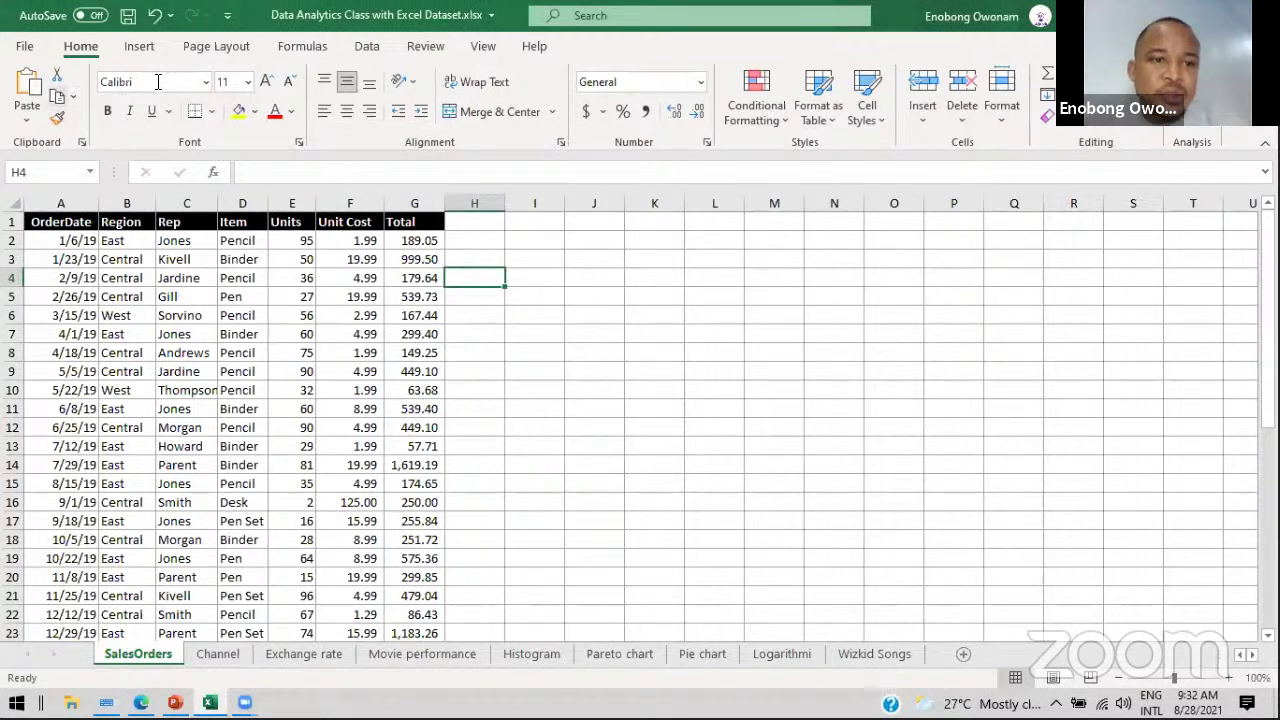
click(208, 88)
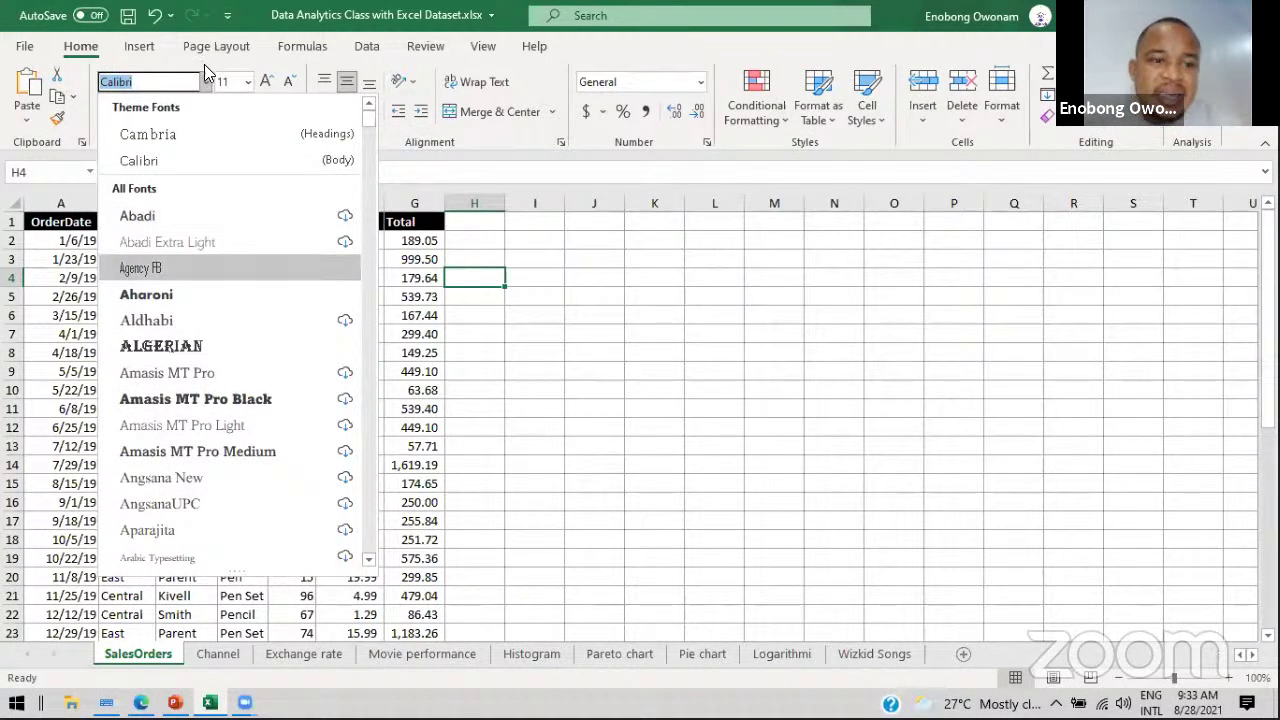
click(250, 86)
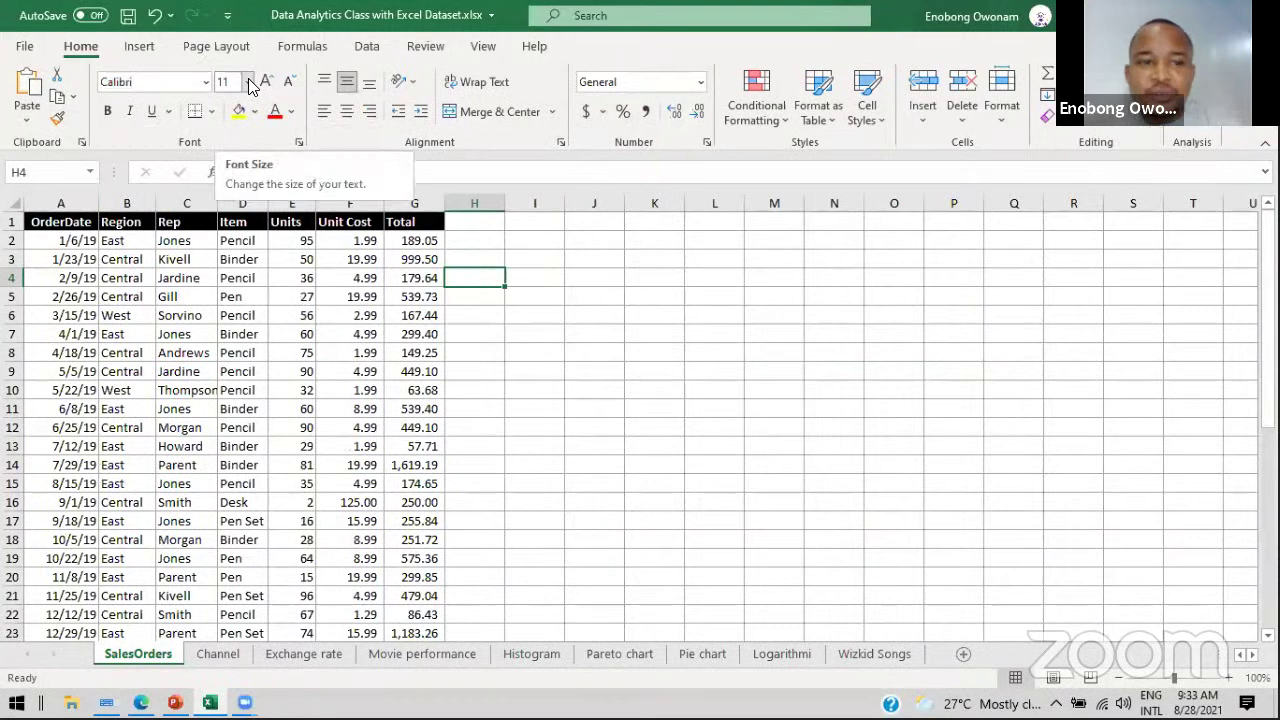
click(250, 86)
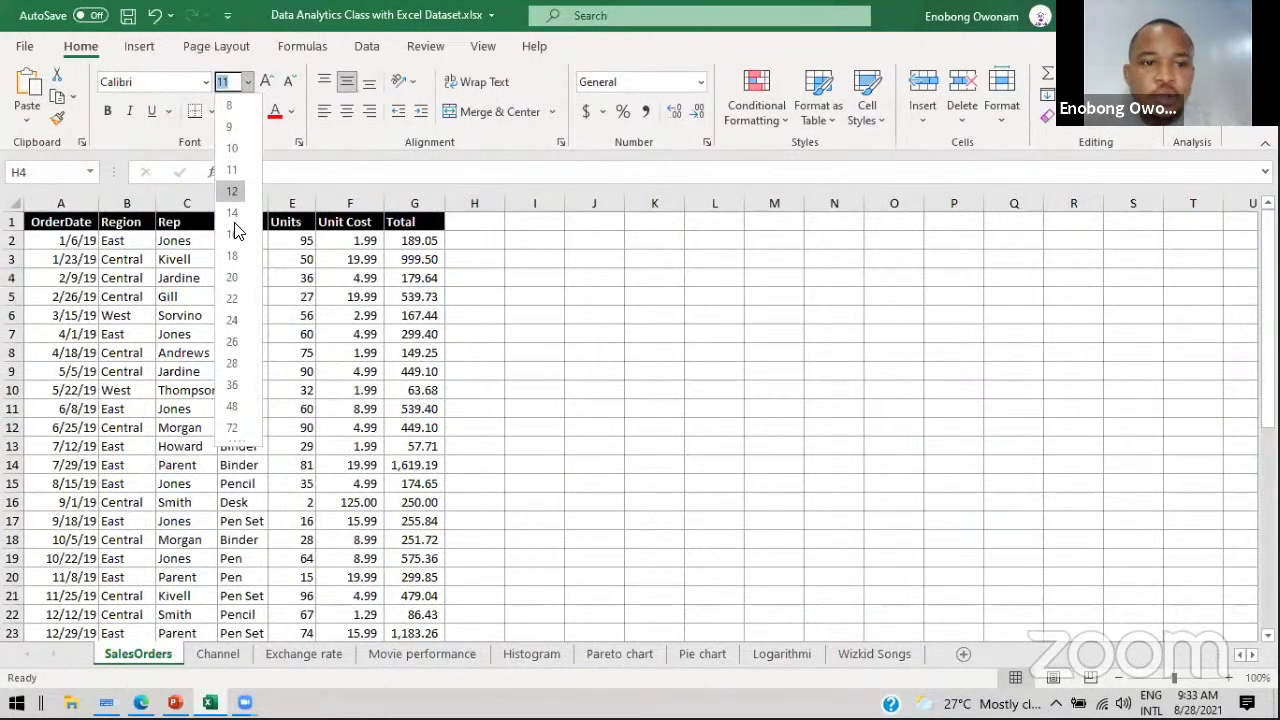
click(247, 82)
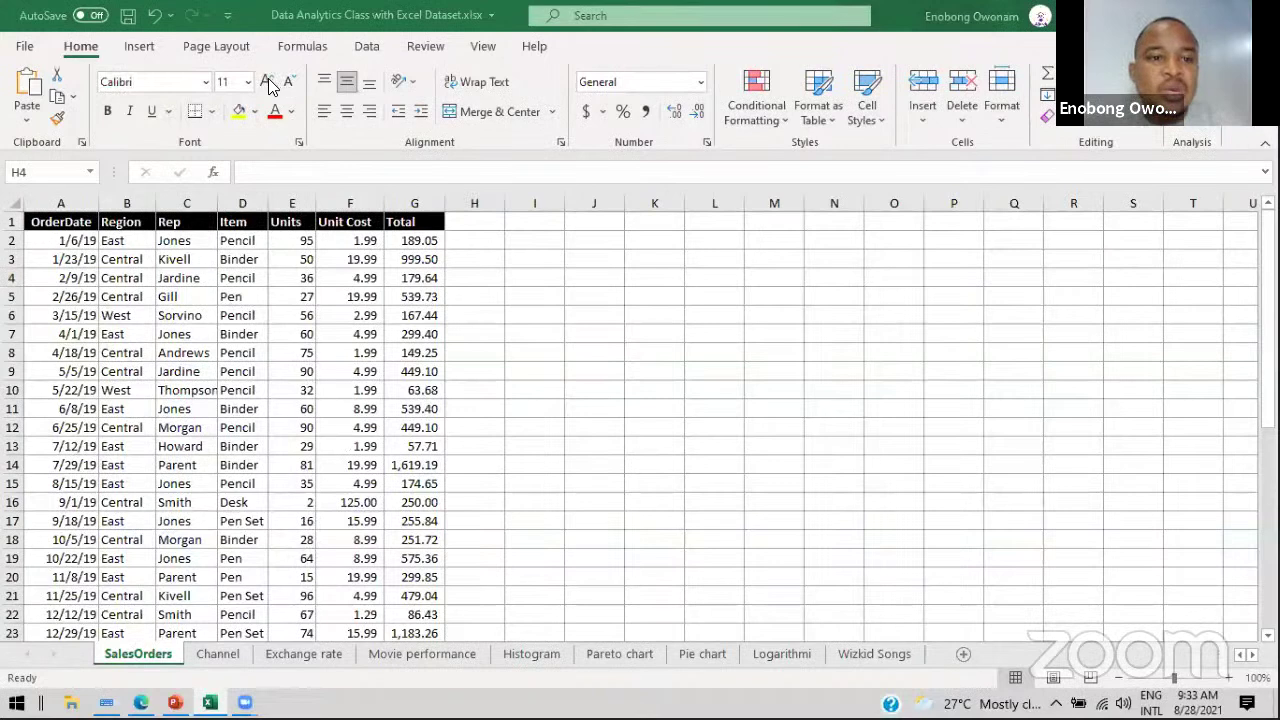
Step: Raise the font size of D3's Binder entry step by step up to 22, then lower it to 12
click(241, 259)
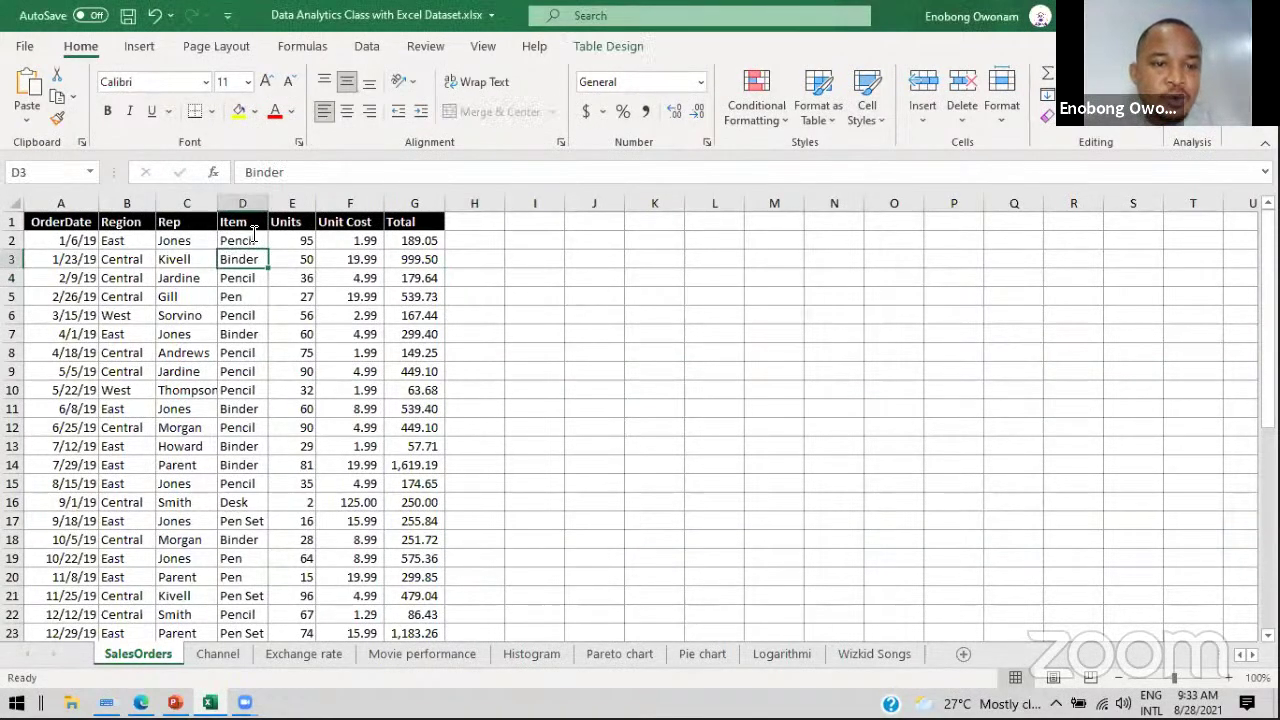
click(266, 82)
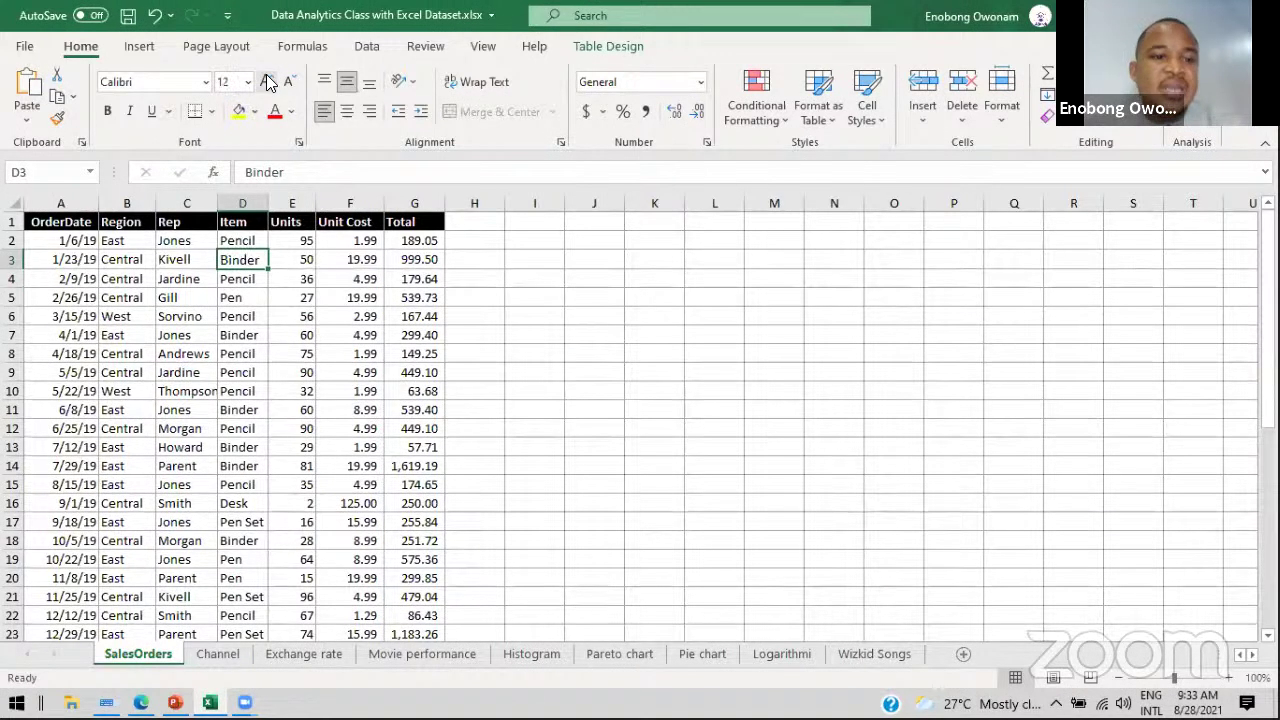
click(266, 82)
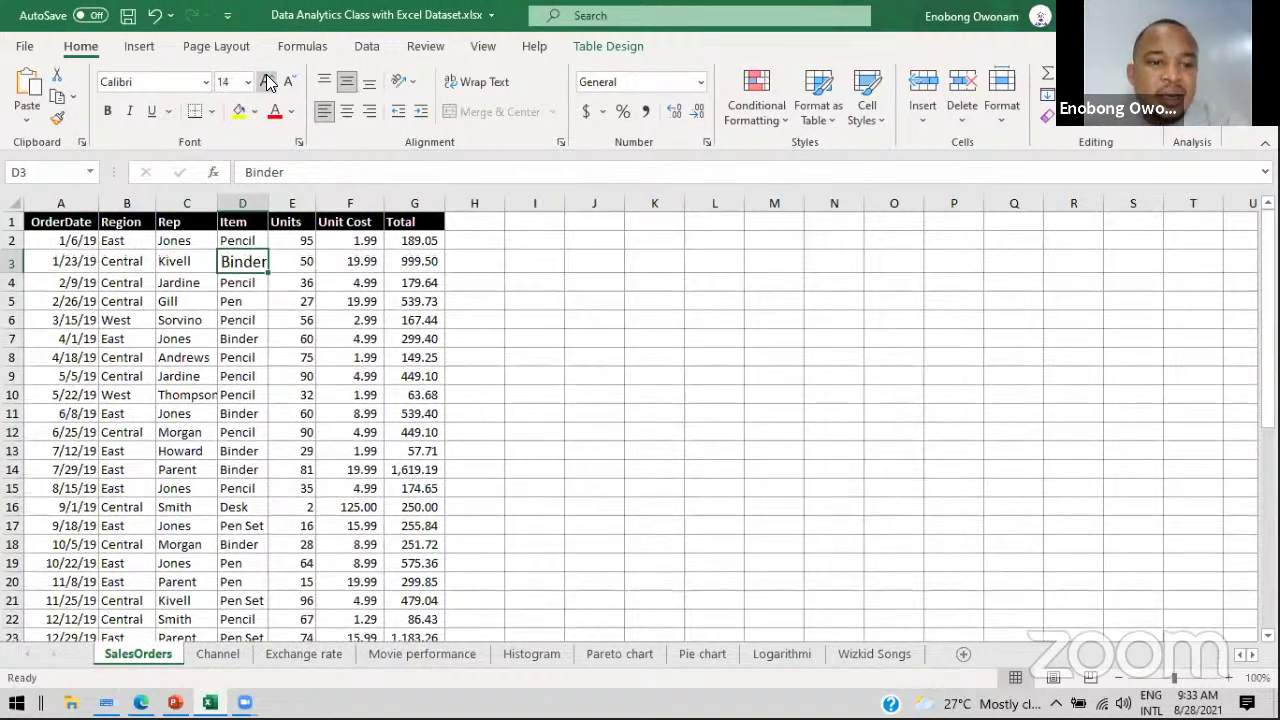
click(266, 82)
click(266, 82)
click(266, 82)
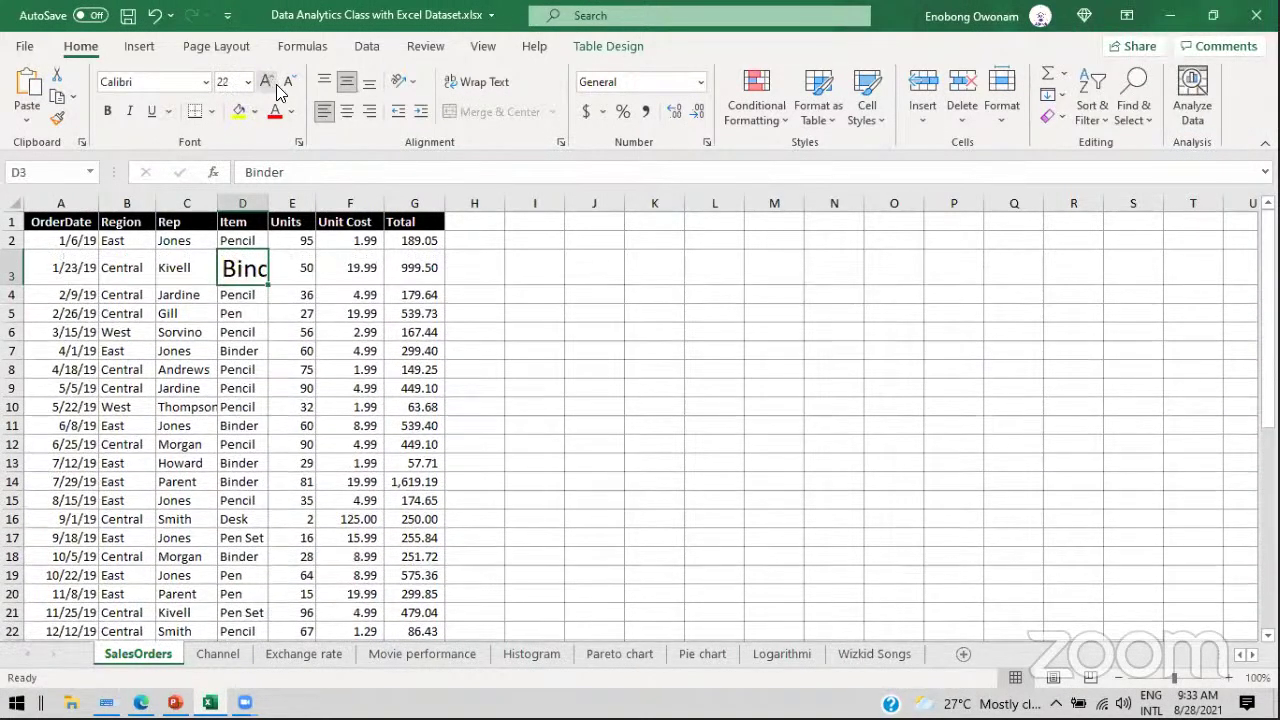
click(291, 86)
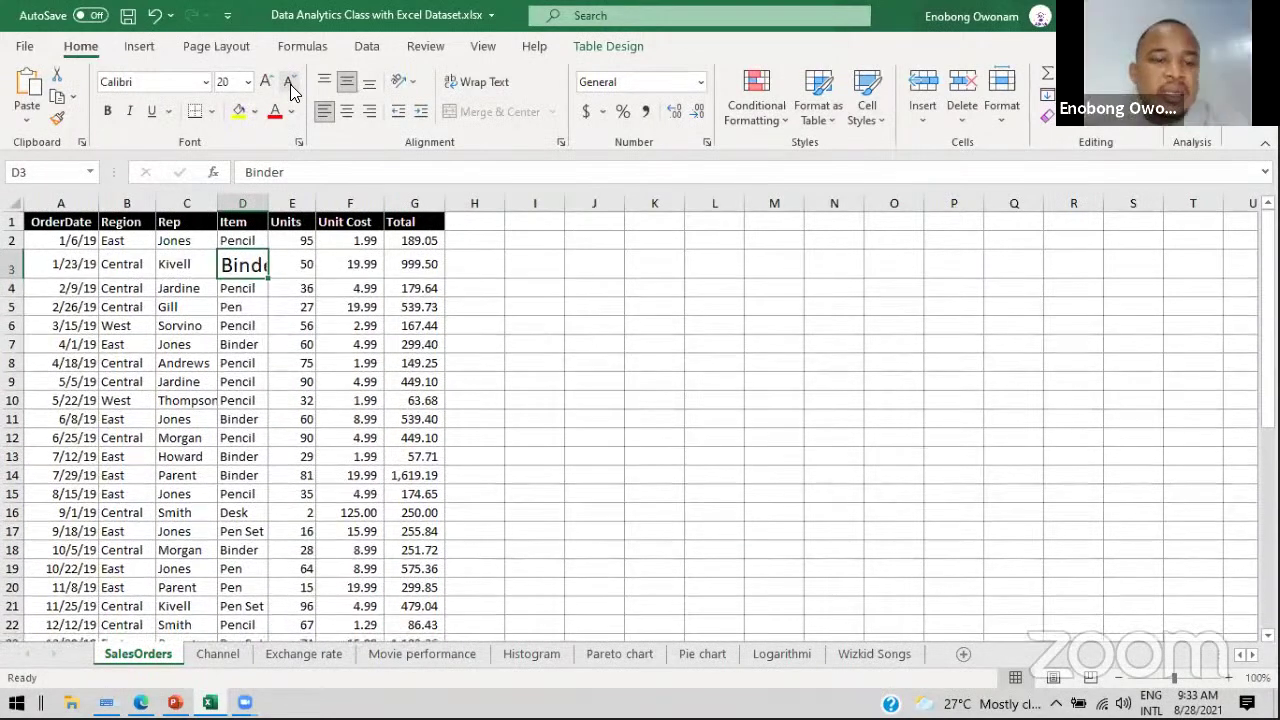
click(290, 84)
click(290, 84)
click(290, 84)
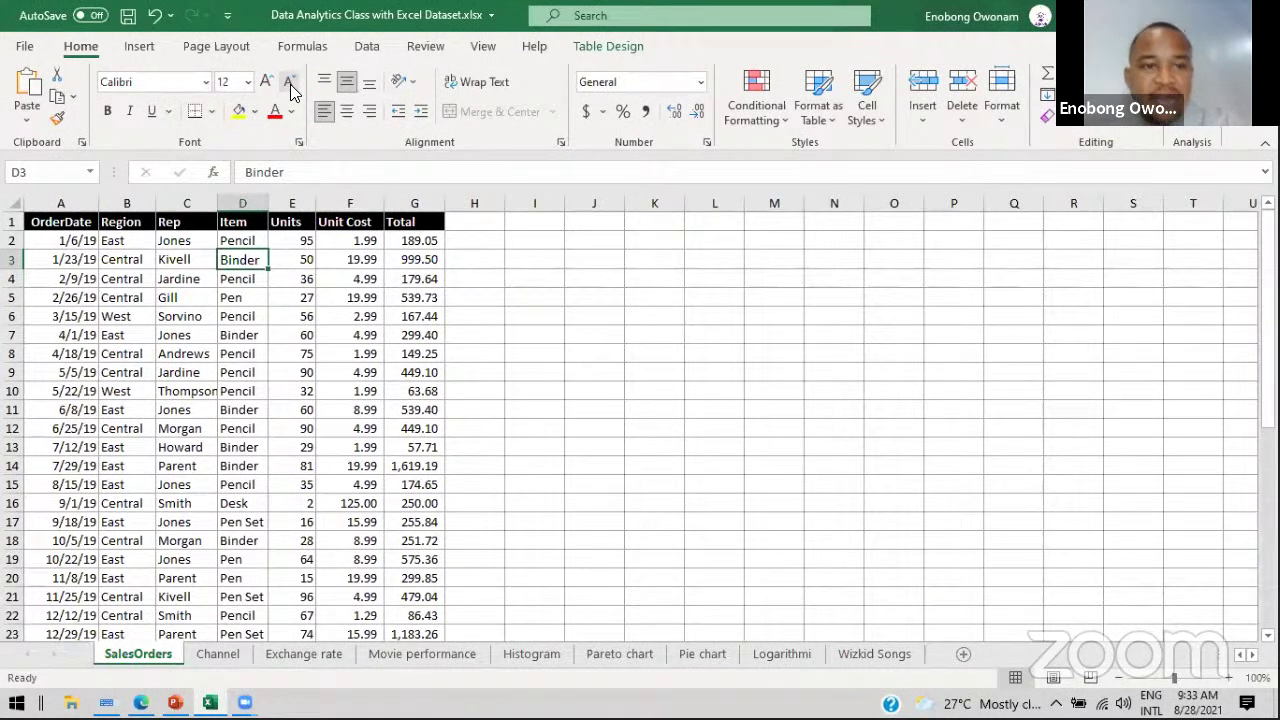
Step: Try a yellow fill on D3, remove it with No Fill, then make the Binder text red
click(239, 113)
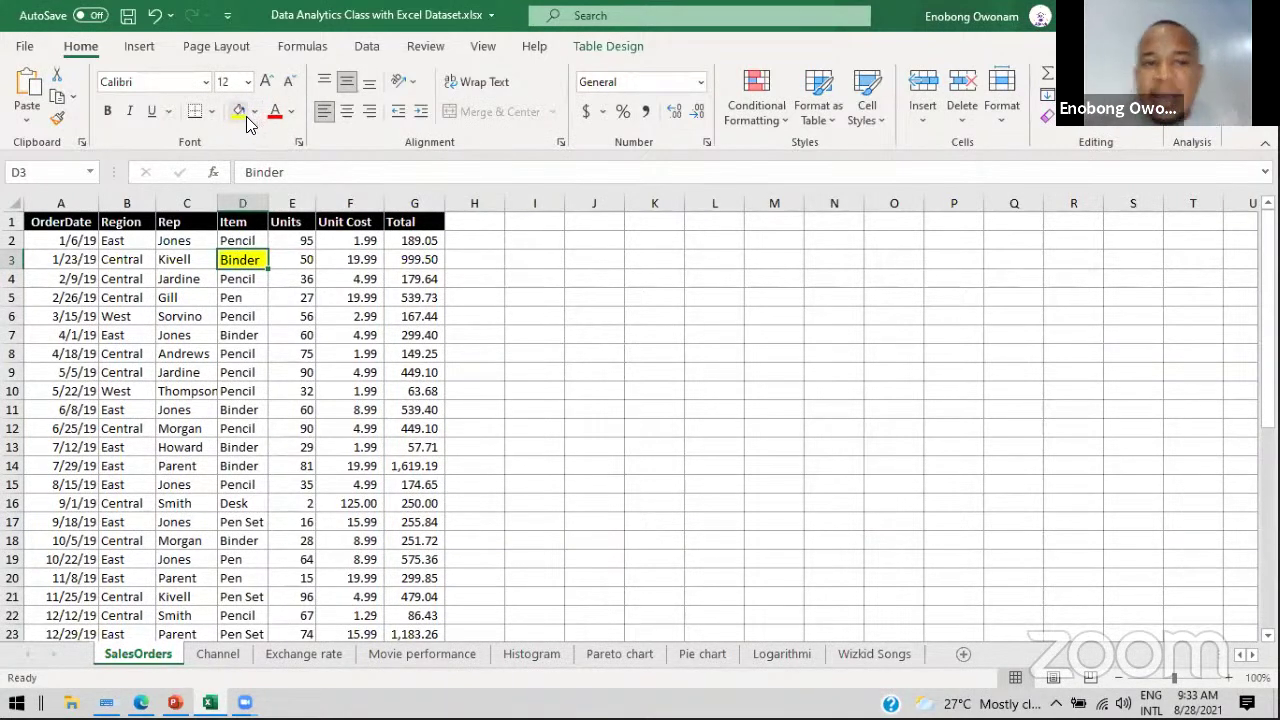
click(254, 111)
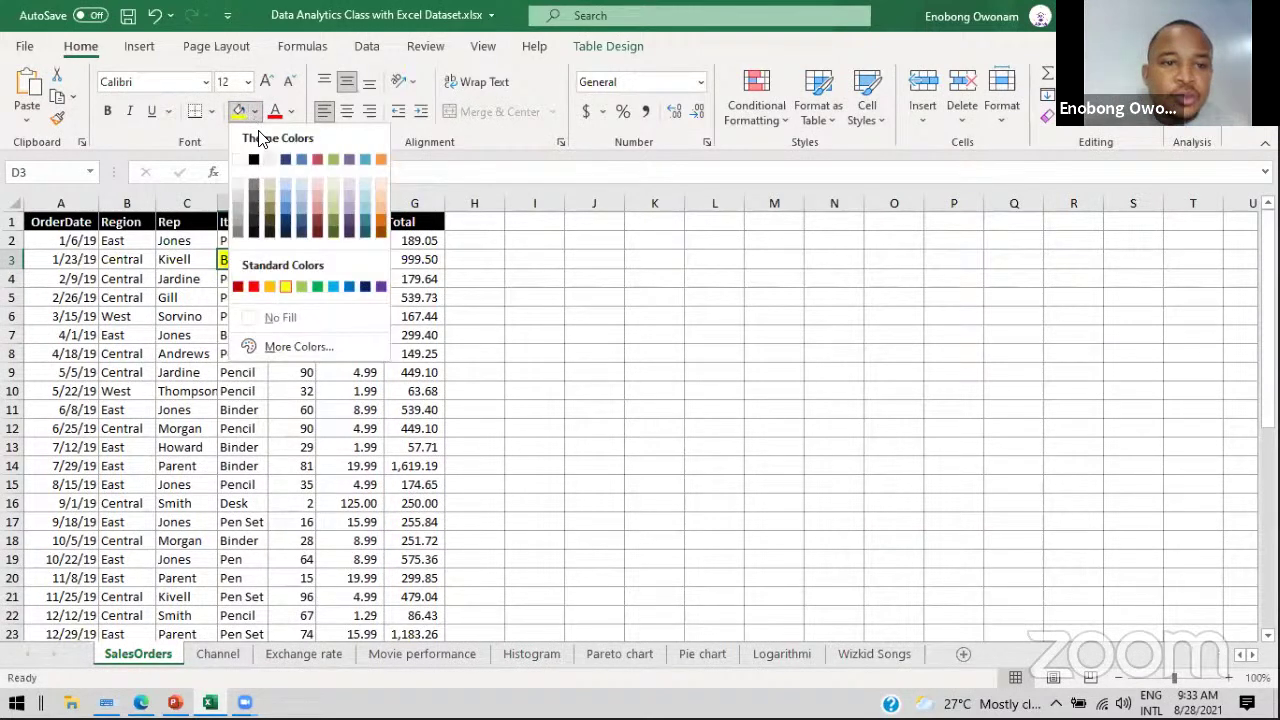
click(239, 160)
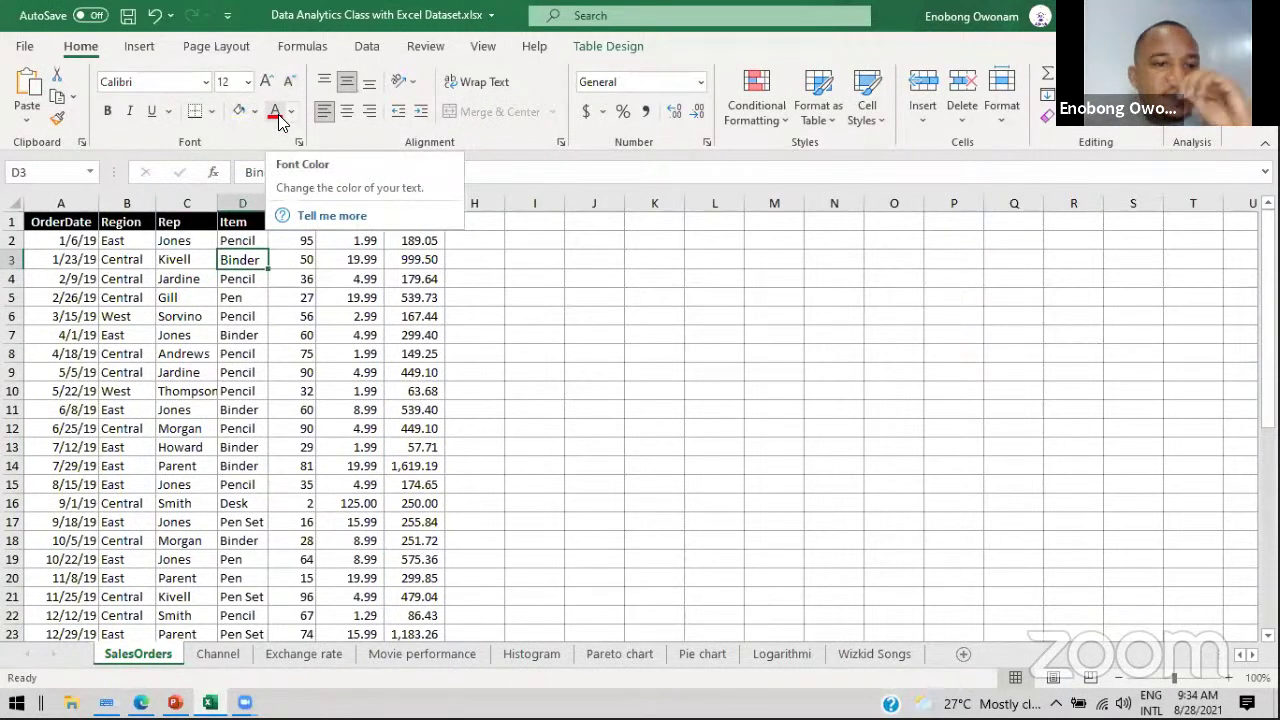
click(279, 117)
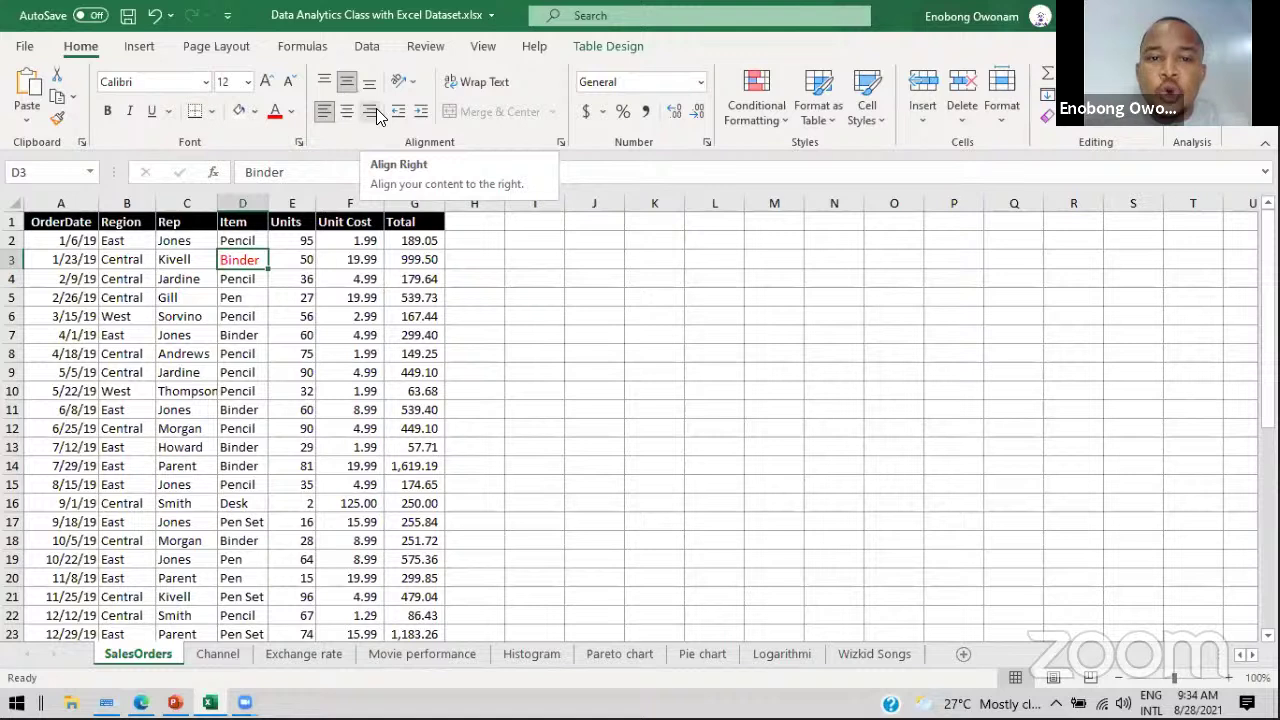
Step: Switch between the Insert and Home ribbons, ending on Insert with cell J4 selected
click(138, 50)
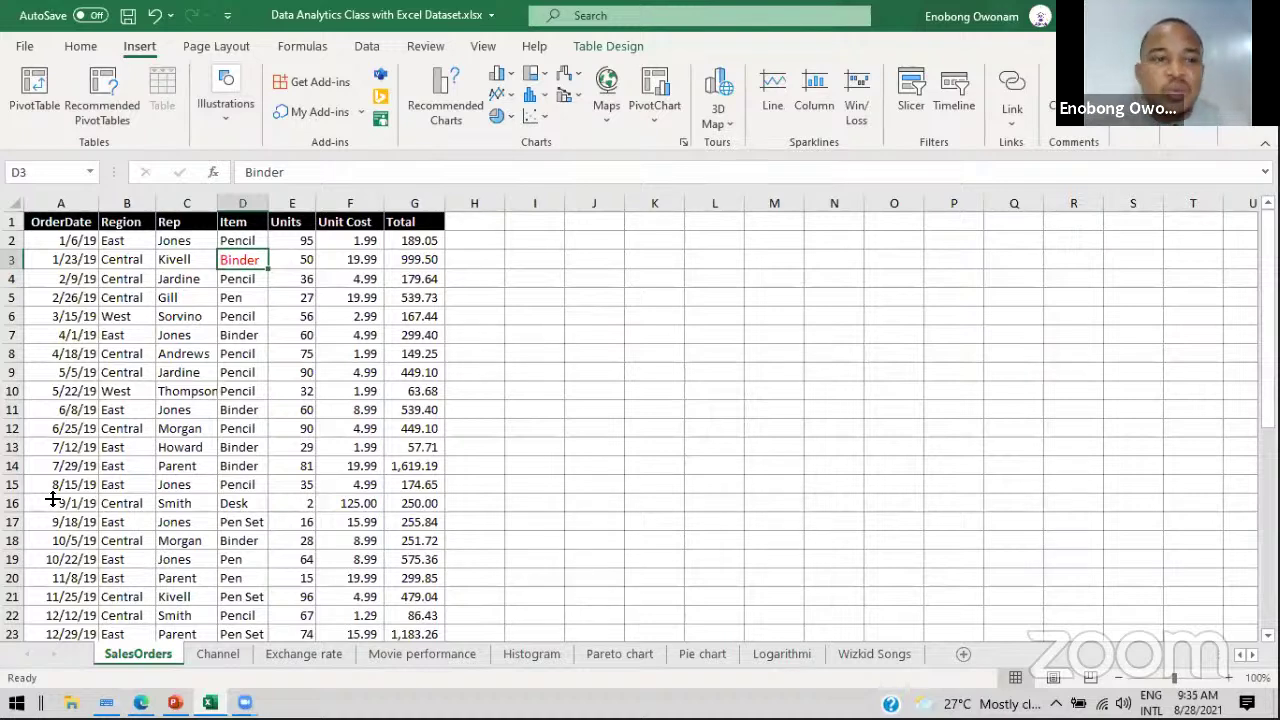
click(70, 47)
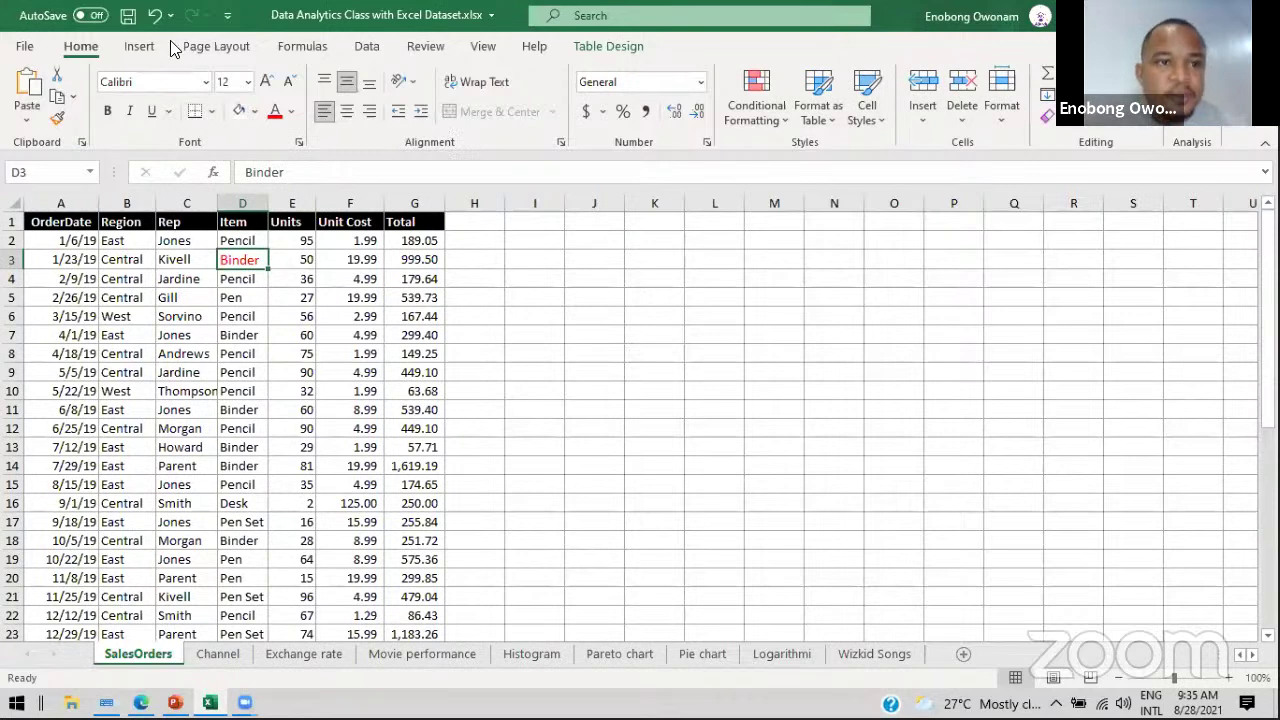
click(140, 46)
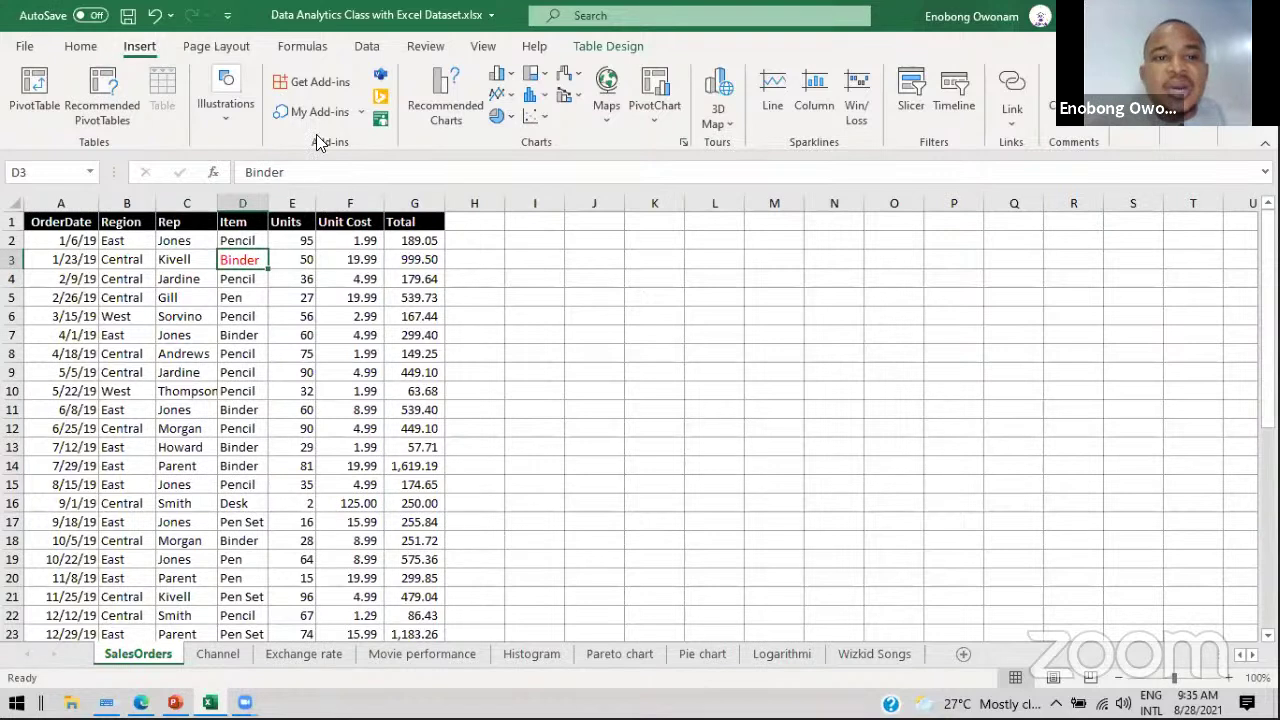
click(573, 277)
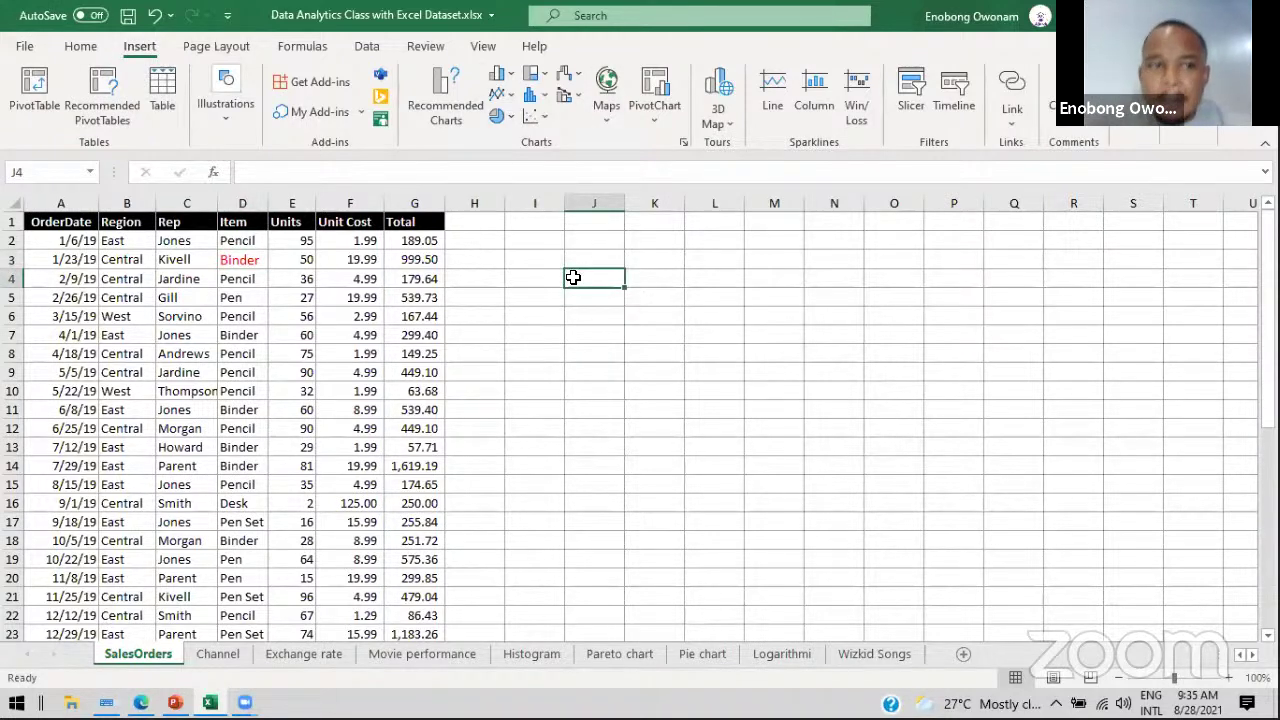
click(216, 47)
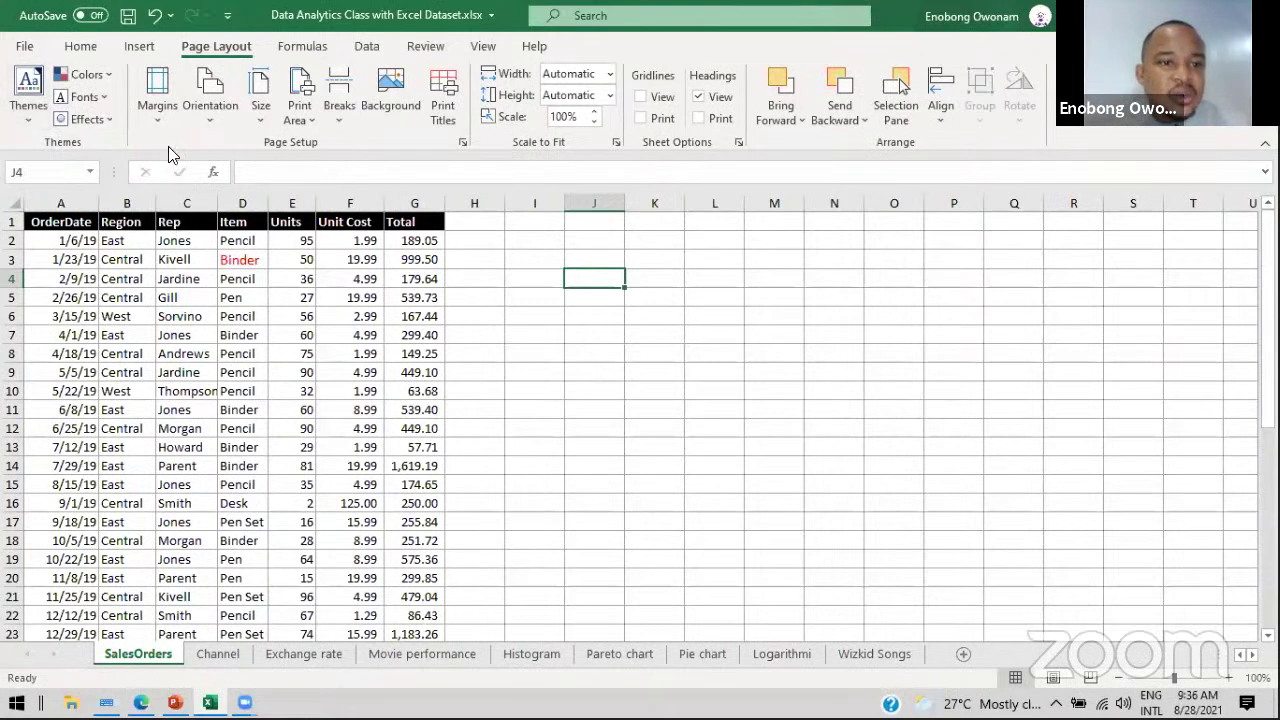
click(85, 74)
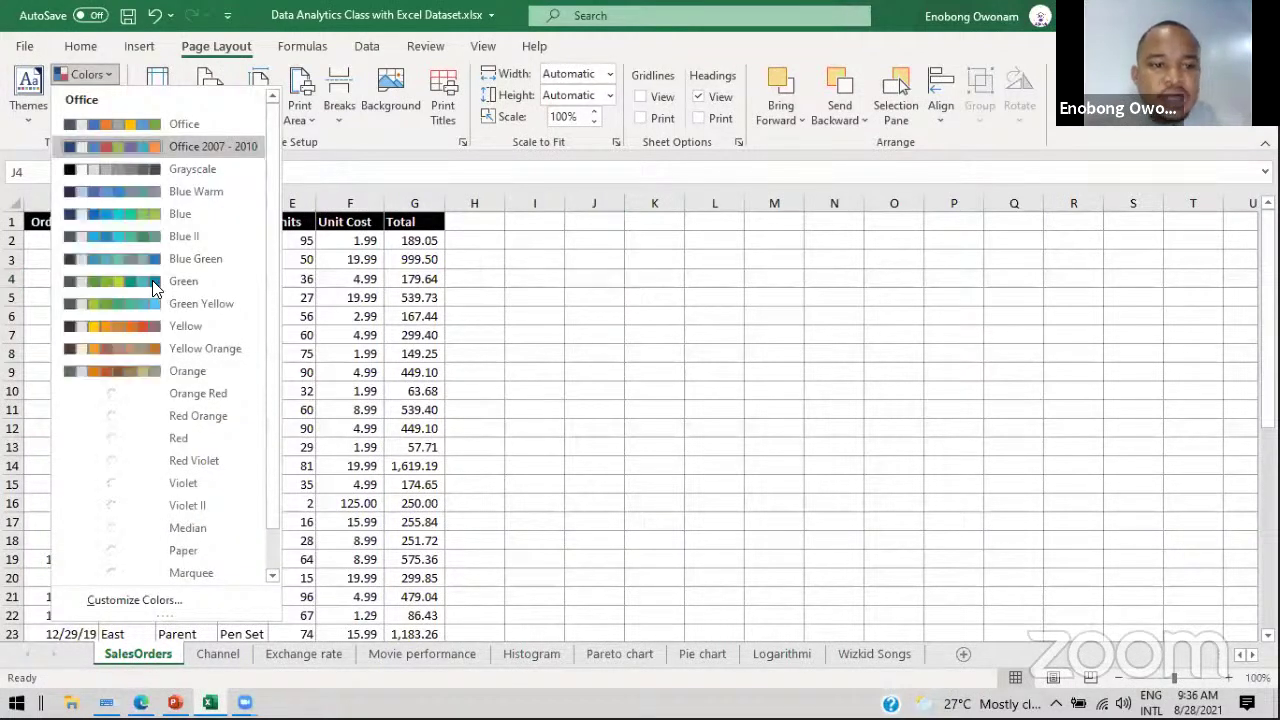
click(146, 282)
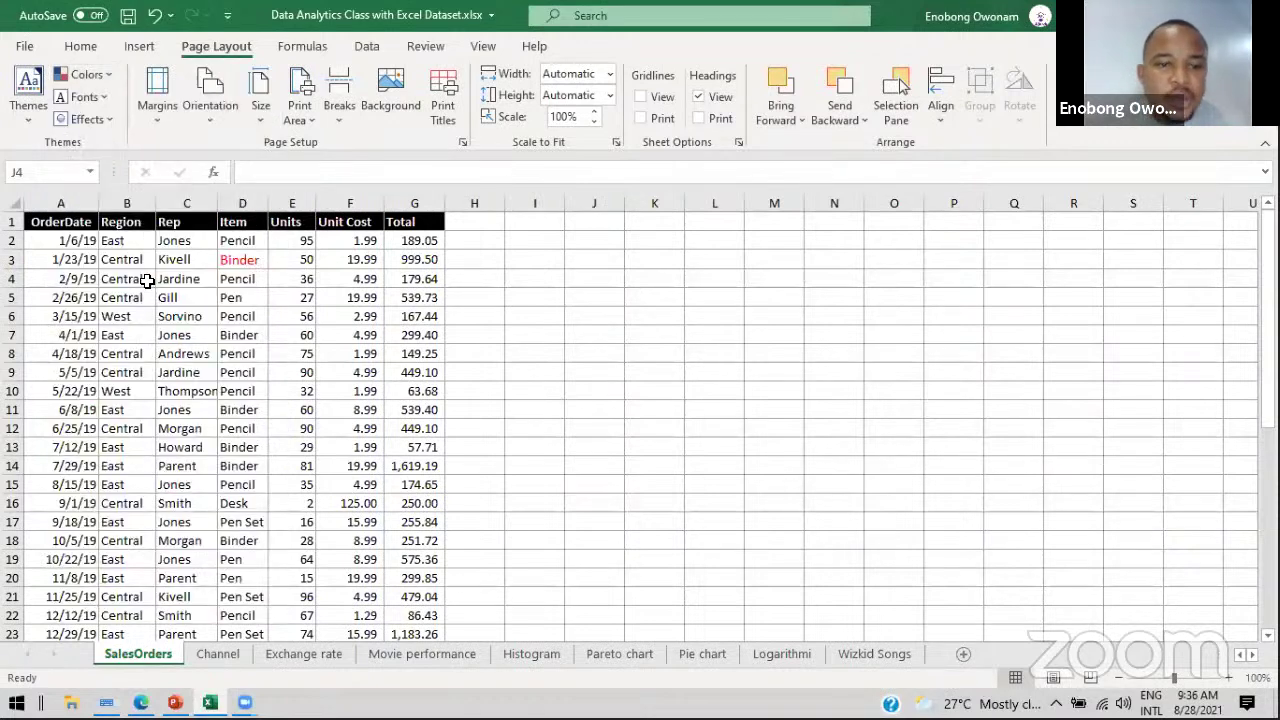
click(86, 116)
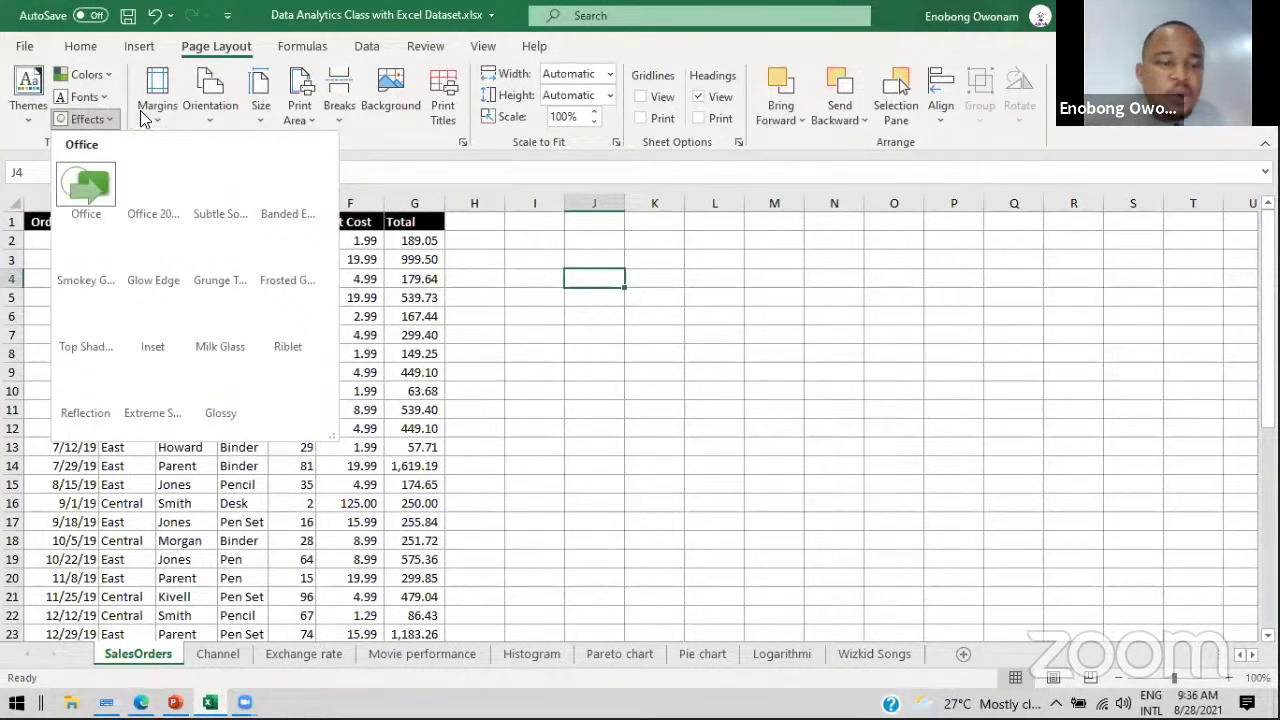
click(86, 74)
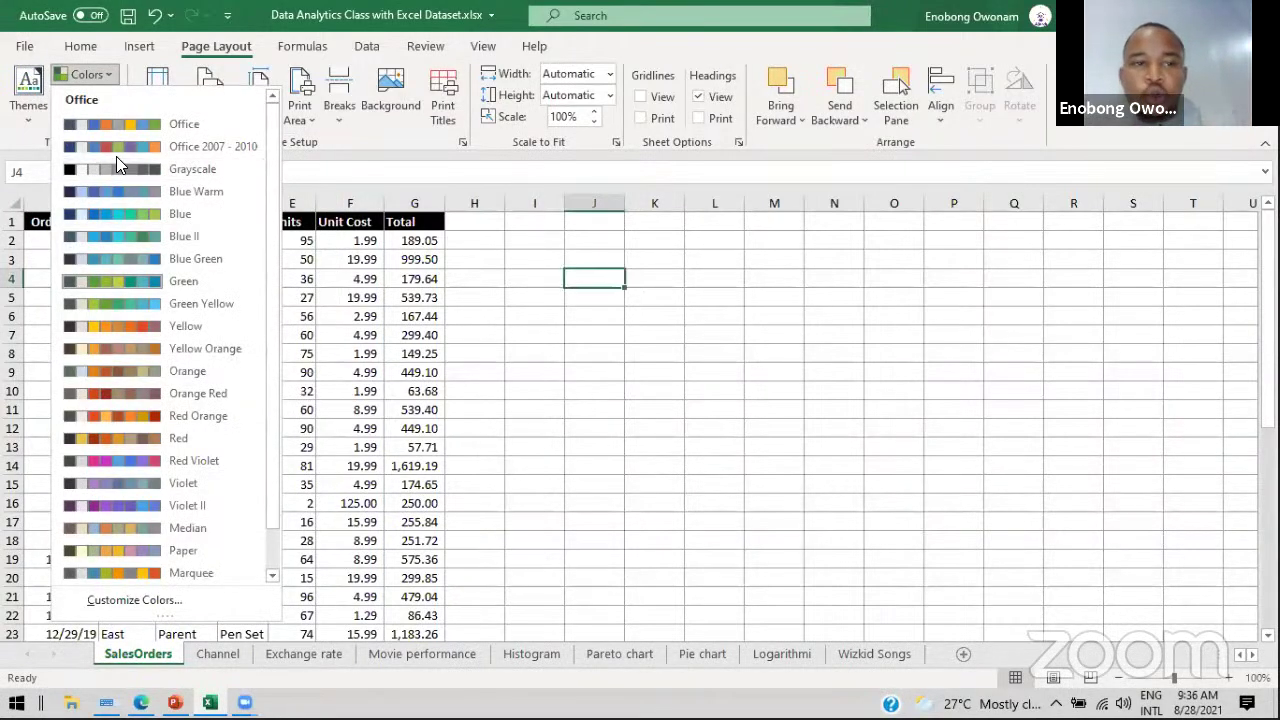
click(116, 156)
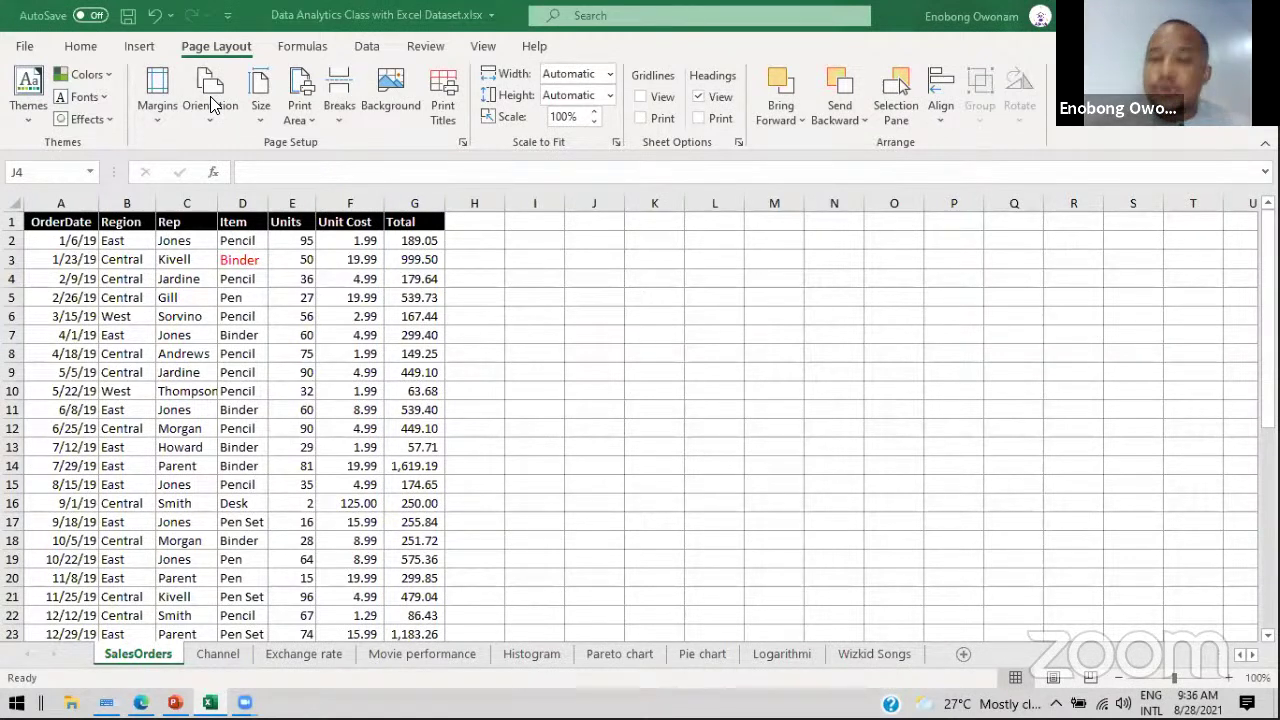
click(261, 116)
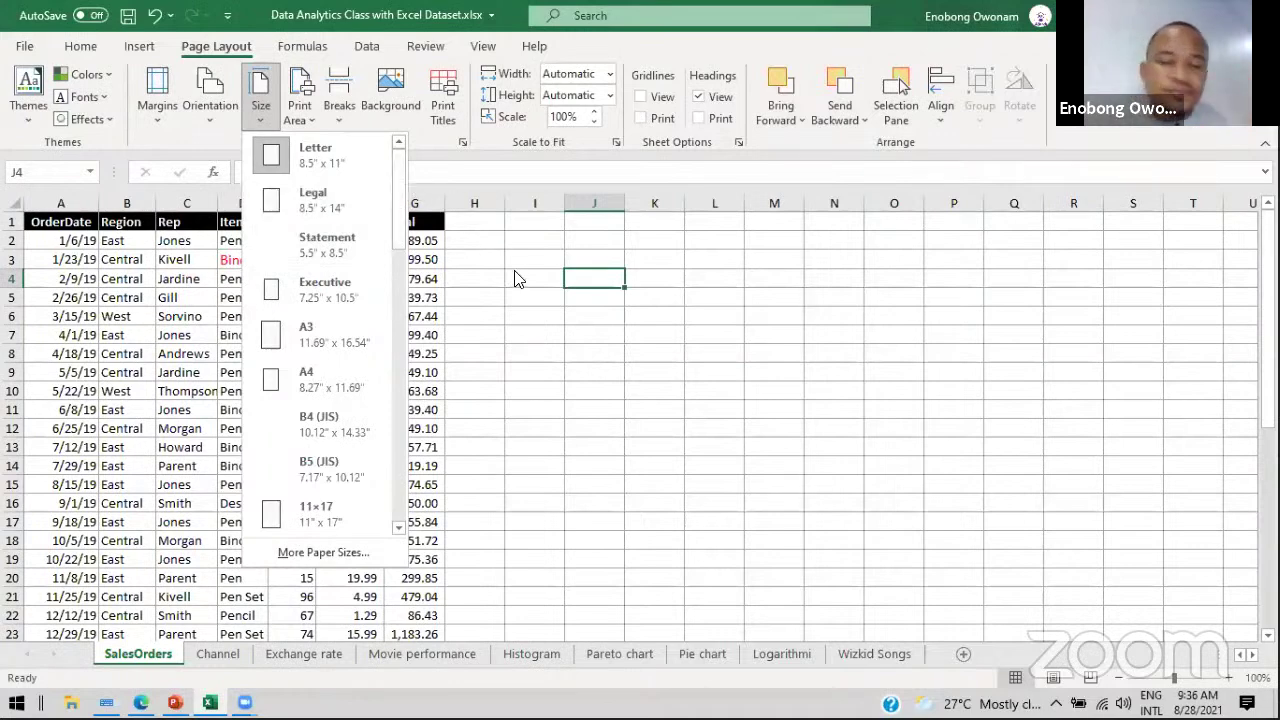
click(260, 88)
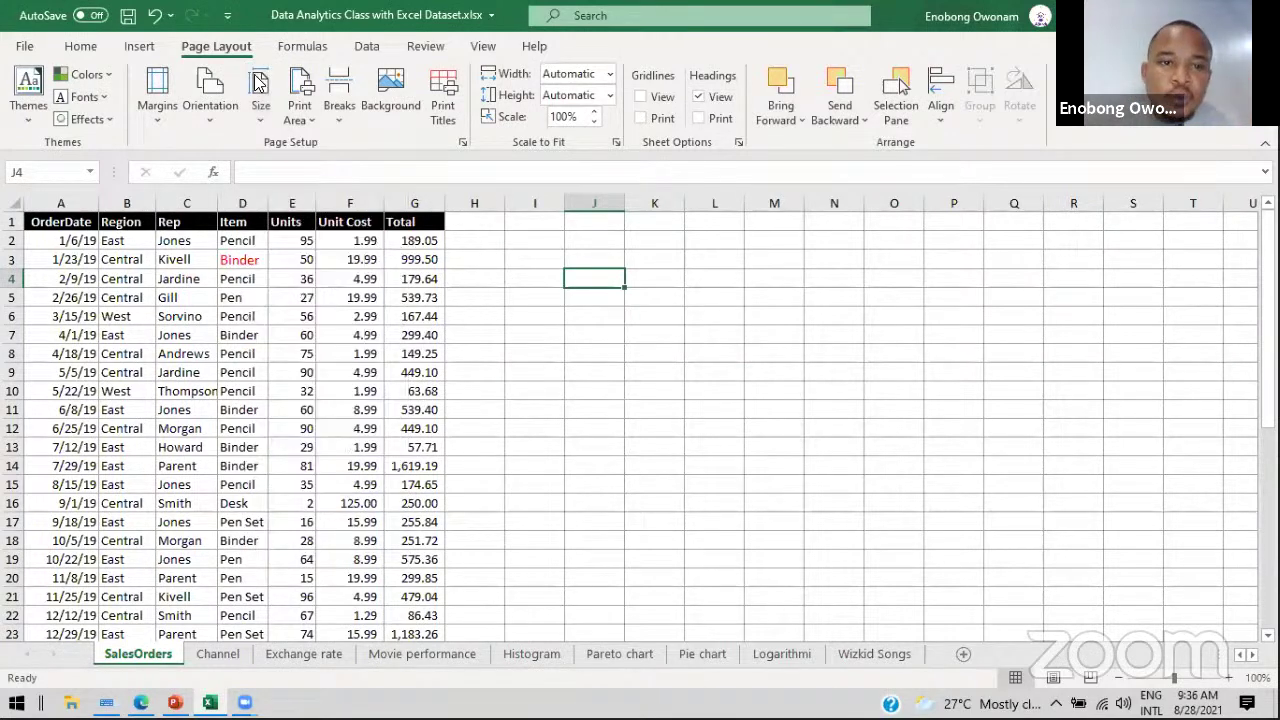
click(338, 100)
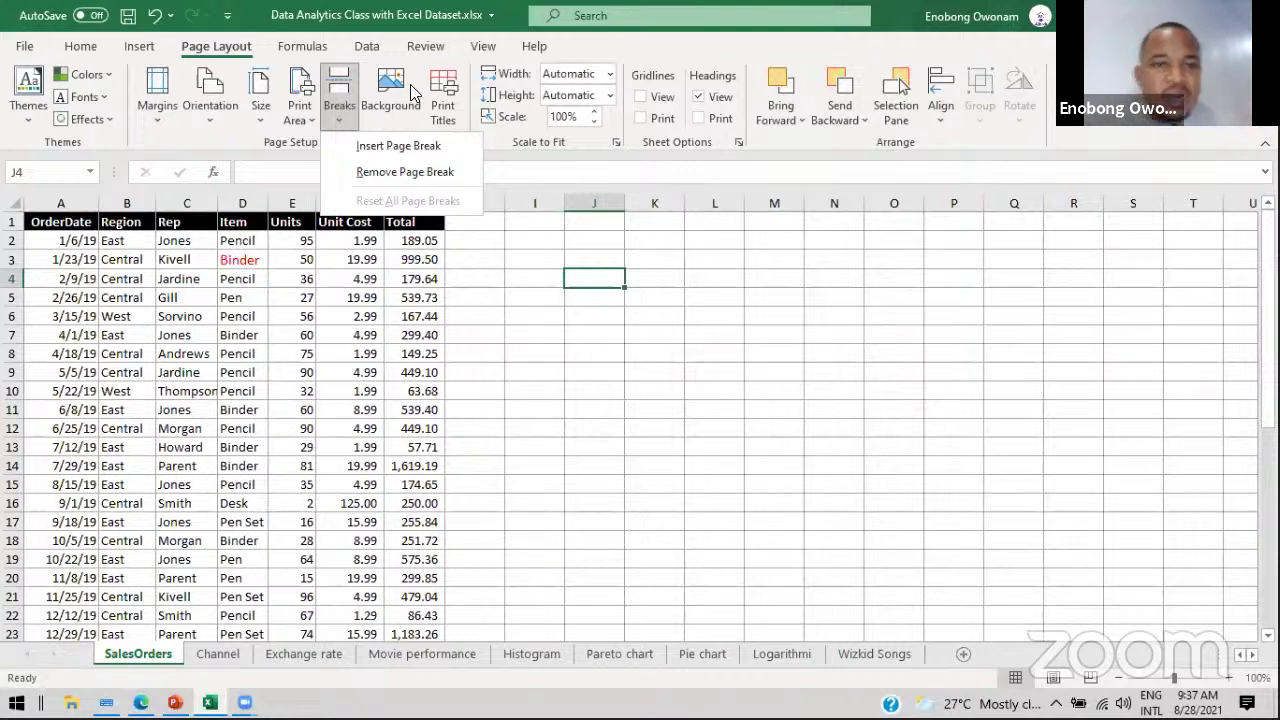
click(645, 235)
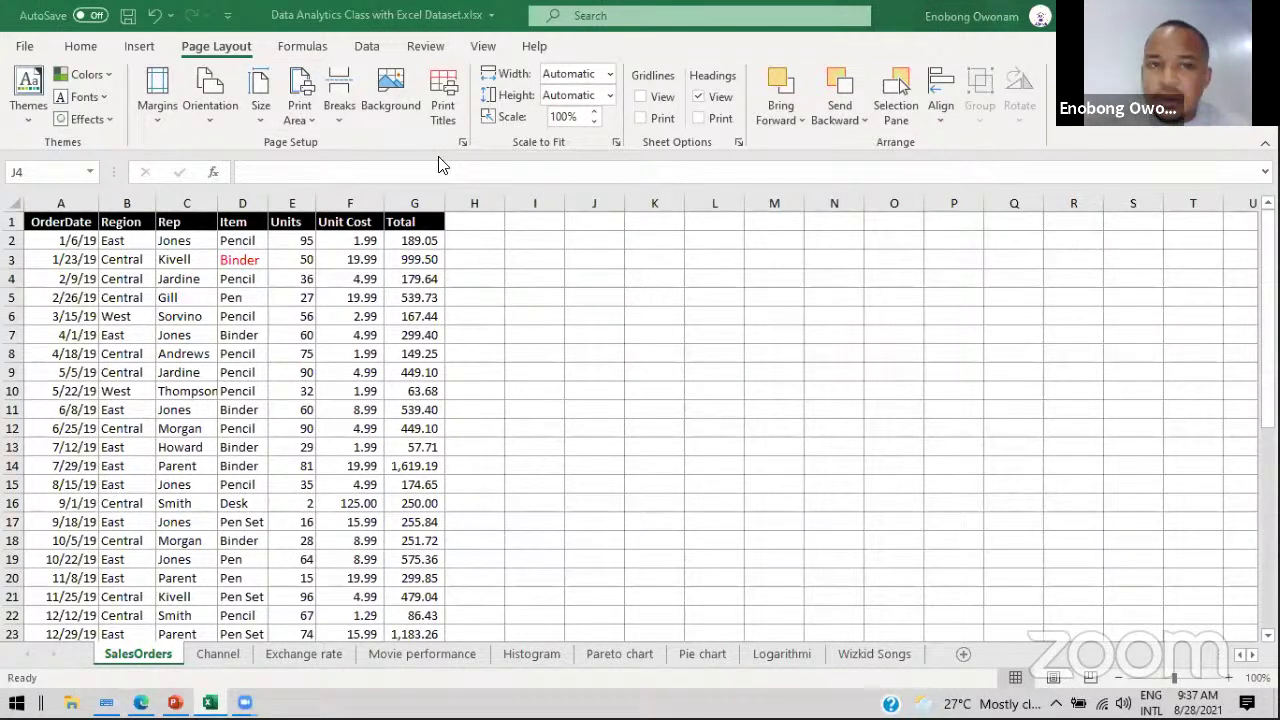
Step: Show the Formulas ribbon and briefly drop down the Text functions list
click(314, 48)
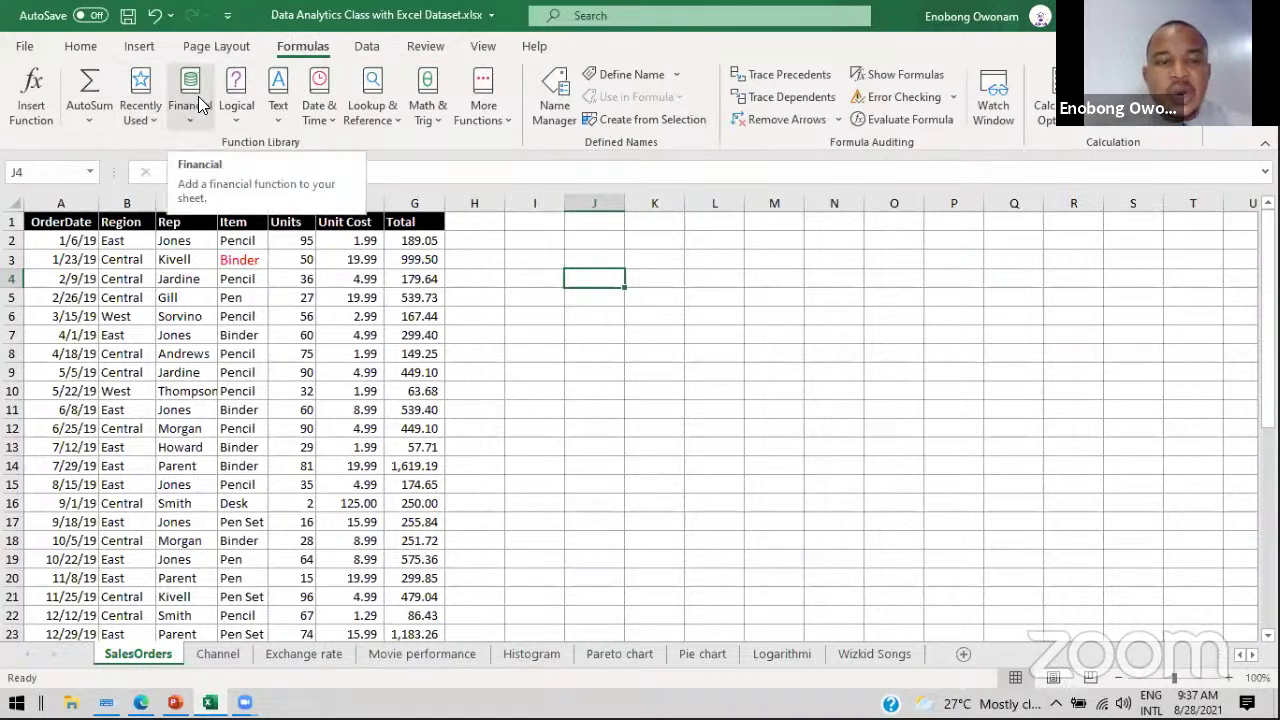
click(281, 118)
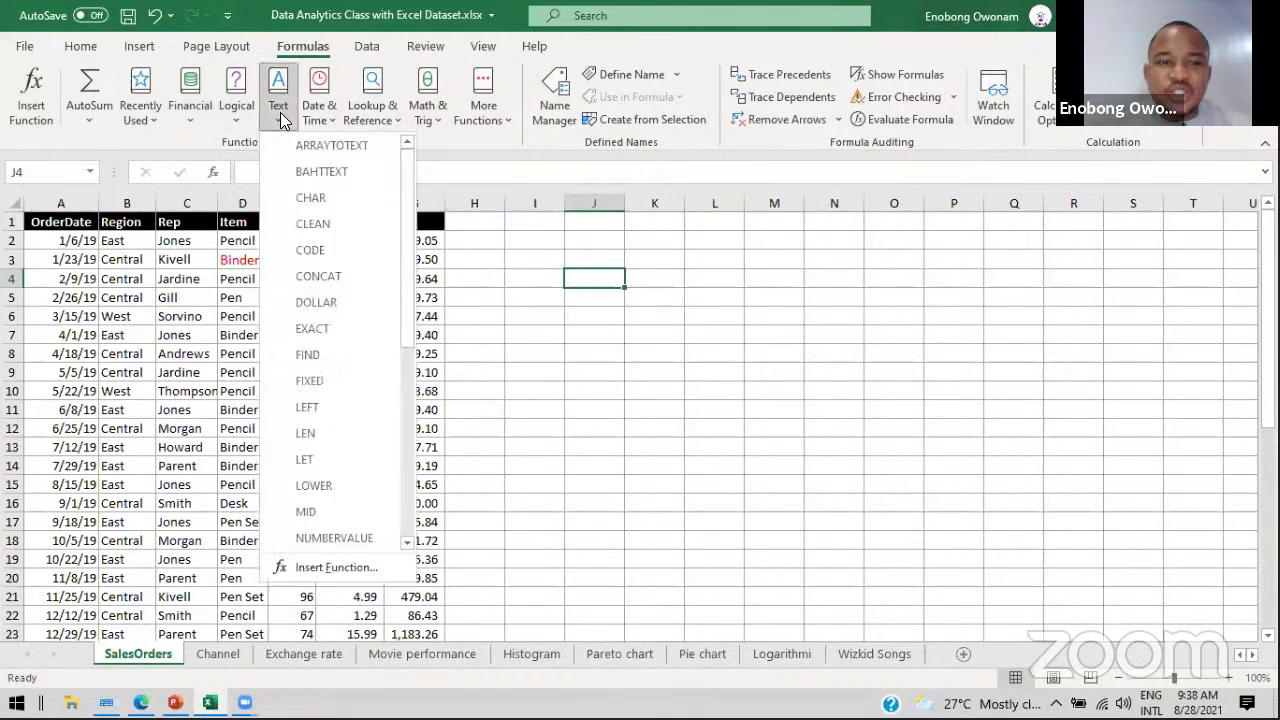
click(281, 118)
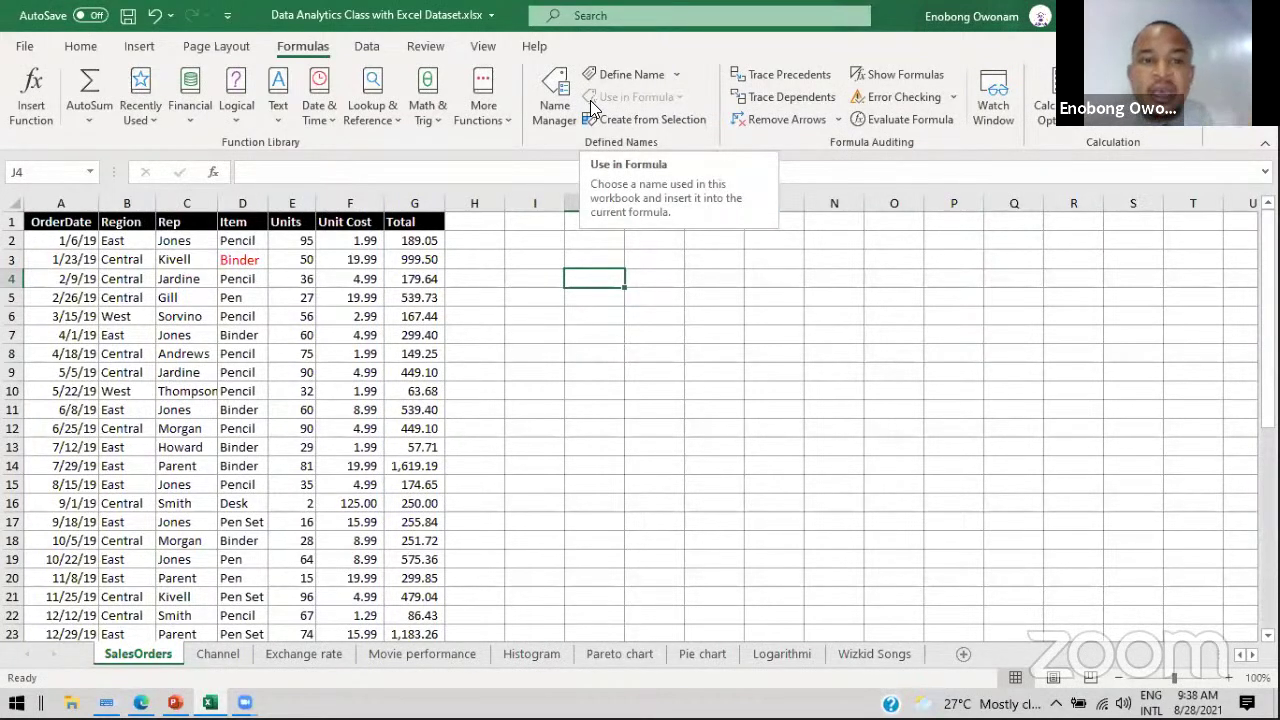
Step: Switch the ribbon to the Data tab
click(378, 48)
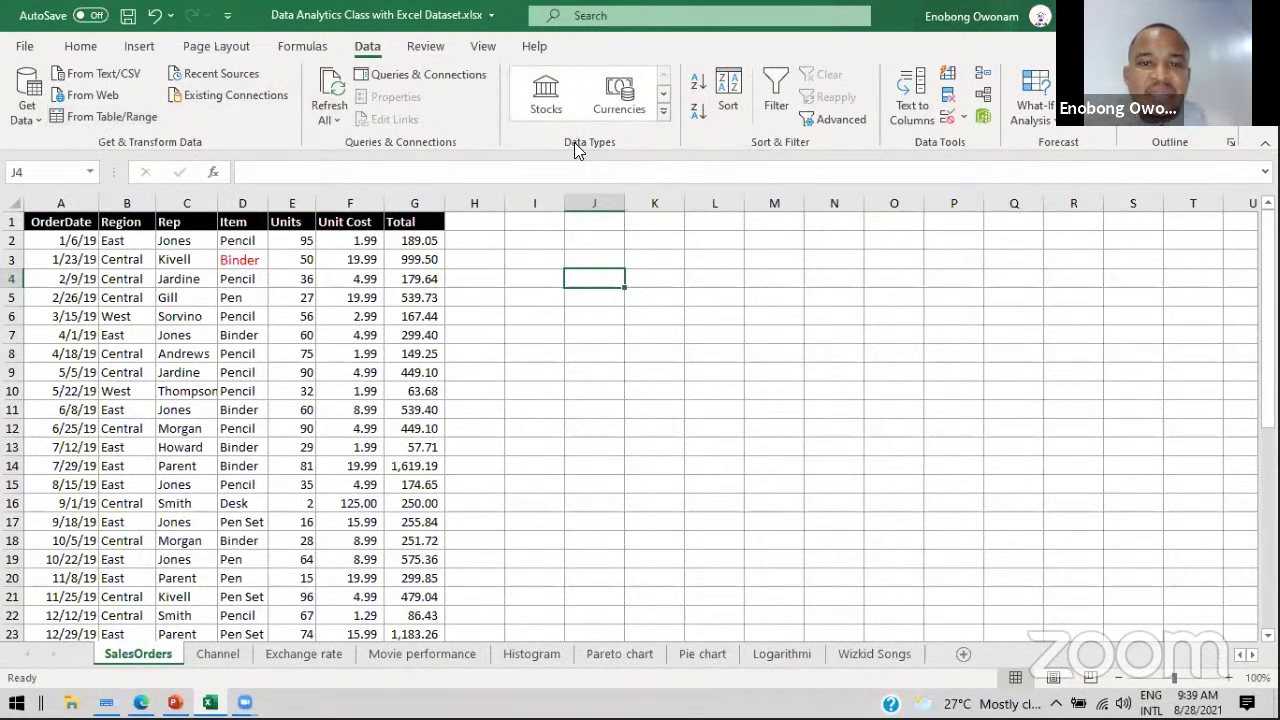
click(662, 97)
click(663, 98)
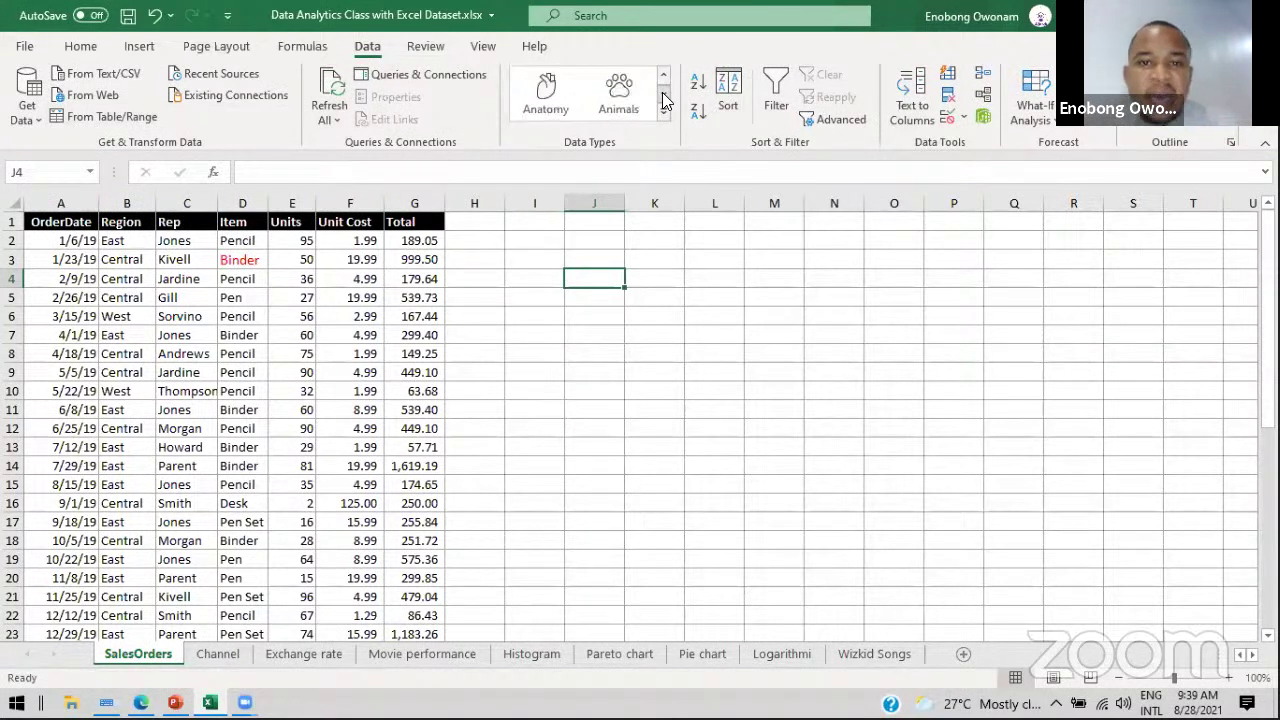
click(663, 75)
click(663, 75)
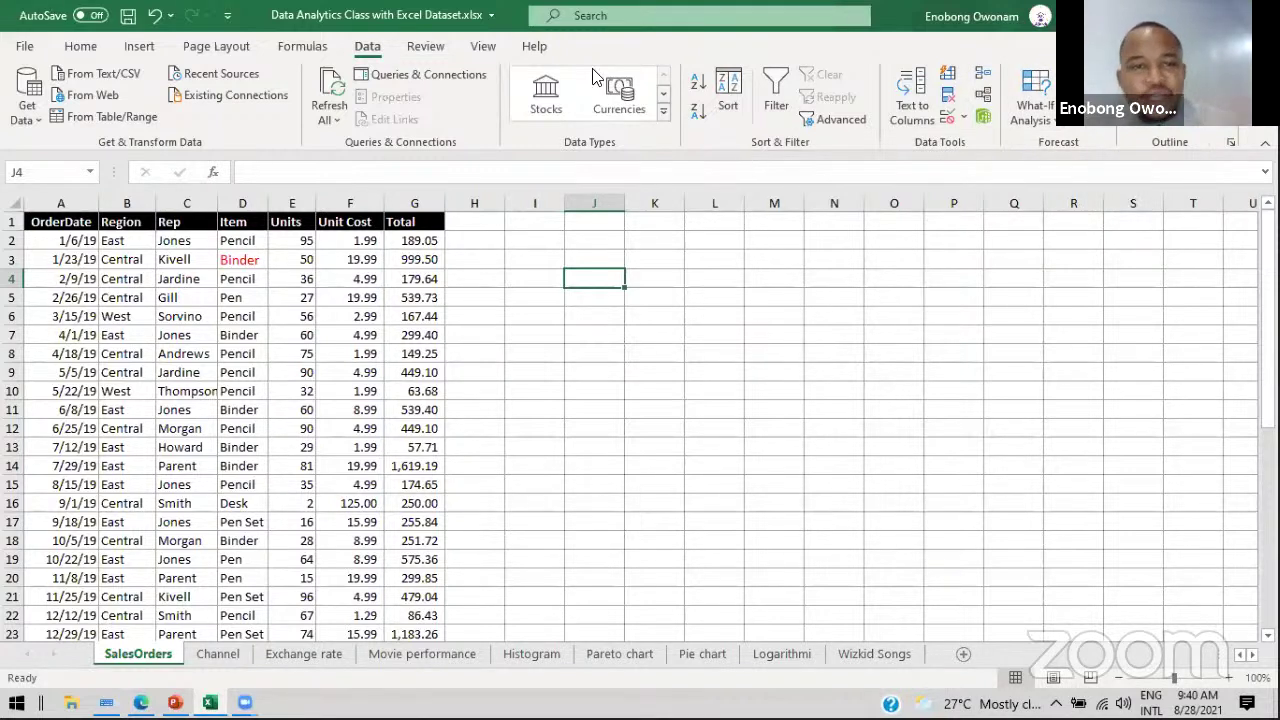
Step: Switch the ribbon to the Review tab
click(425, 47)
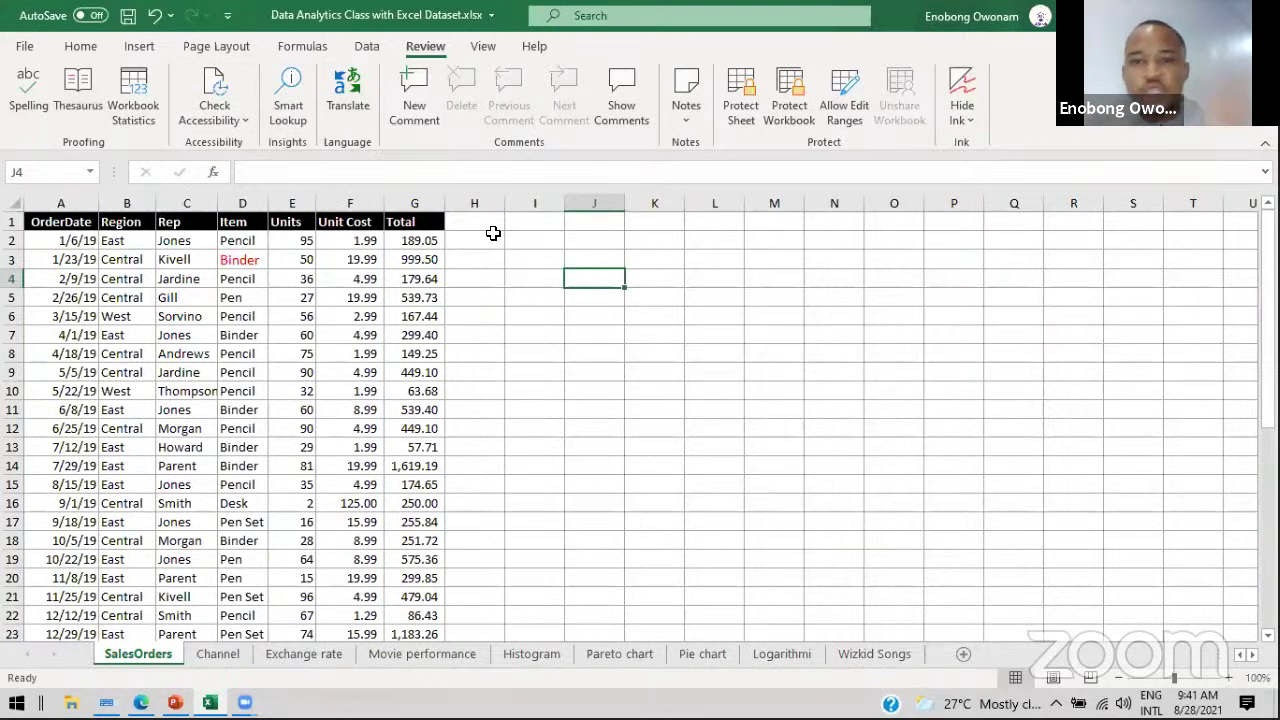
Step: Switch the ribbon to the View tab
click(483, 47)
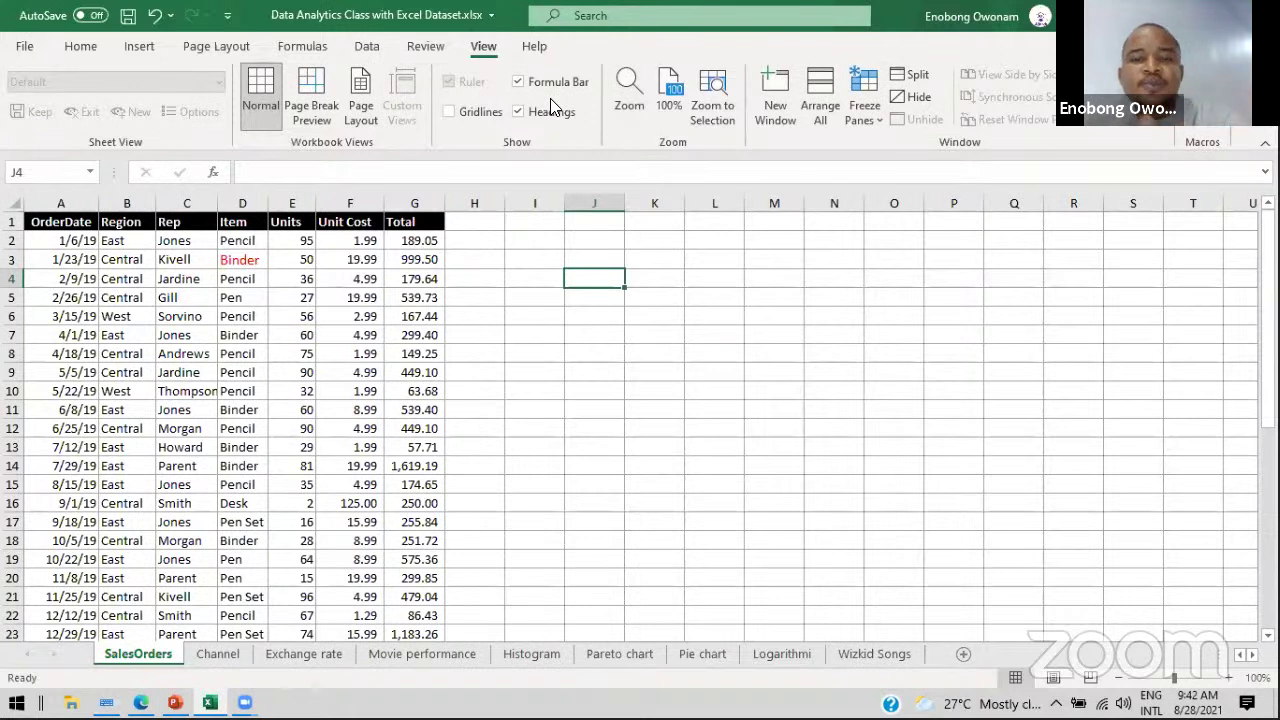
Step: Switch the ribbon to the Help tab
click(530, 47)
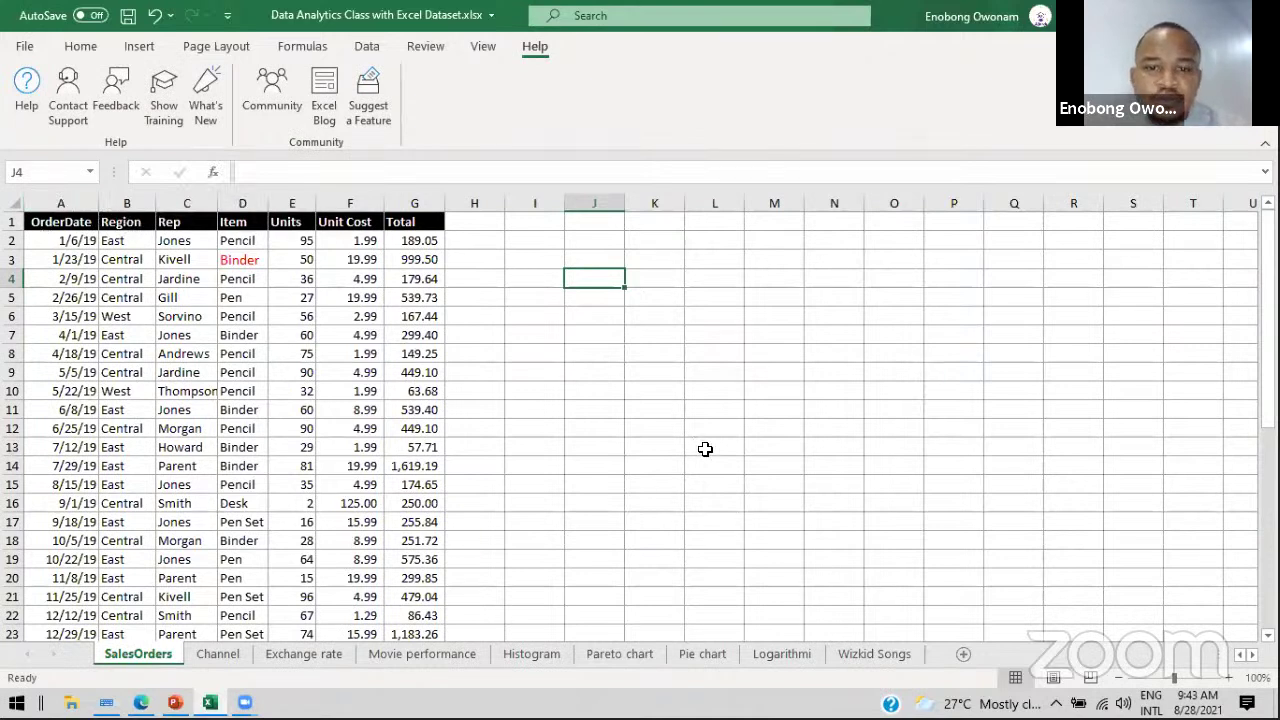
click(472, 262)
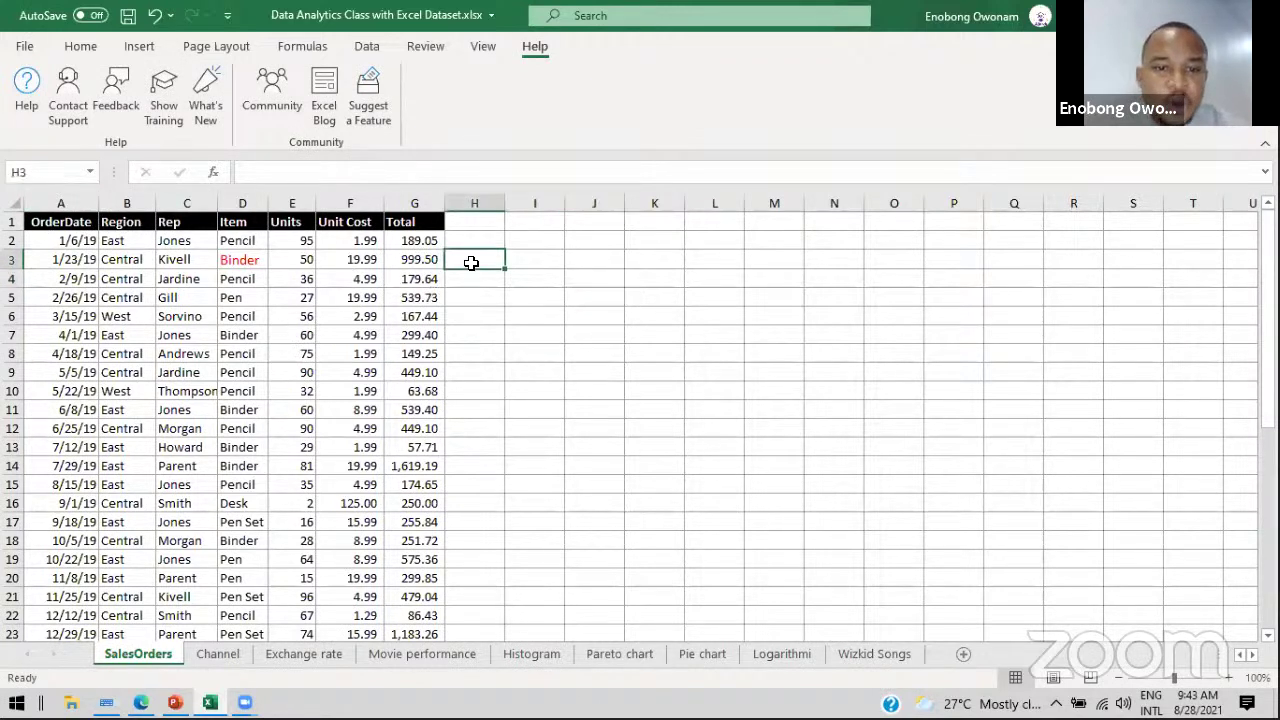
click(537, 257)
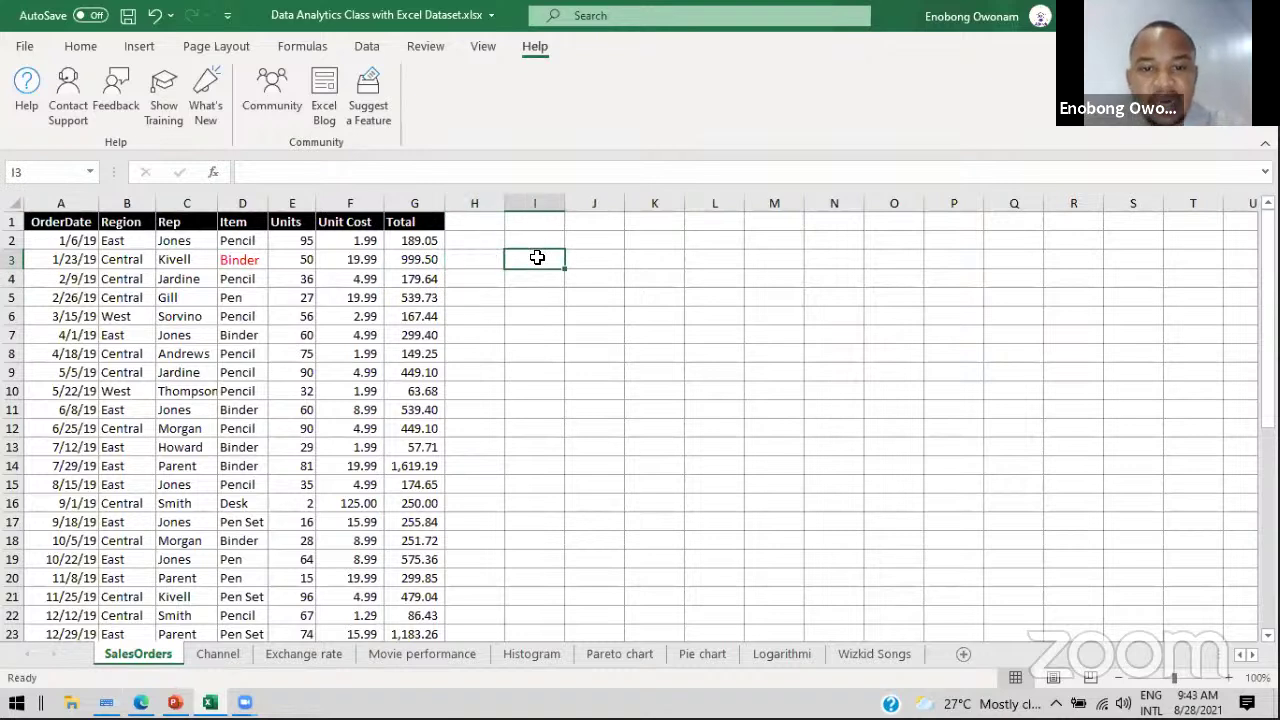
click(530, 224)
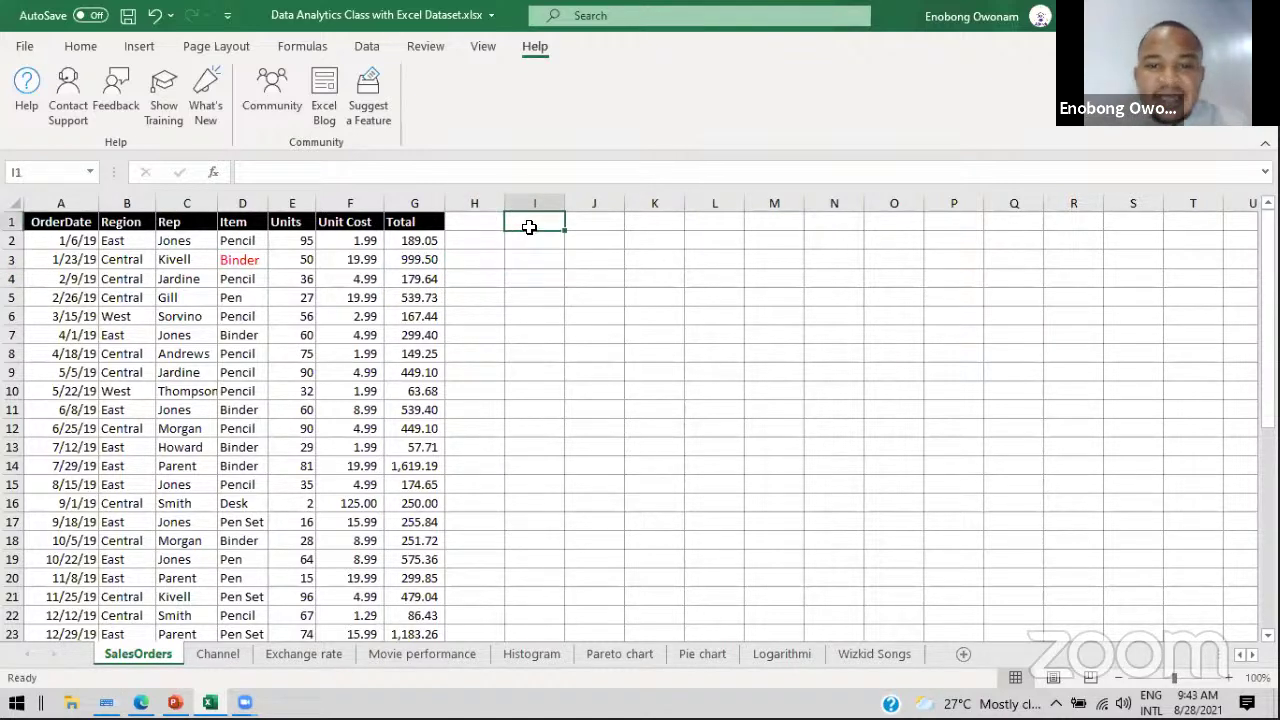
click(663, 257)
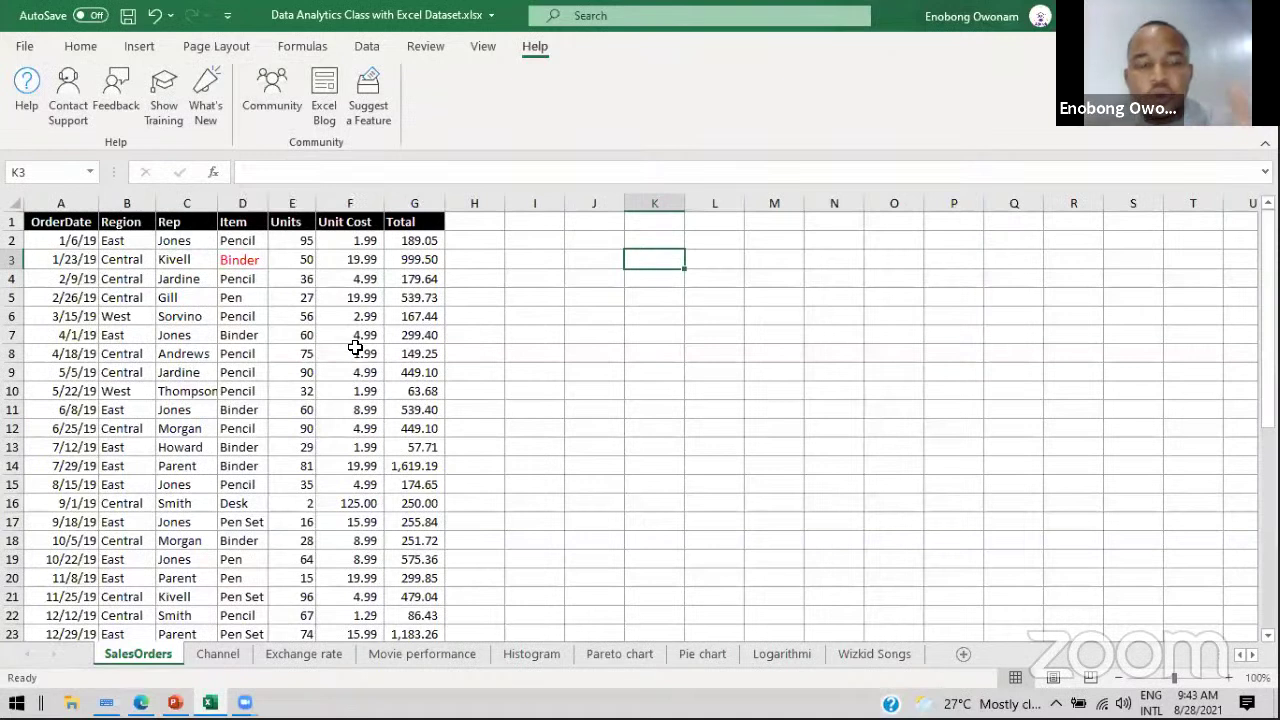
click(541, 316)
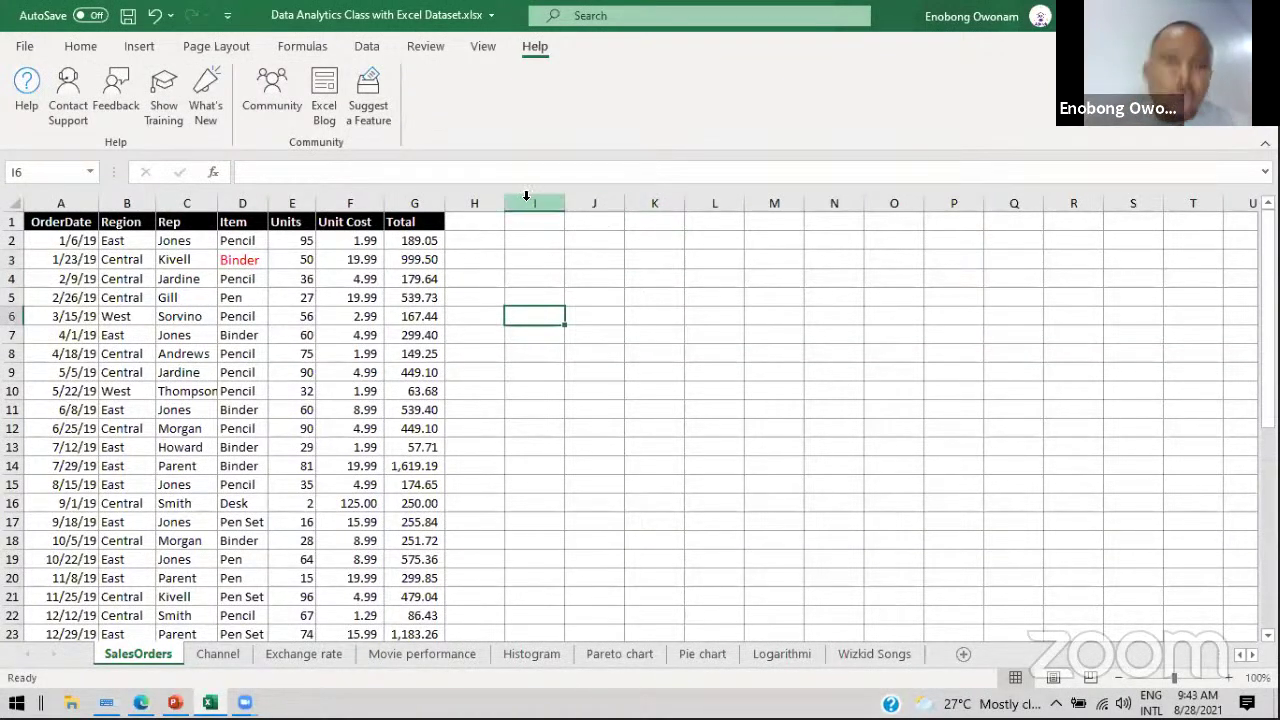
Step: Select entire columns A, B, I, J, K, L, K and O one after another
click(76, 195)
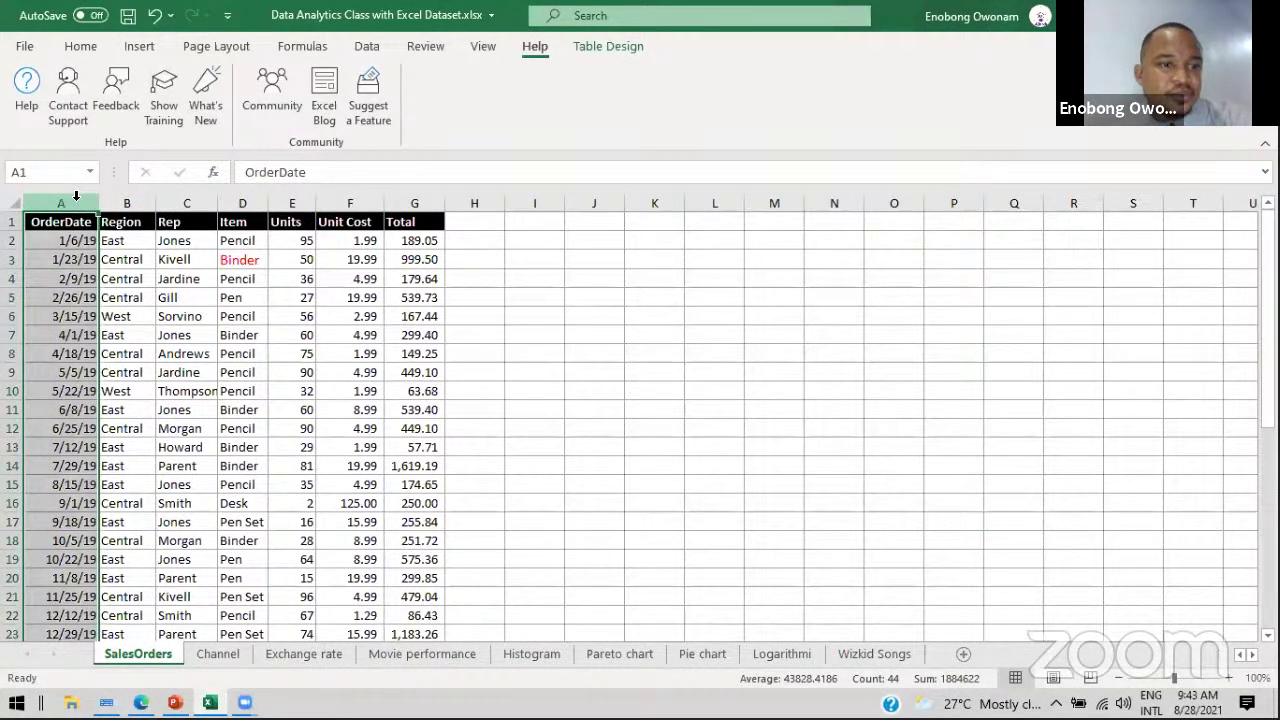
drag(136, 198, 138, 199)
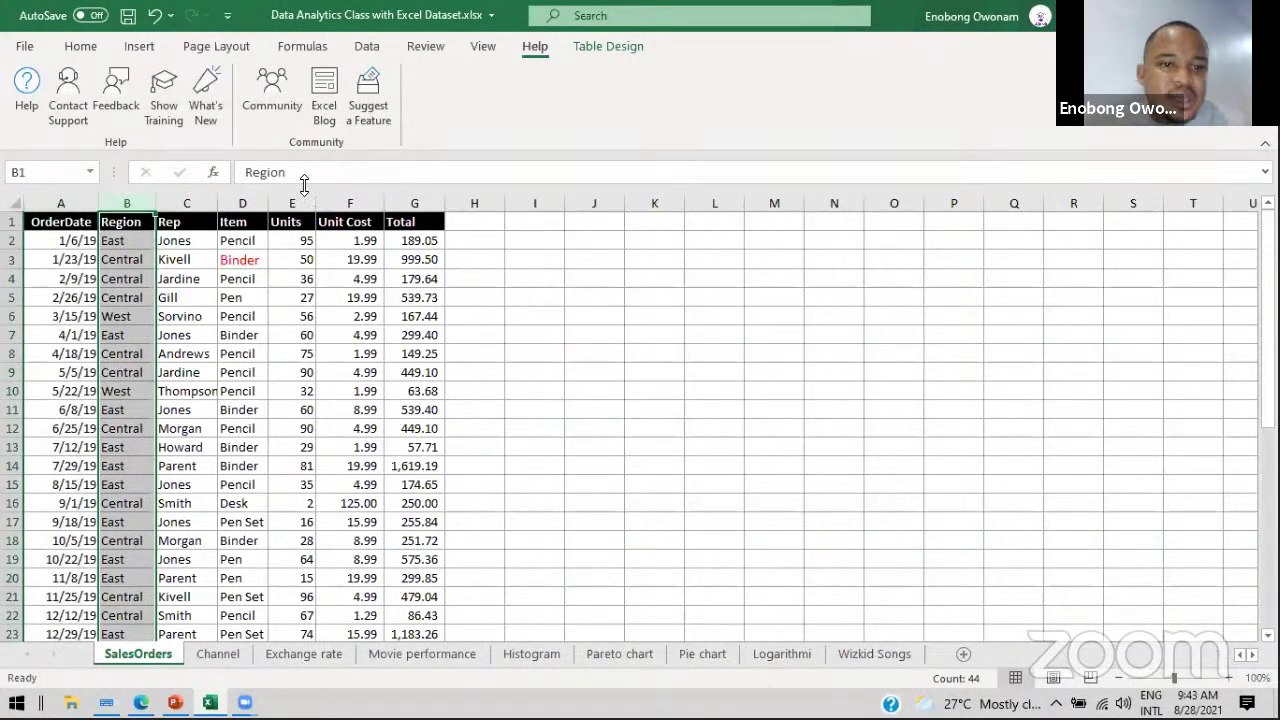
click(535, 203)
click(597, 203)
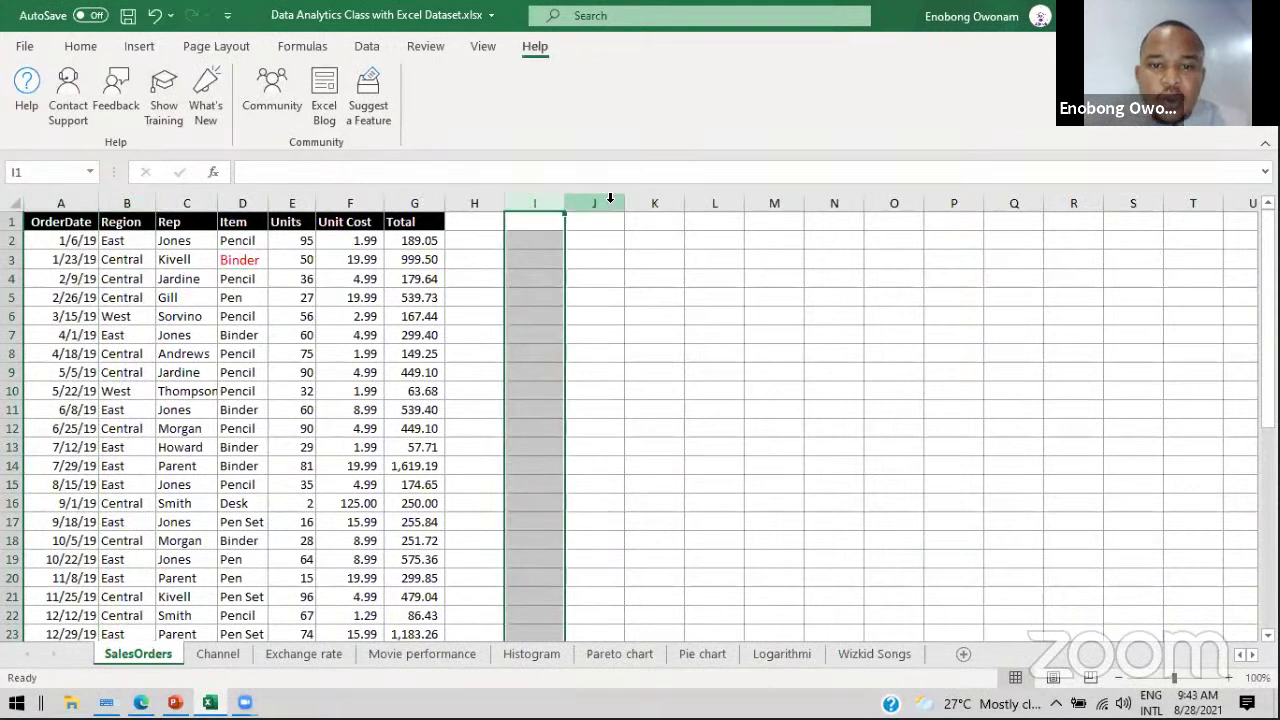
click(662, 198)
click(716, 203)
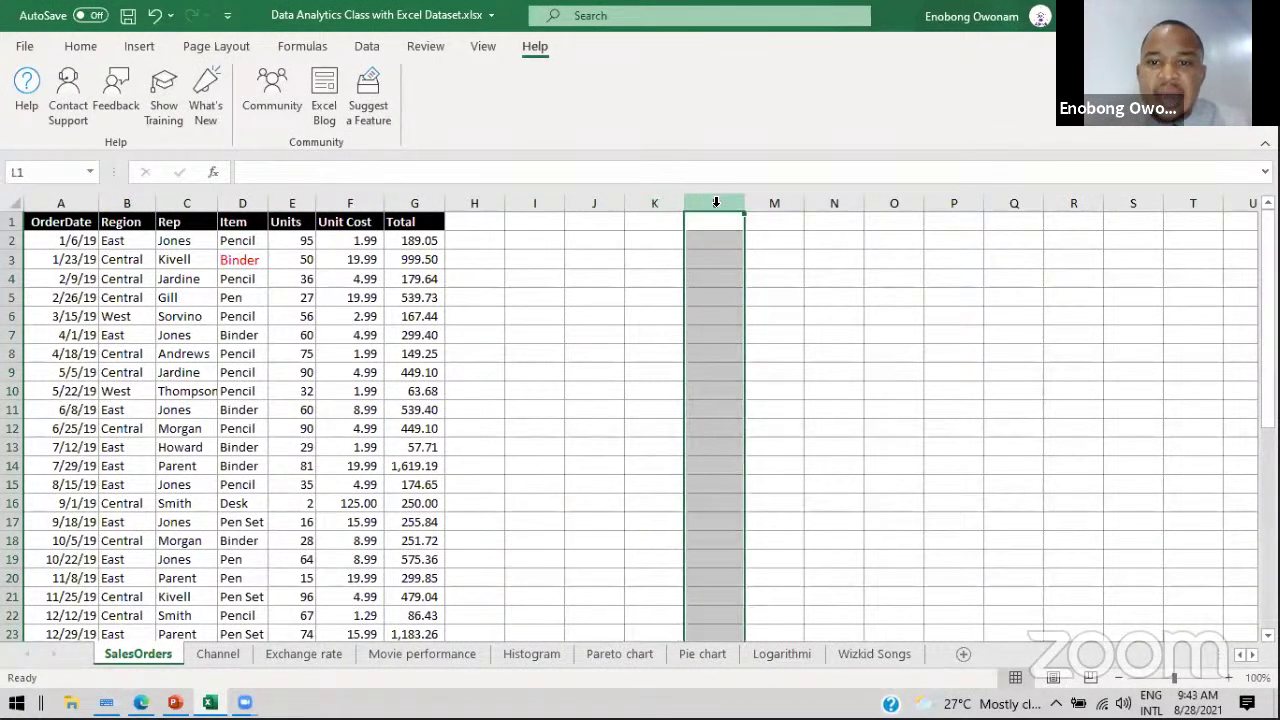
click(648, 195)
click(895, 198)
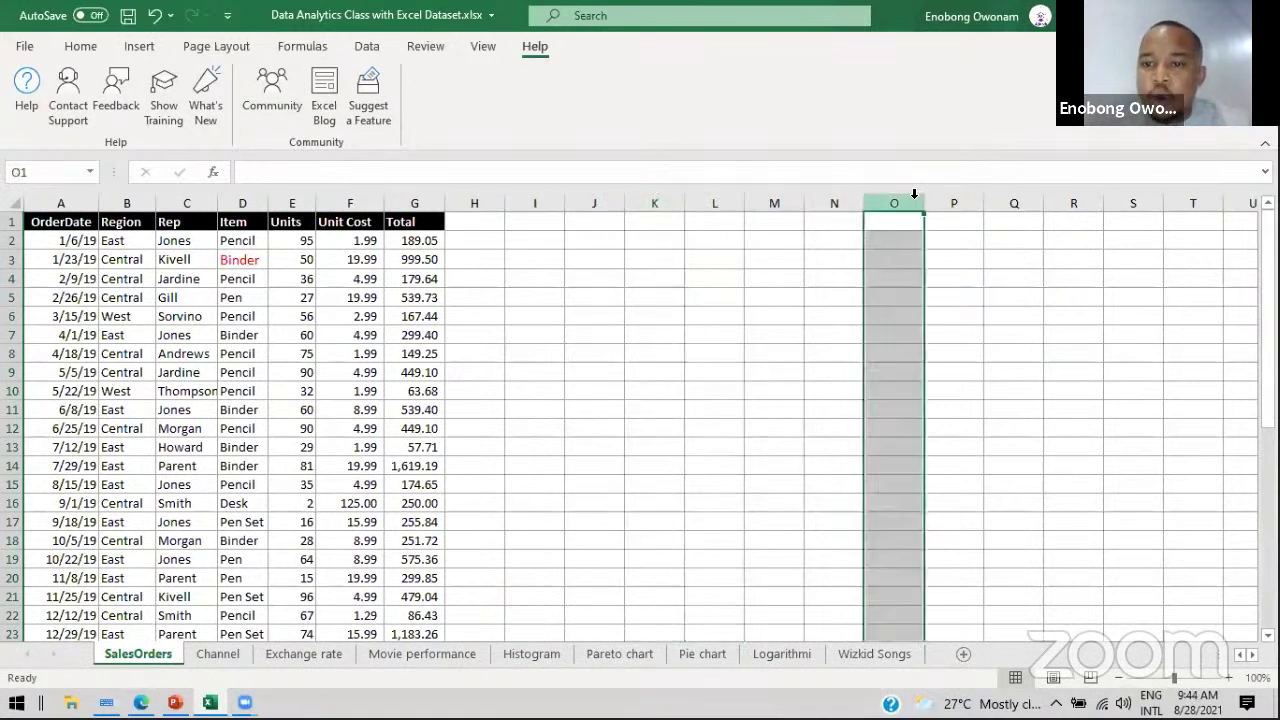
Step: Select the Region, Units and Unit Cost columns in turn, ending on Unit Cost (F)
click(128, 201)
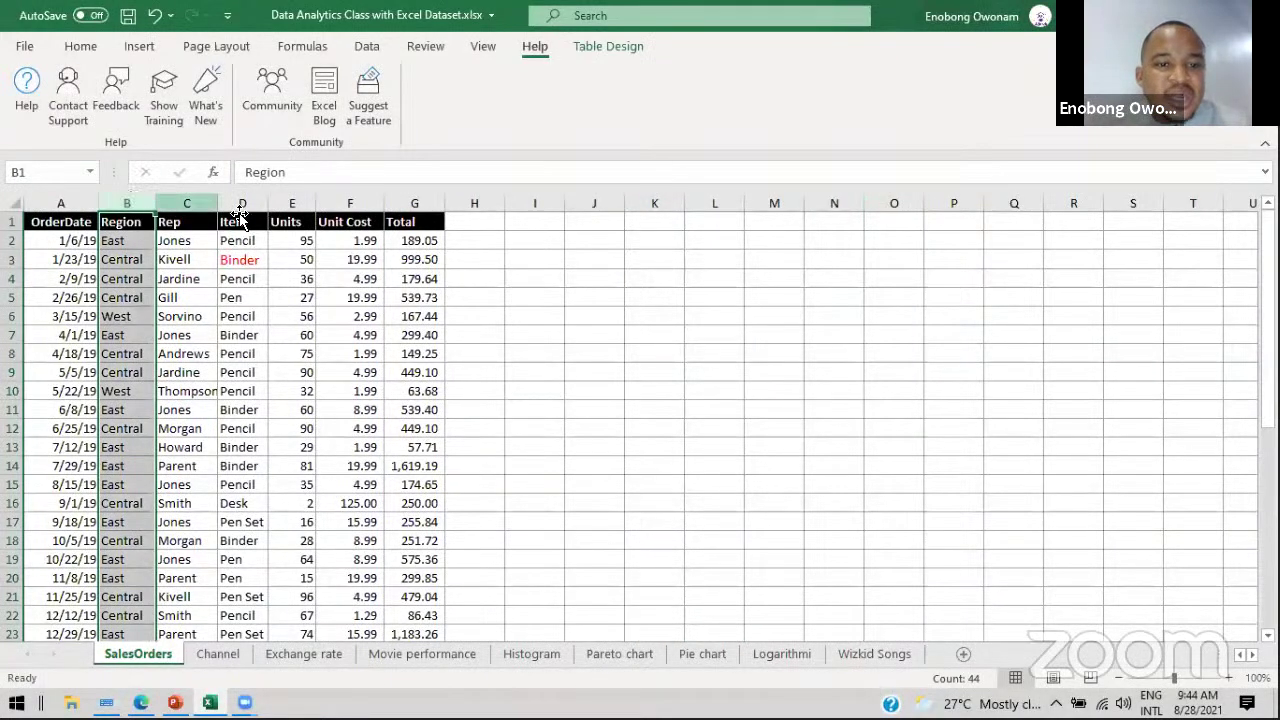
click(296, 202)
click(342, 201)
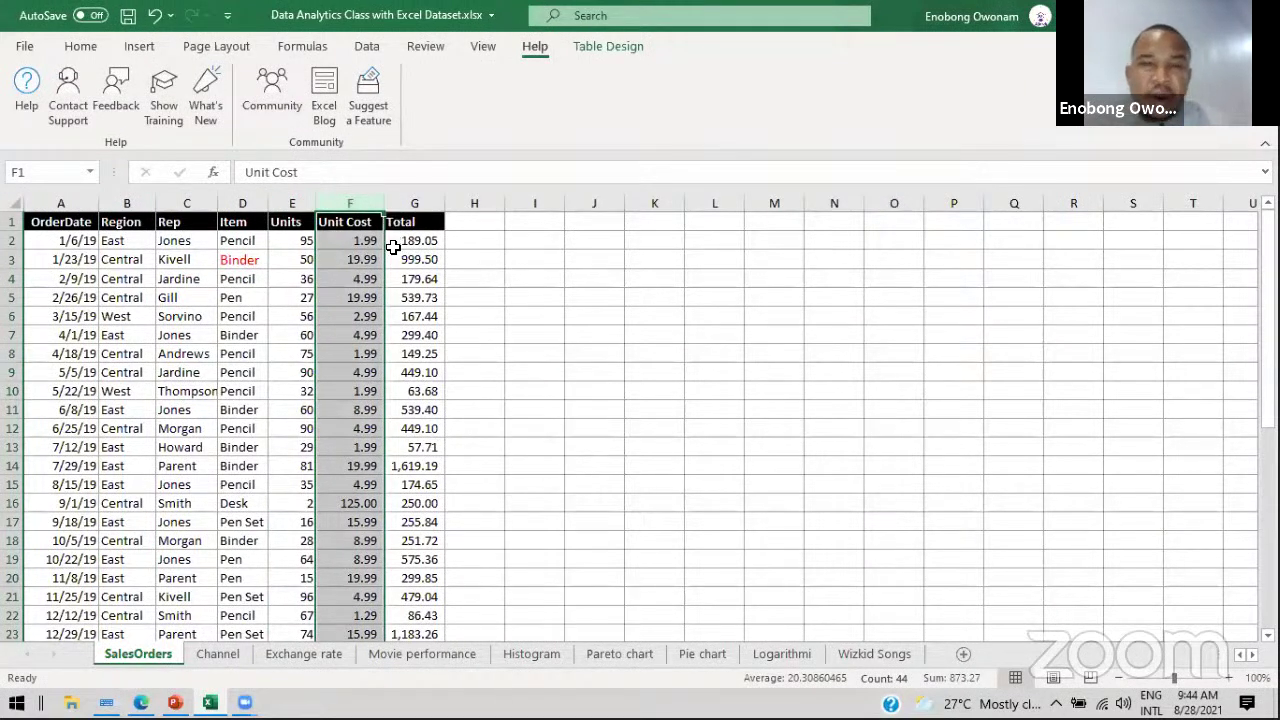
click(293, 202)
click(340, 202)
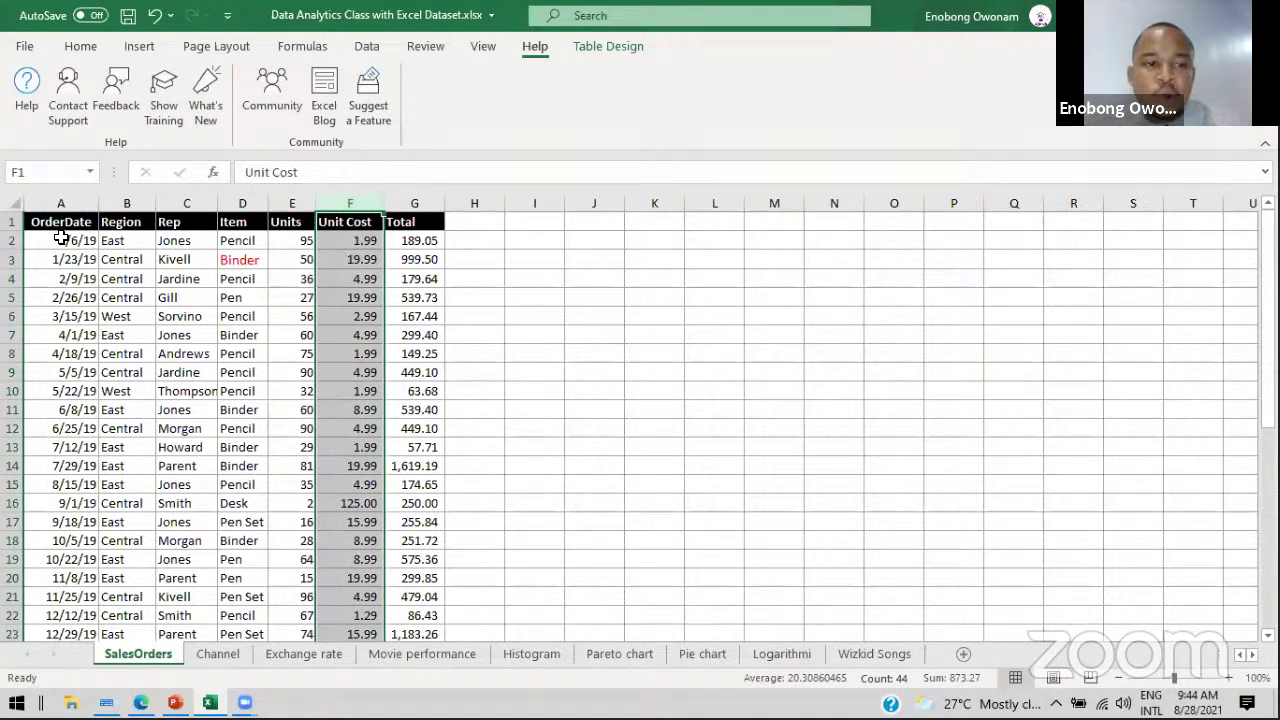
Step: Select whole rows 1, 2, 1, 3, 6 and 9 in turn, then pick empty cell I2
click(12, 221)
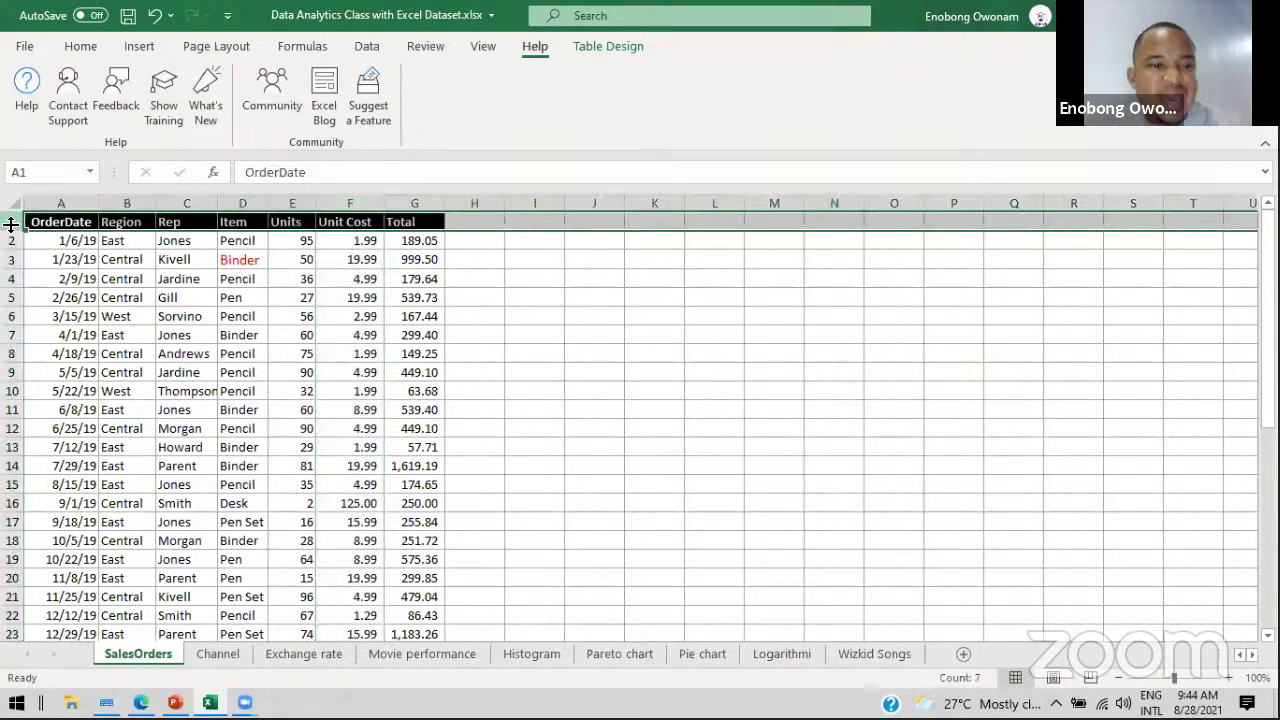
click(12, 240)
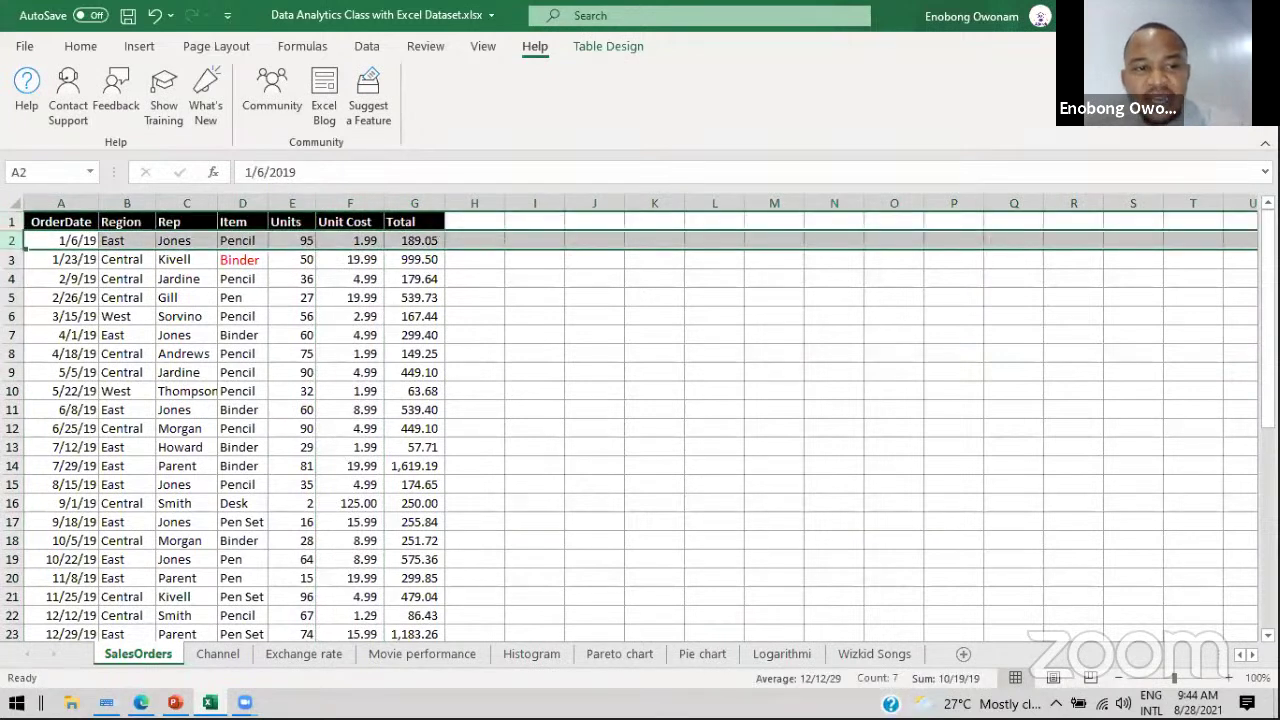
click(20, 222)
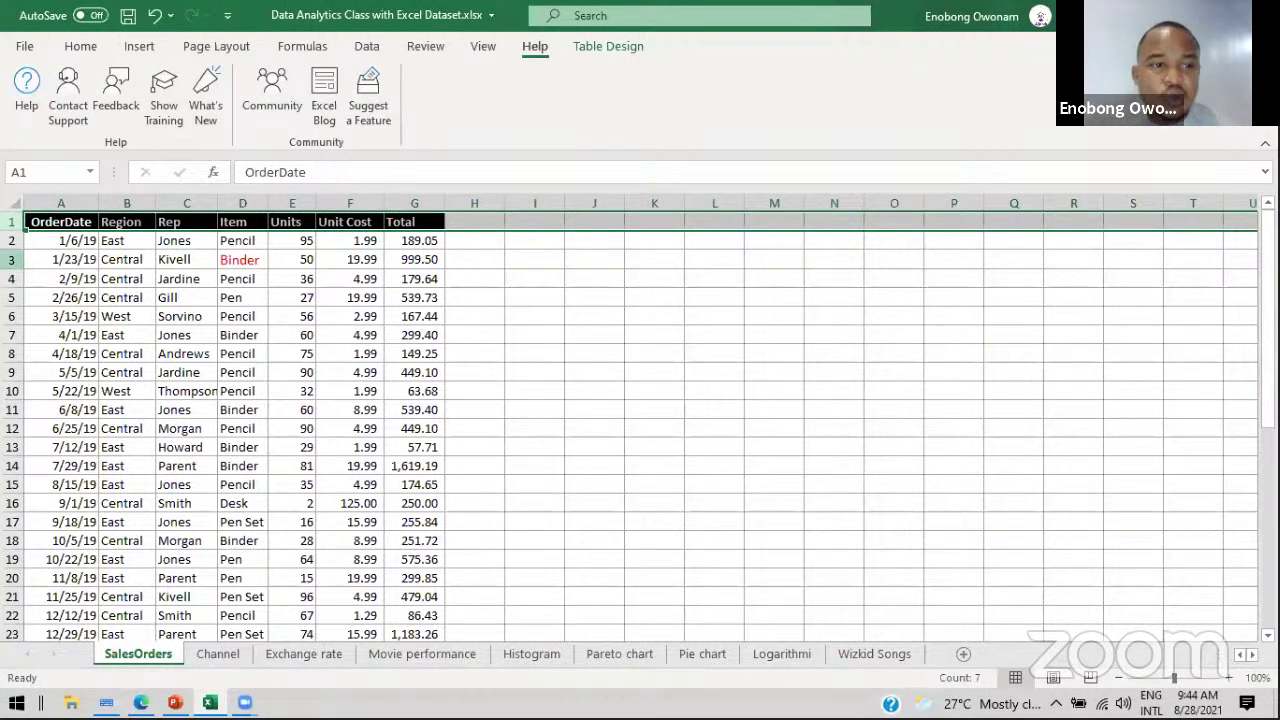
click(12, 259)
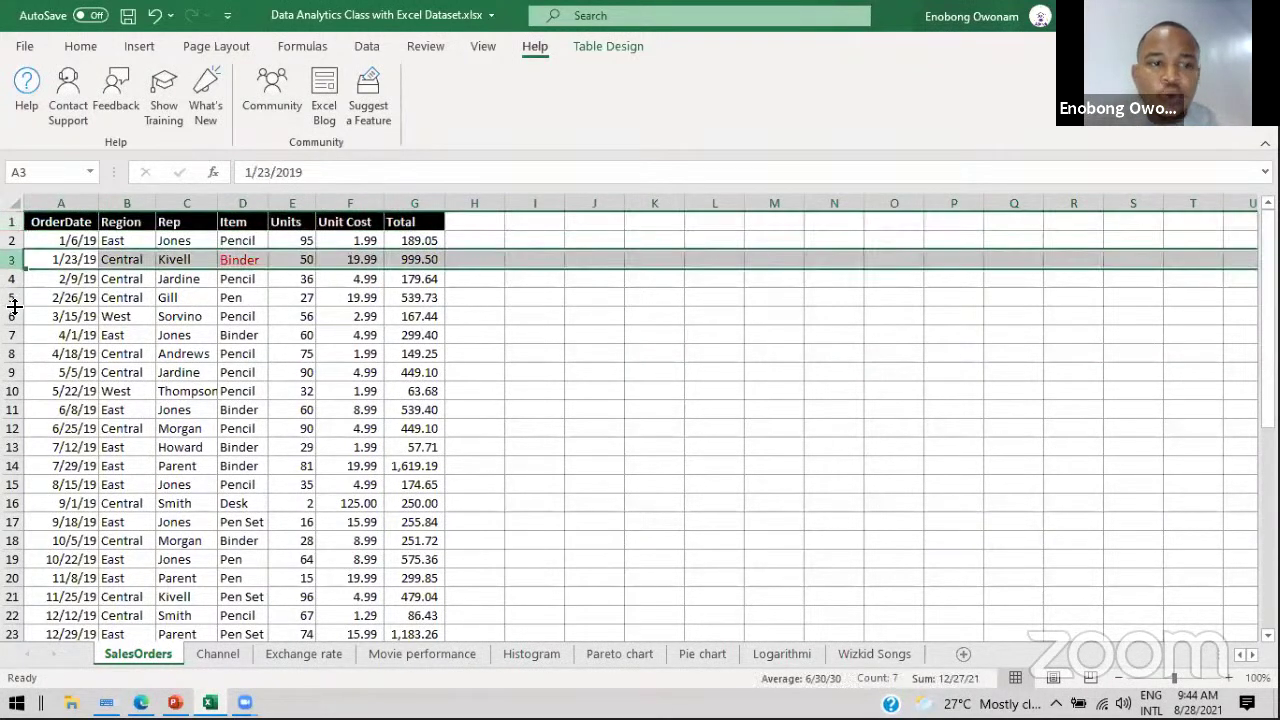
click(12, 316)
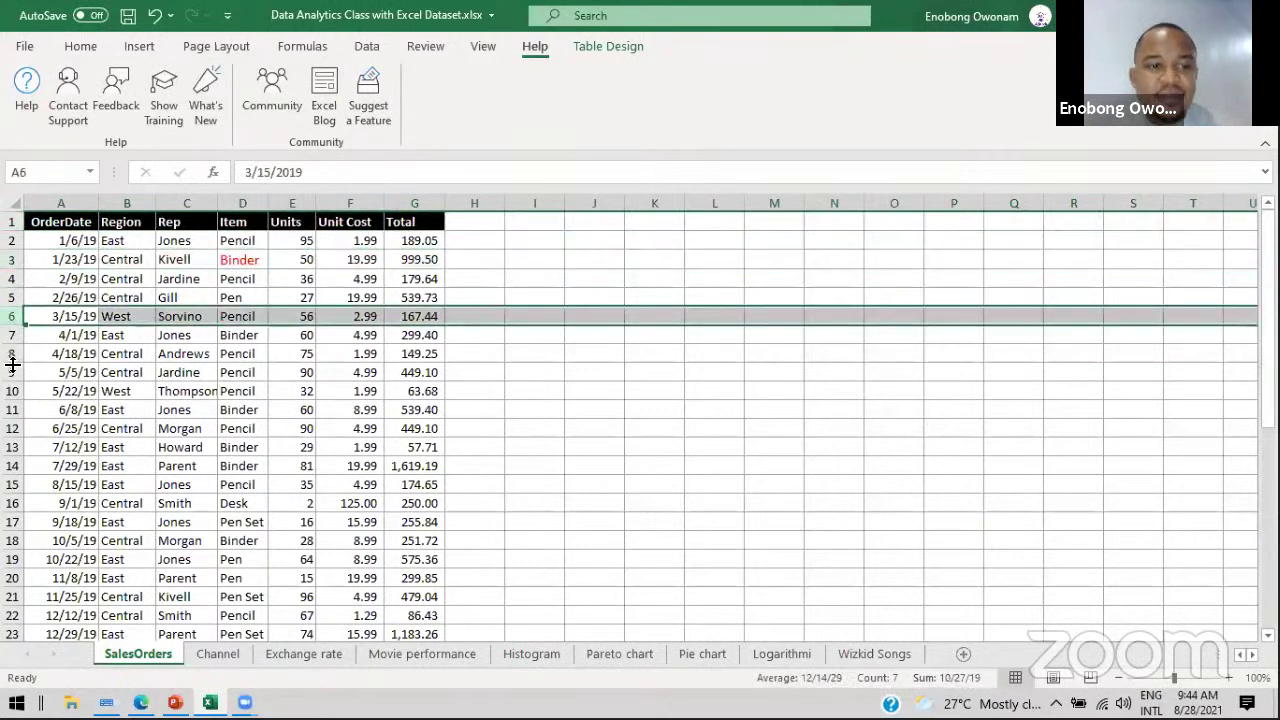
click(12, 372)
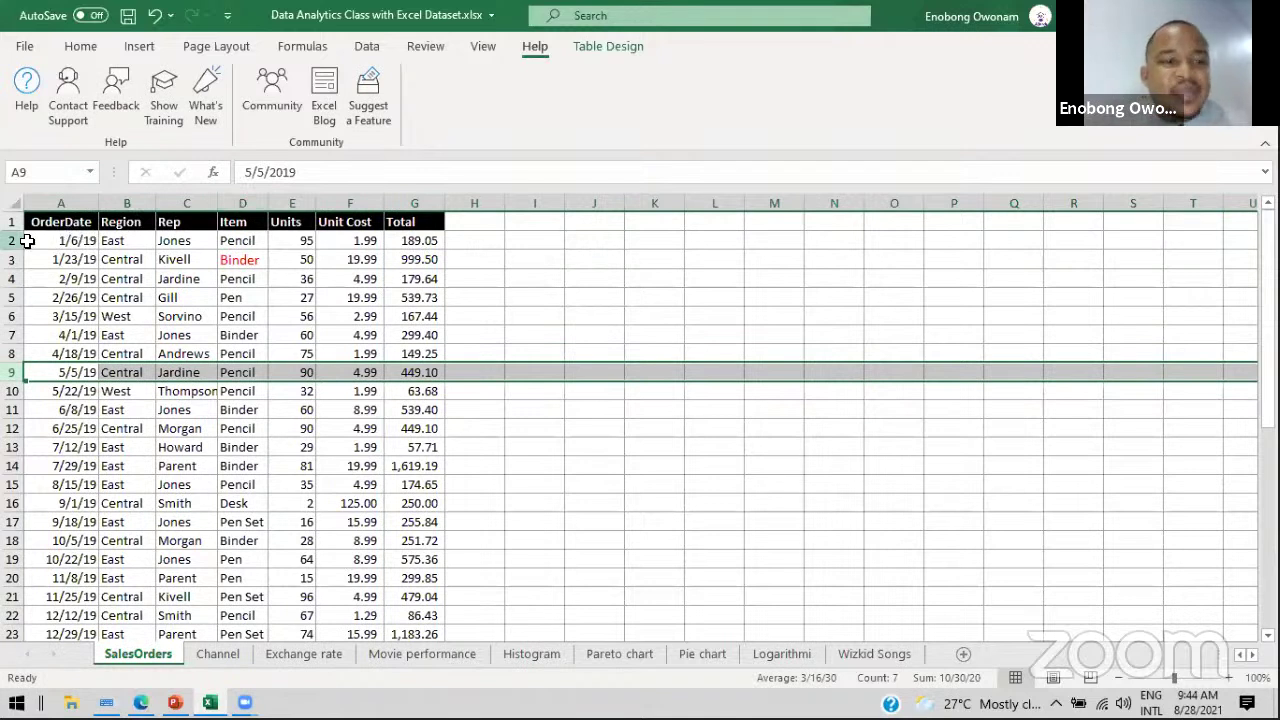
click(535, 241)
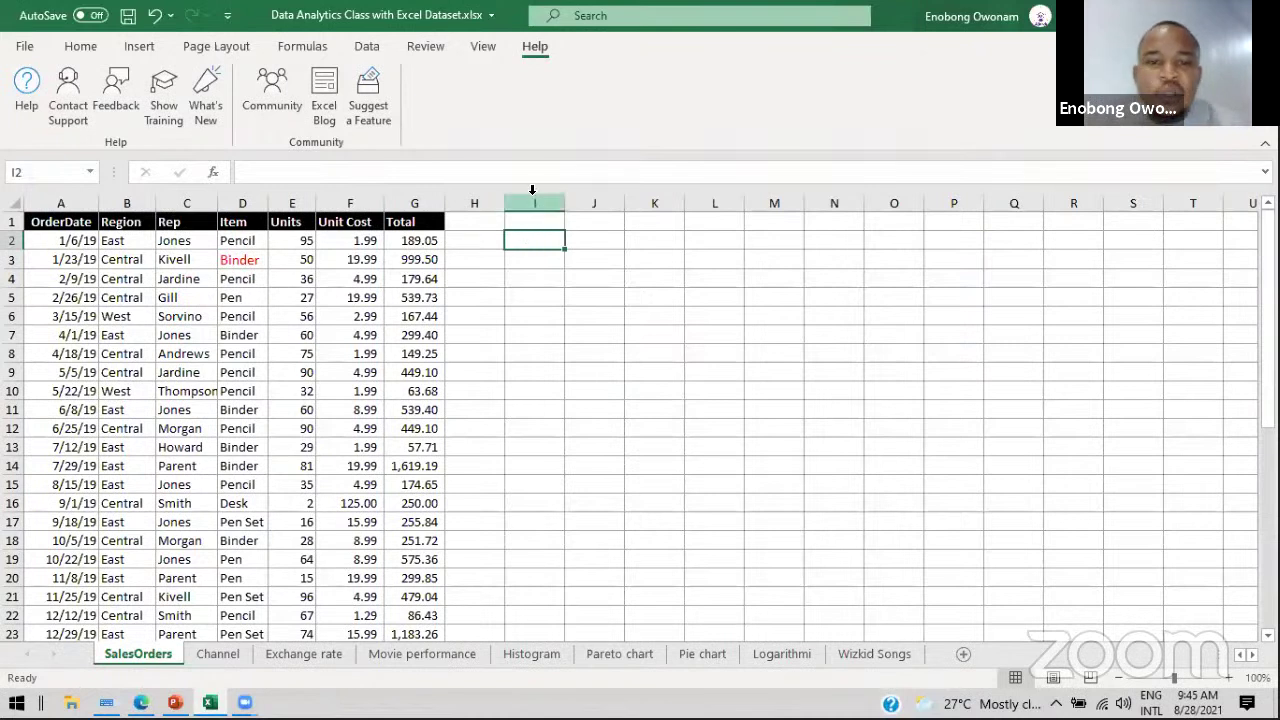
click(533, 201)
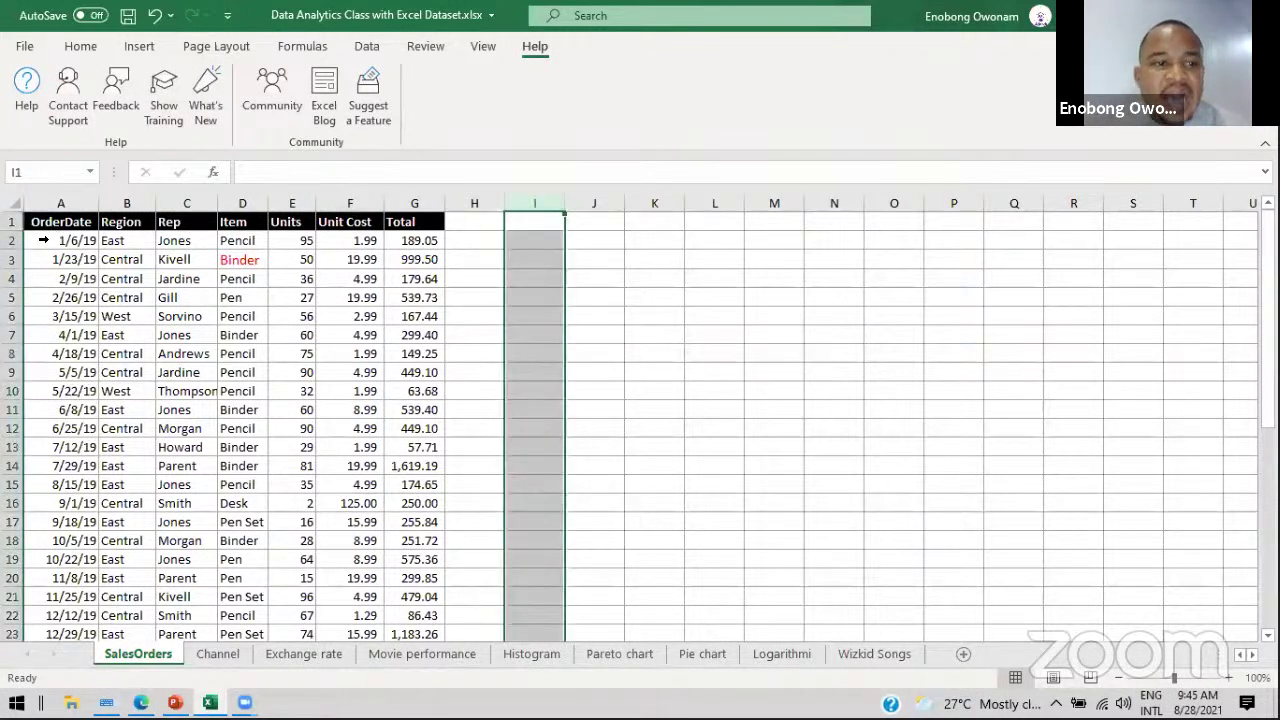
click(12, 240)
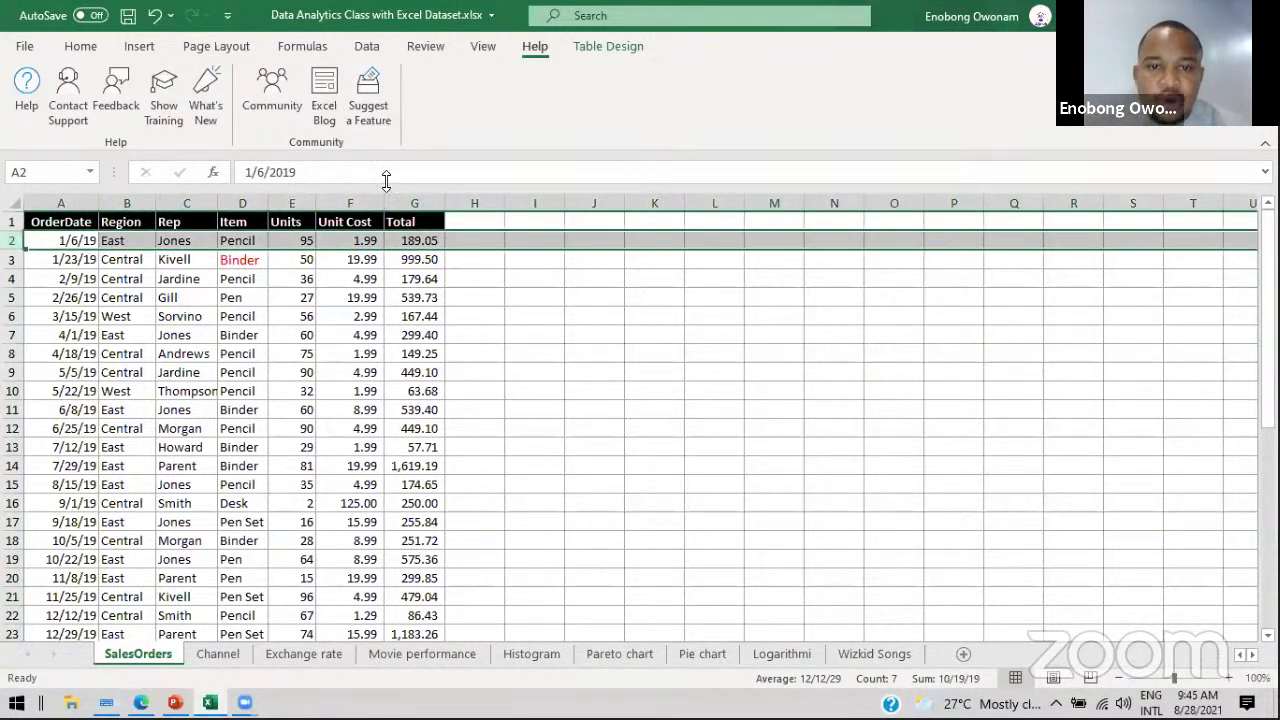
click(523, 235)
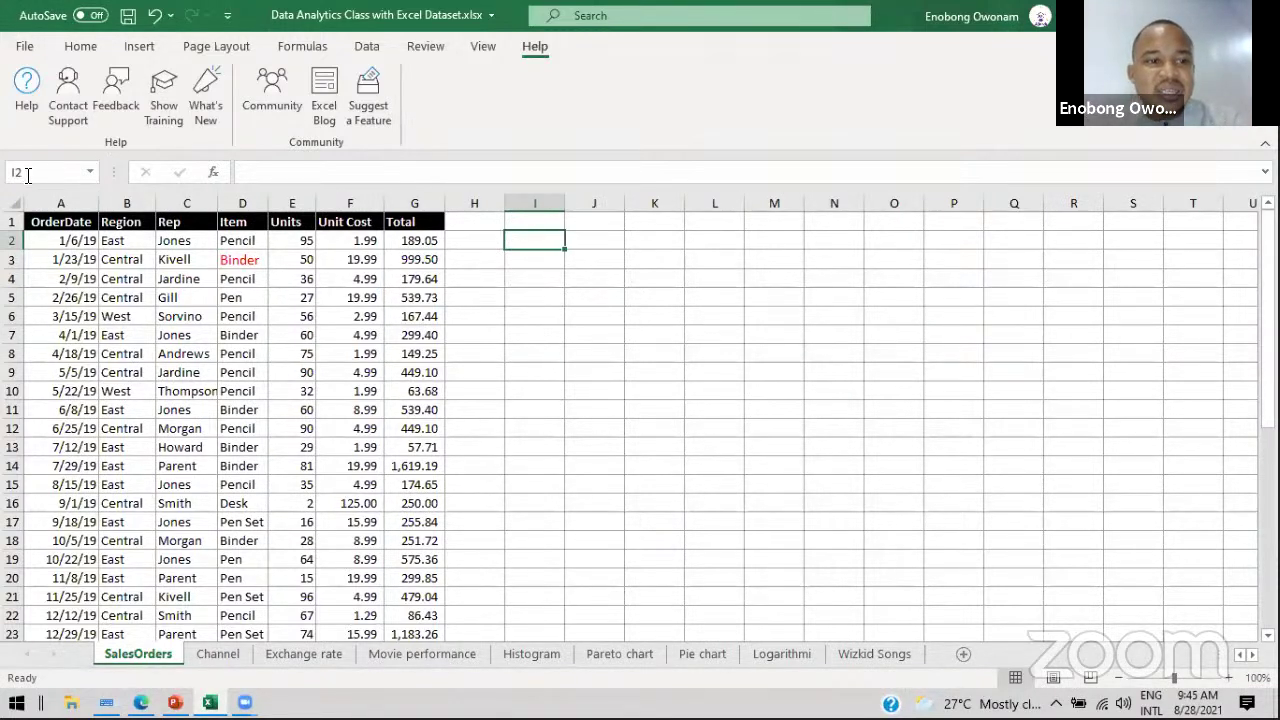
click(599, 299)
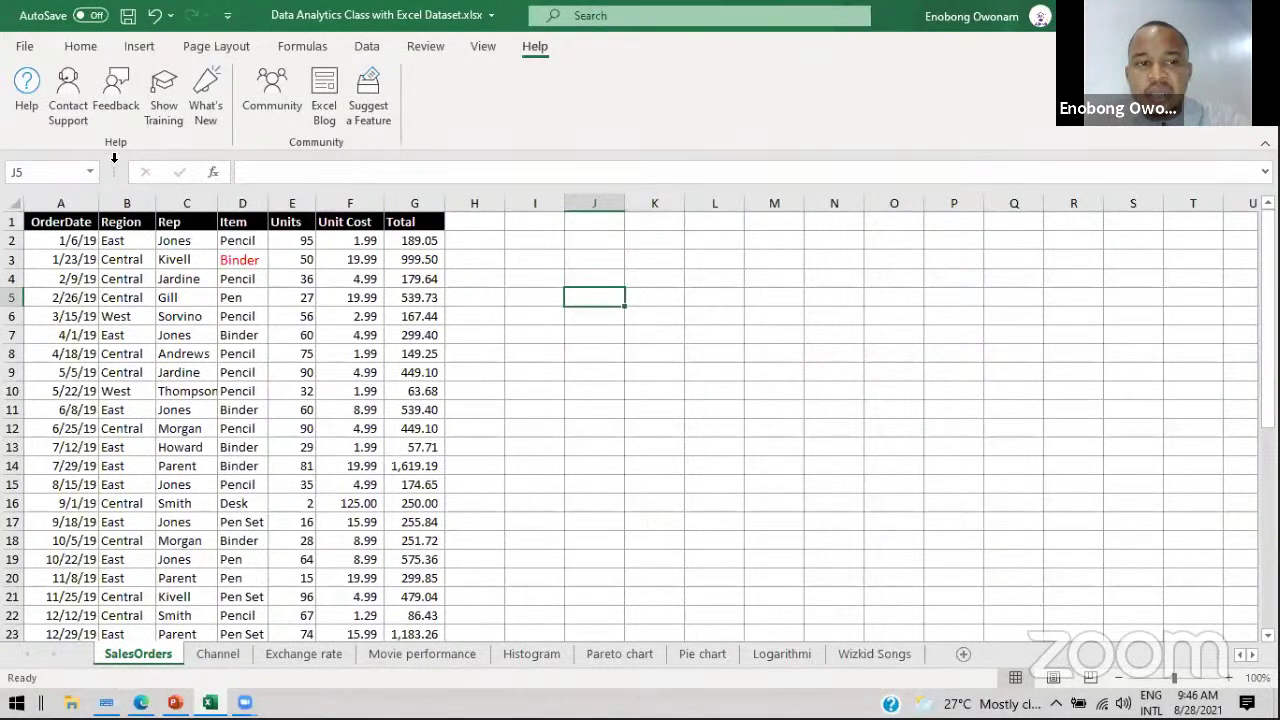
click(620, 194)
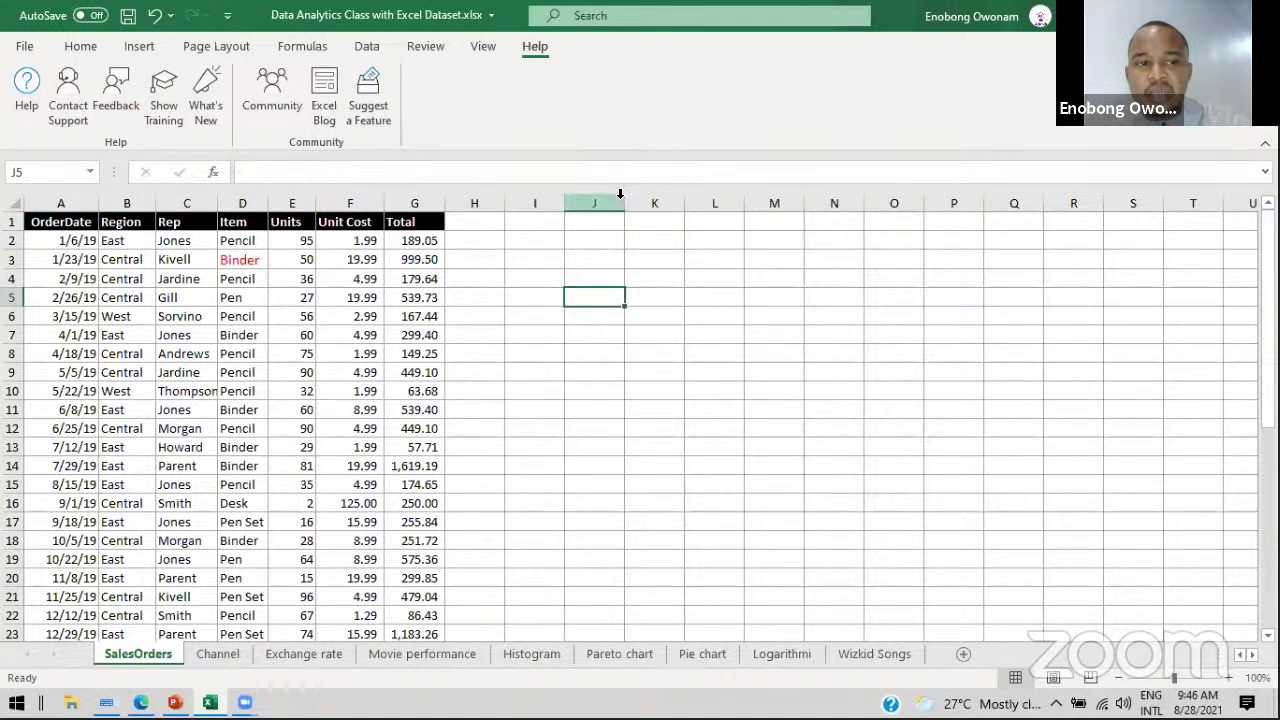
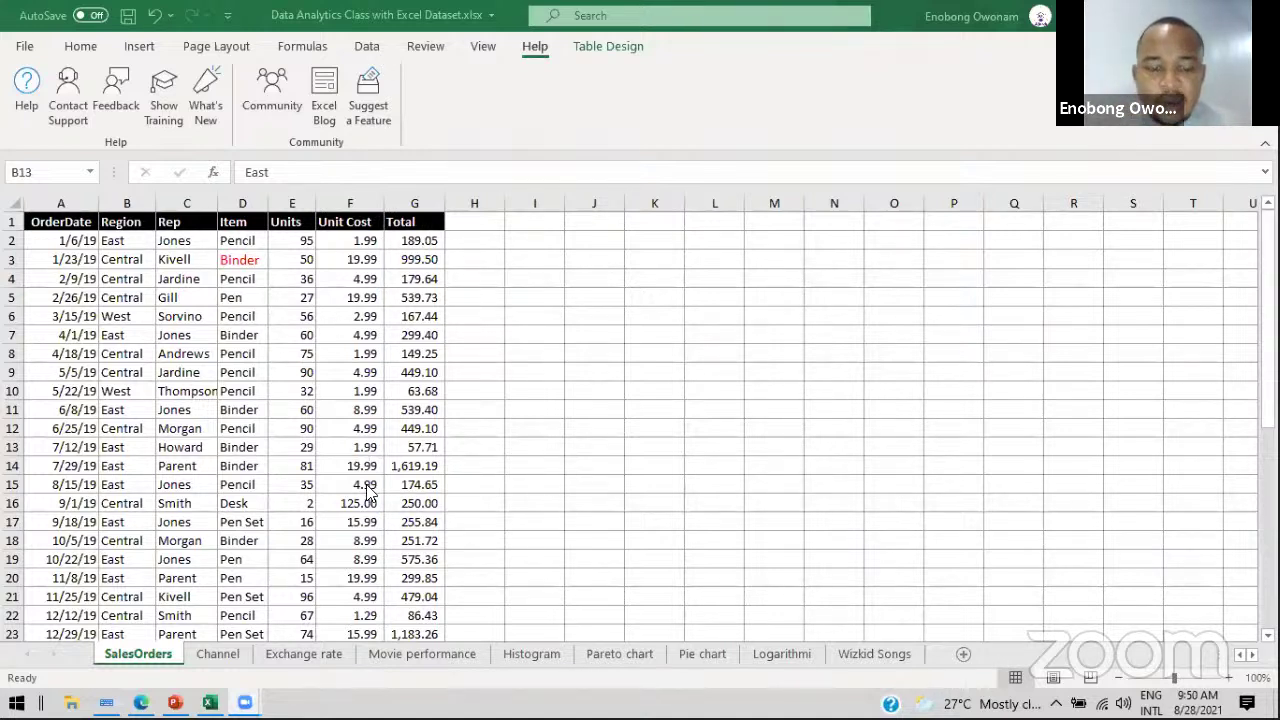
Step: Check cells G5, G9, H5, F5 and D3 in SalesOrders, then view the Channel sheet
click(400, 297)
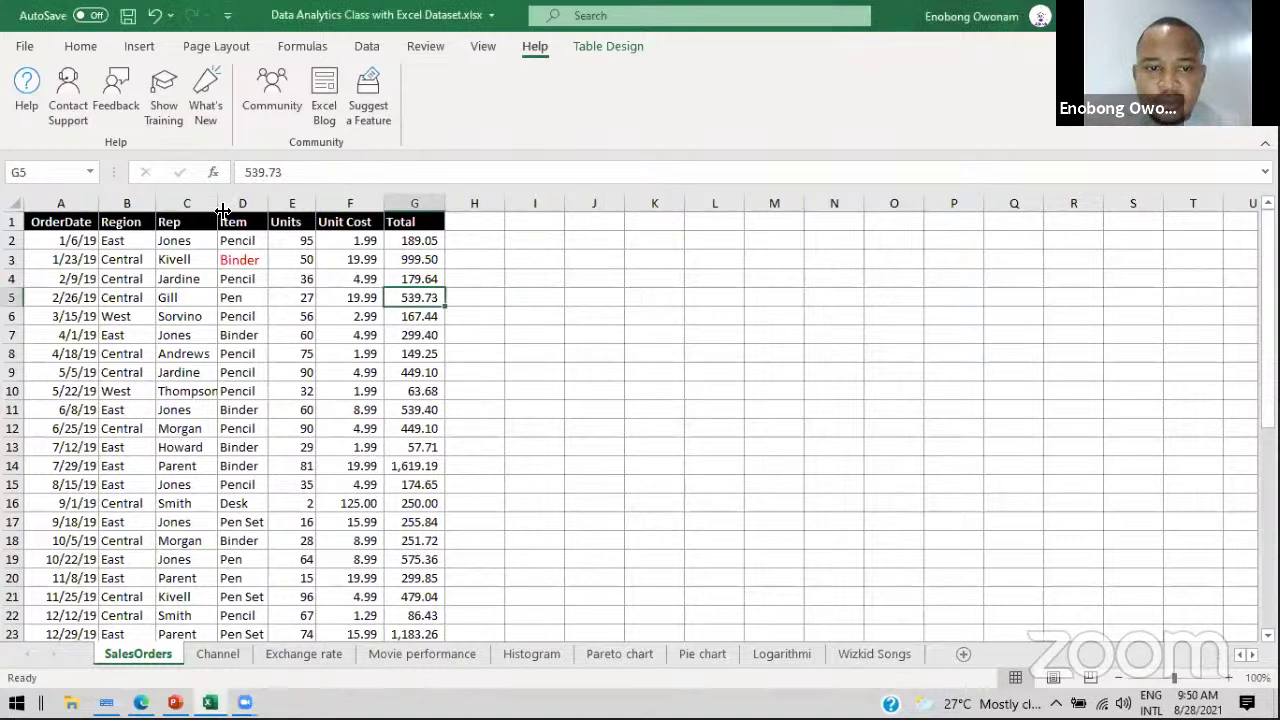
click(402, 372)
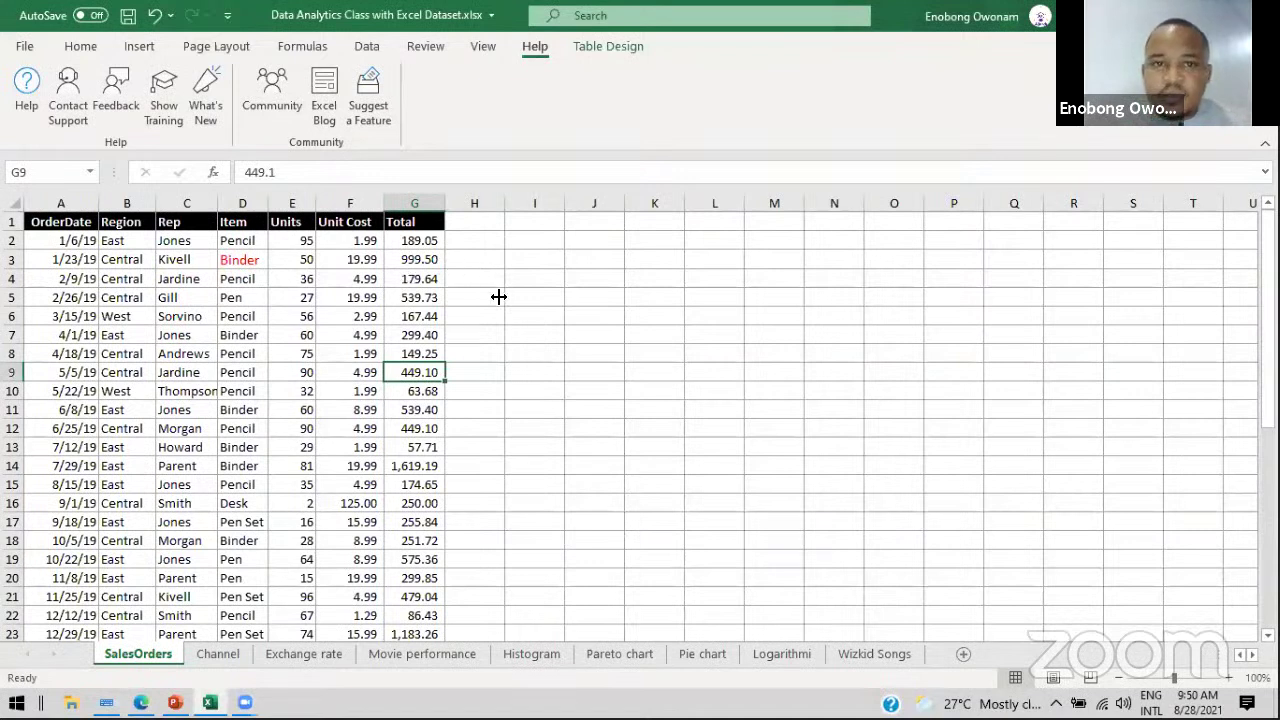
click(488, 297)
click(368, 297)
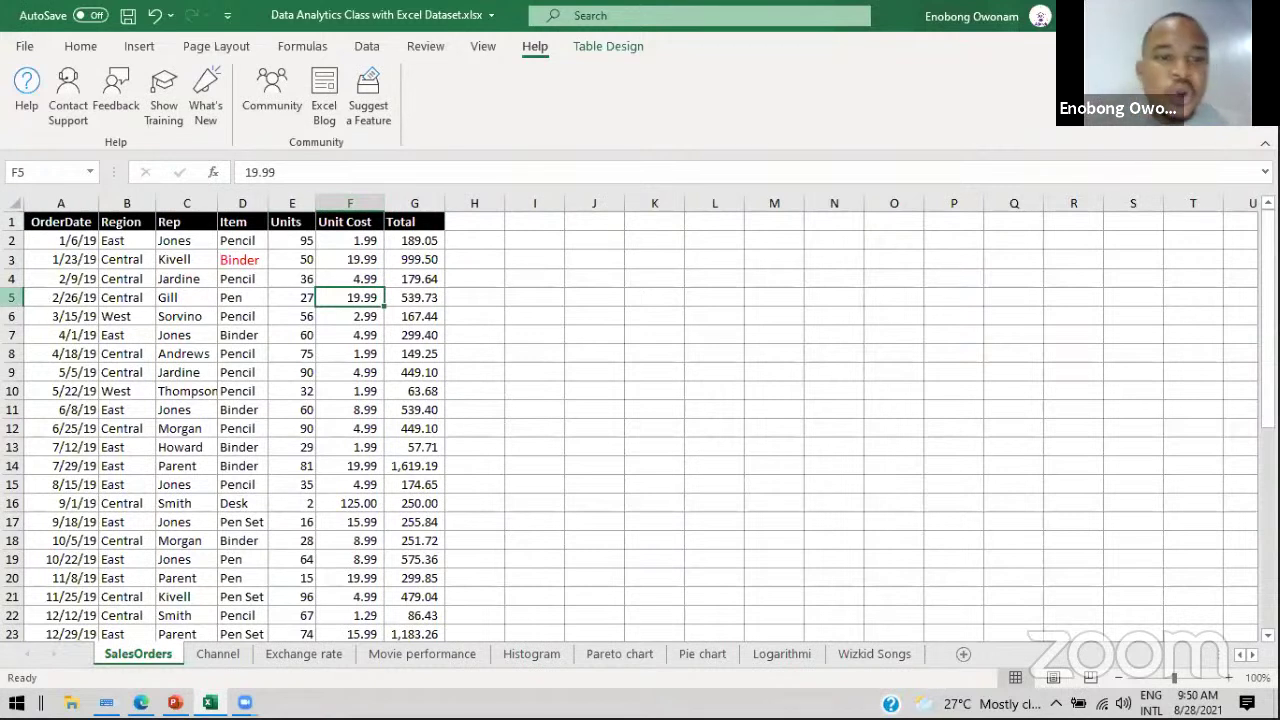
click(250, 258)
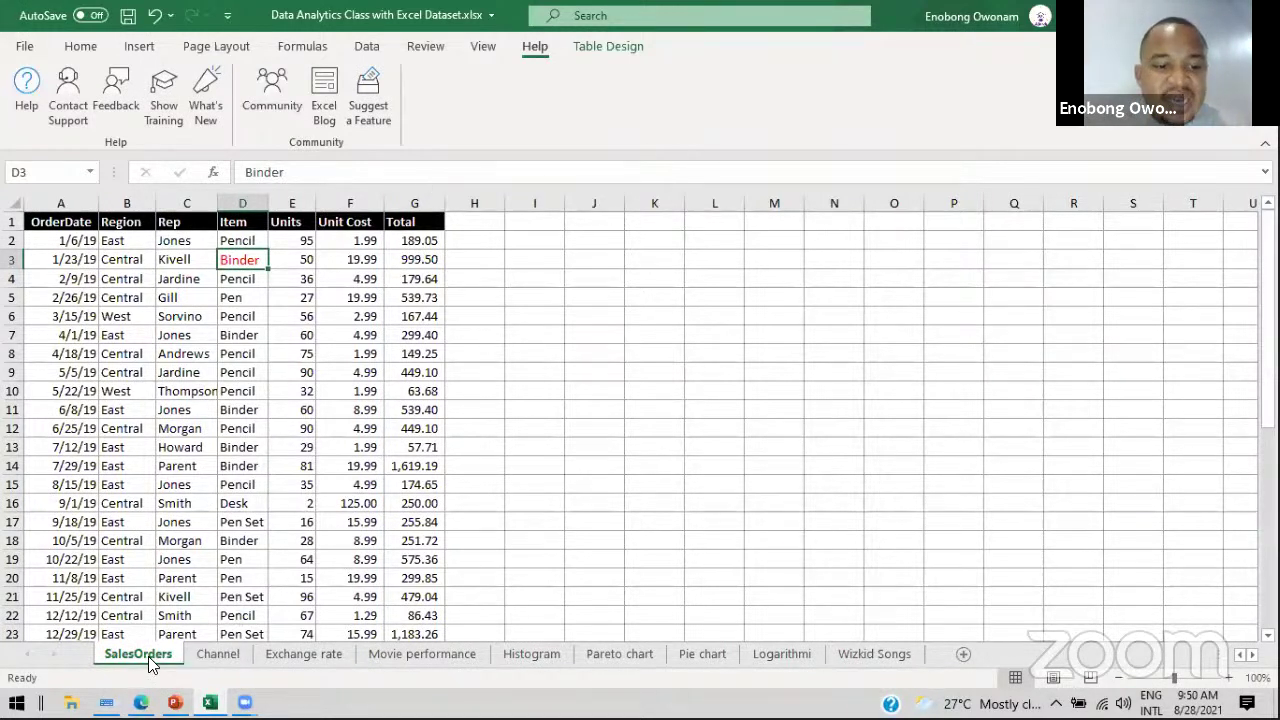
click(228, 656)
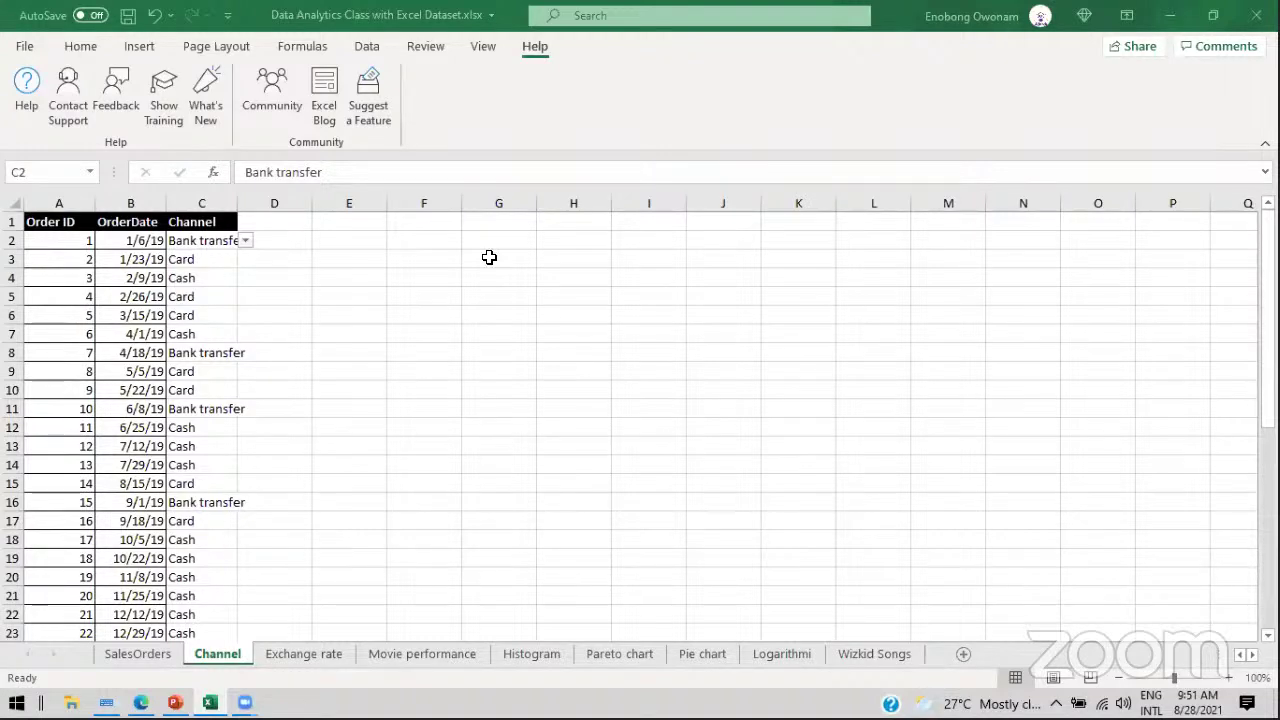
Step: Cycle through the Exchange rate, Channel and Movie performance sheets to SalesOrders, then show PowerPoint
key(ctrl+Page_Down)
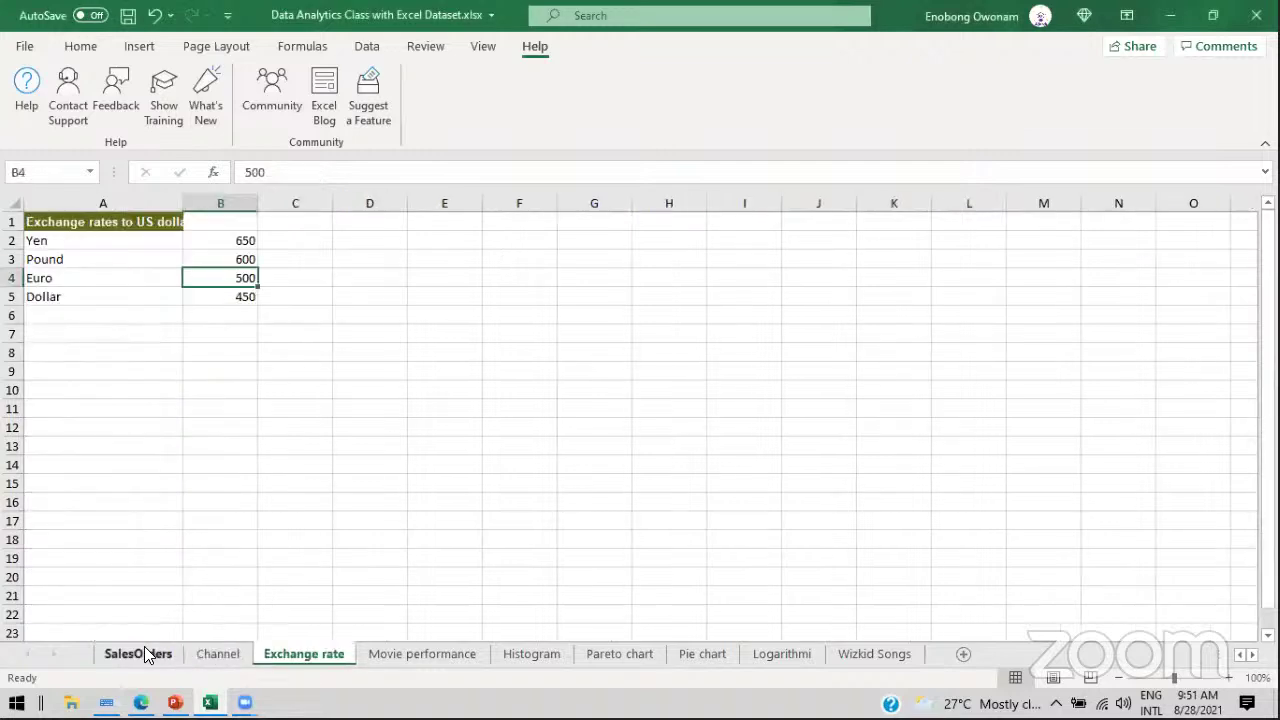
click(140, 653)
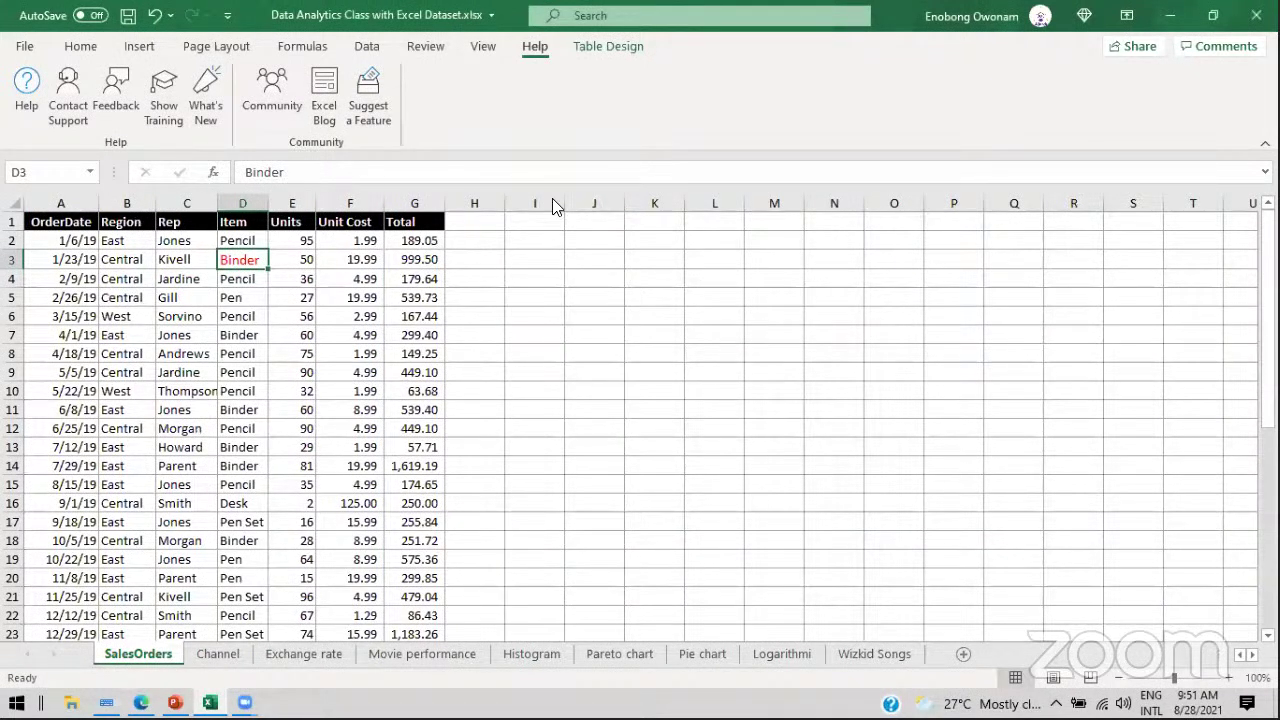
click(230, 656)
click(312, 652)
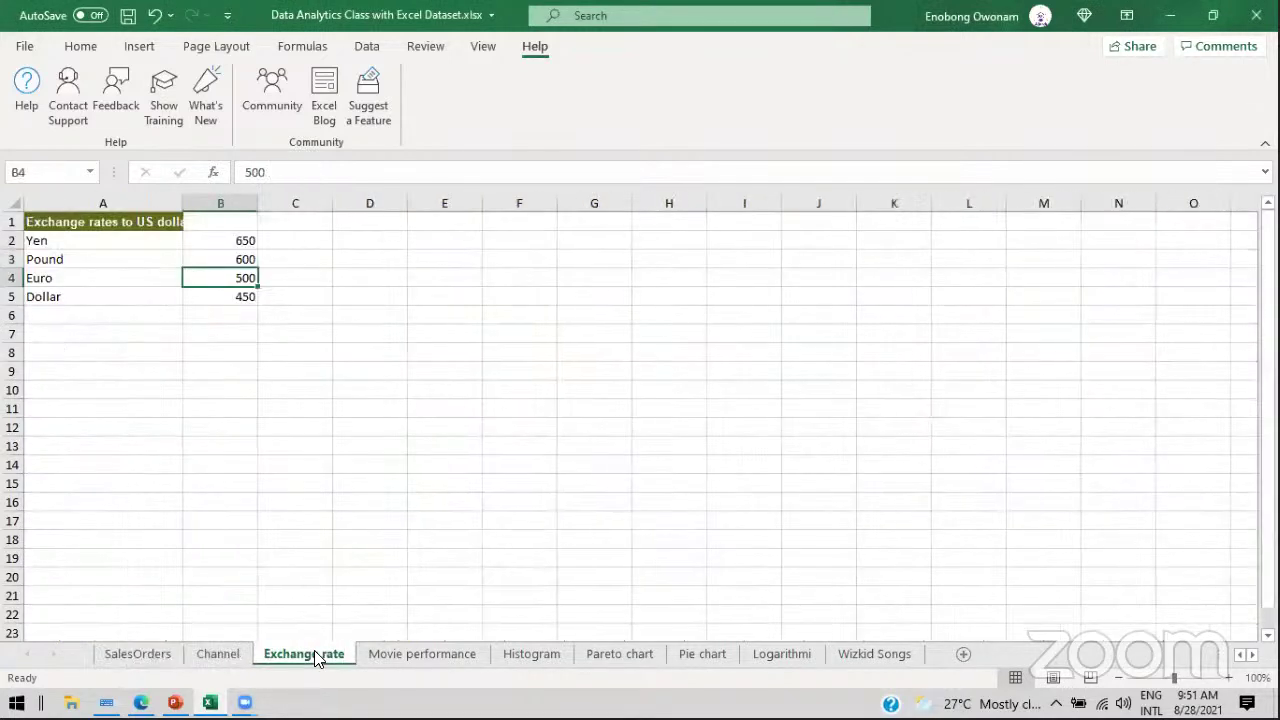
click(406, 652)
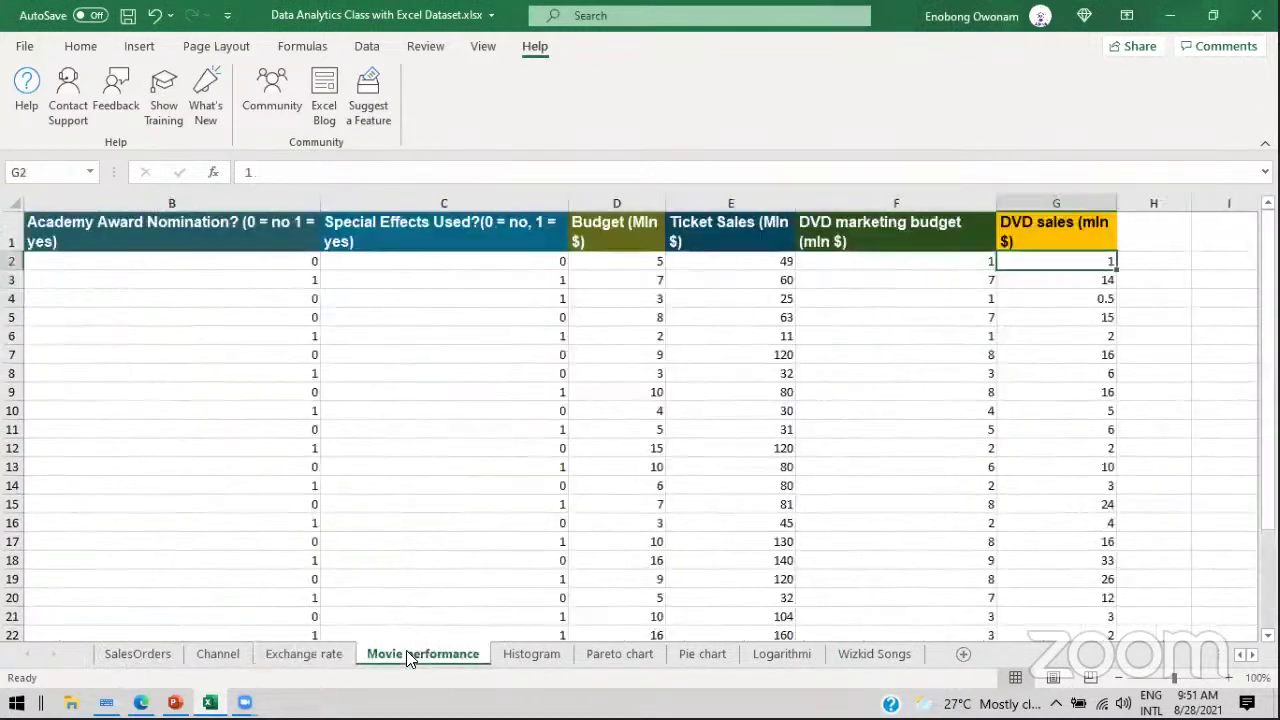
click(115, 656)
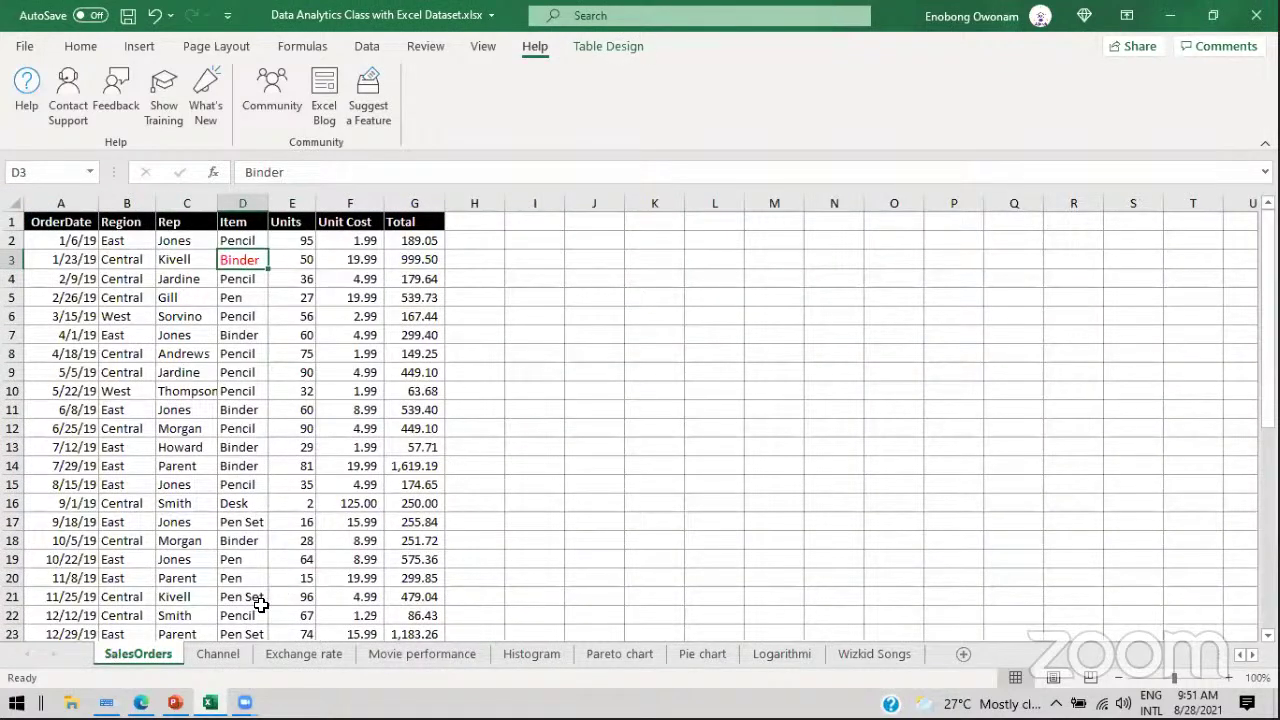
click(175, 703)
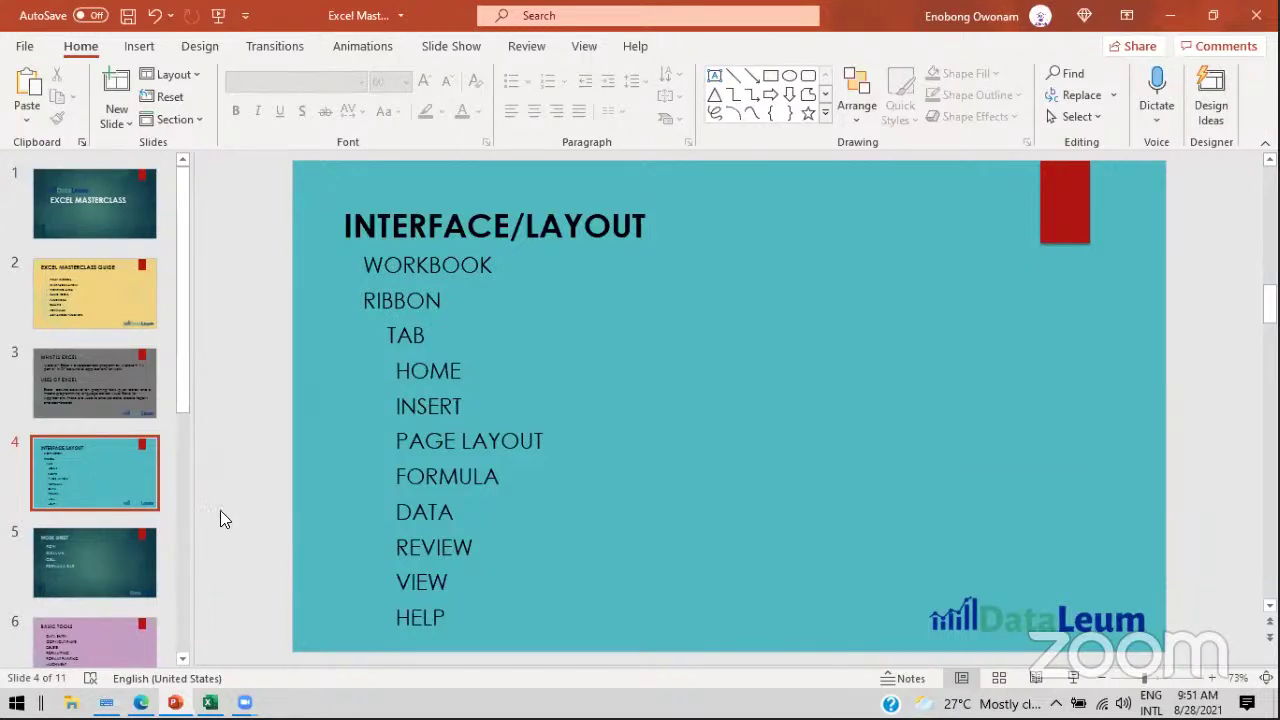
Step: Go to slide 5, WORK SHEET, listing Row, Column, Cell and Formula Bar
click(116, 556)
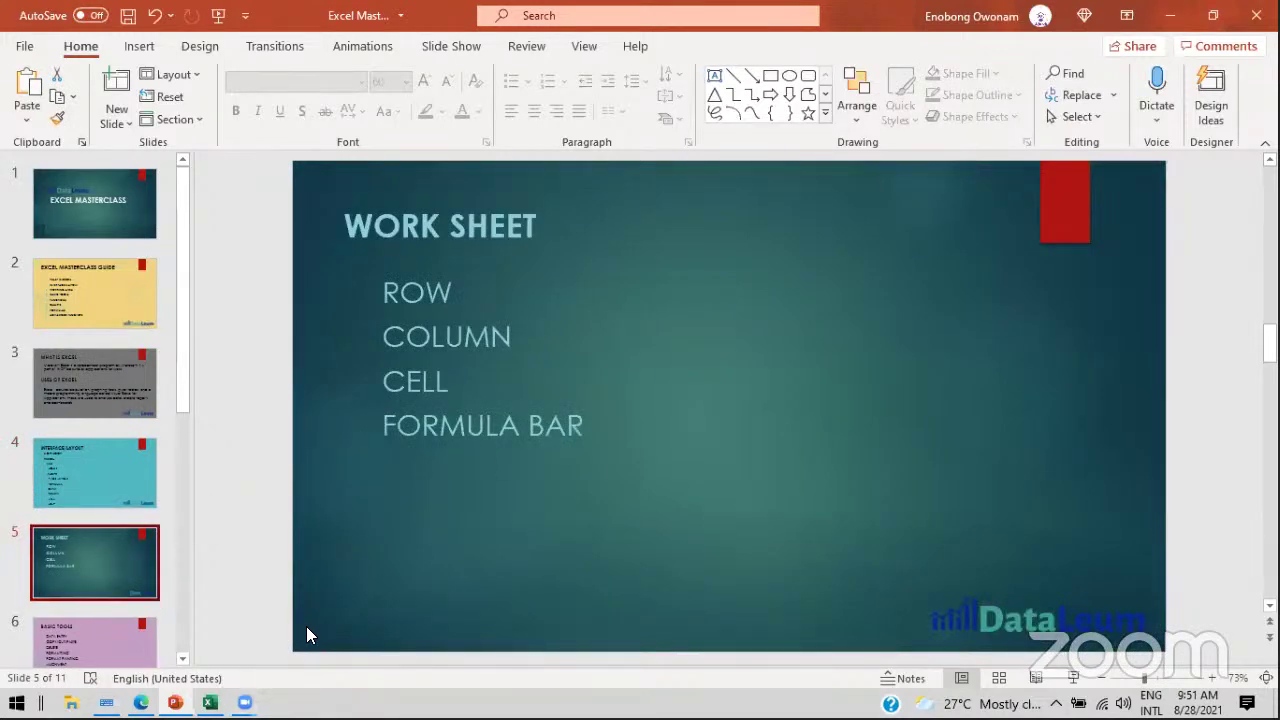
Step: Back in Excel, start and cancel an edit of H5, then select Unit Cost cell F5
key(alt+Tab)
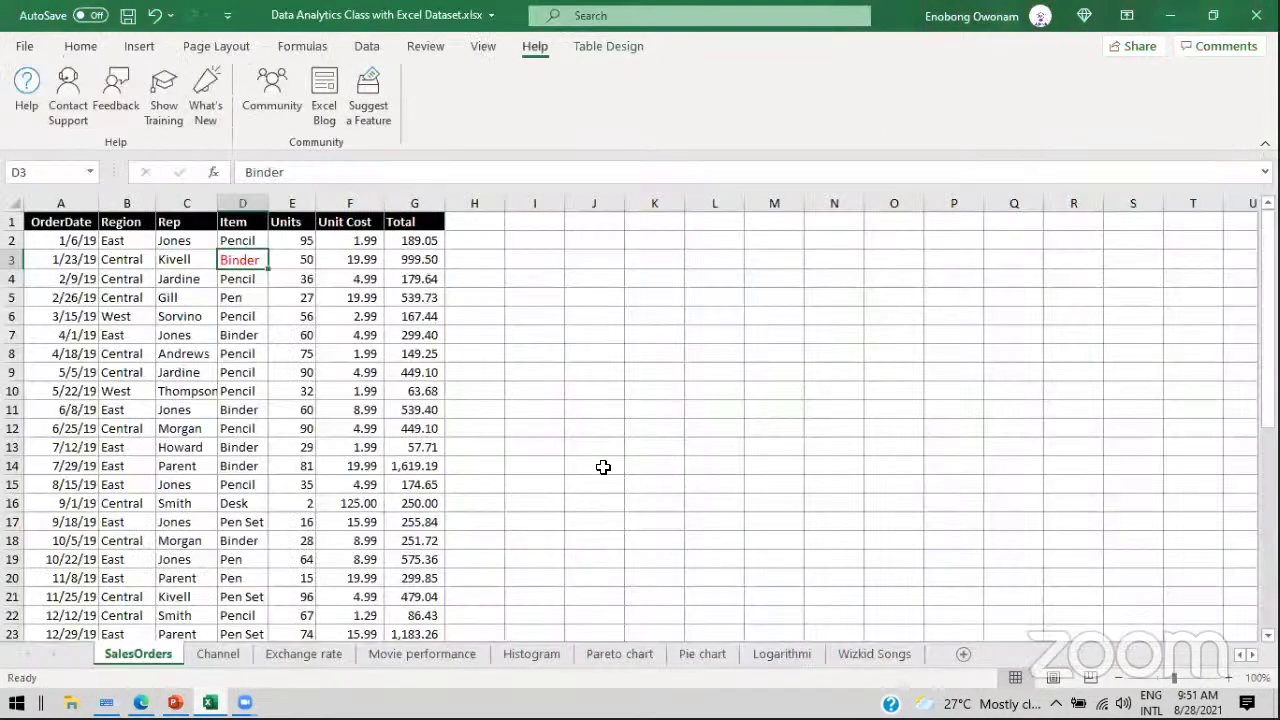
click(491, 296)
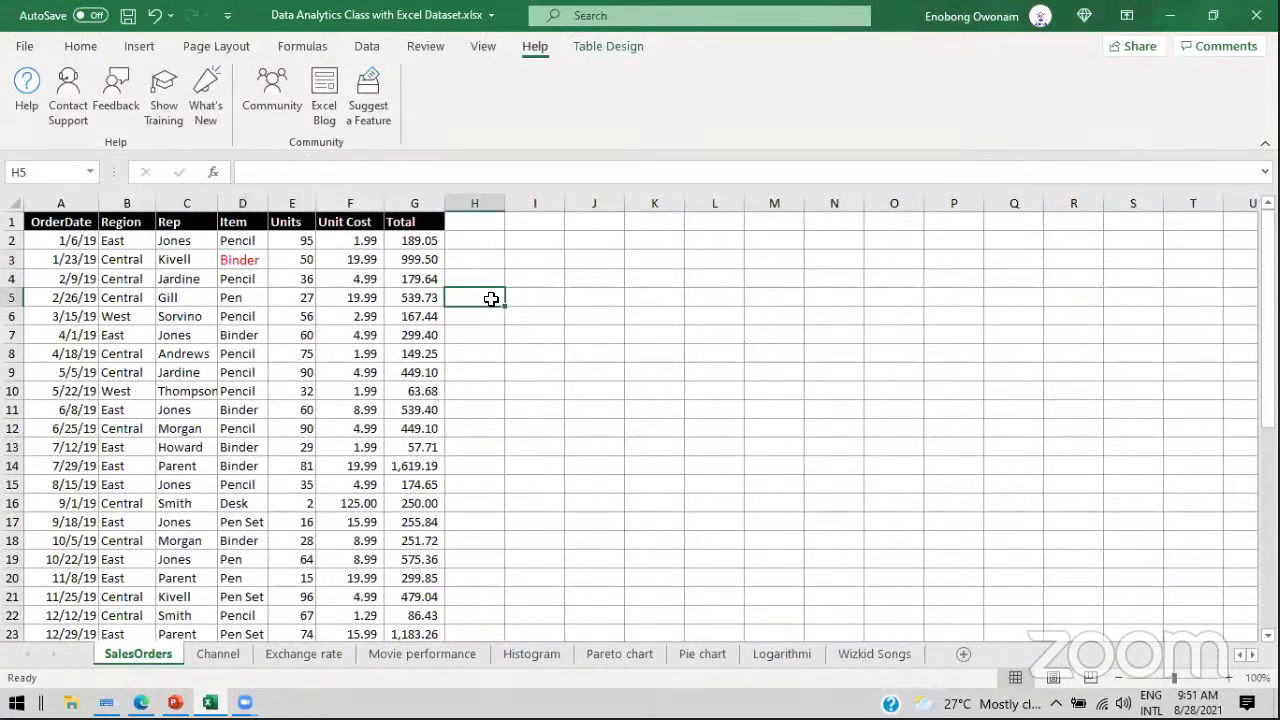
click(264, 171)
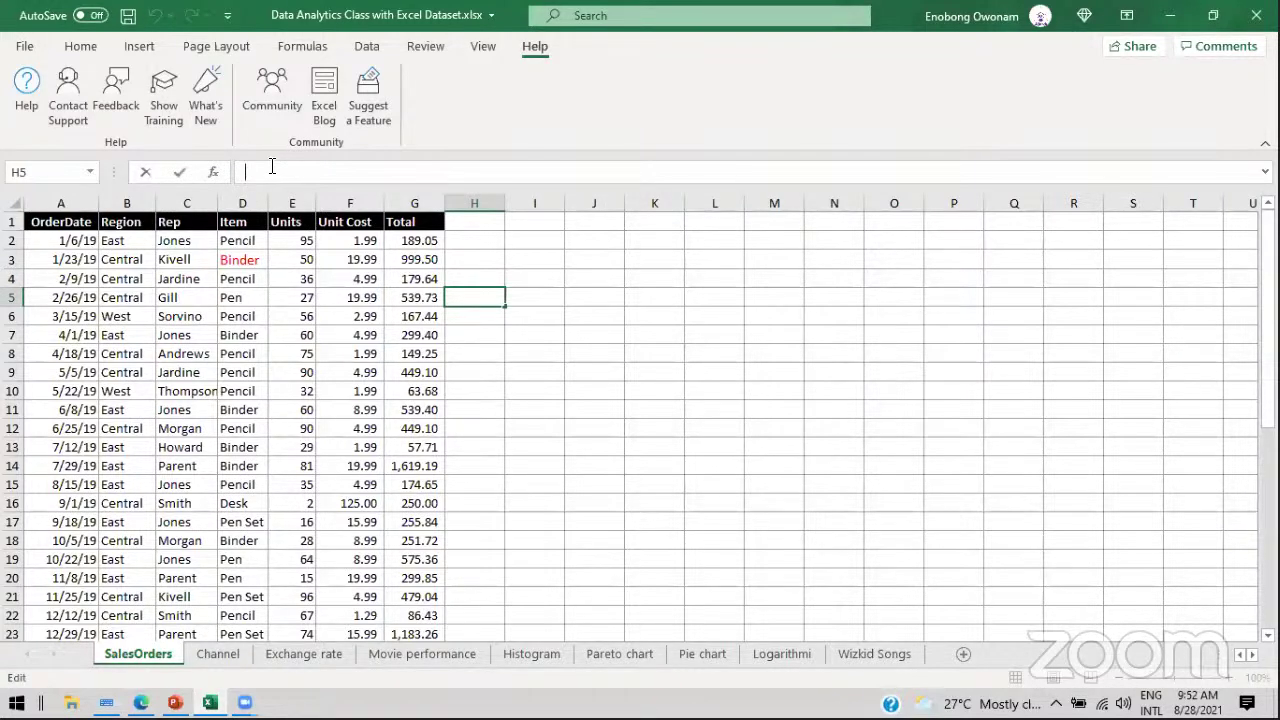
key(Escape)
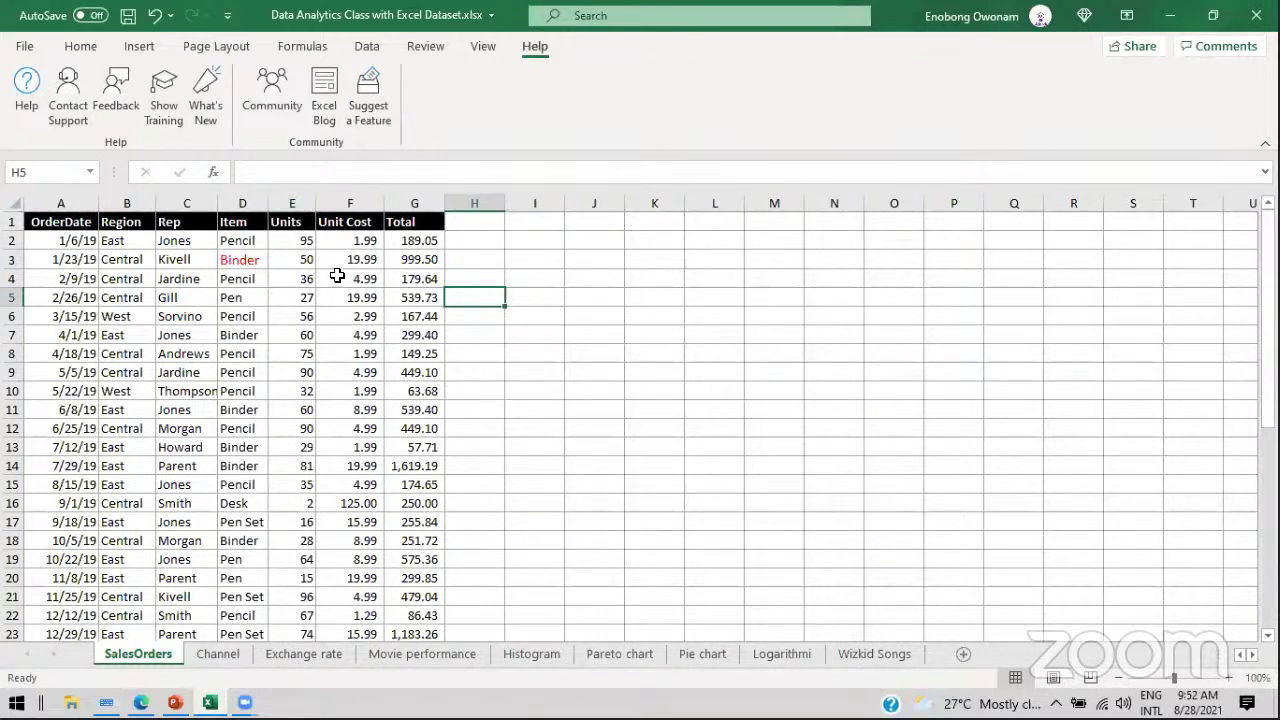
click(360, 297)
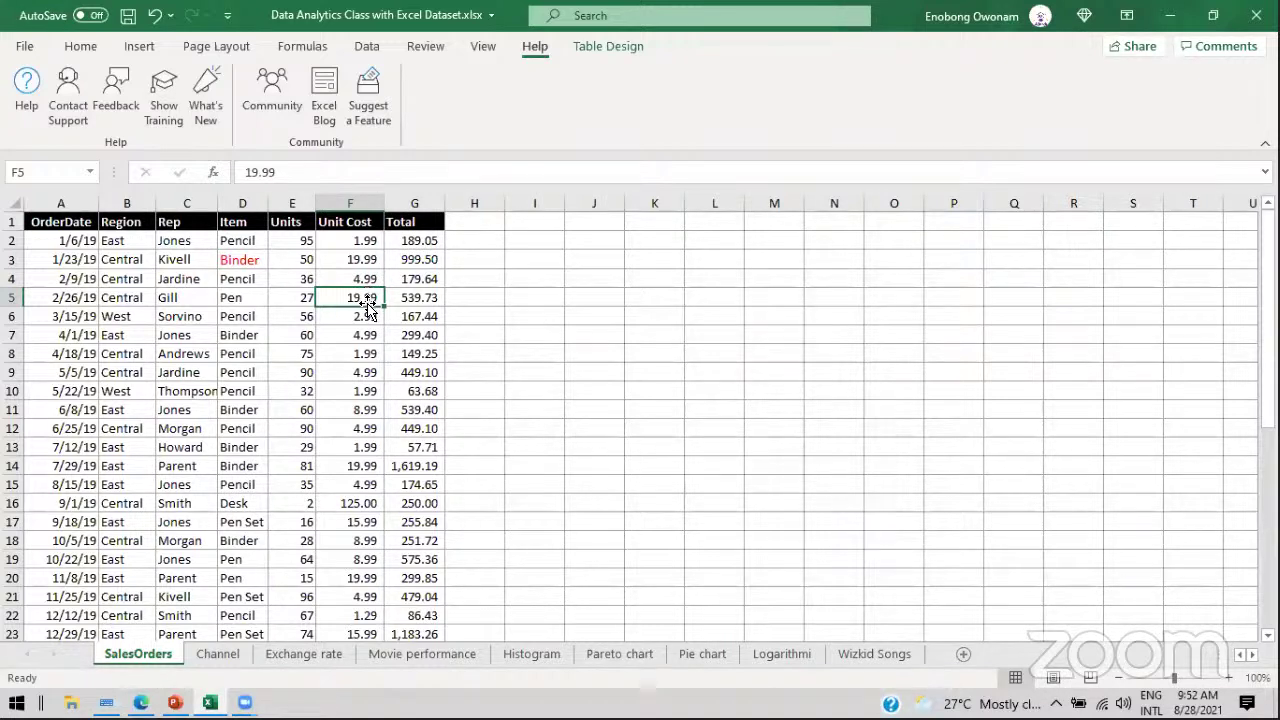
click(510, 294)
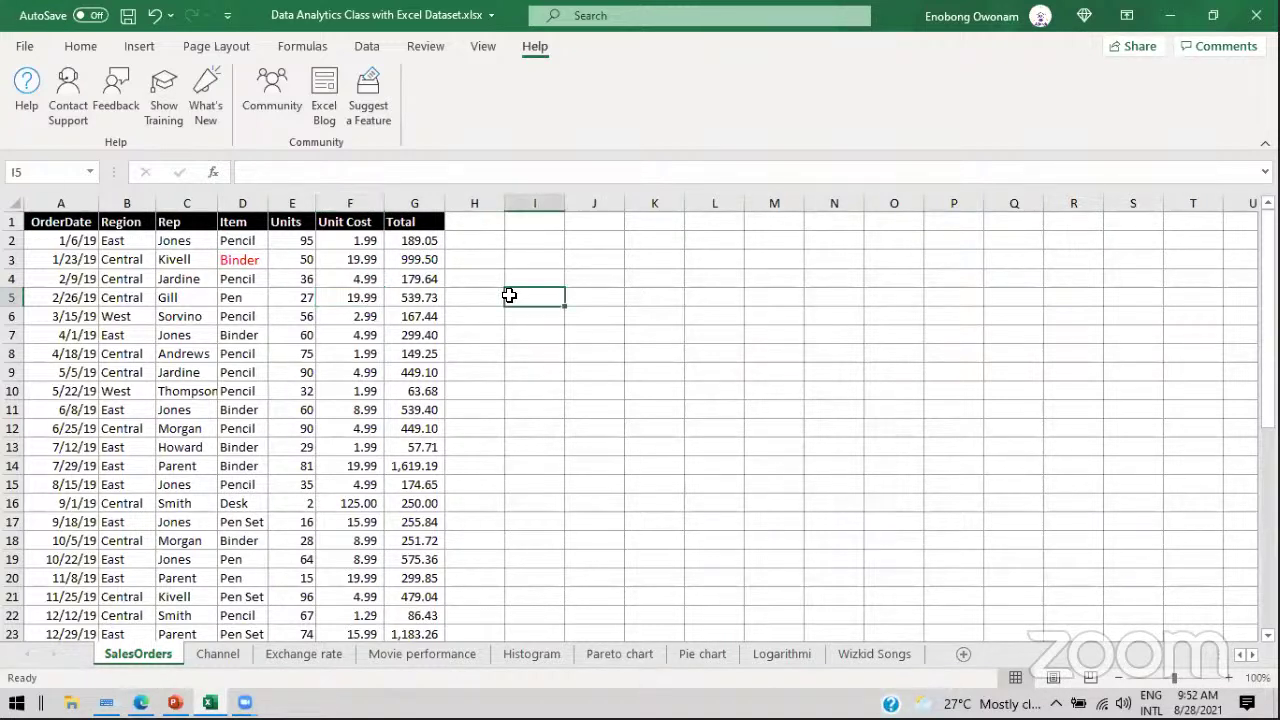
text(=)
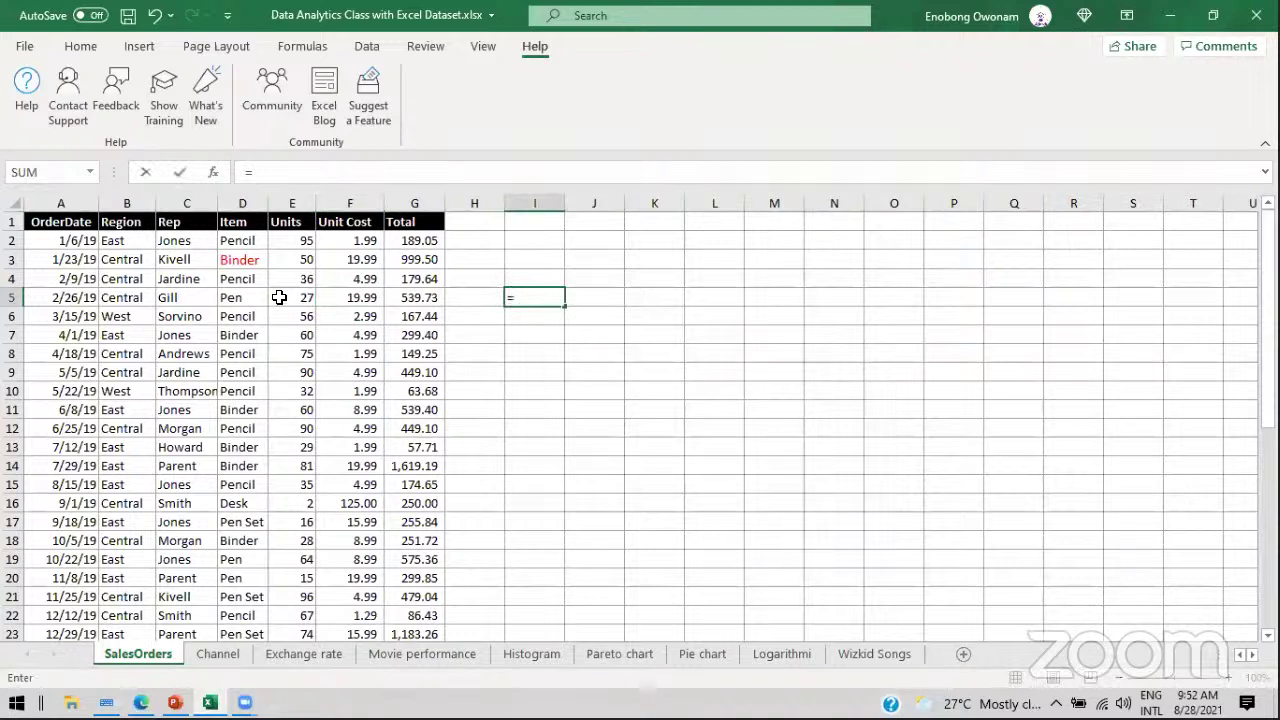
click(289, 301)
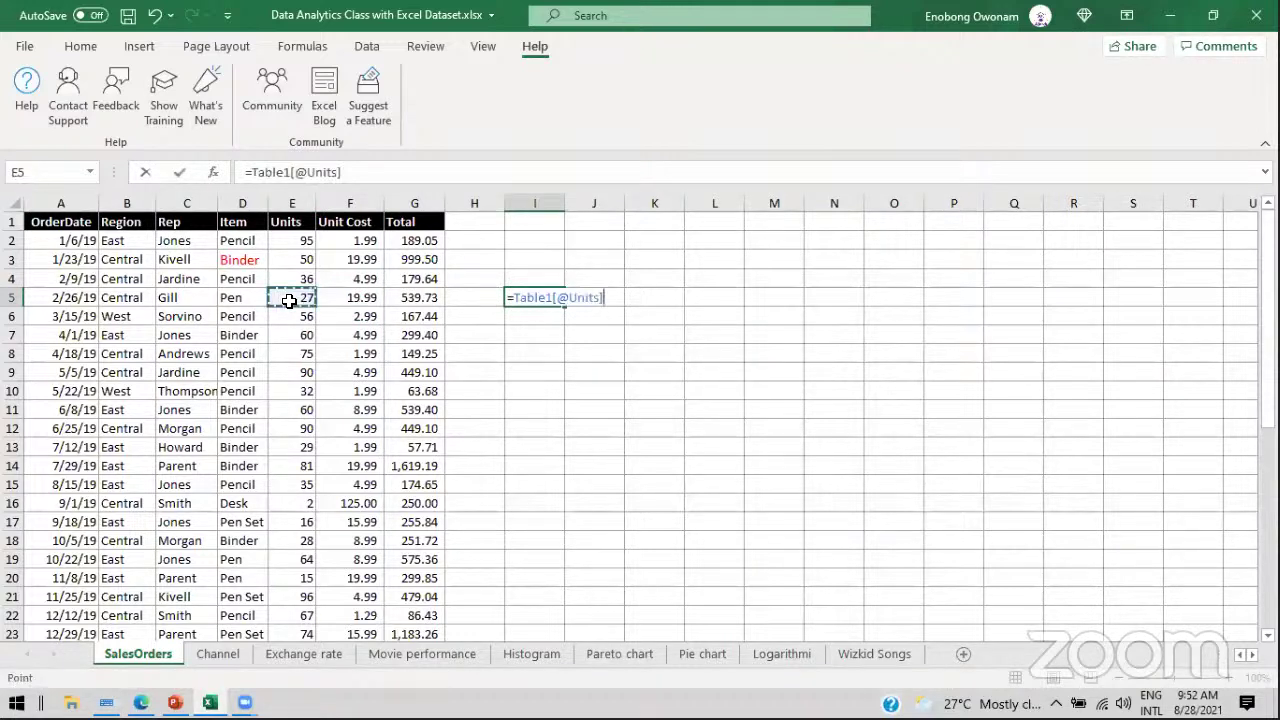
text(+)
click(344, 301)
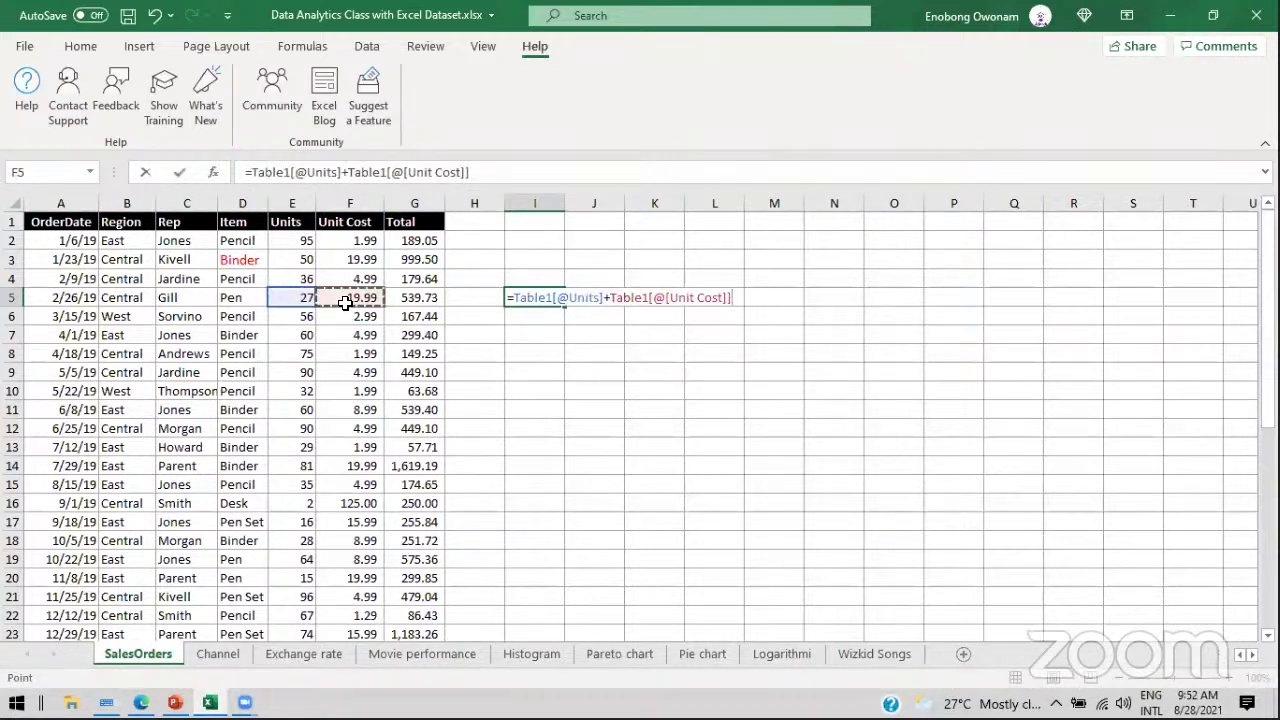
key(Return)
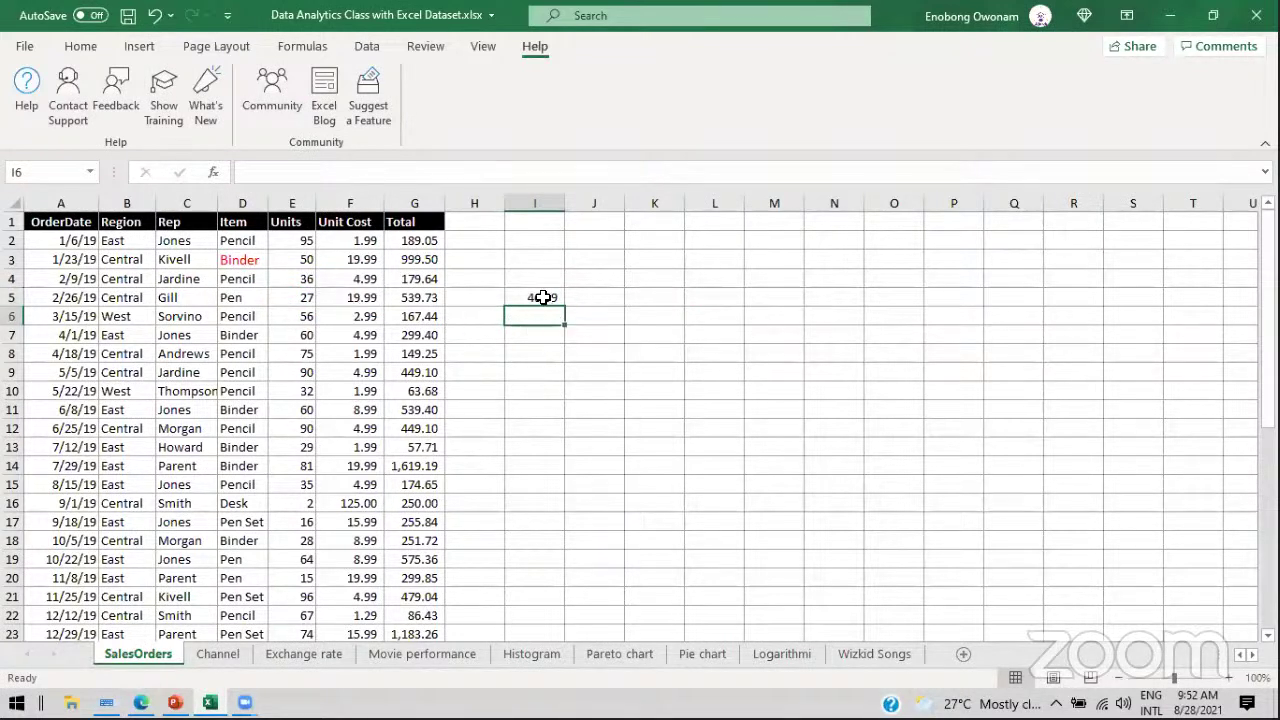
click(540, 296)
click(597, 372)
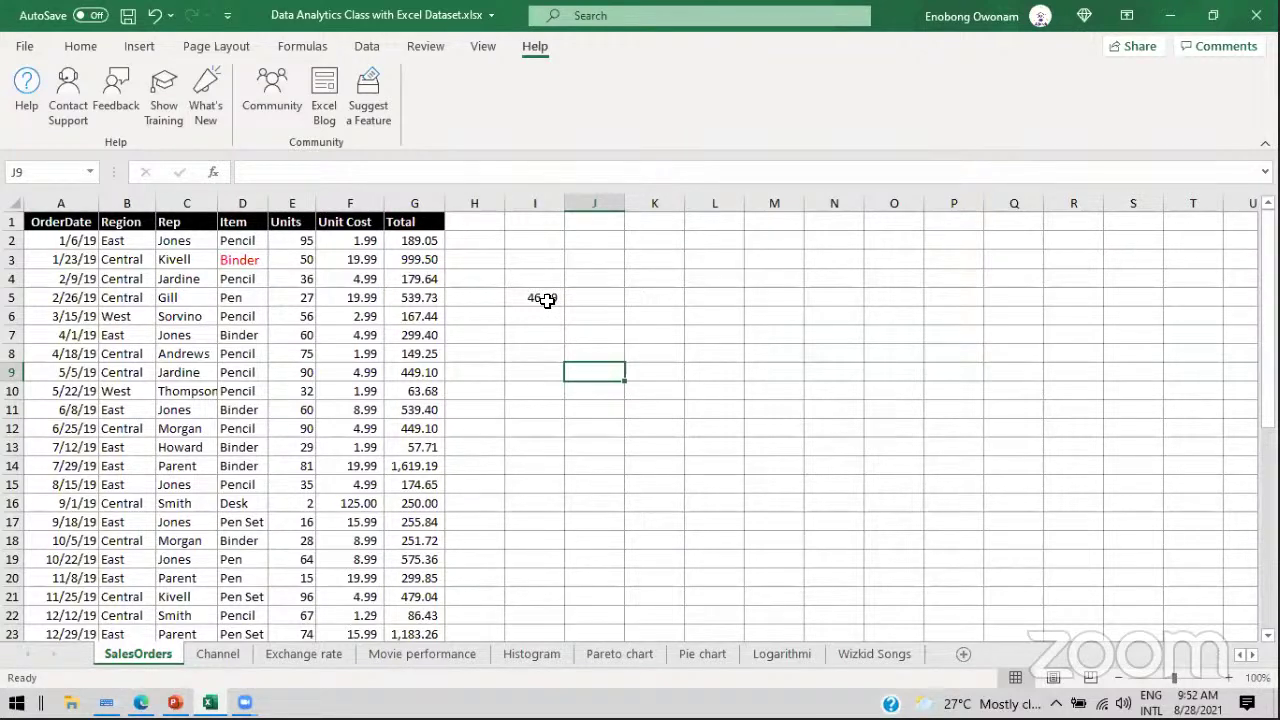
click(541, 298)
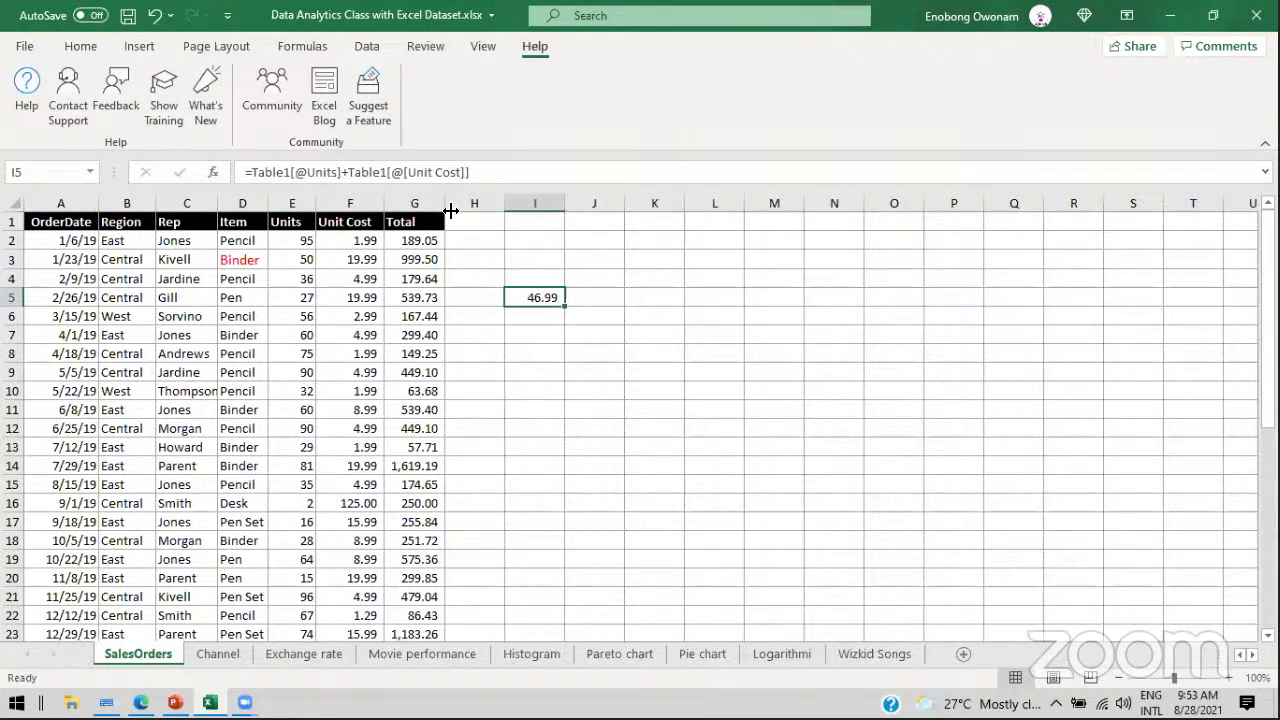
key(Delete)
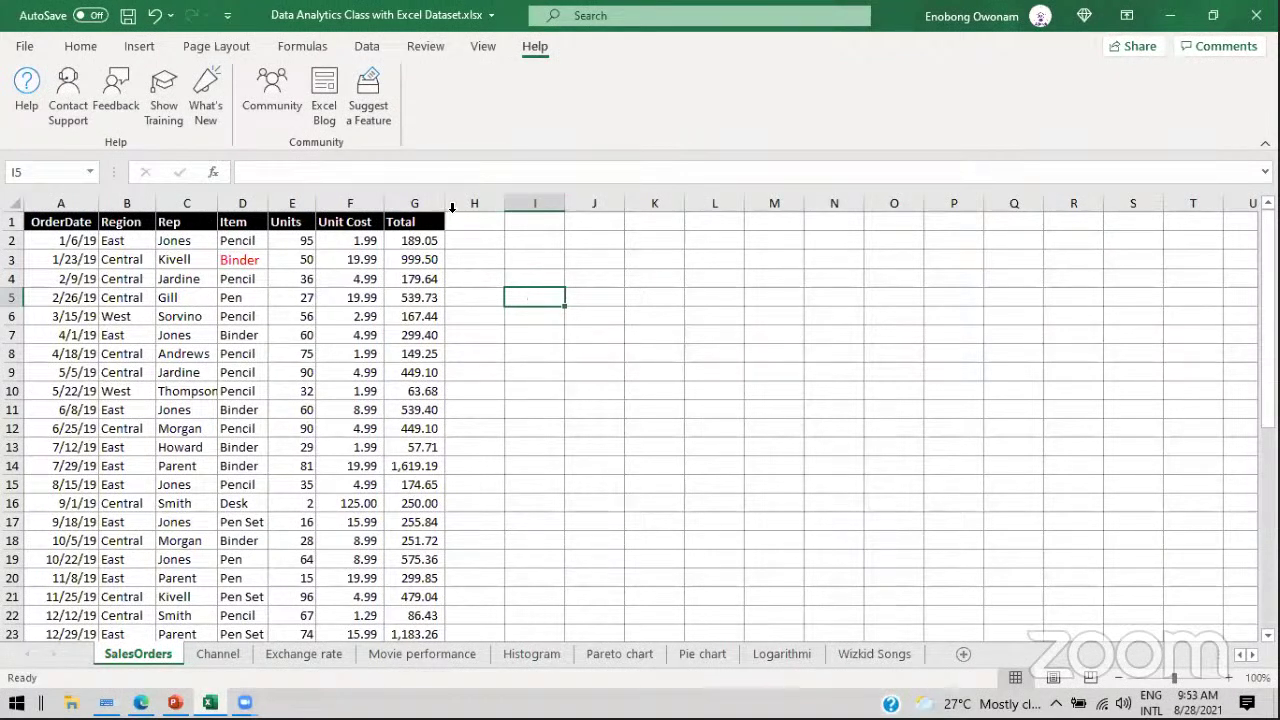
Step: Select column F, row 3, column G and cell J3, then bring up the PowerPoint deck
click(340, 196)
click(12, 262)
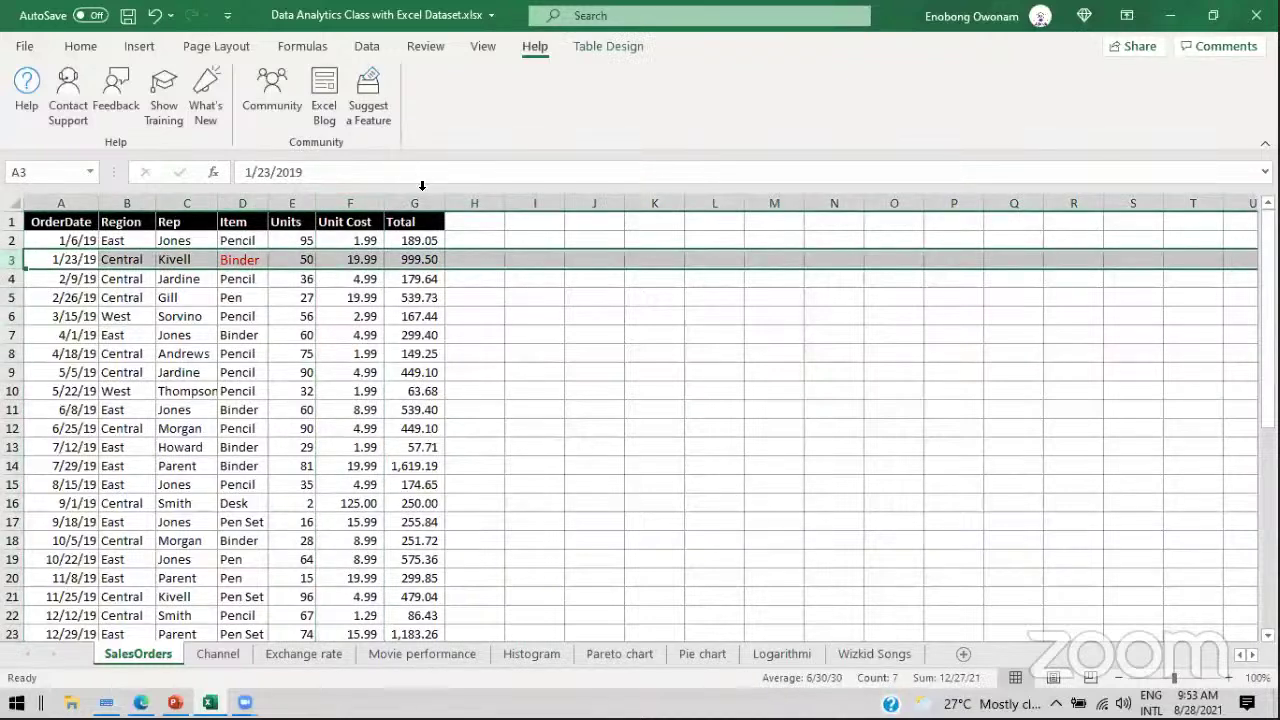
click(420, 198)
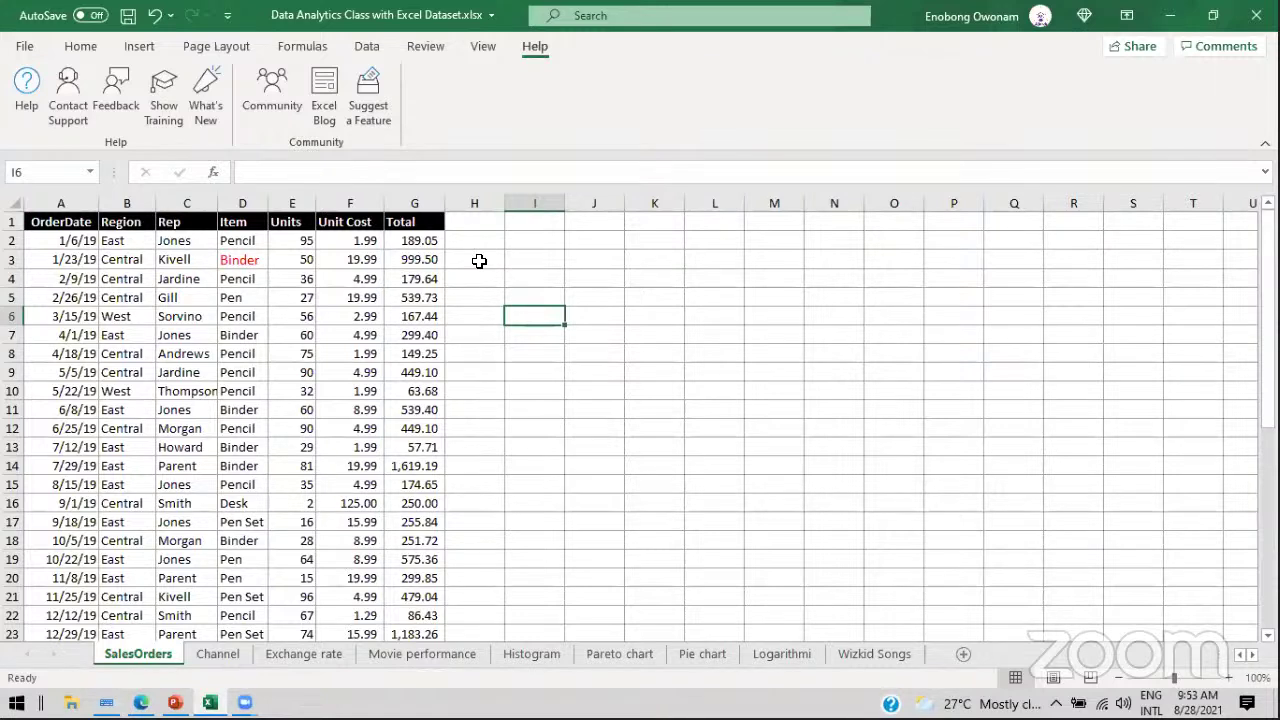
click(578, 254)
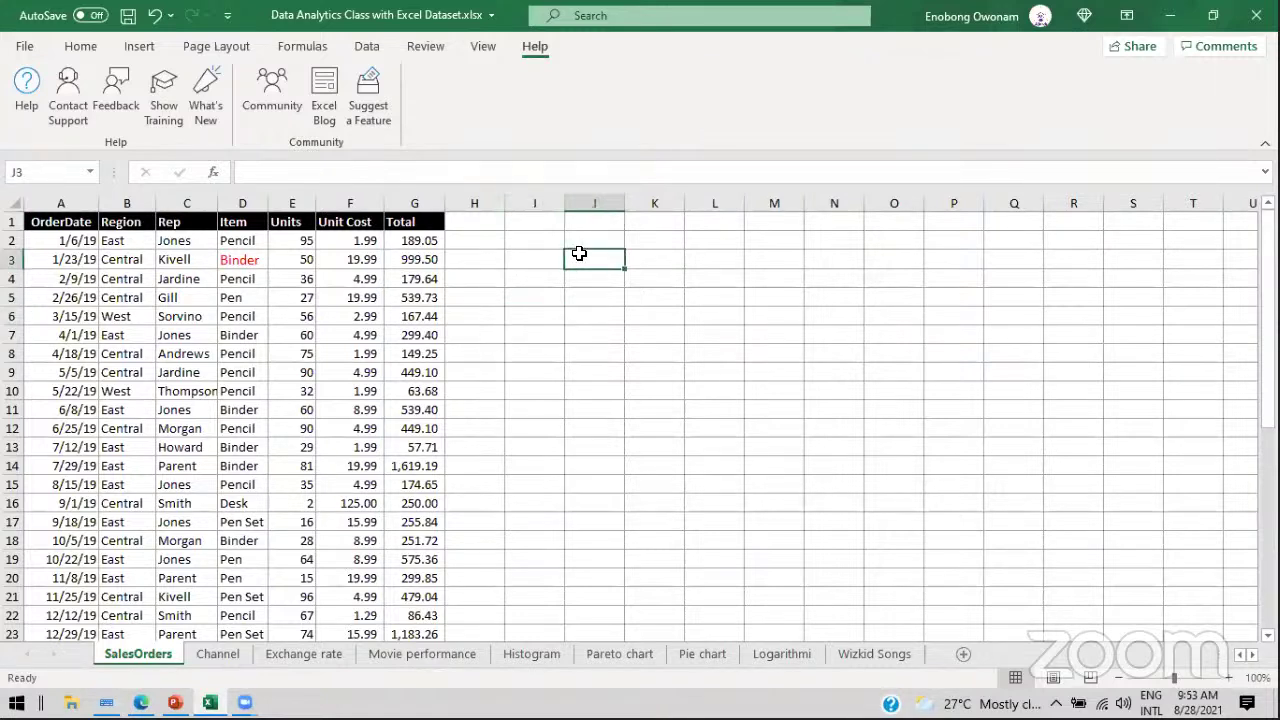
click(176, 703)
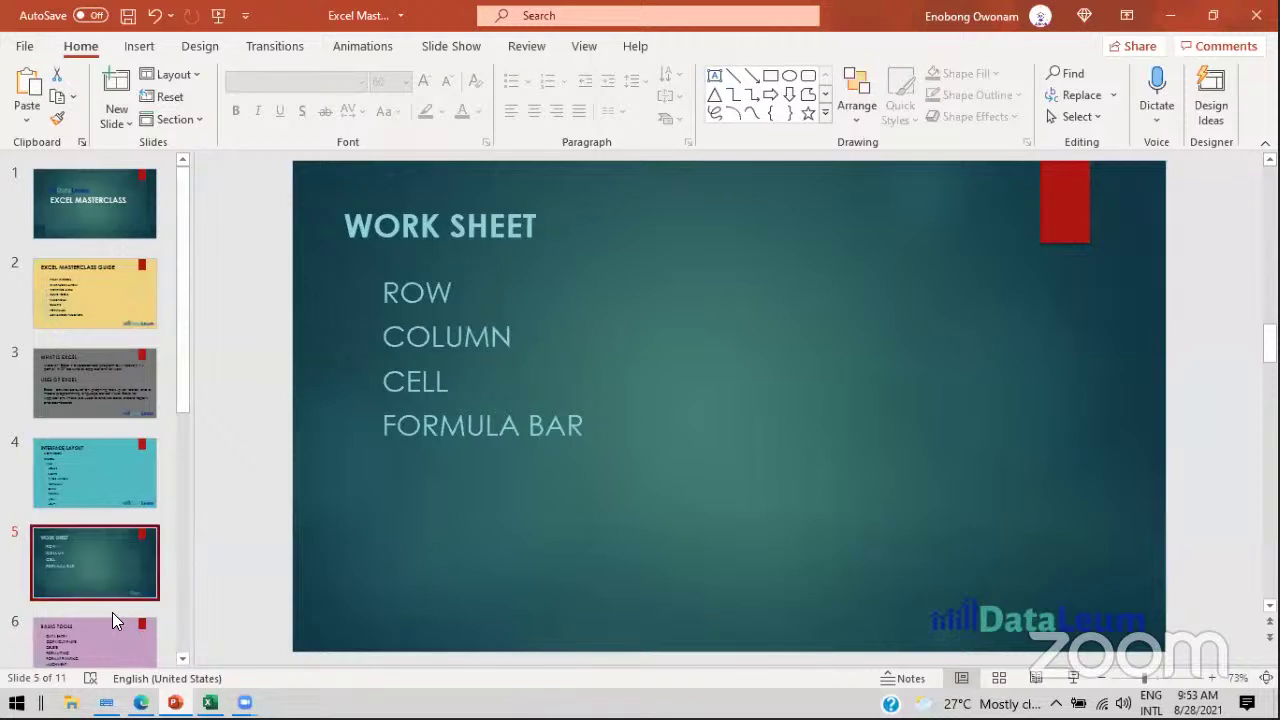
Step: Advance the deck to slide 6, BASIC TOOLS, then return to Excel's SalesOrders sheet
click(100, 628)
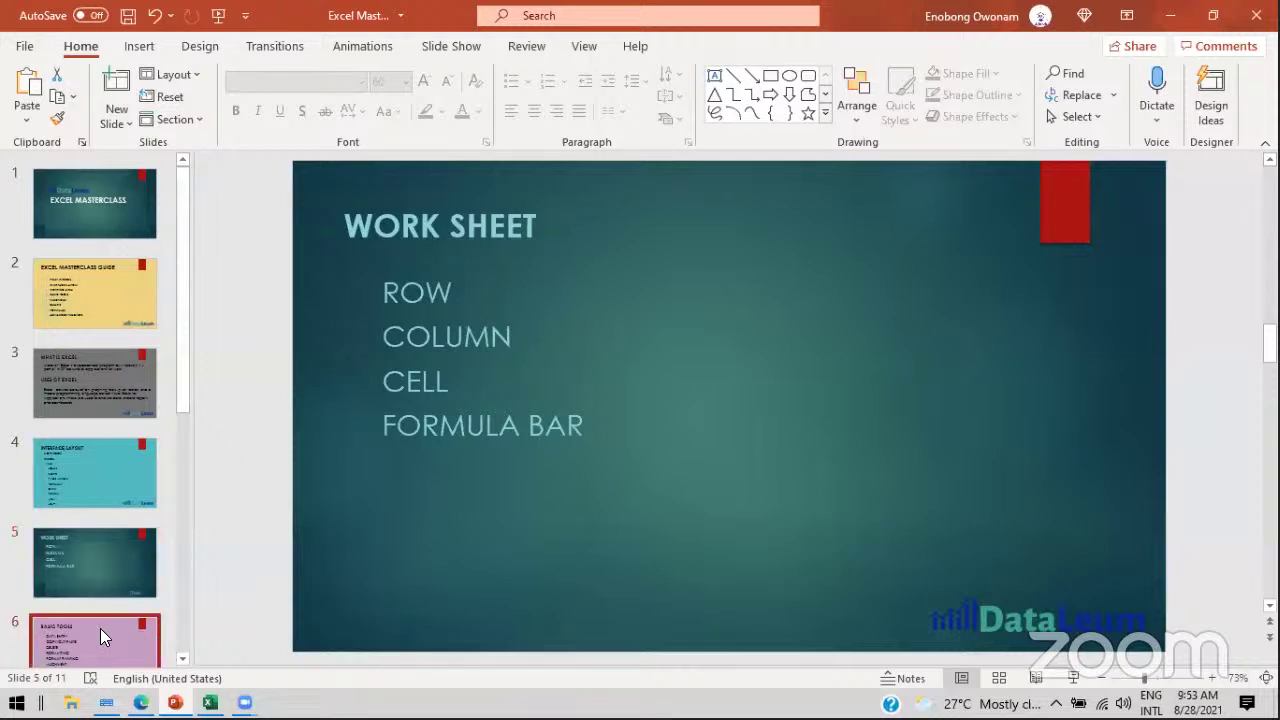
scroll(100, 628, down, 2)
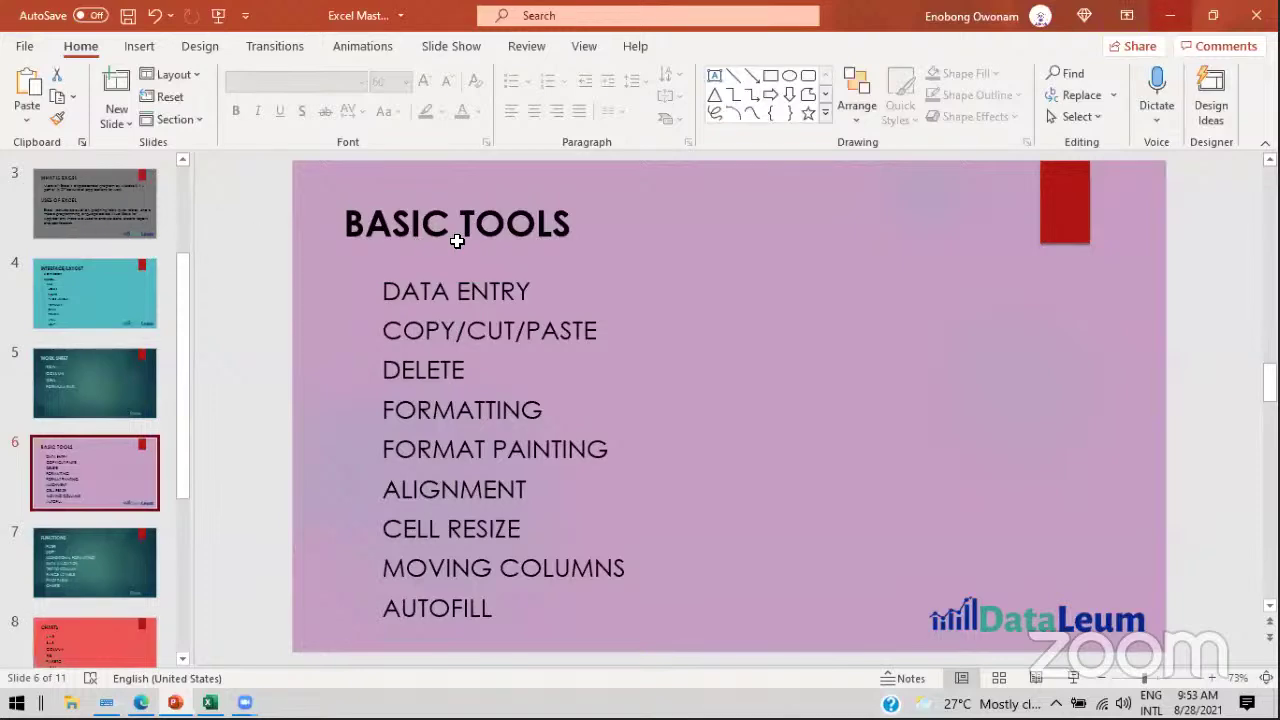
key(alt+Tab)
key(Home)
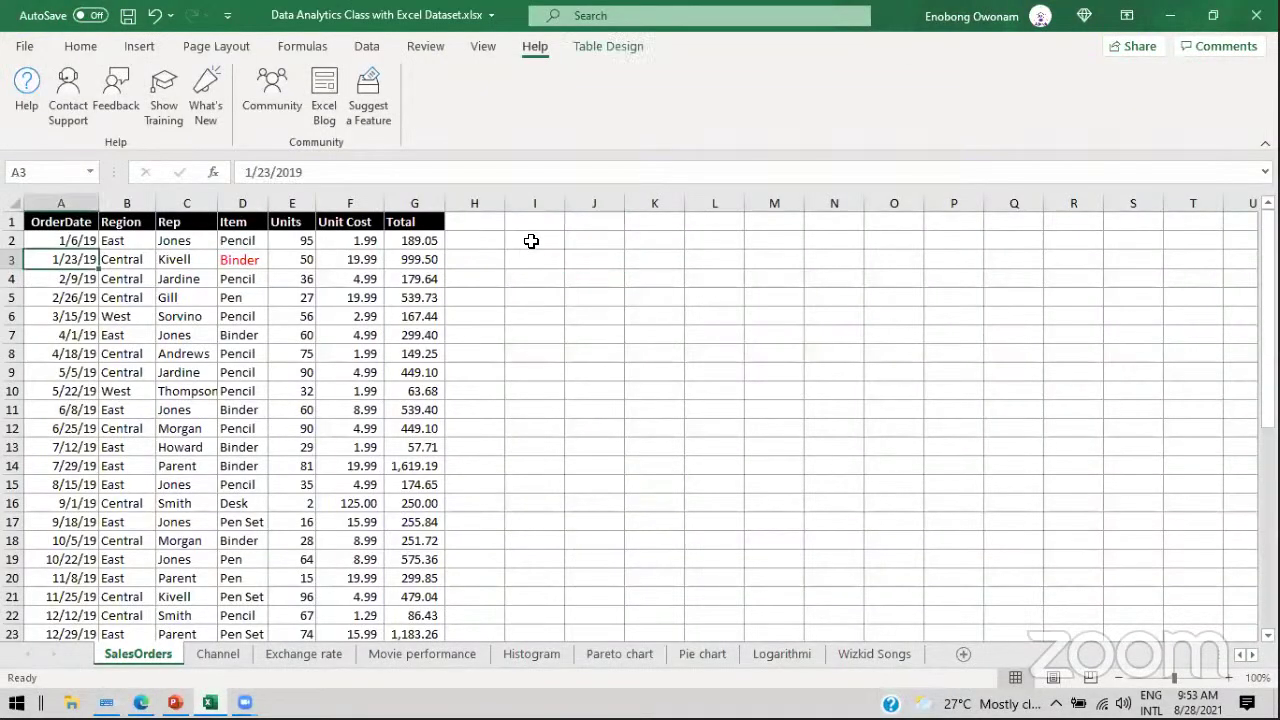
click(531, 241)
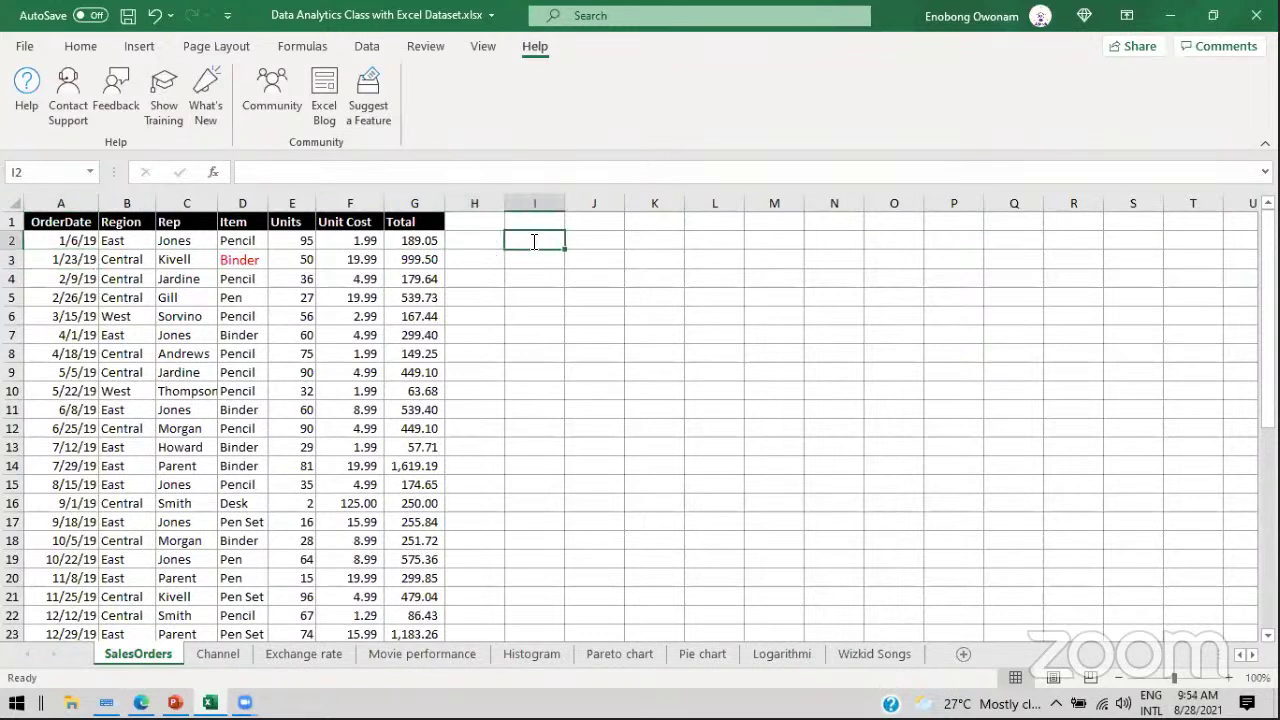
text(Sample data)
key(Return)
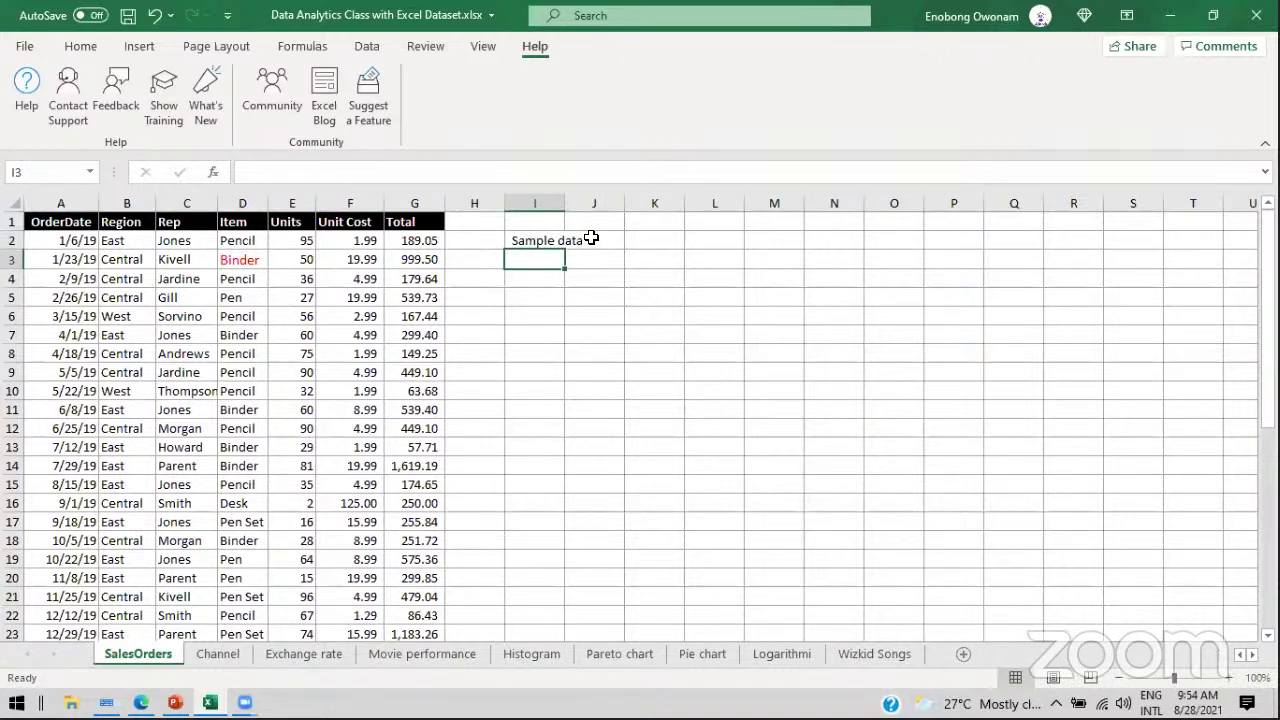
click(78, 48)
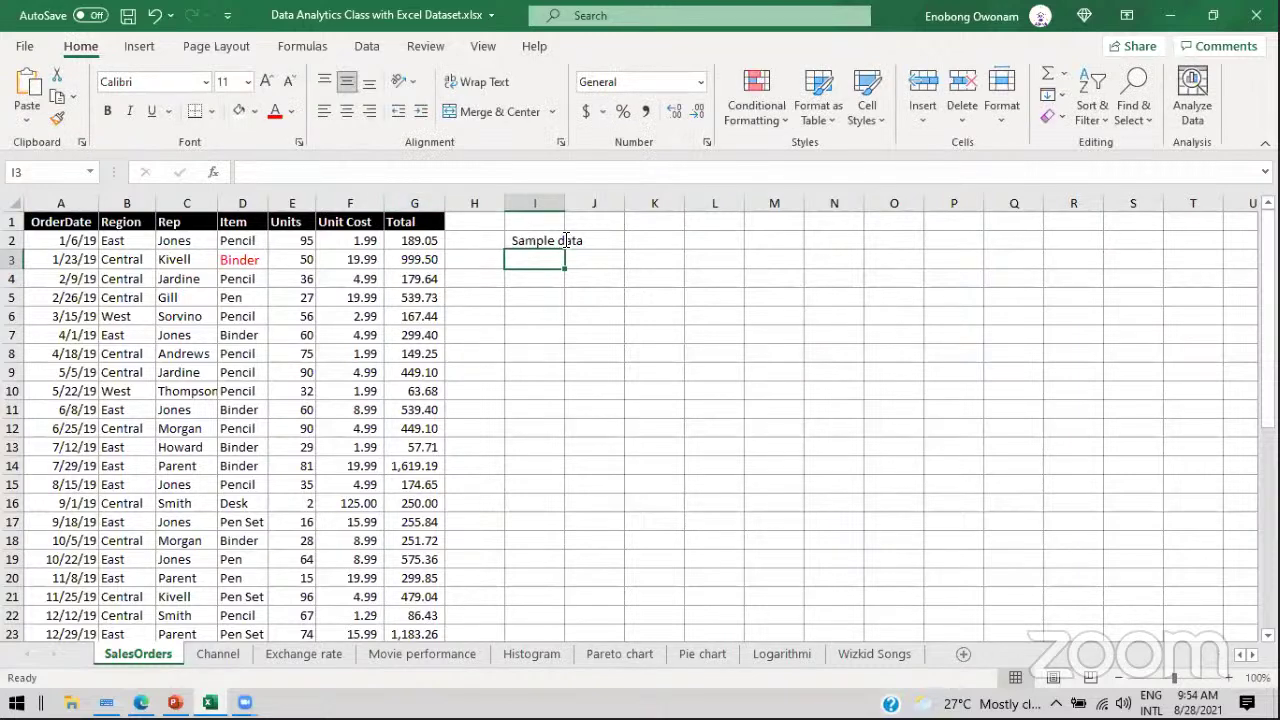
click(565, 240)
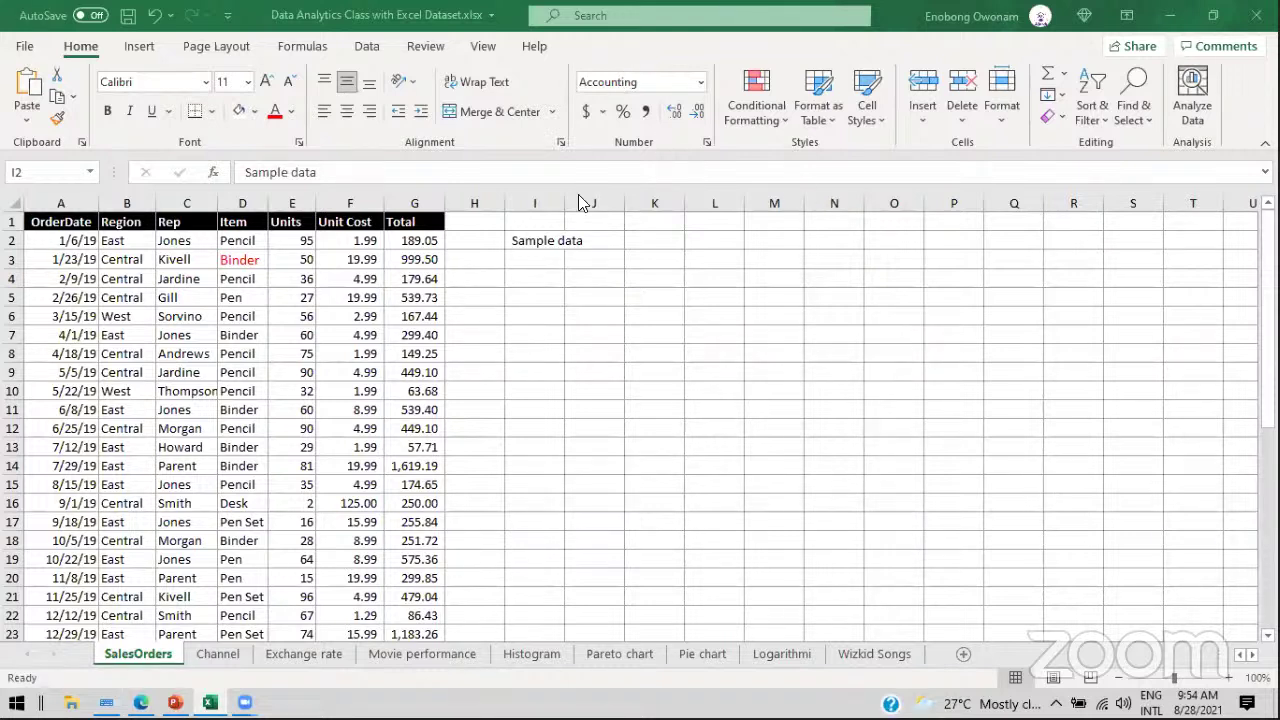
click(520, 241)
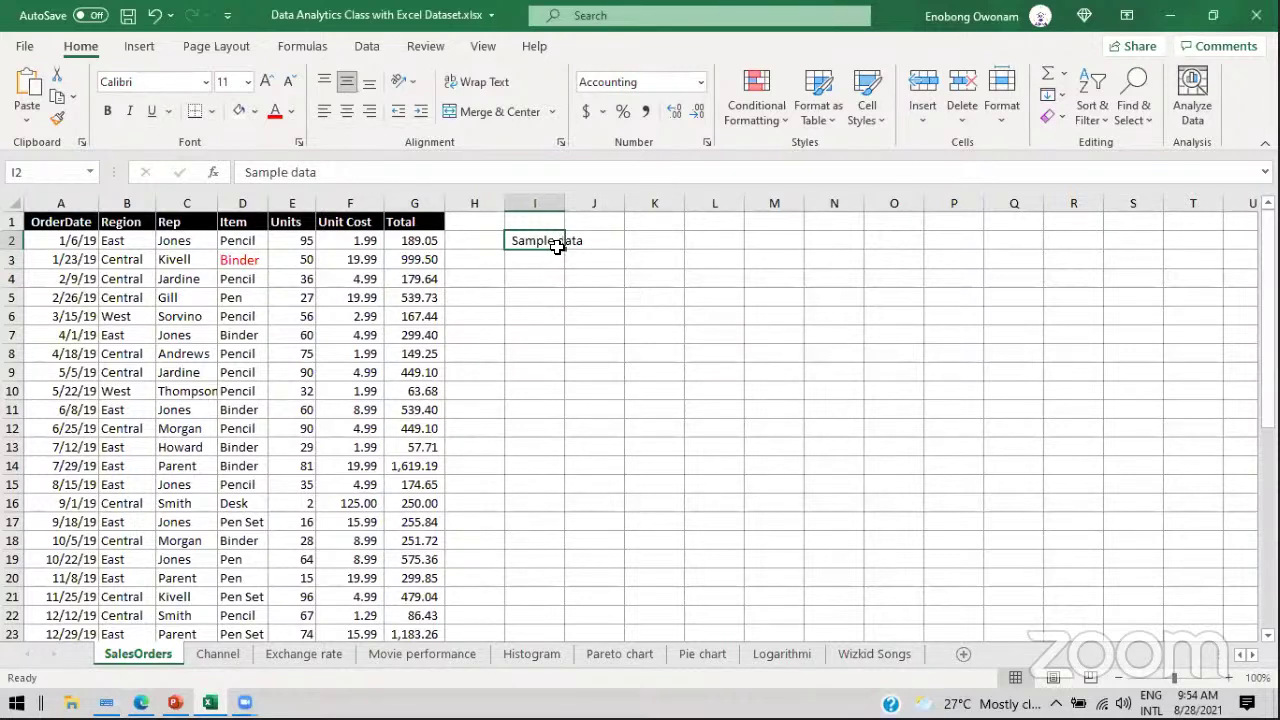
click(529, 259)
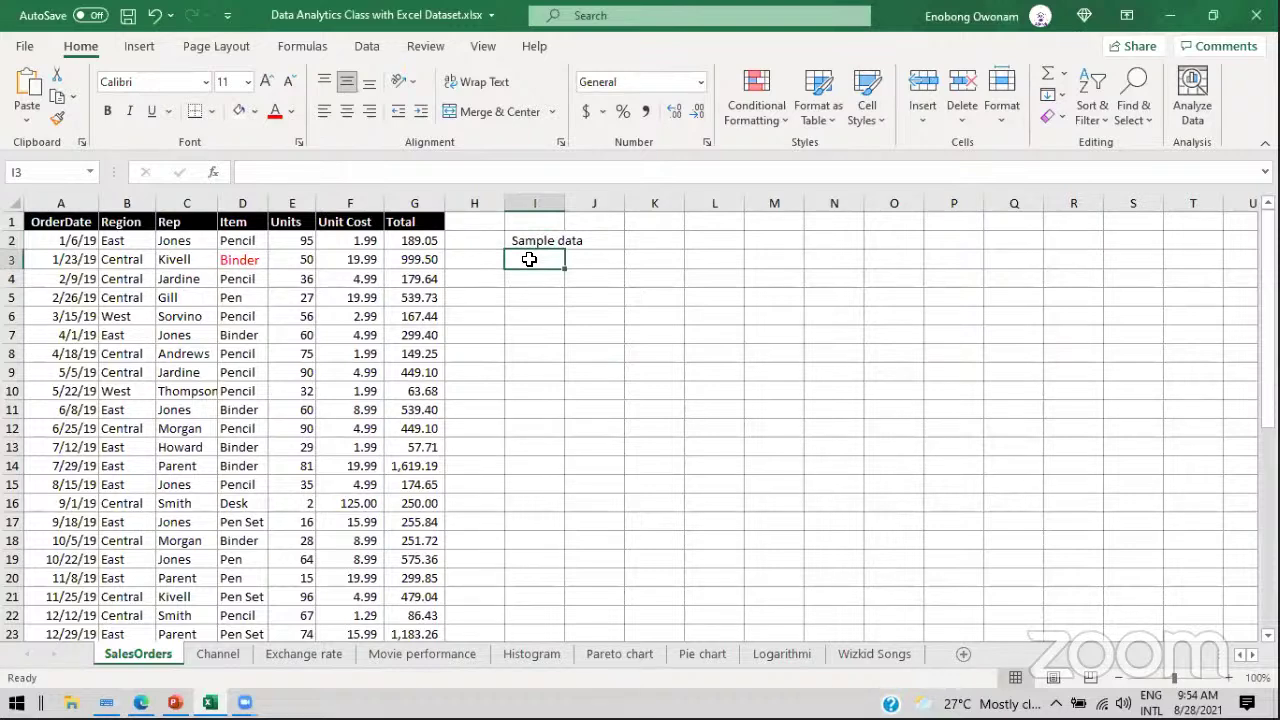
click(529, 240)
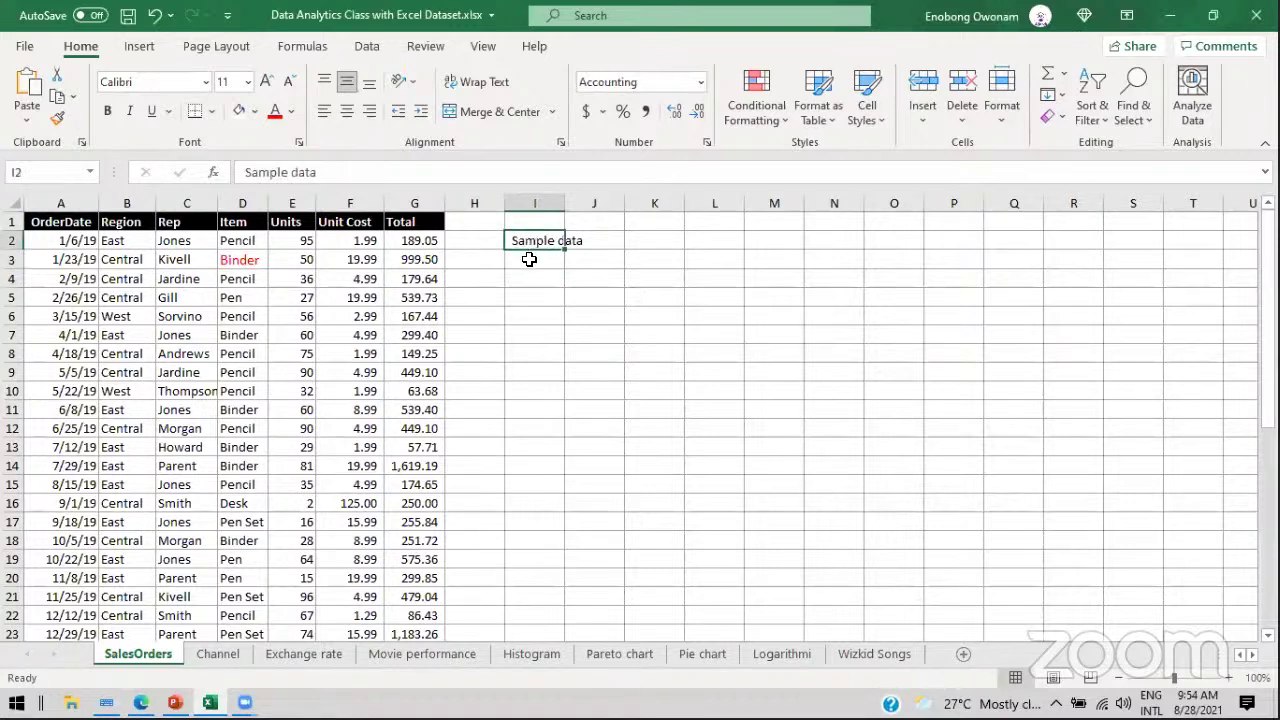
click(529, 259)
text(1)
key(Return)
text(2)
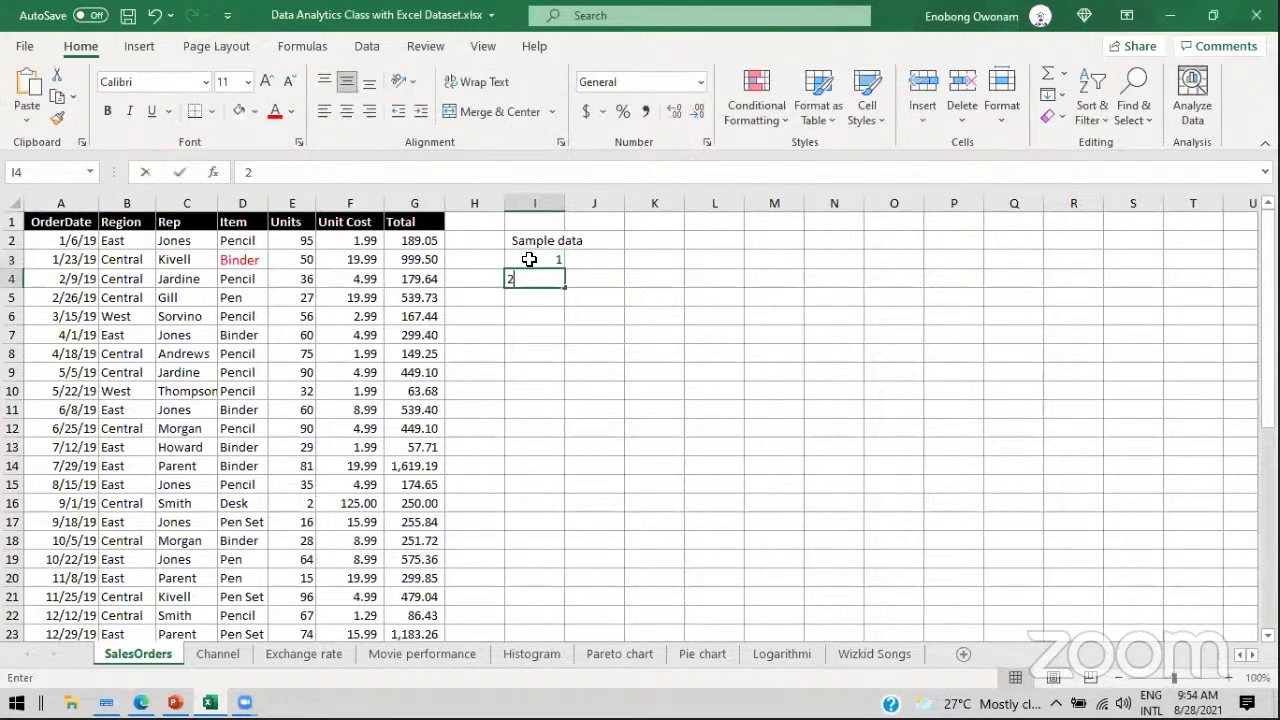
key(Return)
text(3)
key(Return)
text(ert)
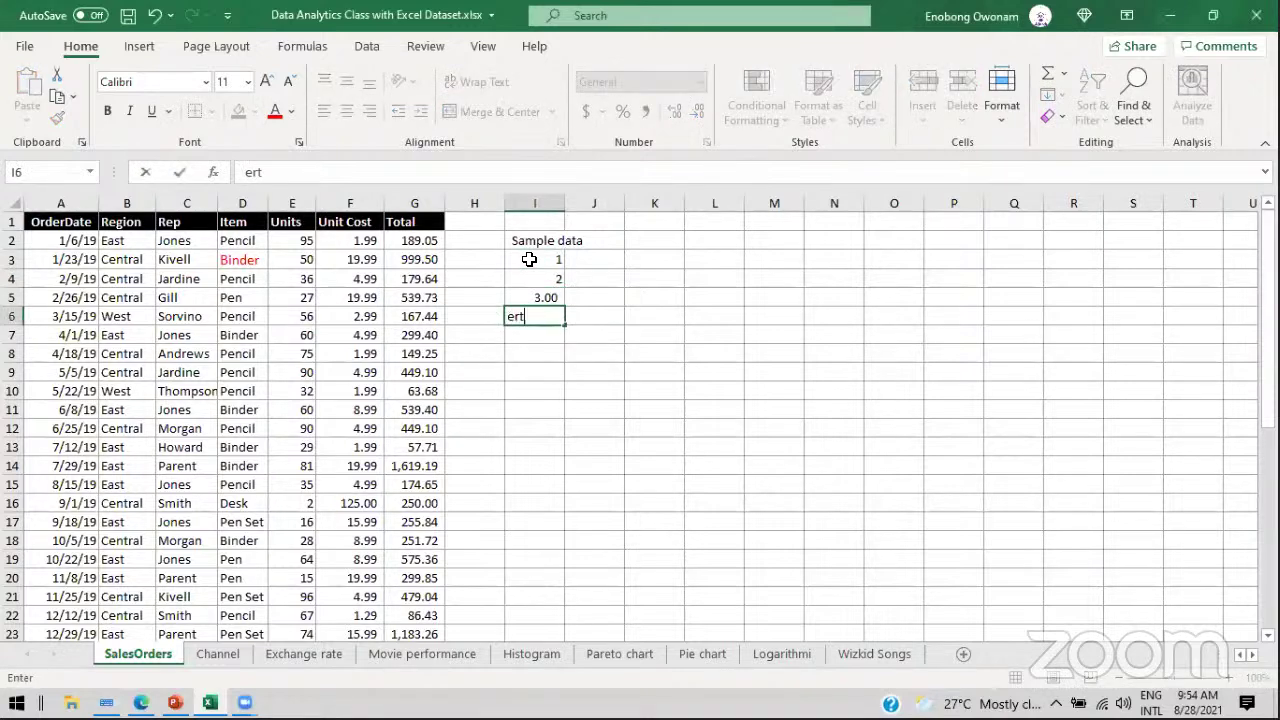
key(Return)
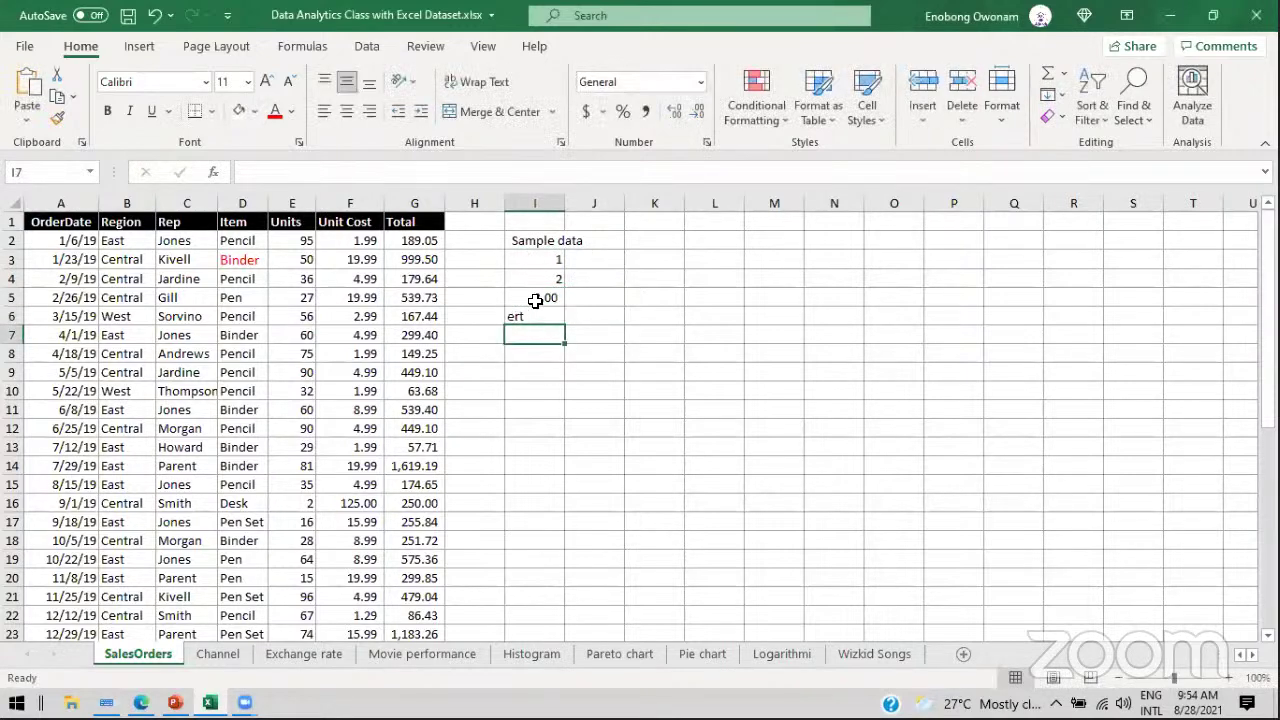
click(542, 262)
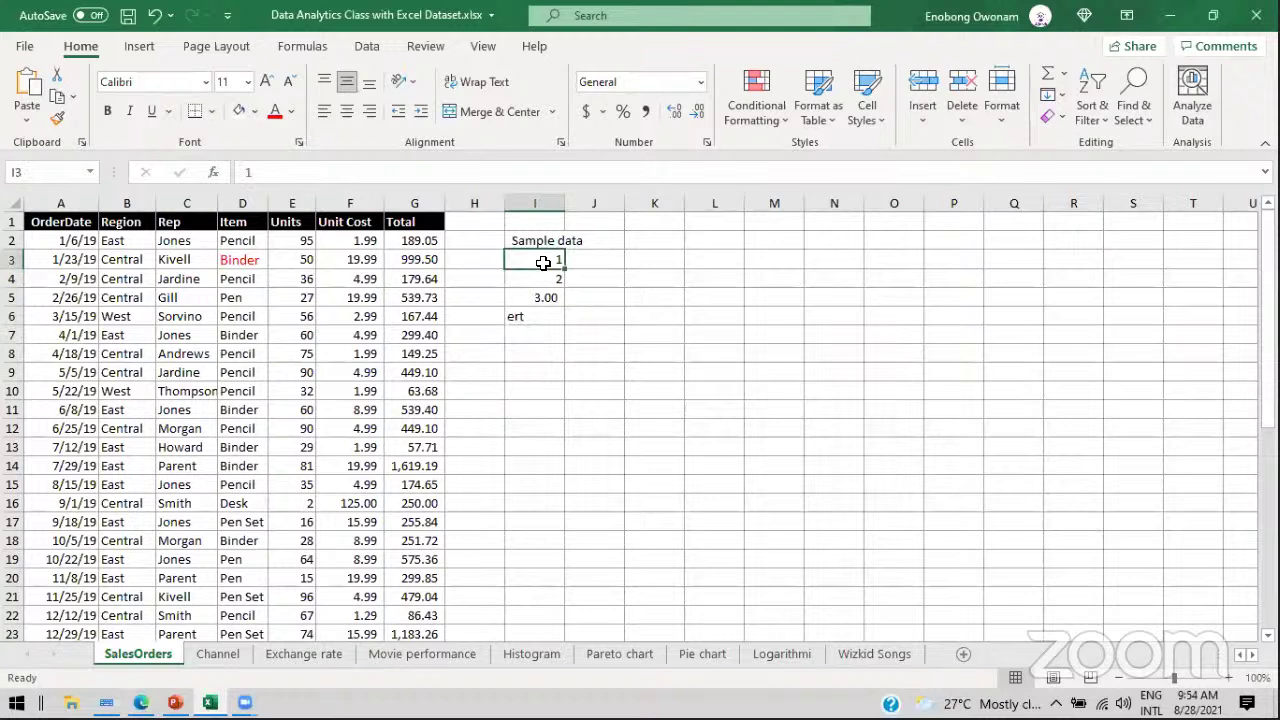
drag(537, 238, 533, 316)
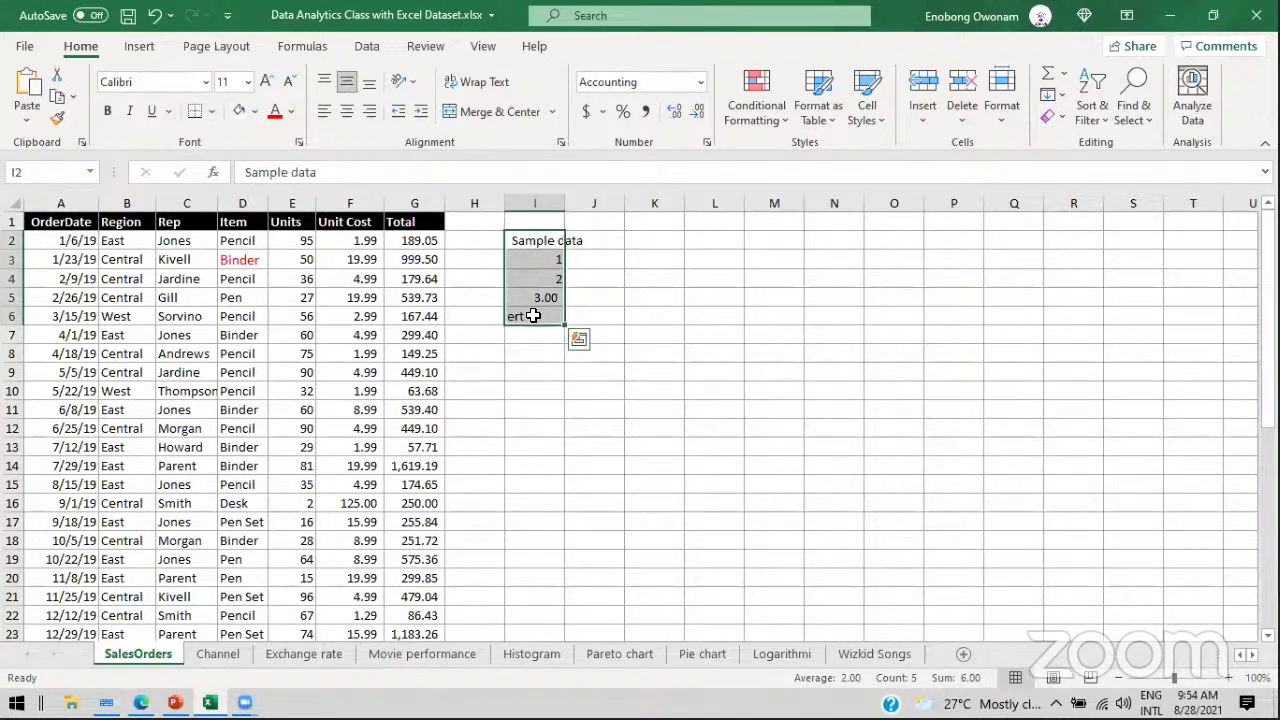
key(Delete)
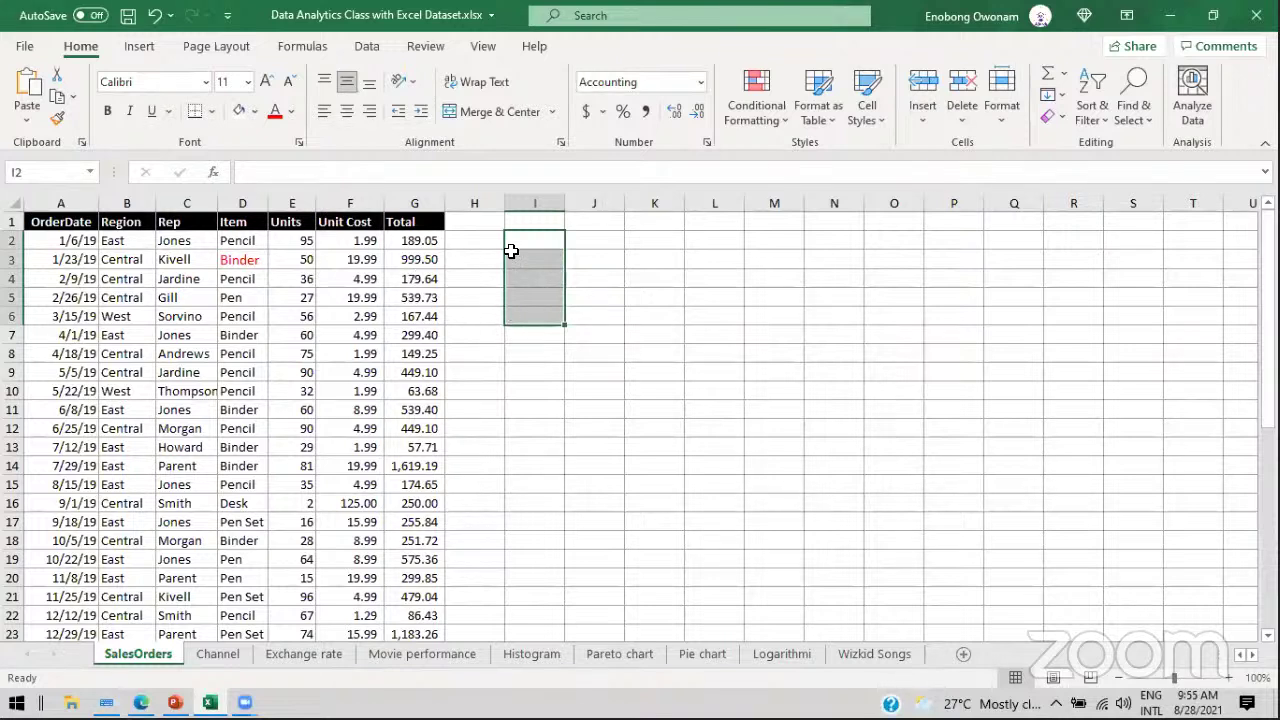
click(131, 262)
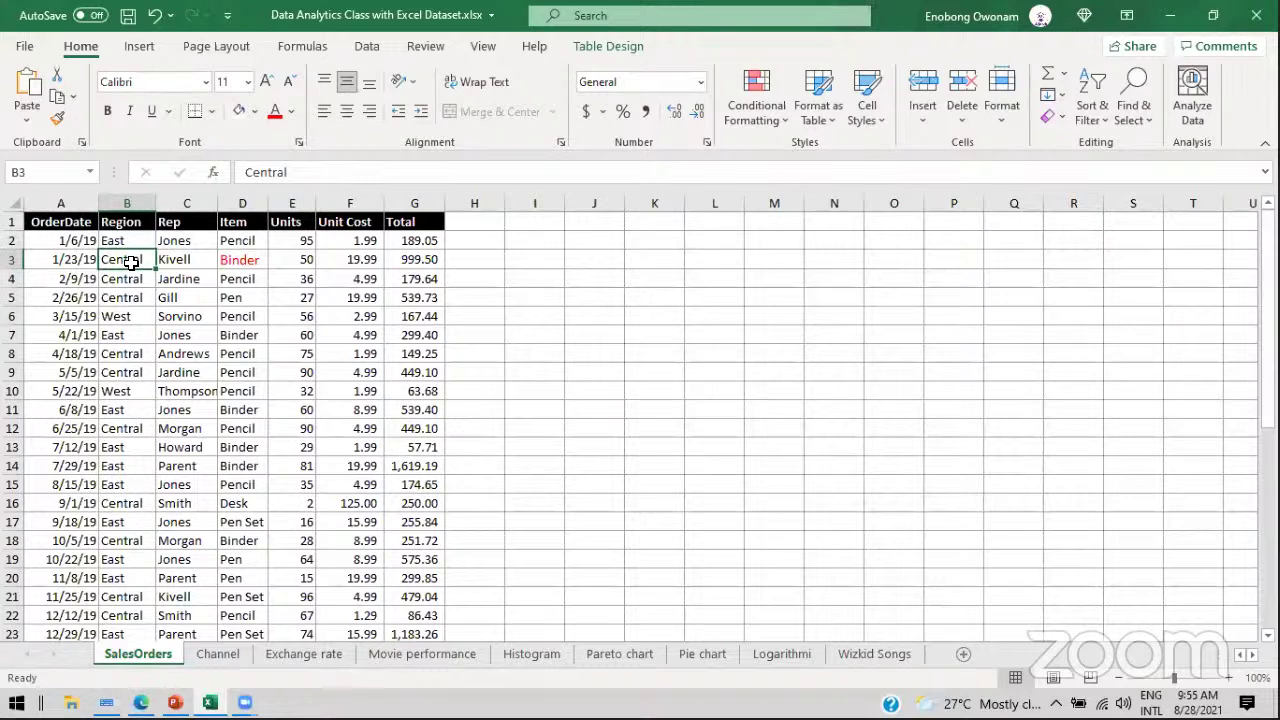
click(184, 204)
click(175, 258)
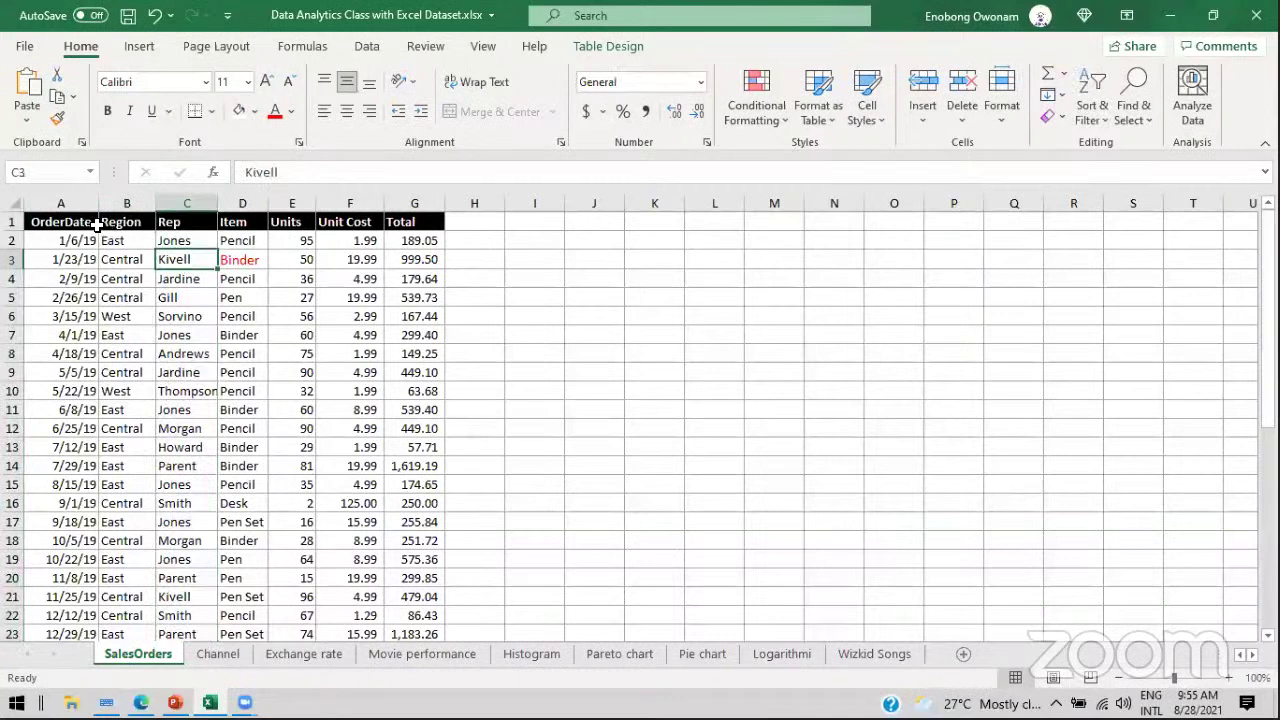
click(70, 241)
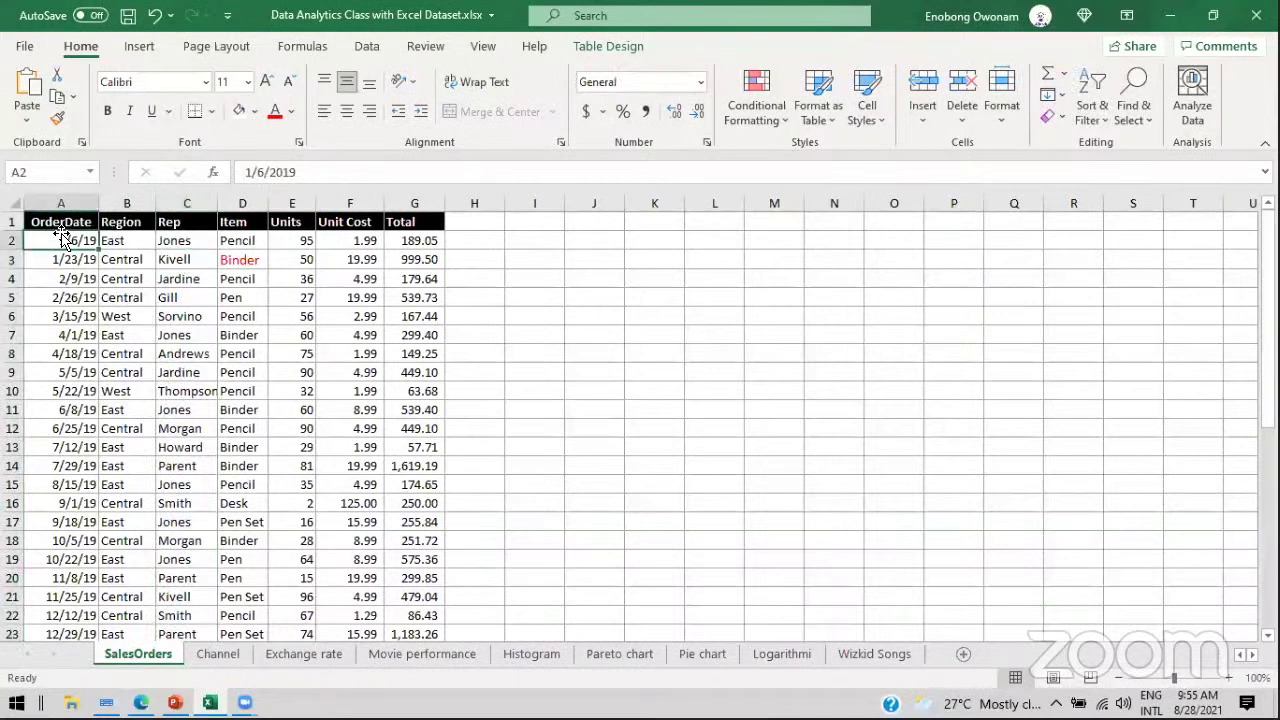
click(127, 243)
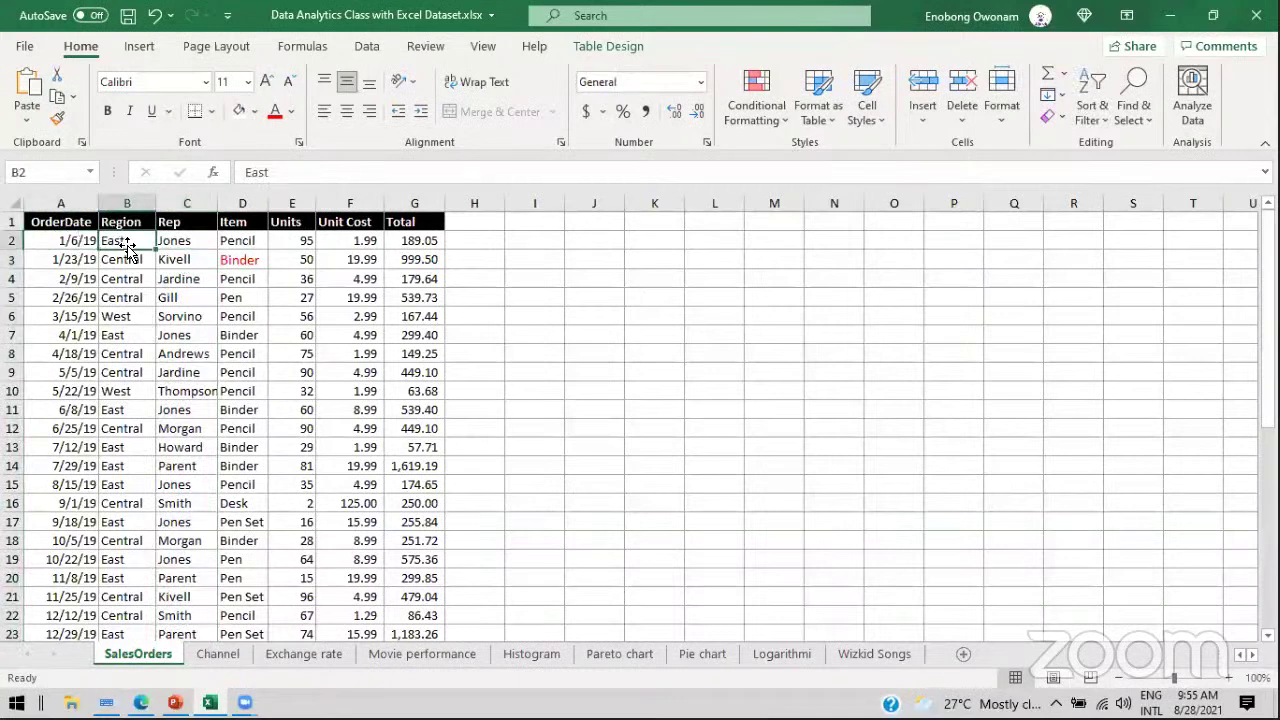
click(180, 241)
click(234, 238)
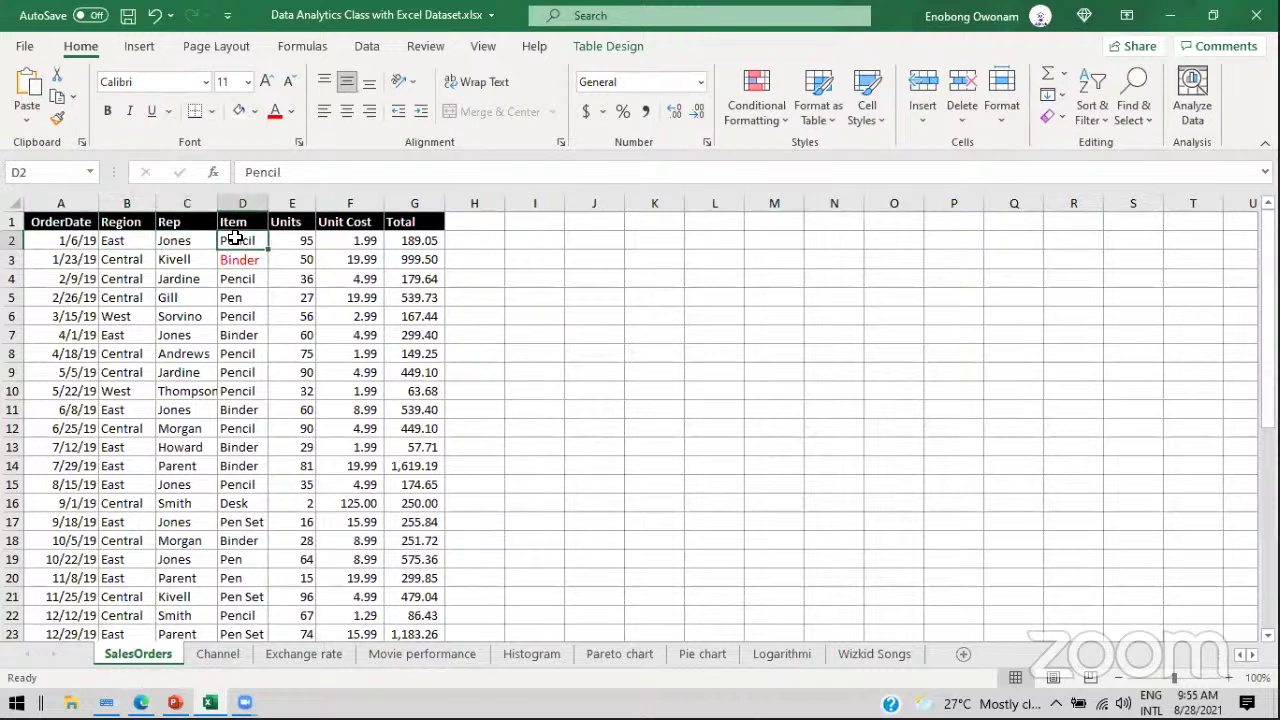
click(300, 240)
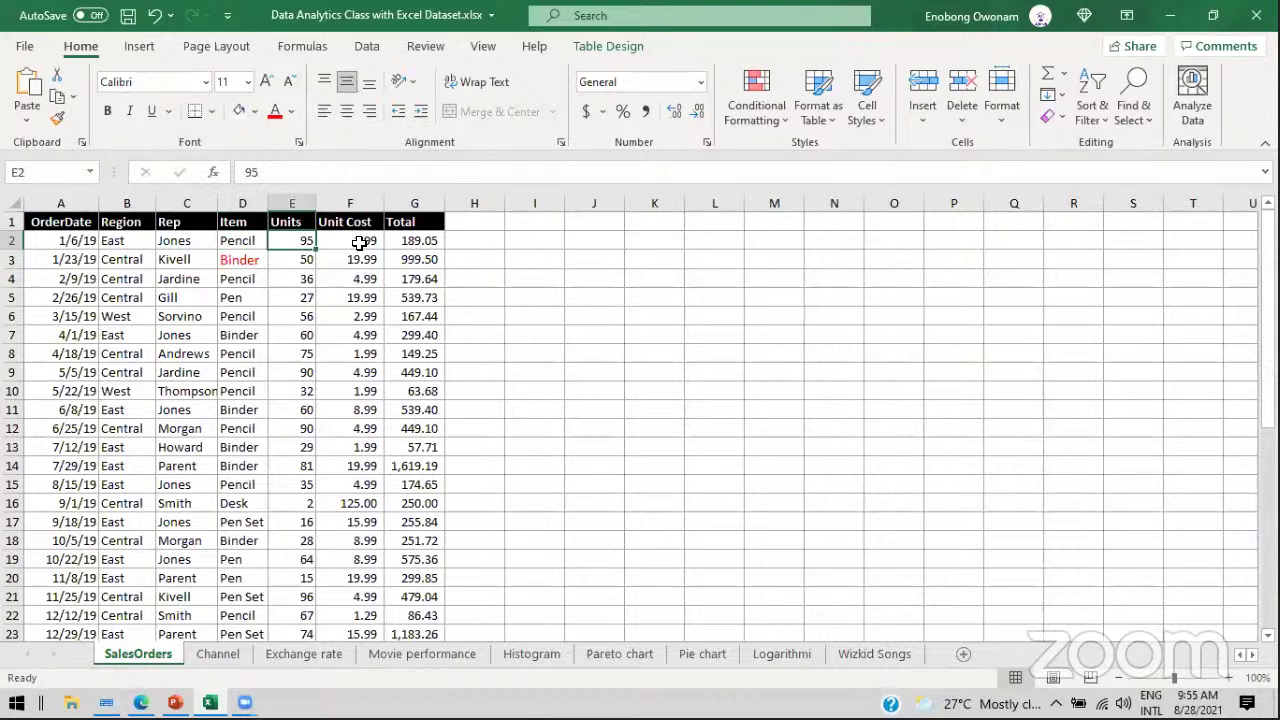
click(360, 244)
click(403, 241)
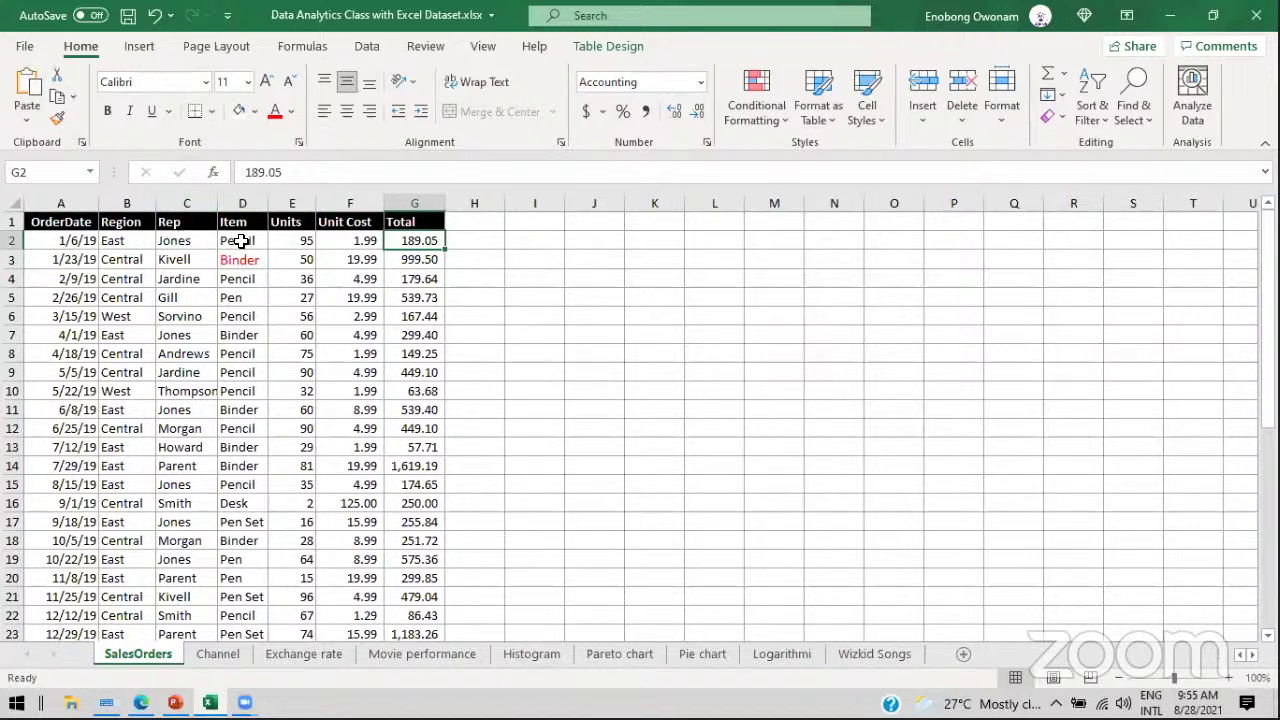
click(172, 242)
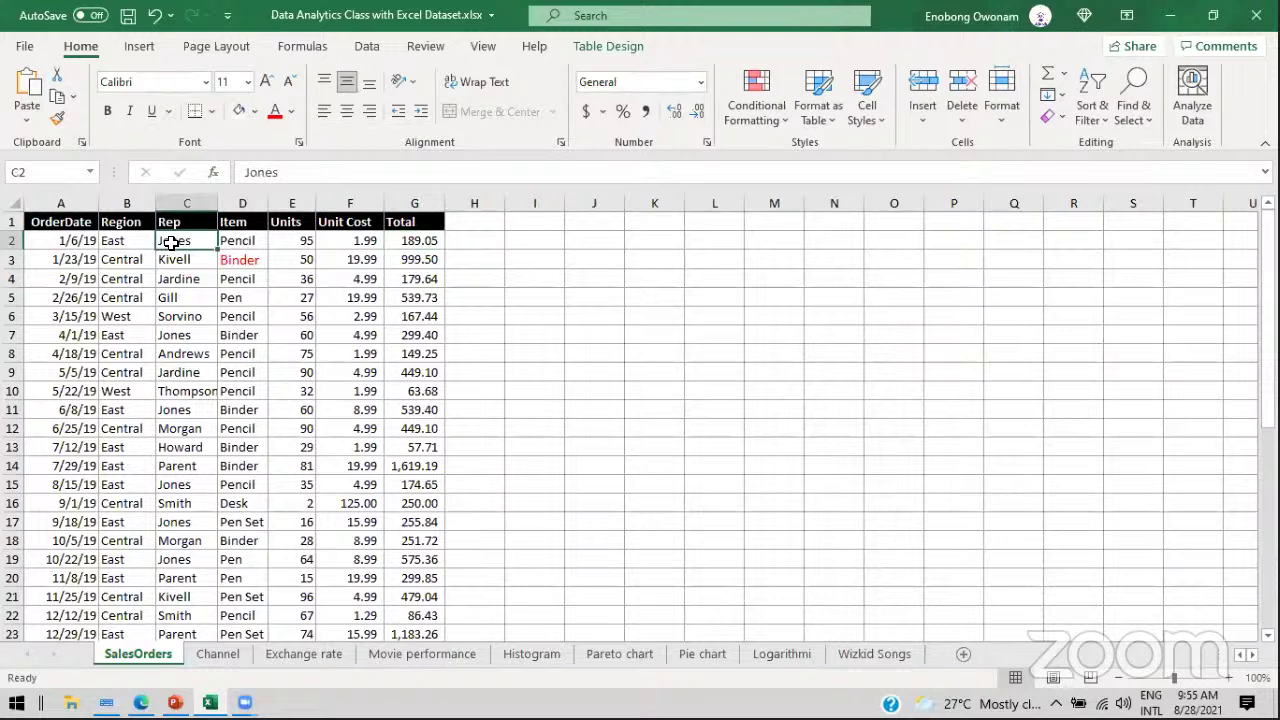
drag(49, 246, 423, 240)
click(601, 241)
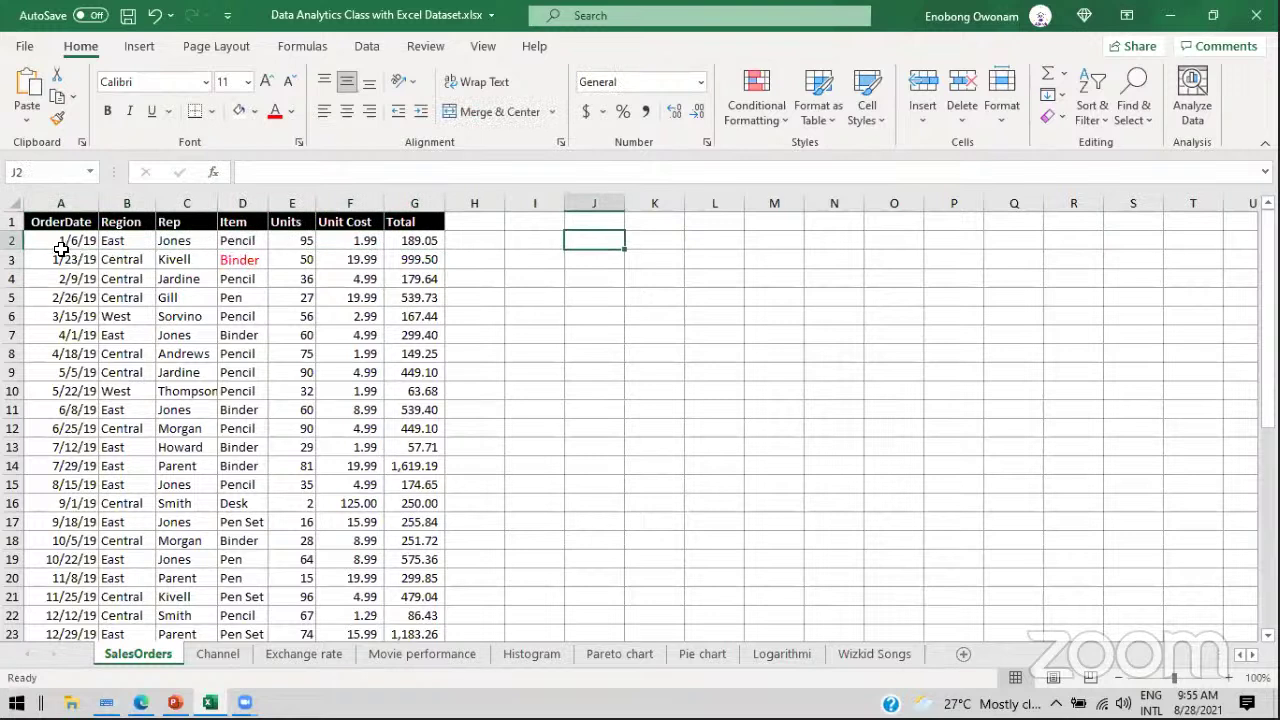
Step: Highlight the first order row, ending with just A2:G2 selected
drag(51, 238, 400, 240)
click(30, 240)
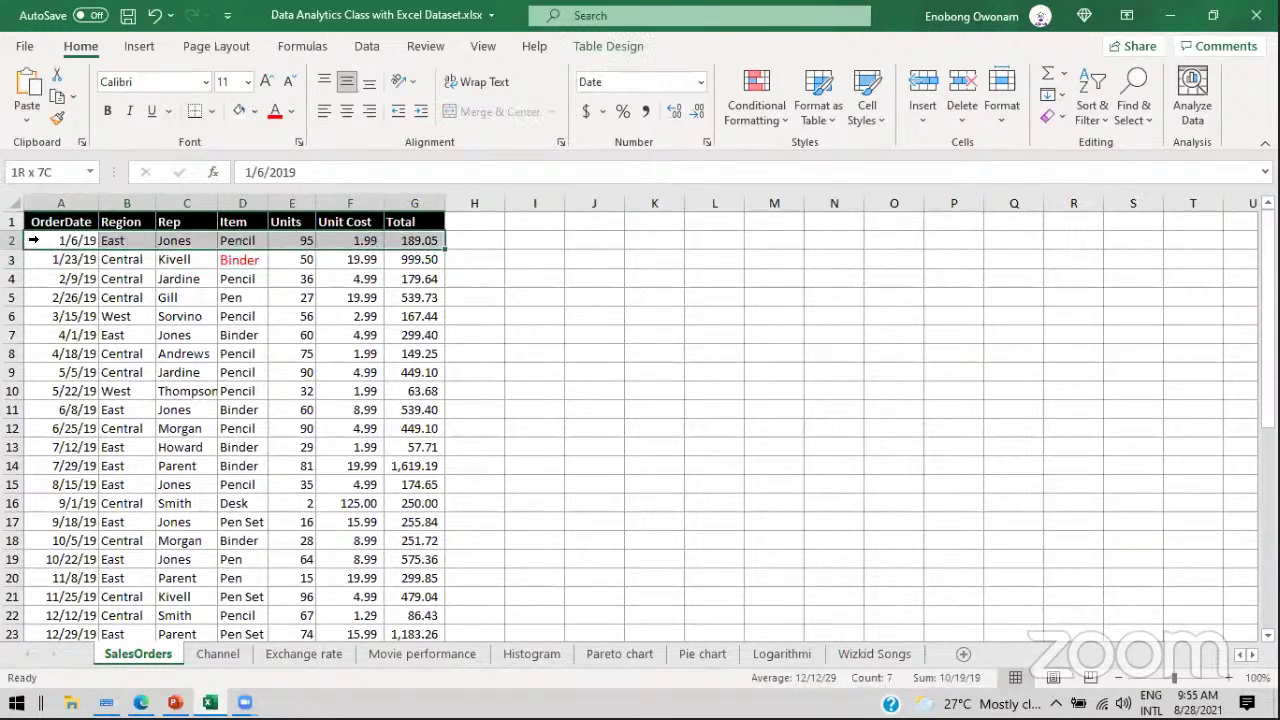
click(83, 240)
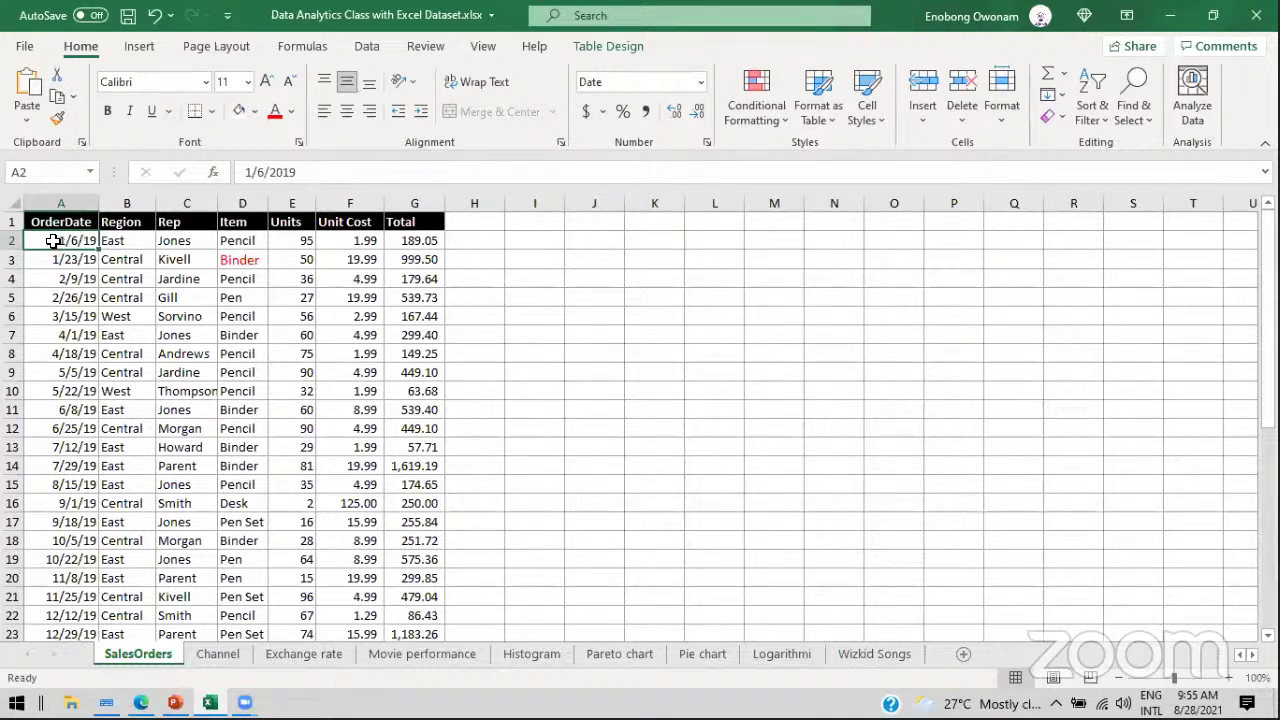
drag(48, 240, 418, 236)
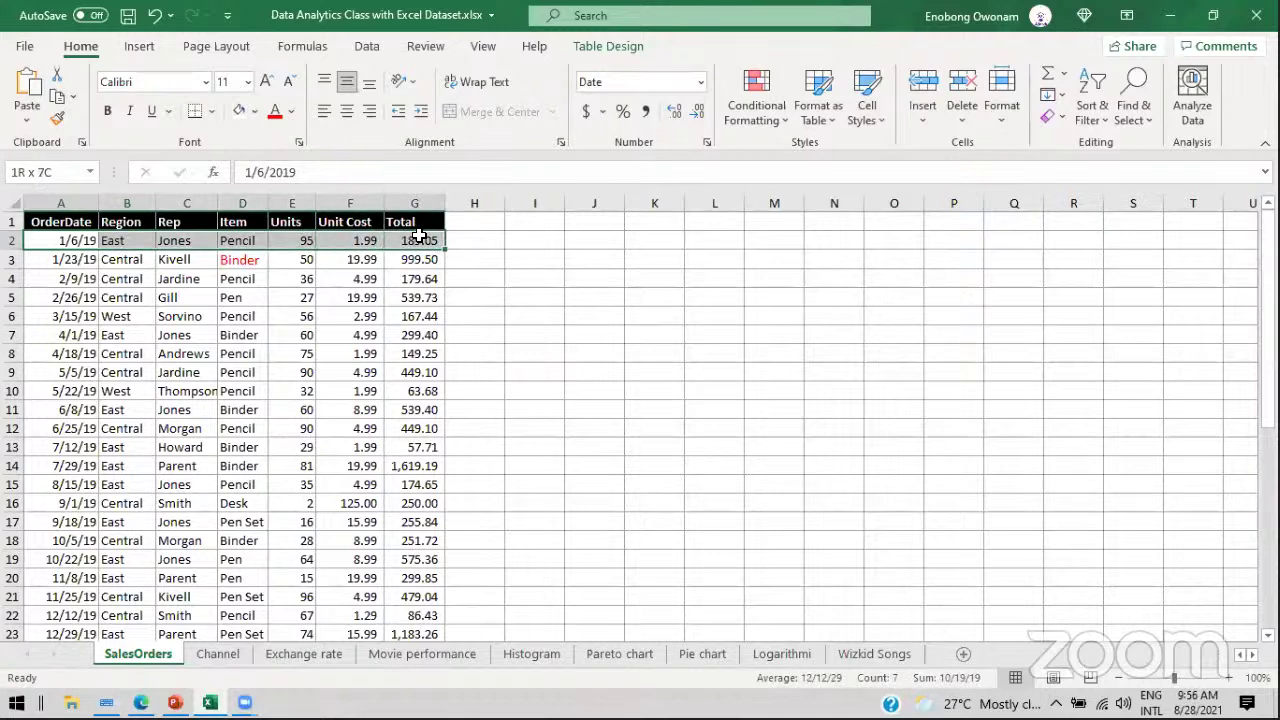
drag(418, 236, 435, 595)
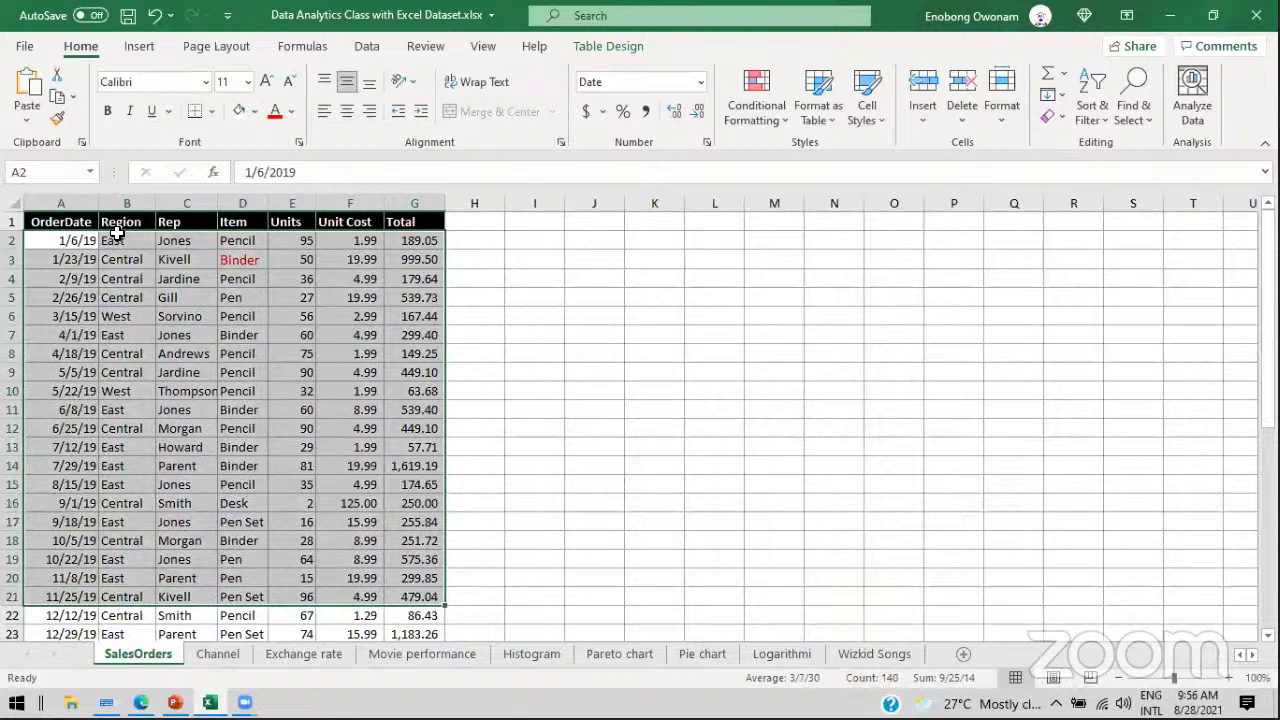
drag(47, 243, 421, 240)
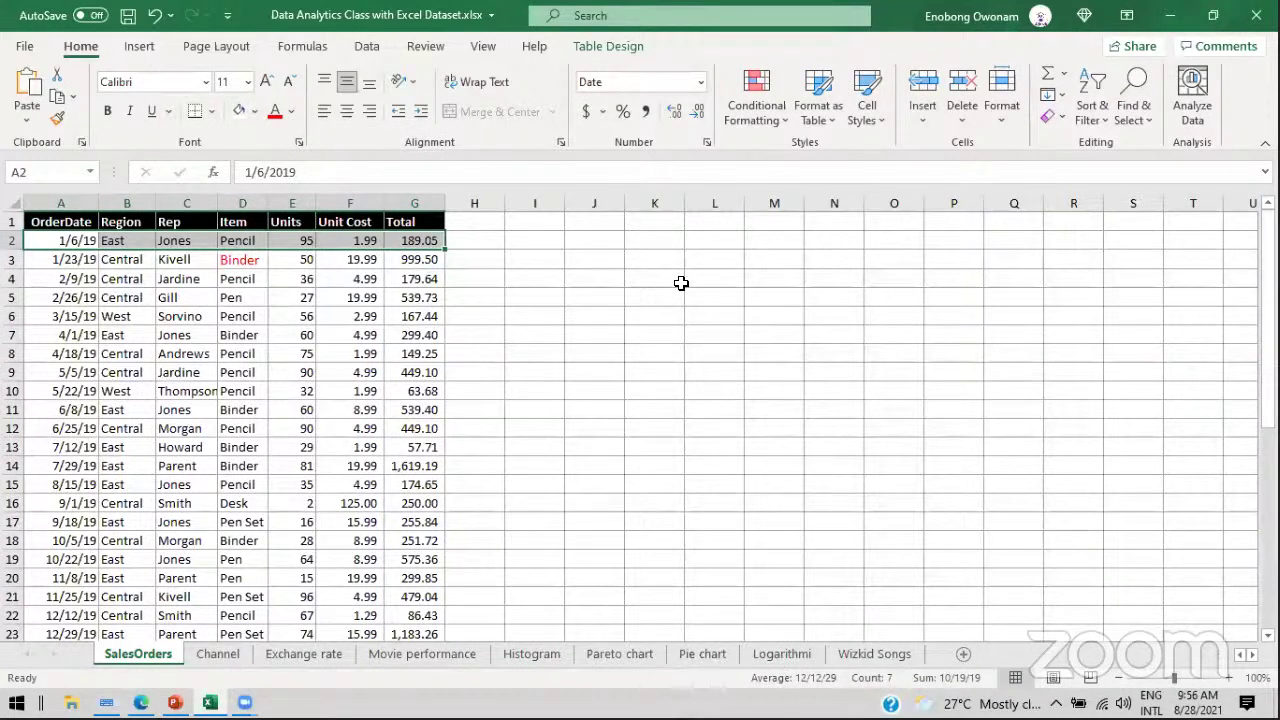
Step: Start entering the date 1/6/ in K2, then cancel it
click(657, 241)
text(1/6/)
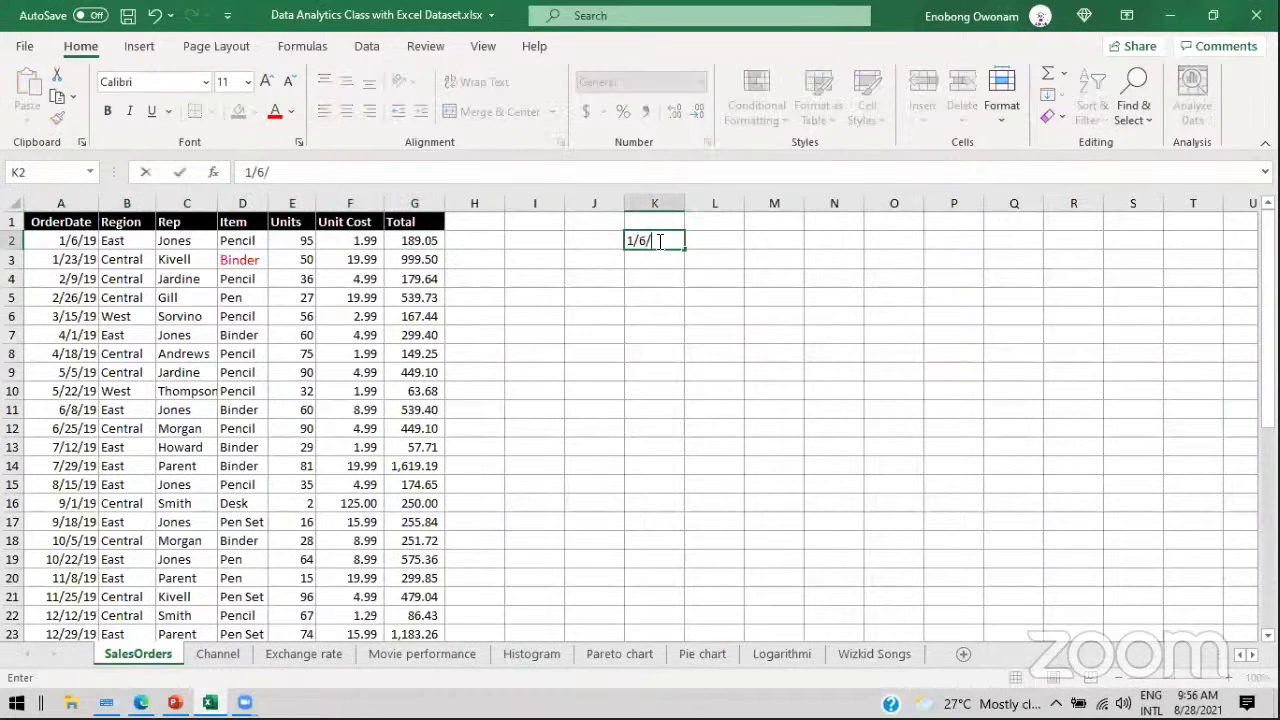
key(Escape)
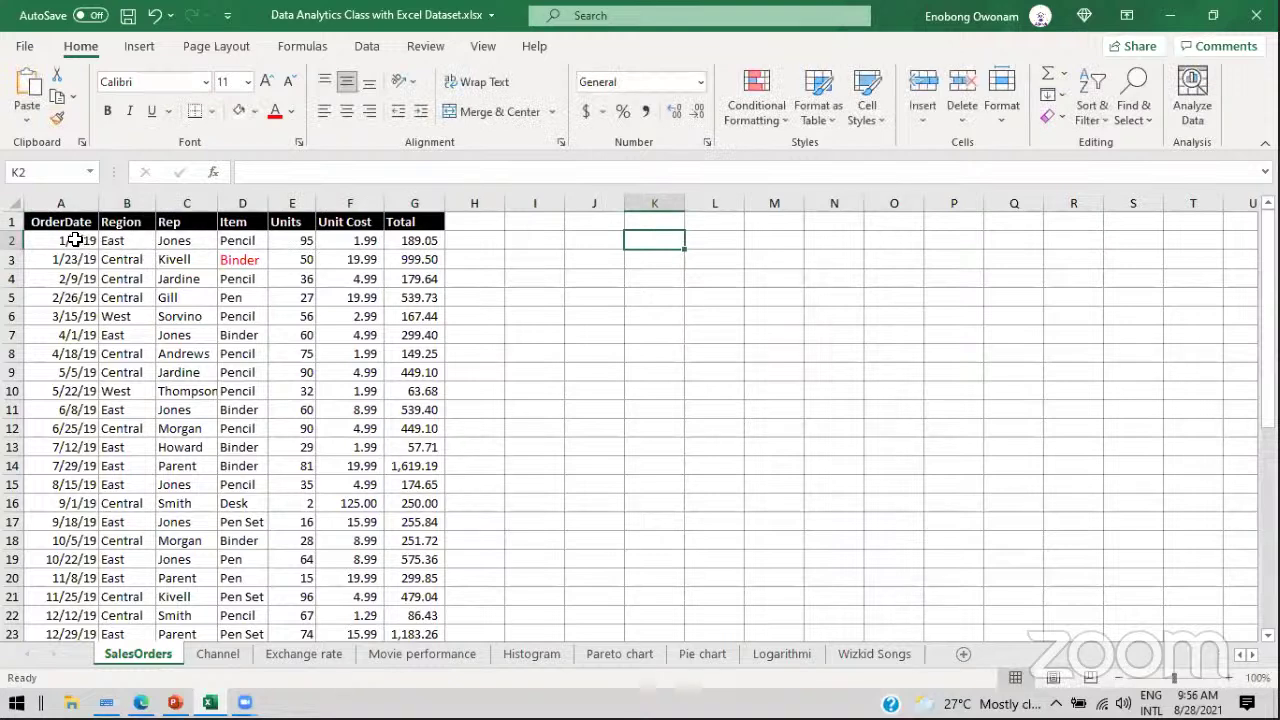
Step: Copy the first order row A2:G2 and pick K2 as the paste destination
drag(76, 240, 396, 240)
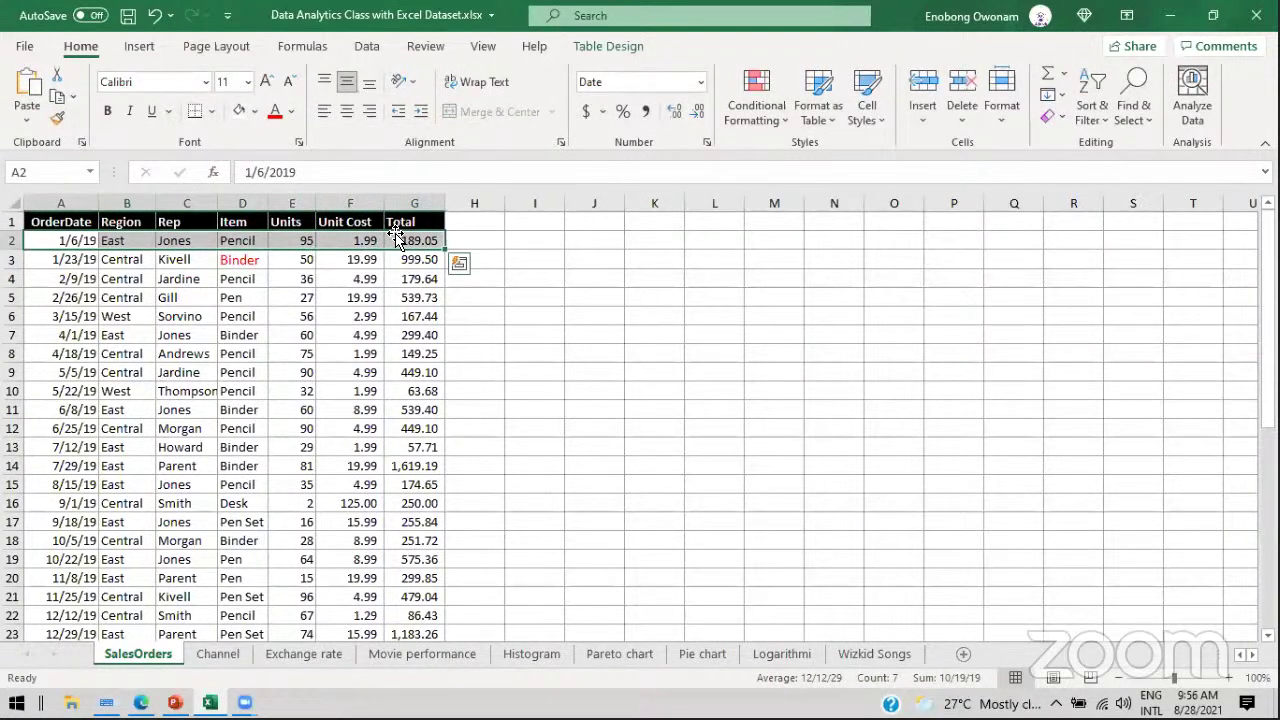
key(ctrl+q)
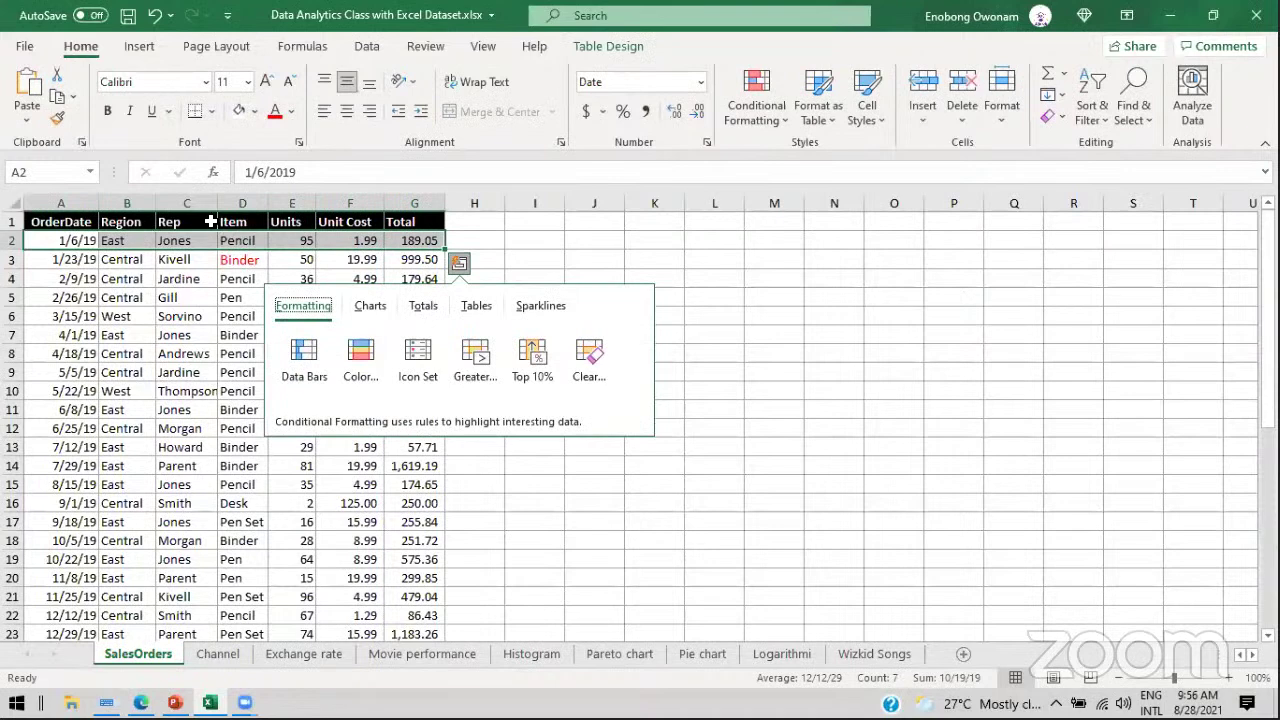
key(Escape)
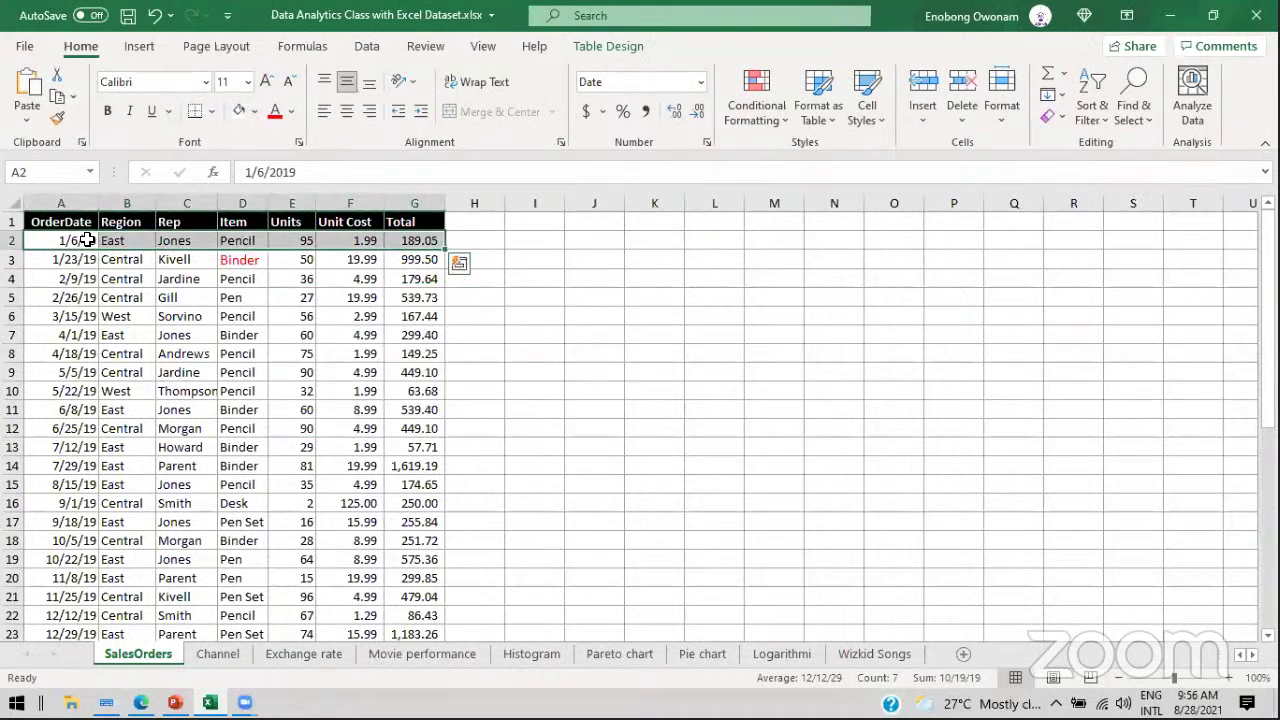
right_click(78, 242)
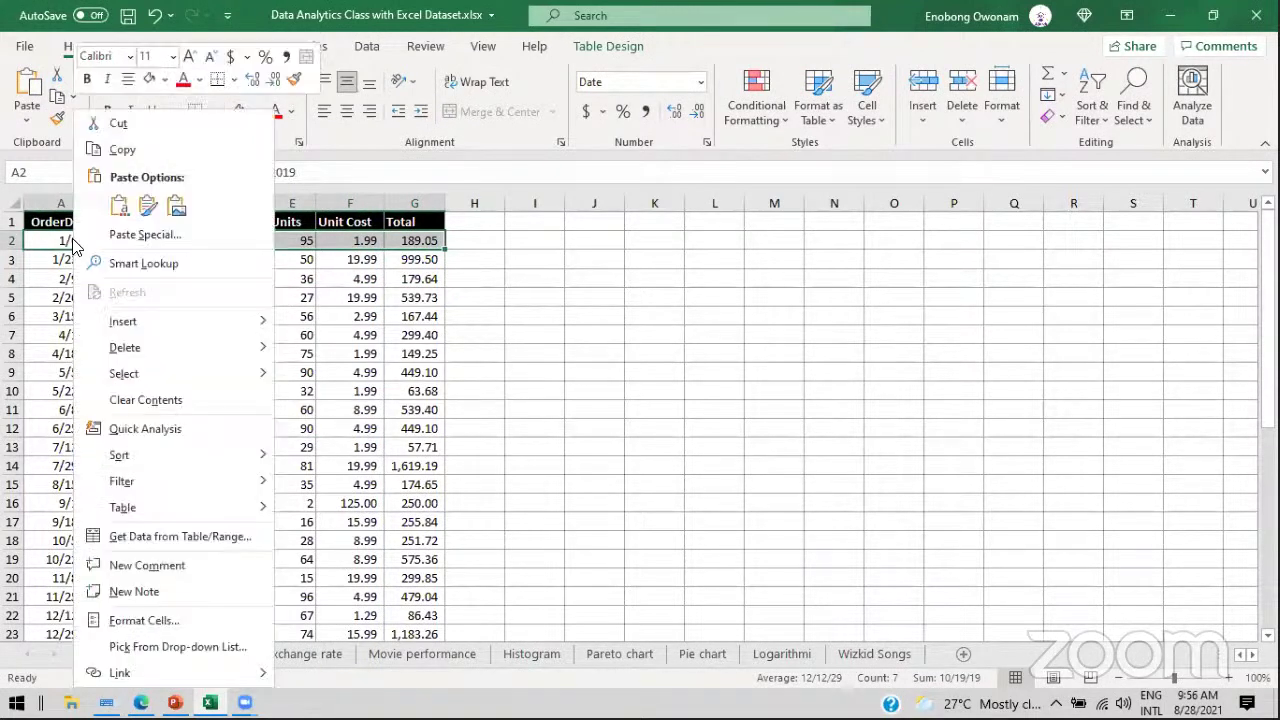
click(143, 150)
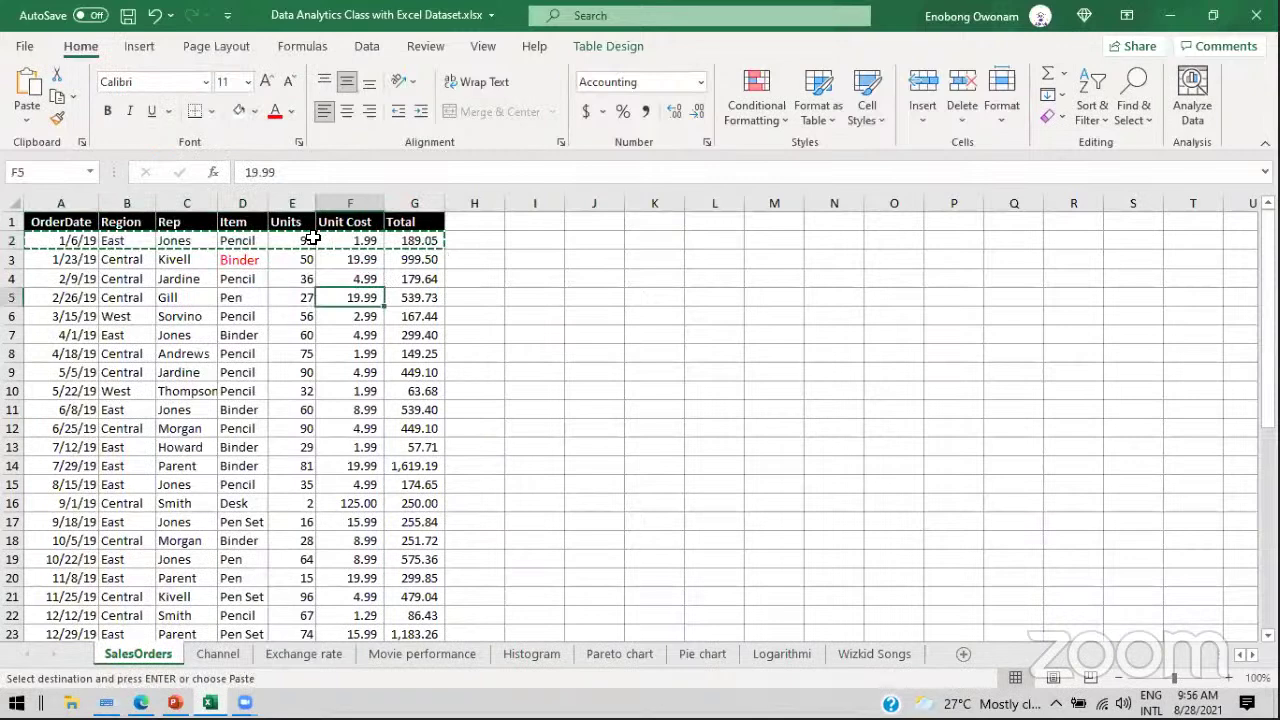
click(108, 244)
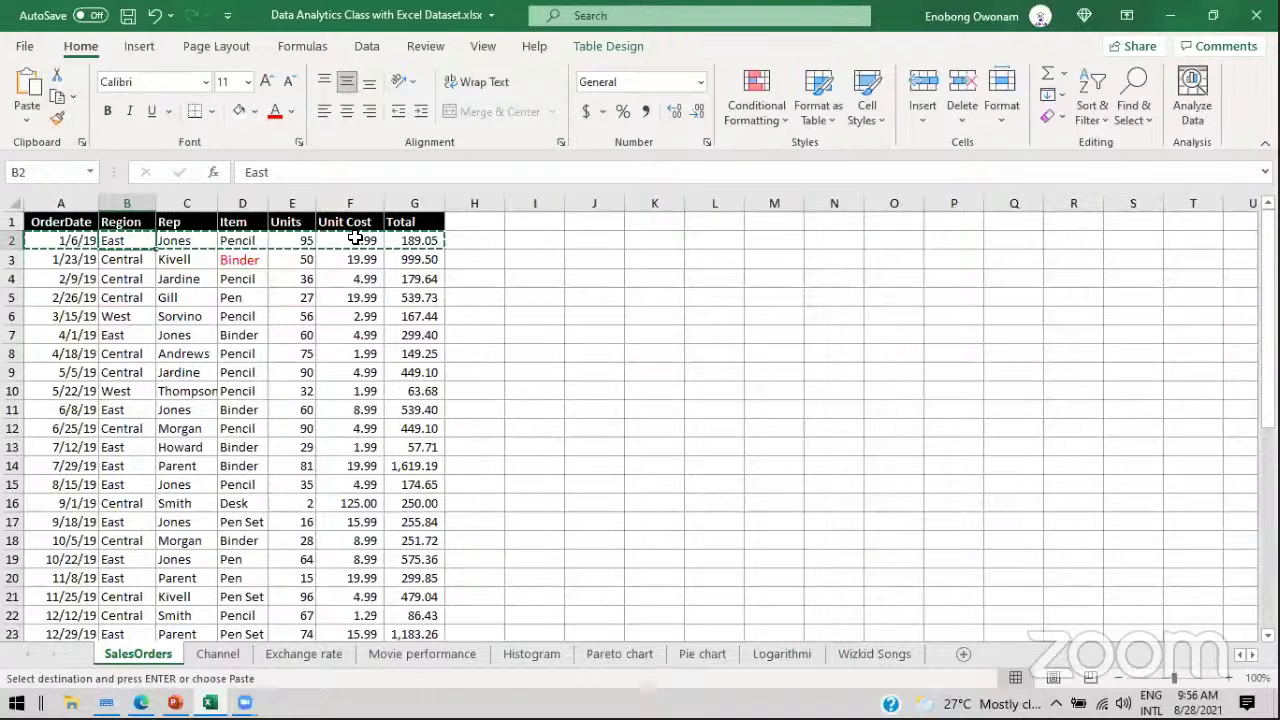
click(645, 237)
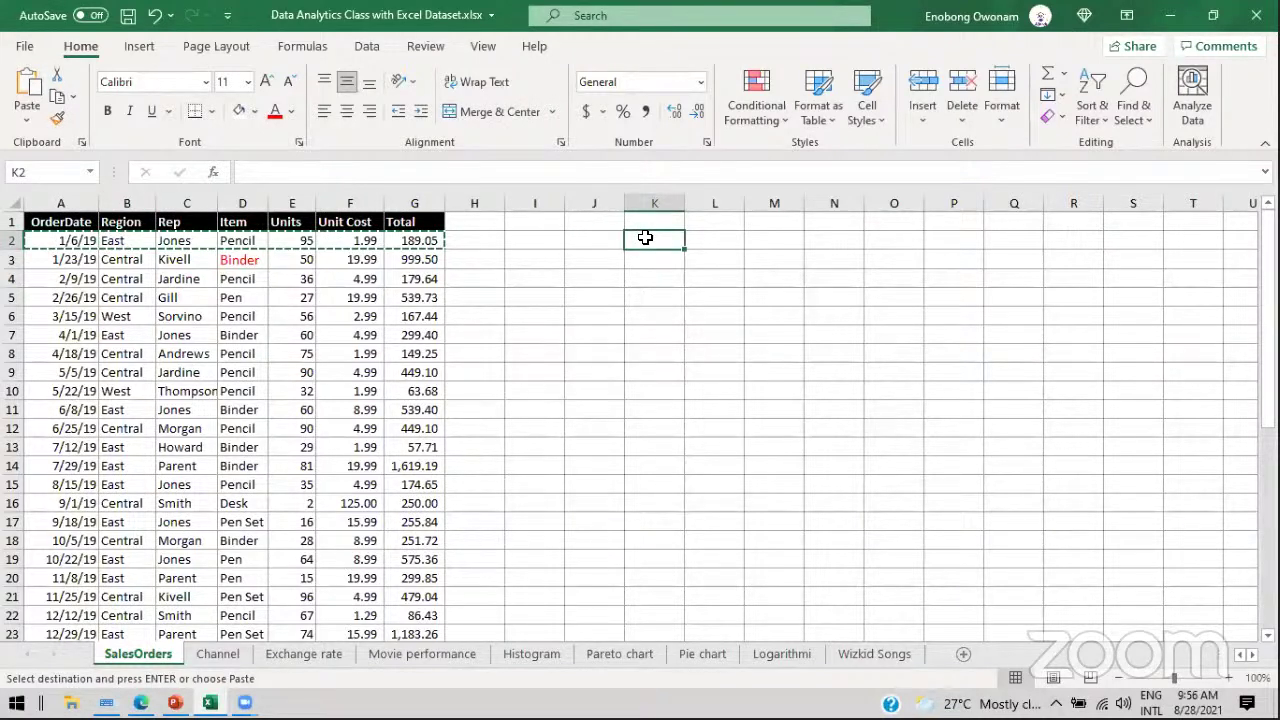
Step: Paste the copied first order row into K2:Q2
right_click(645, 237)
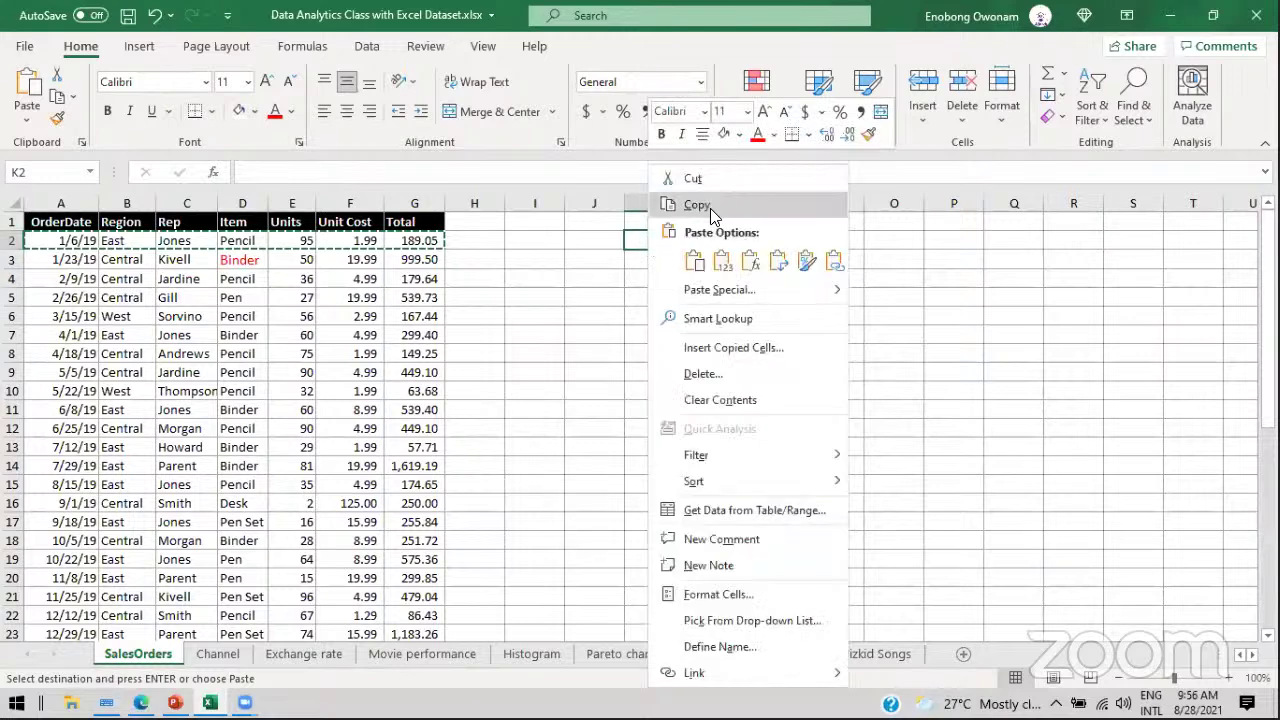
click(696, 258)
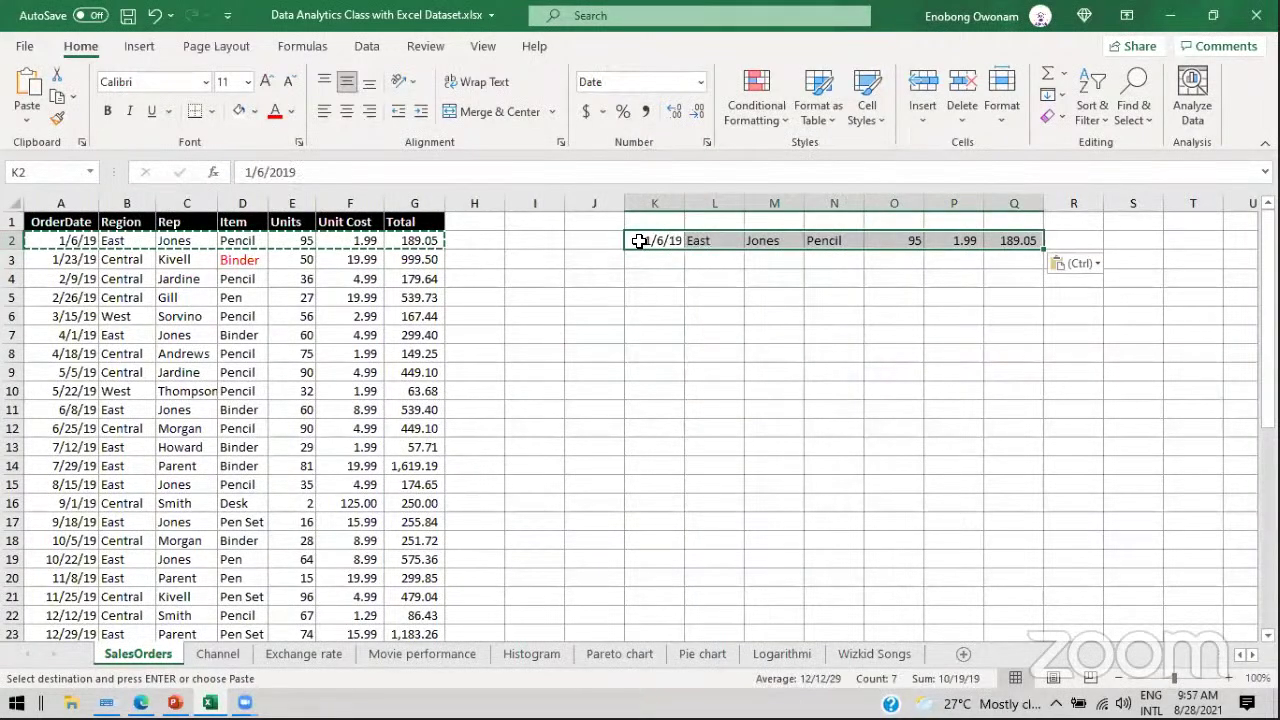
drag(69, 245, 372, 257)
click(716, 240)
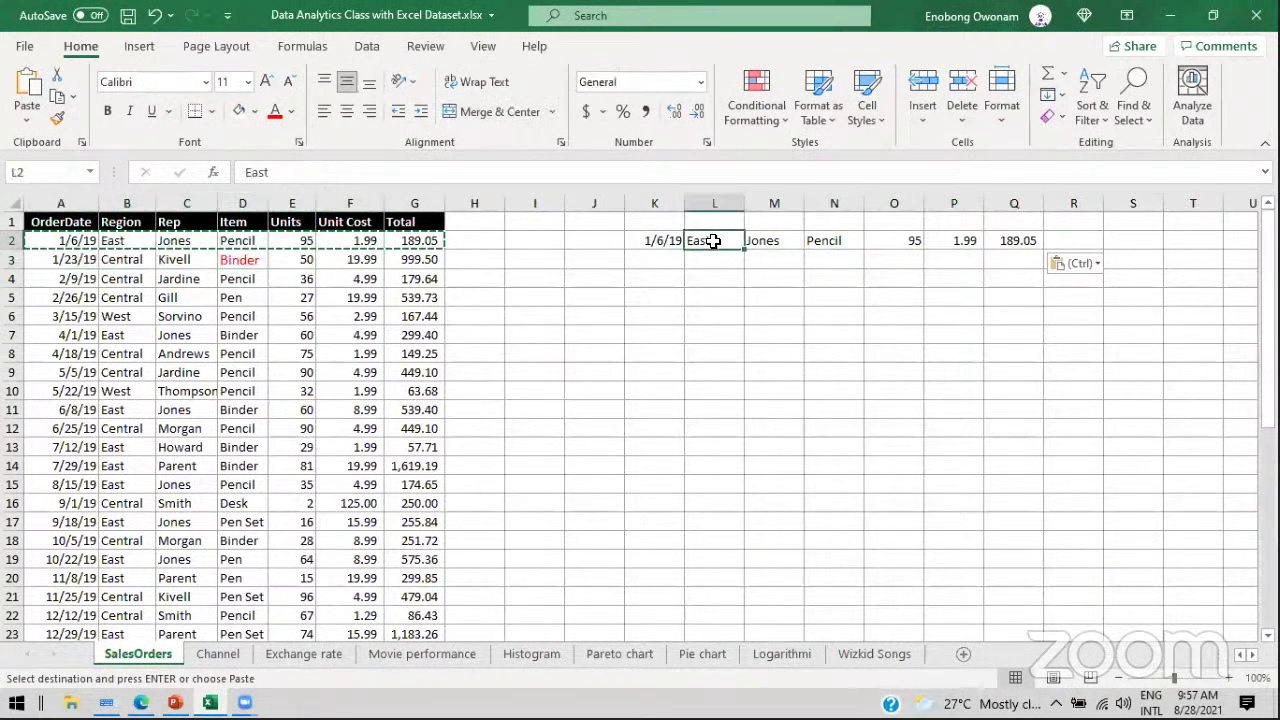
right_click(73, 237)
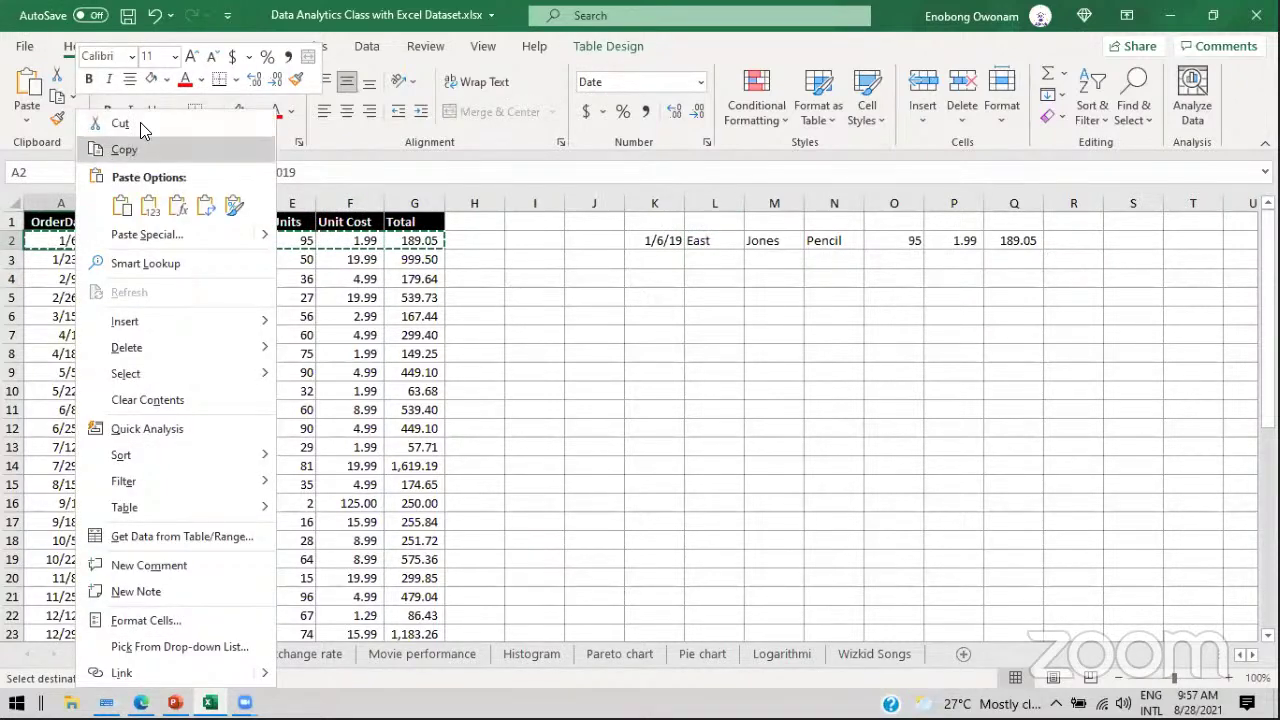
key(Escape)
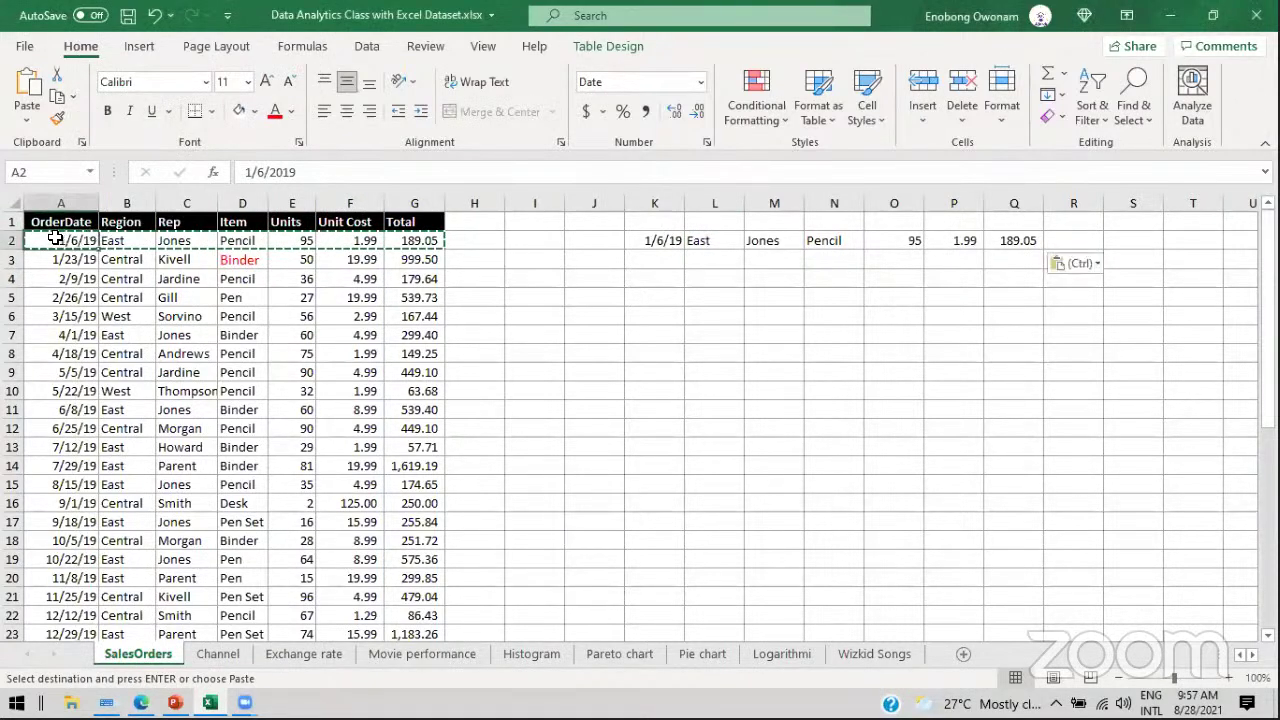
Step: Paste the first order row again into K5:Q5
drag(55, 237, 408, 241)
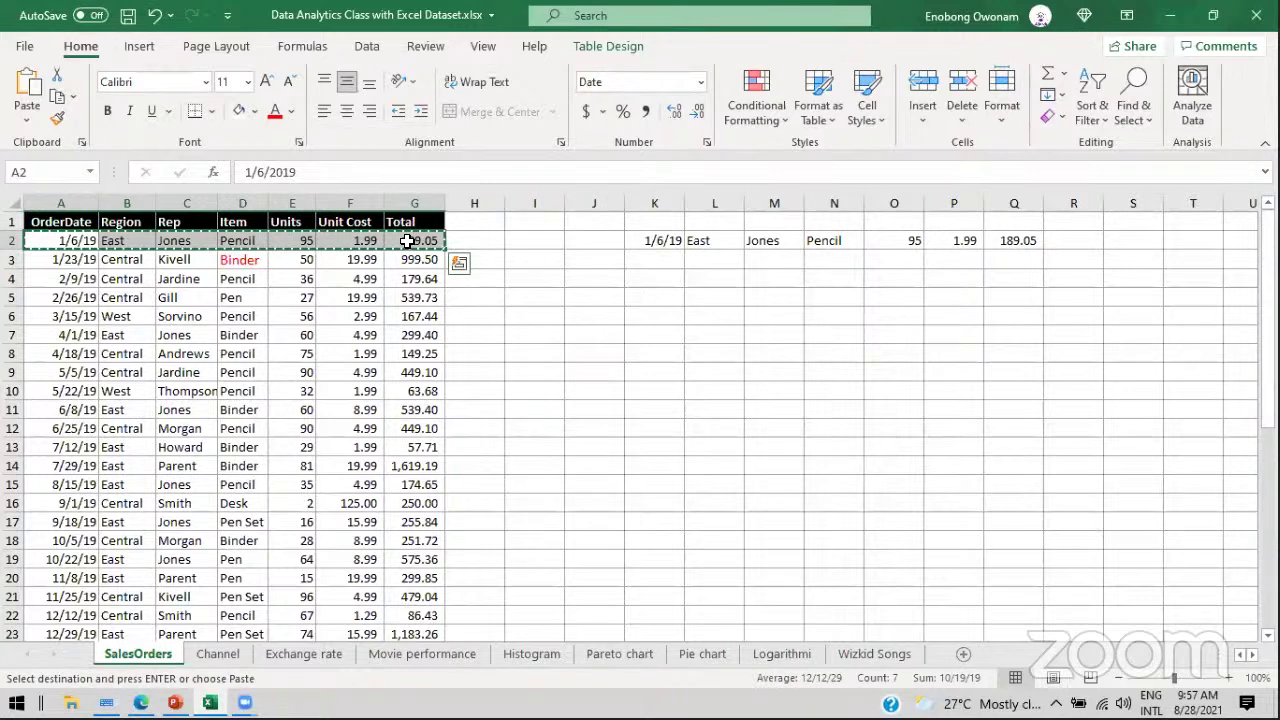
right_click(255, 248)
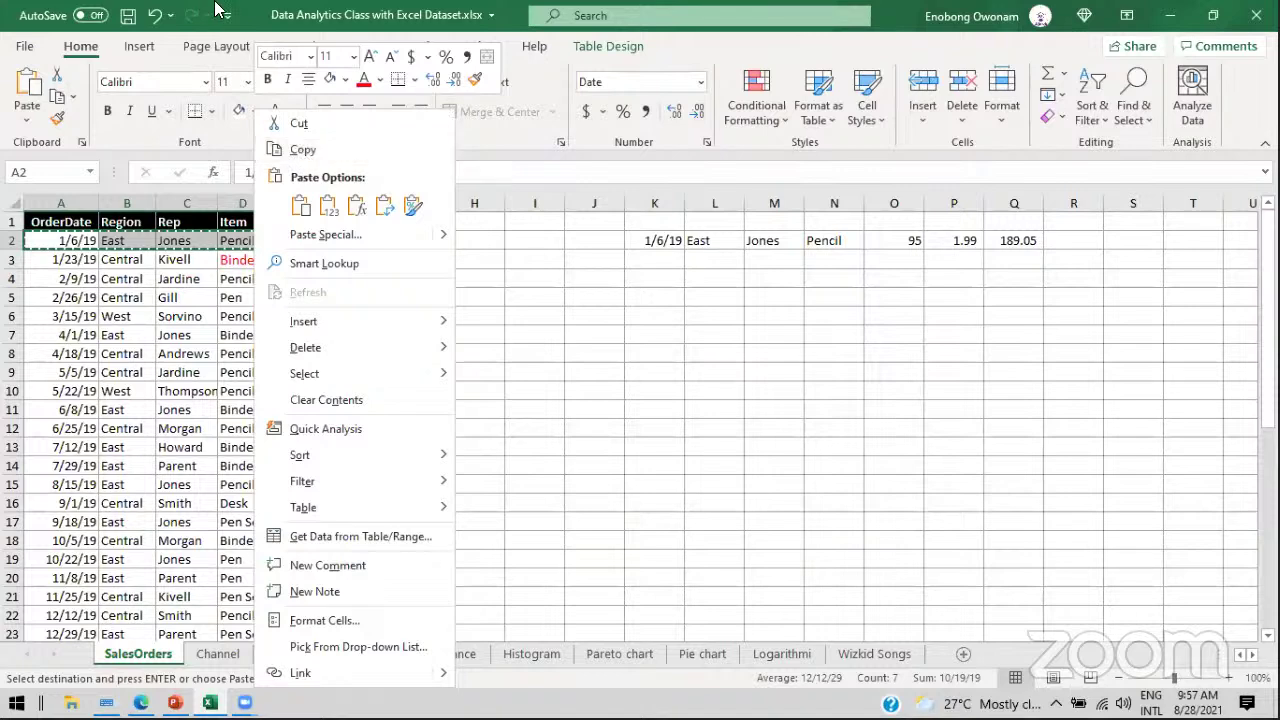
click(40, 8)
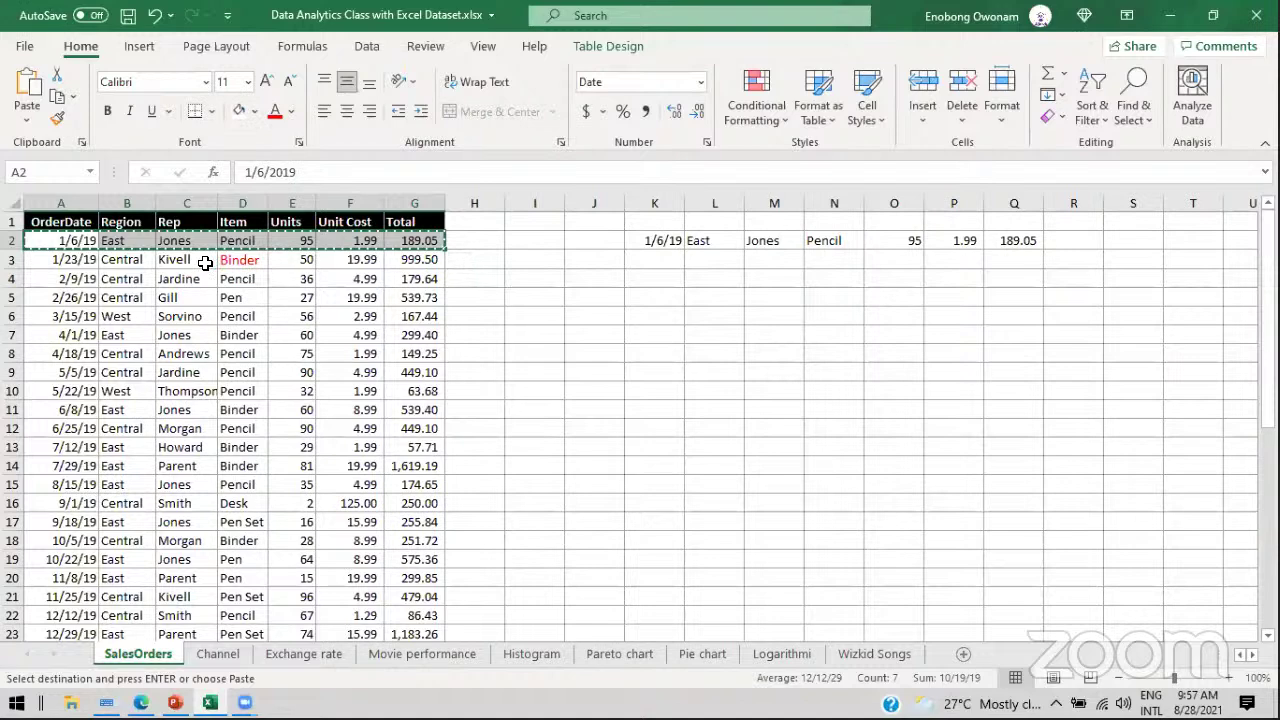
click(649, 295)
key(ctrl+v)
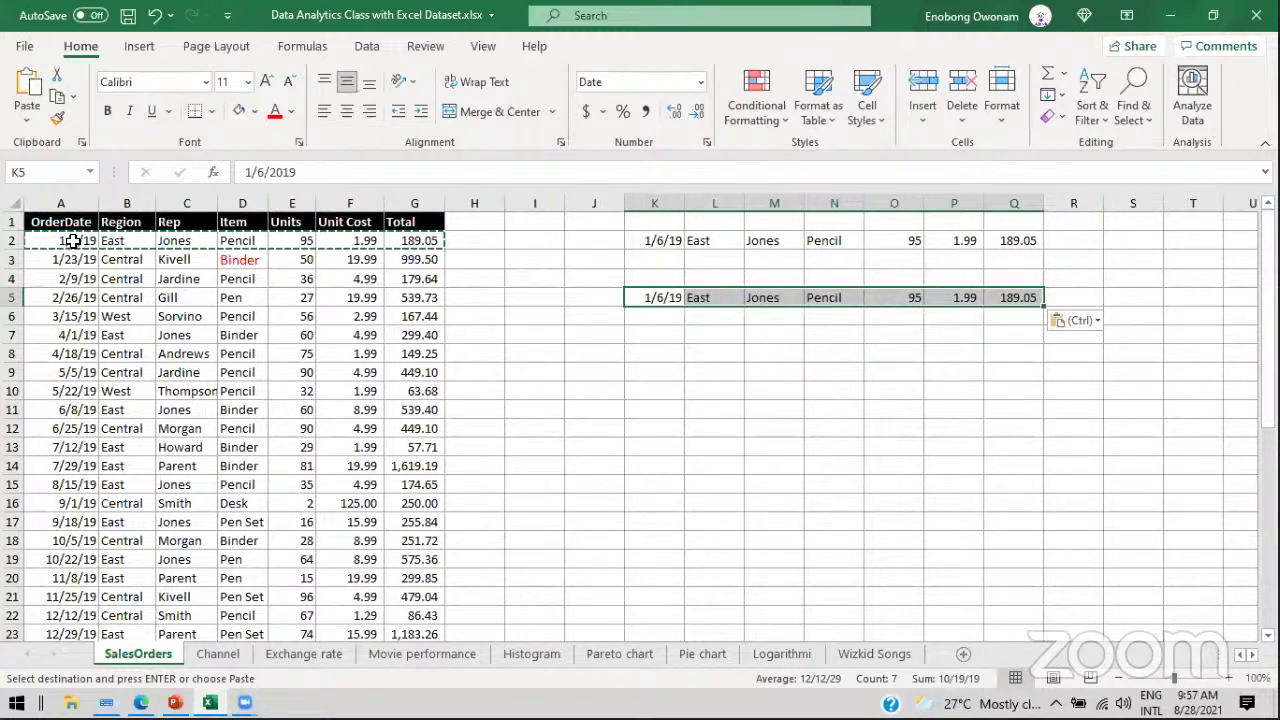
drag(55, 240, 405, 238)
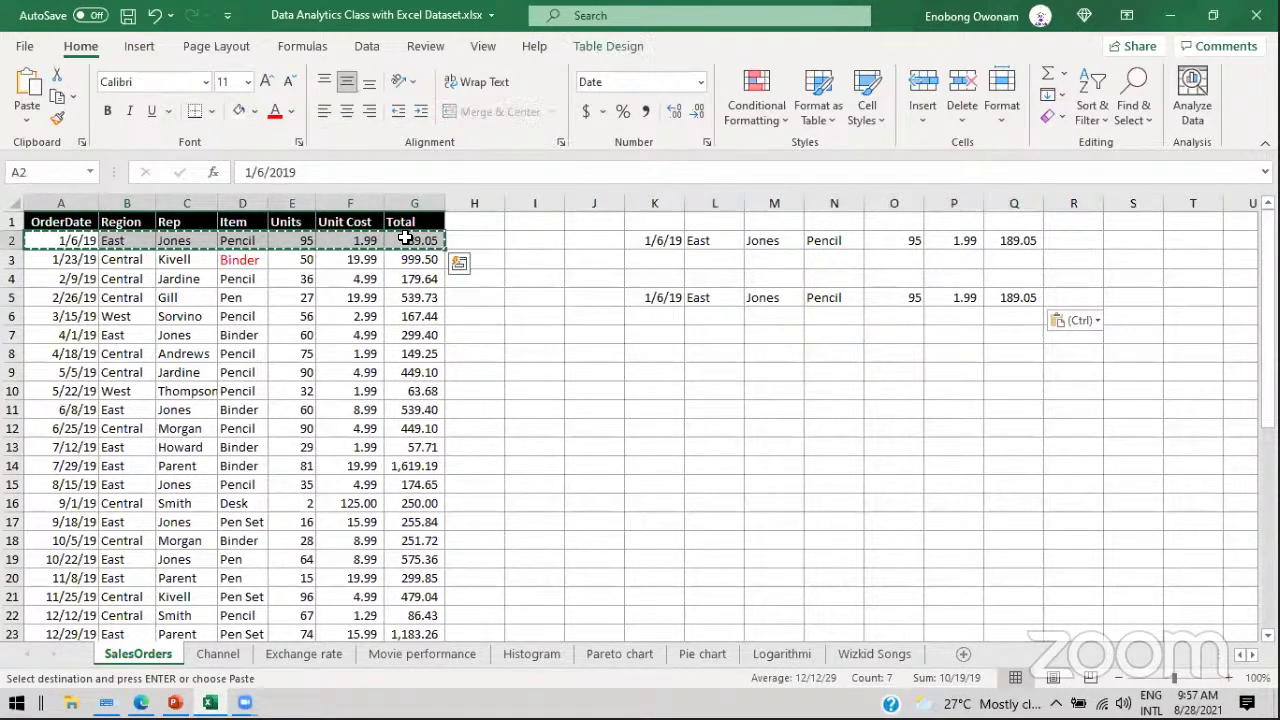
Step: Move the first order row out of the table into K10:Q10
key(ctrl)
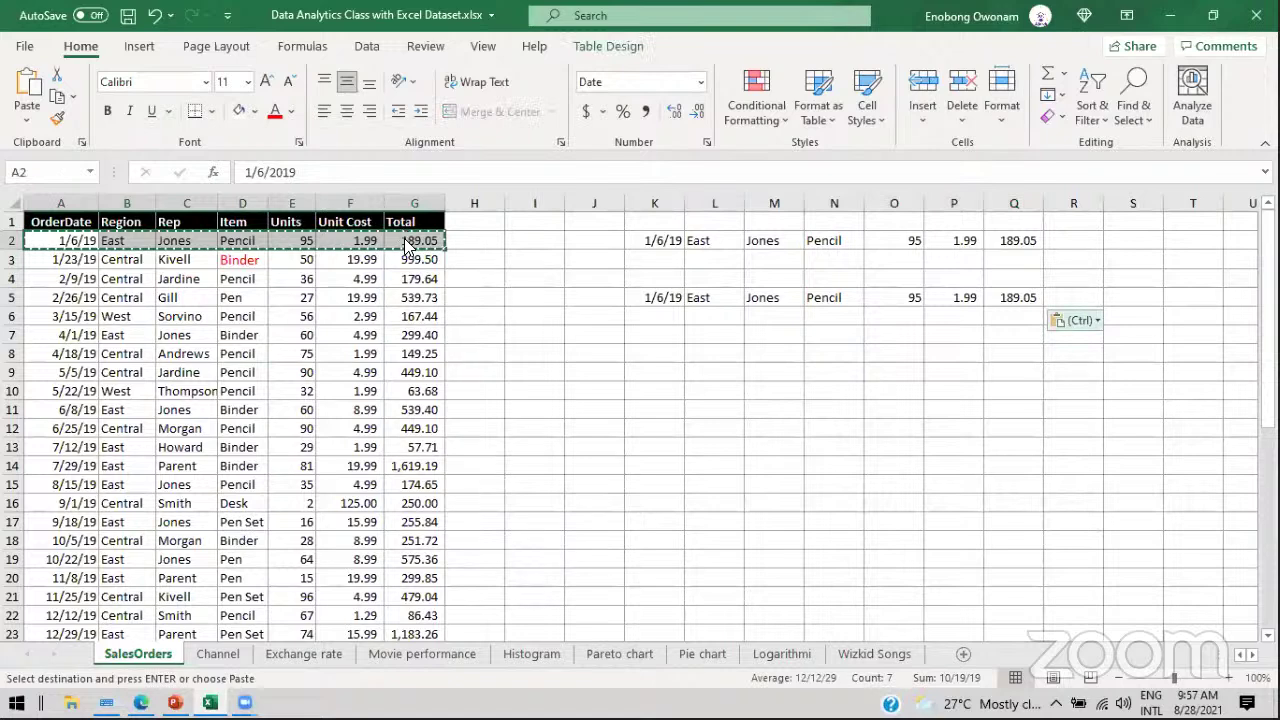
key(ctrl)
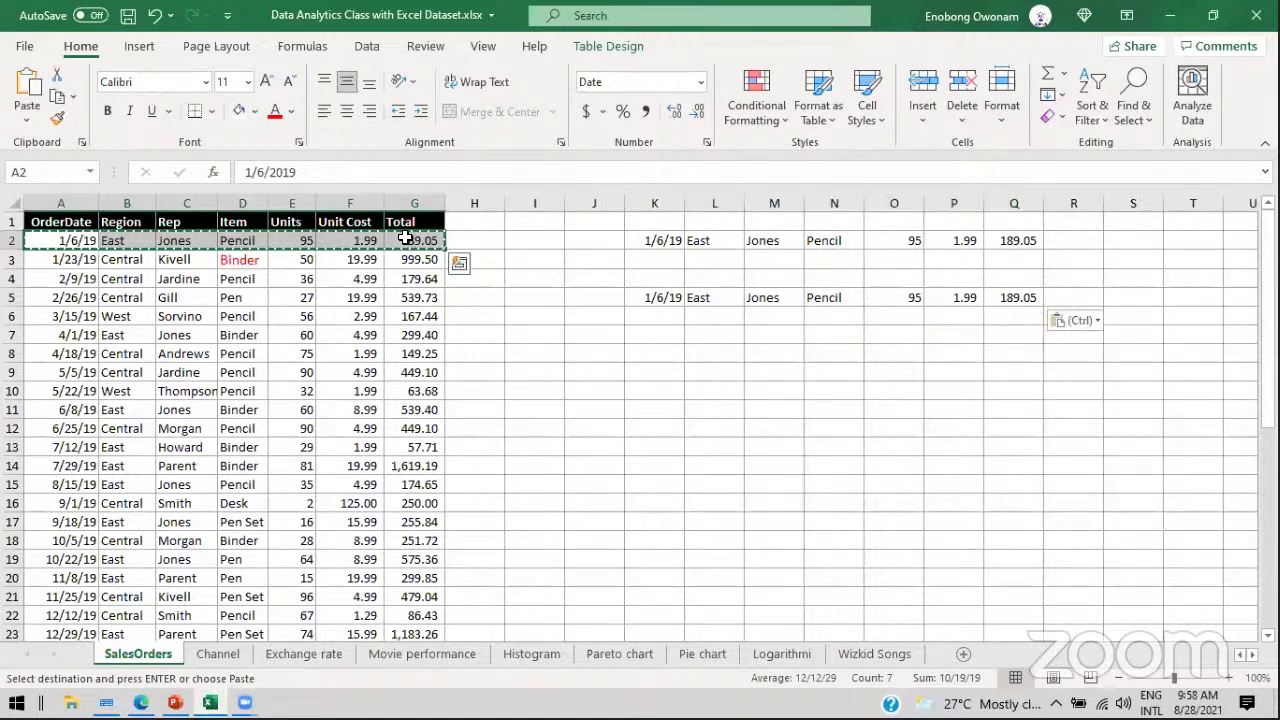
key(Escape)
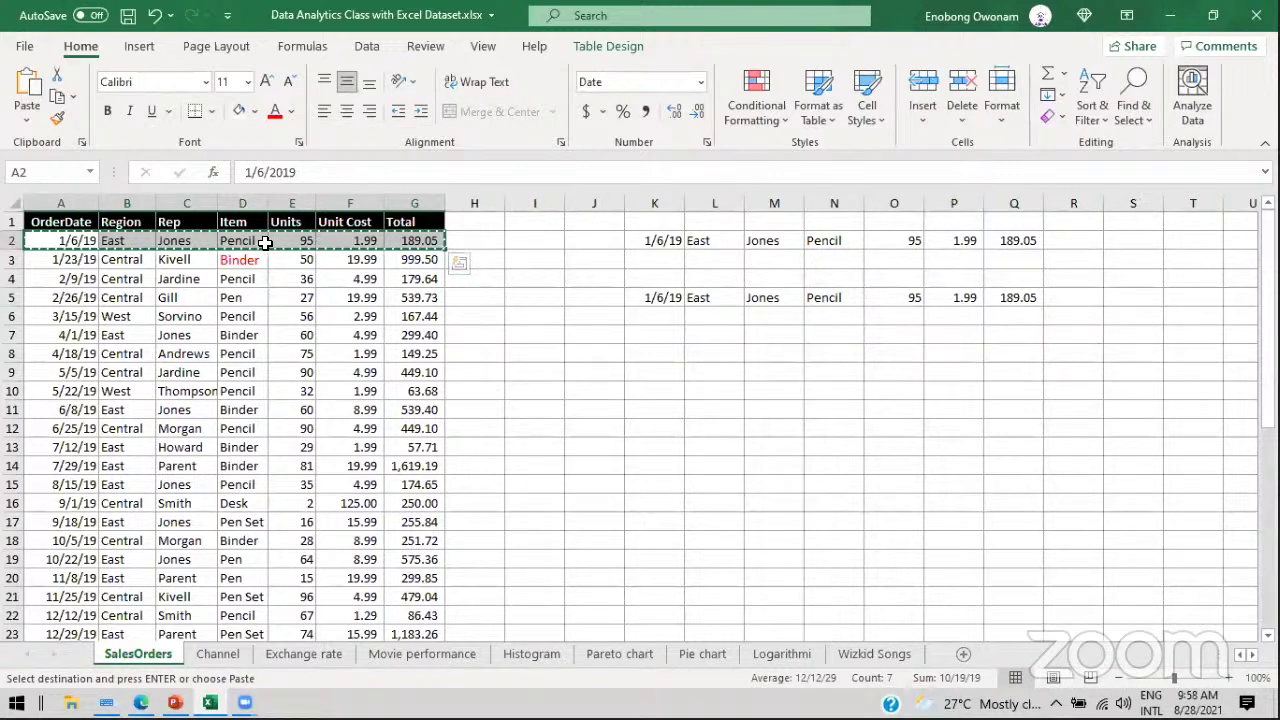
click(677, 391)
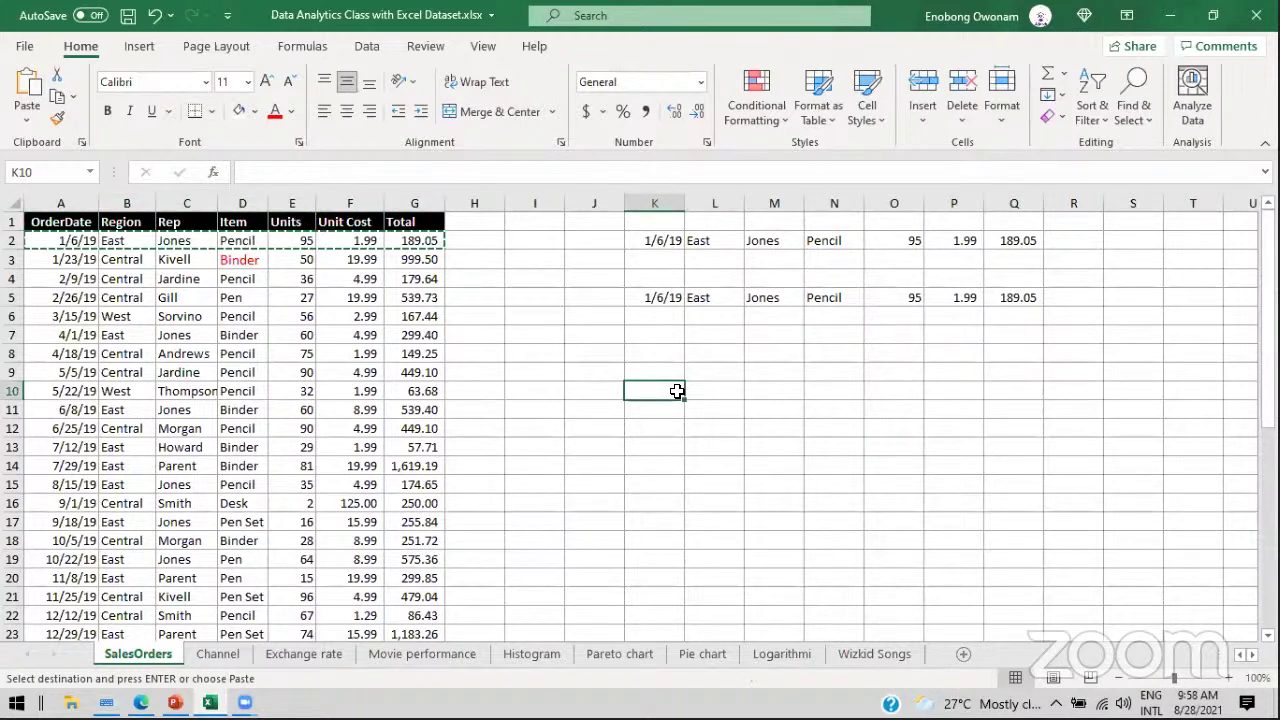
key(ctrl+v)
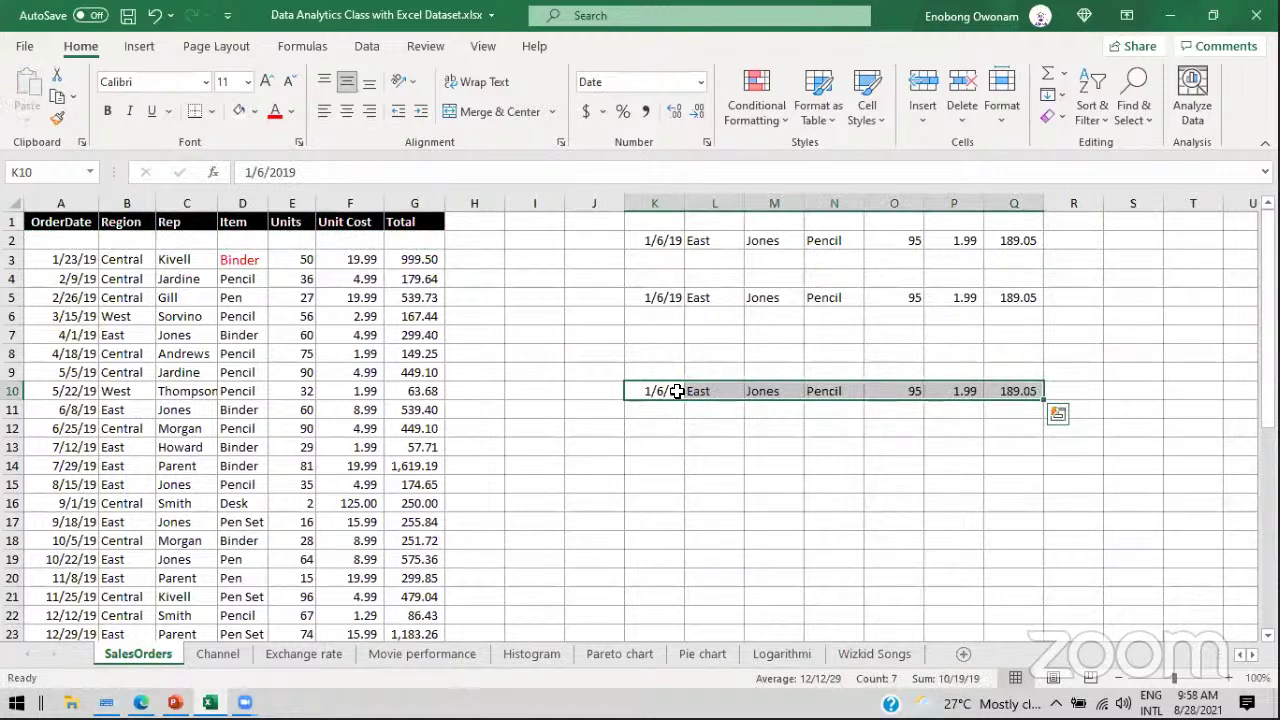
Step: Select the emptied table row 2 and the moved K10:Q10 range, briefly showing Quick Analysis
click(72, 240)
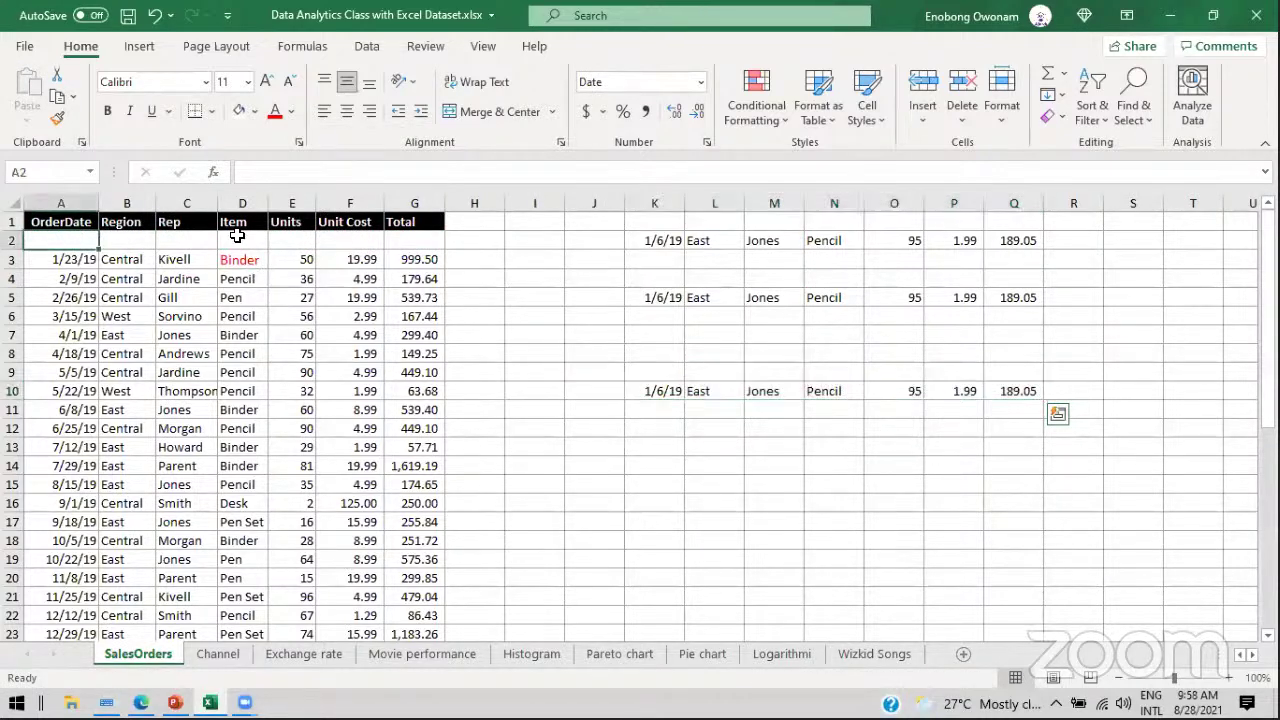
drag(237, 235, 403, 240)
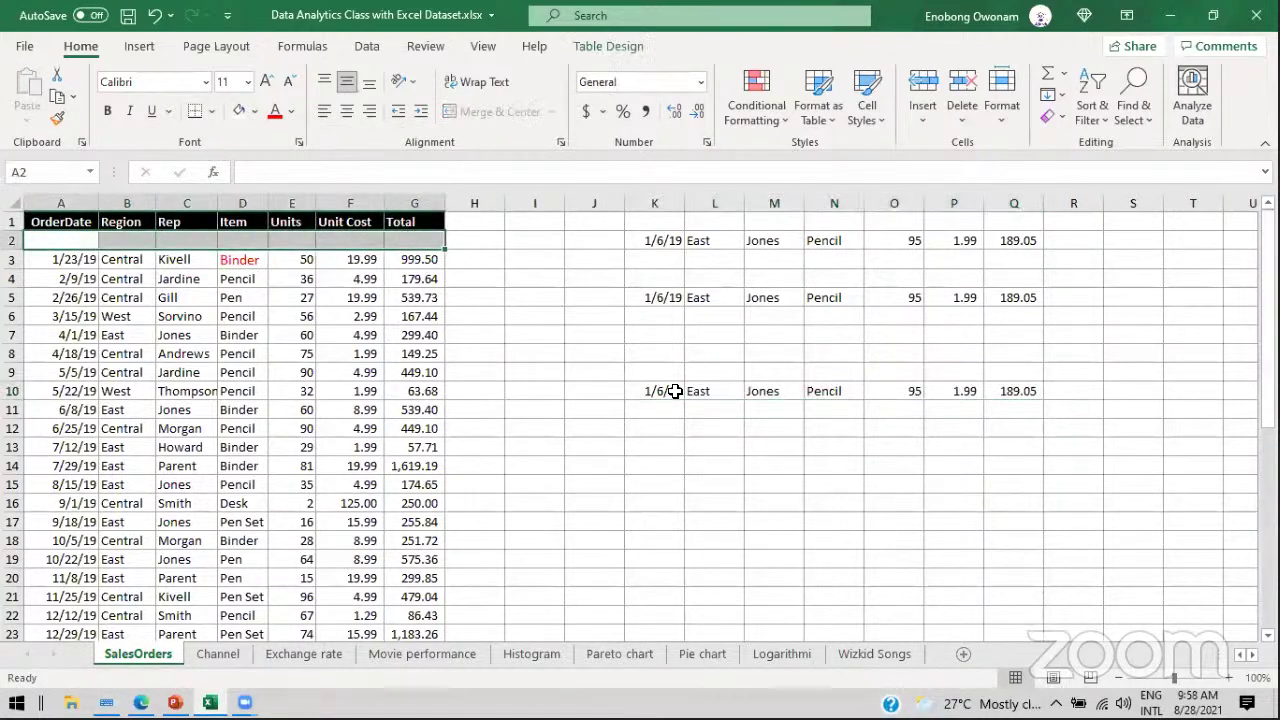
drag(675, 391, 991, 388)
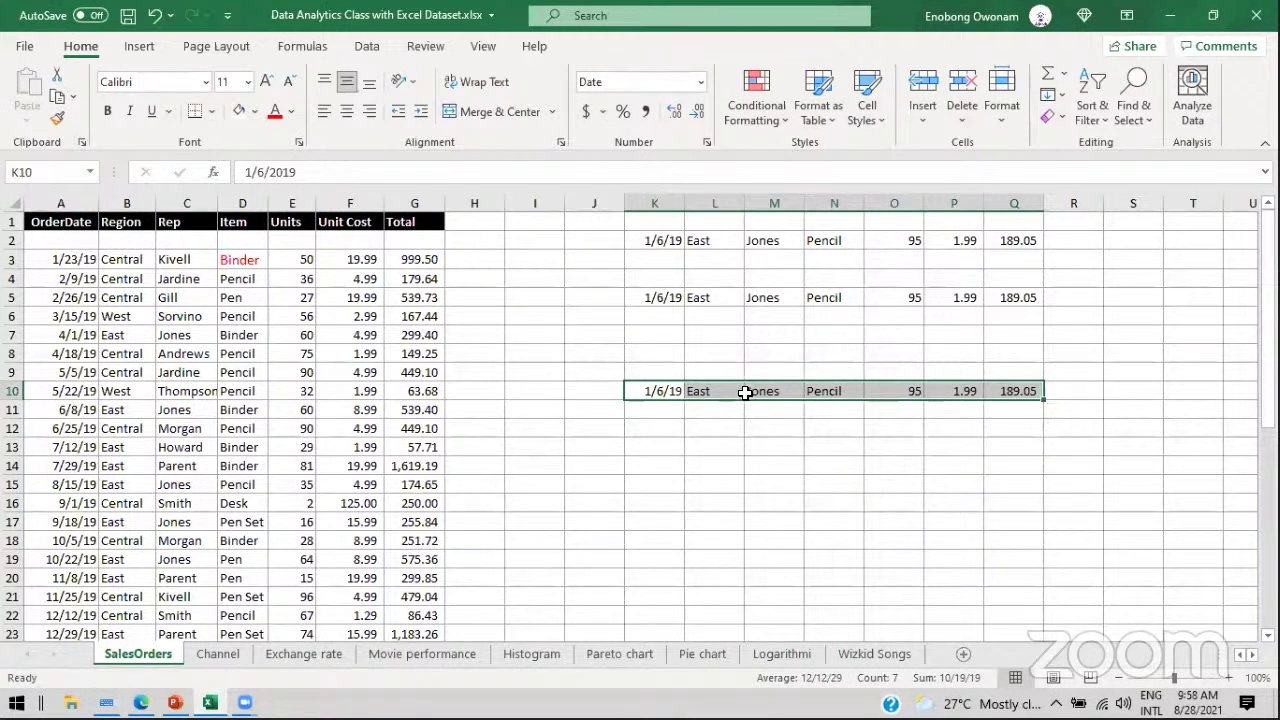
key(ctrl+q)
key(Escape)
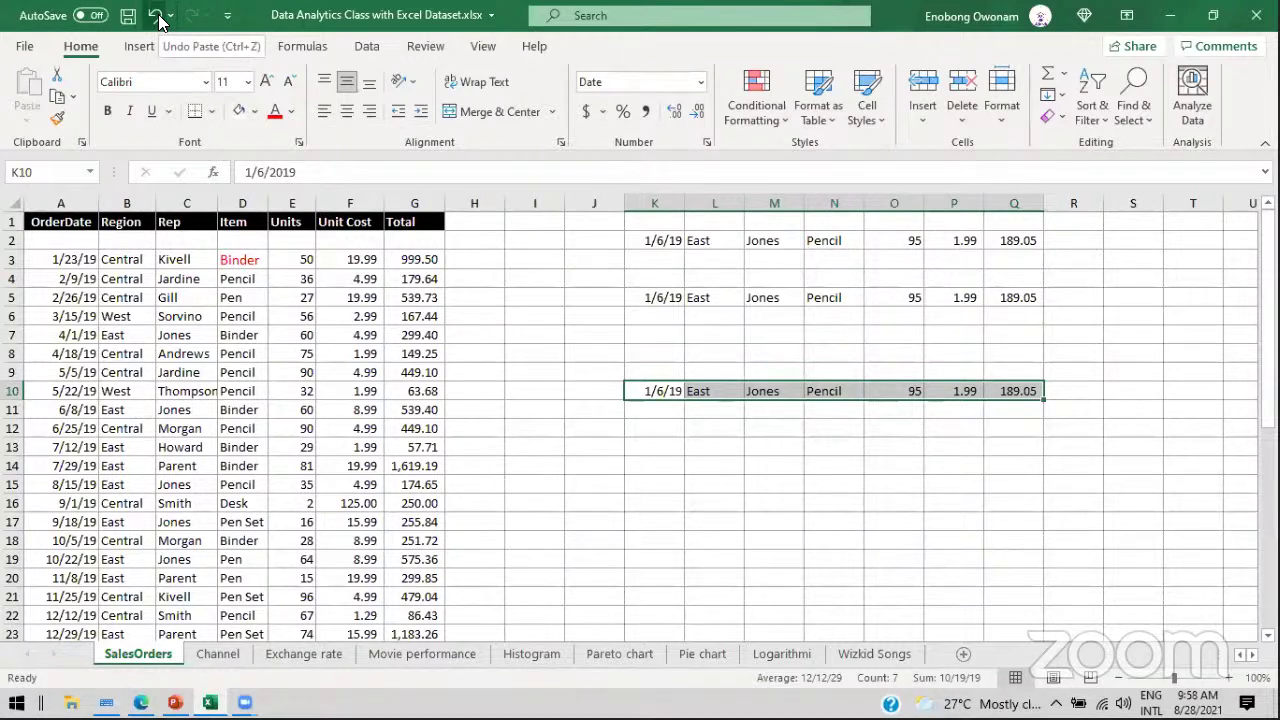
Step: Undo the row move and both pasted copies of the first order row in K2:Q2 and K5:Q5
click(158, 18)
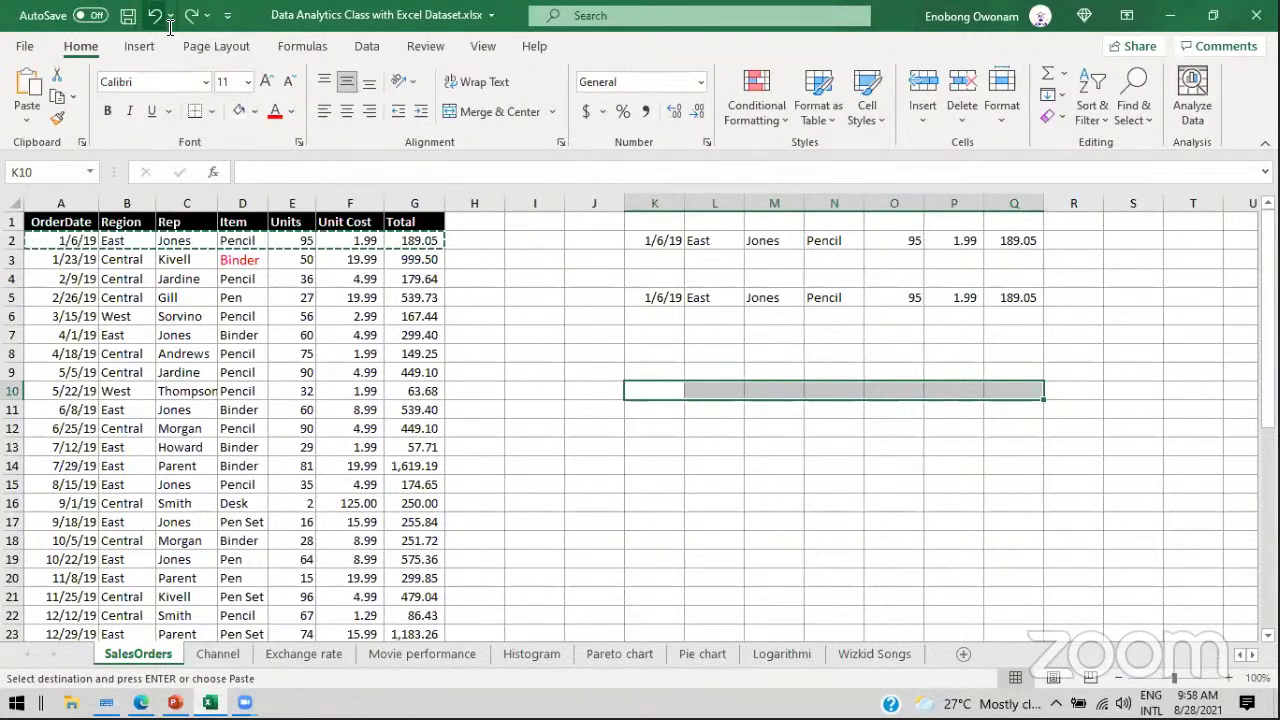
drag(640, 391, 1005, 392)
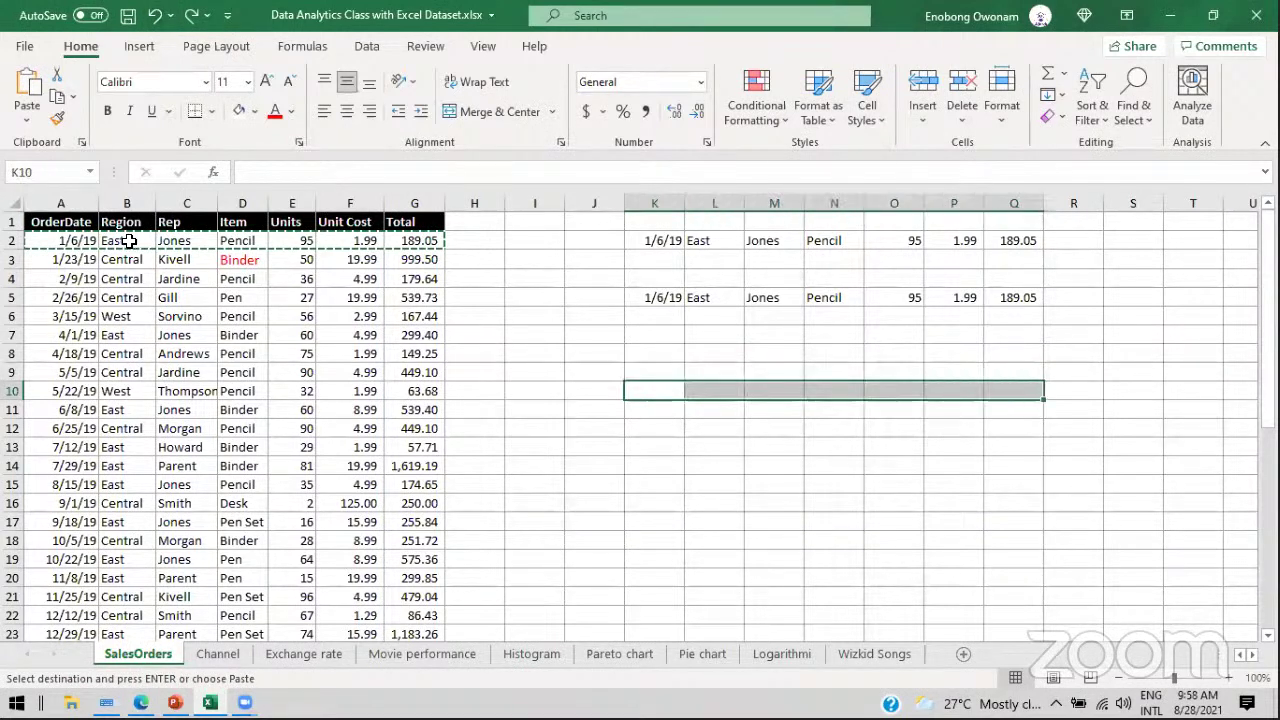
drag(70, 241, 399, 241)
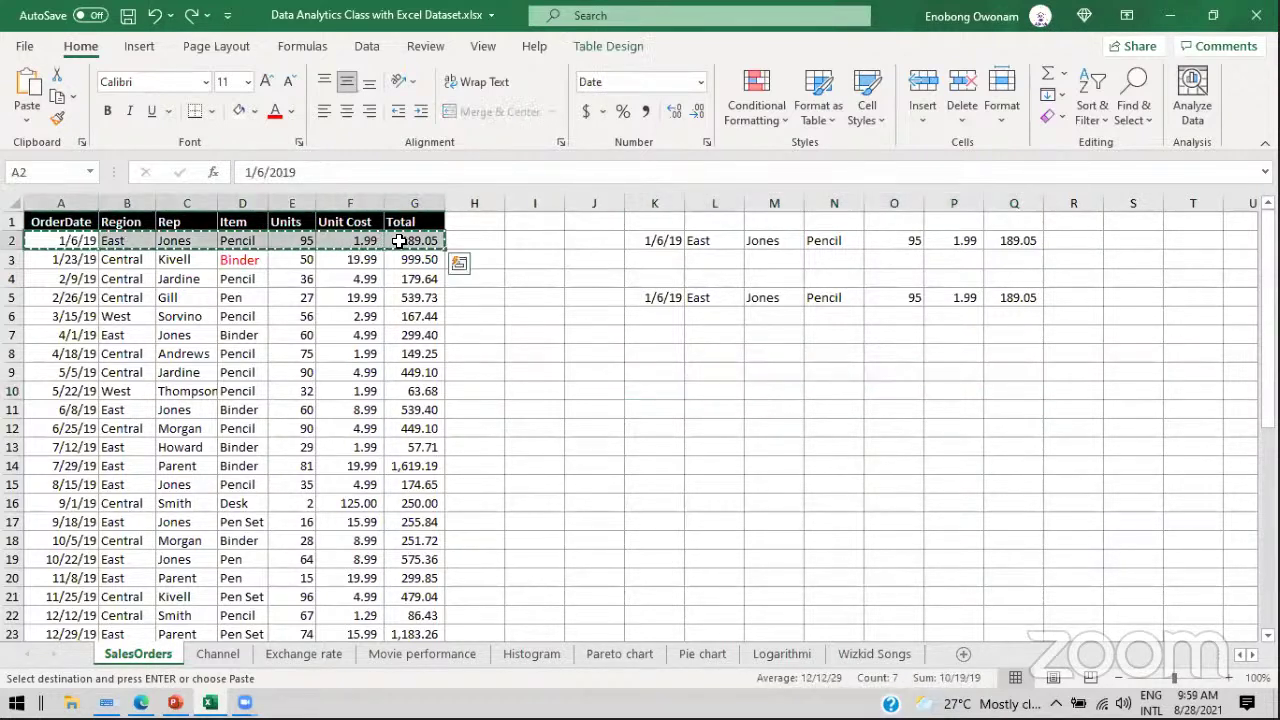
click(151, 16)
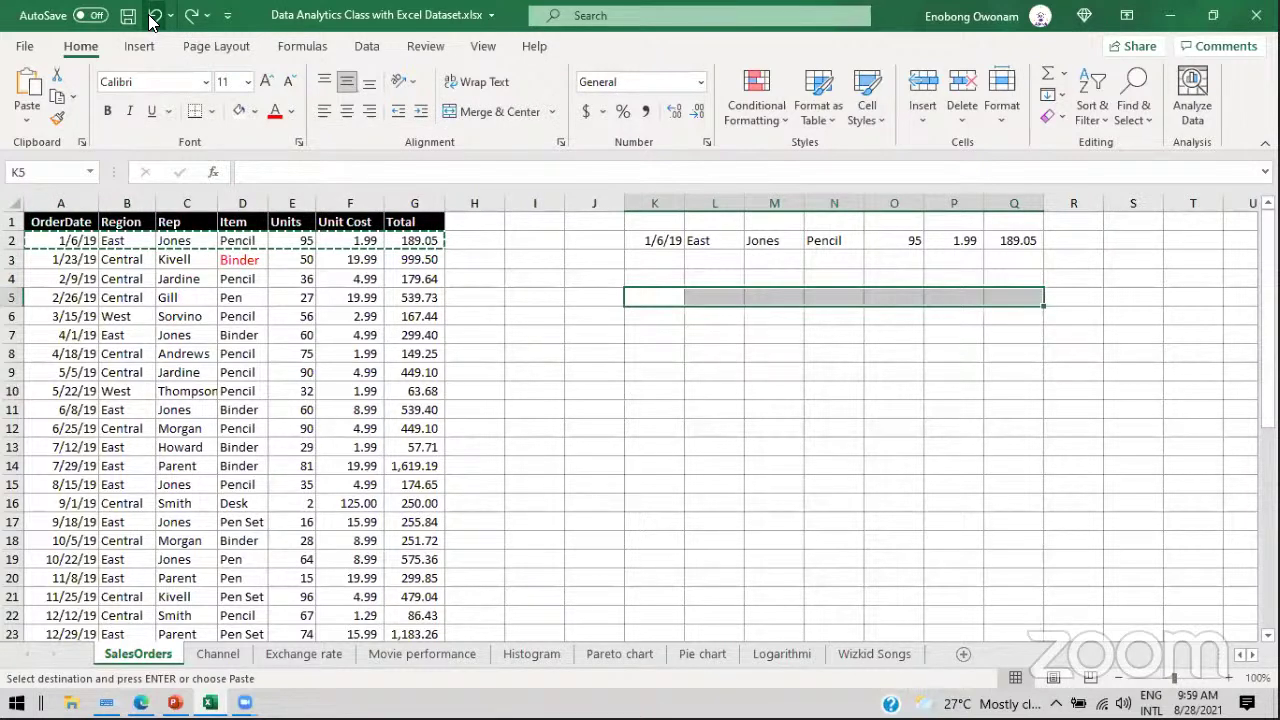
click(151, 16)
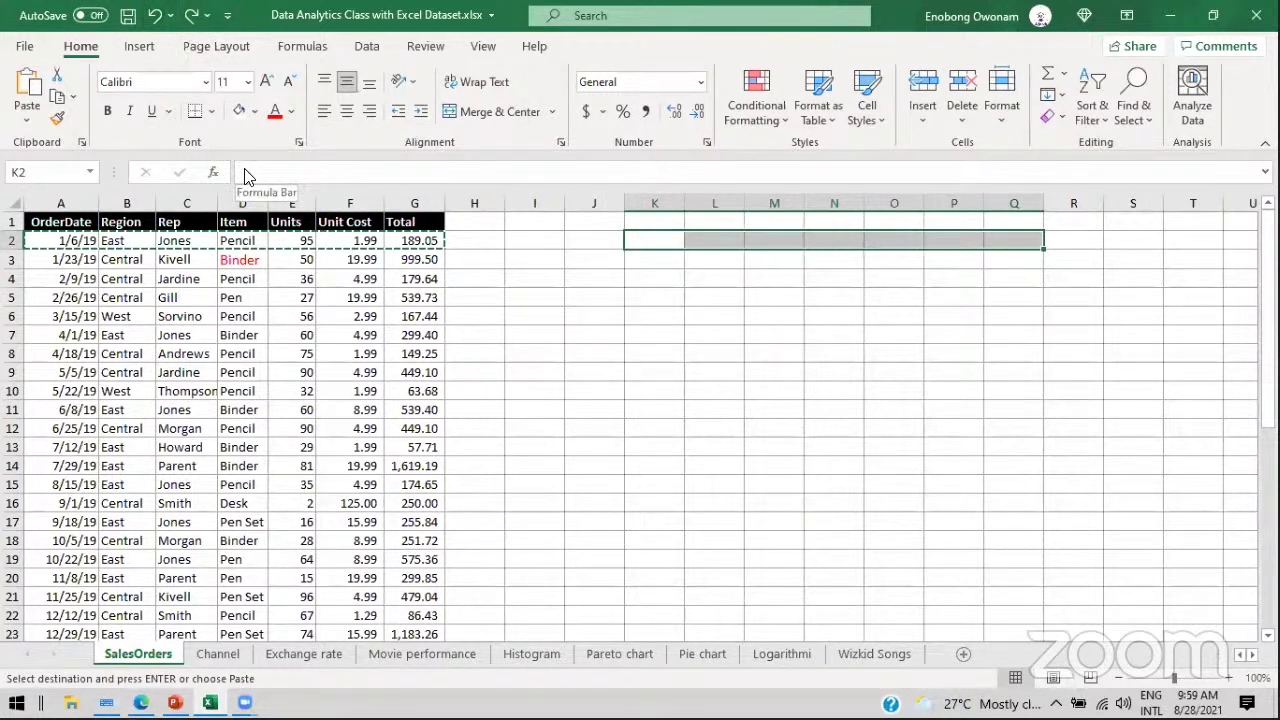
Step: Cancel the pending copy and select the whole SalesOrders table
click(242, 347)
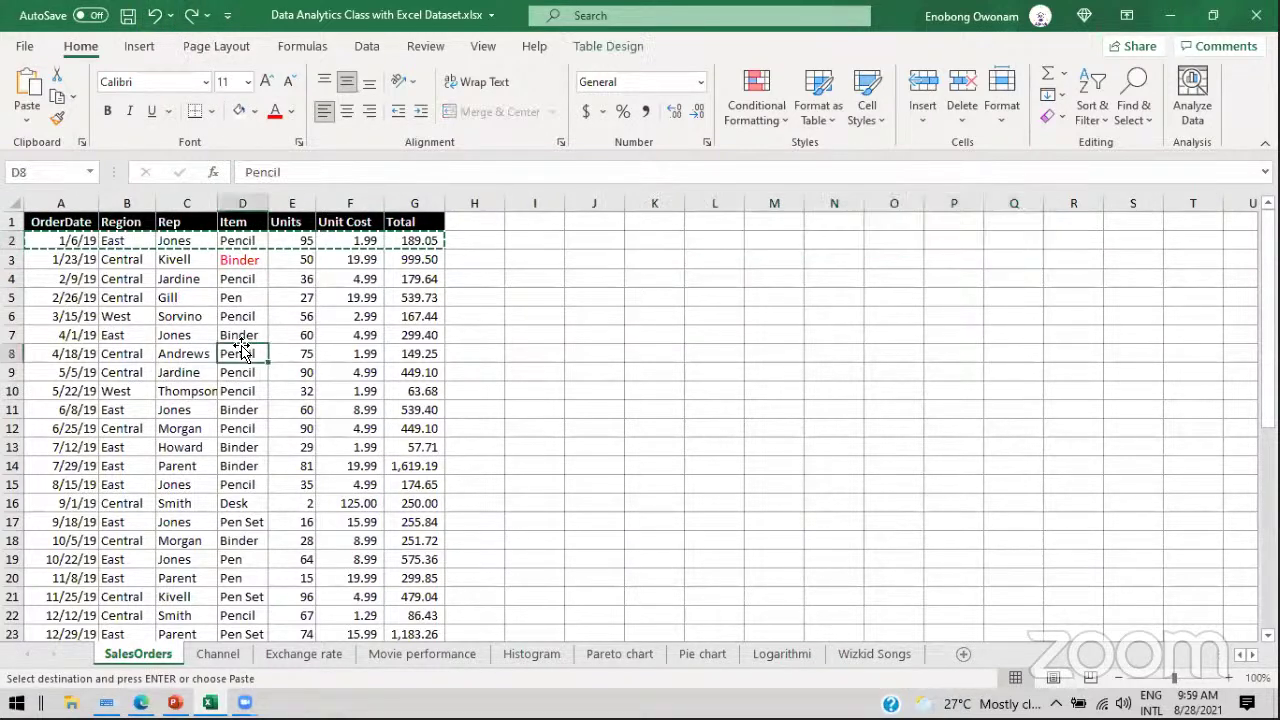
key(Escape)
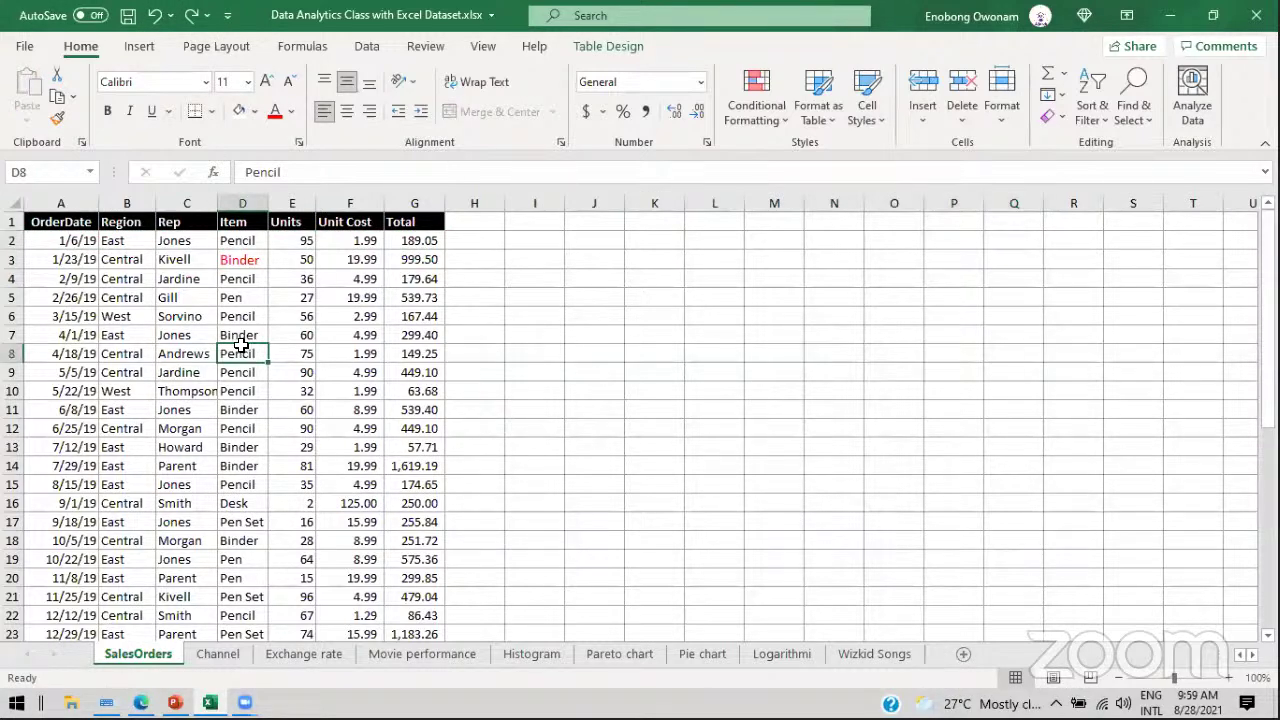
key(ctrl+a)
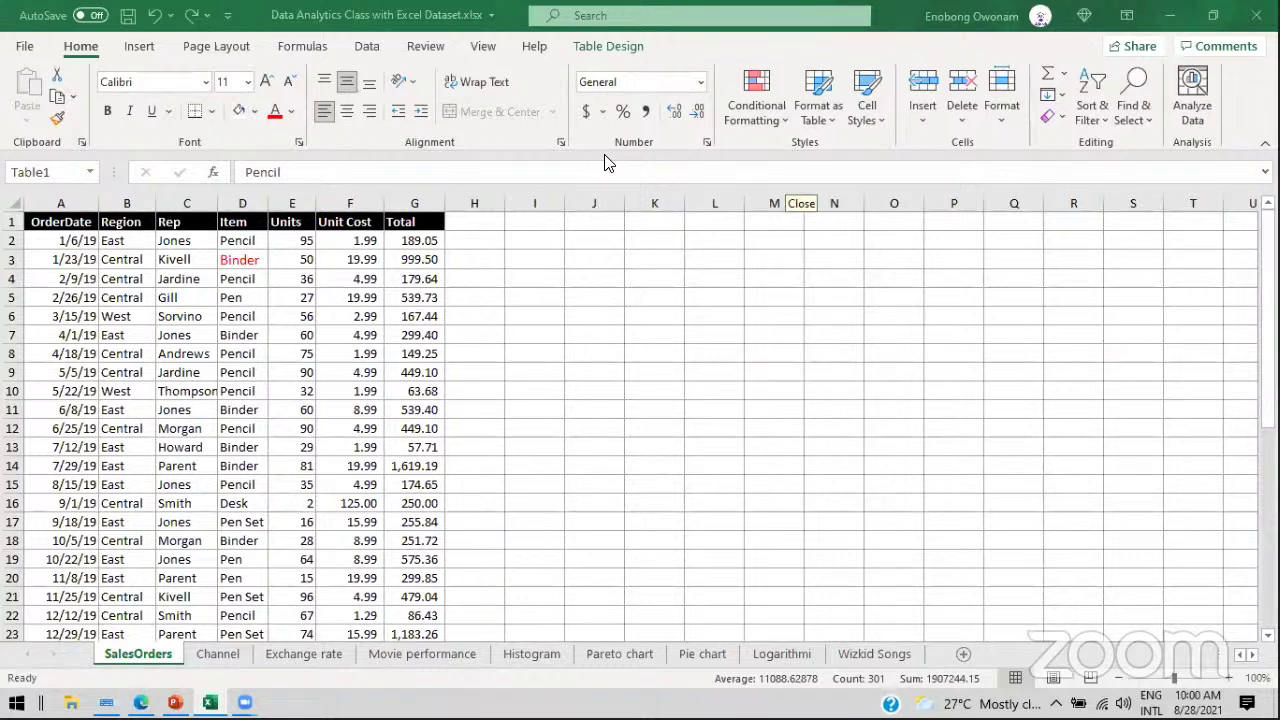
click(89, 242)
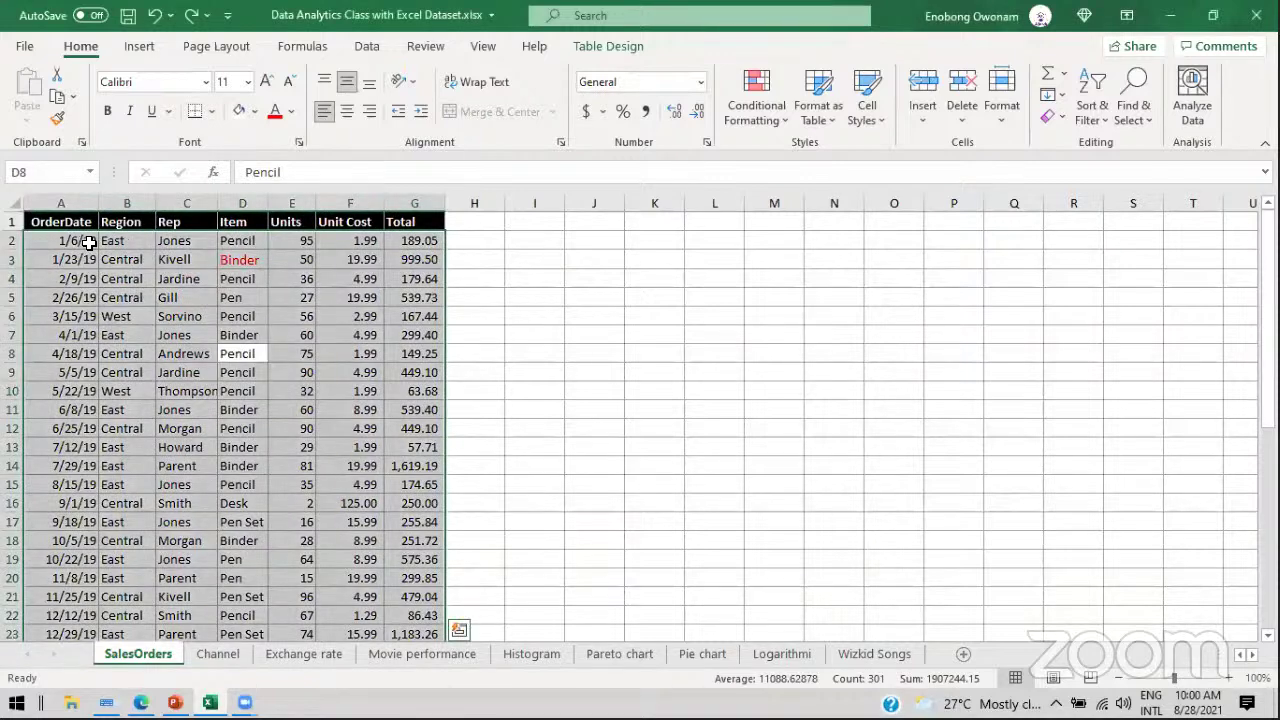
click(89, 242)
key(ctrl+c)
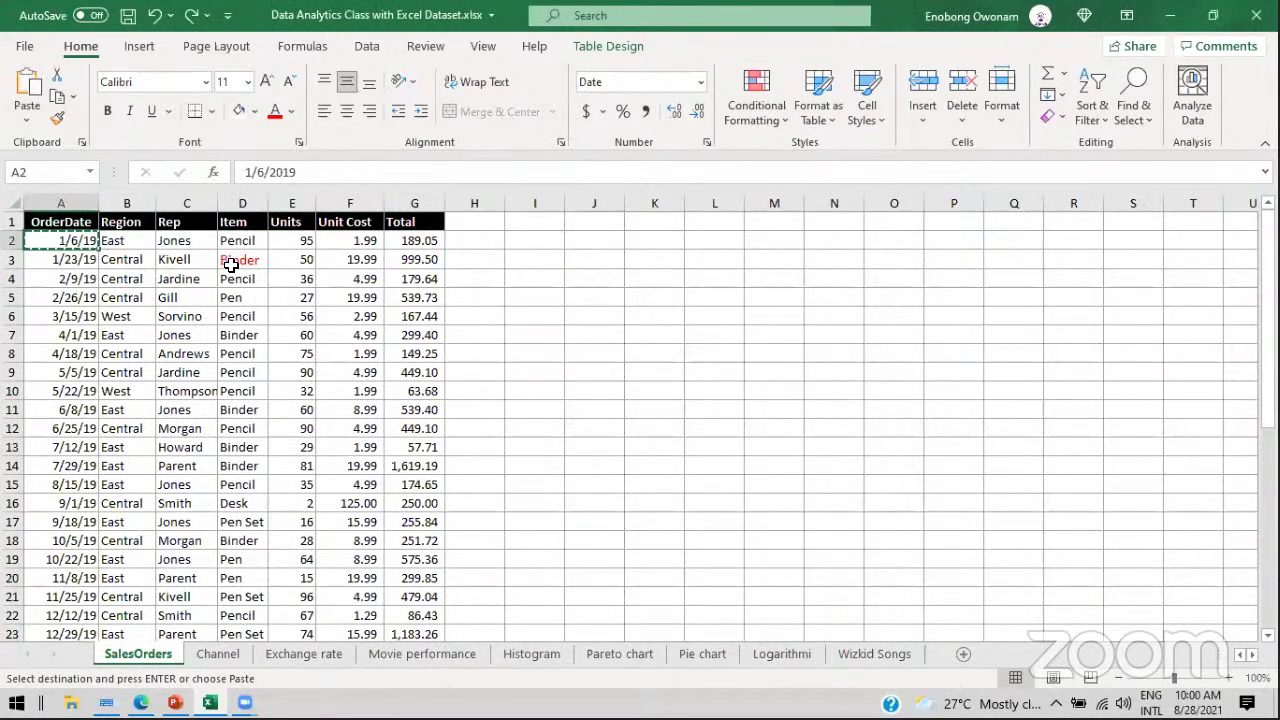
right_click(80, 248)
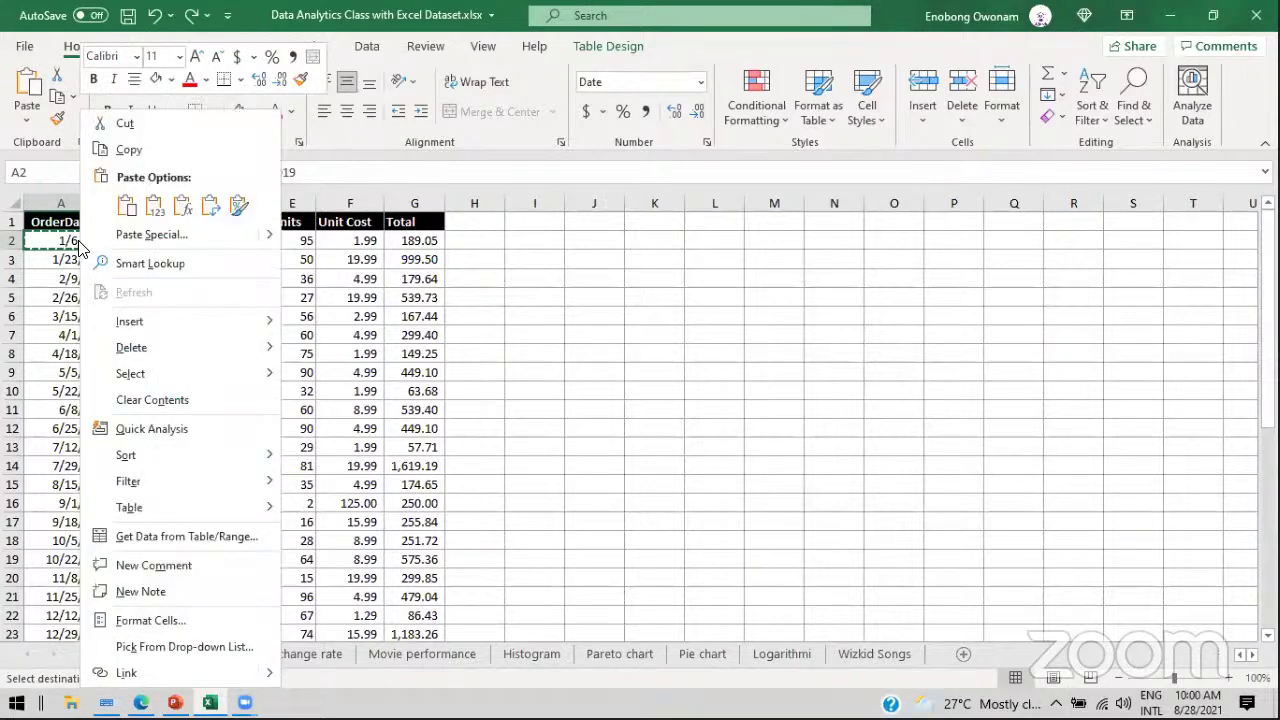
click(147, 152)
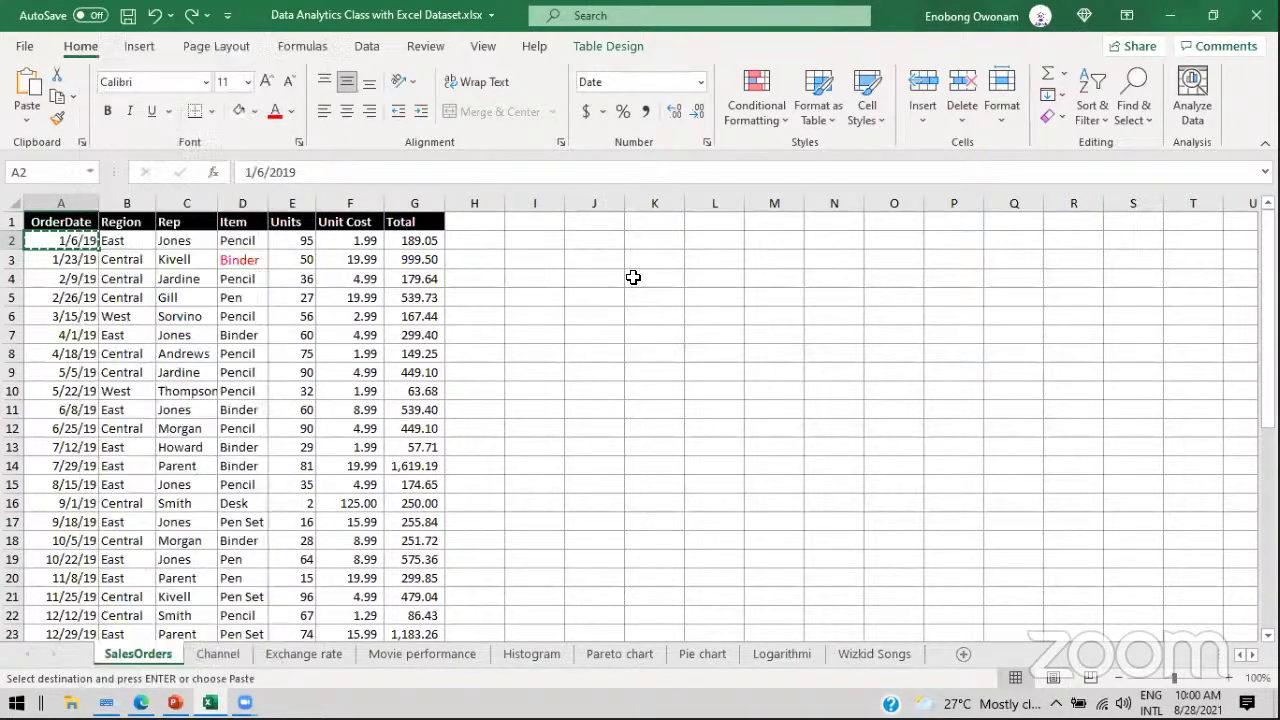
click(705, 243)
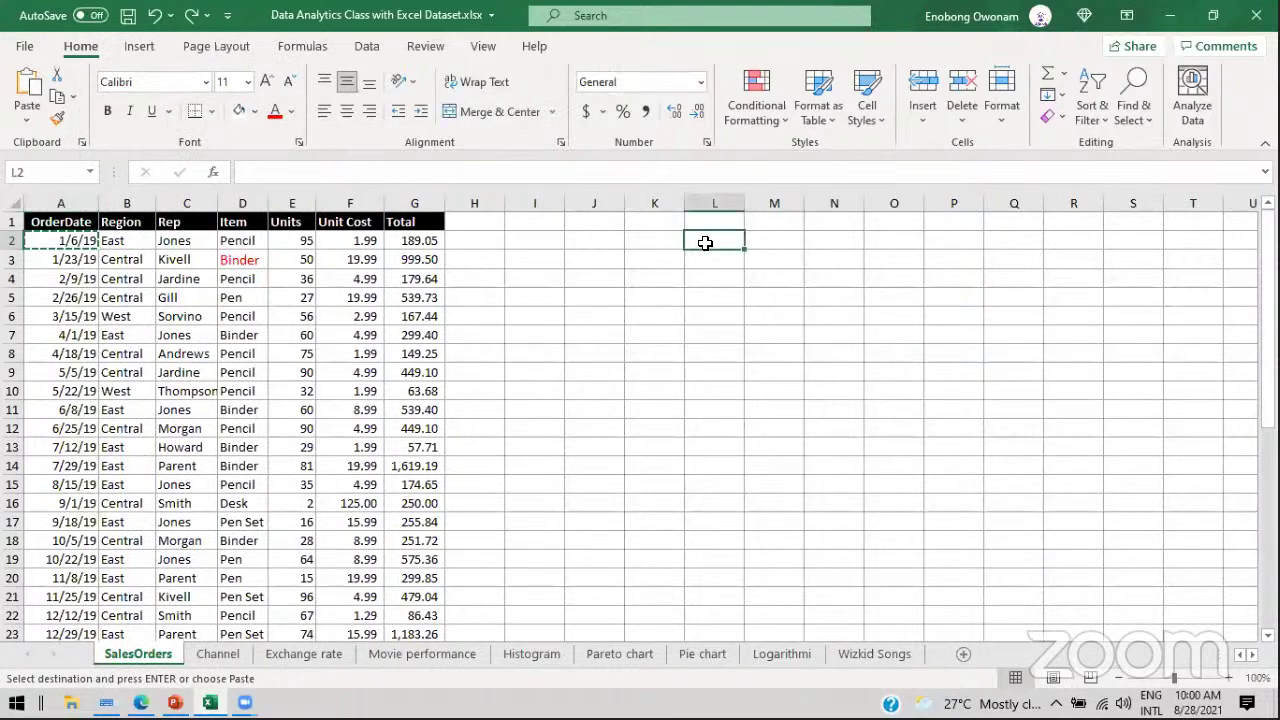
key(ctrl+v)
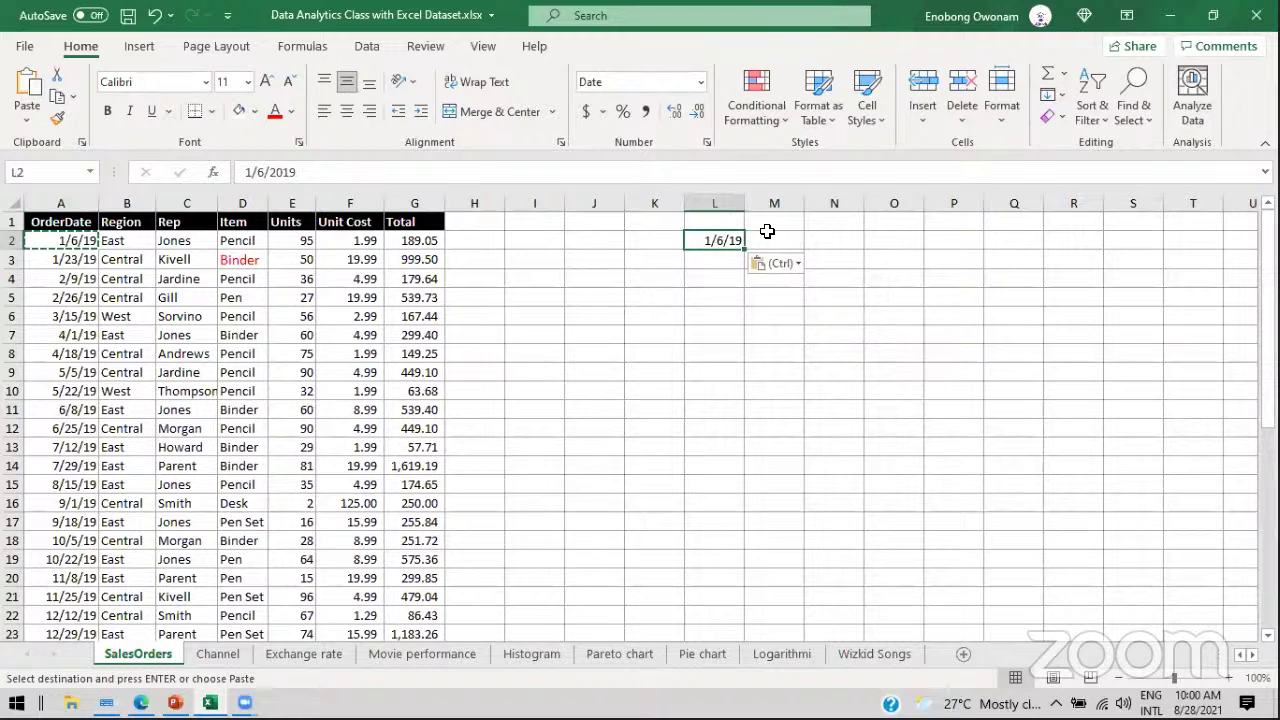
key(Delete)
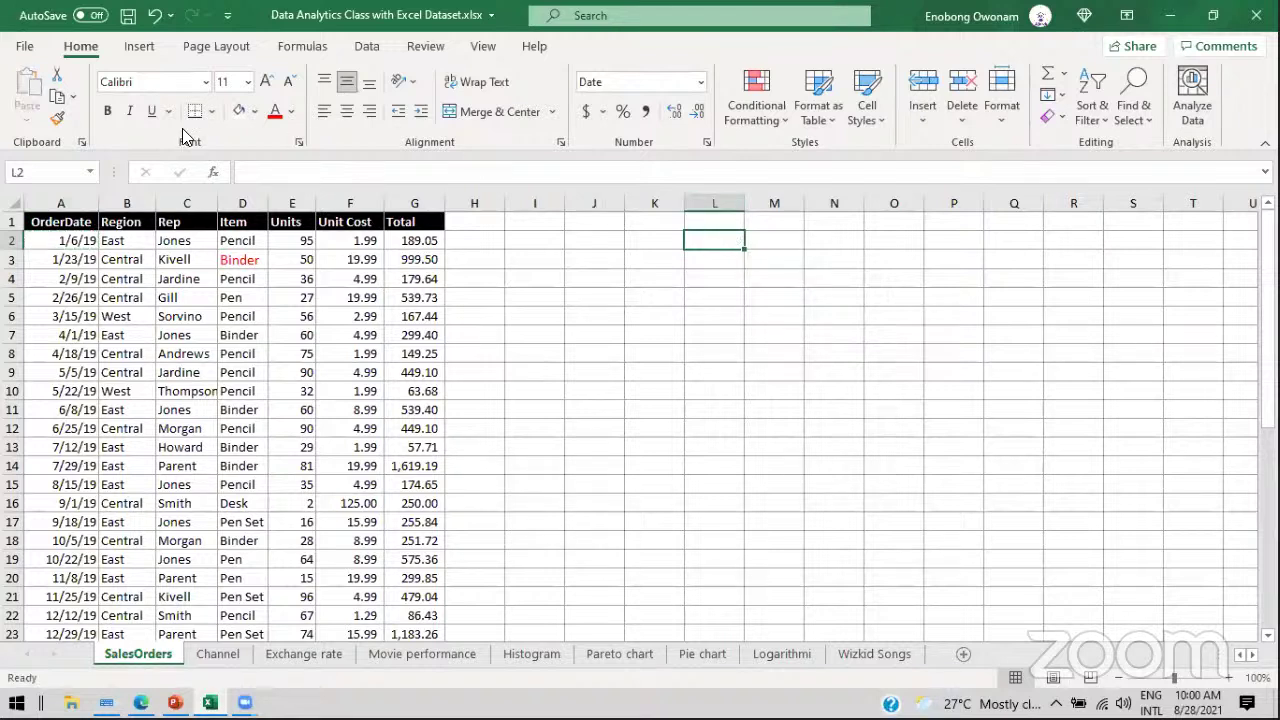
click(112, 241)
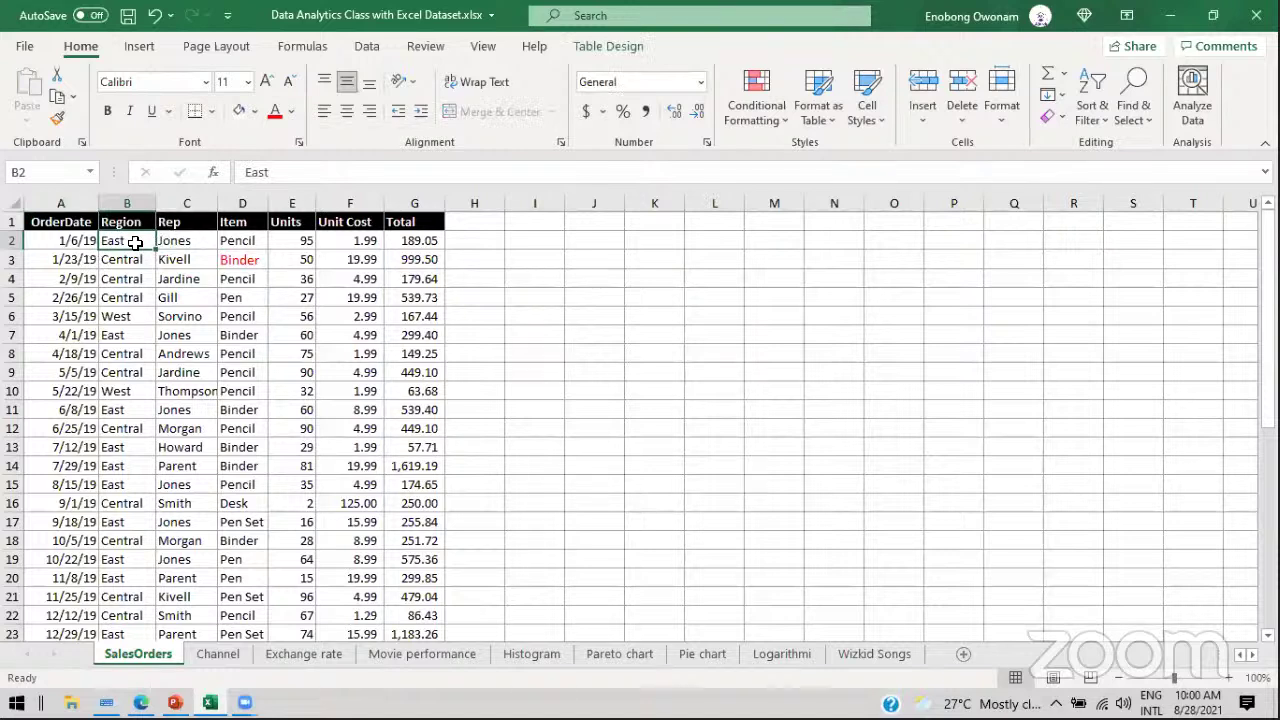
drag(60, 241, 405, 240)
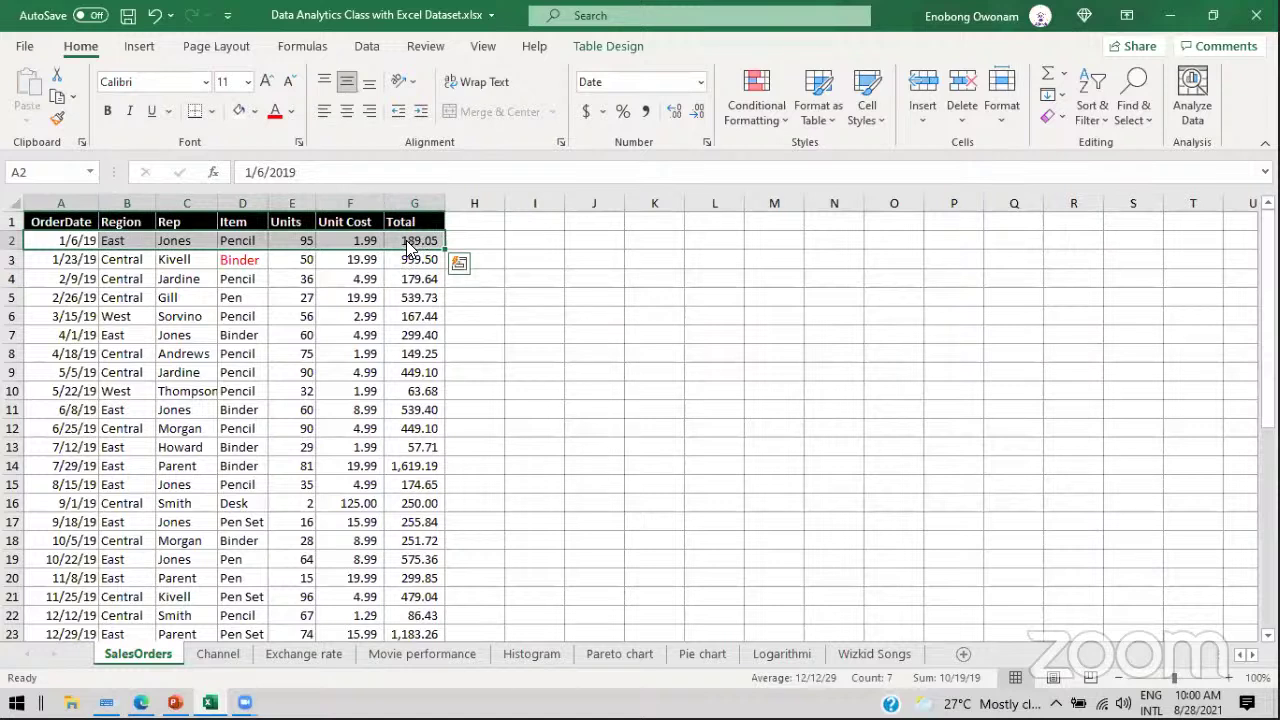
click(56, 100)
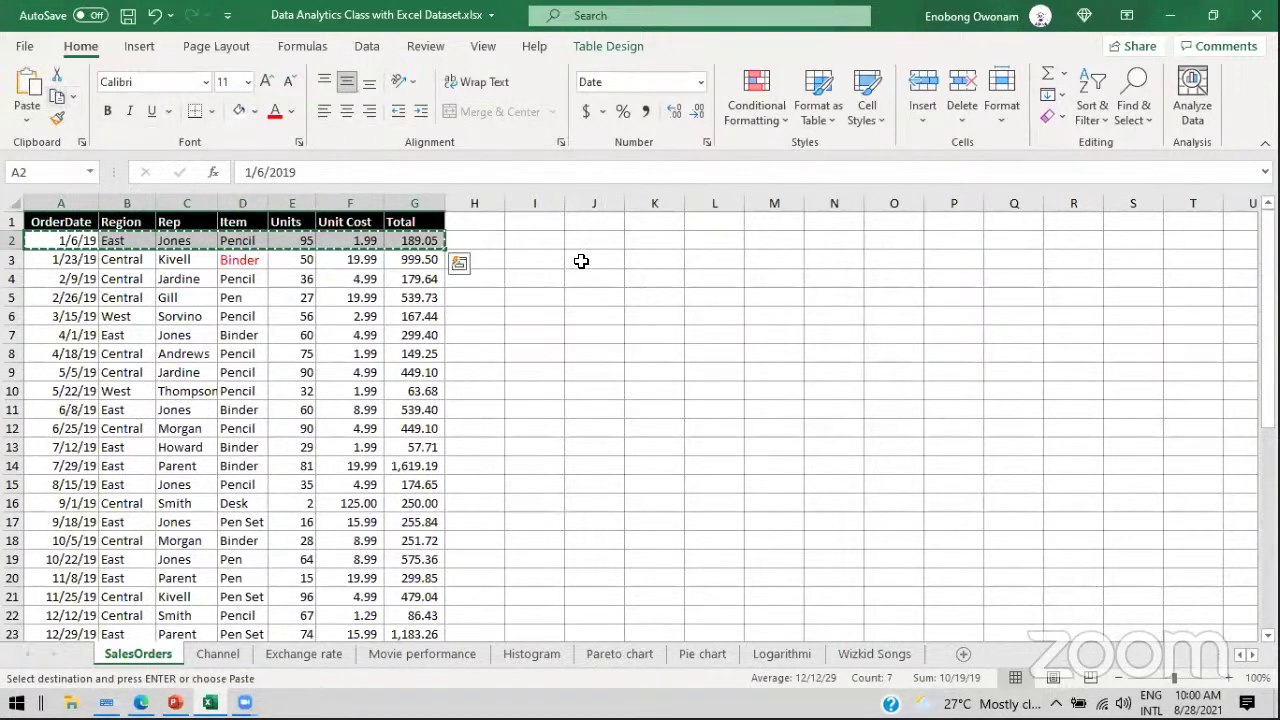
click(650, 255)
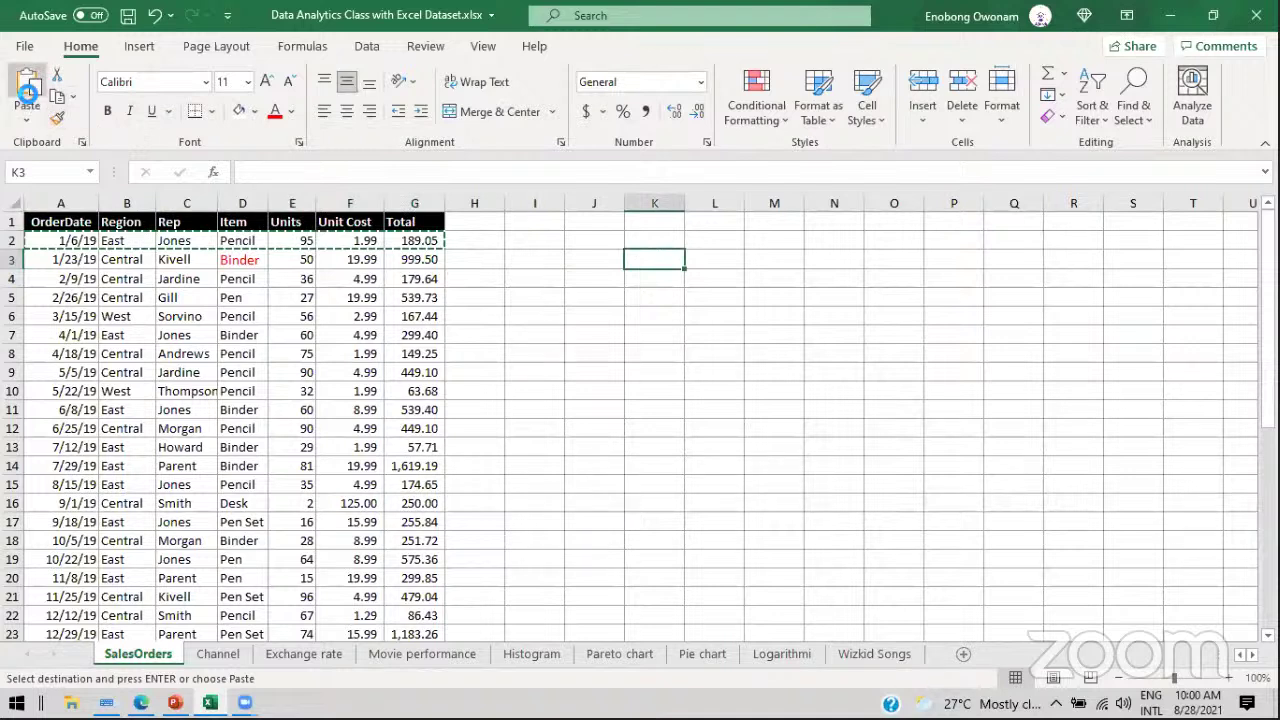
click(28, 95)
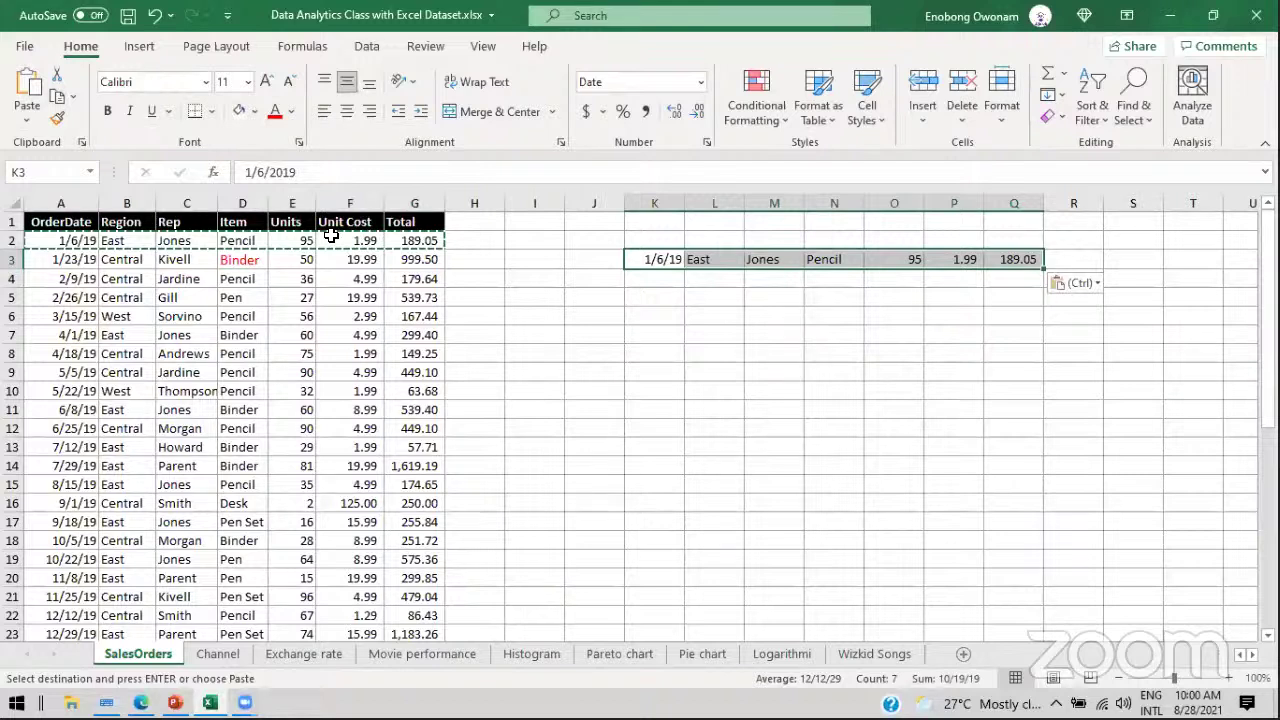
drag(615, 239, 1123, 271)
key(ctrl+z)
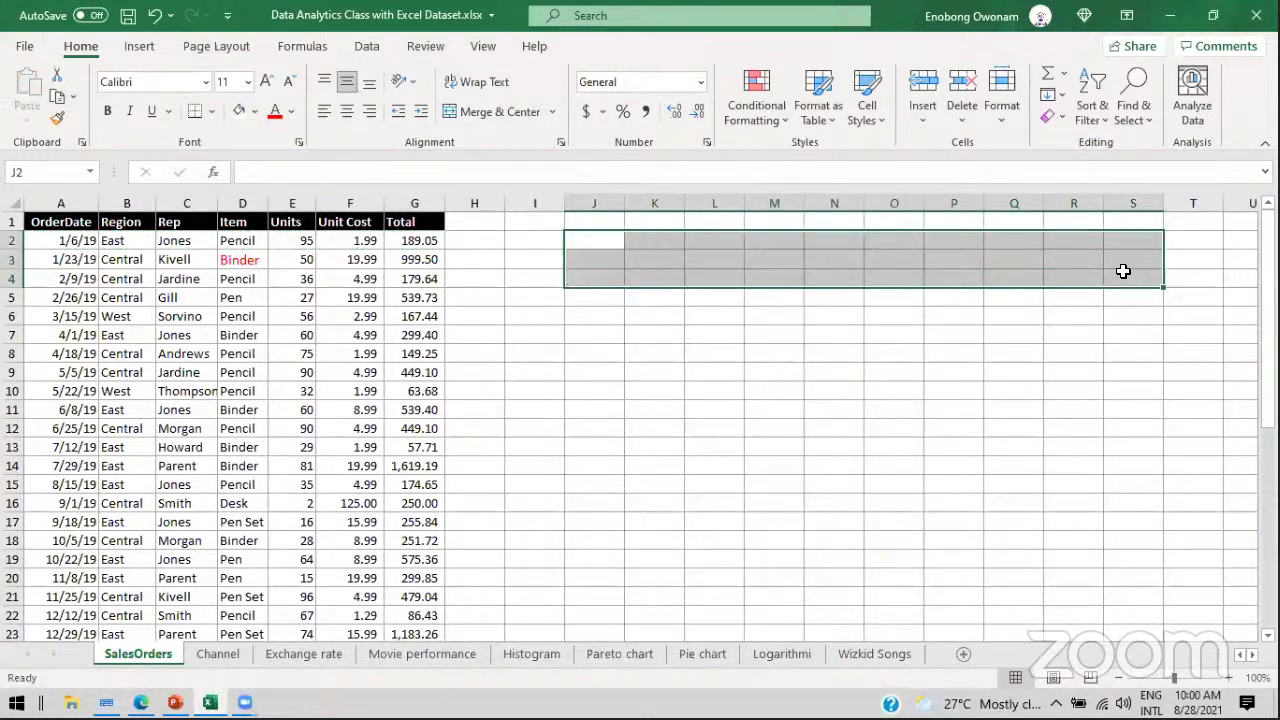
drag(65, 238, 430, 250)
key(ctrl+c)
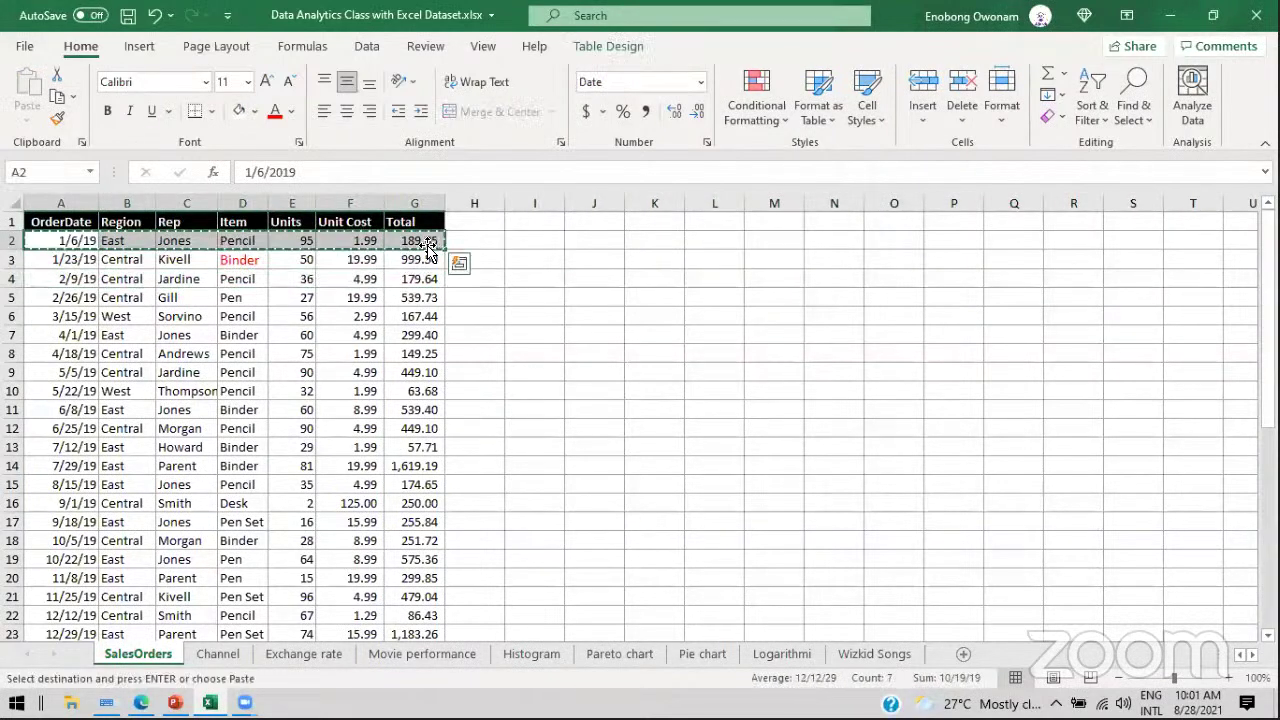
click(699, 245)
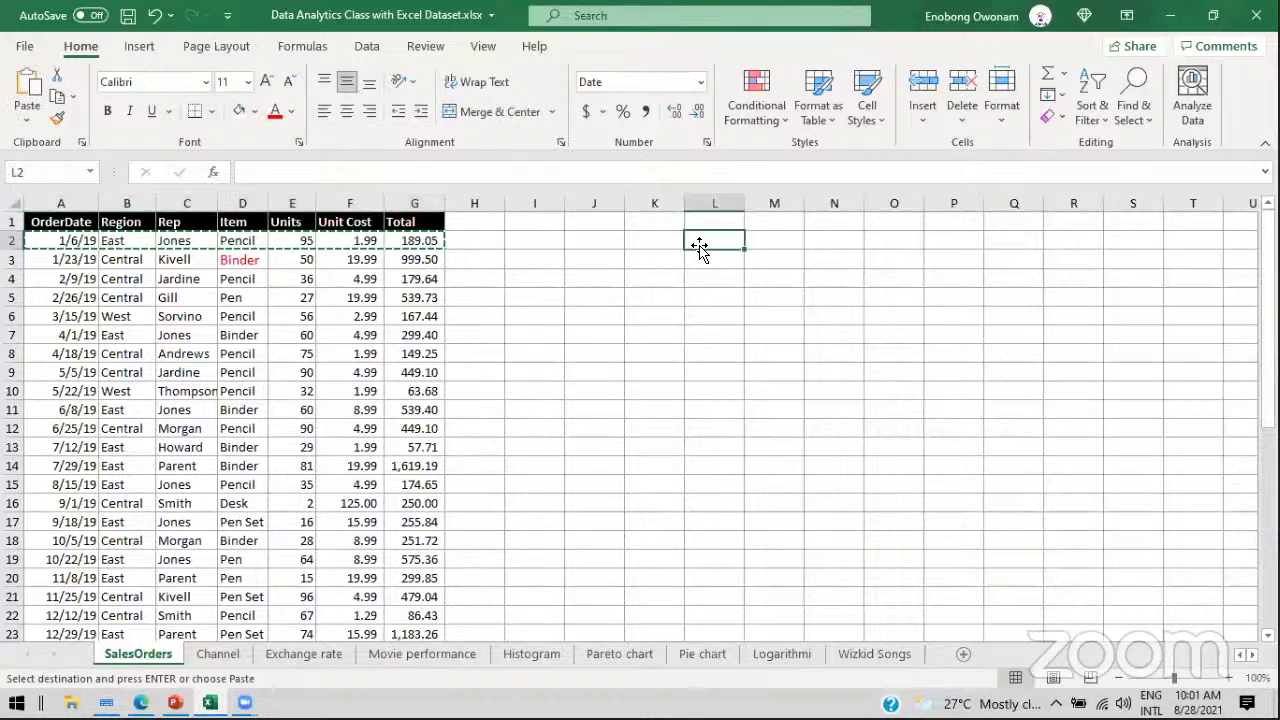
key(ctrl+v)
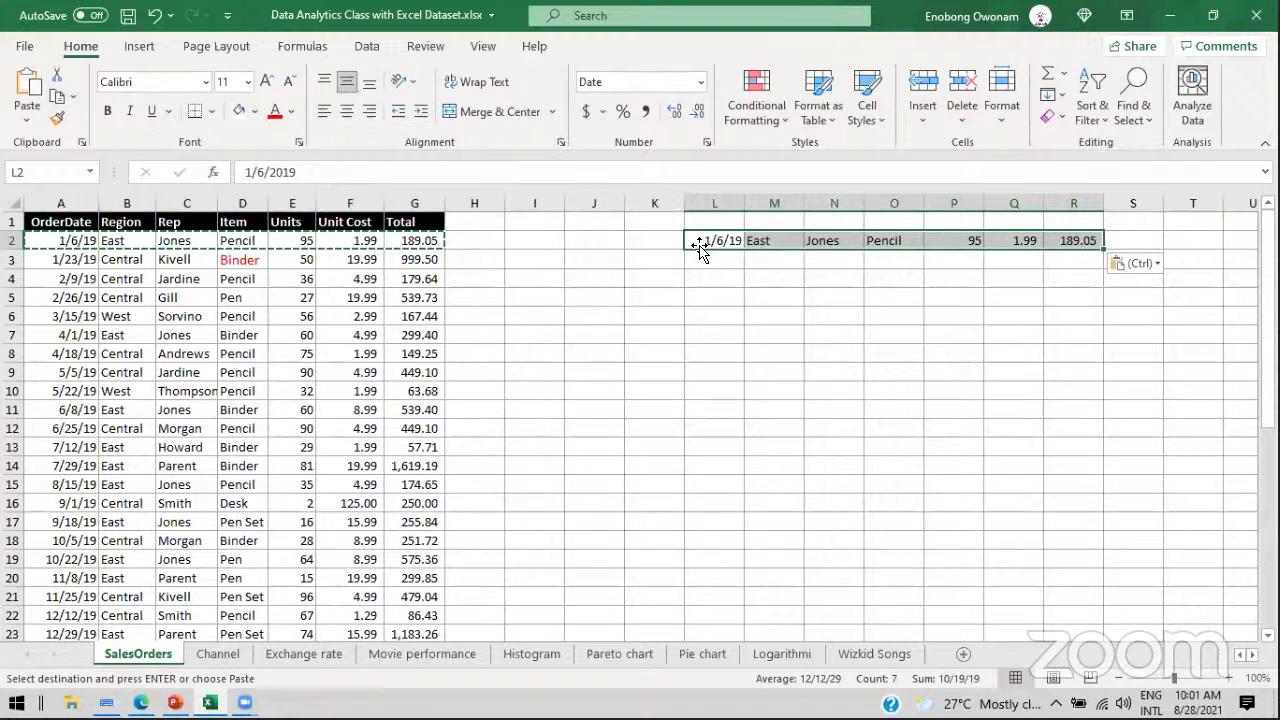
key(Delete)
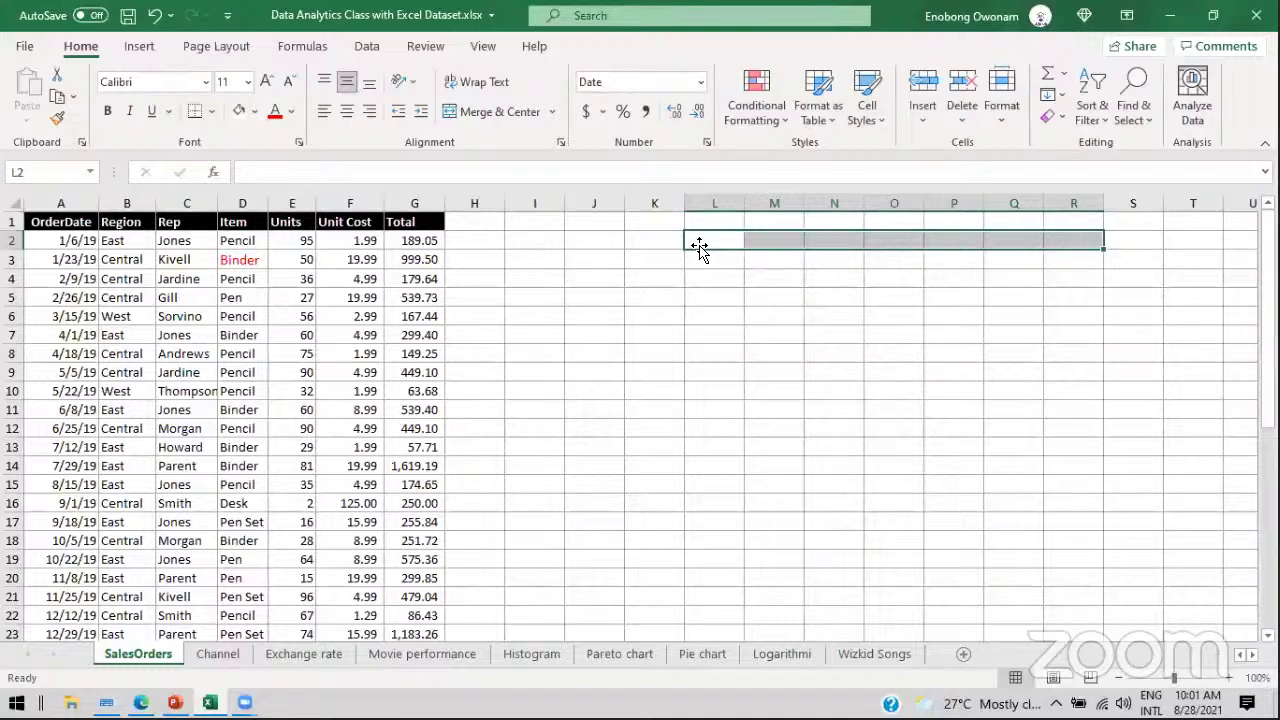
click(175, 702)
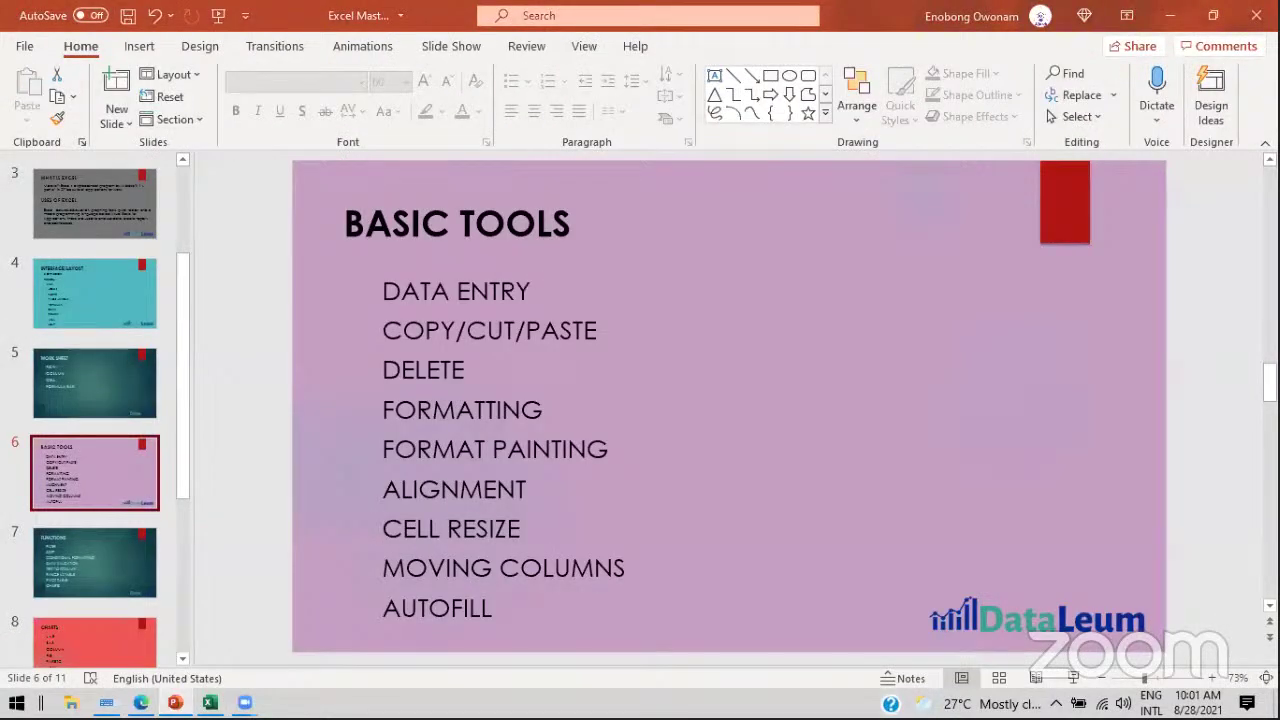
click(175, 702)
click(122, 284)
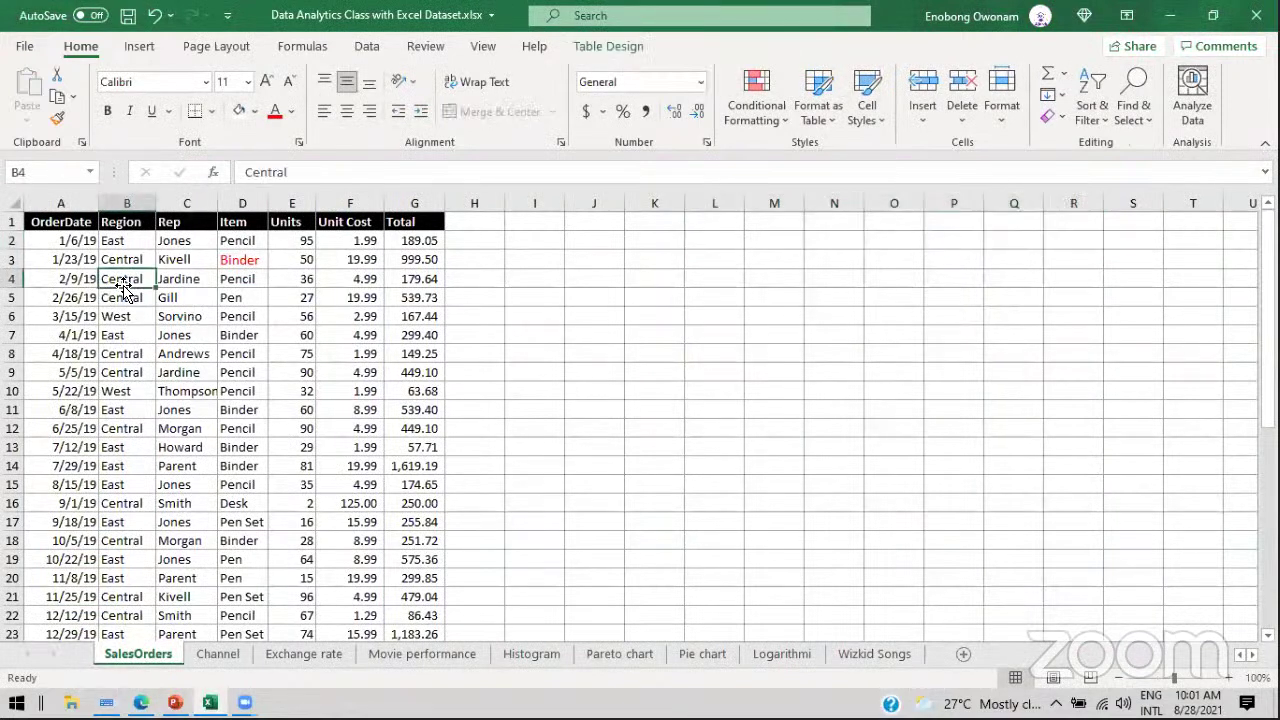
click(128, 241)
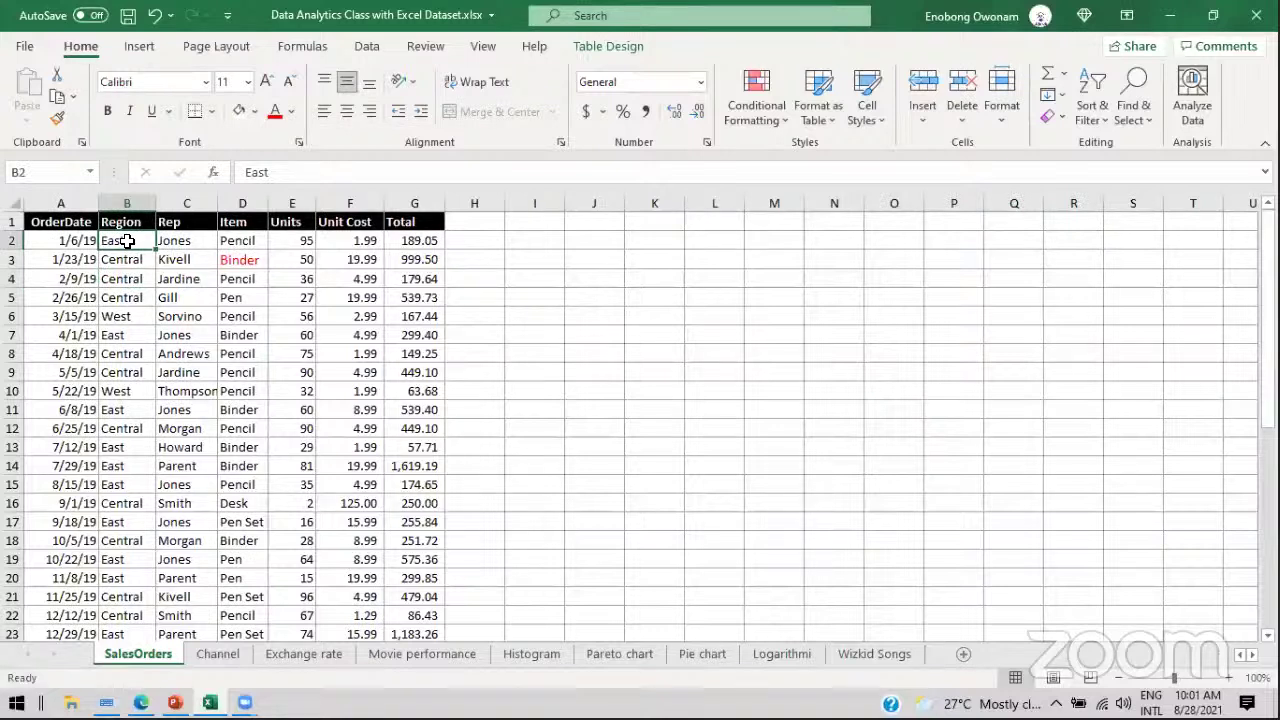
key(Delete)
click(128, 297)
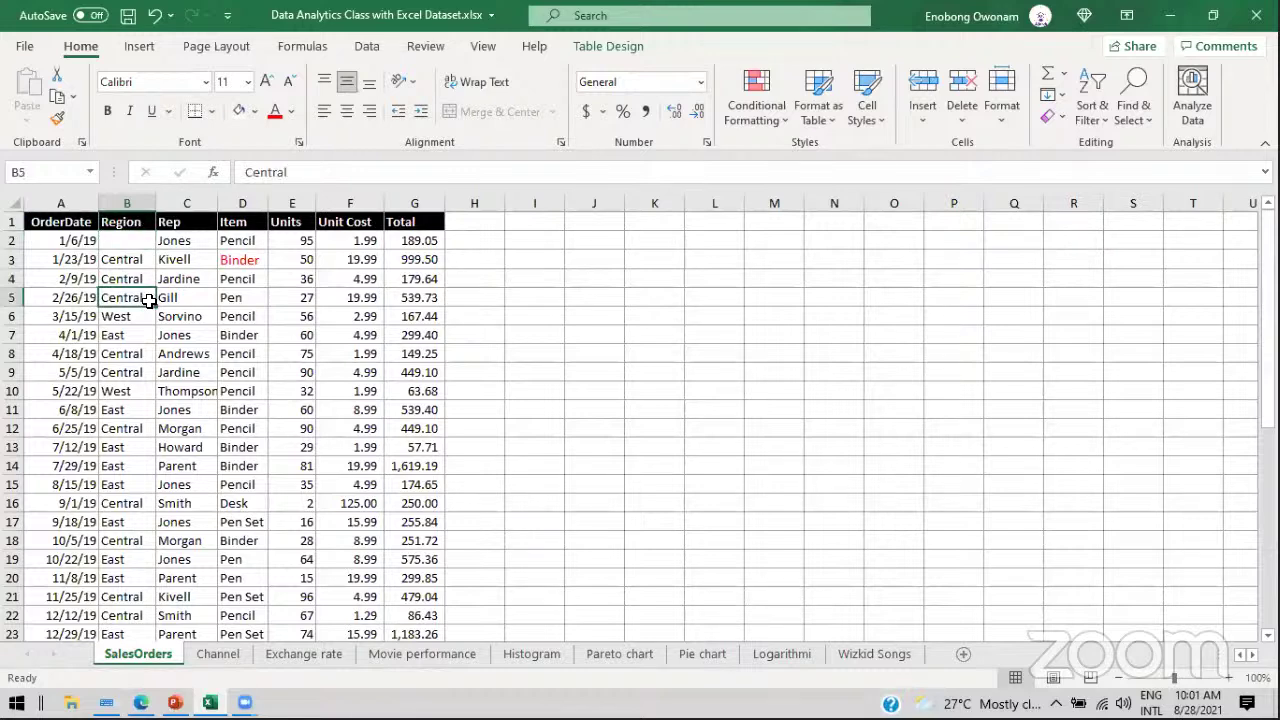
click(127, 240)
key(ctrl+z)
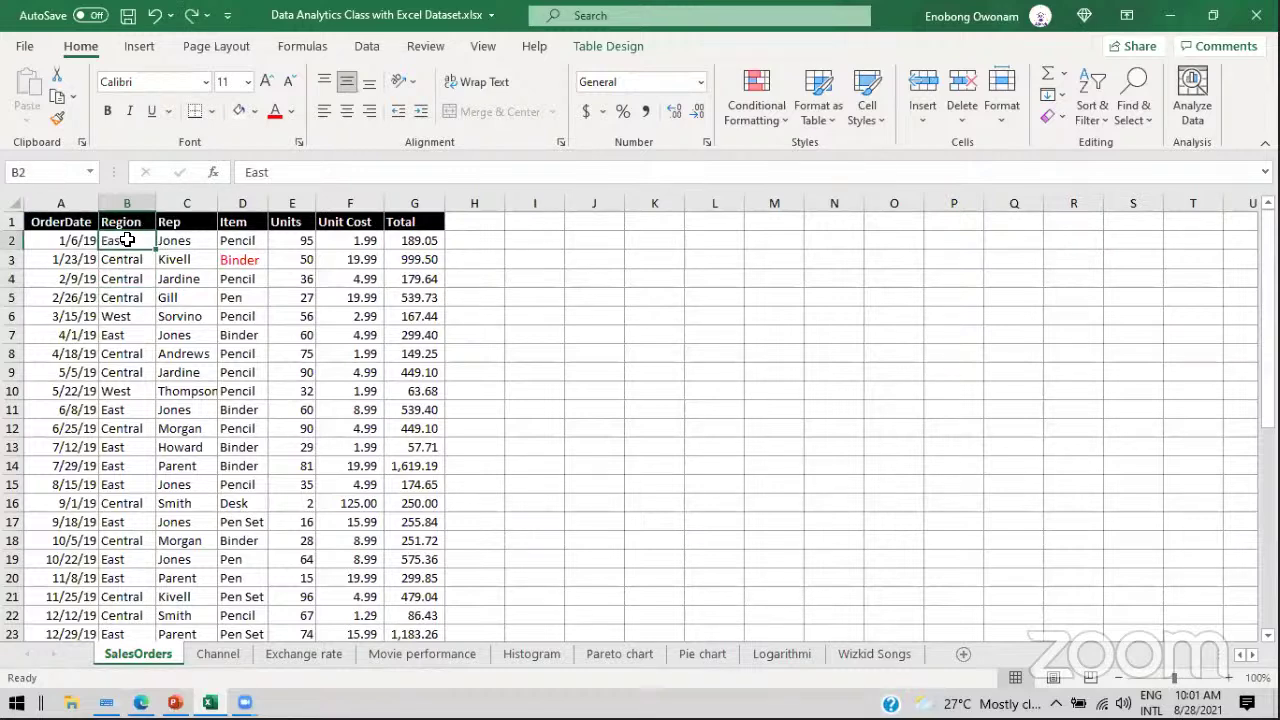
right_click(127, 240)
mouse_move(195, 355)
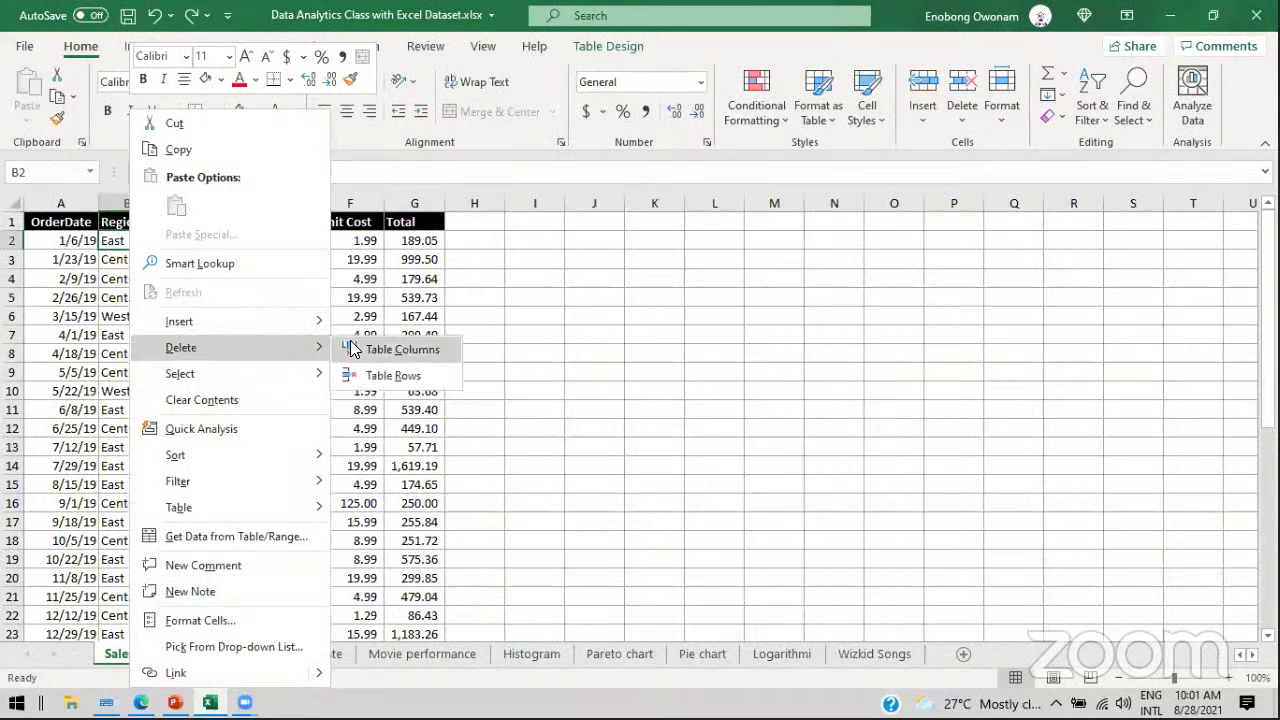
key(Escape)
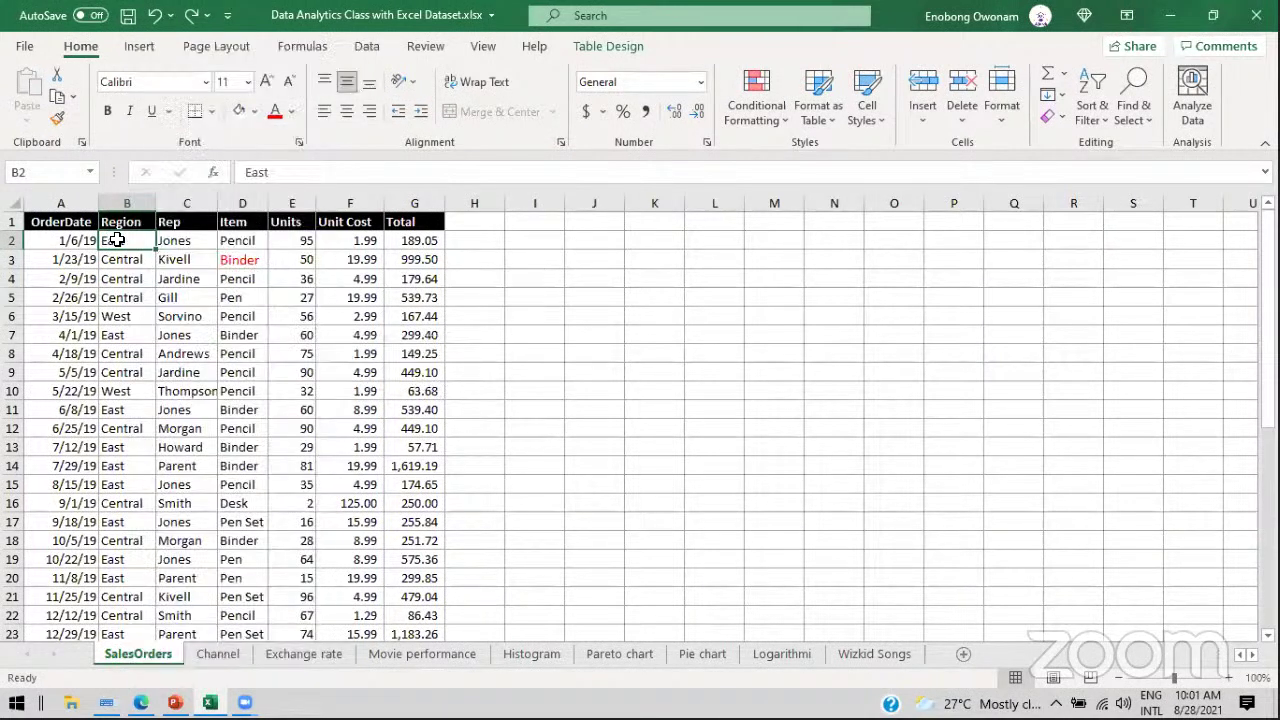
key(Delete)
key(ctrl+z)
click(129, 200)
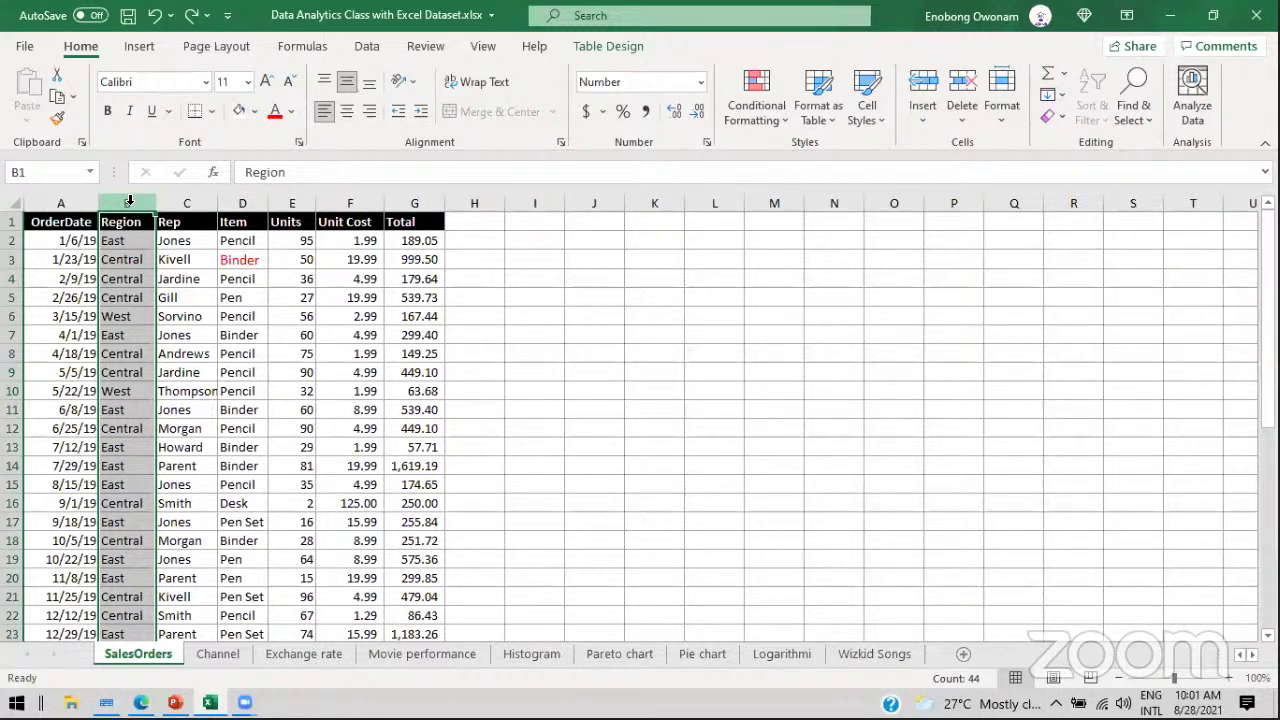
right_click(129, 201)
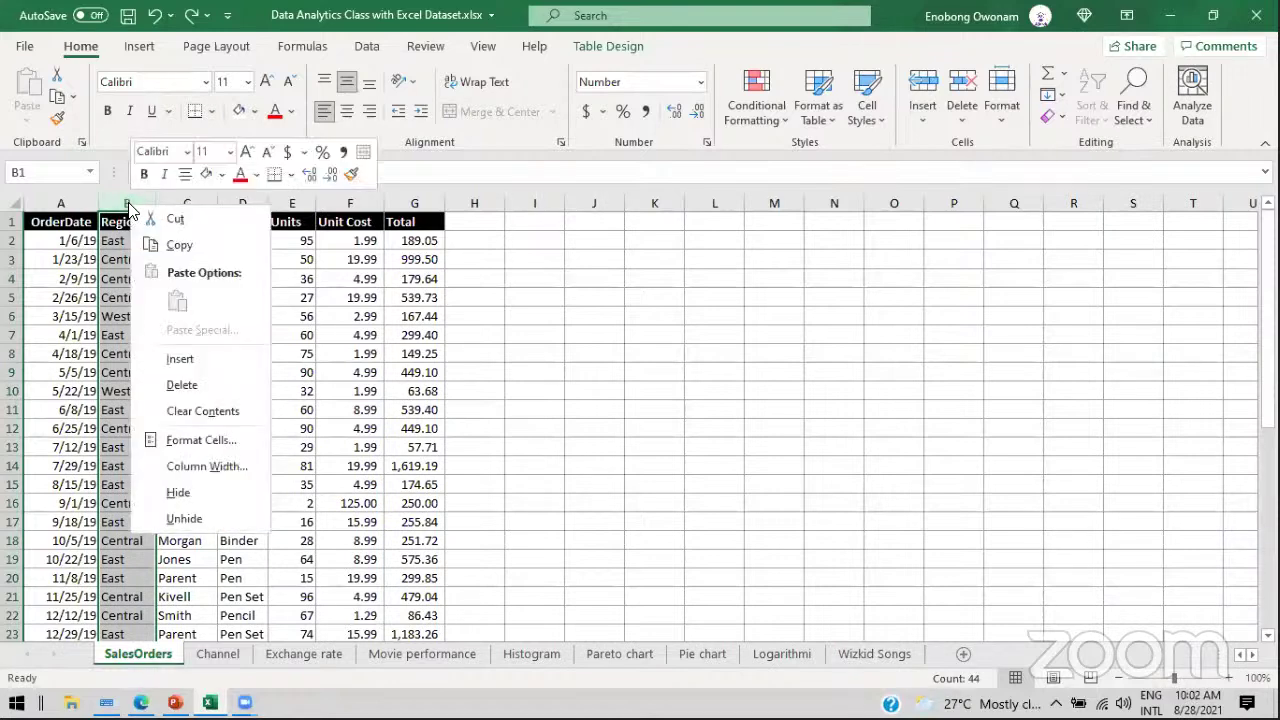
click(180, 385)
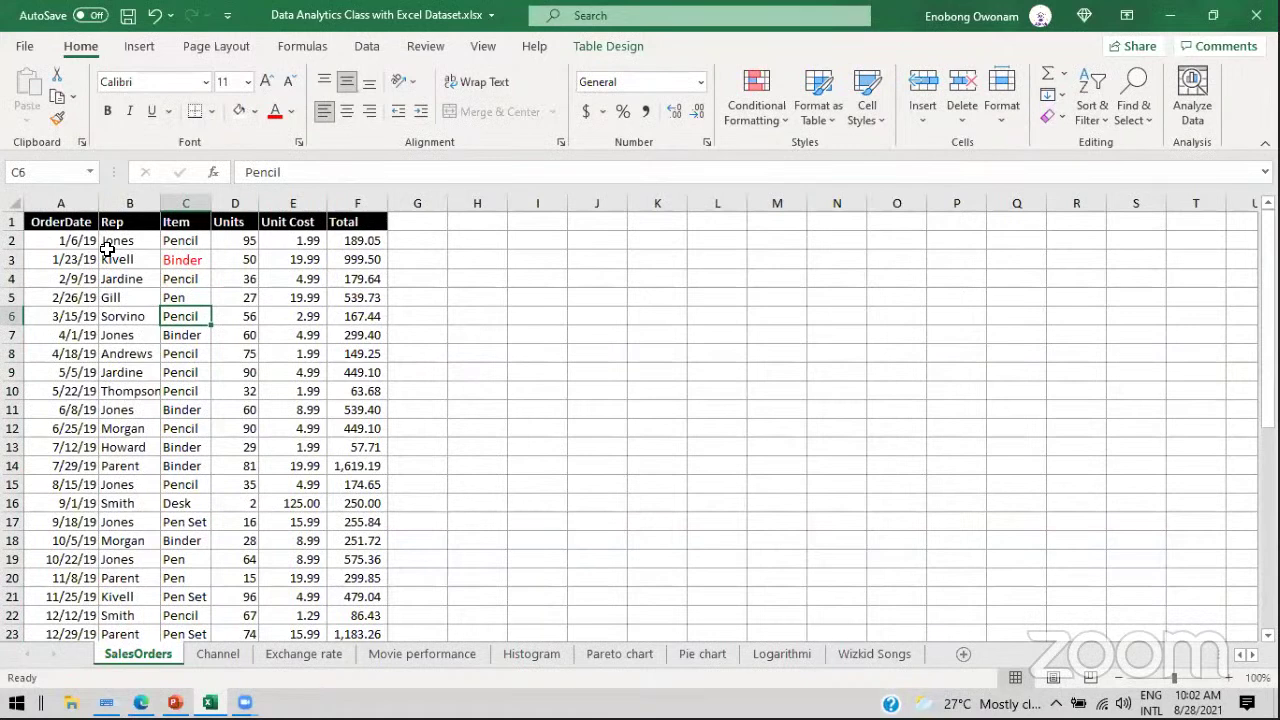
key(ctrl+z)
key(ctrl+z)
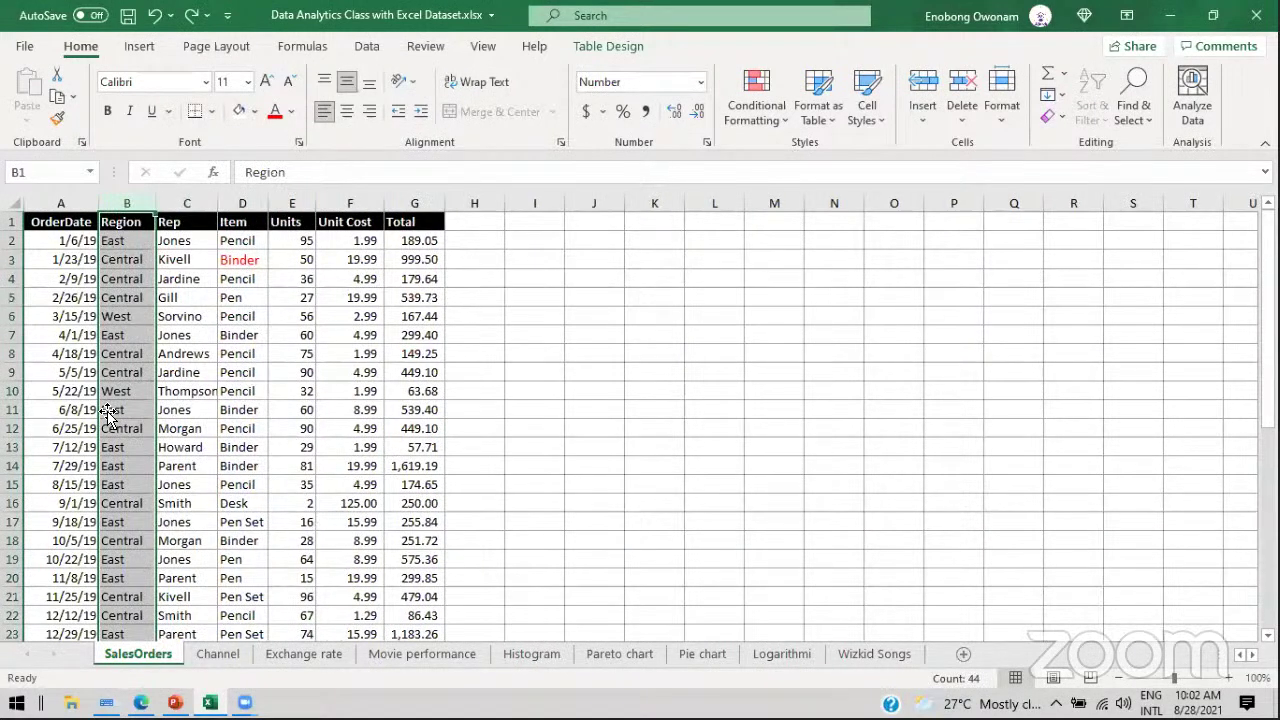
click(14, 355)
right_click(14, 358)
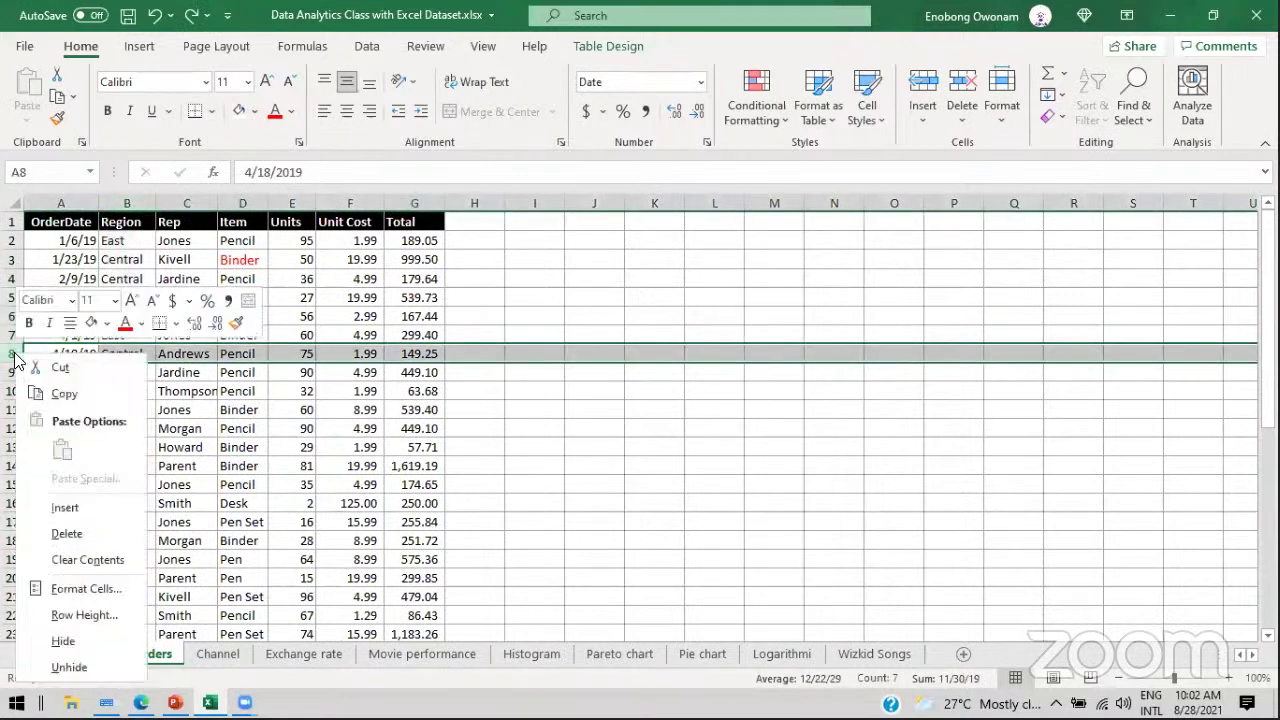
click(80, 535)
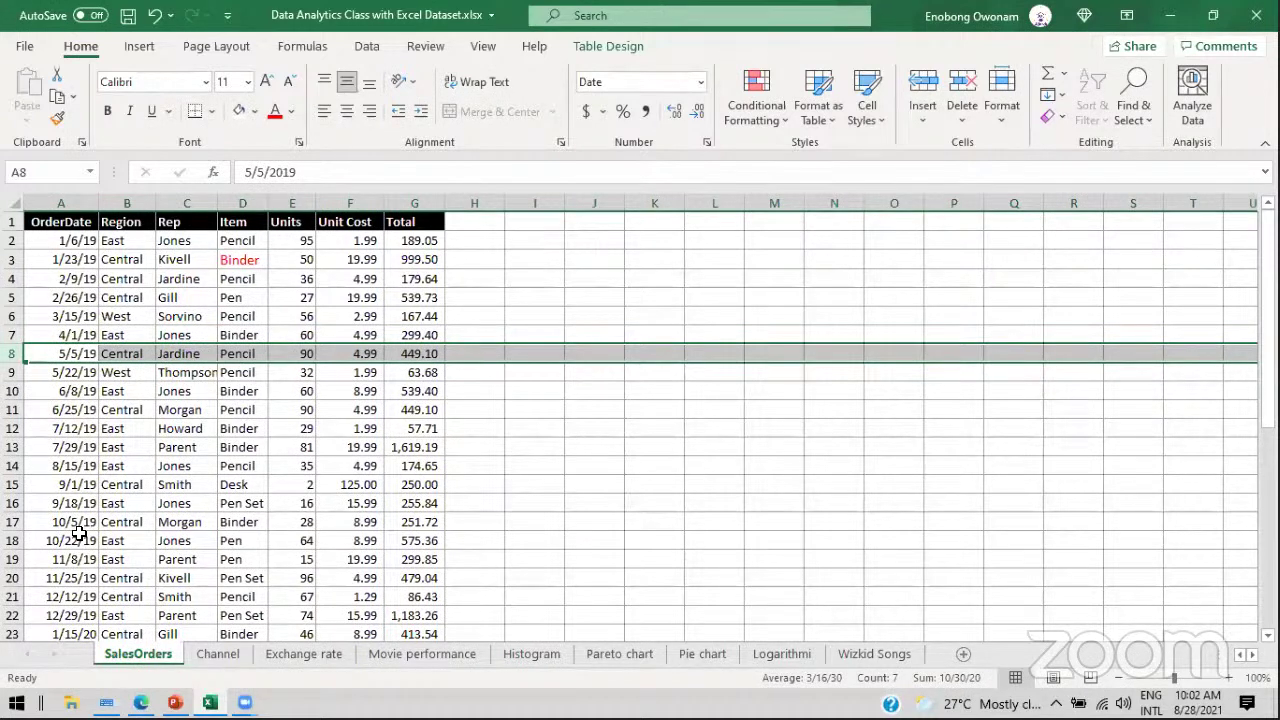
key(ctrl+z)
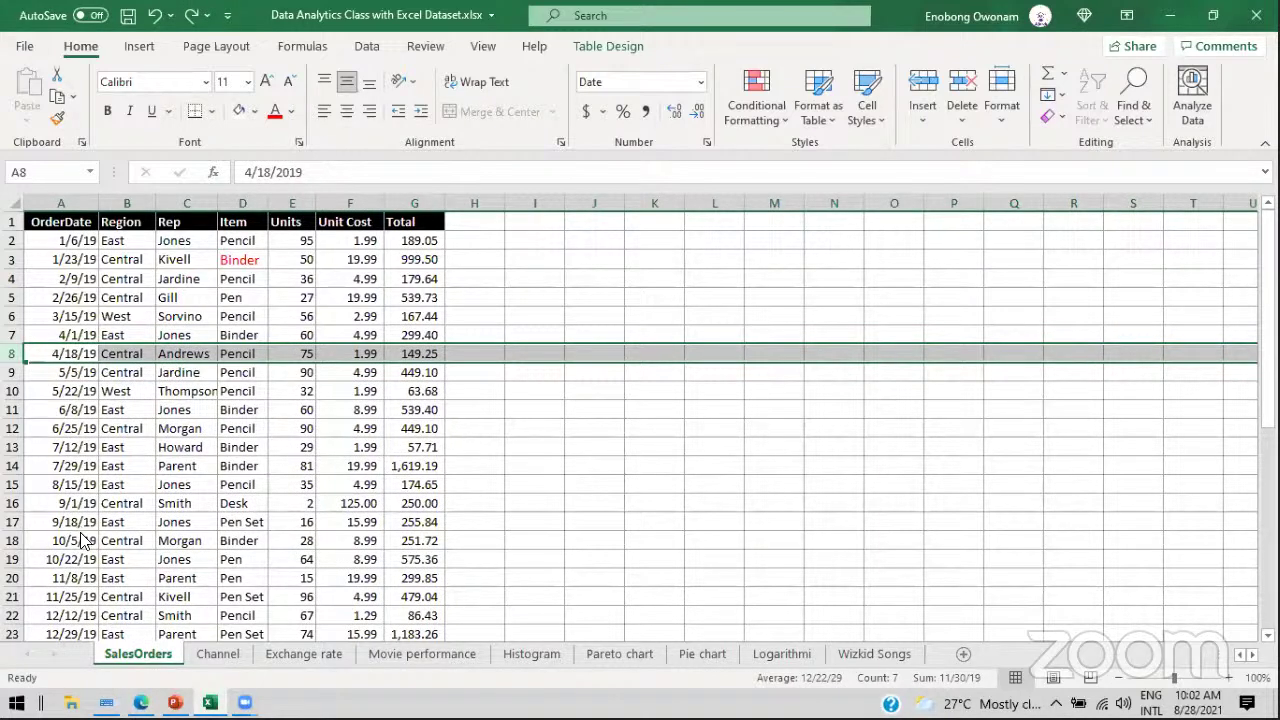
Step: After checking the slides, zoom the SalesOrders sheet through 110% to 120% and scroll up to the headers
key(alt+Tab)
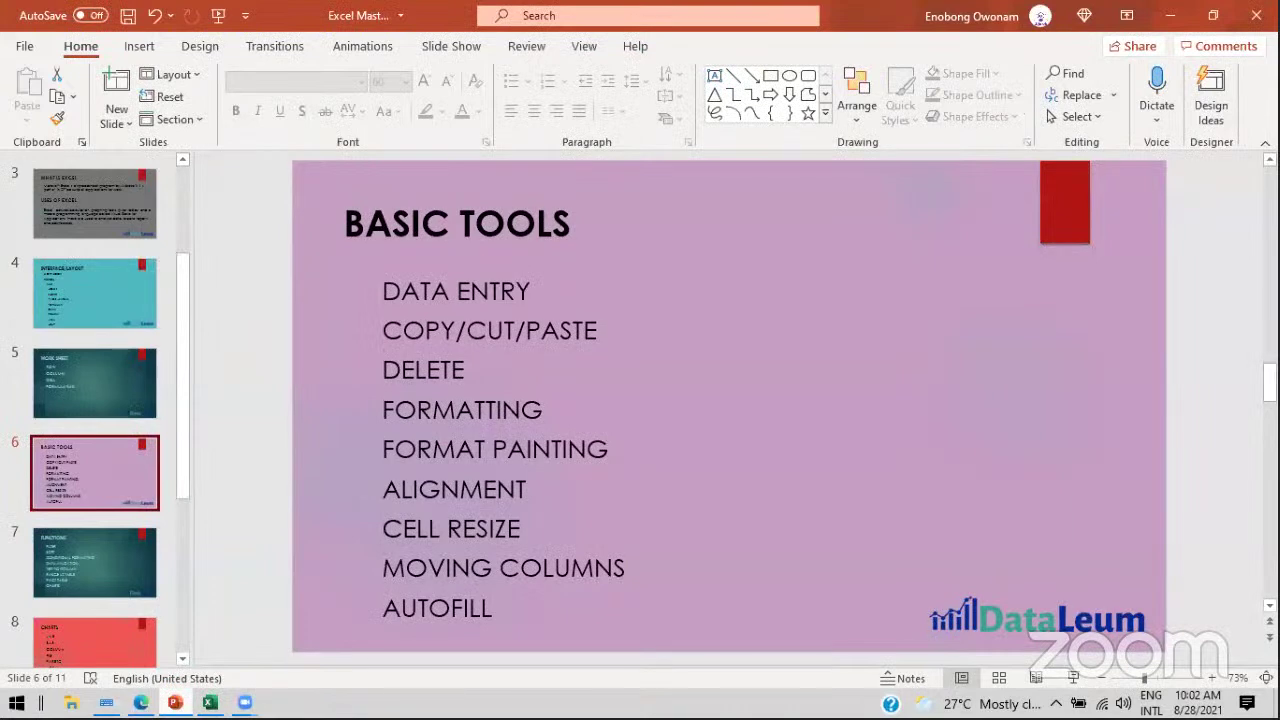
key(alt+Tab)
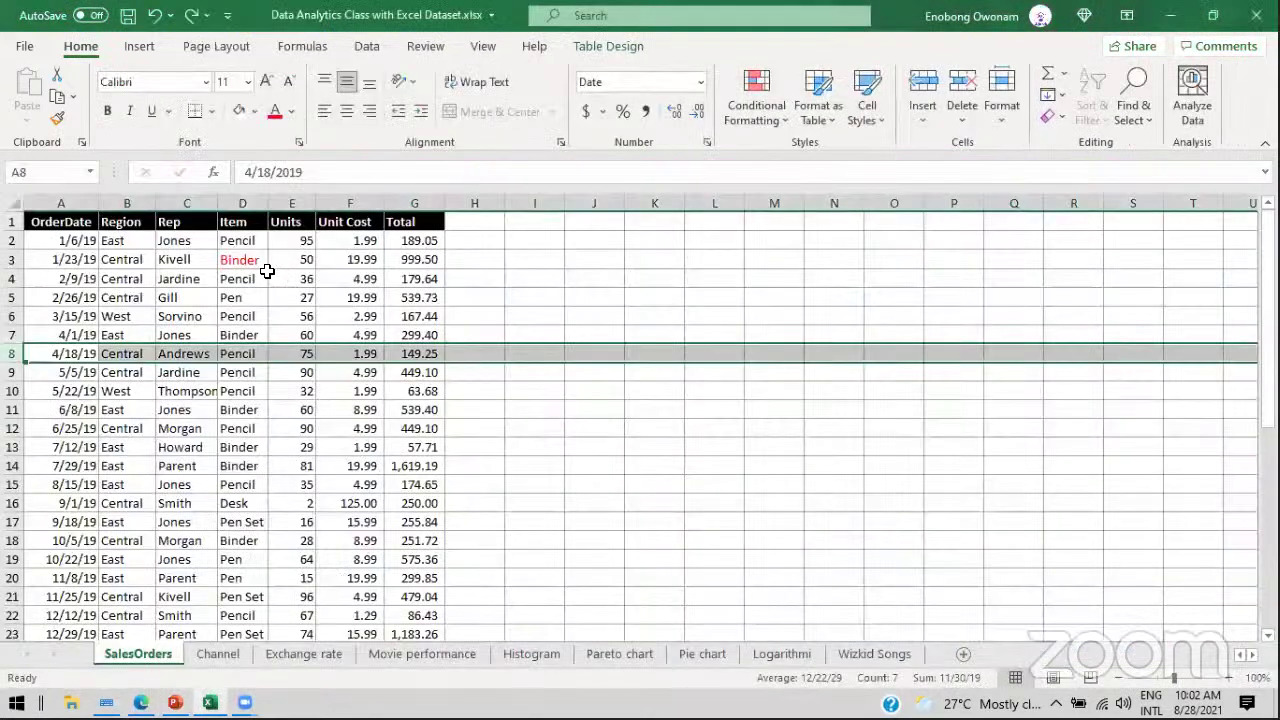
click(229, 278)
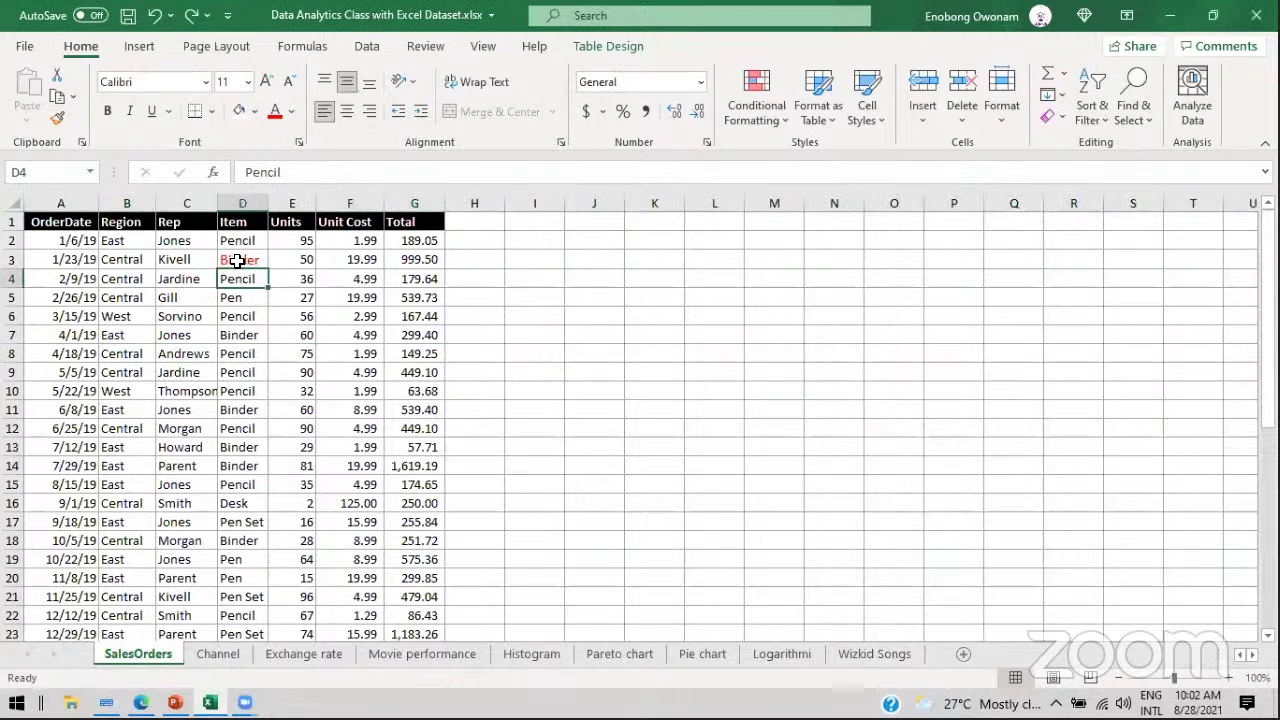
click(241, 259)
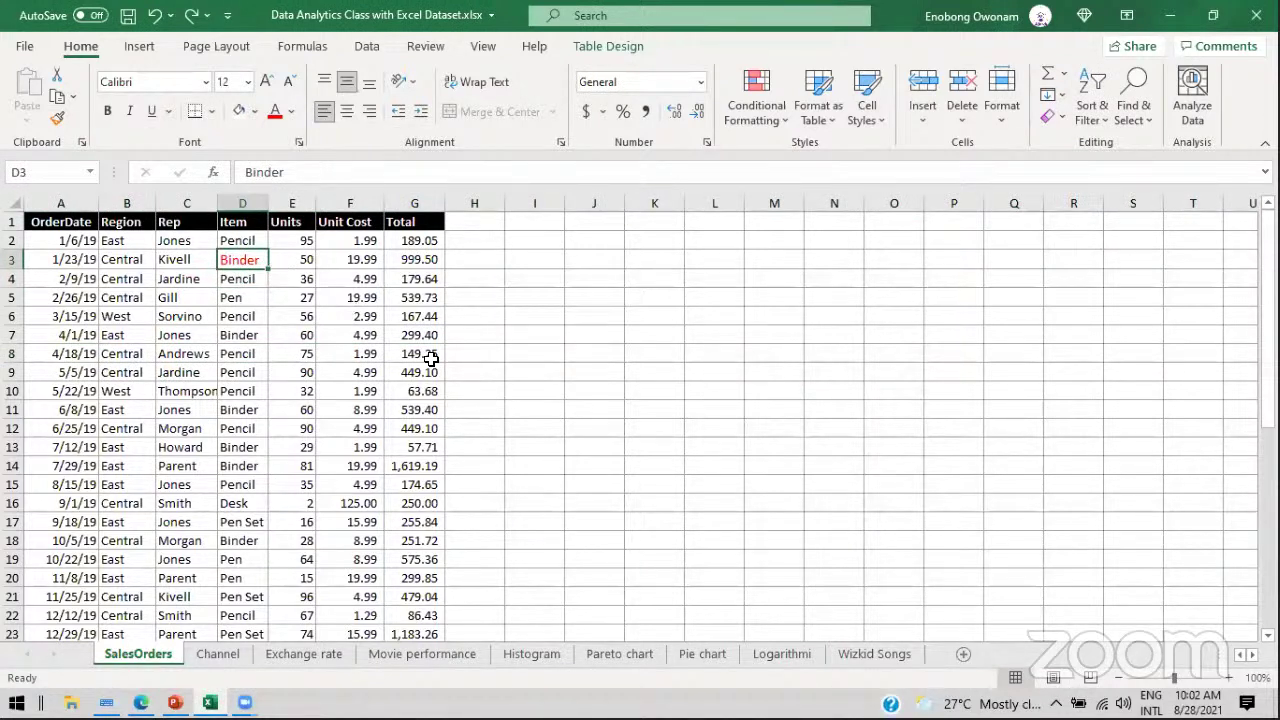
click(1228, 678)
click(1228, 678)
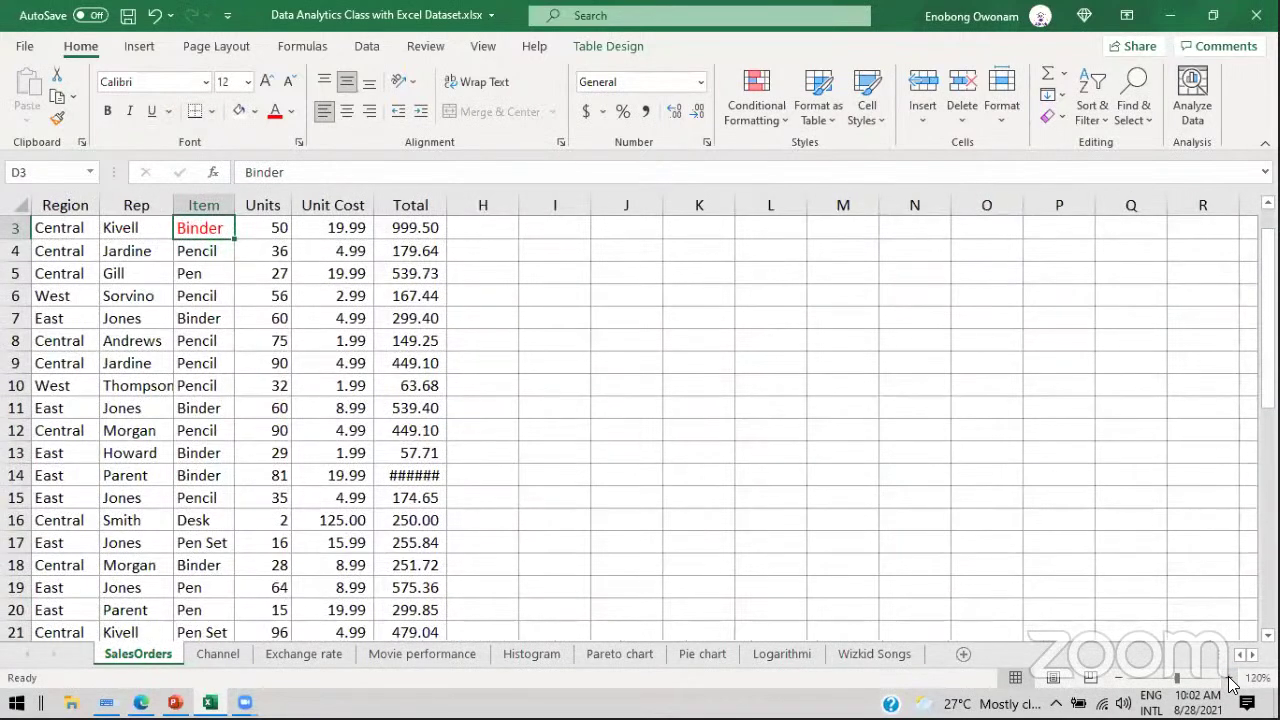
drag(1268, 285, 1260, 262)
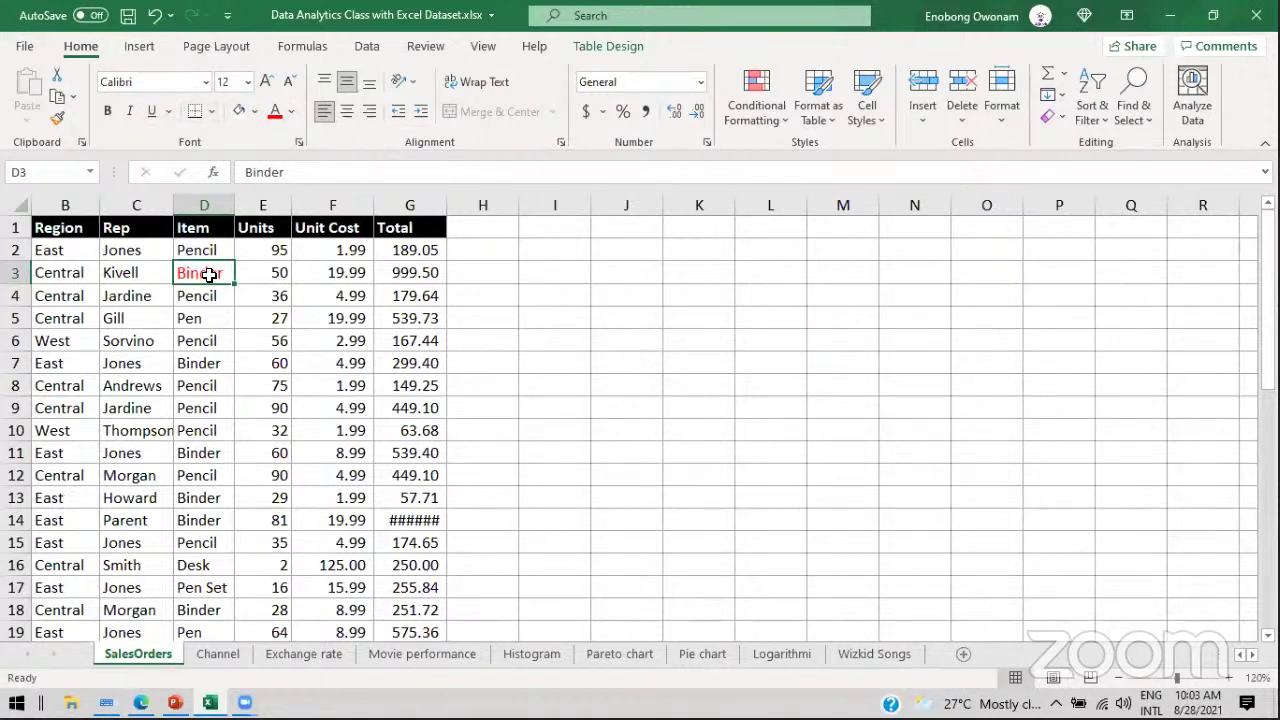
Step: Make East, Jones and Pencil in B2:D2 bold Calisto MT, trying size 14 before returning to 11
click(50, 250)
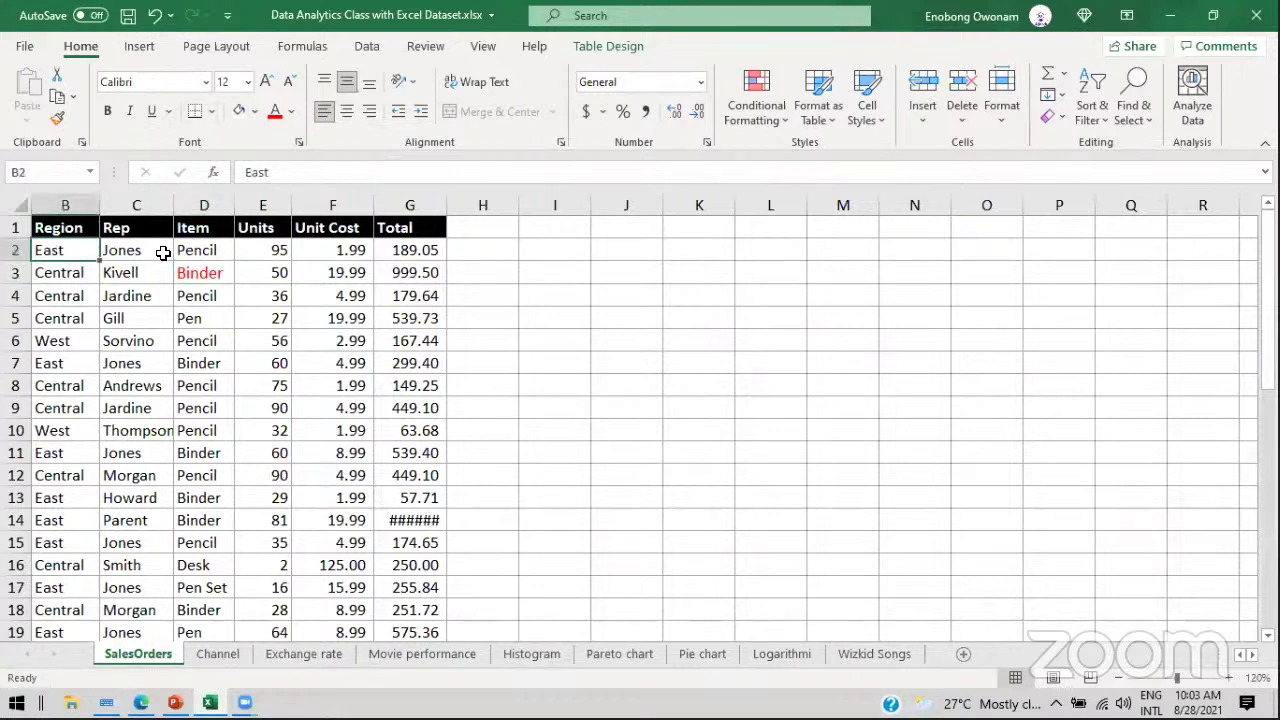
drag(163, 253, 209, 251)
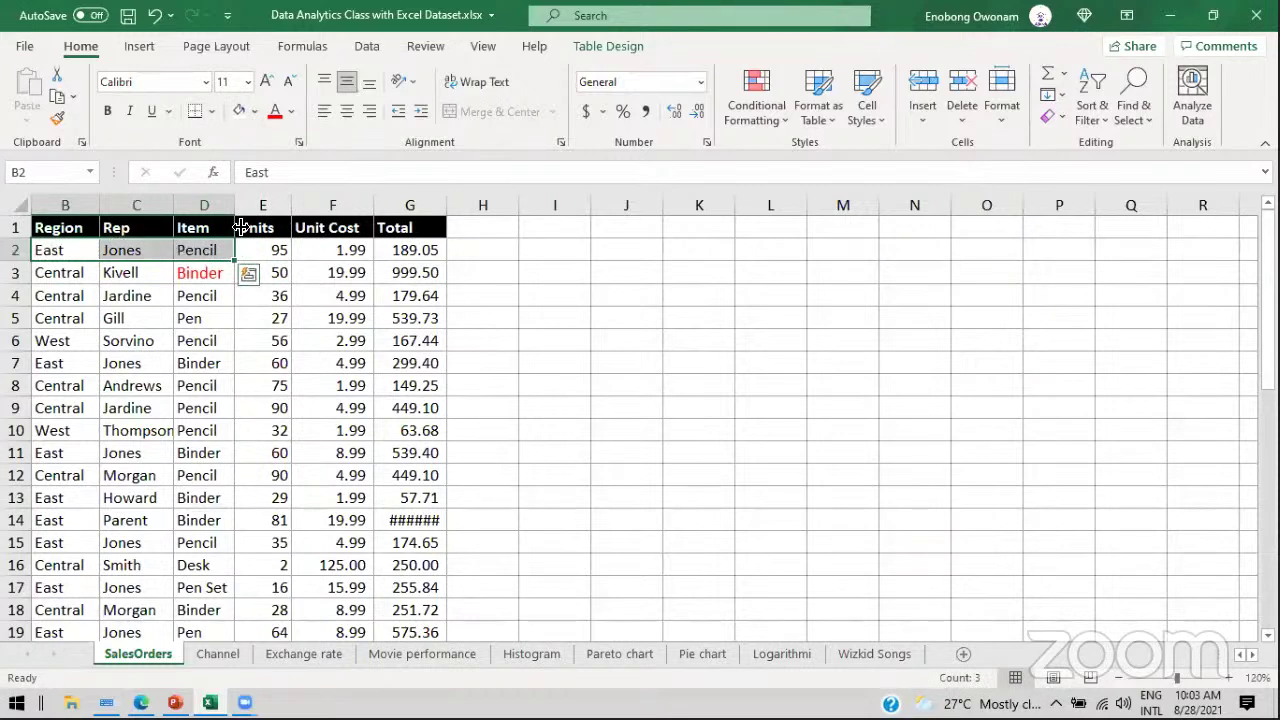
click(204, 82)
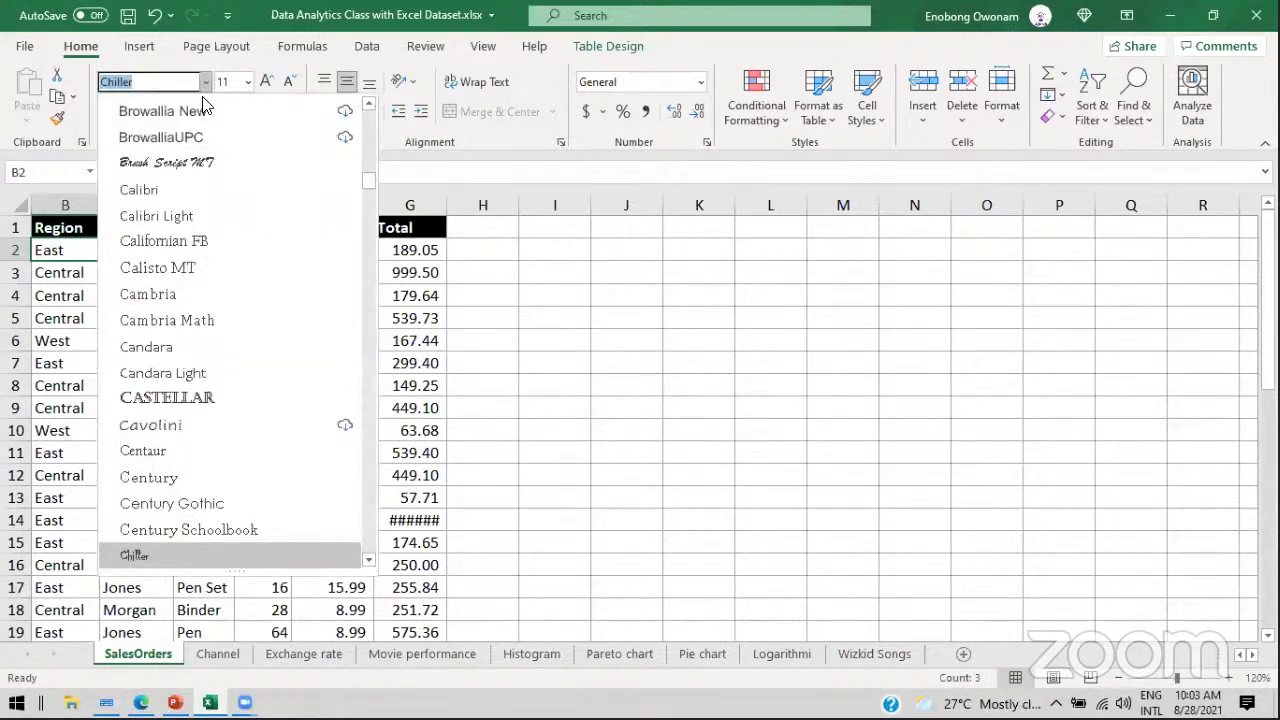
click(180, 265)
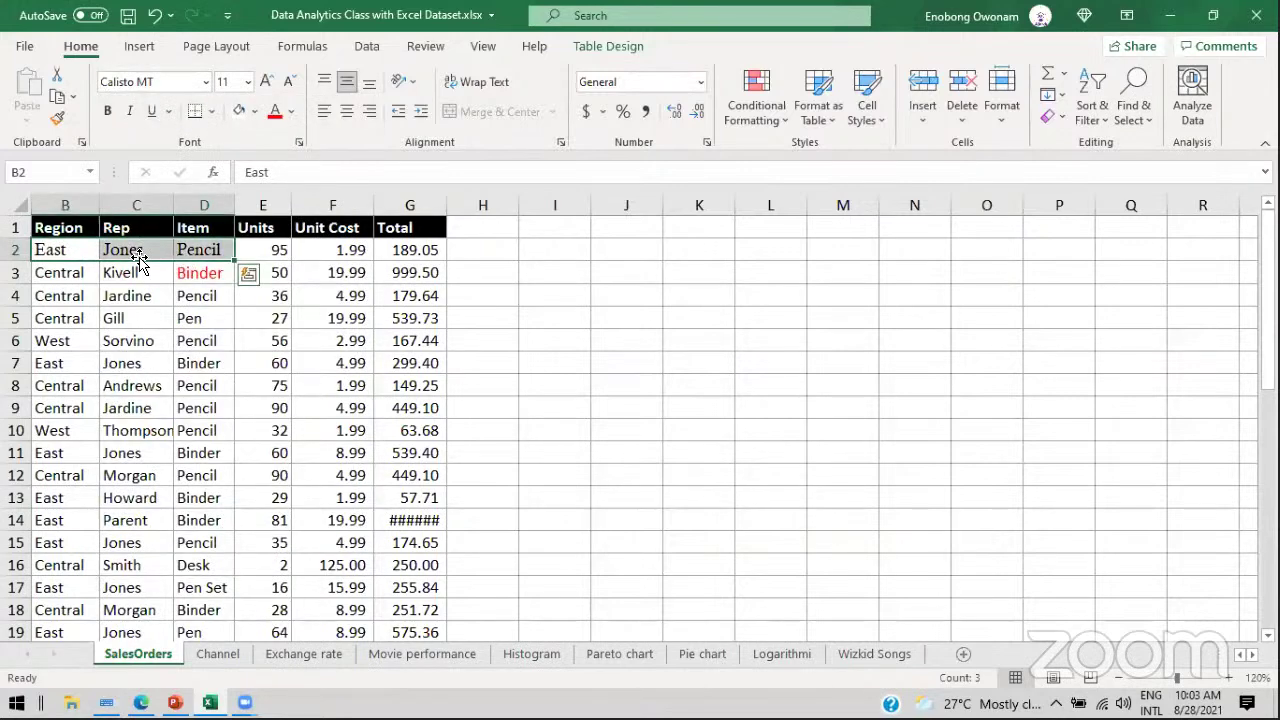
click(107, 111)
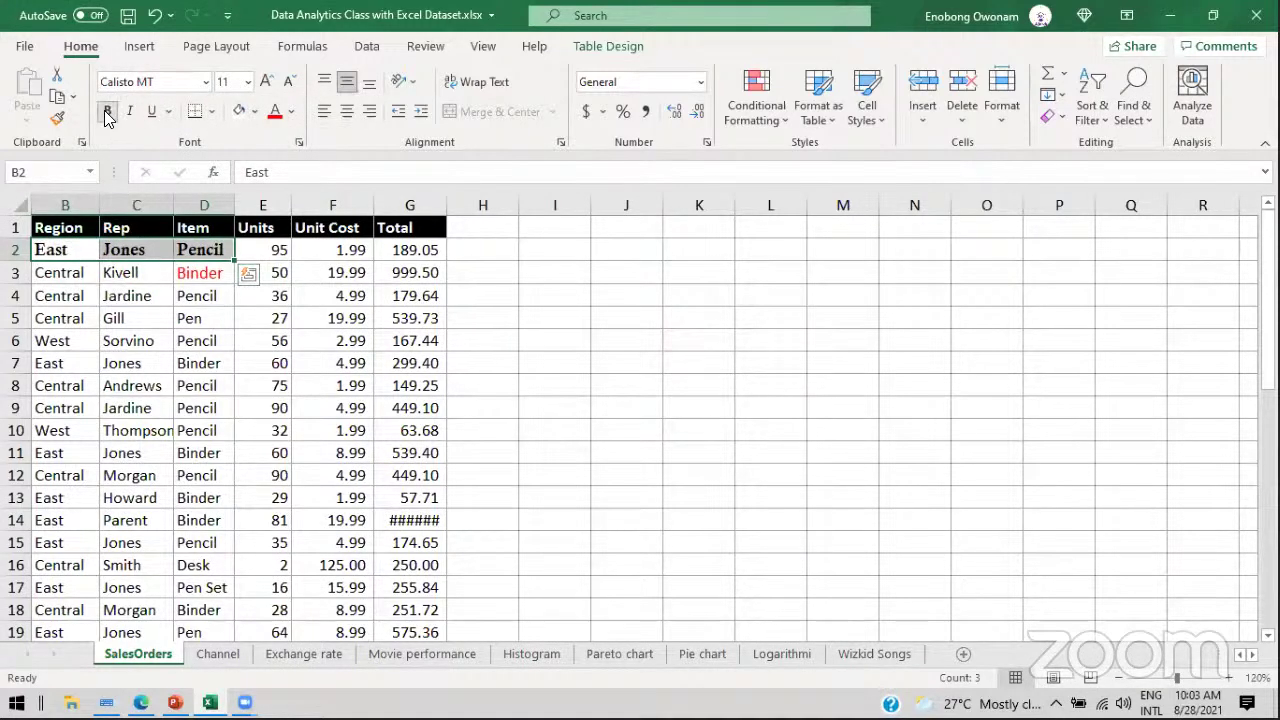
click(266, 81)
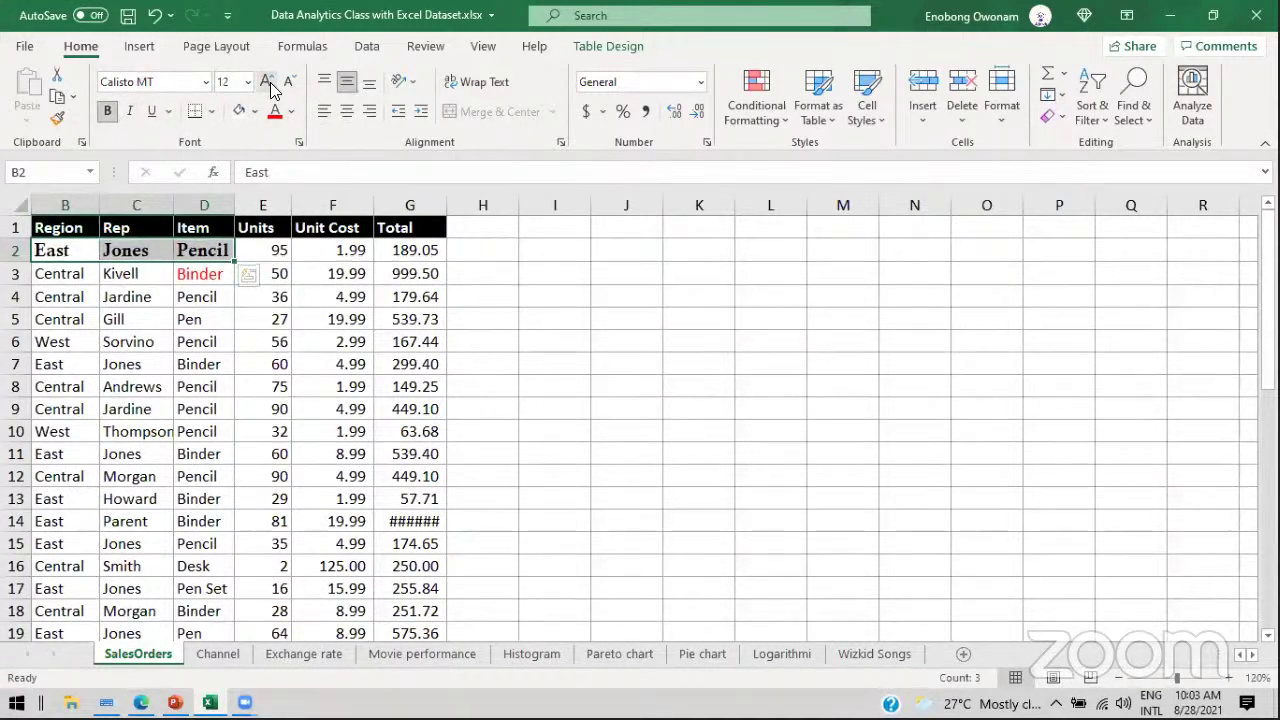
click(266, 81)
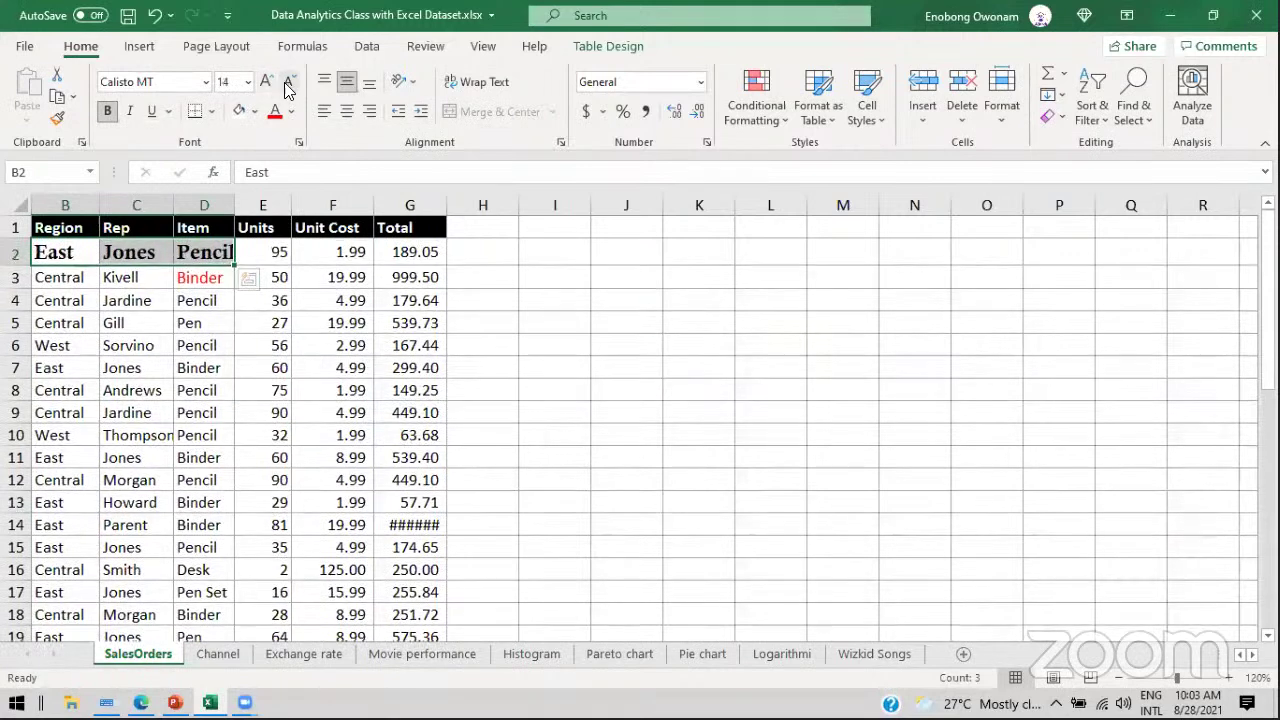
click(288, 81)
click(288, 81)
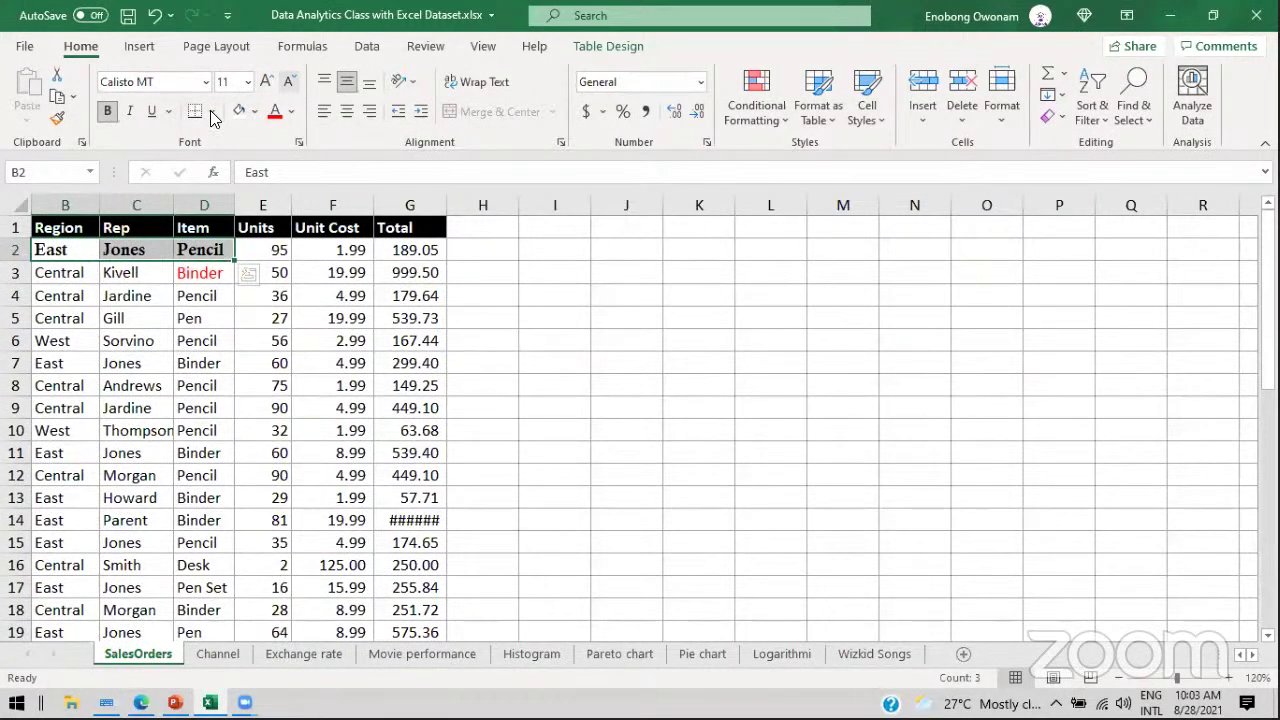
Step: Underline the B2:D2 cells and colour their text teal
click(152, 111)
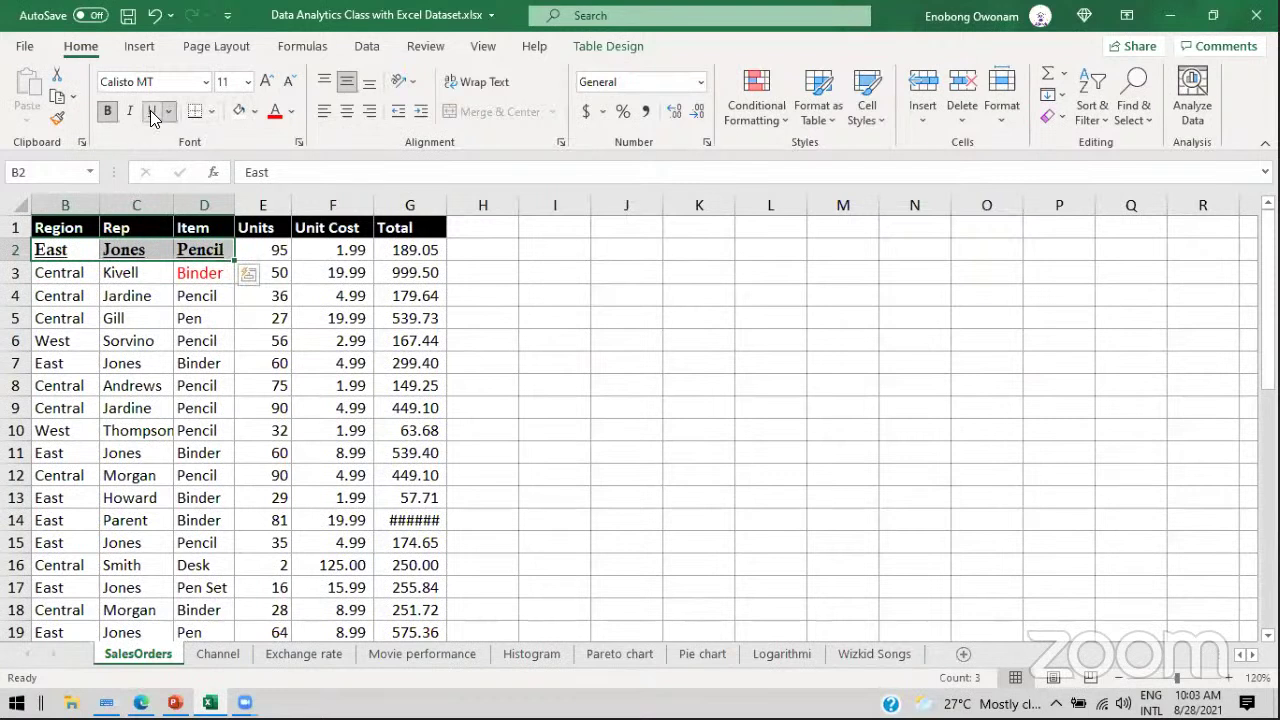
click(291, 112)
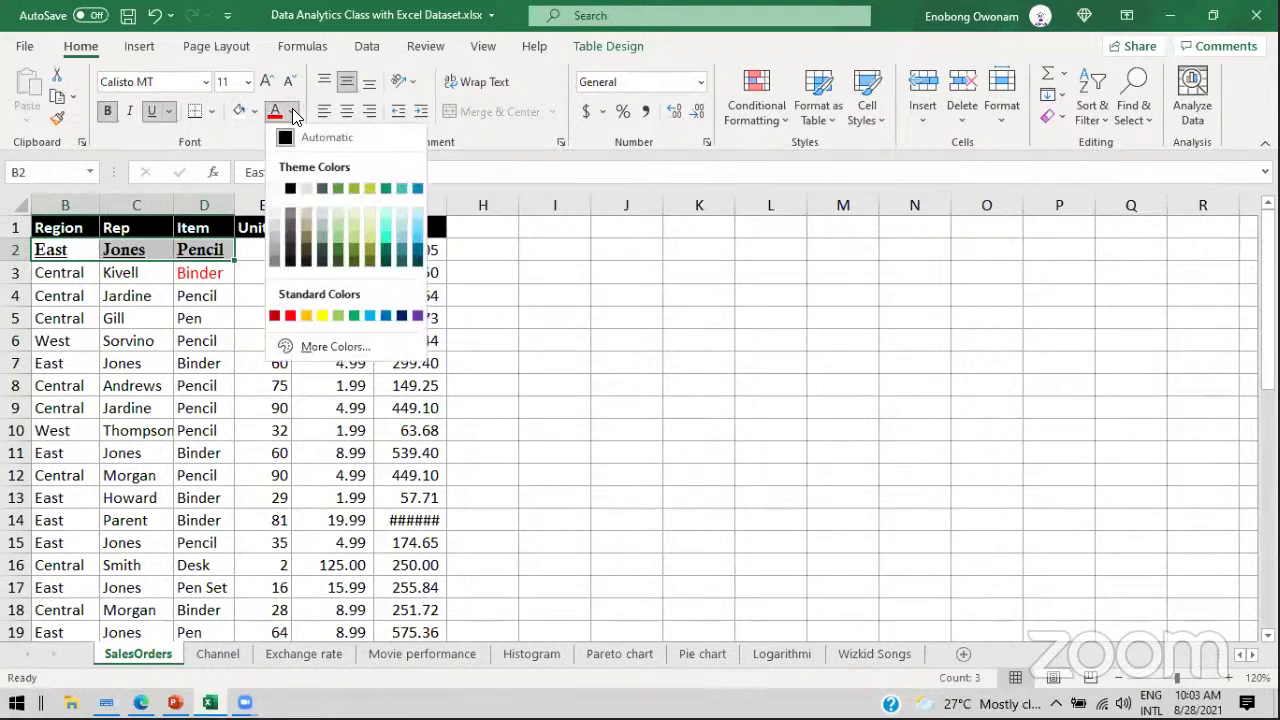
click(383, 261)
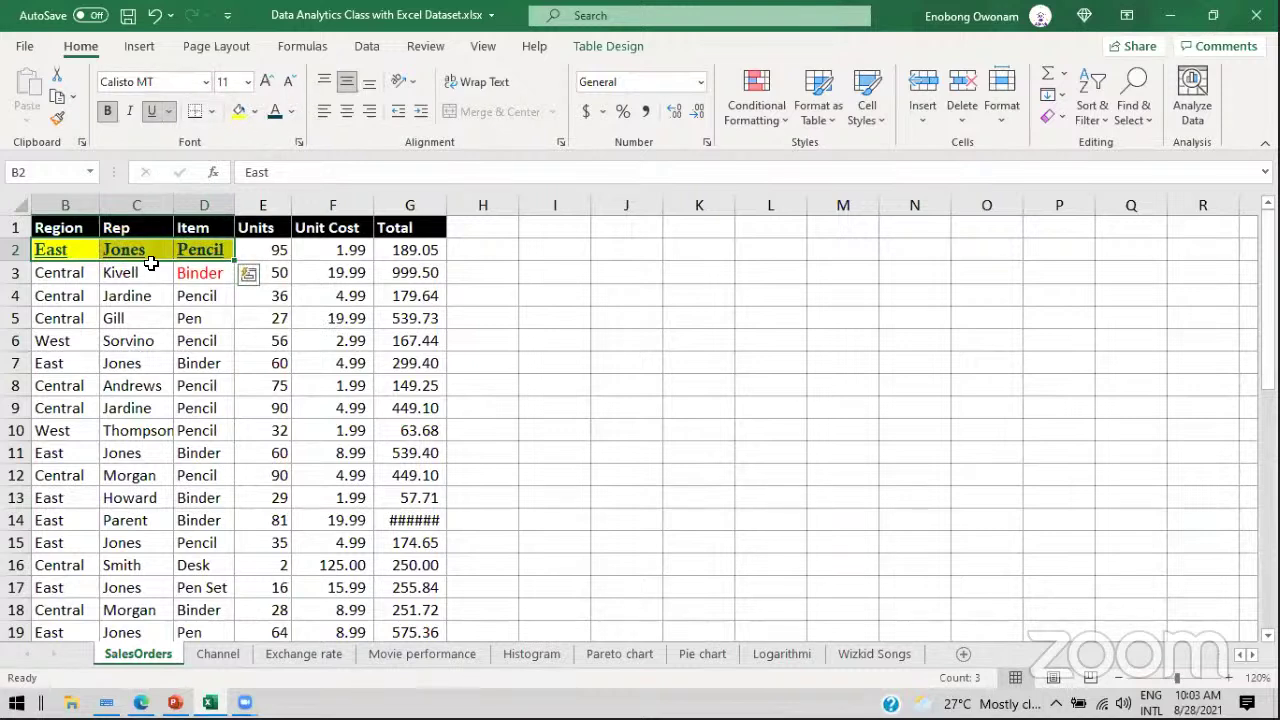
click(347, 248)
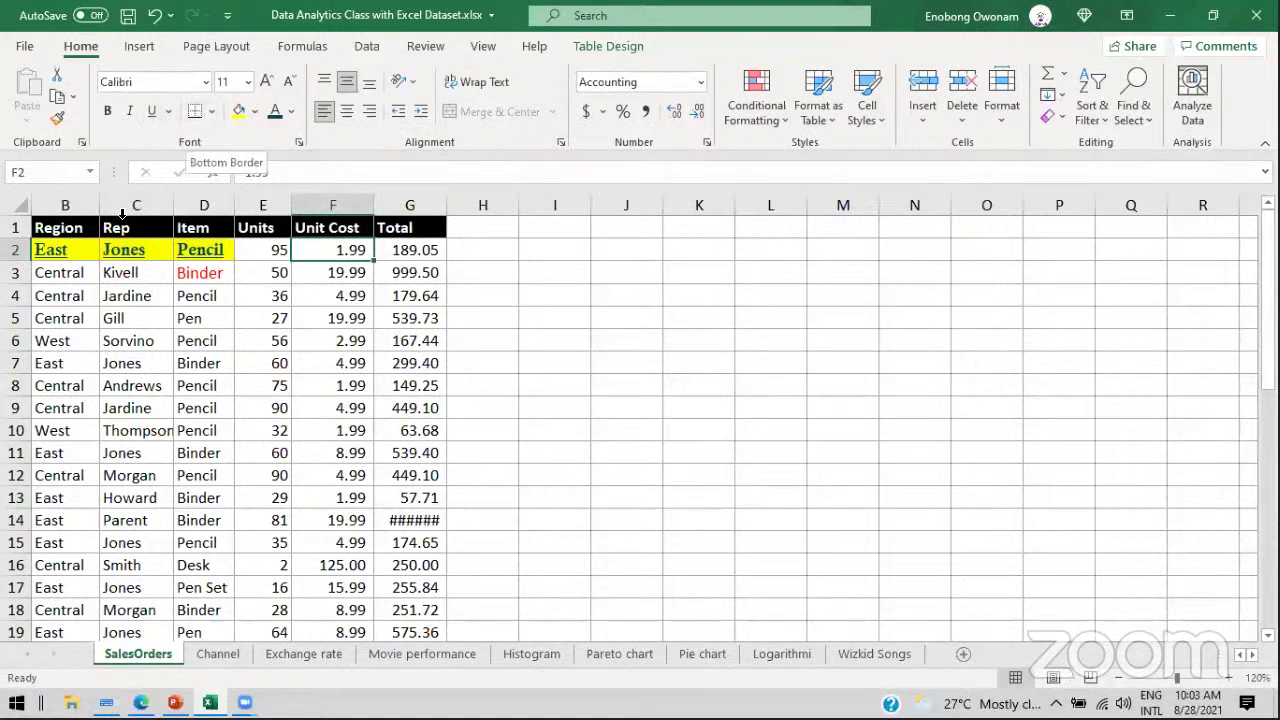
drag(60, 250, 228, 253)
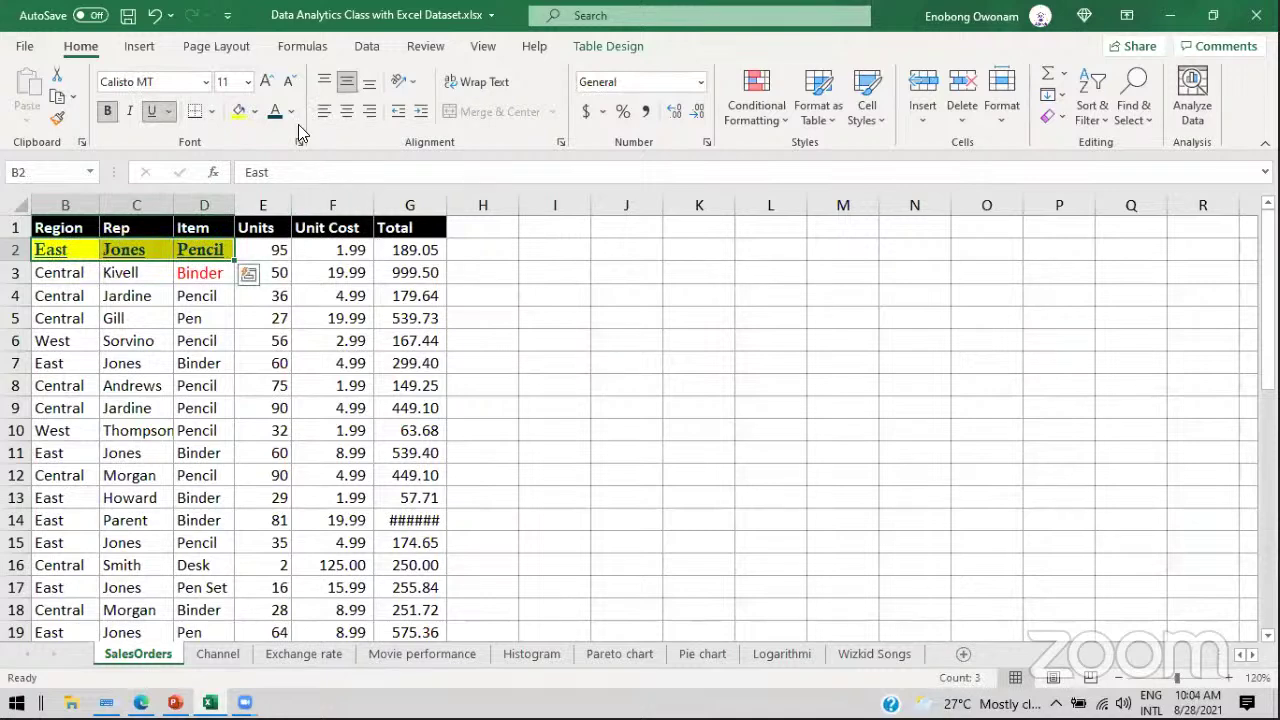
click(211, 111)
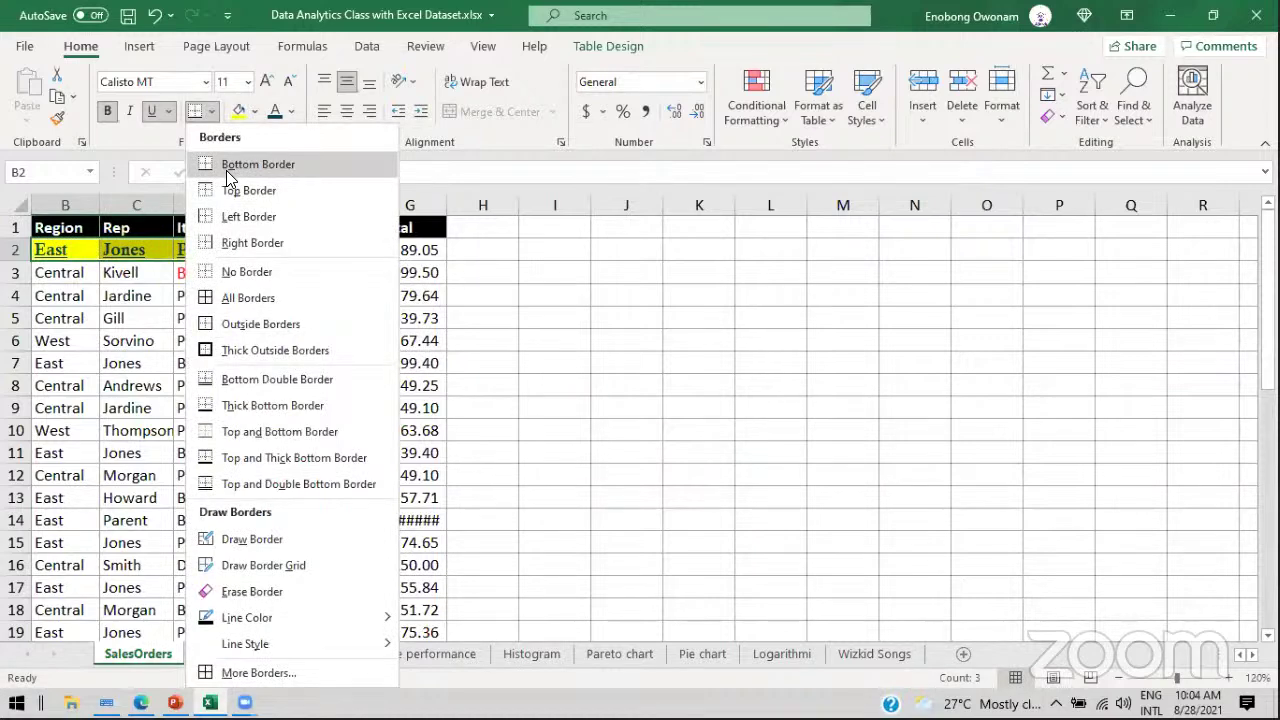
click(236, 298)
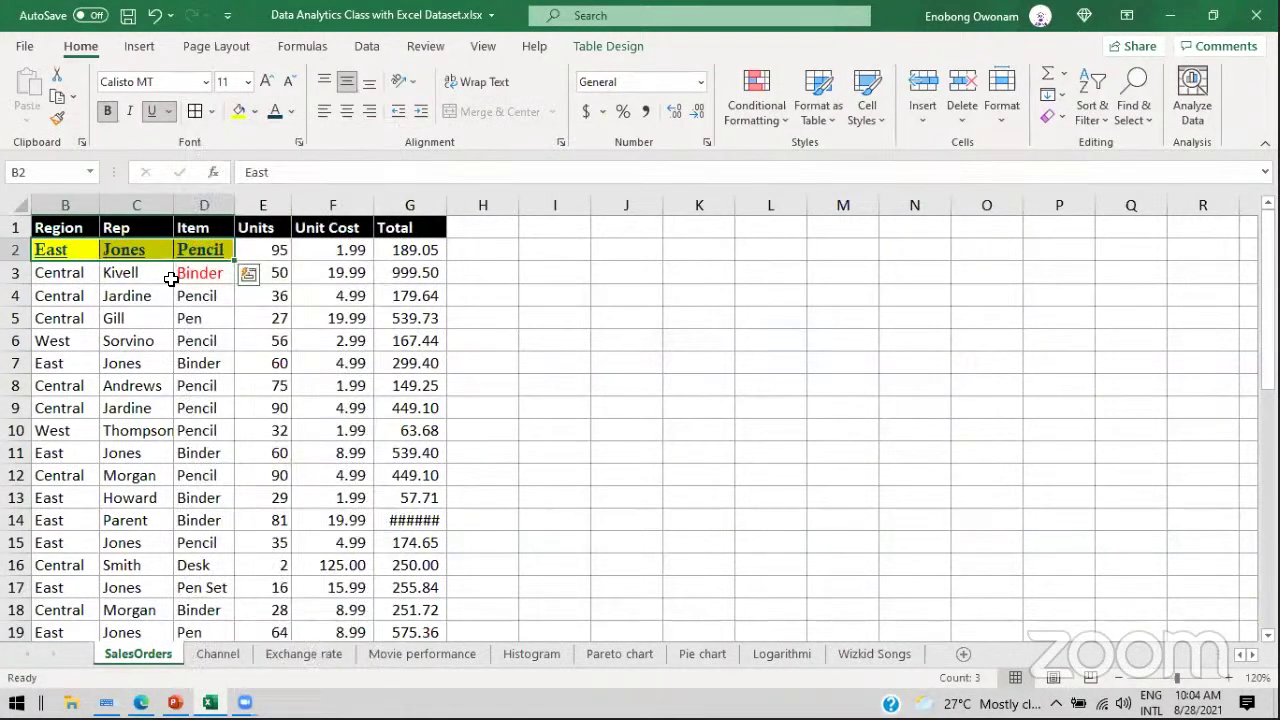
click(182, 323)
drag(203, 250, 80, 250)
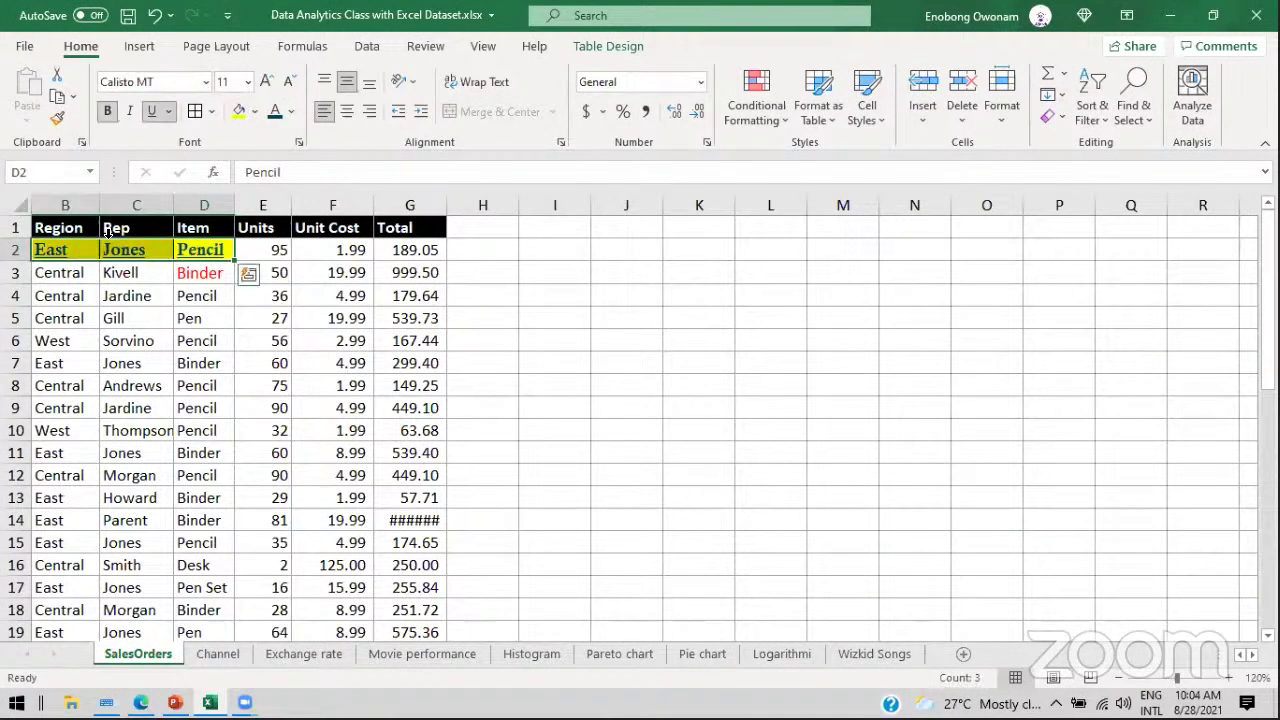
click(254, 111)
click(250, 158)
click(314, 331)
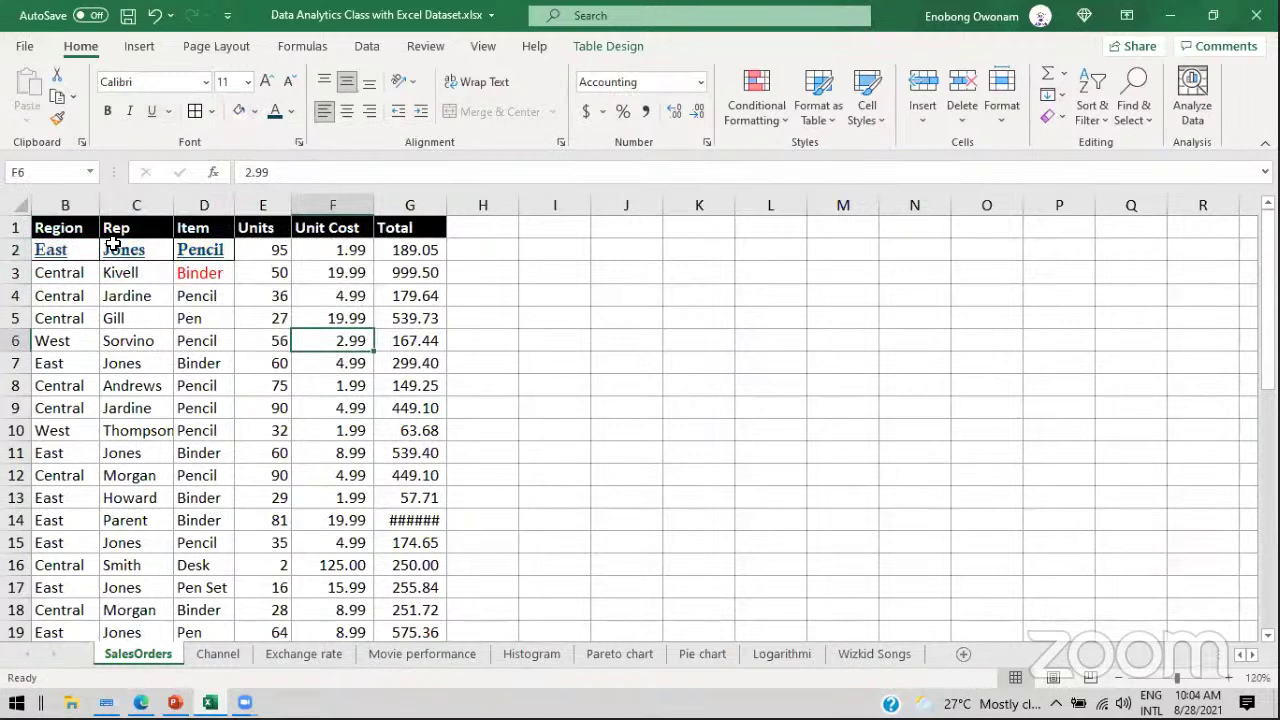
drag(75, 249, 206, 250)
key(ctrl+c)
key(ctrl+v)
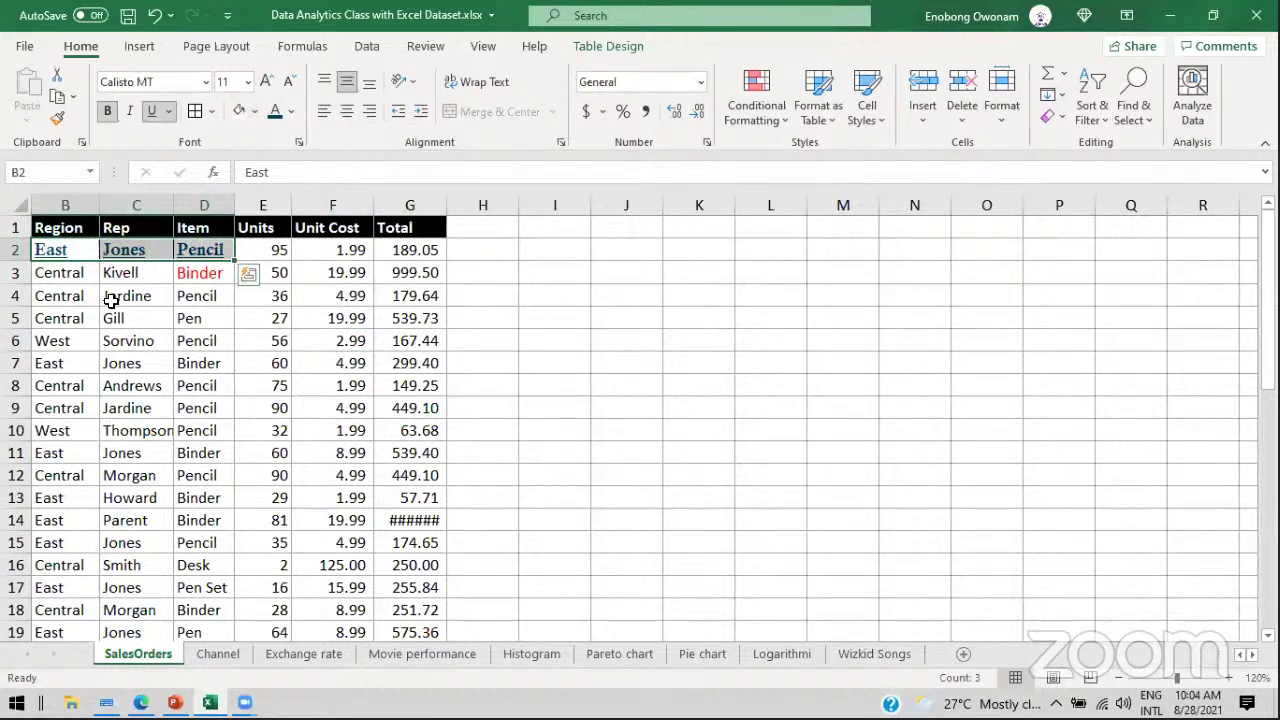
click(111, 298)
click(246, 271)
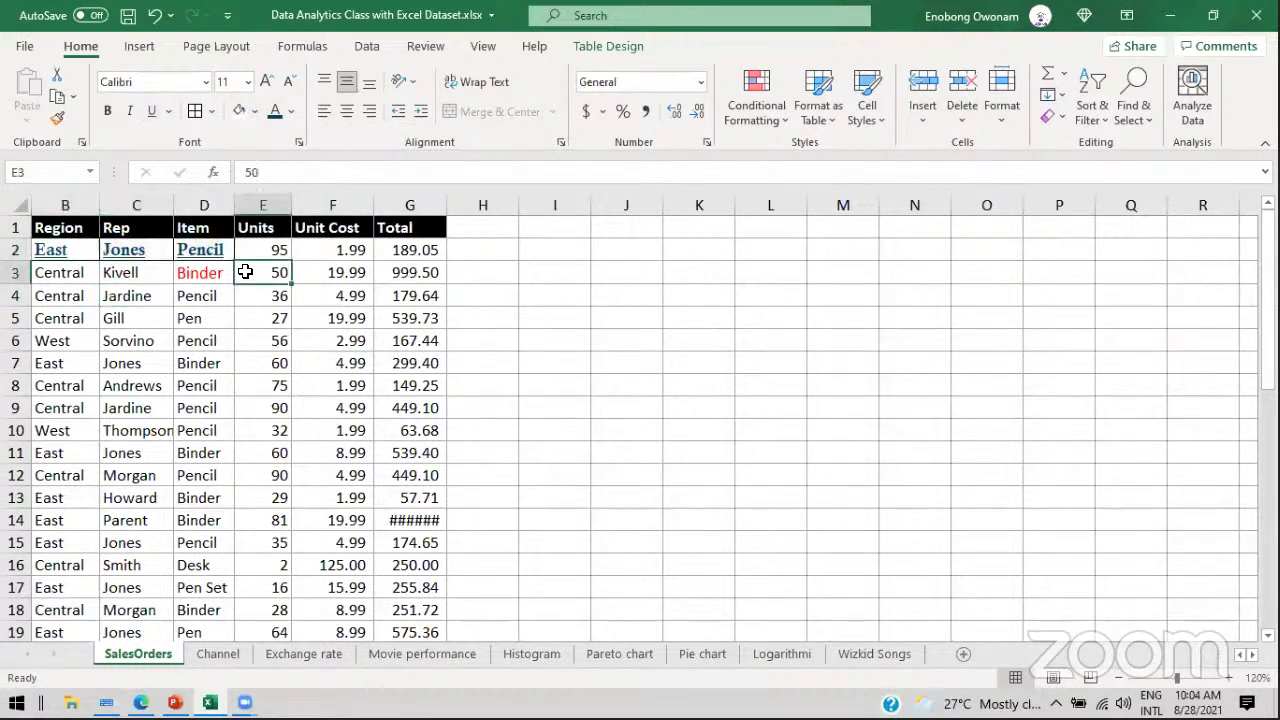
click(268, 338)
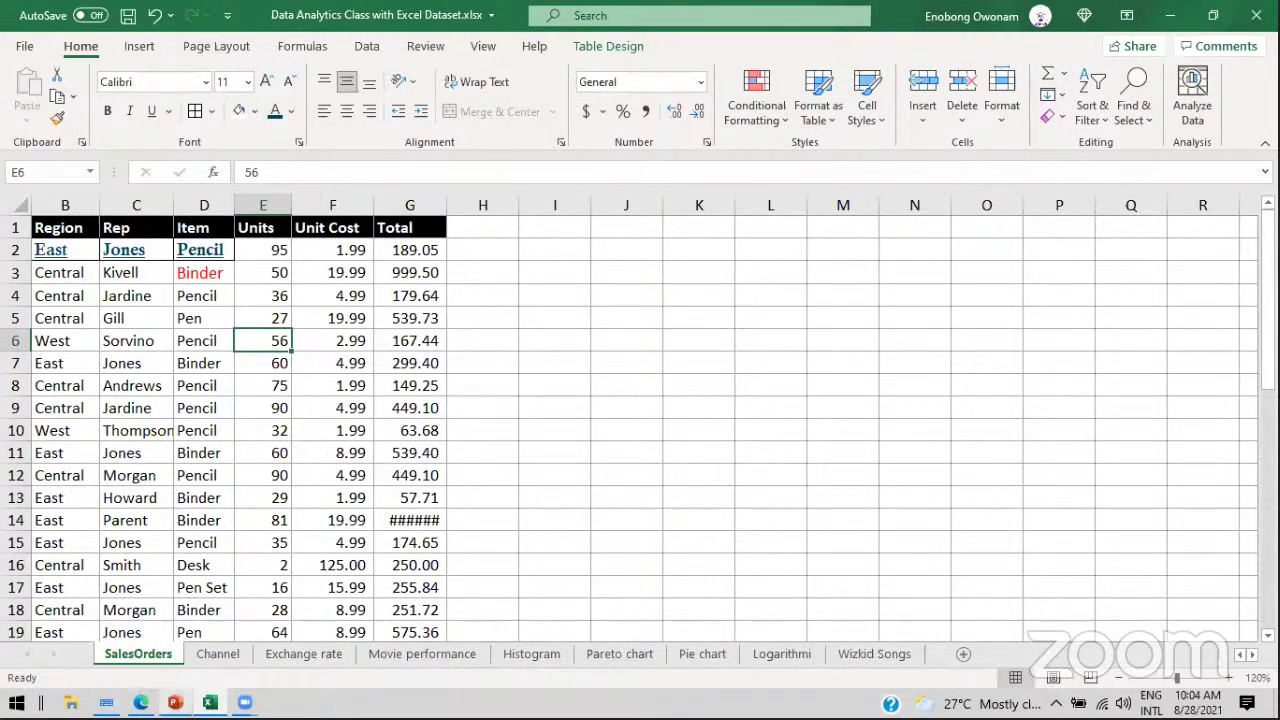
click(175, 702)
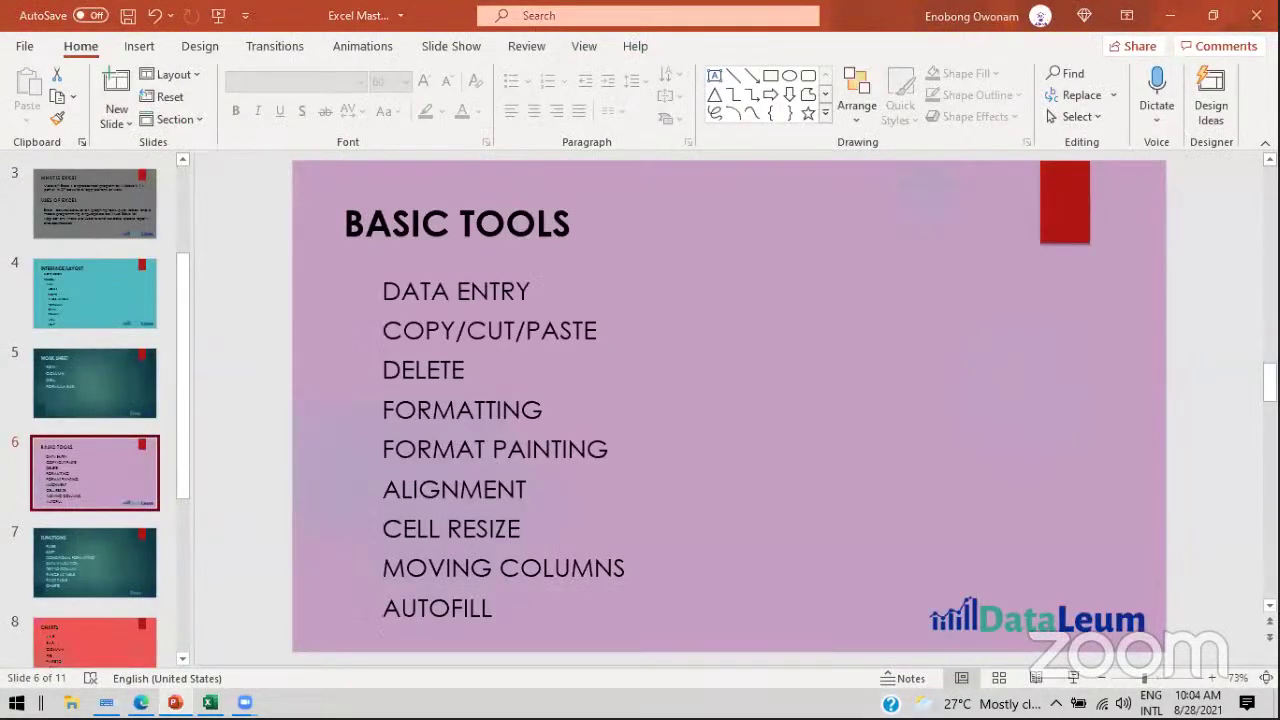
click(178, 700)
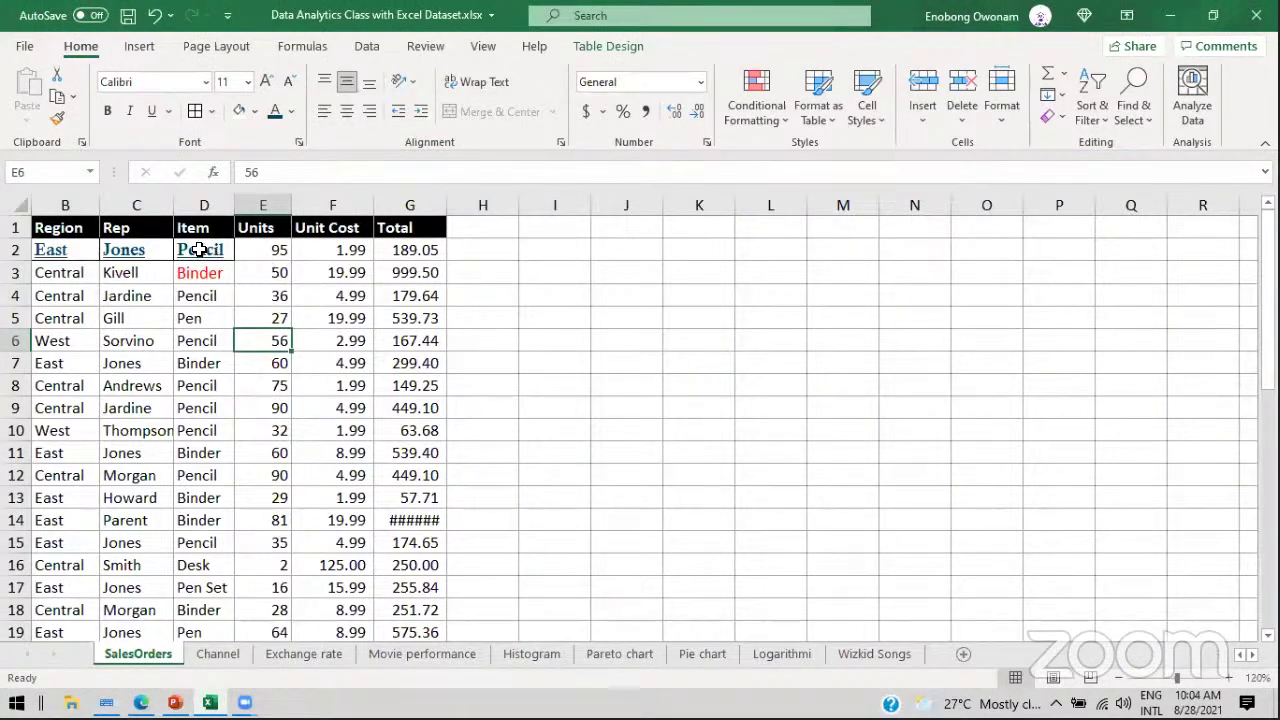
drag(64, 249, 198, 249)
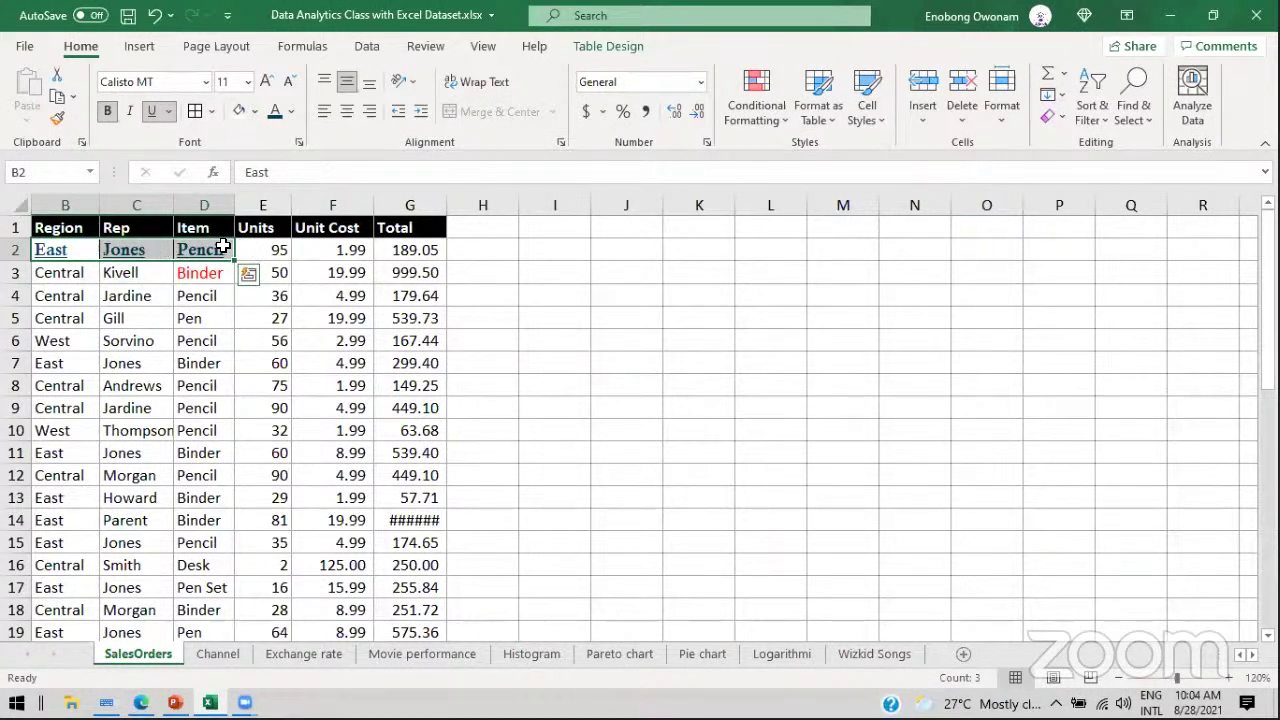
drag(83, 271, 222, 640)
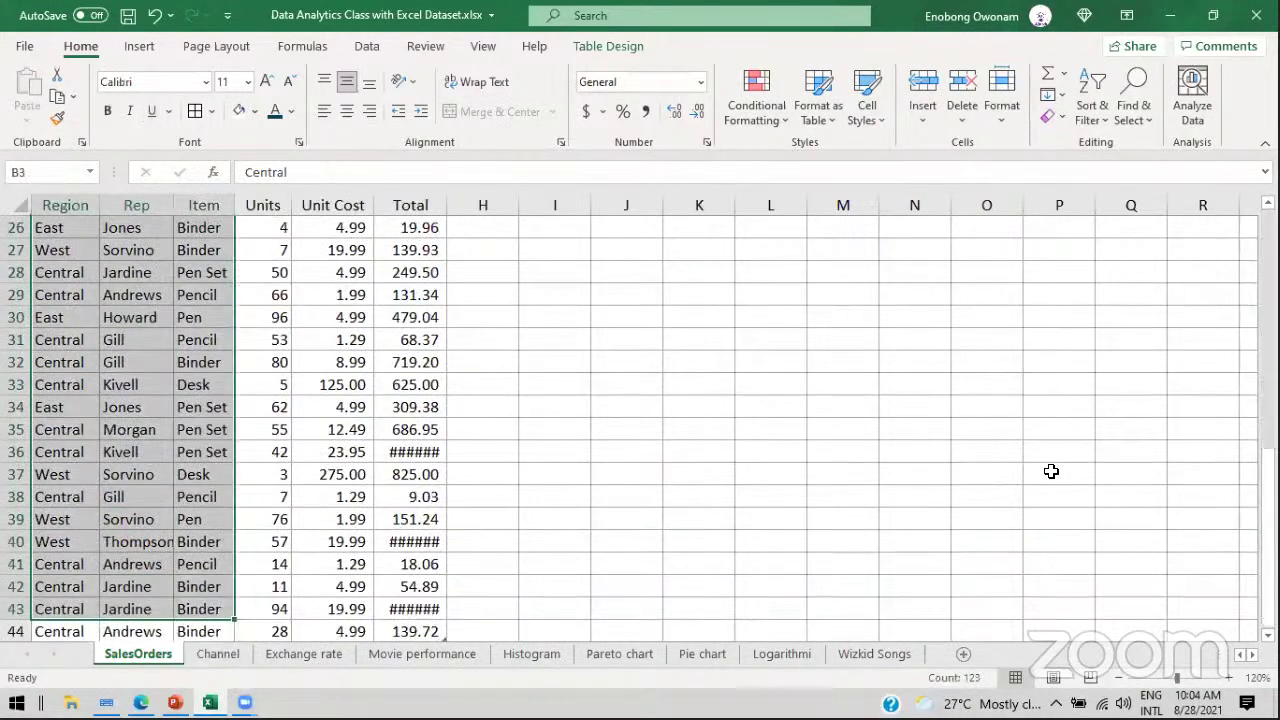
click(1268, 478)
drag(1268, 487, 1268, 300)
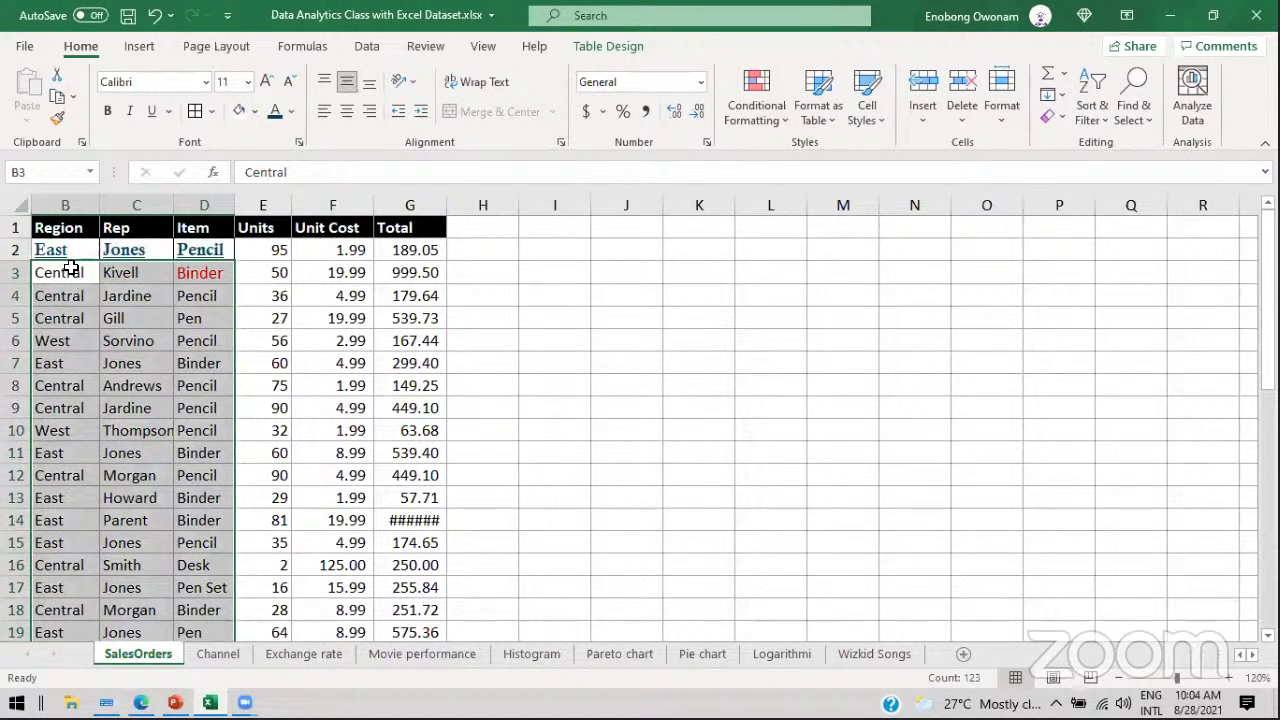
click(205, 82)
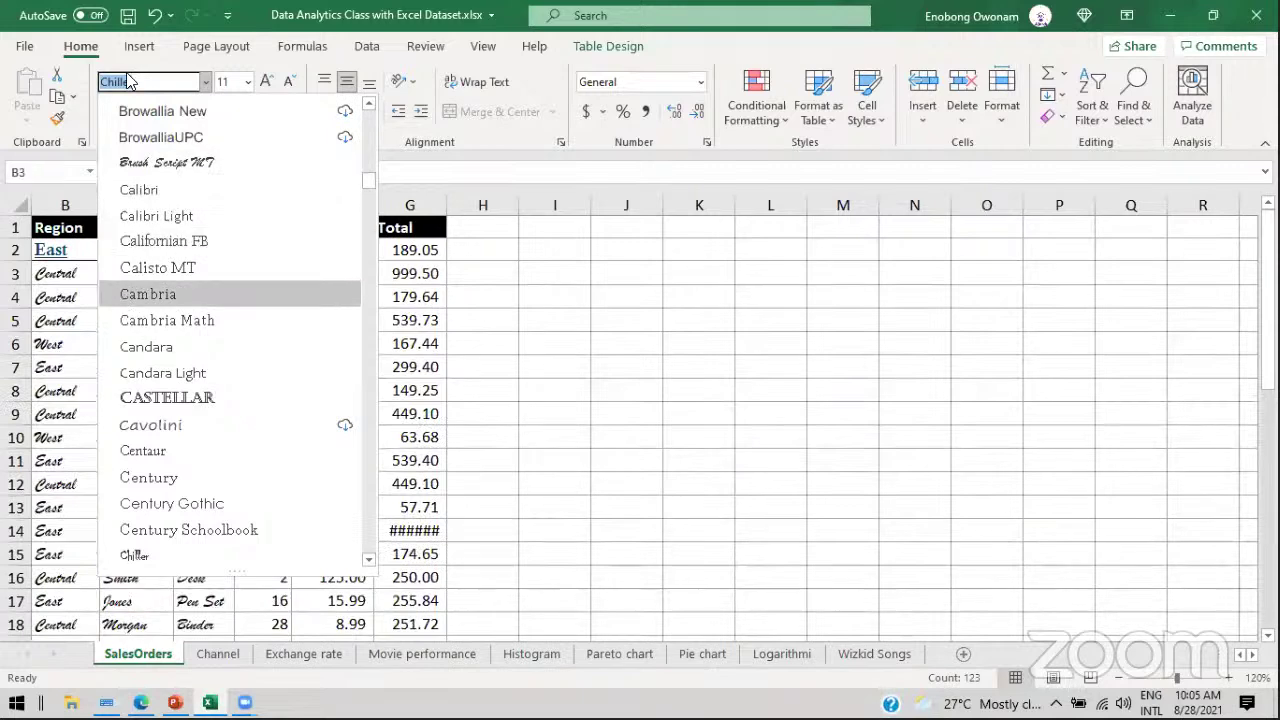
key(Escape)
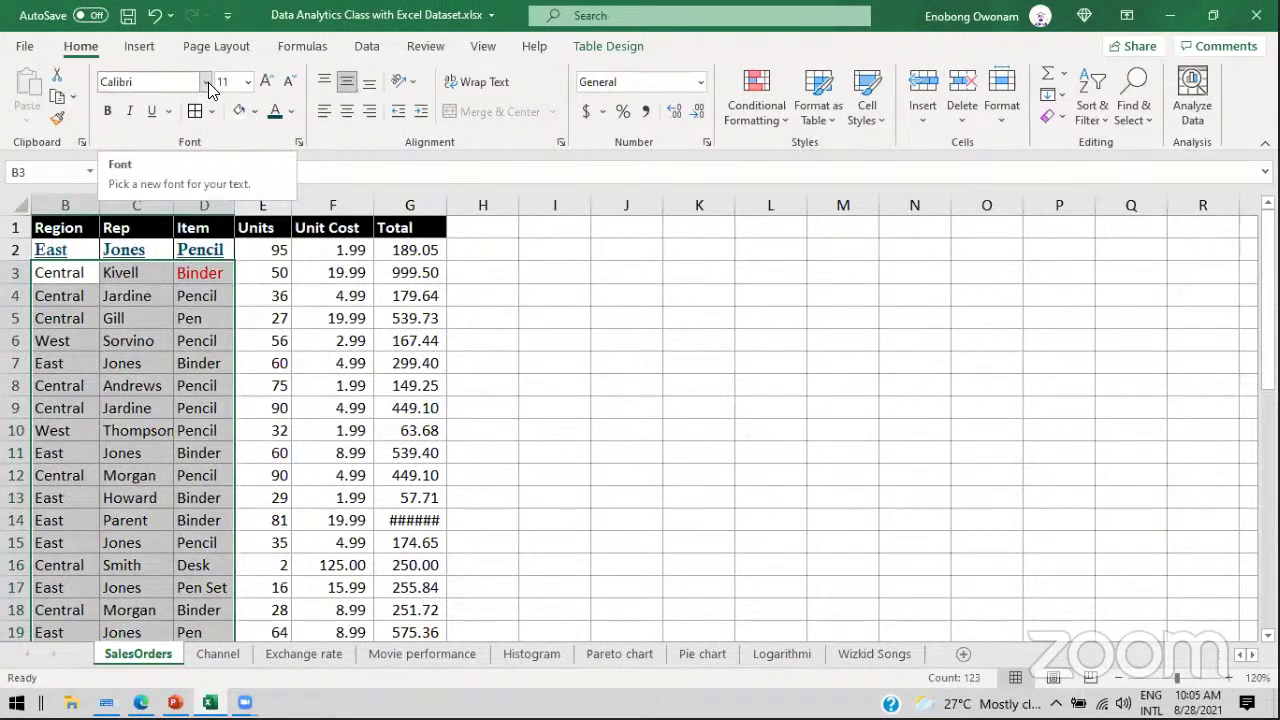
click(206, 82)
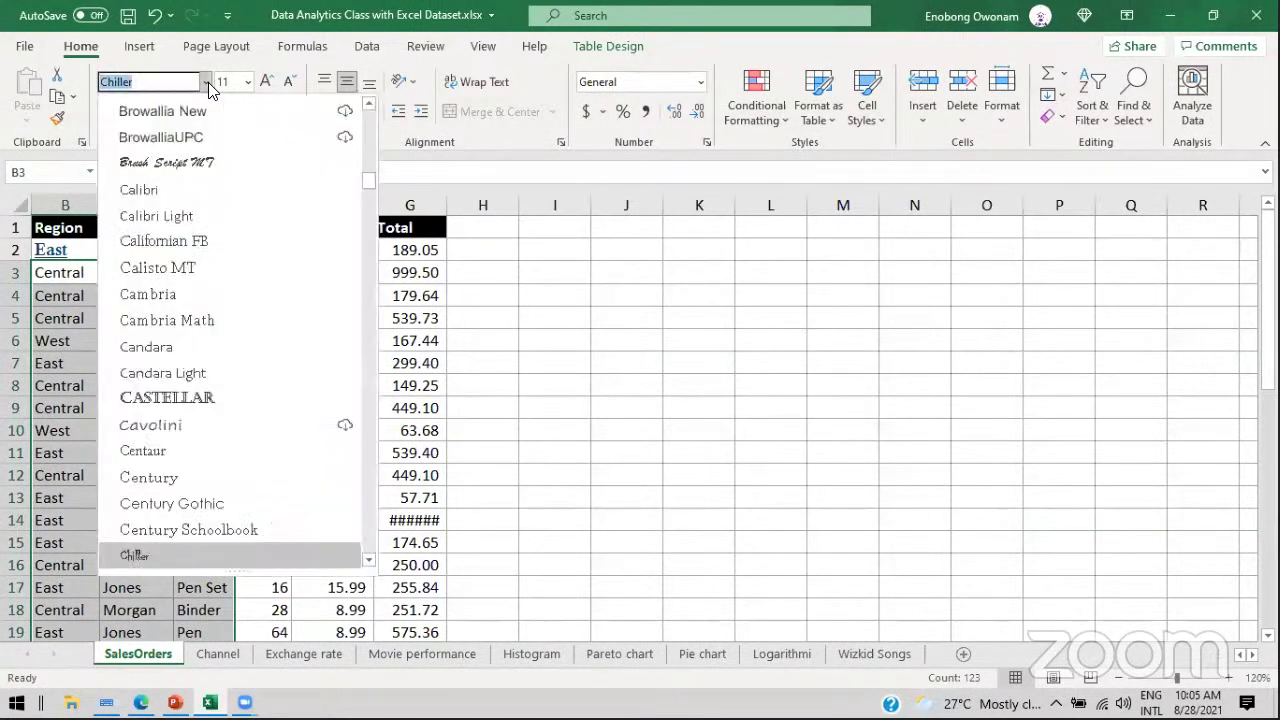
key(Escape)
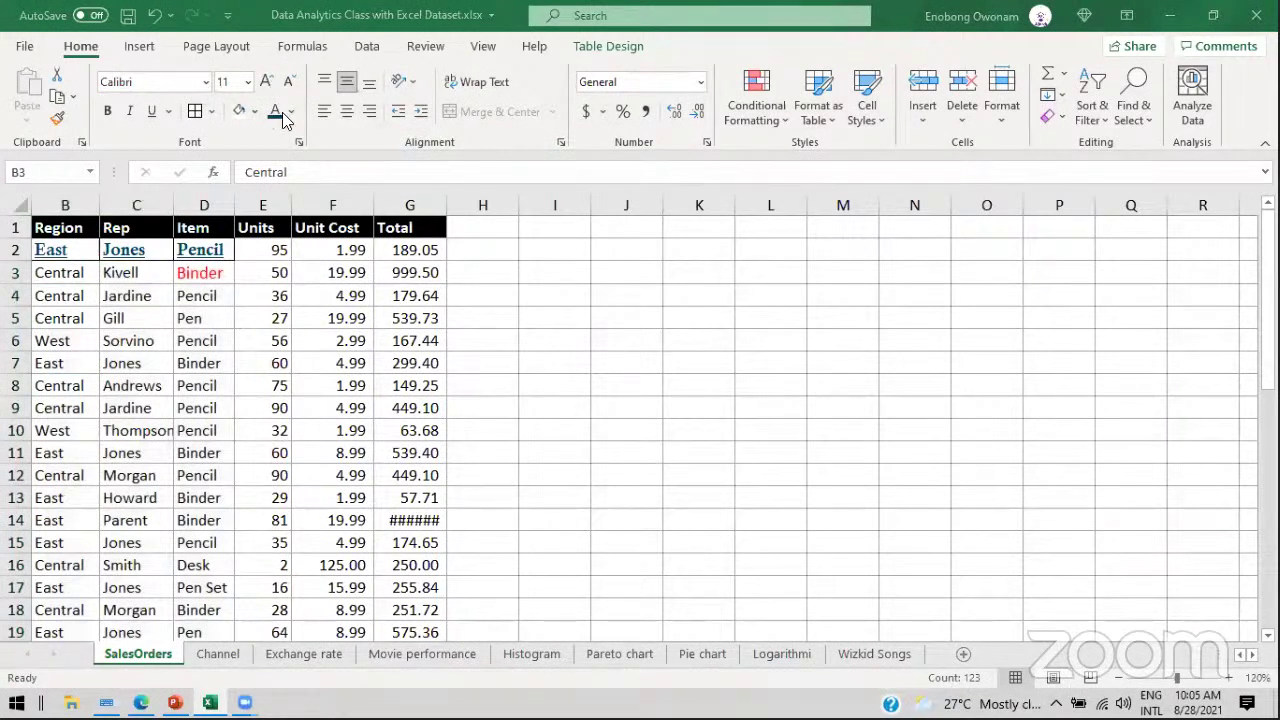
key(shift+Right)
key(shift+Right)
key(ctrl+shift+Down)
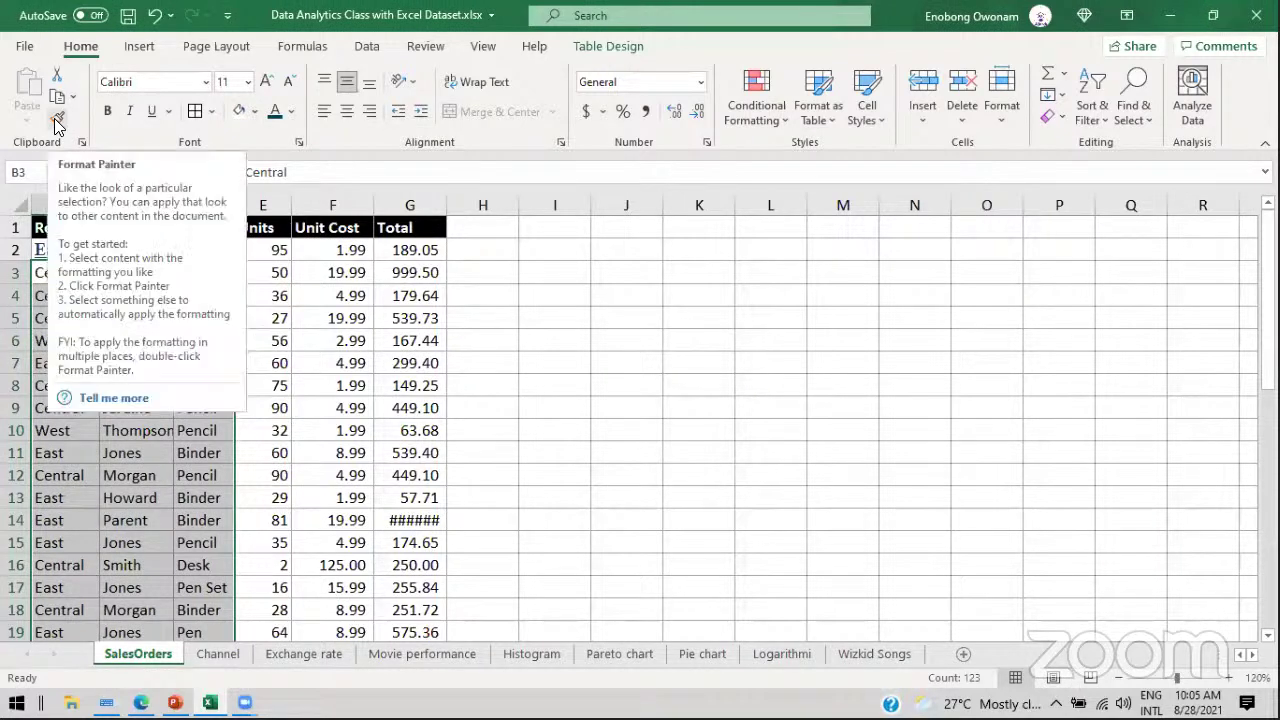
Step: Copy row 2's formatting from B2 onto B3:D25 with Format Painter
click(410, 363)
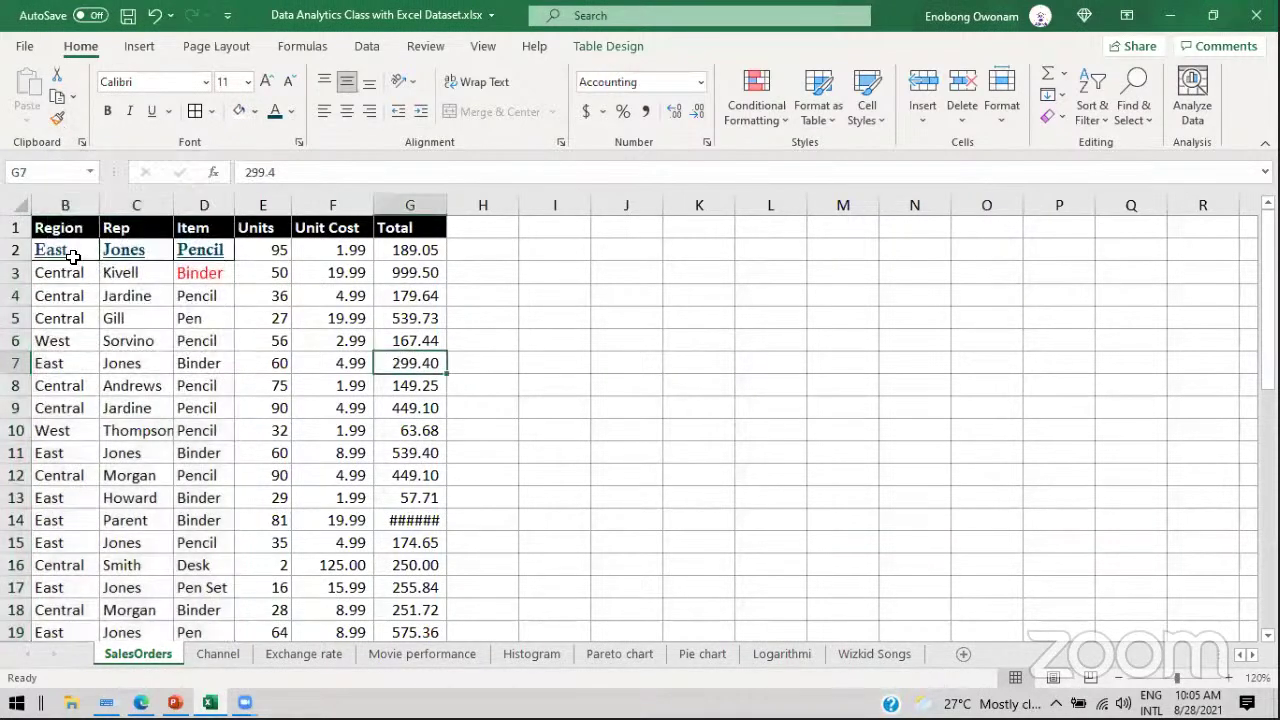
drag(69, 251, 203, 250)
click(82, 248)
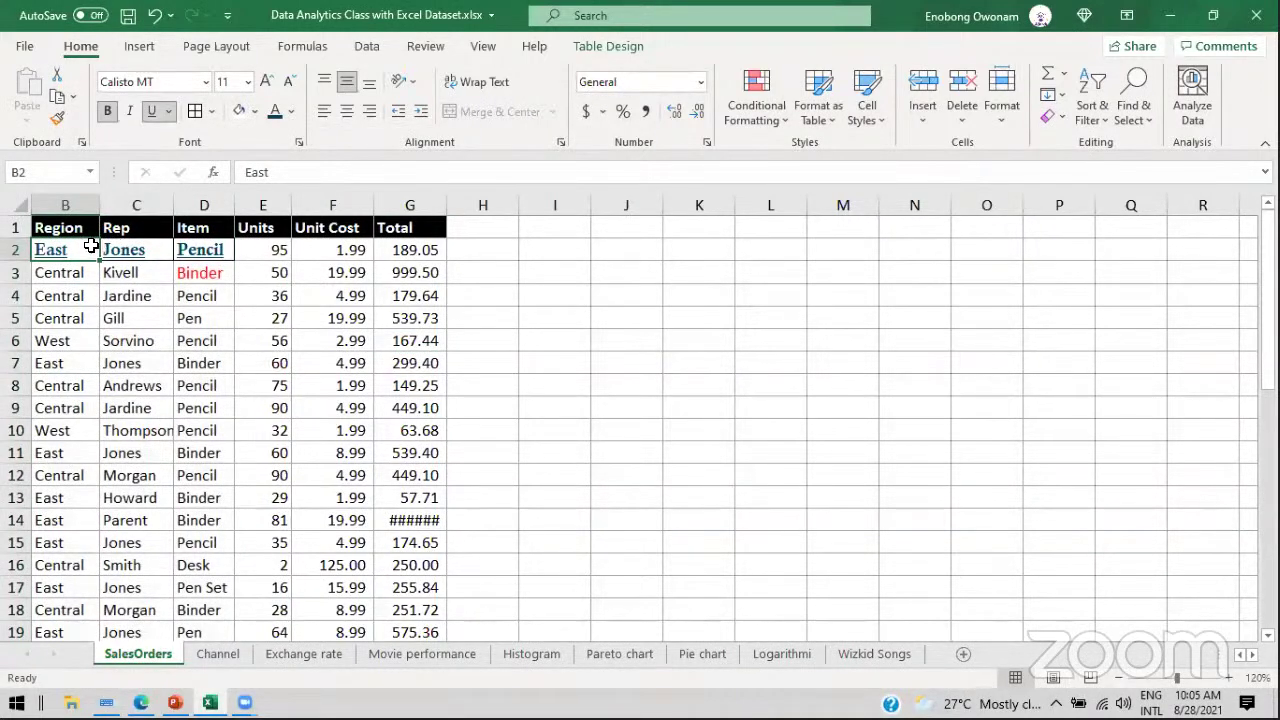
click(60, 120)
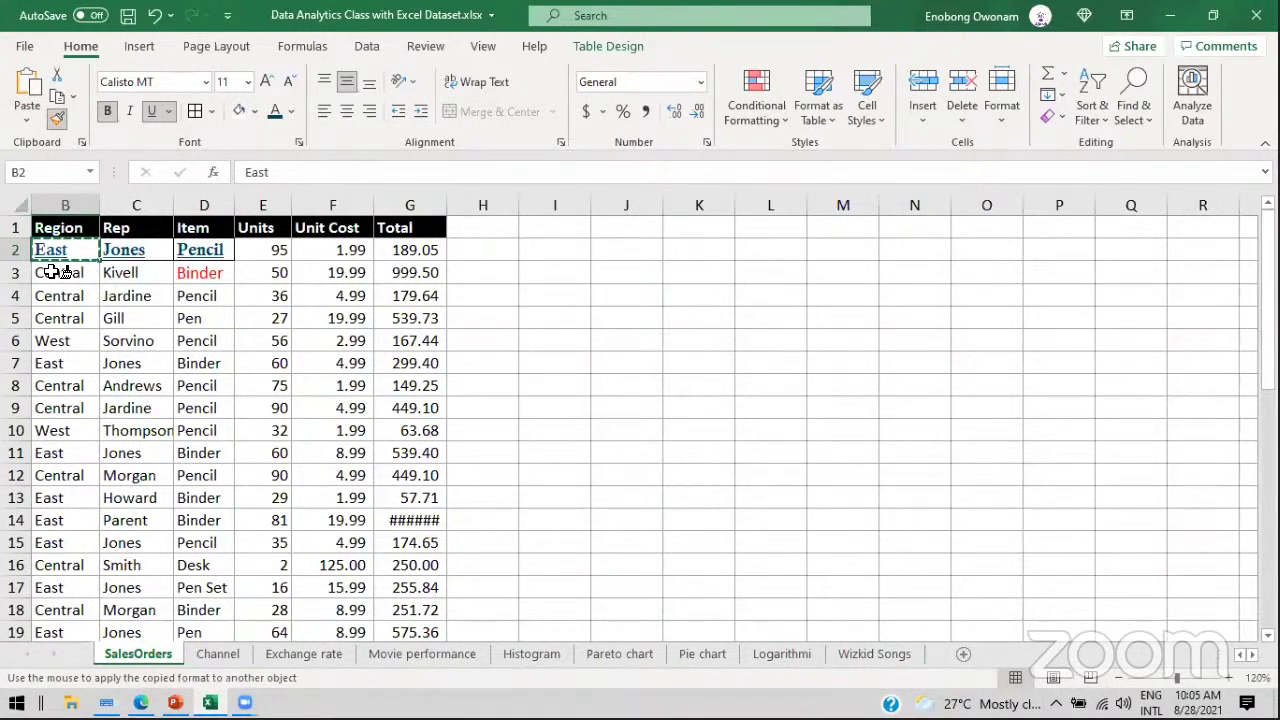
mouse_move(52, 271)
mouse_down()
mouse_move(170, 600)
mouse_move(251, 650)
mouse_move(205, 411)
mouse_up()
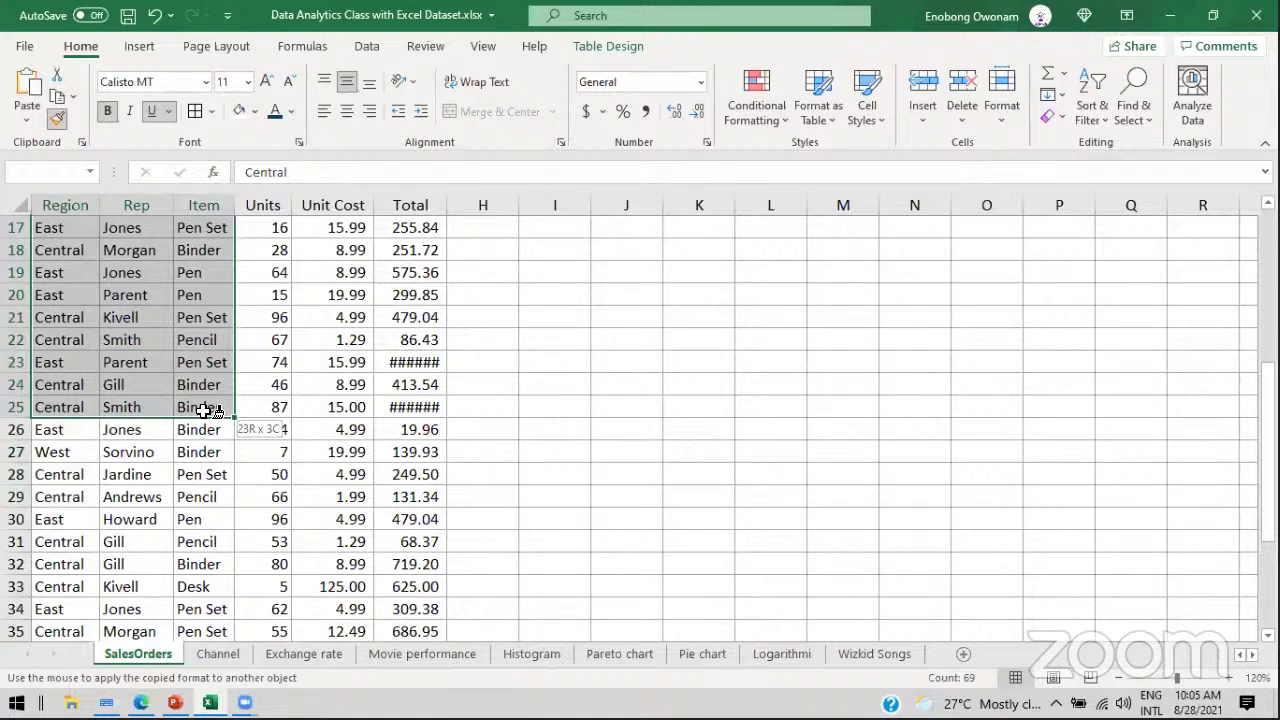
drag(205, 411, 205, 411)
scroll(205, 411, up, 6)
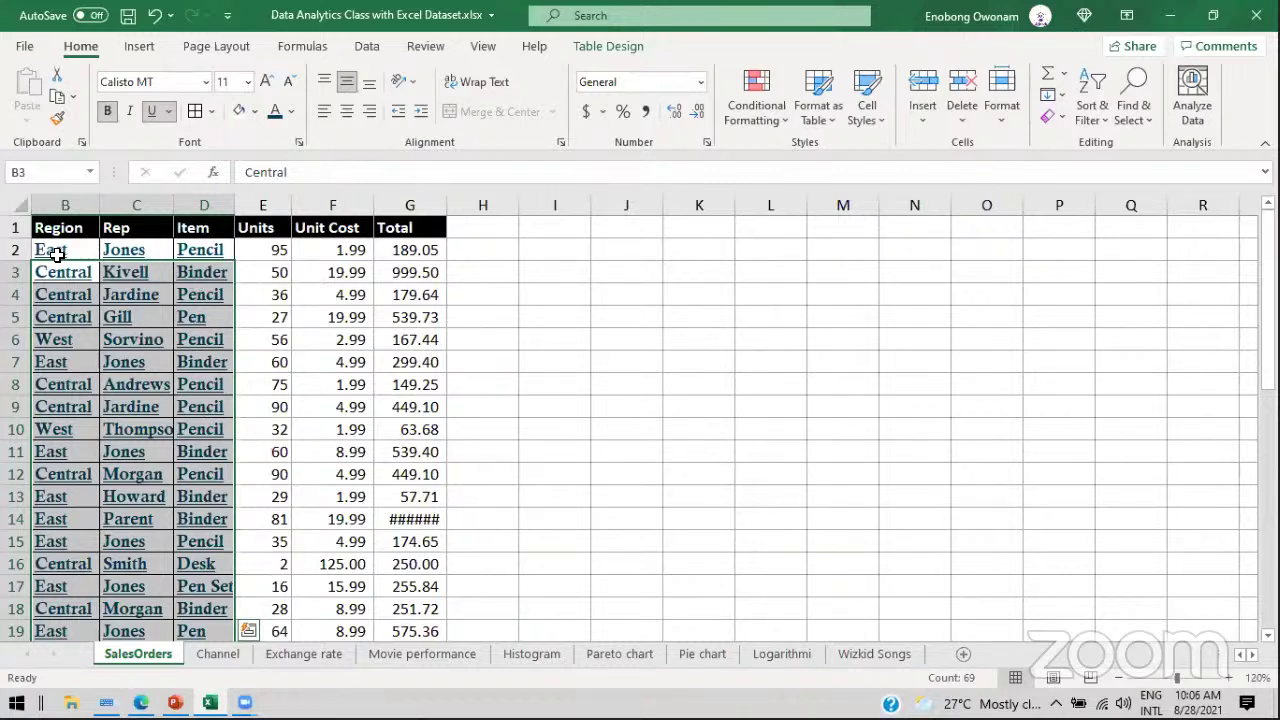
Step: Undo the painted formatting, row 2's underline and its font size change, then check the slides
click(57, 255)
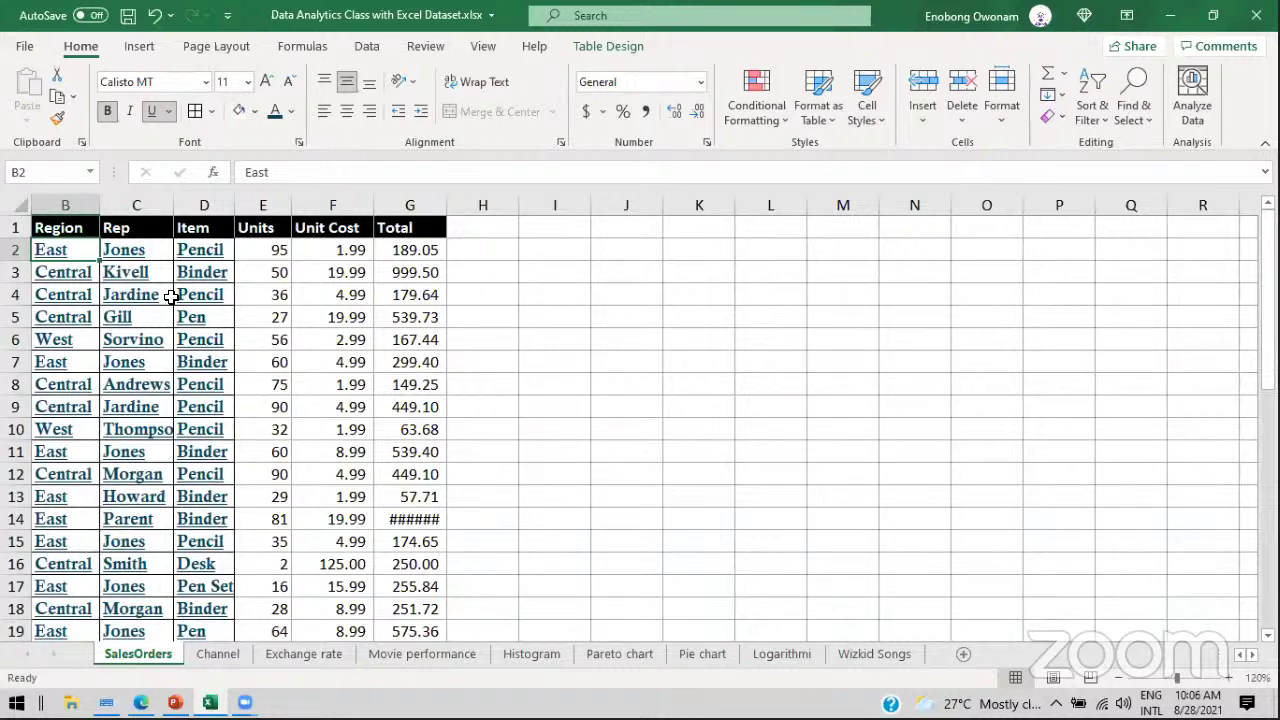
key(ctrl+z)
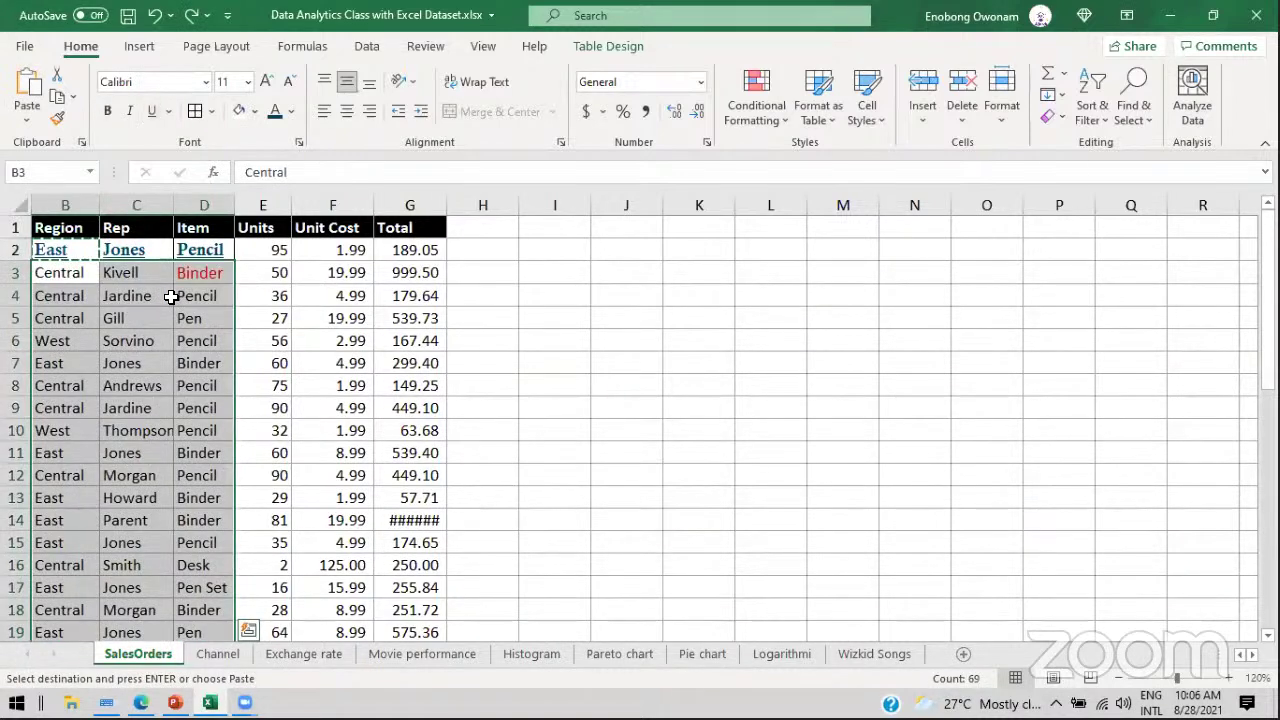
key(ctrl+z)
key(ctrl+z)
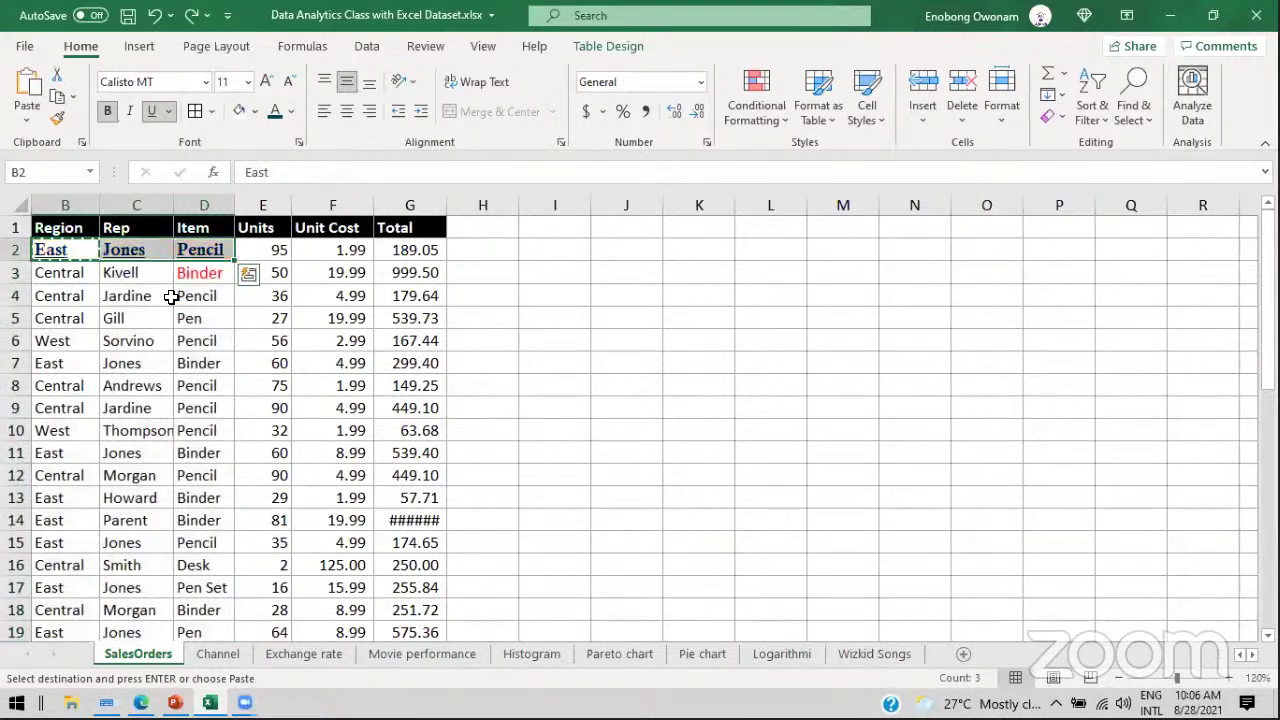
key(ctrl+z)
key(ctrl+z)
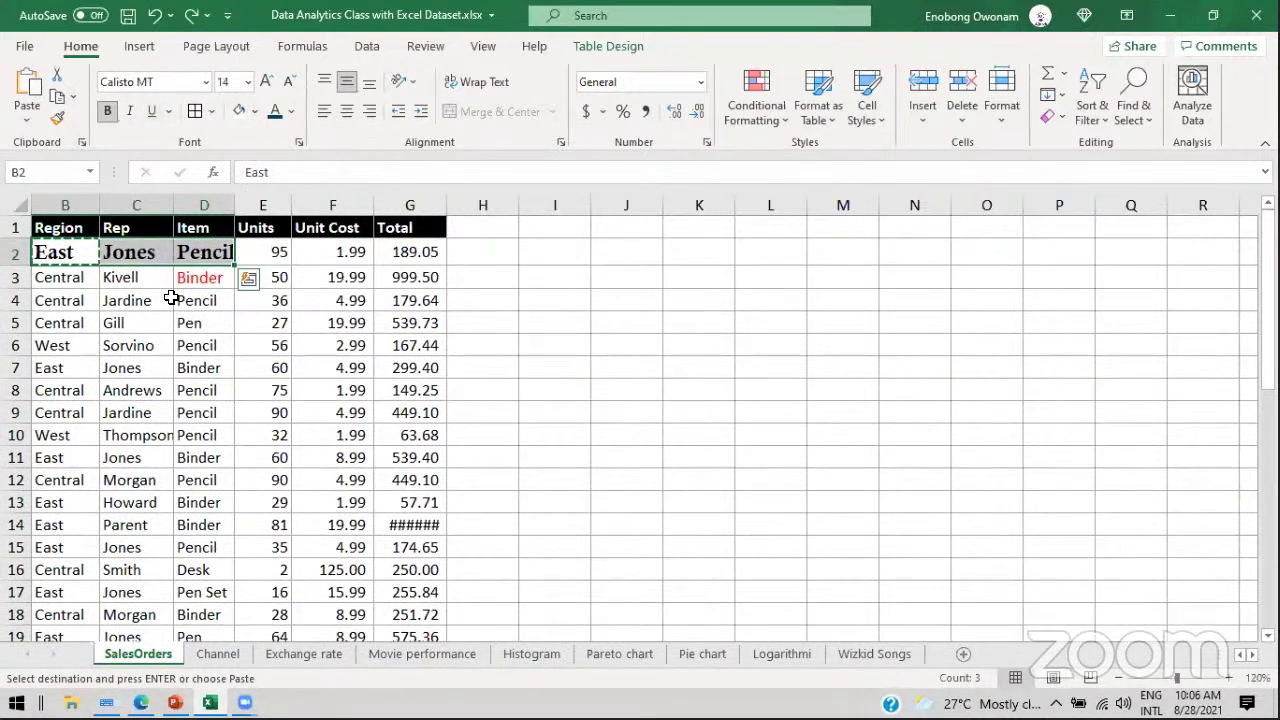
key(ctrl+z)
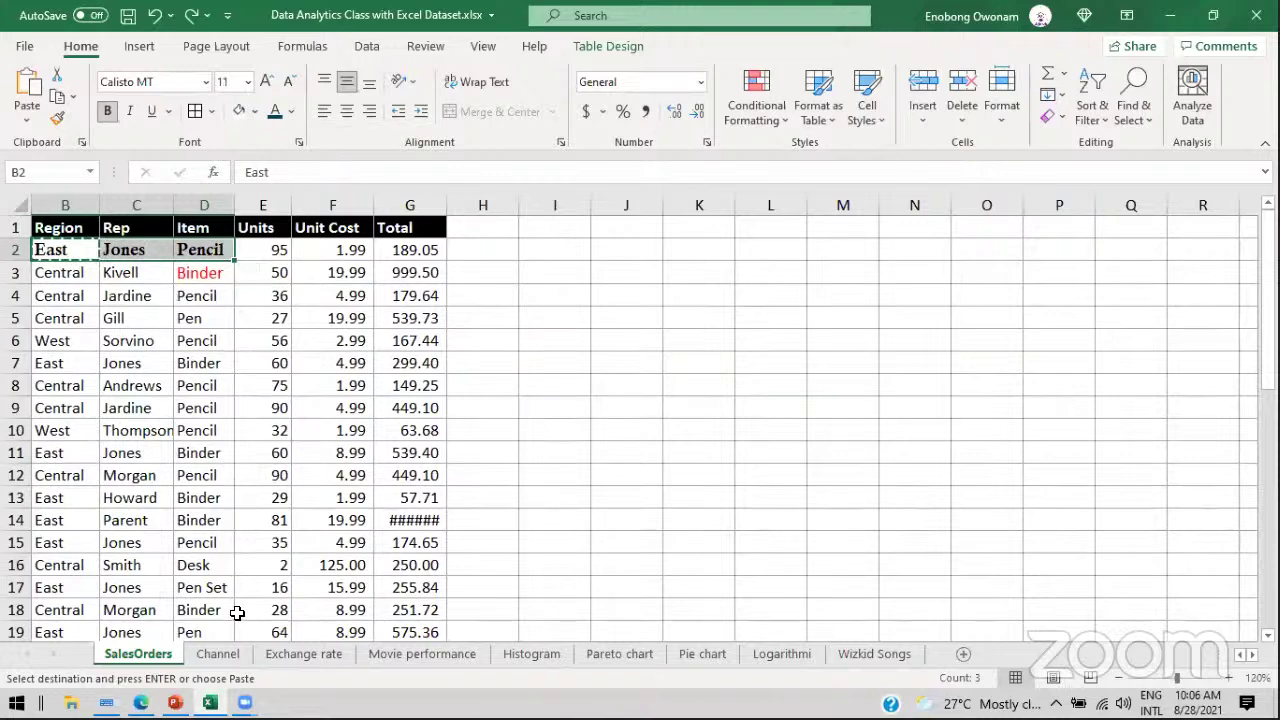
key(alt+Tab)
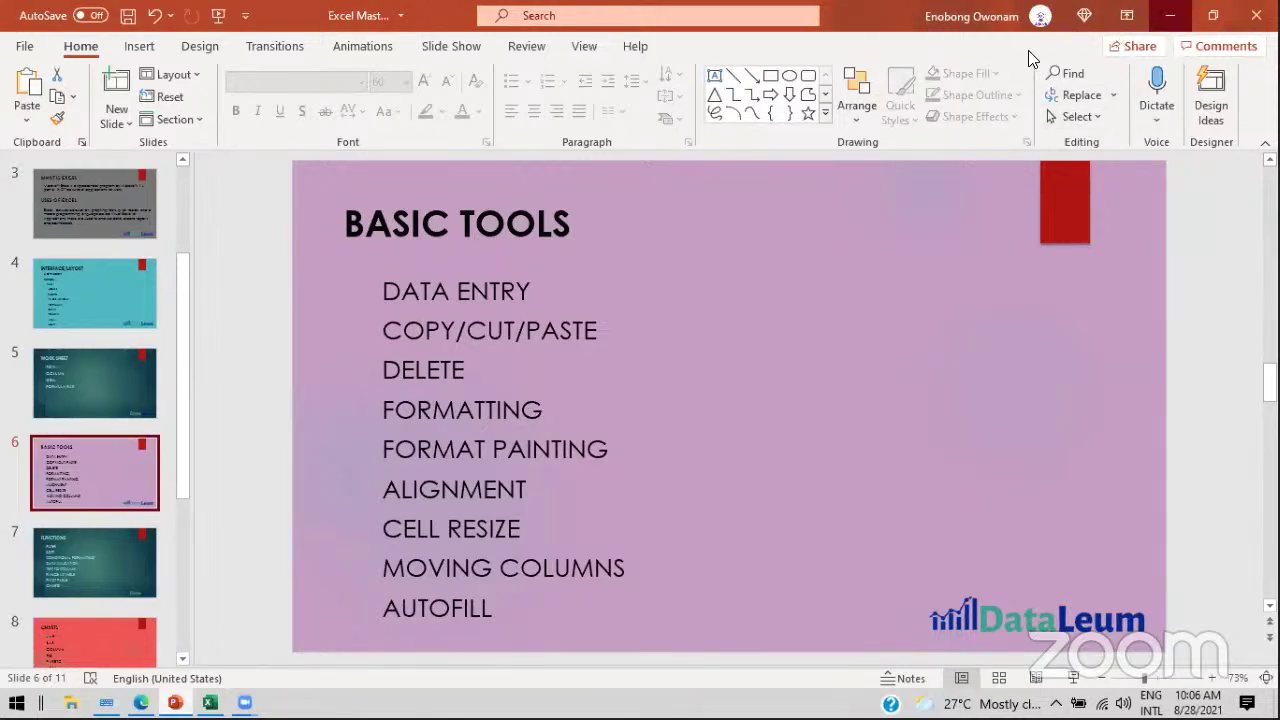
key(alt+Tab)
click(193, 302)
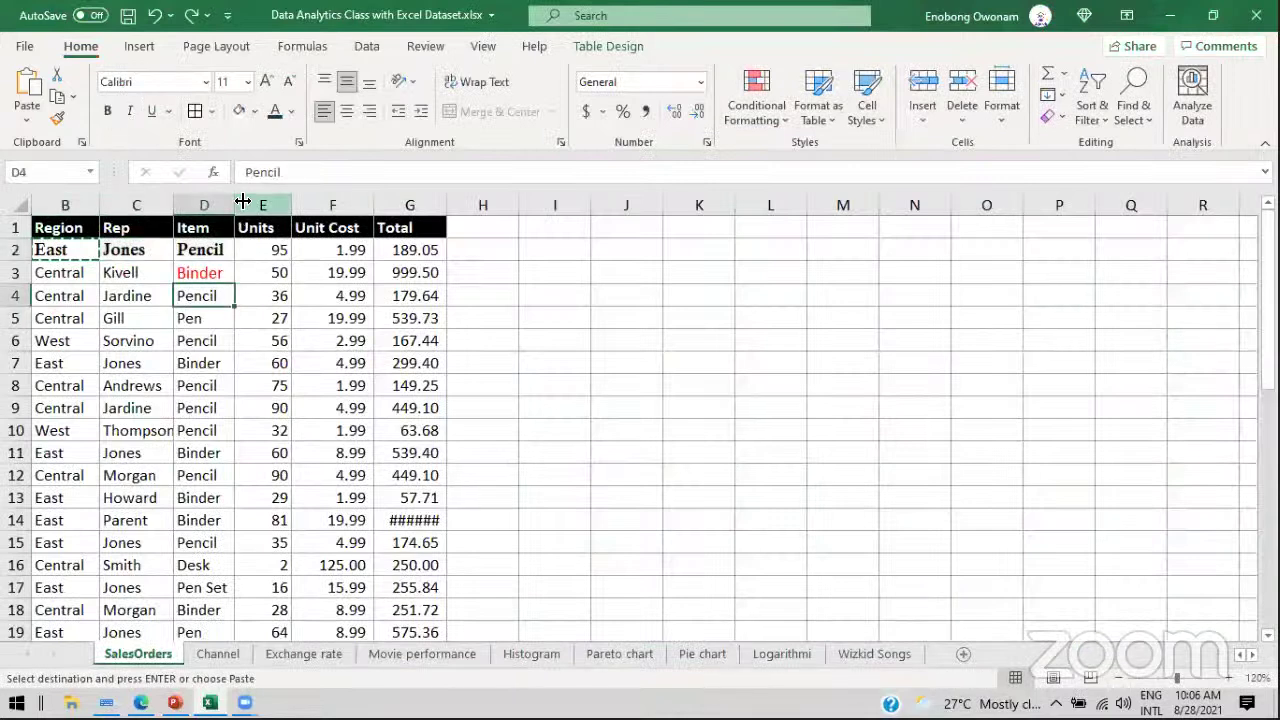
Step: Widen the Item column and try left, center and right alignment on it
drag(235, 205, 383, 205)
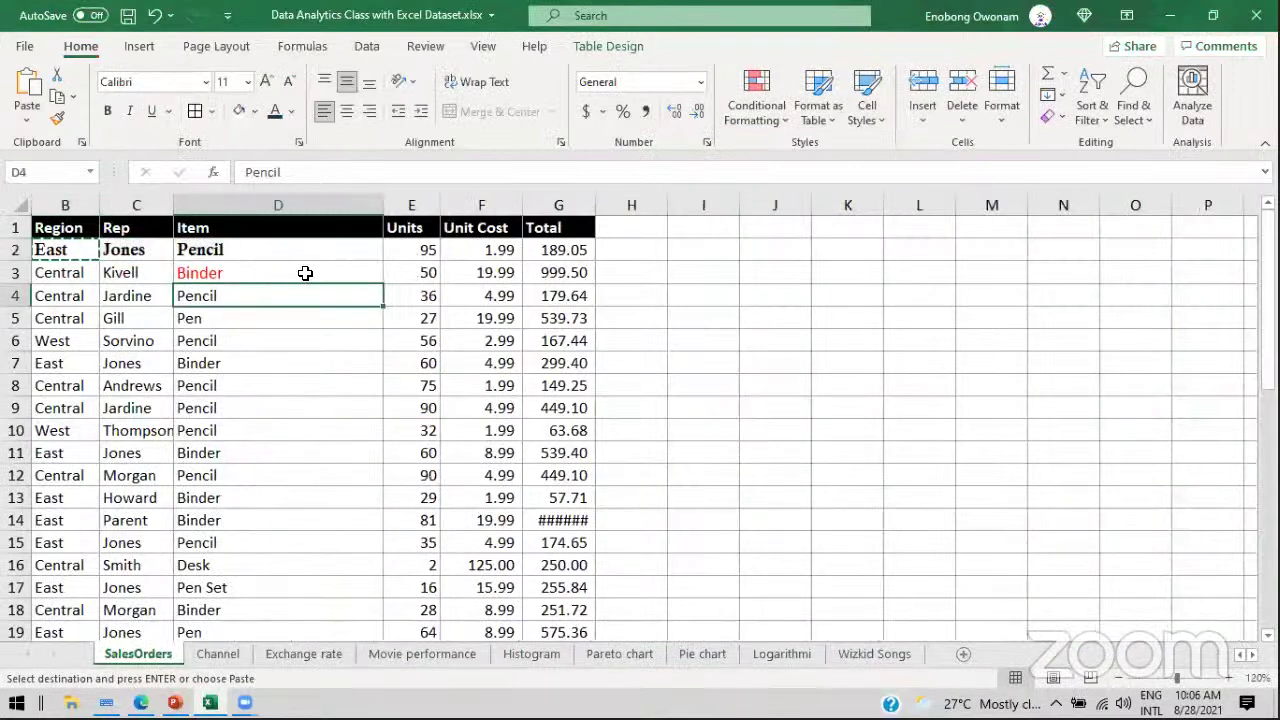
click(224, 208)
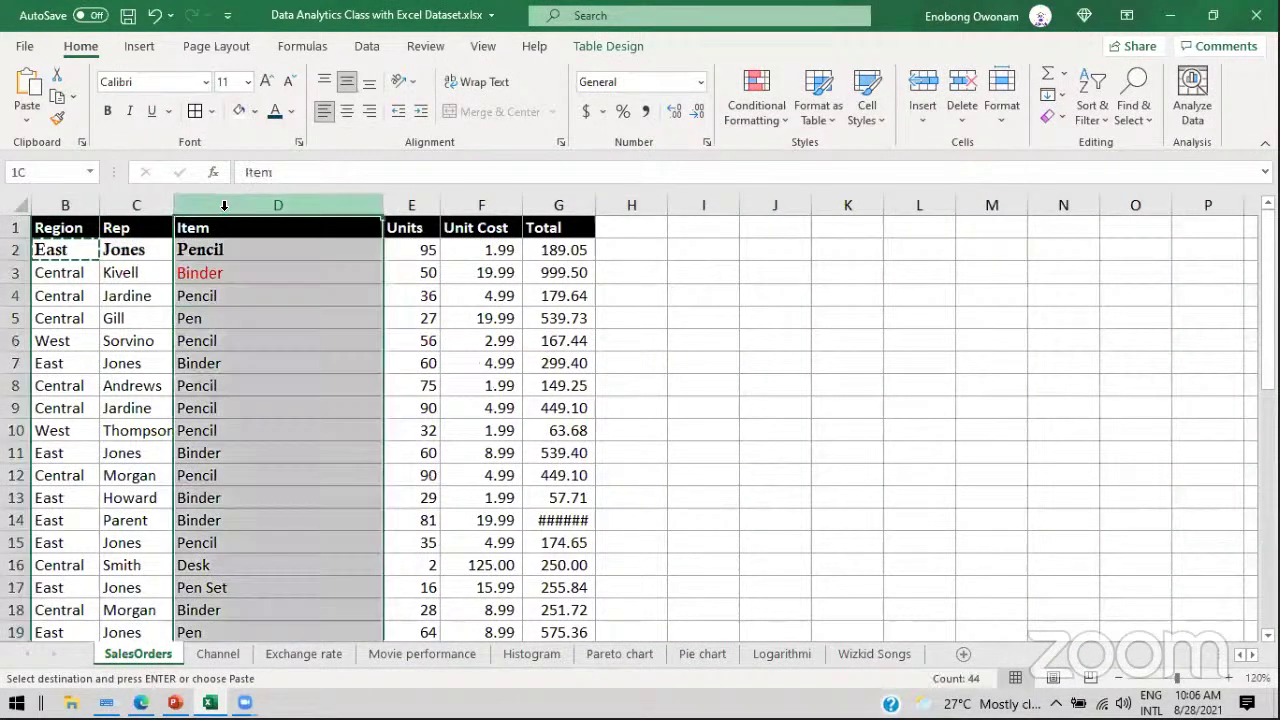
click(327, 113)
click(342, 114)
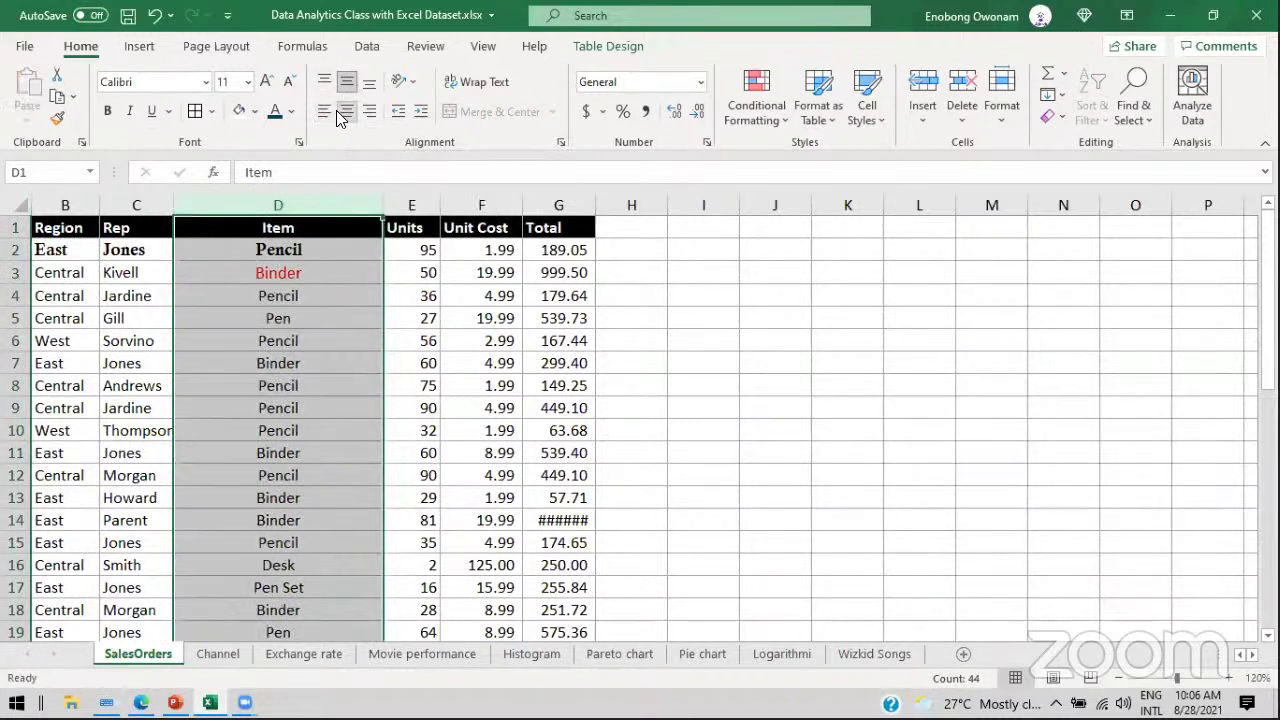
click(369, 111)
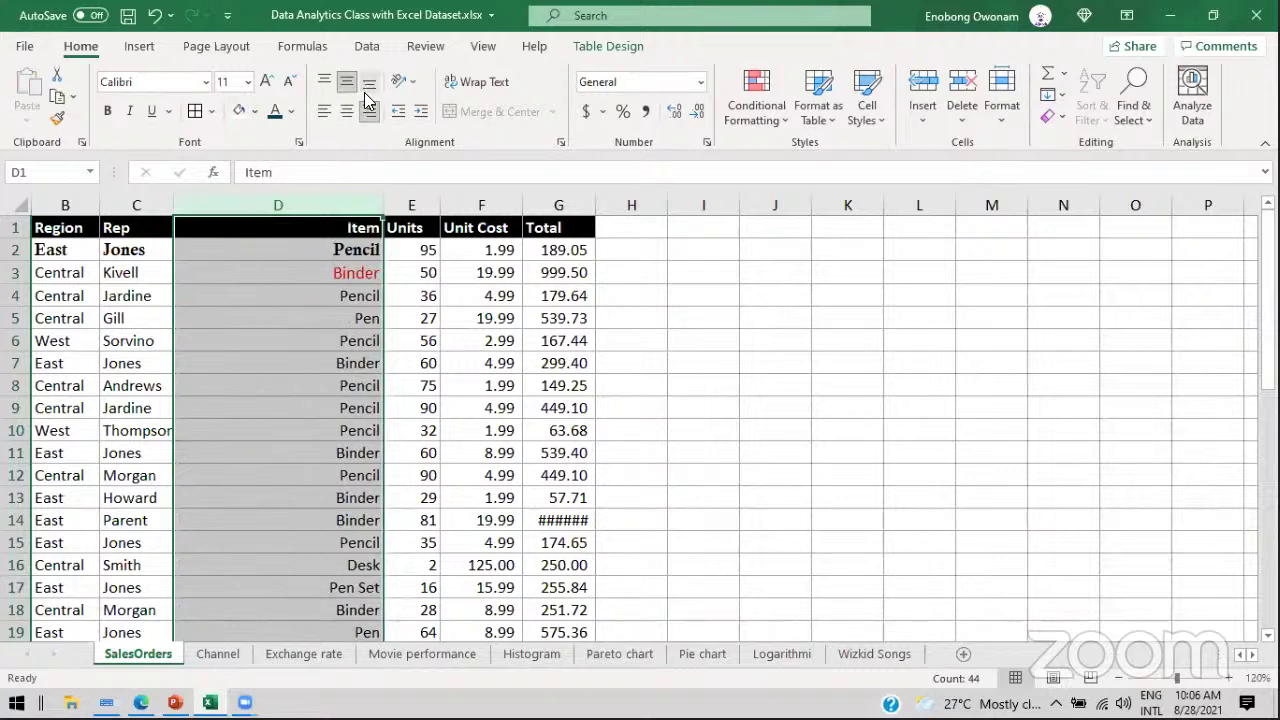
Step: Make row 2 much taller and move Pencil from the bottom to the top of D2
drag(20, 261, 22, 300)
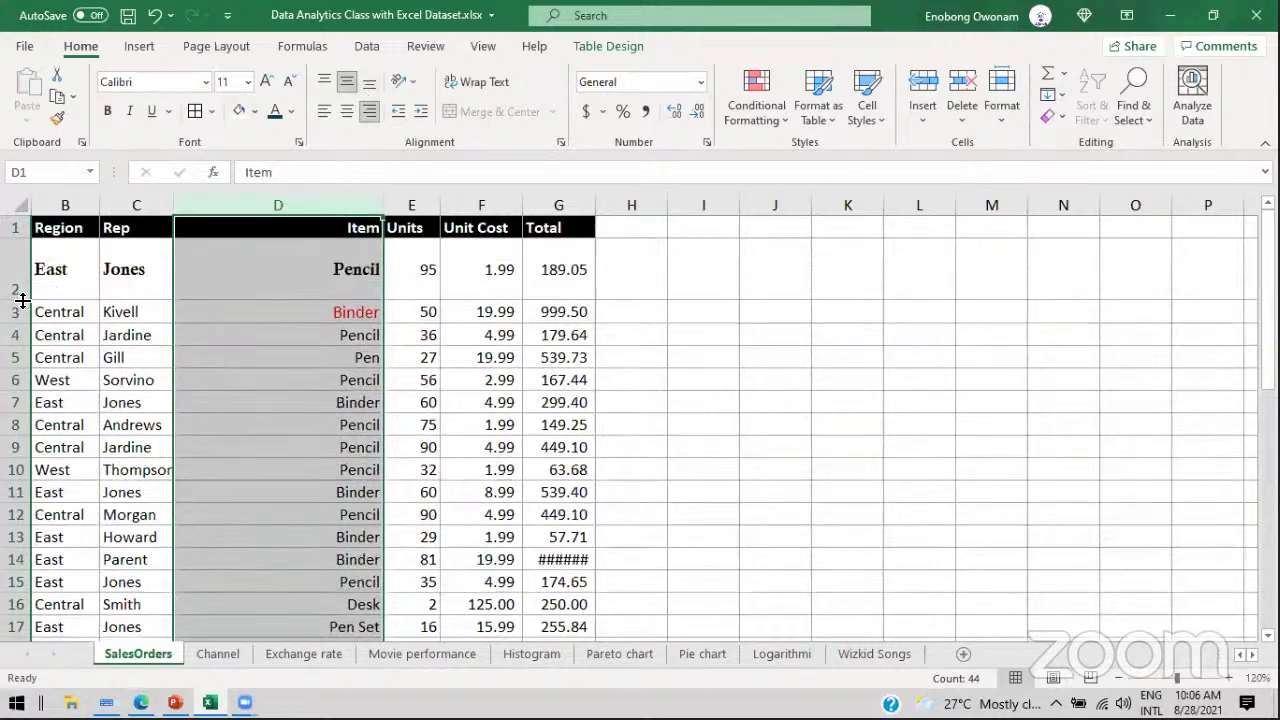
click(372, 86)
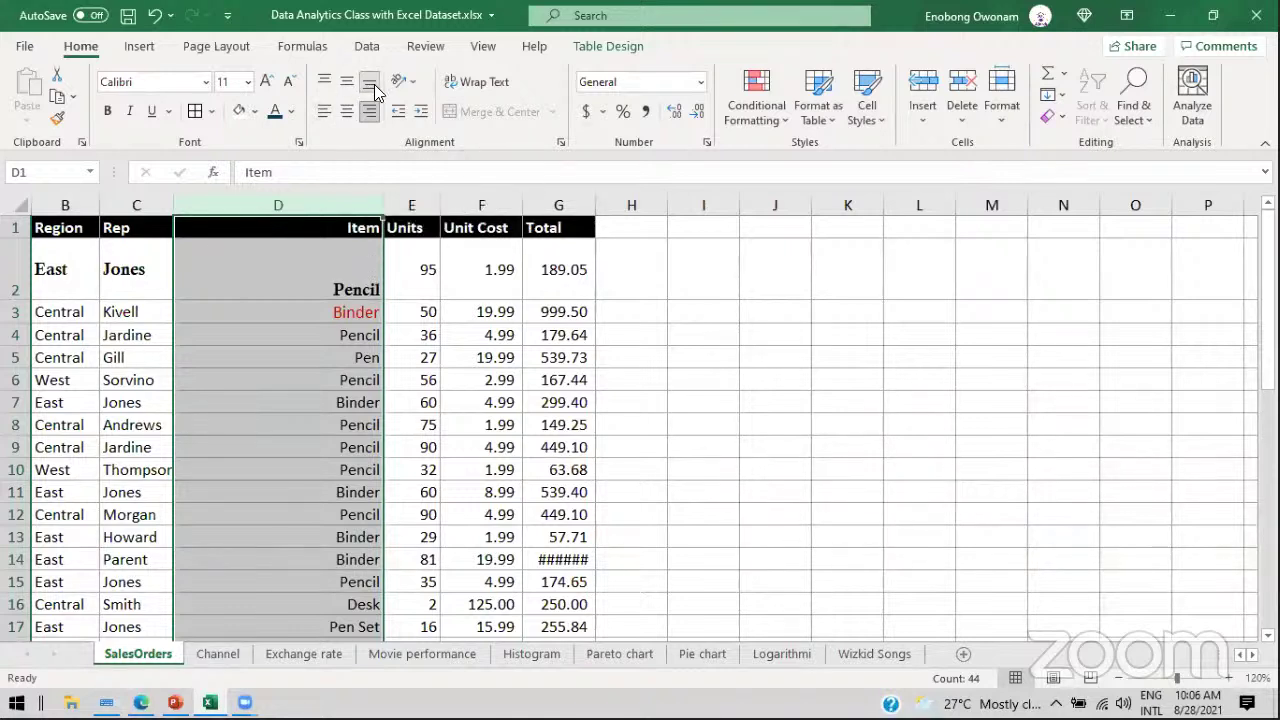
click(320, 83)
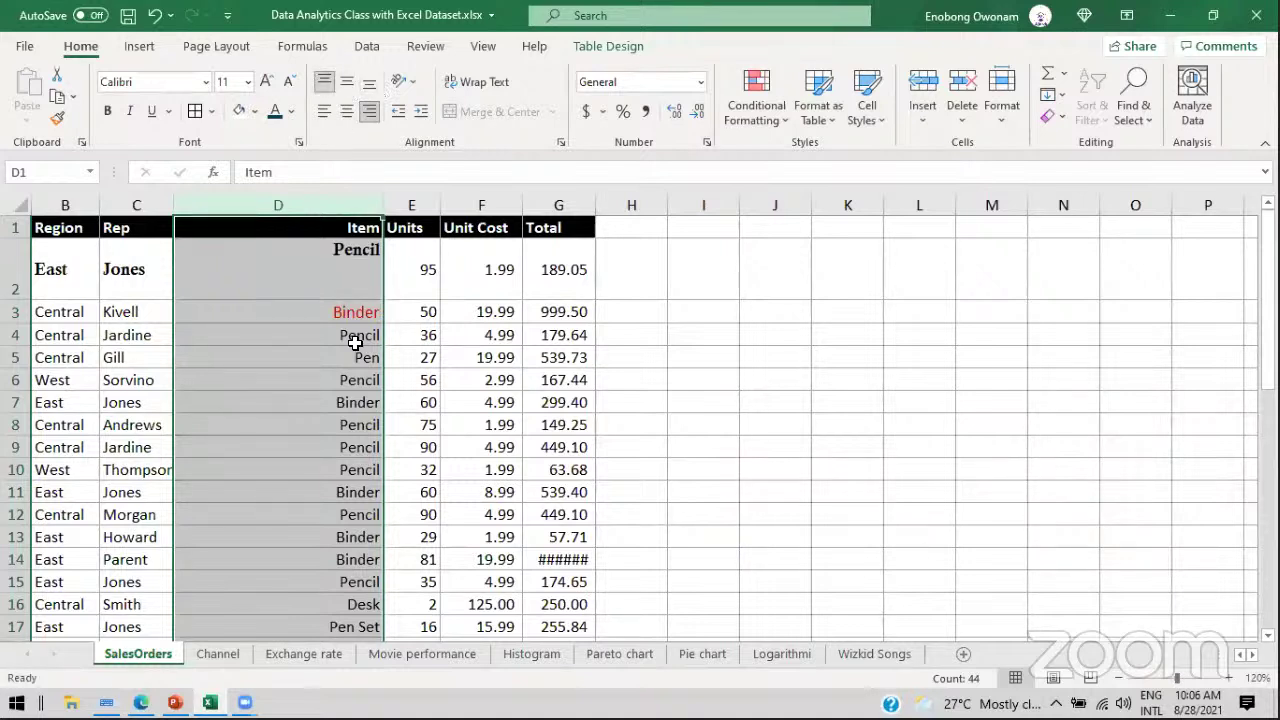
click(175, 702)
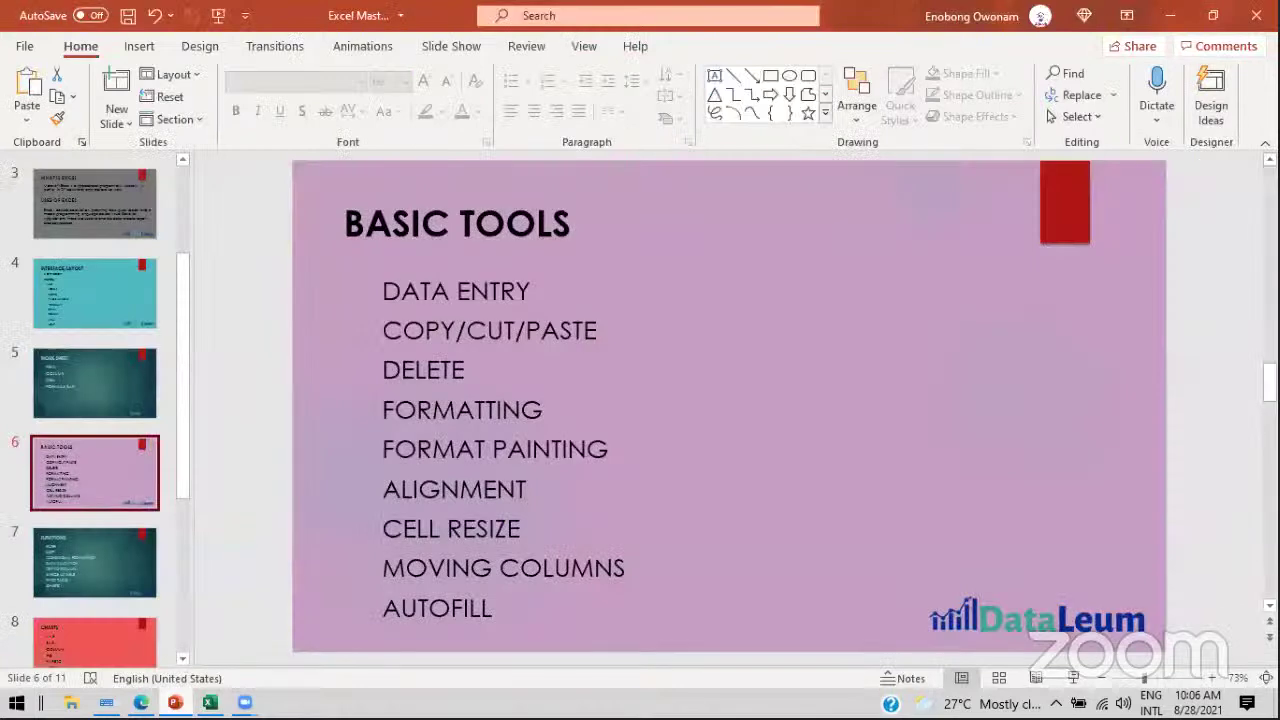
Step: Widen column D, heighten row 2 and enter 'it is different from every other cell' in D2
click(209, 702)
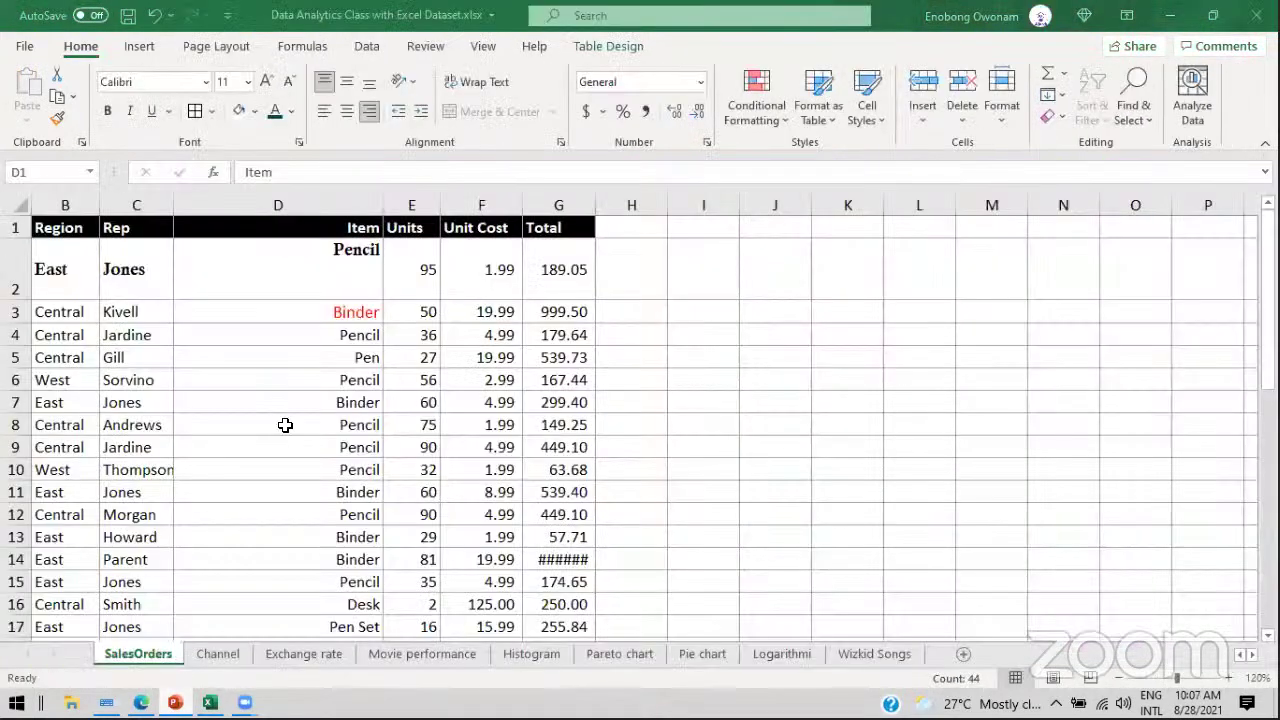
click(190, 242)
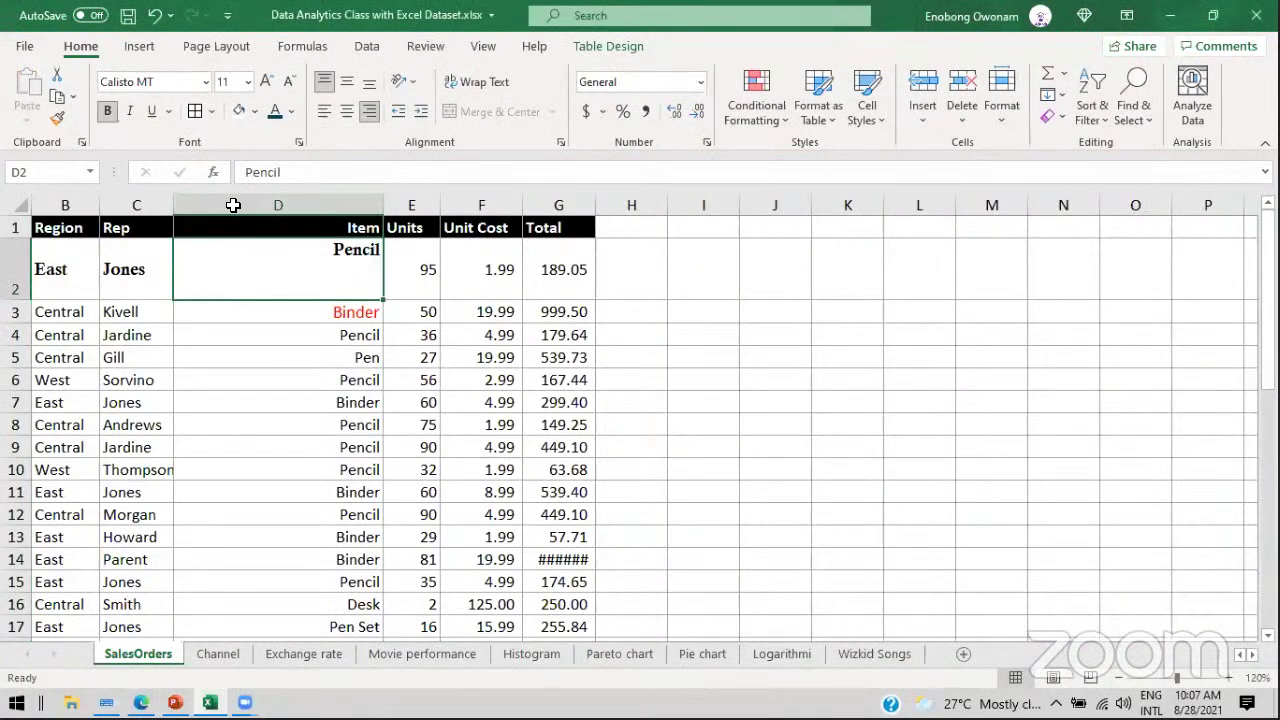
drag(638, 220, 637, 216)
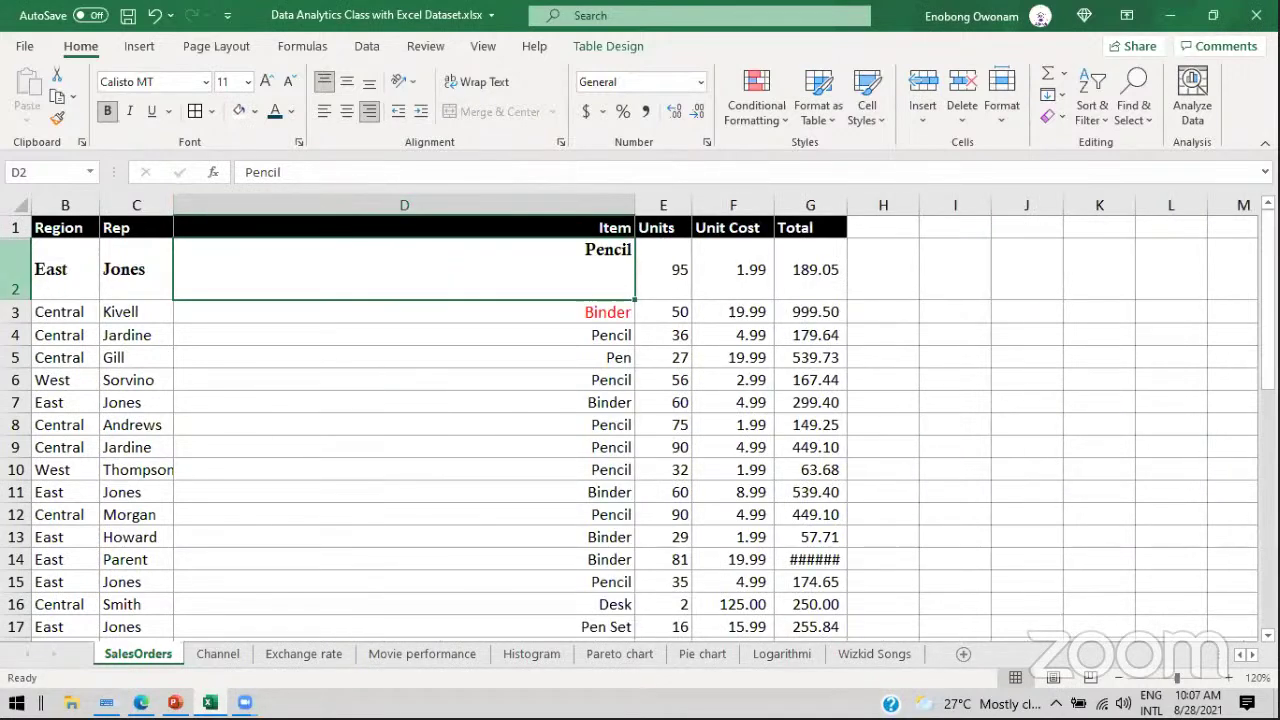
drag(11, 300, 37, 483)
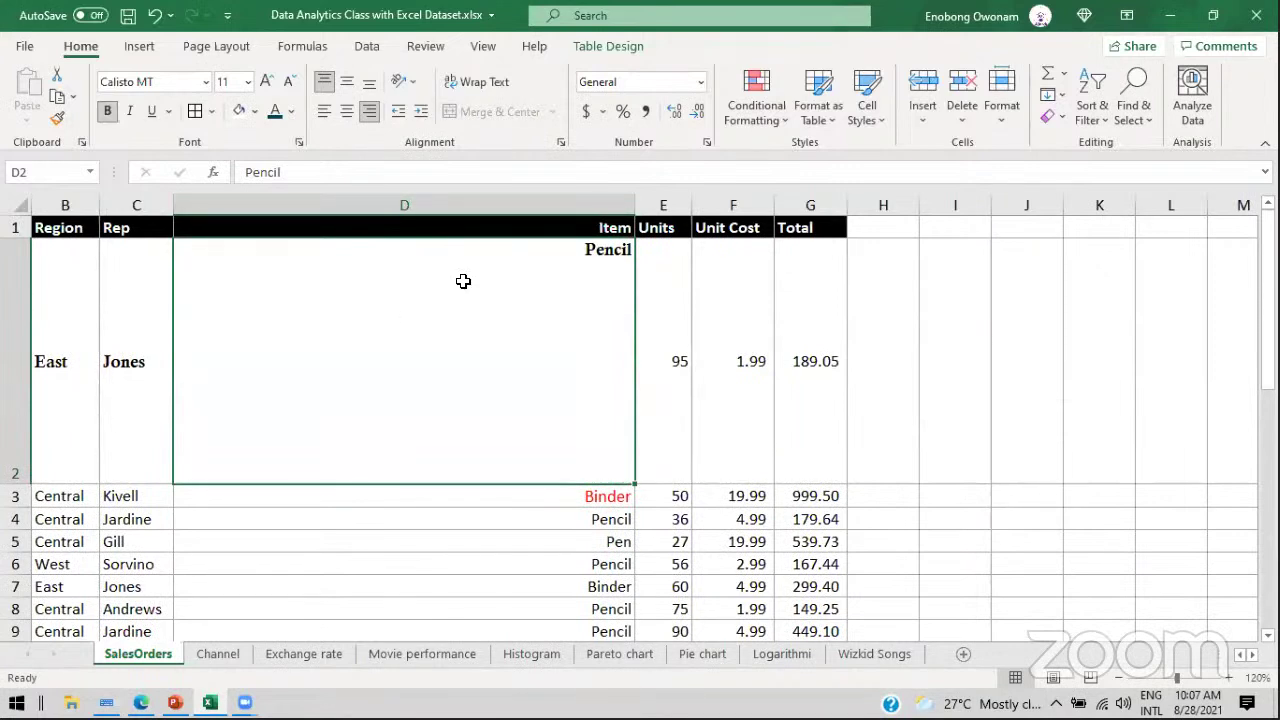
text(it is diffe)
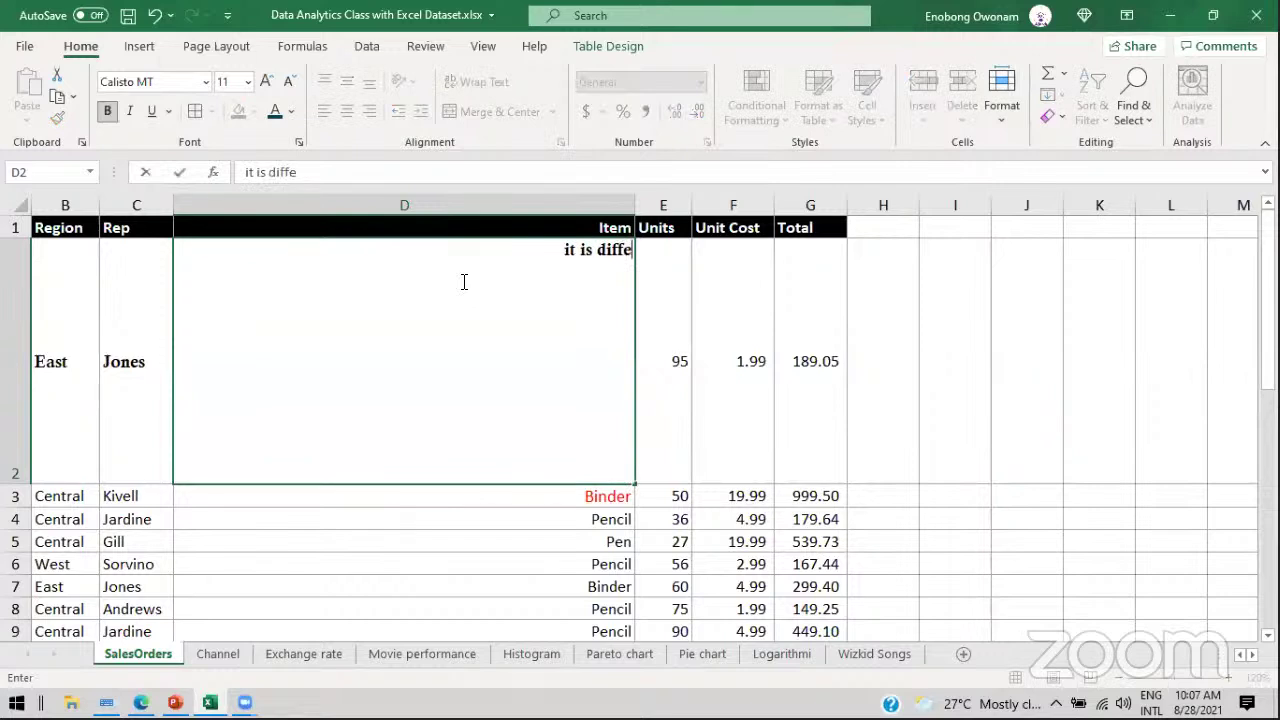
text(rent from)
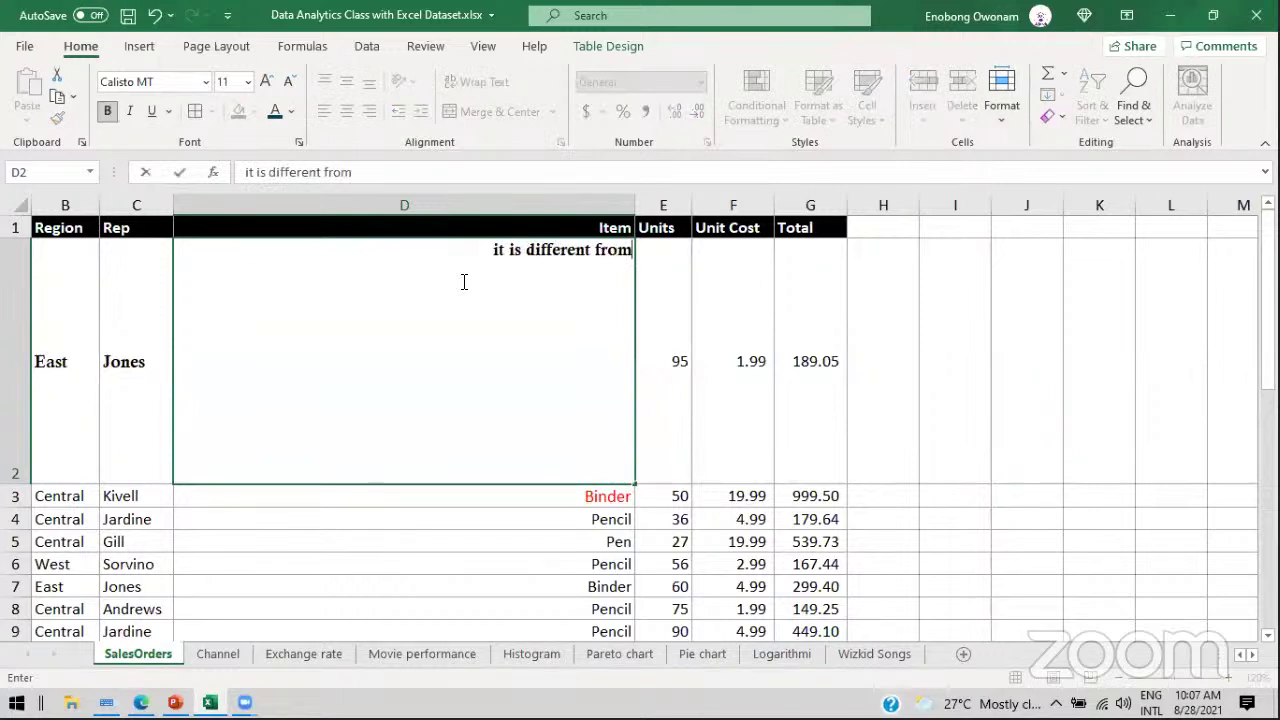
text( every oth)
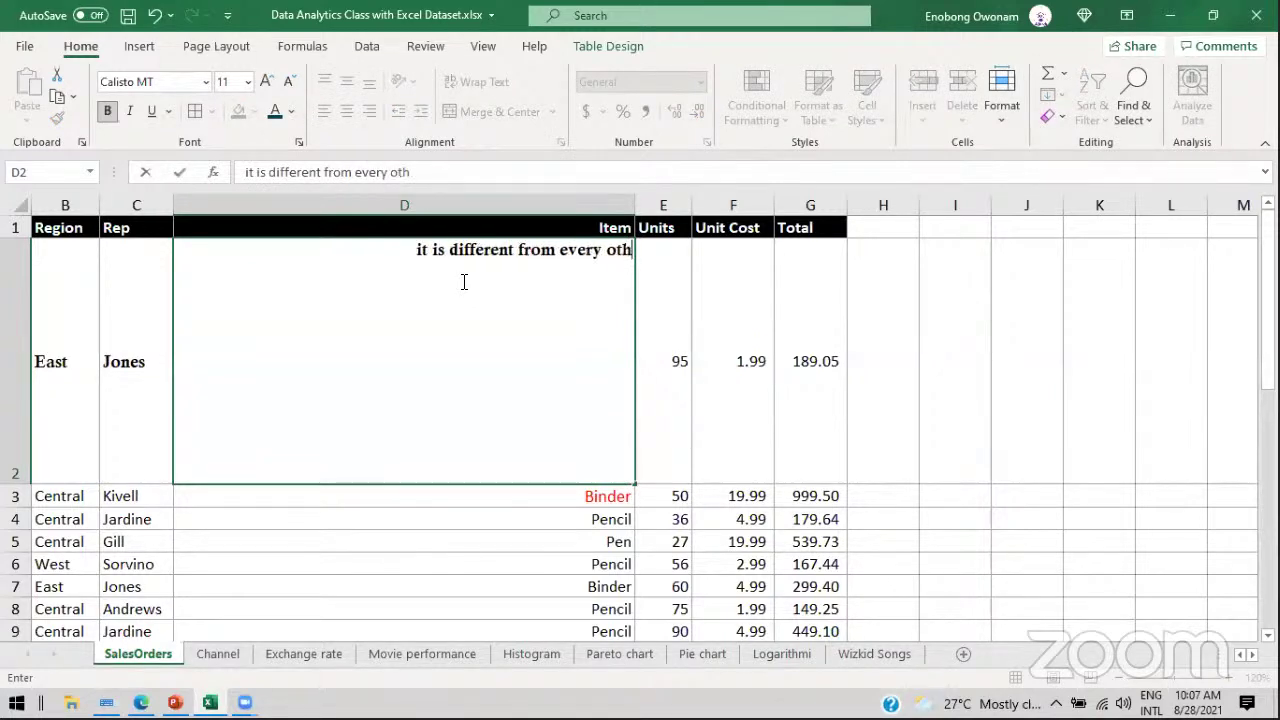
text(er cell)
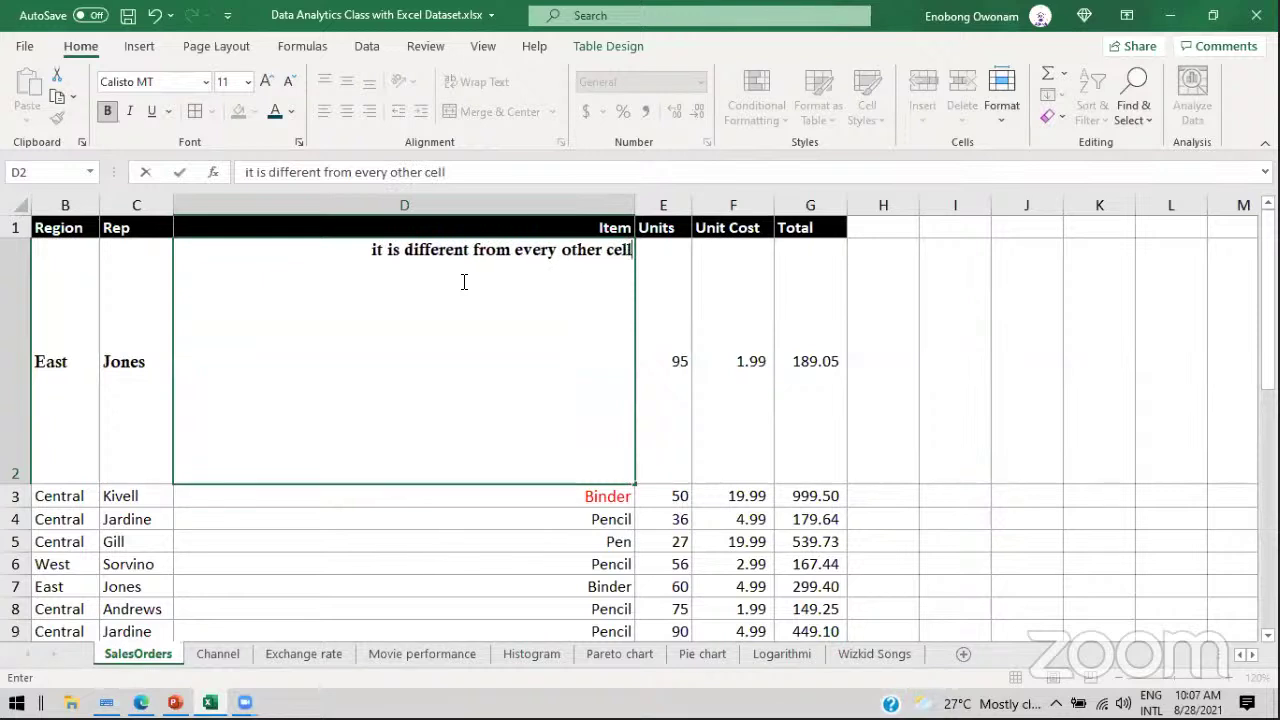
key(Return)
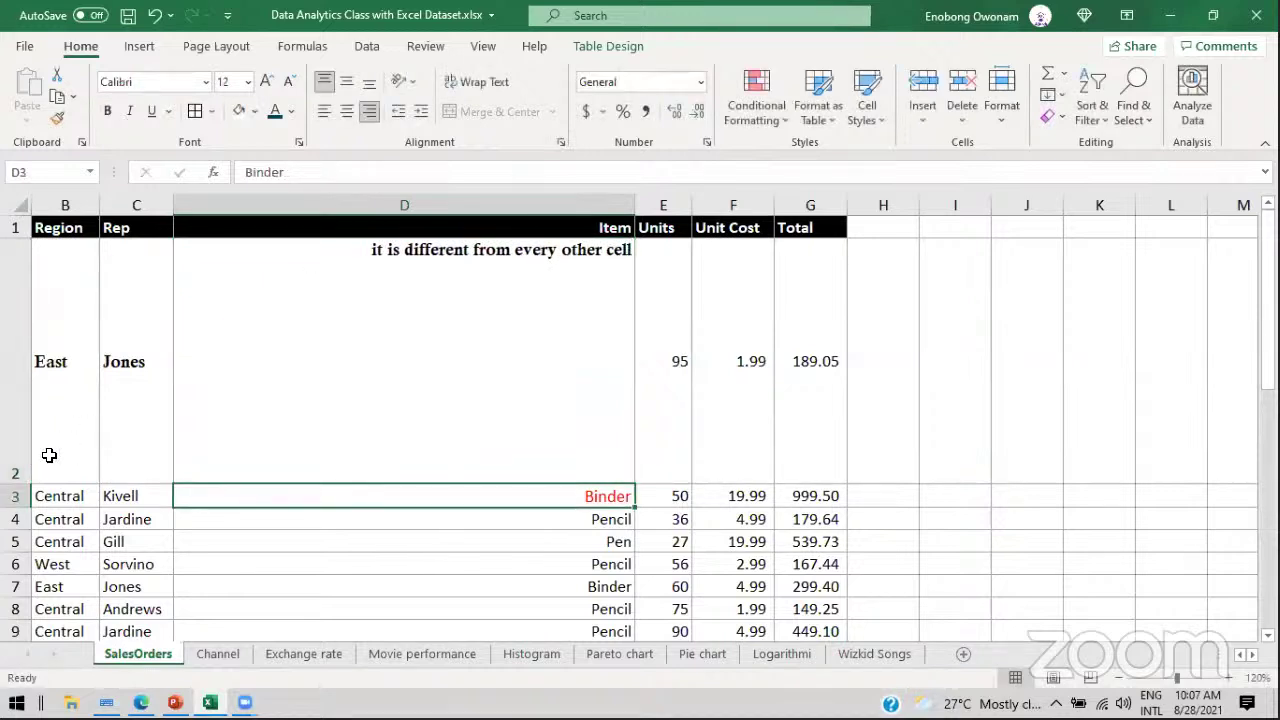
Step: Resize row 2 and column D so D2's full sentence fits
drag(15, 483, 15, 279)
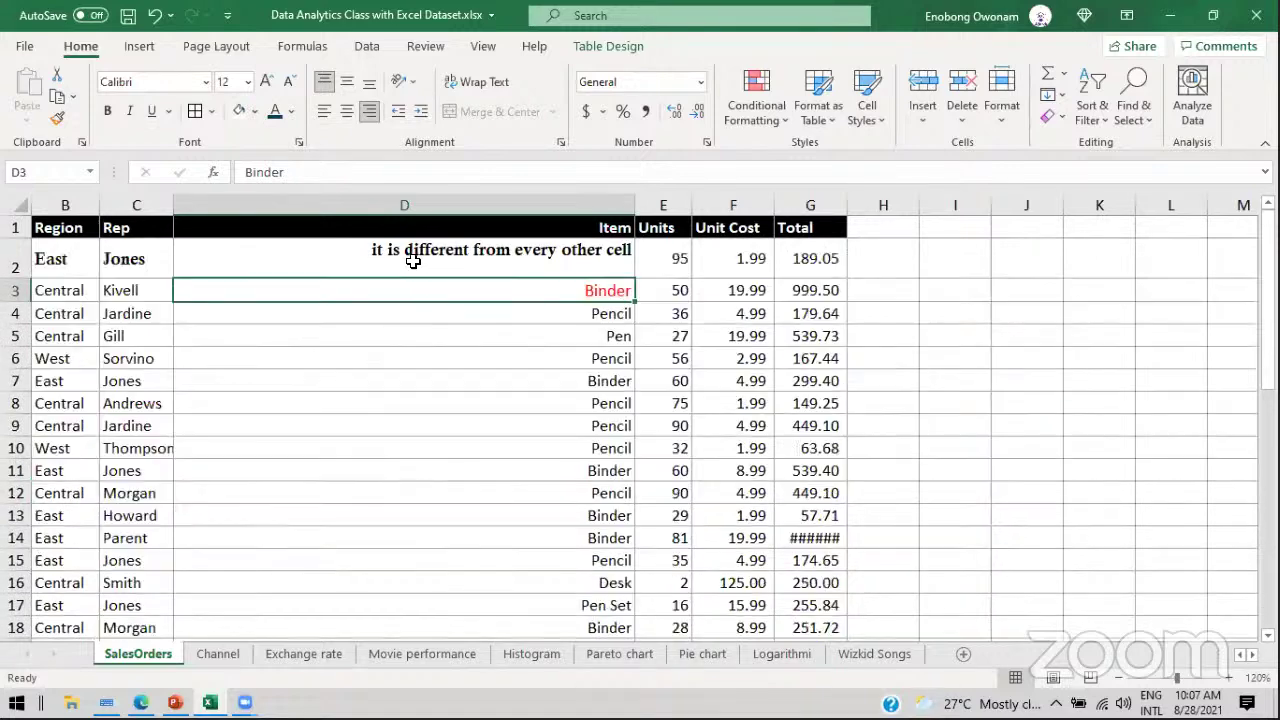
drag(635, 208, 236, 252)
click(205, 252)
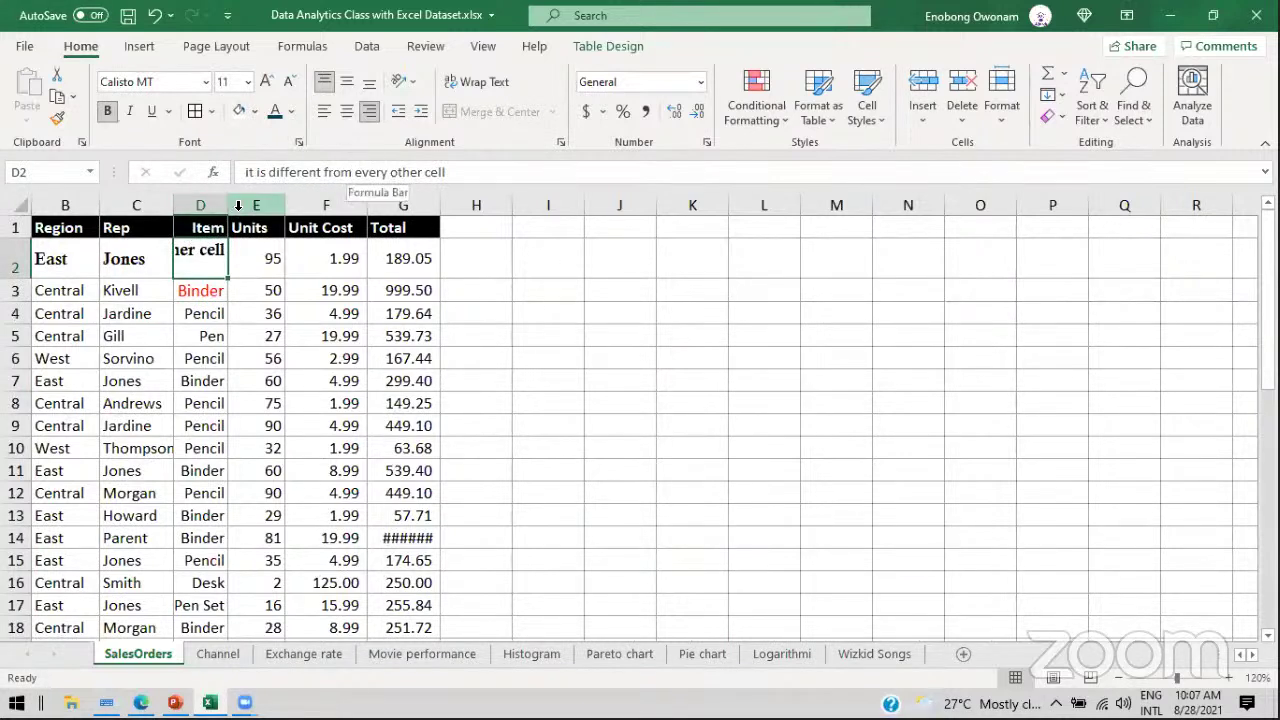
drag(227, 205, 552, 206)
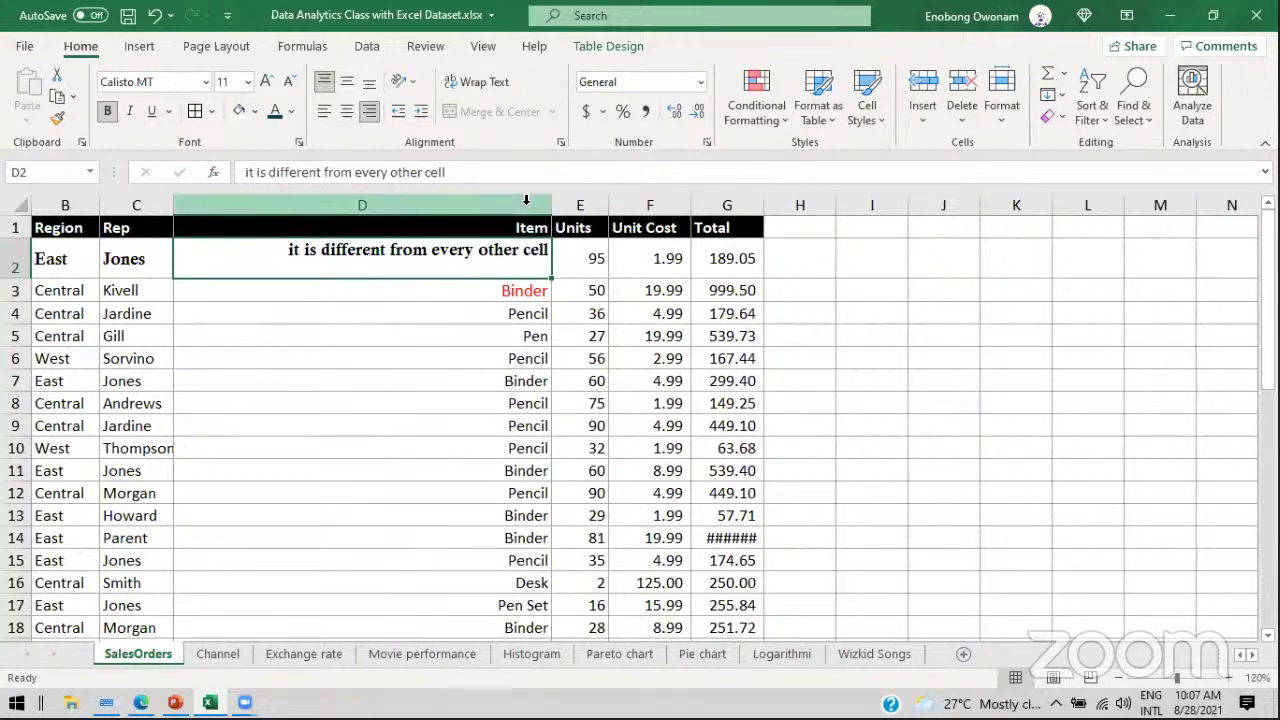
click(551, 206)
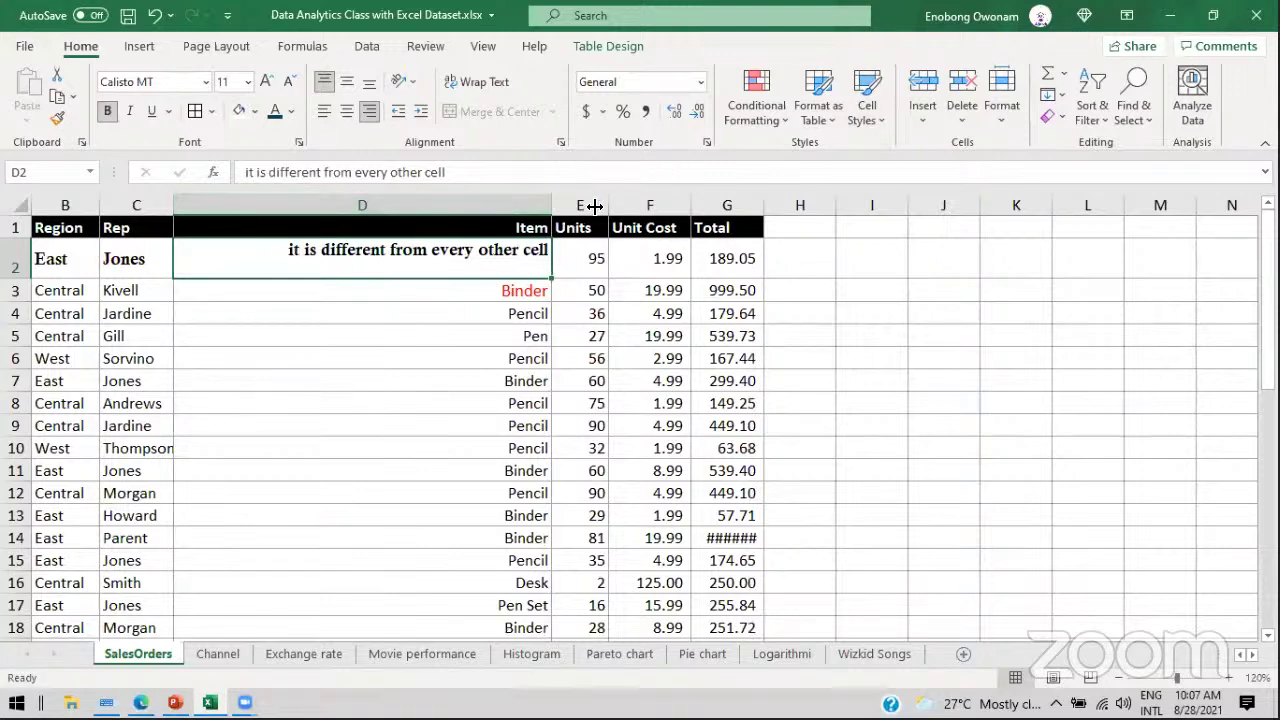
drag(18, 290, 18, 355)
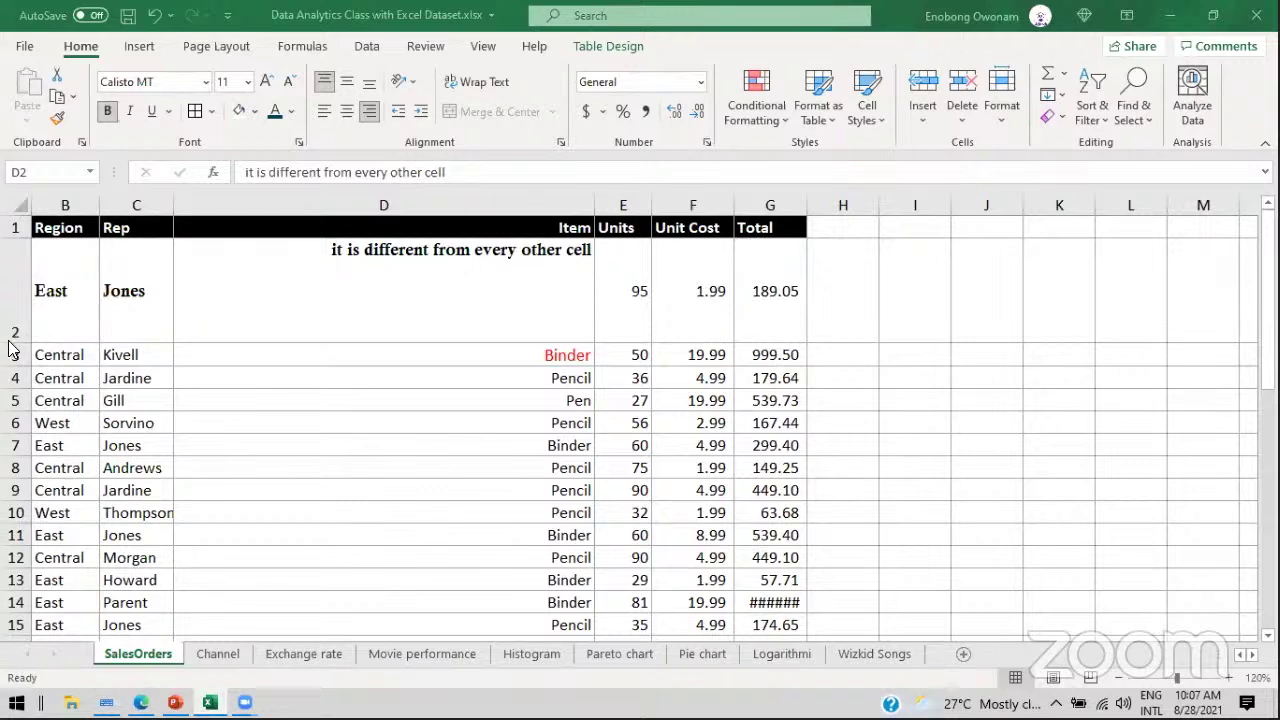
drag(18, 343, 13, 306)
Step: Undo the row 2 and column D resizing
mouse_move(108, 318)
mouse_down()
mouse_move(100, 334)
mouse_move(120, 340)
mouse_up()
click(137, 367)
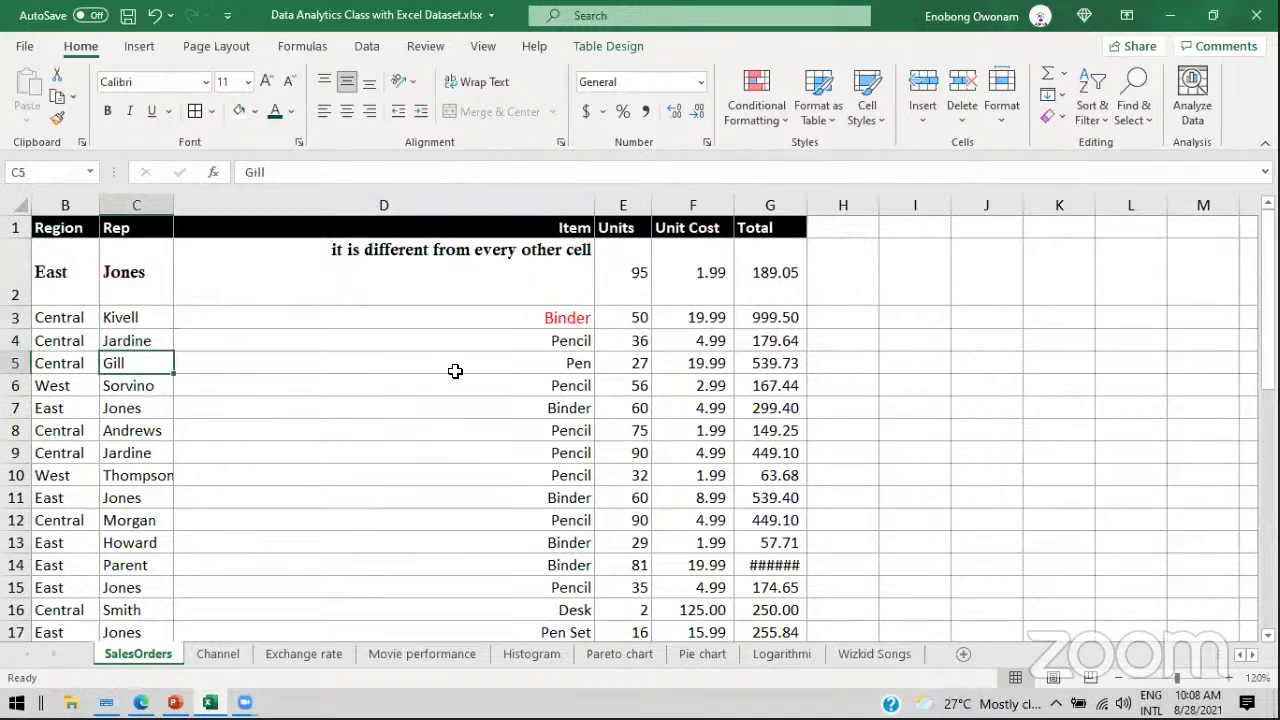
key(ctrl+z)
key(ctrl+z)
key(ctrl+z)
key(ctrl+z)
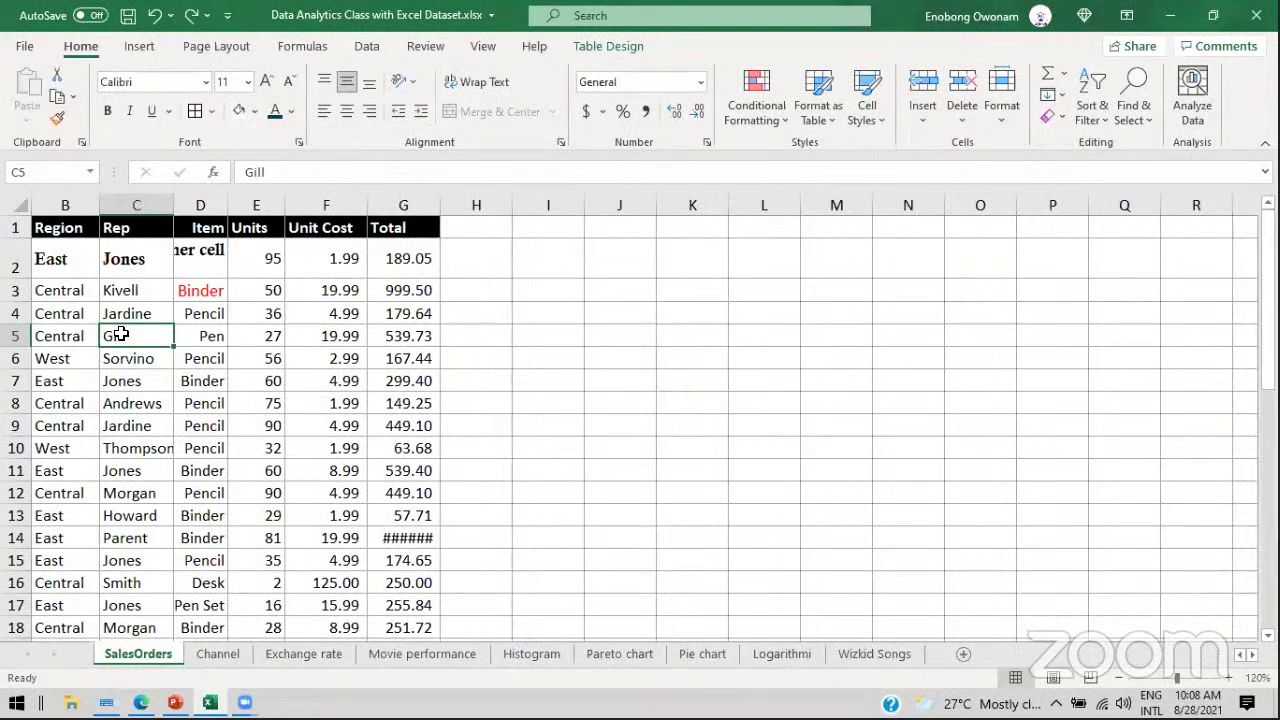
Step: Make Gill in cell C5 bold with a red fill
click(109, 112)
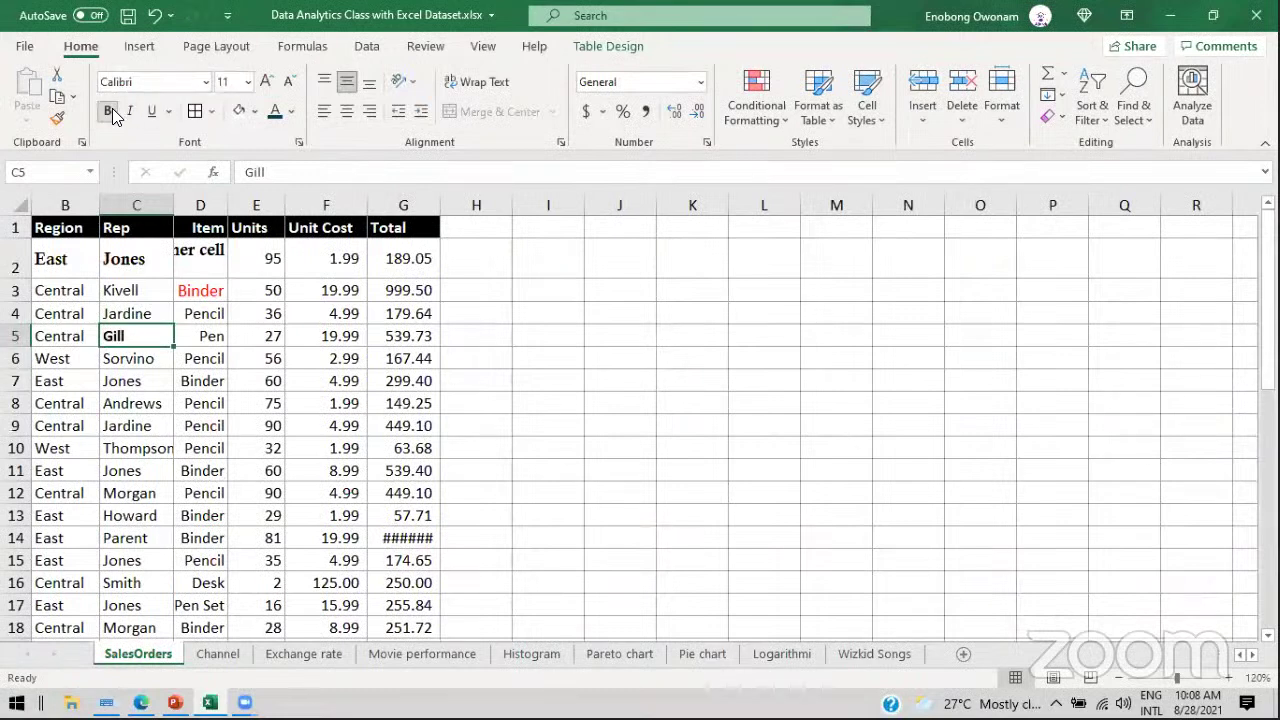
click(254, 112)
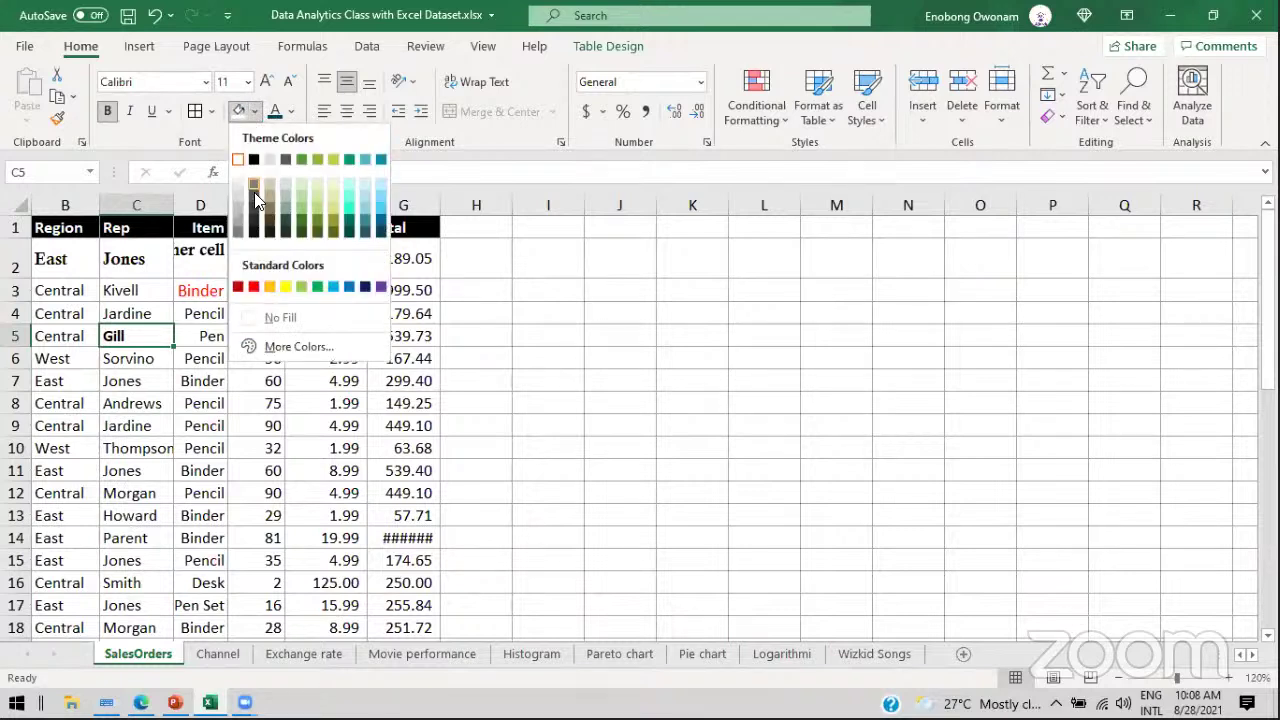
click(254, 287)
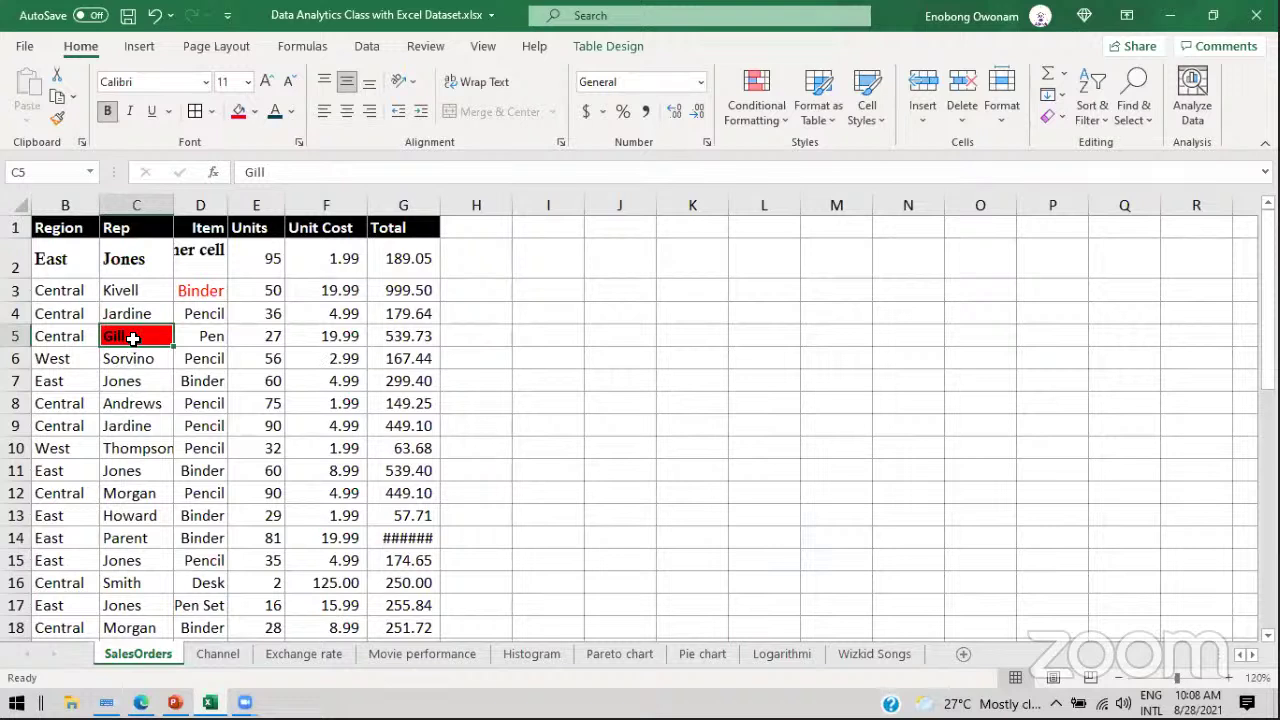
click(135, 443)
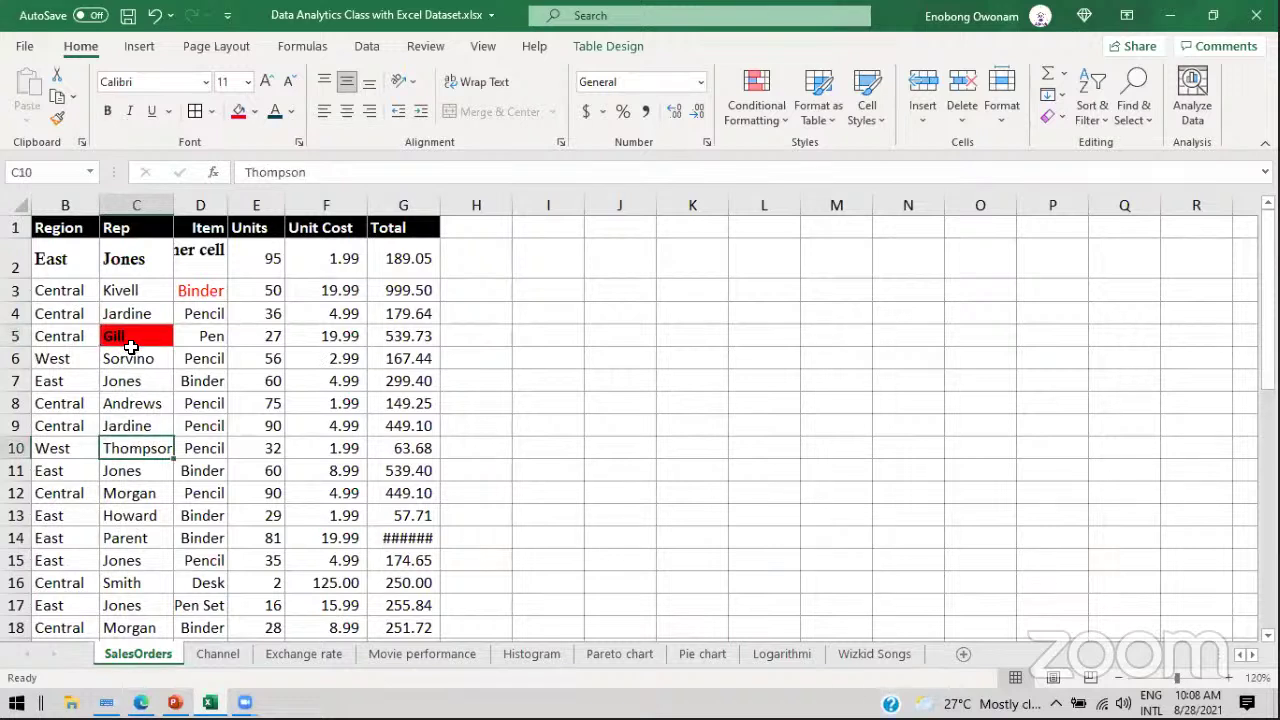
drag(72, 378, 239, 507)
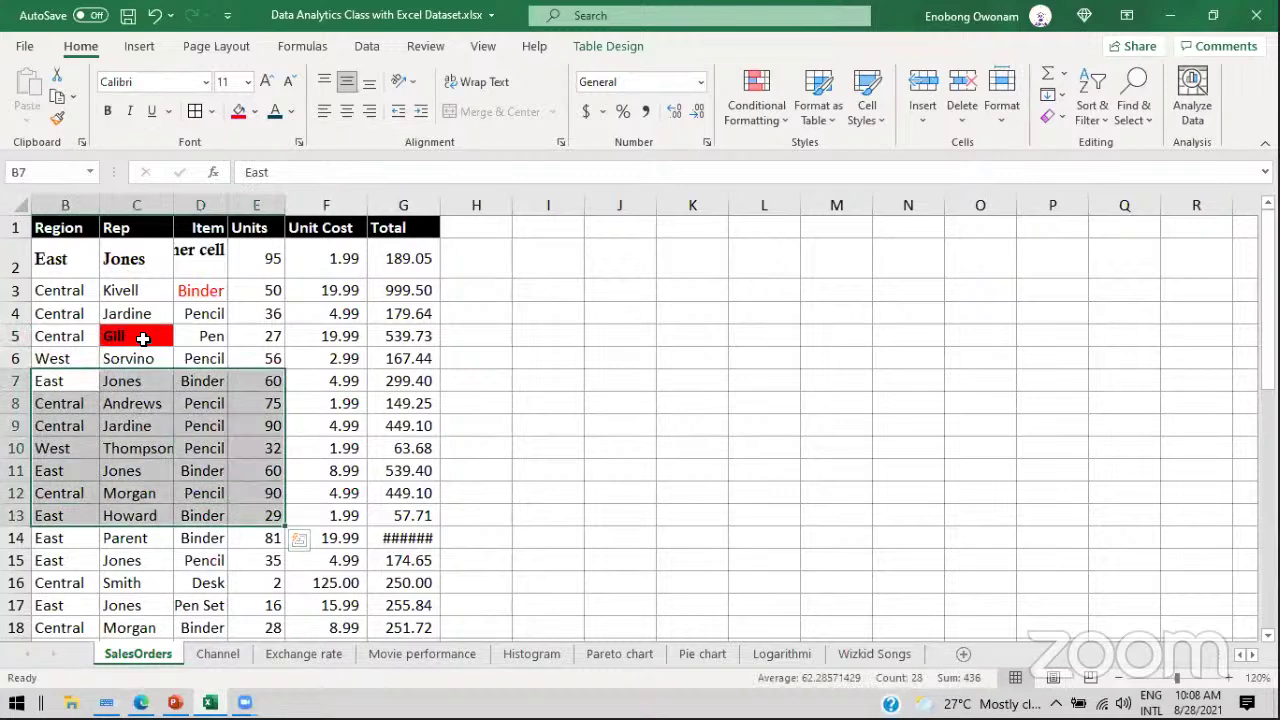
click(143, 339)
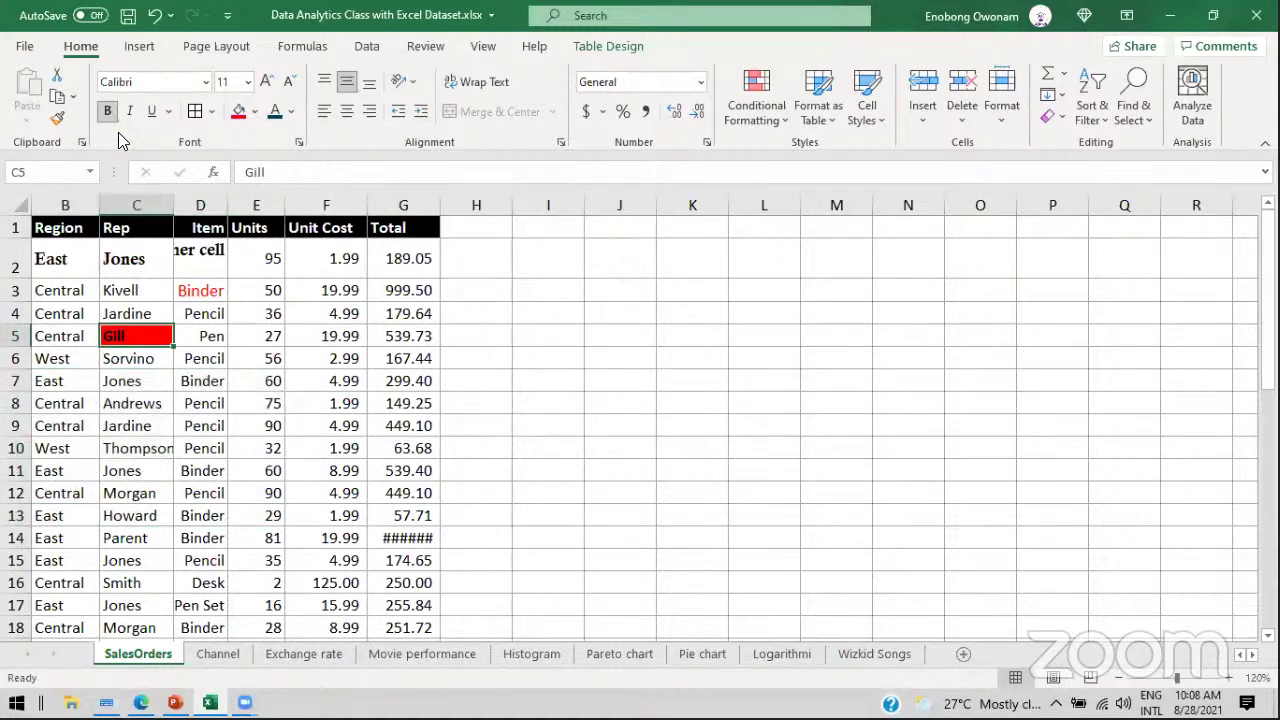
Step: Paint Gill's bold red formatting from C5 onto B8:D15 with Format Painter, then check the slides
click(59, 118)
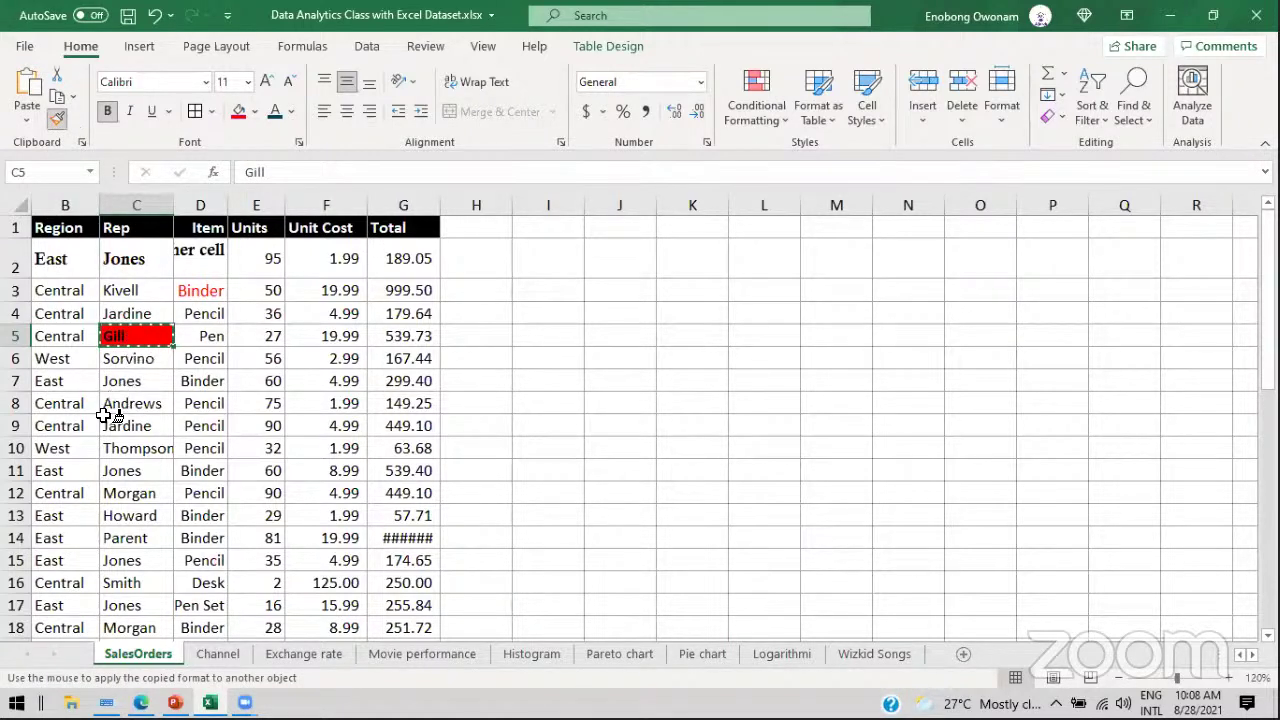
drag(71, 403, 199, 563)
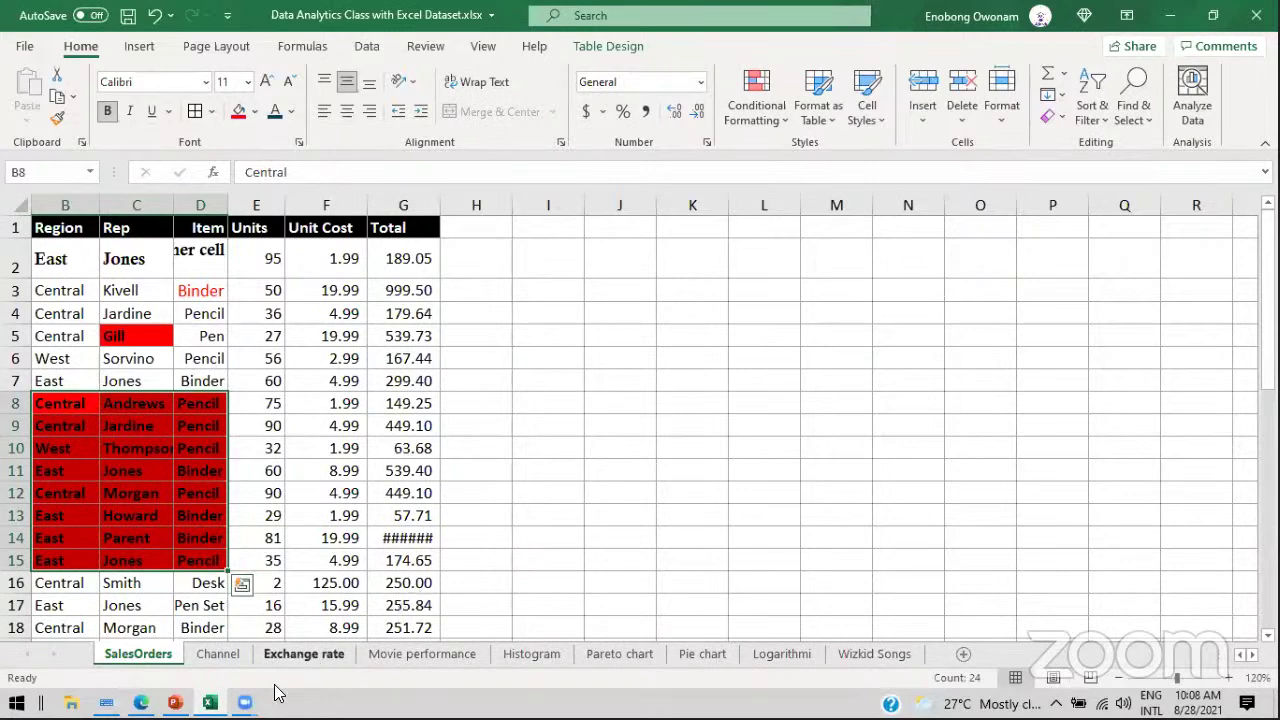
click(177, 698)
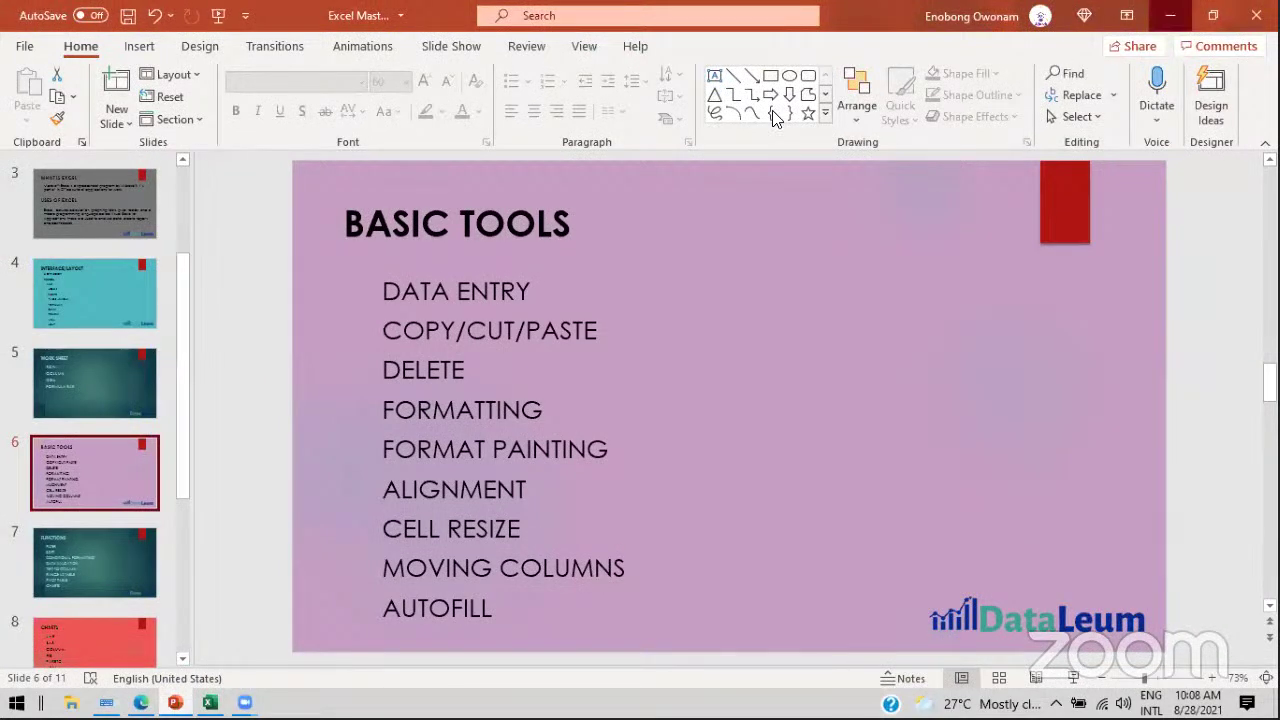
key(alt+Tab)
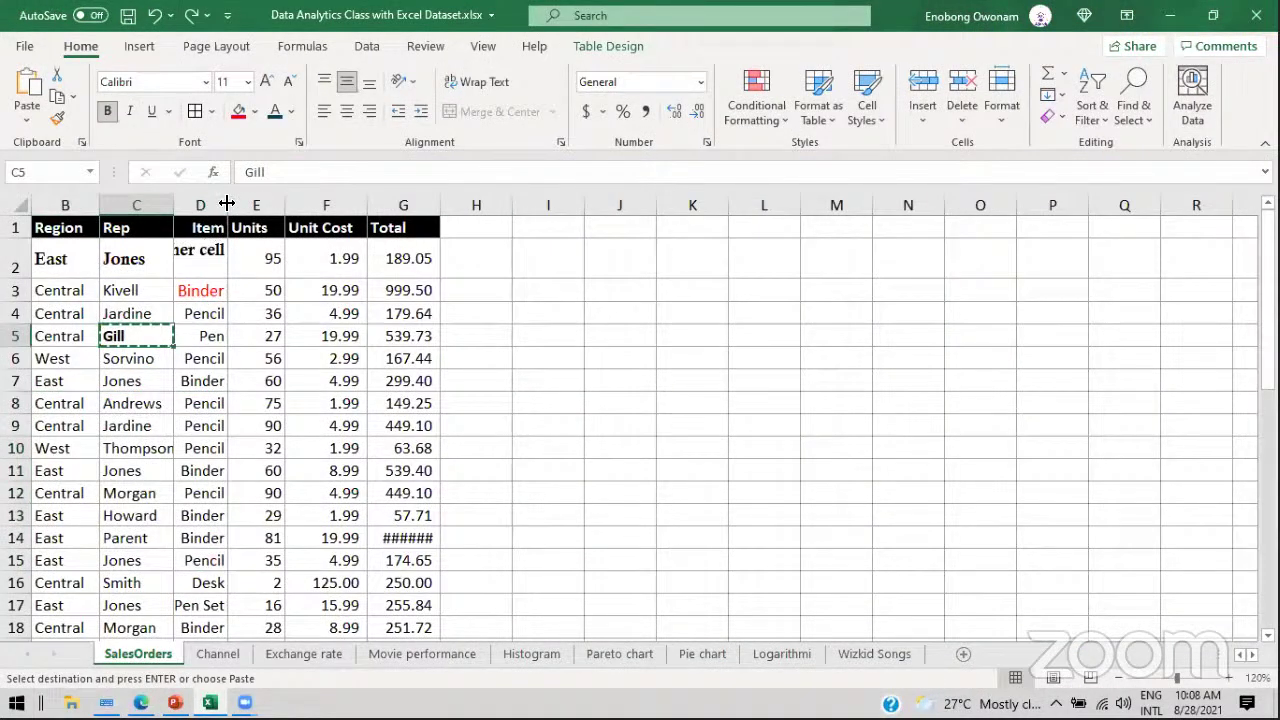
Step: Widen the Item column slightly and replace D2's sentence with Pencil
drag(228, 204, 248, 202)
click(136, 204)
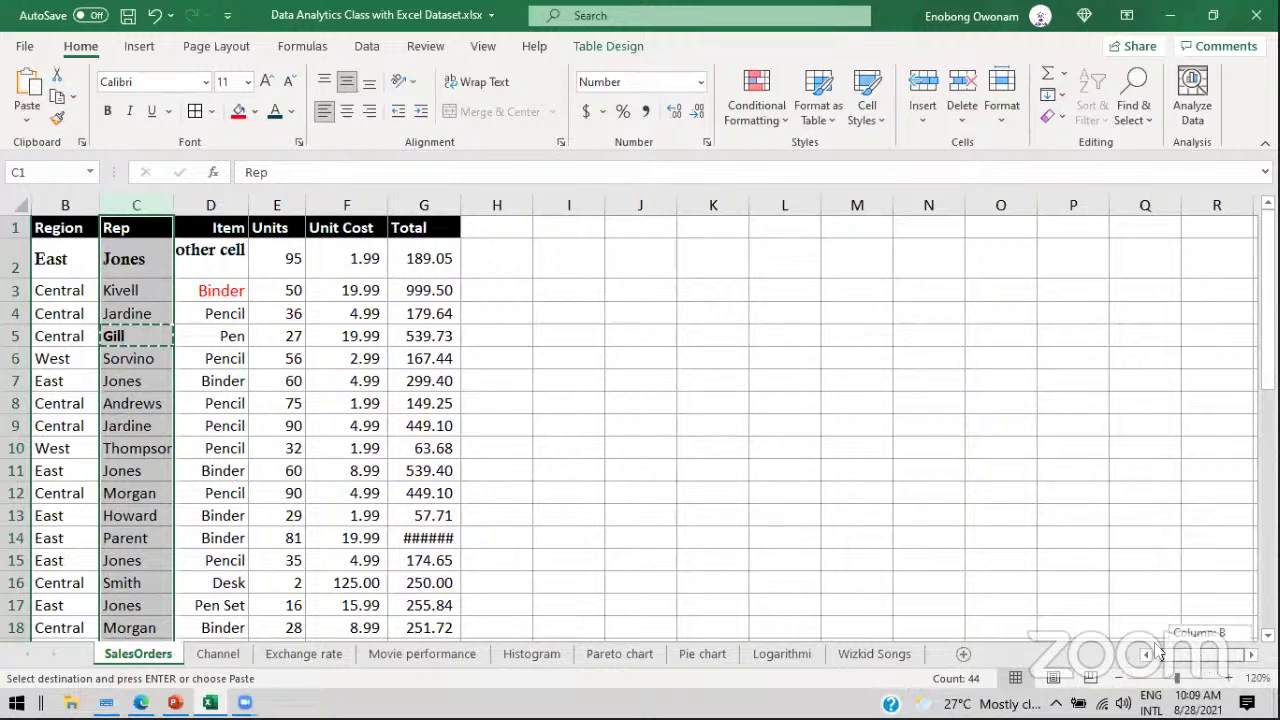
click(1146, 654)
click(152, 282)
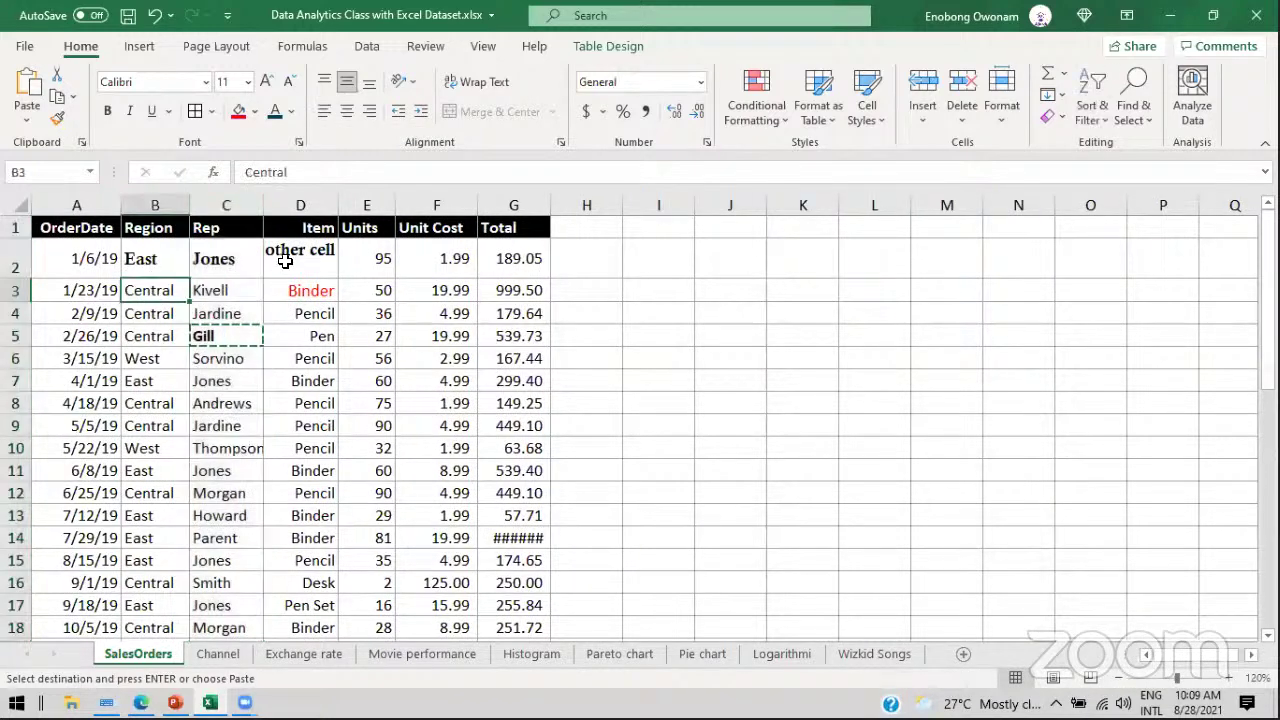
click(322, 208)
key(ctrl+z)
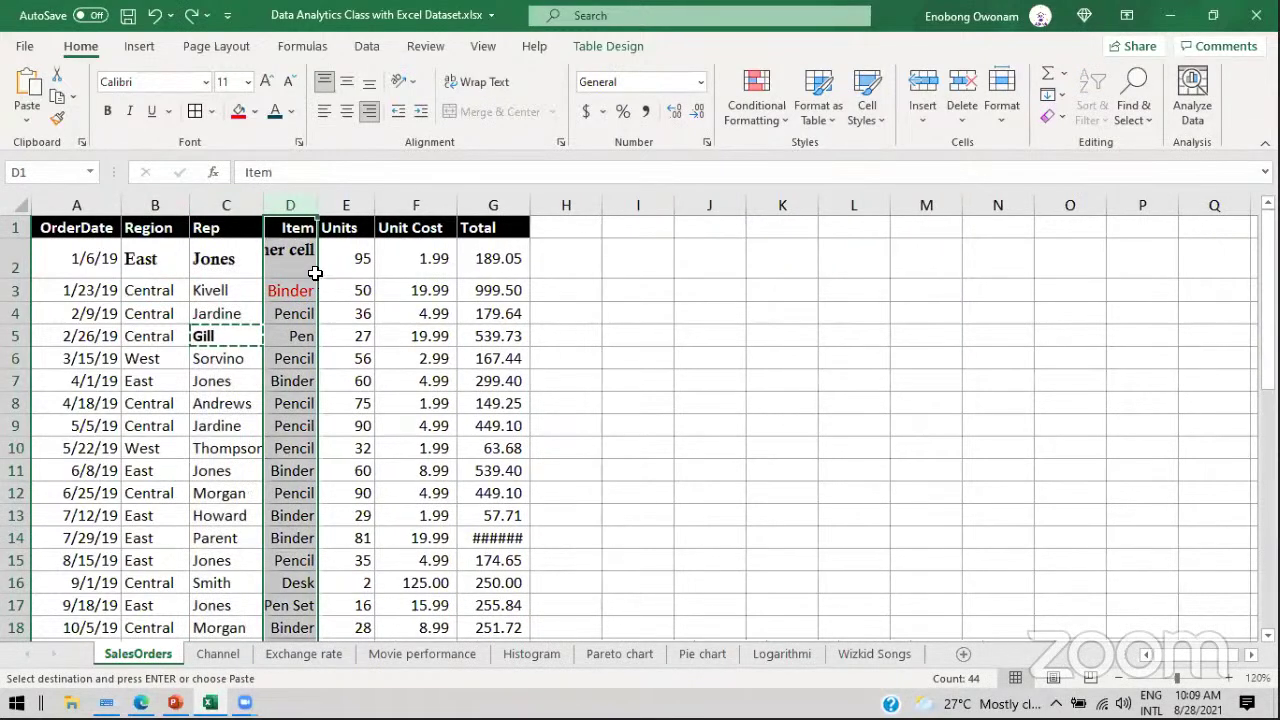
drag(318, 207, 348, 207)
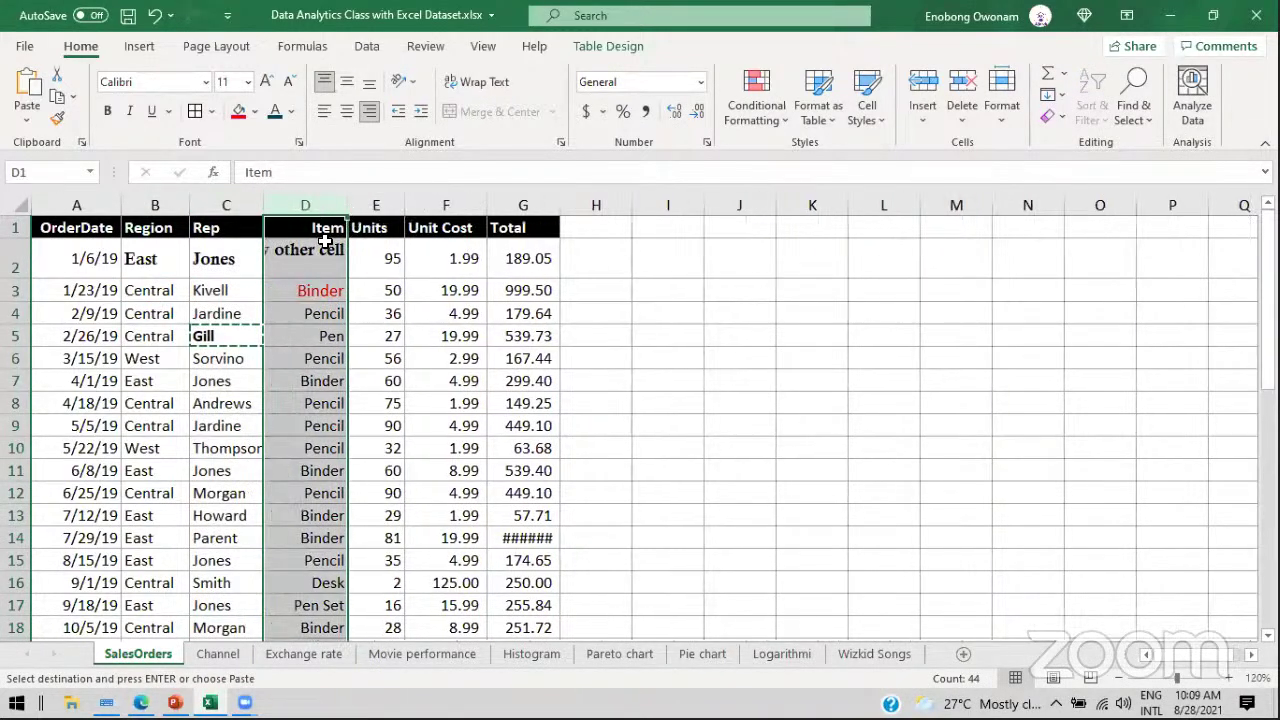
click(313, 249)
text(Pencil)
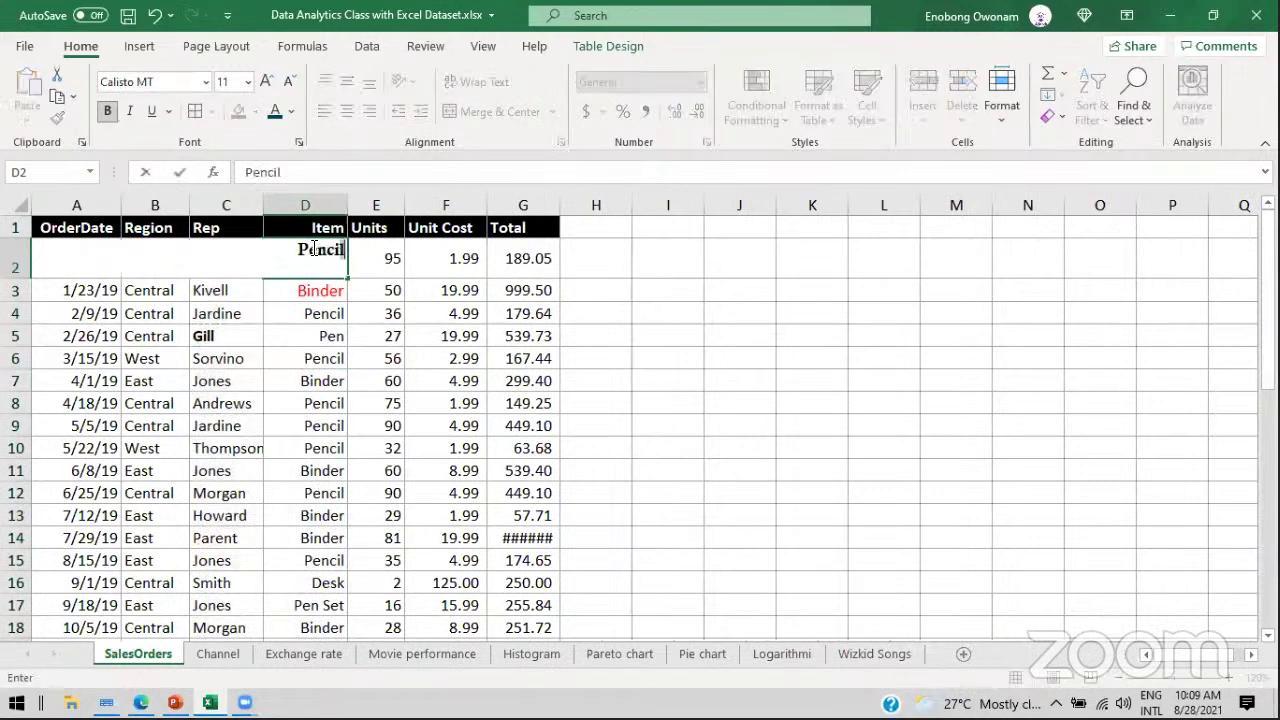
key(Return)
click(328, 203)
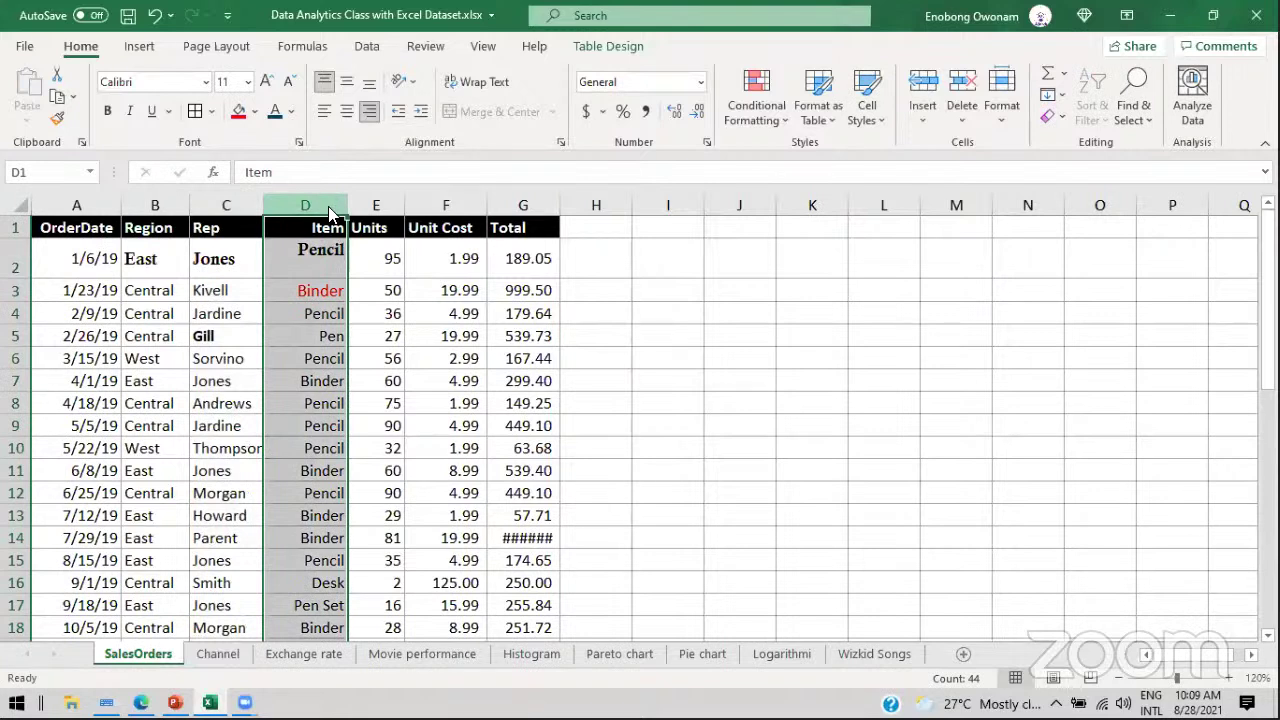
right_click(328, 213)
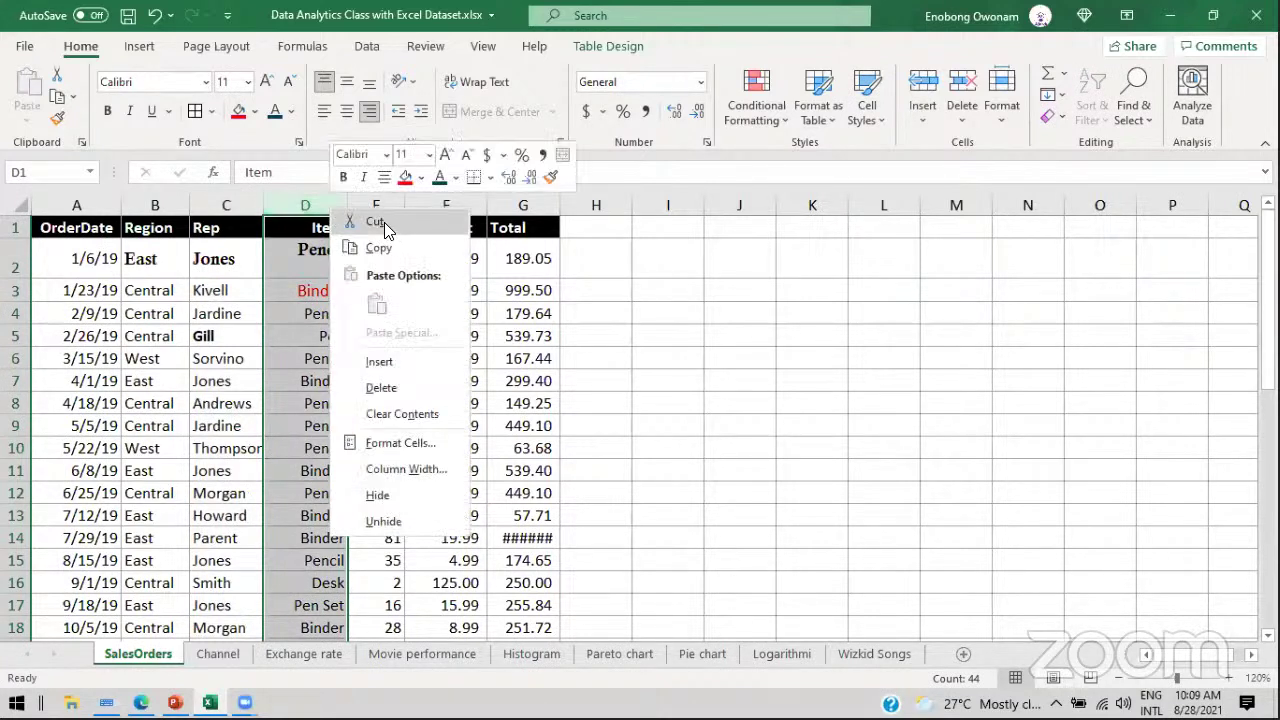
click(376, 222)
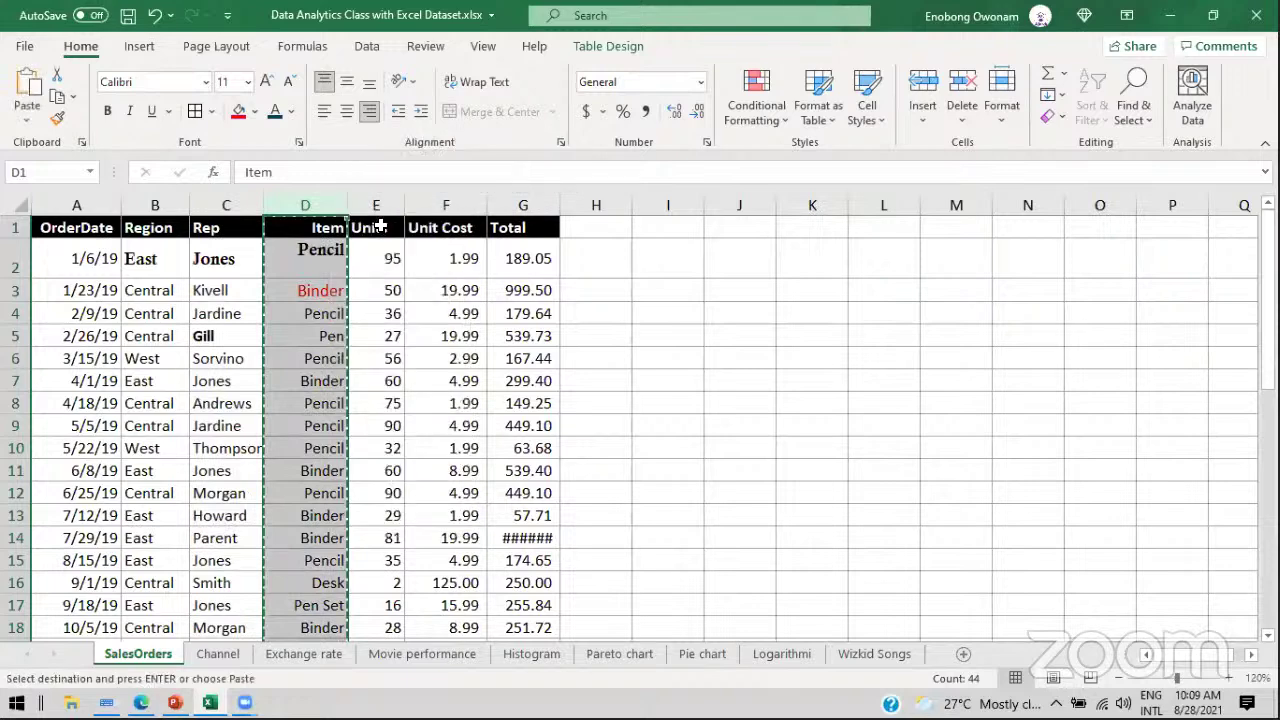
right_click(67, 204)
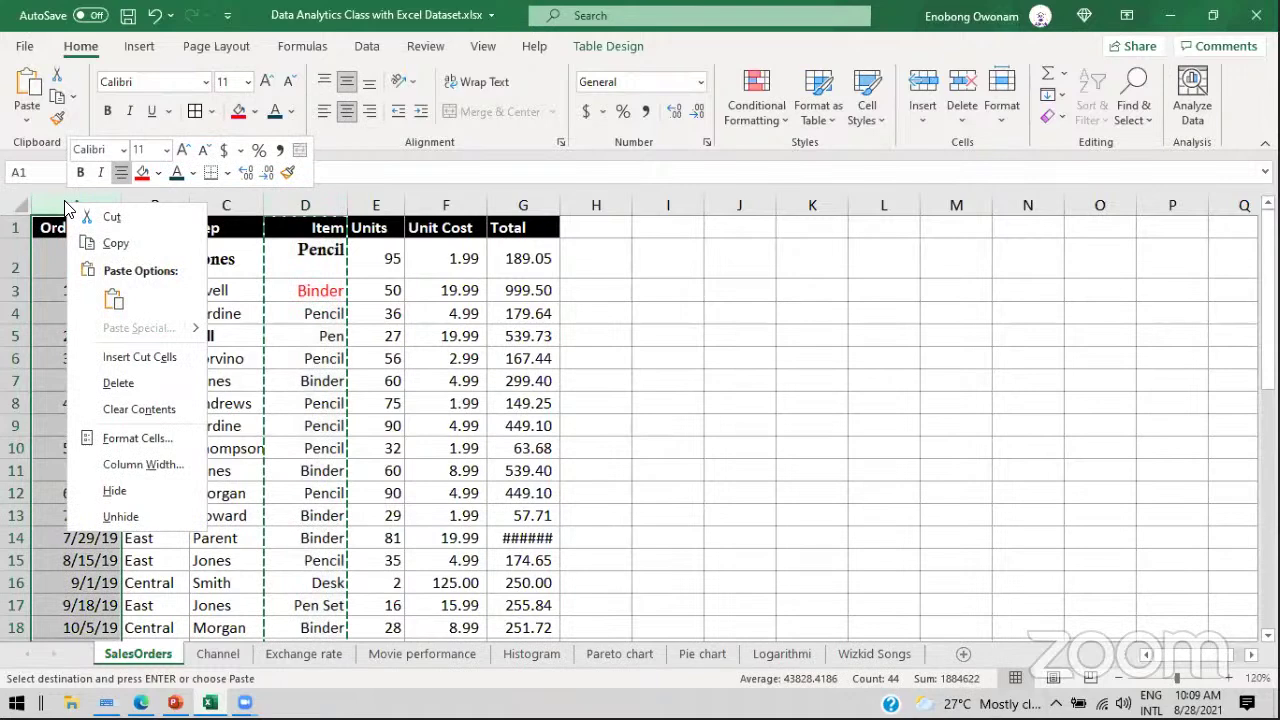
click(113, 299)
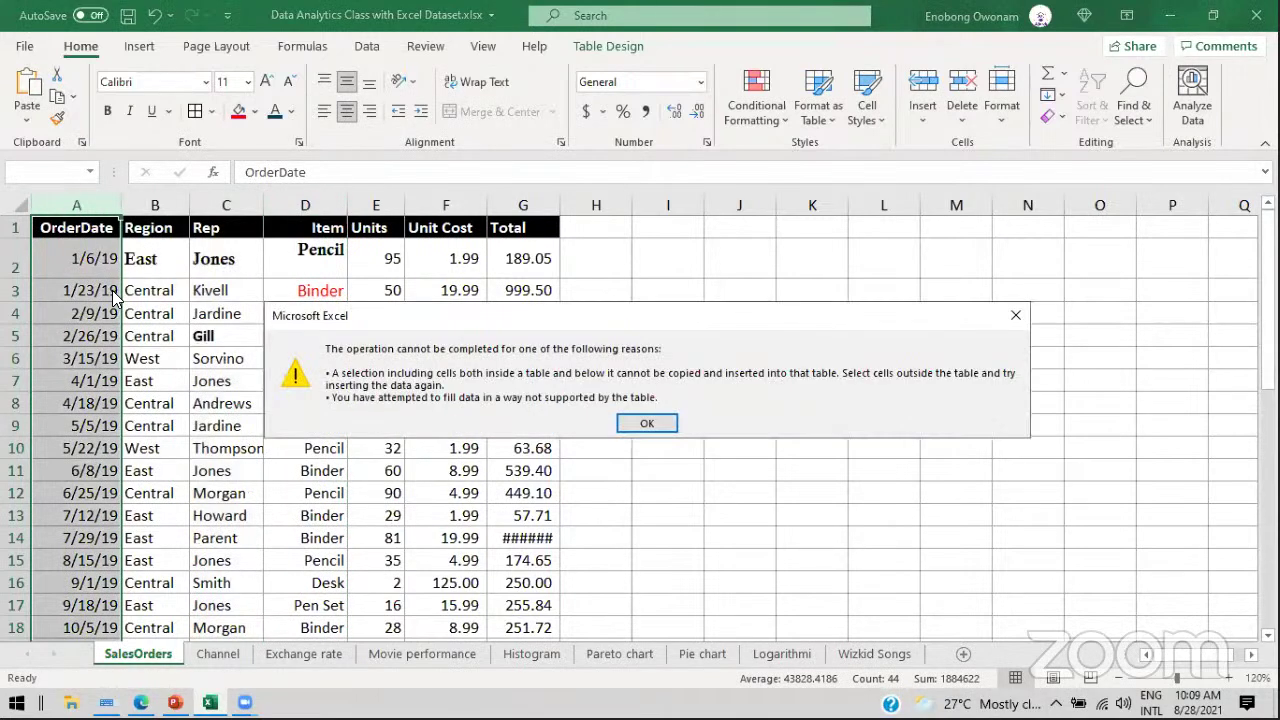
click(646, 423)
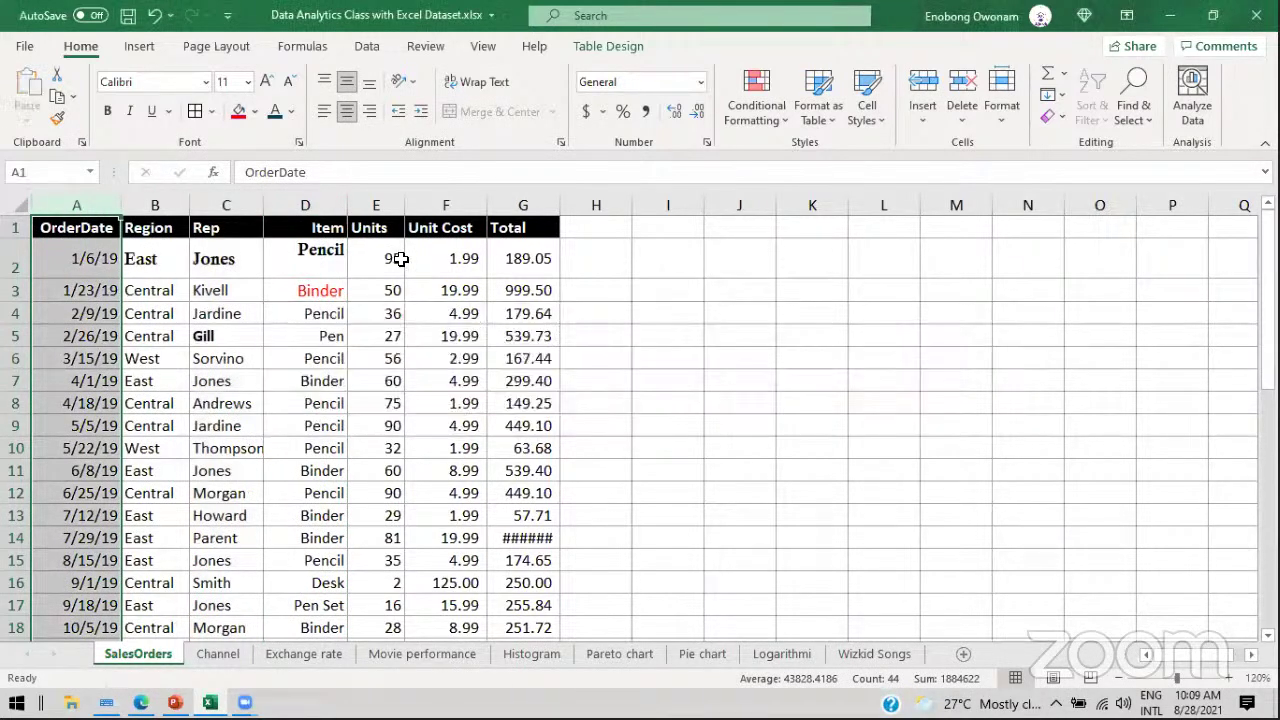
click(374, 205)
right_click(374, 206)
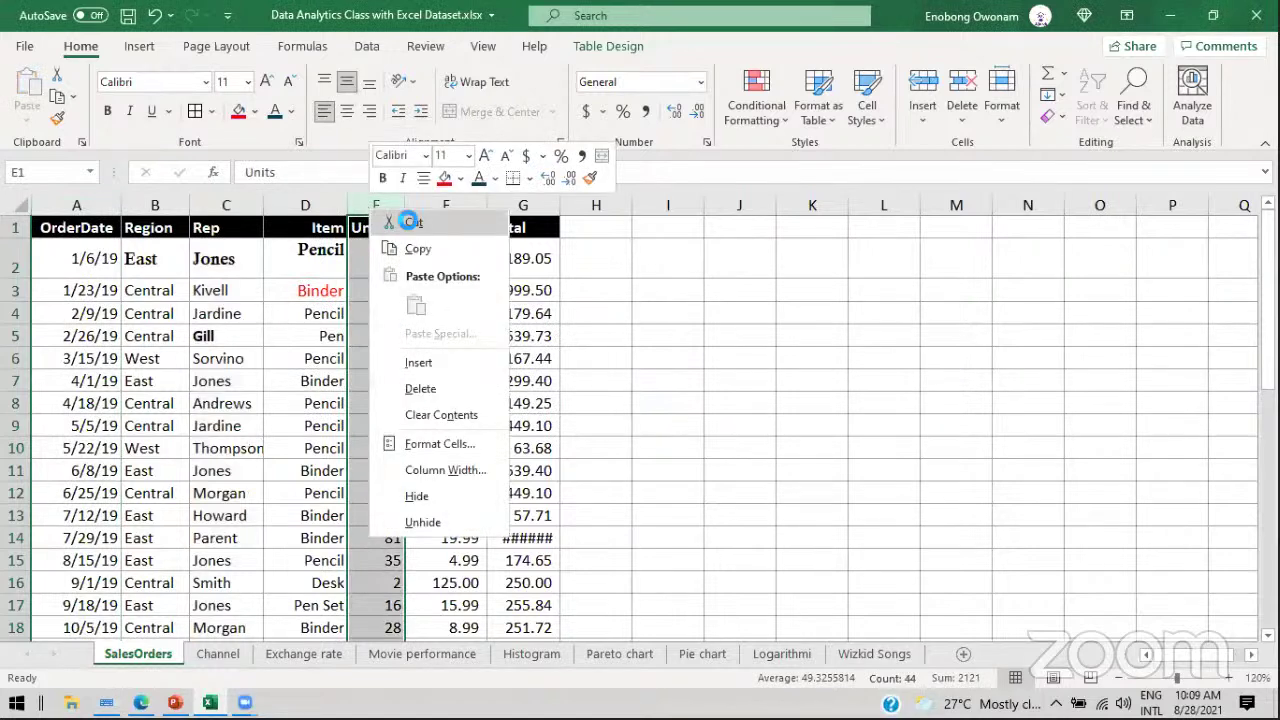
click(410, 221)
right_click(508, 205)
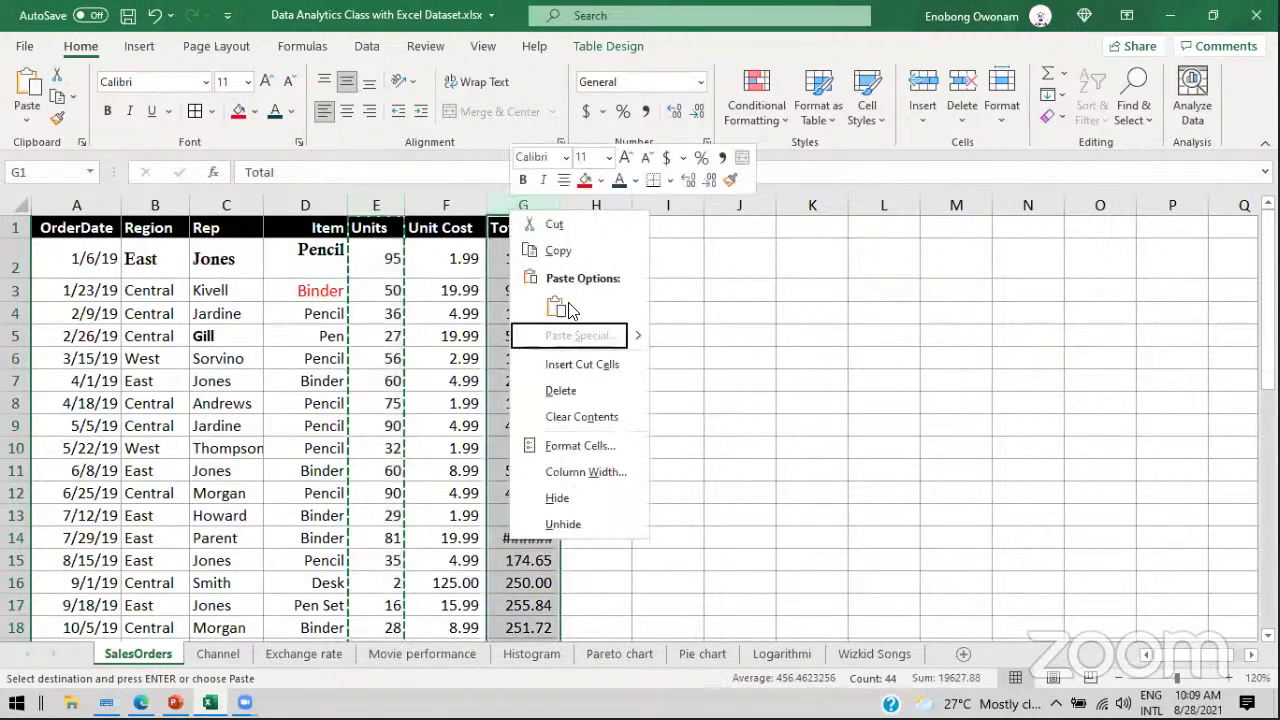
click(565, 307)
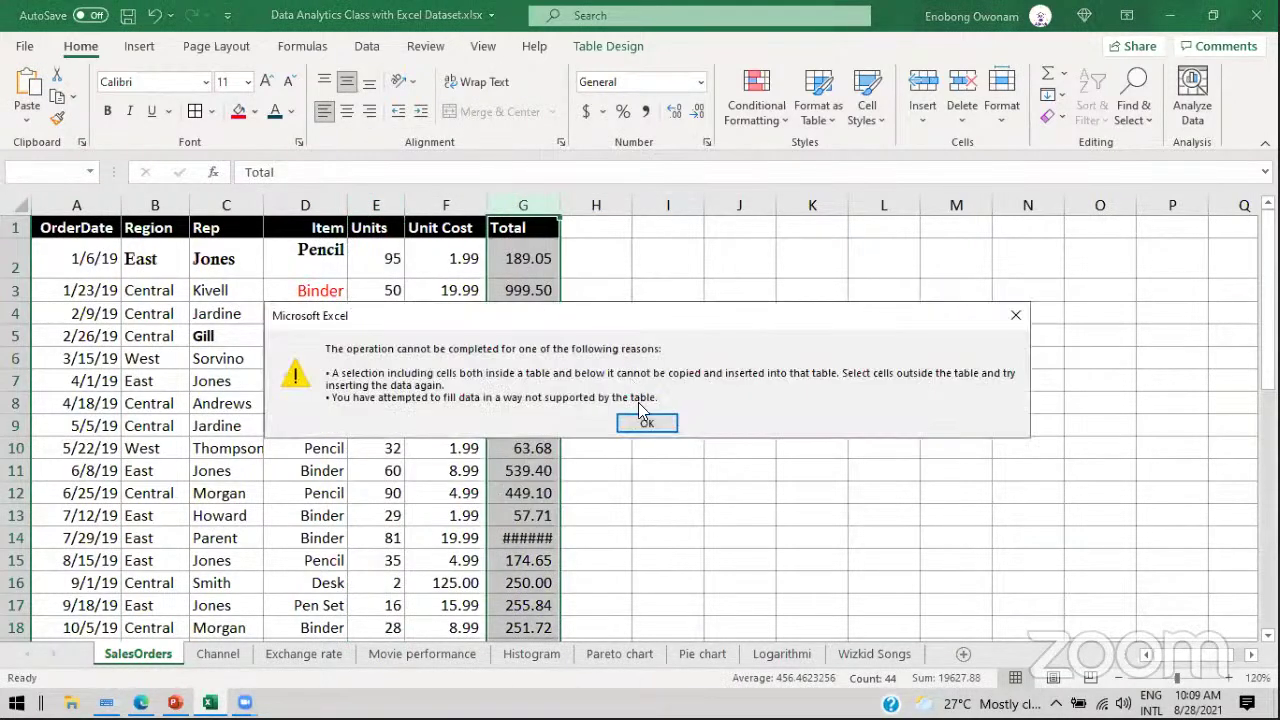
click(642, 420)
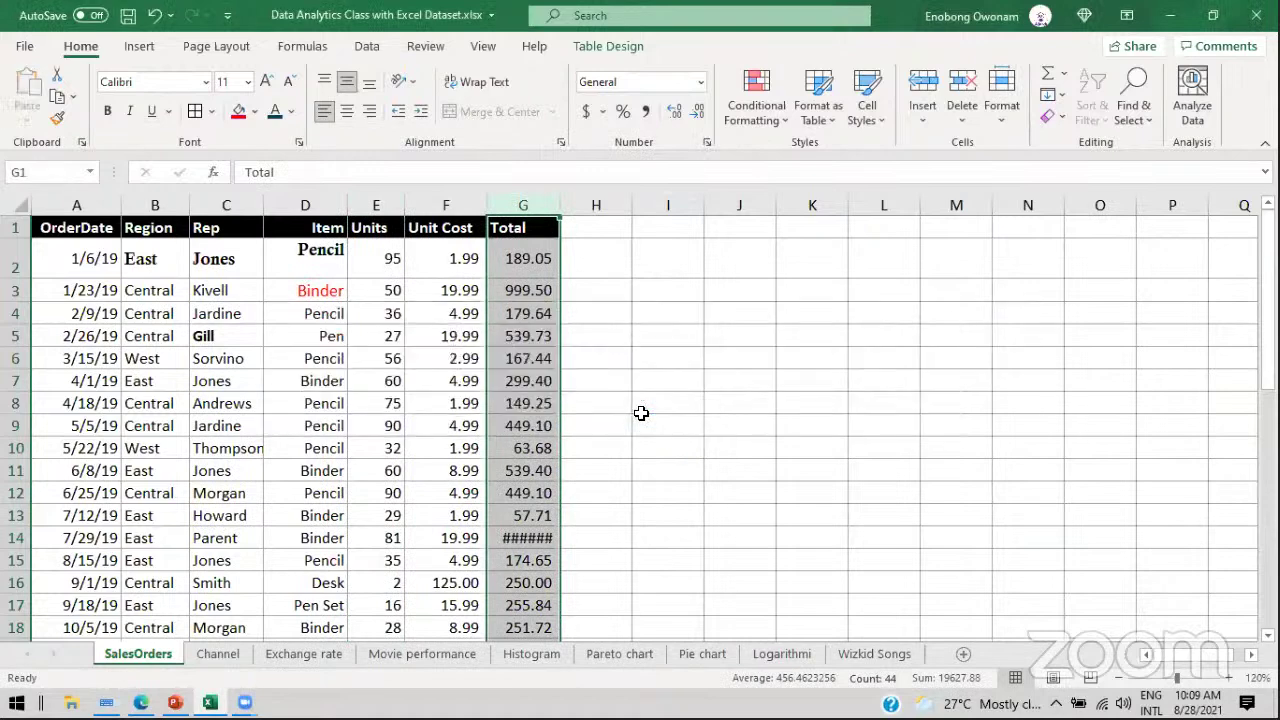
click(456, 204)
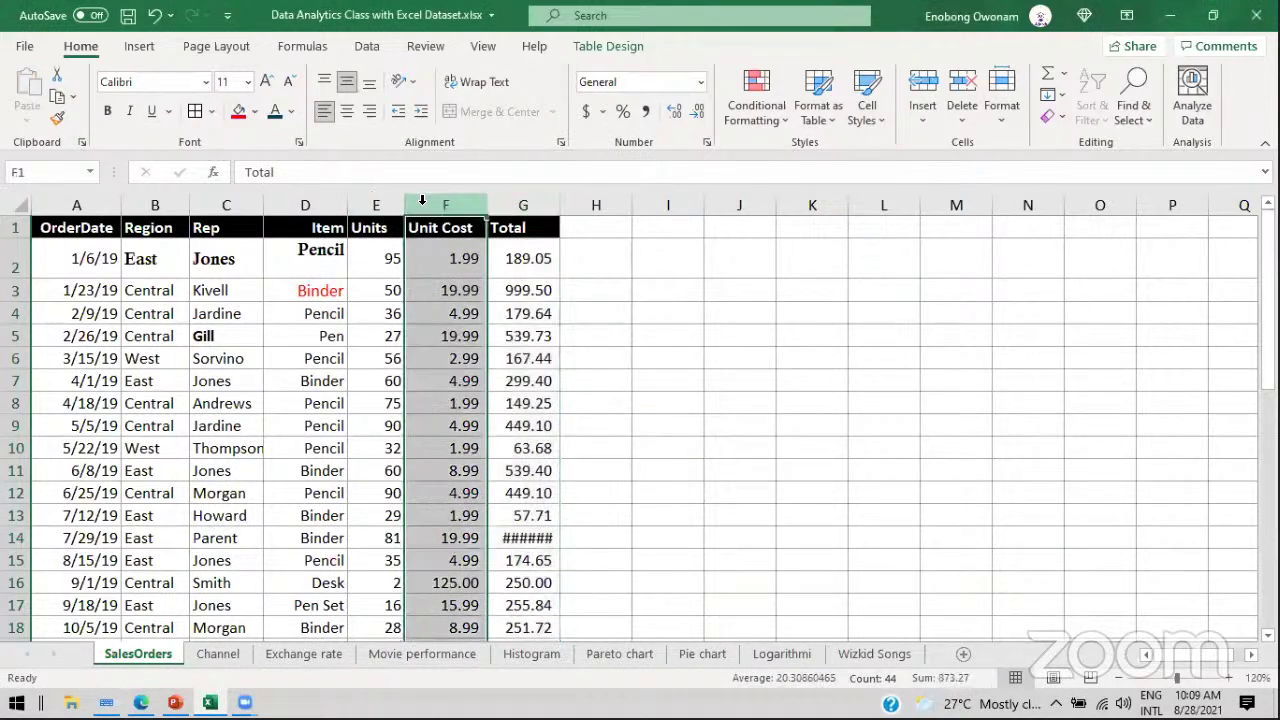
right_click(470, 216)
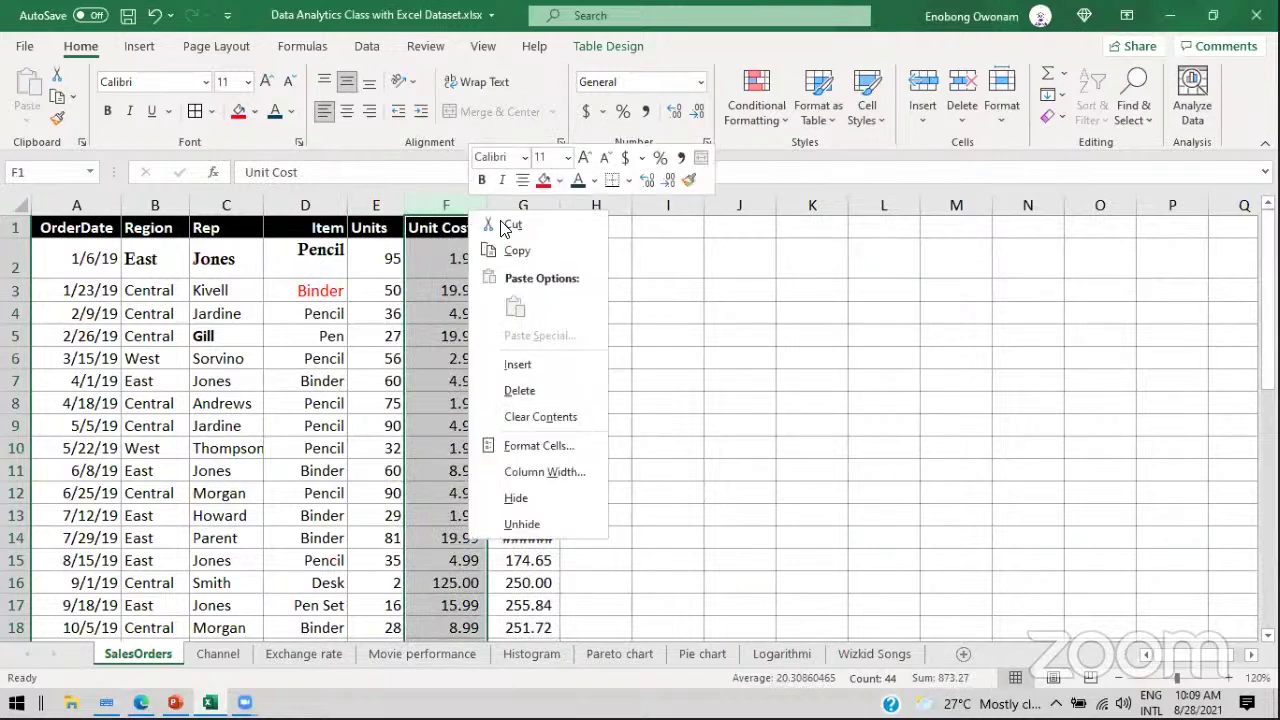
click(515, 226)
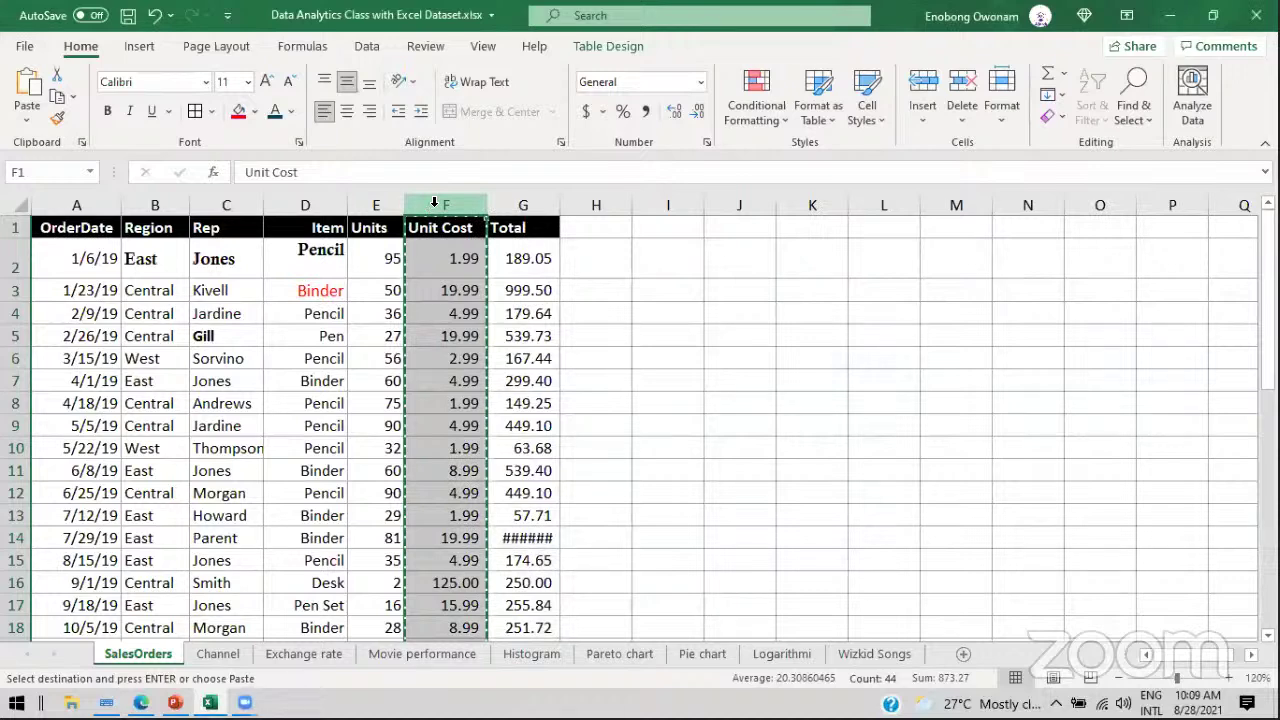
right_click(748, 205)
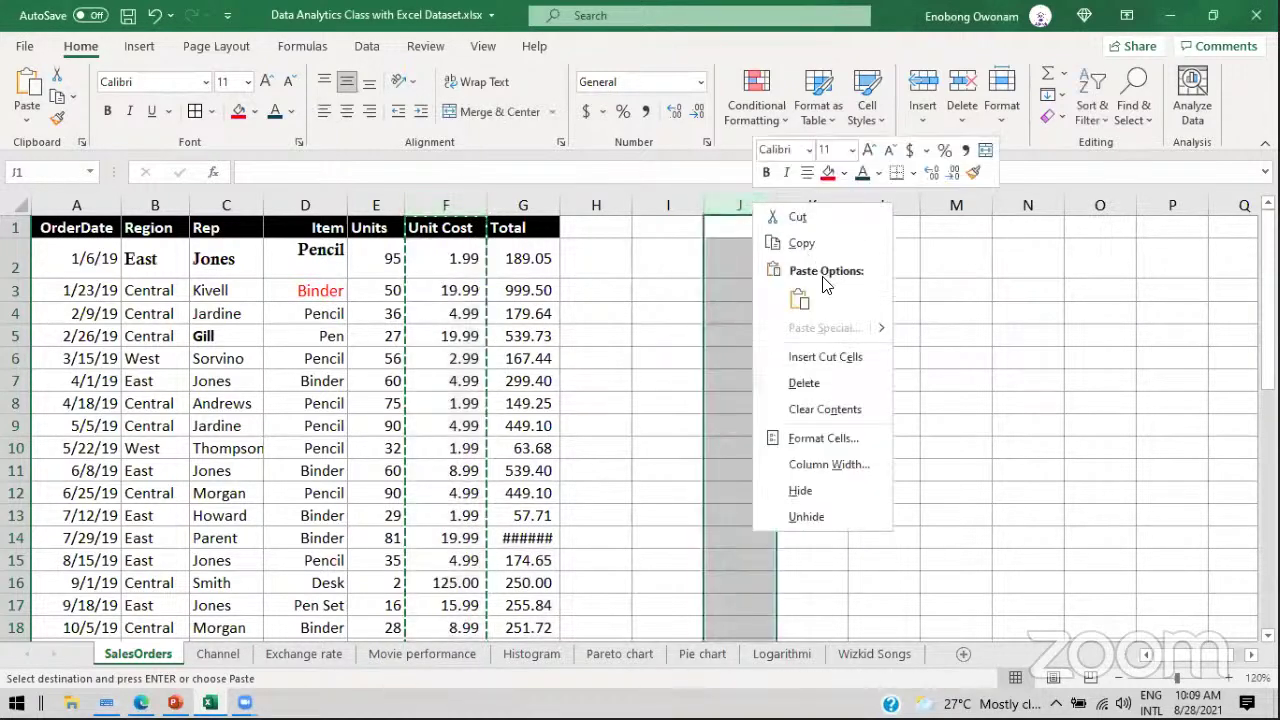
click(813, 360)
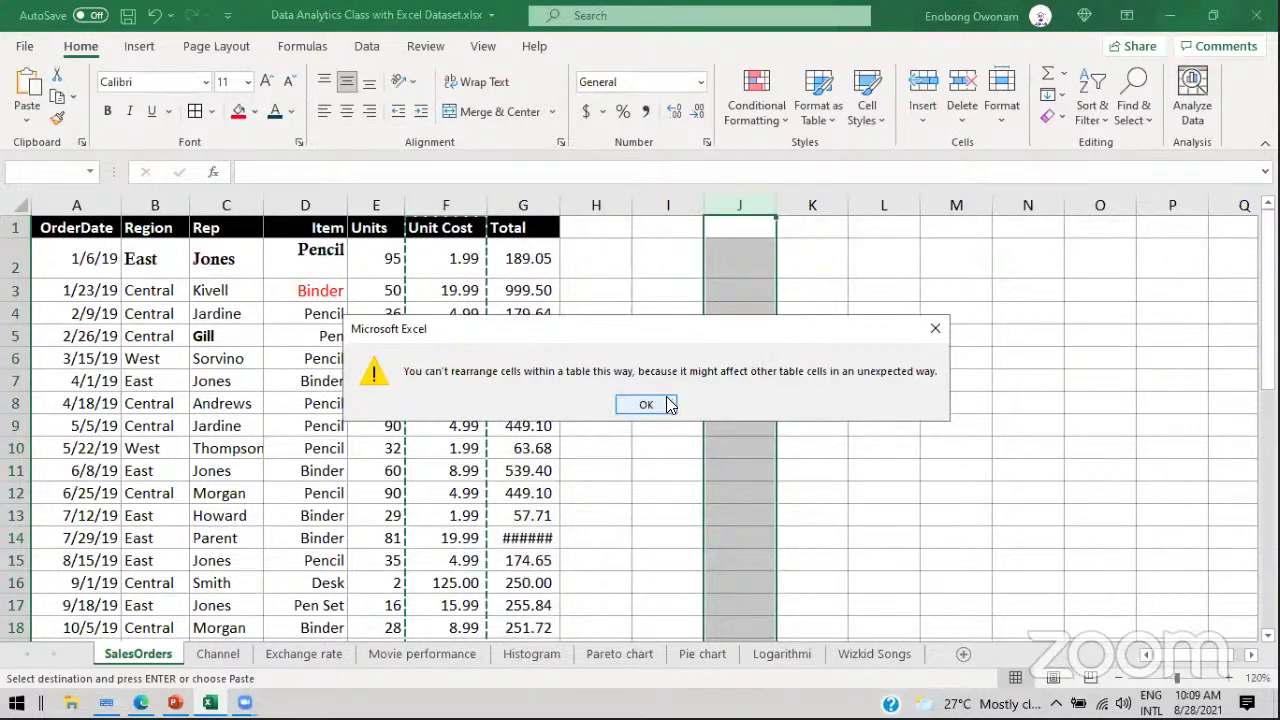
click(652, 405)
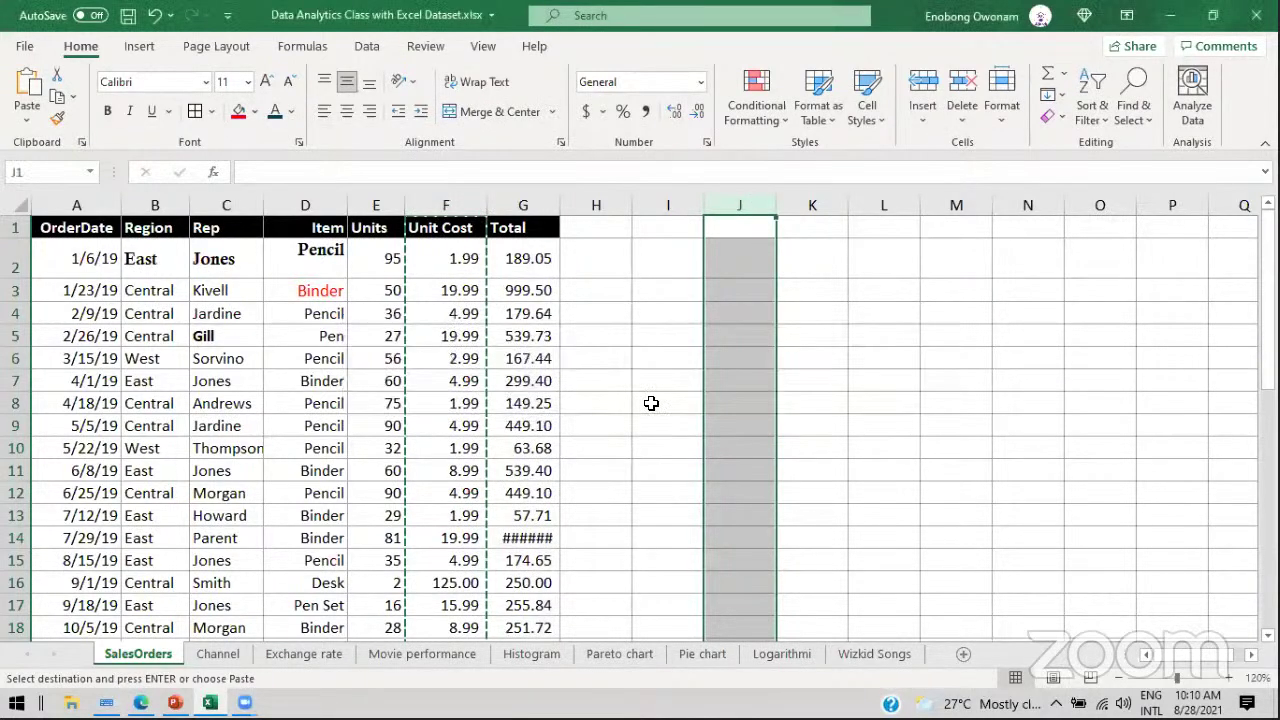
Step: On the Channel sheet, cut the OrderDate column from B and move it into column F
click(217, 654)
click(132, 204)
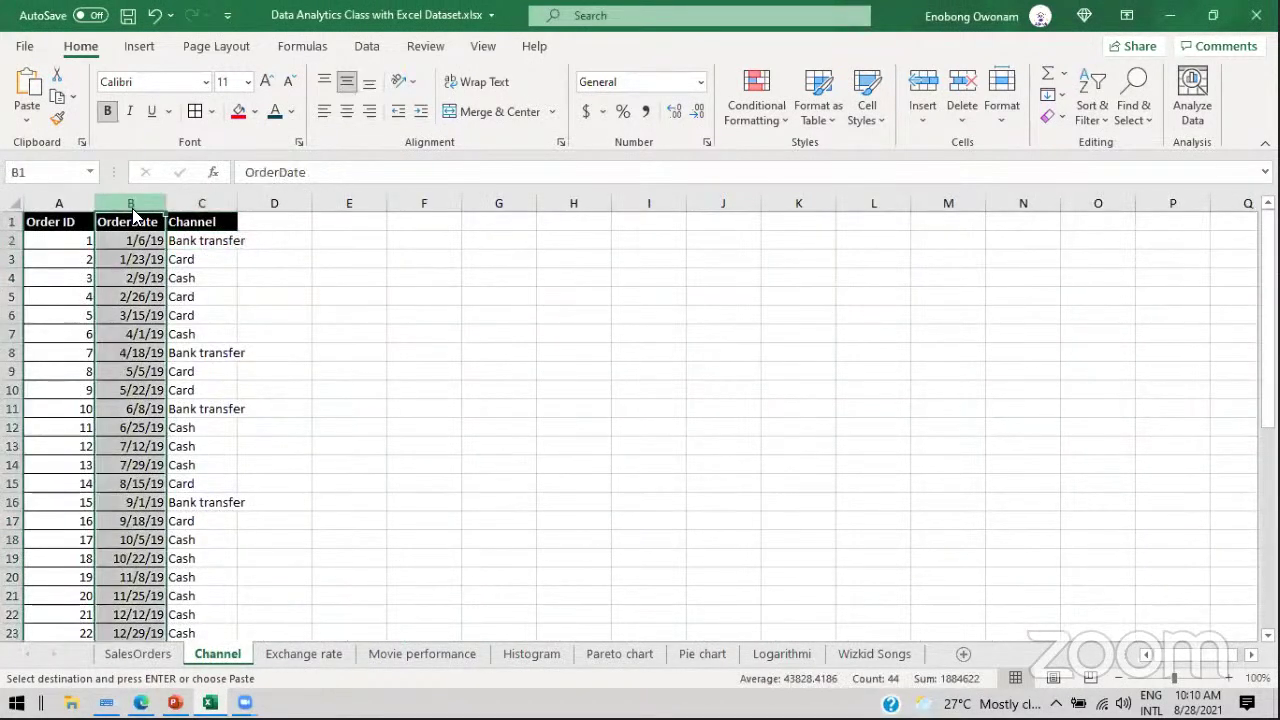
right_click(135, 207)
click(180, 225)
click(423, 204)
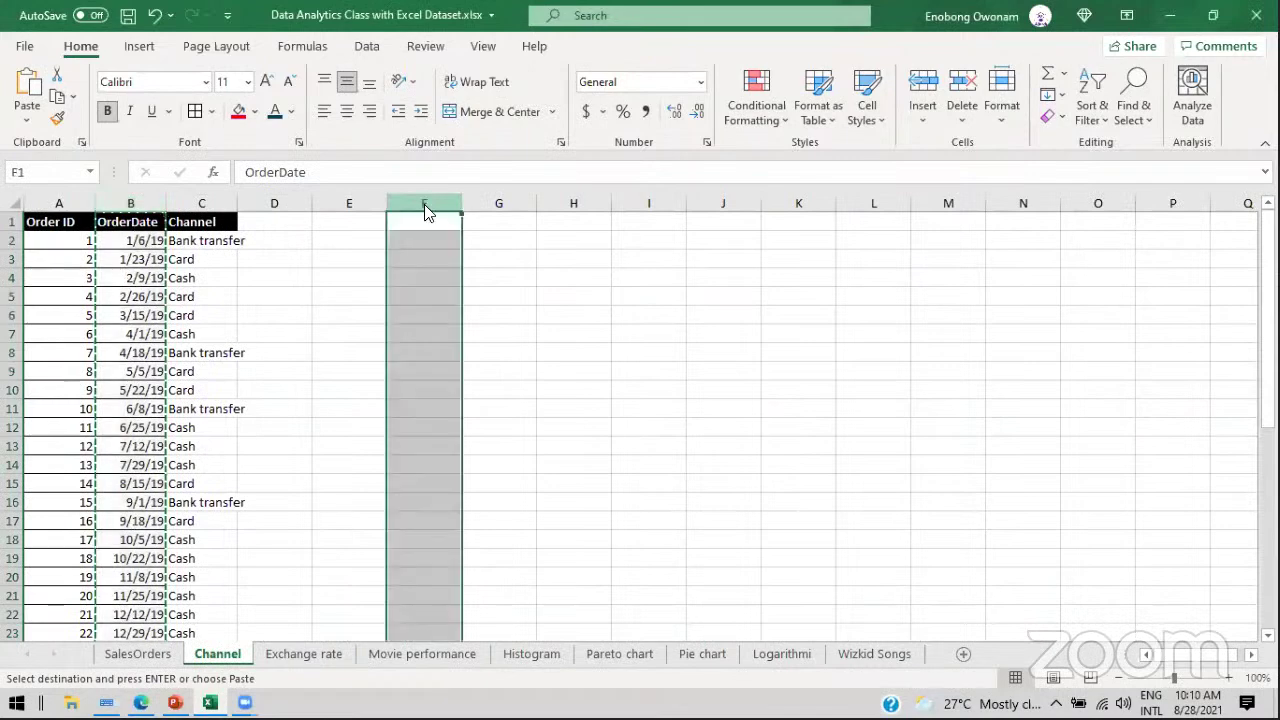
right_click(426, 207)
key(Escape)
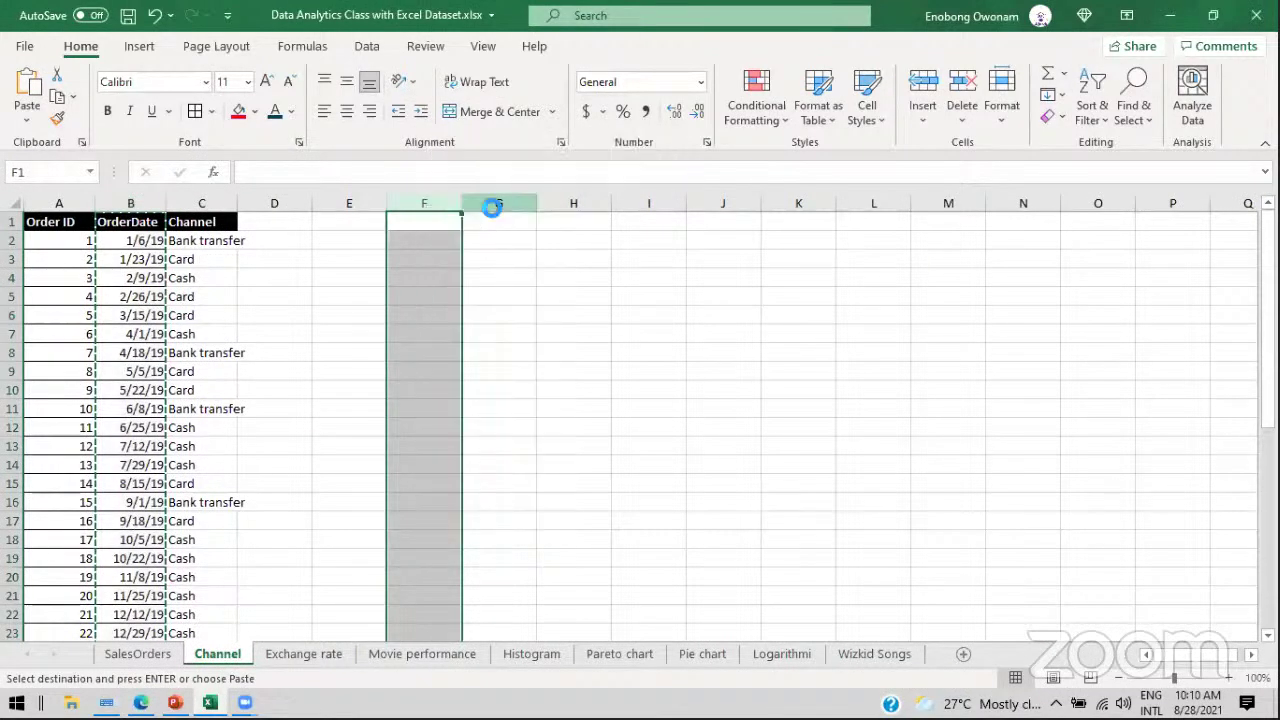
key(Return)
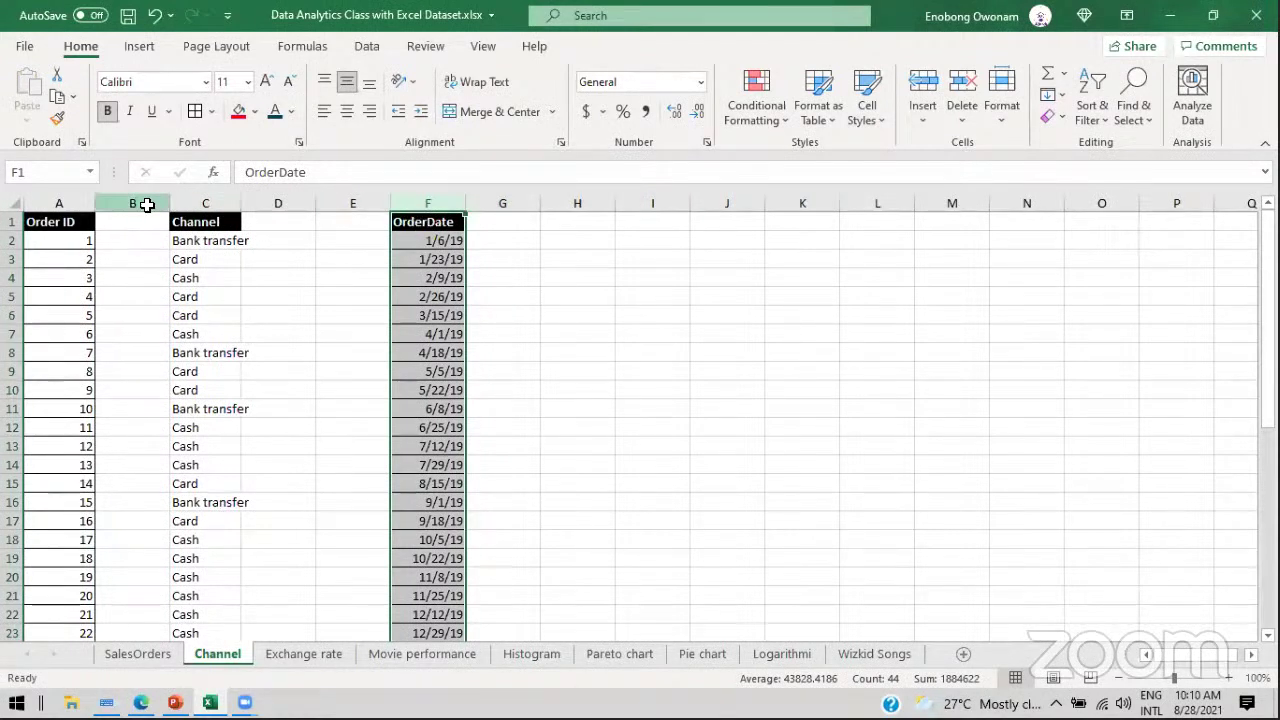
Step: Undo the move so OrderDate returns to column B, then glance at the slides
key(ctrl+z)
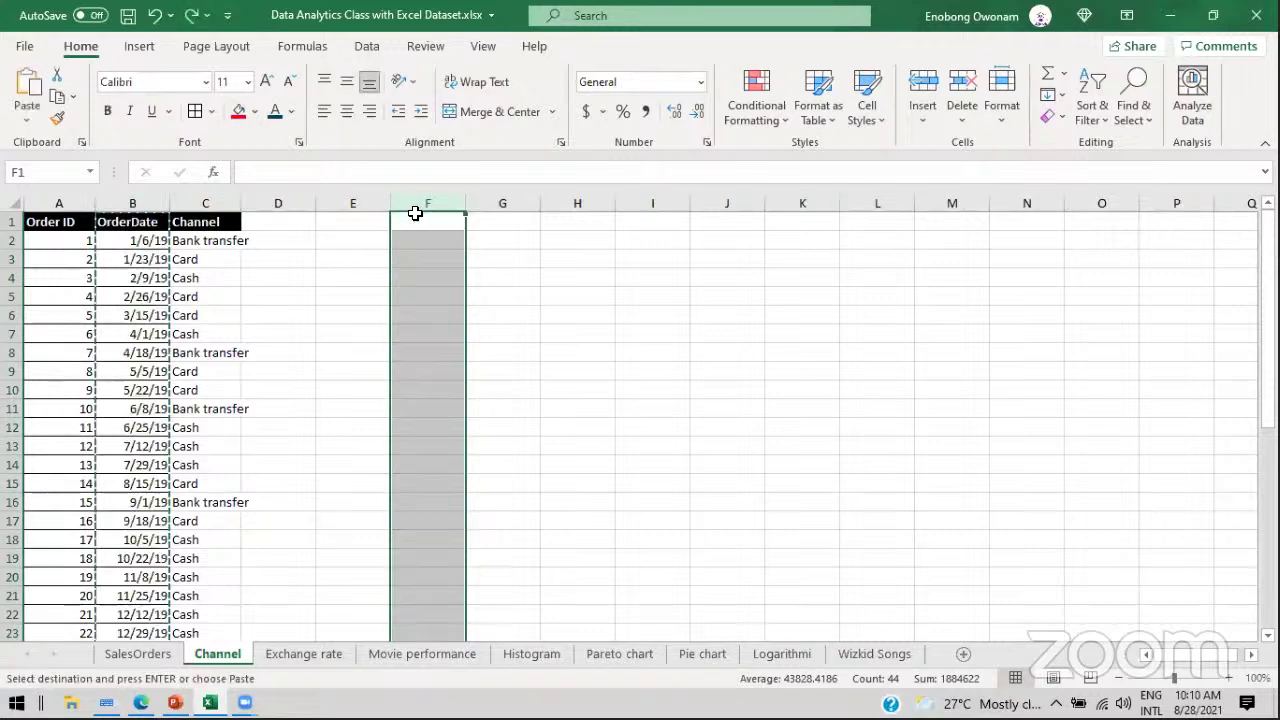
click(175, 702)
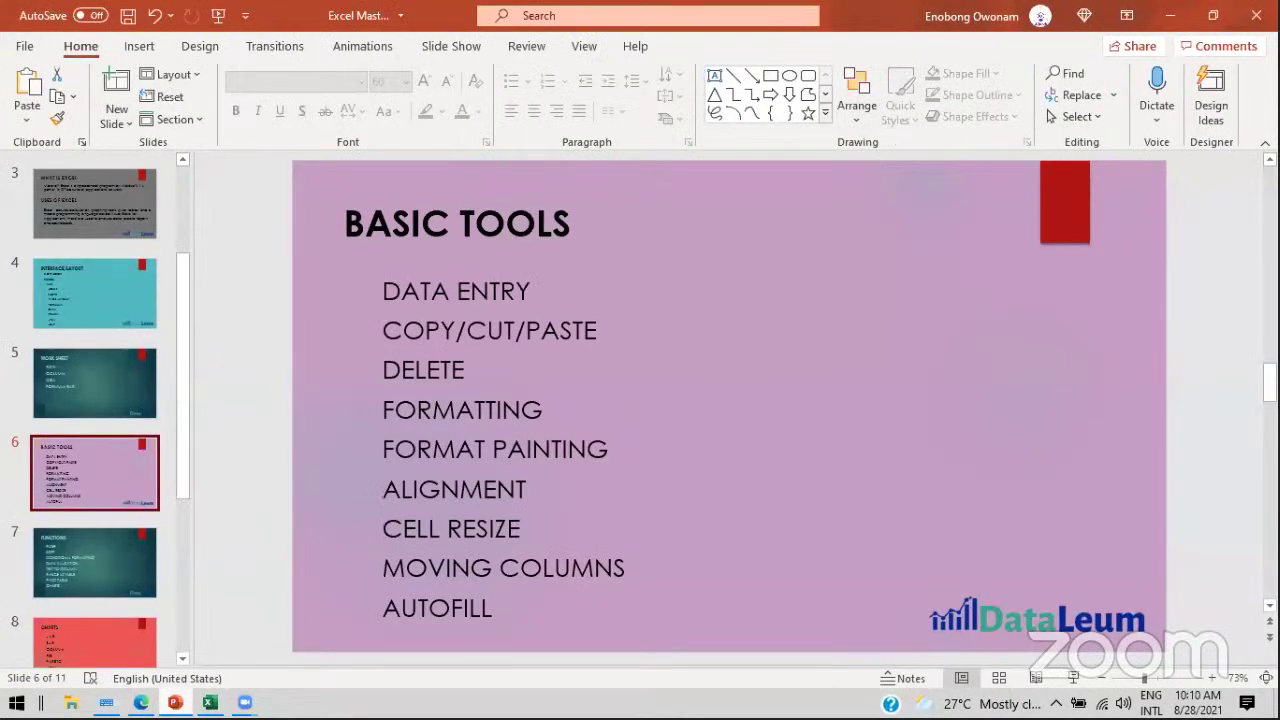
click(209, 702)
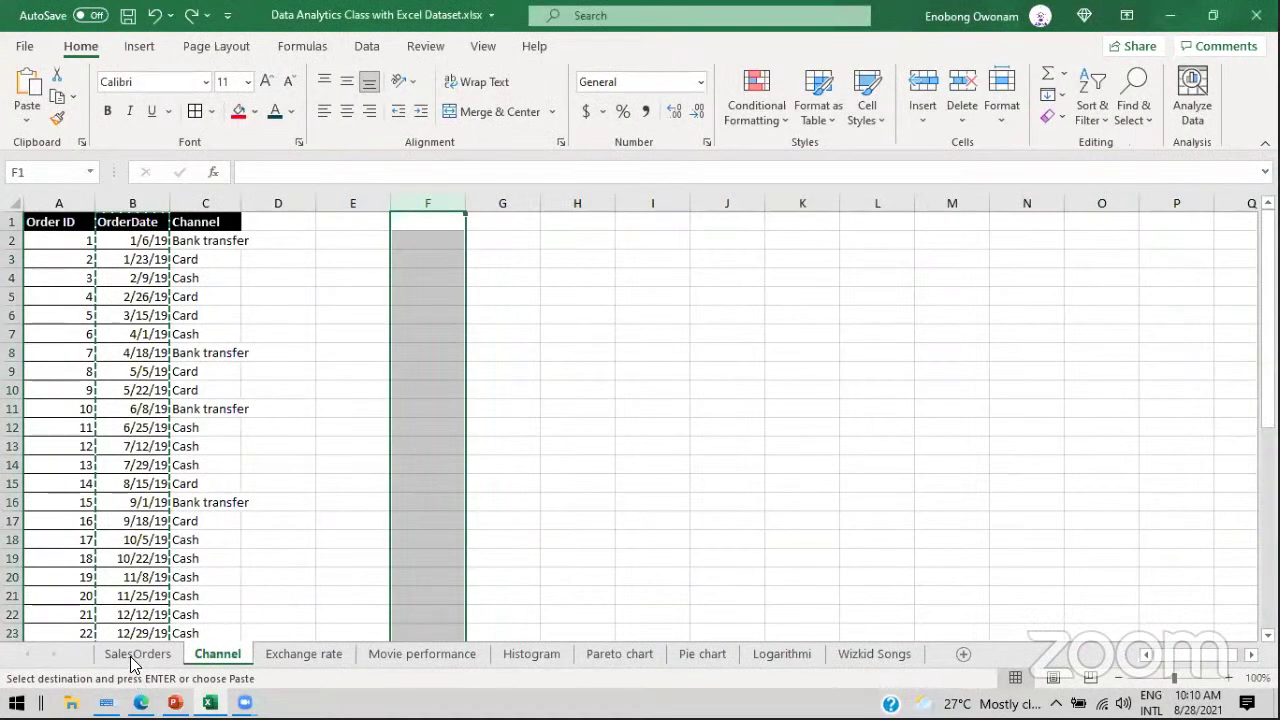
Step: Back on SalesOrders, Format Paint row 7's plain formatting onto rows 2 through 5
click(128, 655)
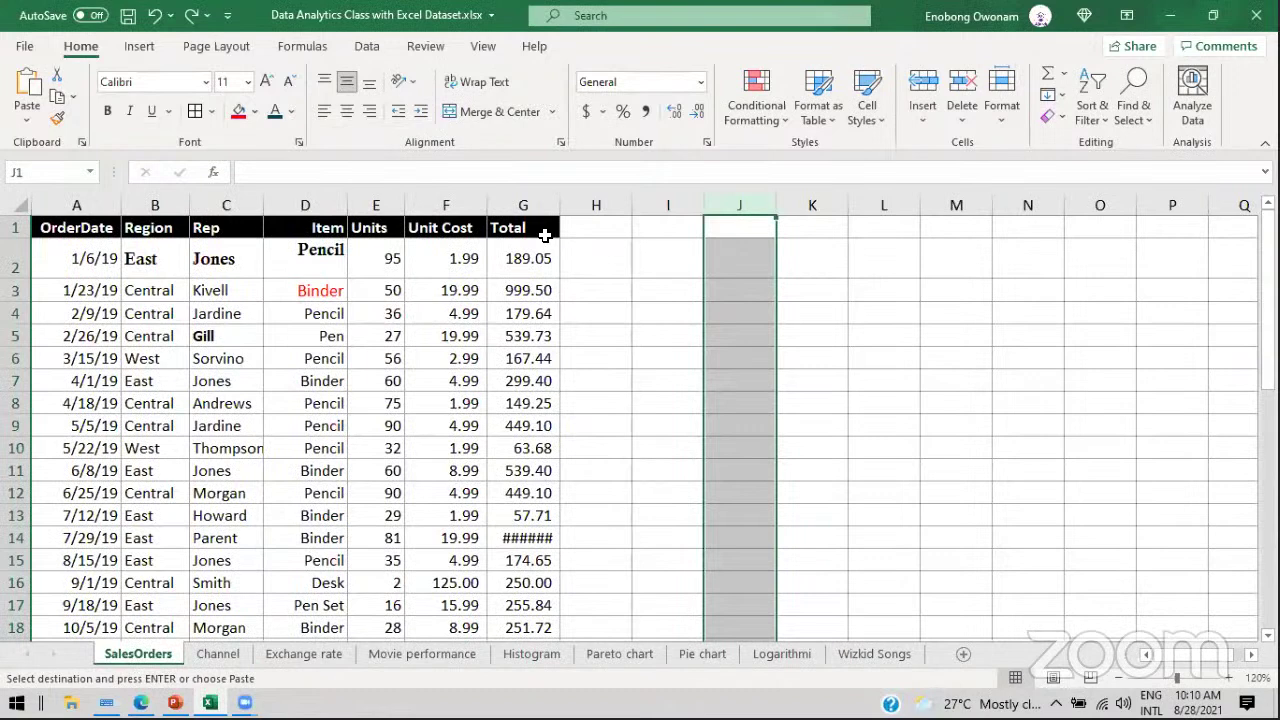
click(395, 260)
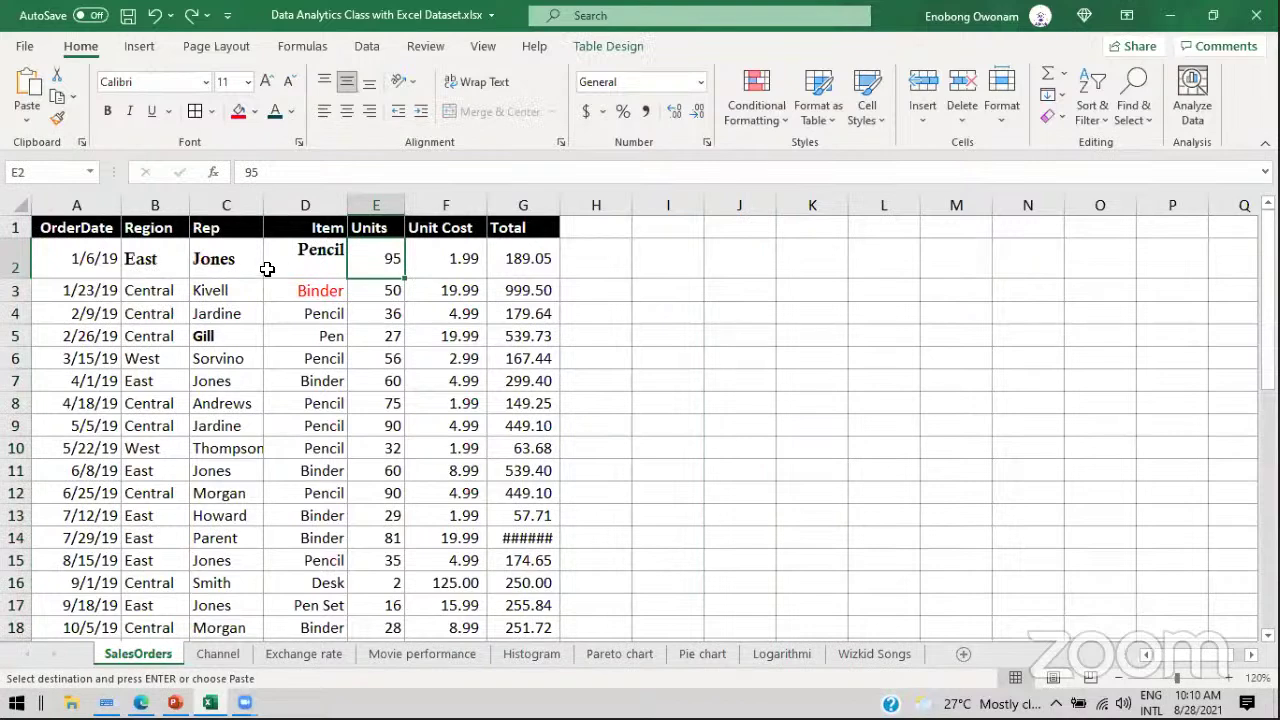
click(215, 259)
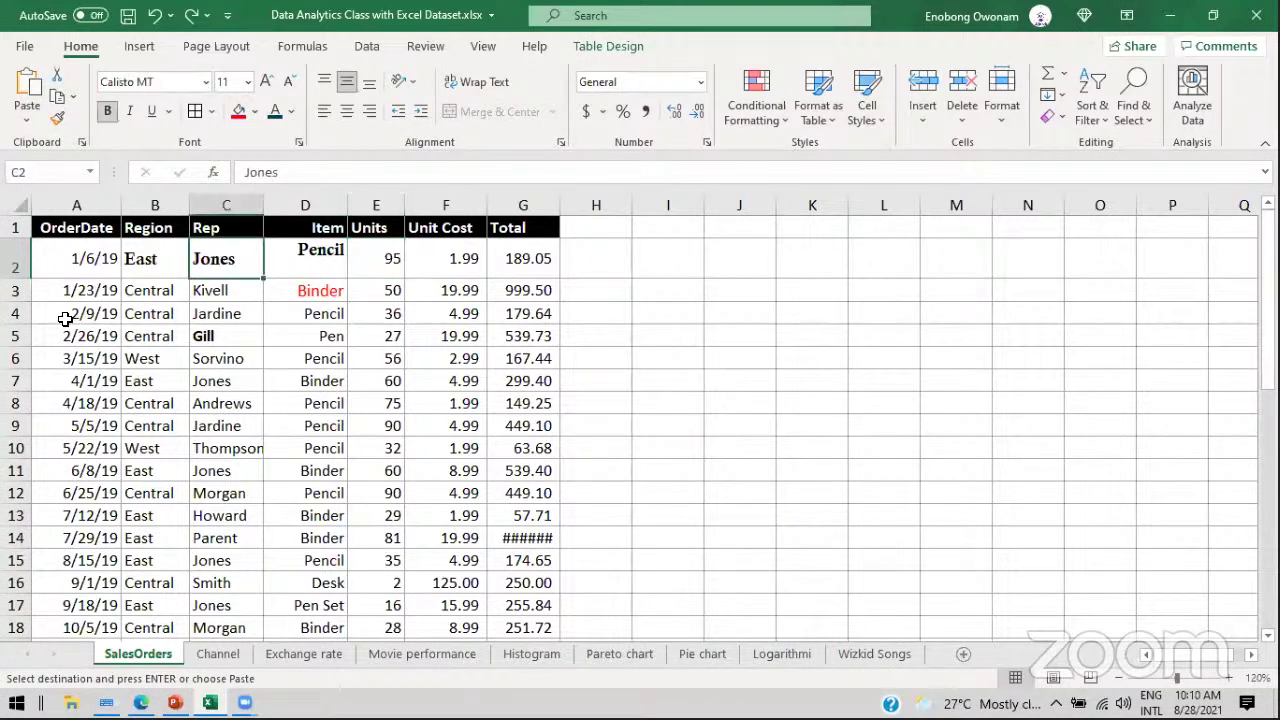
click(16, 313)
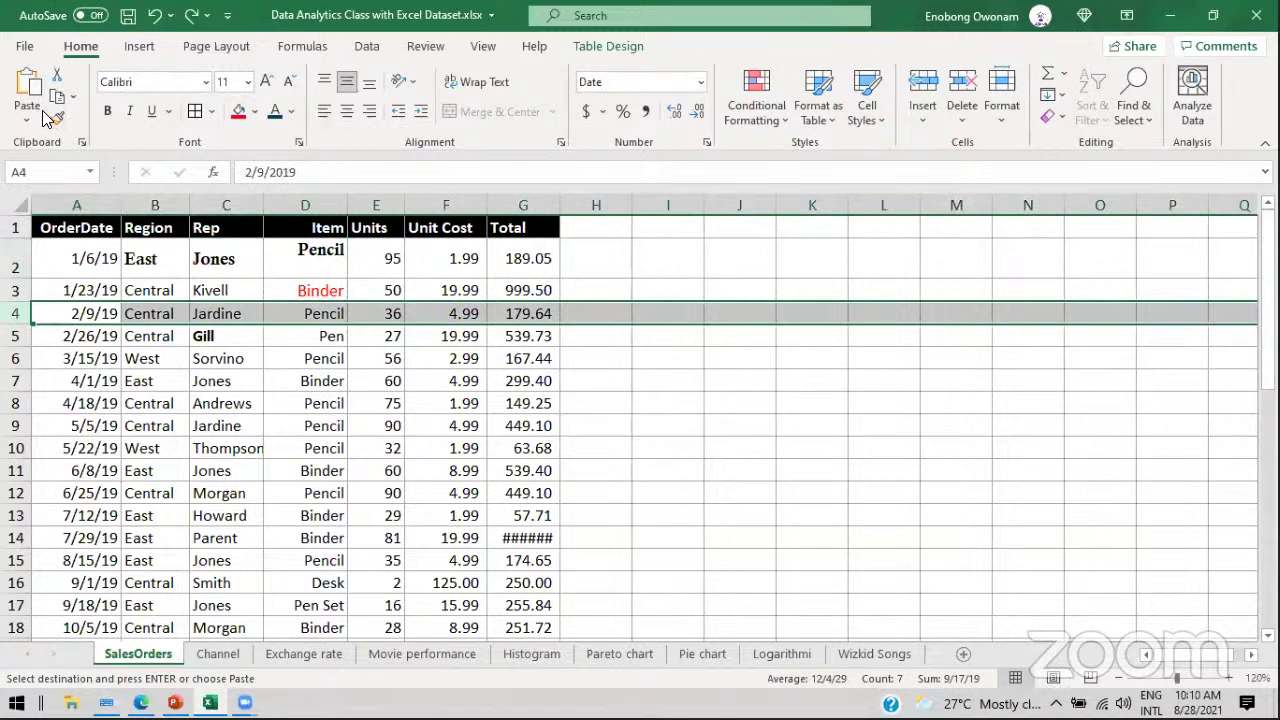
click(57, 118)
click(16, 380)
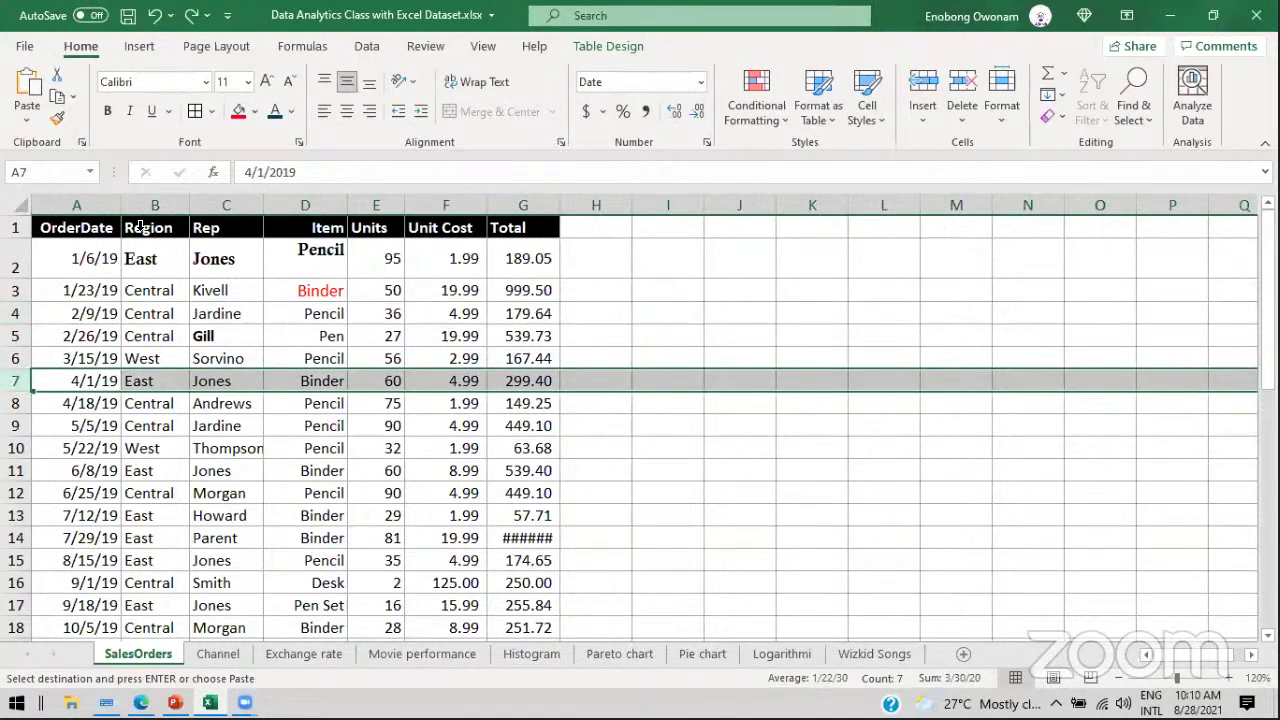
click(58, 119)
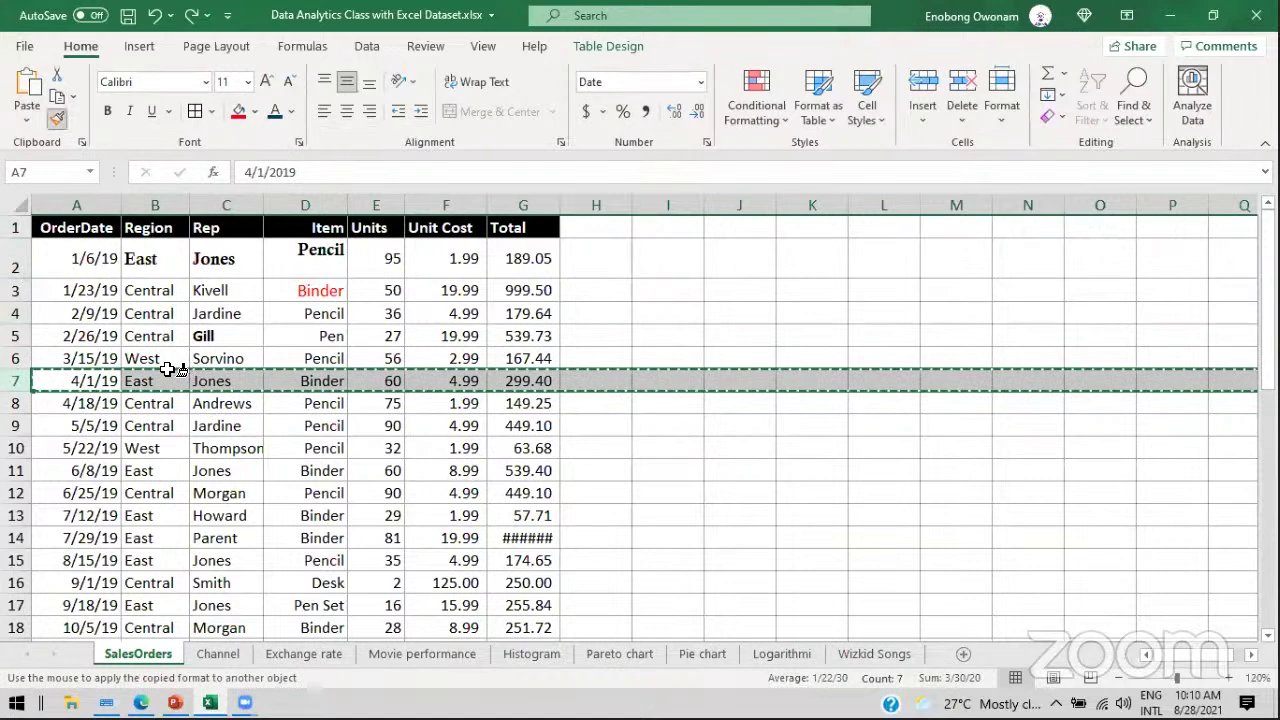
drag(17, 262, 12, 336)
click(251, 272)
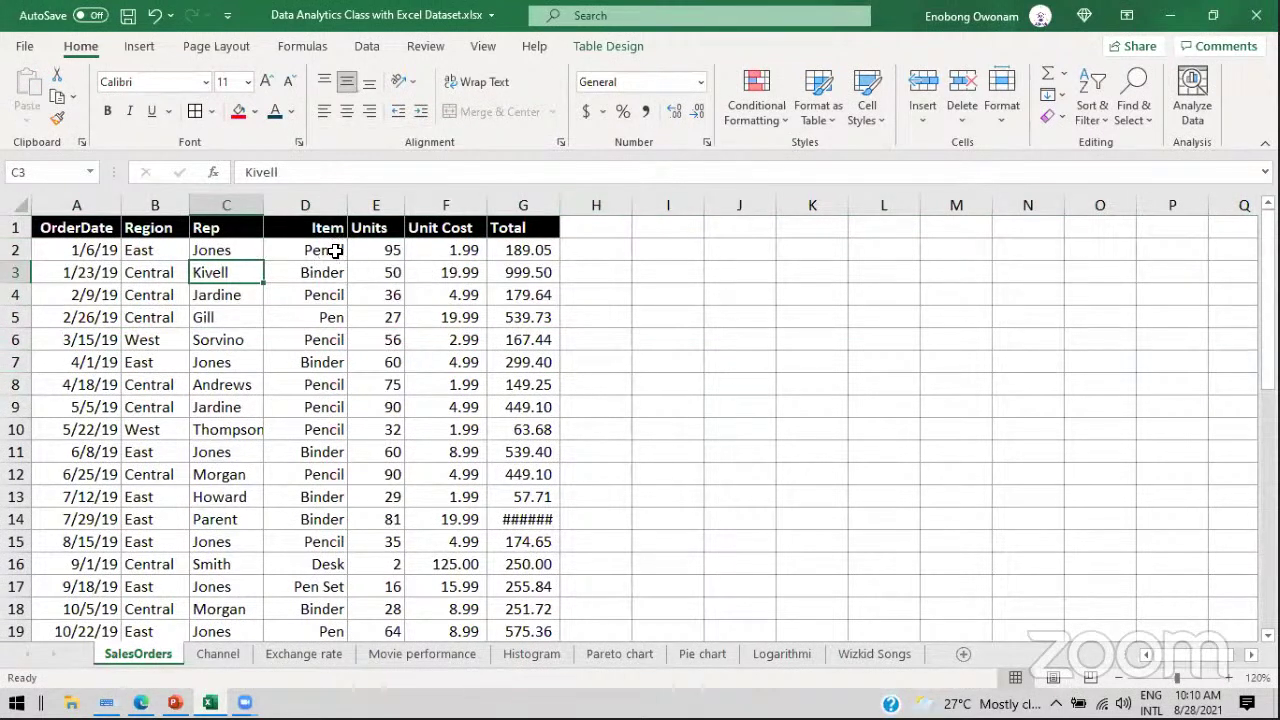
click(336, 249)
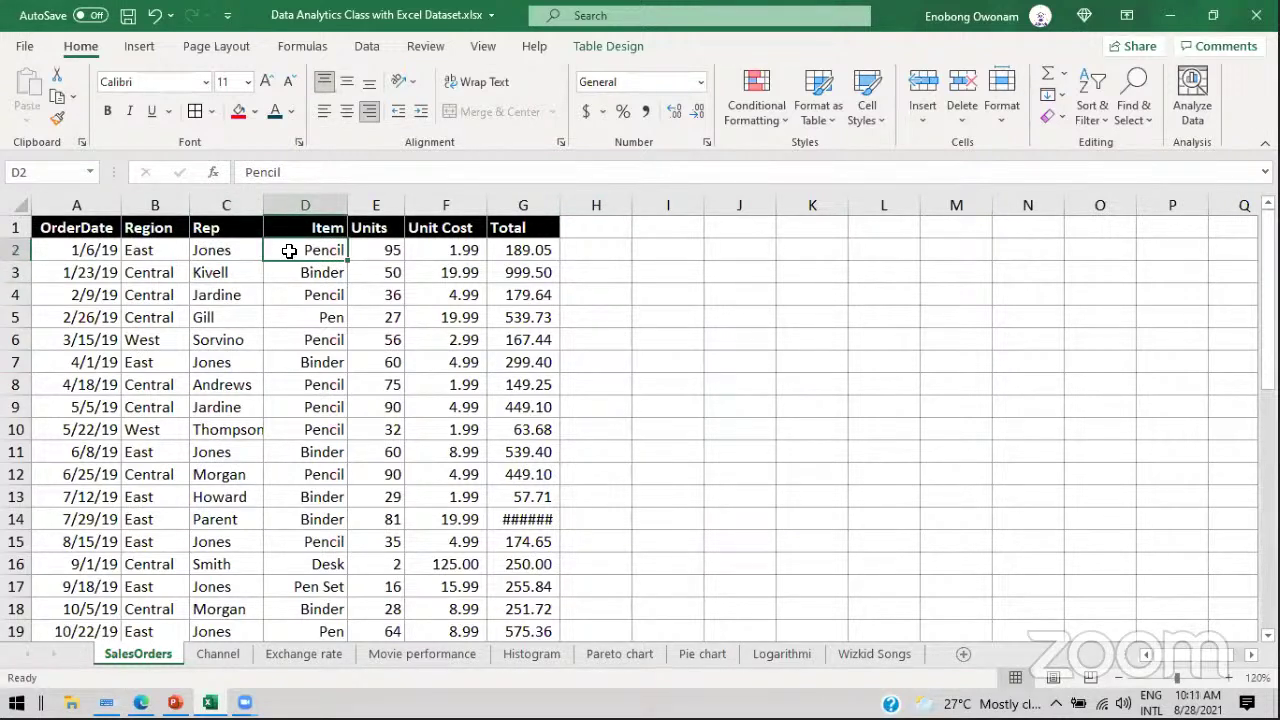
click(391, 251)
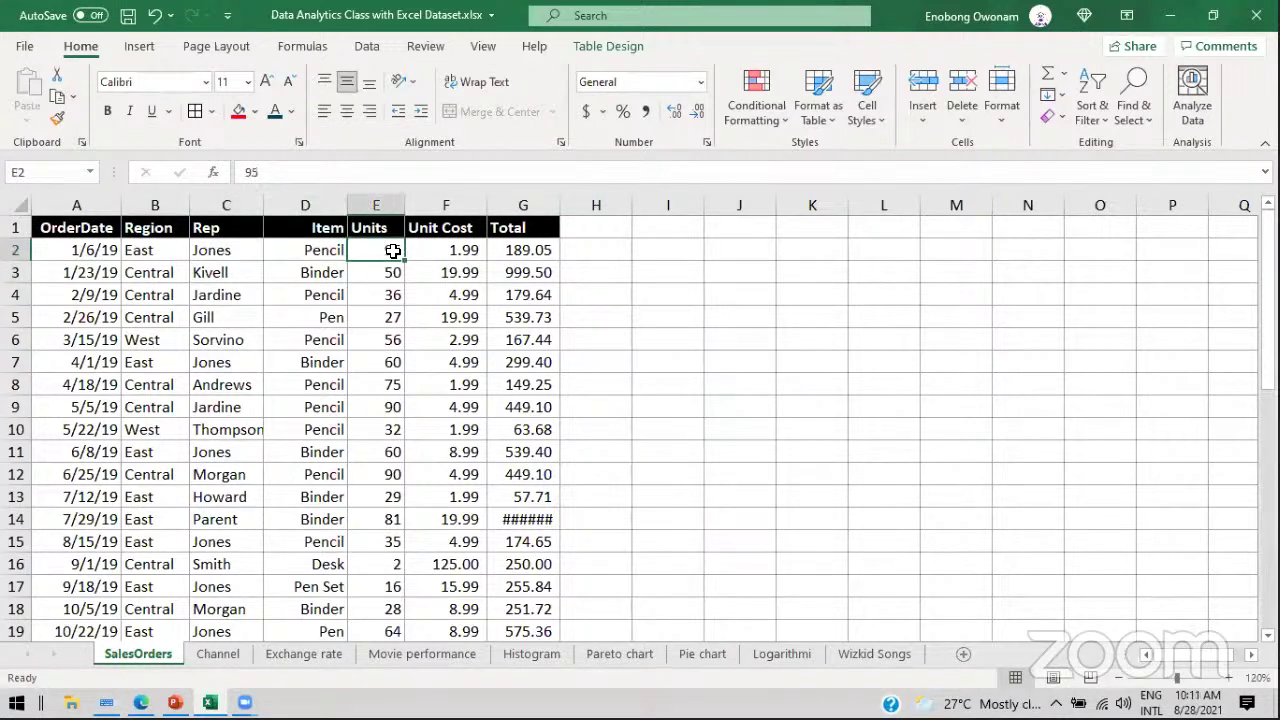
click(447, 249)
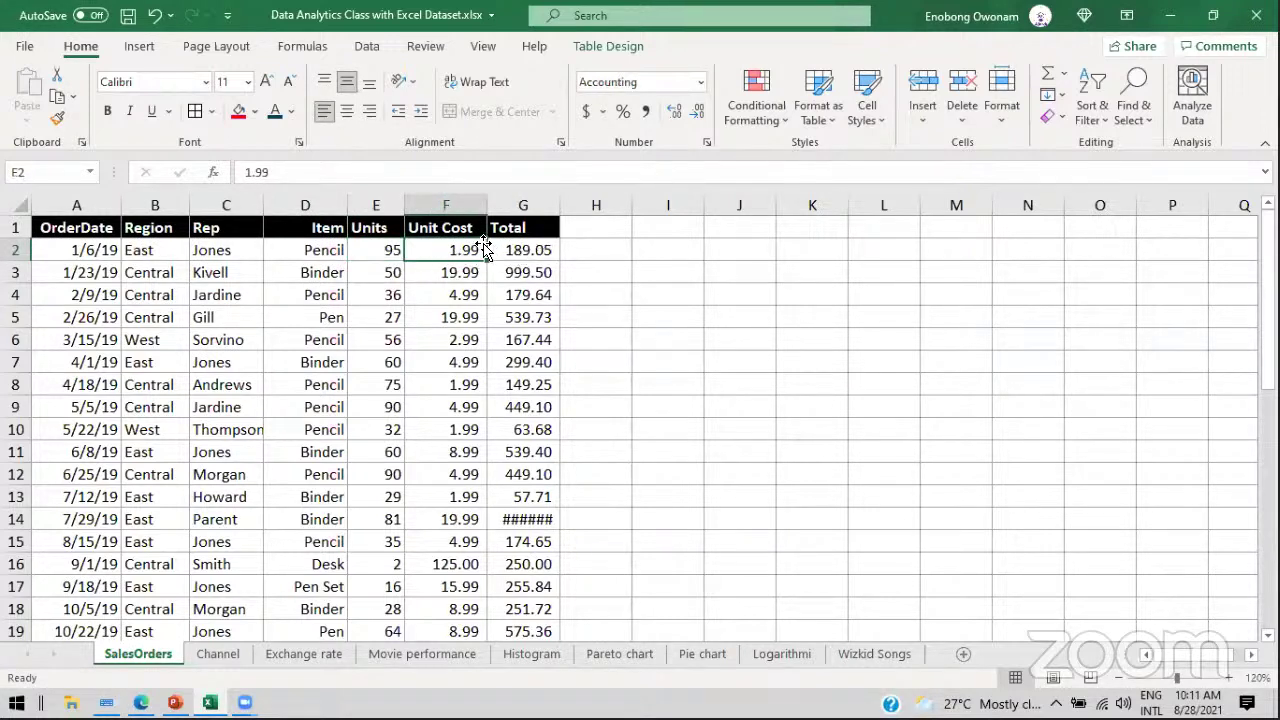
click(528, 250)
click(368, 251)
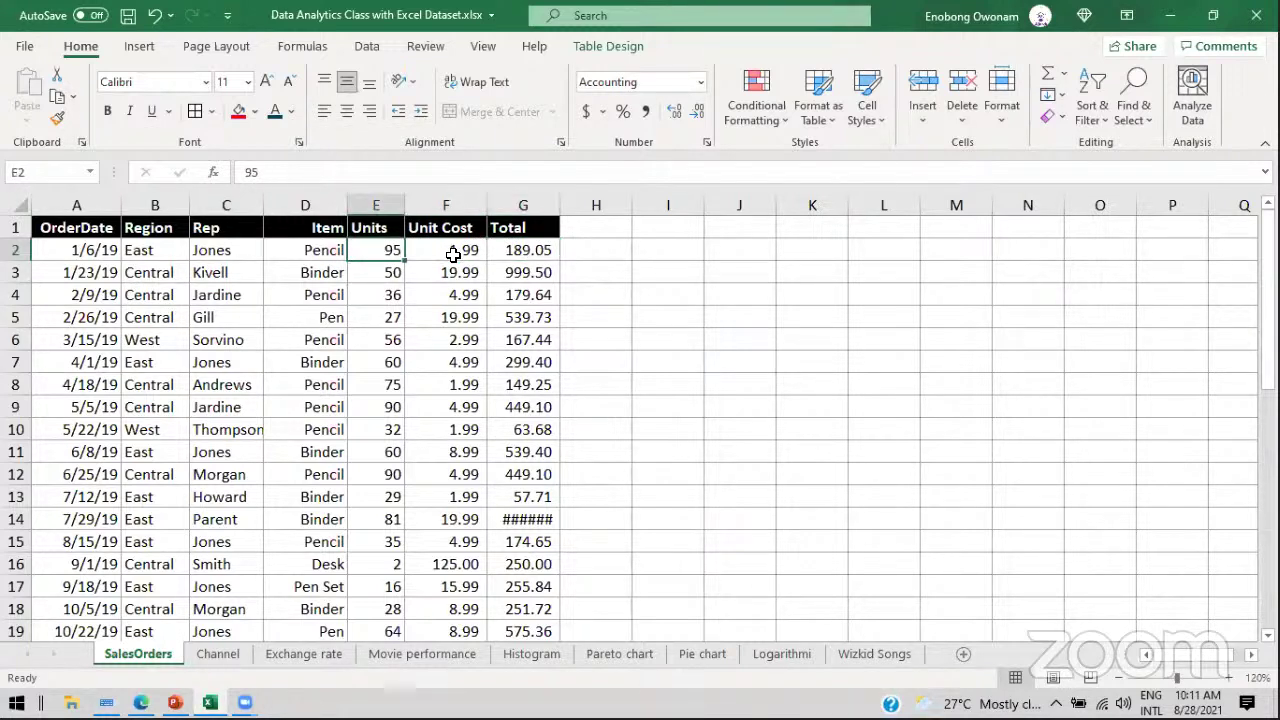
shift+click(453, 254)
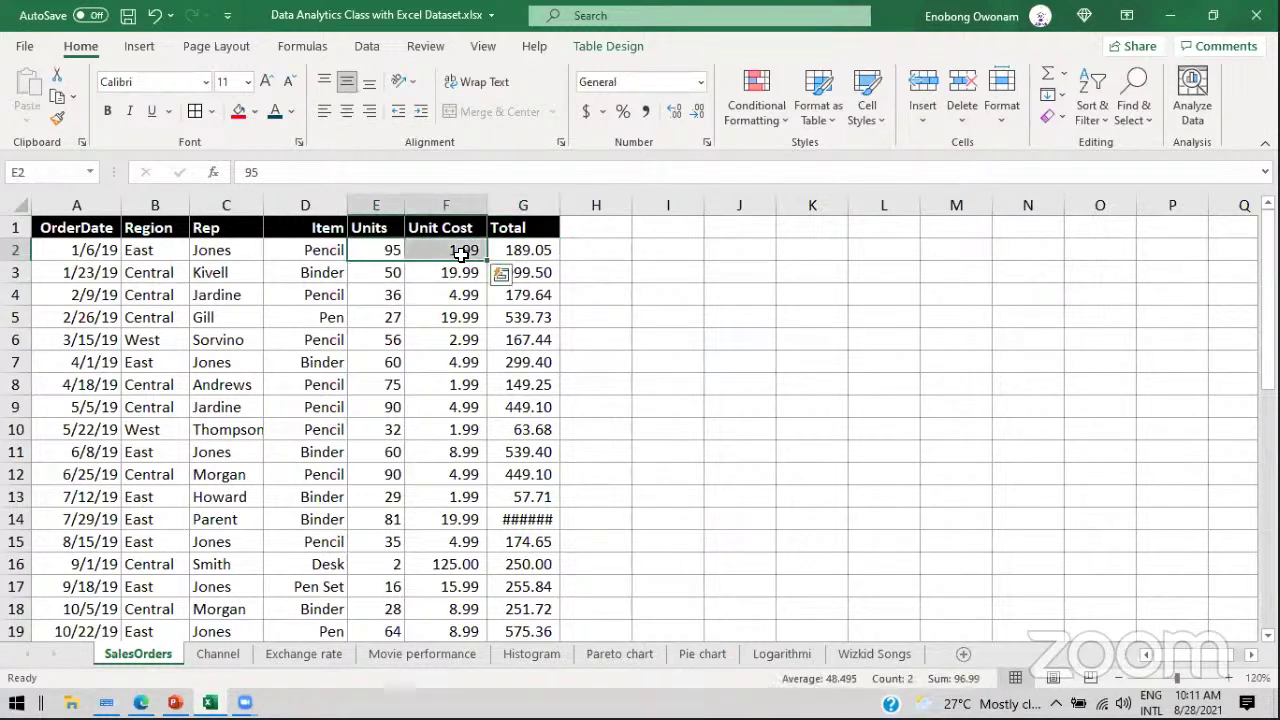
click(527, 246)
click(381, 251)
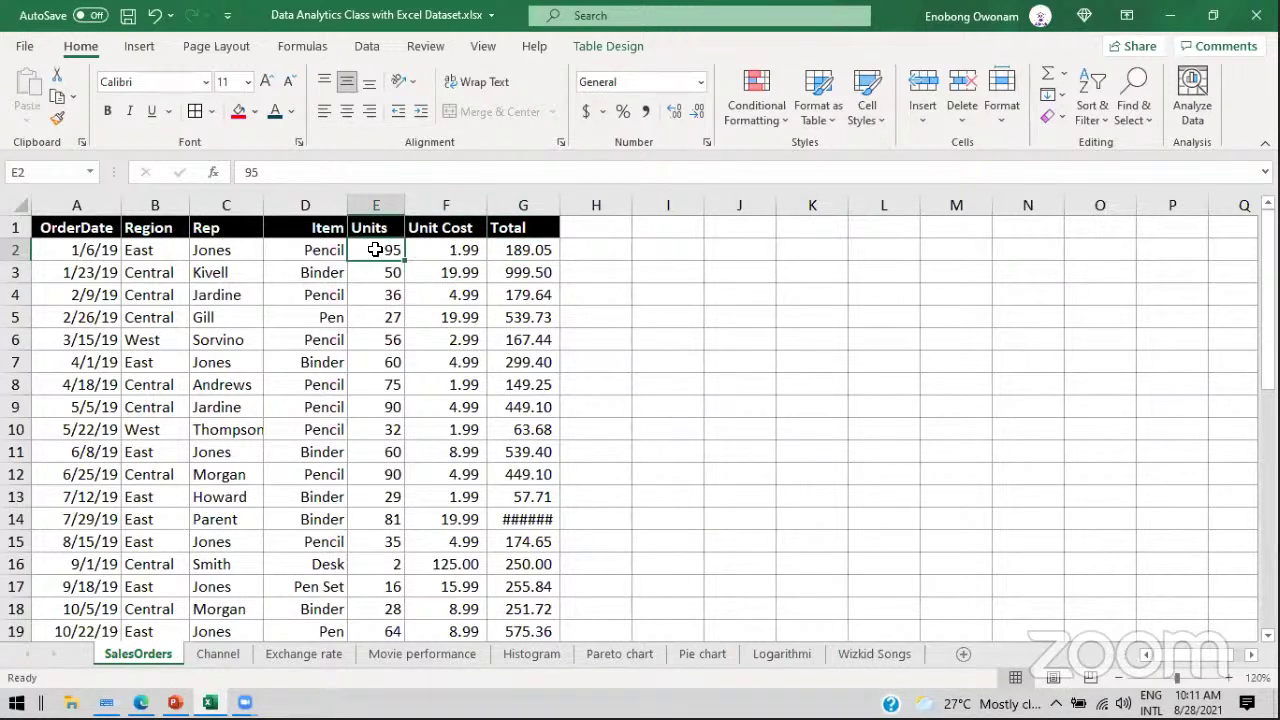
click(431, 251)
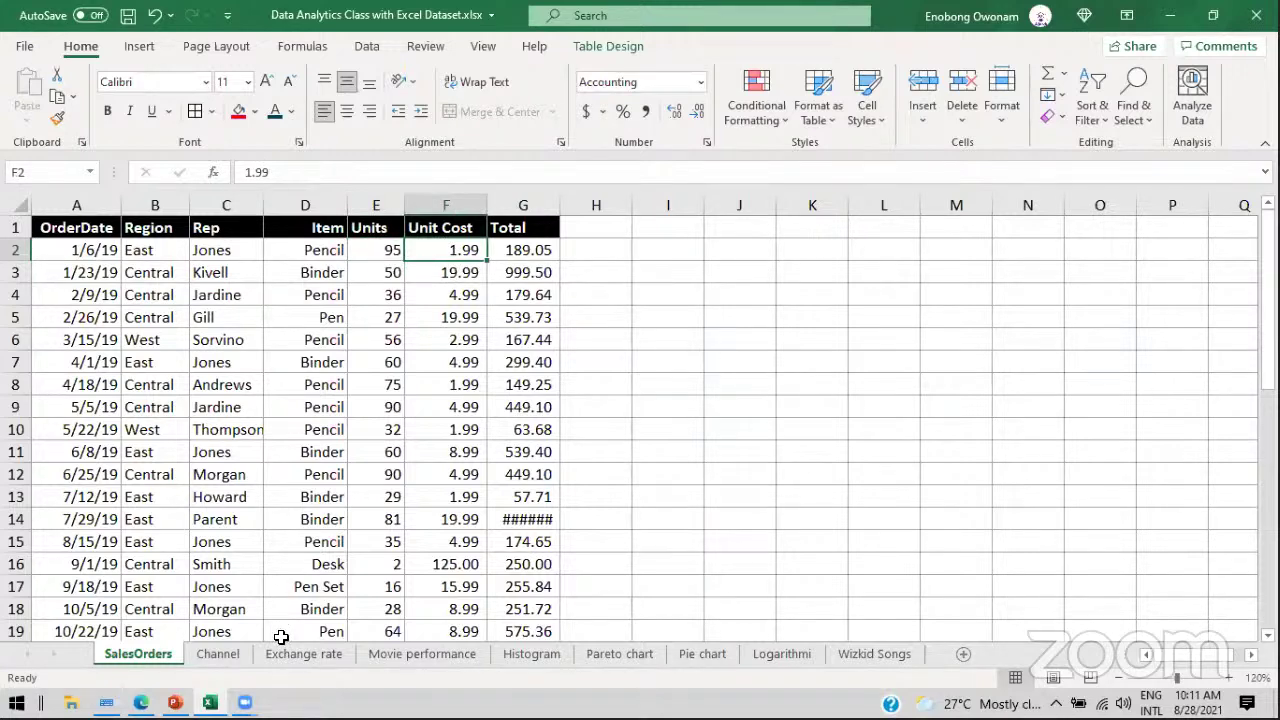
click(175, 703)
key(alt+Tab)
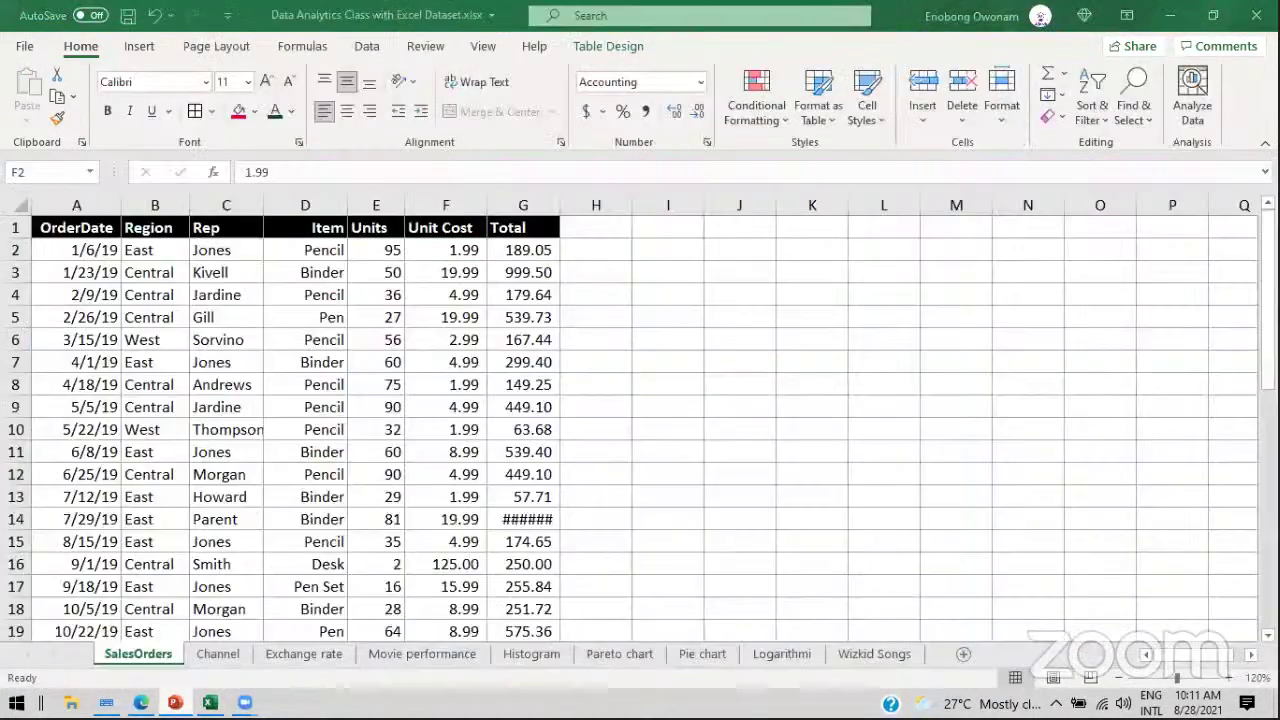
click(566, 225)
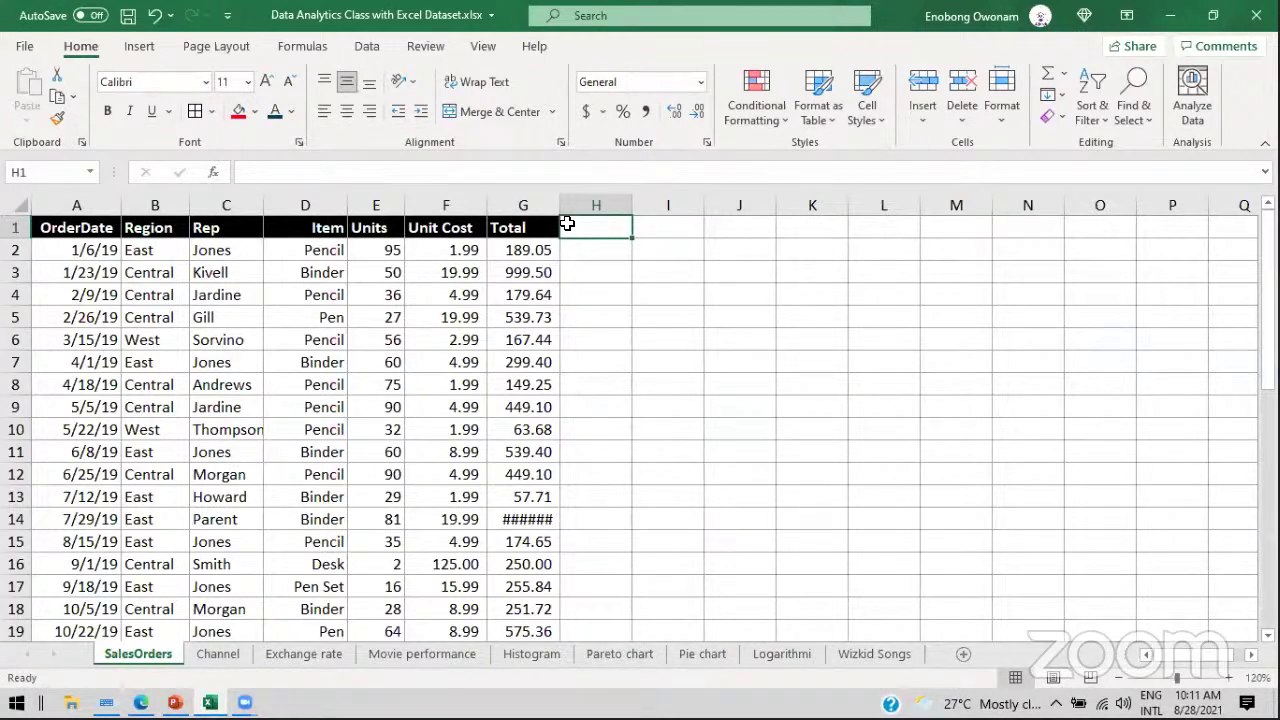
click(524, 257)
key(ctrl+shift+Down)
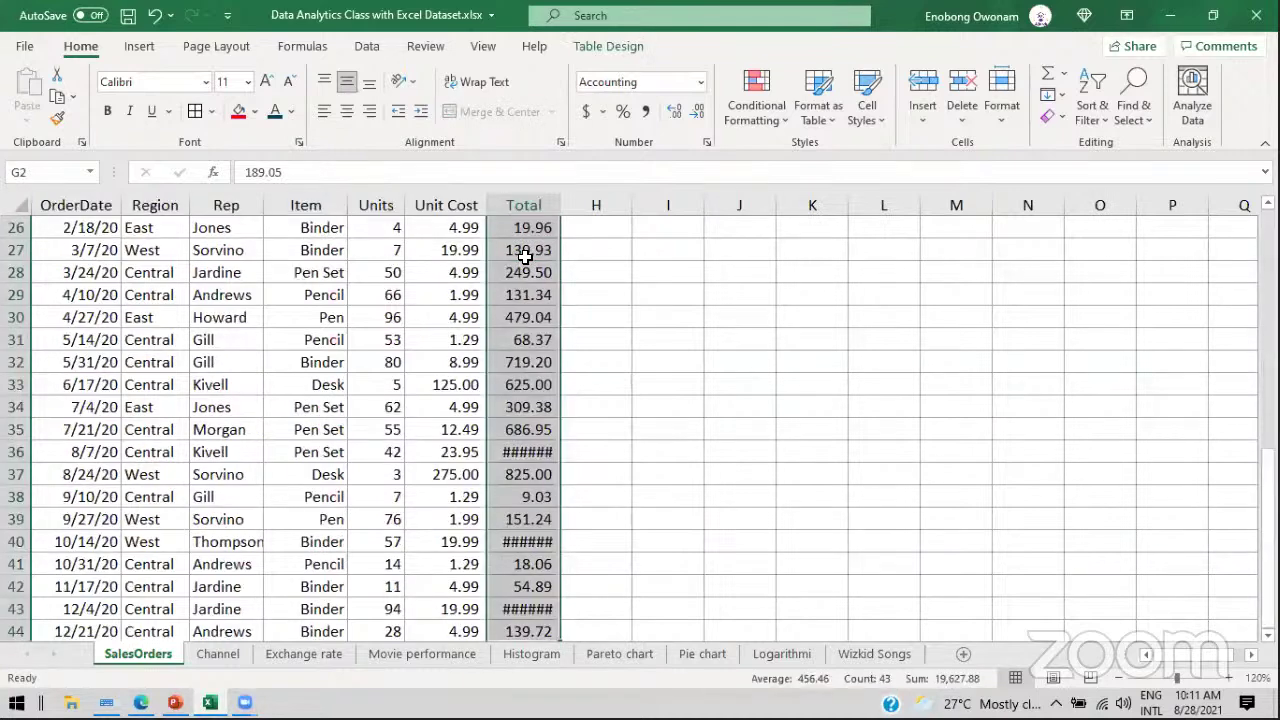
key(Delete)
scroll(524, 257, up, 8)
click(501, 253)
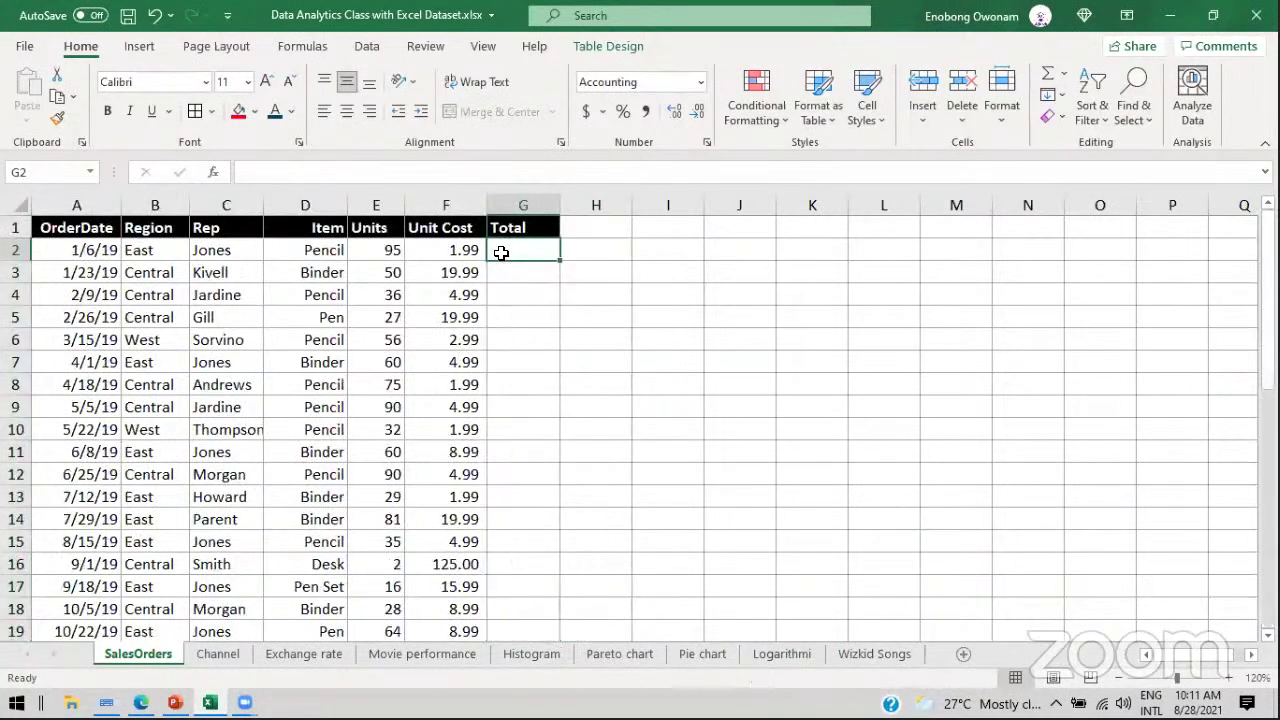
click(390, 250)
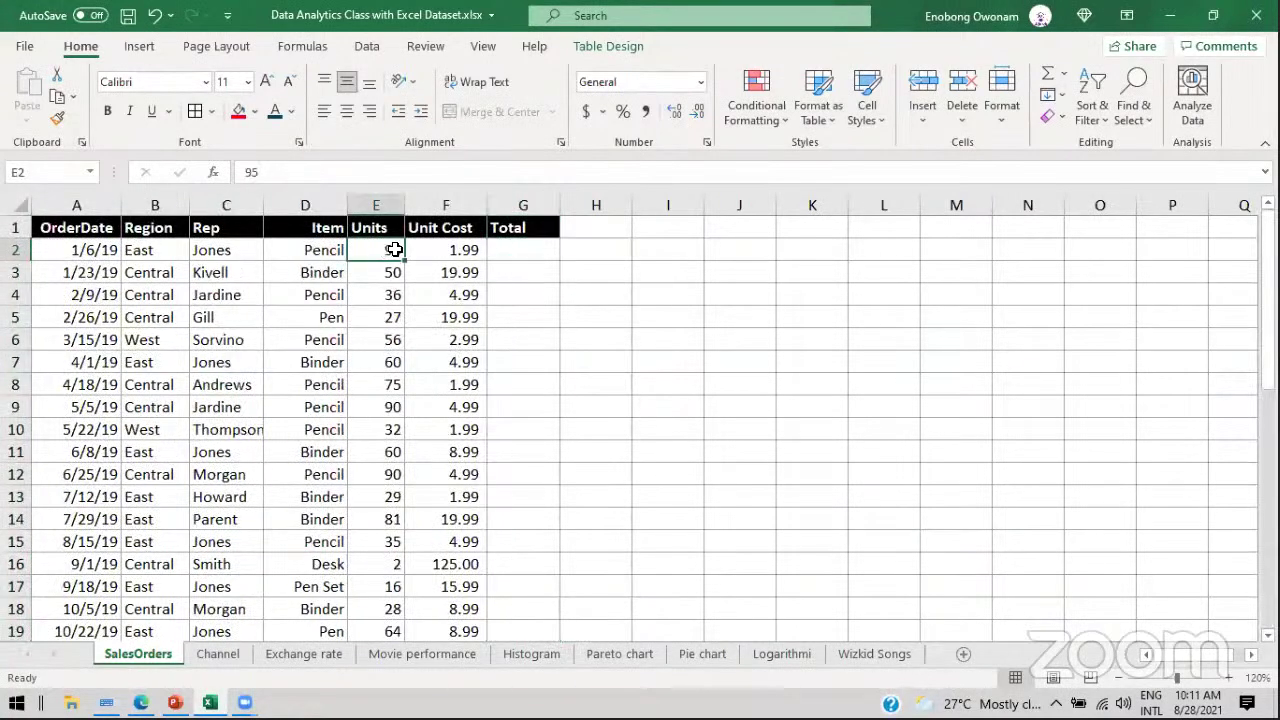
click(451, 254)
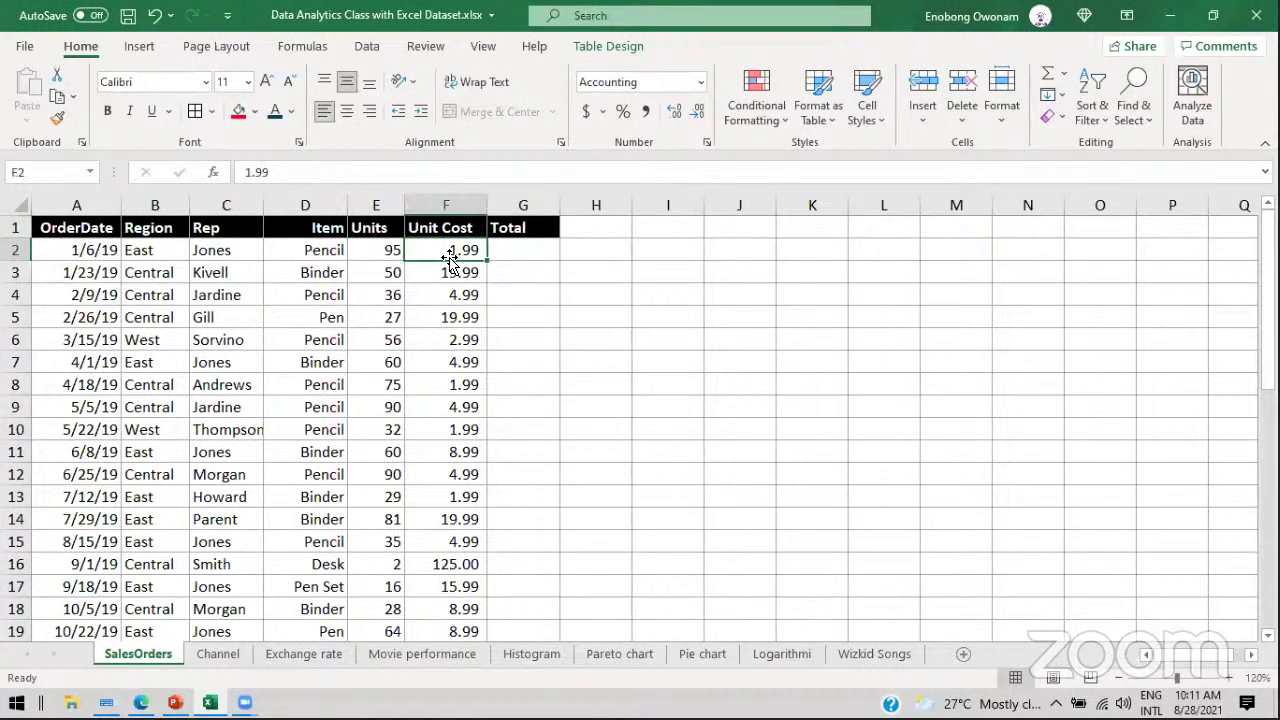
click(521, 251)
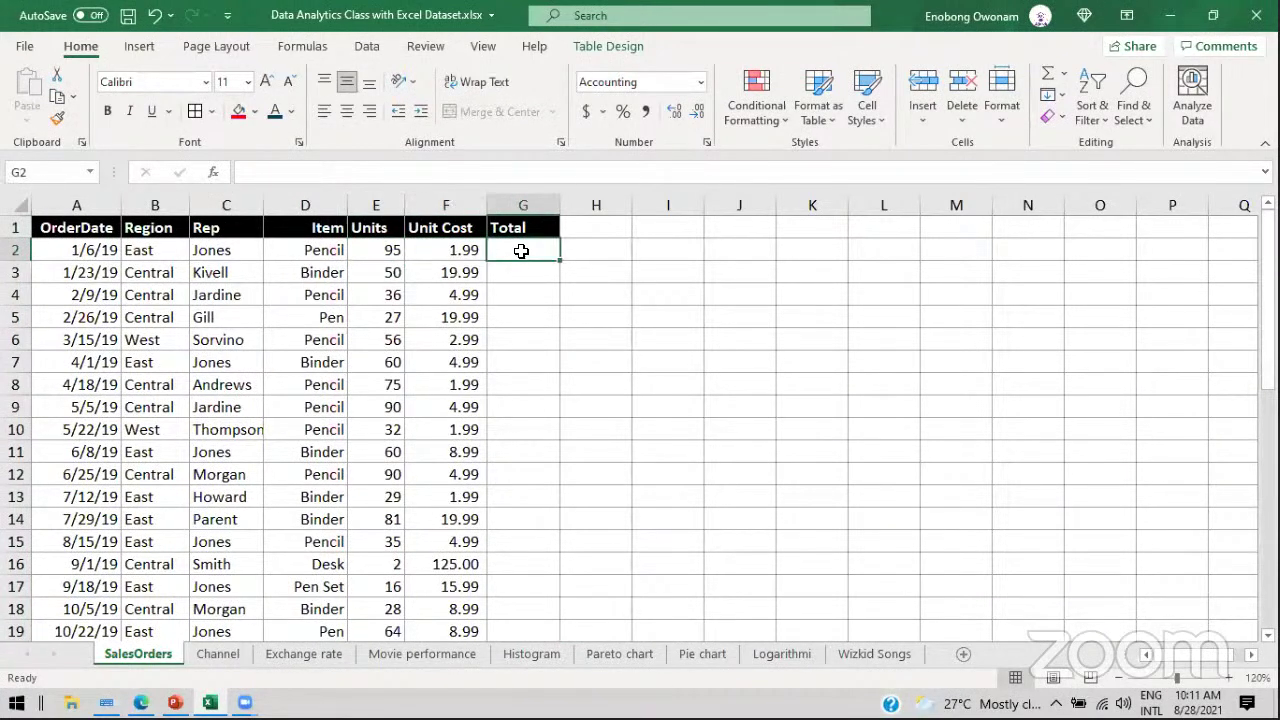
key(ctrl+v)
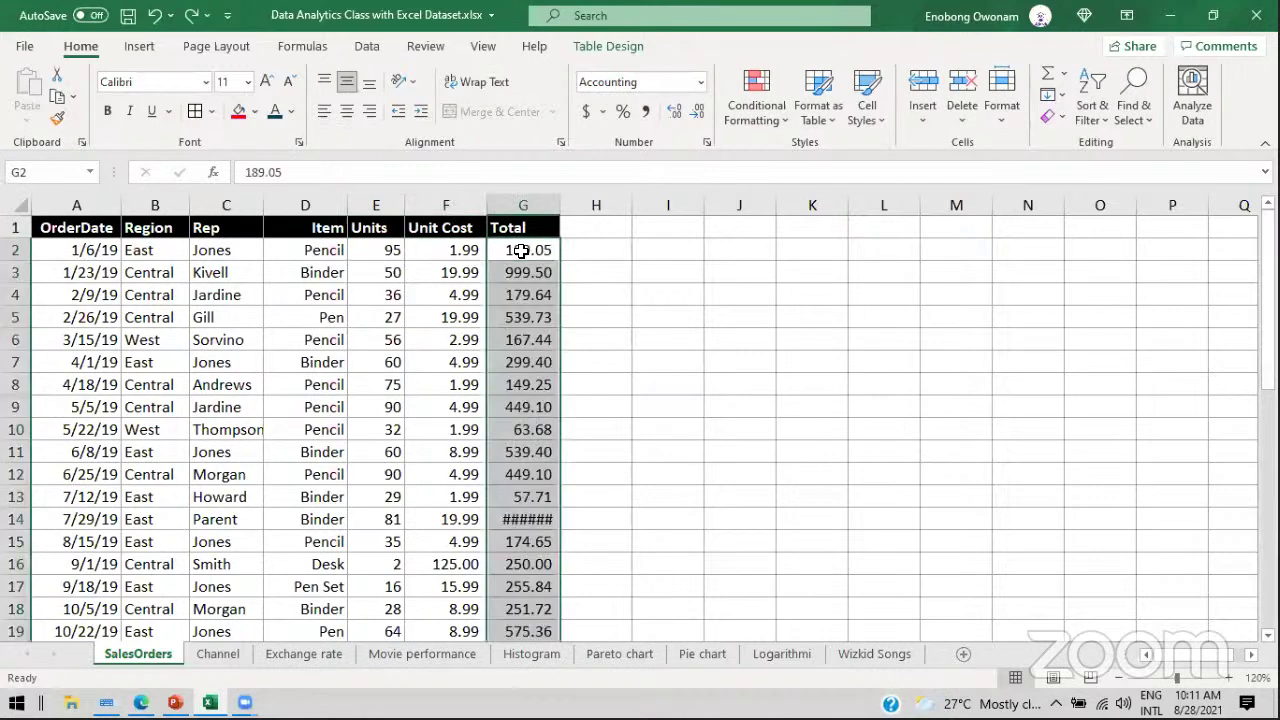
click(595, 227)
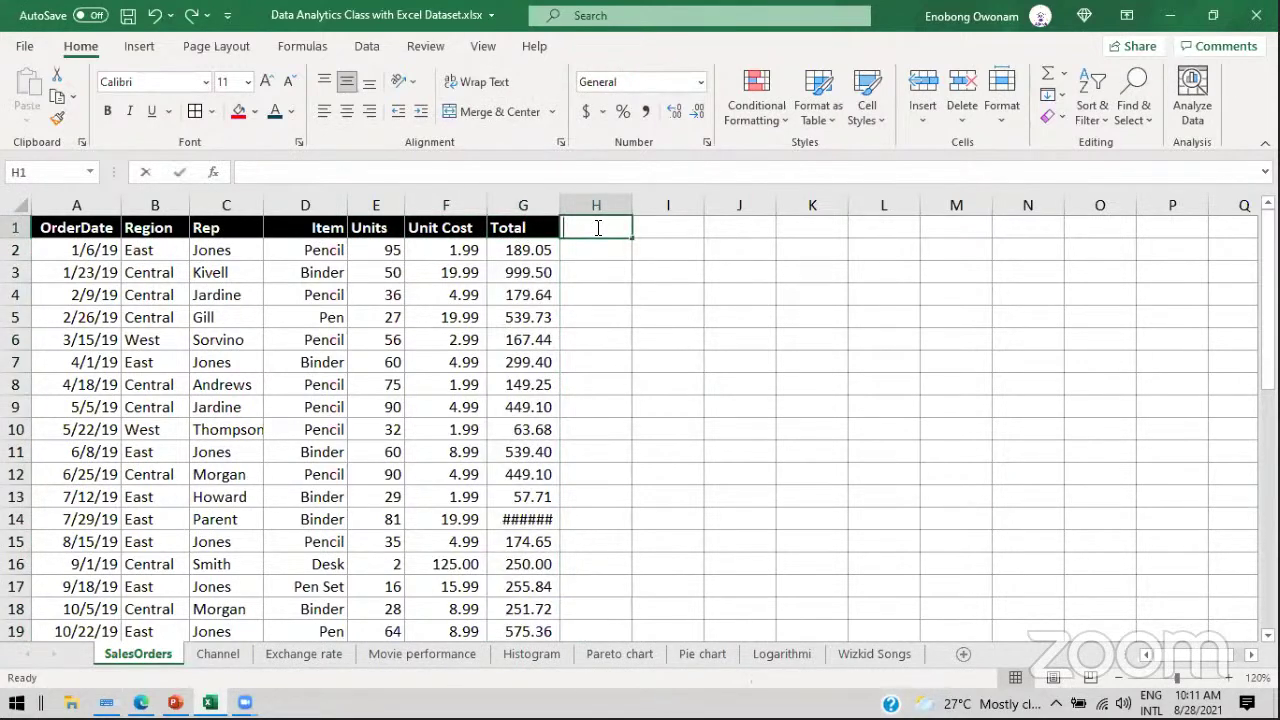
Step: Add the New Total heading in H1 and review the first order's Total, Units and Unit Cost
text(New Tota)
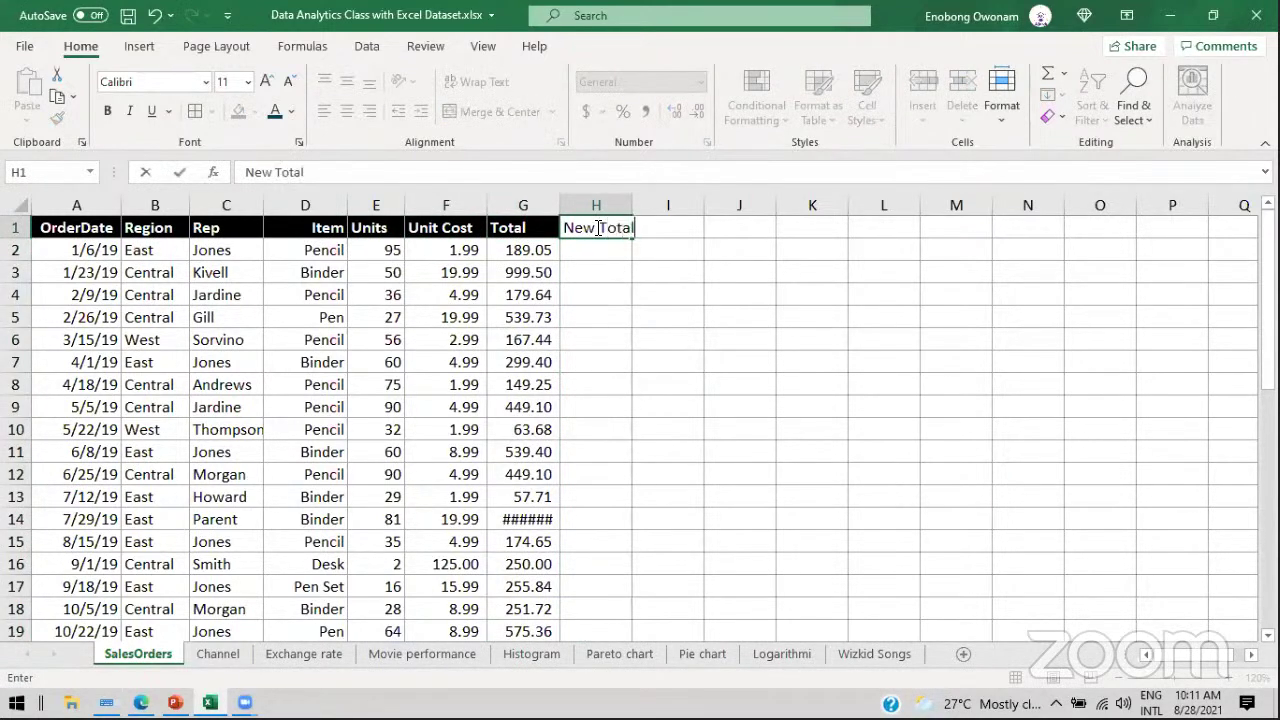
text(l)
key(Return)
click(527, 249)
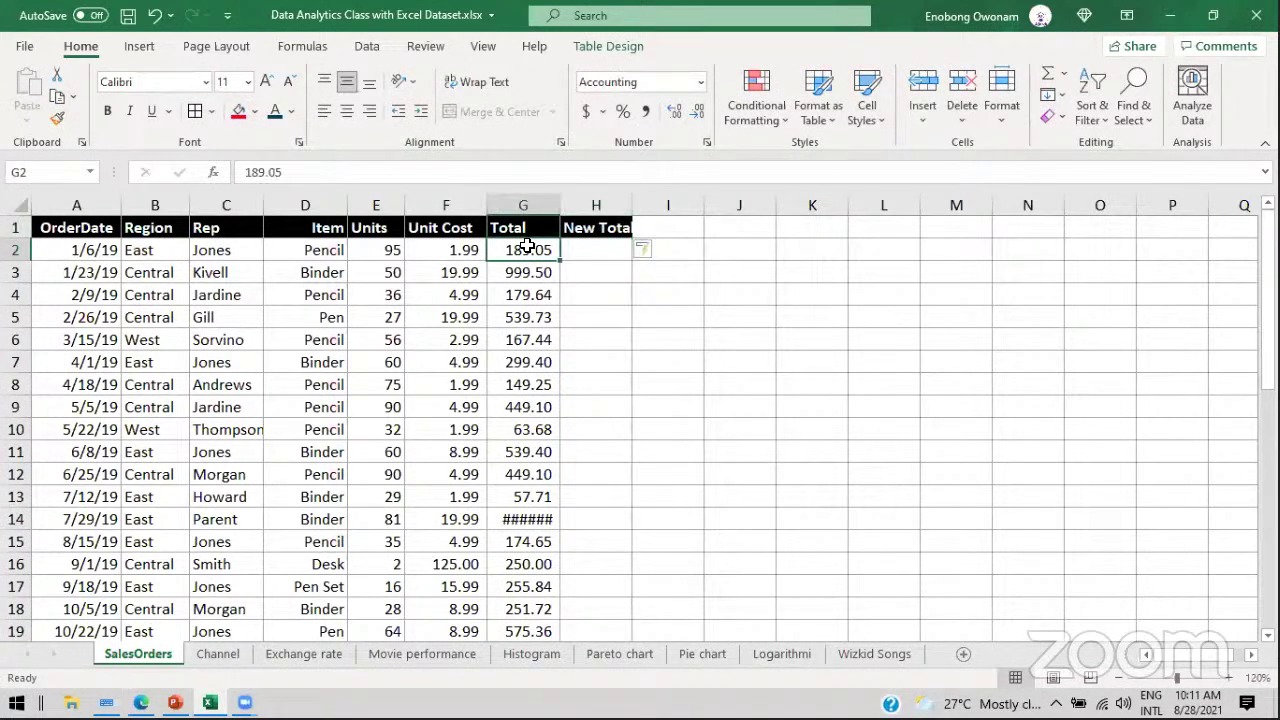
click(588, 253)
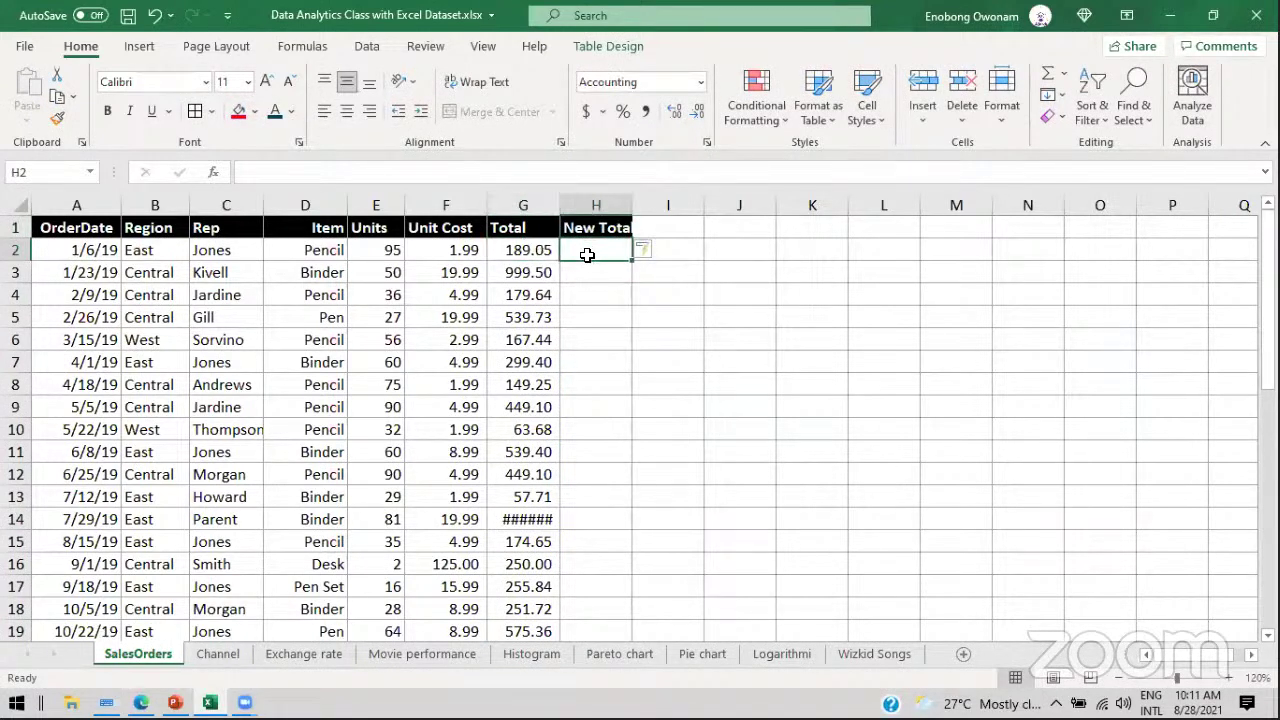
click(521, 247)
click(386, 252)
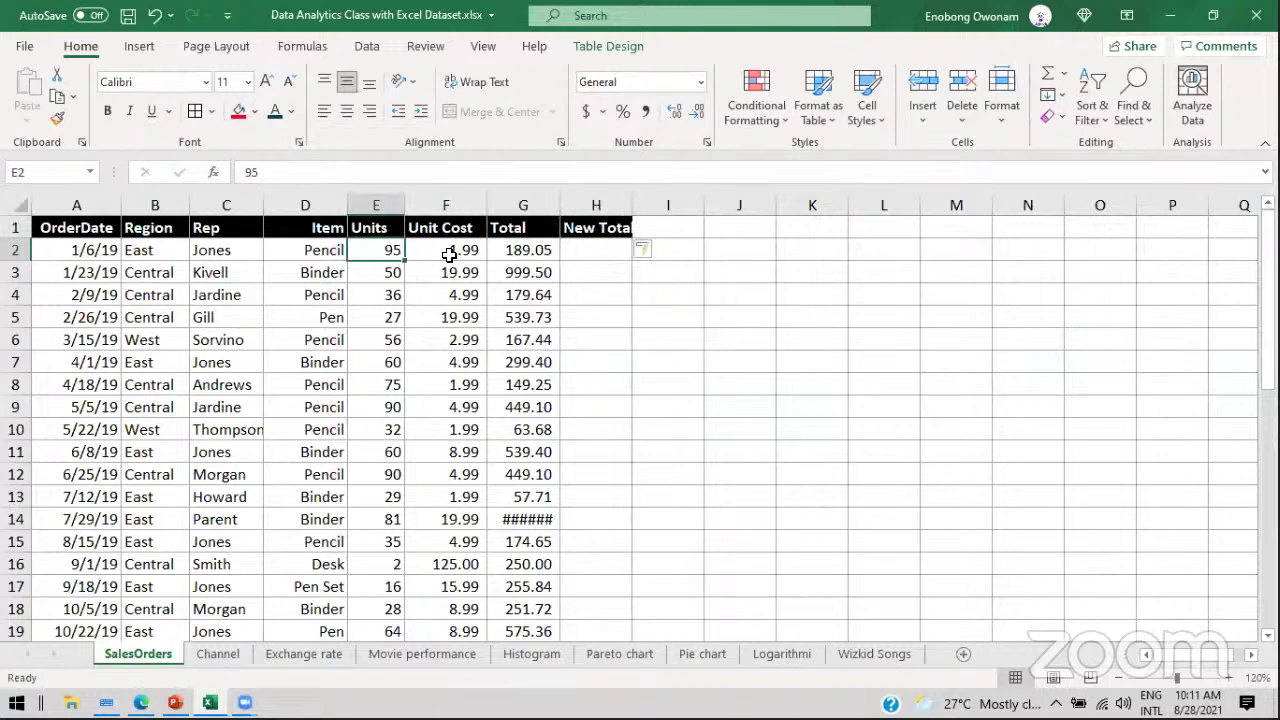
click(449, 255)
click(603, 253)
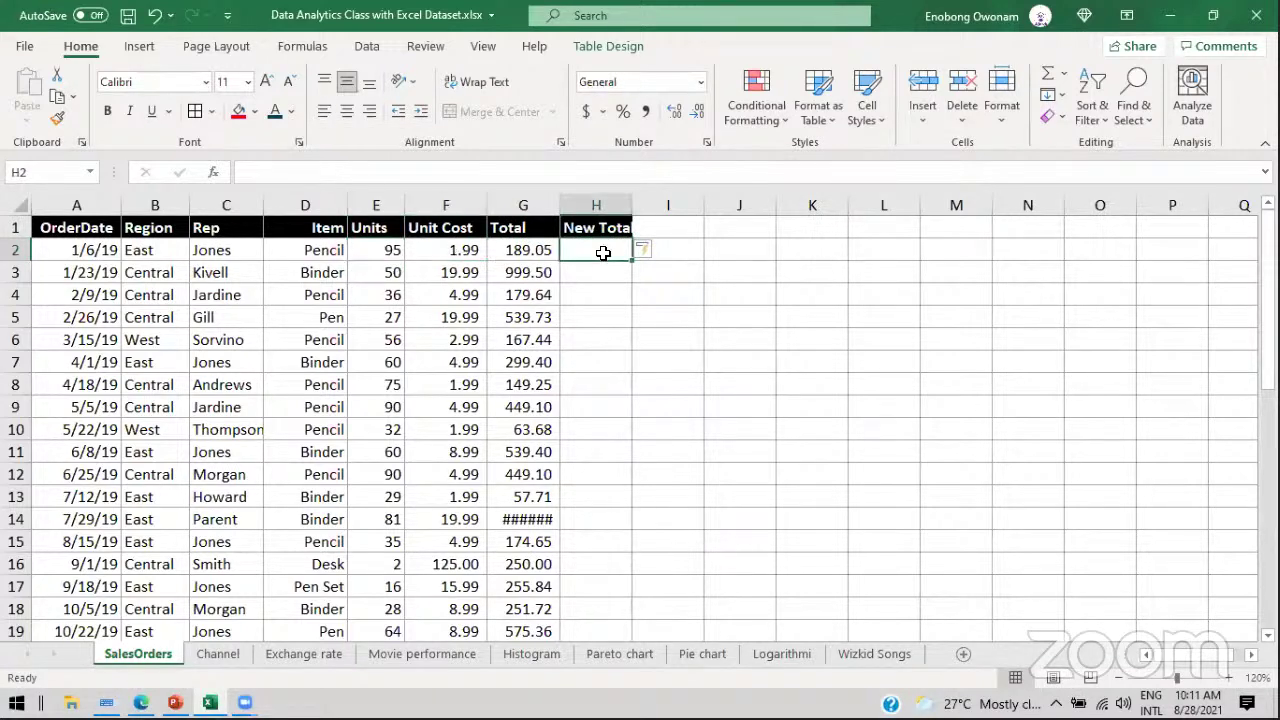
Step: Enter =E2*F2 in H2 so New Total fills down the whole column
text(=)
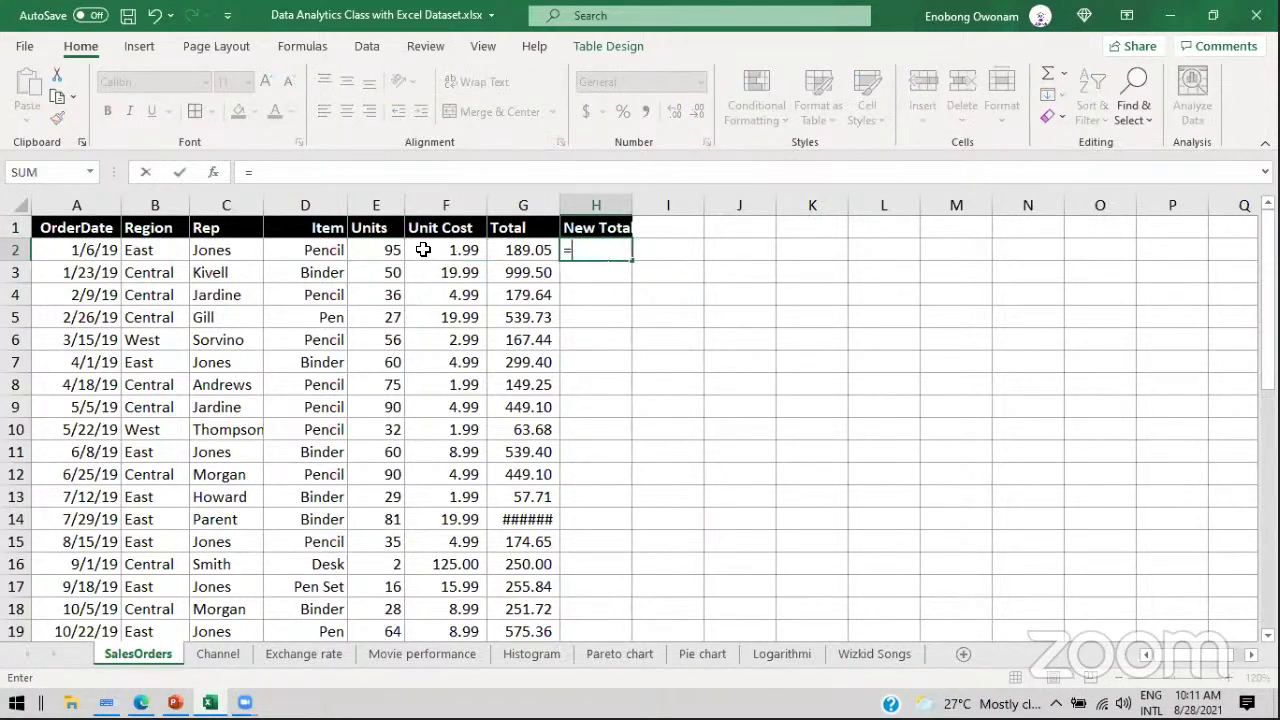
click(380, 248)
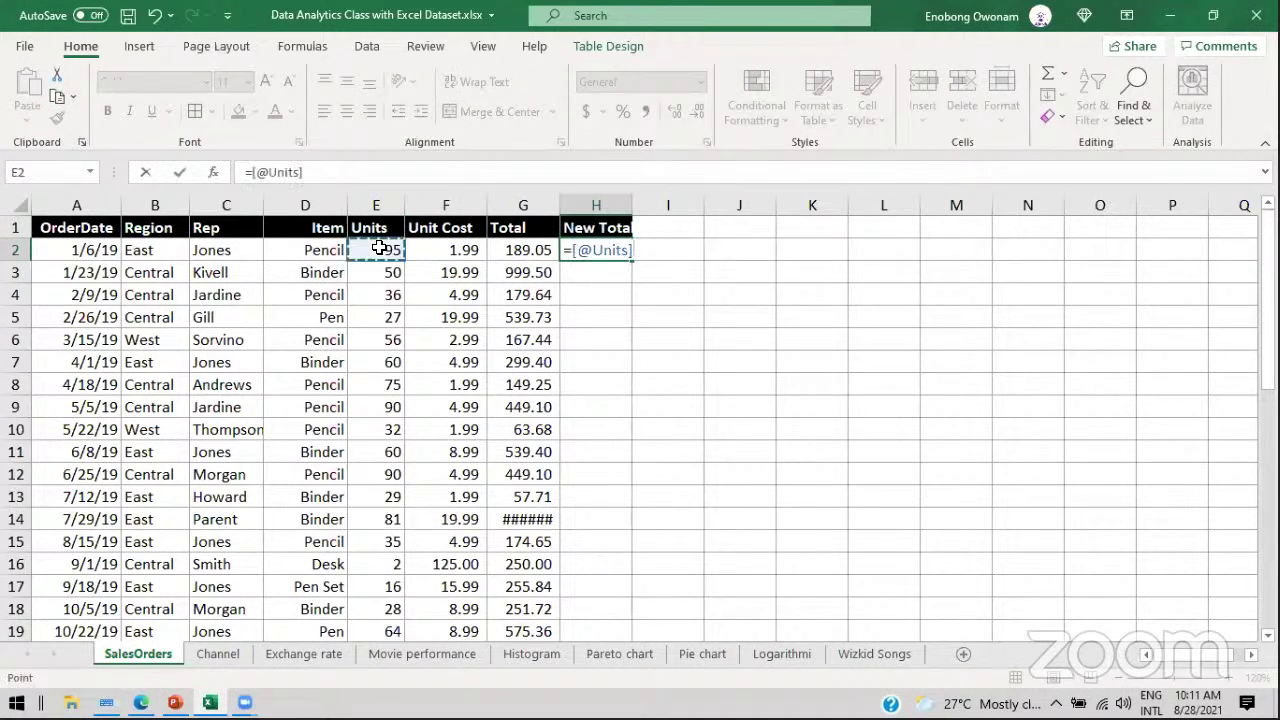
text(*)
click(441, 250)
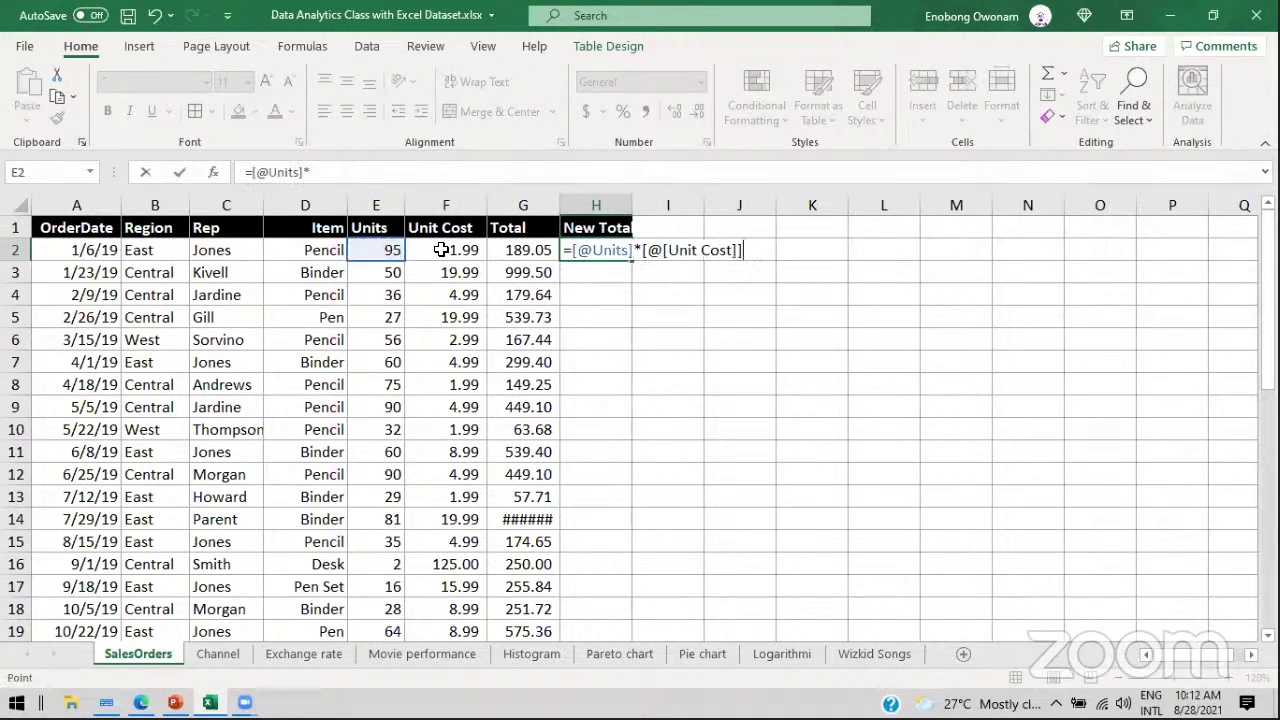
key(Return)
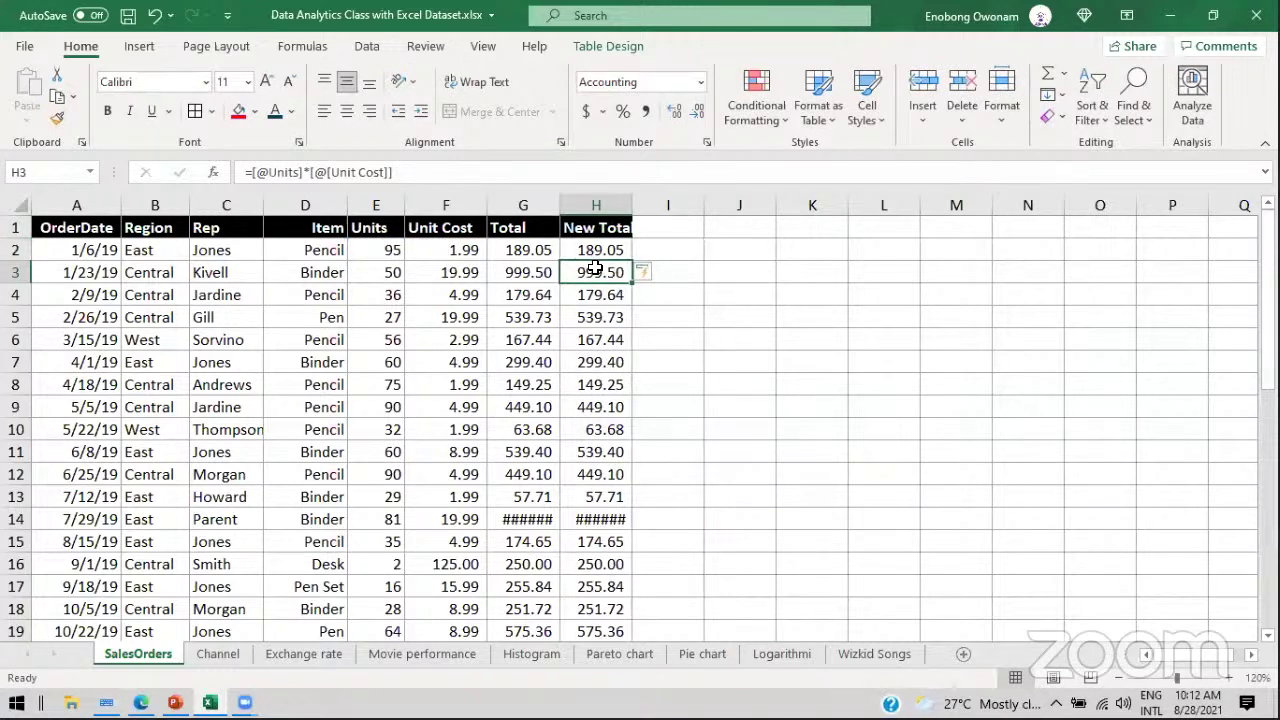
Step: Check the New Total formulas in H2, H3 and H5, then show PowerPoint's FUNCTIONS slide 7
click(607, 251)
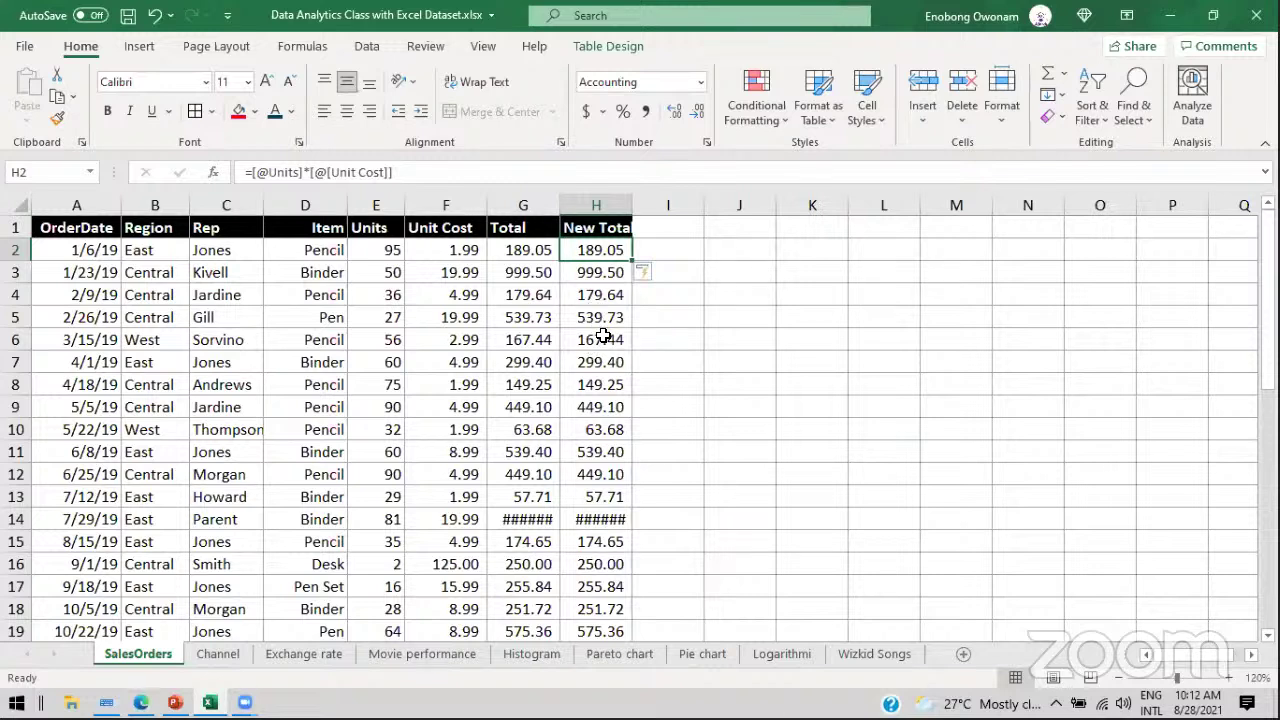
click(591, 276)
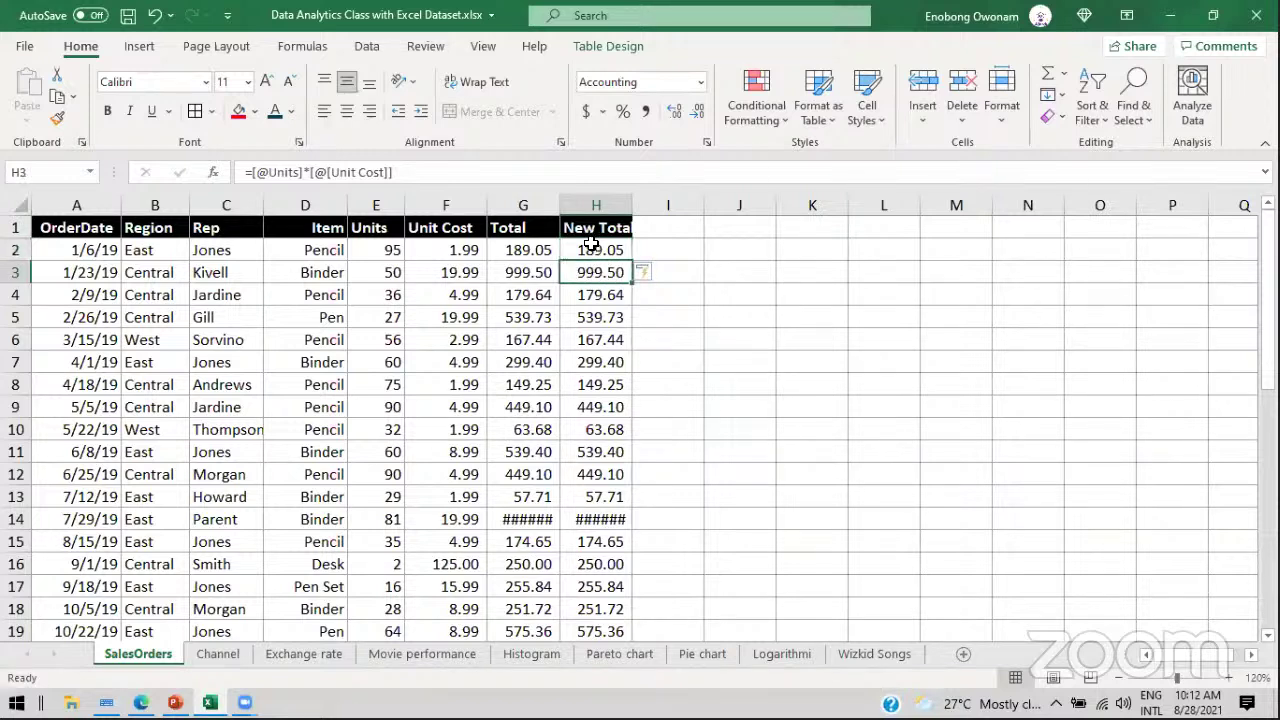
click(590, 314)
click(593, 252)
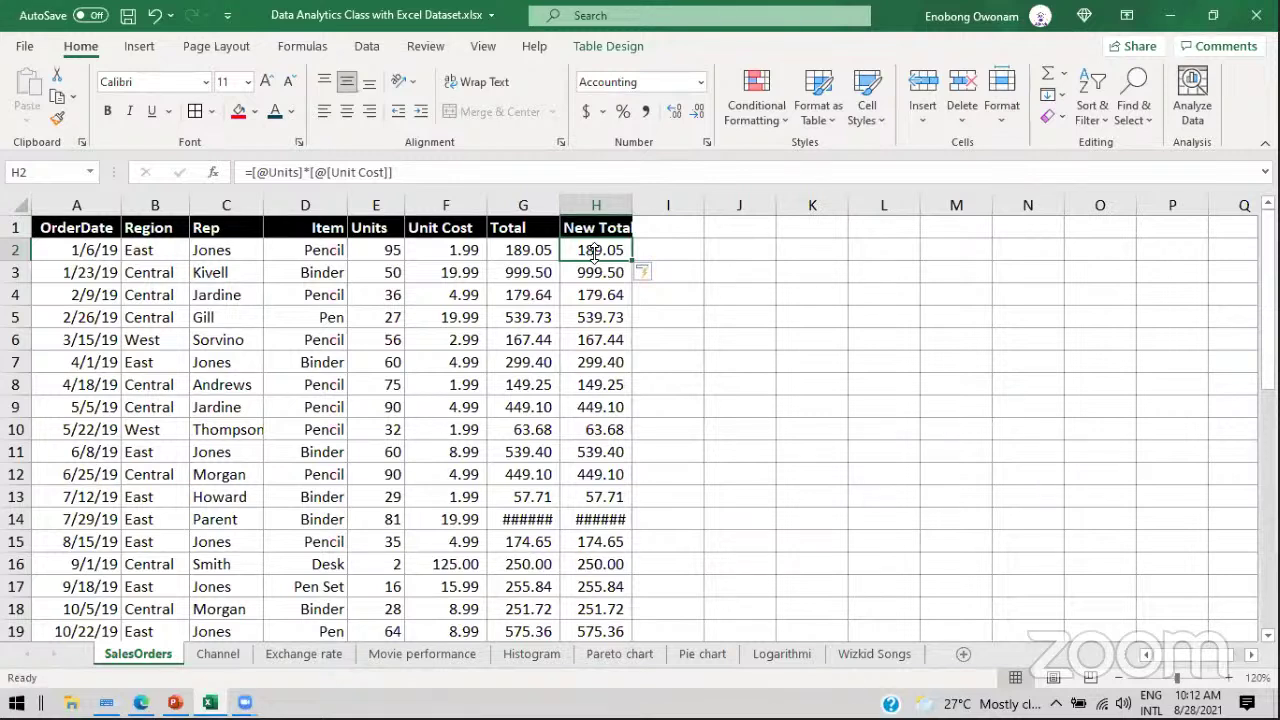
click(175, 702)
click(114, 560)
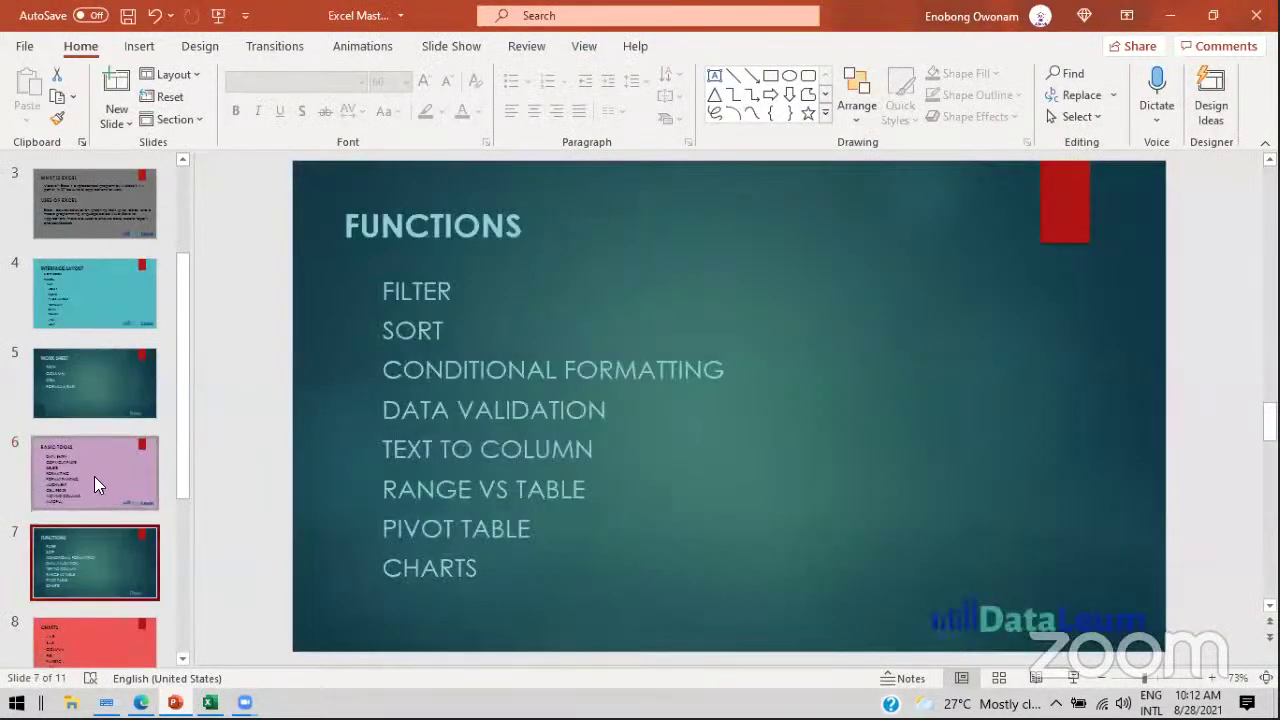
Step: Highlight RANGE VS TABLE on the FUNCTIONS slide, view BASIC TOOLS, then return to Excel
click(398, 483)
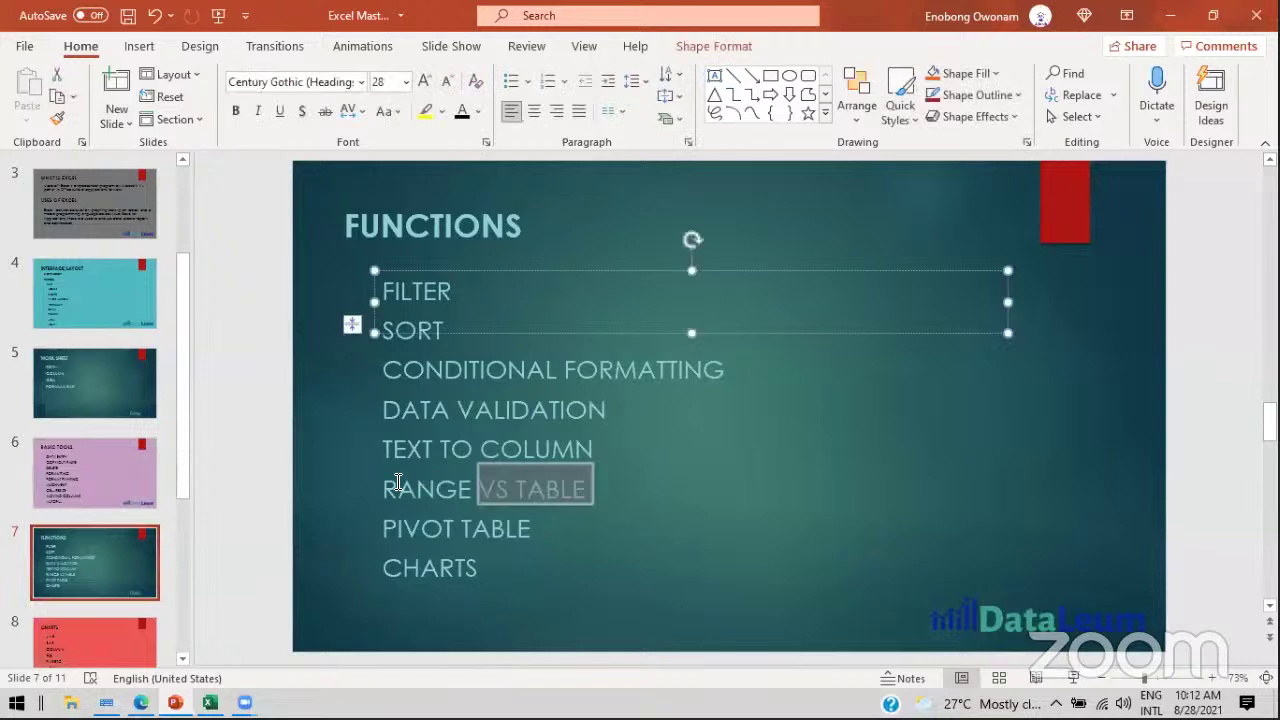
drag(398, 483, 384, 485)
click(90, 454)
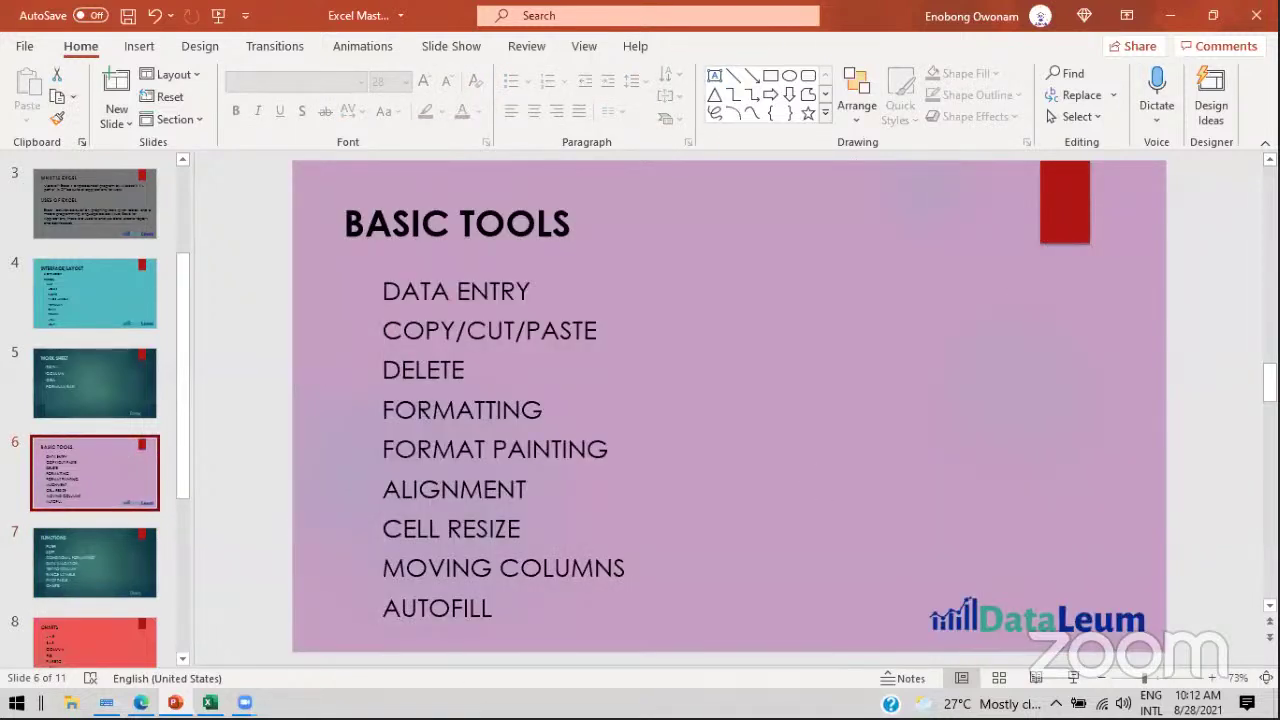
key(alt+Tab)
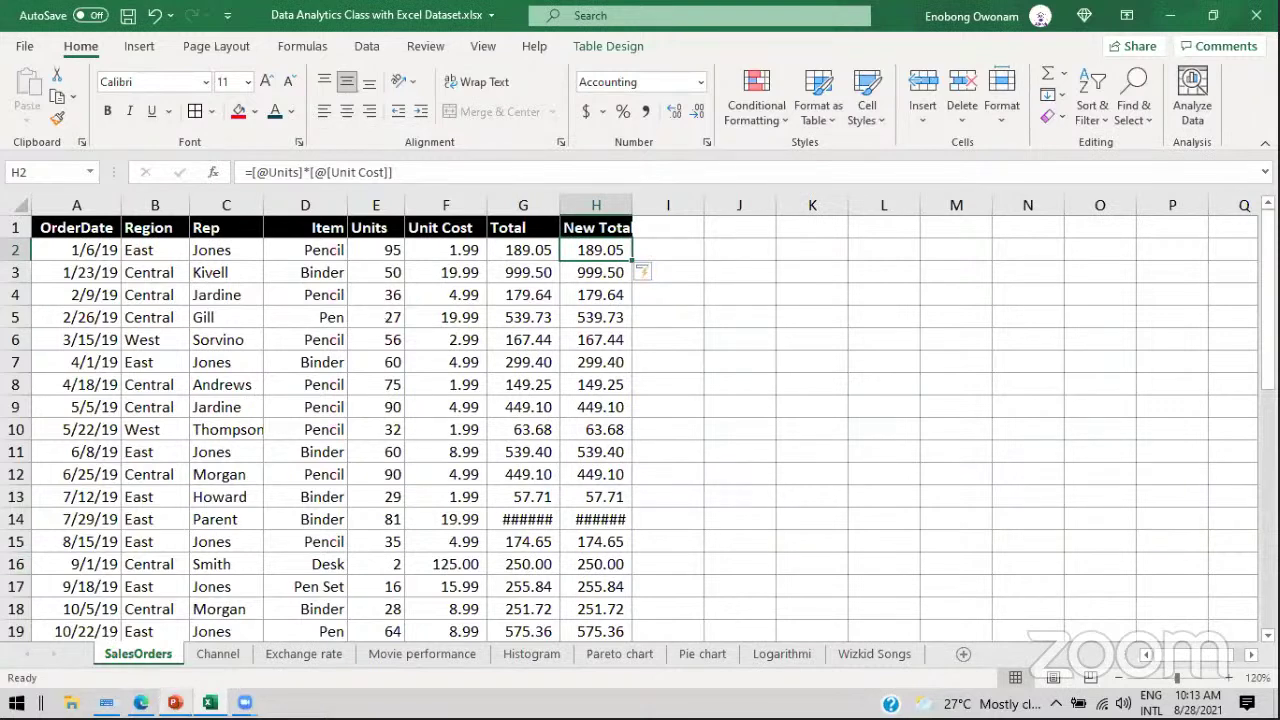
Step: Revisit the FUNCTIONS slide's RANGE VS TABLE topic, then minimize PowerPoint
click(175, 703)
click(114, 549)
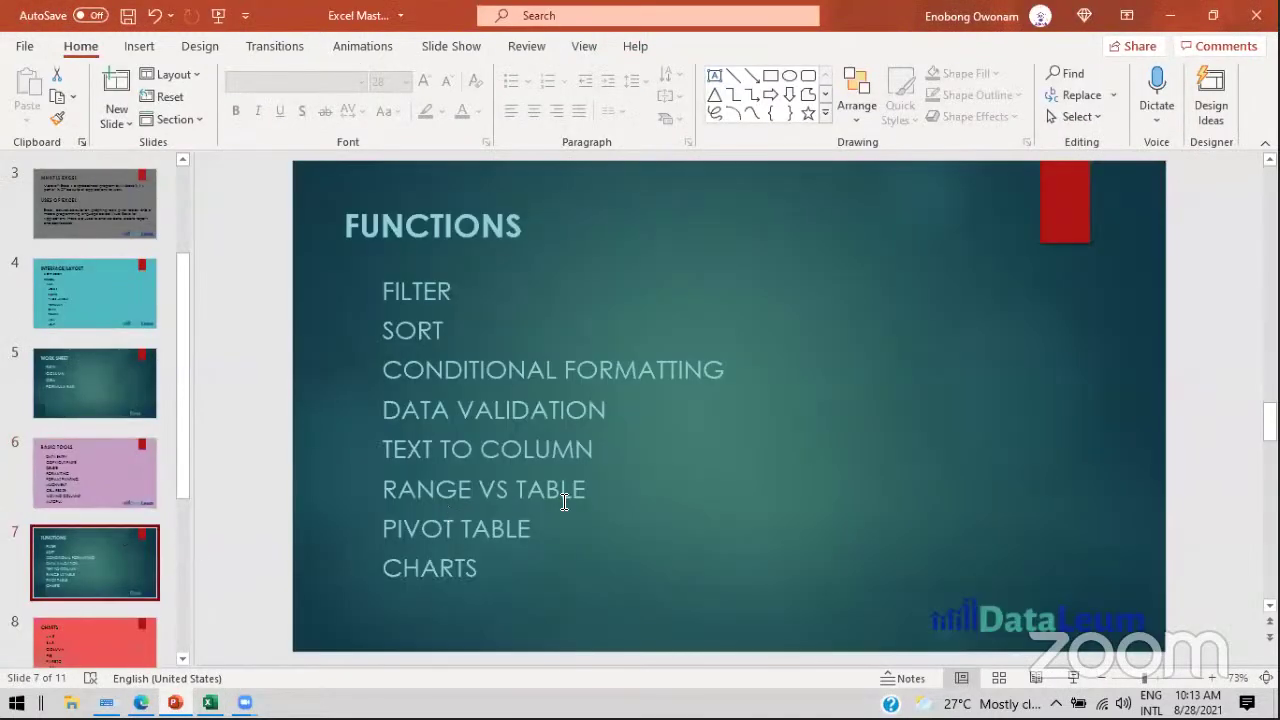
click(474, 484)
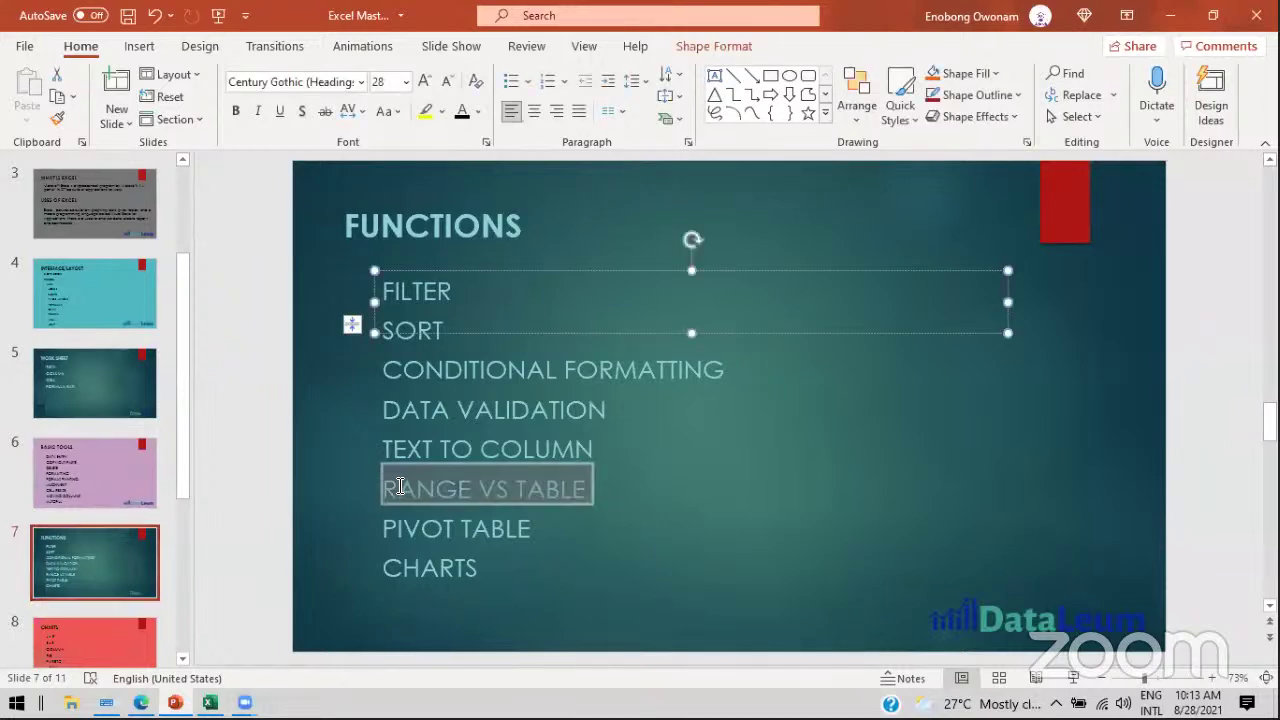
click(1170, 15)
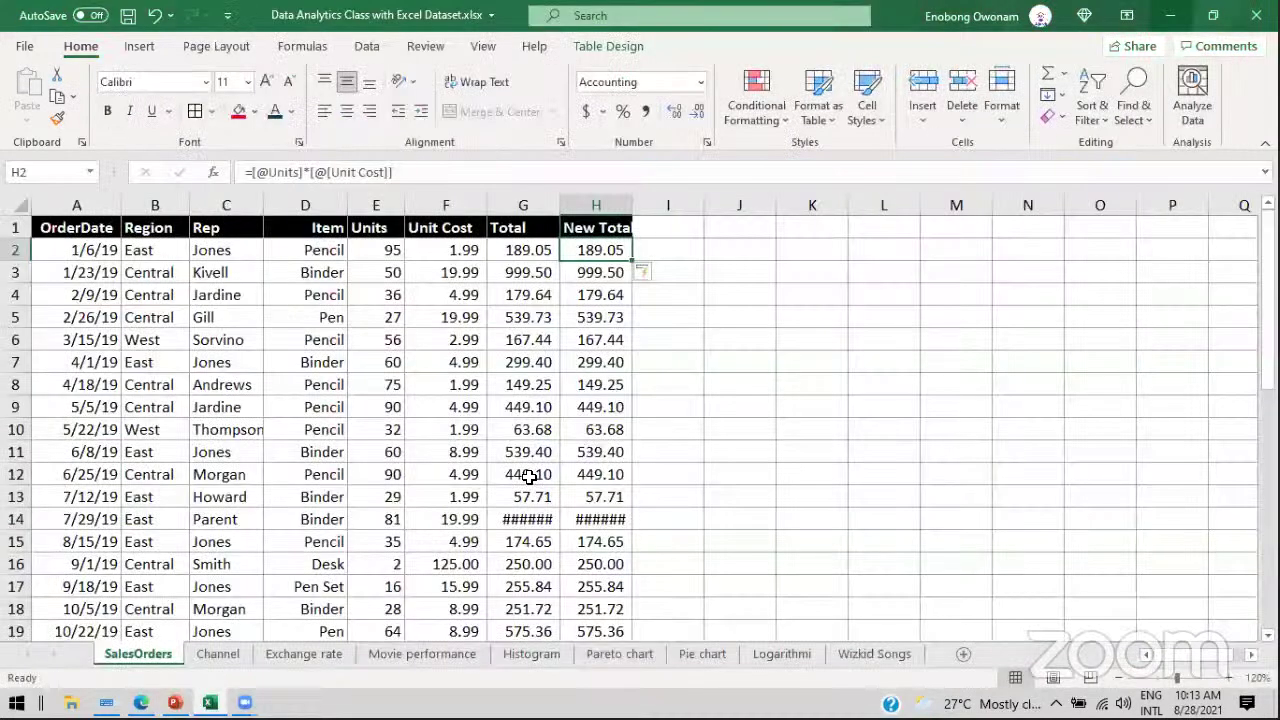
Step: On the Channel sheet, inspect the order dates 2/9/19 and 5/22/19
click(217, 653)
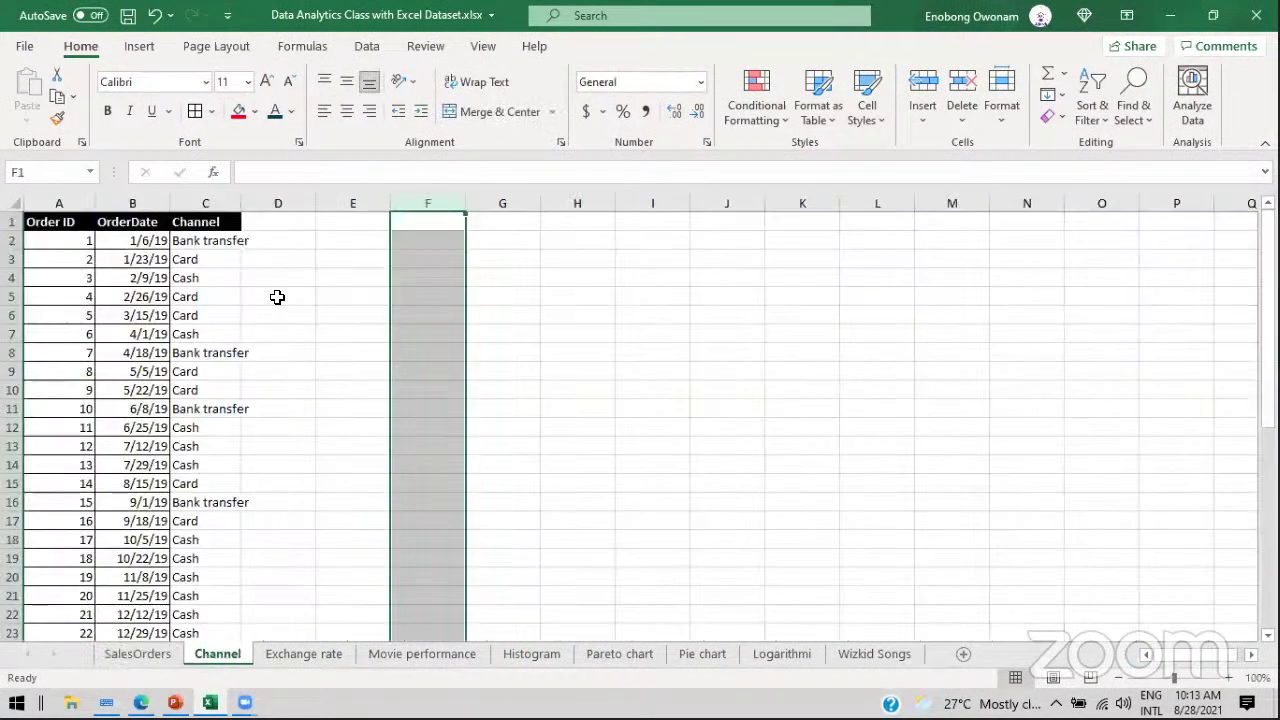
drag(1267, 300, 162, 270)
click(162, 274)
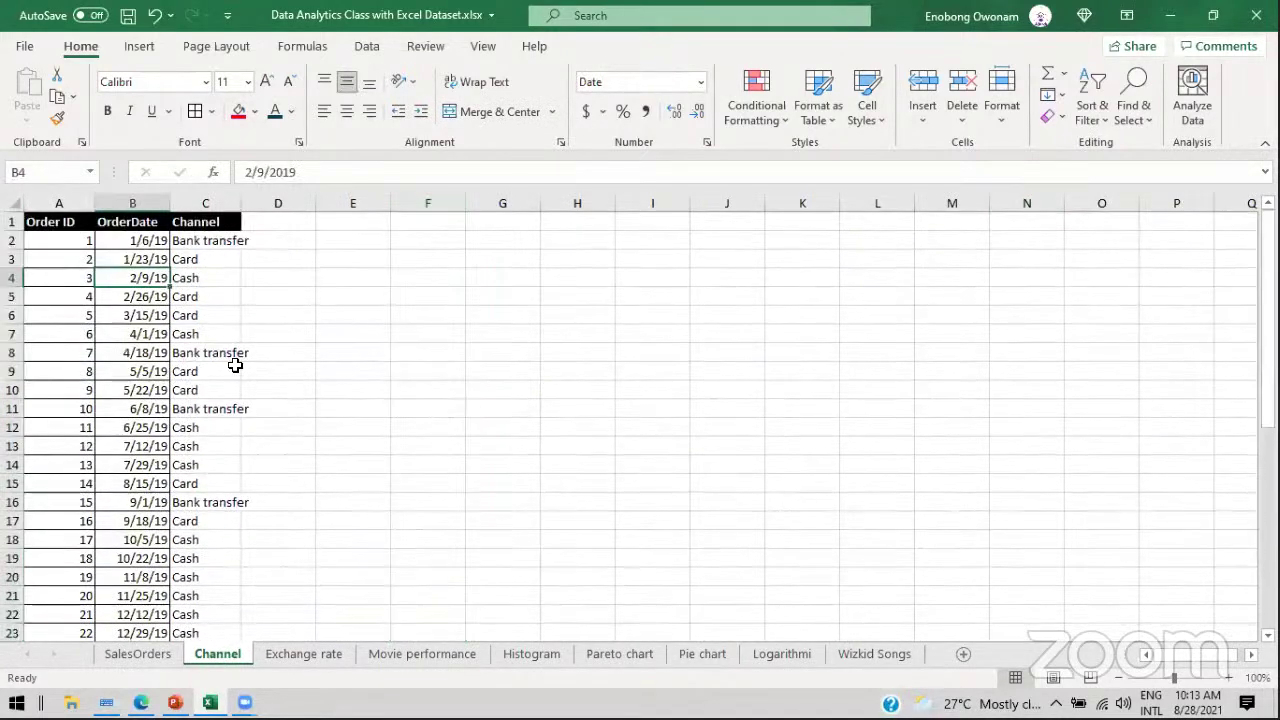
click(137, 390)
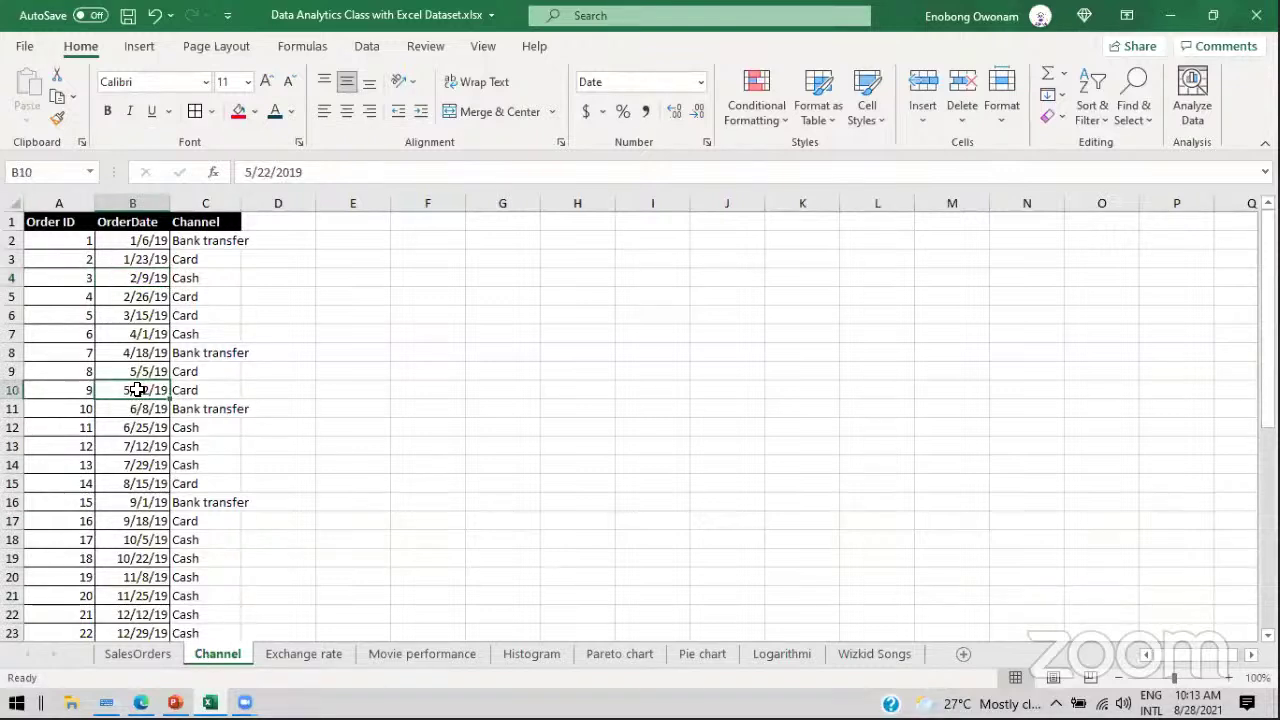
Step: Check the Binder order in SalesOrders row 7 against Channel's row 3 date and Cash channel
click(123, 654)
click(303, 358)
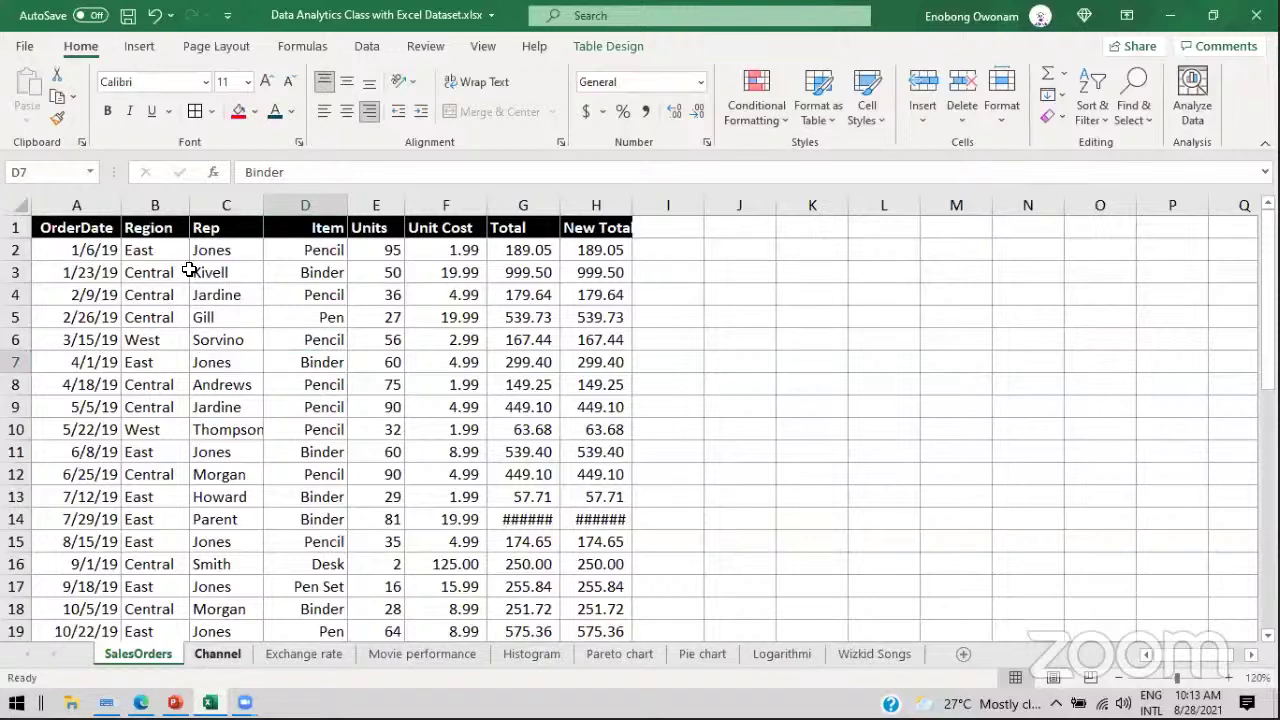
key(ctrl+Page_Down)
click(160, 260)
click(200, 278)
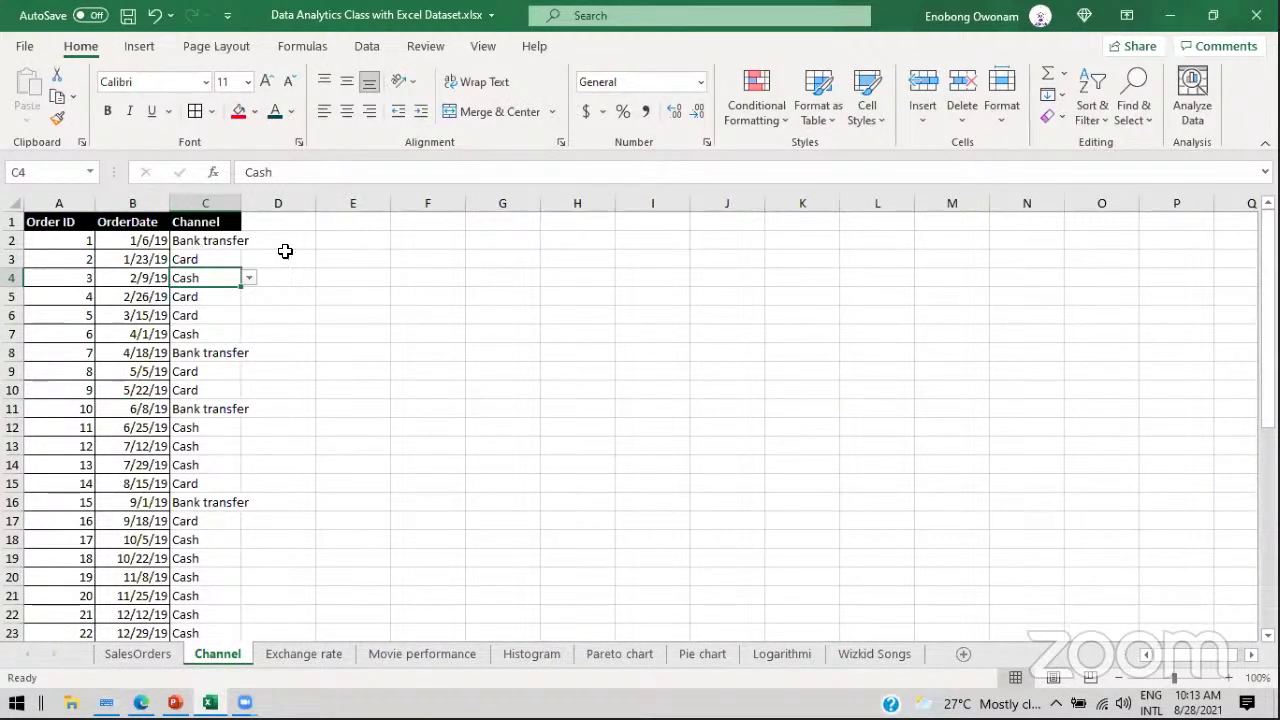
Step: Inspect the 19.99 unit cost in SalesOrders row 3, then return to the Channel sheet
click(138, 654)
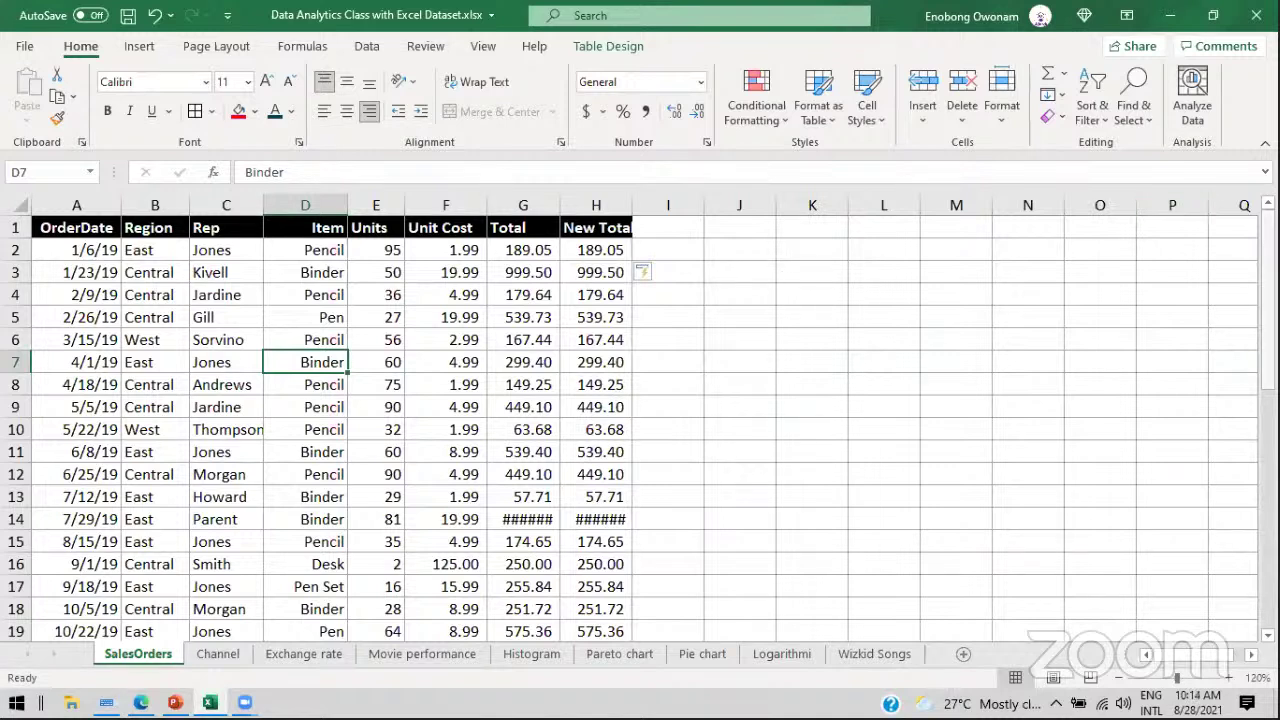
click(414, 274)
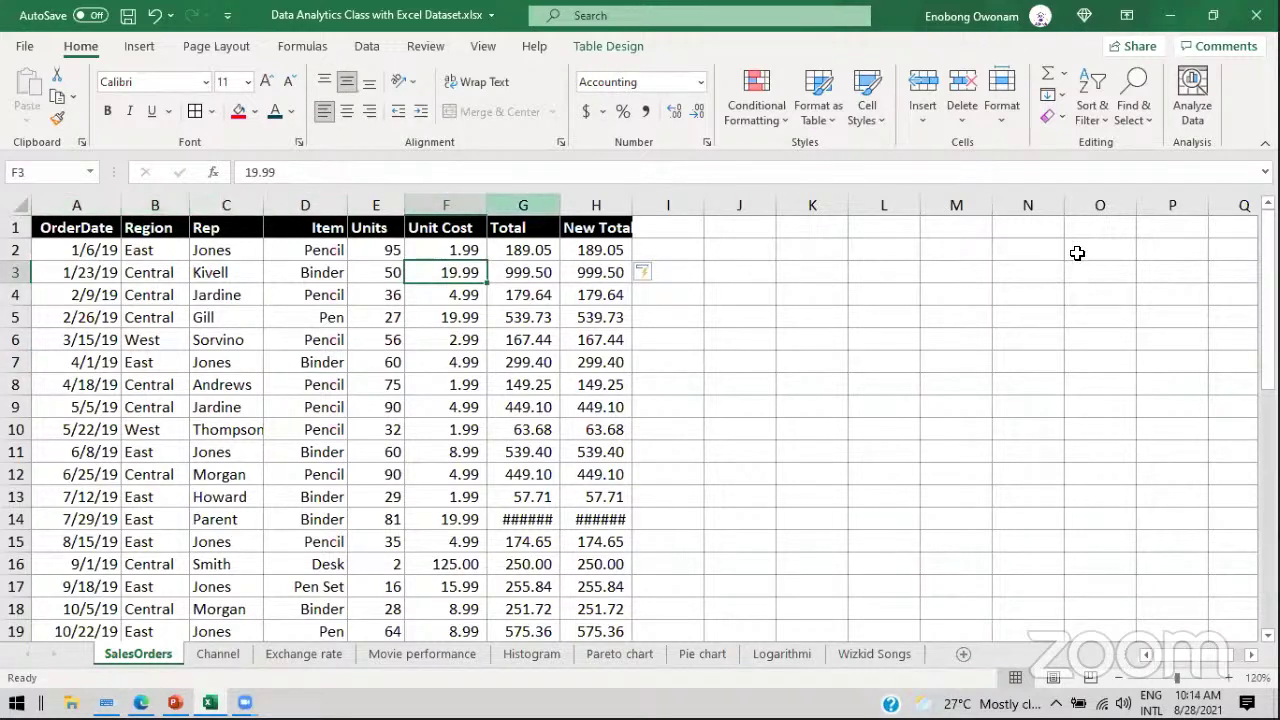
drag(1268, 300, 1268, 330)
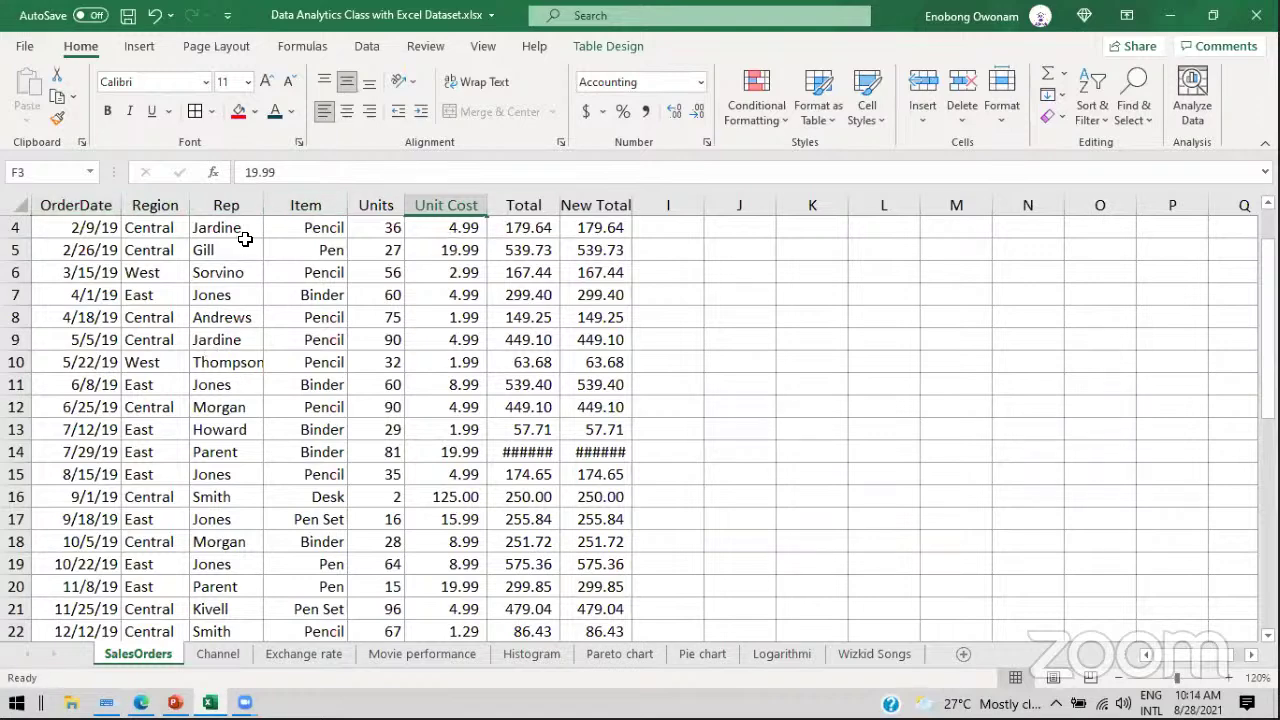
click(216, 654)
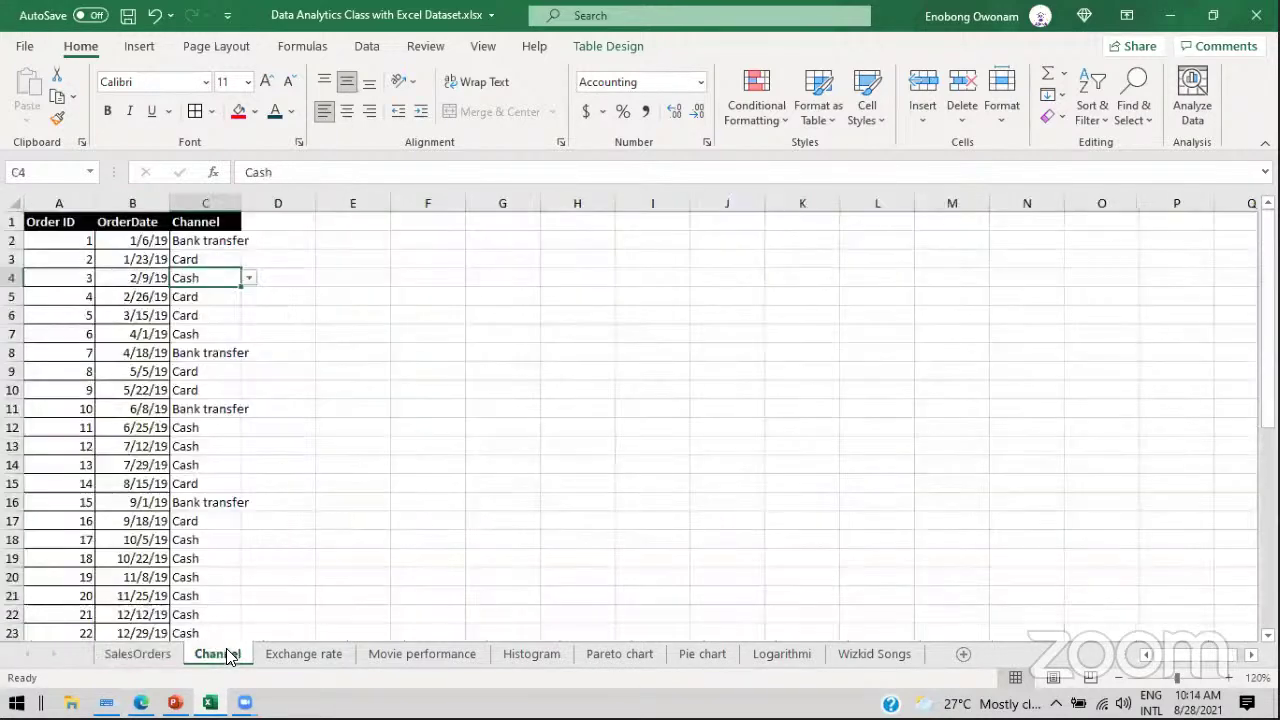
Step: Check Channel's 3/15/19 order date, then return to SalesOrders and inspect E2's 95 units
click(162, 312)
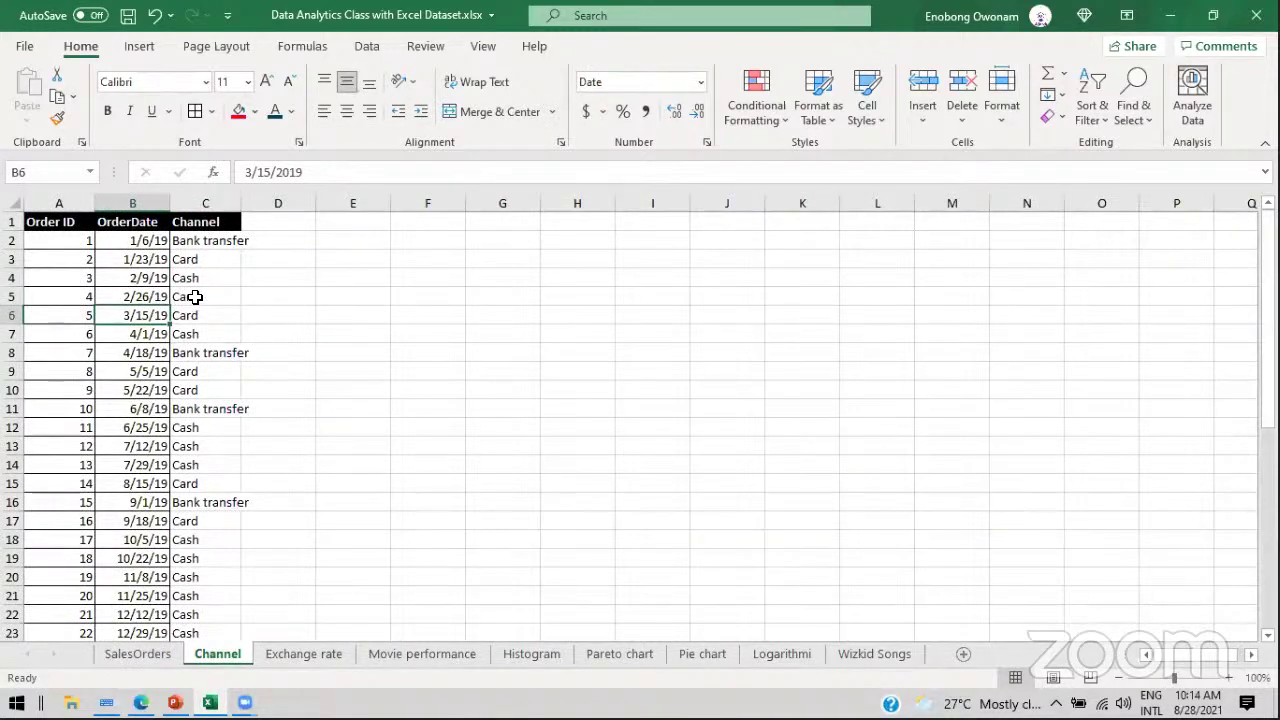
mouse_move(1268, 243)
mouse_down()
mouse_move(1268, 265)
mouse_move(1268, 243)
mouse_up()
key(ctrl+Page_Up)
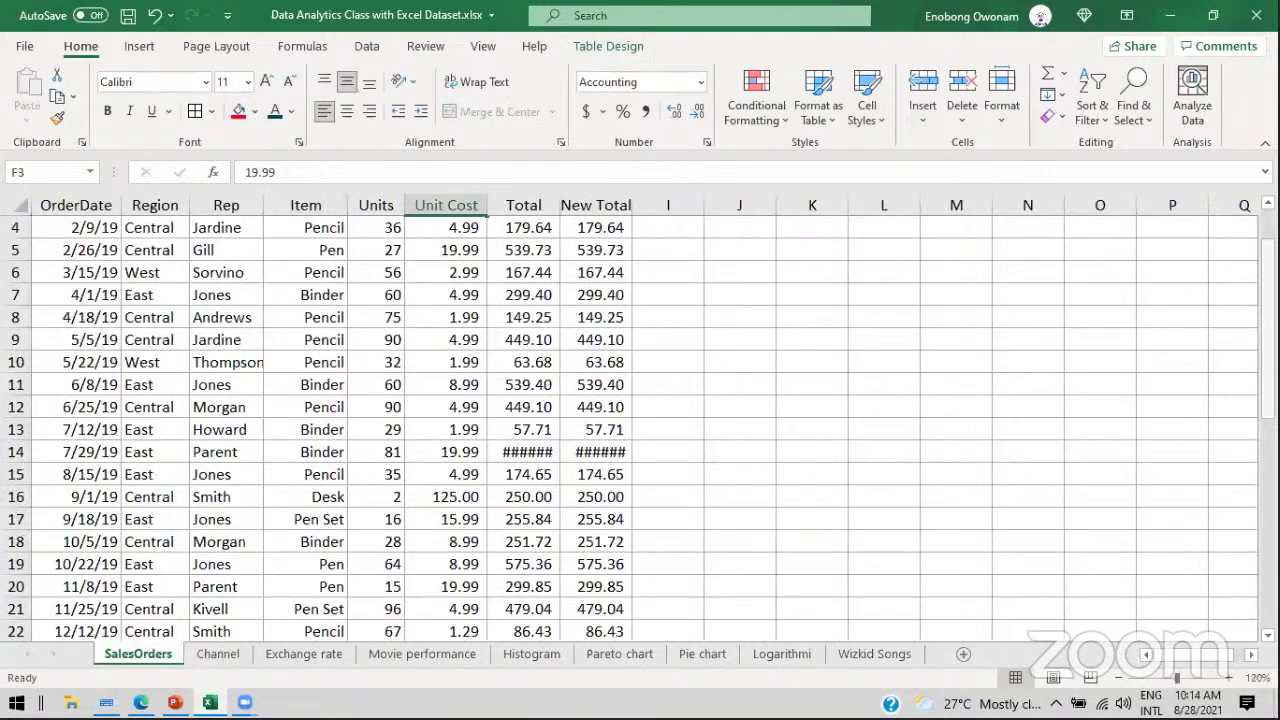
drag(1268, 378, 1268, 360)
click(377, 259)
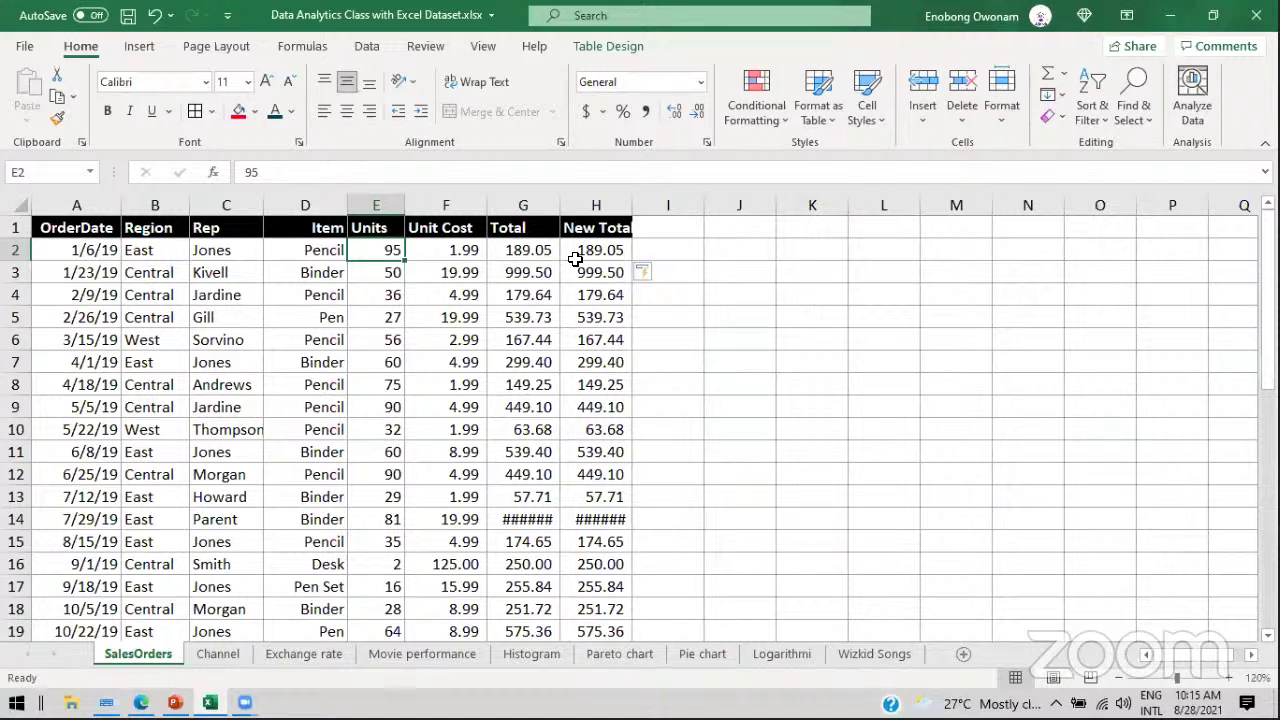
Step: Bring the workbook back into focus and inspect the New Total formula in H2
click(575, 259)
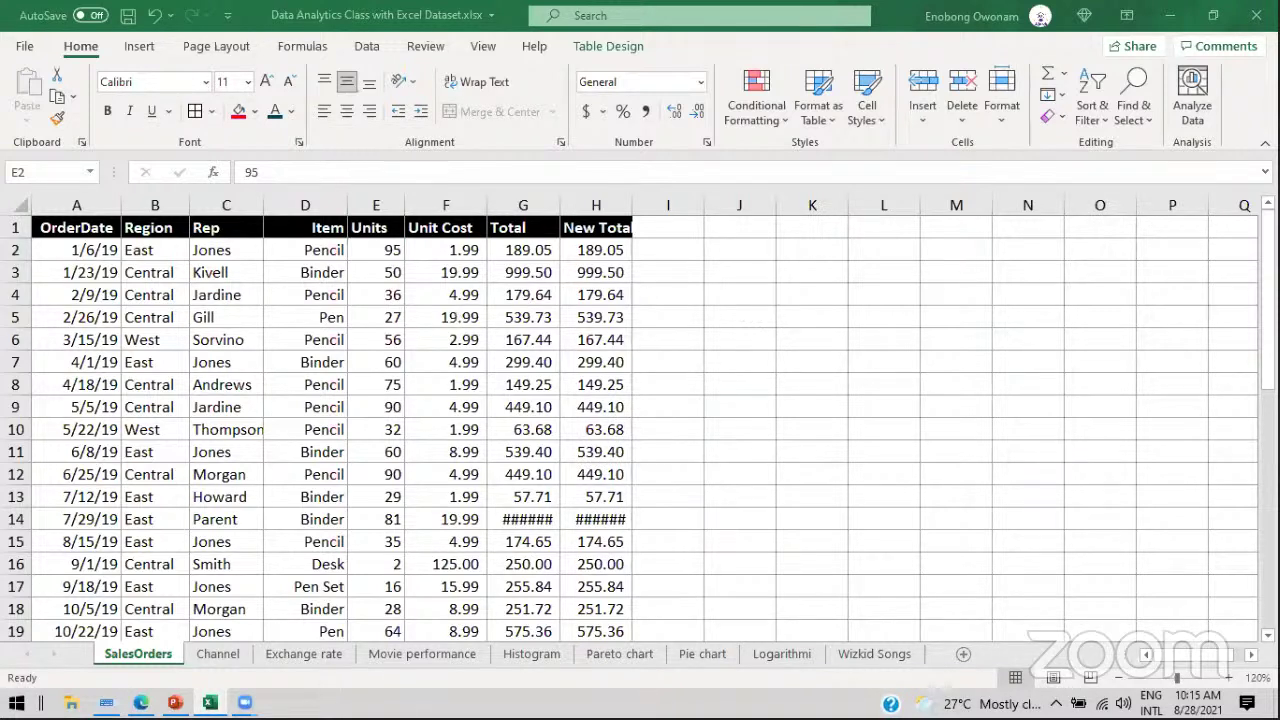
click(1040, 17)
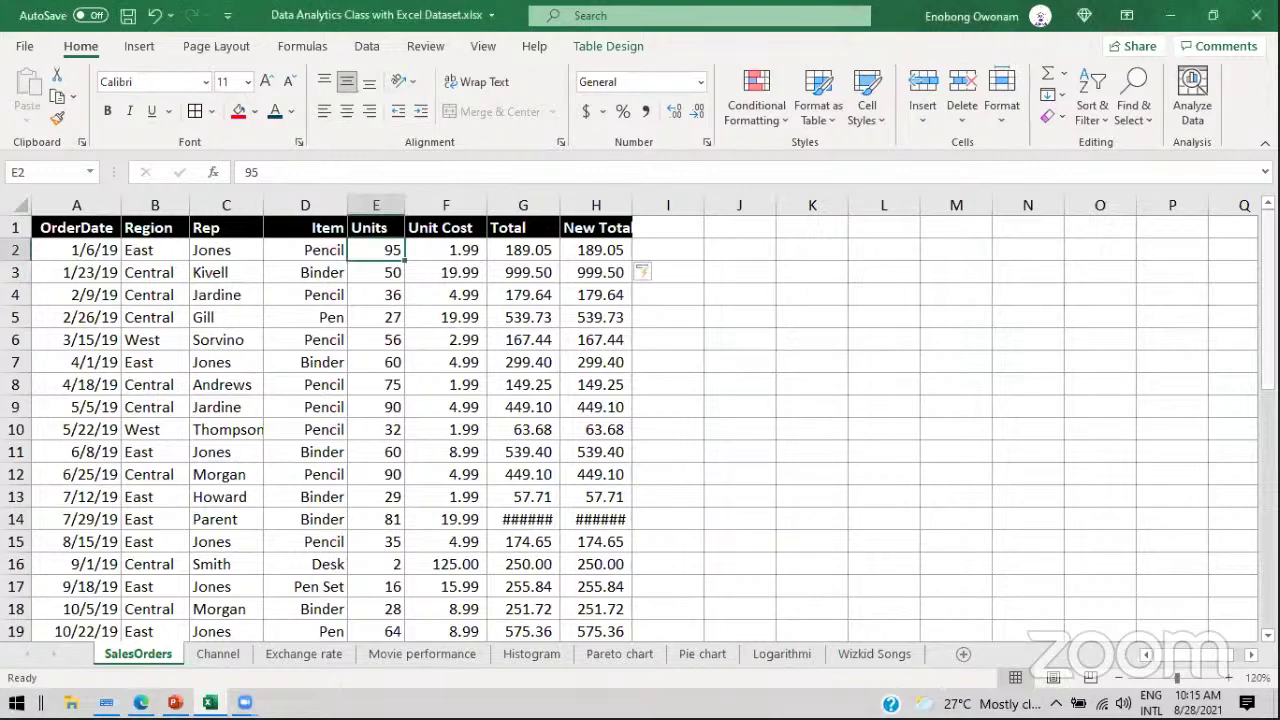
drag(1268, 255, 1218, 211)
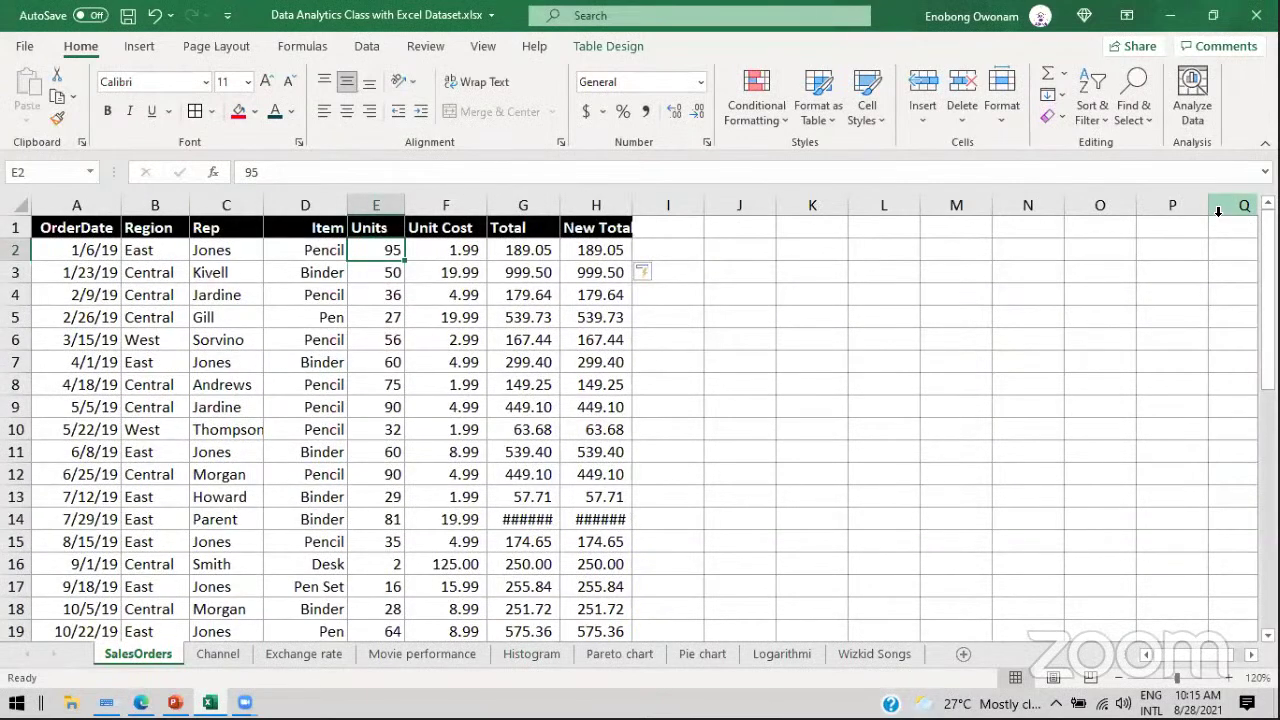
click(606, 250)
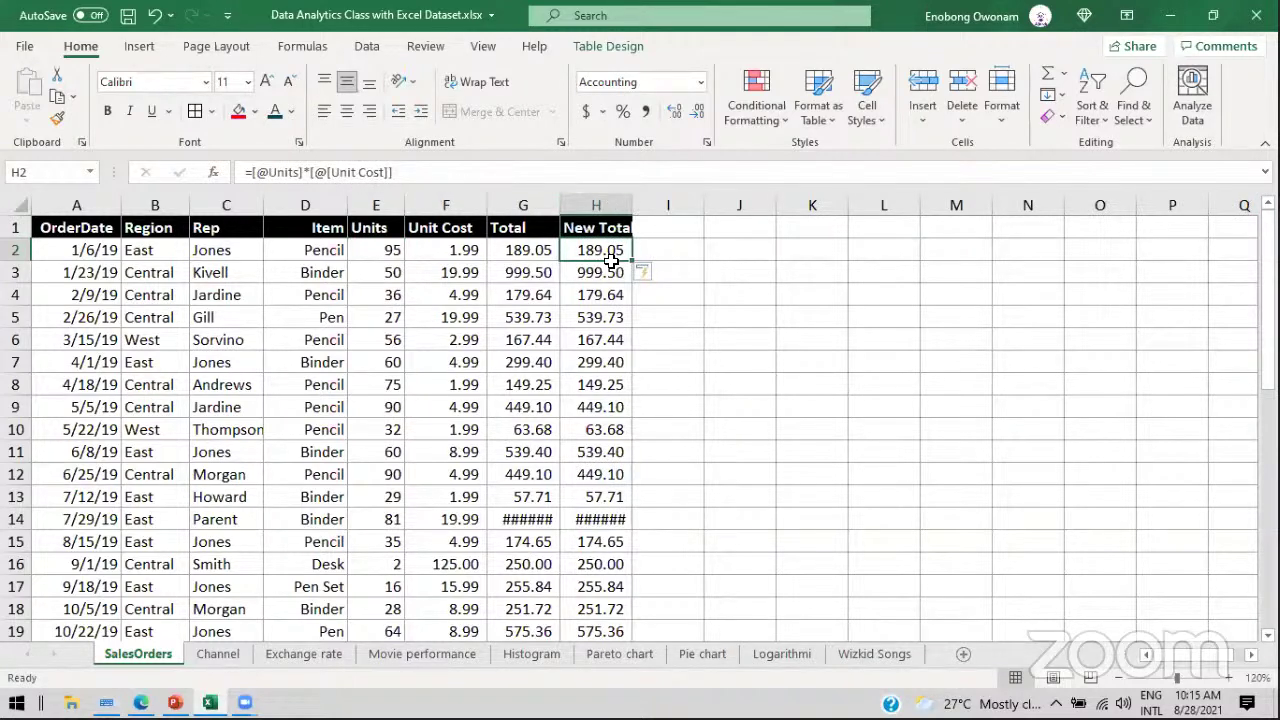
Step: Copy the A1:G7 block to L1, then undo the paste to restore the table
click(74, 227)
drag(395, 265, 528, 372)
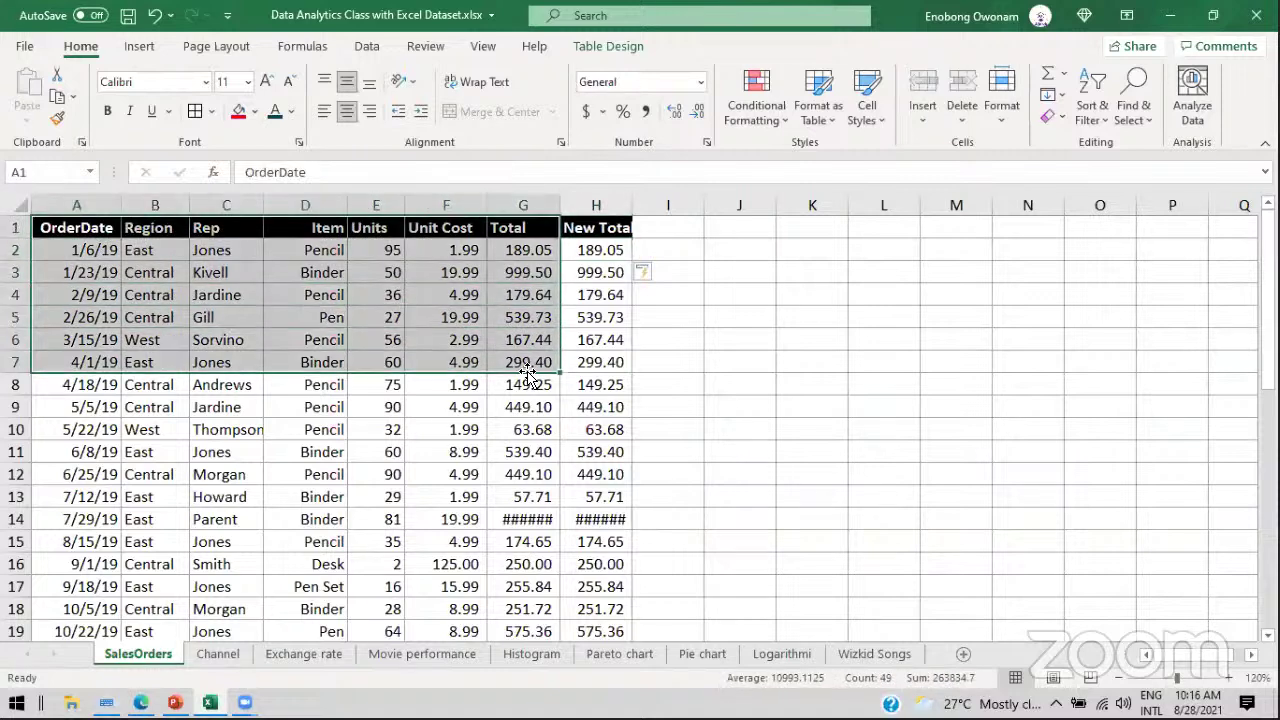
key(ctrl+c)
click(858, 227)
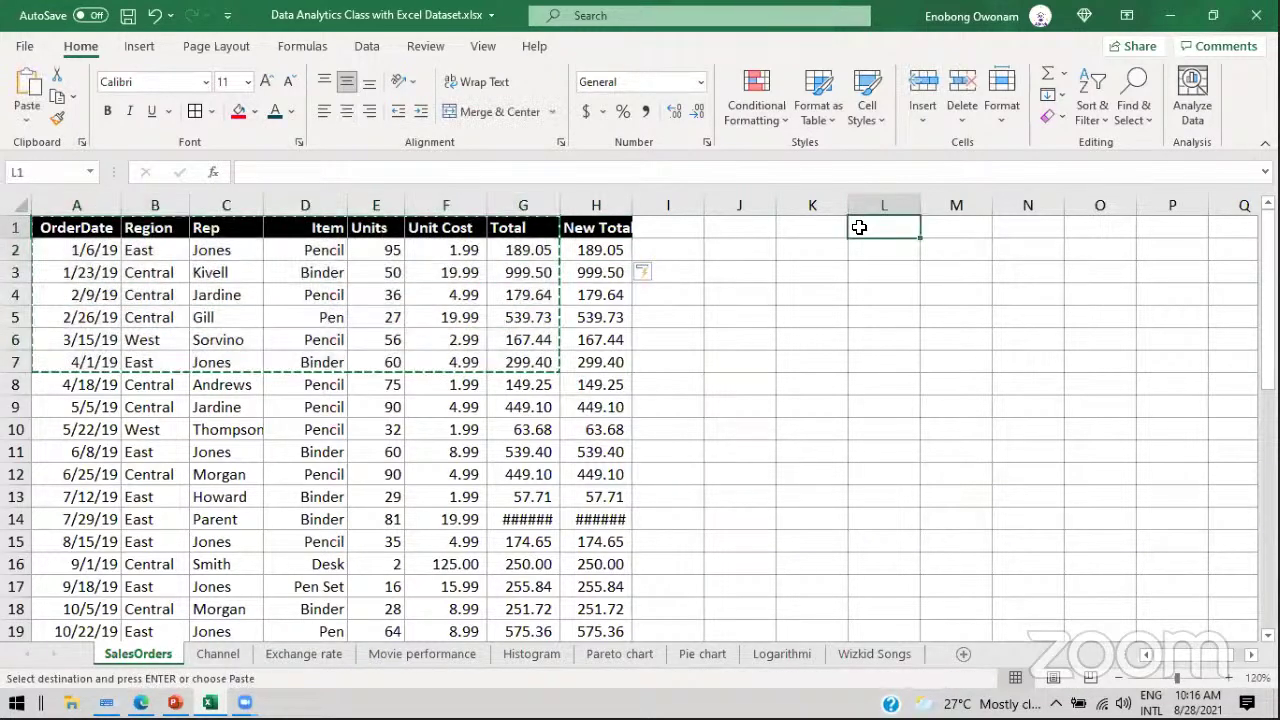
key(ctrl+v)
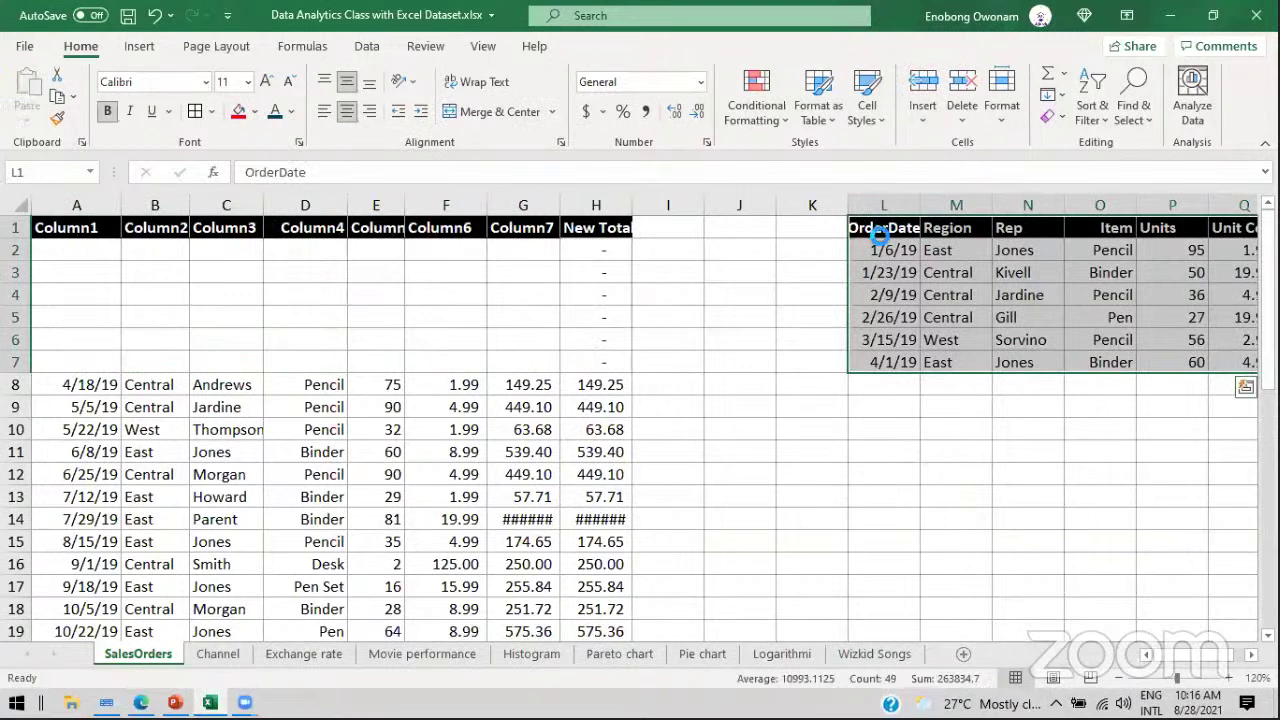
key(ctrl+z)
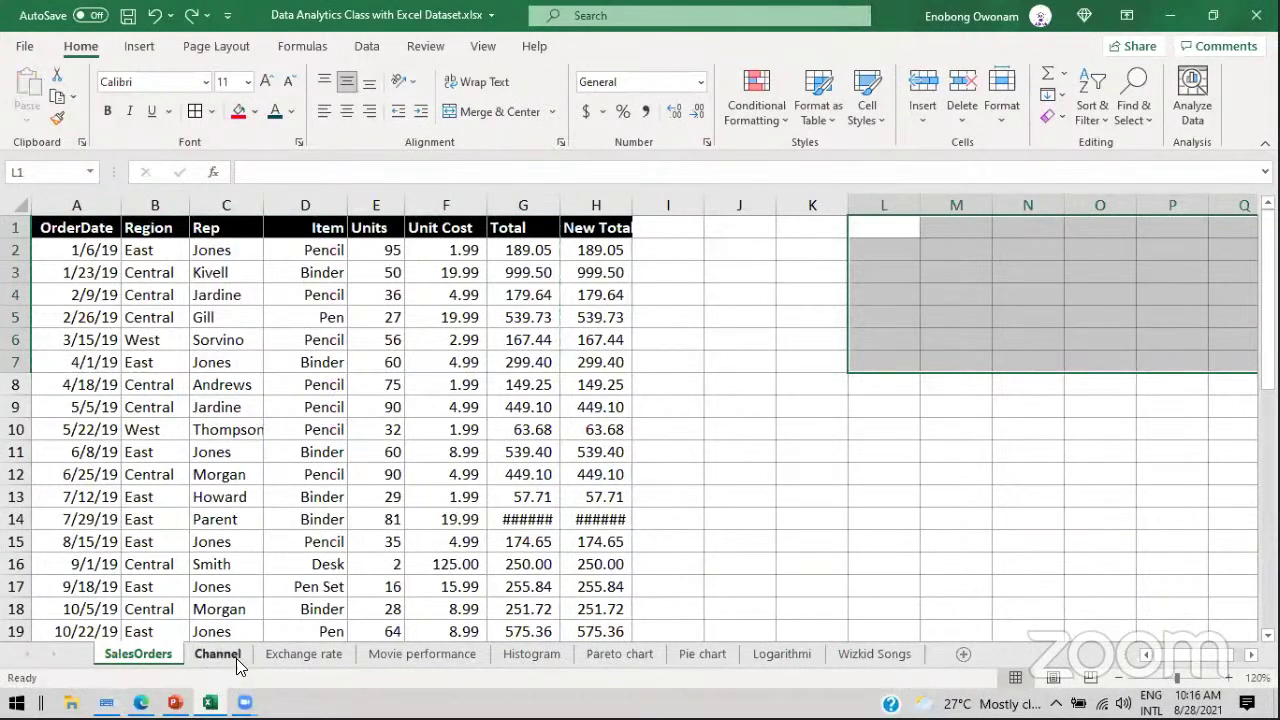
Step: Add a new worksheet with headers Item, Price and Quantity in A1:C1
click(963, 654)
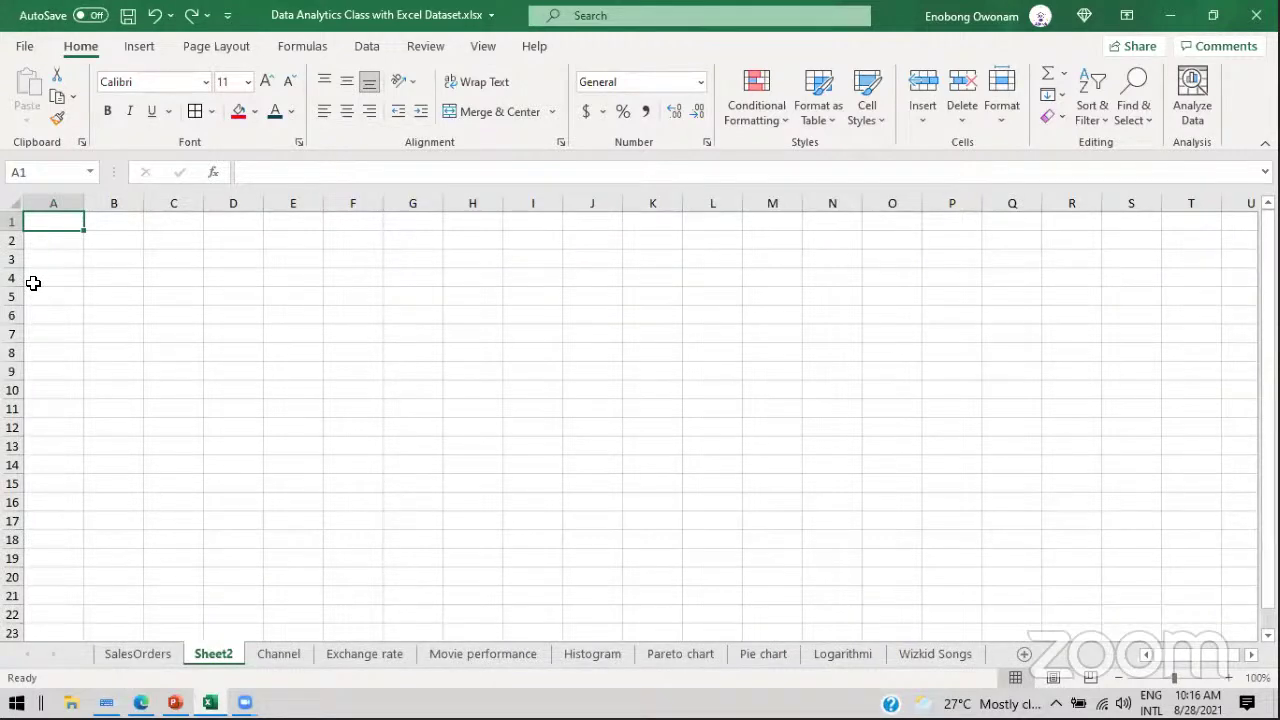
text(Item)
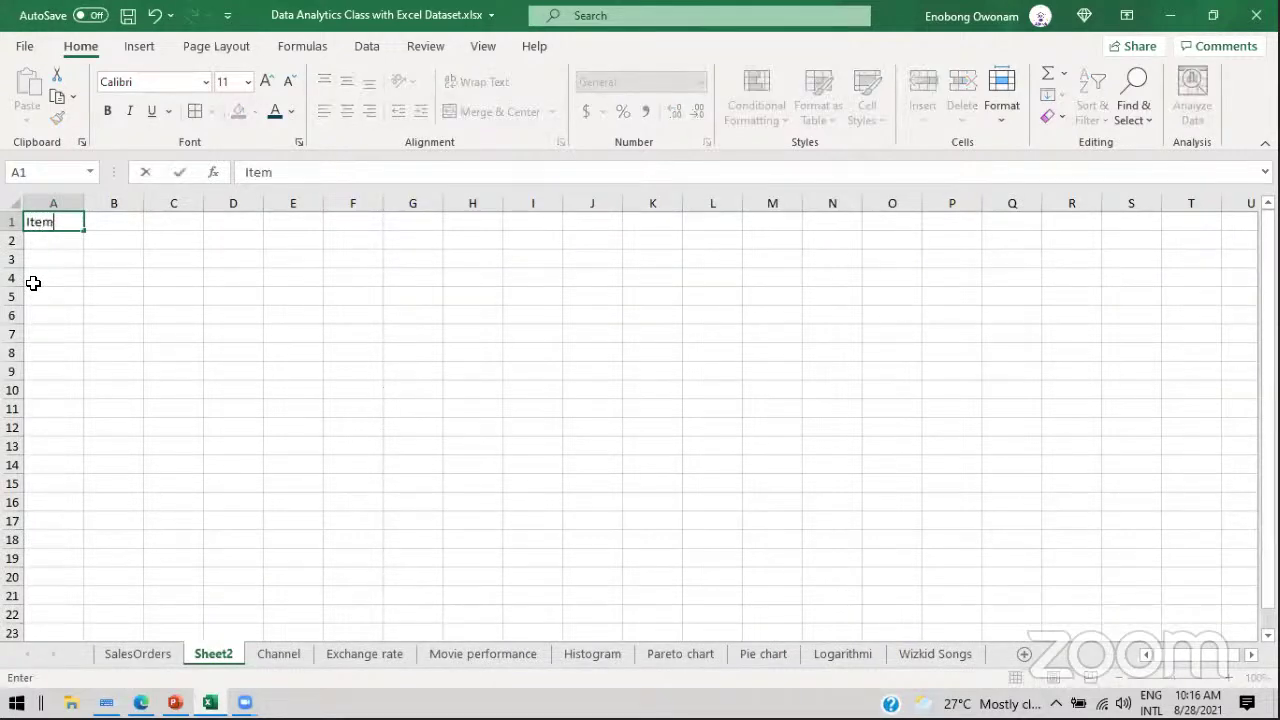
key(Tab)
text(Price)
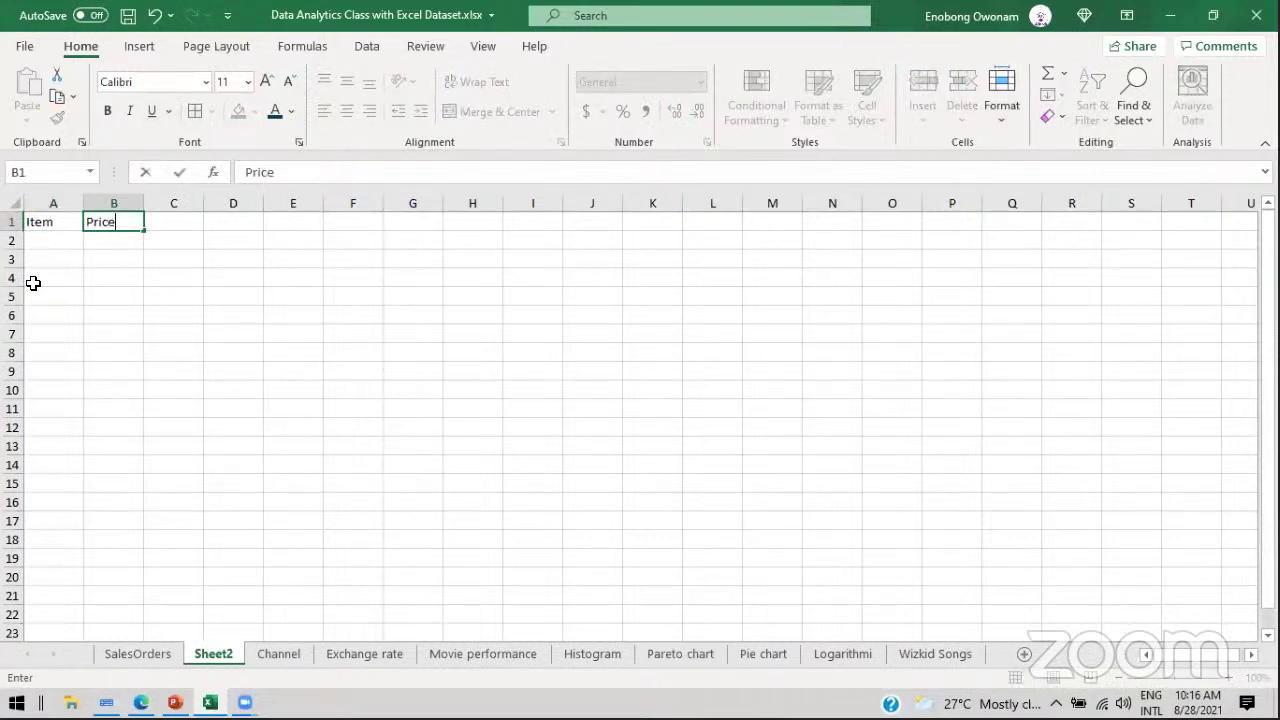
key(Tab)
text(Quantity)
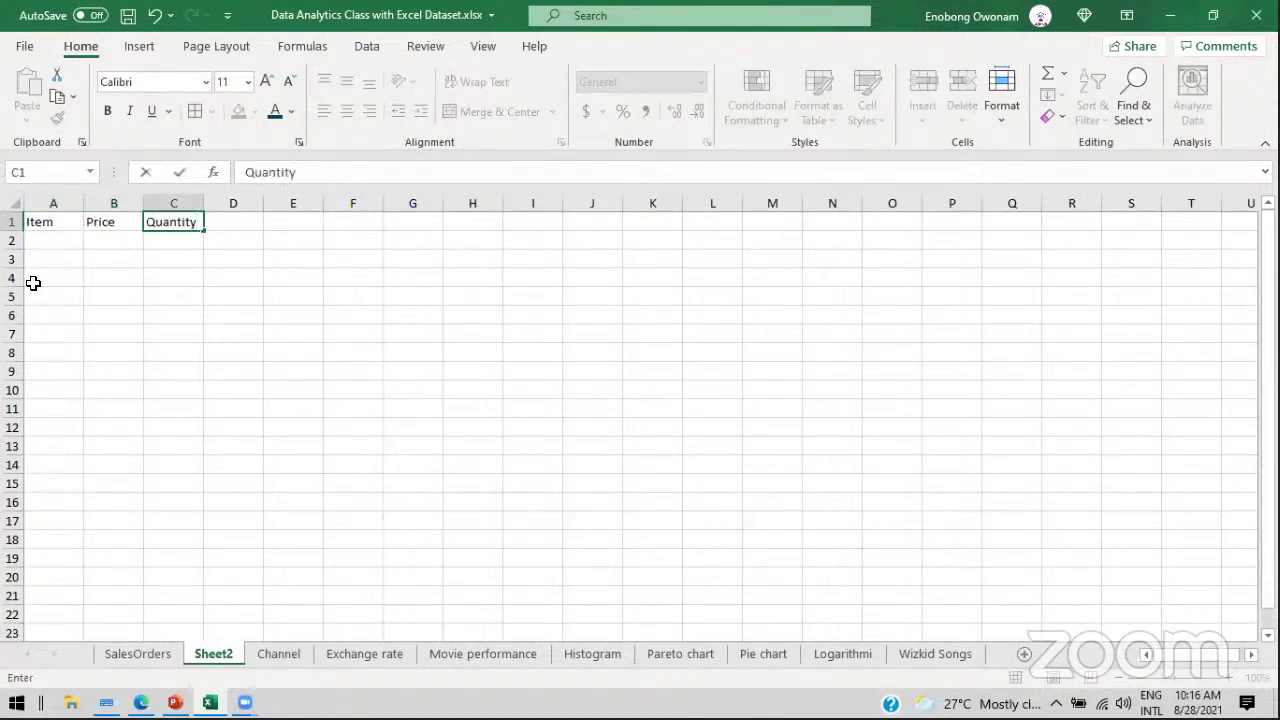
key(Return)
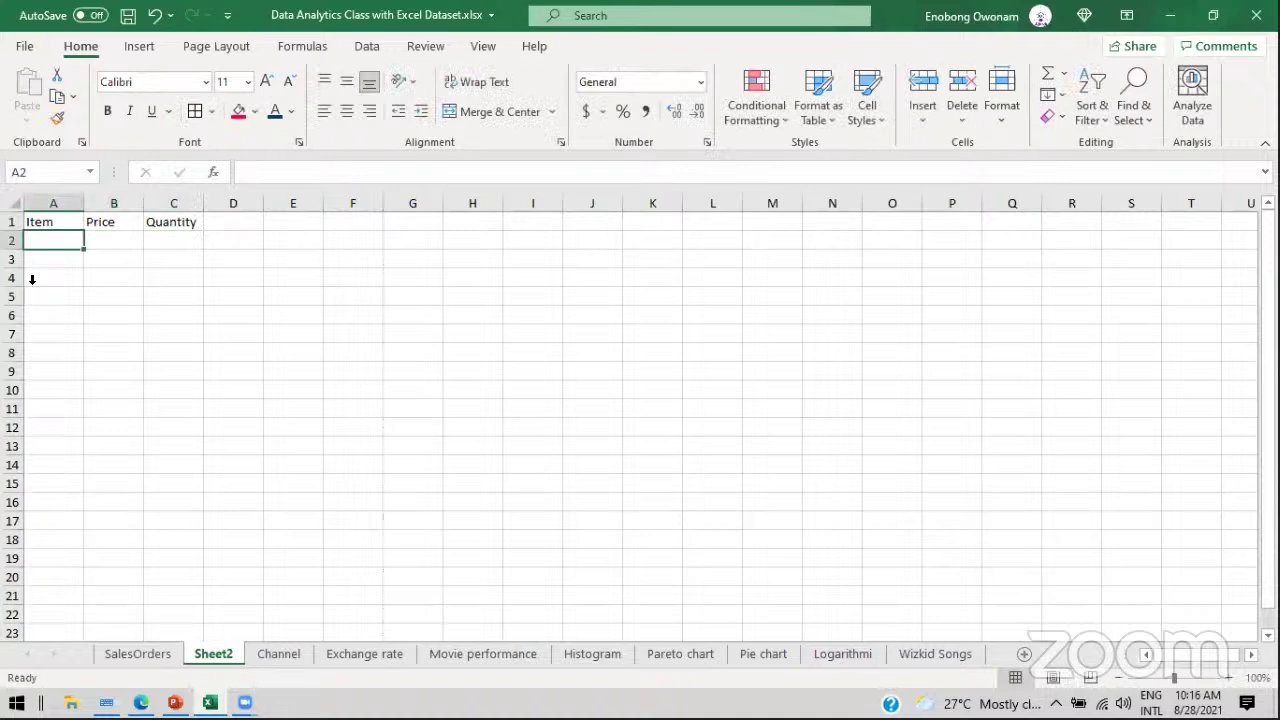
Step: Enter five placeholder item names down column A
text(afafs)
key(Return)
text(gdhytete)
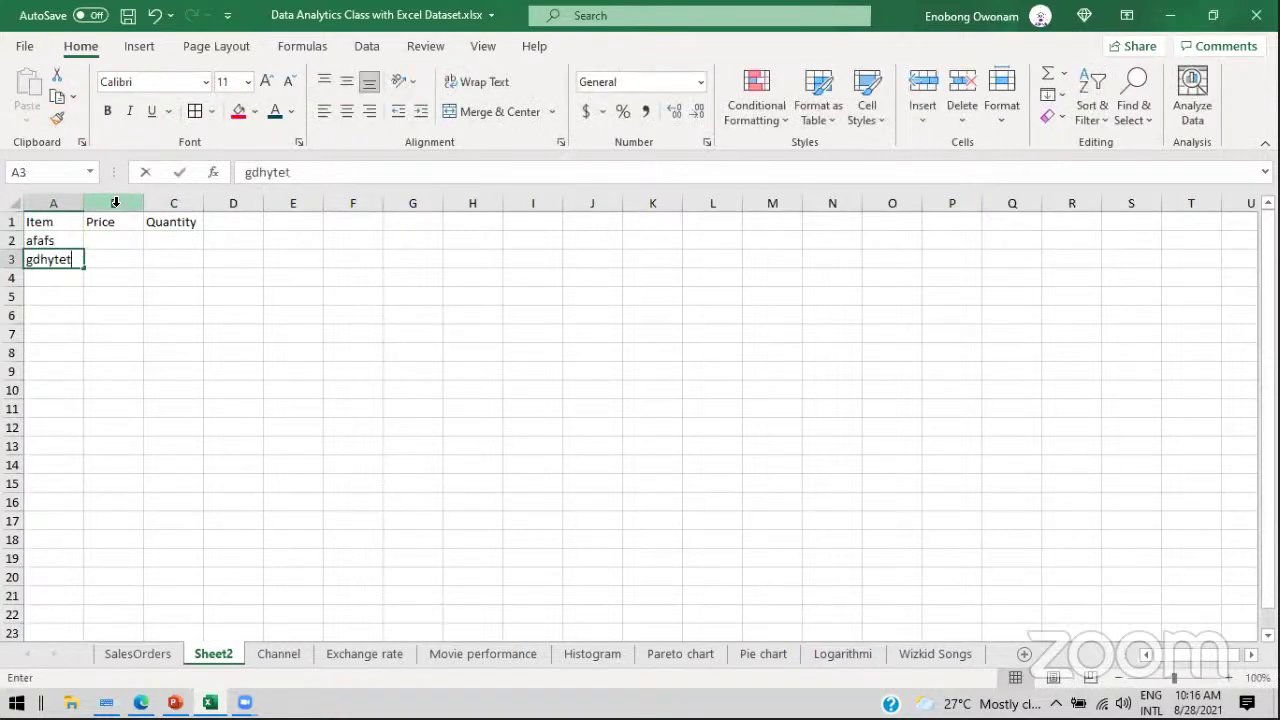
key(Return)
text(gsdffe)
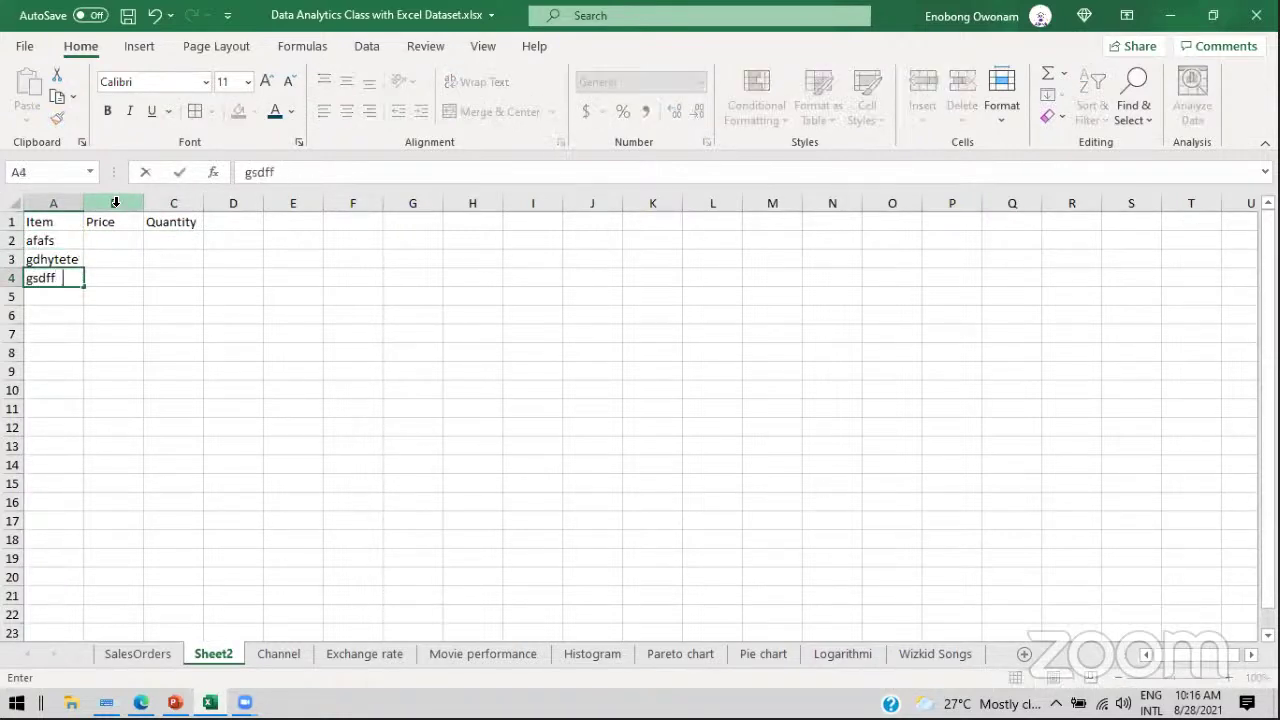
key(Return)
text(hdyeue)
key(Return)
text(jdhde)
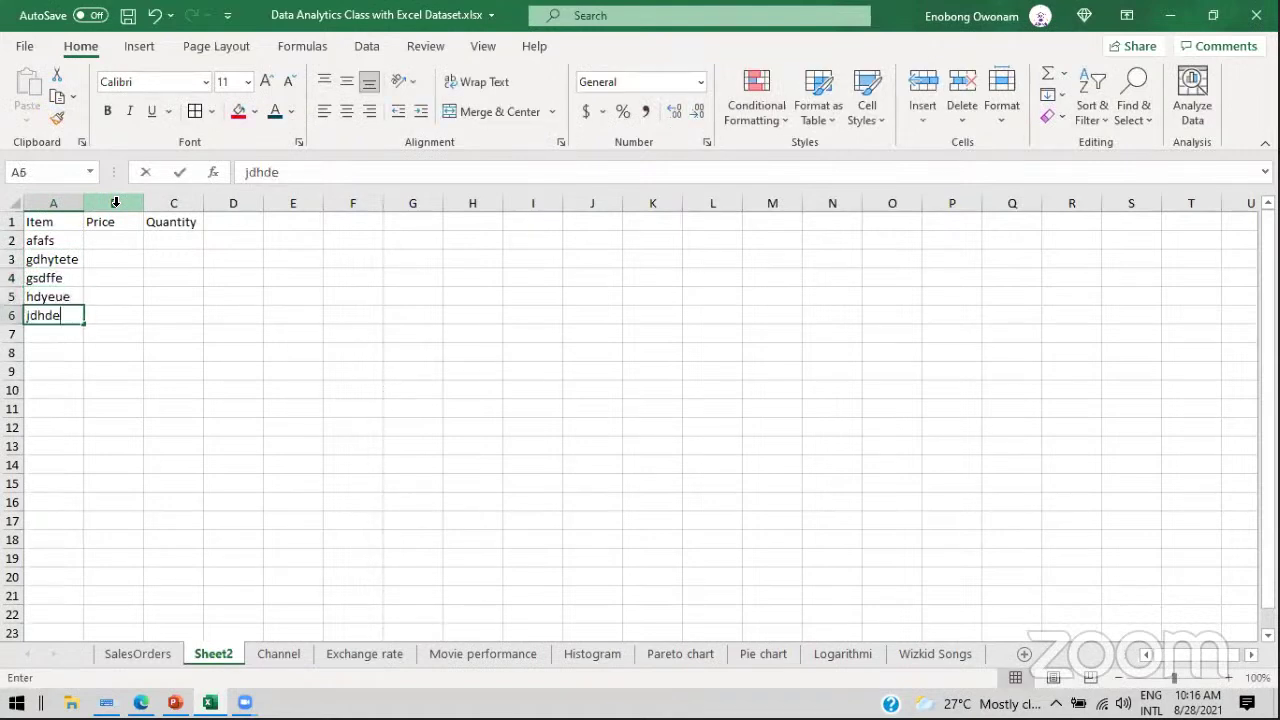
key(Return)
Step: Enter prices 20, 50, 40, 30 and 60 in column B
click(95, 241)
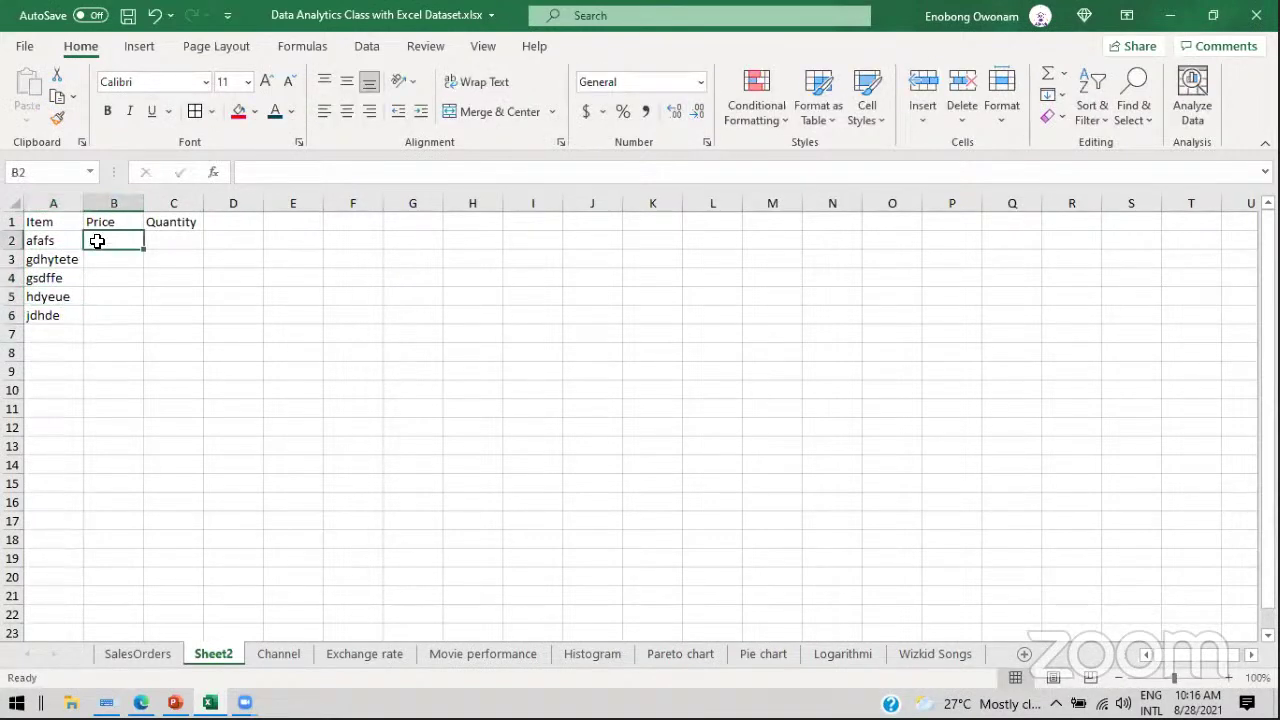
text(20)
key(Return)
text(50)
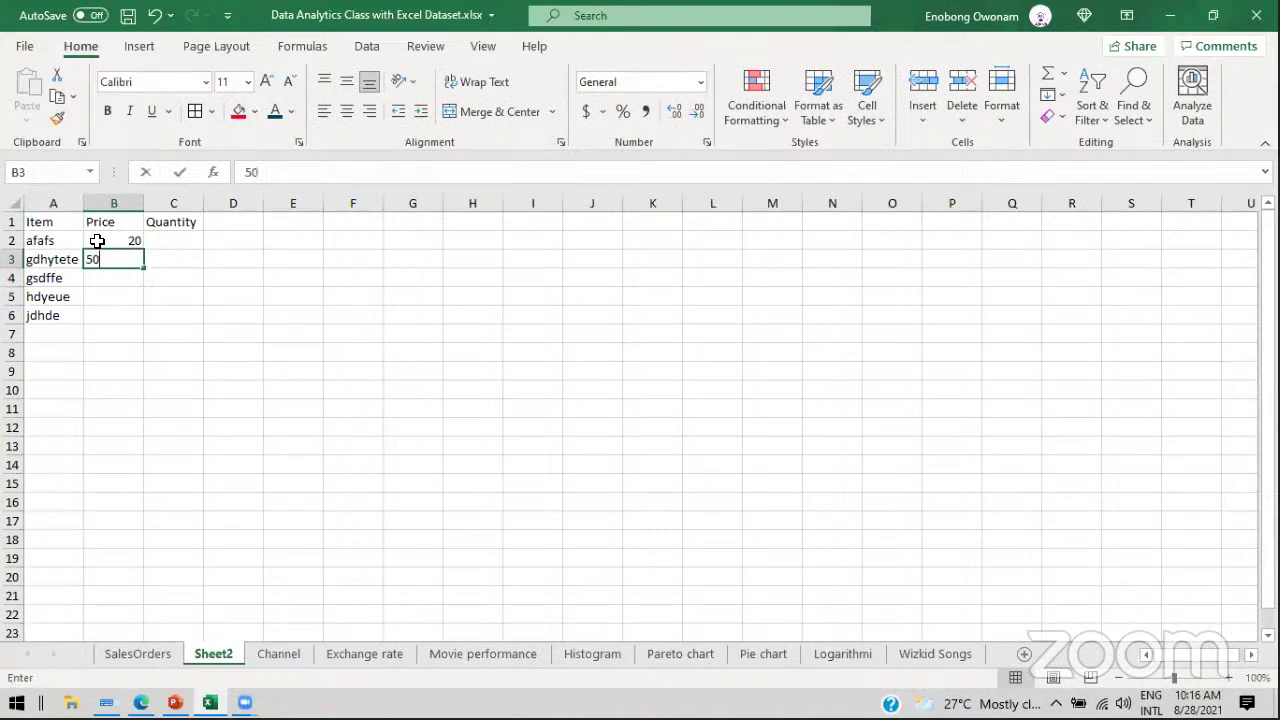
key(Return)
text(40)
key(Return)
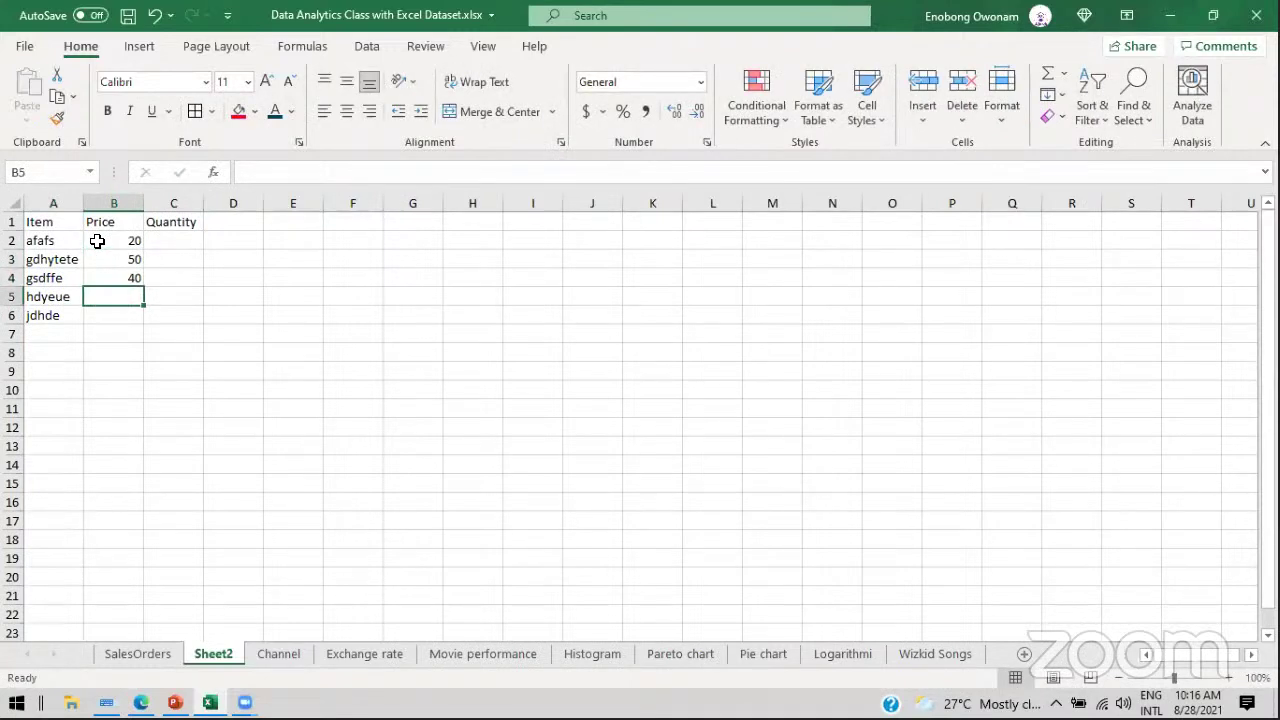
text(30)
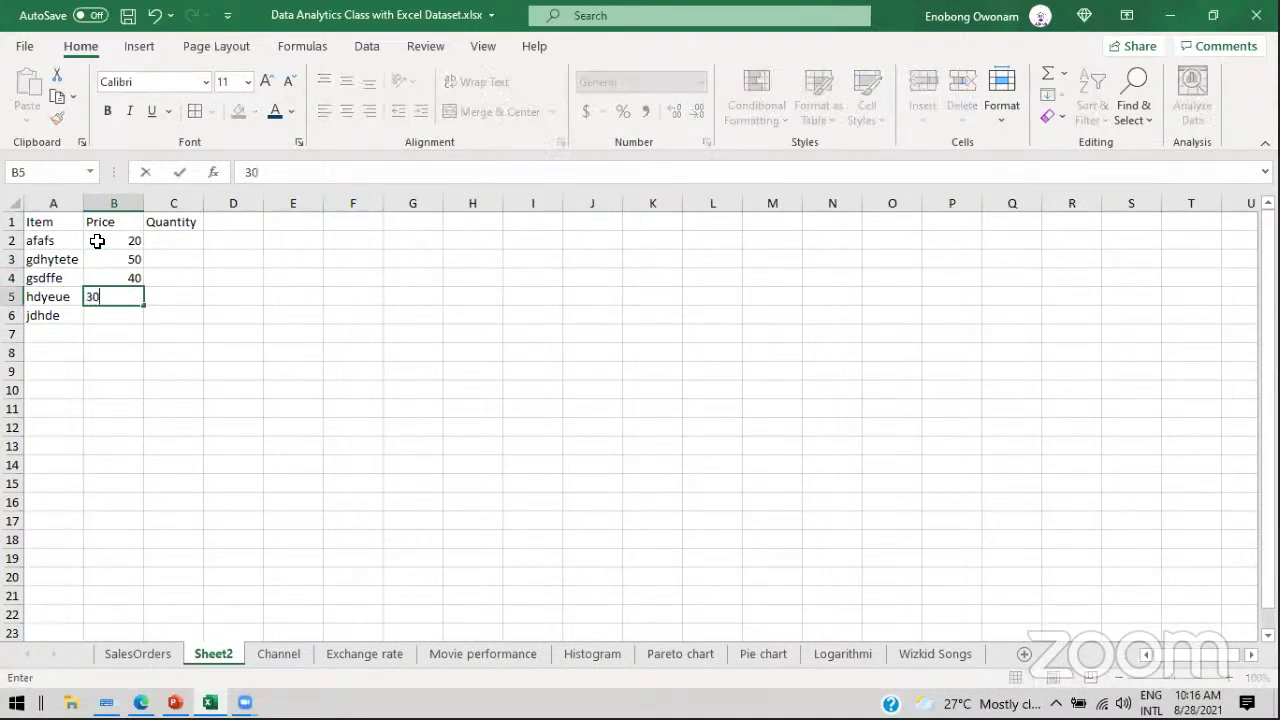
key(Return)
text(60)
Step: Enter quantities 14, 128, 39, 73 and 93 in column C, then select the values
key(Return)
click(157, 240)
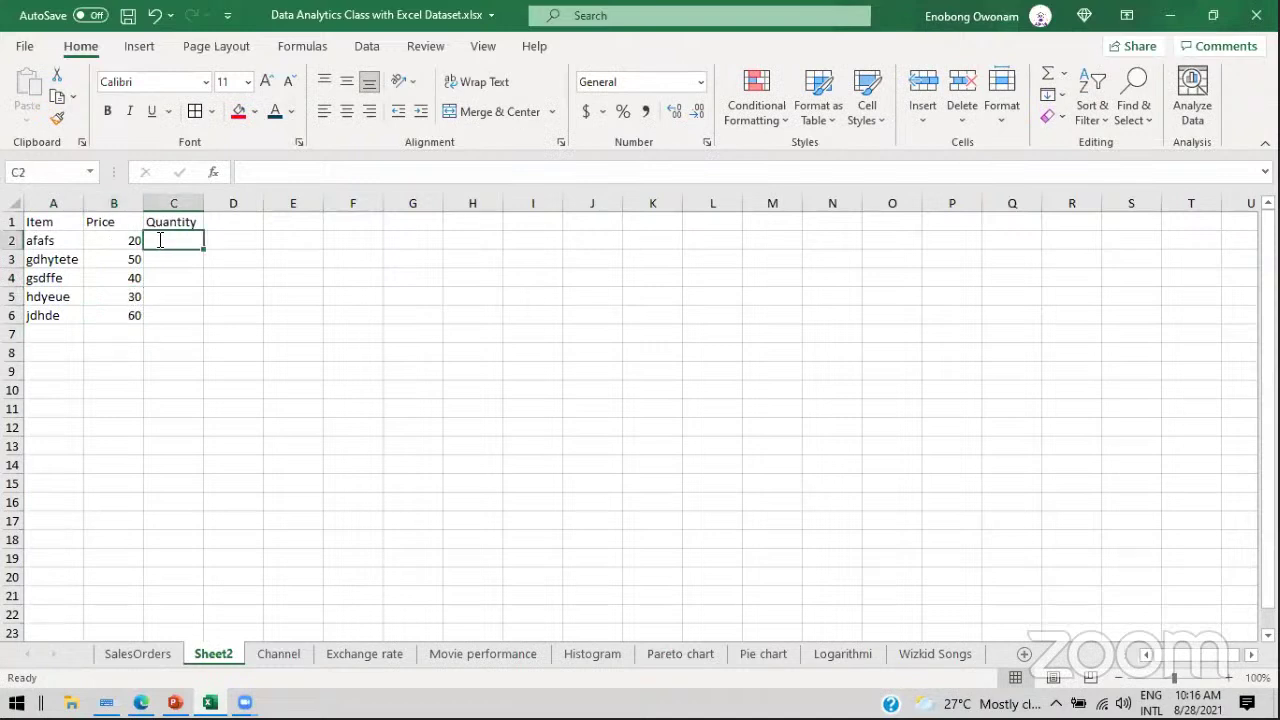
text(14)
key(Return)
text(128)
key(Return)
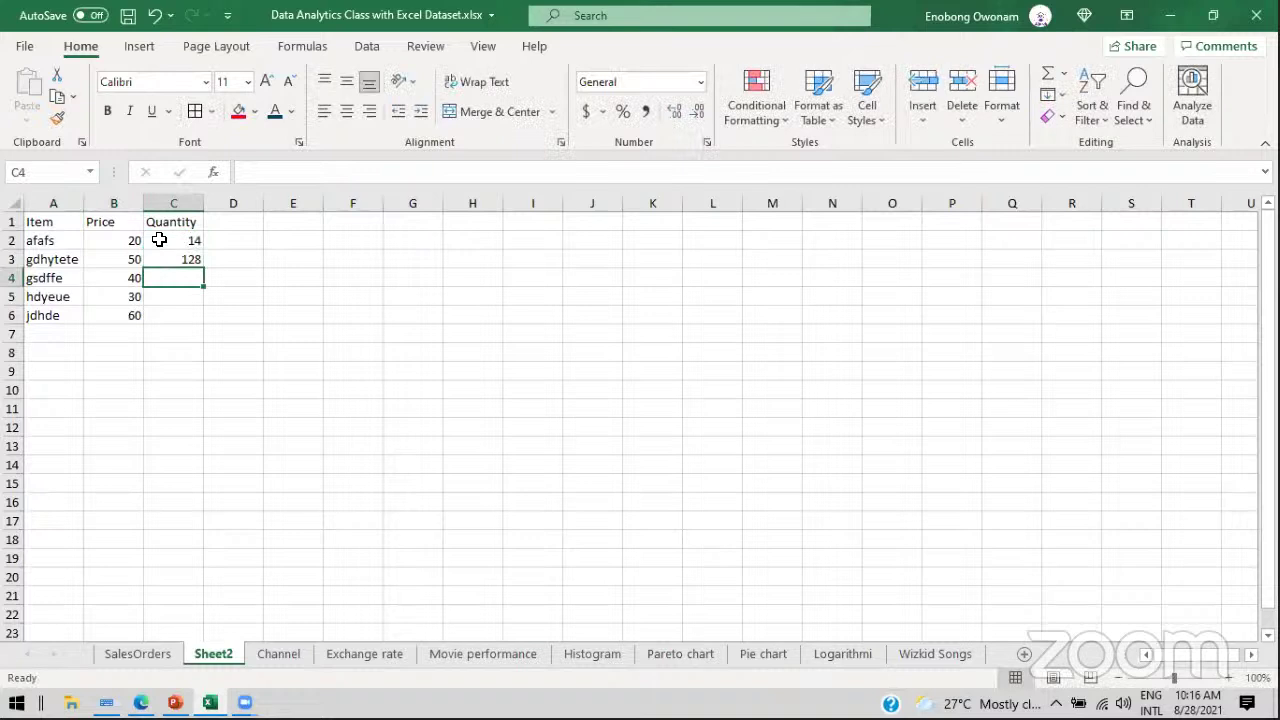
text(39)
key(Return)
text(73)
key(Return)
text(93)
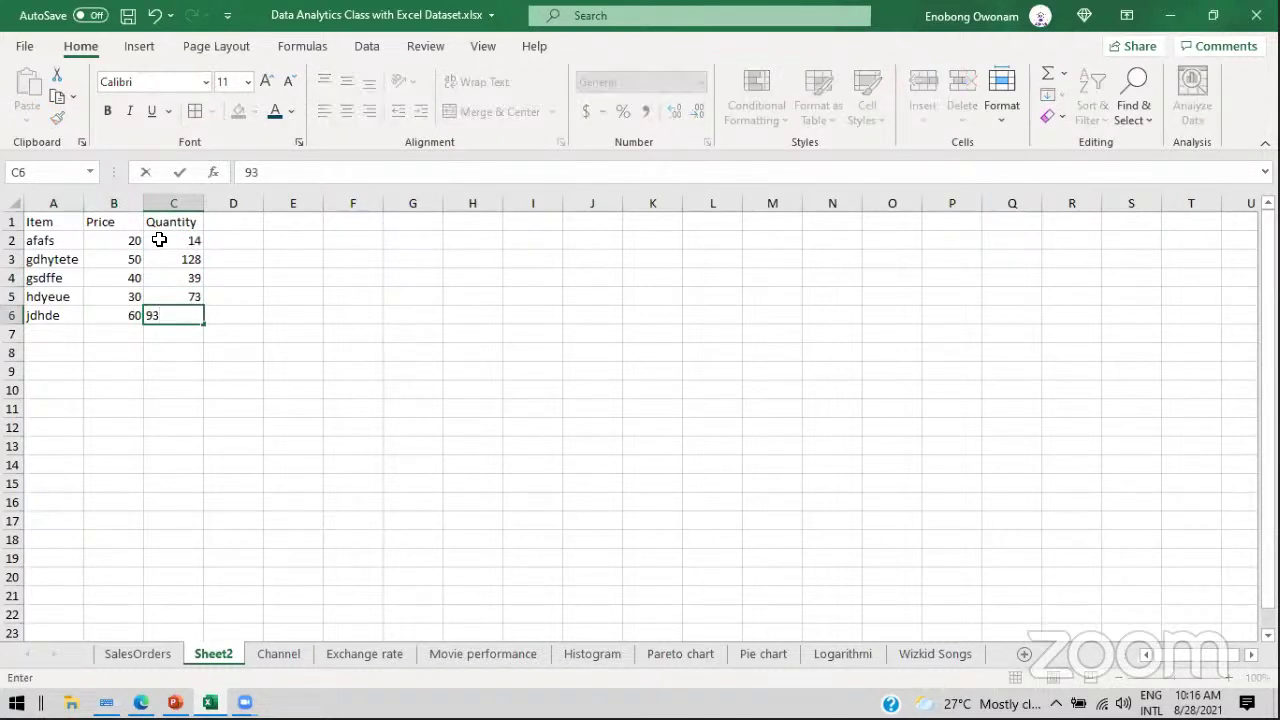
key(Return)
drag(92, 236, 177, 314)
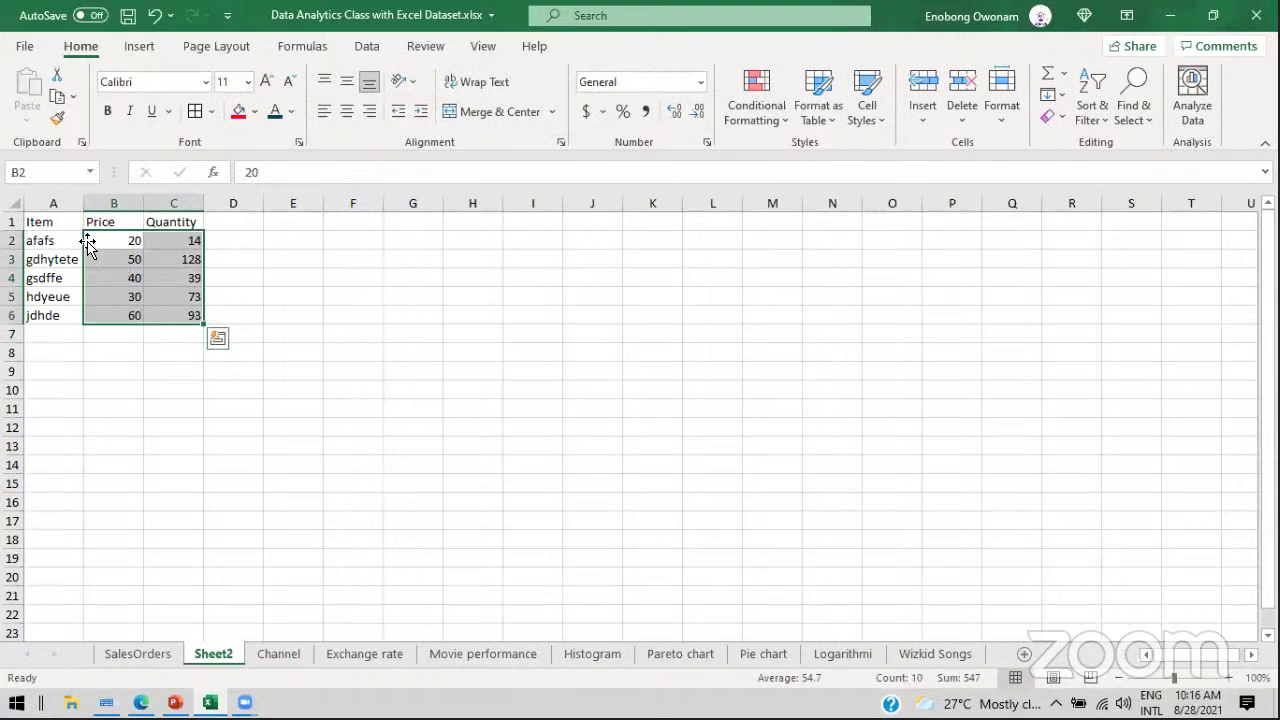
Step: Add a Total header in D1 and enter =B2*C2 in D2, giving 280
click(218, 224)
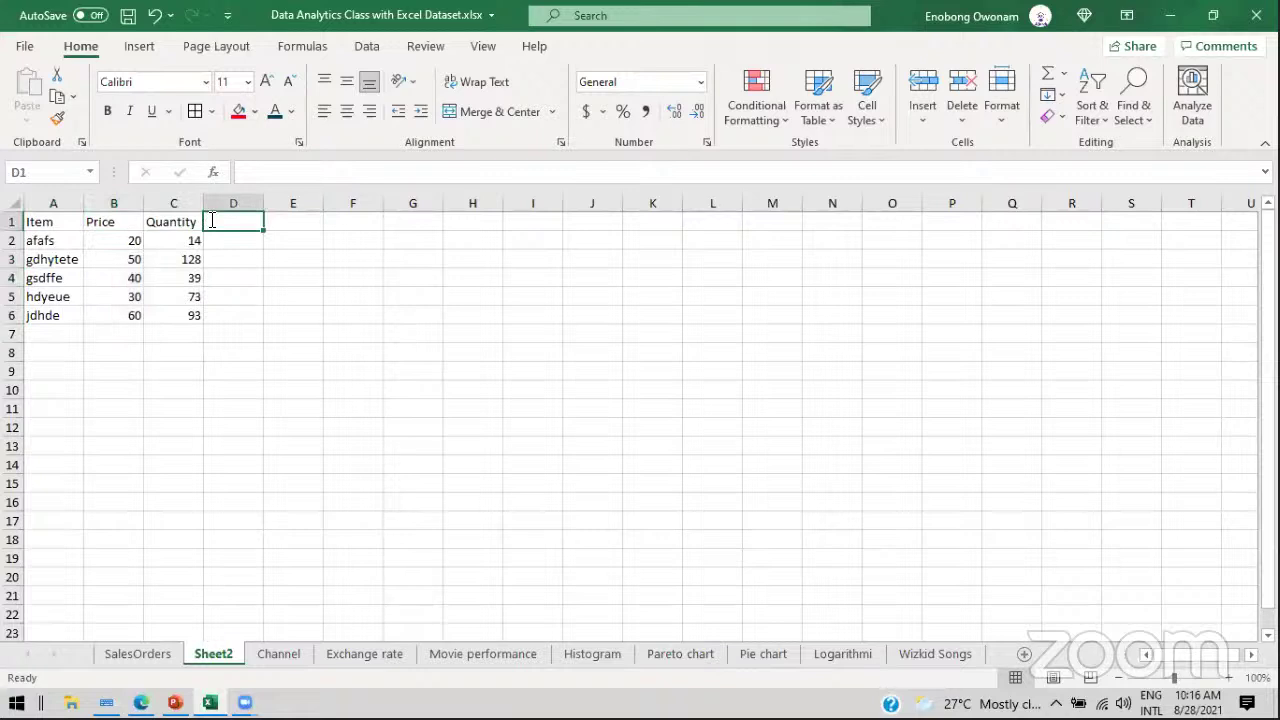
text(Tpo)
key(BackSpace)
key(BackSpace)
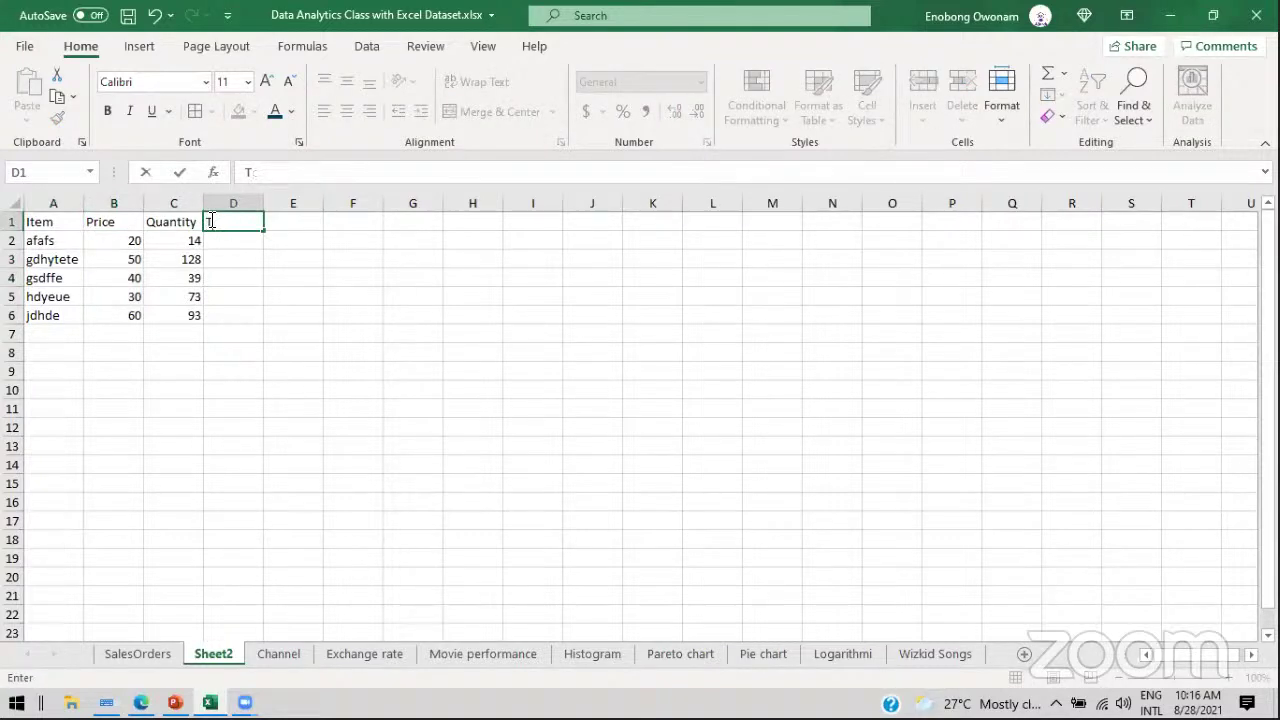
text(otal)
key(Return)
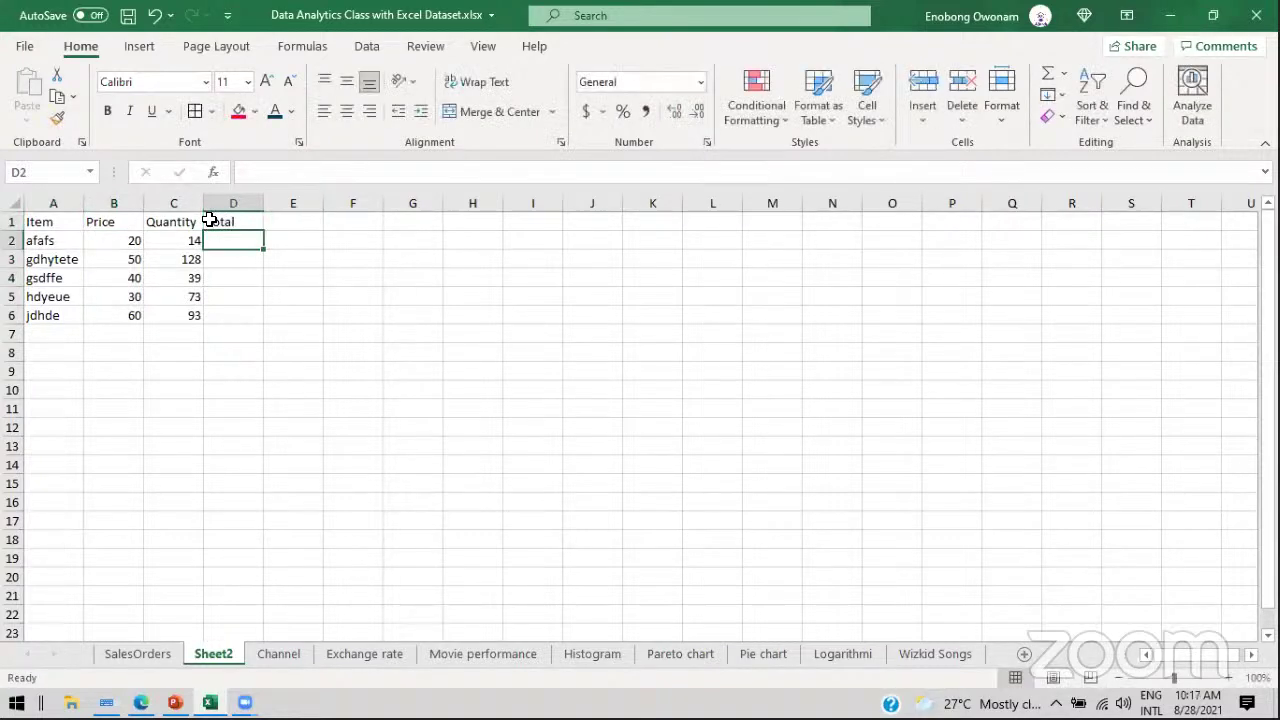
text(=)
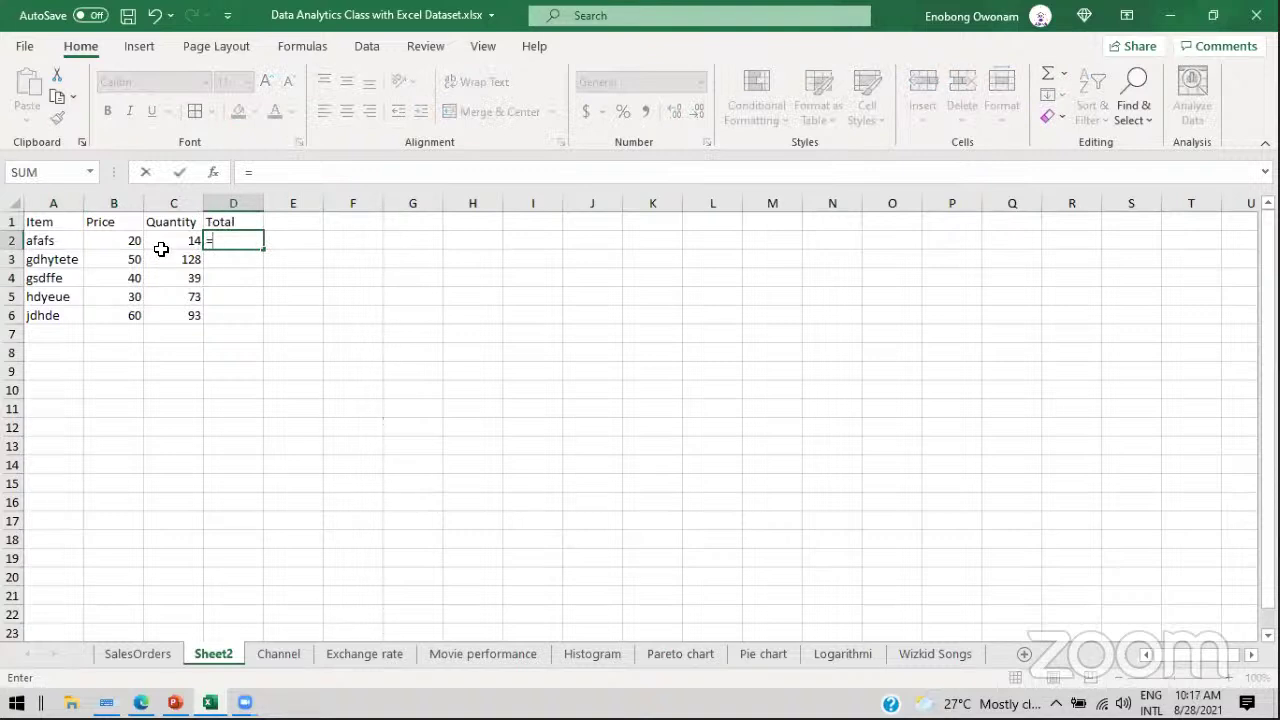
click(125, 240)
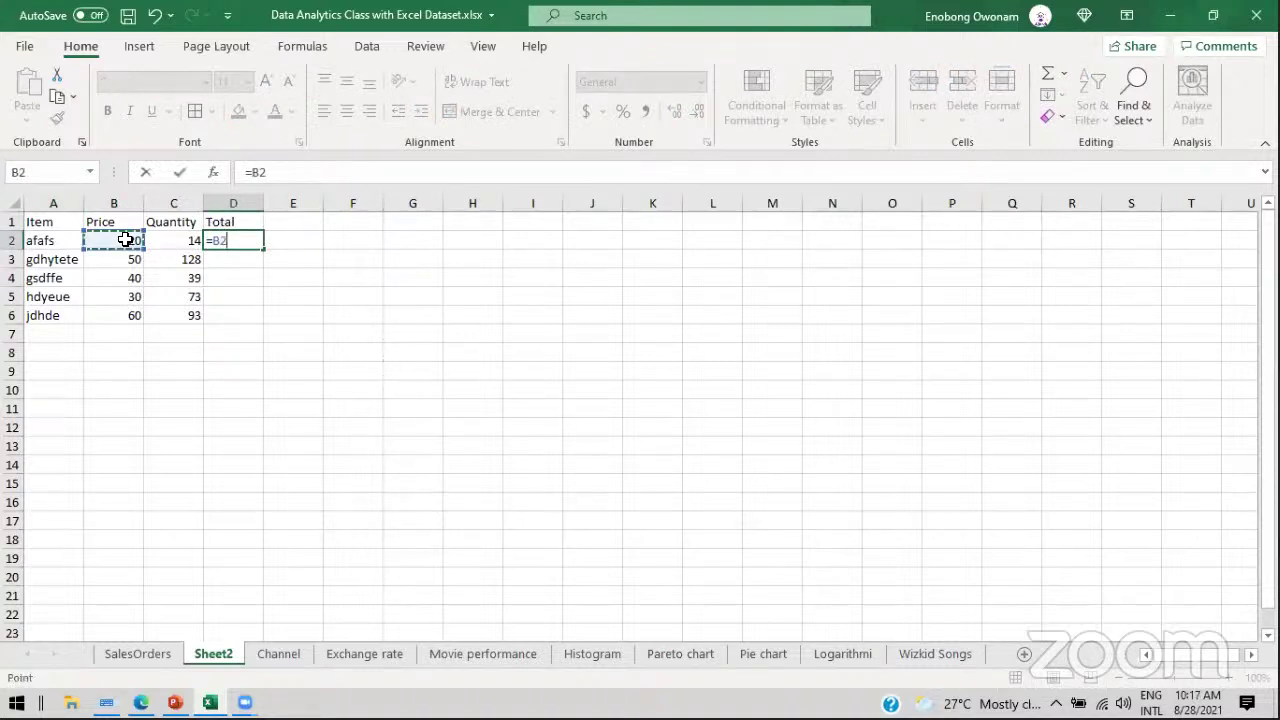
text(*)
click(171, 240)
key(Return)
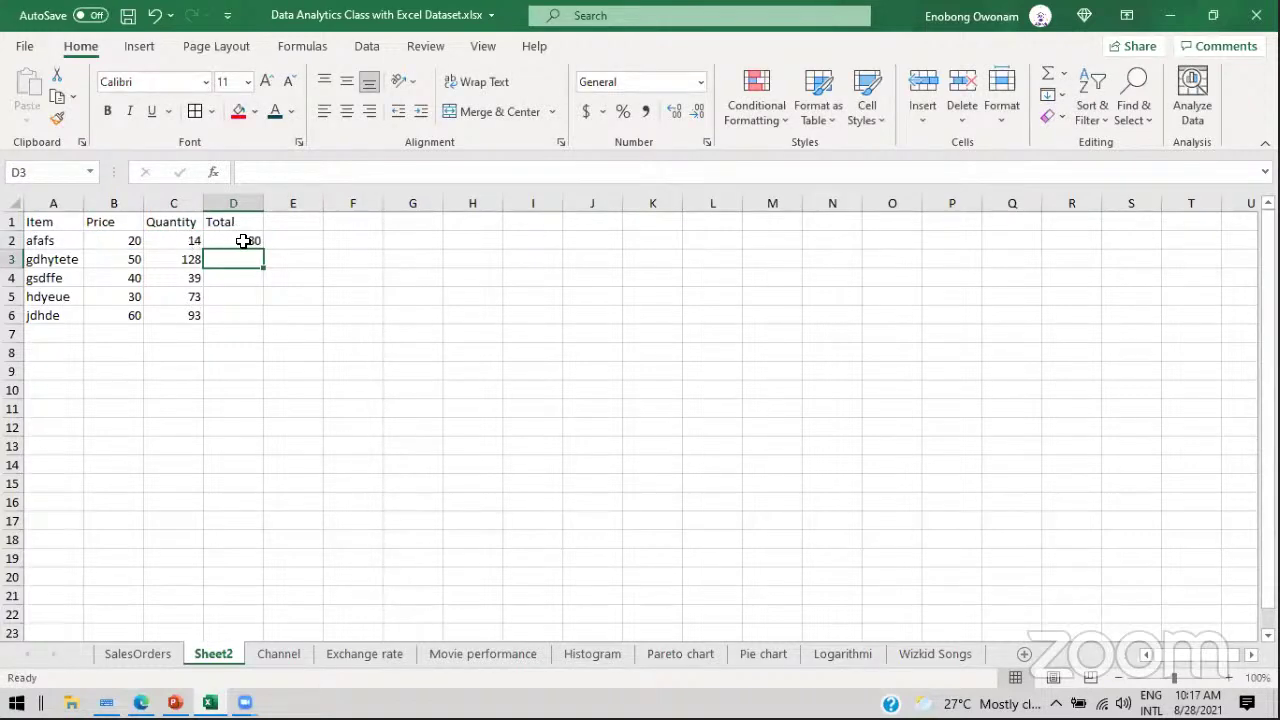
click(247, 240)
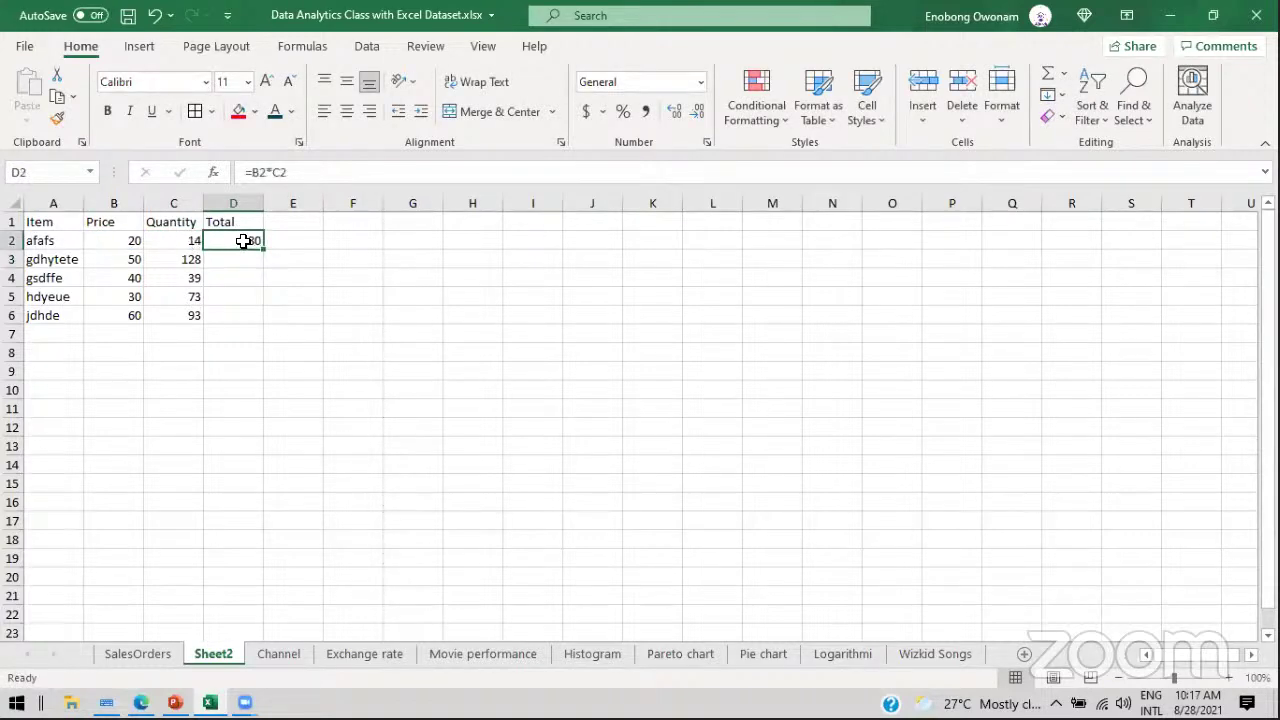
Step: Compare with the New Total formula on SalesOrders, then return to Sheet2
click(120, 654)
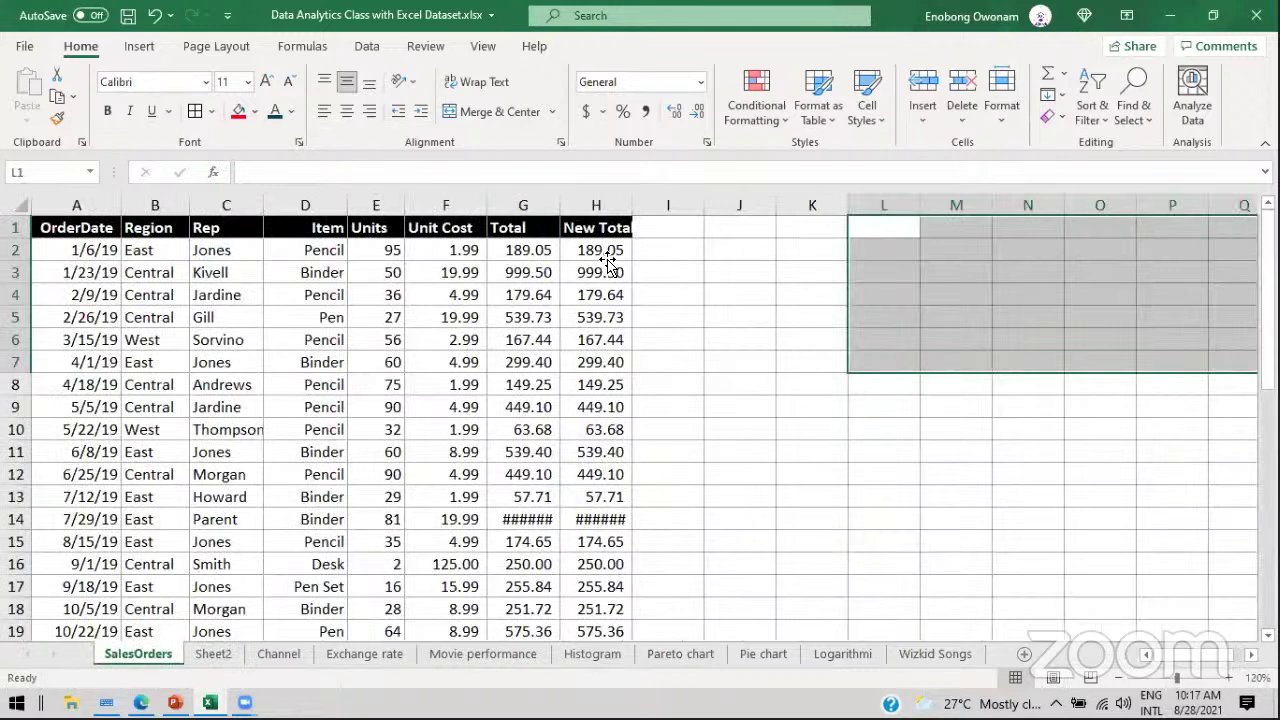
click(612, 262)
click(210, 654)
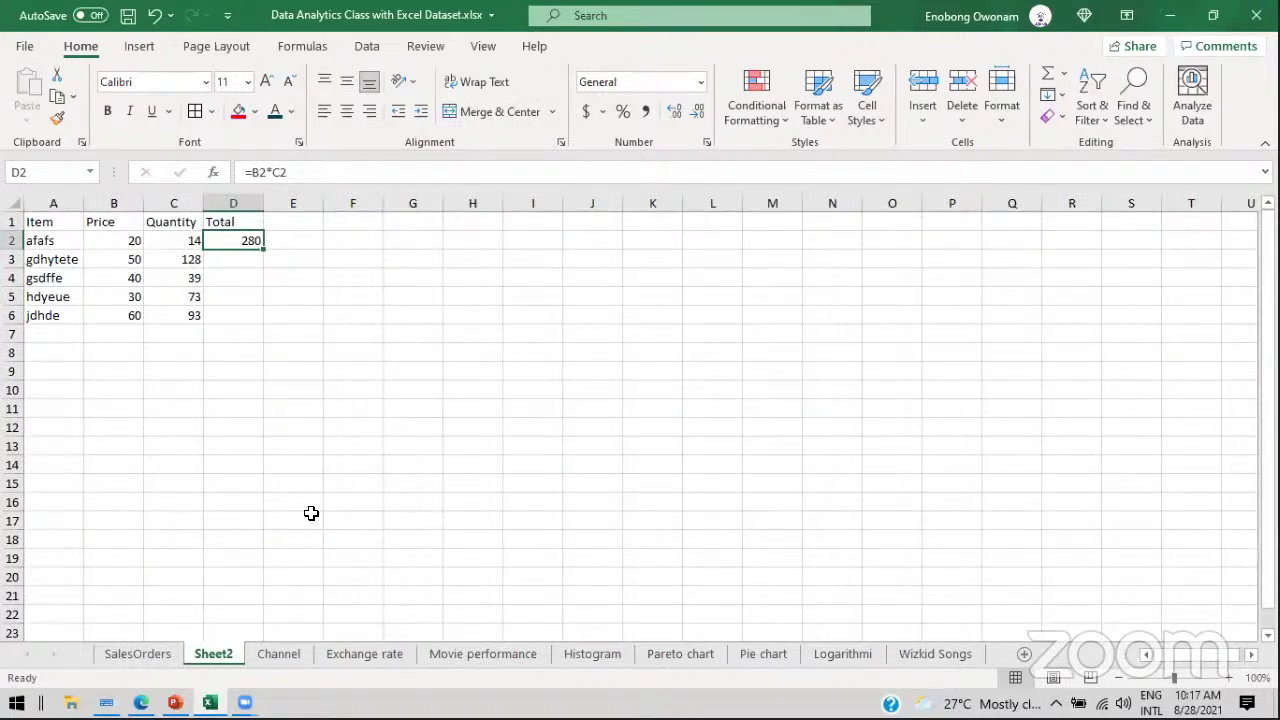
click(138, 654)
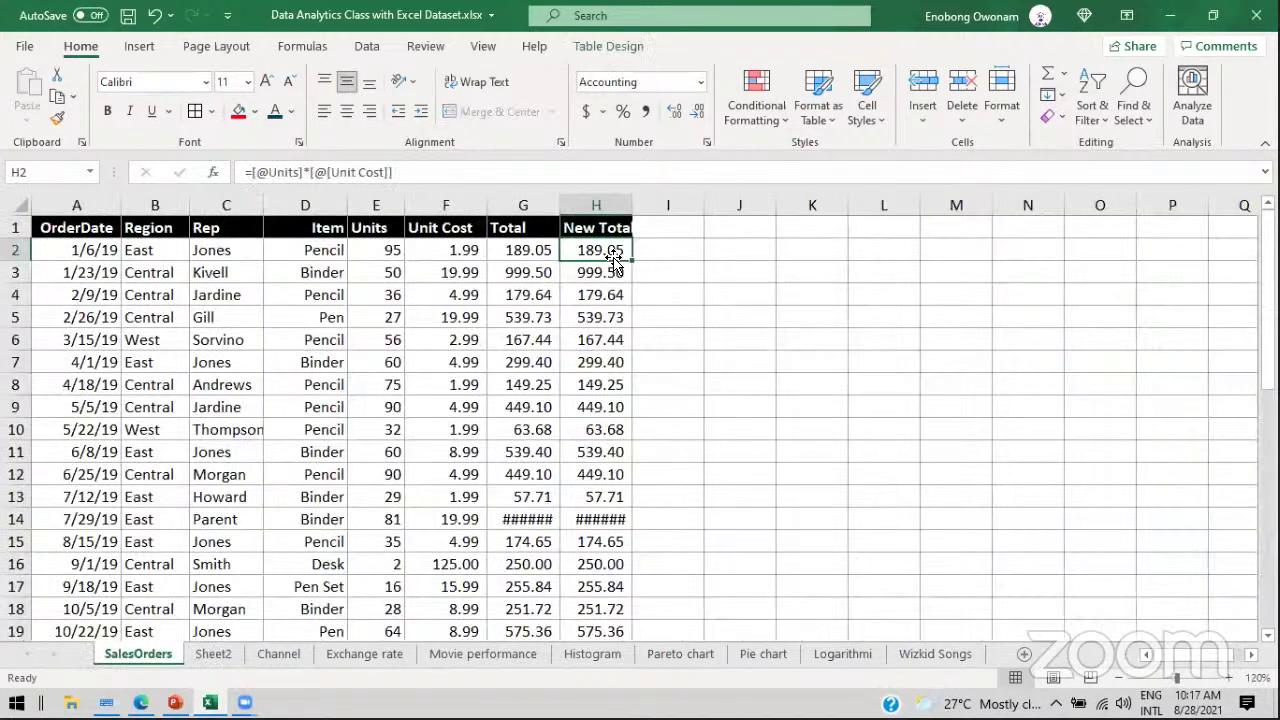
click(213, 656)
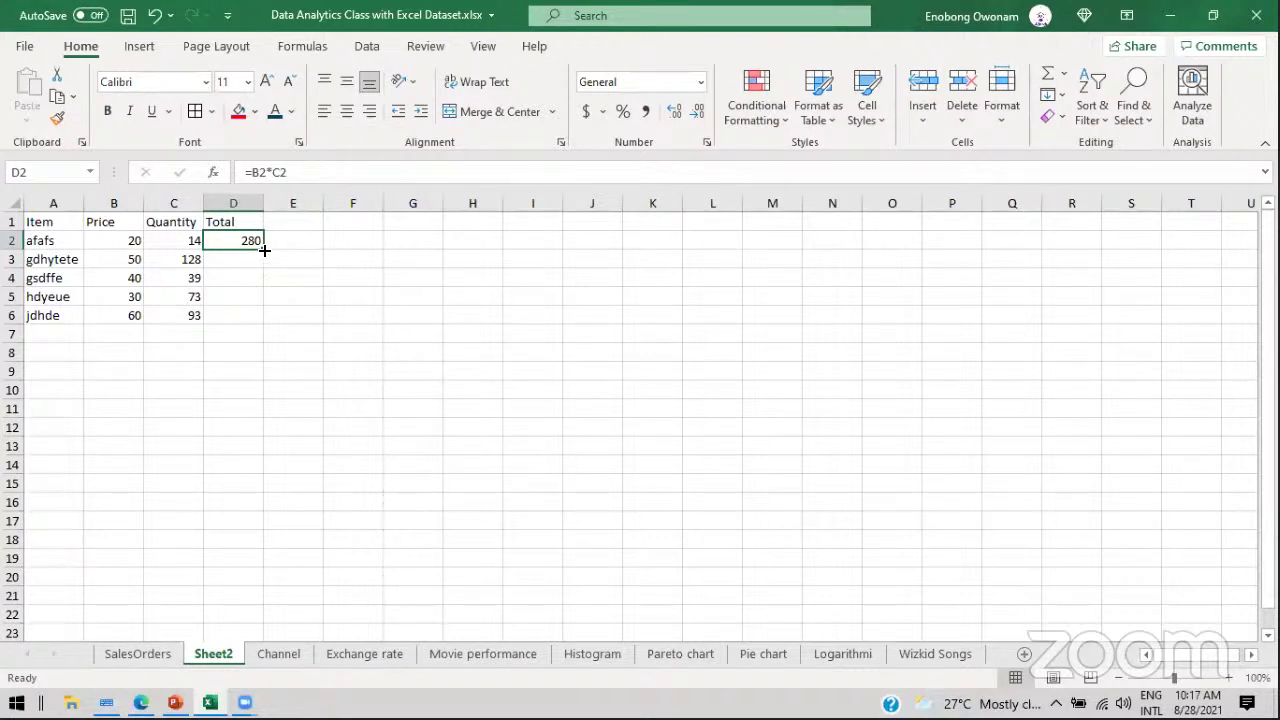
Step: Fill the Total formula down to D6 and check each row's formula
double_click(264, 250)
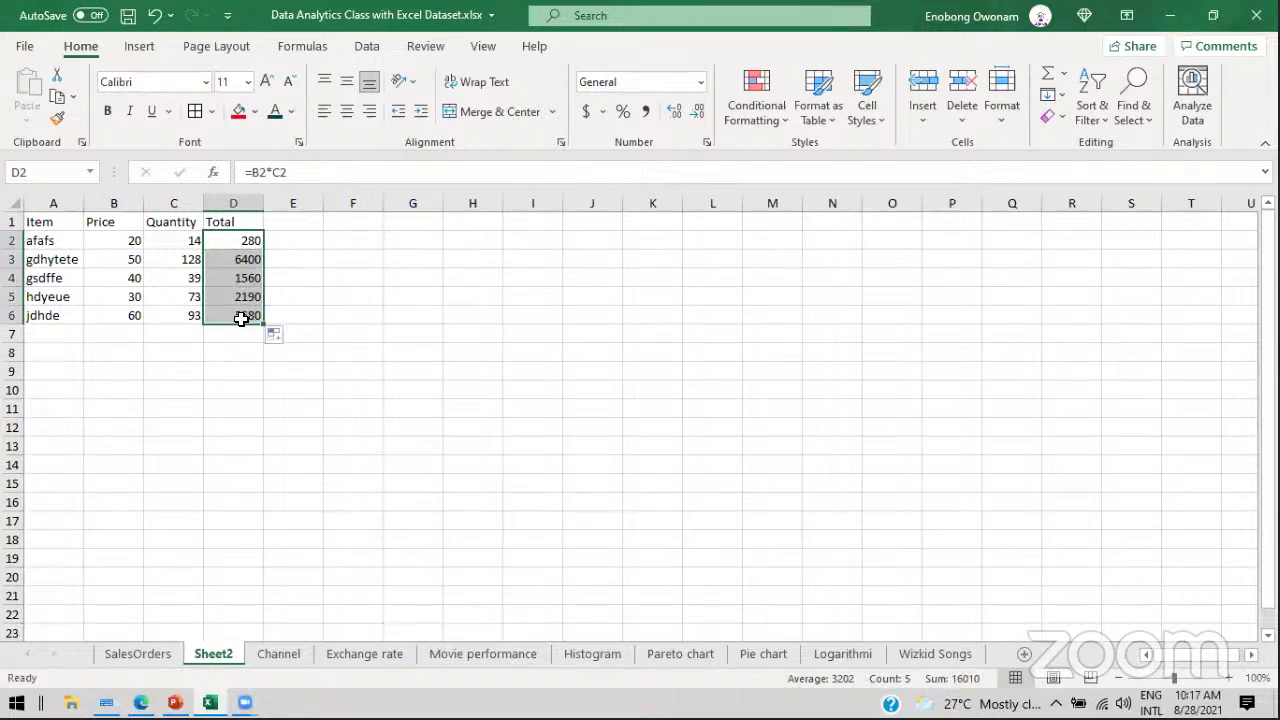
click(237, 243)
click(240, 260)
click(240, 278)
click(240, 297)
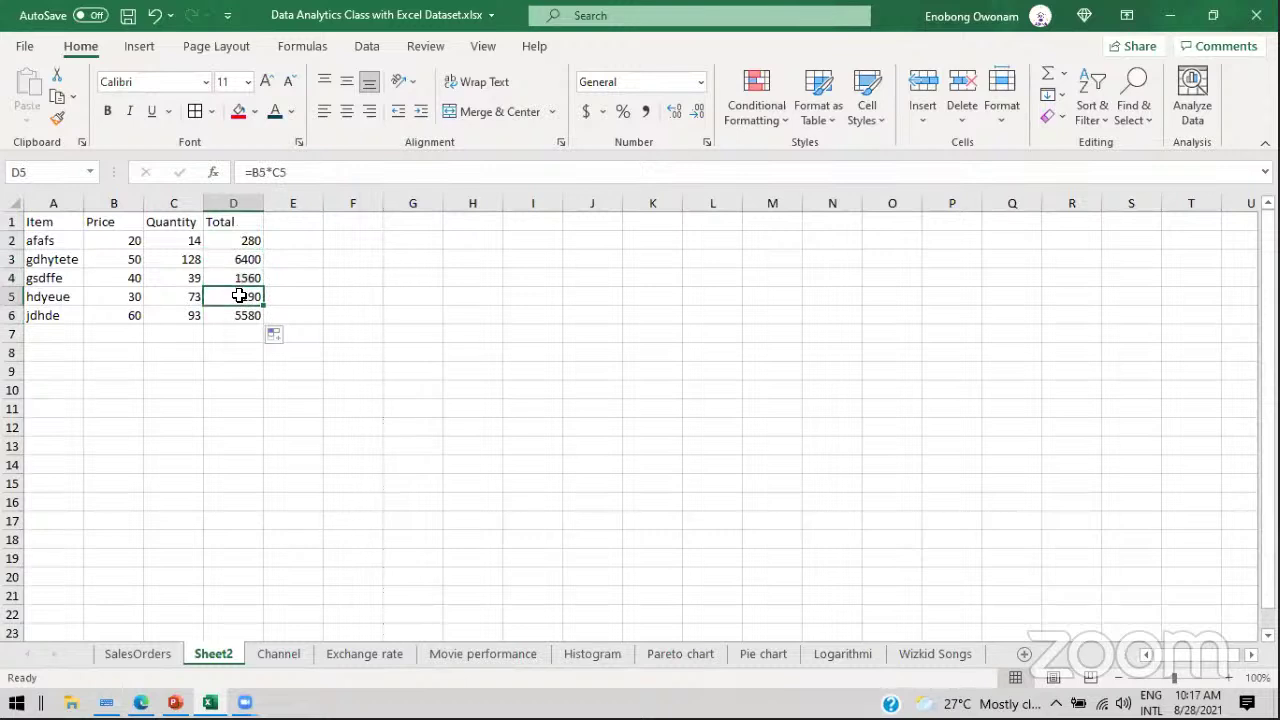
click(240, 316)
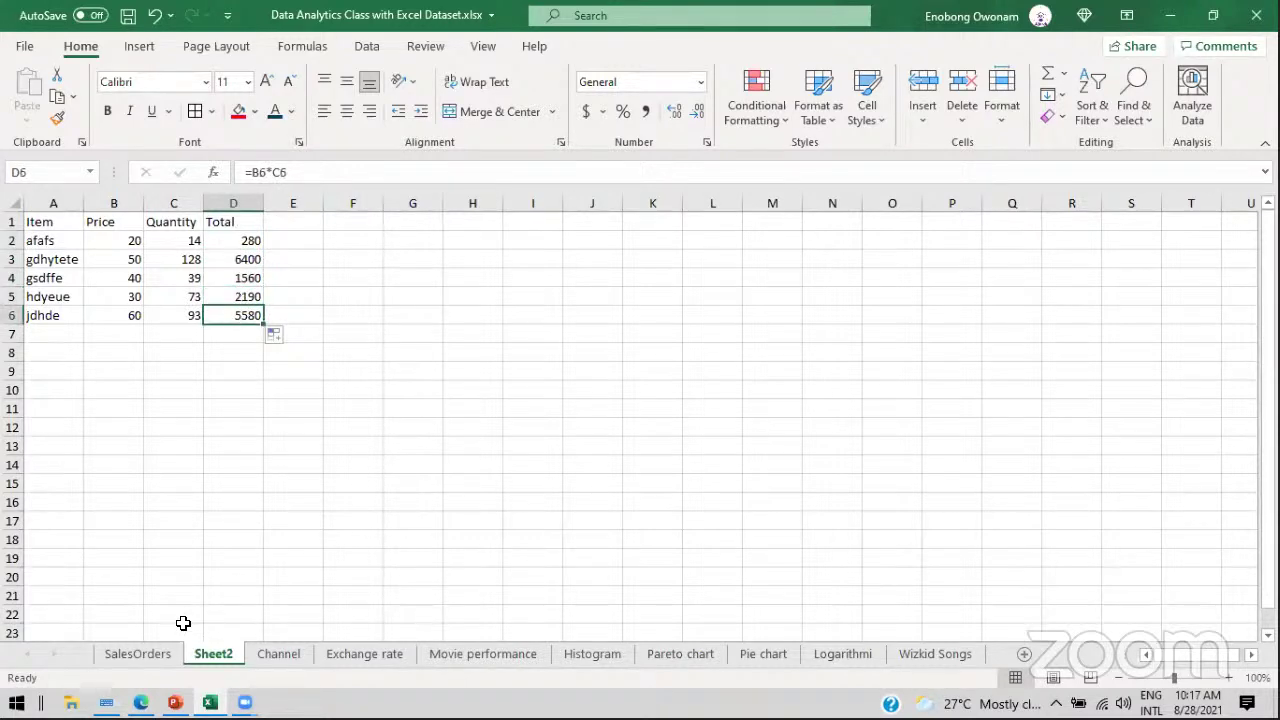
Step: Compare with SalesOrders, recheck the D2 and D3 formulas, then go to SalesOrders
click(140, 655)
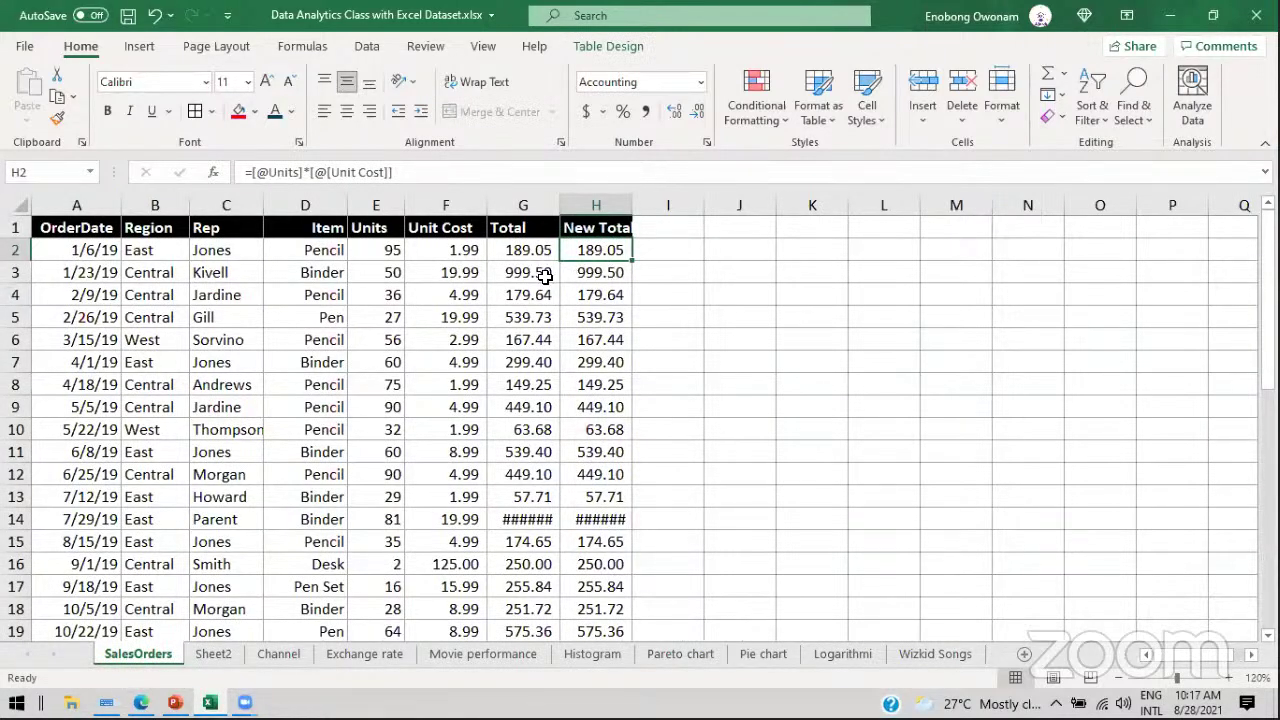
click(213, 655)
click(240, 238)
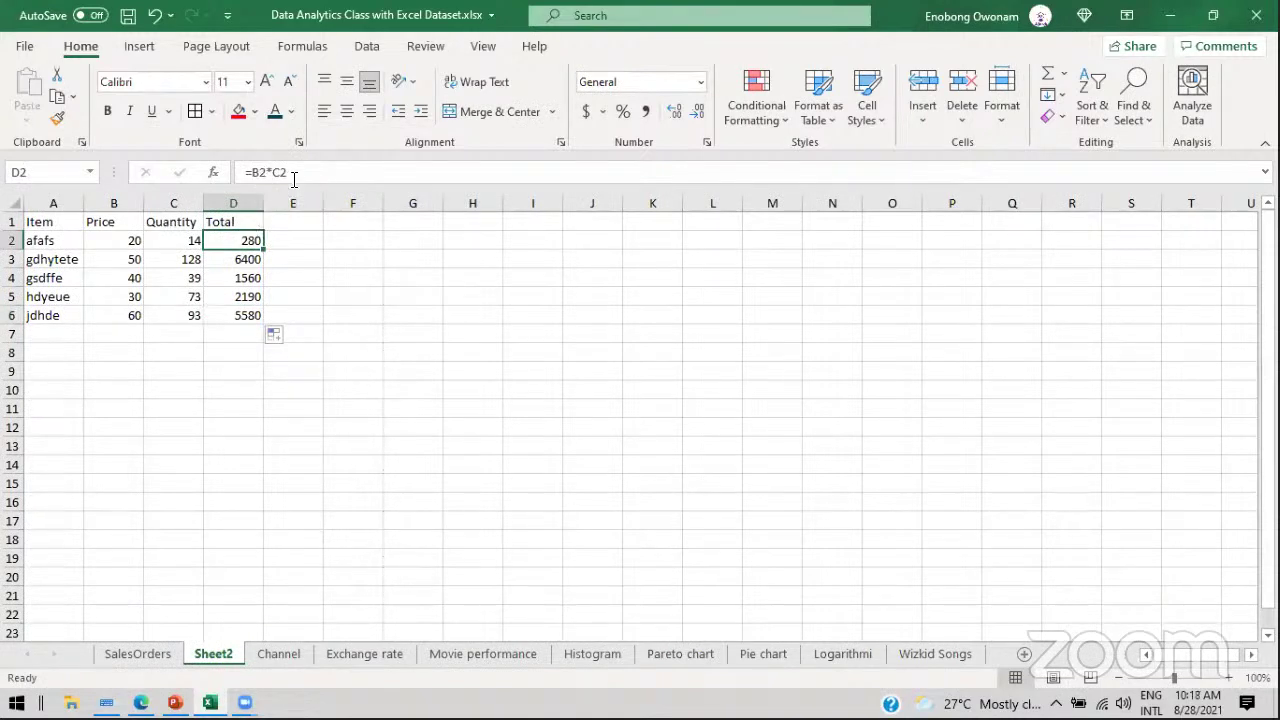
click(293, 178)
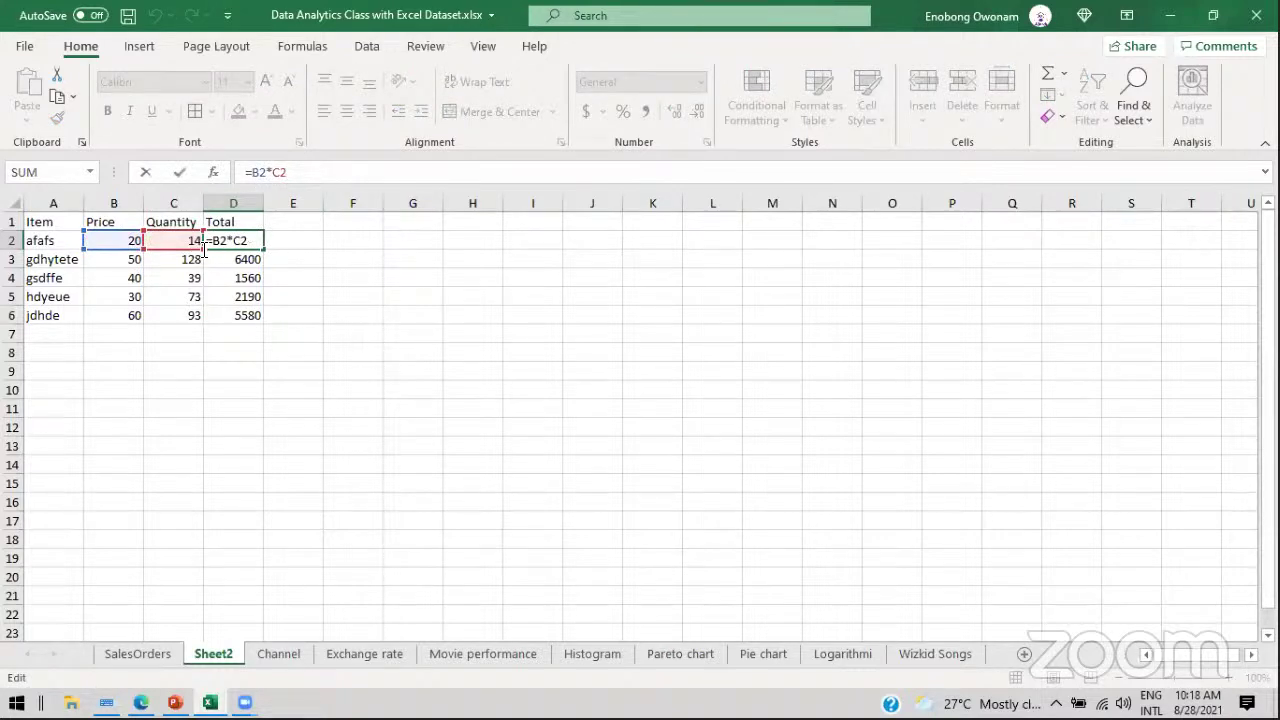
key(ctrl+Return)
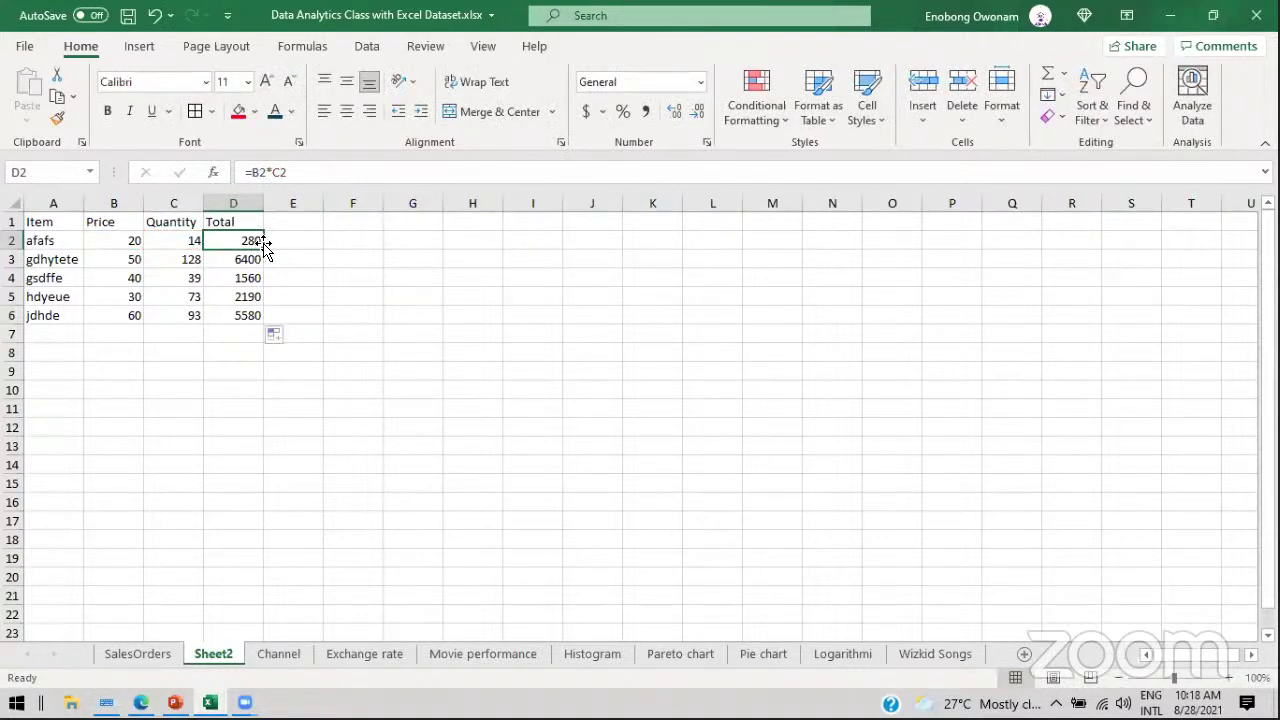
click(247, 258)
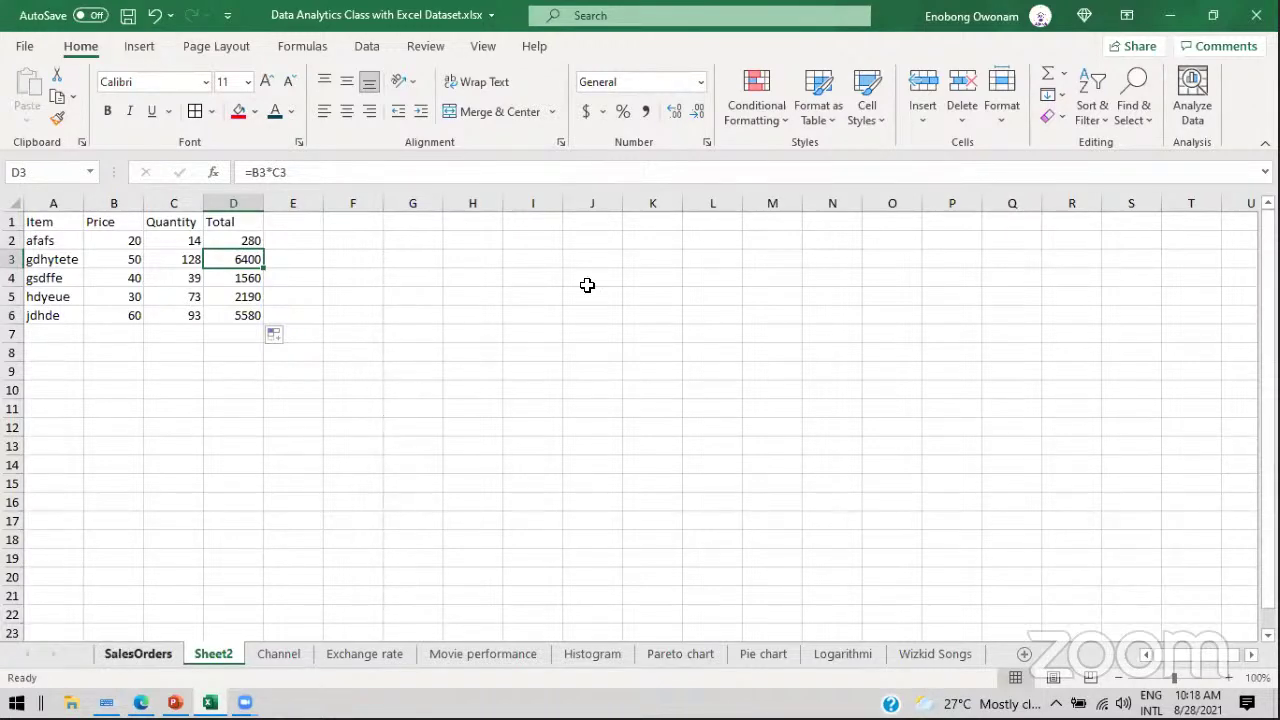
key(ctrl+Page_Up)
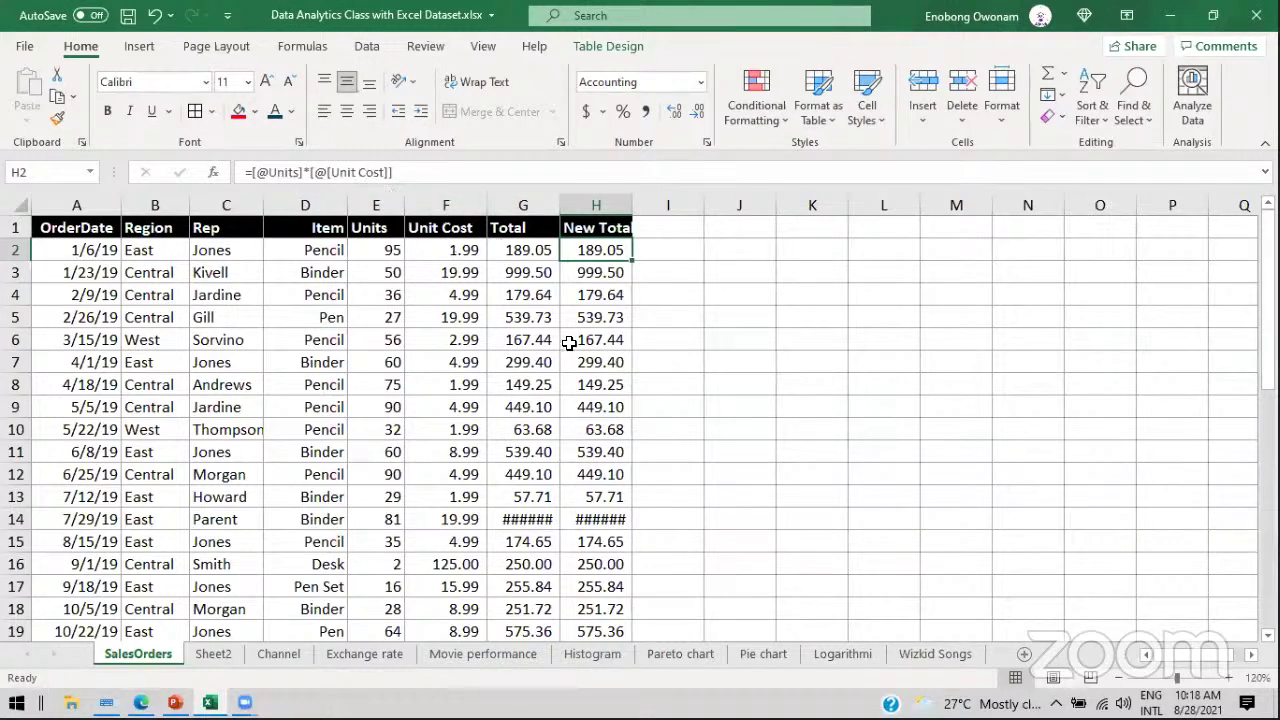
Step: Back on Sheet2, select A1:D6 covering Item, Price, Quantity and Total
click(210, 655)
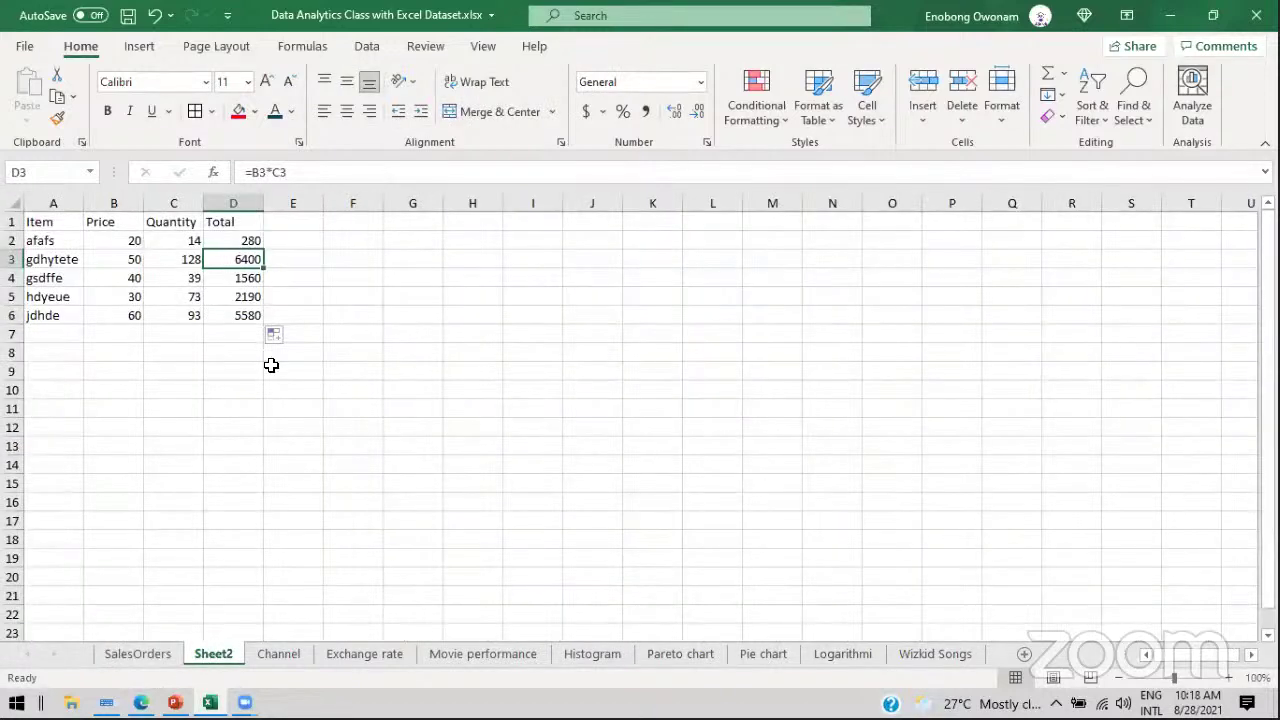
drag(40, 218, 235, 317)
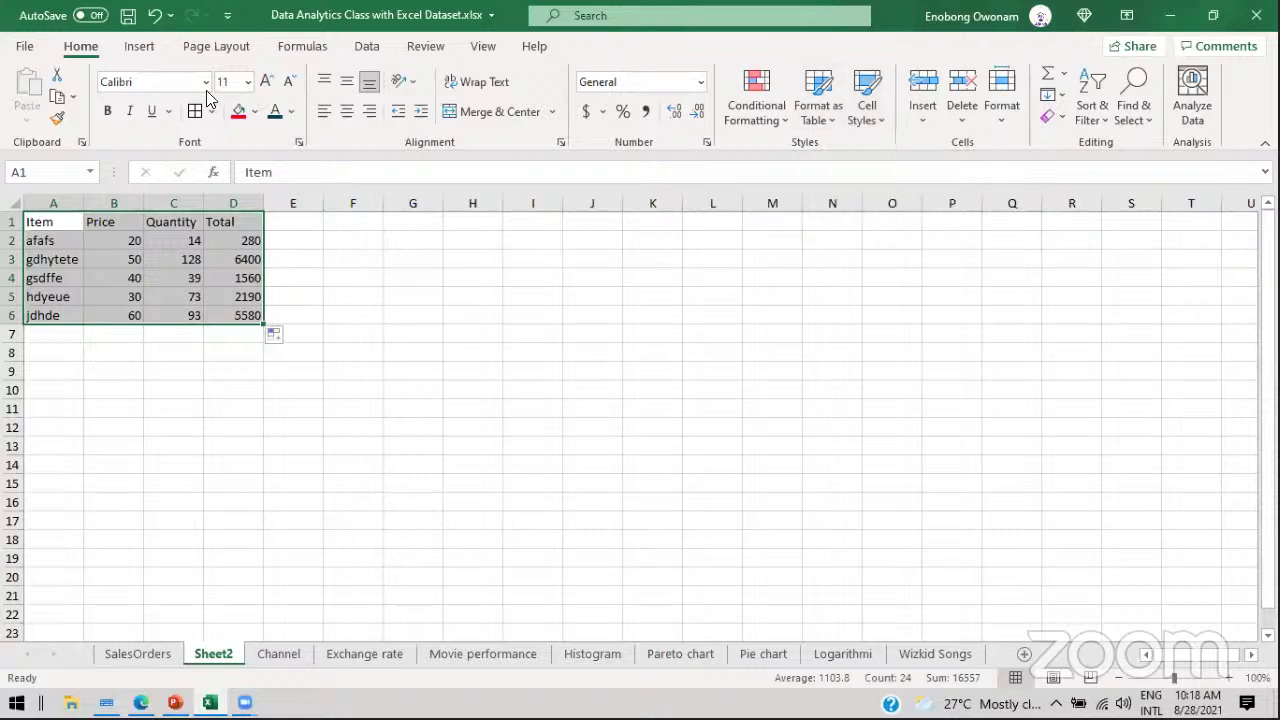
Step: Format A1:D6 as a styled table with headers and dismiss the Analyze Data suggestion
click(831, 114)
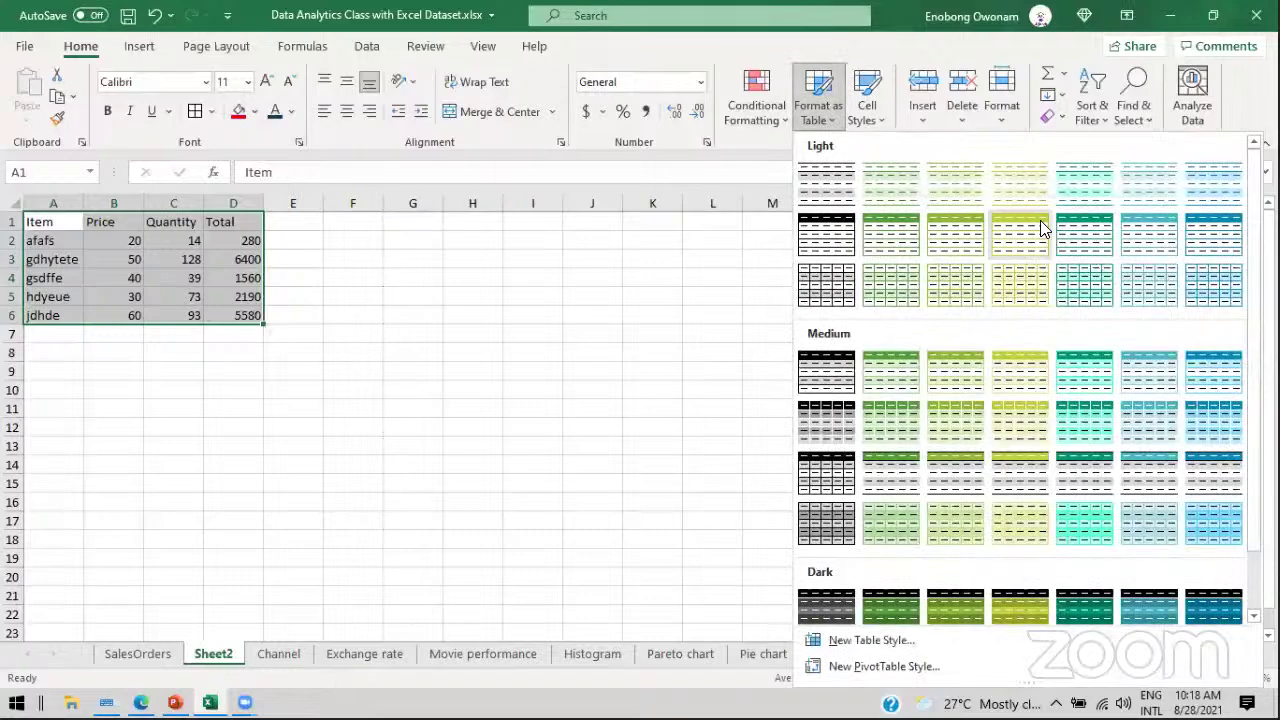
click(810, 236)
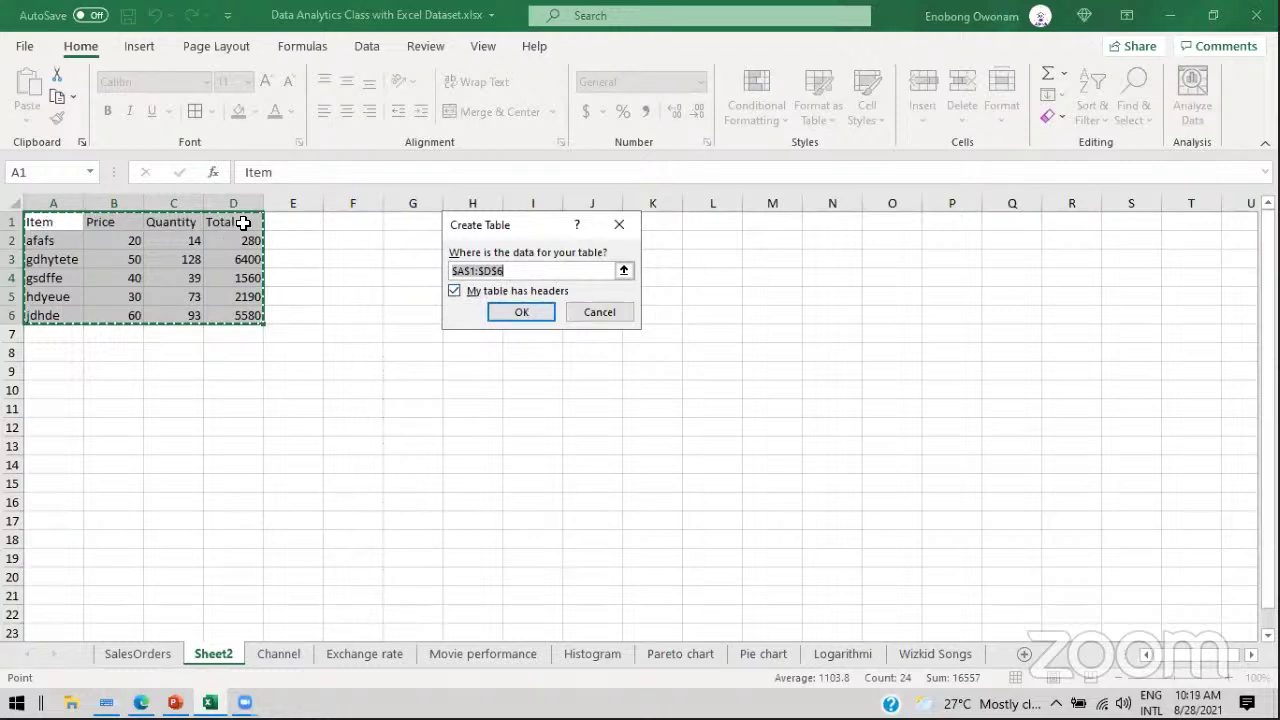
click(522, 309)
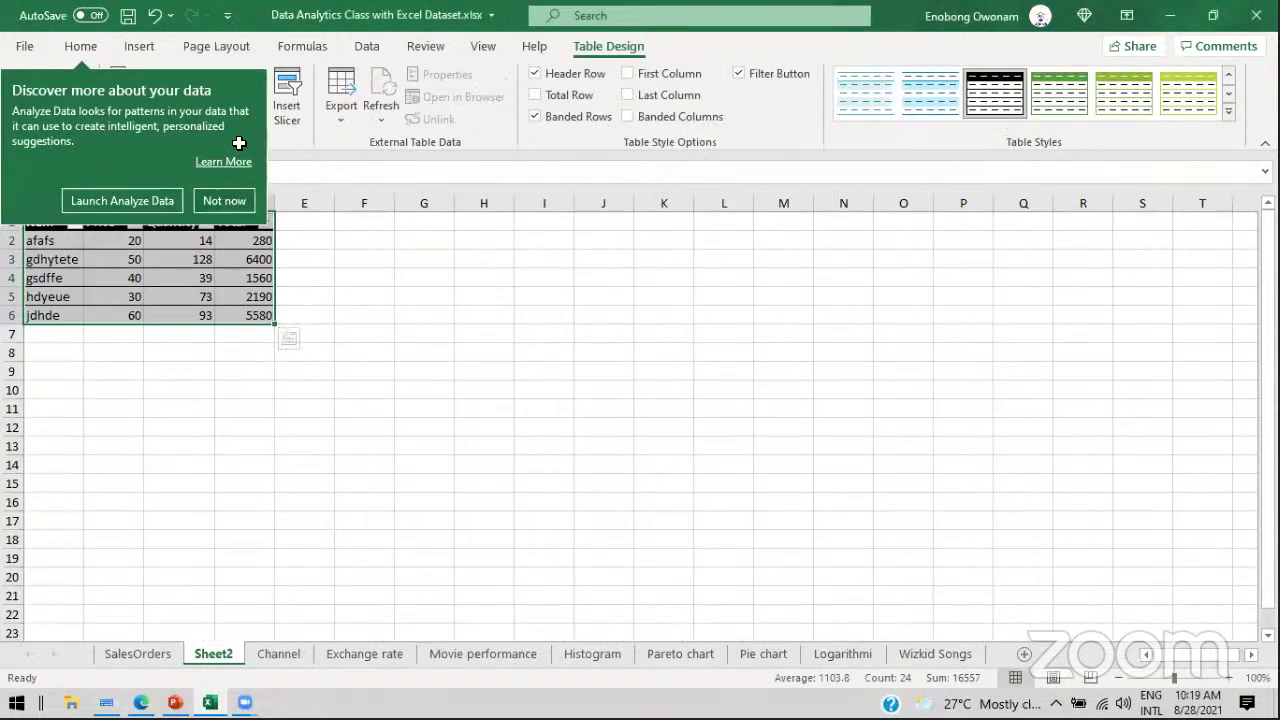
click(363, 240)
click(145, 281)
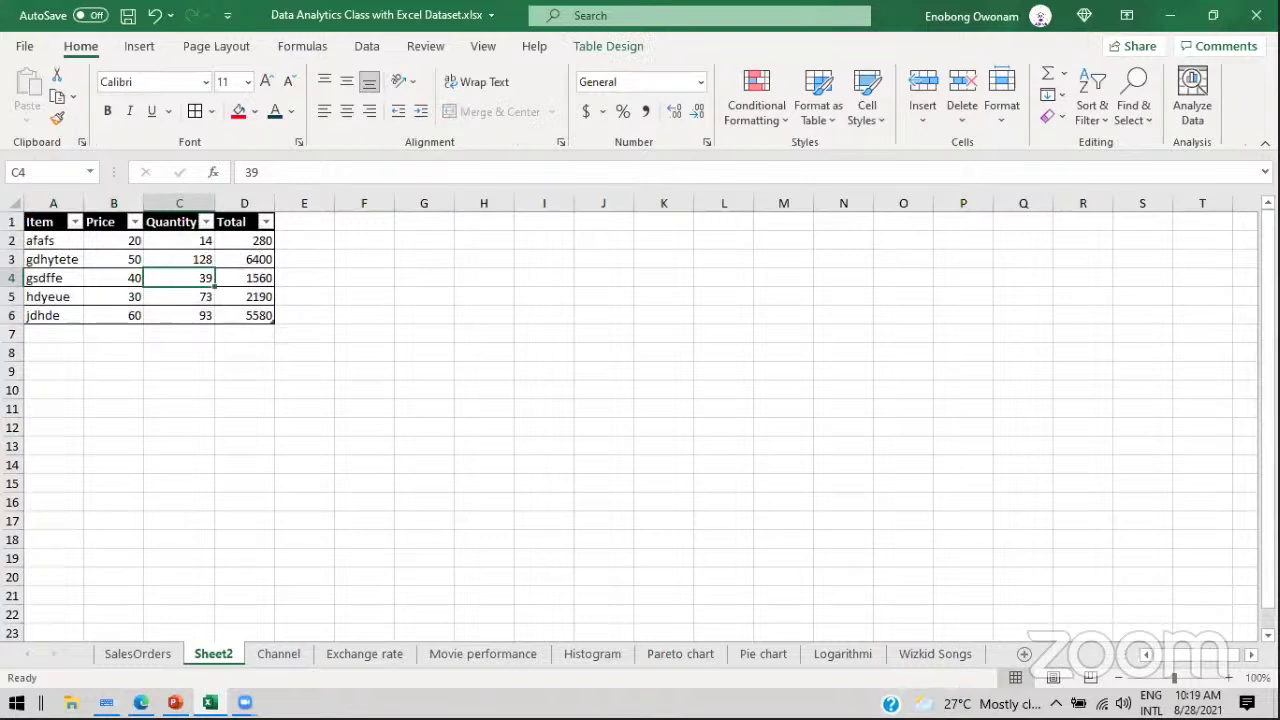
Step: Glance at the SalesOrders sheet, then return to Sheet2
scroll(640, 420, down, 1)
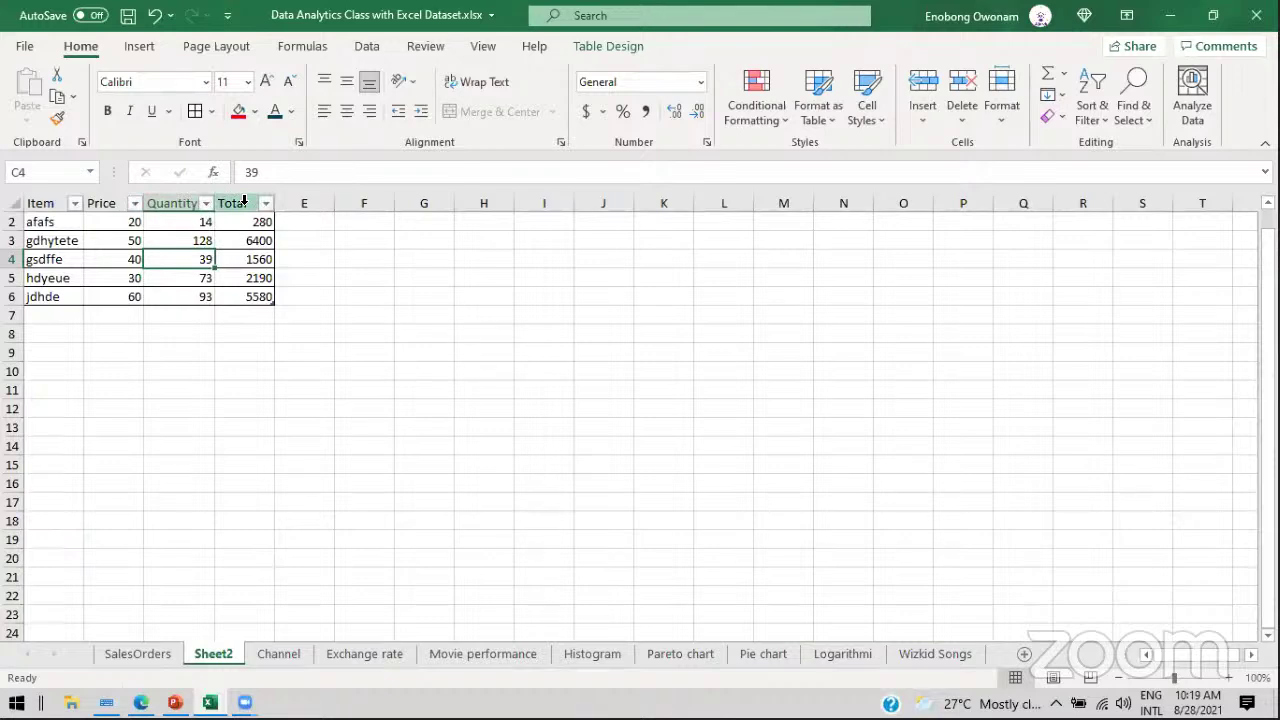
click(140, 652)
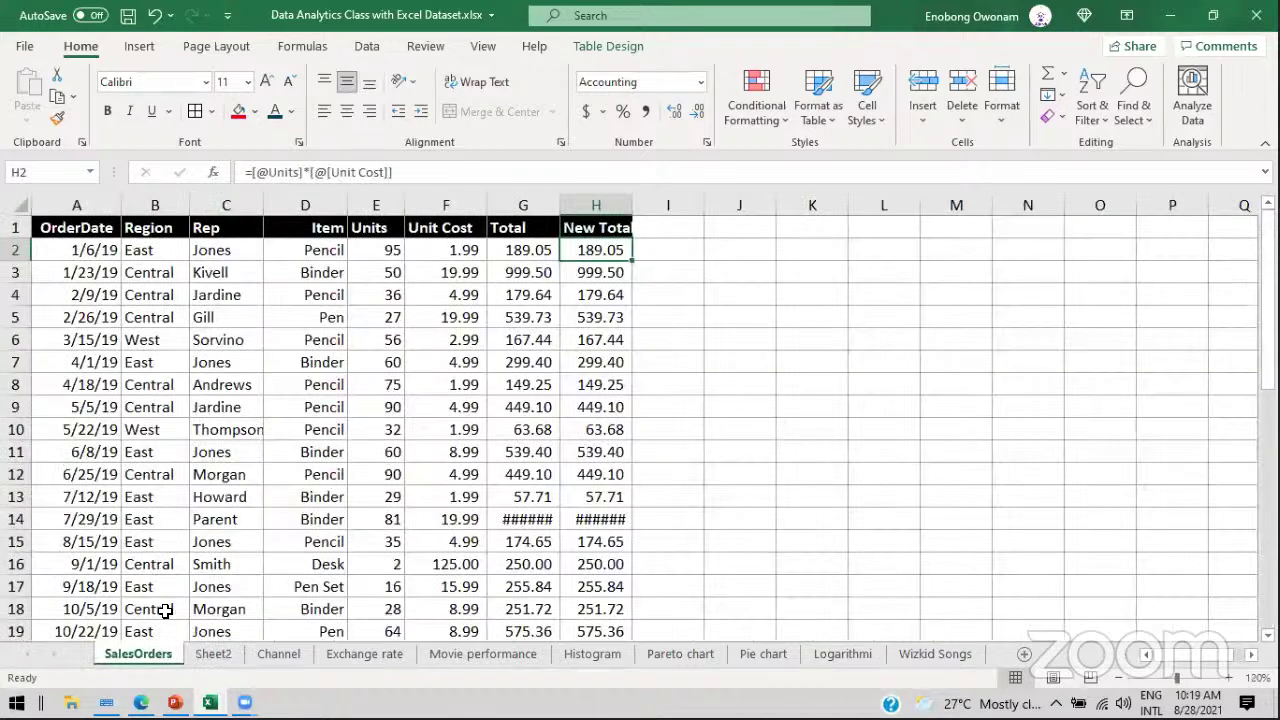
click(213, 654)
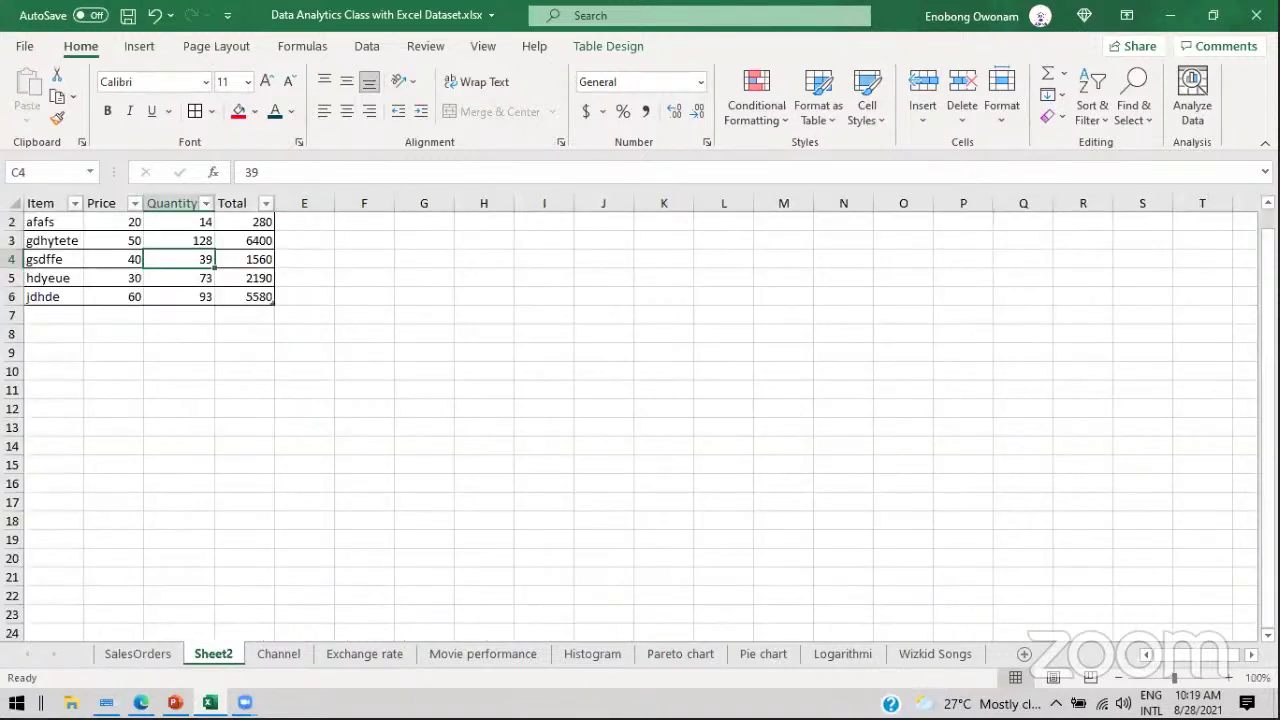
scroll(524, 244, up, 1)
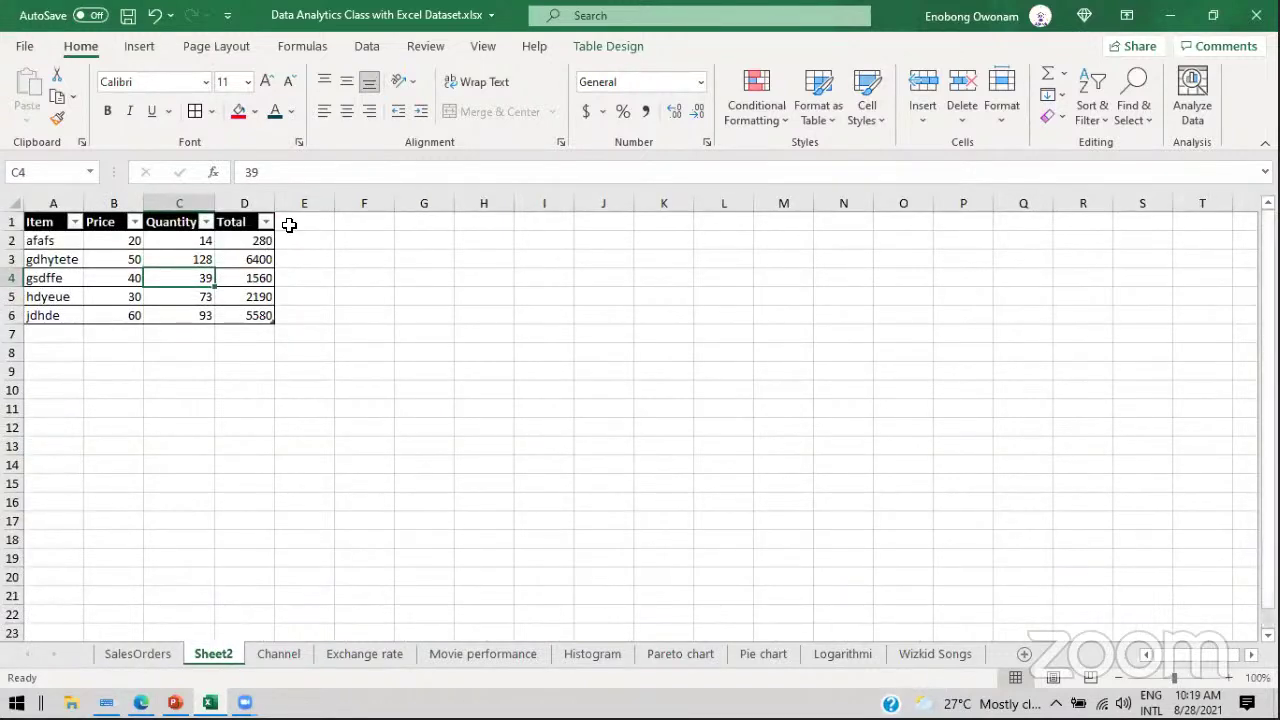
click(289, 225)
text(new tot)
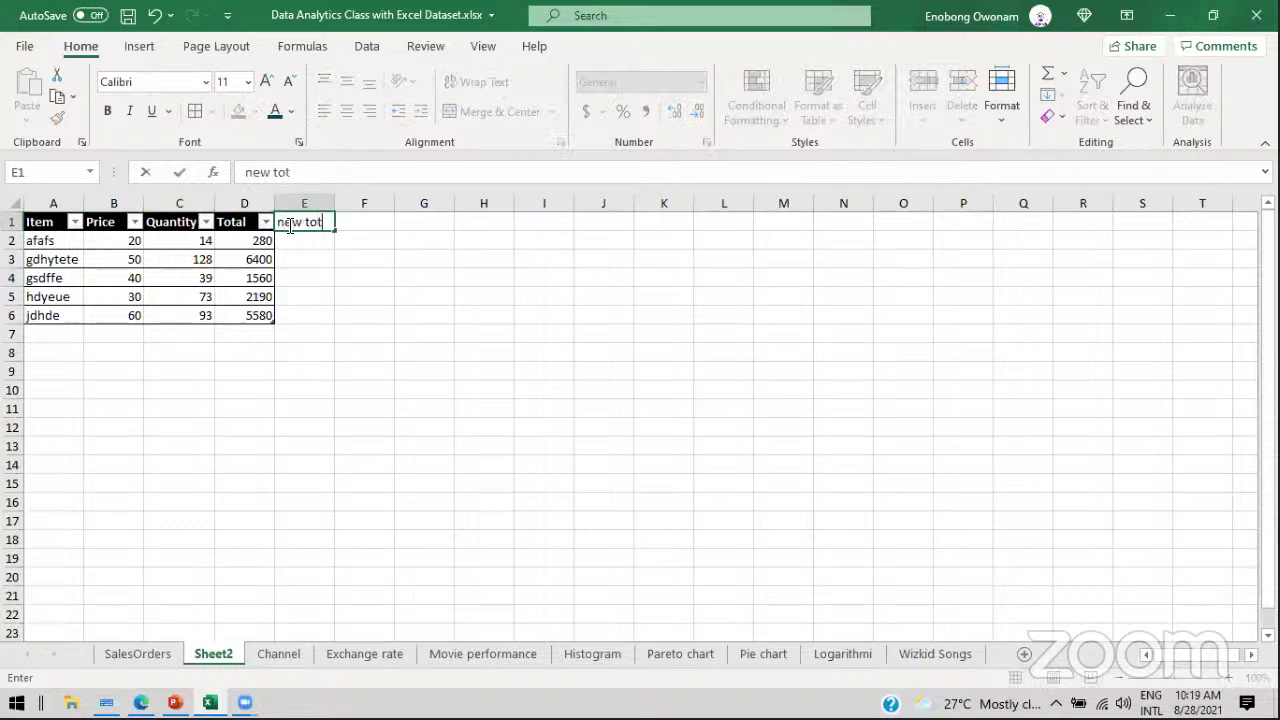
text(al)
key(Return)
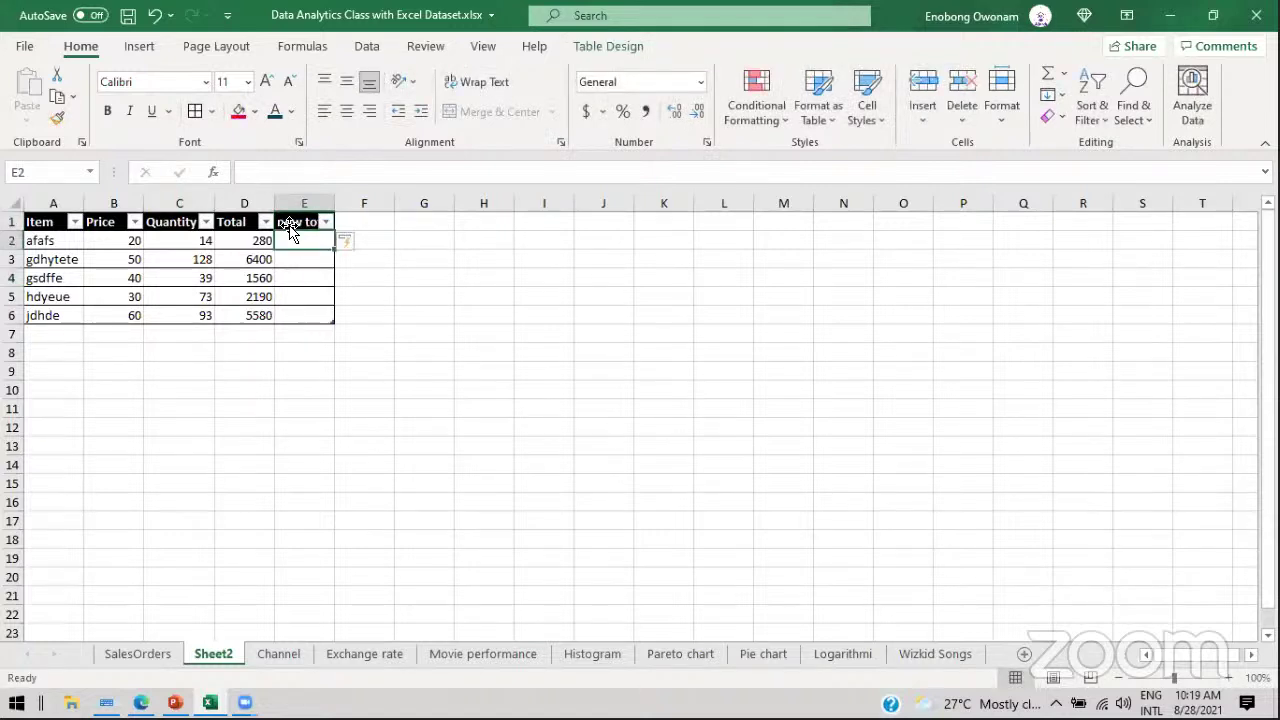
text(=)
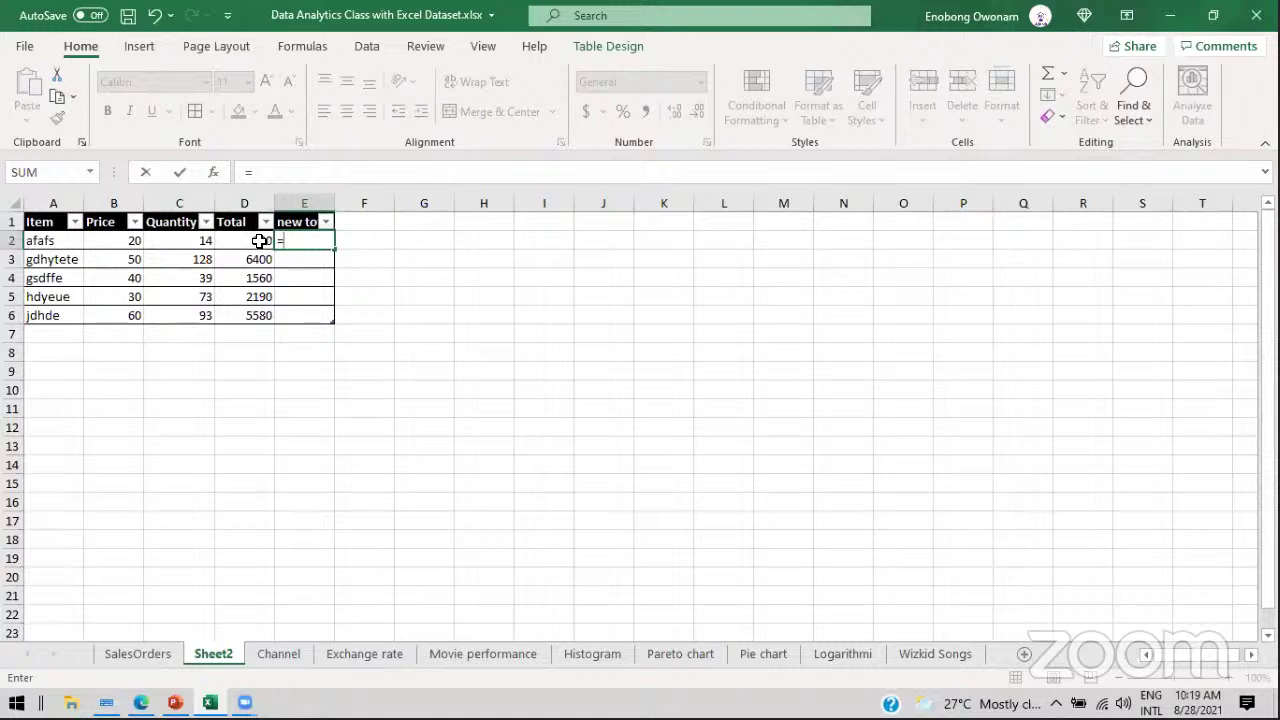
click(127, 240)
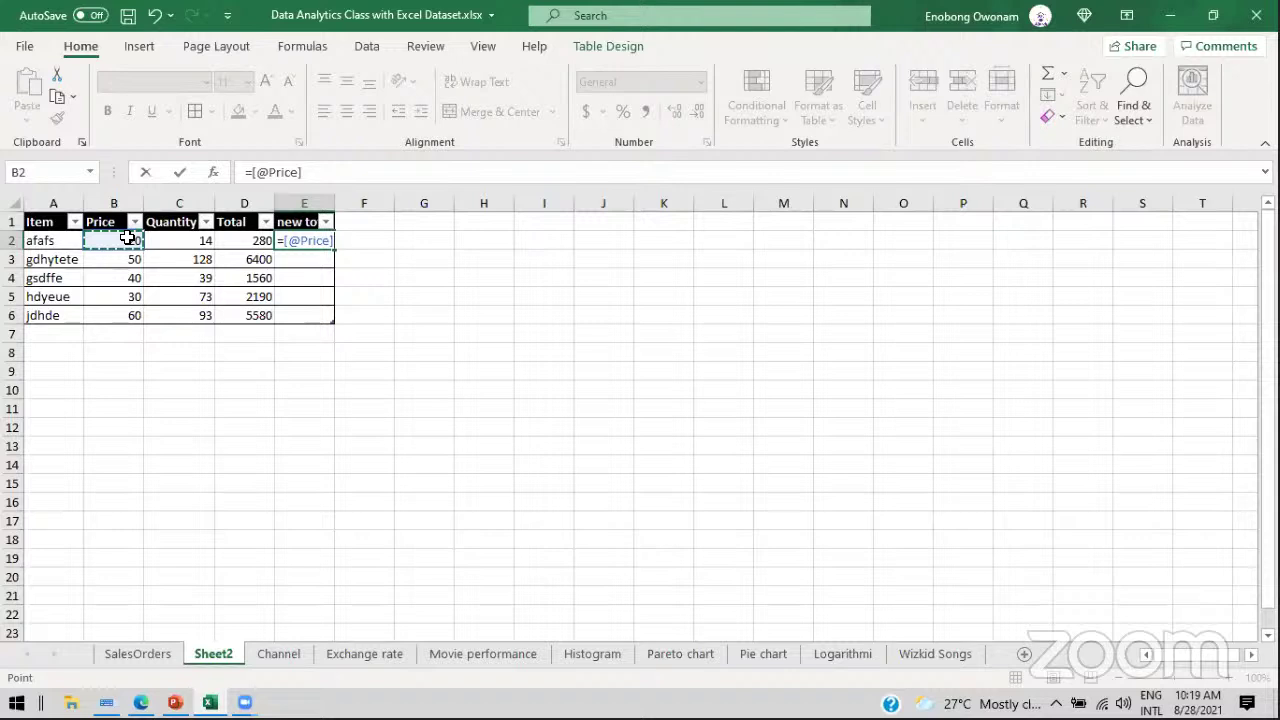
text(*)
click(166, 240)
key(Return)
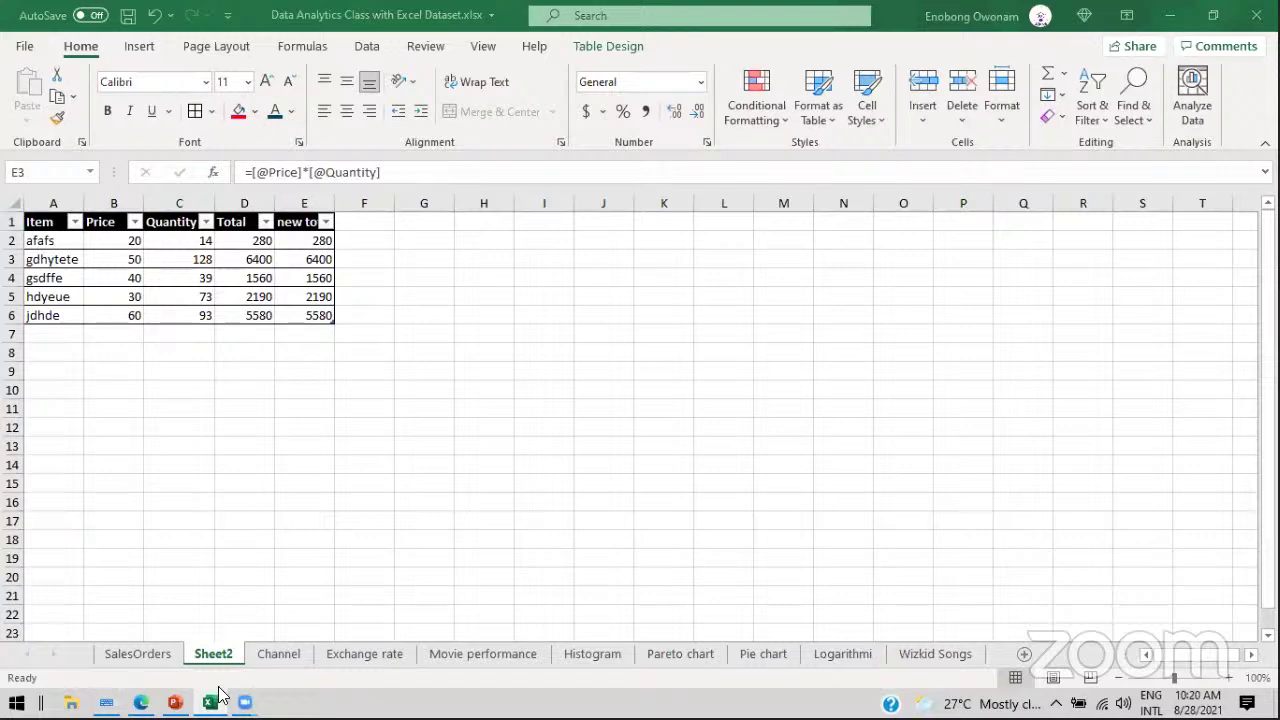
Step: Review the FUNCTIONS slide in PowerPoint, then return to Excel's SalesOrders sheet
key(alt+Tab)
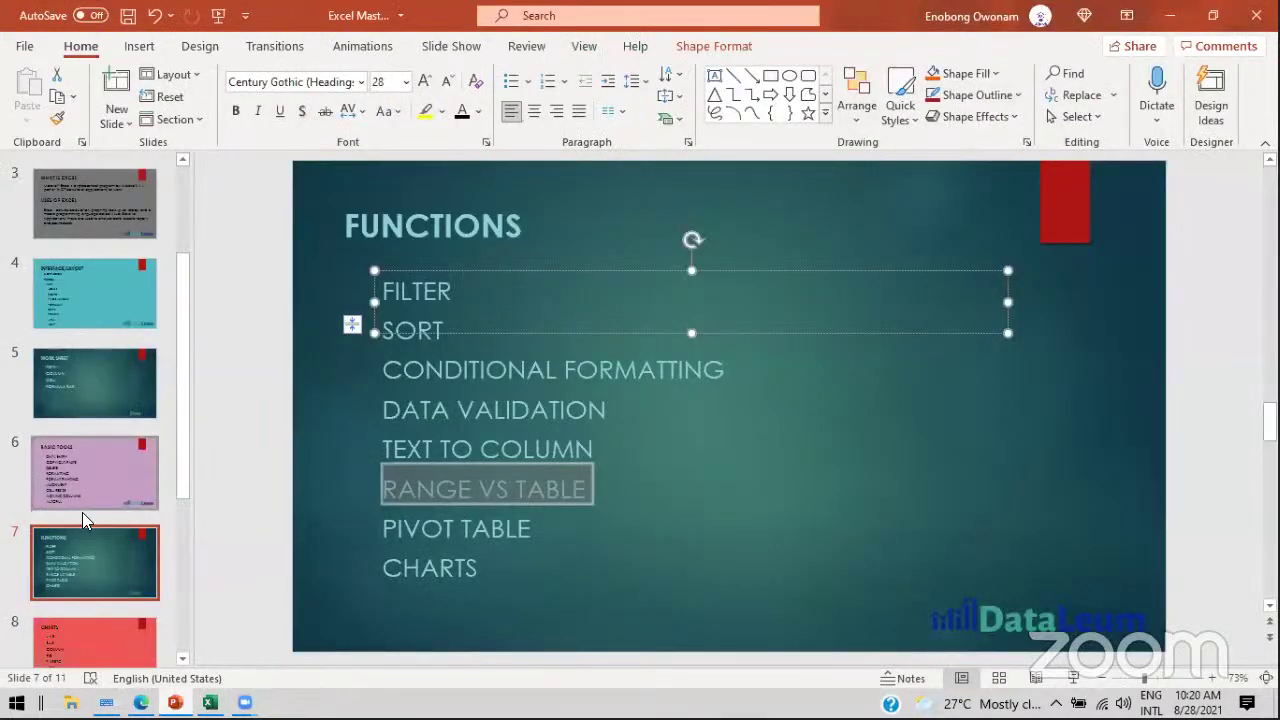
click(66, 540)
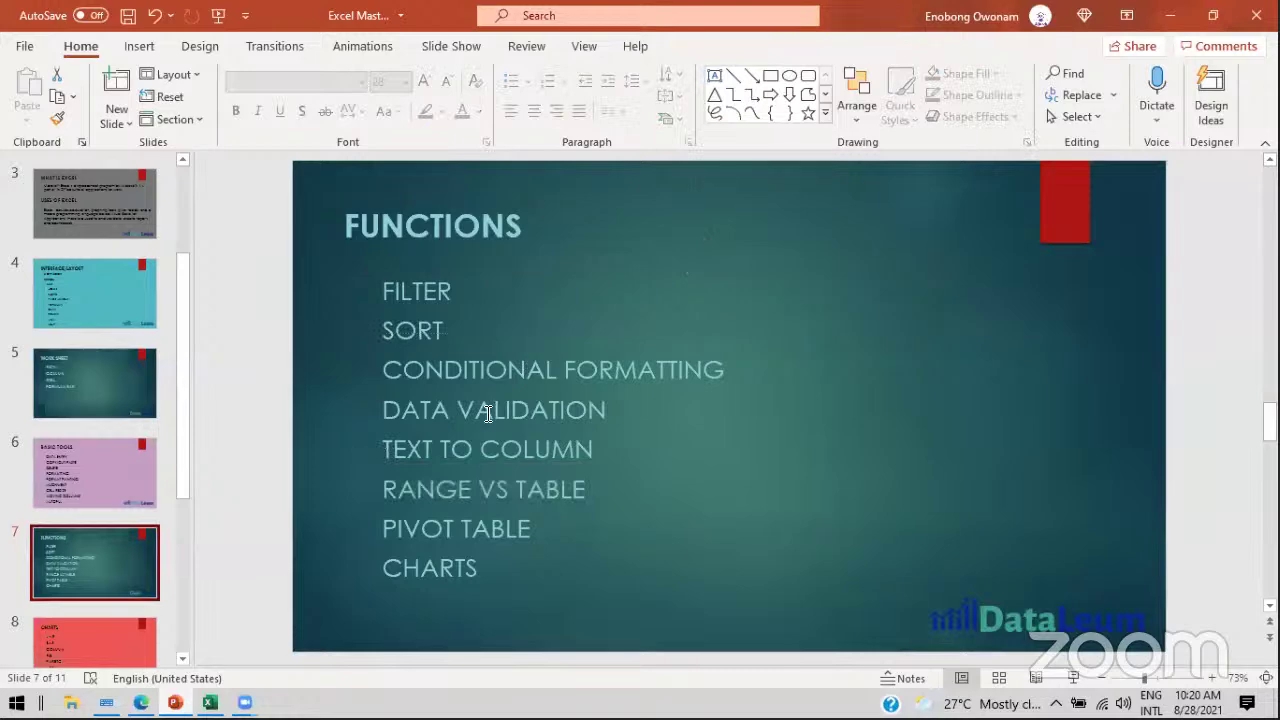
click(210, 702)
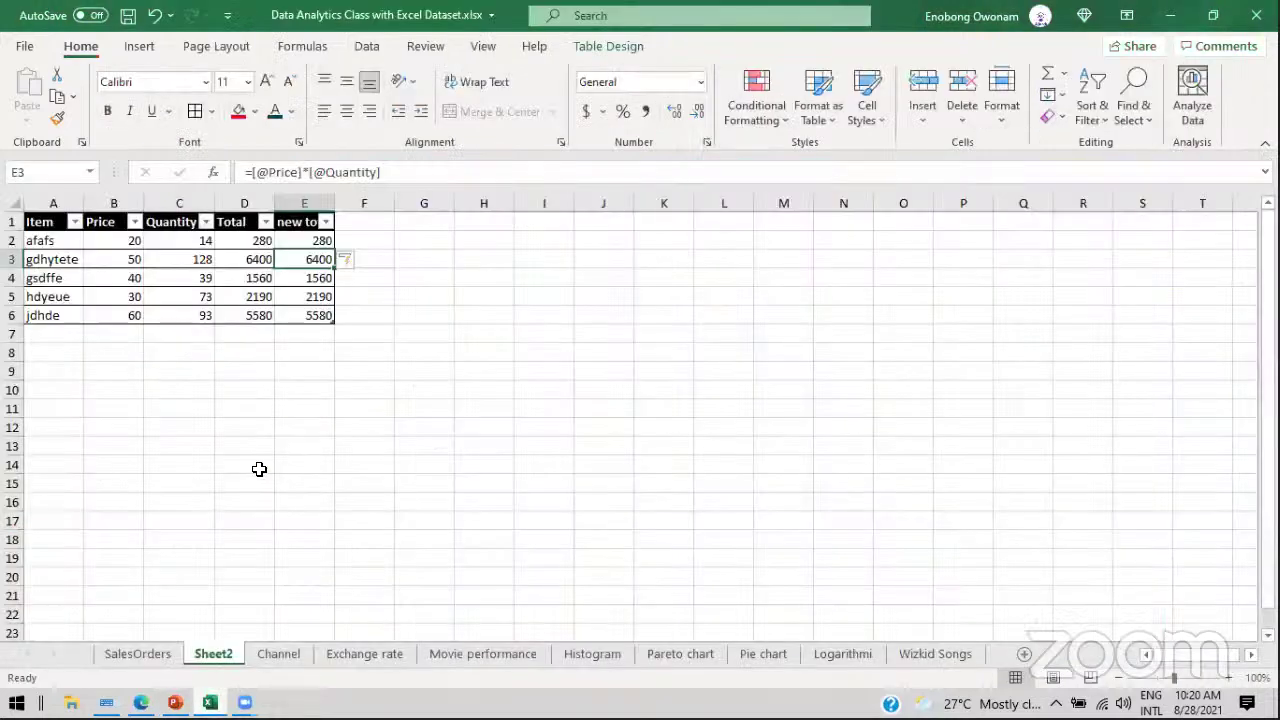
click(140, 654)
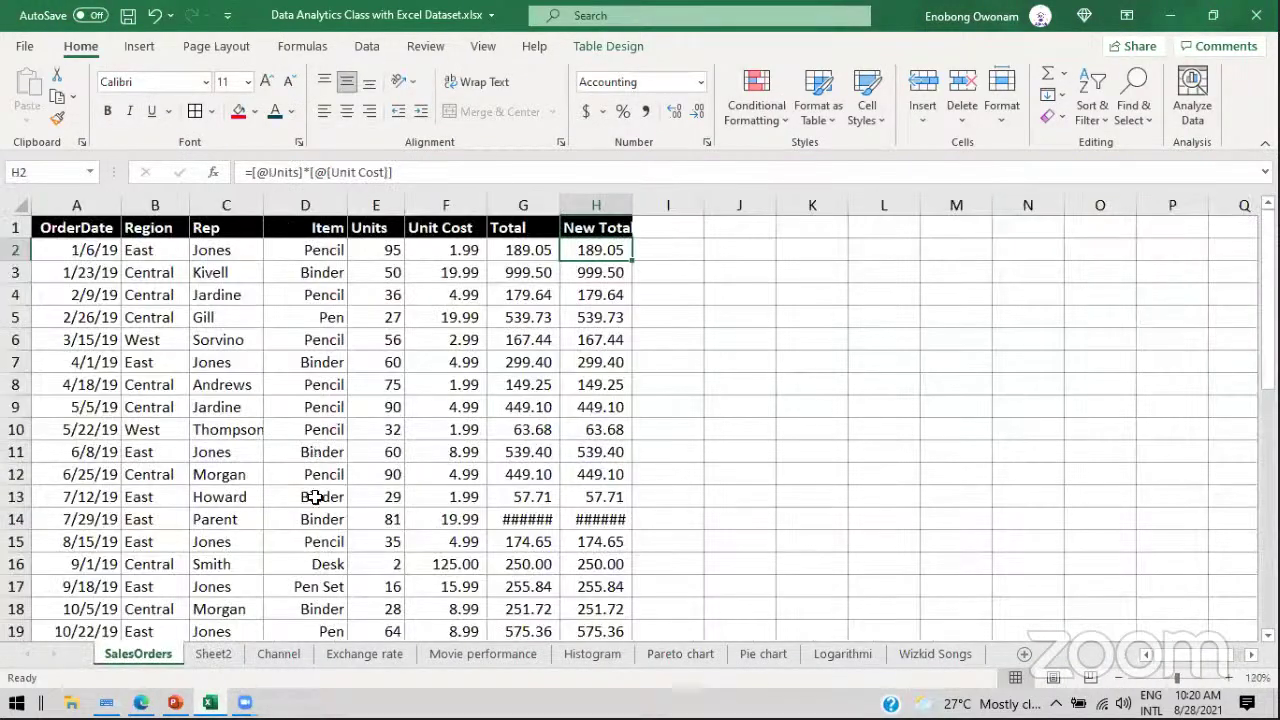
key(alt+Tab)
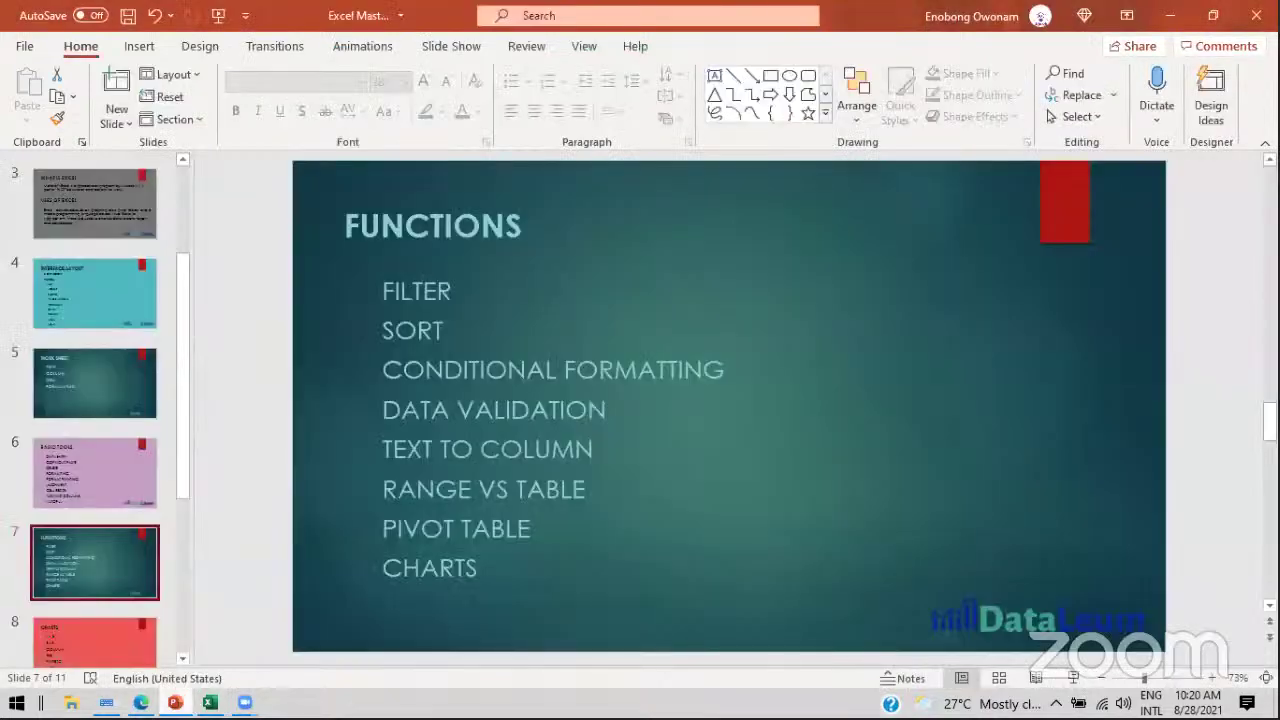
key(alt+Tab)
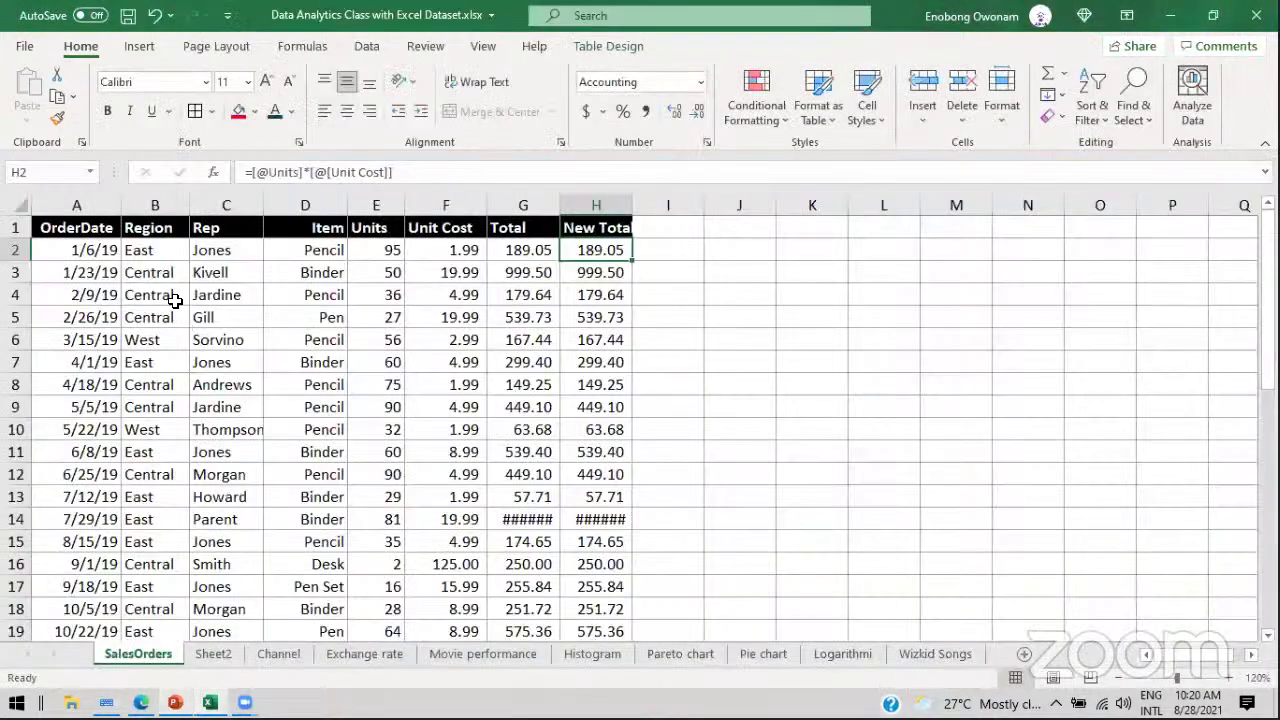
click(138, 228)
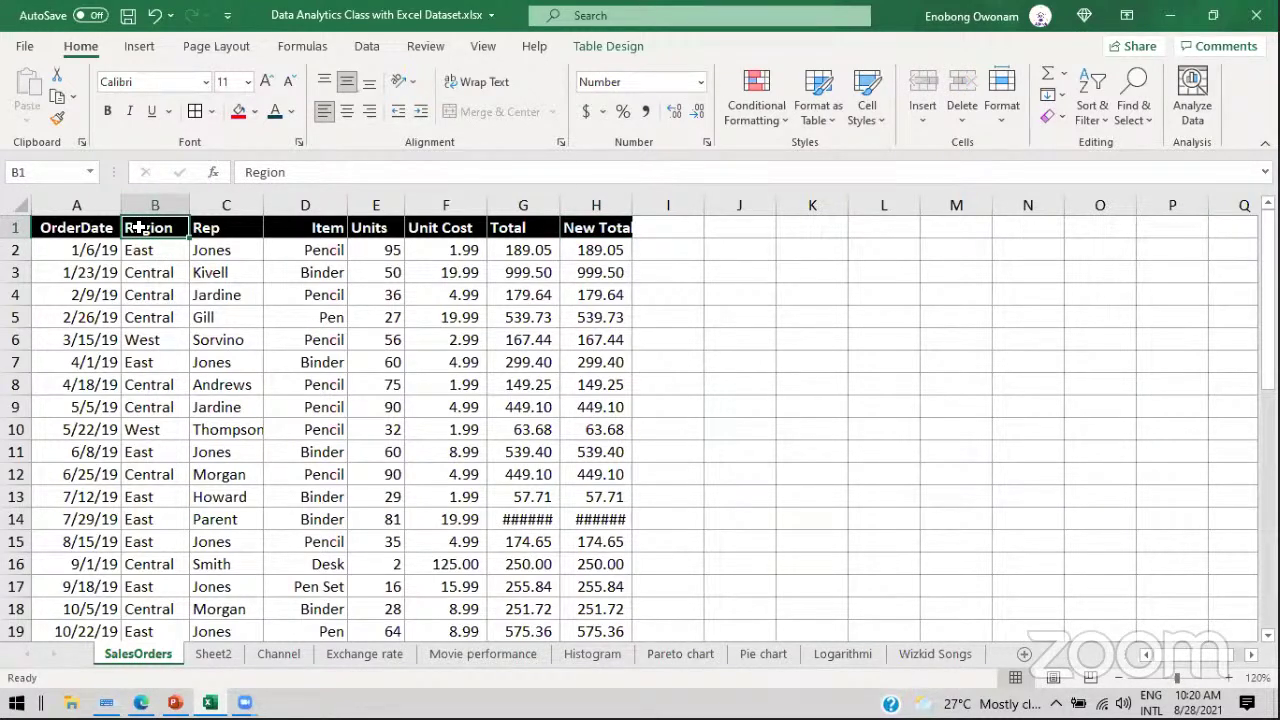
click(229, 471)
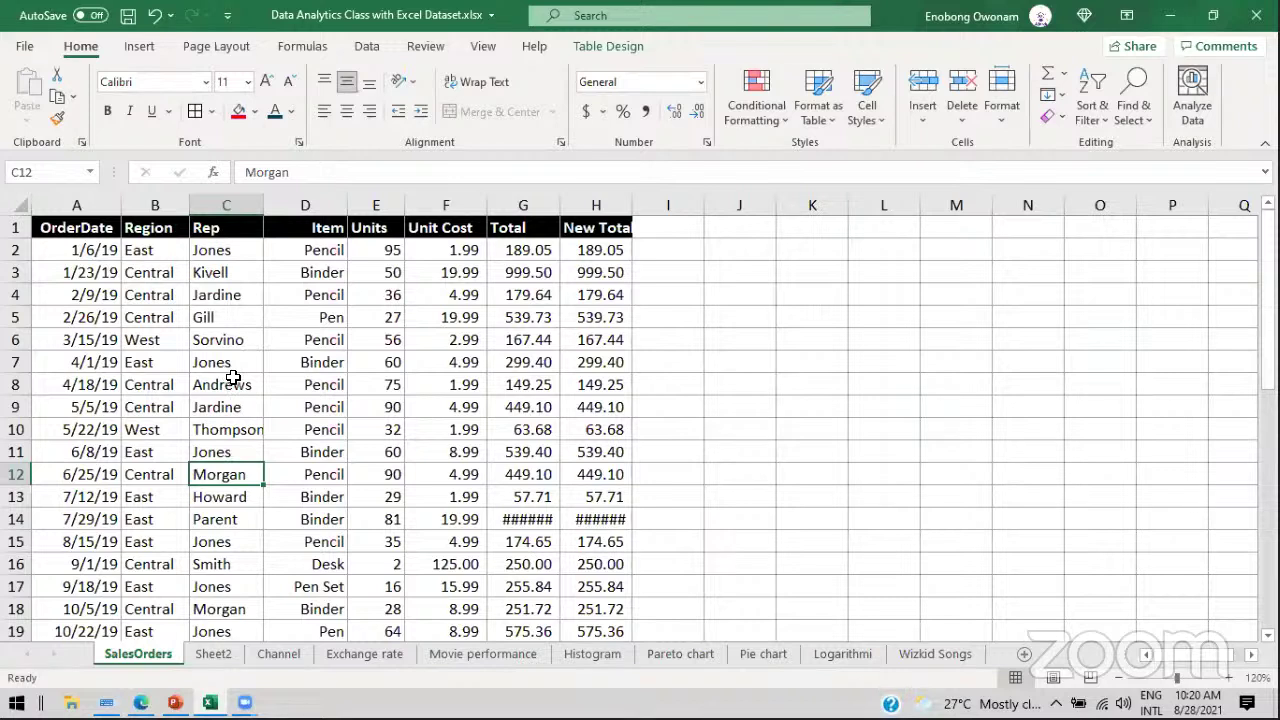
click(208, 228)
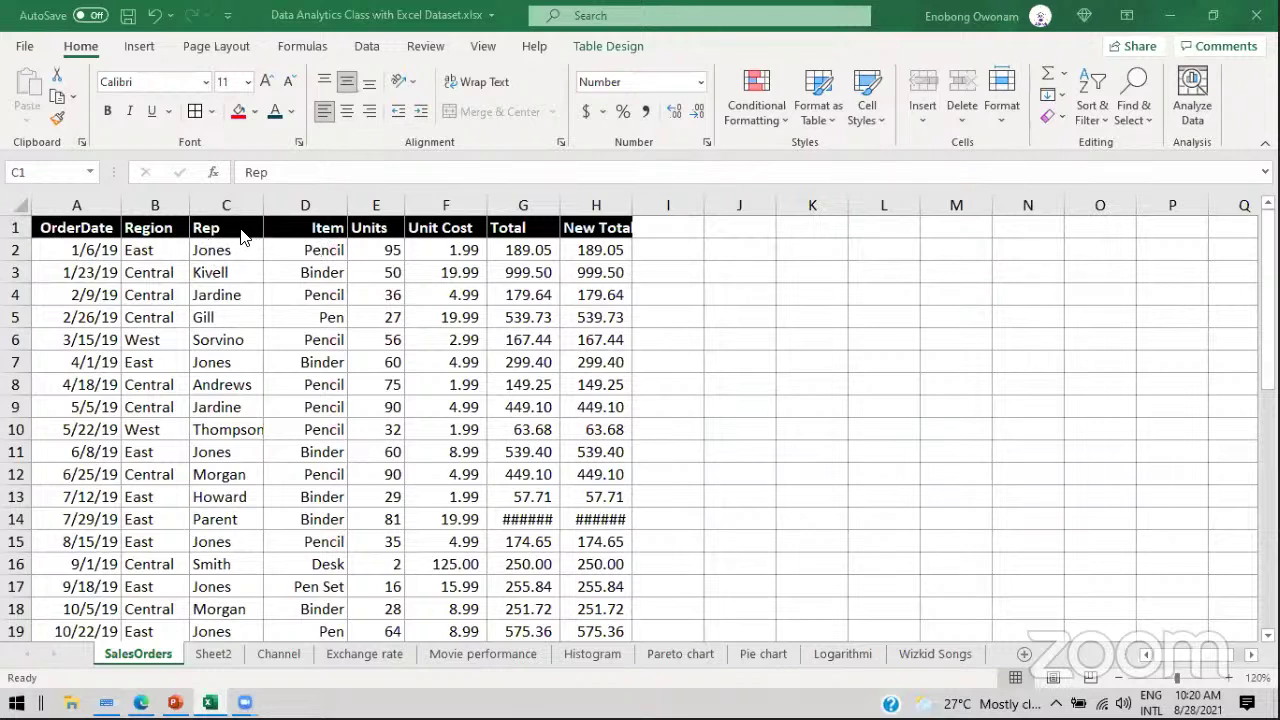
click(238, 268)
click(225, 255)
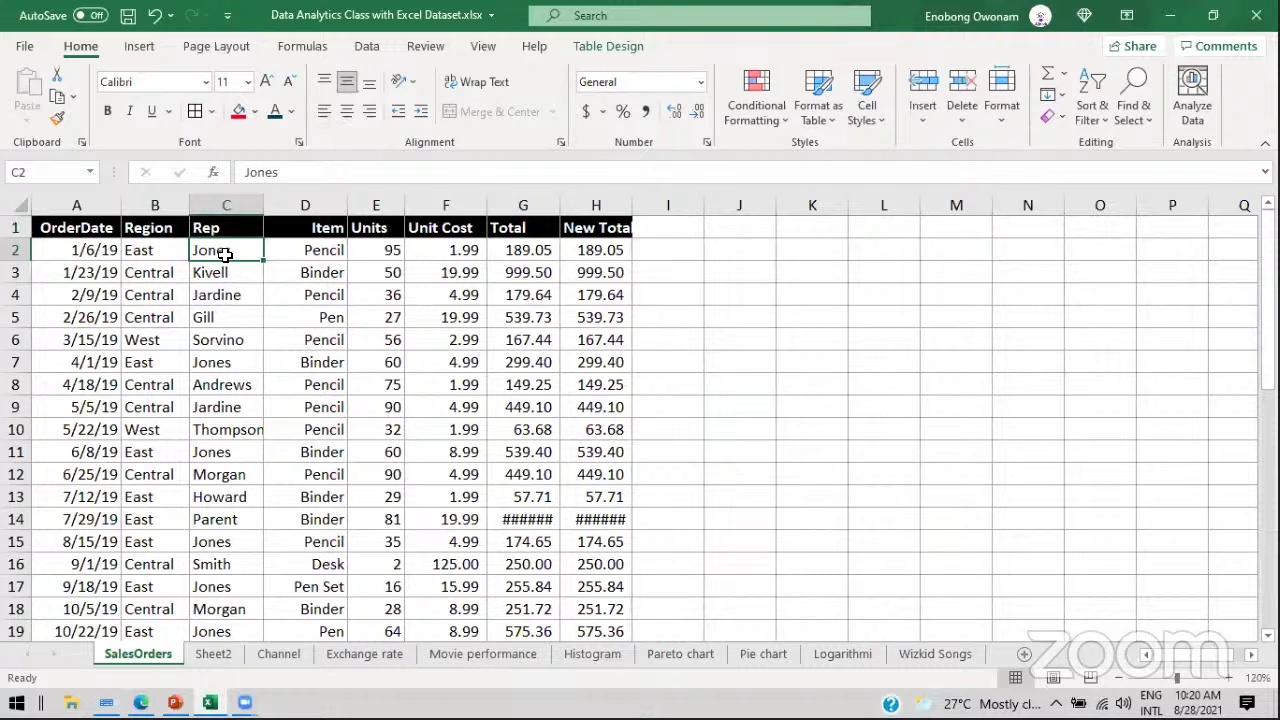
click(219, 366)
click(219, 459)
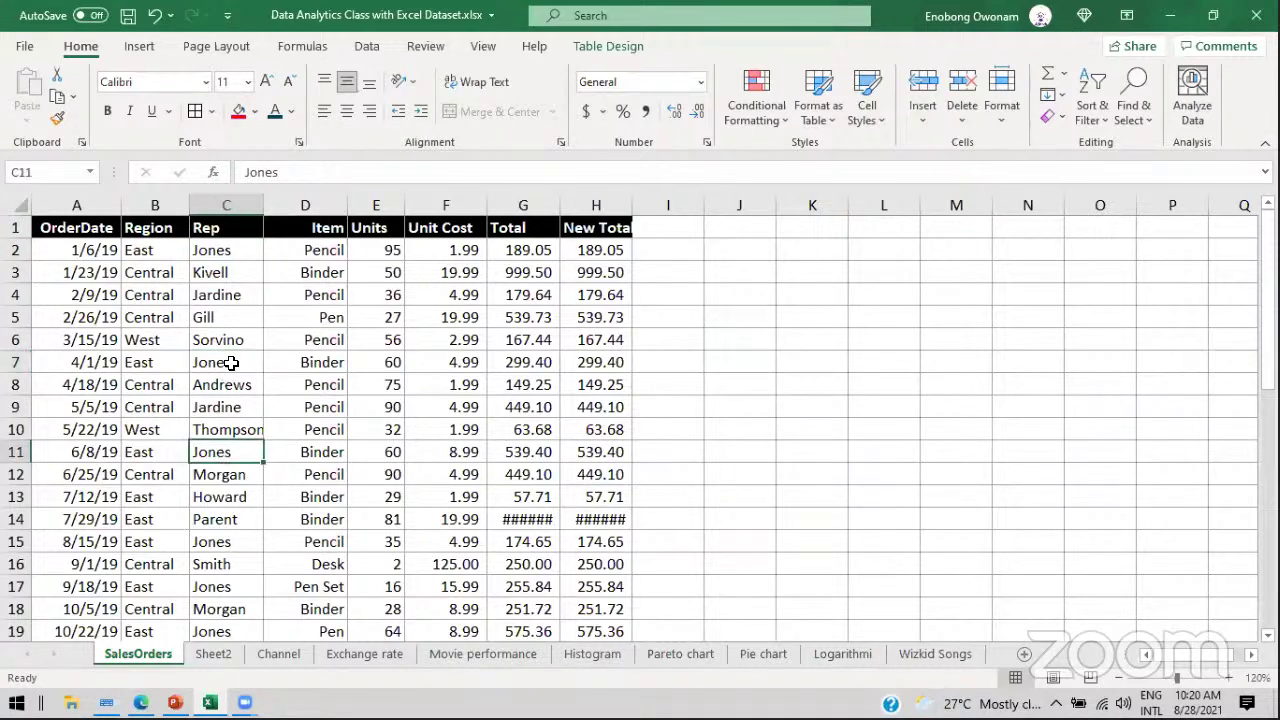
click(221, 232)
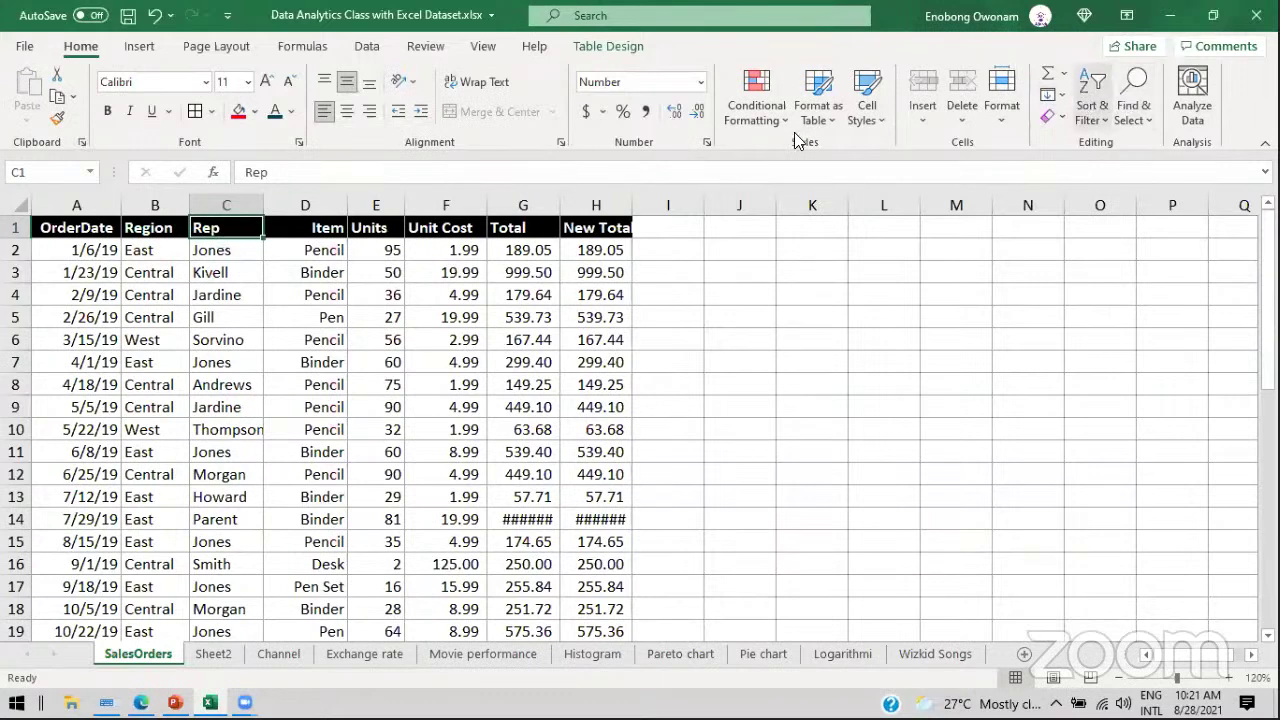
Step: Turn on filtering for the SalesOrders headers and preview the Rep and Item filter lists
click(1091, 118)
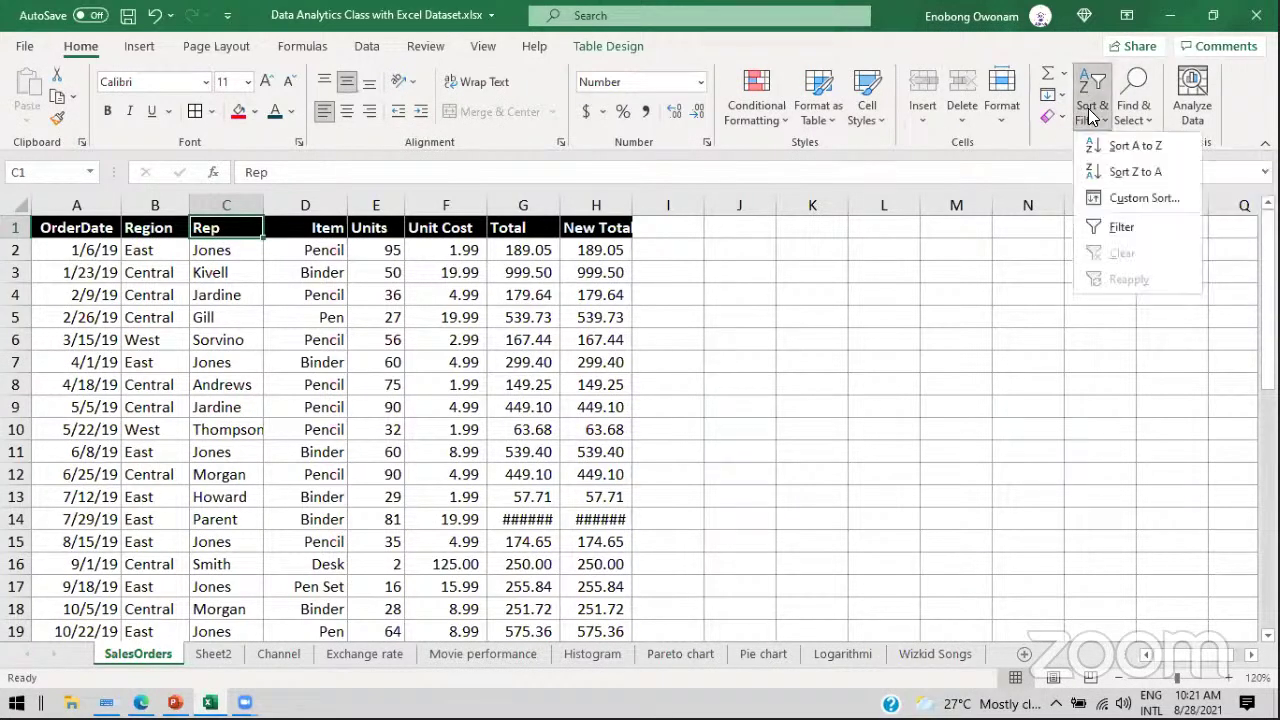
click(1116, 230)
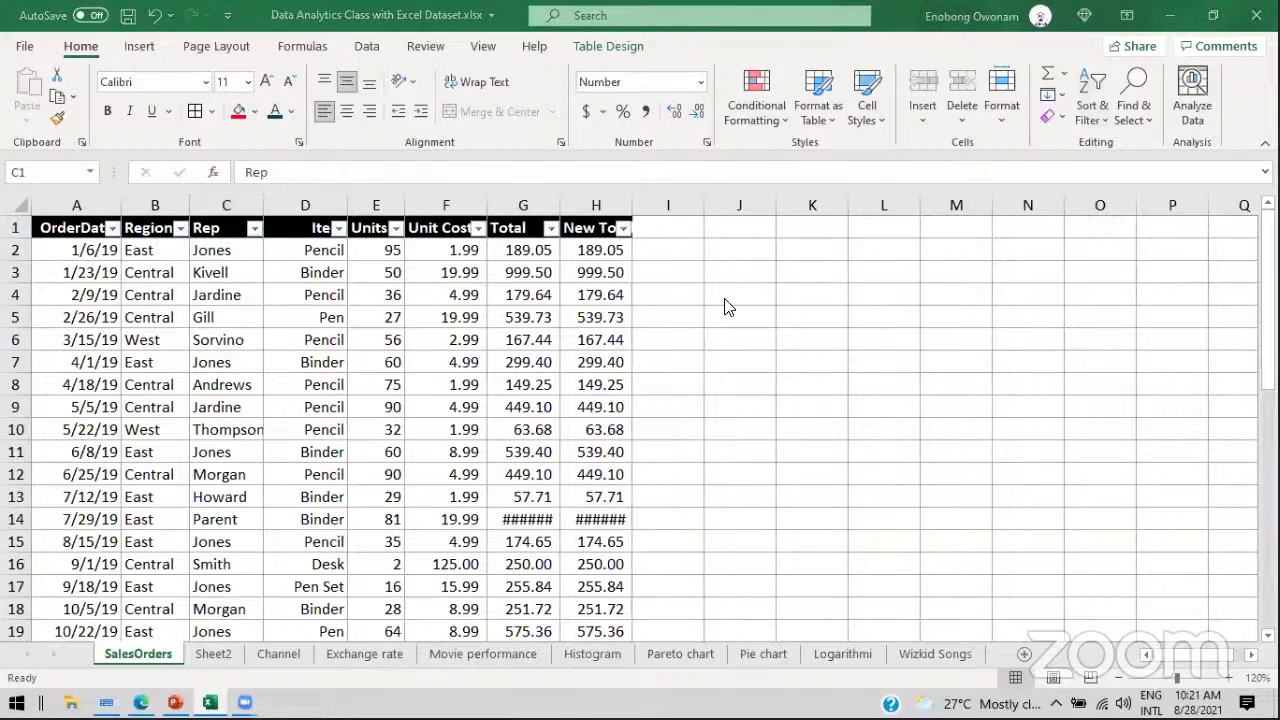
click(255, 229)
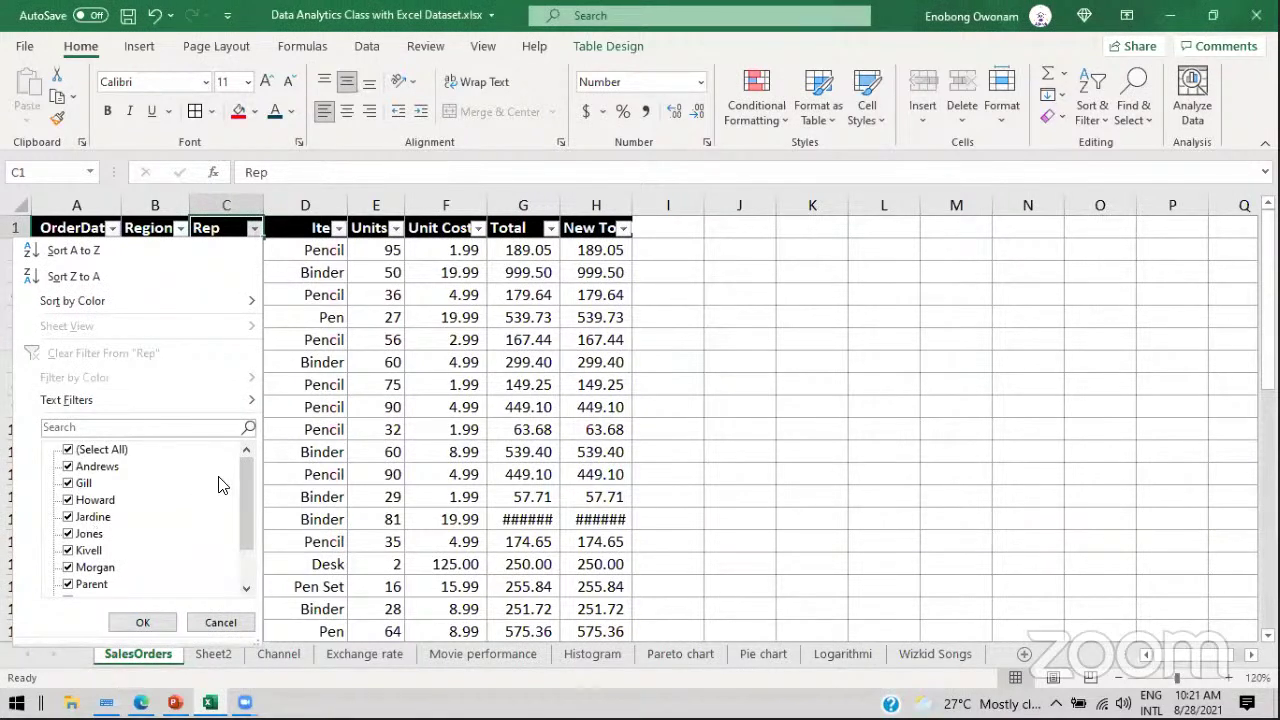
drag(244, 519, 246, 545)
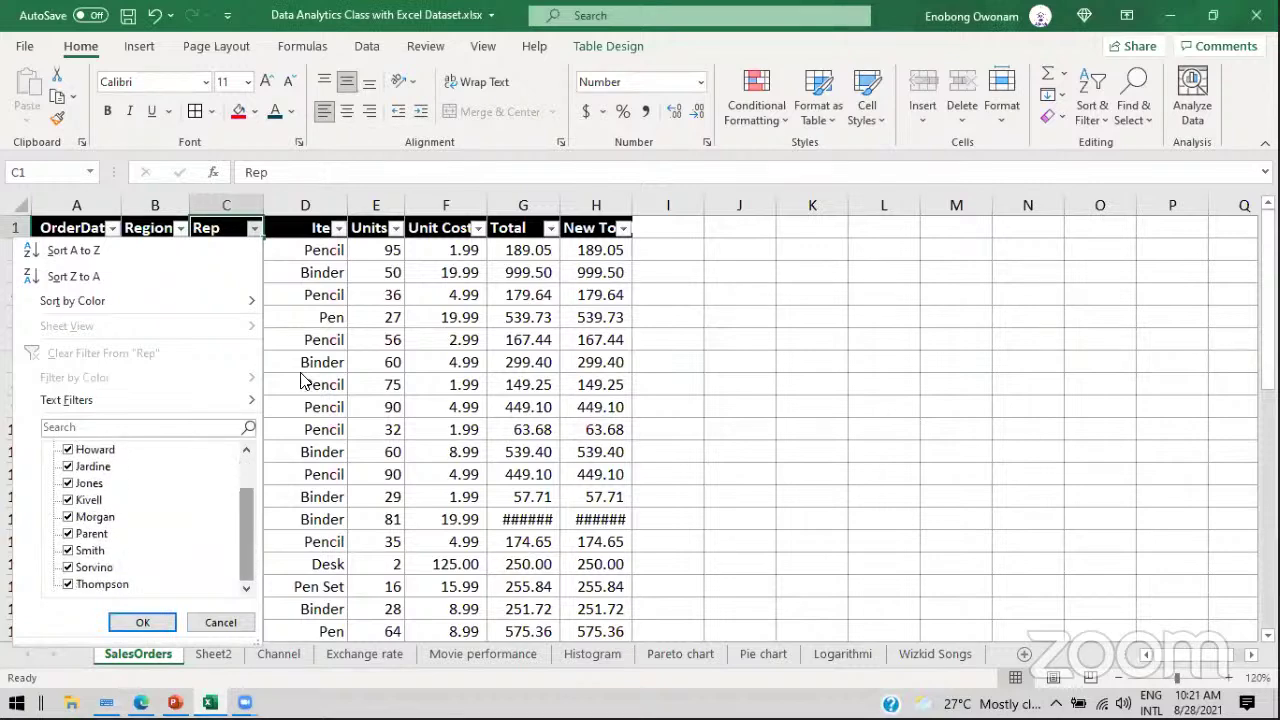
click(320, 273)
click(339, 229)
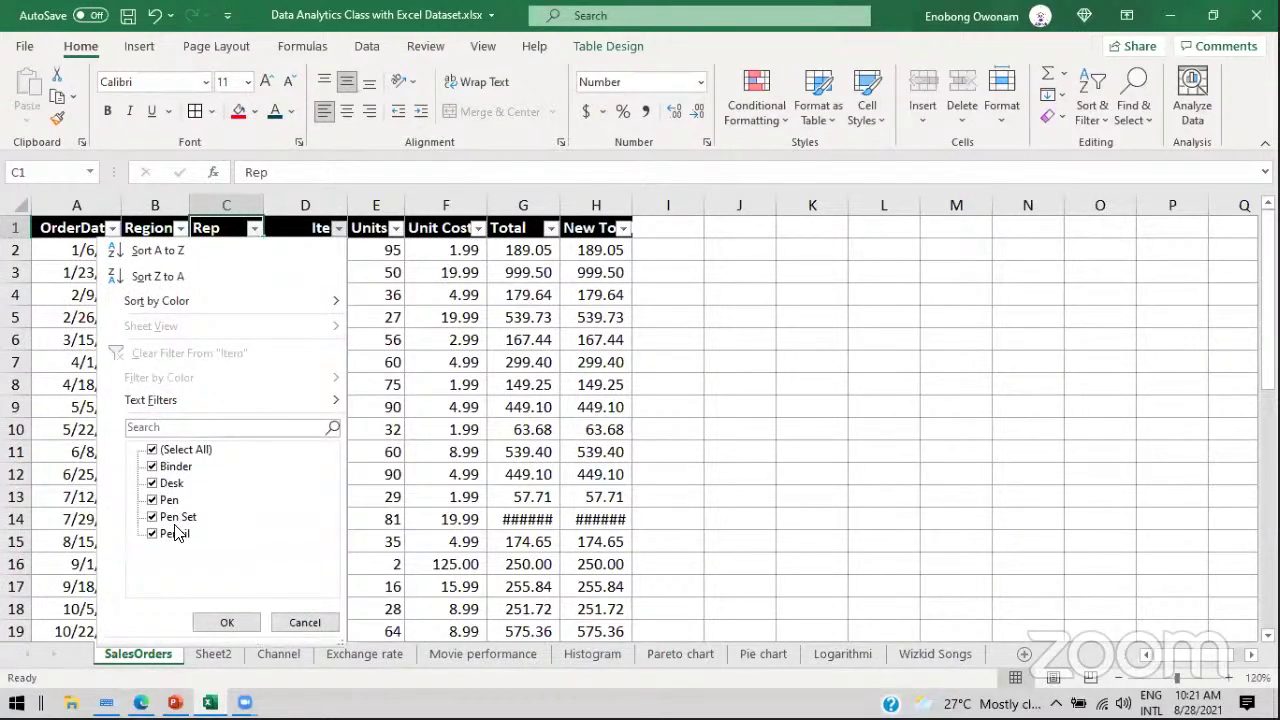
click(353, 482)
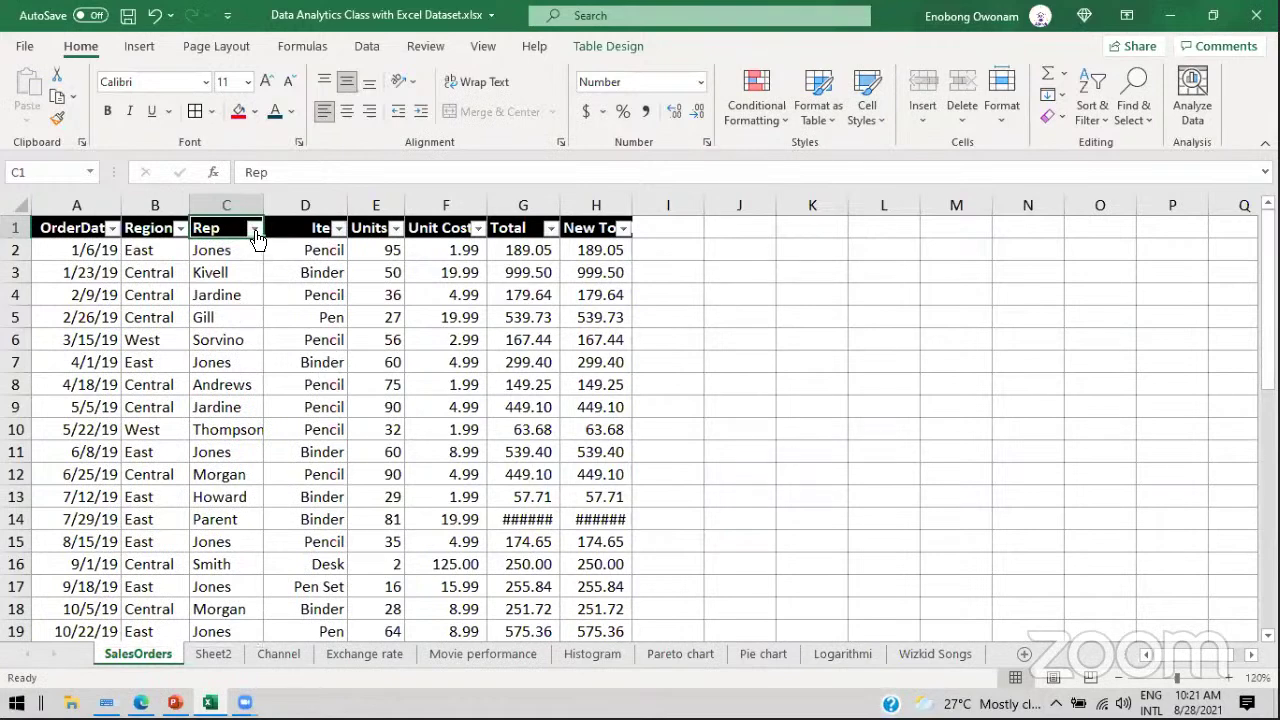
Step: Filter the Rep column to show only Jones
click(255, 229)
click(98, 449)
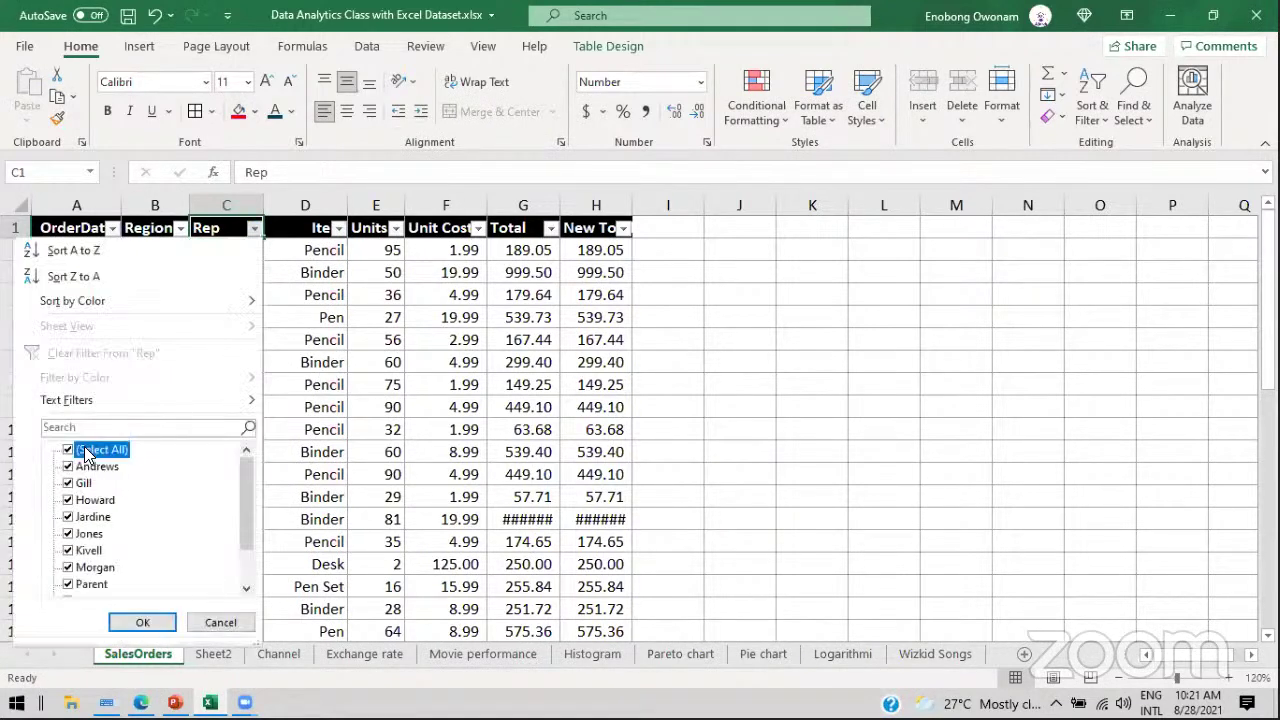
click(88, 534)
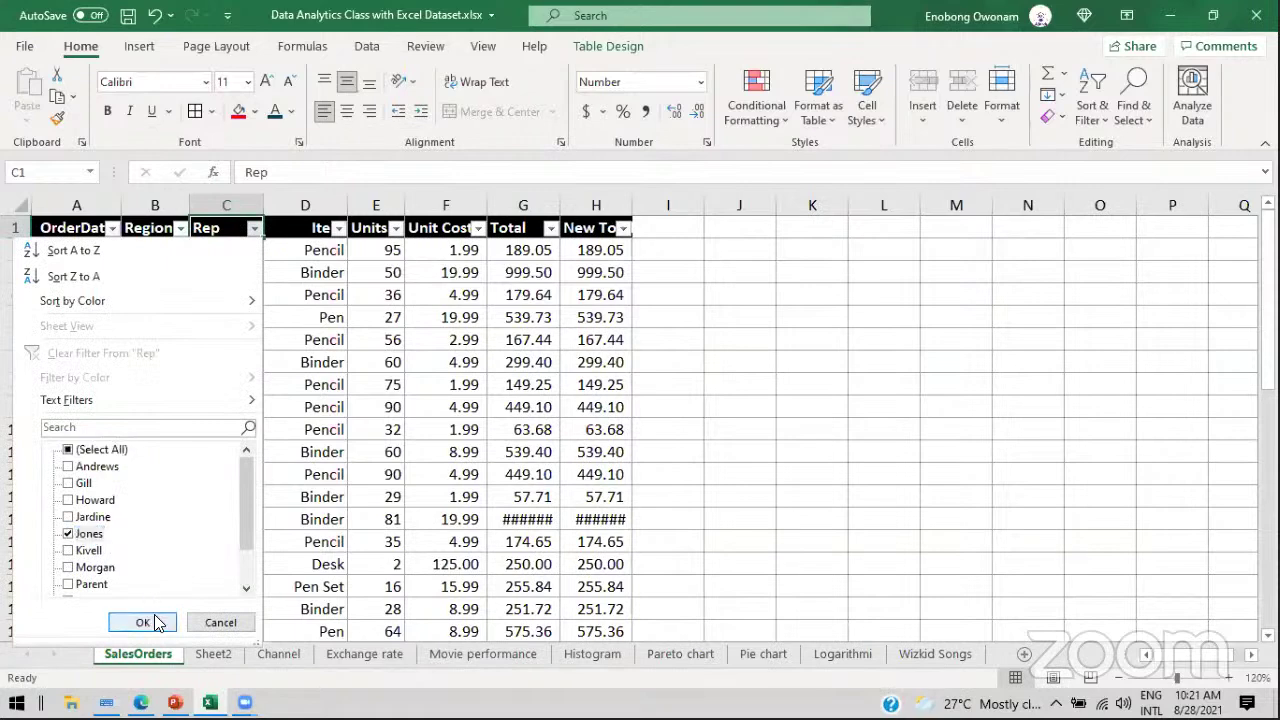
click(143, 622)
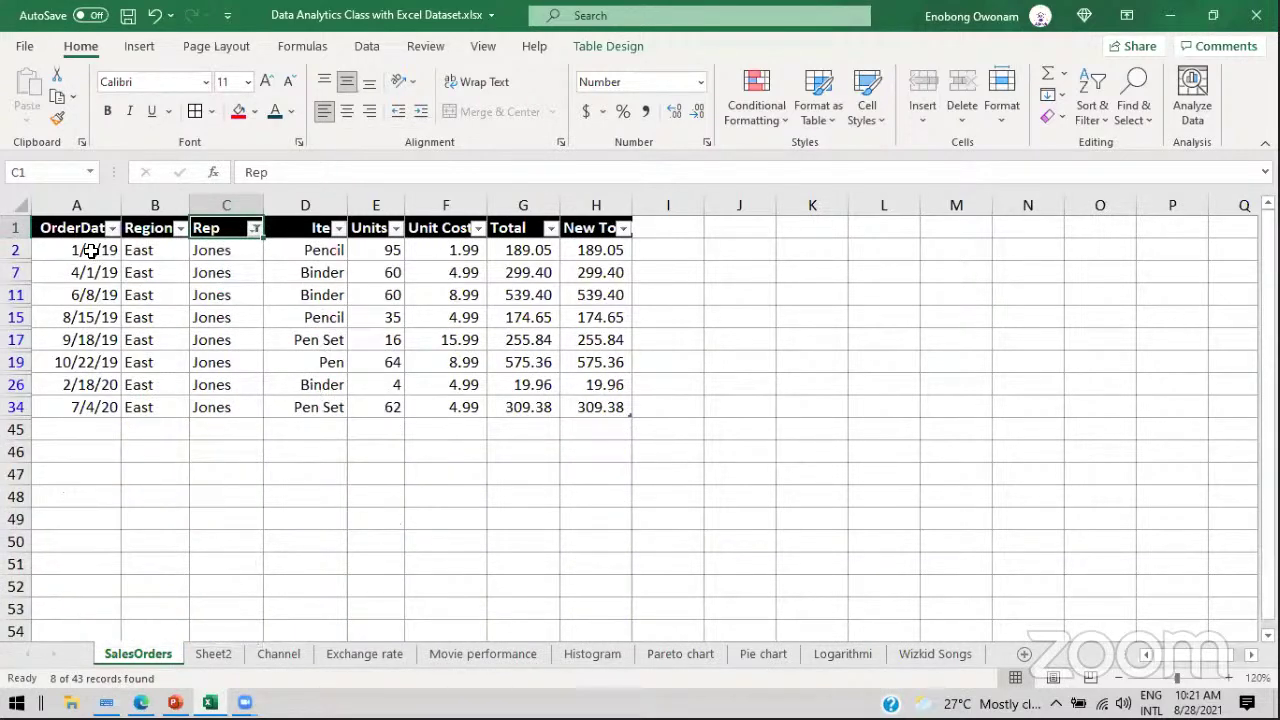
Step: Select the Jones rows, then switch the Rep filter to show only Howard
drag(91, 249, 583, 388)
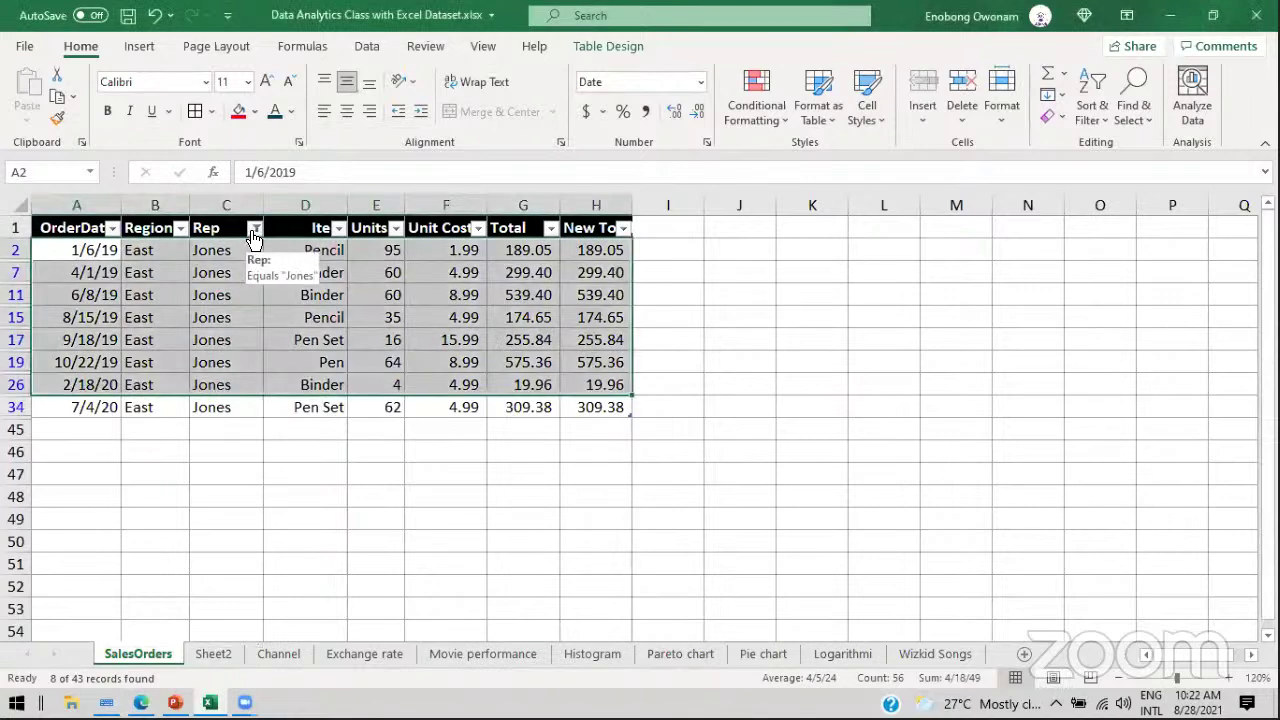
click(255, 229)
click(68, 533)
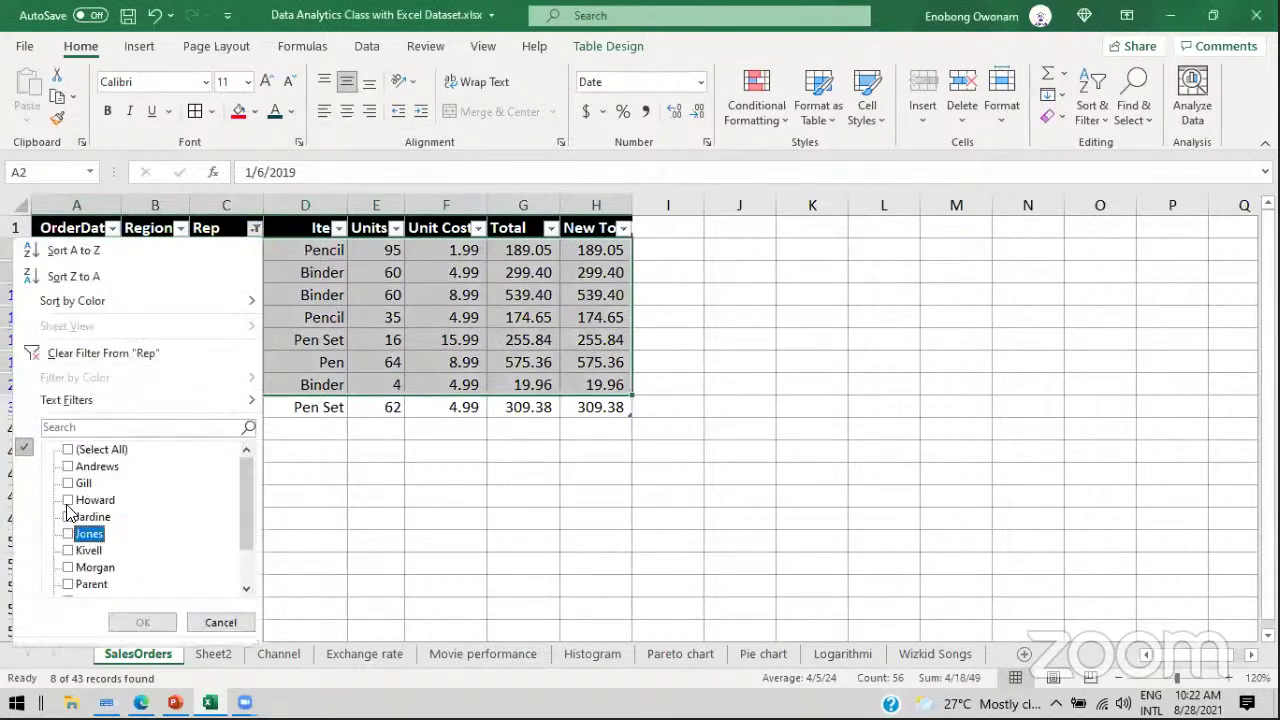
click(68, 500)
click(143, 622)
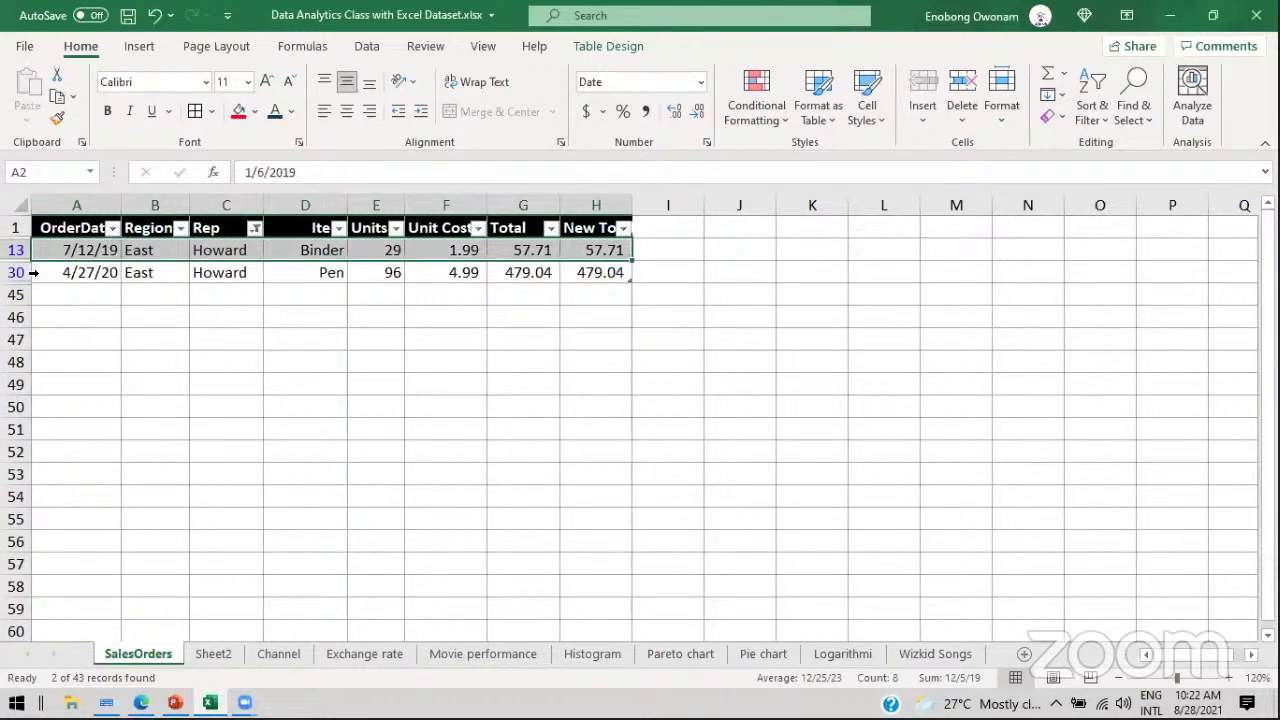
Step: Clear the Rep filter so every rep's orders show again
click(257, 233)
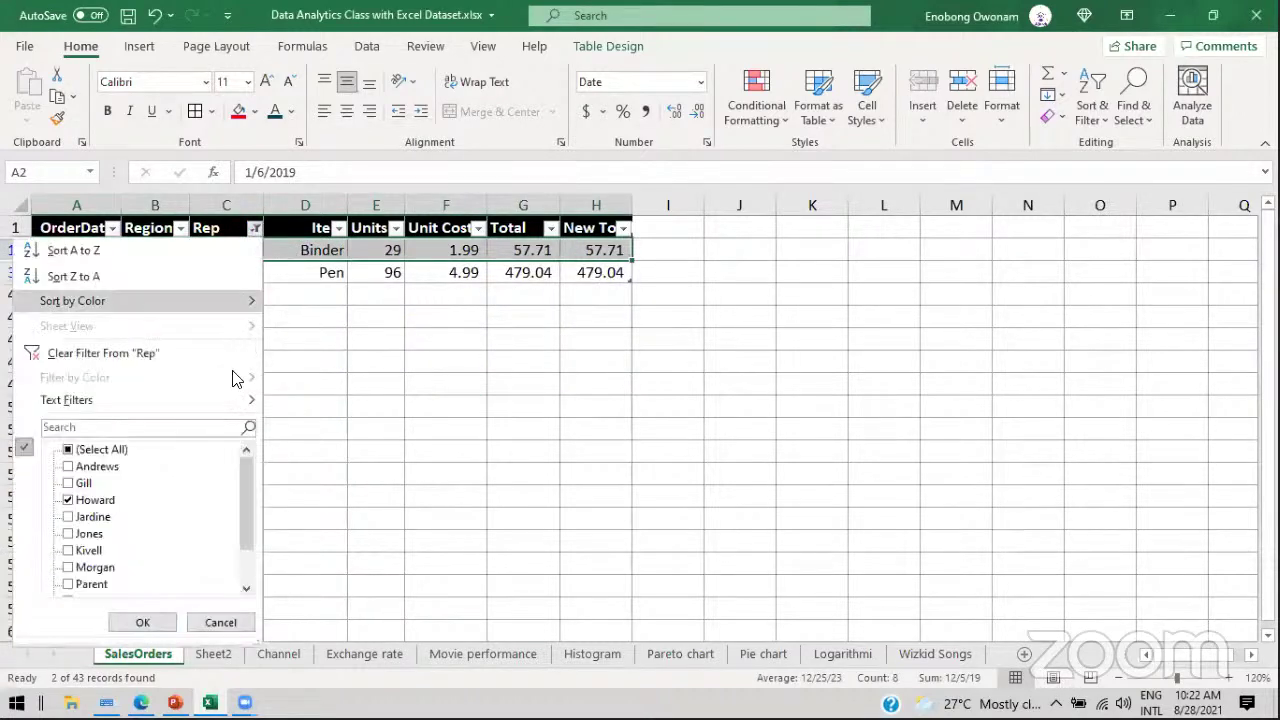
click(90, 451)
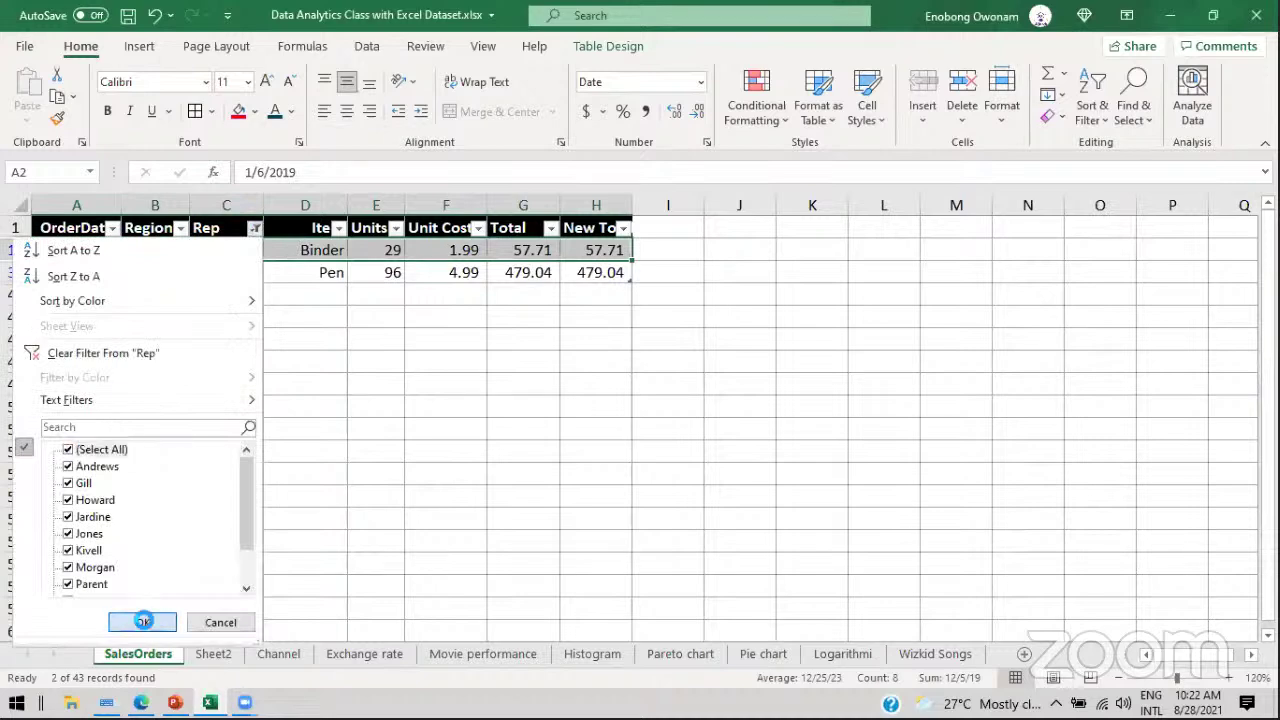
click(141, 621)
click(411, 289)
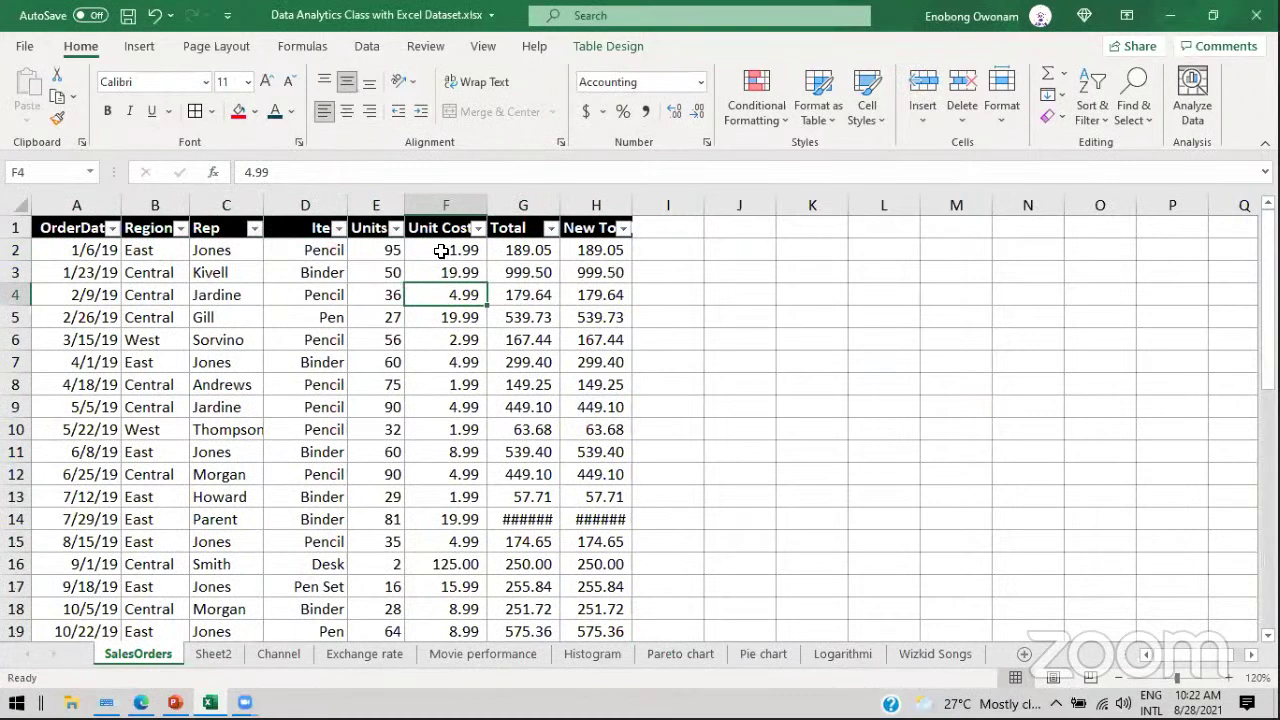
click(345, 204)
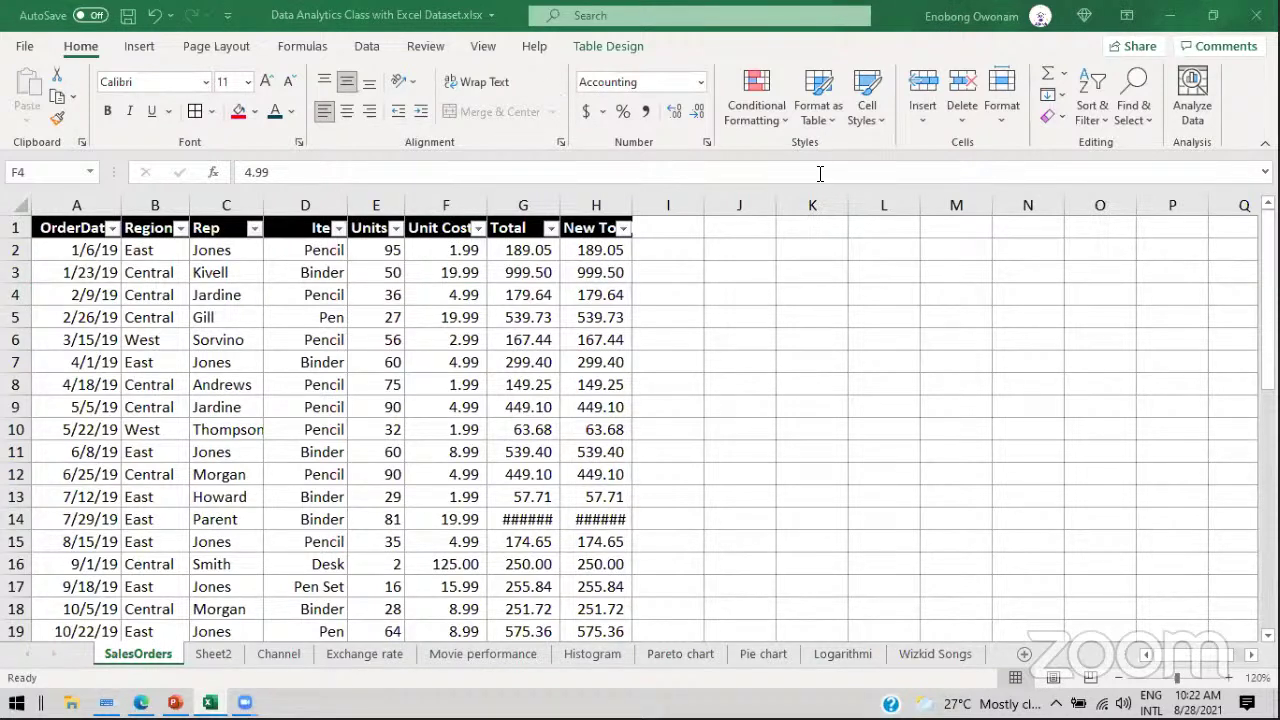
Step: Filter the Item column to show only Pen rows
click(339, 228)
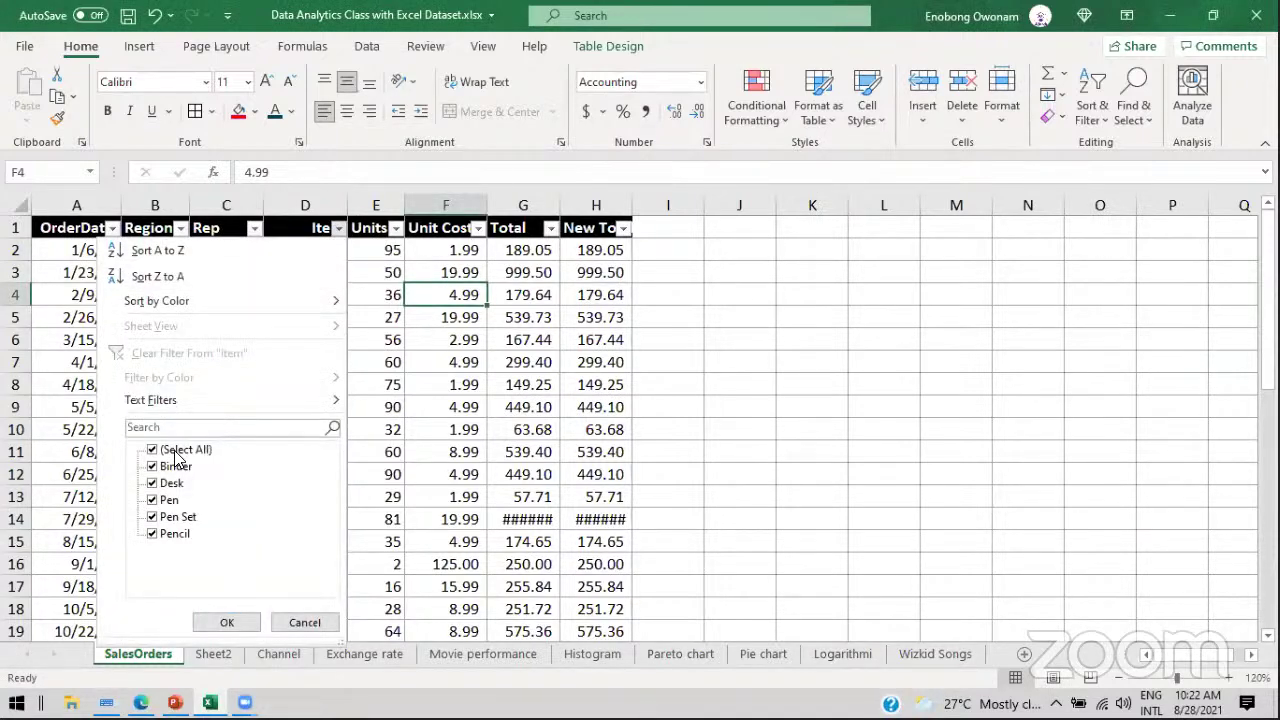
click(152, 449)
click(152, 499)
click(226, 622)
Step: Clear the Pen filter so all items show, then check the Item filter options again
click(339, 228)
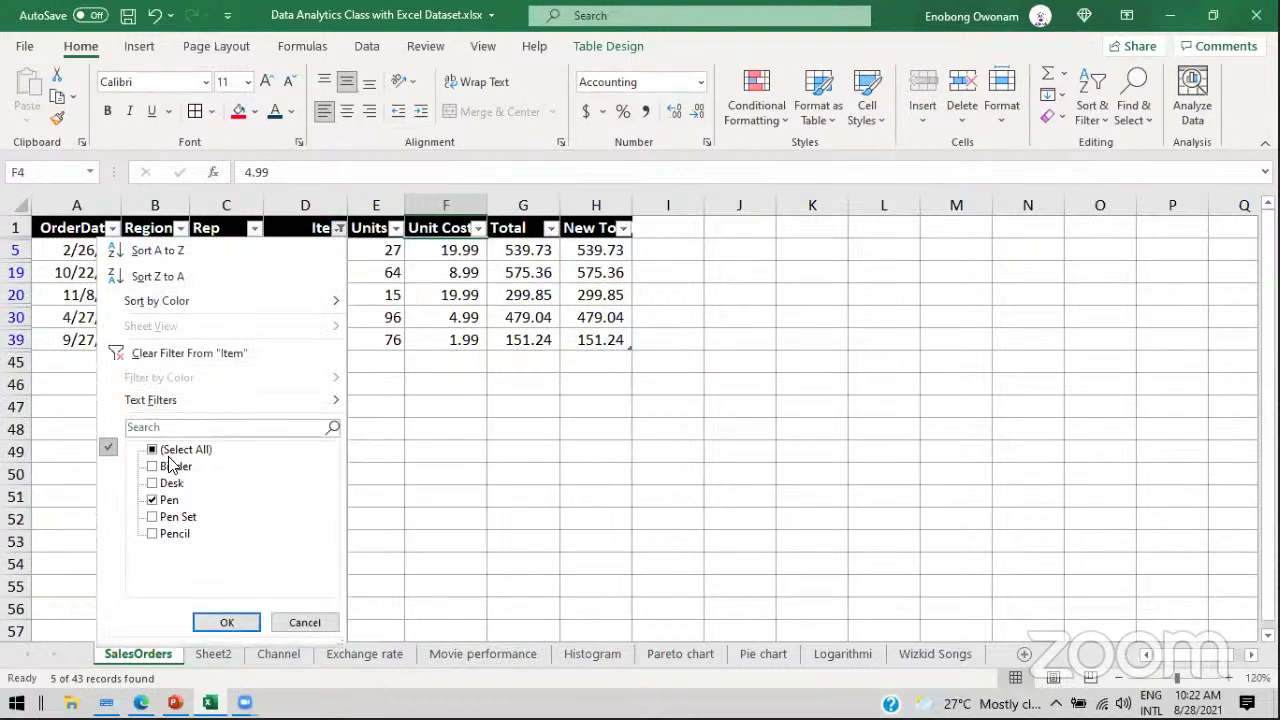
click(152, 449)
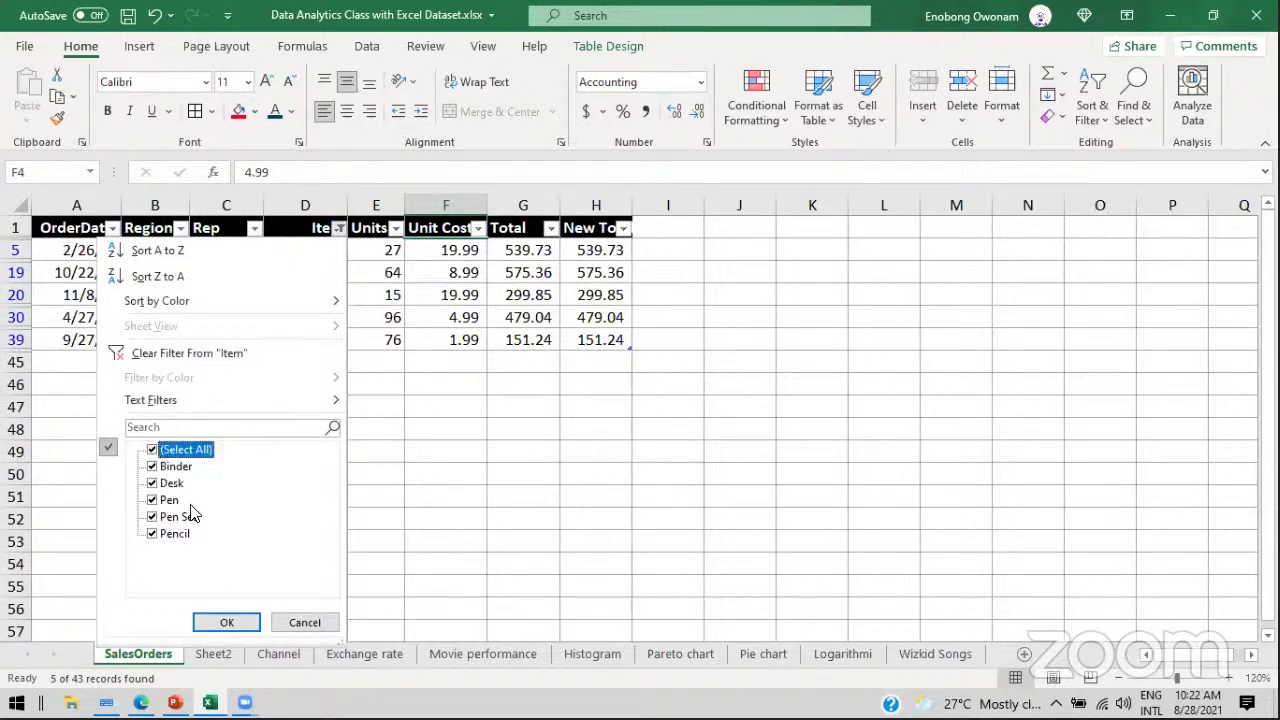
click(227, 622)
click(311, 330)
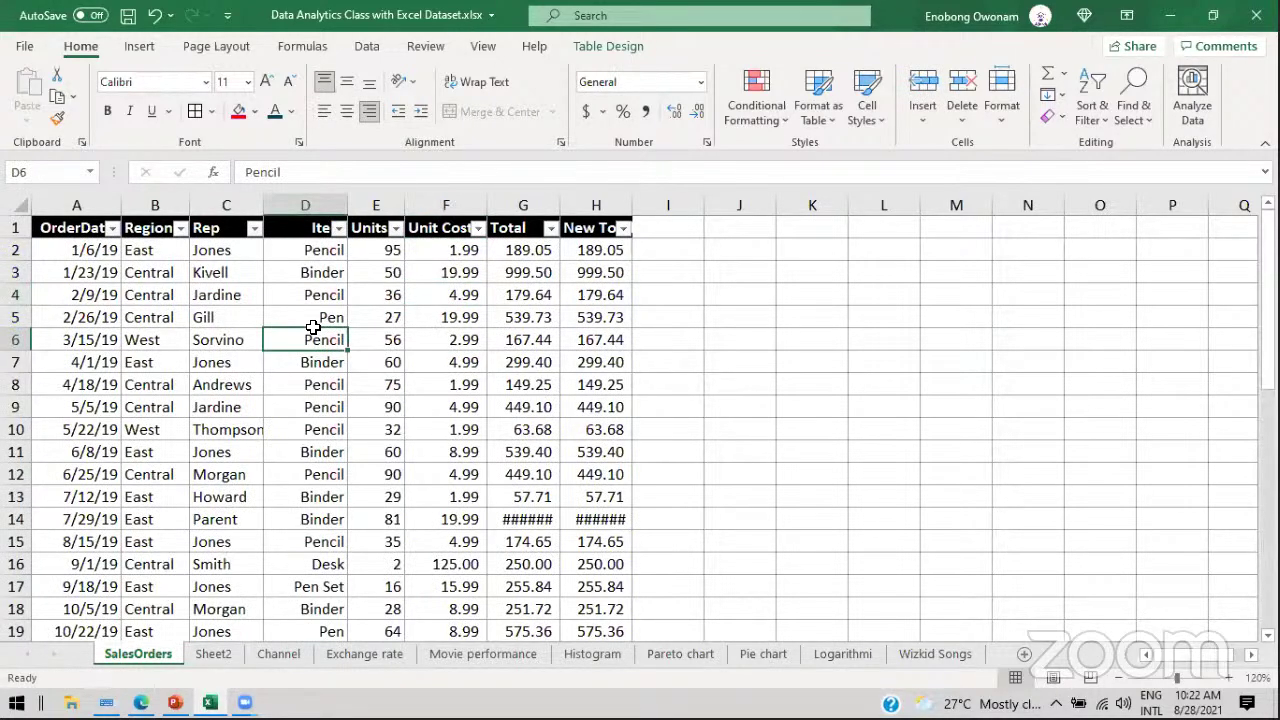
click(333, 250)
click(325, 292)
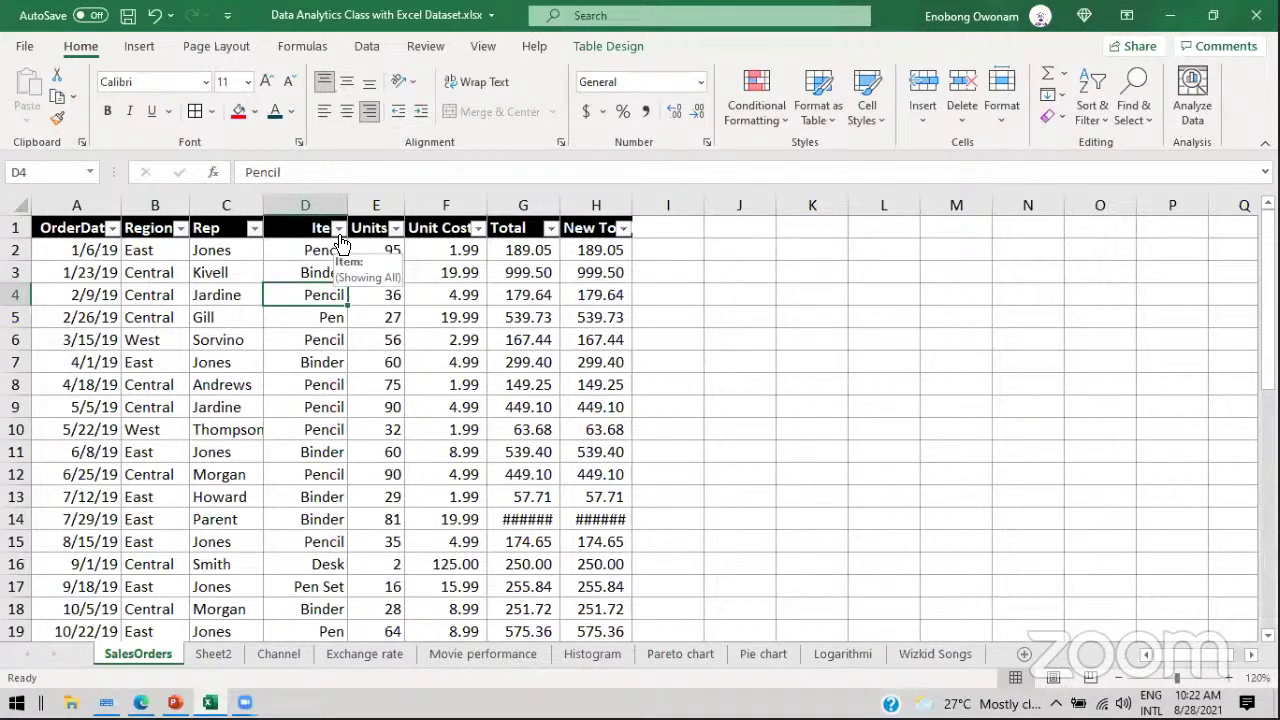
click(339, 234)
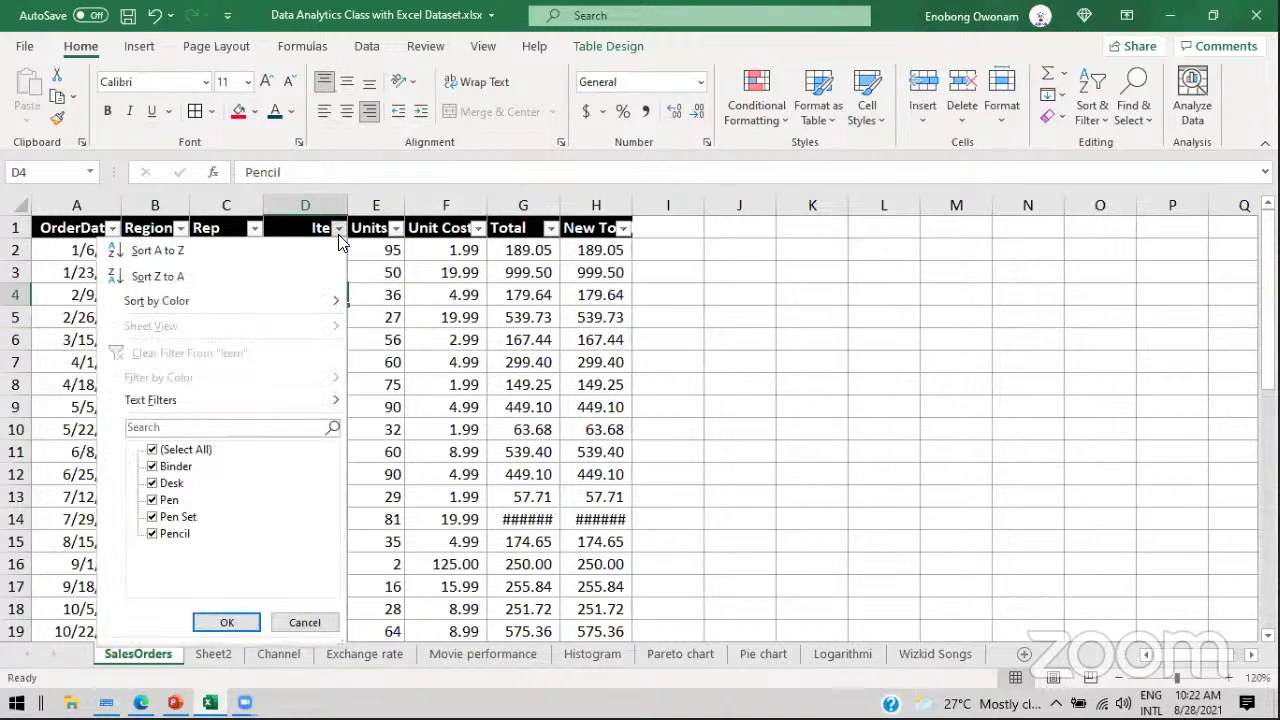
Step: Sort the SalesOrders table by Item A to Z, bringing Binder rows (D2:D16) to the top
click(157, 250)
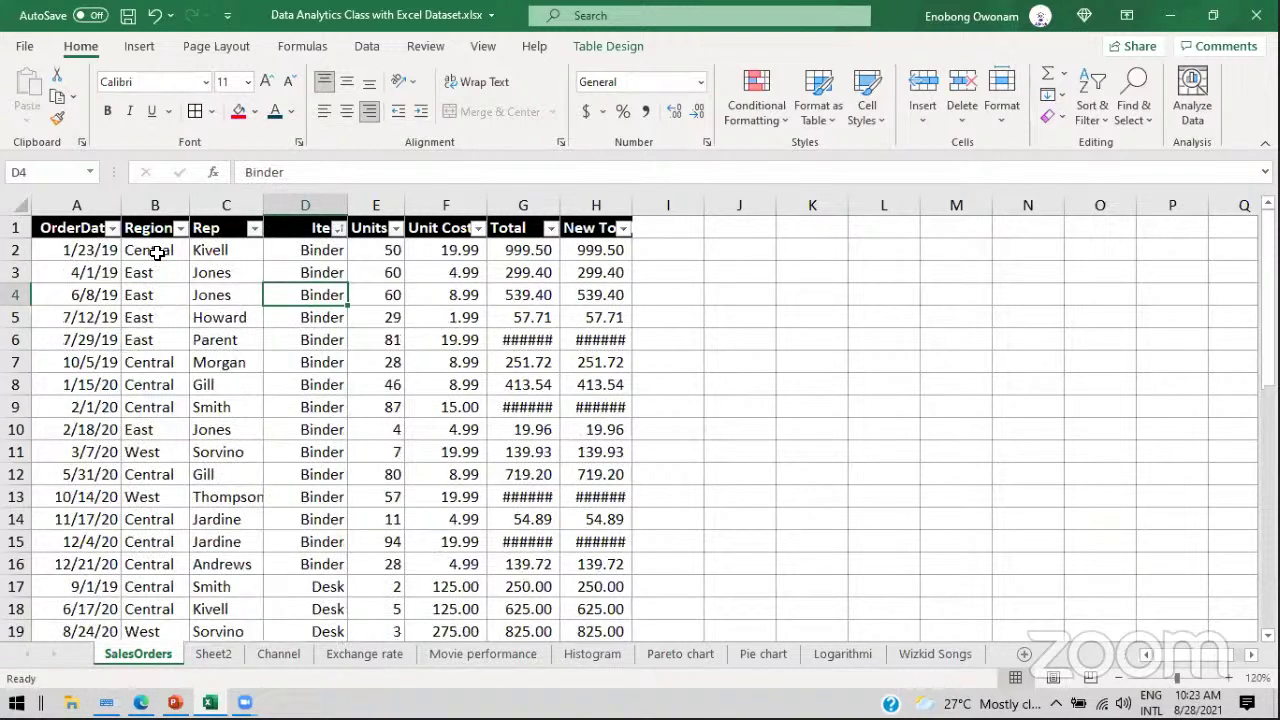
drag(288, 252, 297, 562)
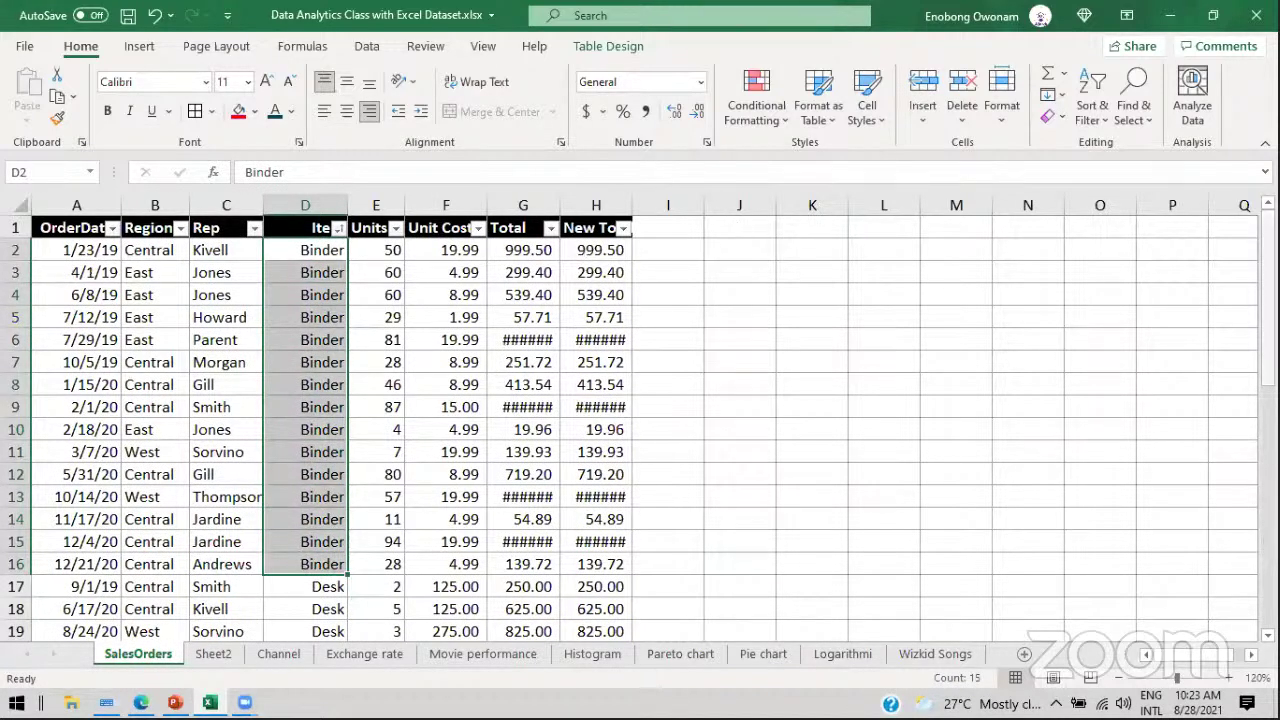
mouse_move(1268, 240)
mouse_down()
mouse_move(1268, 280)
mouse_move(1268, 240)
mouse_up()
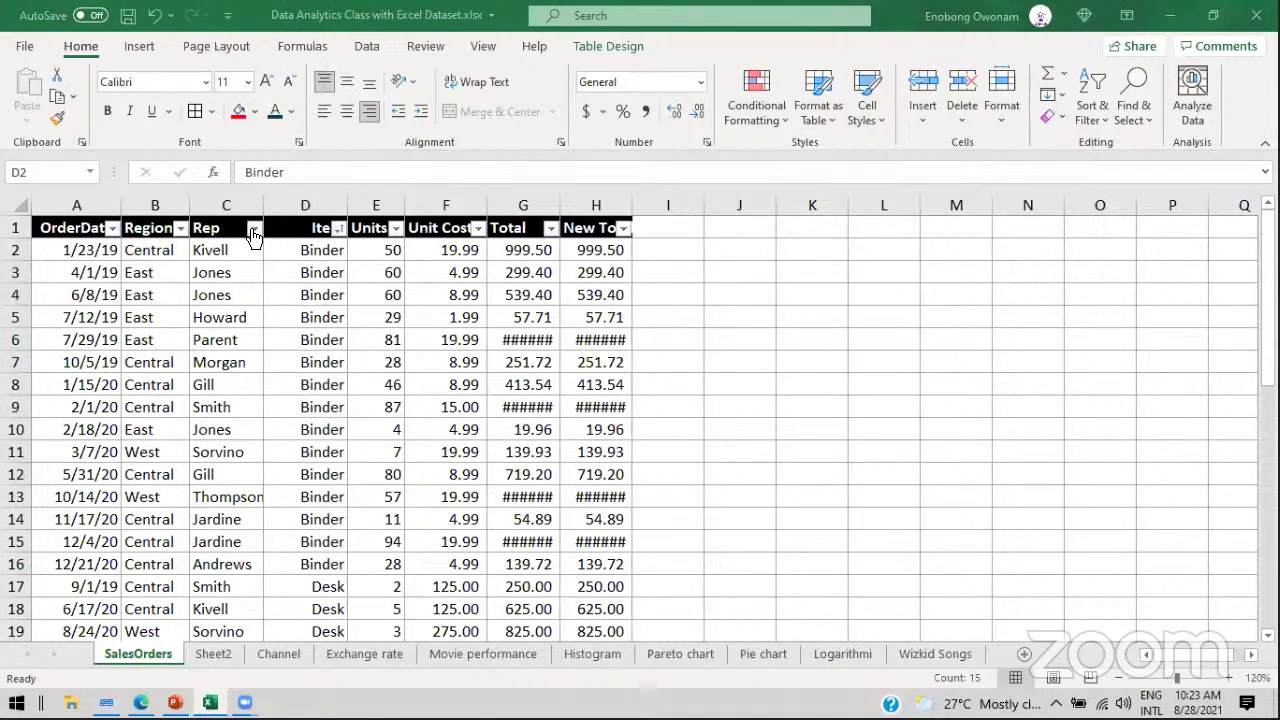
Step: Filter the Rep column to show only Andrews' rows
click(254, 228)
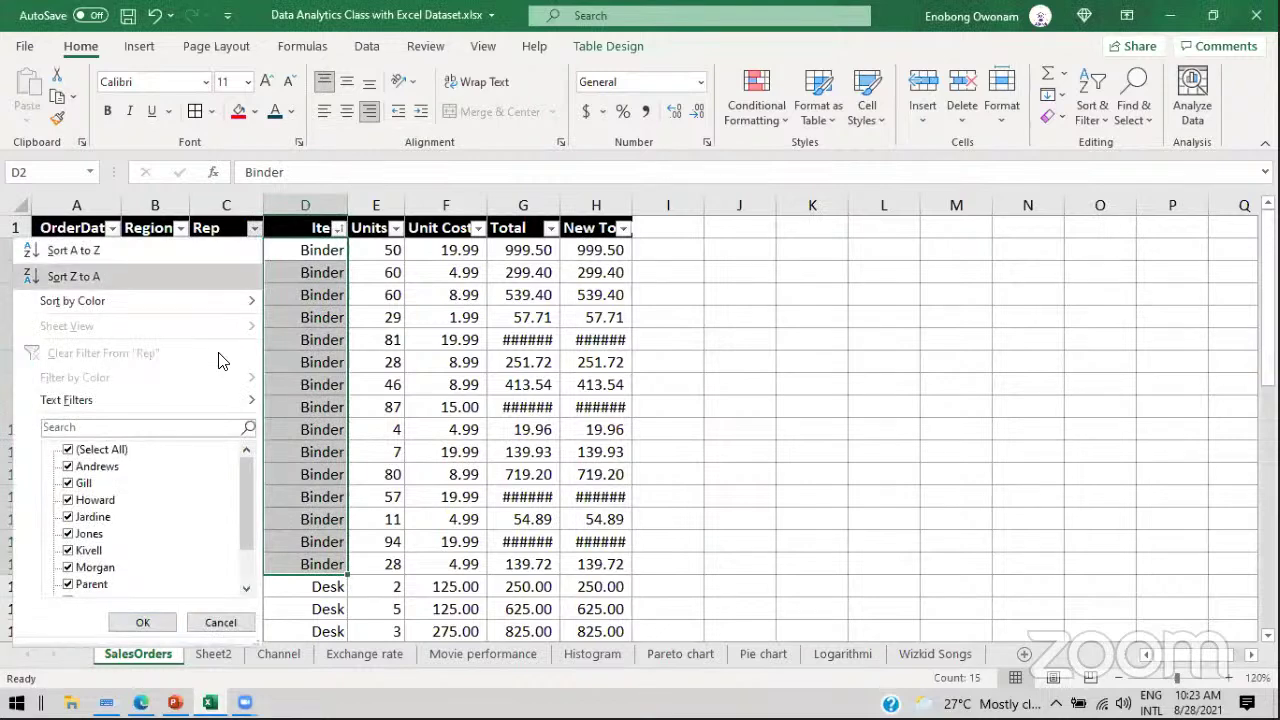
click(100, 450)
click(96, 466)
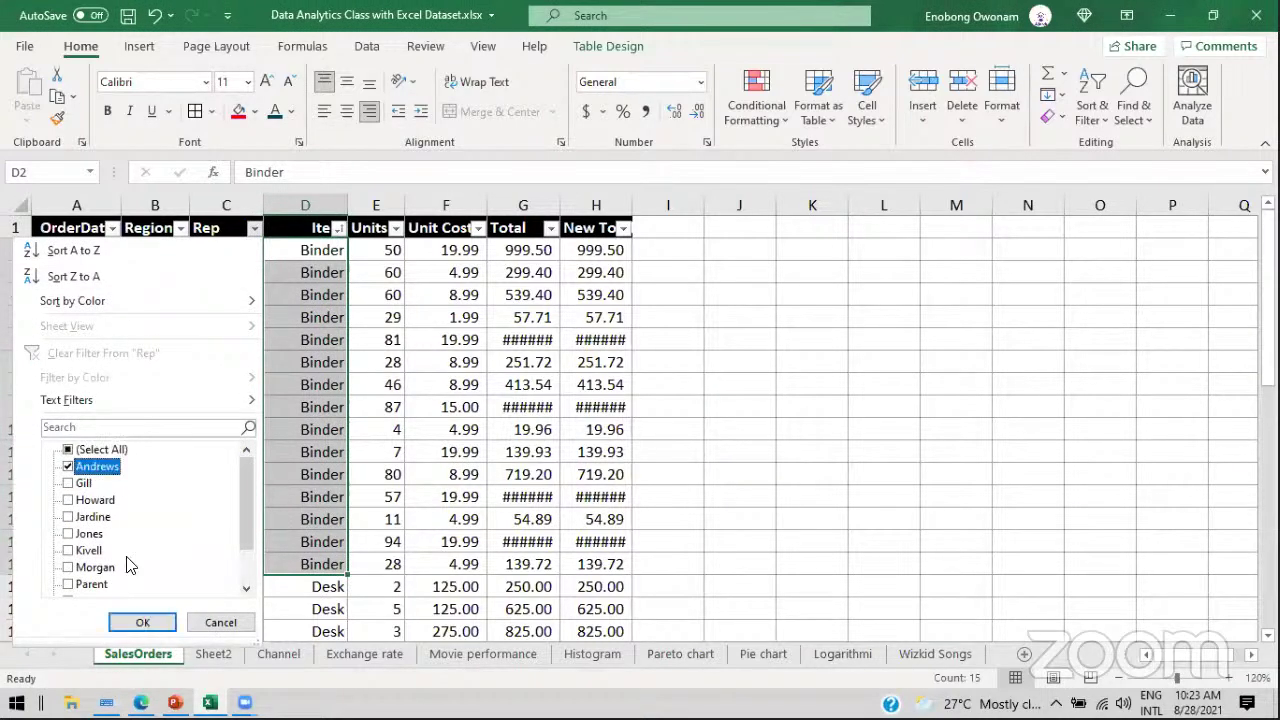
click(143, 622)
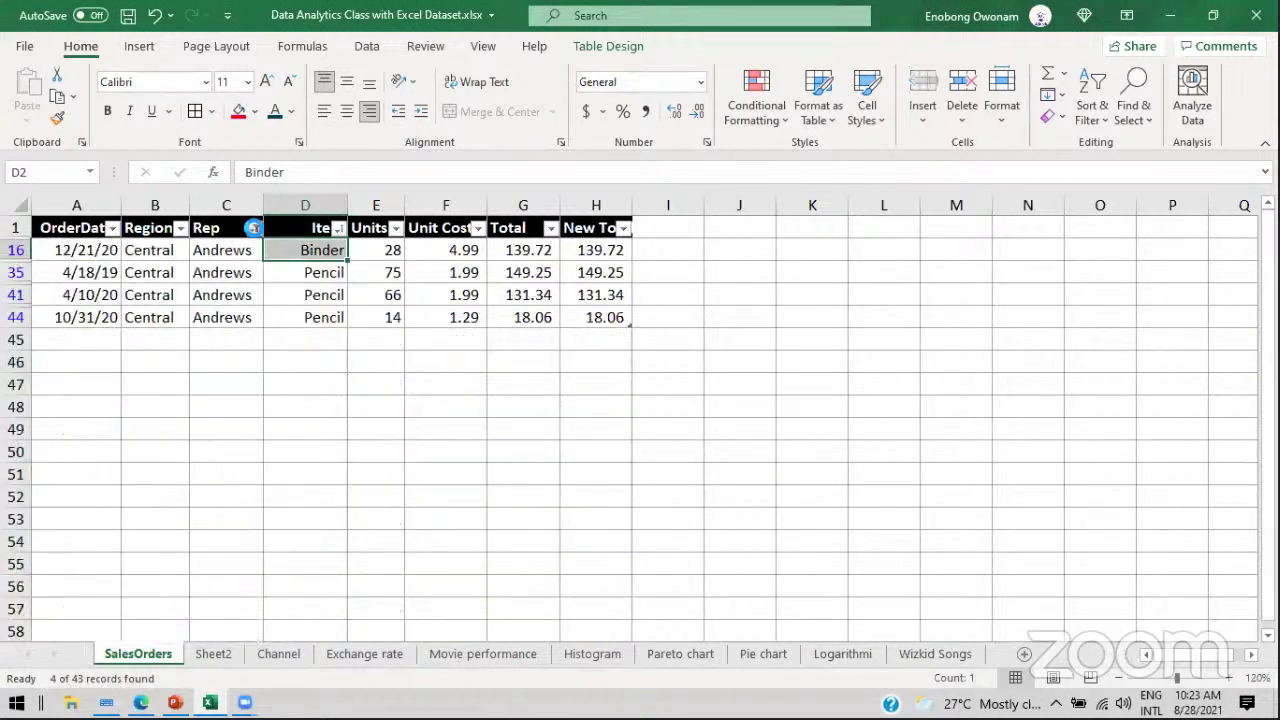
Step: Re-tick (Select All) in the Rep filter to show every rep, glancing at the PowerPoint slide
click(255, 229)
click(100, 450)
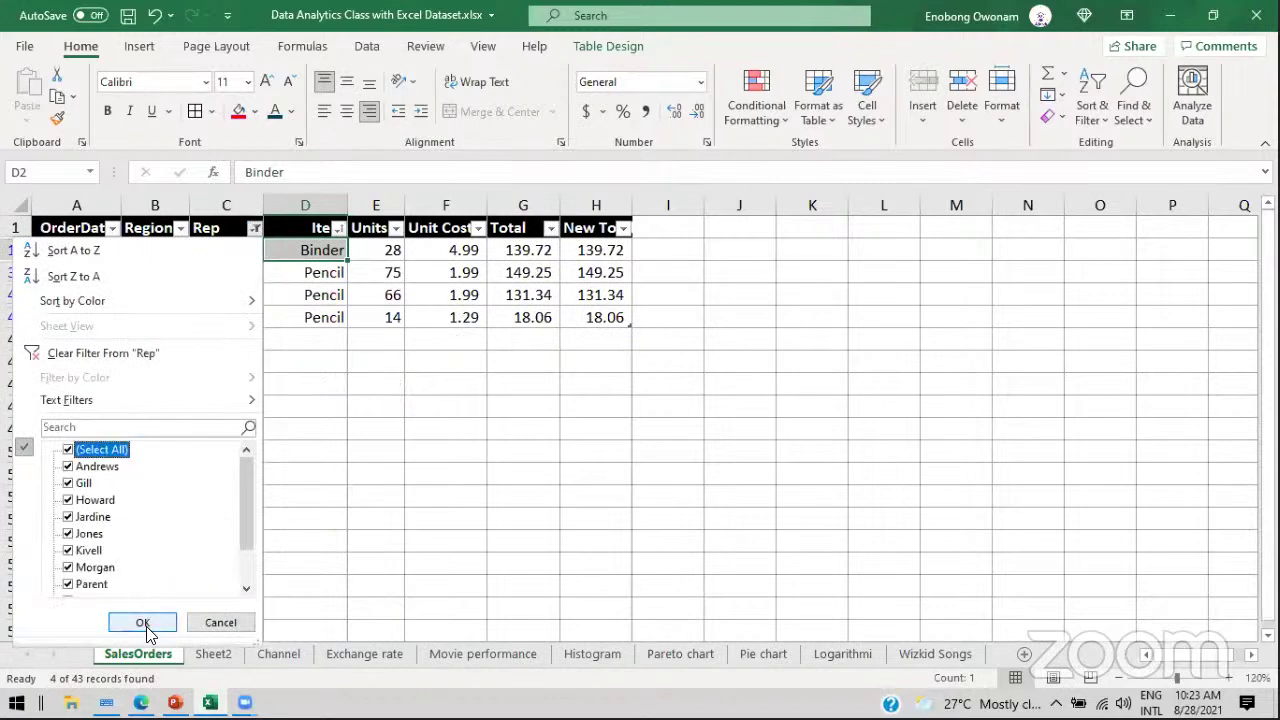
click(143, 622)
key(alt+Tab)
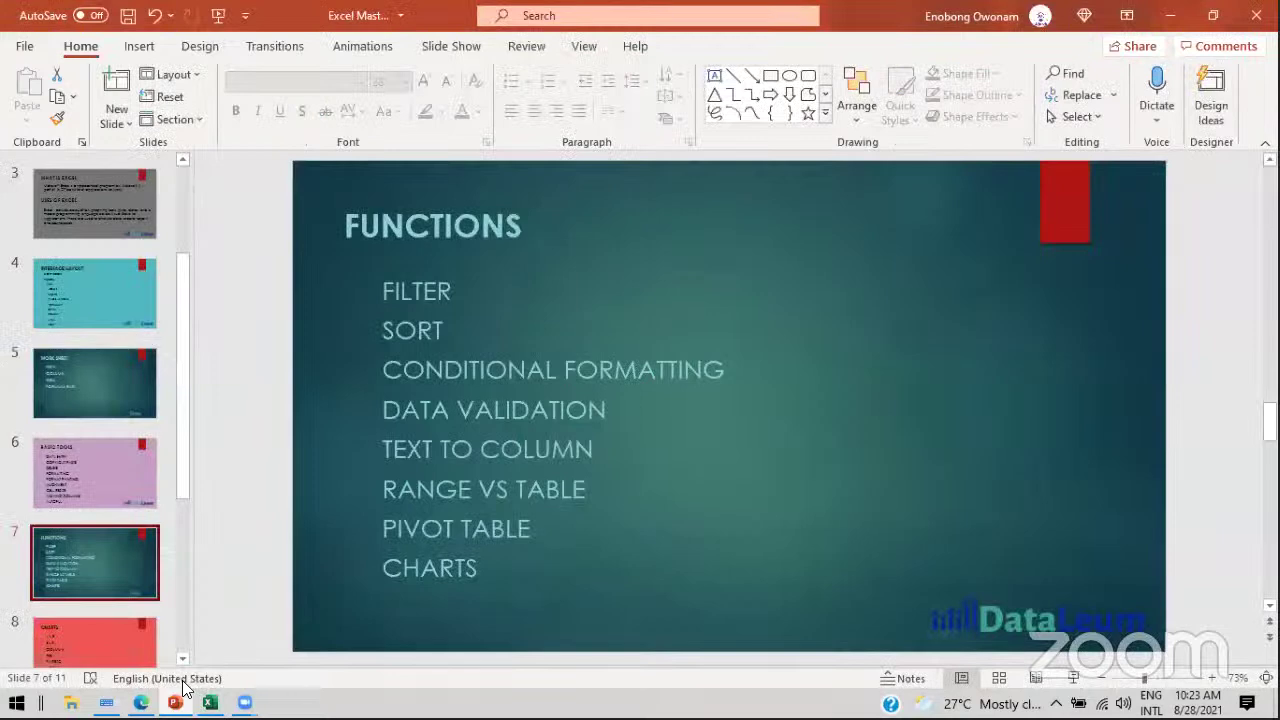
key(alt+Tab)
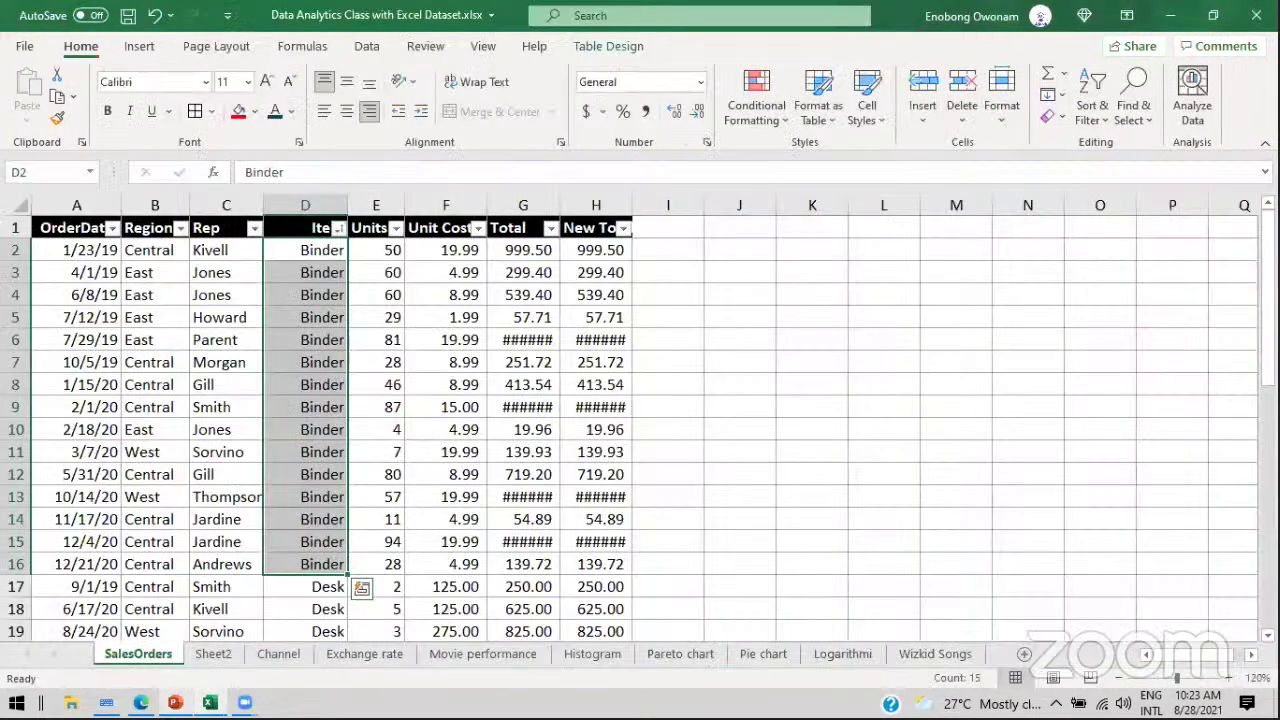
click(382, 362)
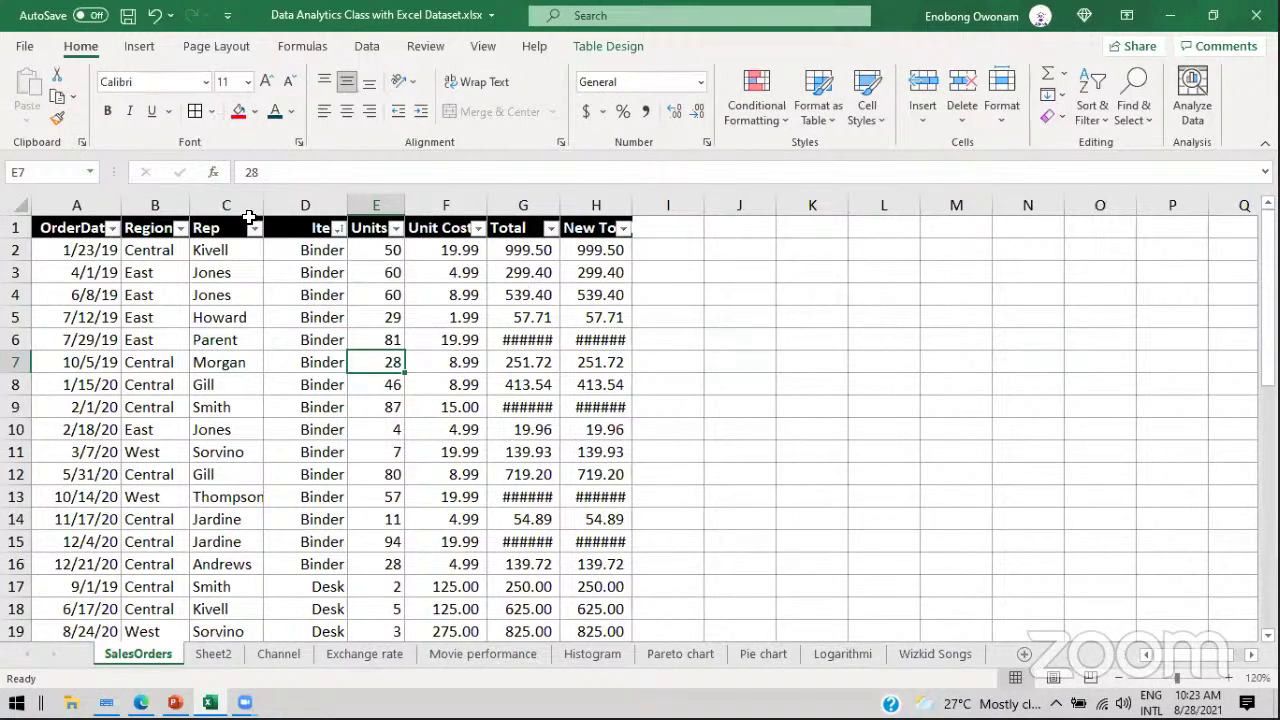
click(155, 272)
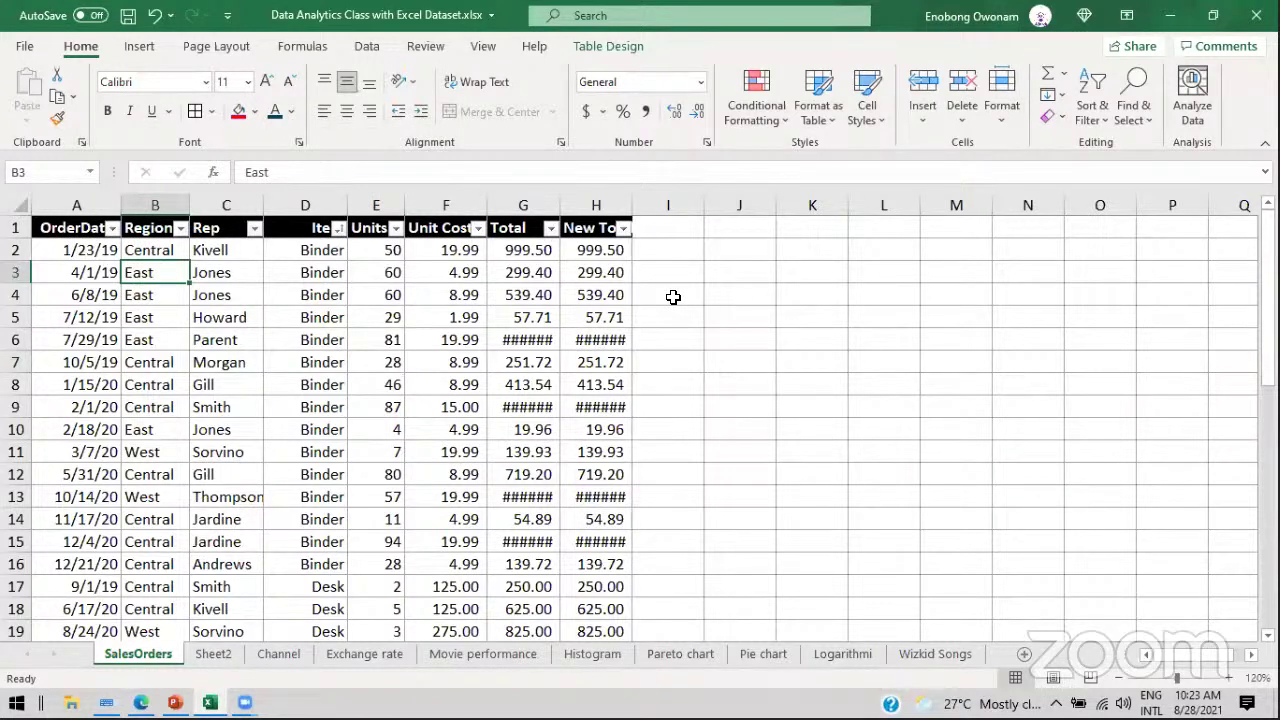
click(385, 274)
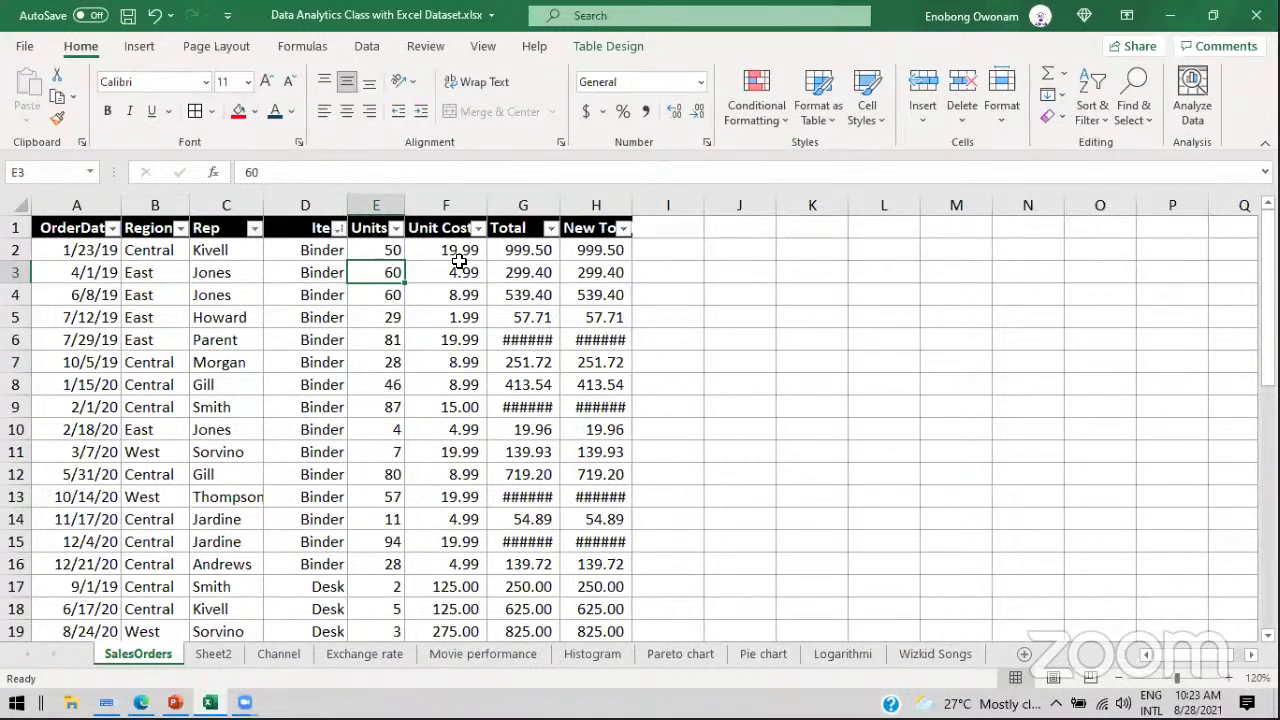
click(375, 253)
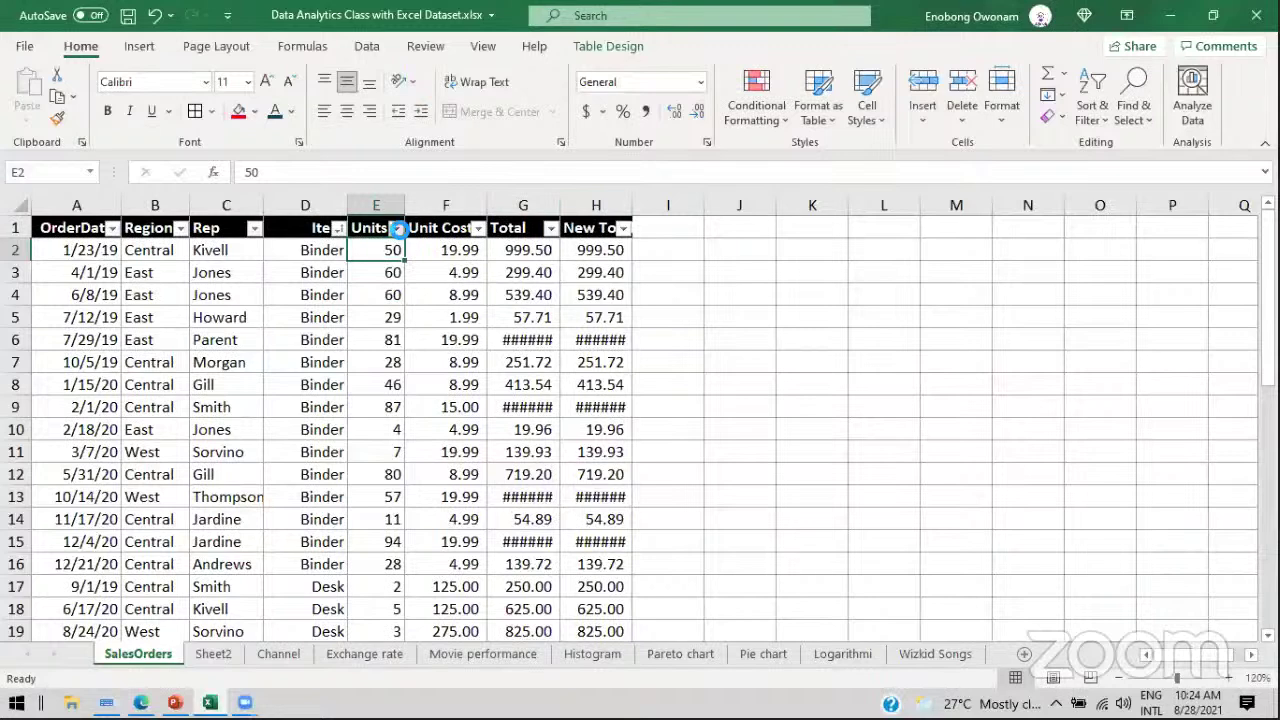
Step: Apply a greater-than-or-equal-to Units filter, leaving 33 of 43 records, and select the filtered values
click(396, 228)
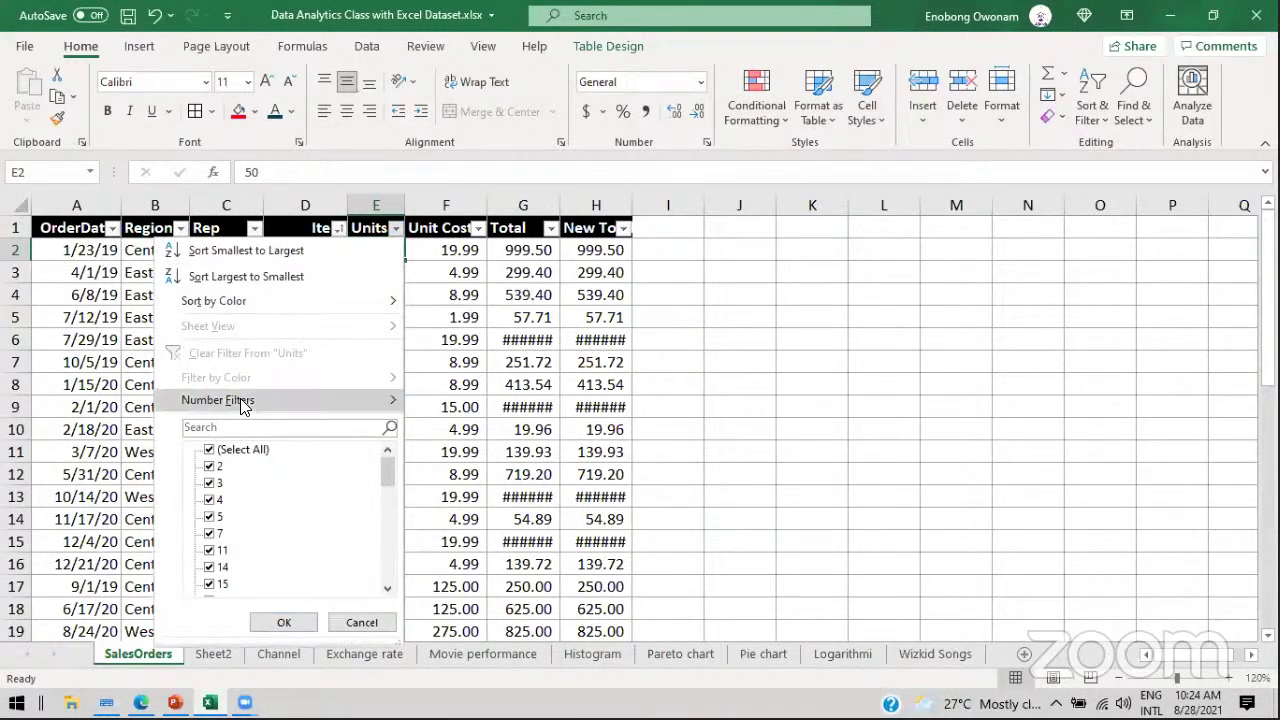
mouse_move(242, 403)
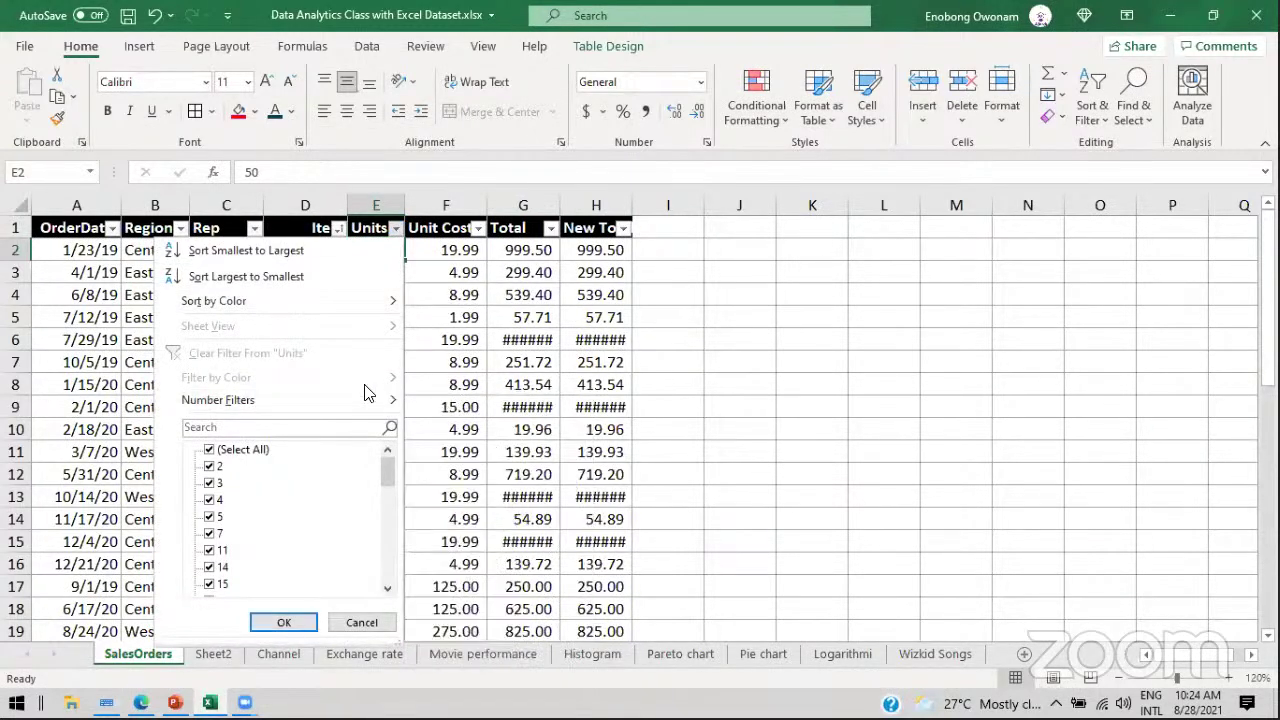
mouse_move(364, 402)
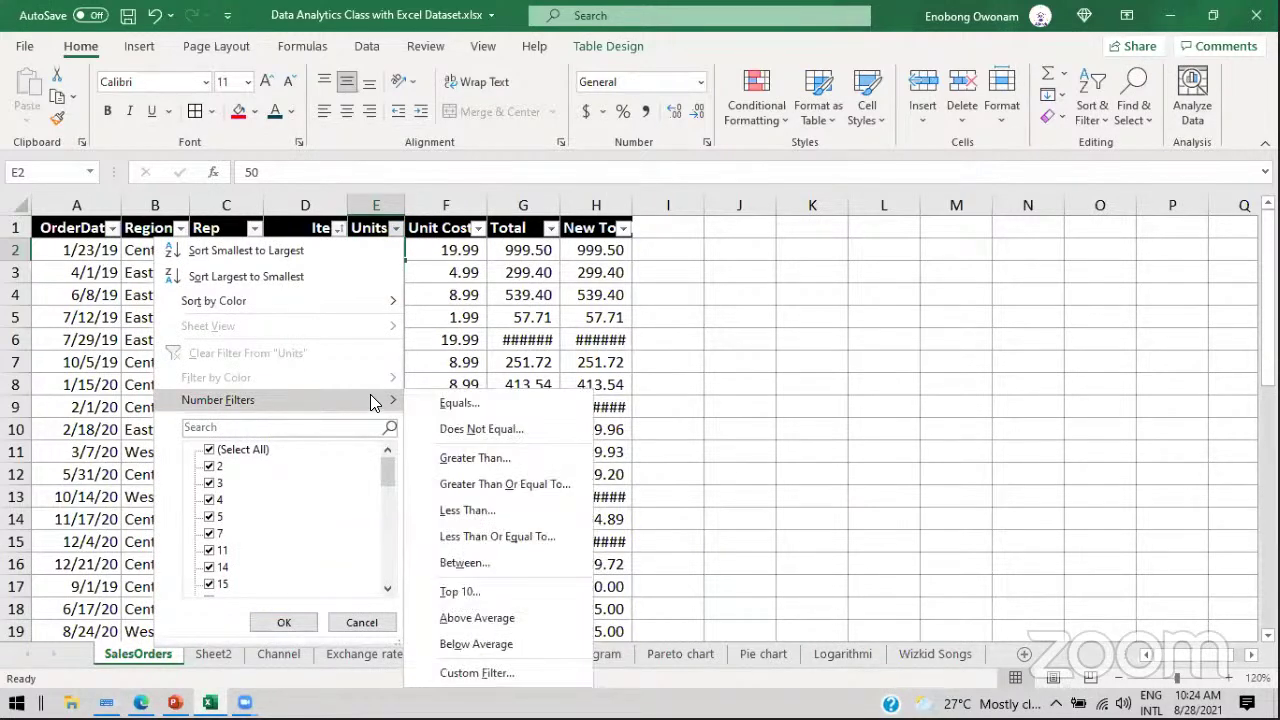
click(522, 462)
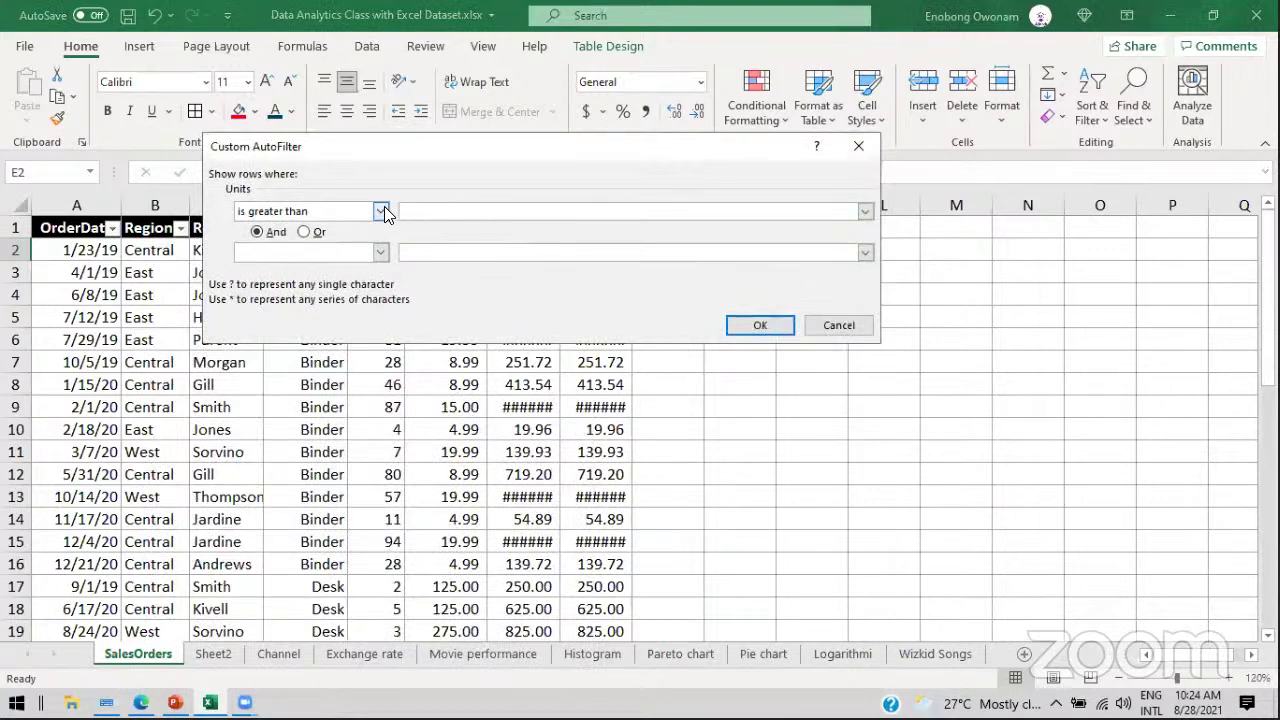
click(380, 211)
click(318, 277)
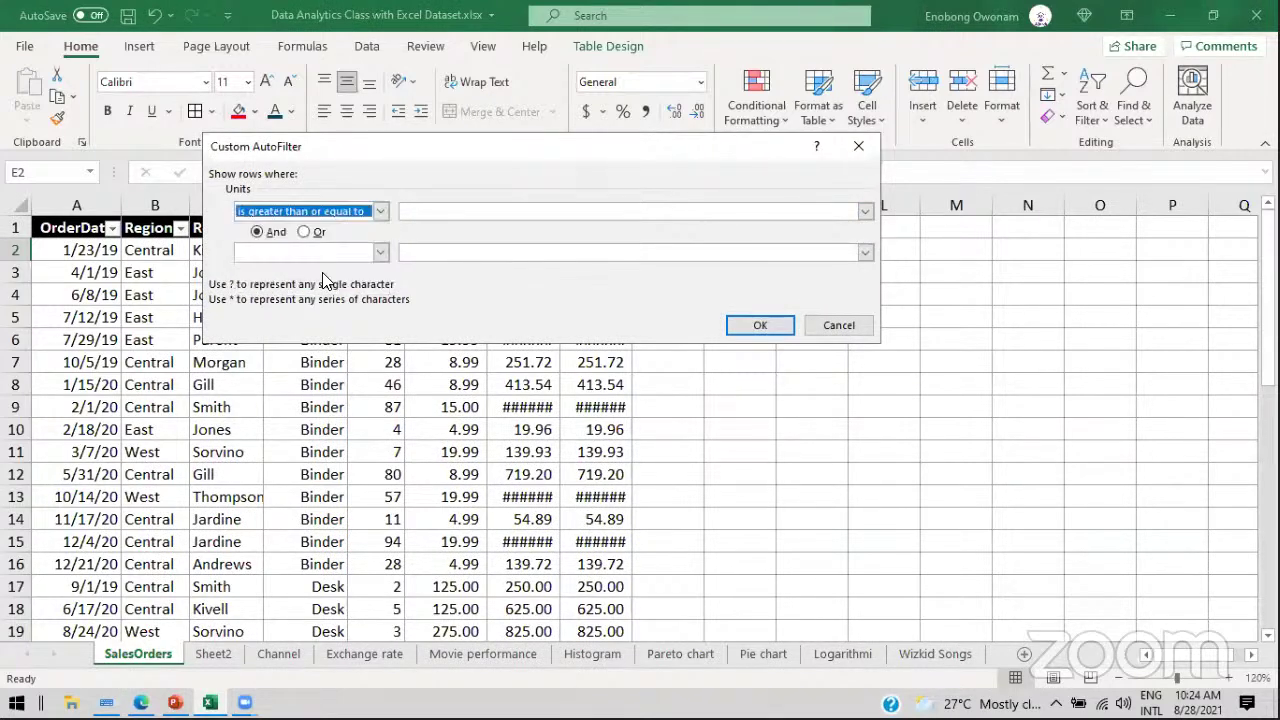
click(416, 210)
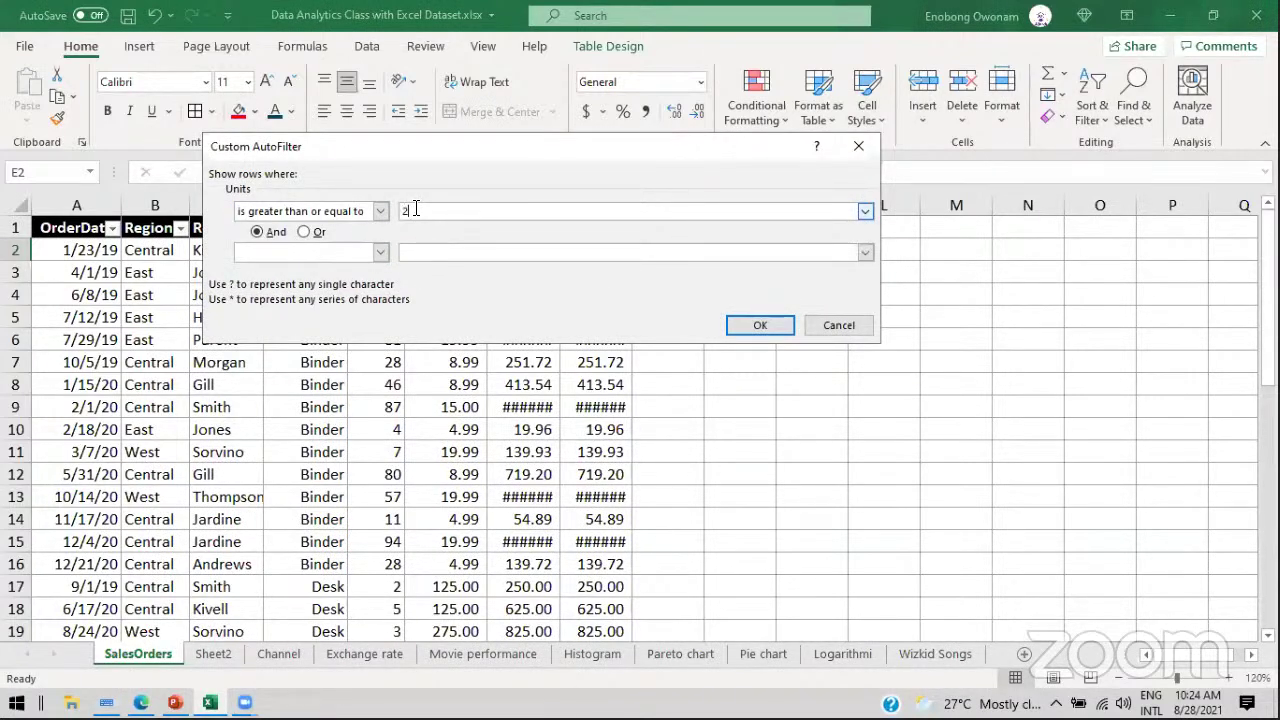
click(749, 324)
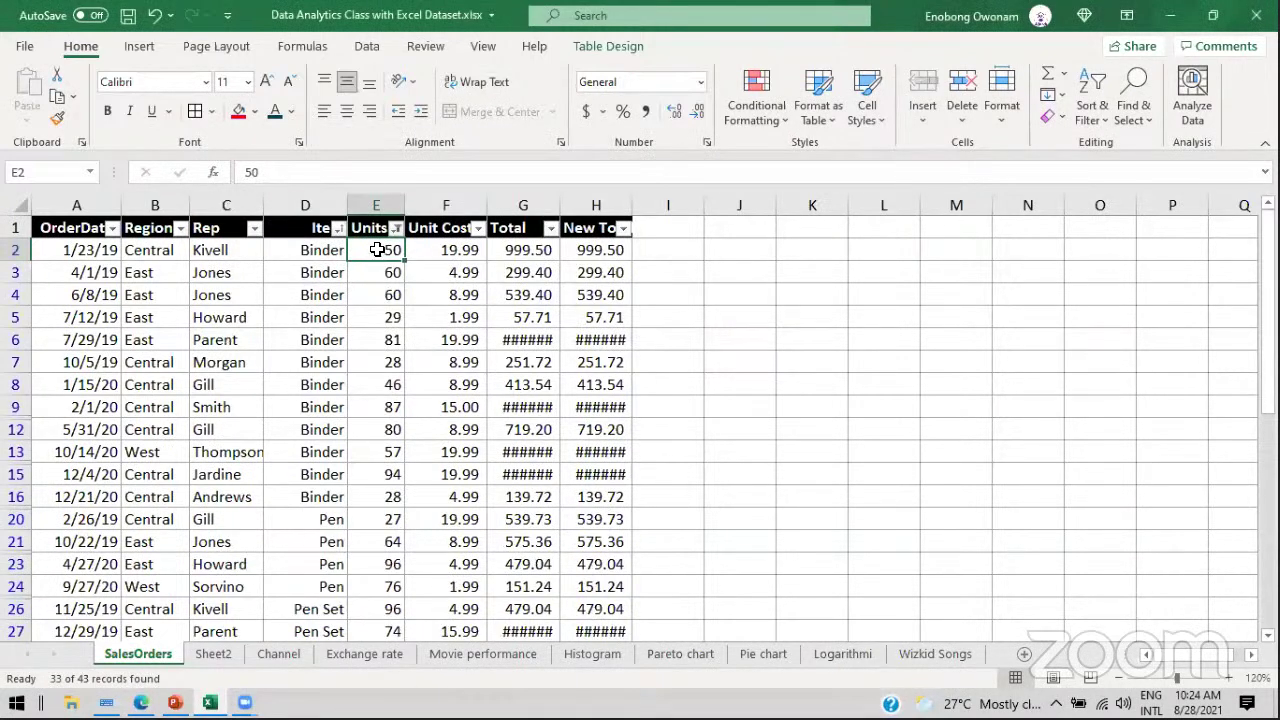
drag(375, 365, 375, 465)
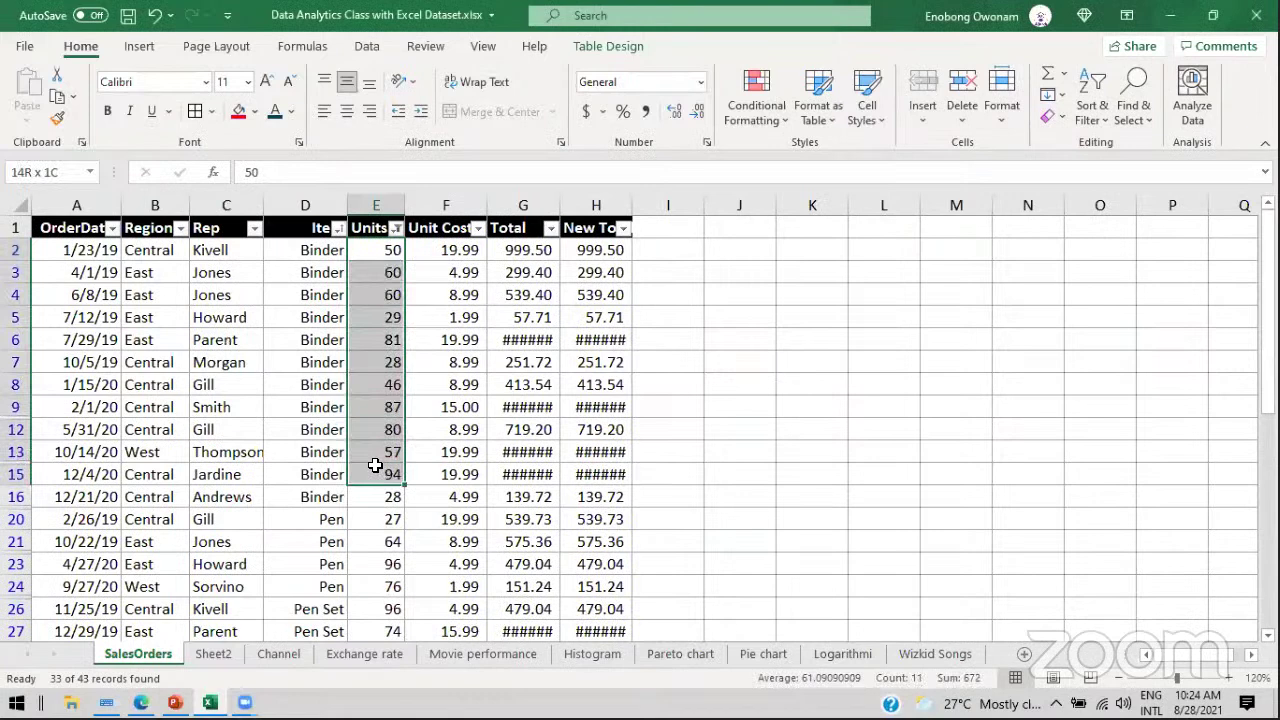
Step: Tick (Select All) in the Units filter so all 43 orders show, then select E2
click(397, 228)
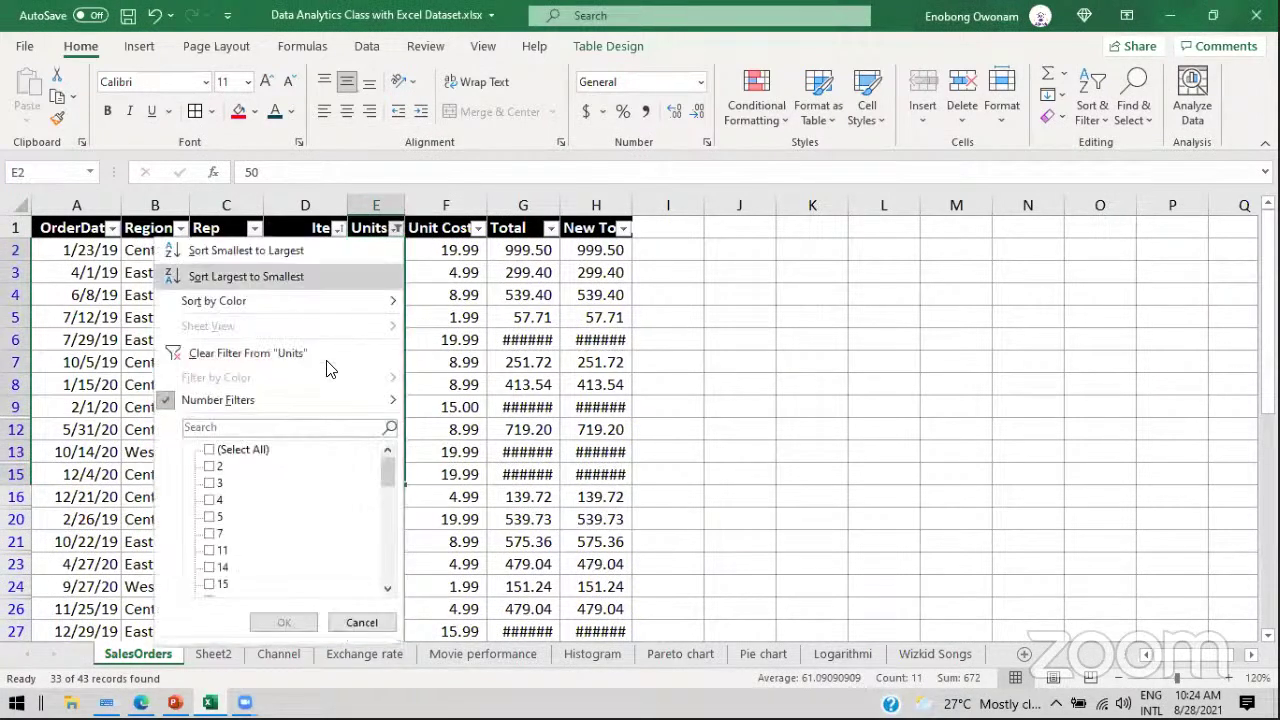
click(210, 449)
click(284, 622)
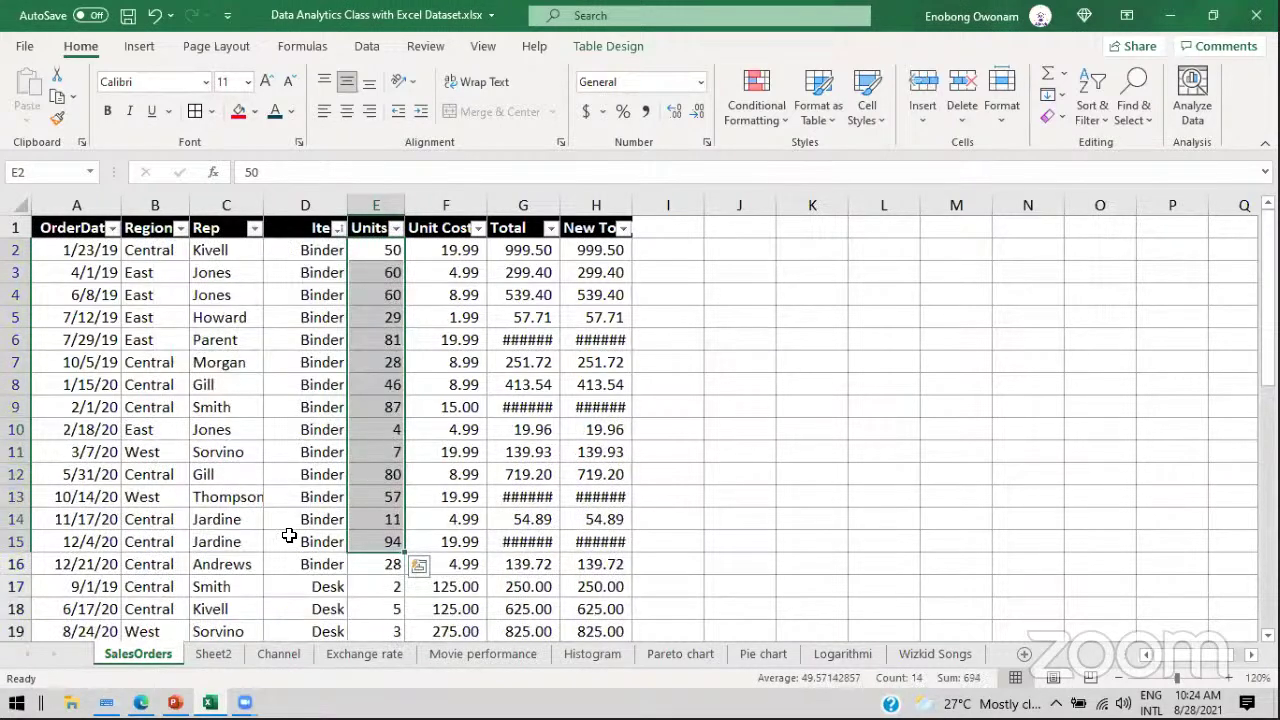
click(380, 250)
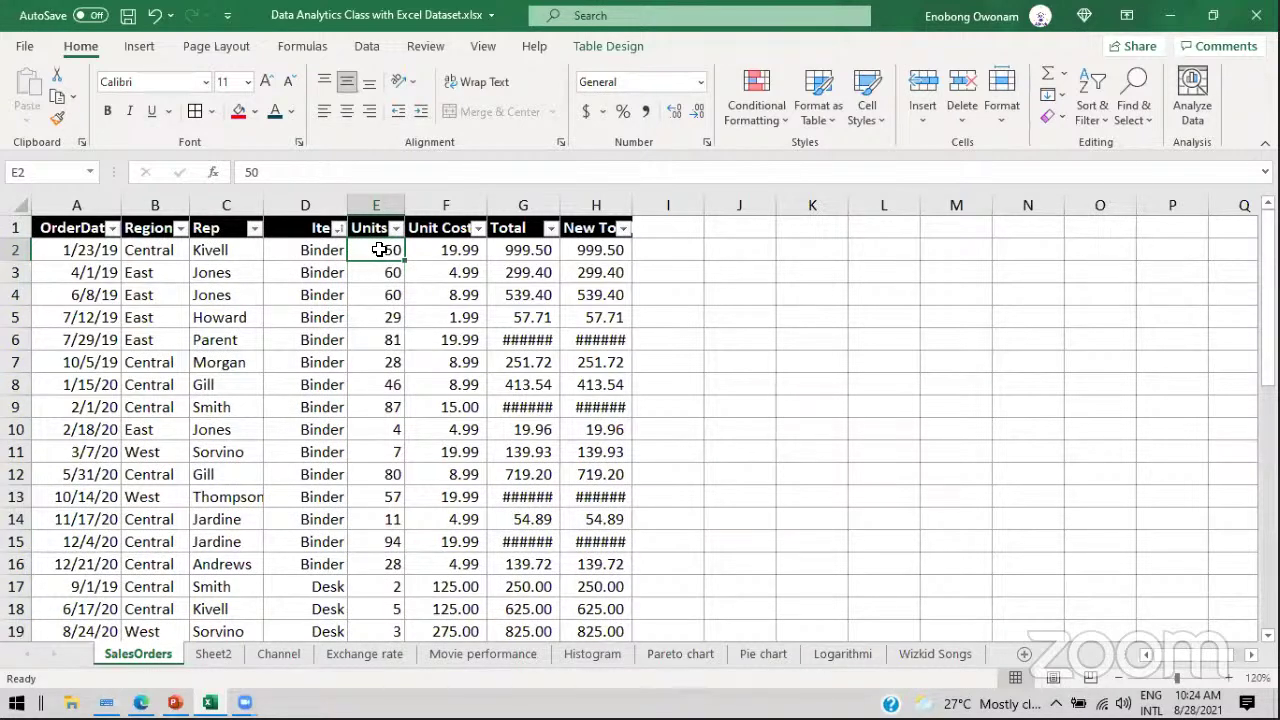
Step: Select Units E2:E44 and start a Greater Than highlight rule with the value 20
key(ctrl+shift+Down)
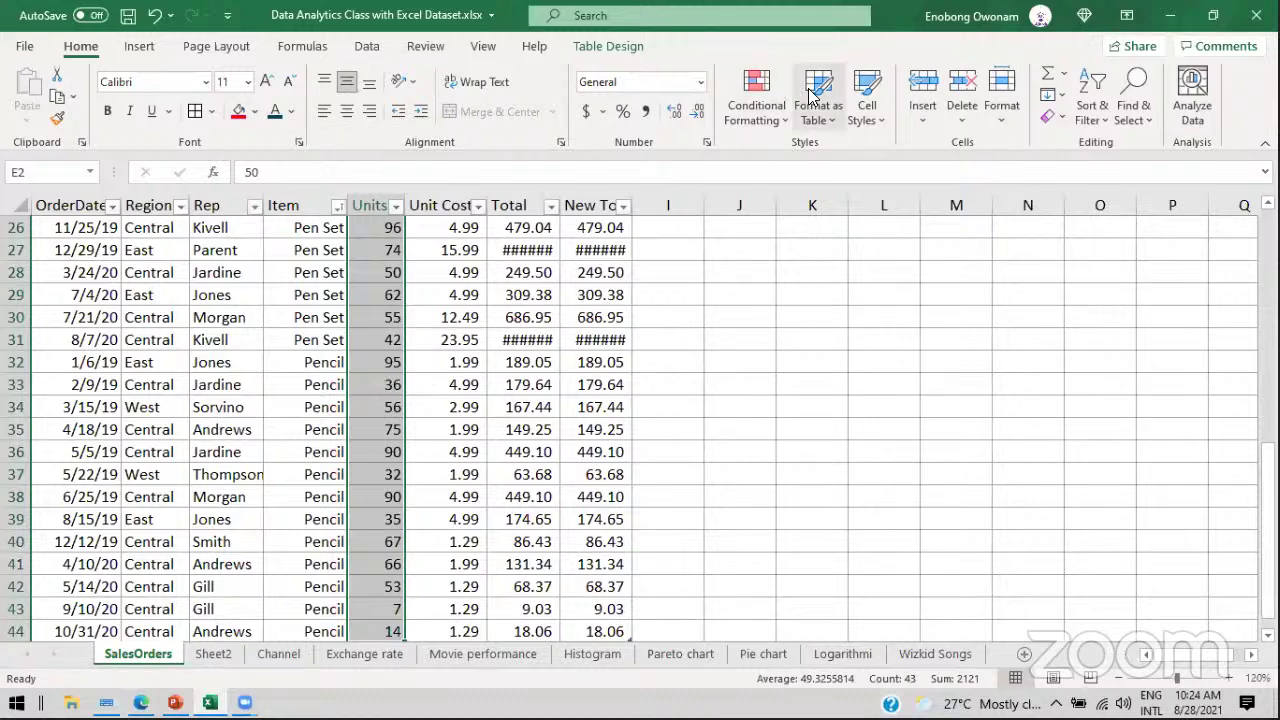
click(755, 102)
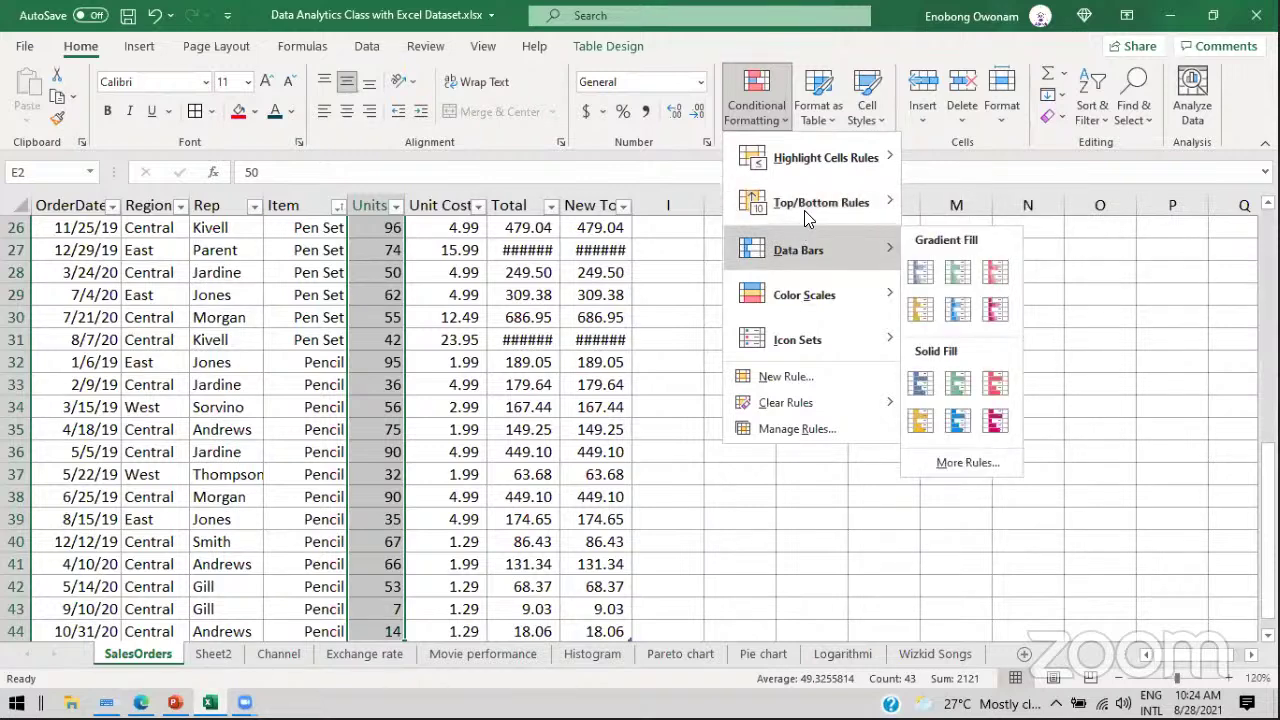
mouse_move(820, 163)
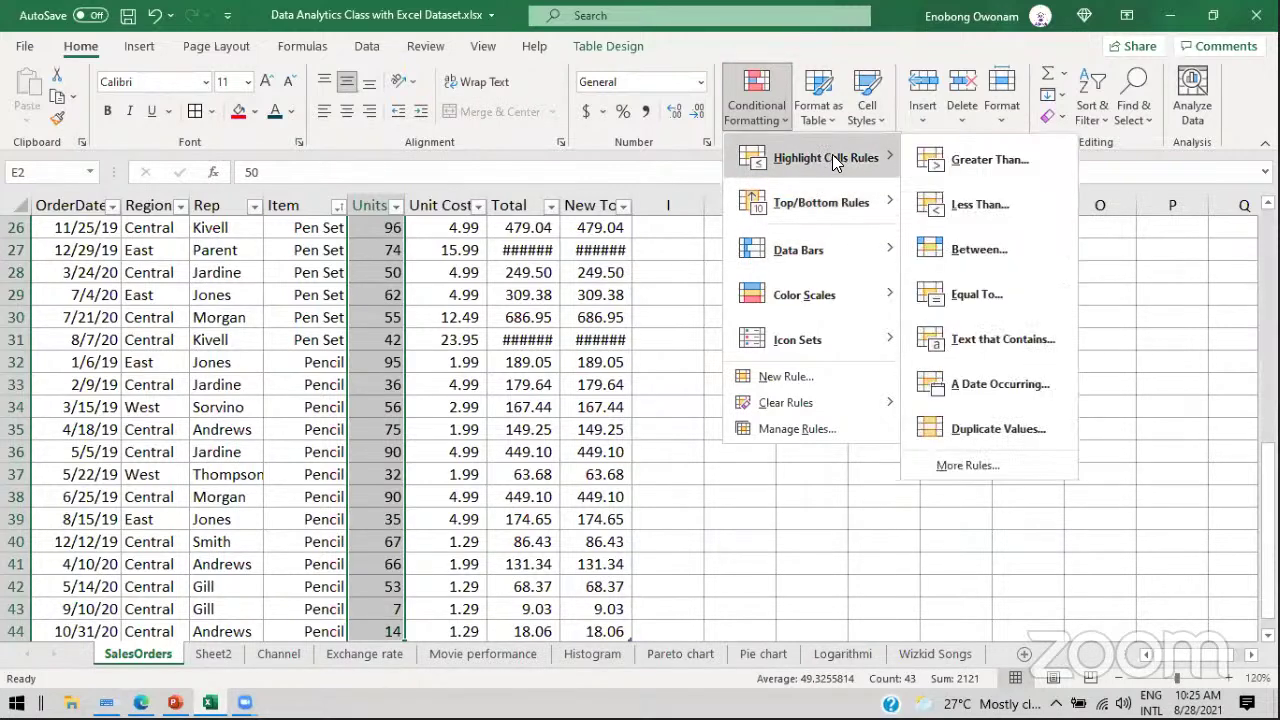
click(978, 162)
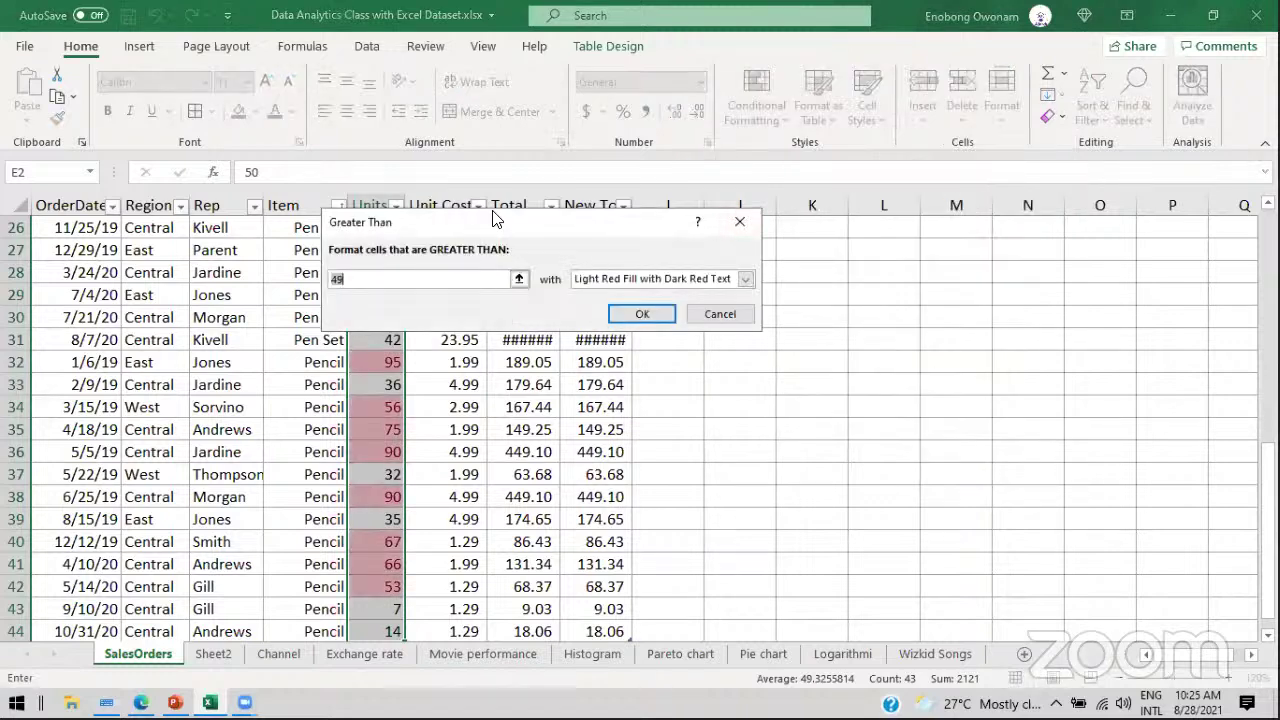
drag(582, 214, 1000, 181)
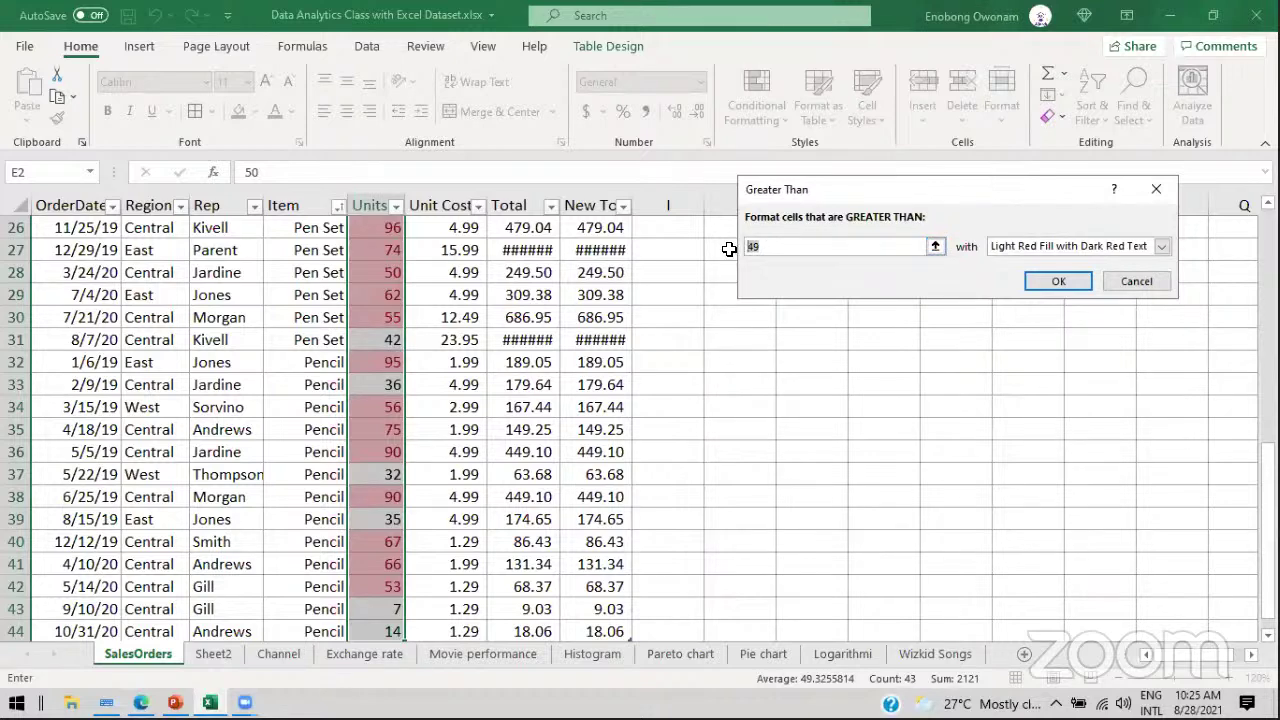
text(20)
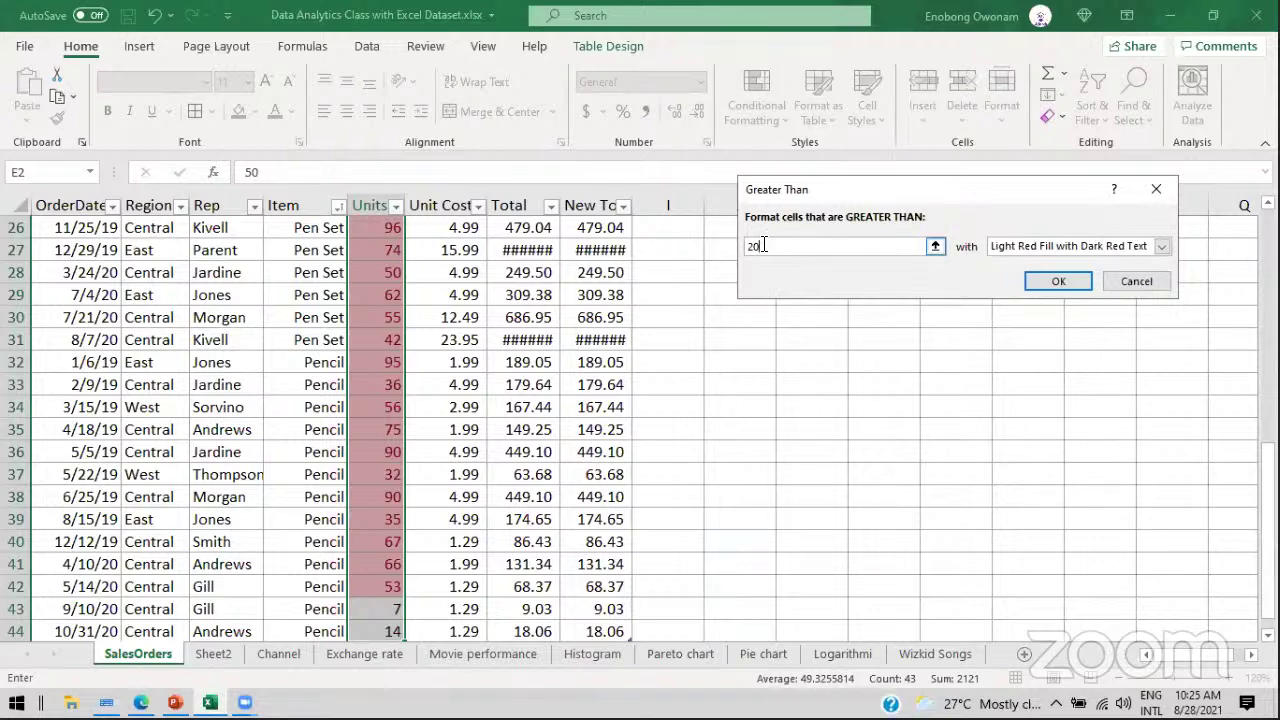
Step: After previewing green, yellow and red-text styles, apply Light Red Fill with Dark Red Text
click(1162, 246)
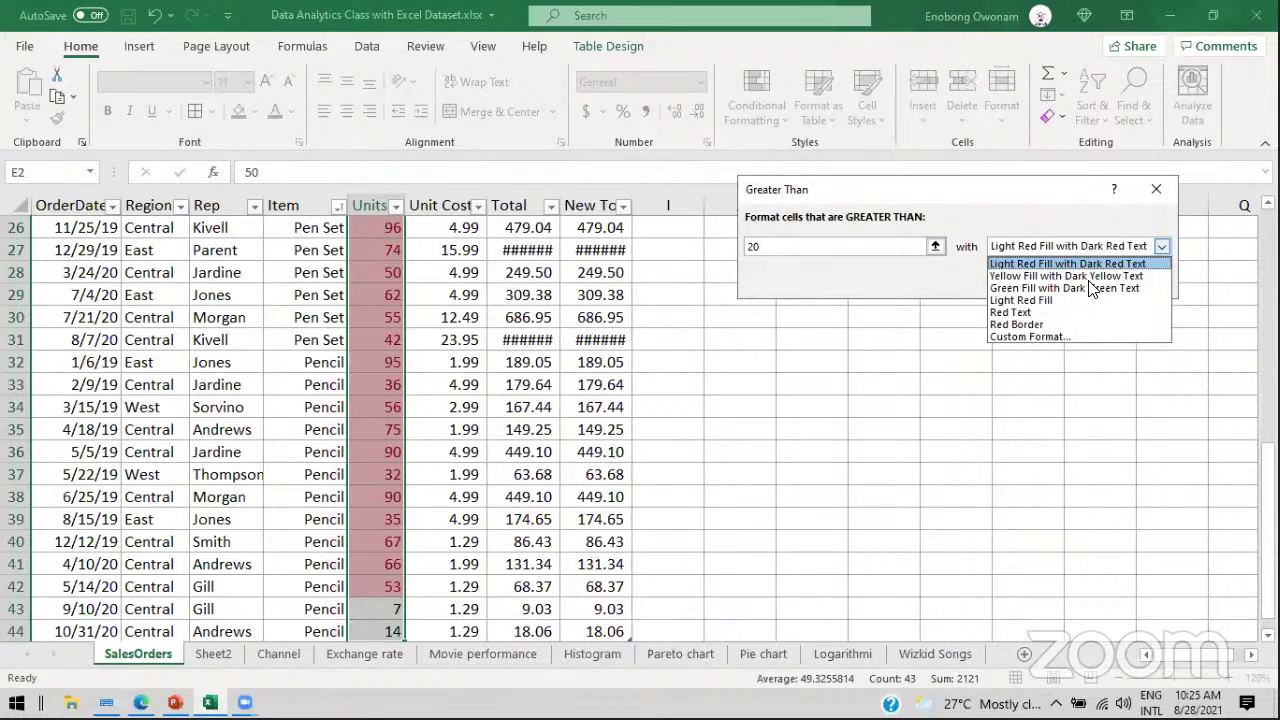
click(1063, 287)
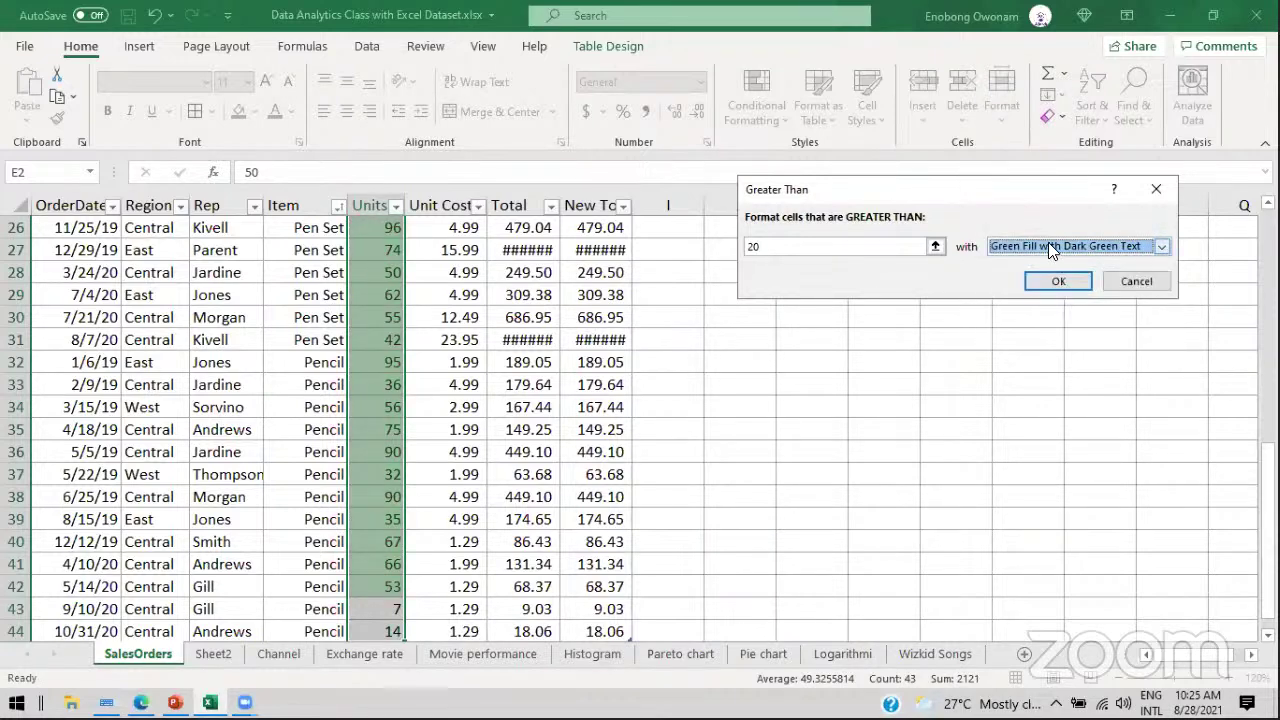
click(1048, 244)
click(1024, 276)
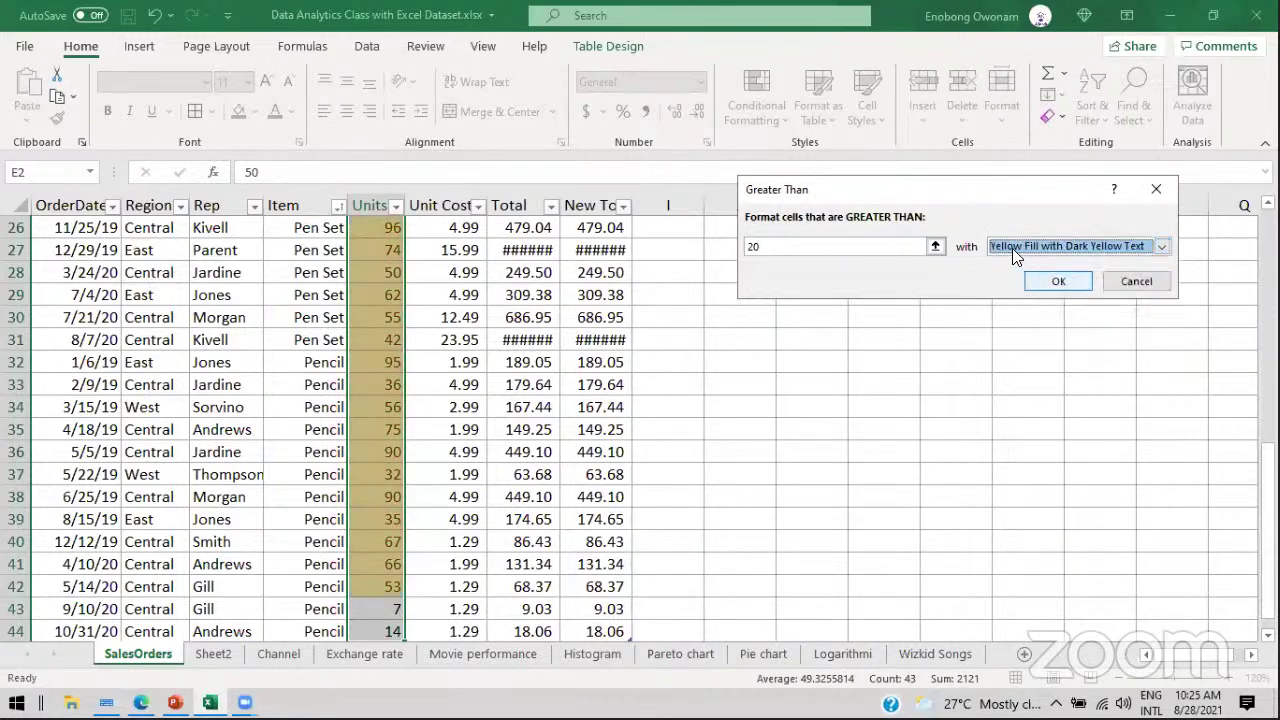
click(1012, 248)
click(1013, 311)
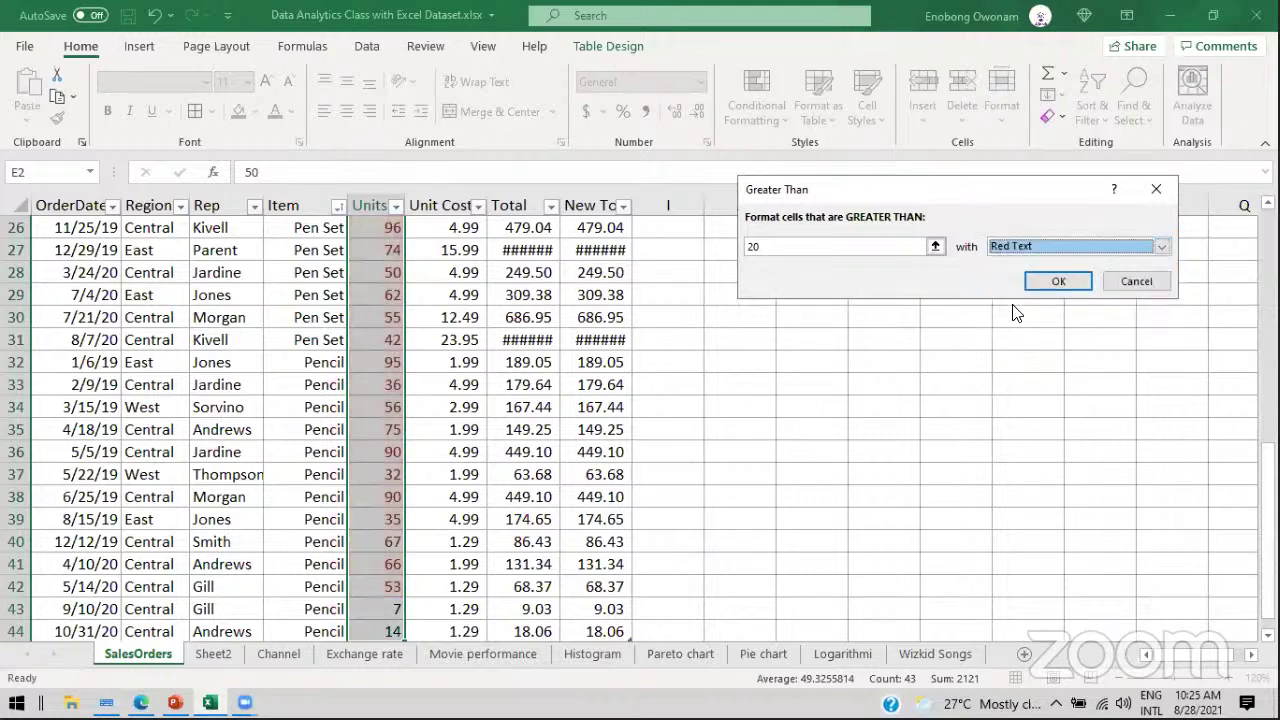
click(1162, 246)
click(1022, 263)
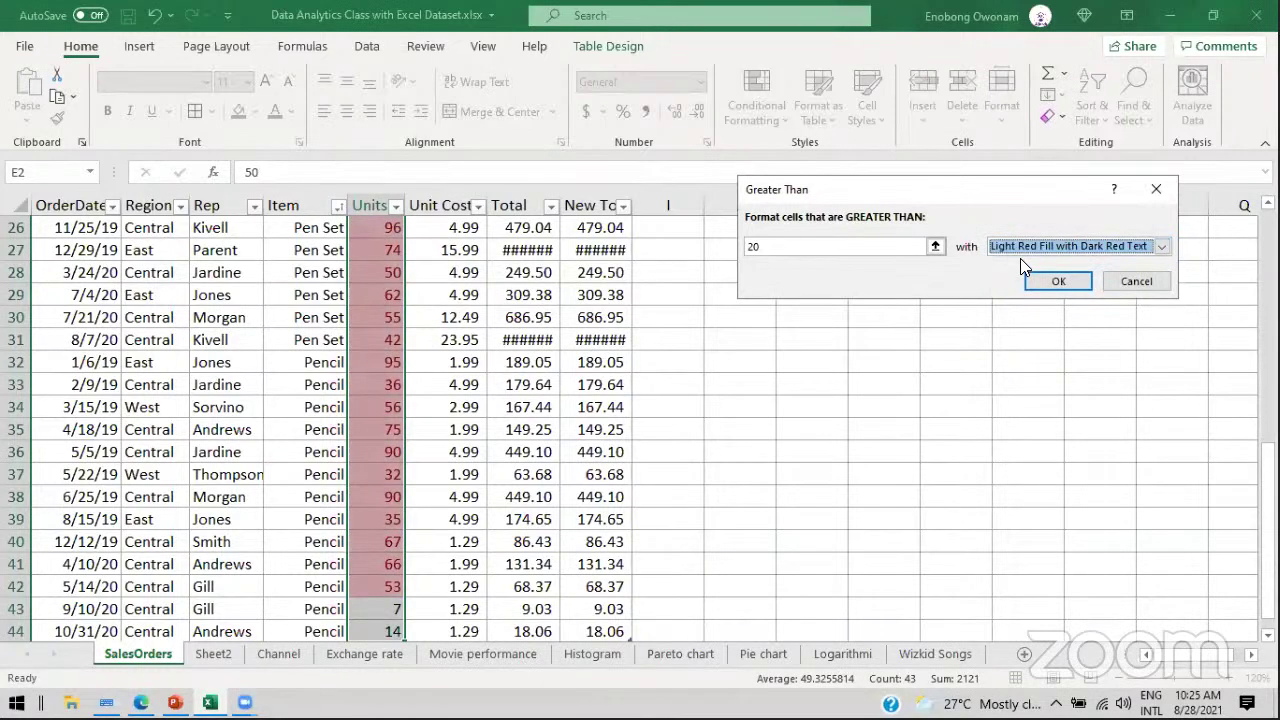
click(1056, 278)
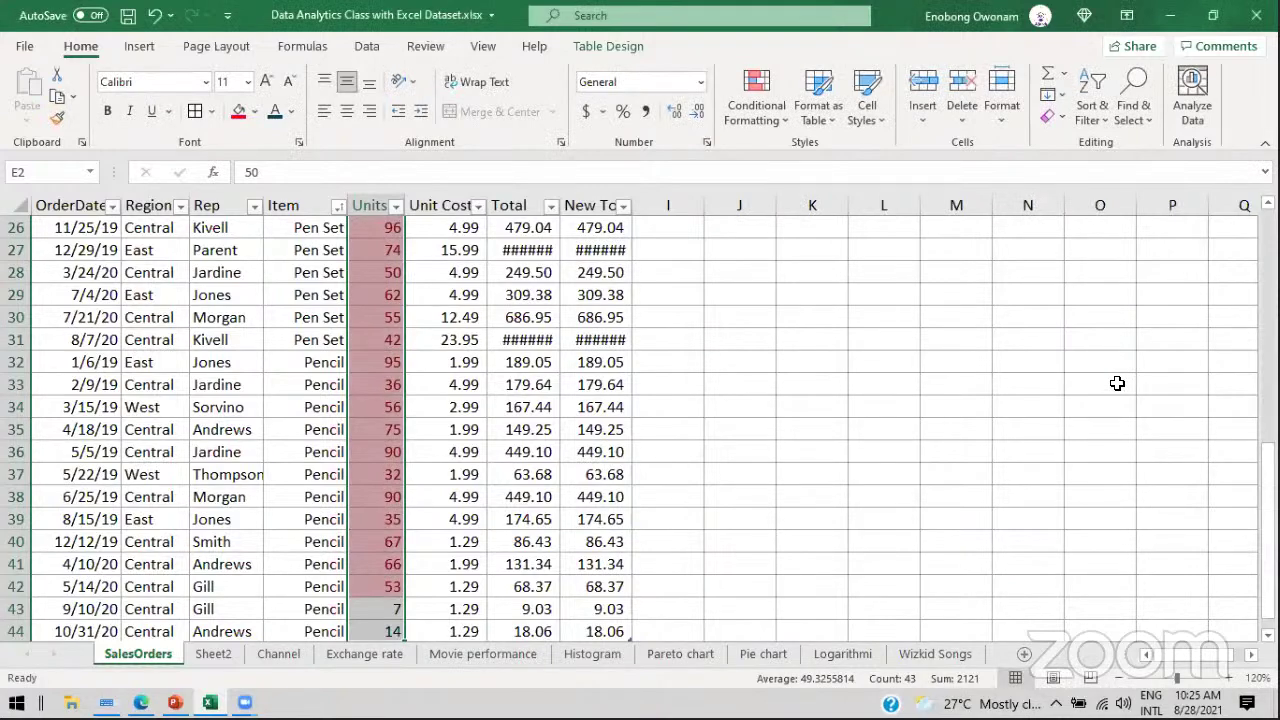
Step: Check the highlighted Units values in E4, E5 and E7, ending on D2
drag(1268, 462, 1197, 264)
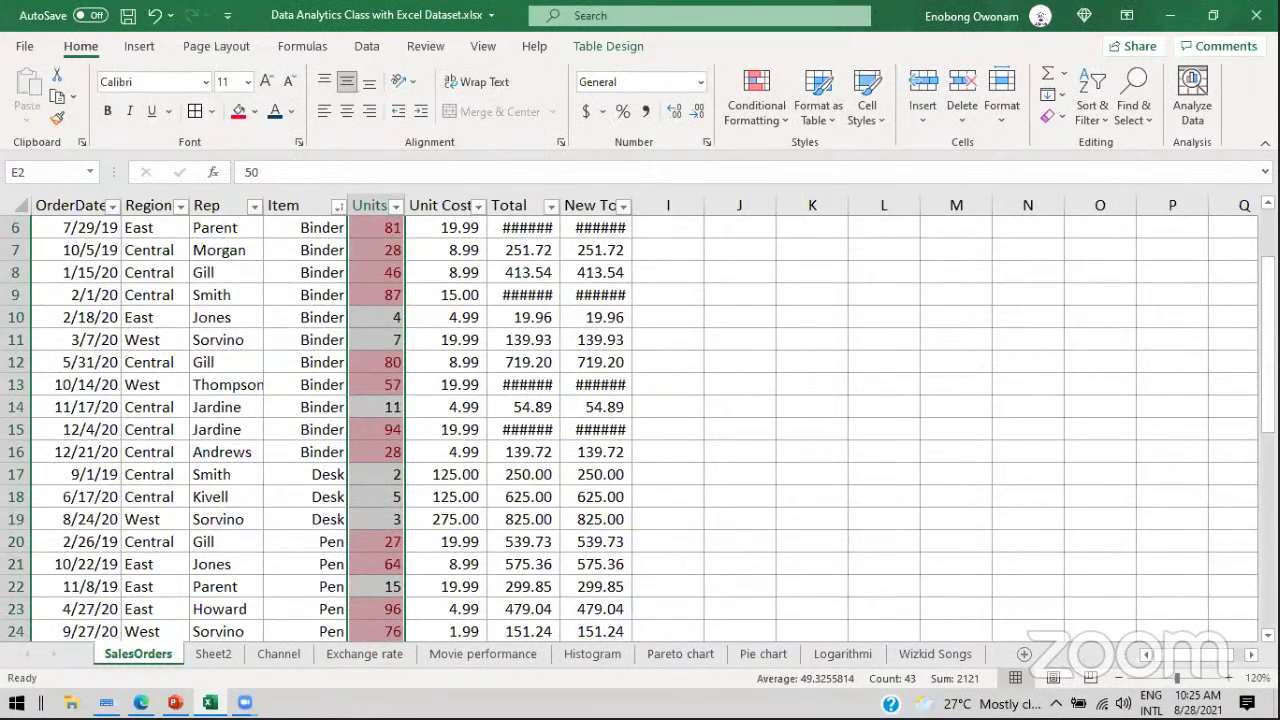
scroll(590, 272, up, 2)
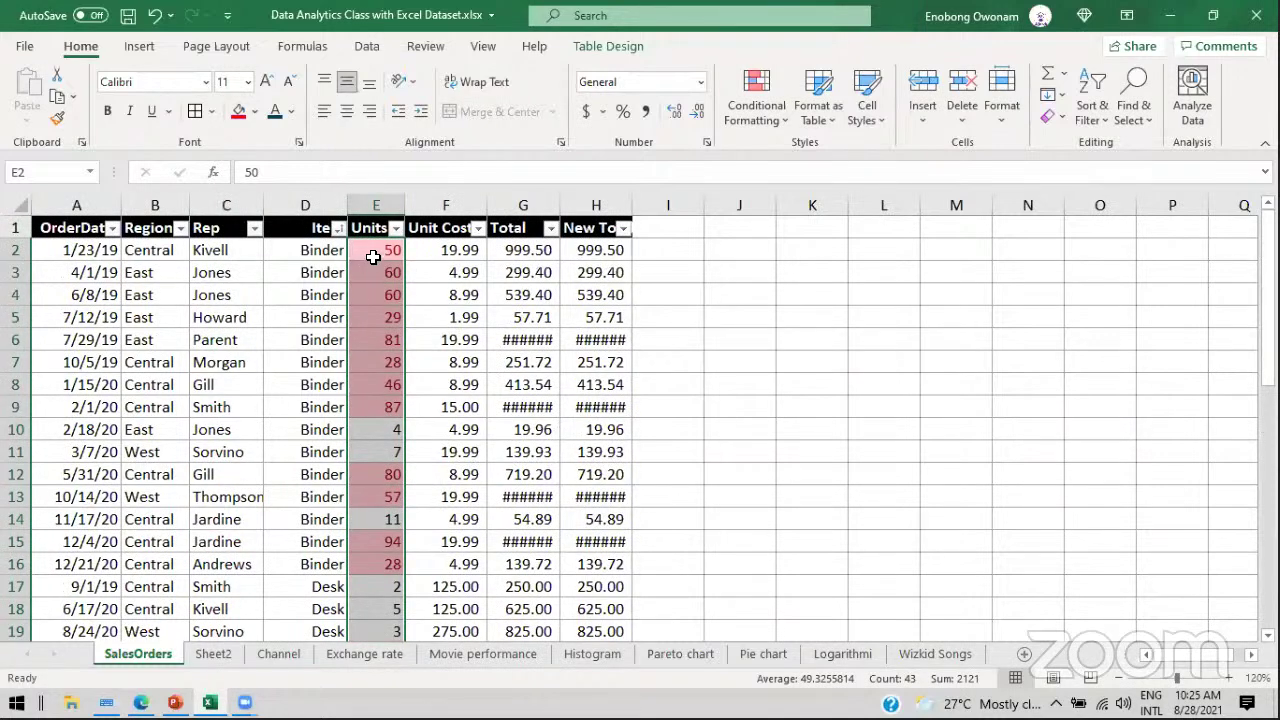
click(373, 260)
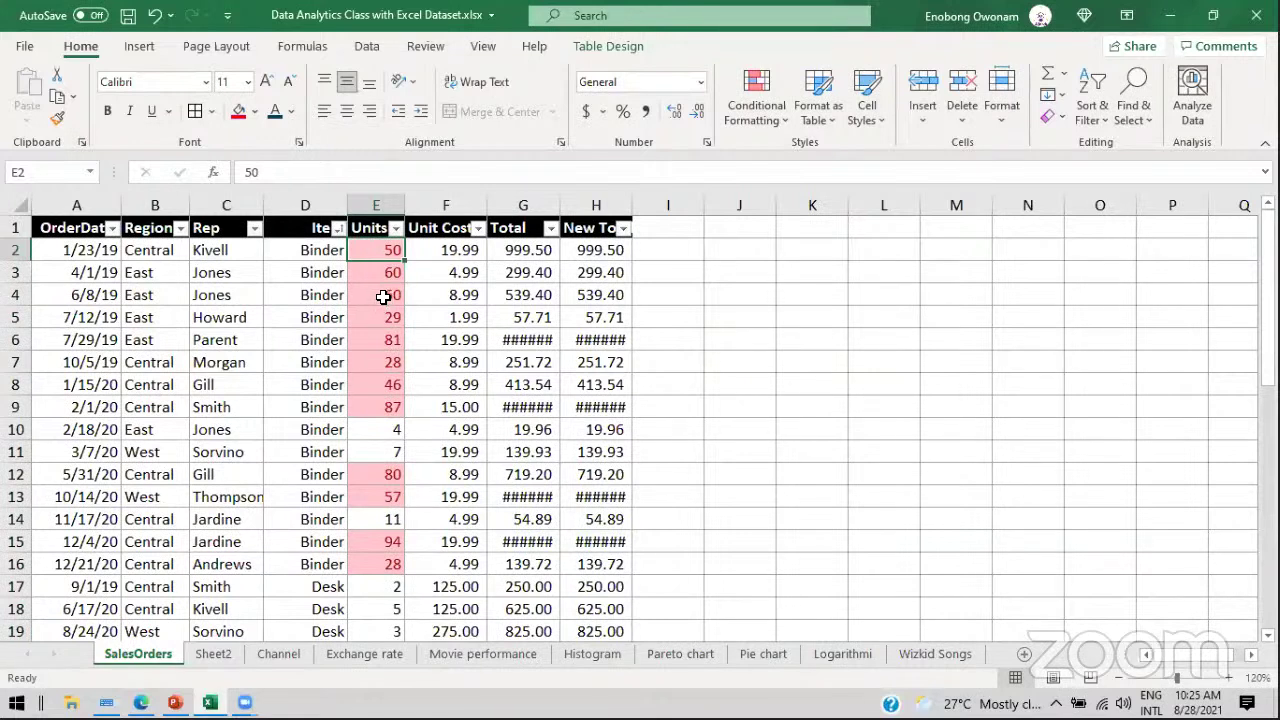
click(383, 295)
click(385, 318)
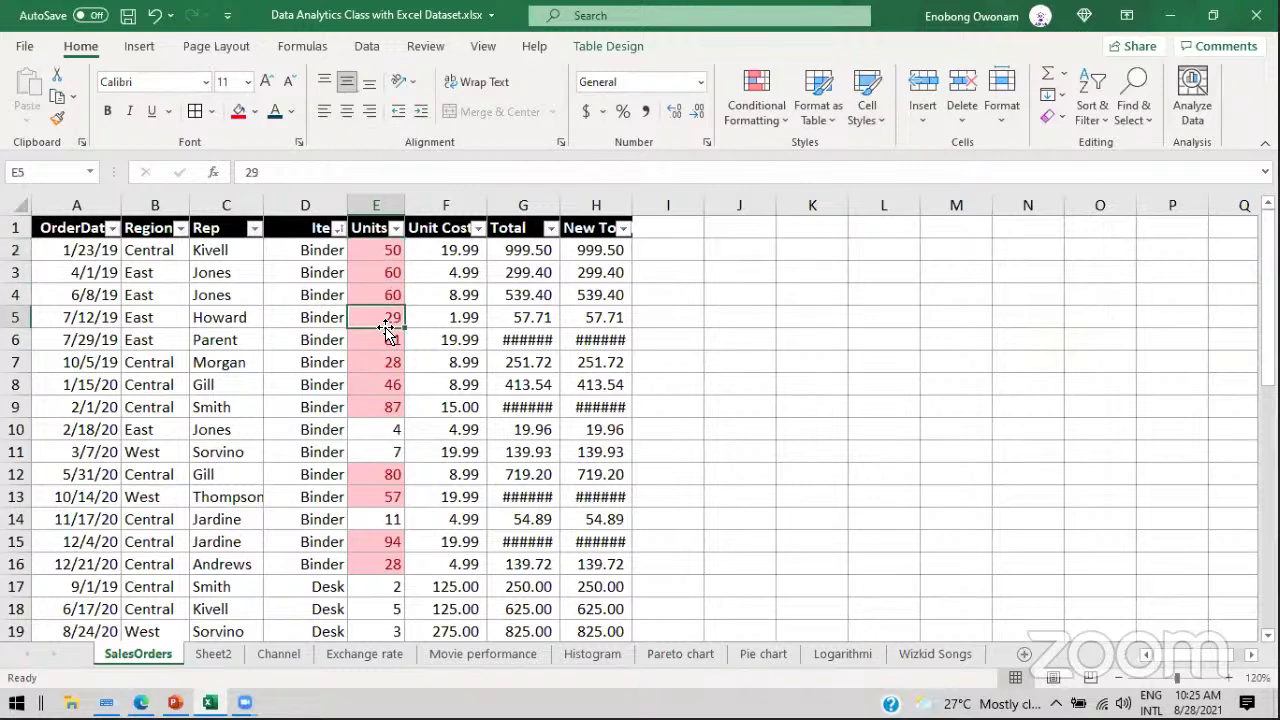
click(383, 365)
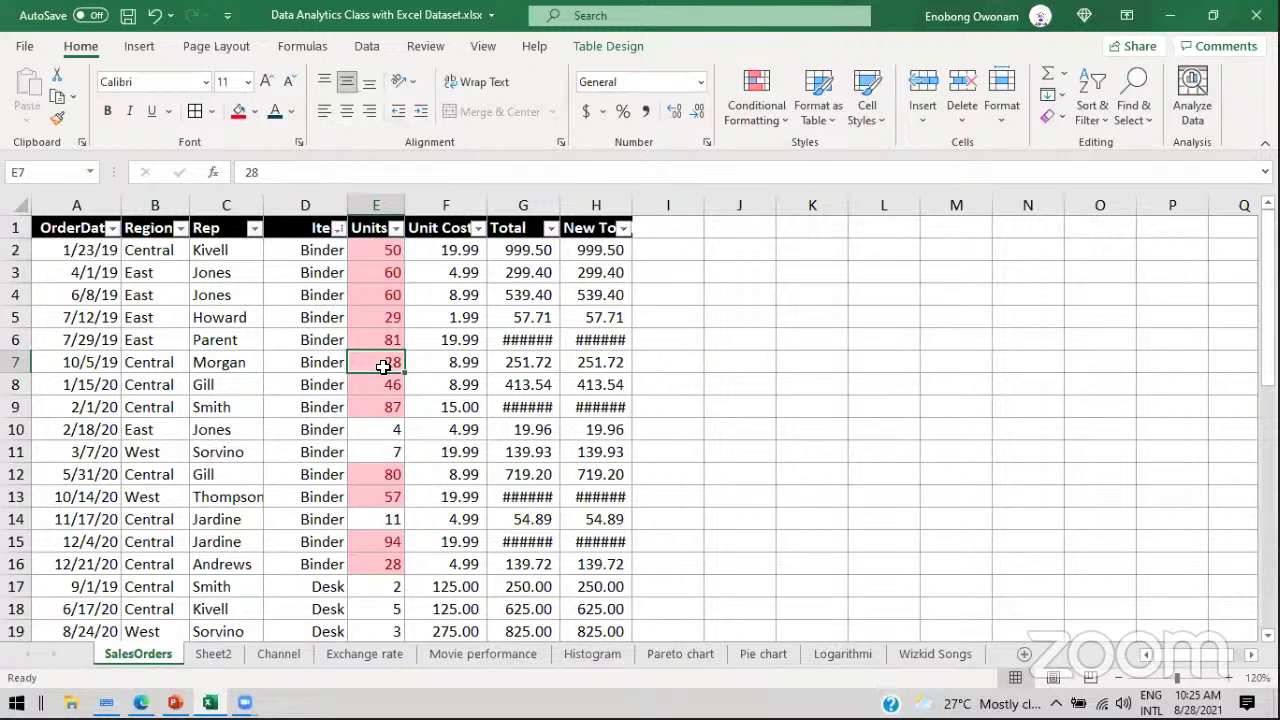
click(300, 251)
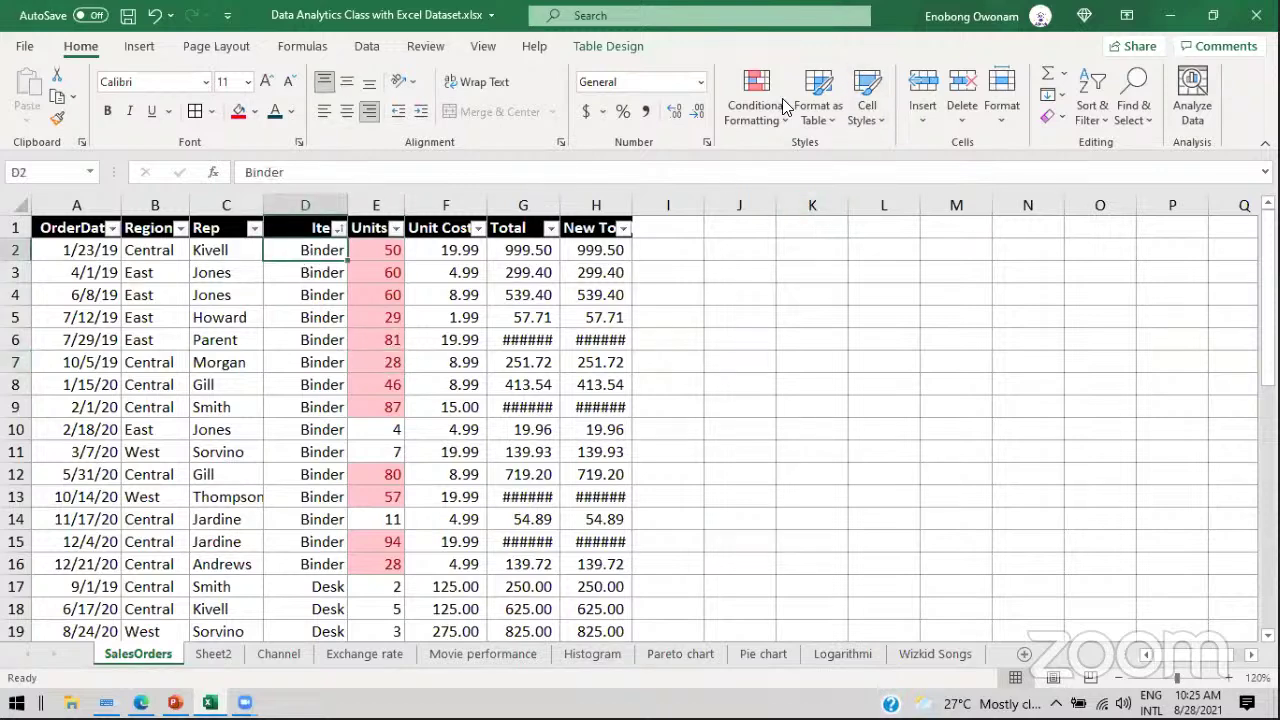
Step: Select Rep names C2:C44 and apply a Text That Contains 'Jones' highlight rule
click(757, 112)
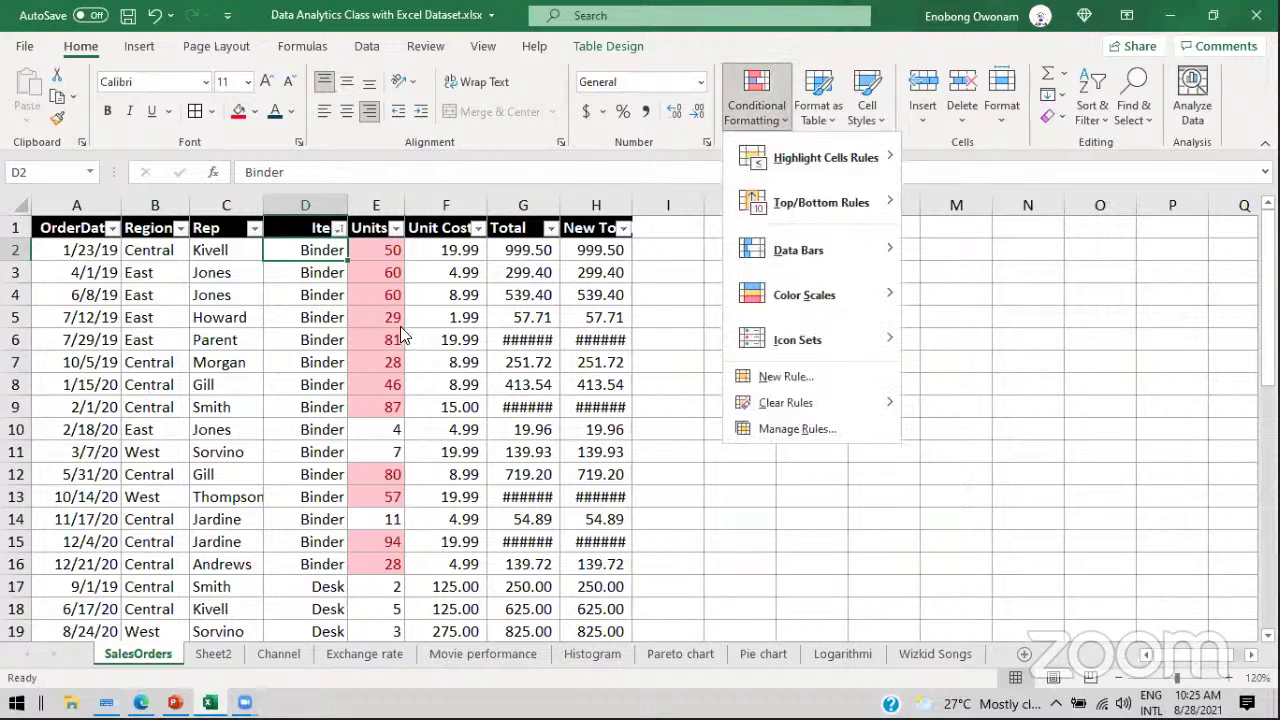
click(220, 251)
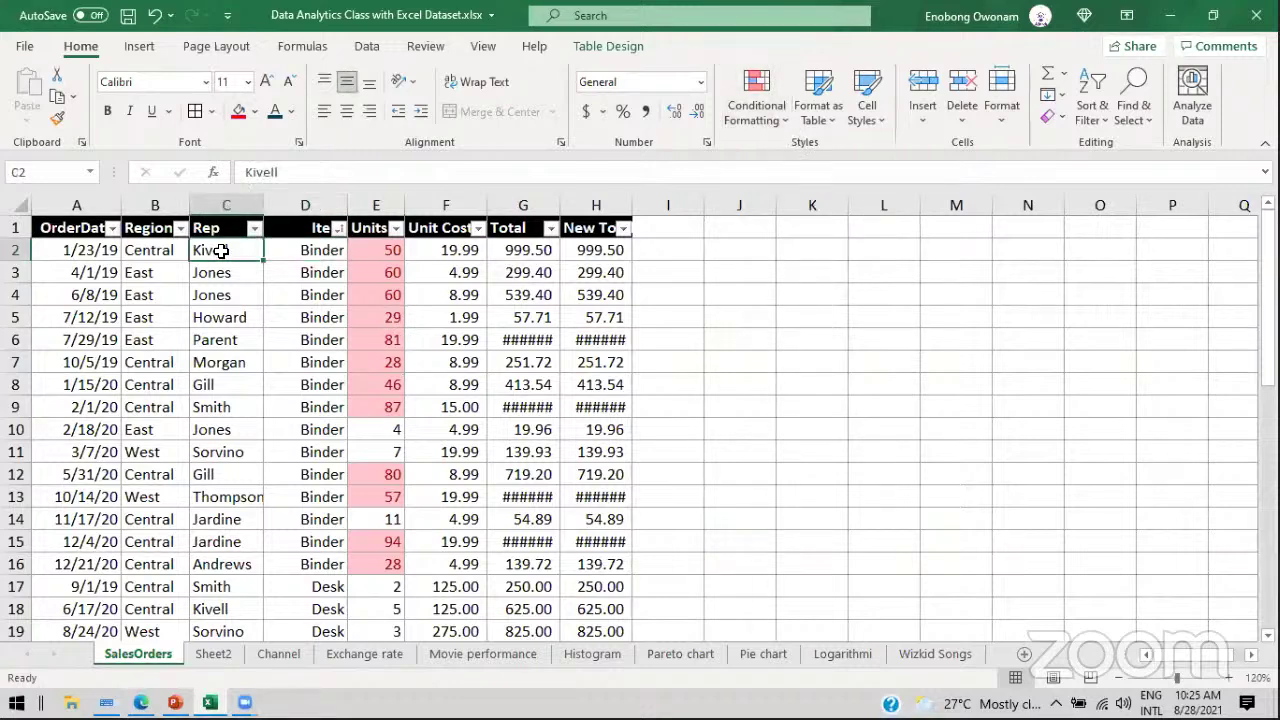
key(ctrl+shift+Down)
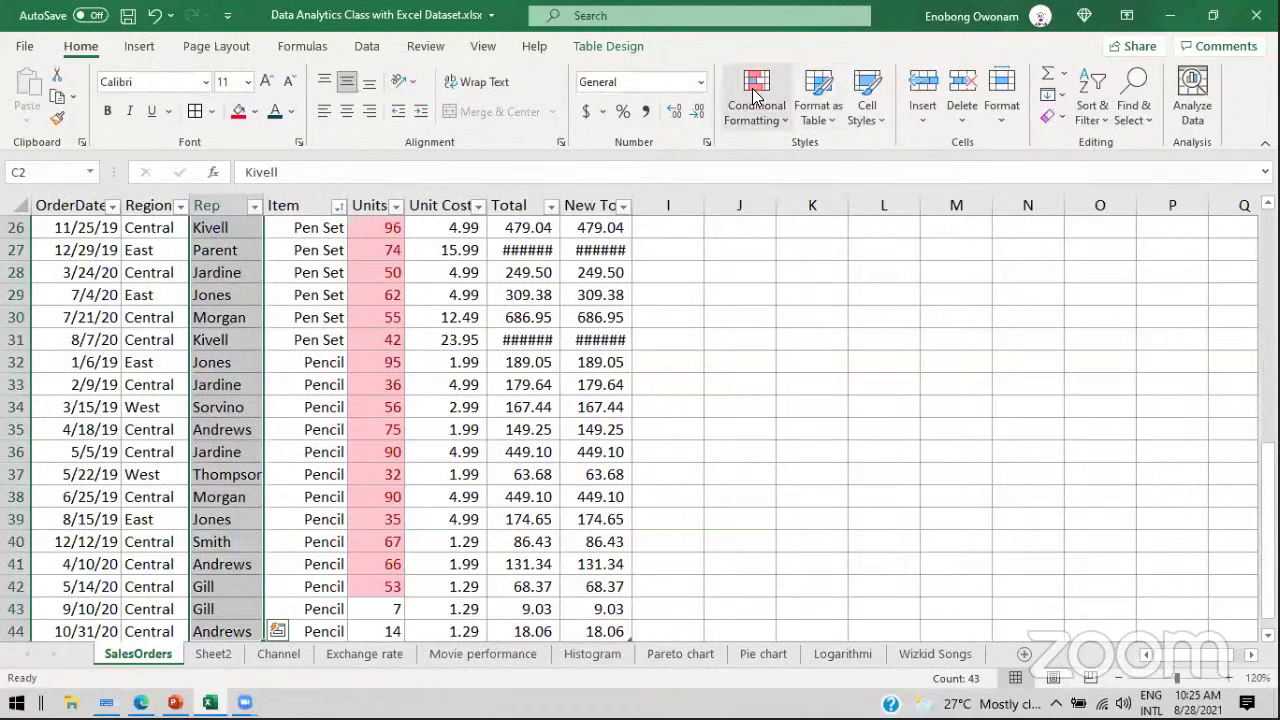
click(757, 105)
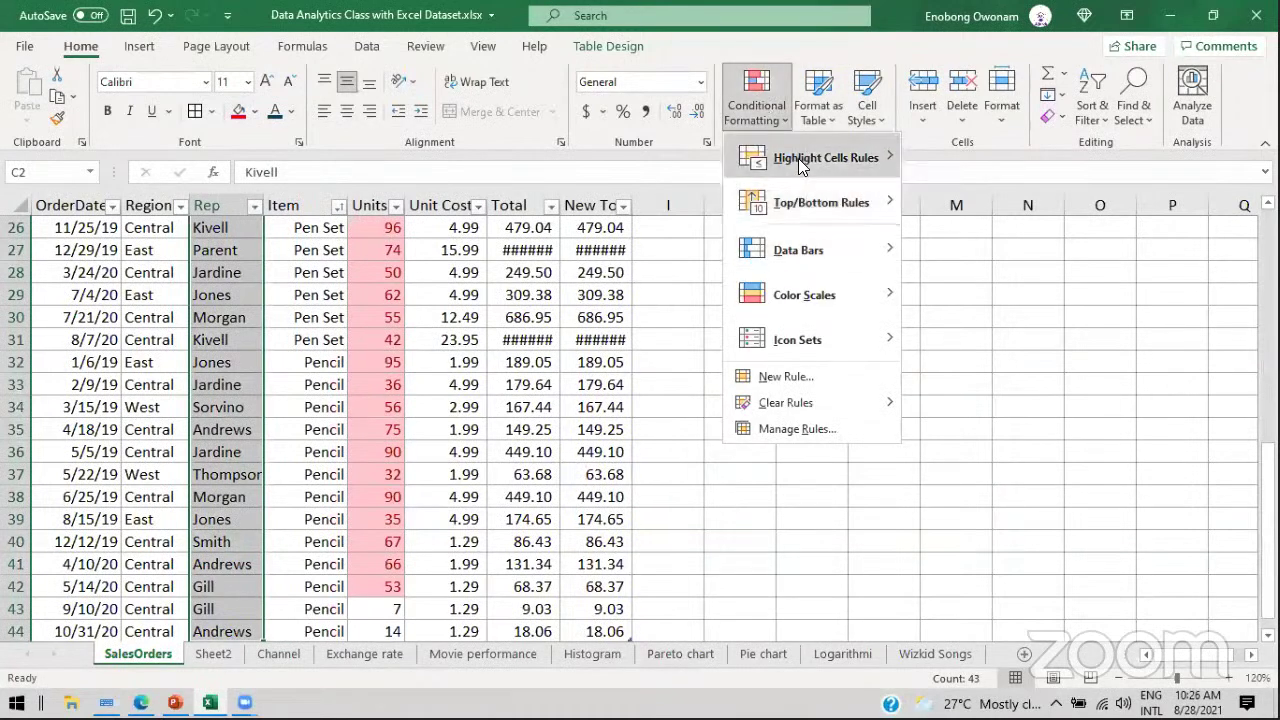
mouse_move(798, 158)
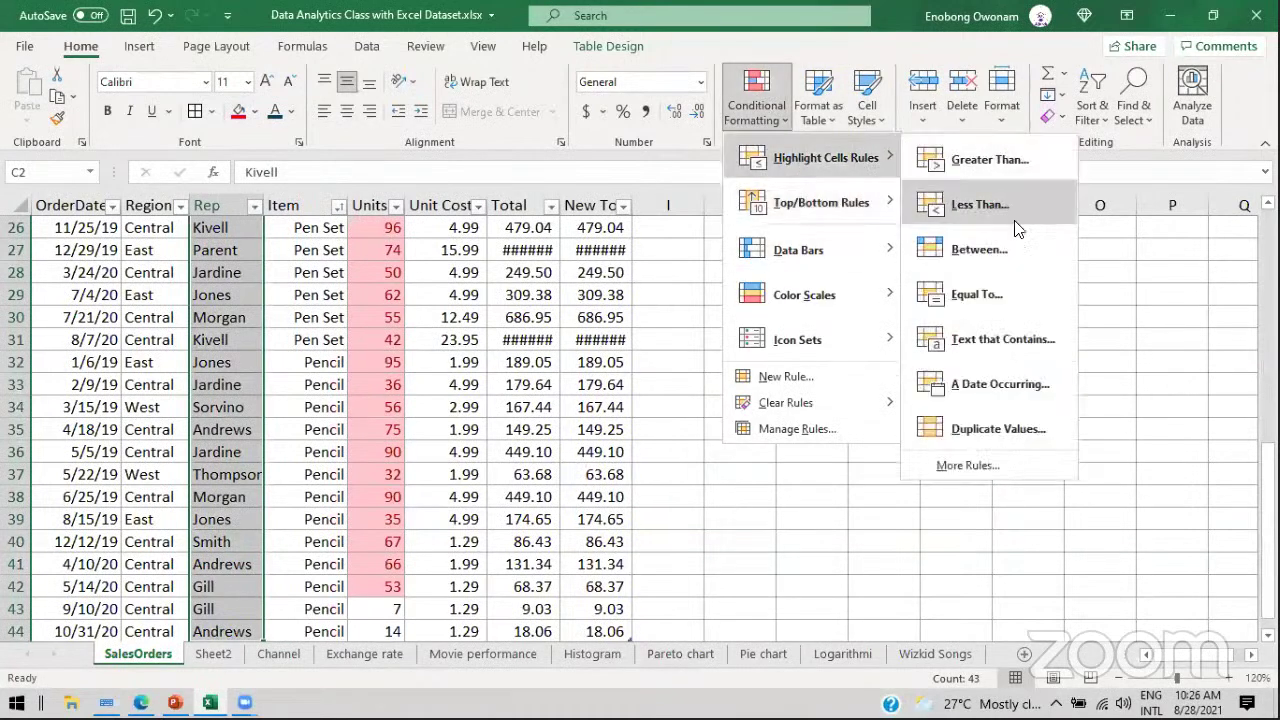
click(967, 340)
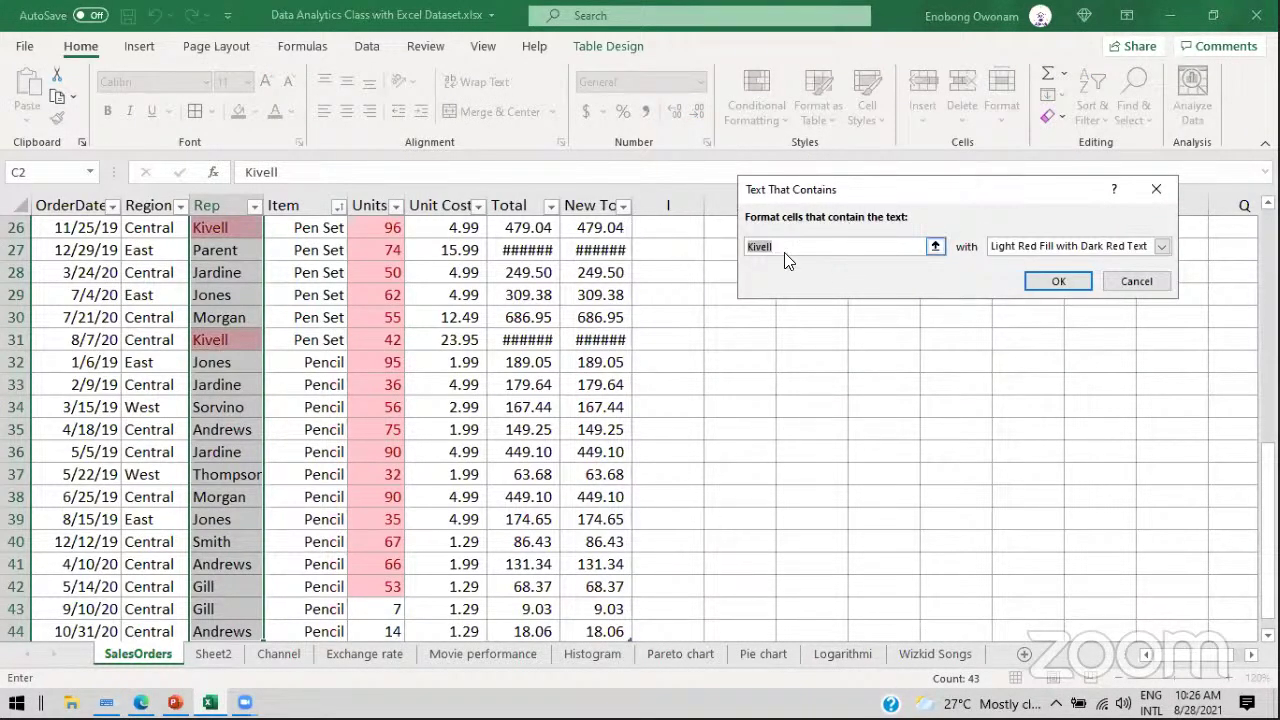
text(Jo)
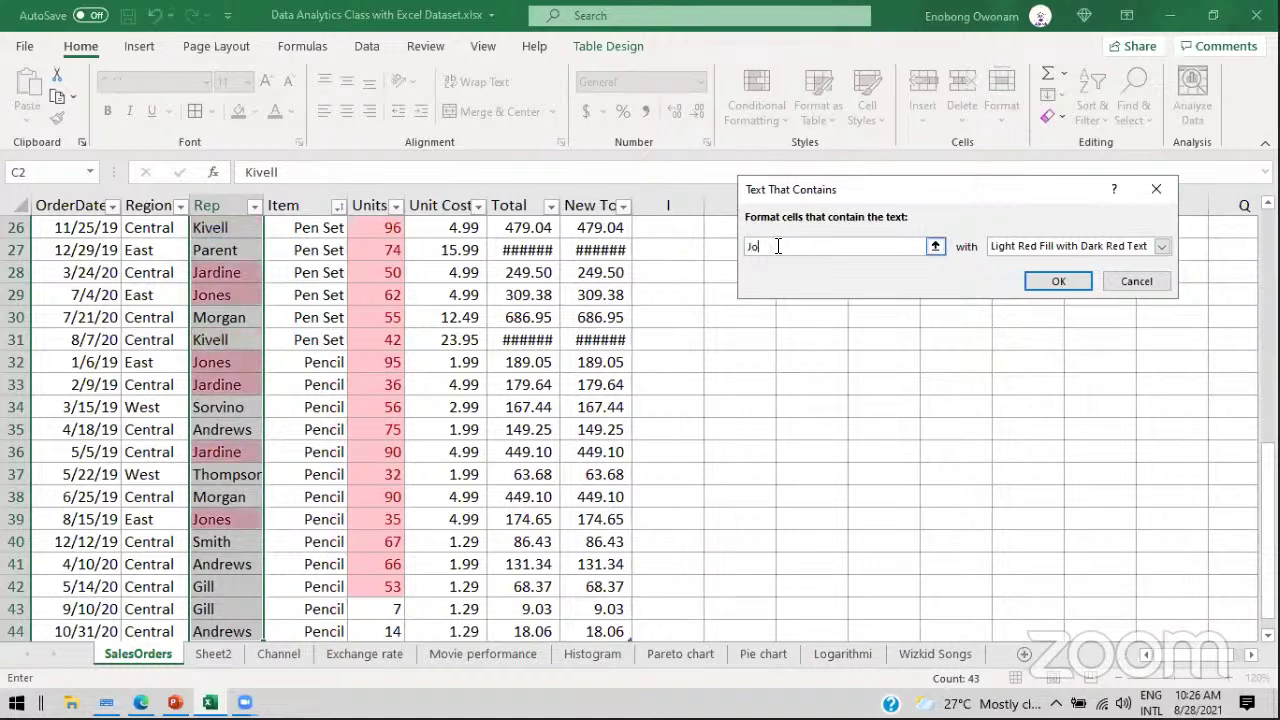
text(nes)
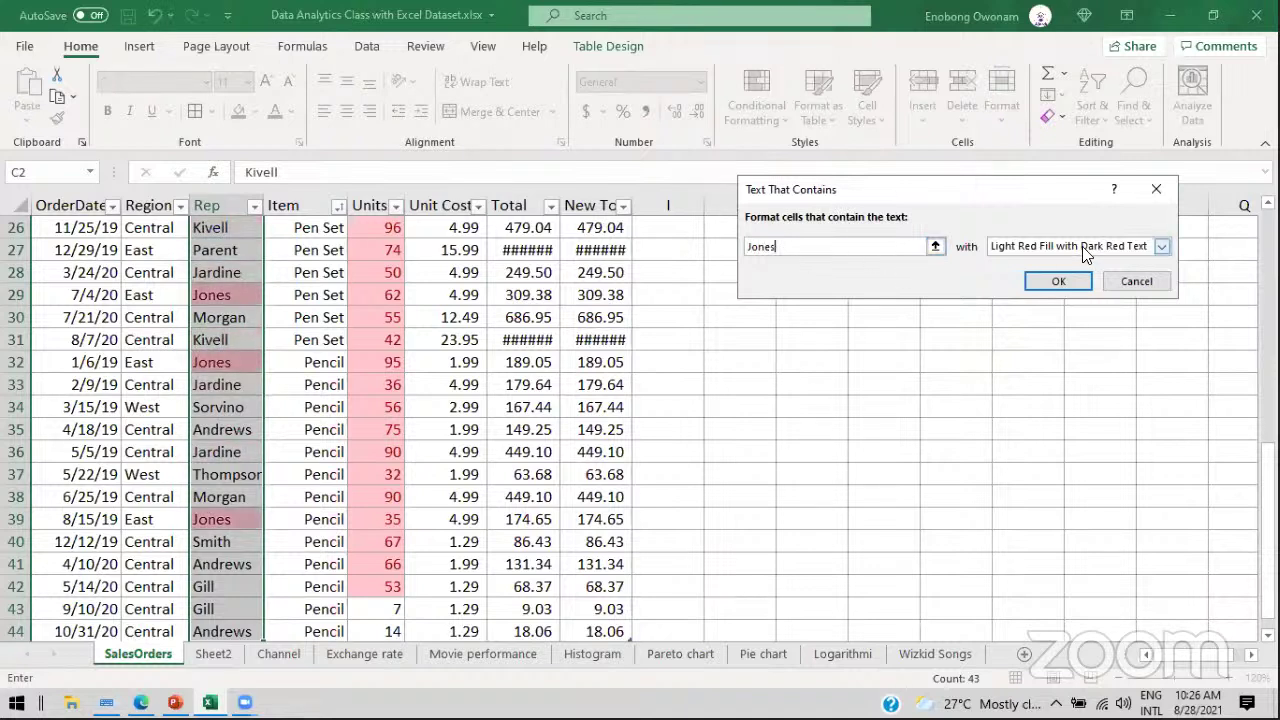
click(1078, 280)
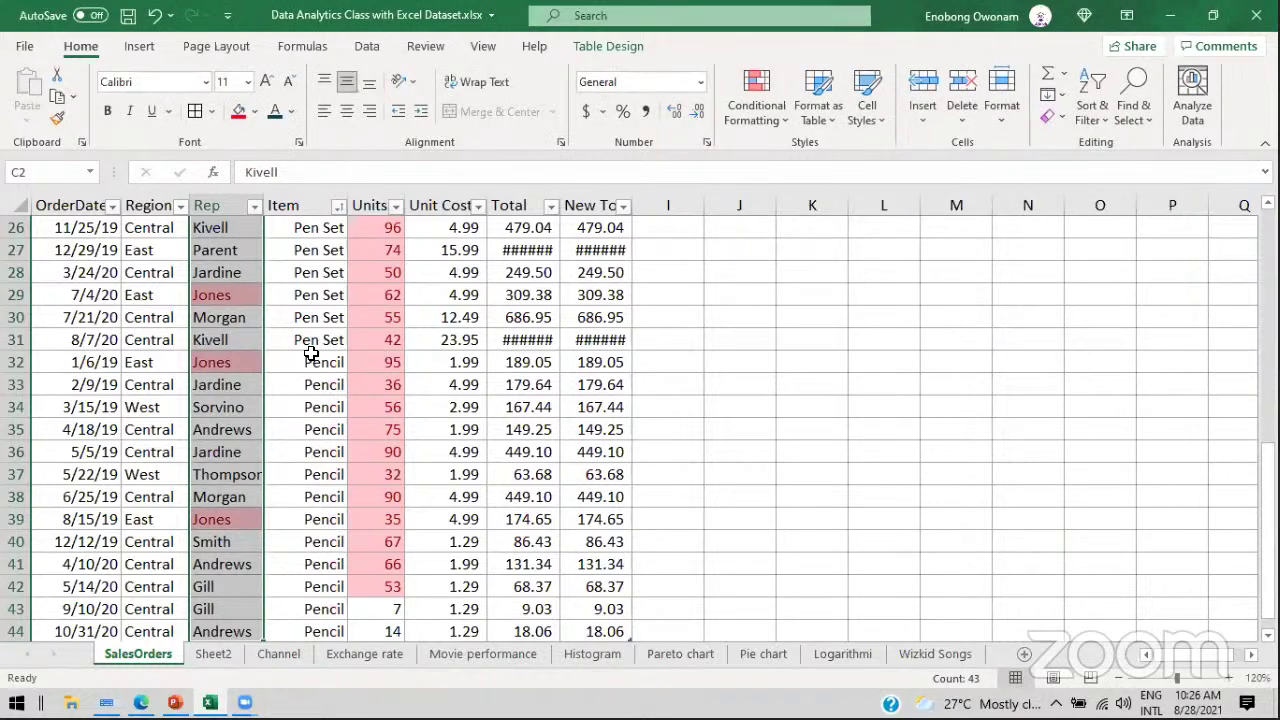
Step: Inspect the highlighted Jones entries in rows 29, 32 and 39, glancing at the slides
click(202, 305)
click(215, 361)
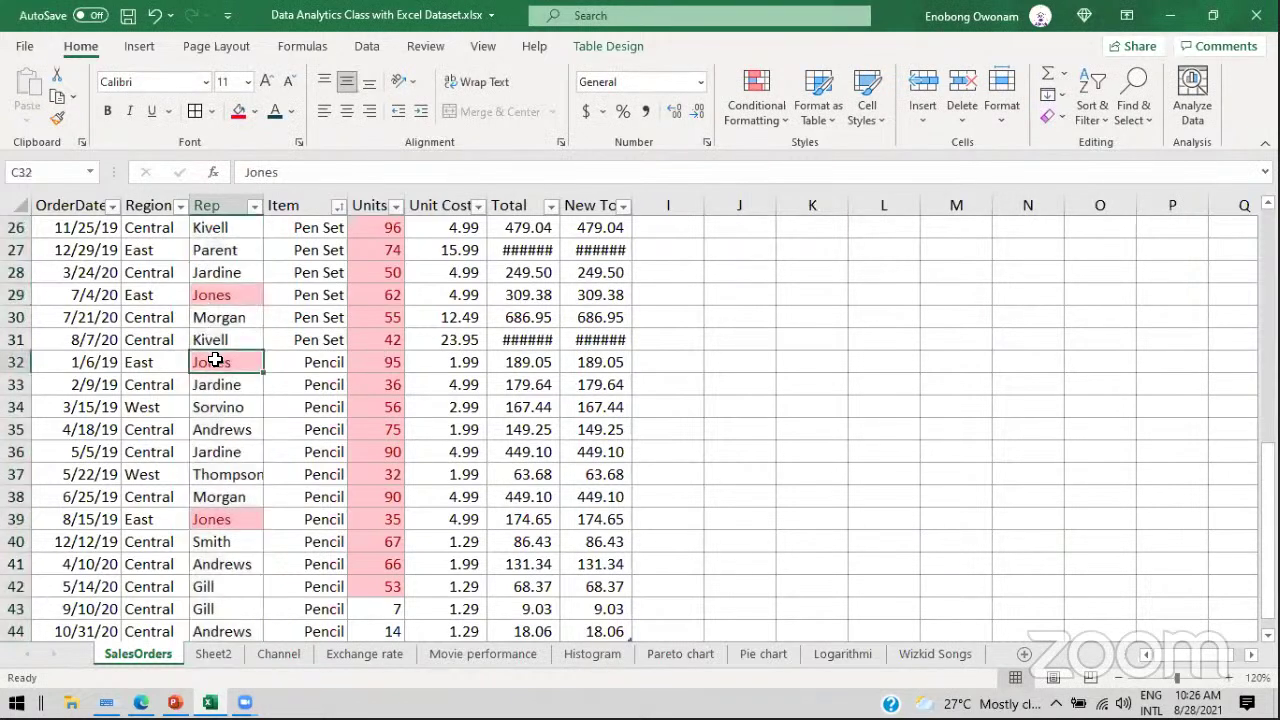
click(221, 517)
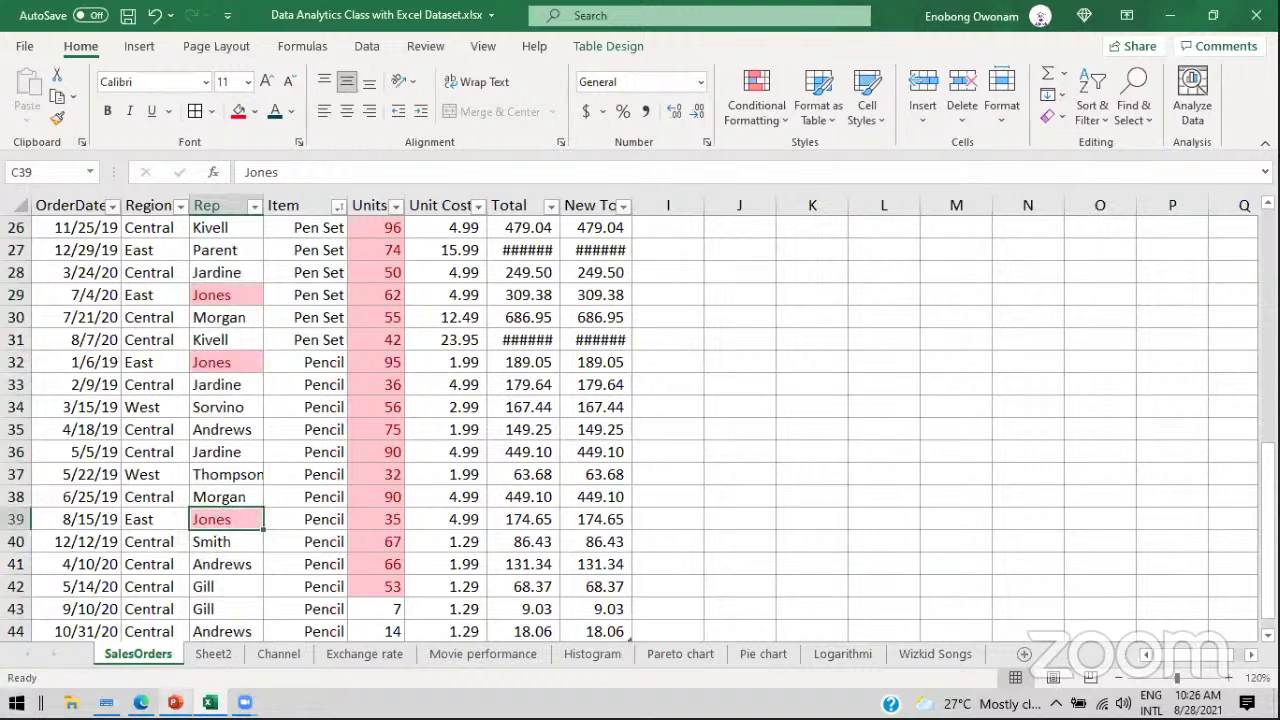
click(175, 702)
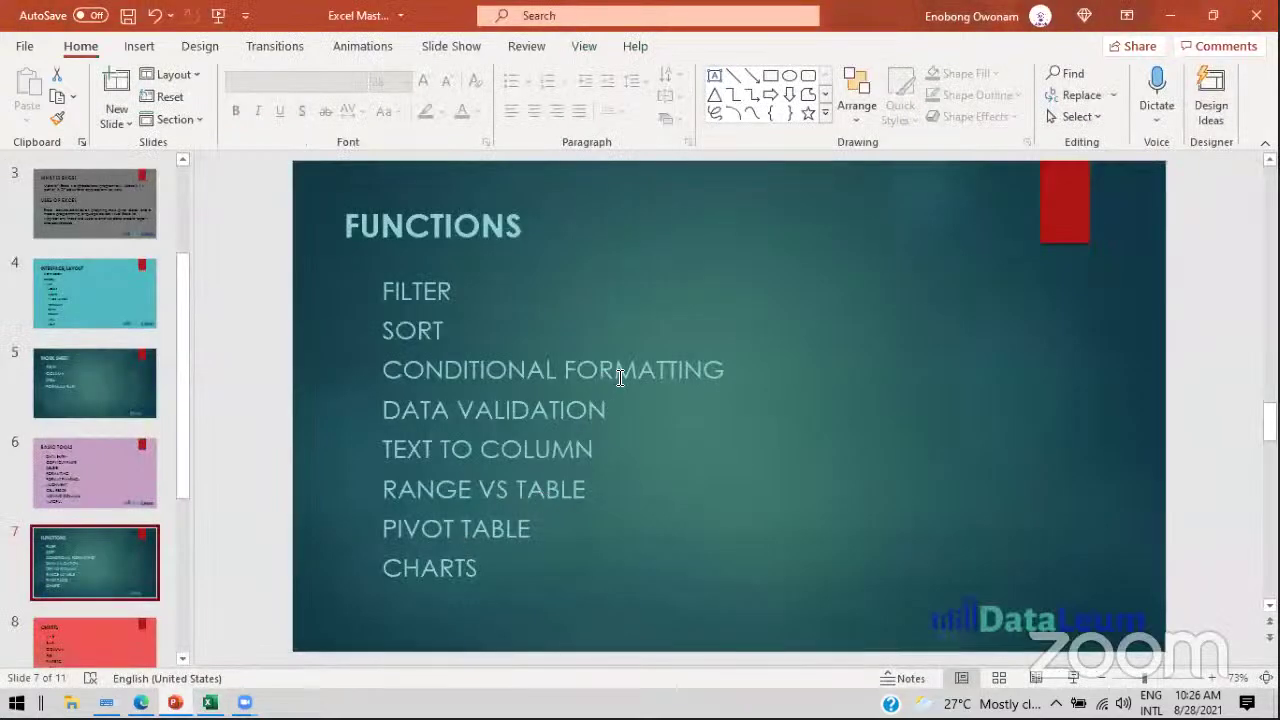
click(1170, 15)
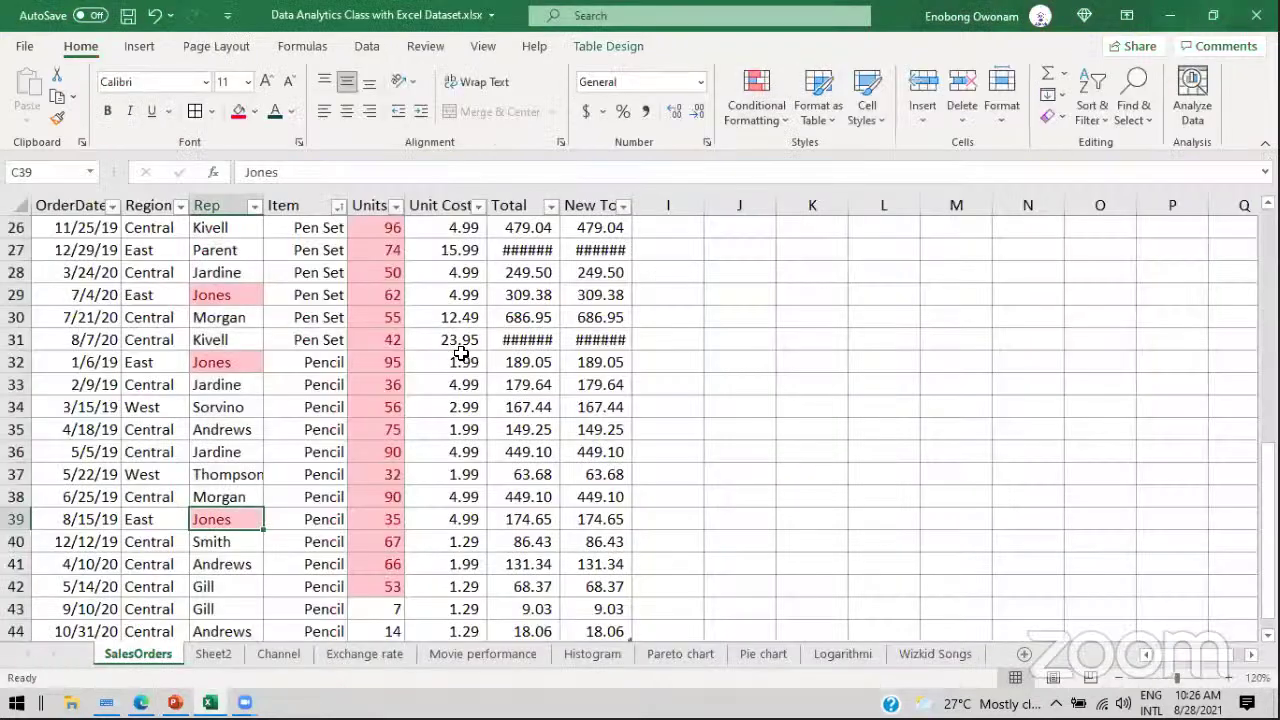
drag(1268, 460, 1268, 230)
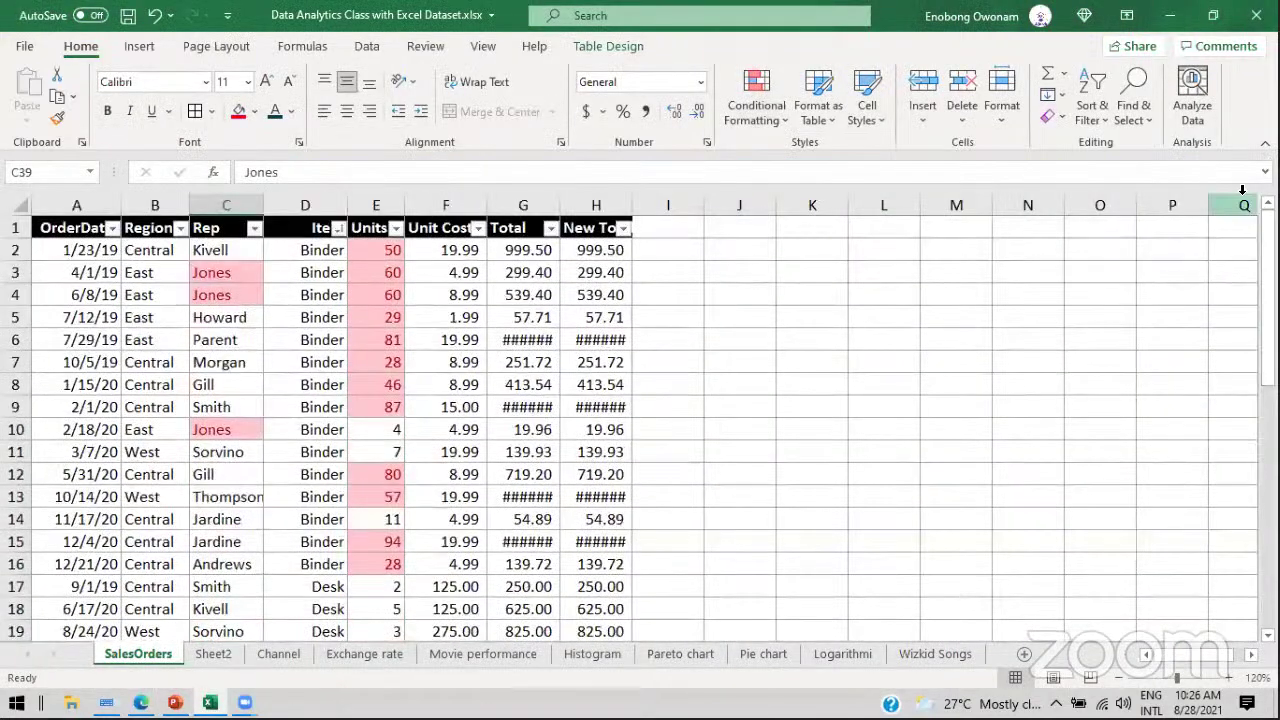
click(170, 251)
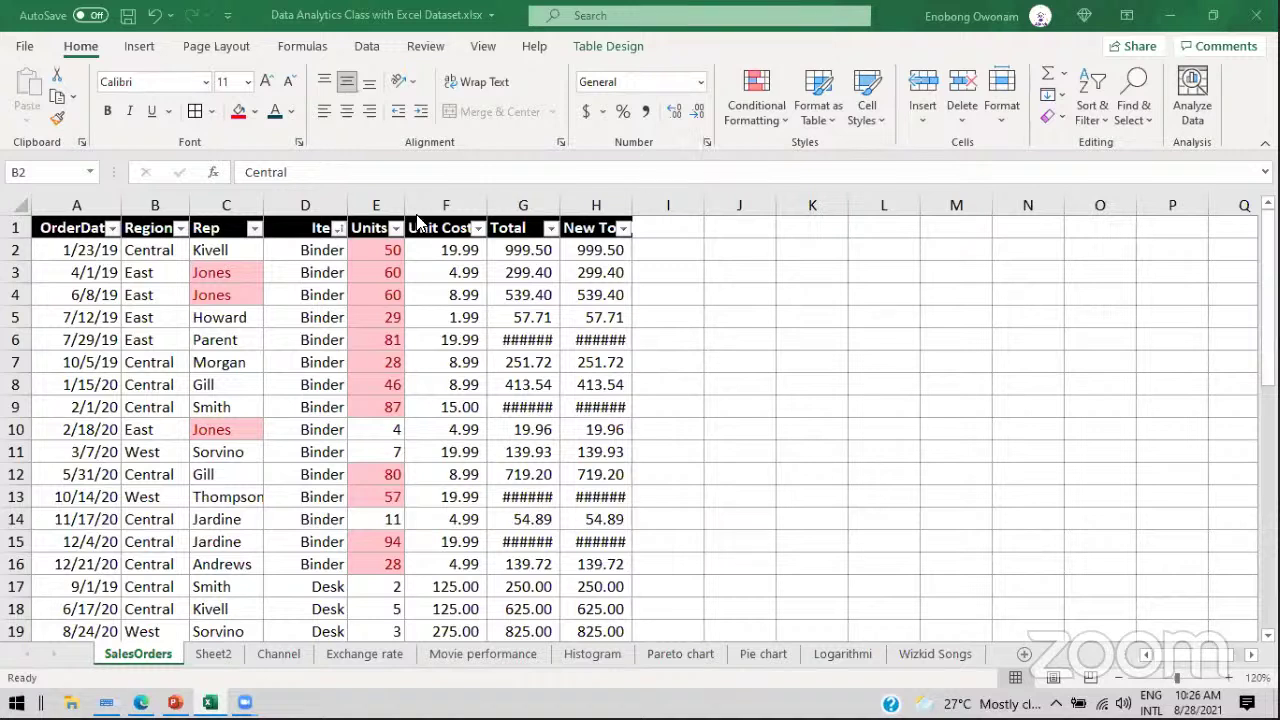
click(184, 256)
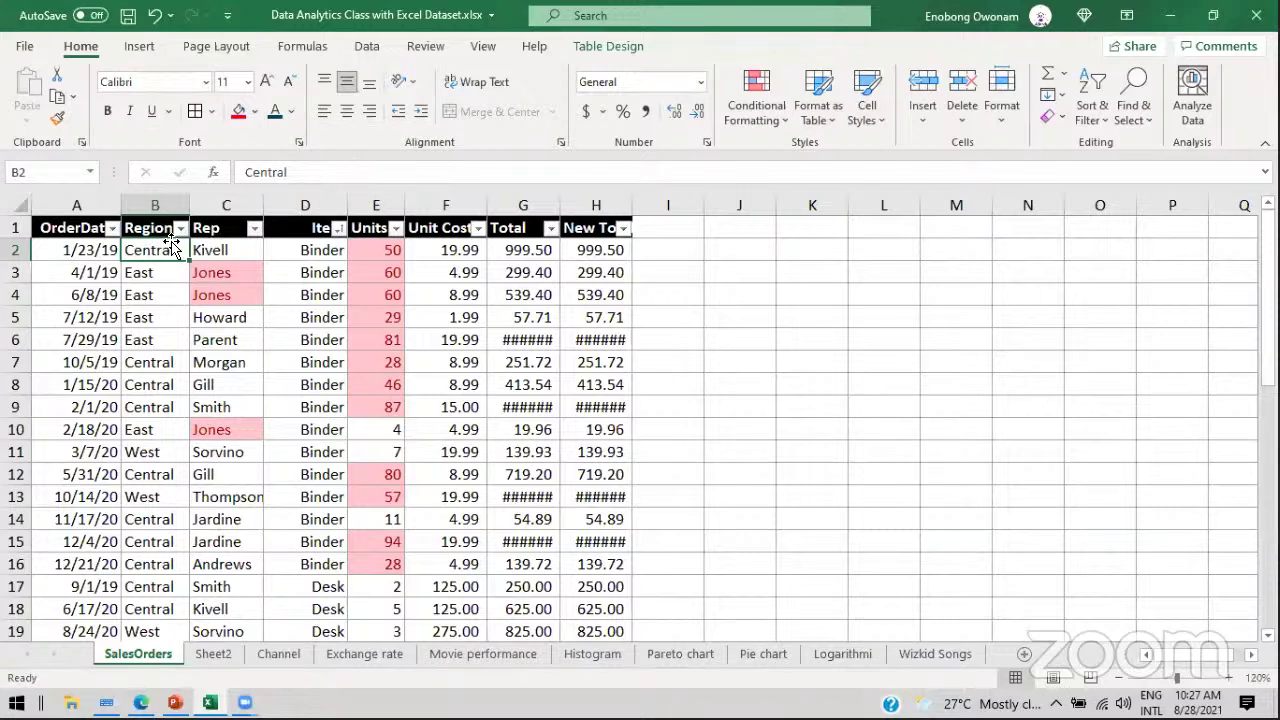
click(181, 228)
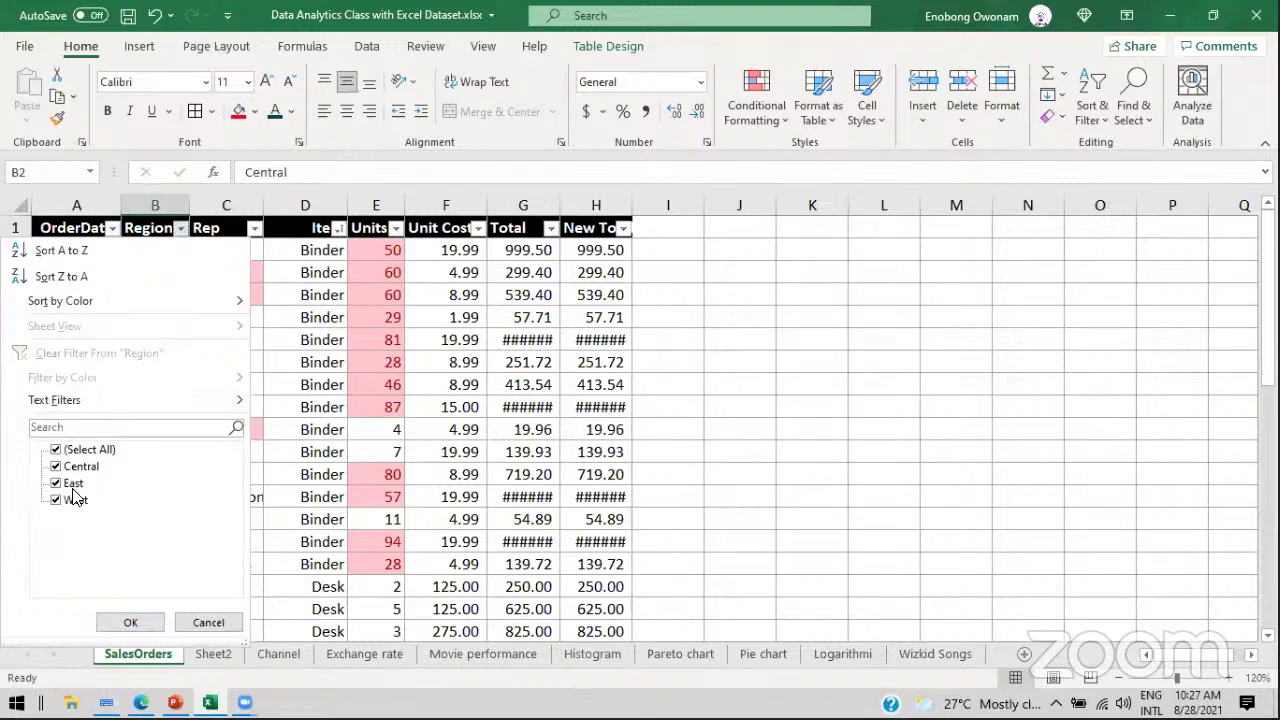
click(130, 622)
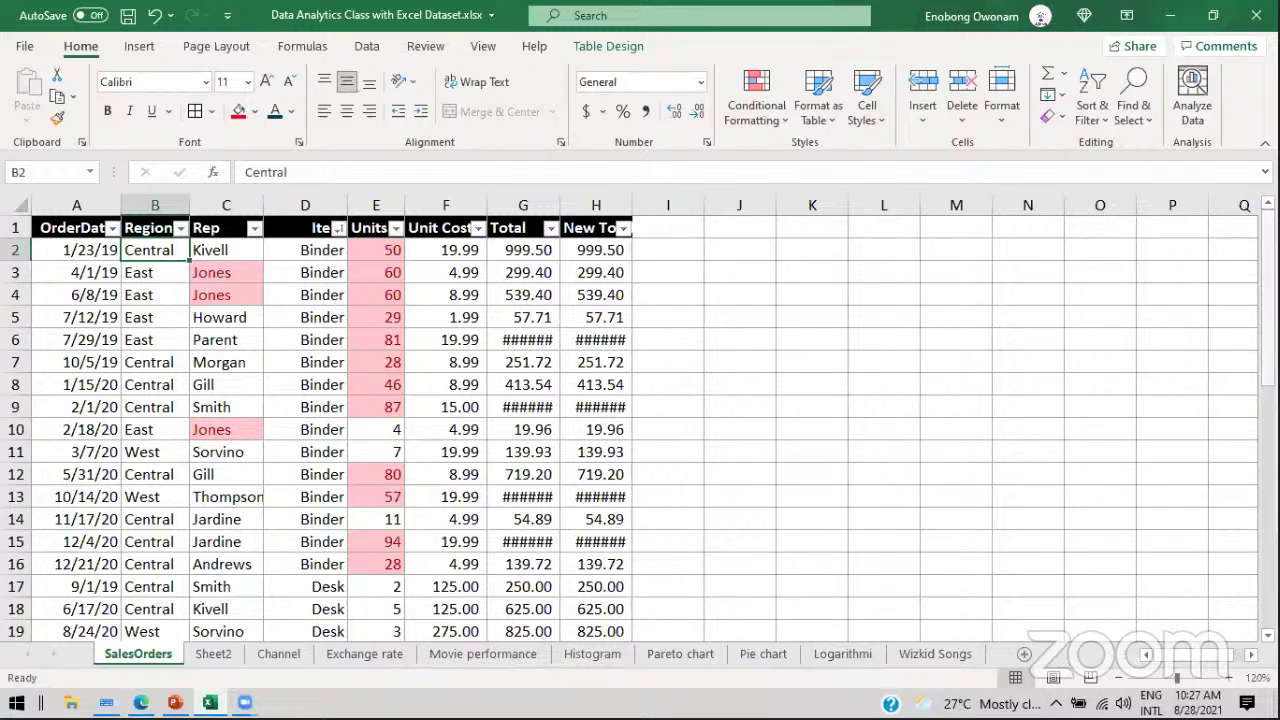
drag(1267, 337, 1267, 556)
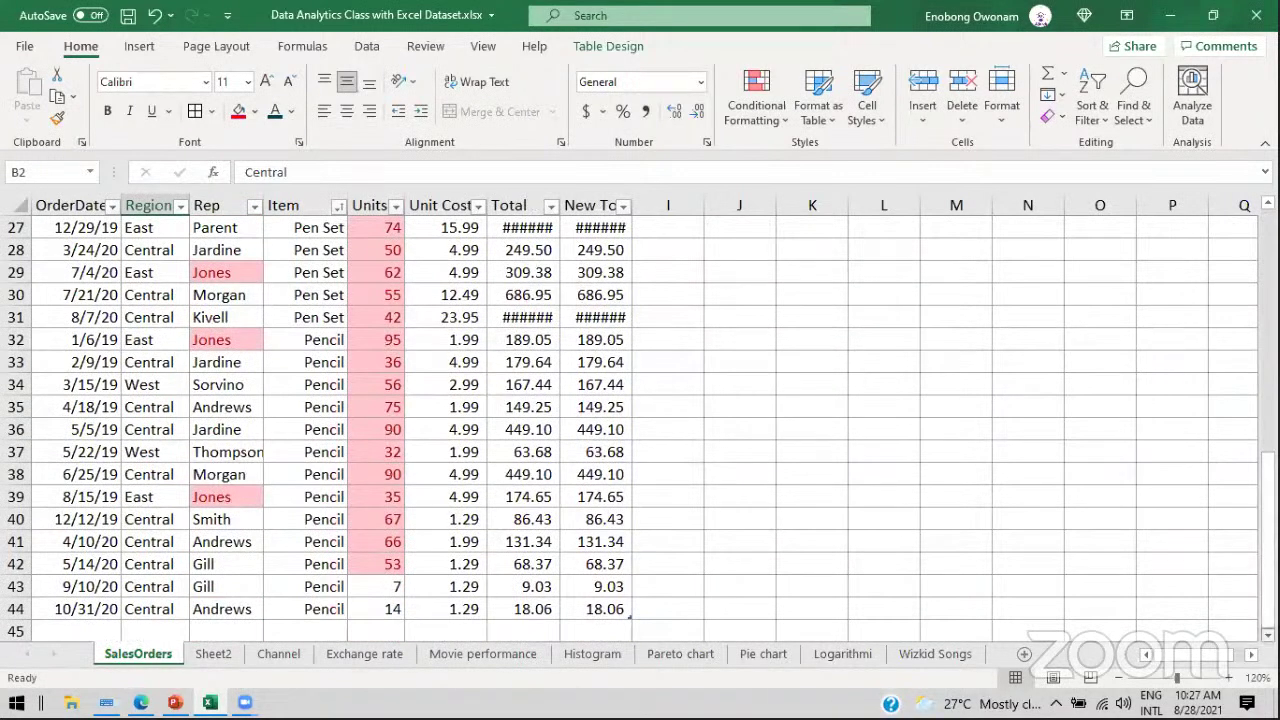
scroll(1253, 635, down, 1)
Step: Enter South in B45 and Centralll in B46
click(169, 563)
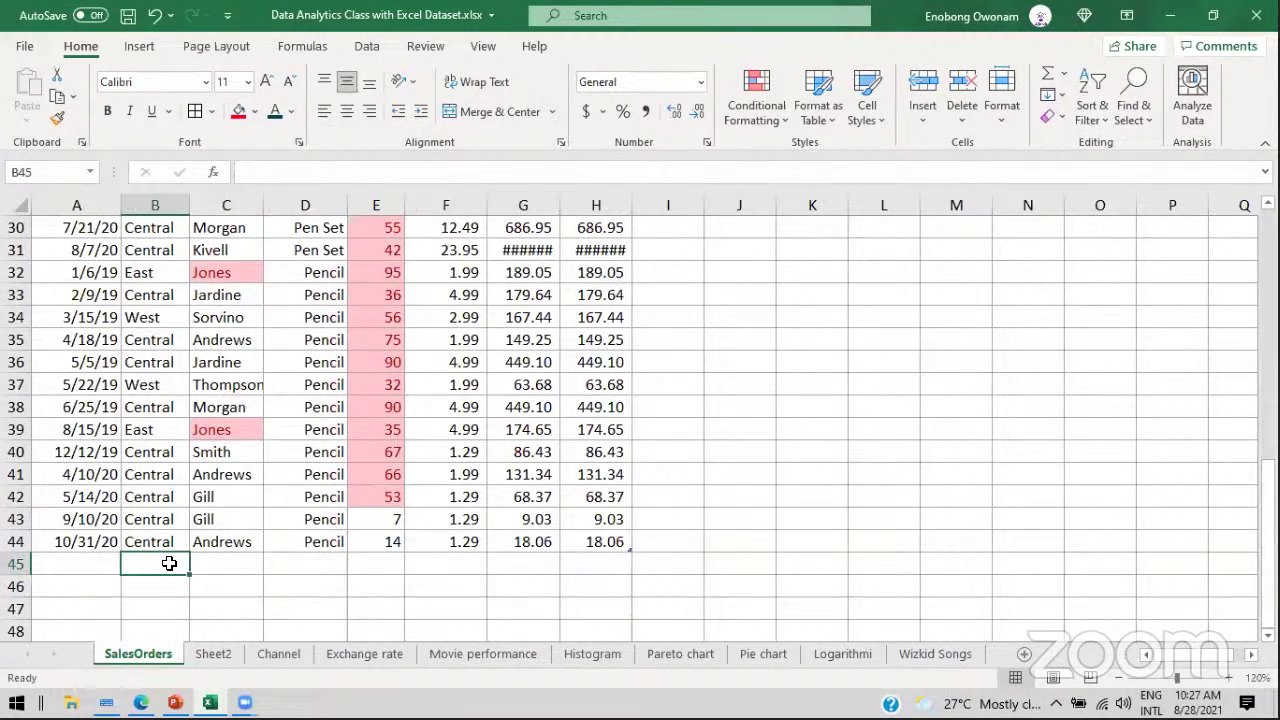
text(South)
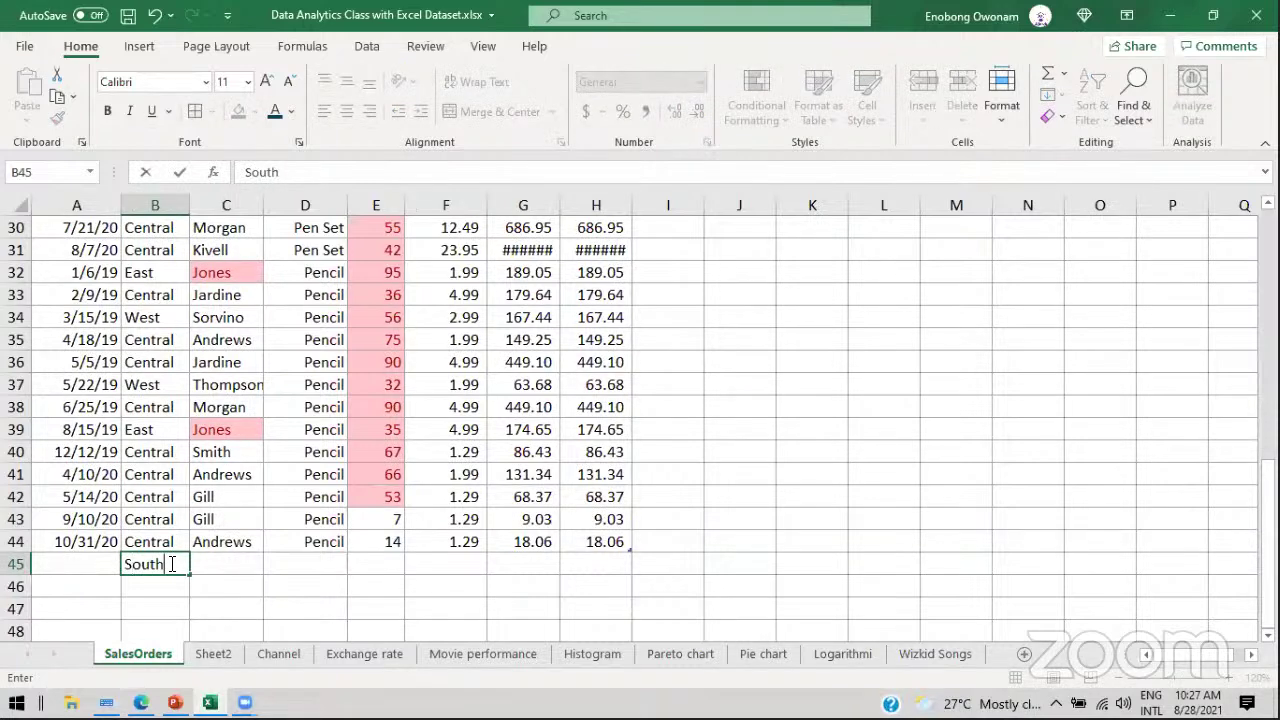
key(Return)
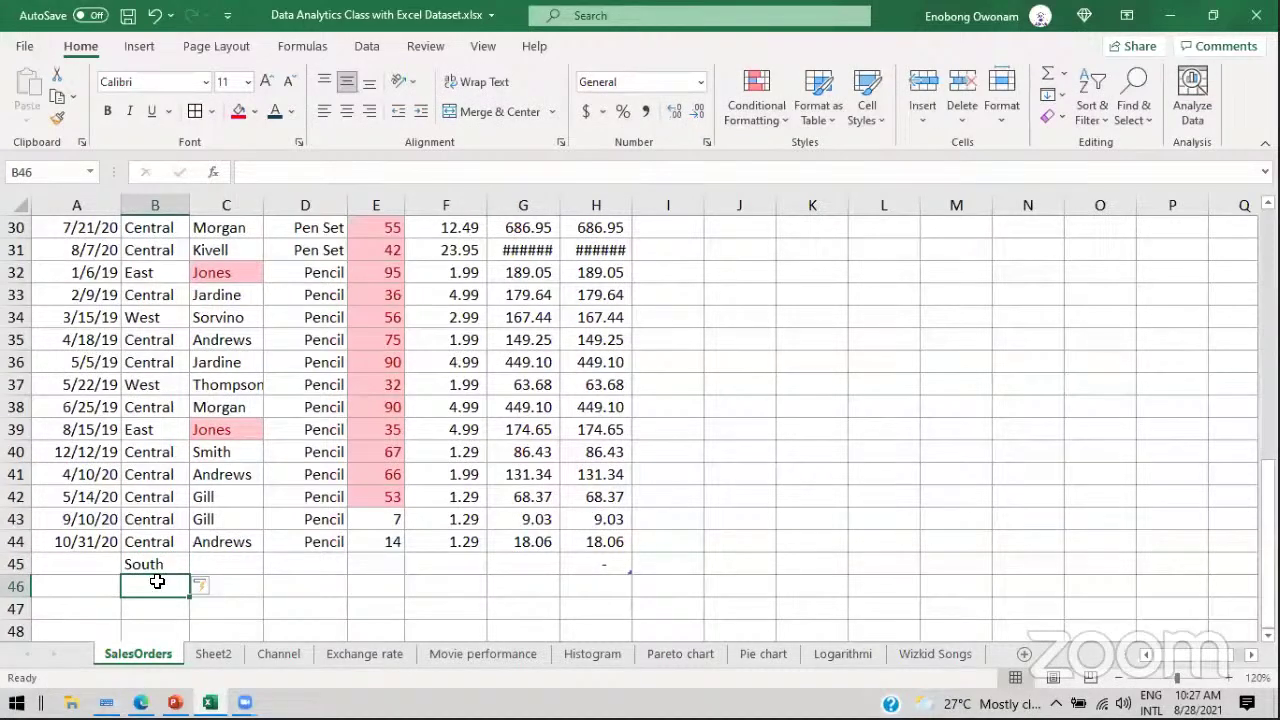
text(Central)
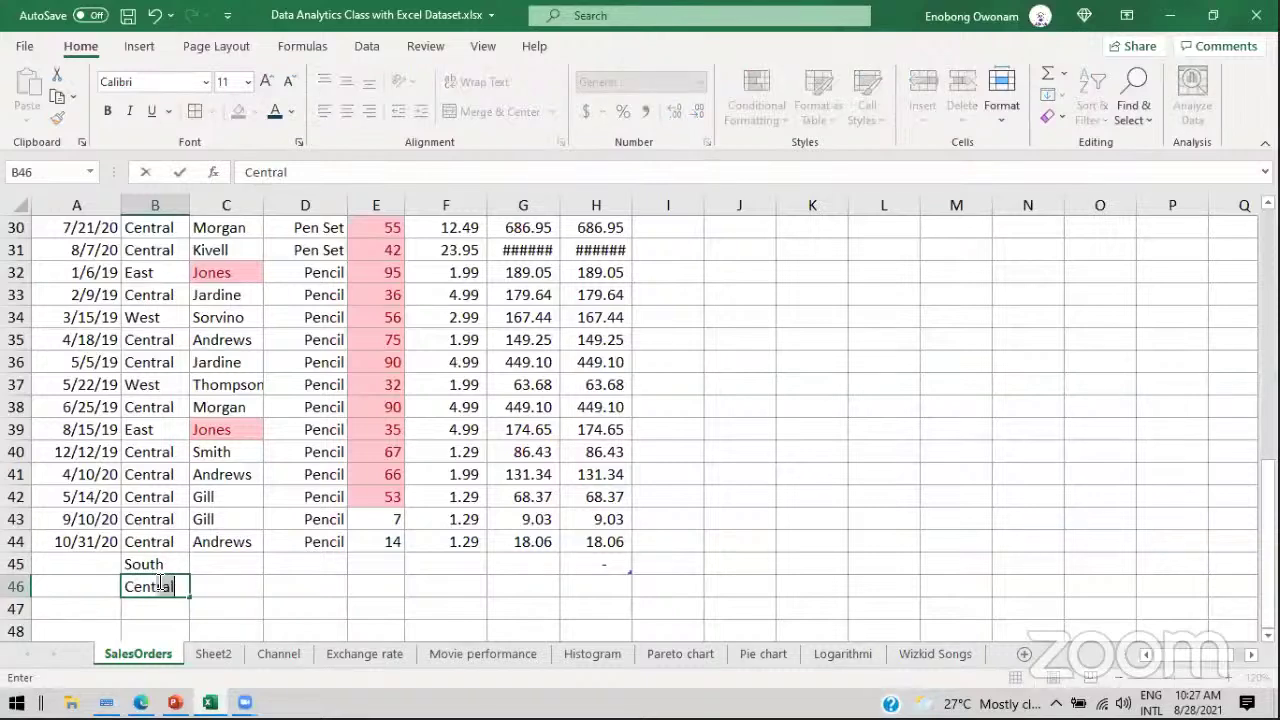
text(ll)
key(Return)
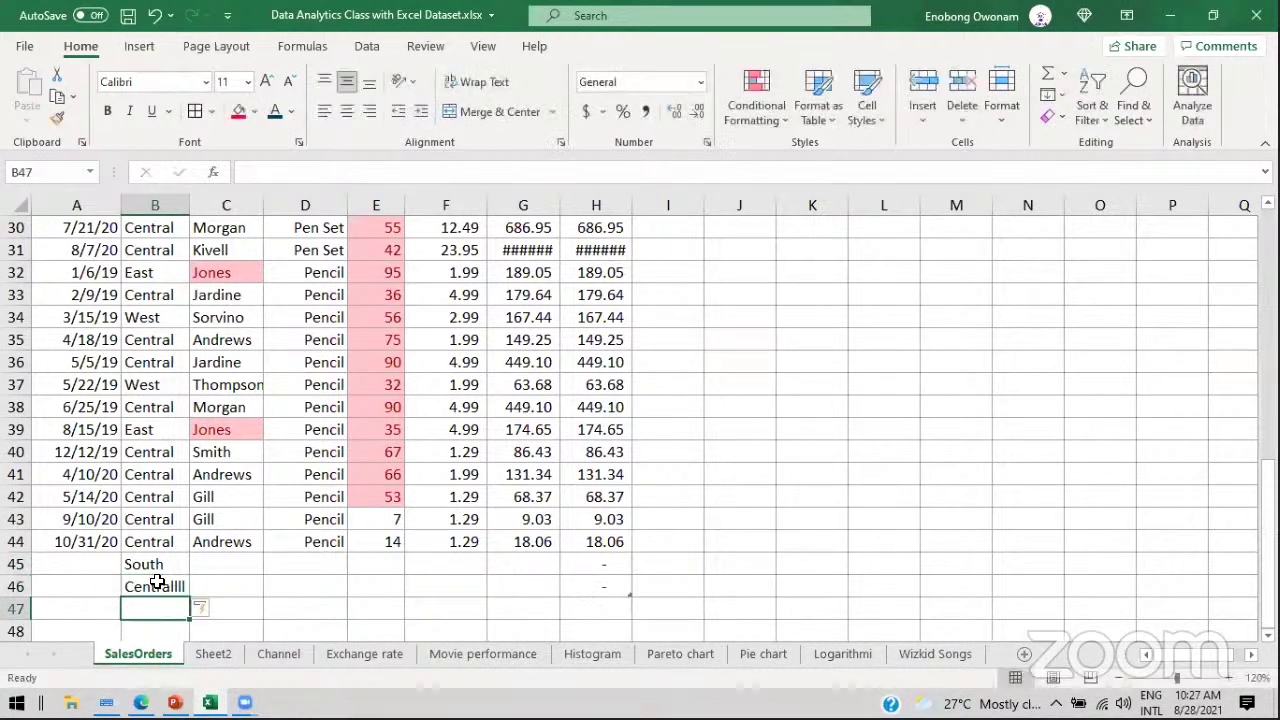
Step: Compare the new entries with the Central values in B40 and B38, returning to B2
click(157, 584)
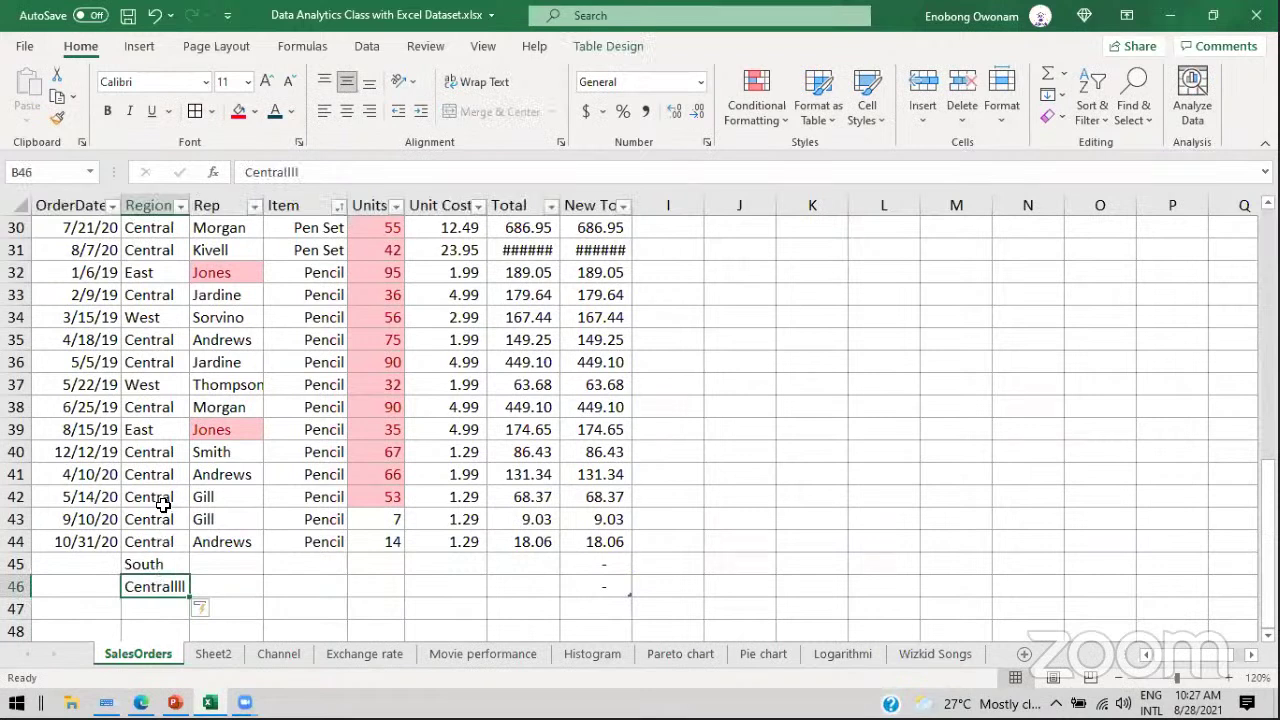
click(148, 564)
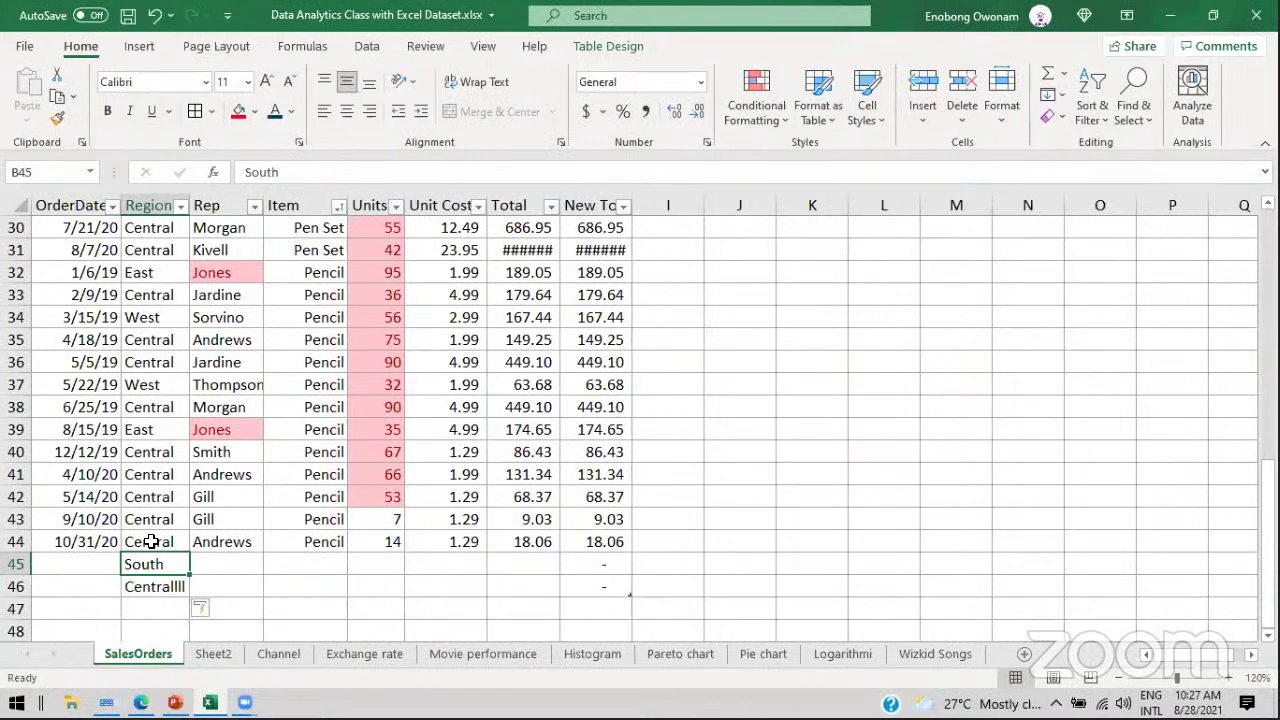
click(150, 451)
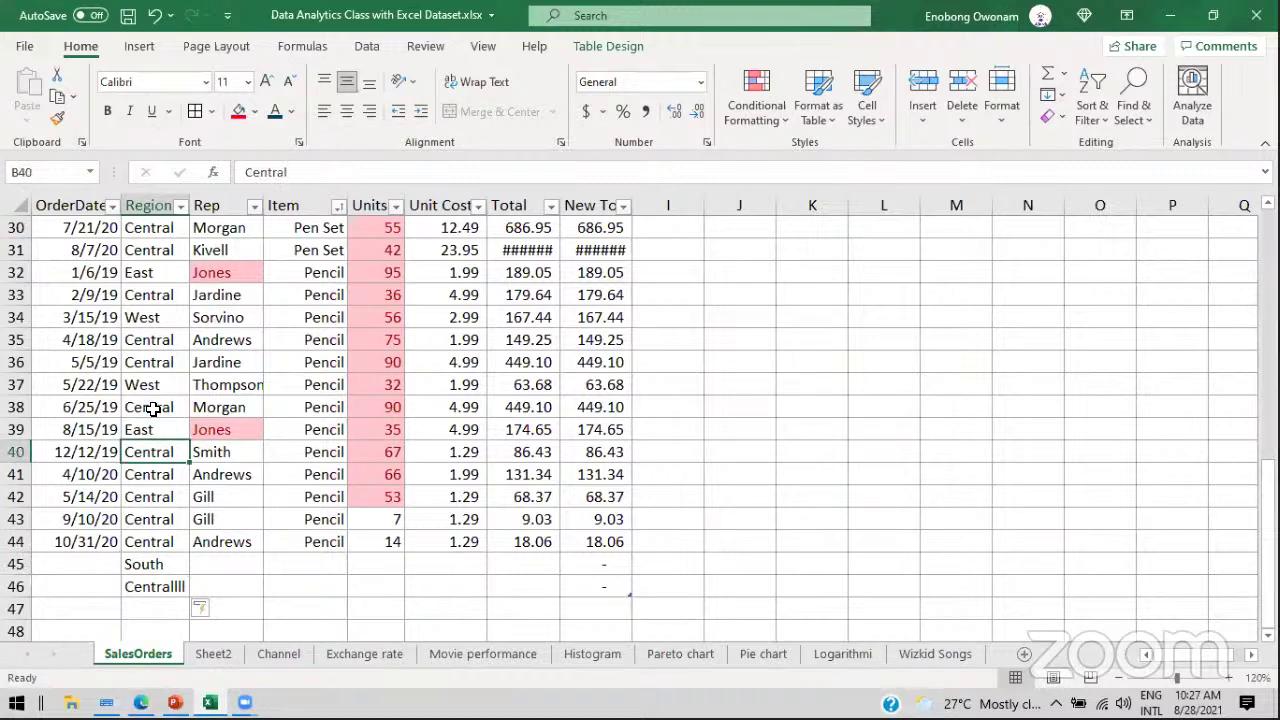
click(152, 407)
scroll(1200, 477, up, 10)
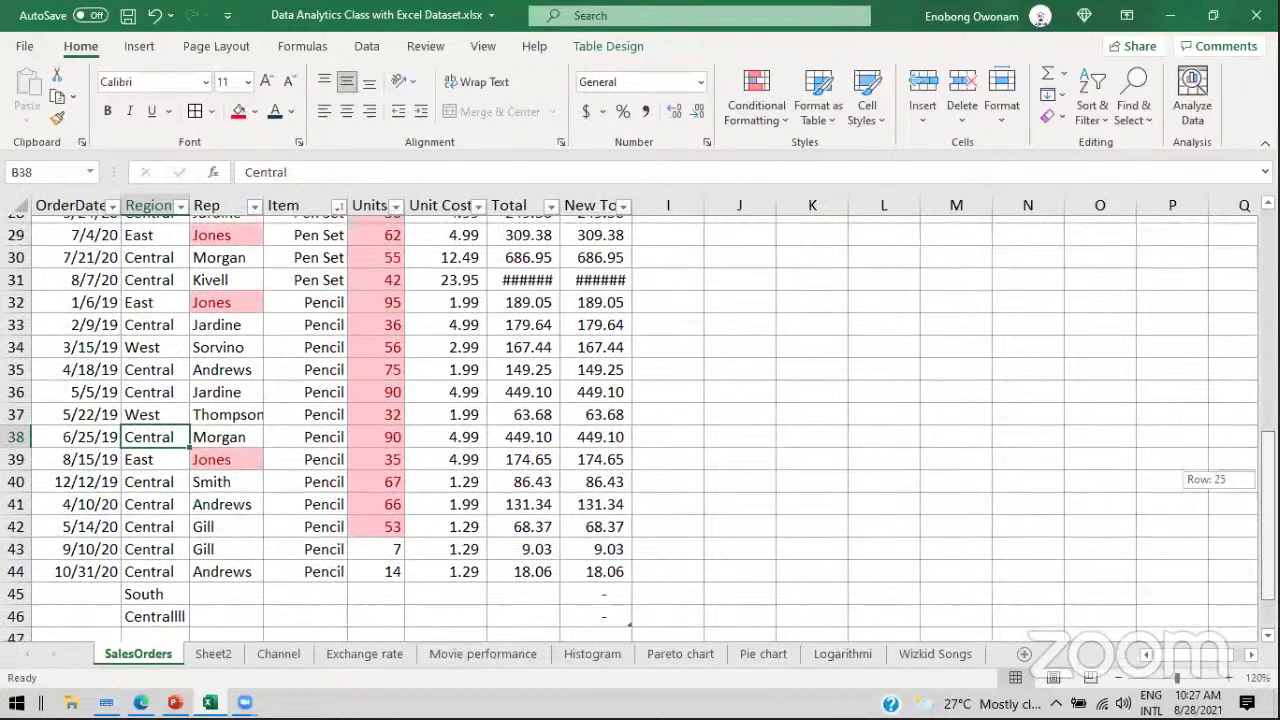
click(134, 249)
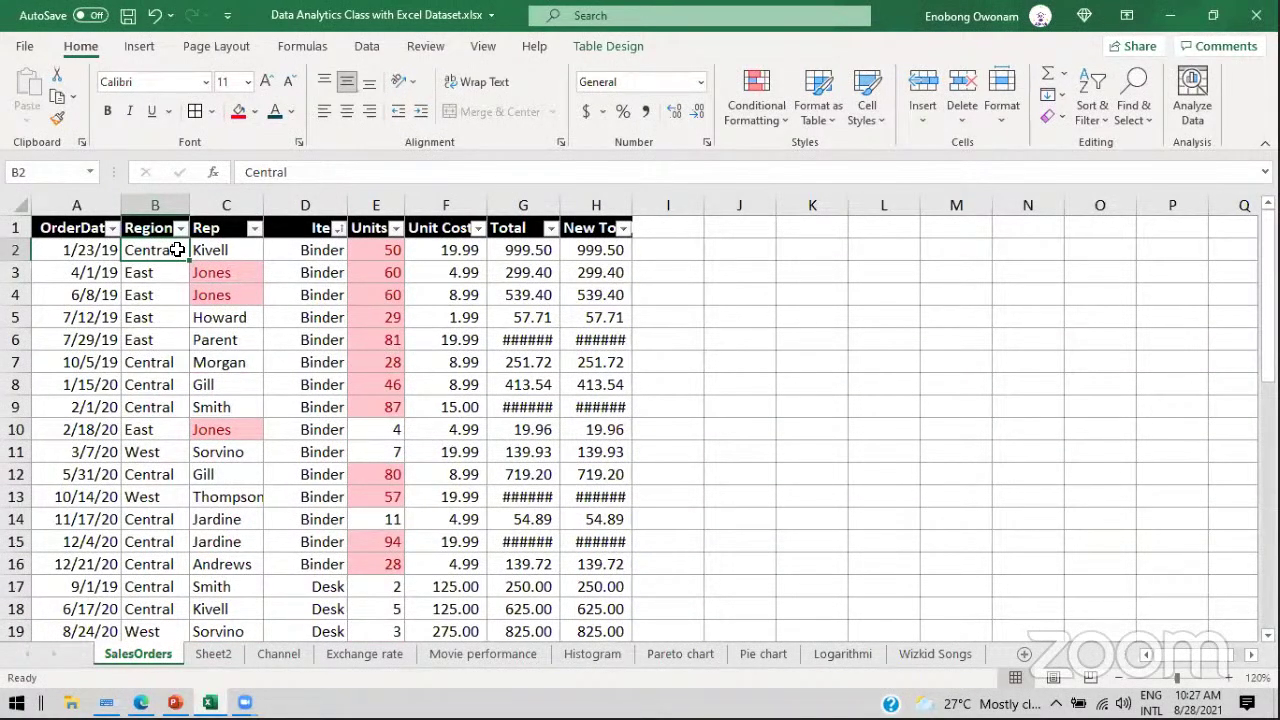
Step: Select the whole Region column B and open Data Validation from the Data tab
click(166, 203)
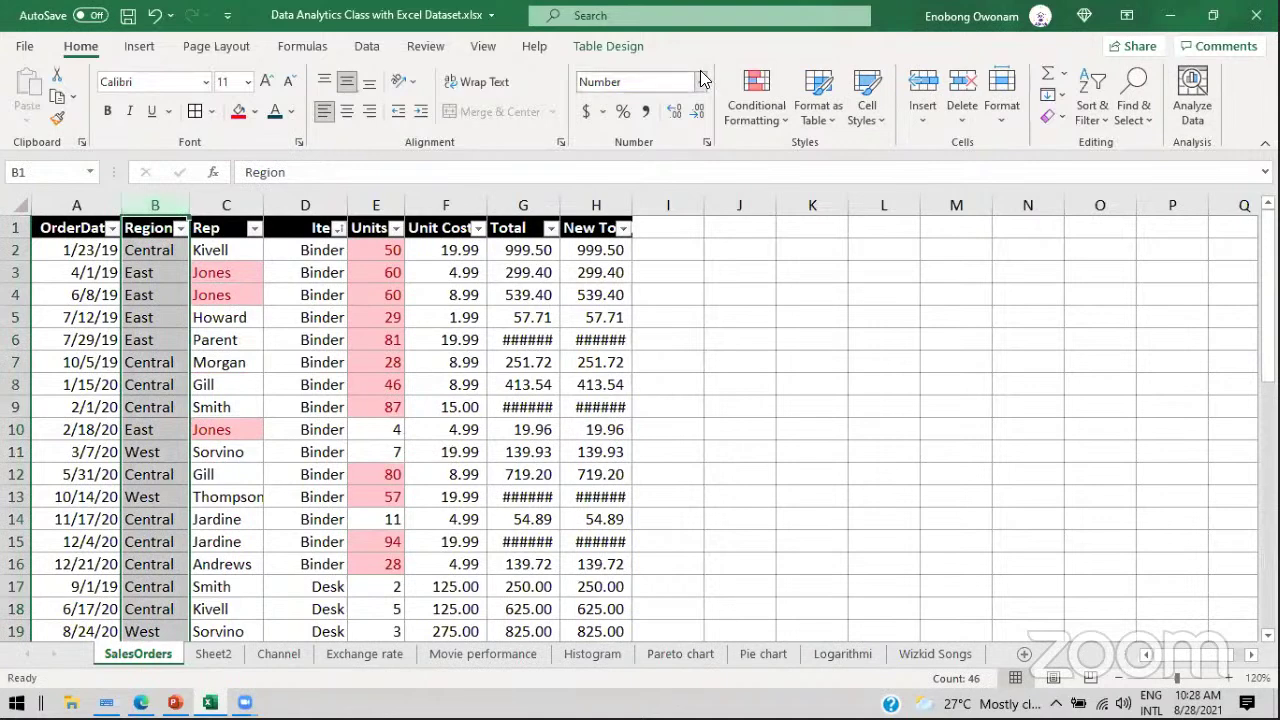
click(367, 47)
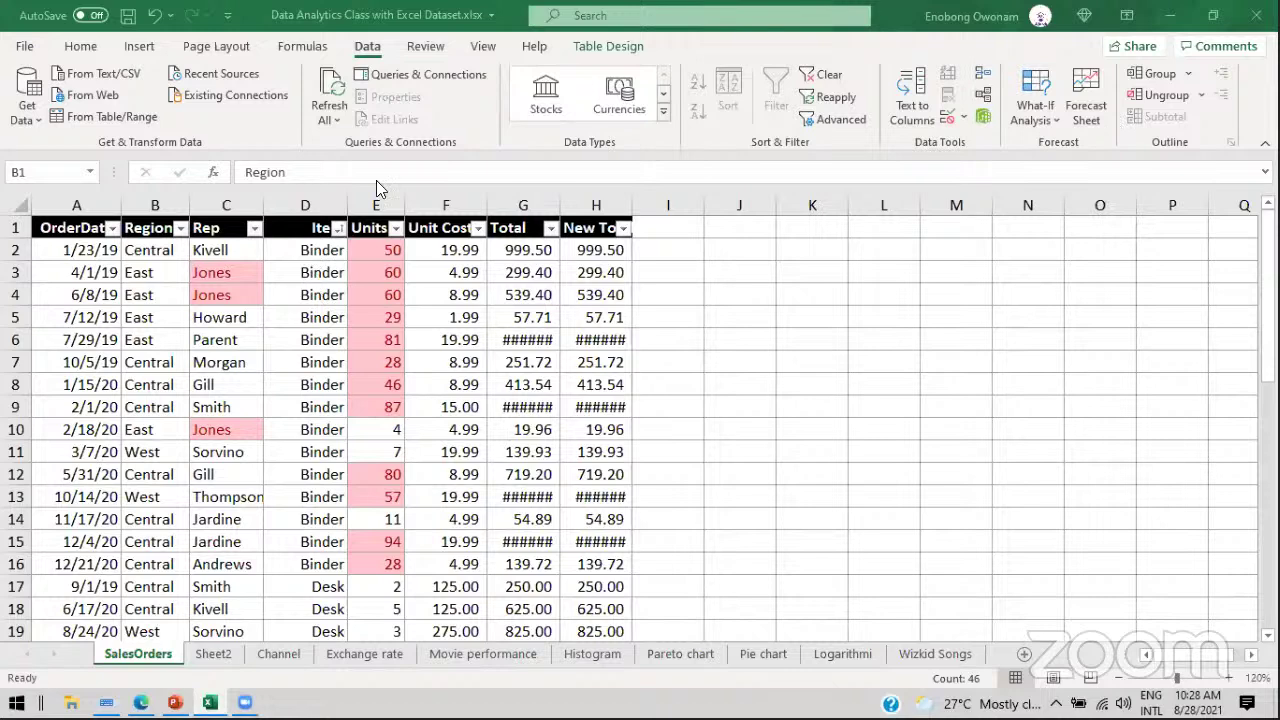
key(ctrl+space)
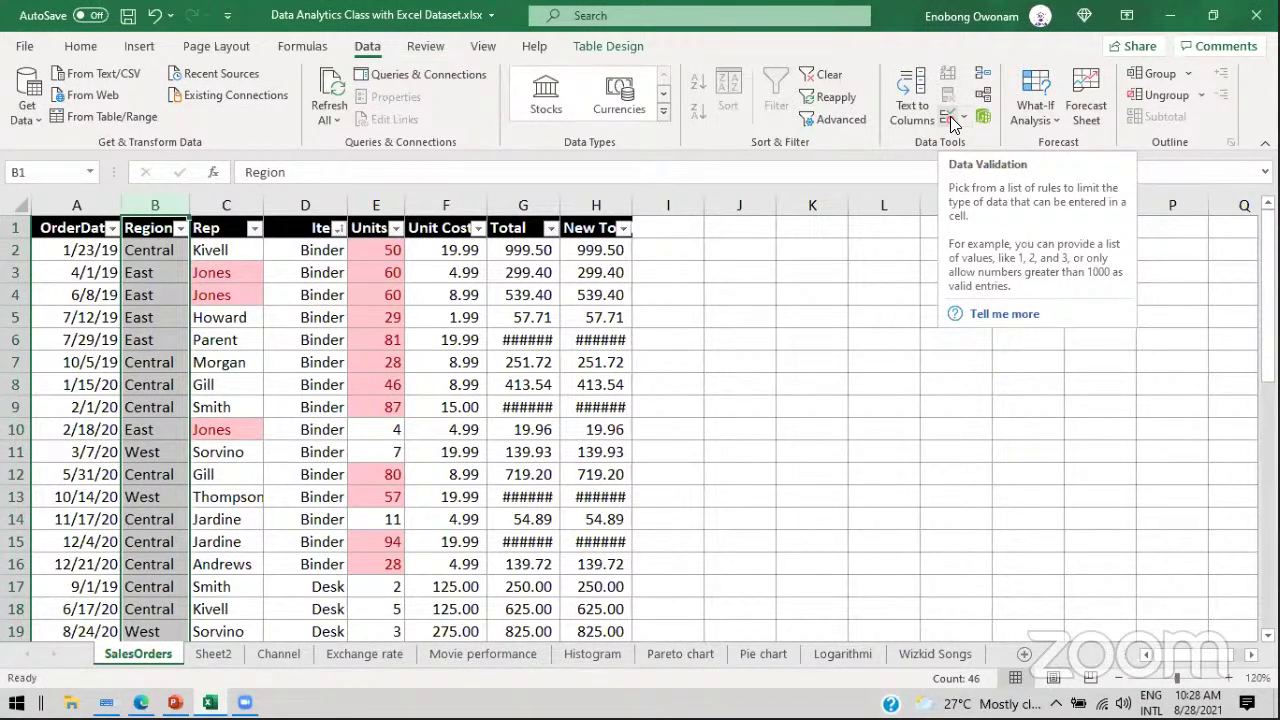
click(951, 121)
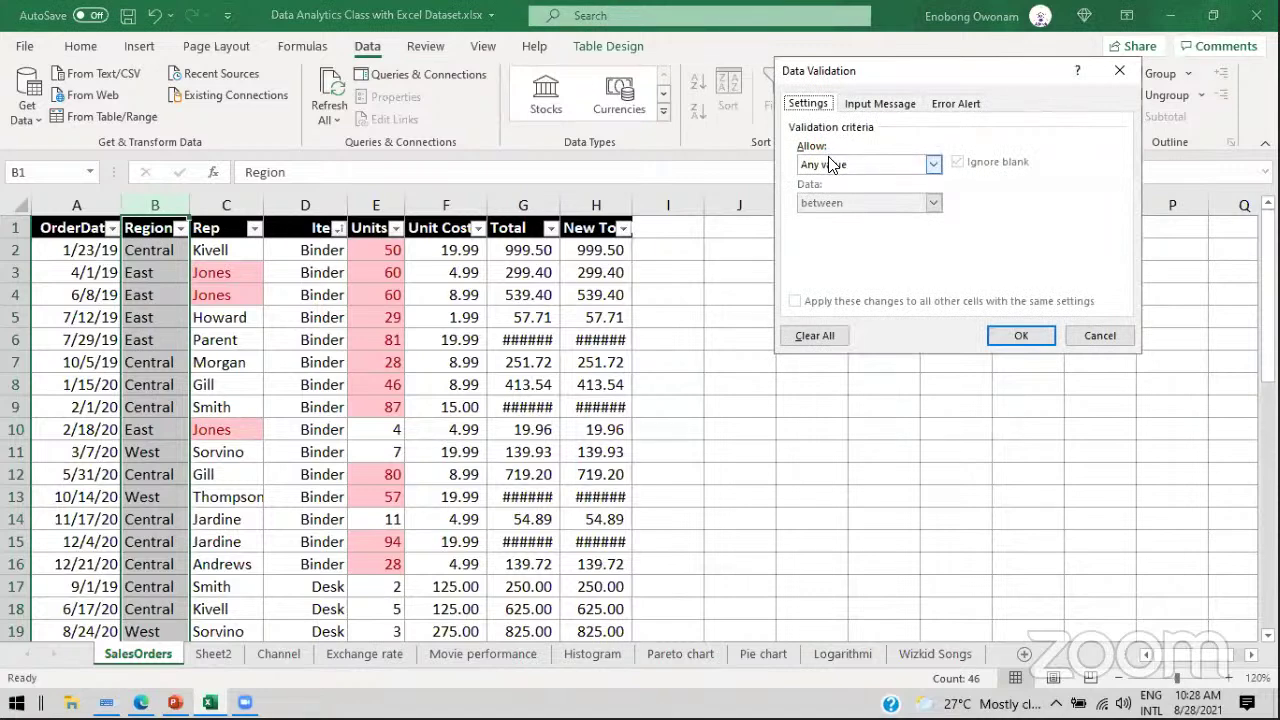
Step: Set the Region validation to a List allowing West, East, Central
click(934, 165)
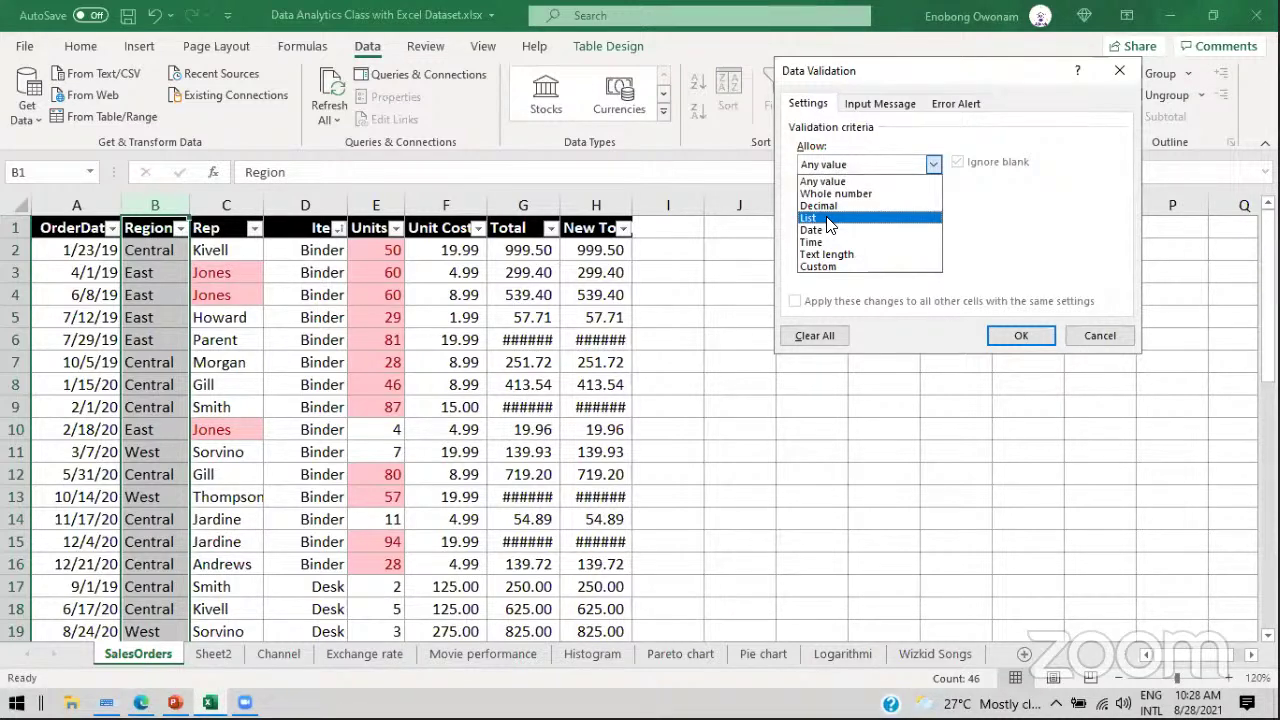
click(828, 218)
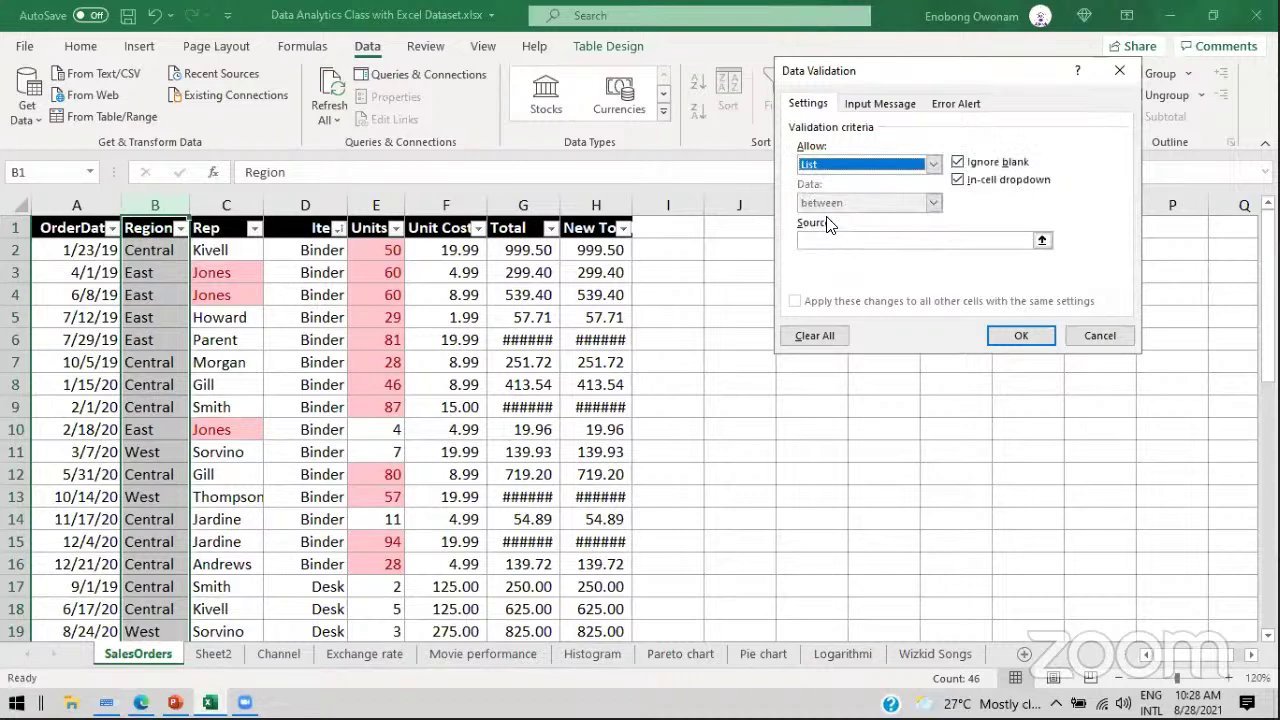
click(854, 238)
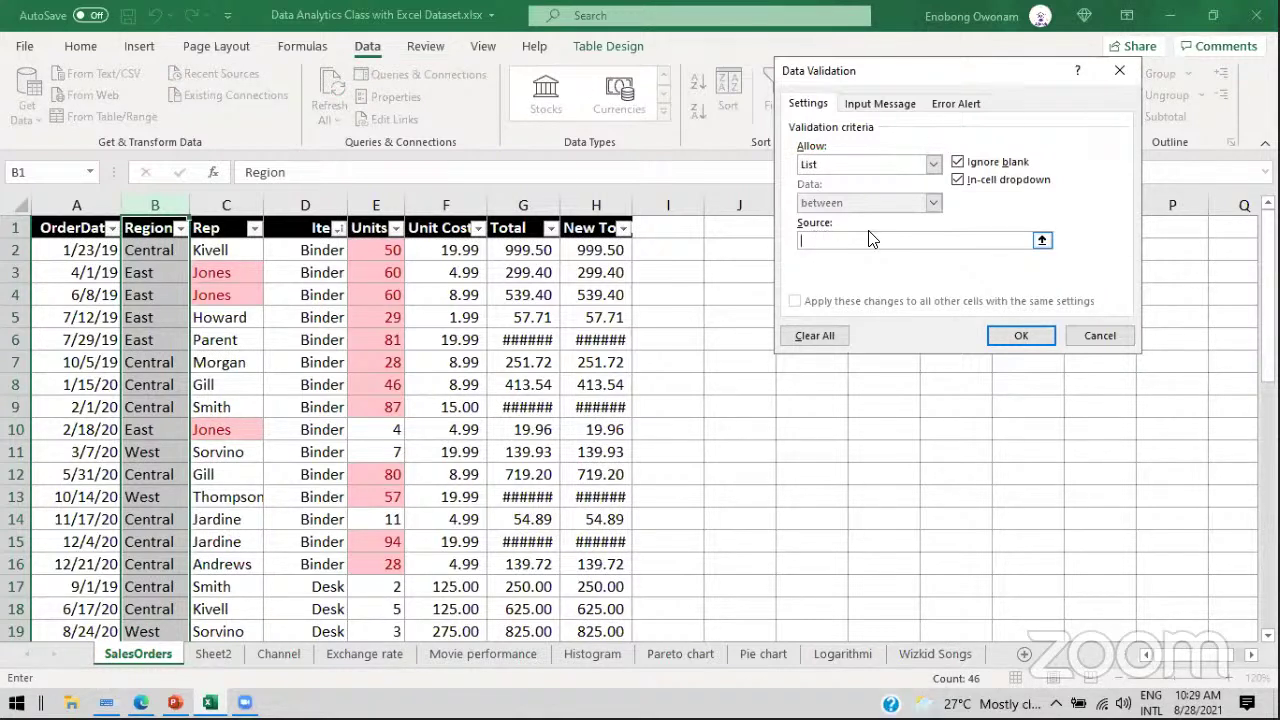
text(West,East,Central)
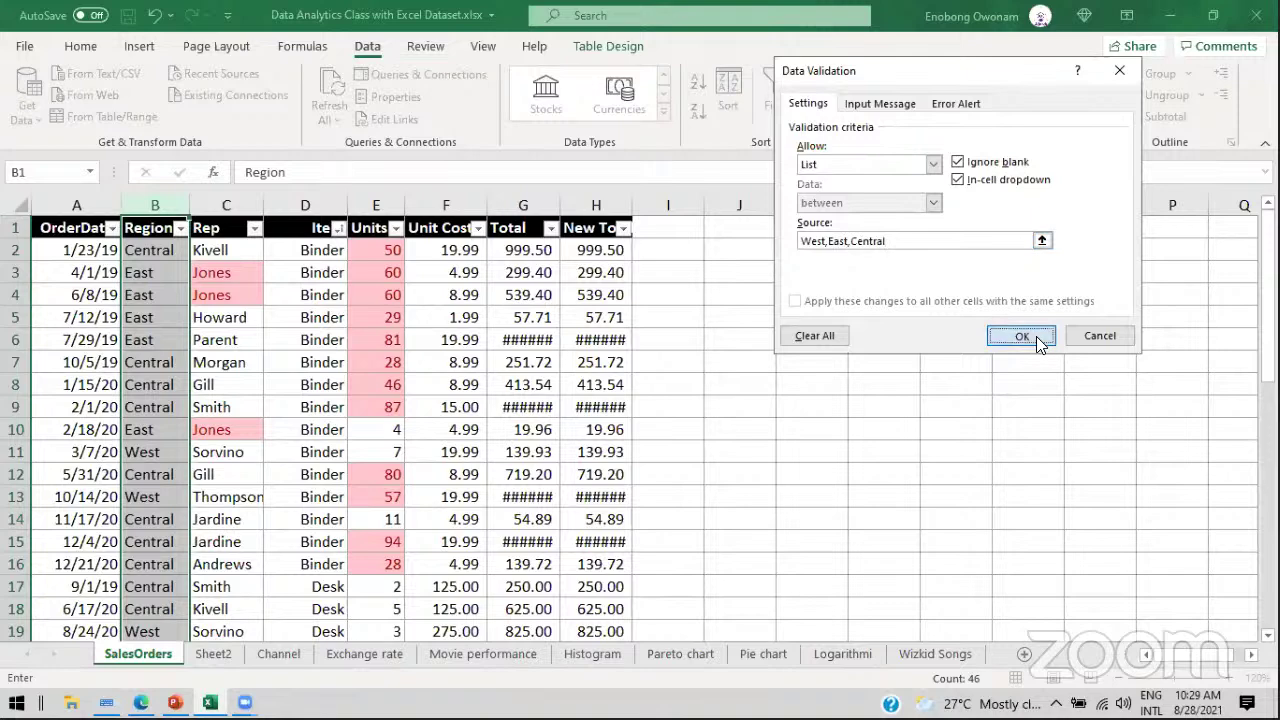
click(1021, 336)
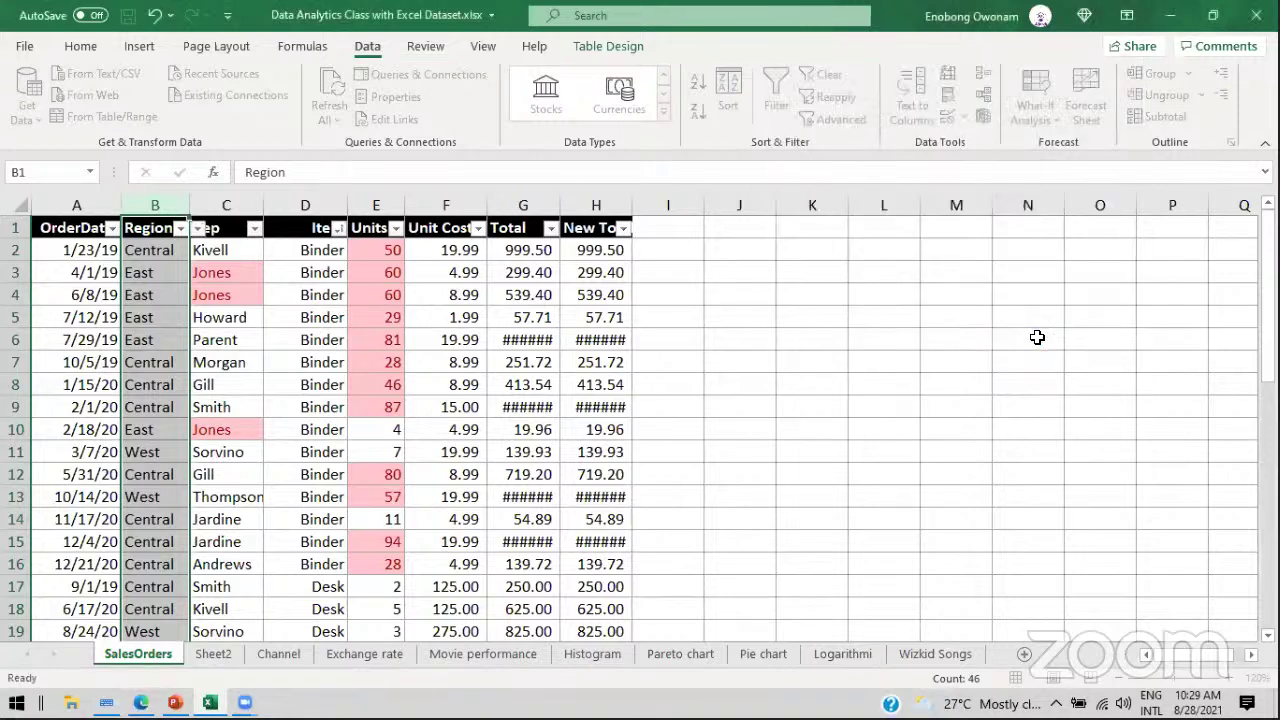
Step: Check the Region dropdown in B2, then clear the invalid South and Centralll entries in B45:B46
click(175, 253)
click(198, 251)
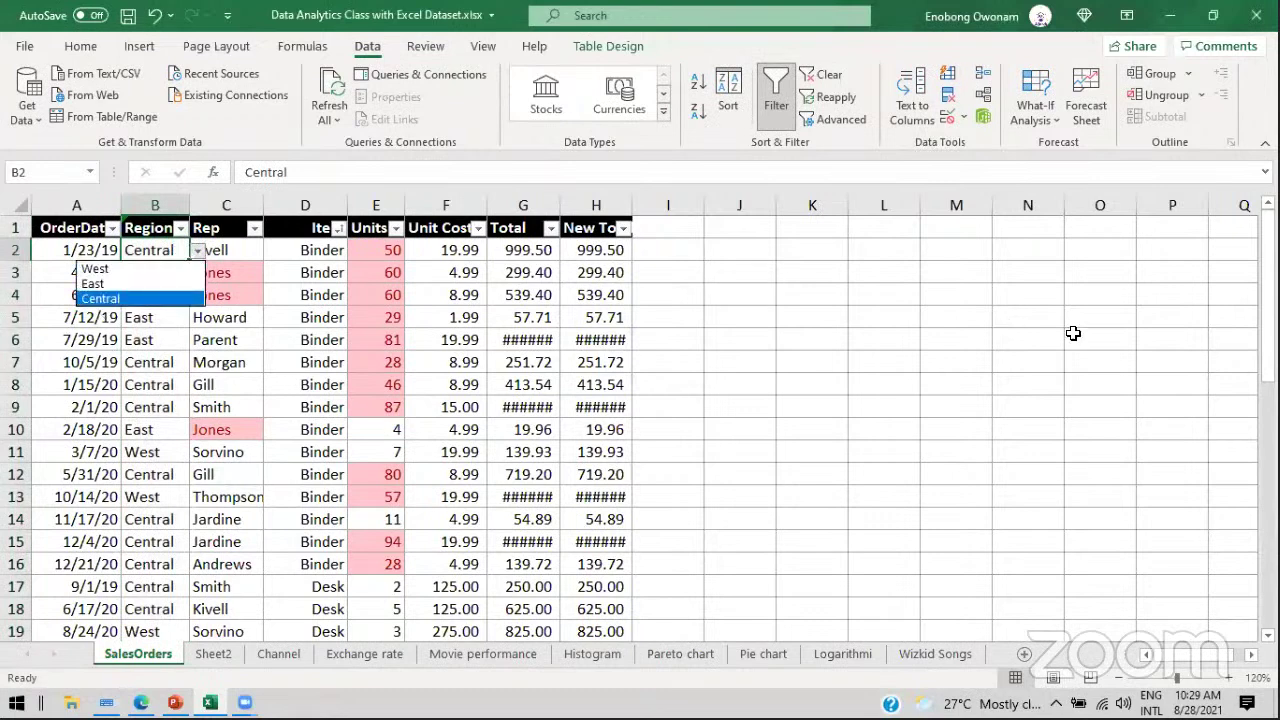
key(Escape)
drag(1268, 330, 1268, 465)
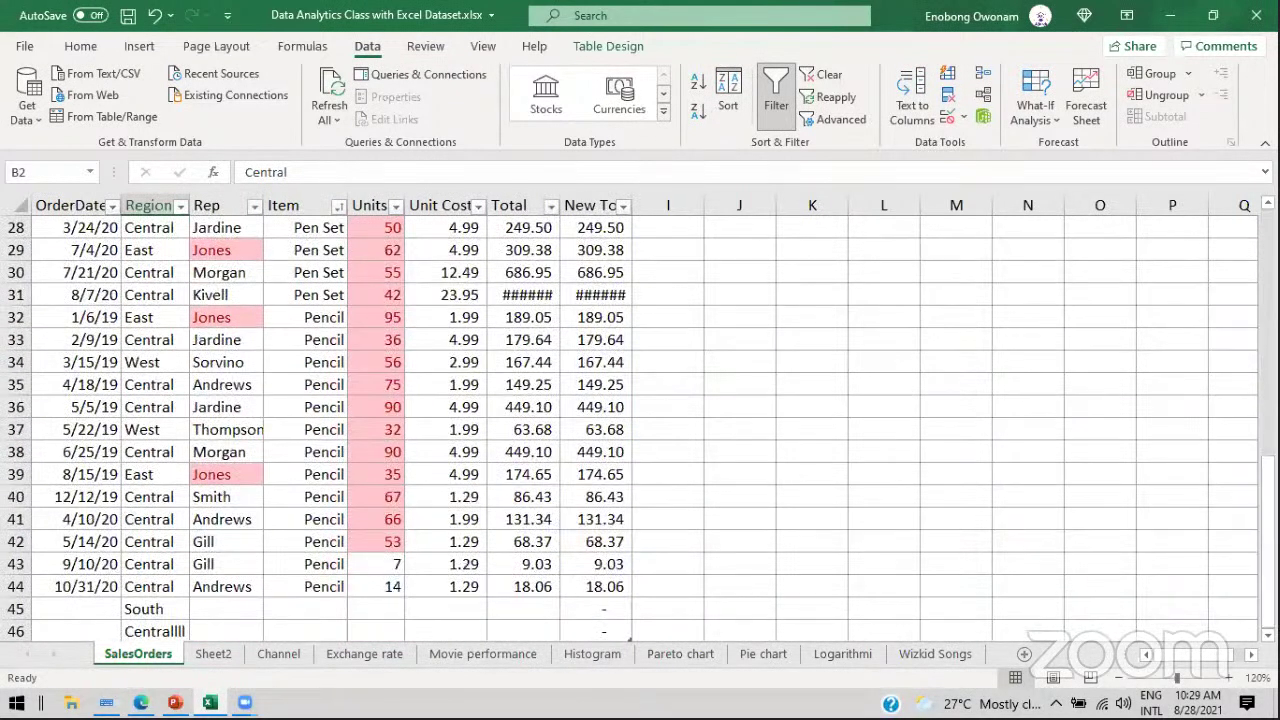
click(143, 612)
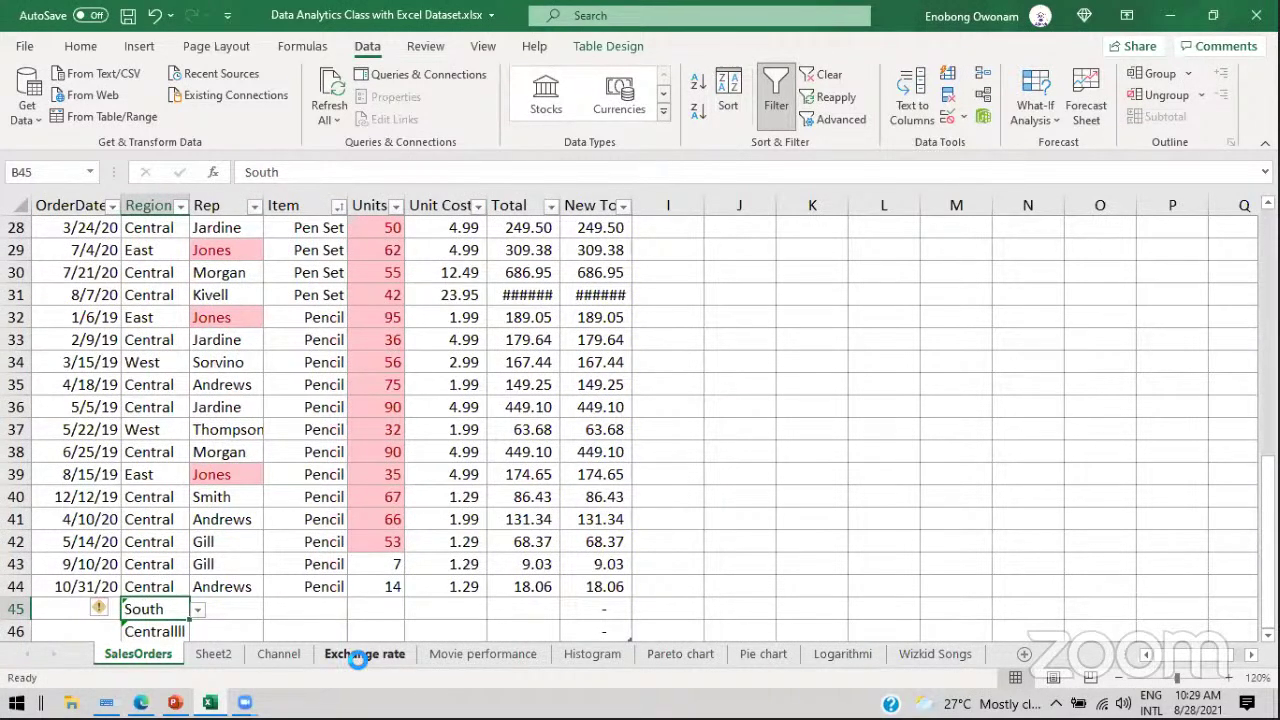
key(Delete)
click(168, 628)
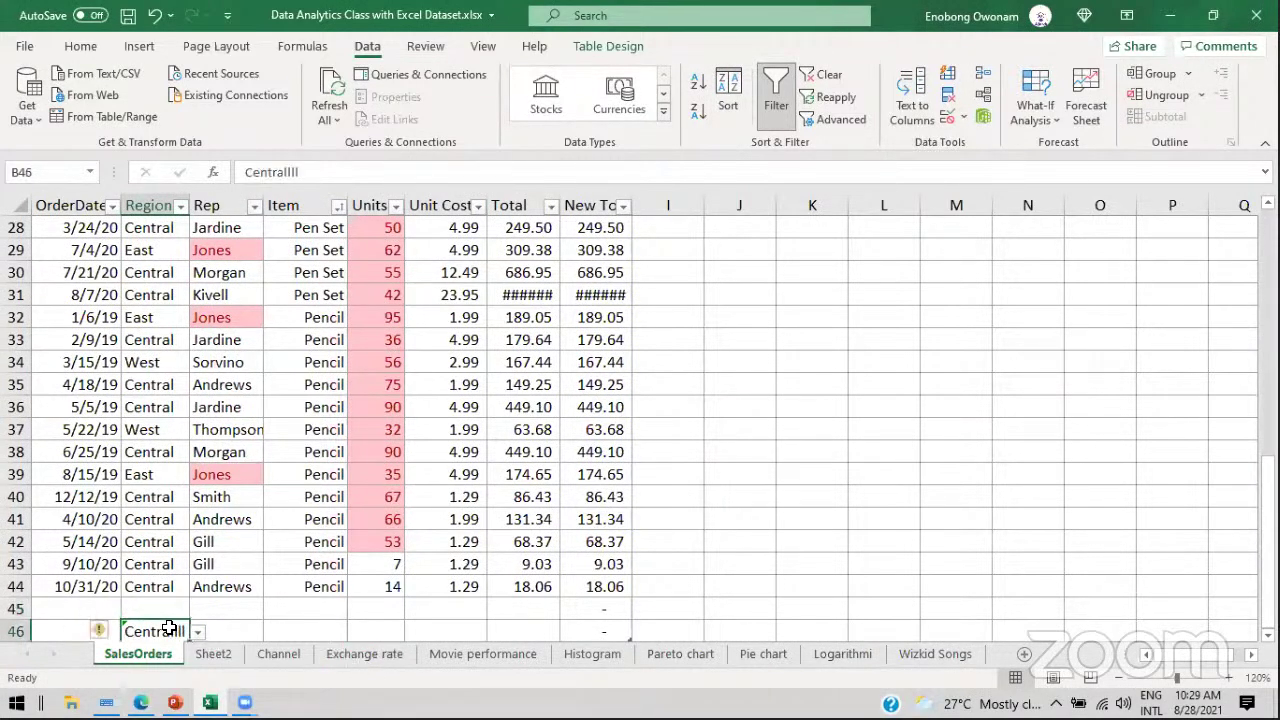
key(Delete)
Step: Enter East in B45 and B46 after validation rejects the test values South and Easttt
click(161, 607)
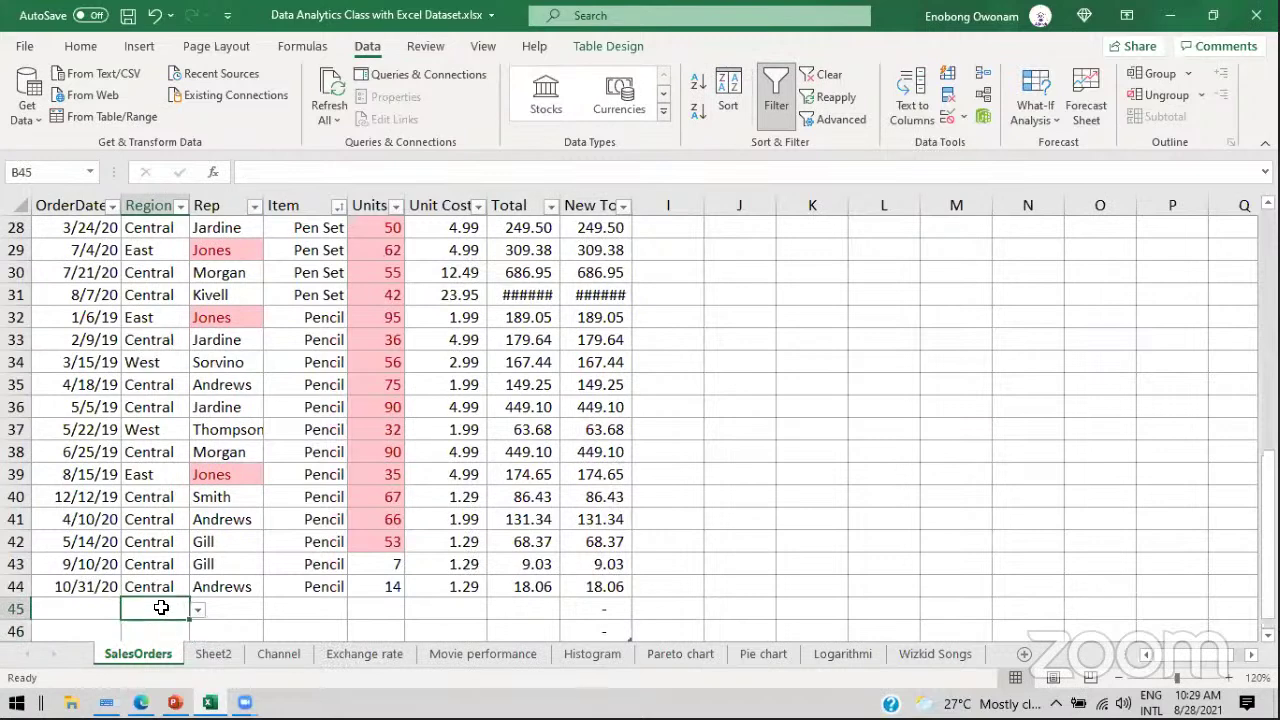
text(South)
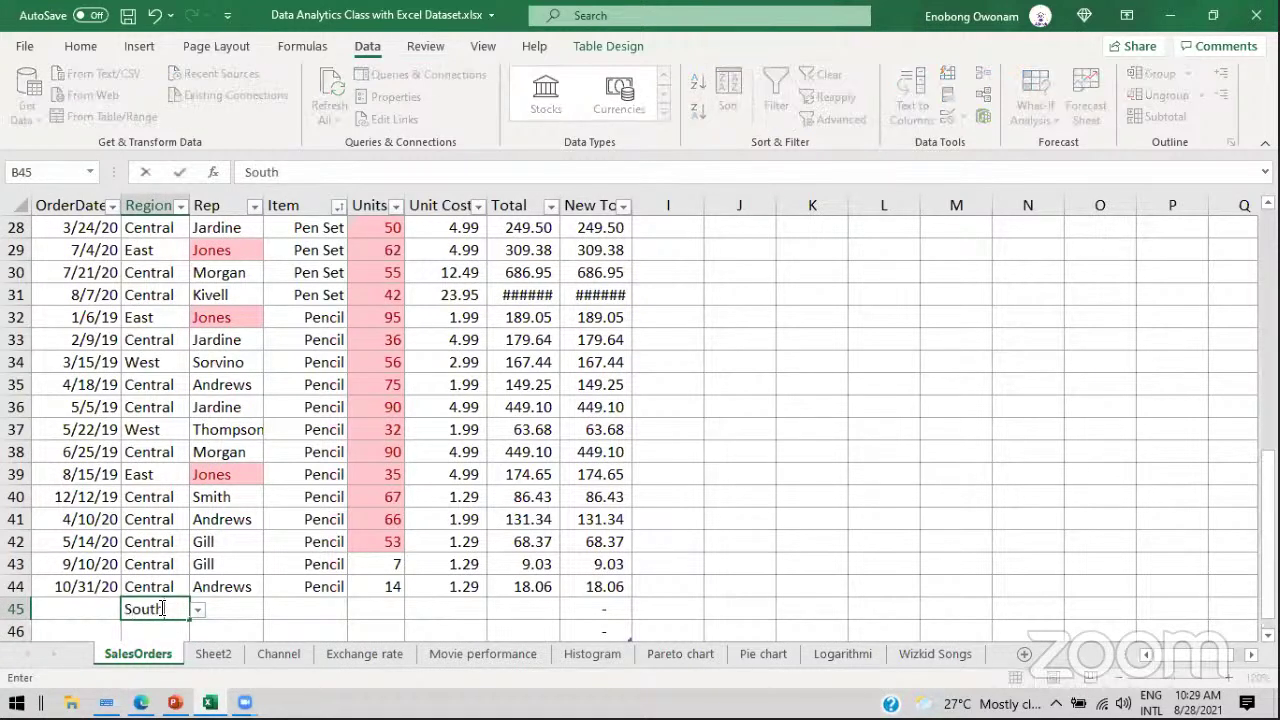
key(Return)
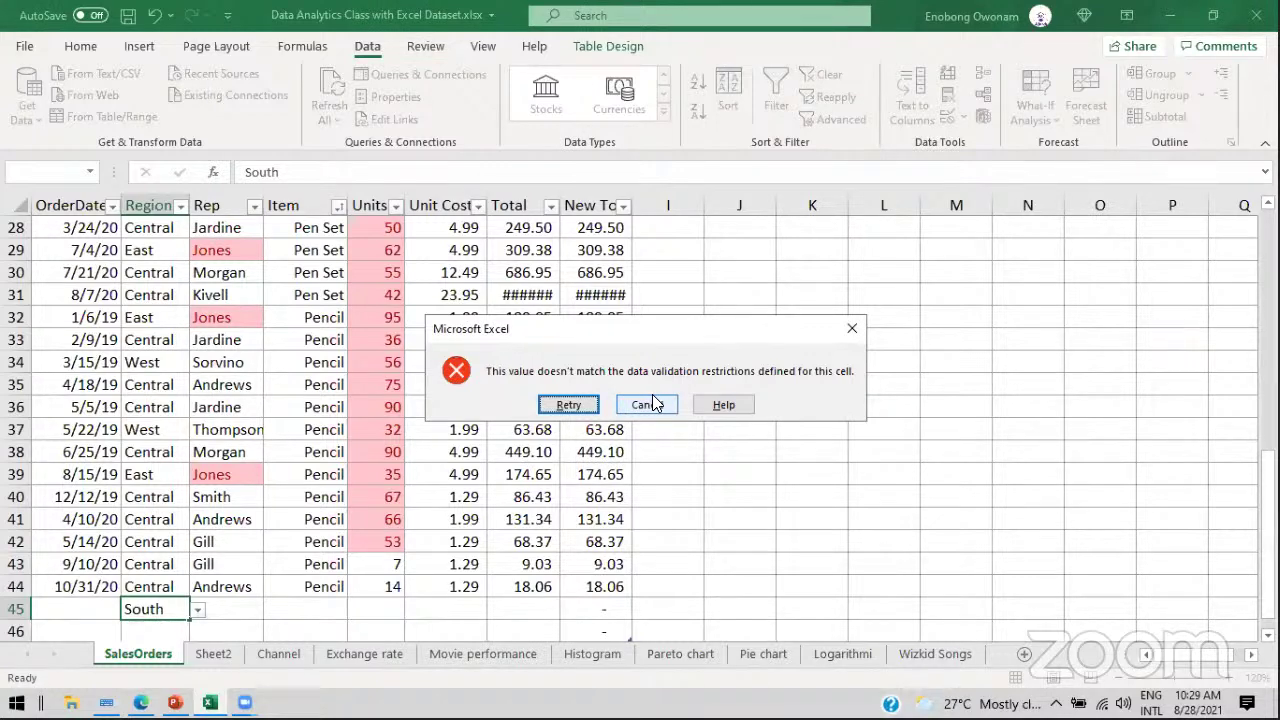
click(648, 404)
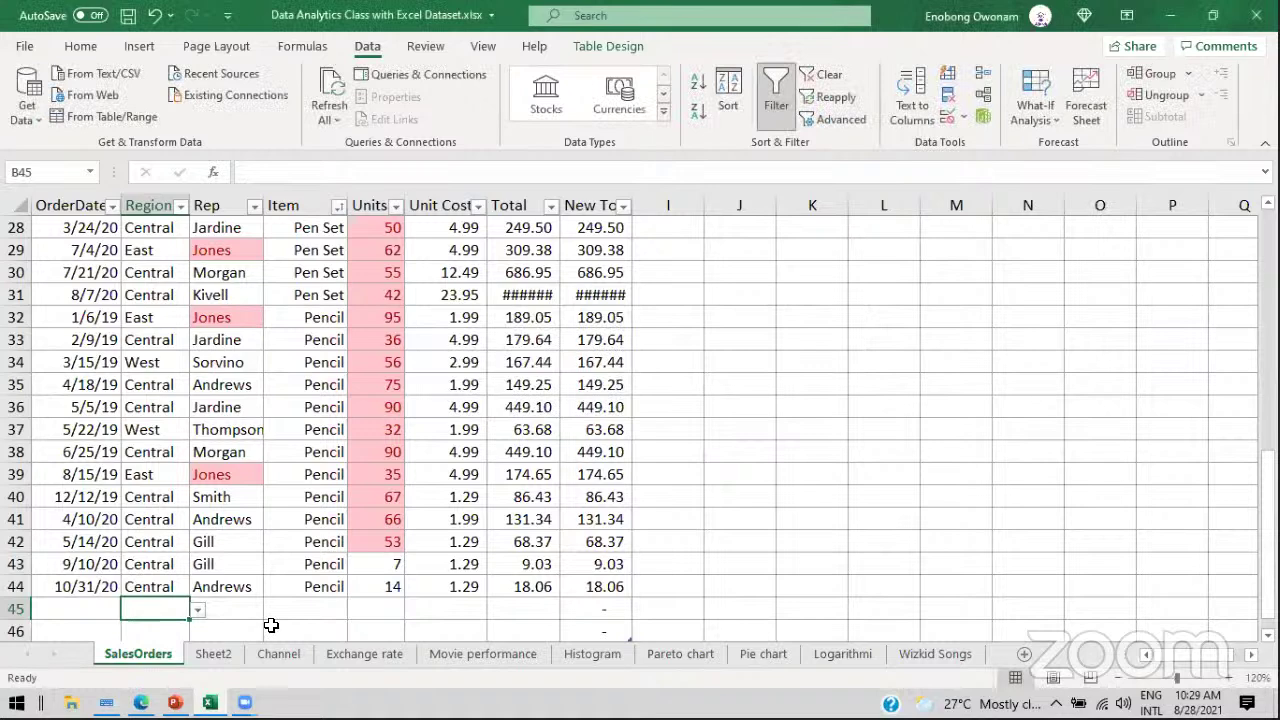
text(East)
key(Return)
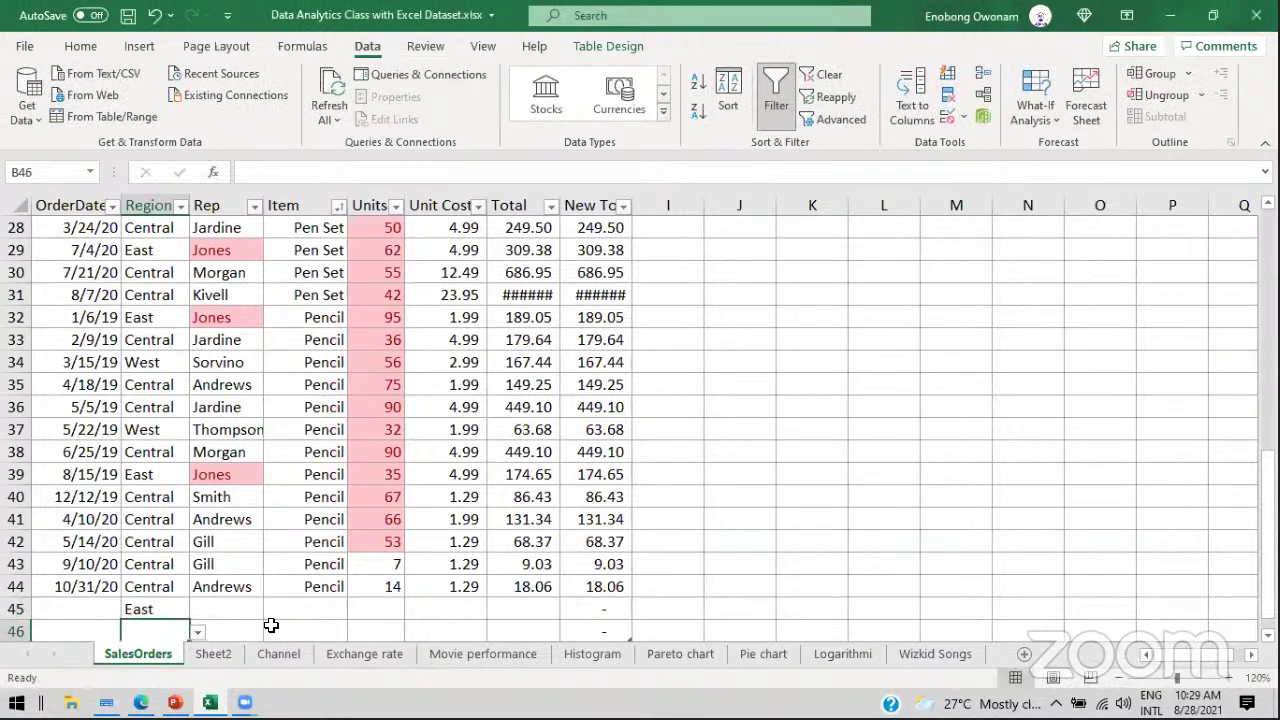
drag(1268, 466, 1268, 470)
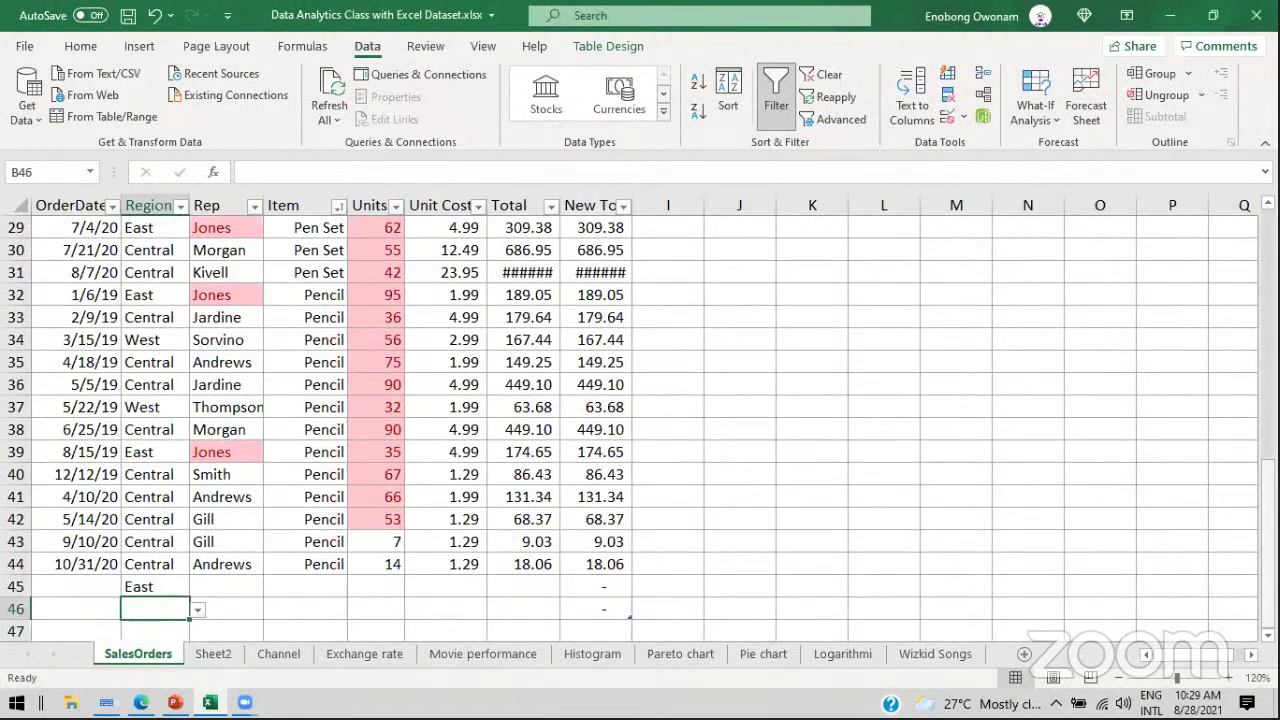
text(Eastttt)
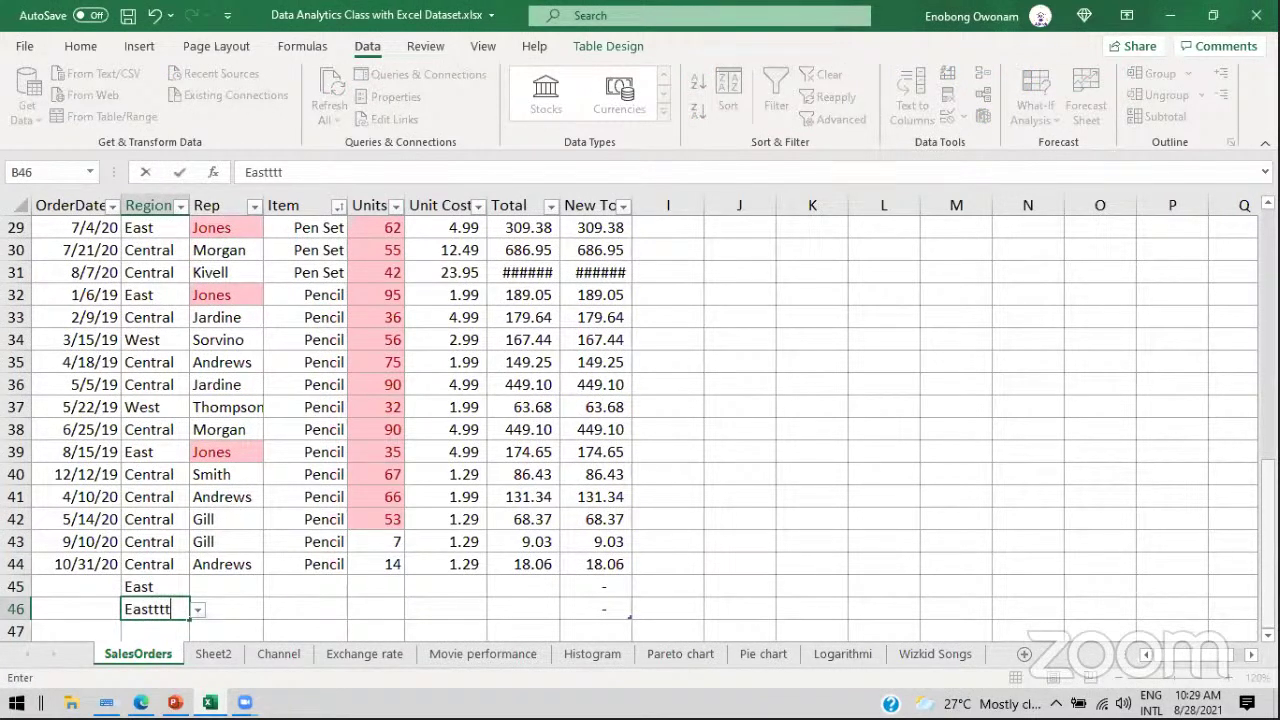
key(Return)
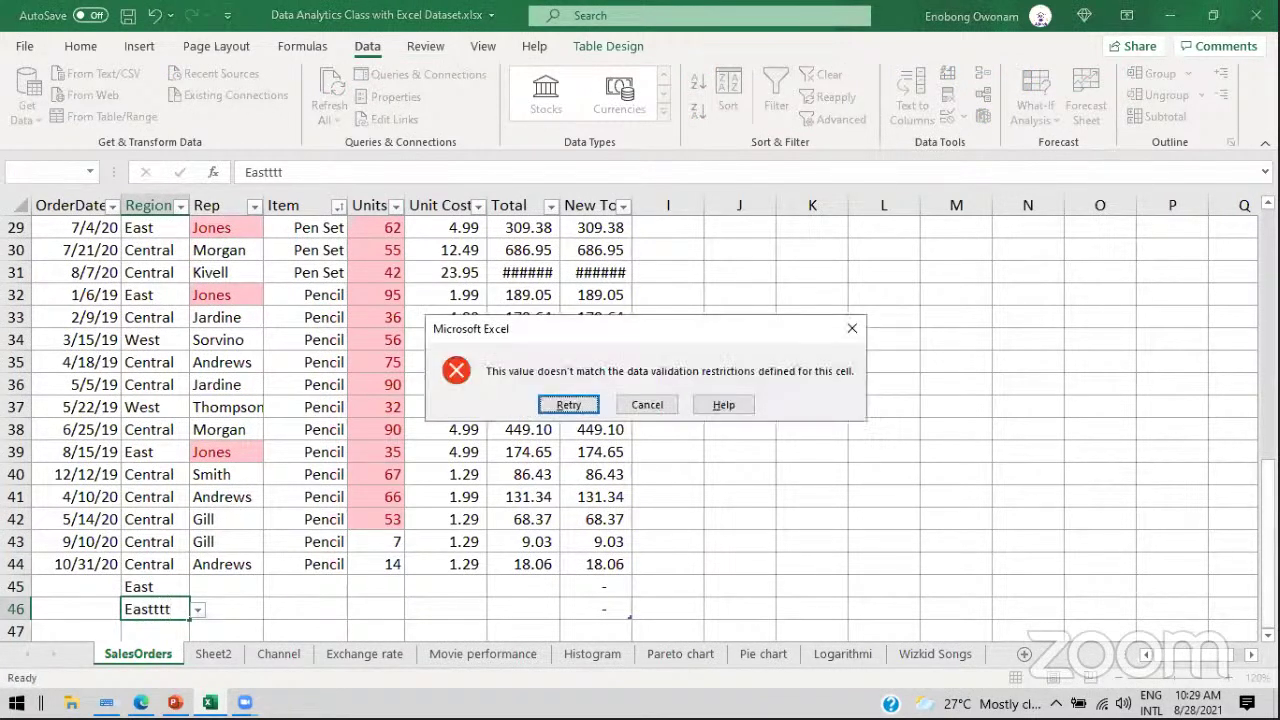
click(664, 404)
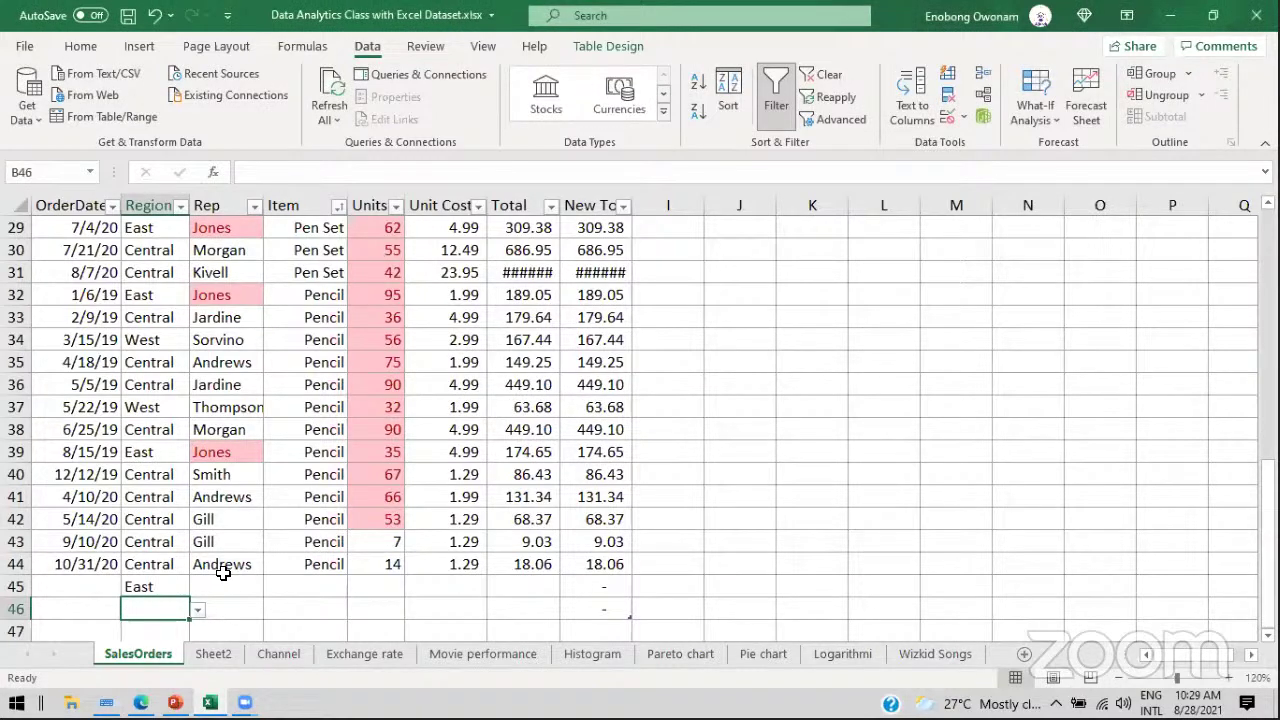
text(Es)
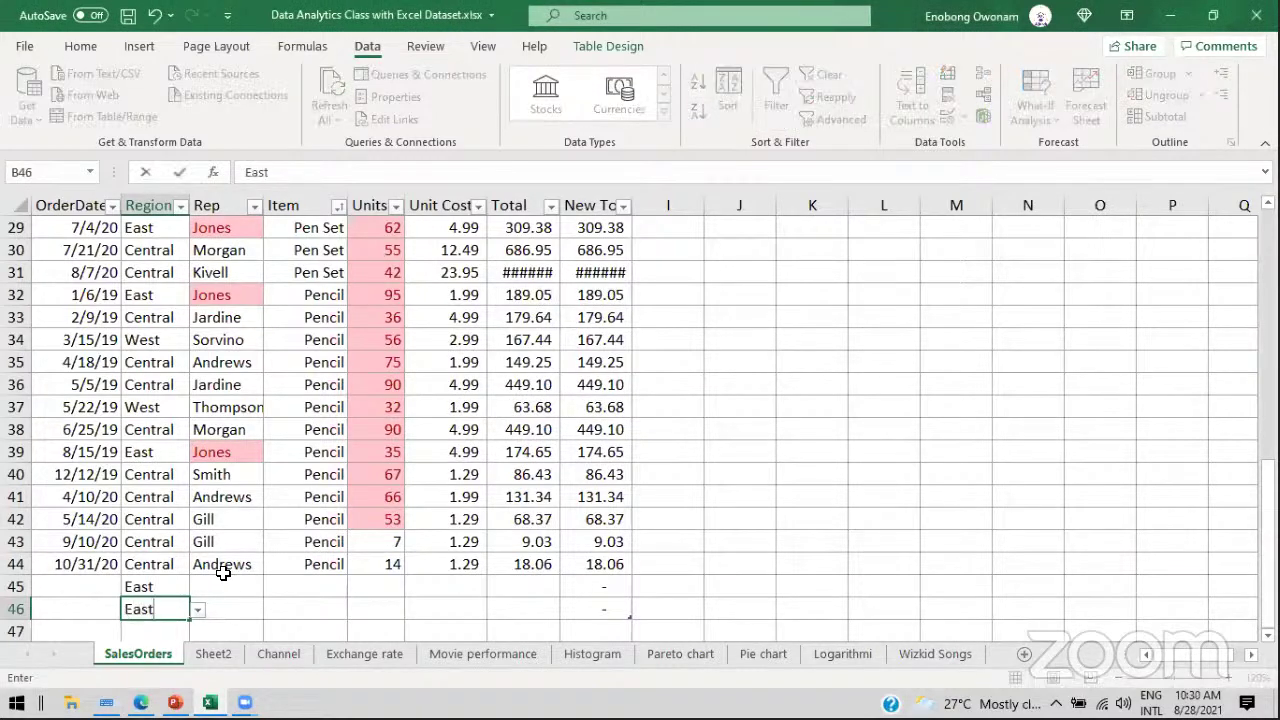
key(Return)
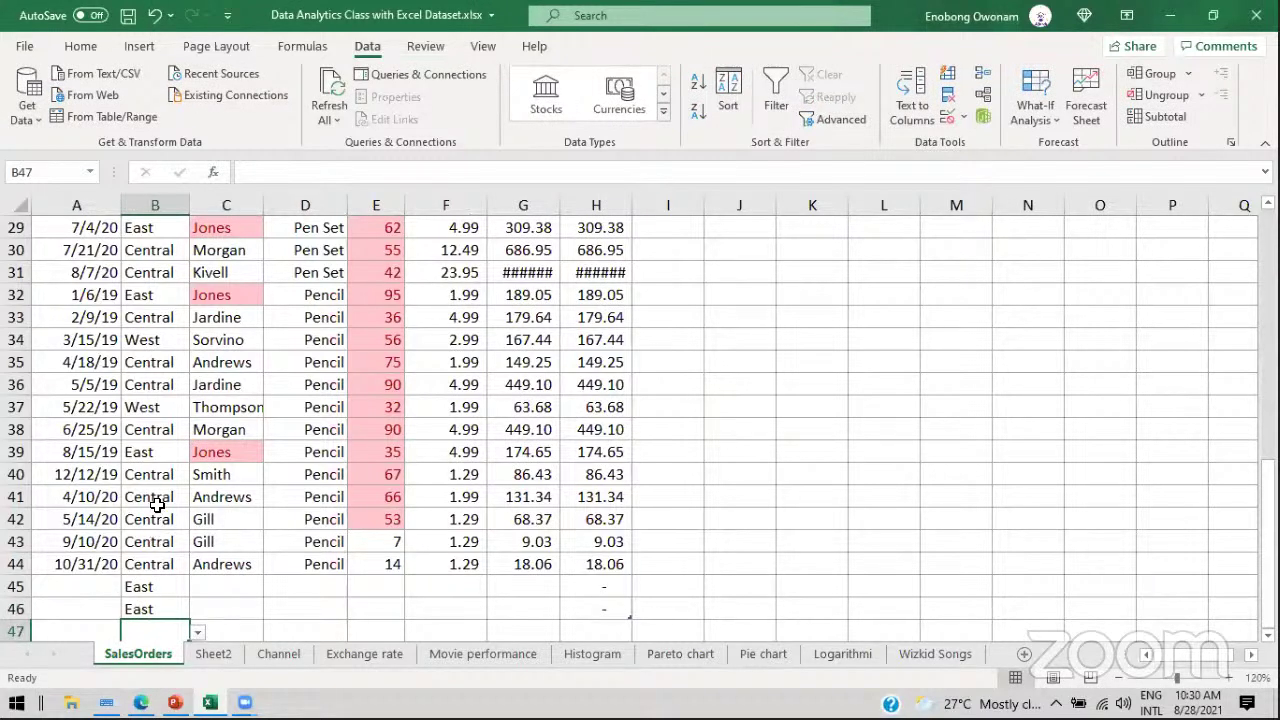
Step: Select B42 and briefly check the PowerPoint slides
click(162, 522)
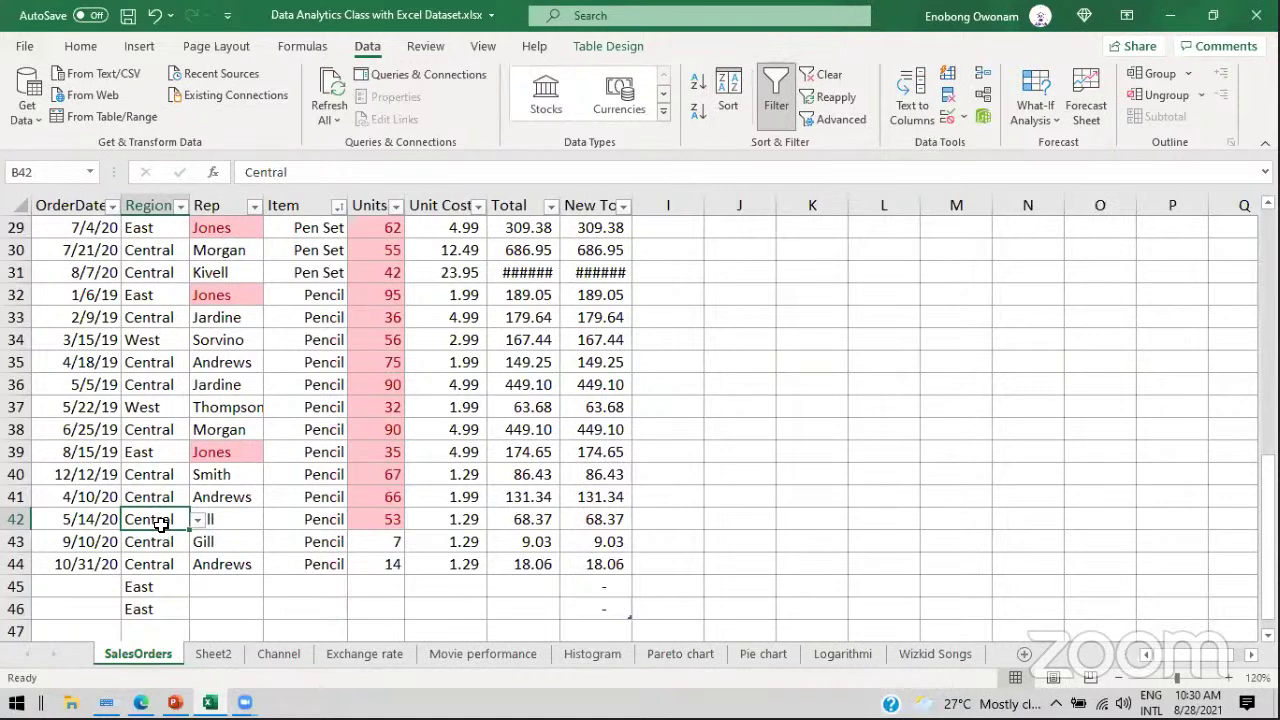
click(176, 703)
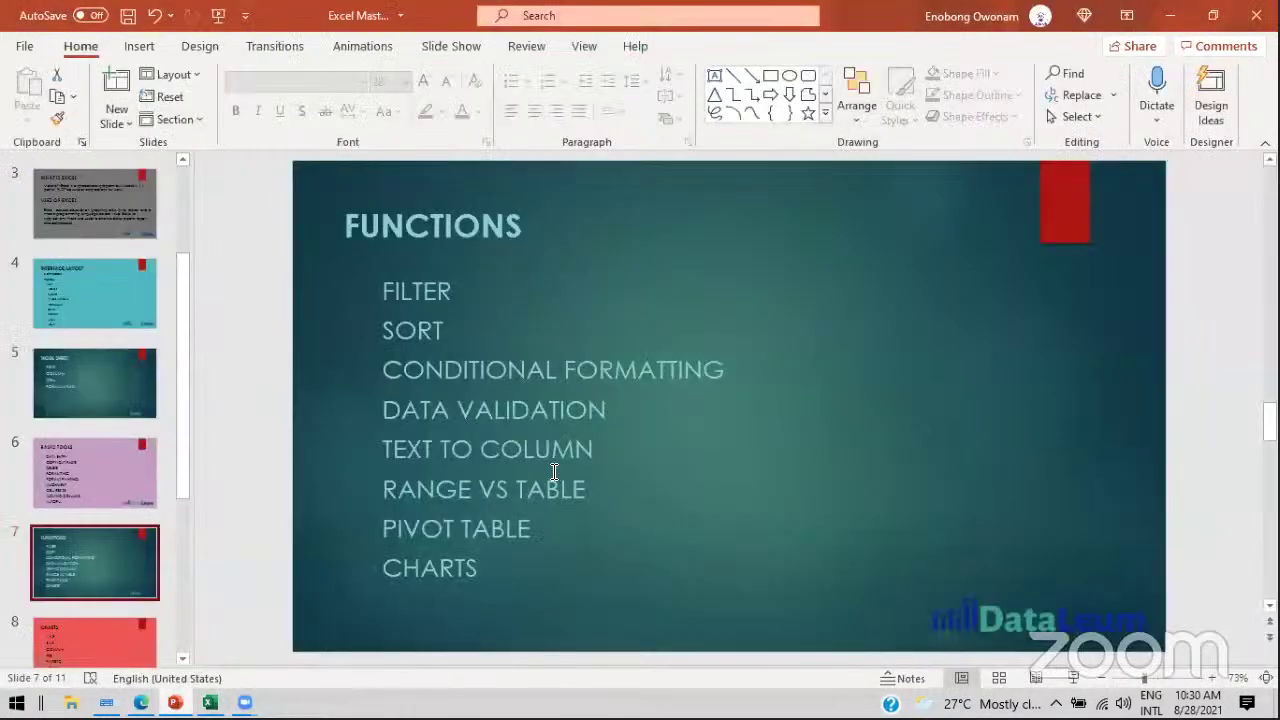
click(1170, 15)
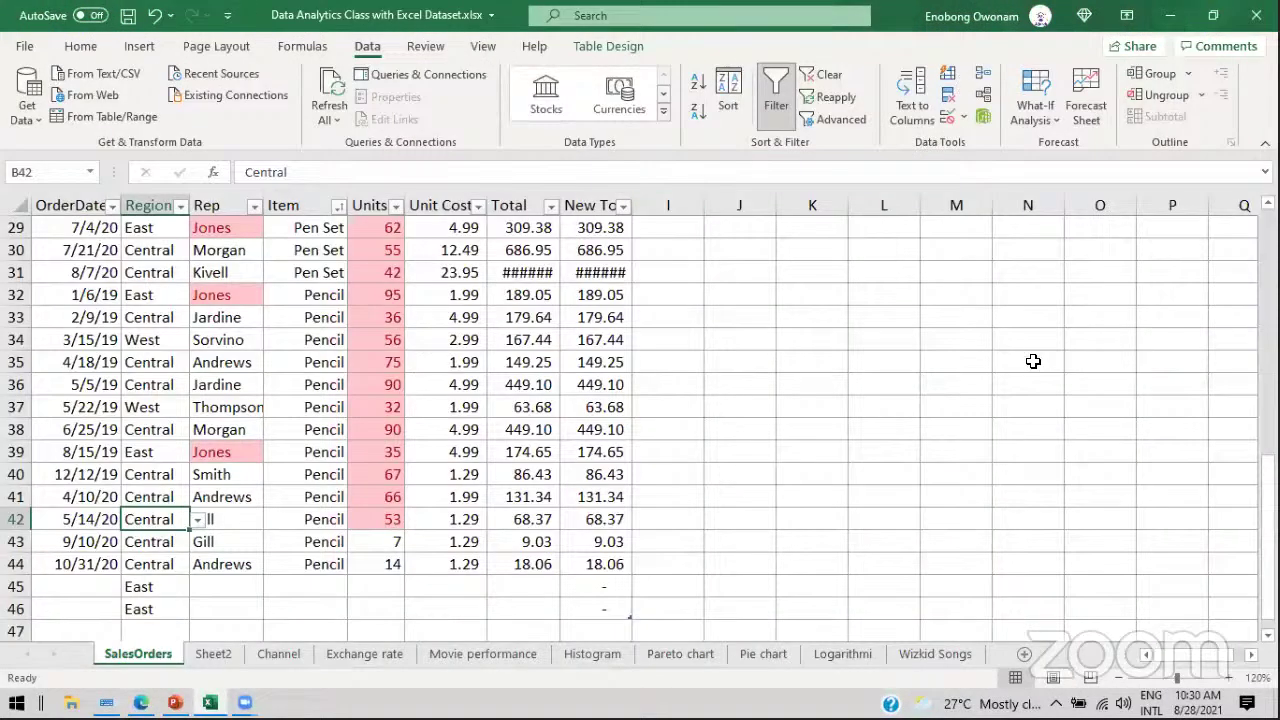
drag(1268, 484, 1204, 178)
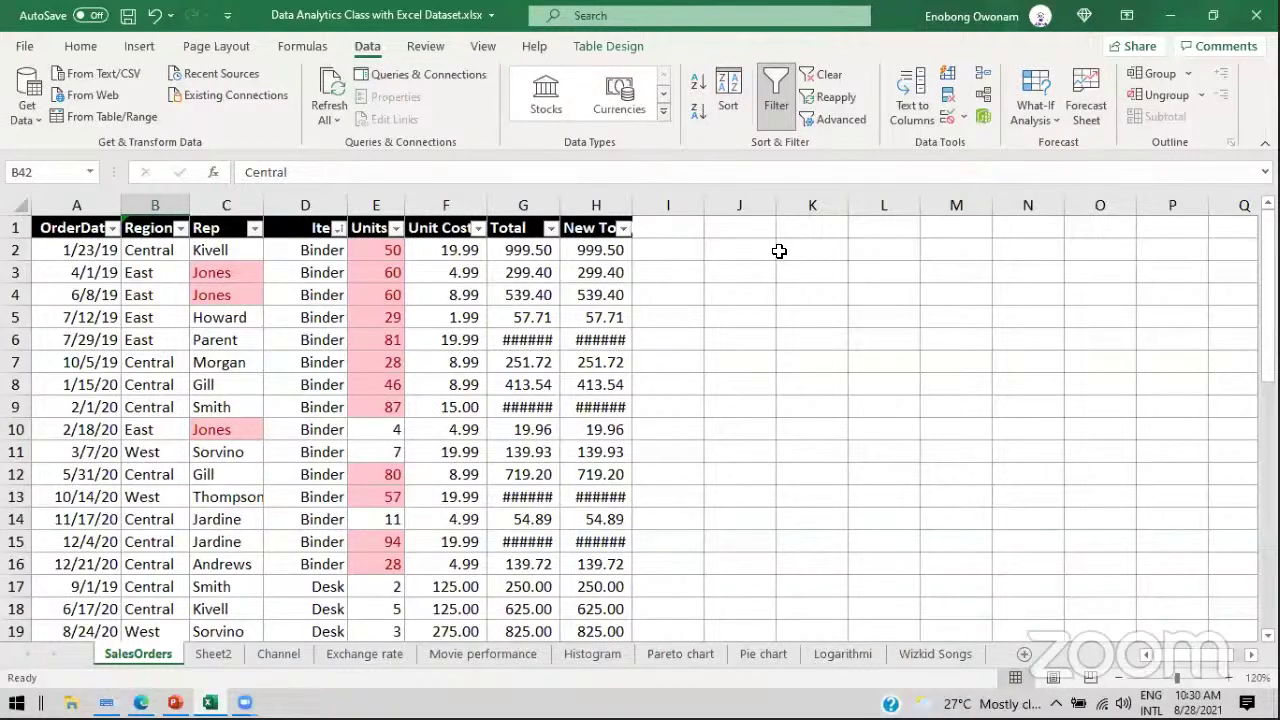
click(215, 655)
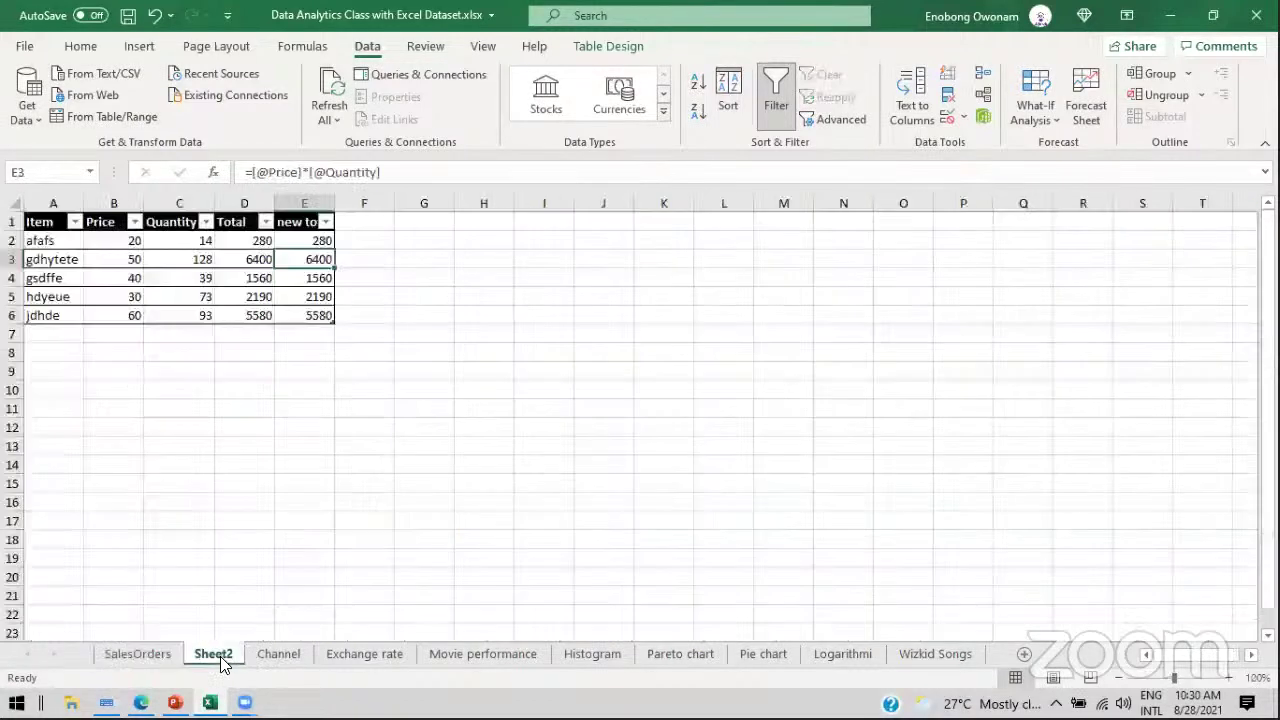
click(357, 652)
click(457, 654)
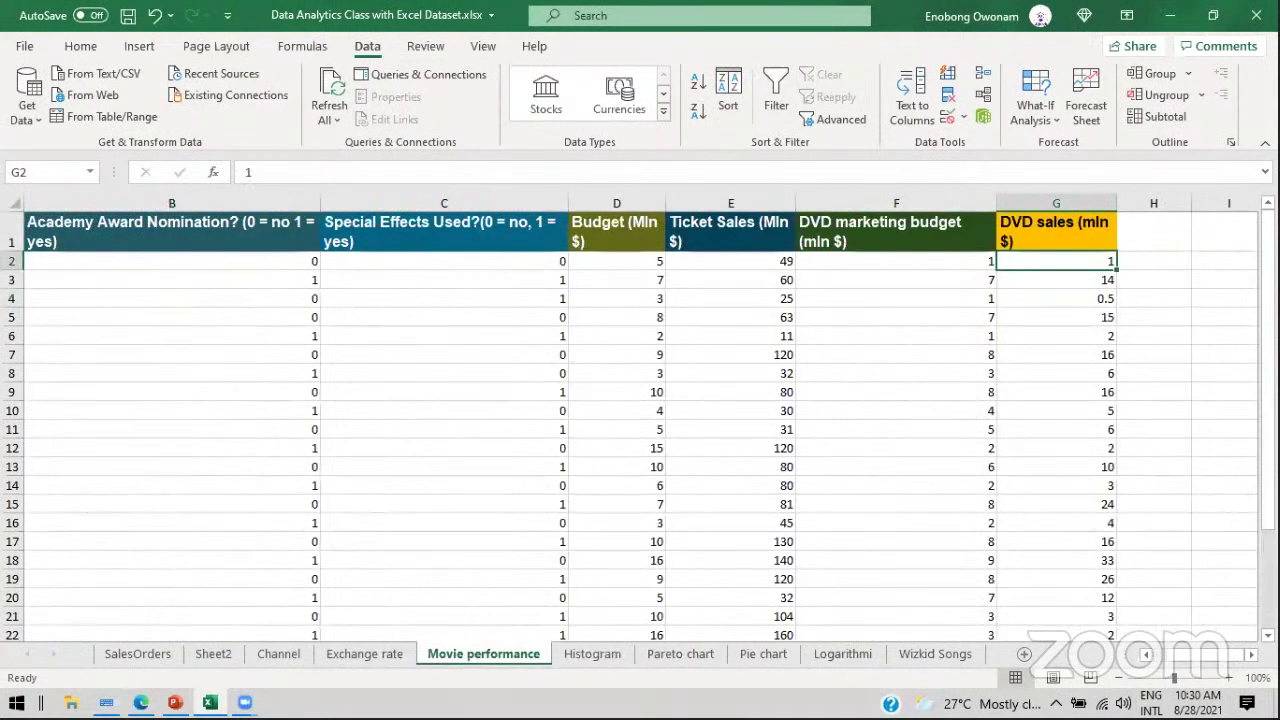
click(1160, 657)
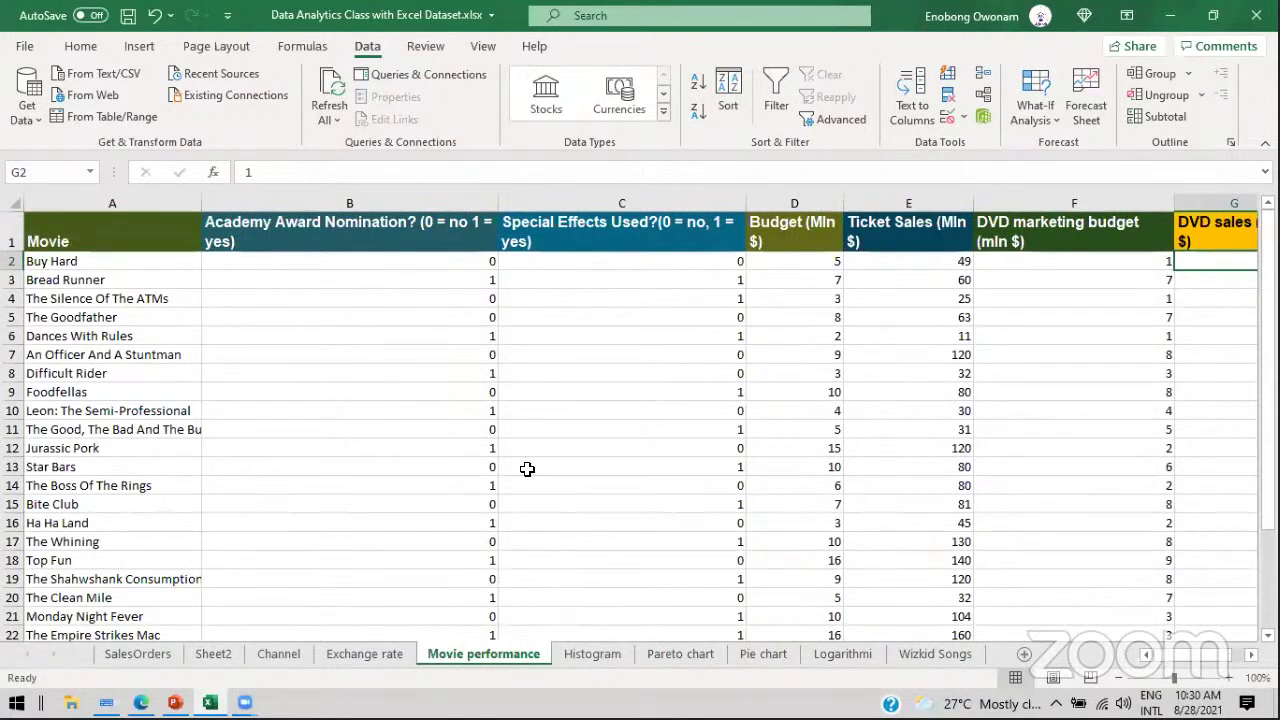
click(92, 264)
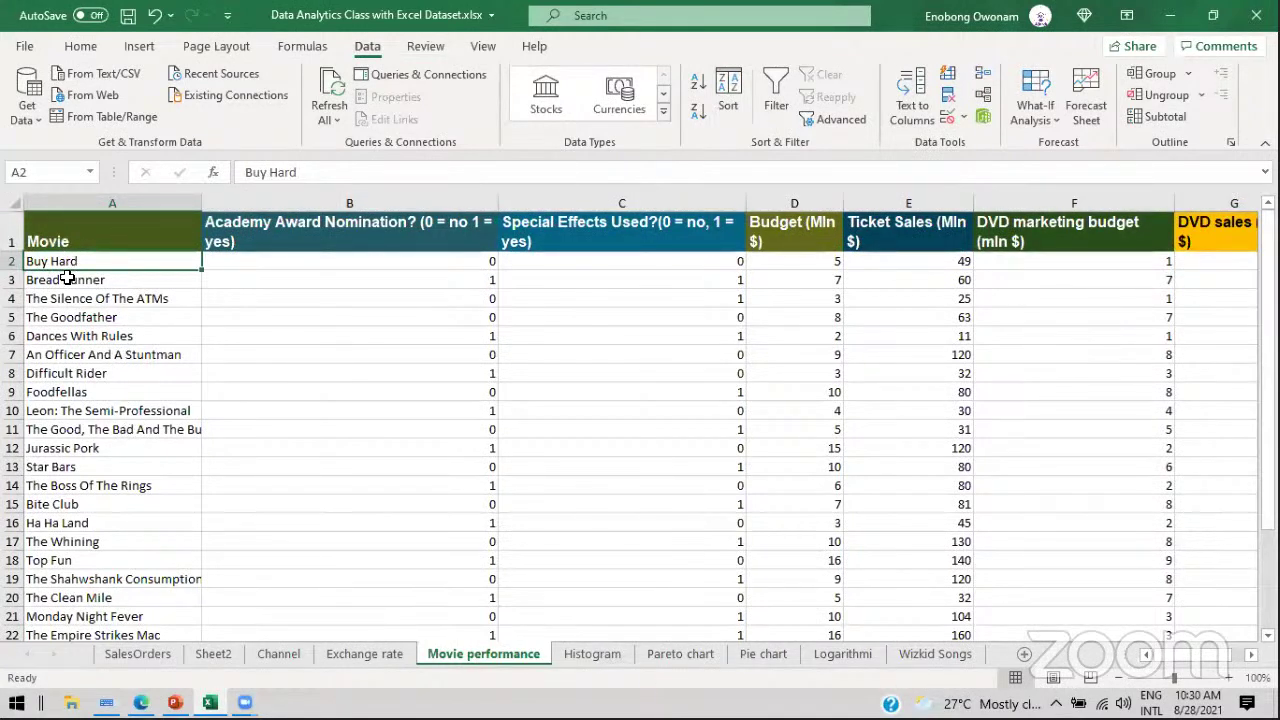
click(66, 279)
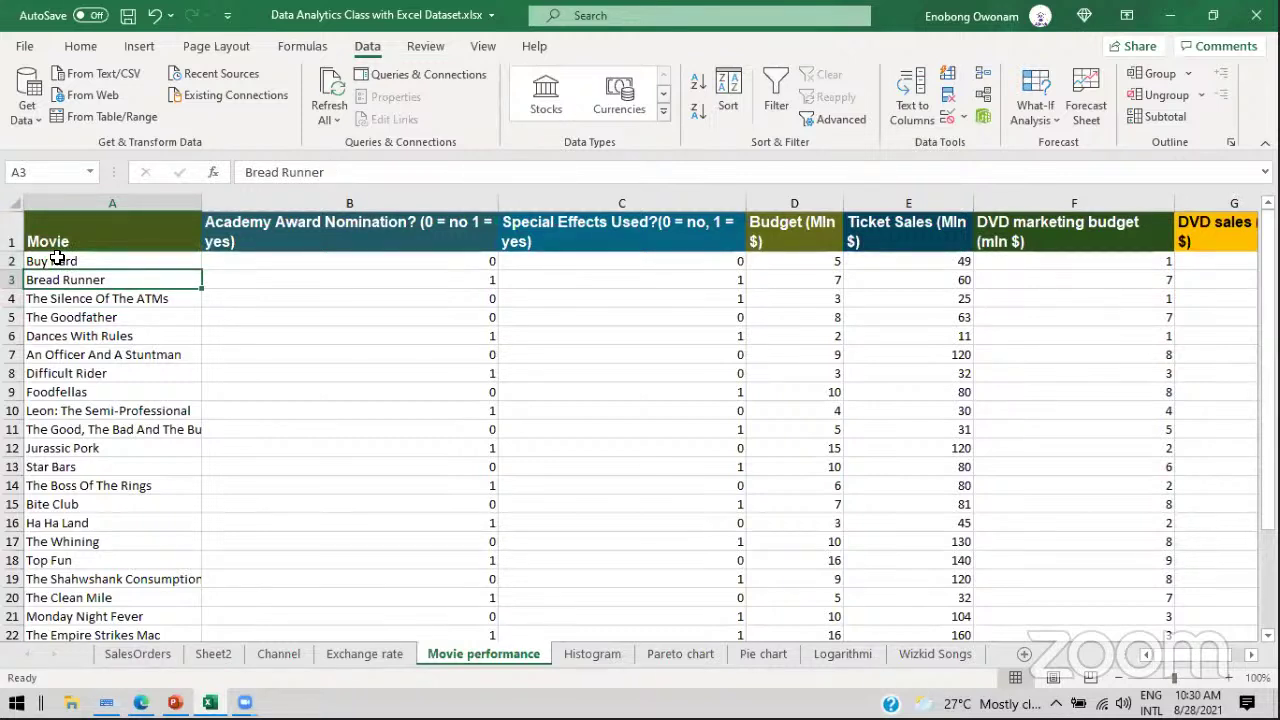
click(57, 260)
click(71, 280)
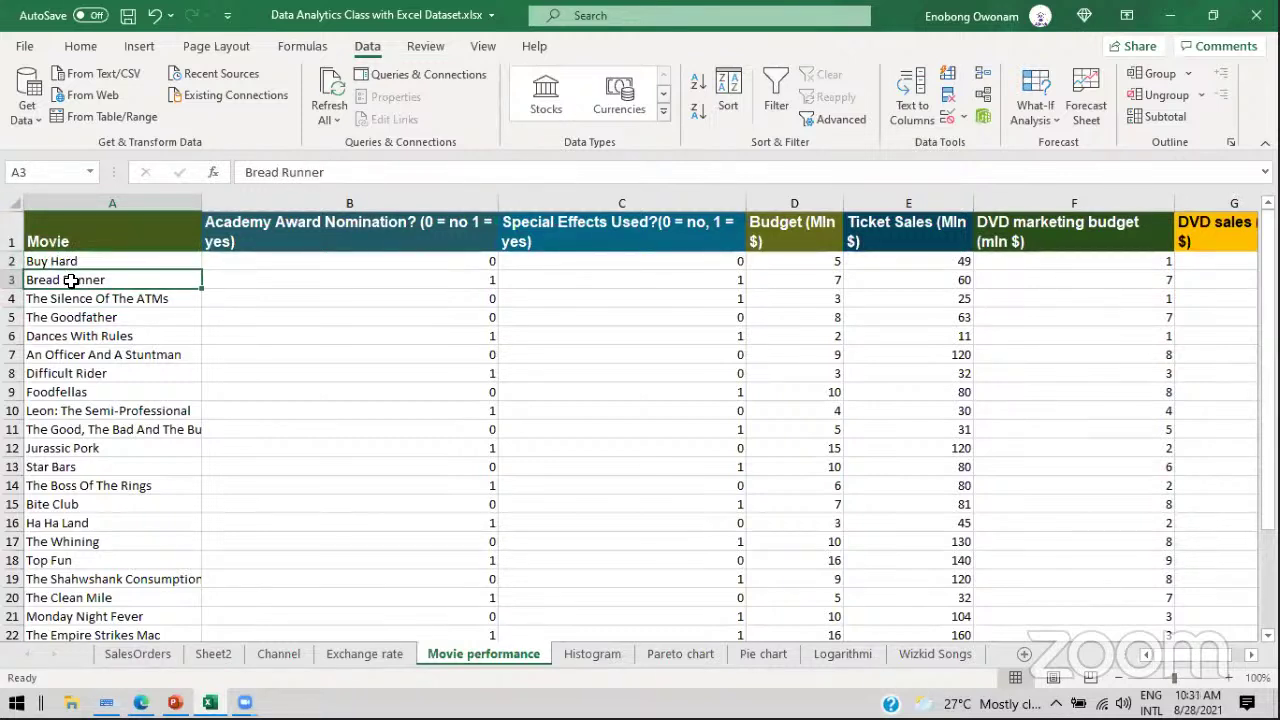
click(81, 317)
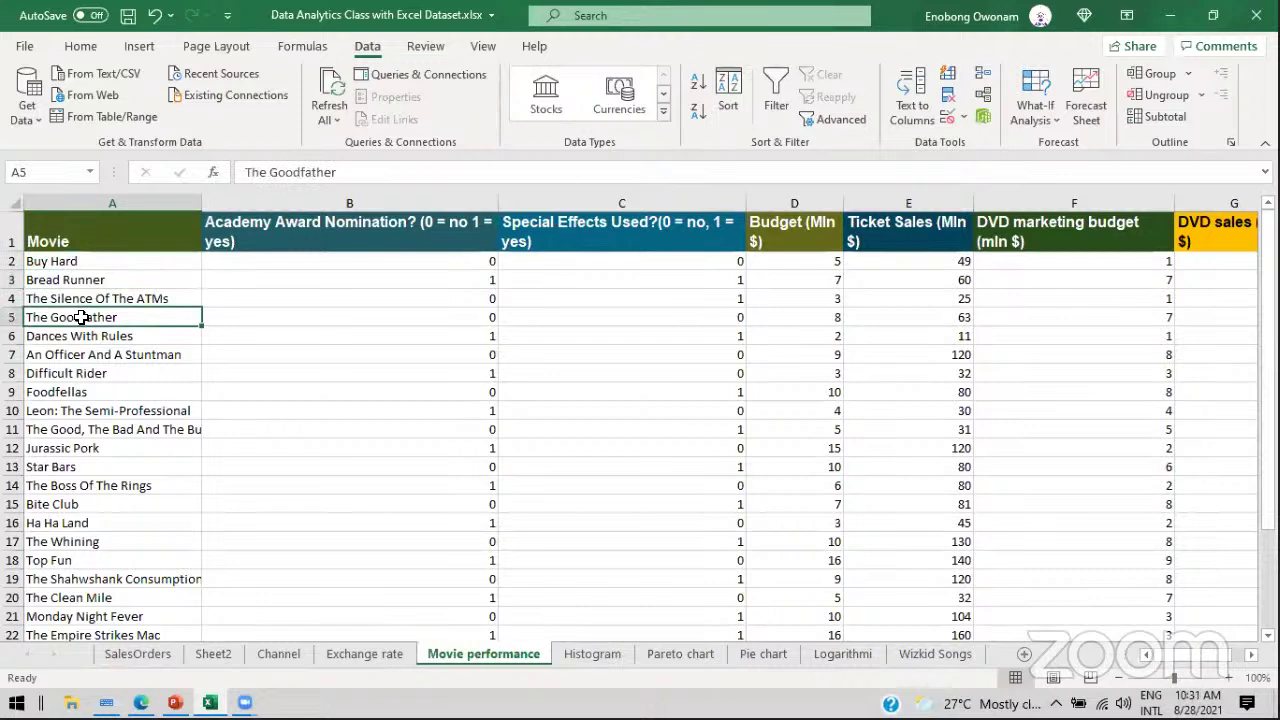
click(50, 263)
click(52, 278)
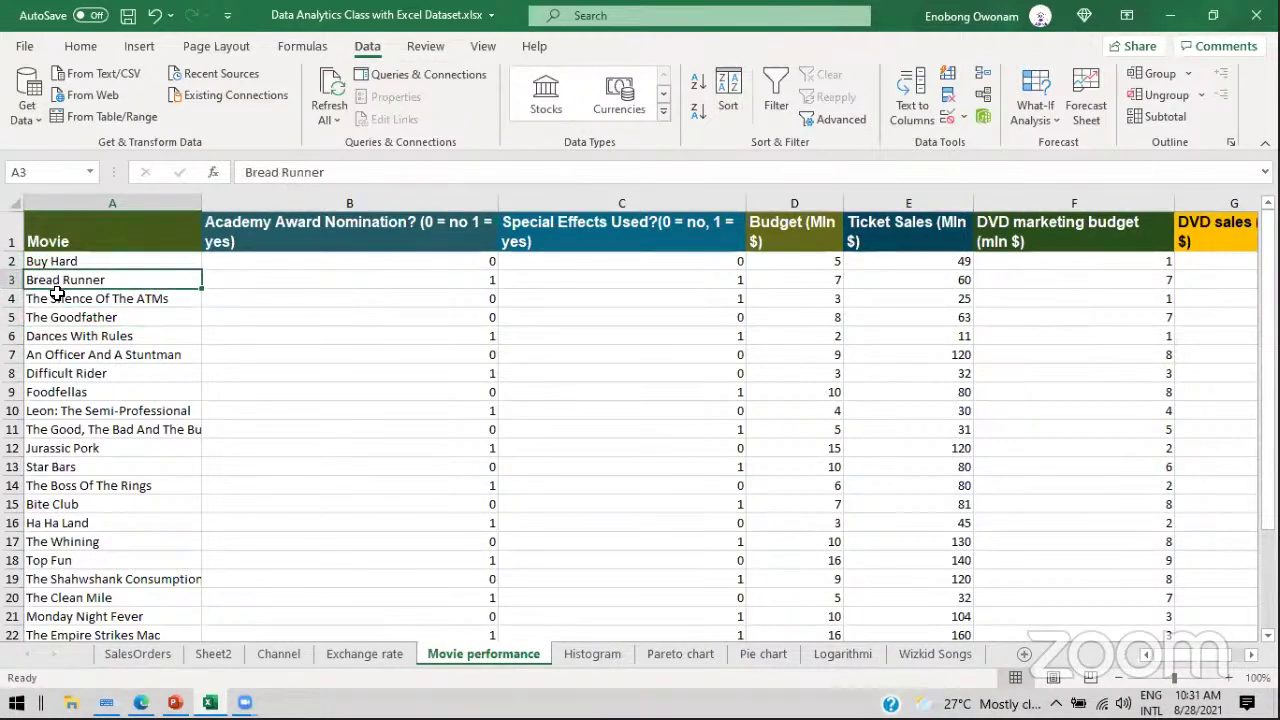
click(57, 298)
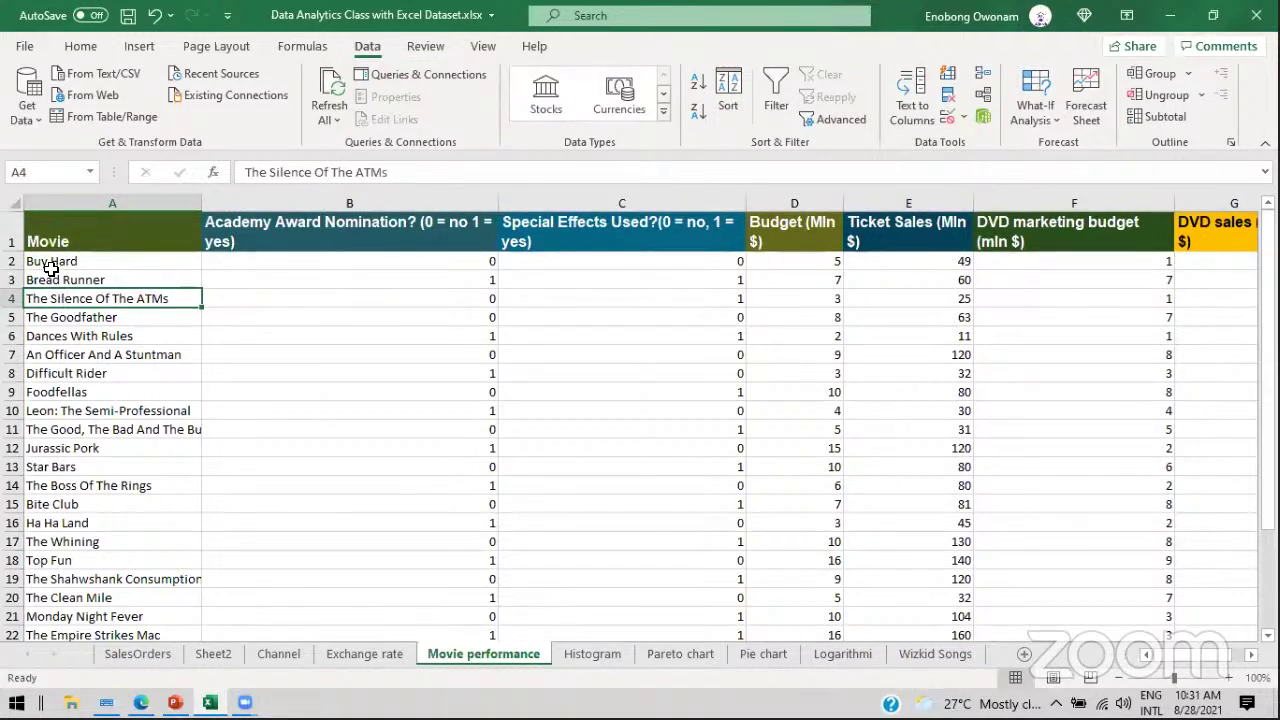
click(49, 262)
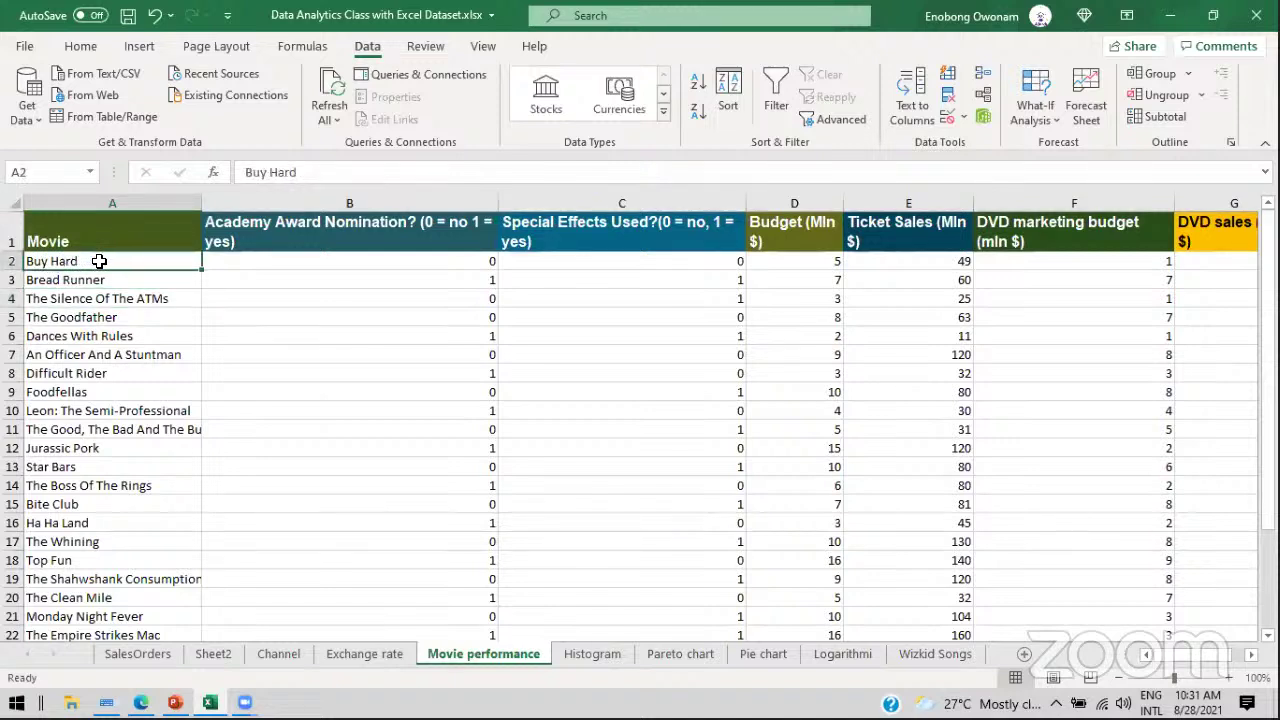
click(75, 280)
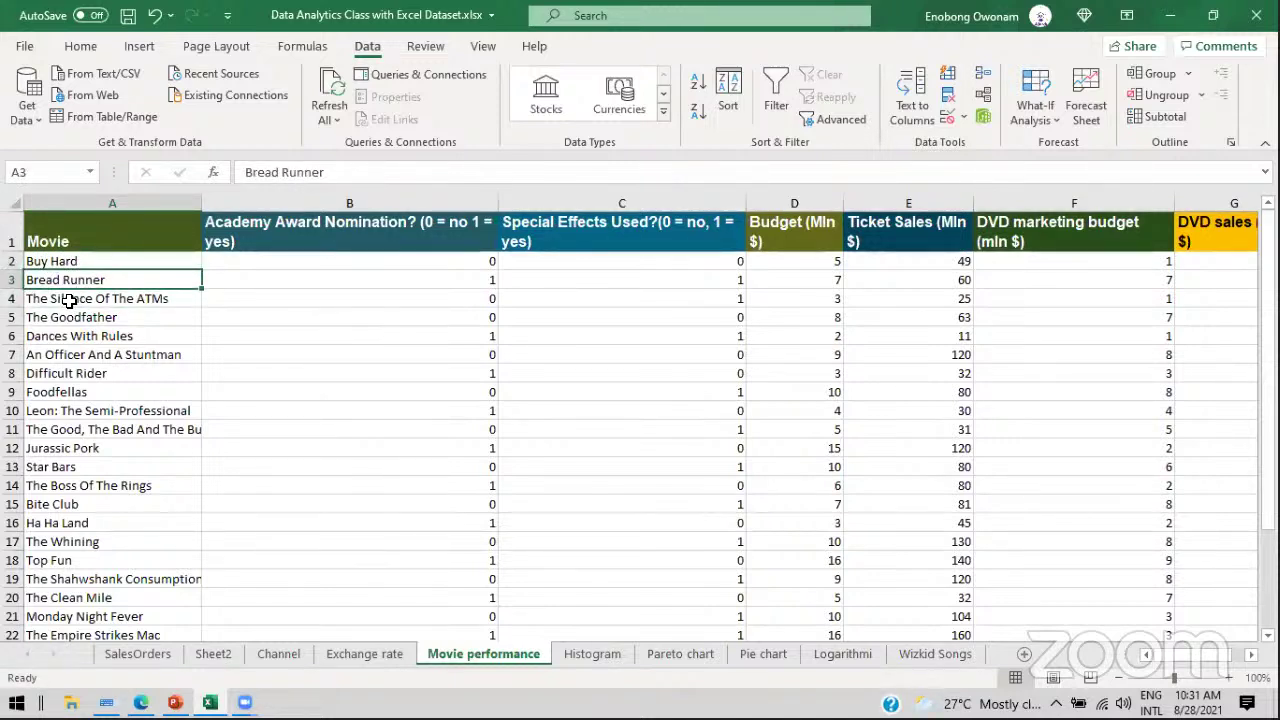
click(67, 299)
click(55, 318)
click(53, 337)
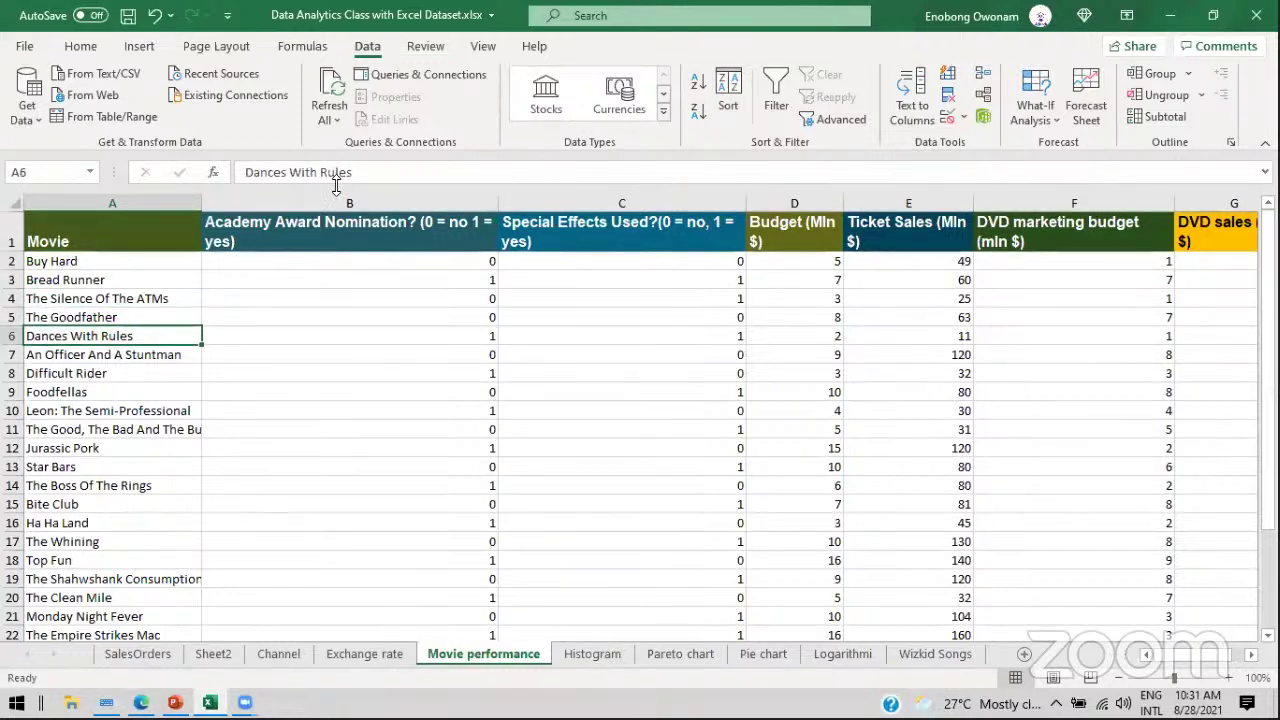
click(73, 225)
Step: Copy the full Movie title list and paste it starting at J1
key(ctrl+shift+Down)
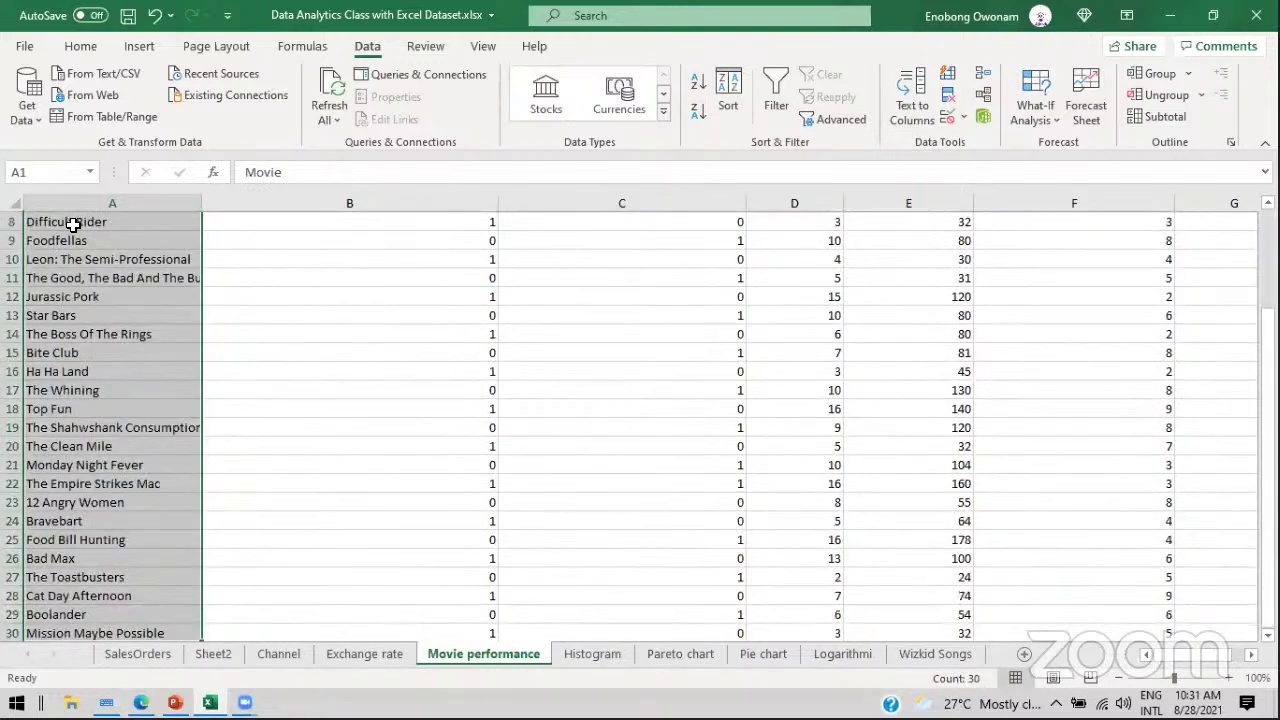
key(ctrl+c)
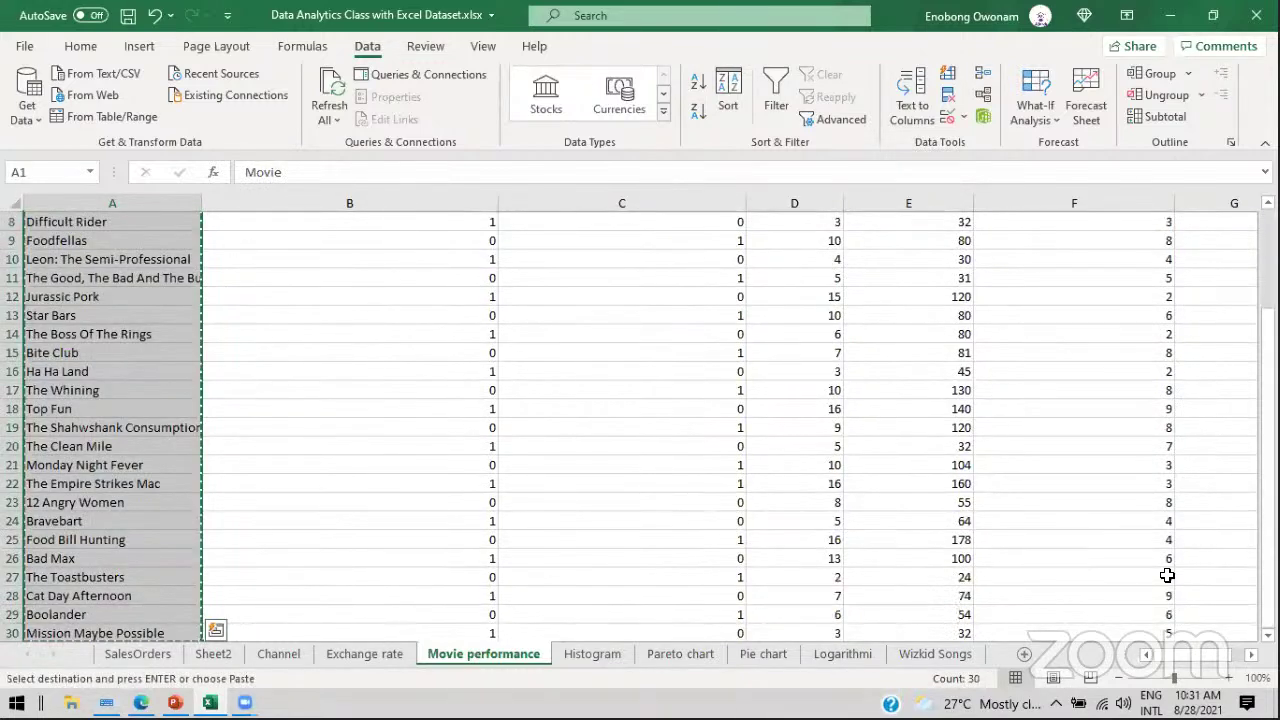
click(1251, 654)
click(1251, 654)
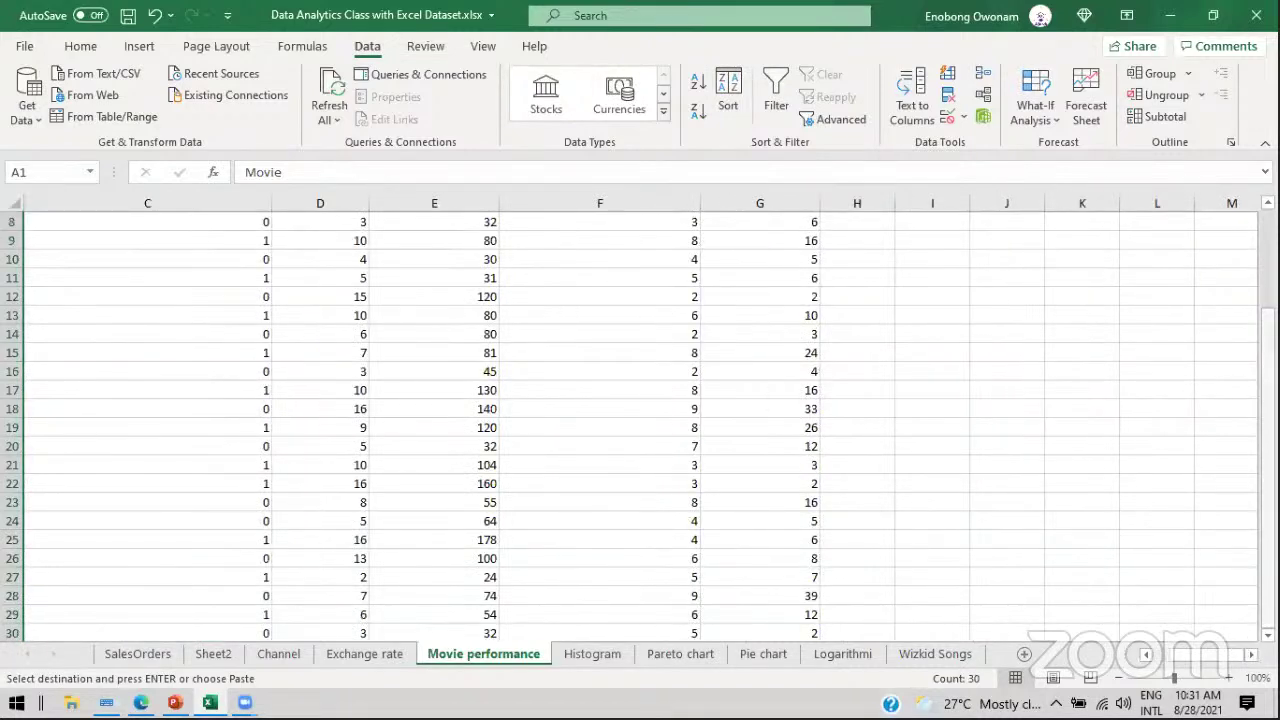
drag(1268, 598, 1268, 482)
click(1023, 231)
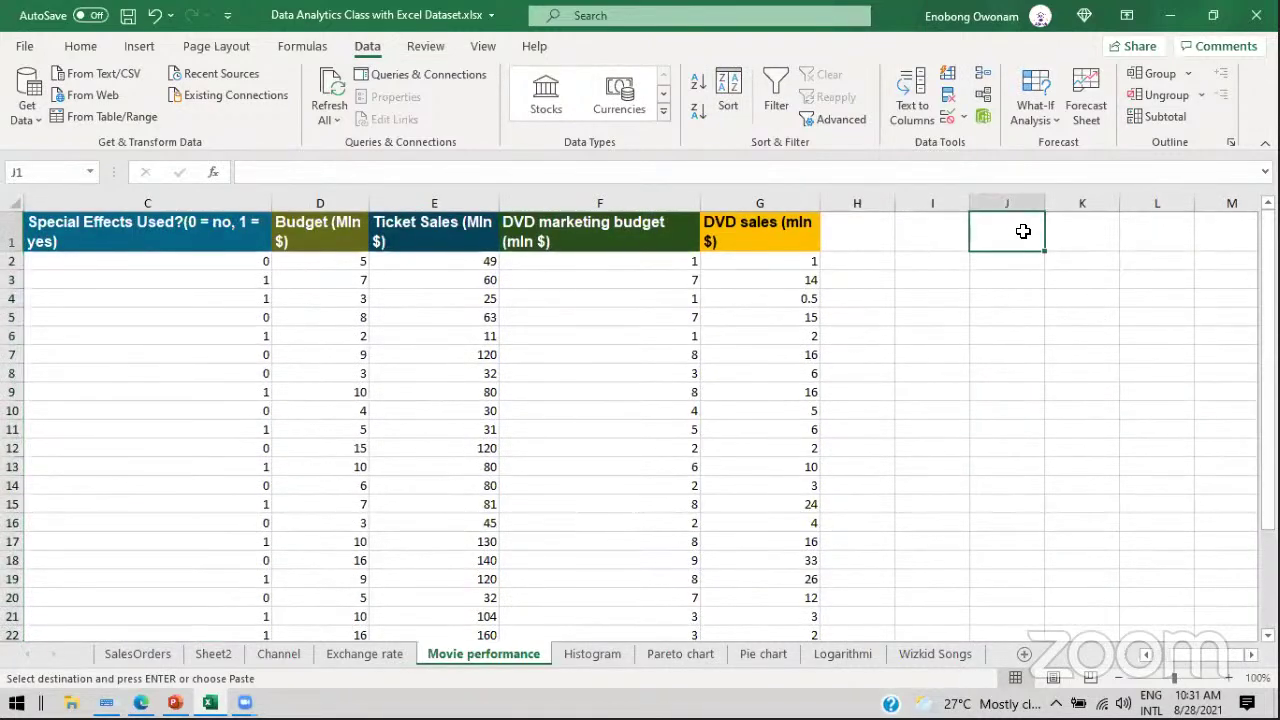
key(ctrl+v)
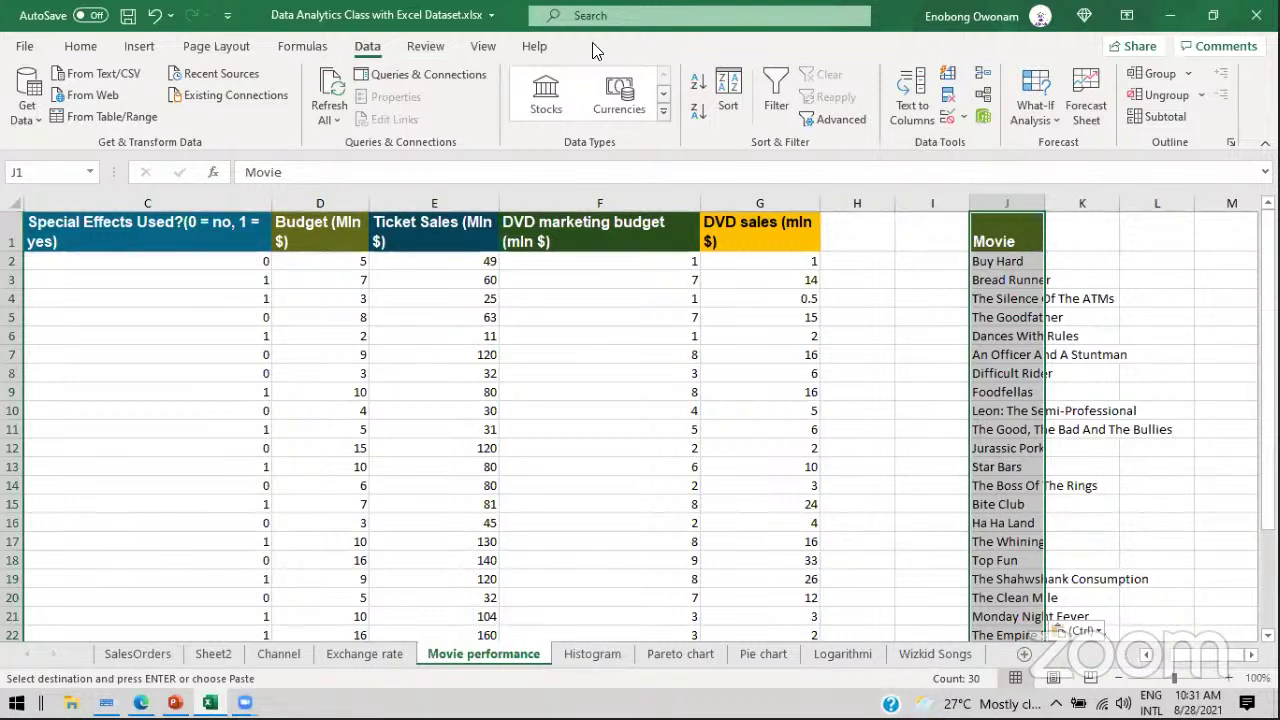
Step: Run Text to Columns on column J as Delimited, splitting on Space instead of Tab
click(918, 110)
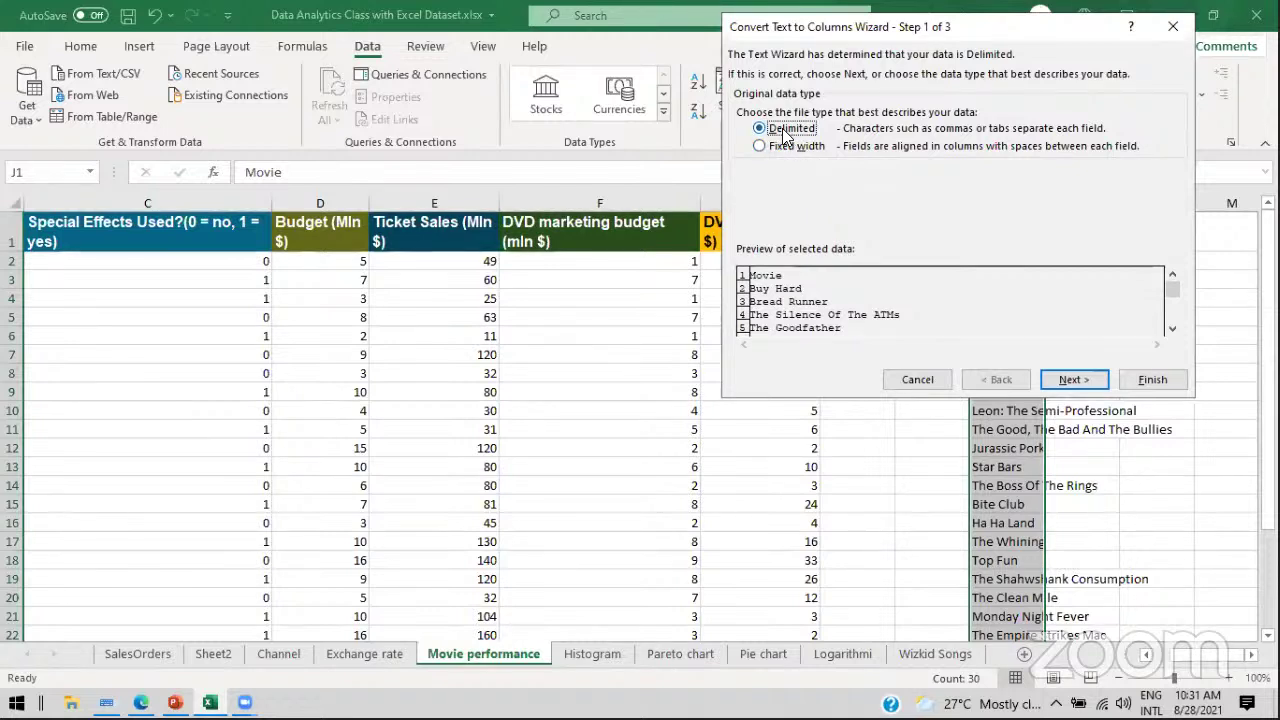
click(1066, 379)
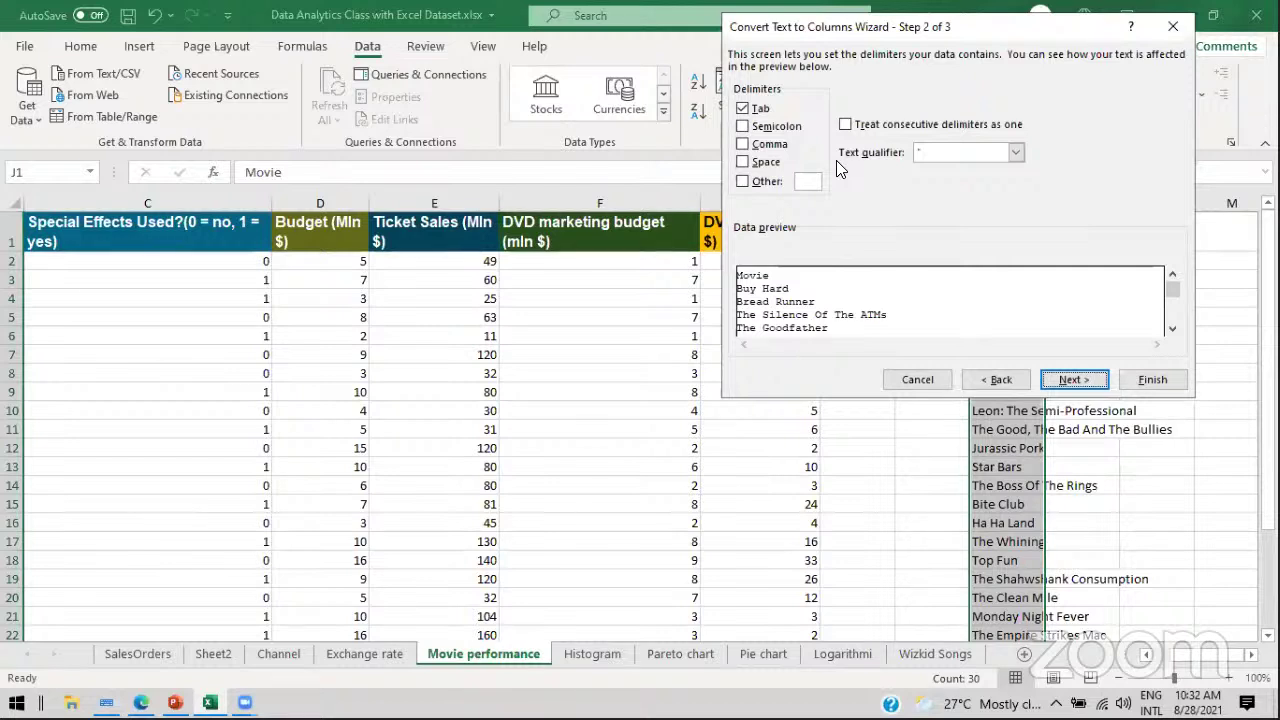
click(742, 108)
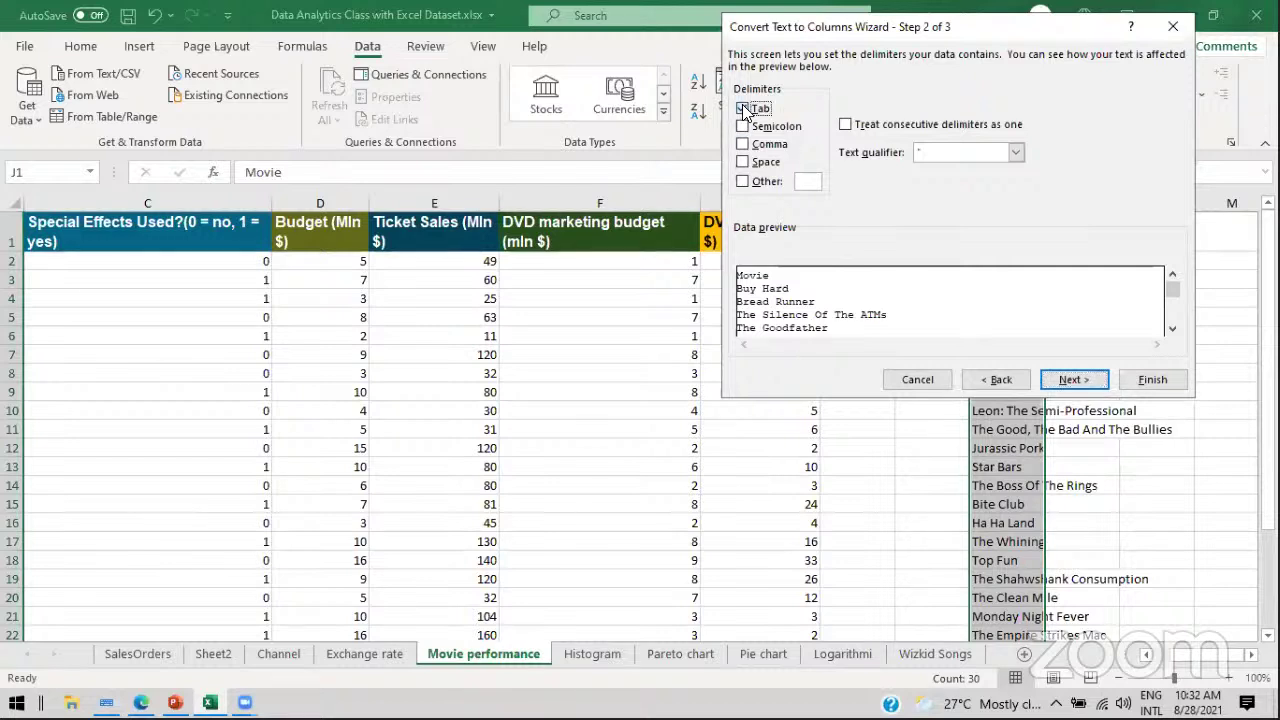
click(742, 162)
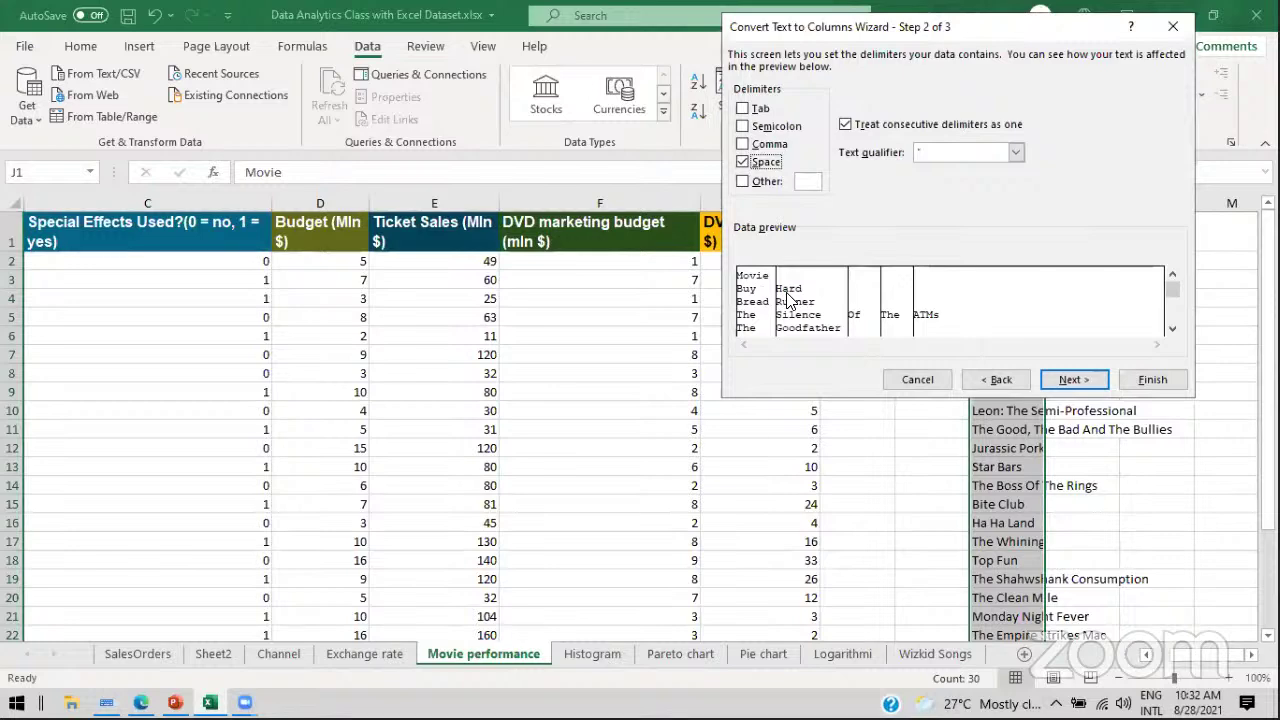
click(1058, 382)
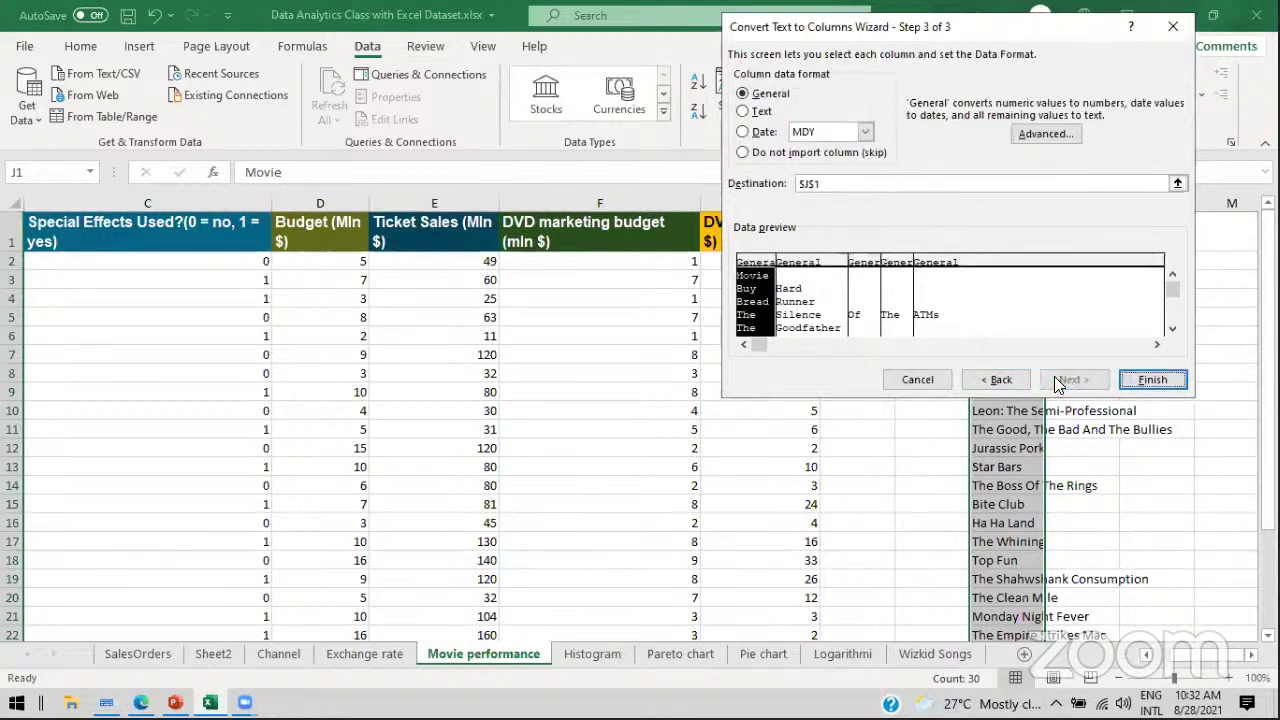
click(1146, 379)
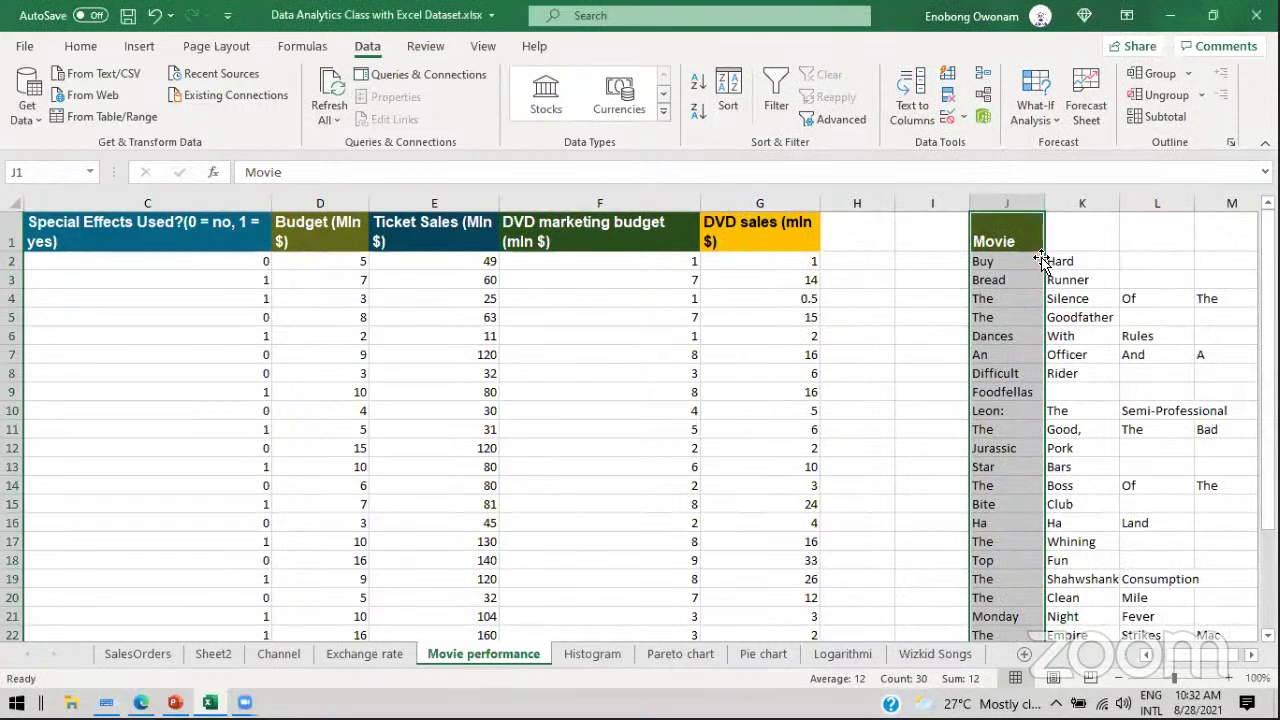
drag(1010, 261, 1023, 521)
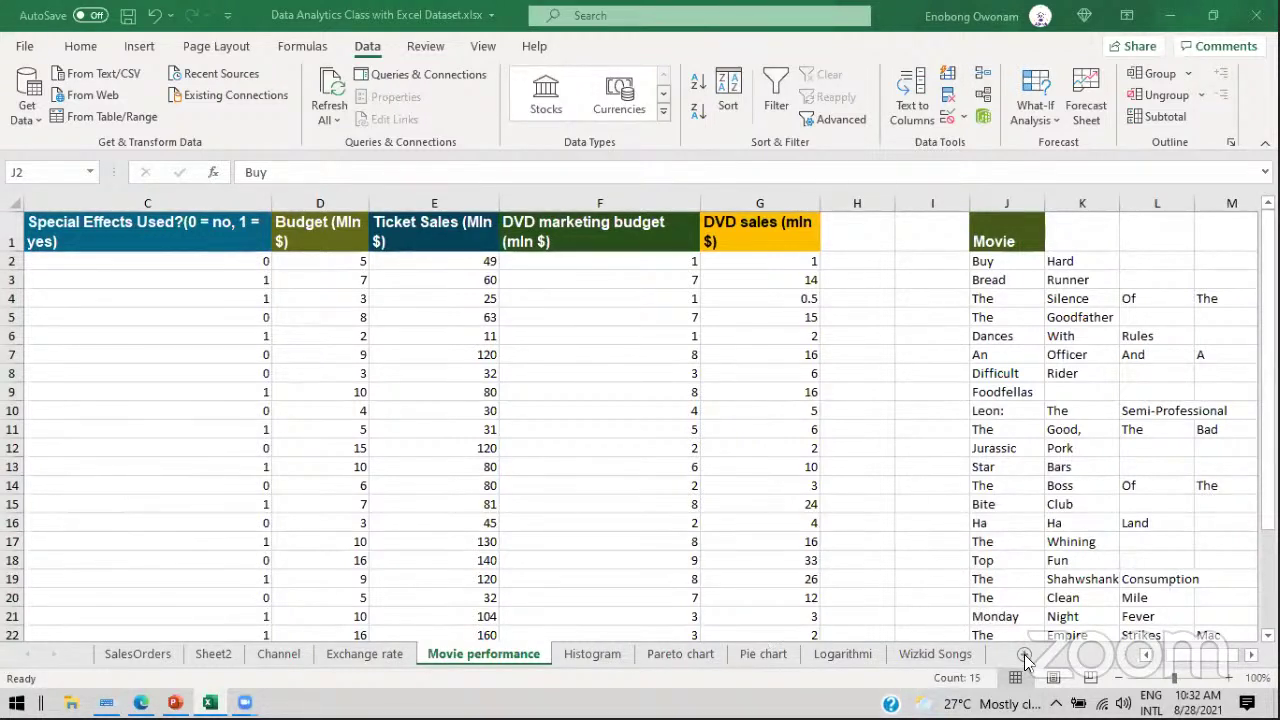
key(ctrl+v)
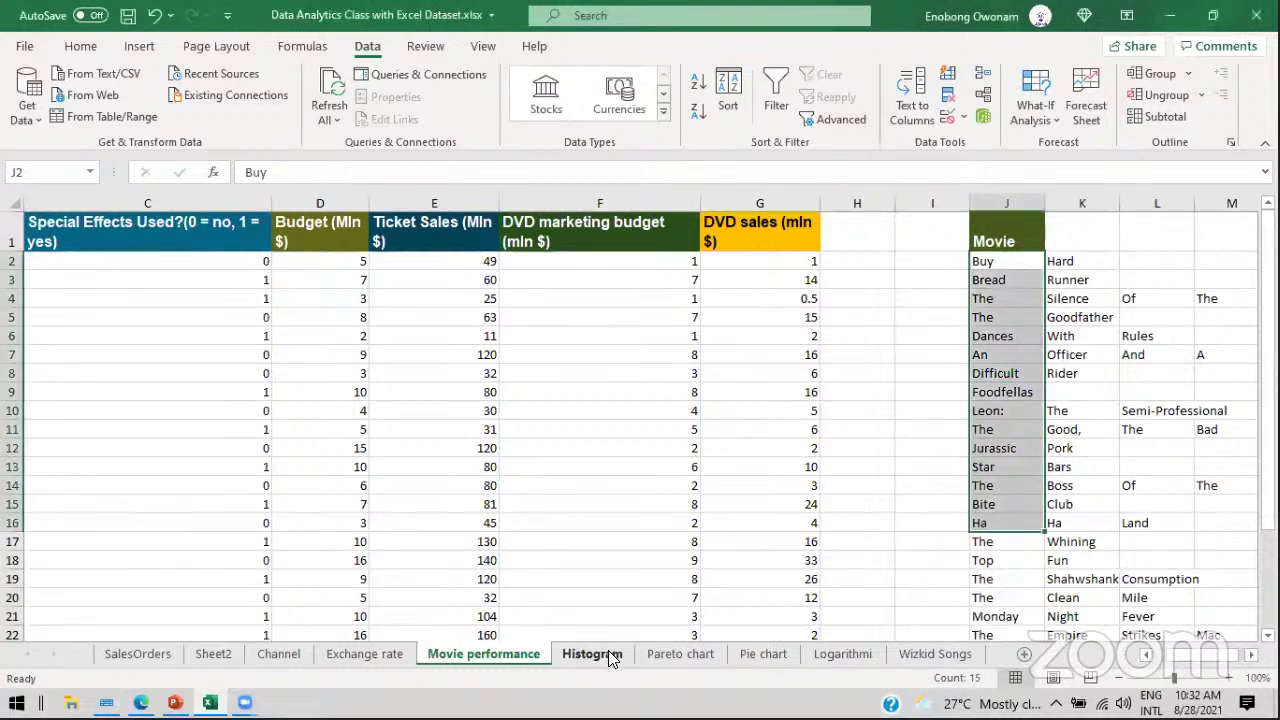
Step: Add Sheet3 with a 'Name' heading in A1, three full names in A2:A4, then select them
click(1027, 654)
text(NAme)
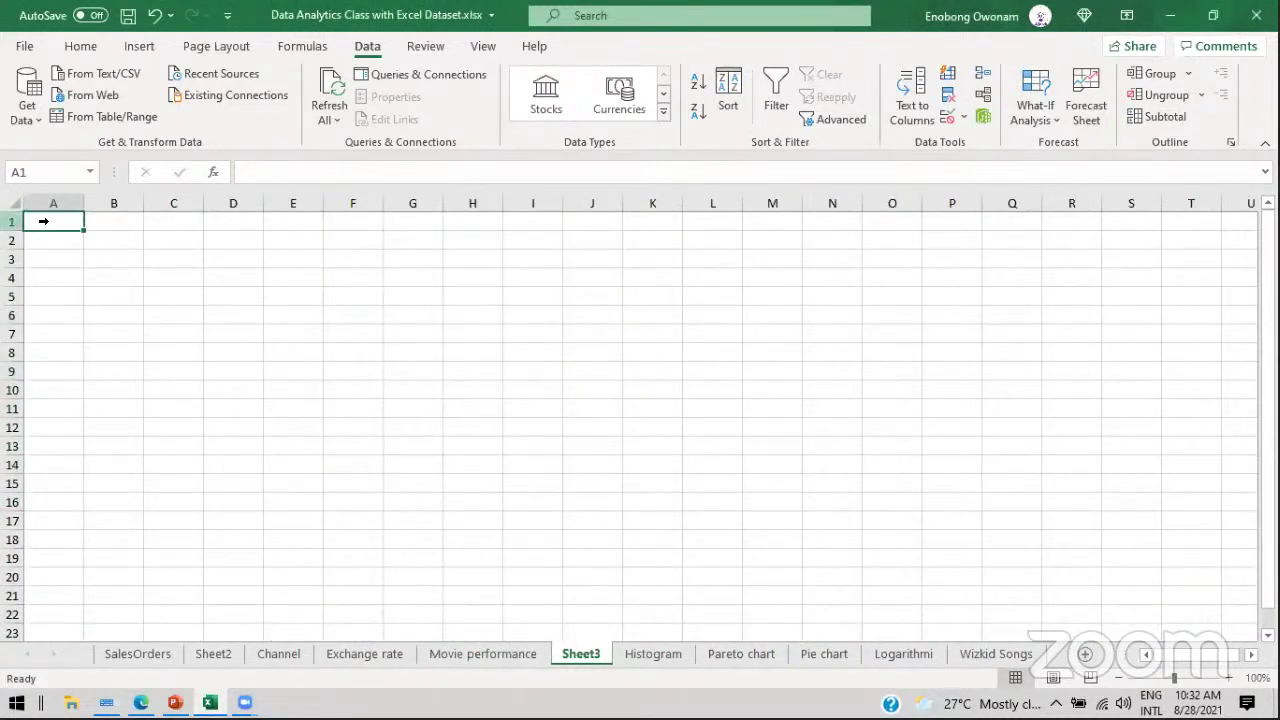
key(Return)
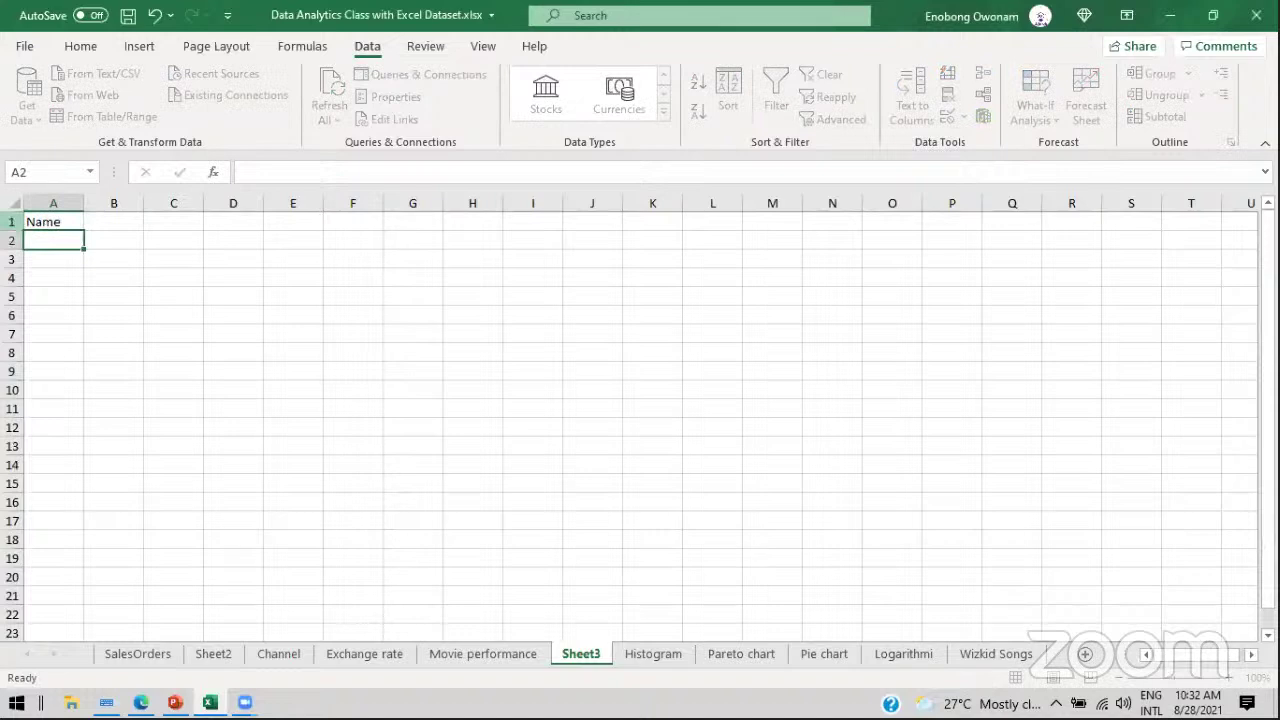
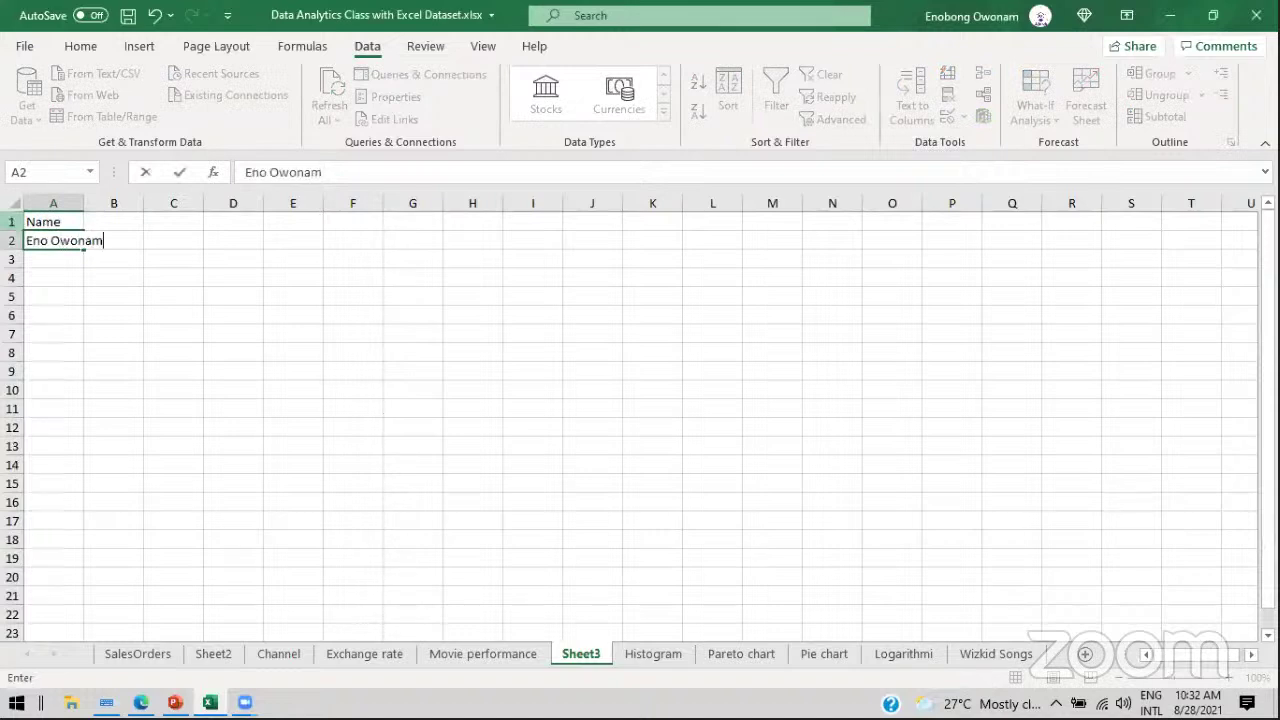
key(Return)
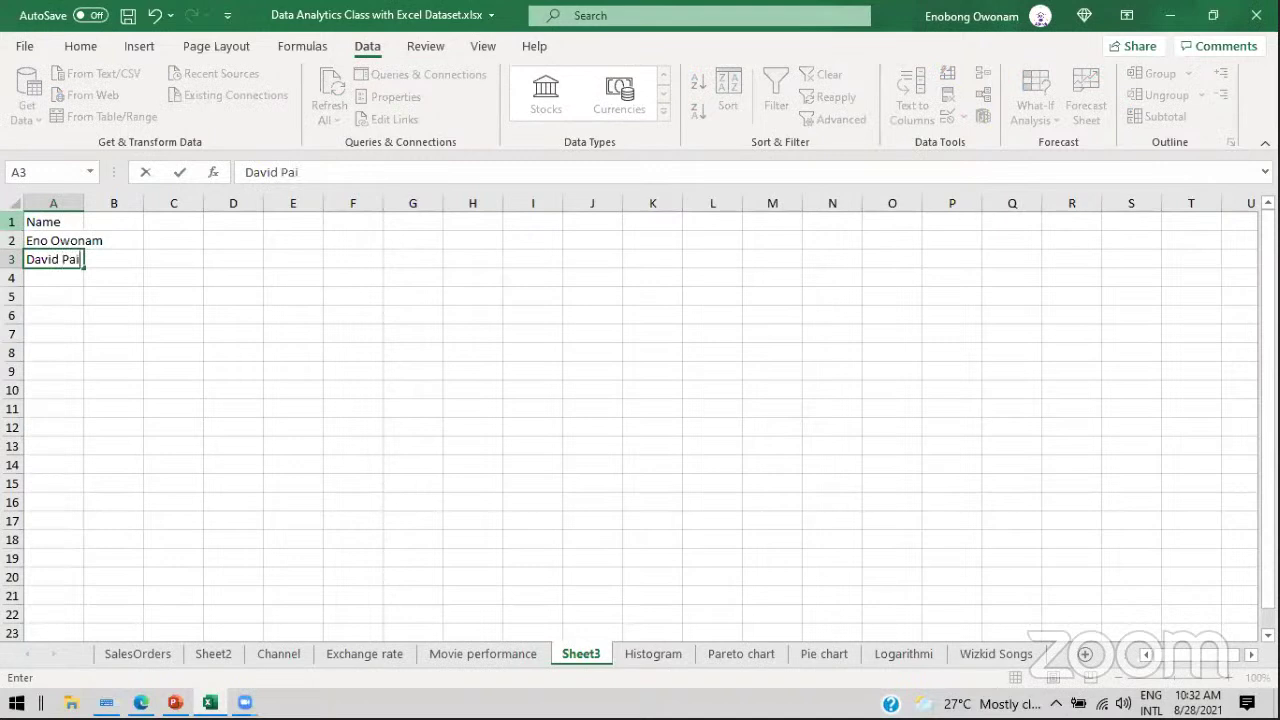
key(Return)
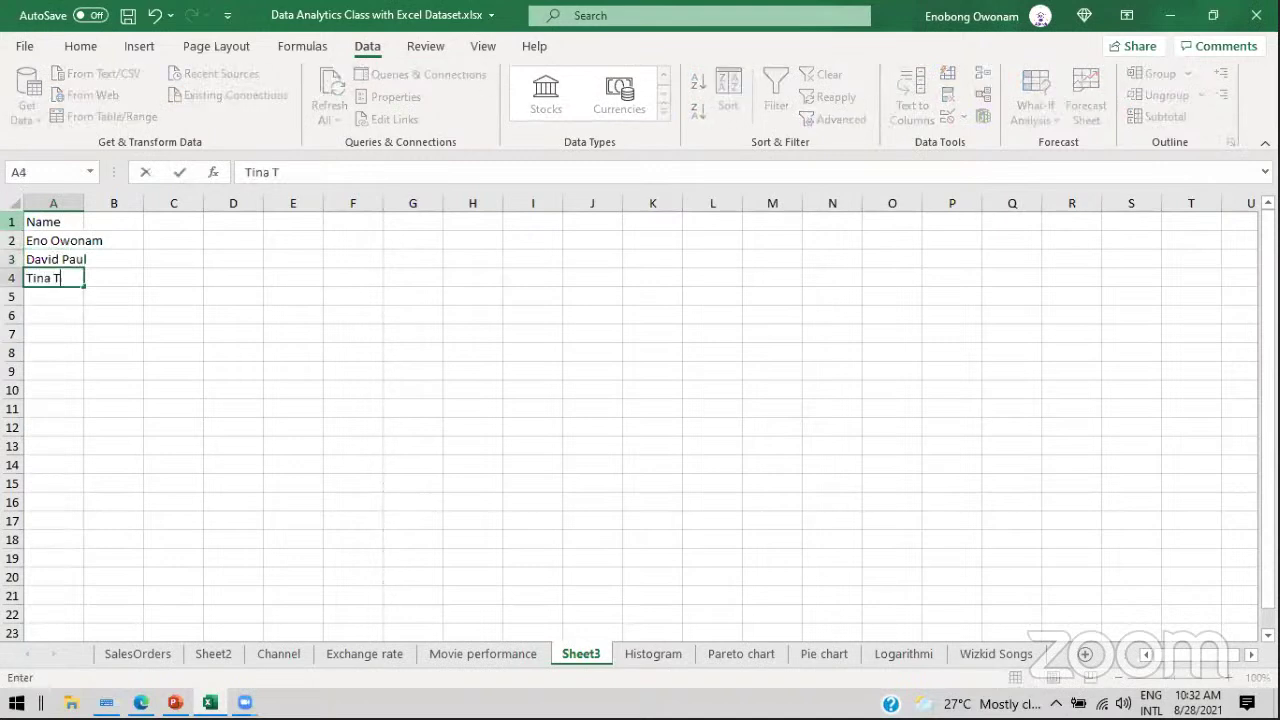
key(Return)
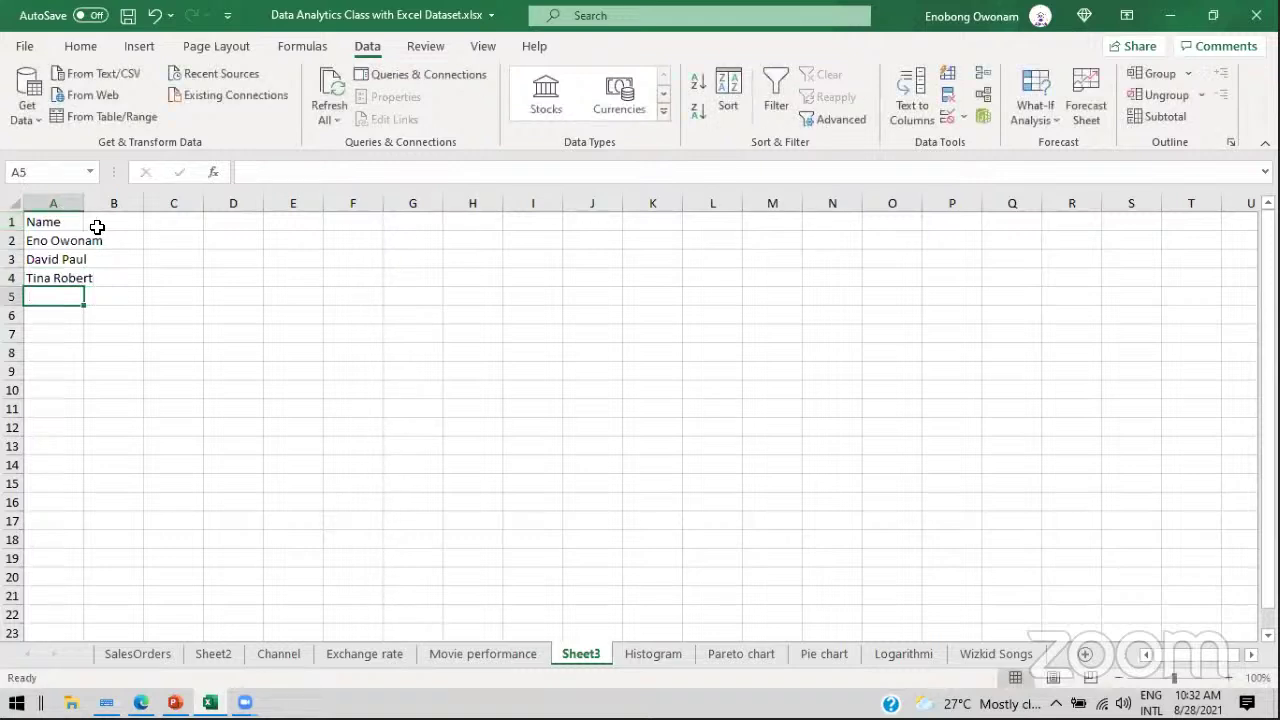
click(107, 229)
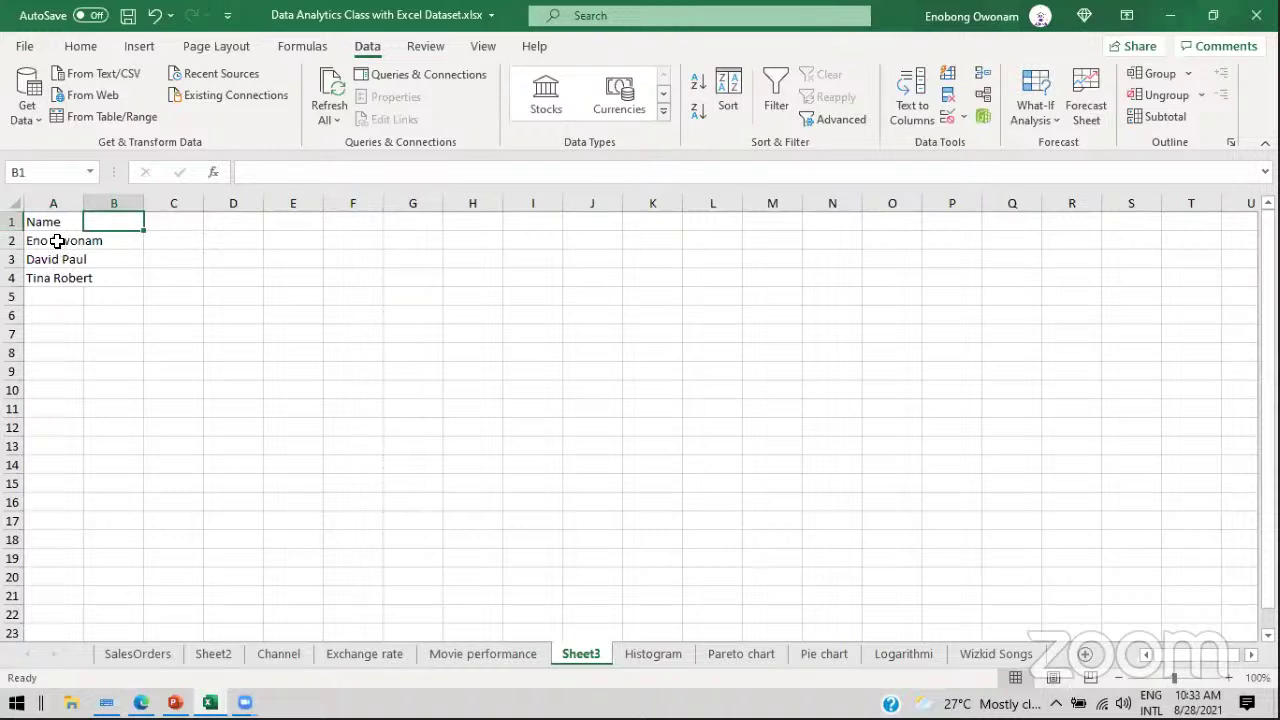
drag(57, 241, 57, 279)
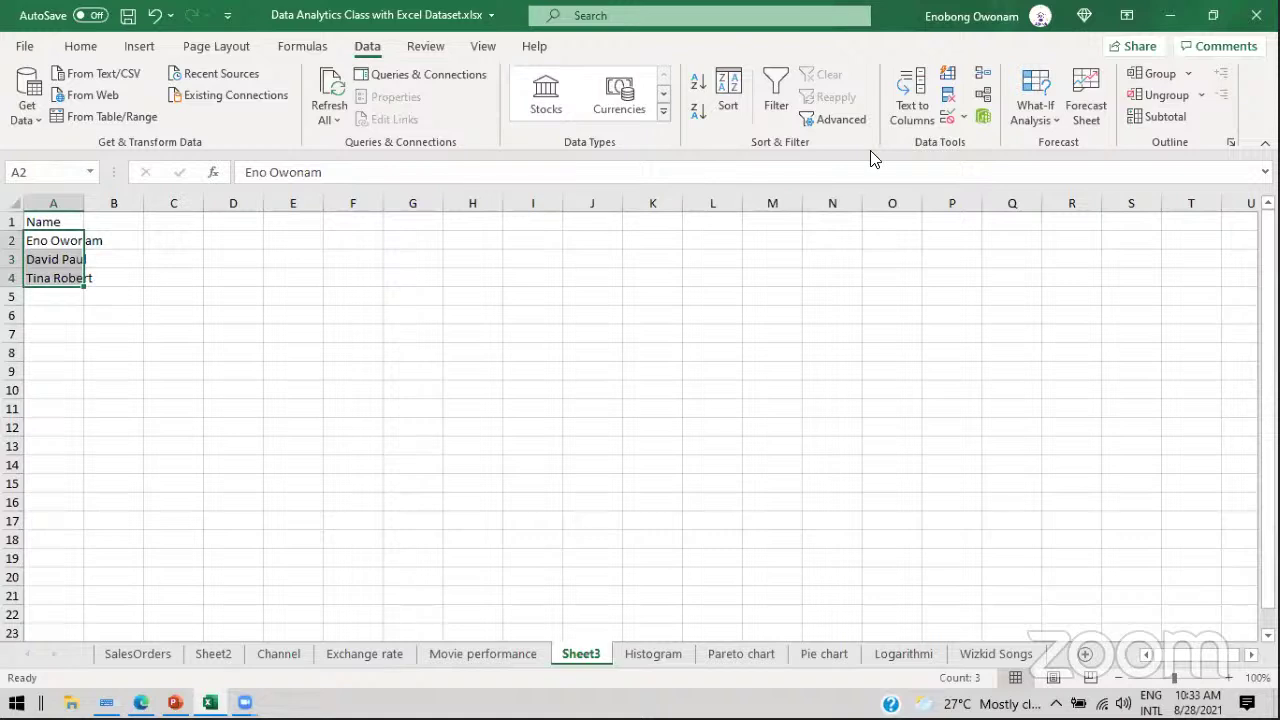
Step: Split Sheet3's names at the space with Text to Columns, then check first names in A and surnames in B
click(925, 108)
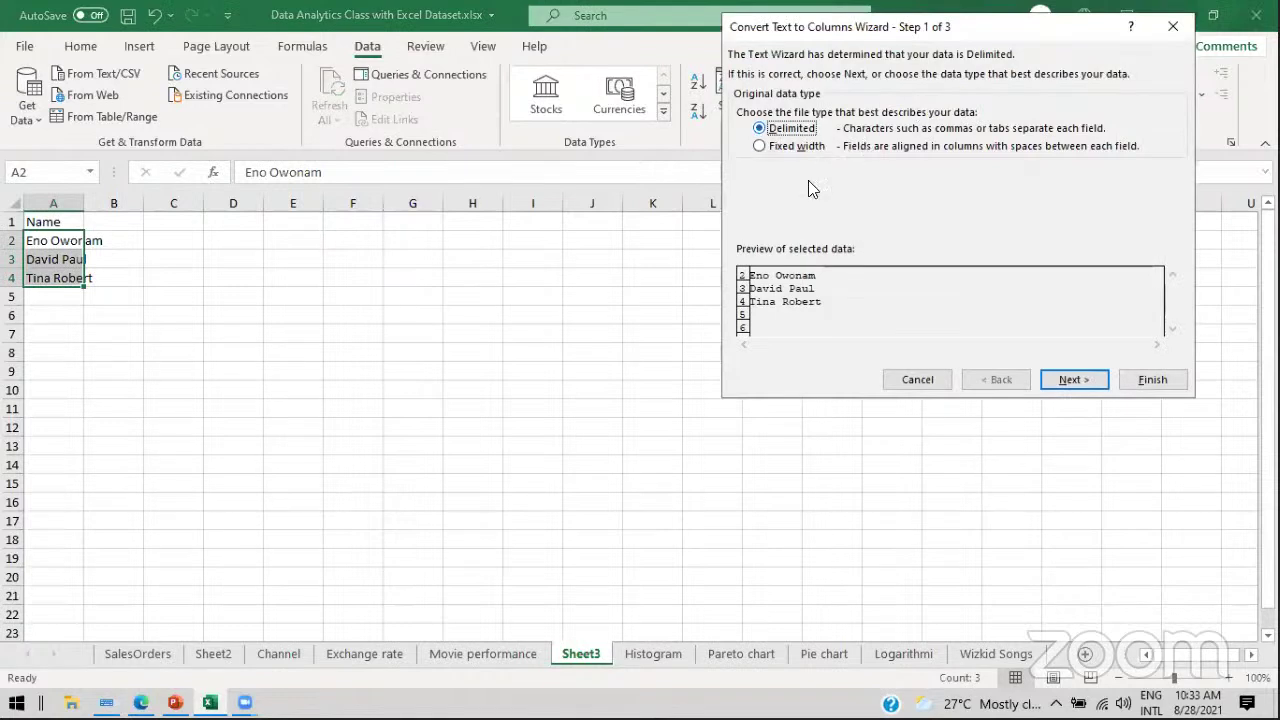
click(1067, 384)
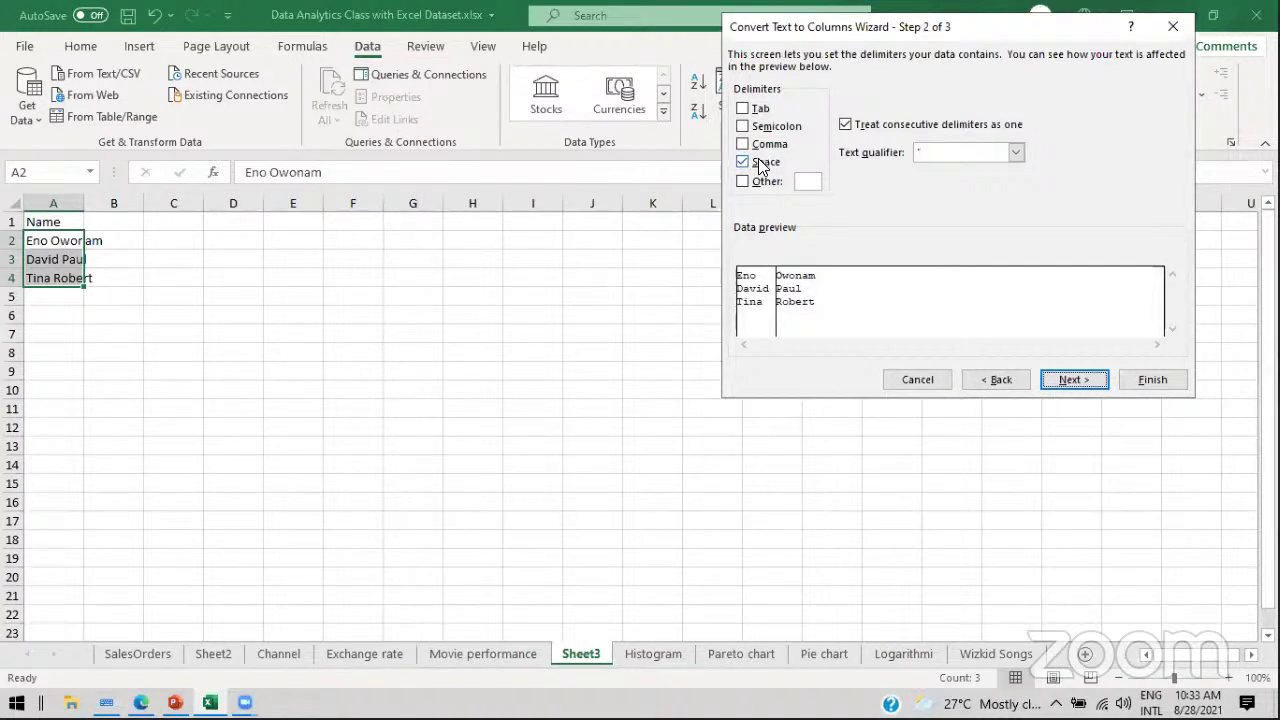
click(1070, 378)
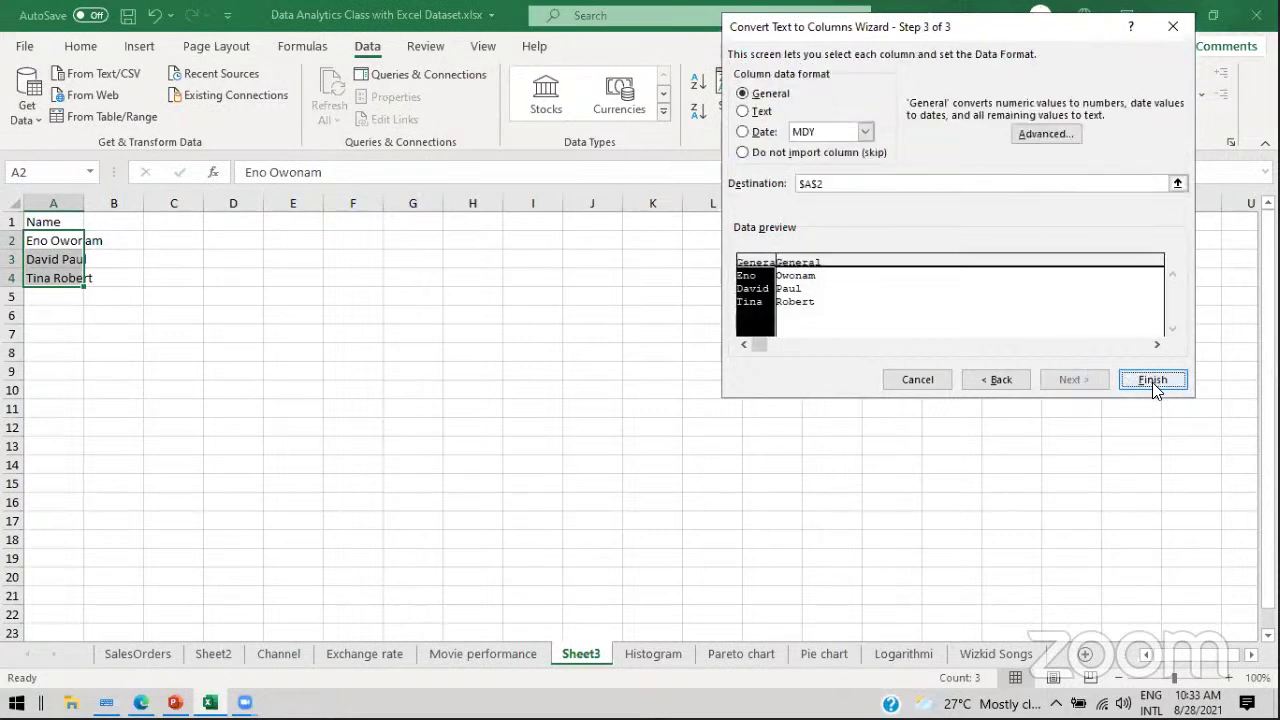
click(1158, 382)
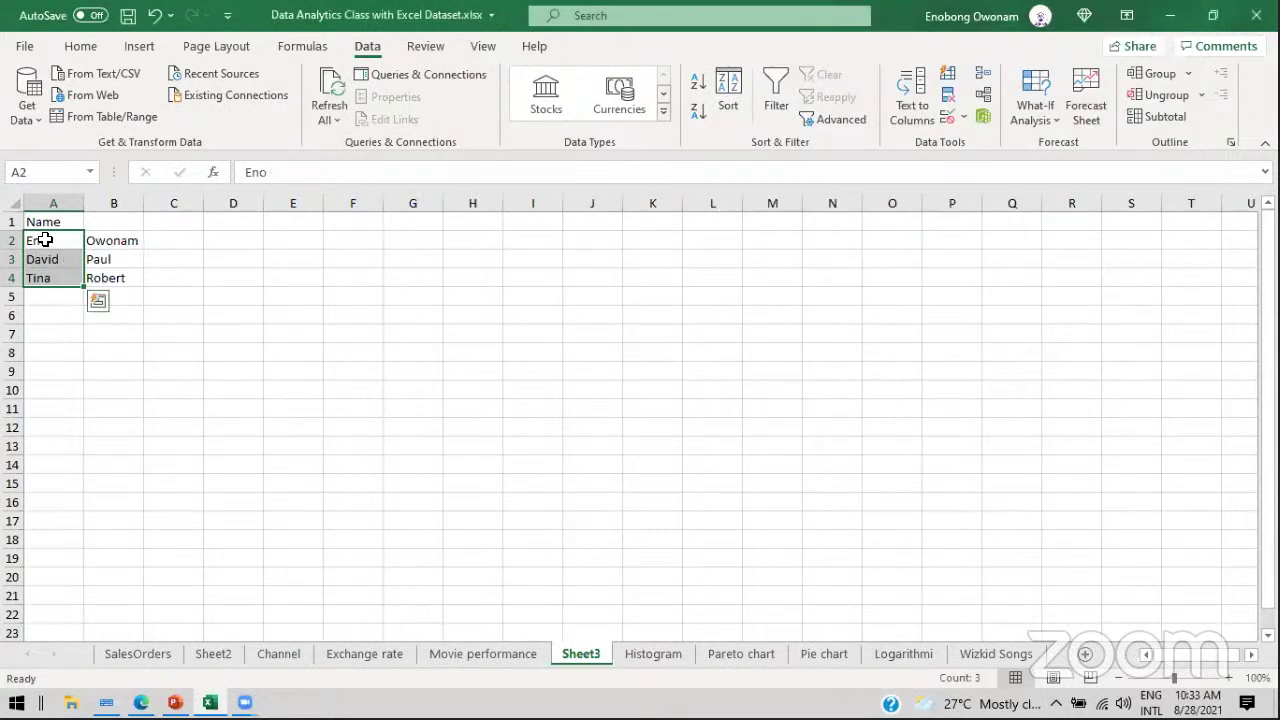
drag(43, 243, 50, 275)
click(110, 238)
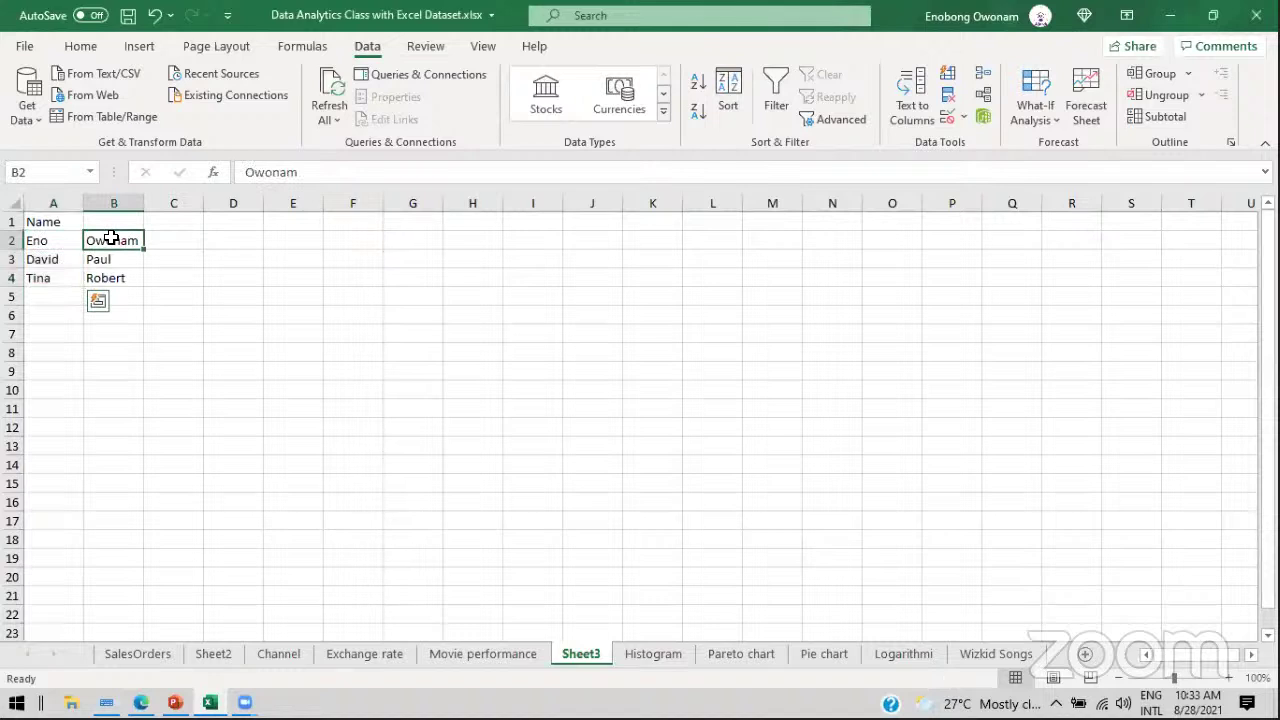
Step: Enter 'First Name' in A1 and 'Surname' in B1, then bring up the PowerPoint deck
click(50, 221)
text(F)
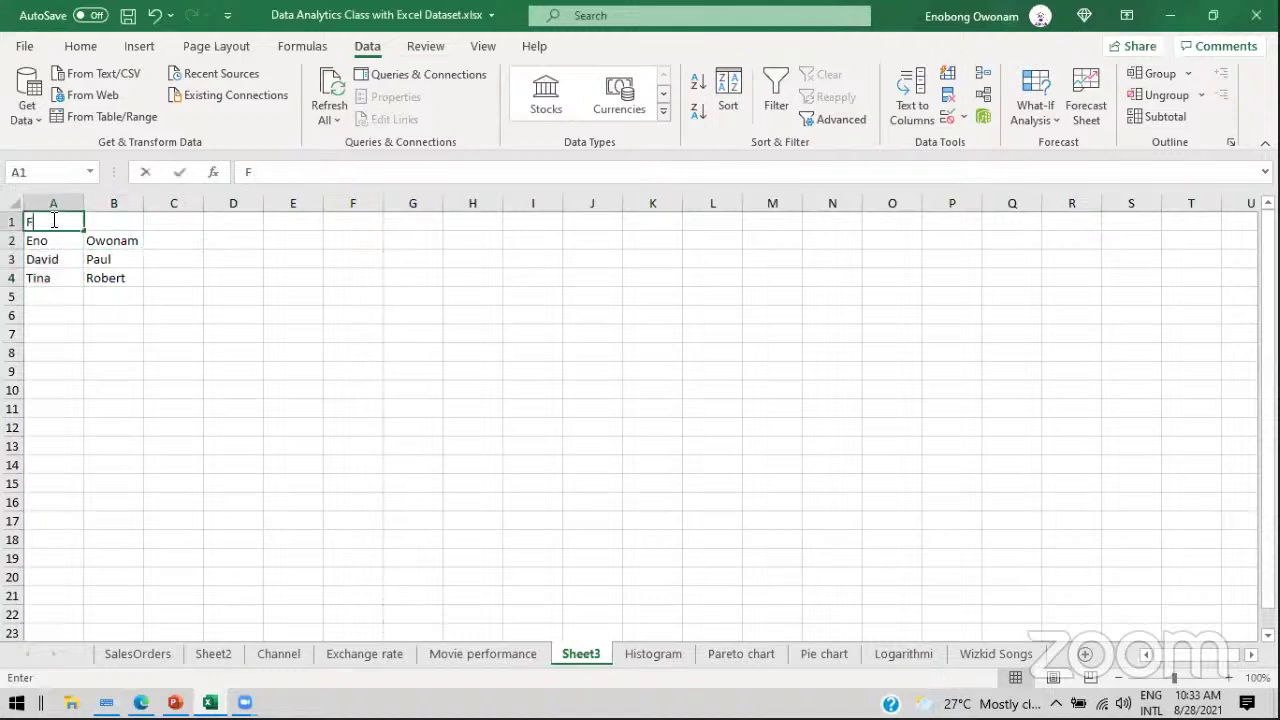
text(irst Name)
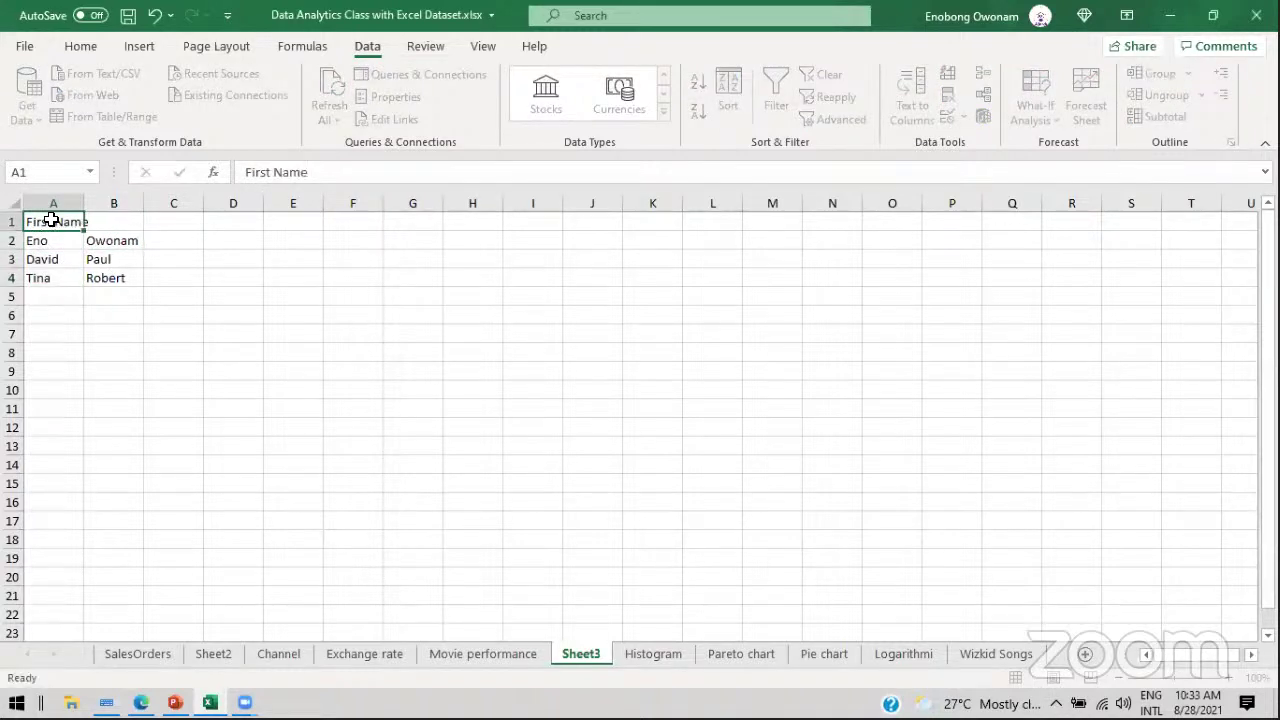
key(Tab)
text(Surname)
key(Return)
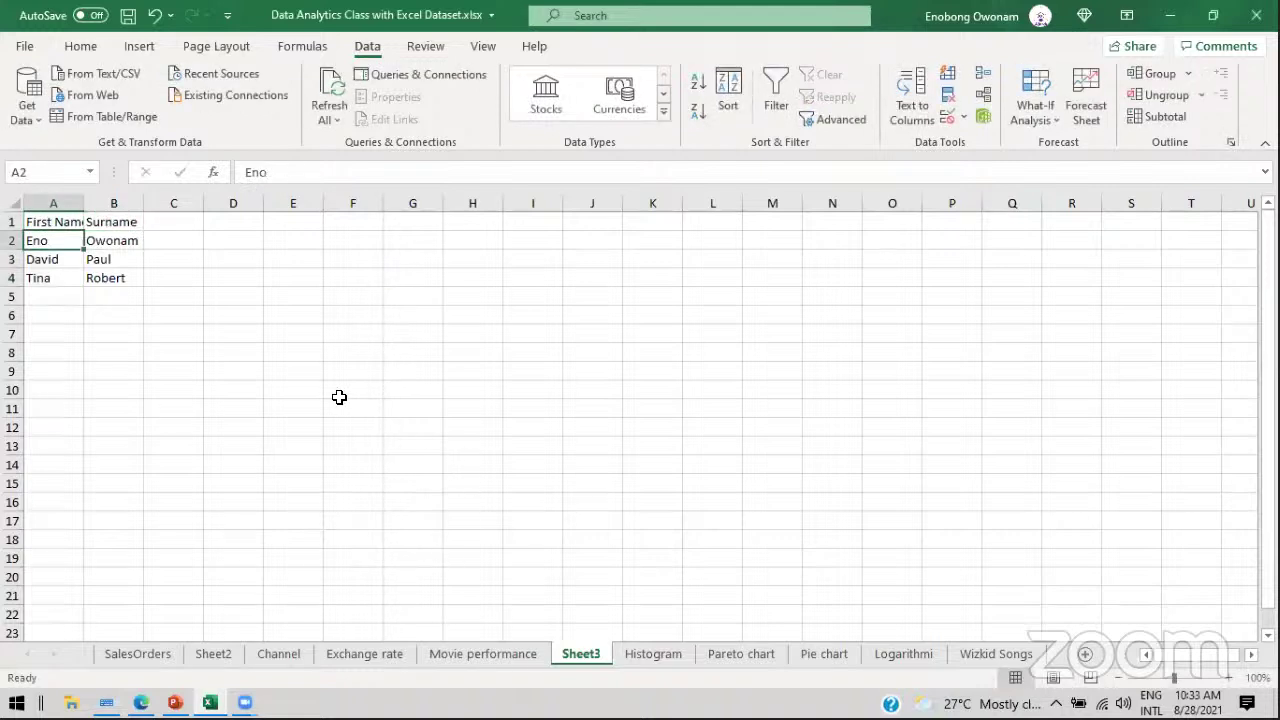
click(175, 703)
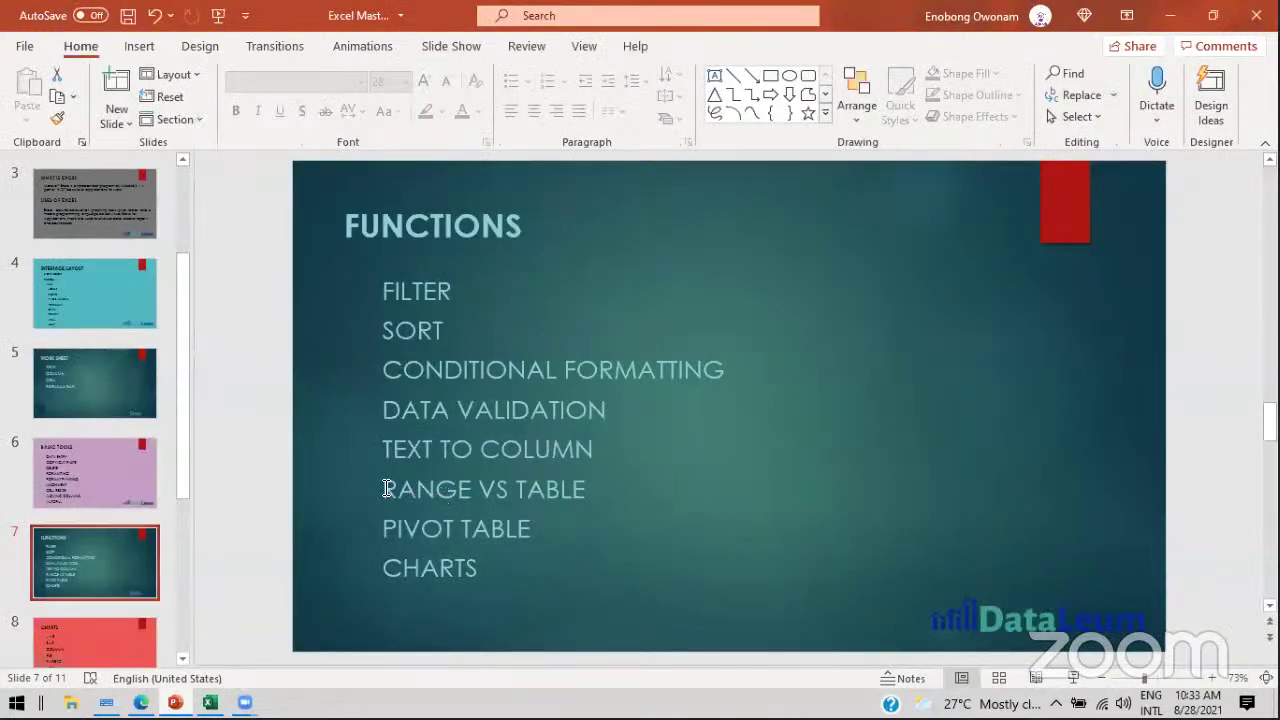
Step: Highlight the RANGE VS TABLE and PIVOT TABLE topics on slide 7, then open Excel's SalesOrders sheet
drag(387, 490, 604, 496)
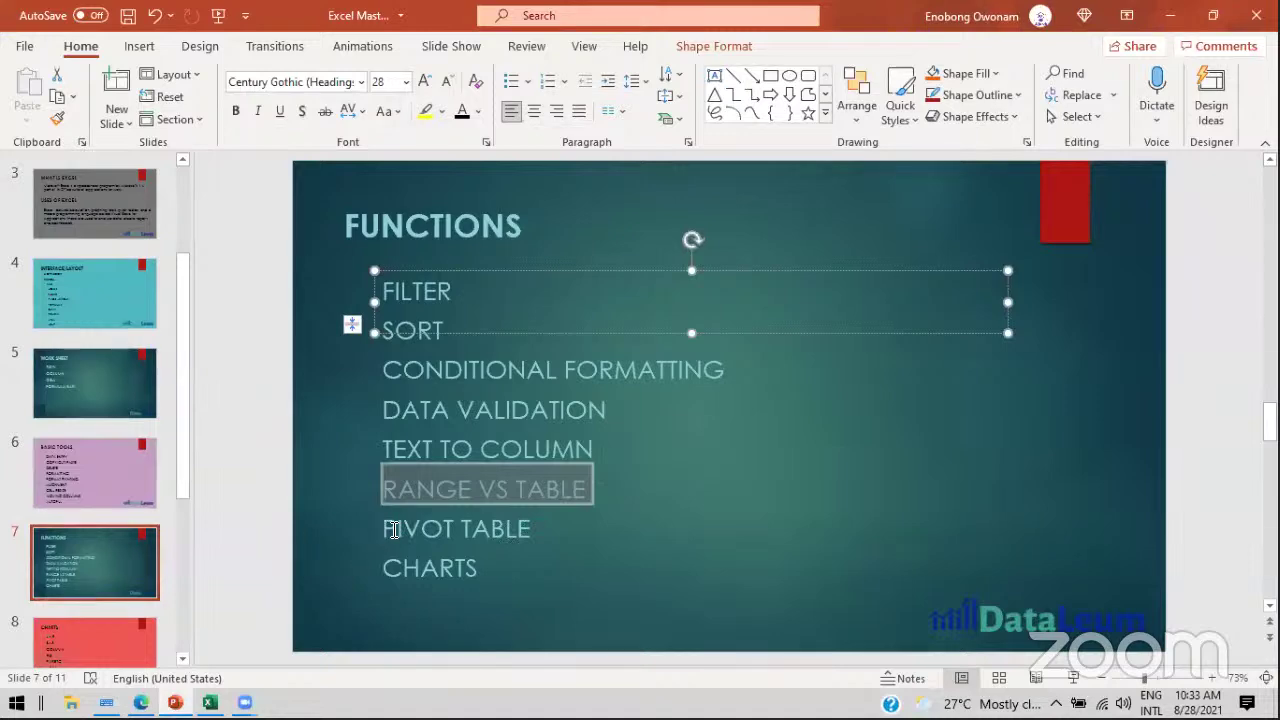
drag(382, 530, 538, 530)
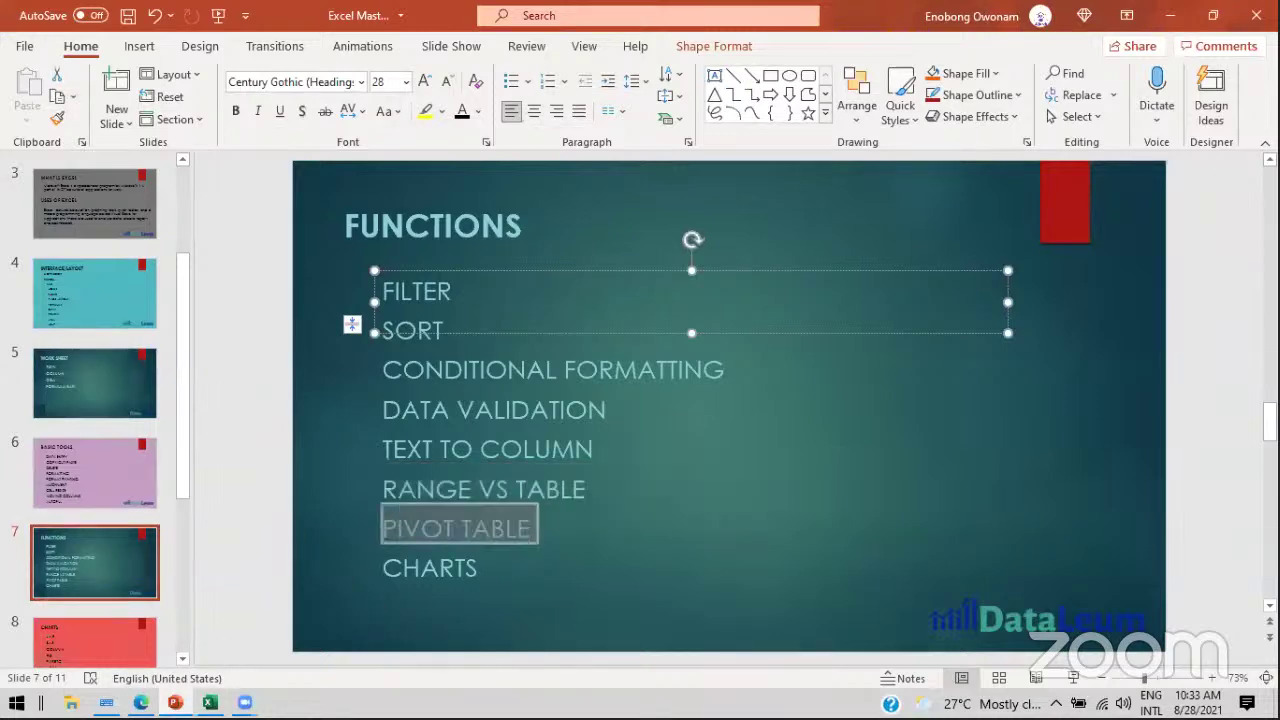
click(209, 703)
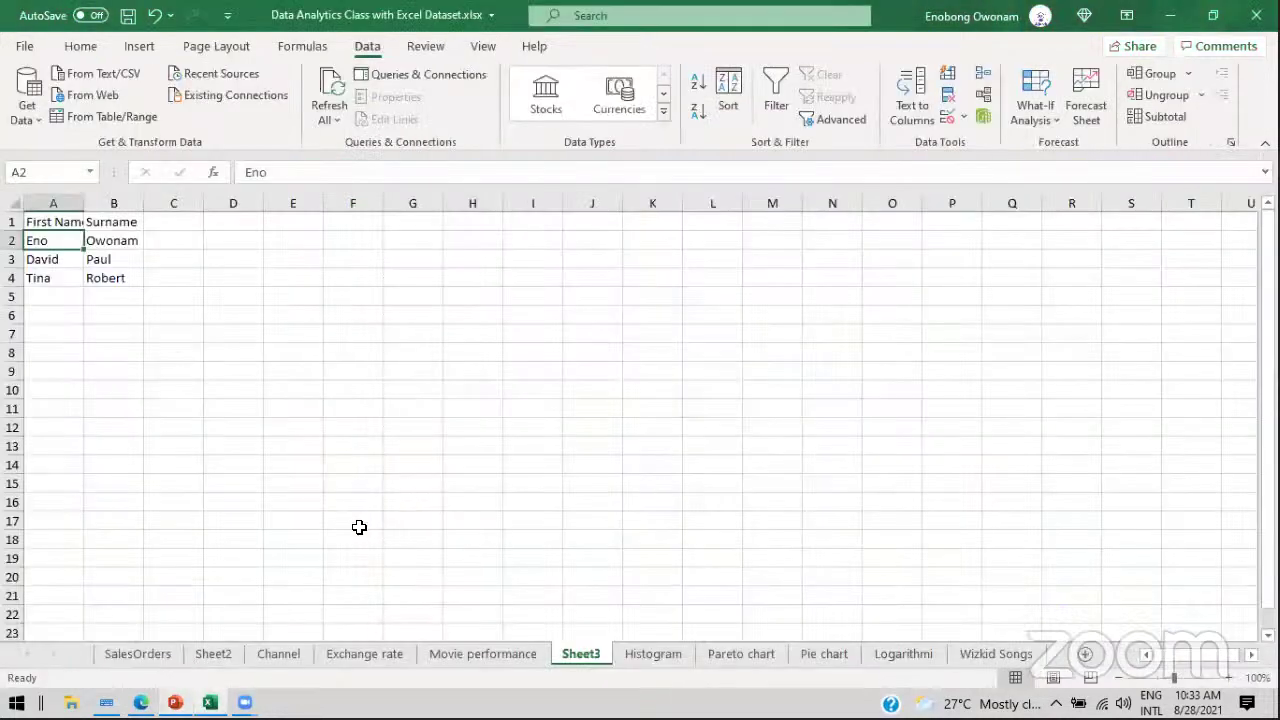
click(138, 653)
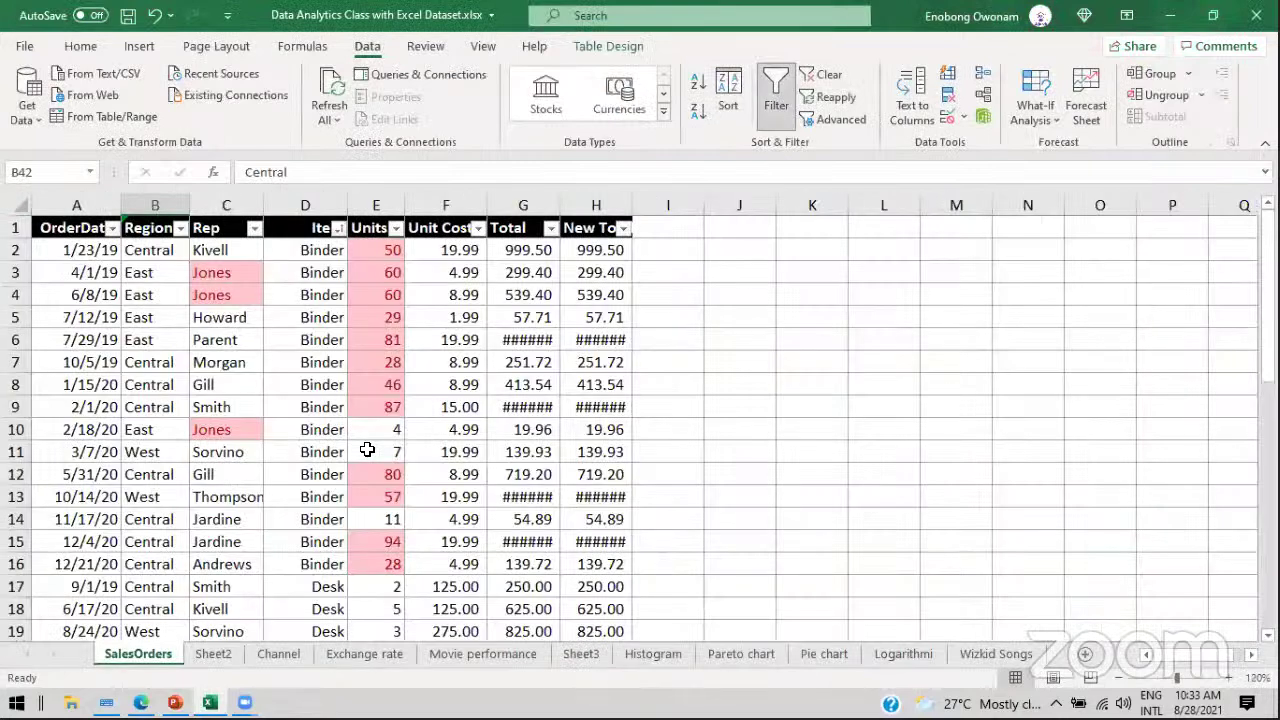
click(259, 425)
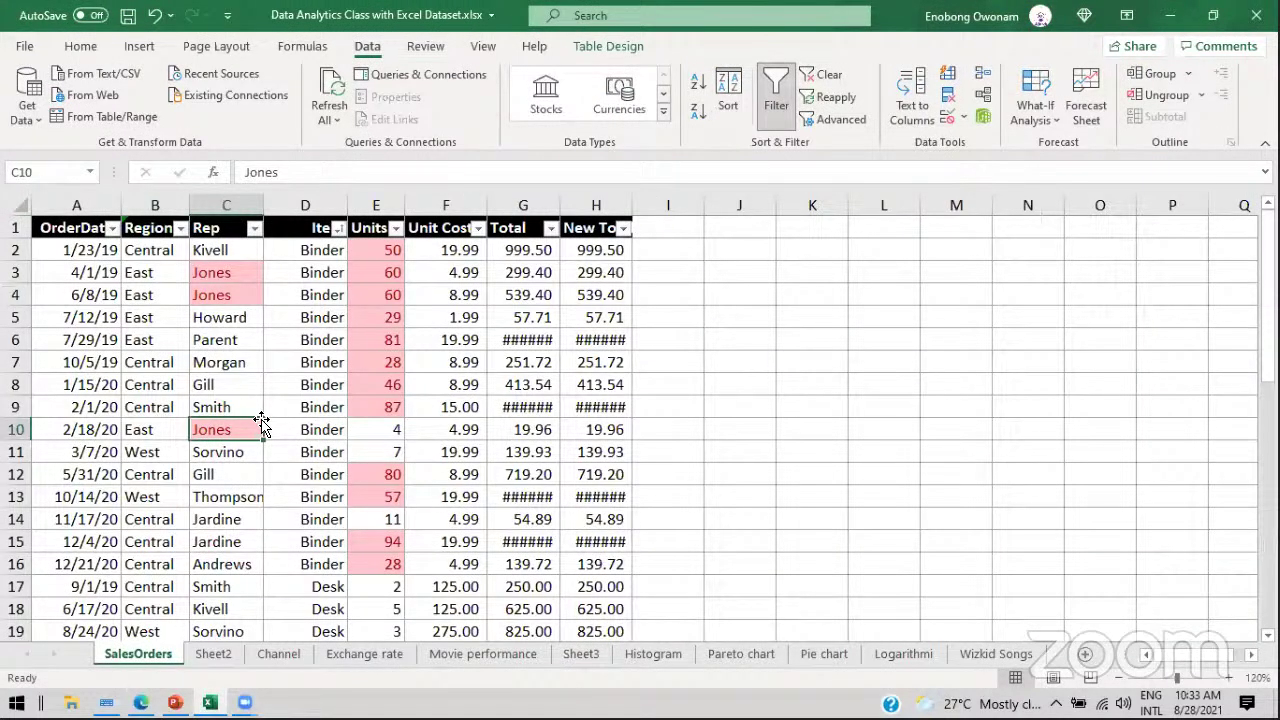
click(203, 355)
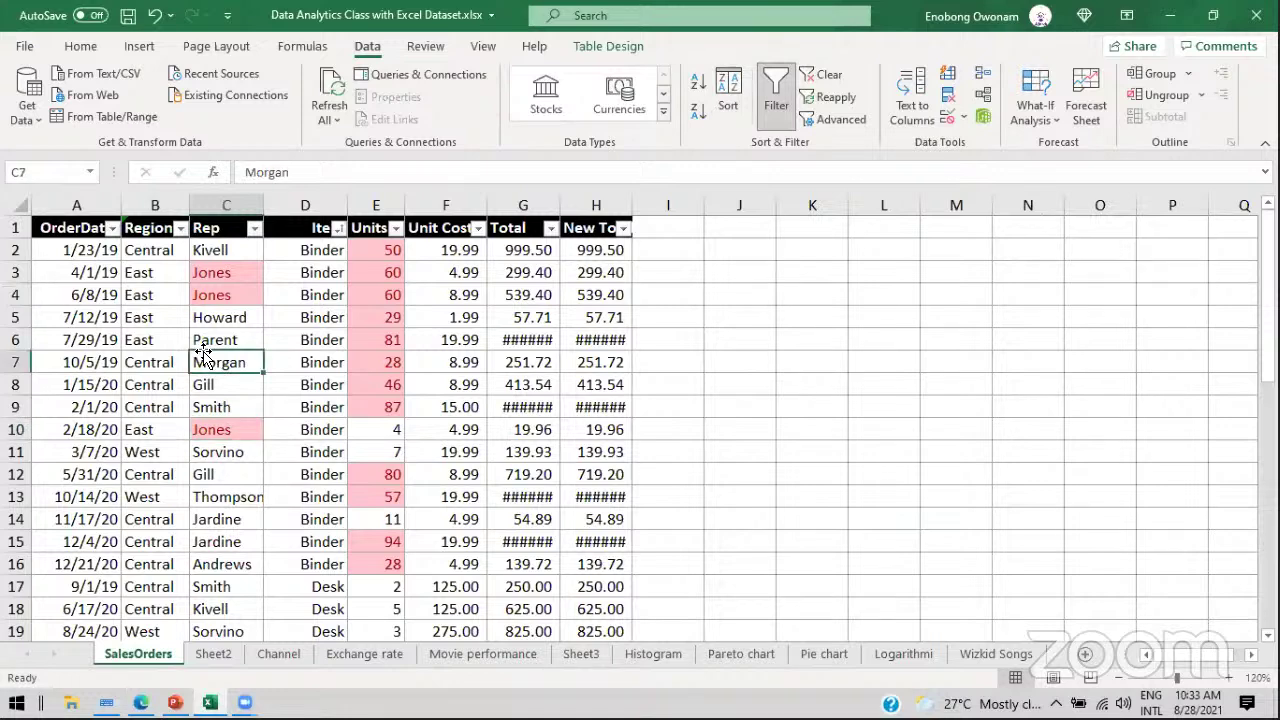
drag(63, 251, 557, 254)
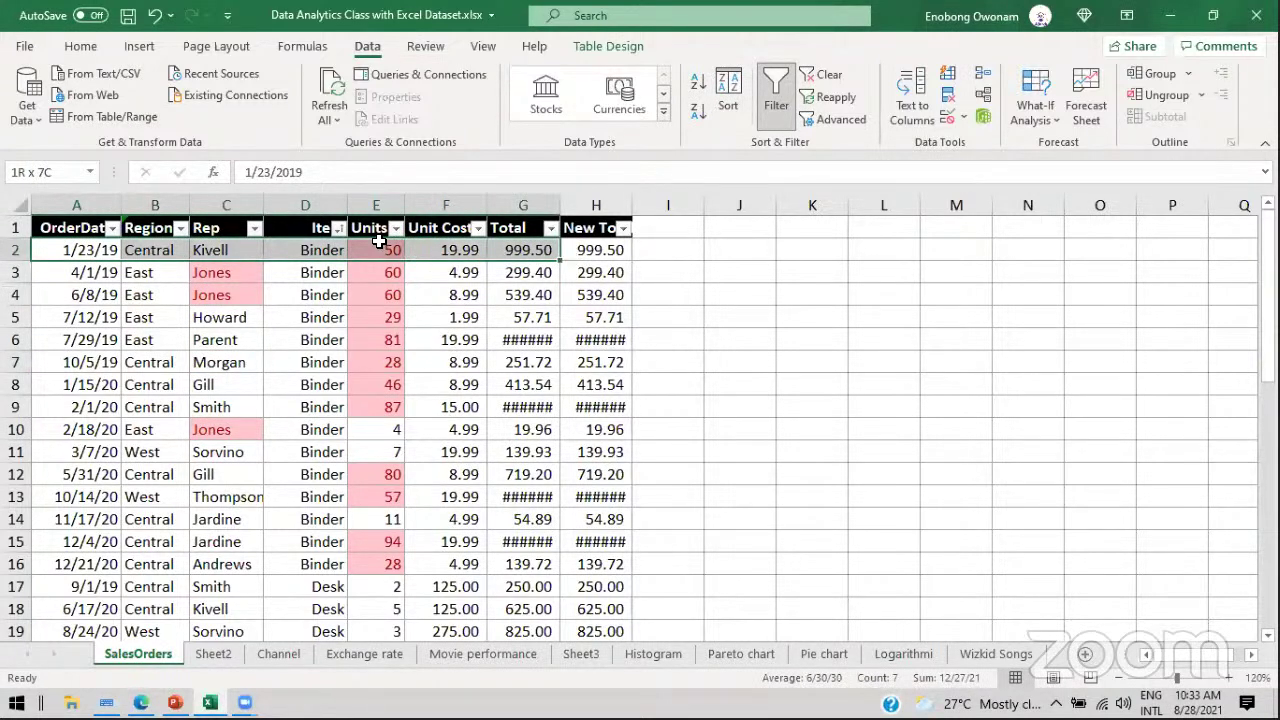
click(232, 254)
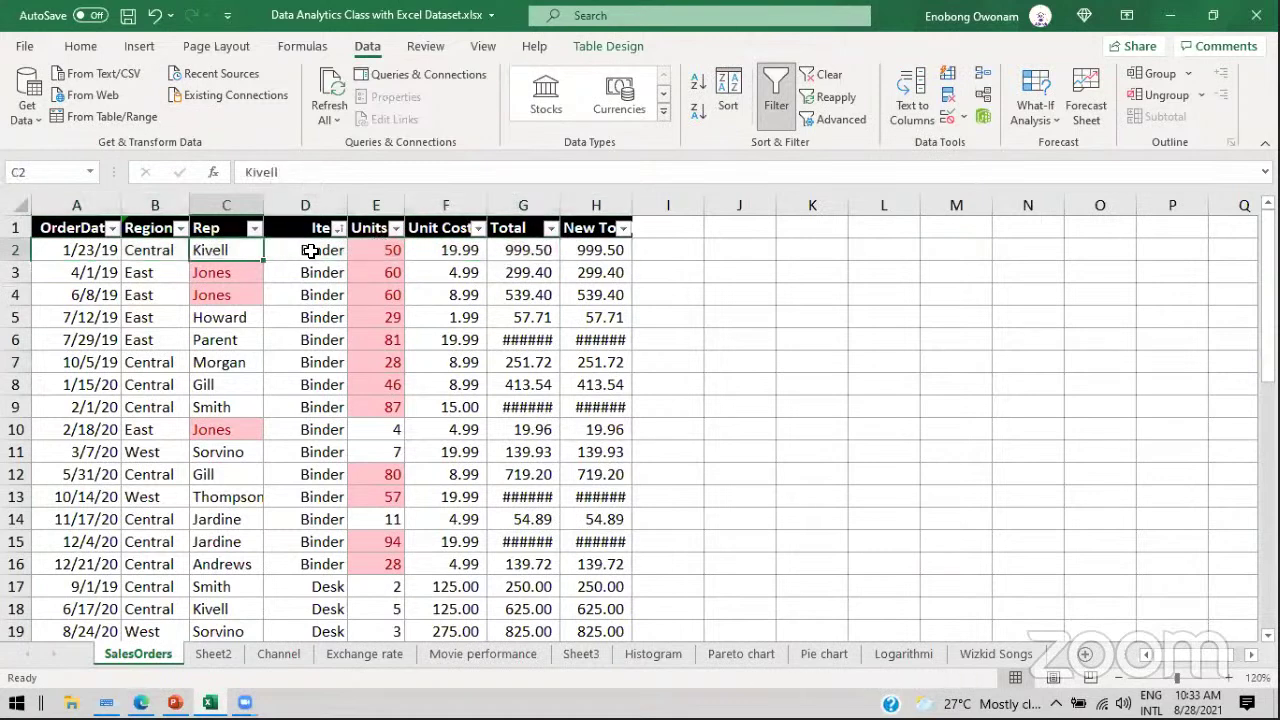
click(316, 251)
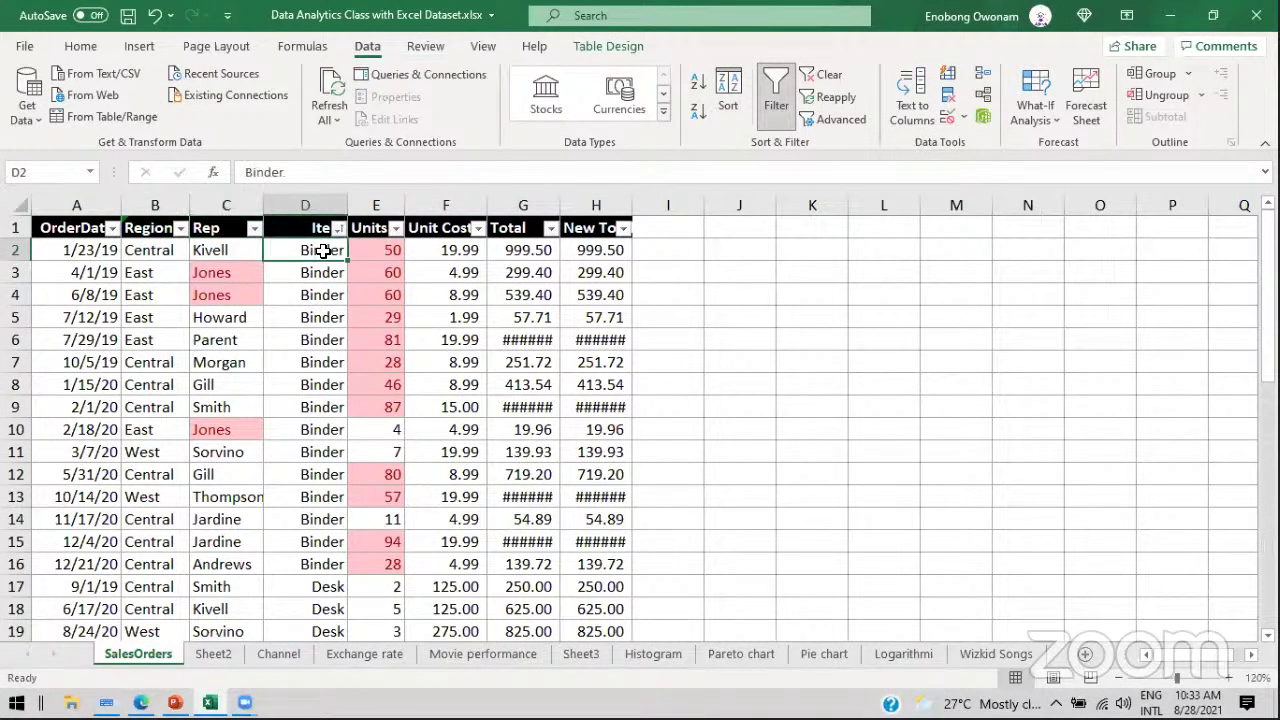
click(375, 250)
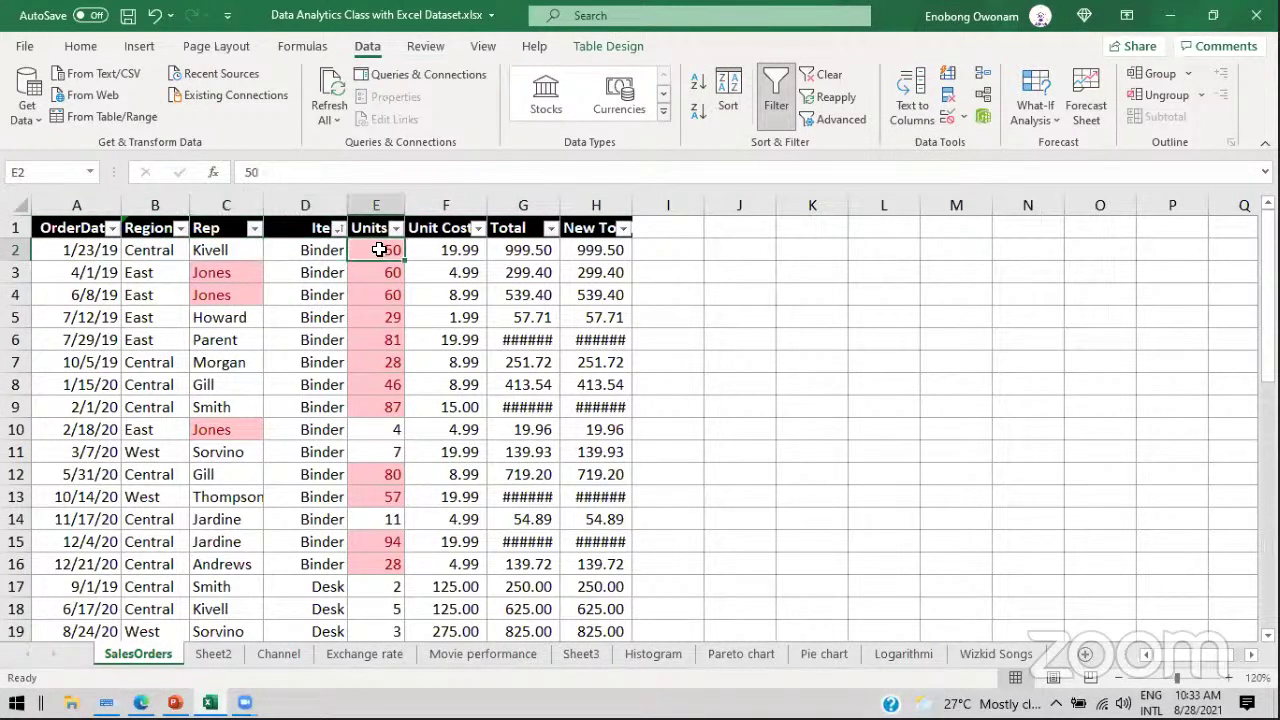
click(226, 280)
click(224, 292)
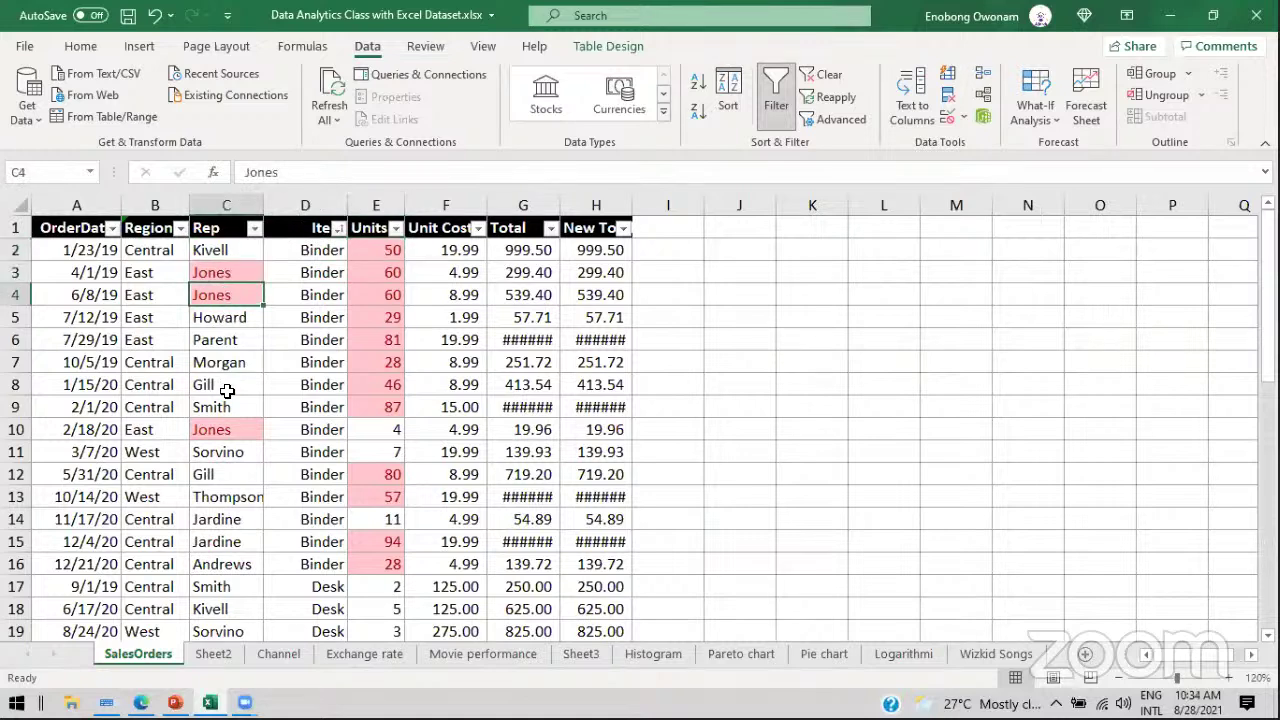
click(228, 428)
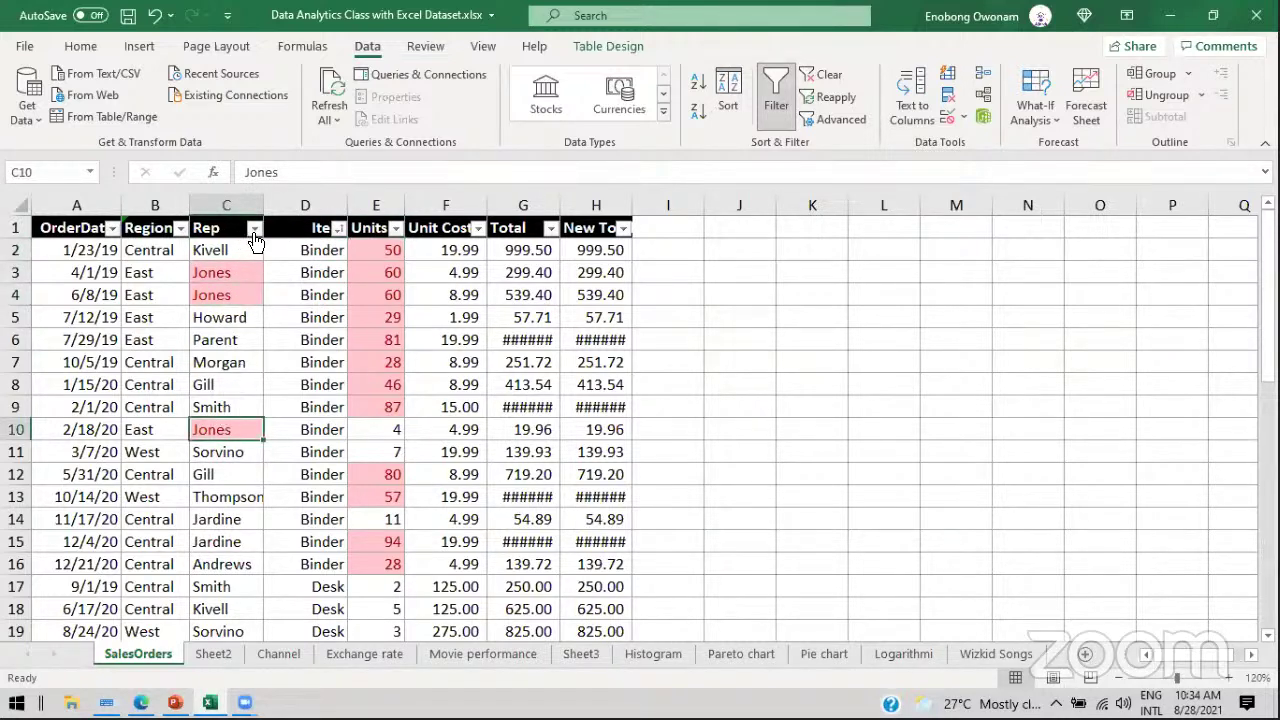
Step: Filter the SalesOrders Rep column to show only Jones
click(254, 229)
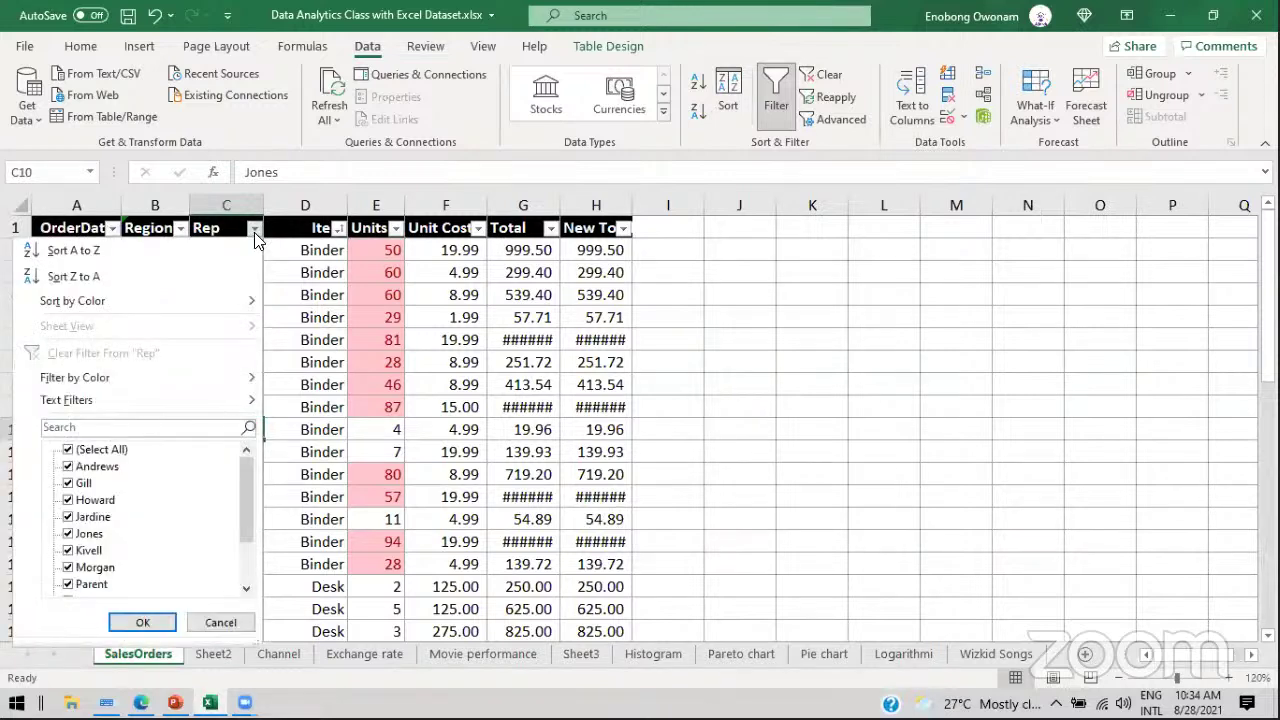
click(70, 451)
click(70, 534)
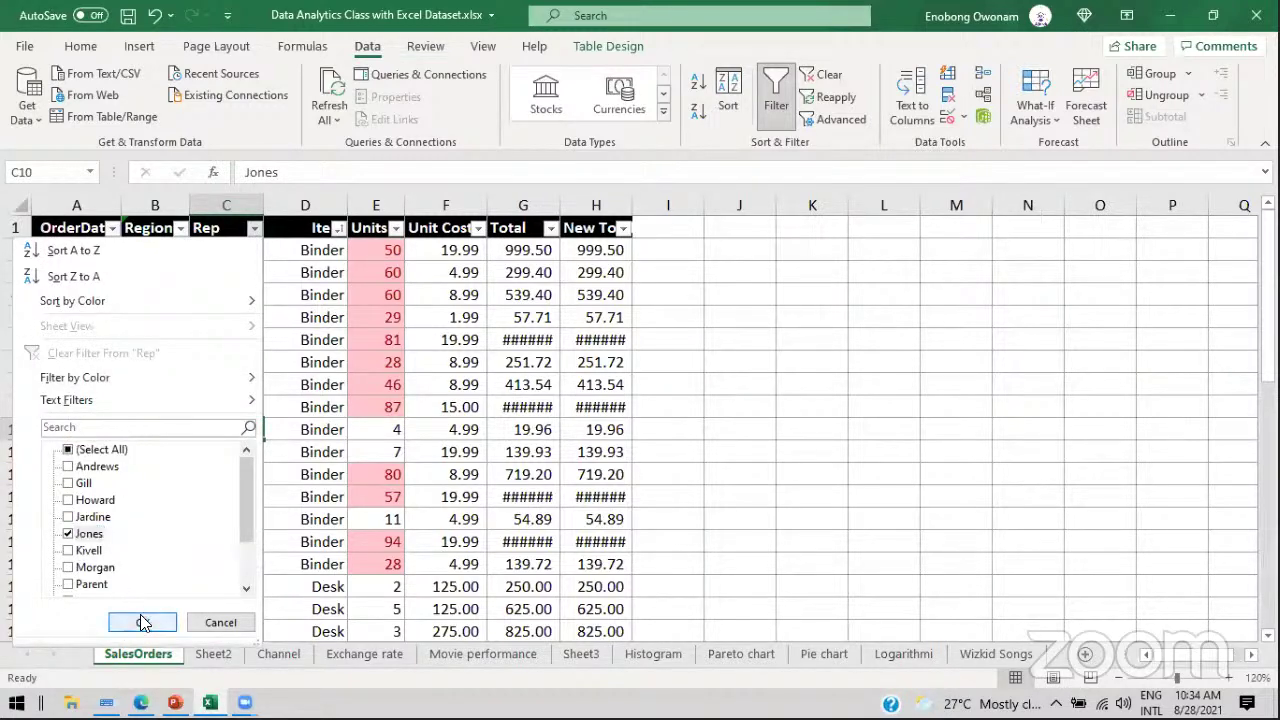
click(143, 622)
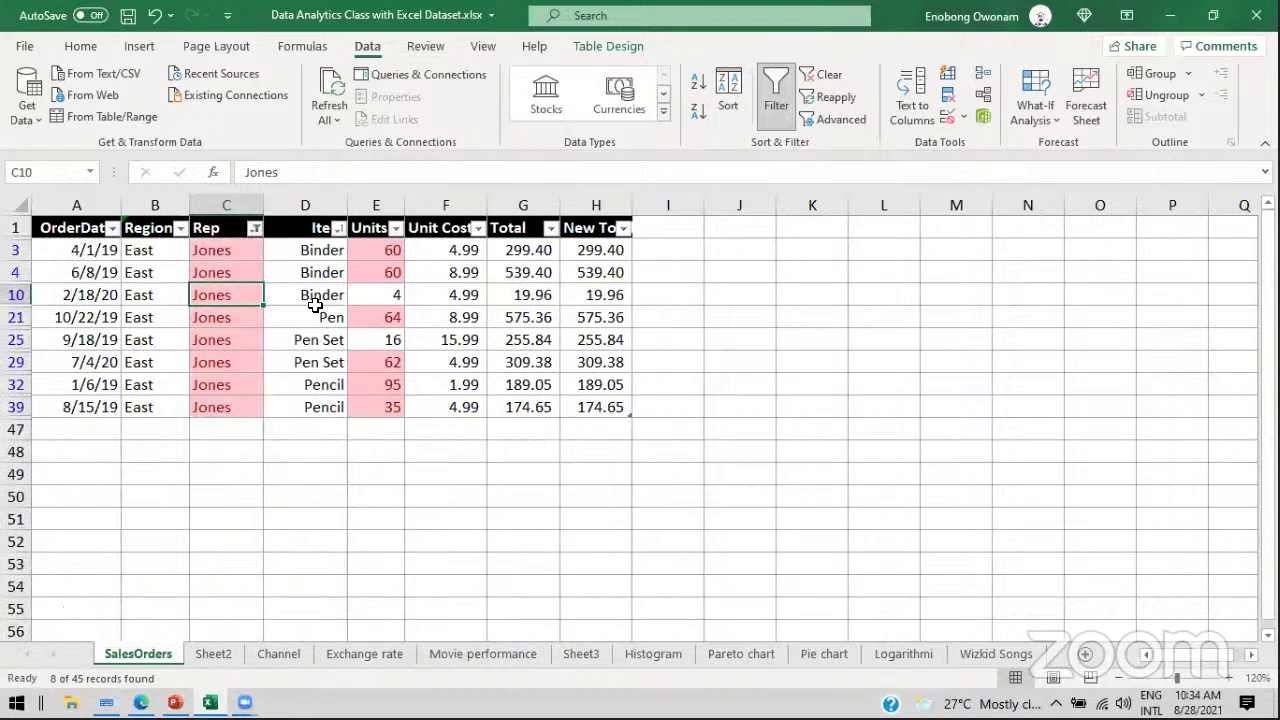
Step: Clear the Rep filter so all order rows return, select D12, then switch to PowerPoint
click(255, 228)
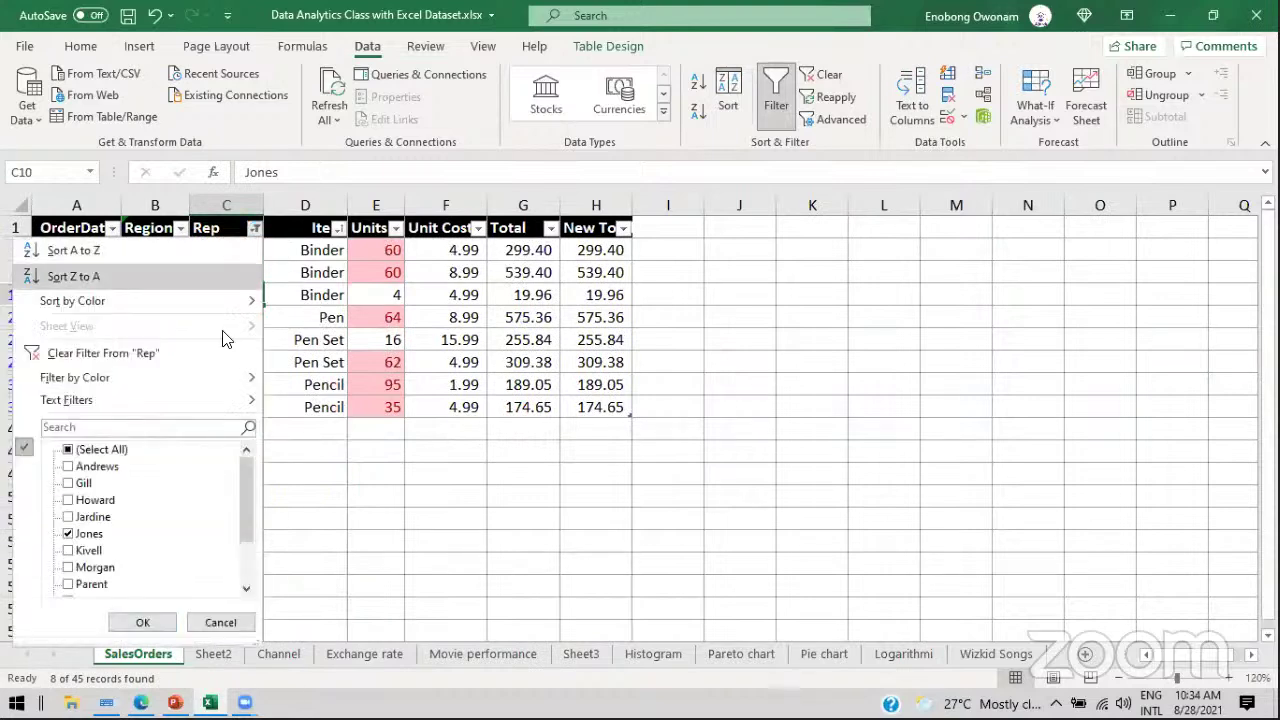
click(116, 450)
click(143, 622)
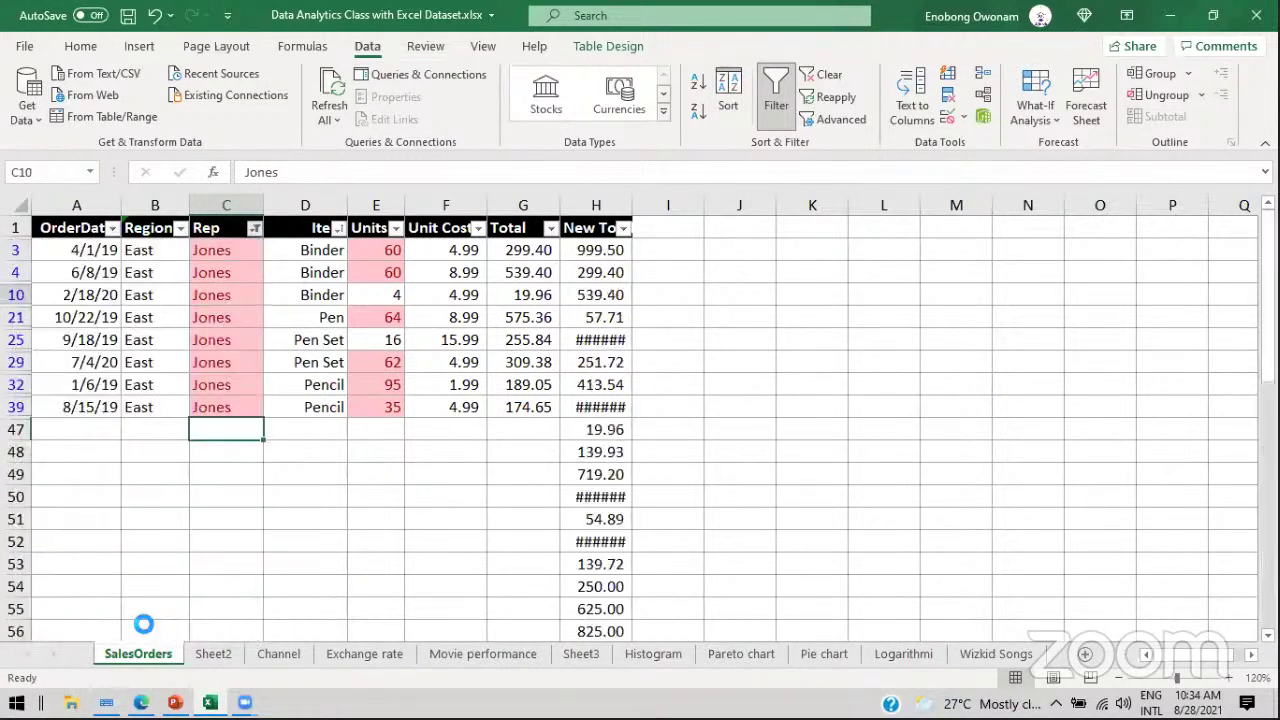
click(311, 470)
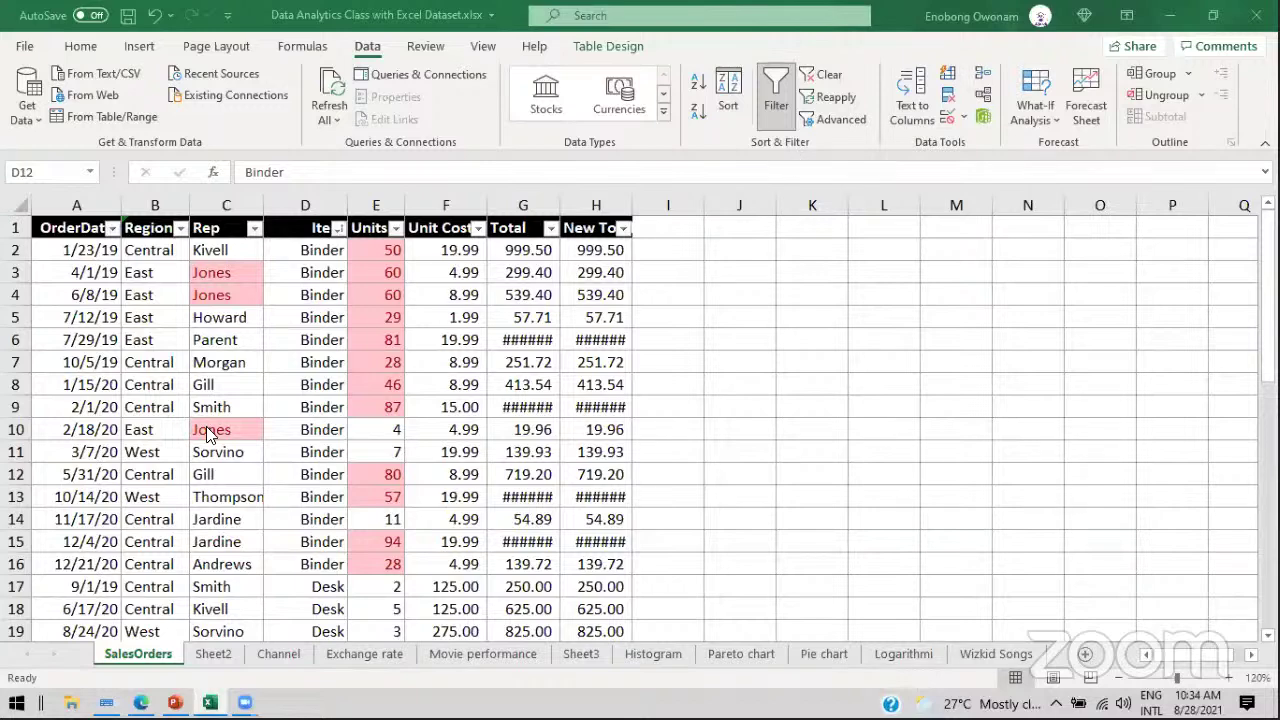
click(175, 703)
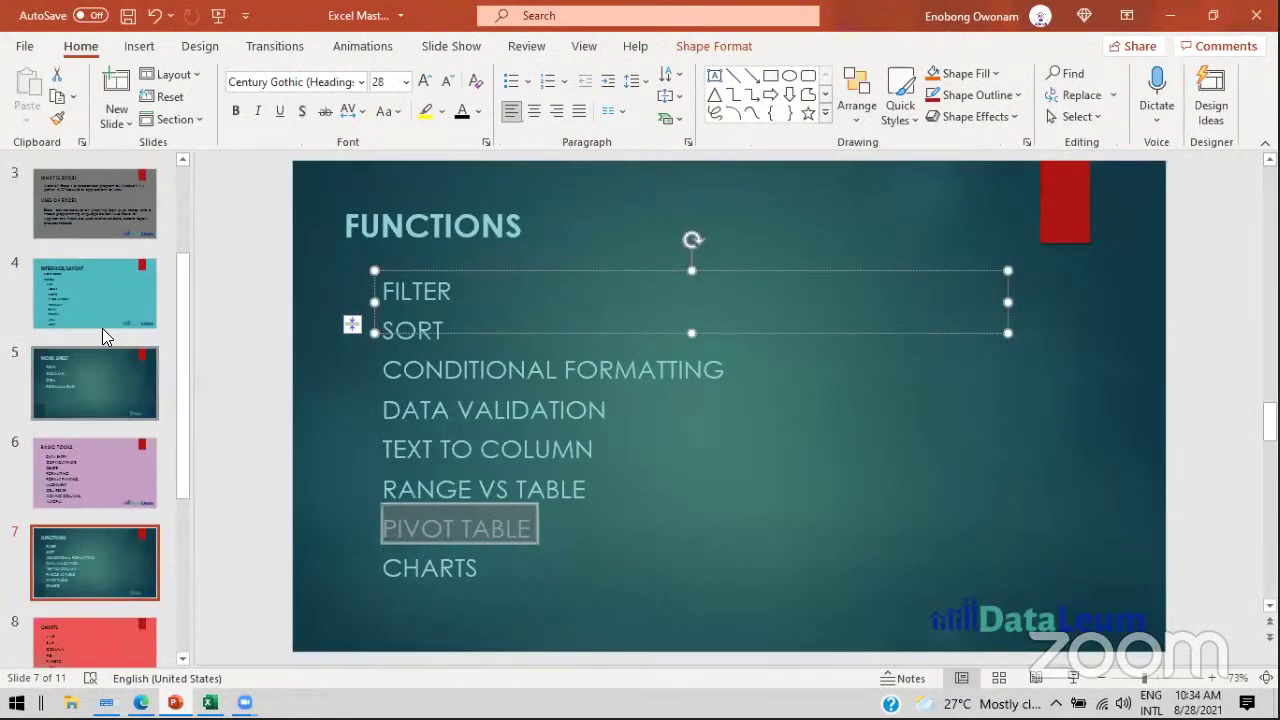
Step: Add a CONCATENATION bullet below VLOOKUP on the FORMULA slide
click(86, 632)
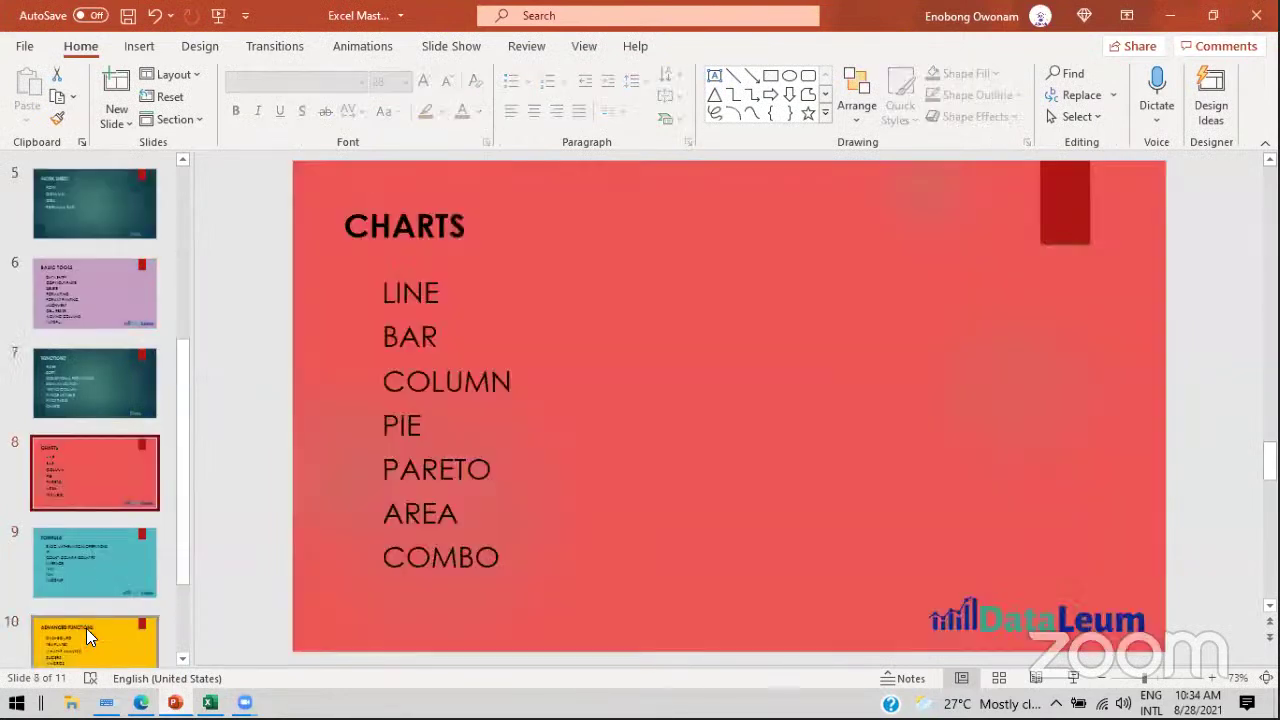
click(90, 558)
click(521, 524)
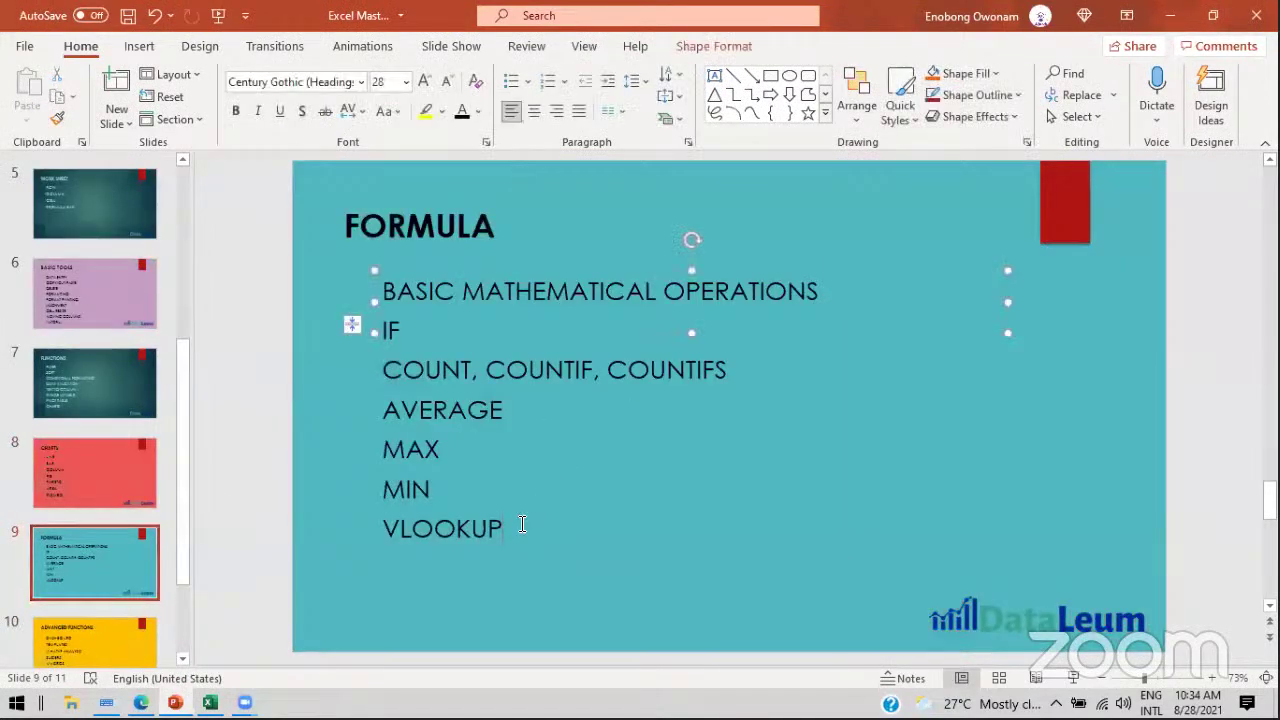
key(Return)
text(CONCA)
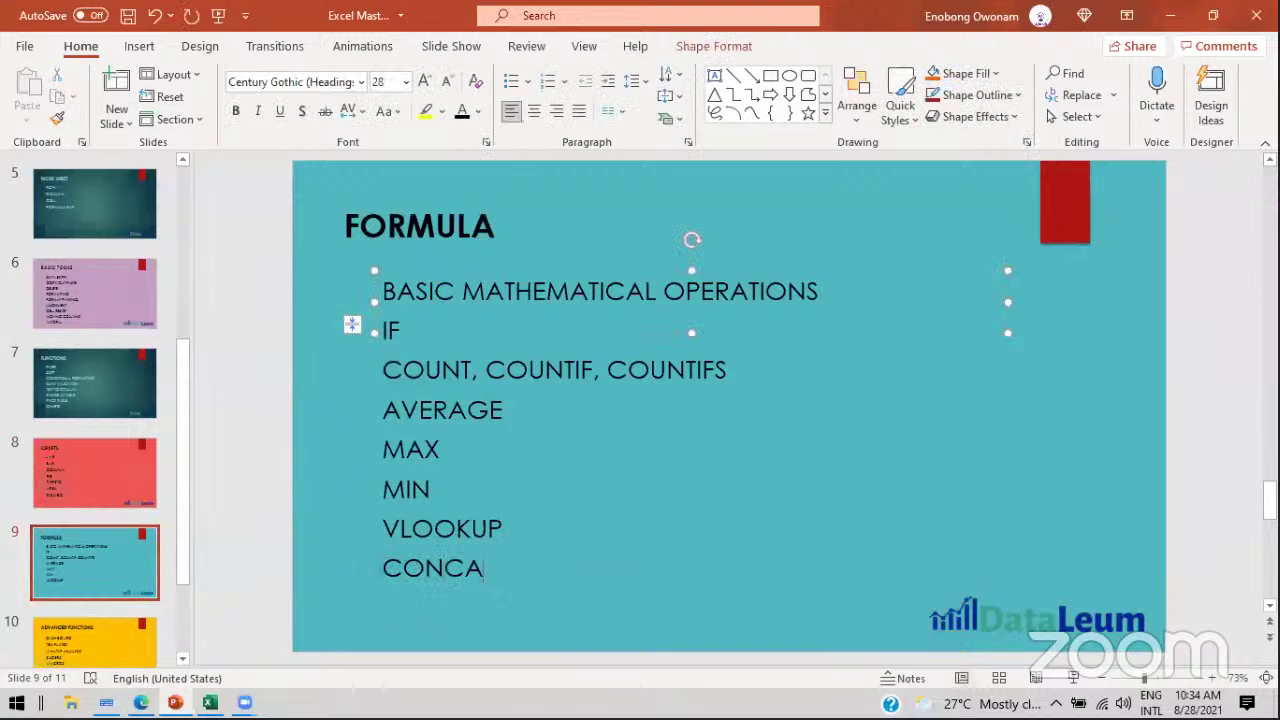
text(TENATION)
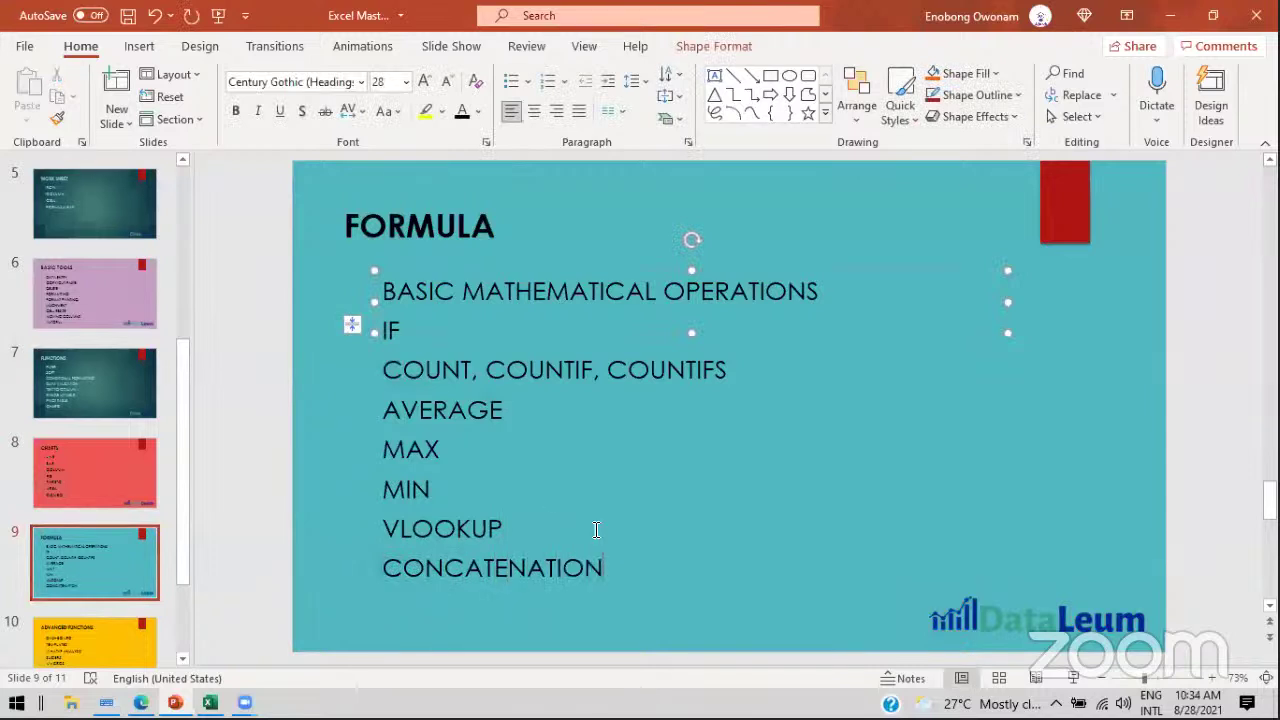
Step: Return to slide 7, then back to Excel's SalesOrders sheet, selecting Howard in C5
click(72, 410)
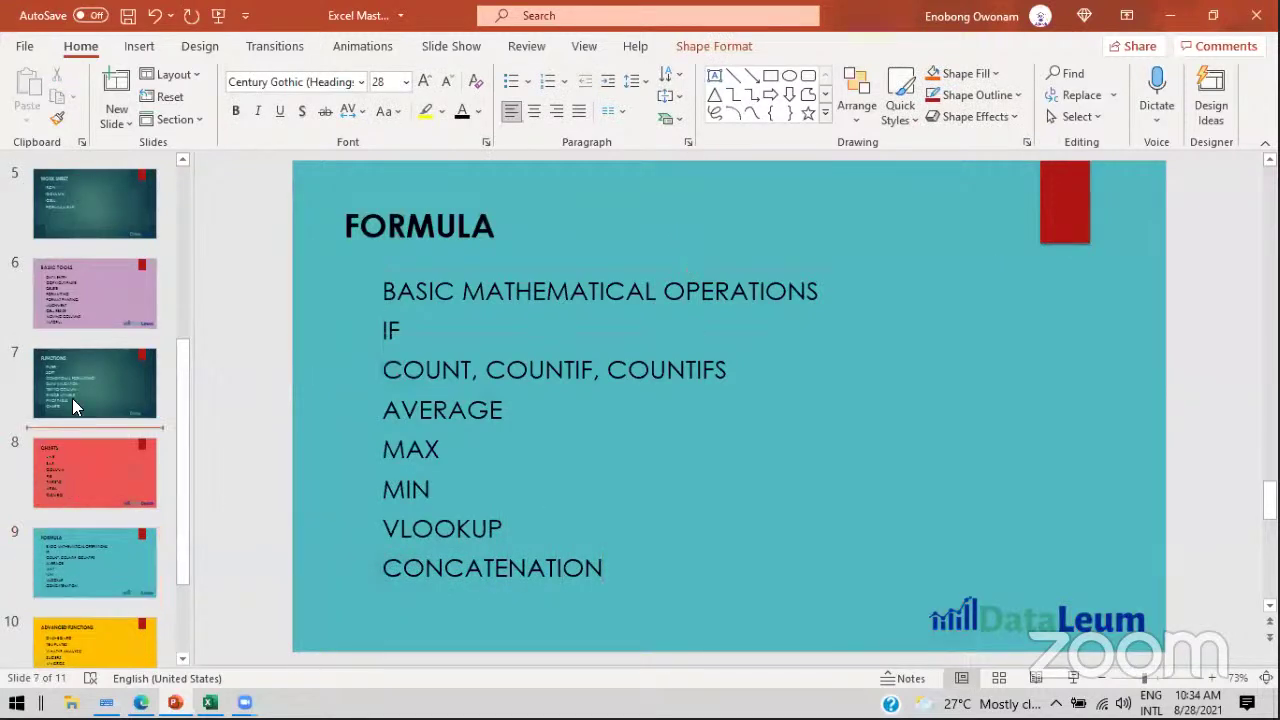
click(210, 703)
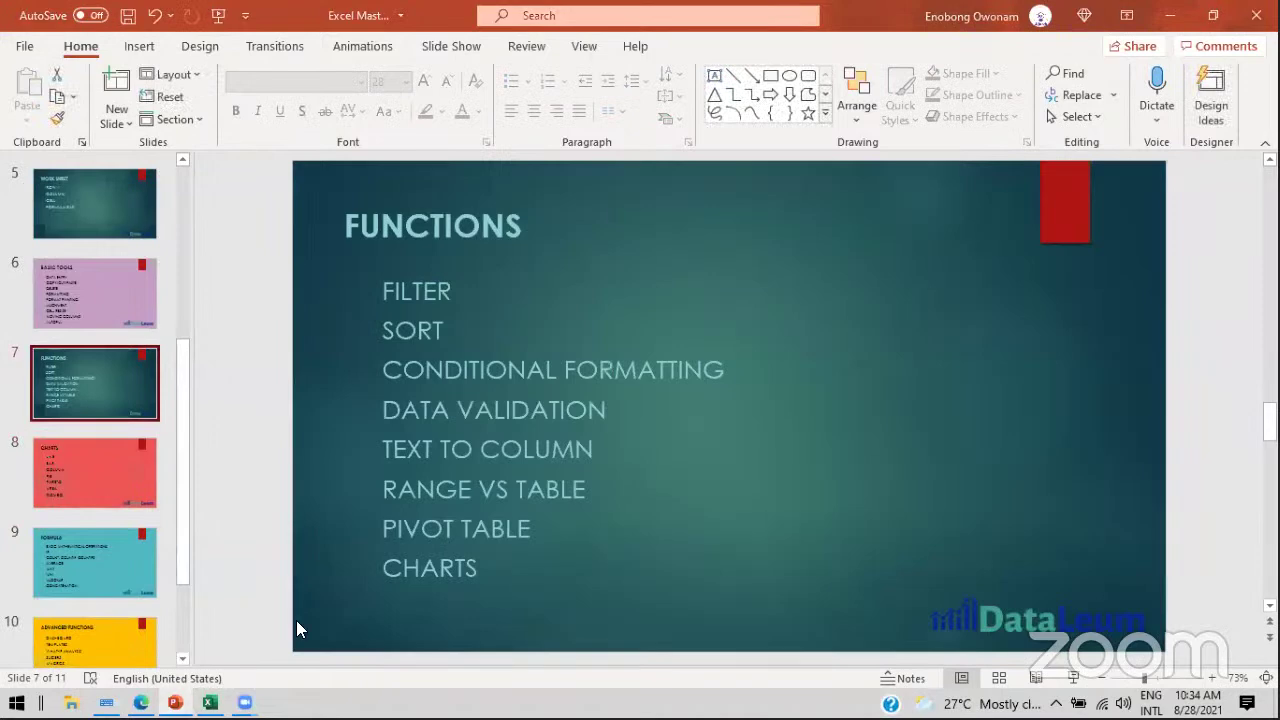
click(246, 324)
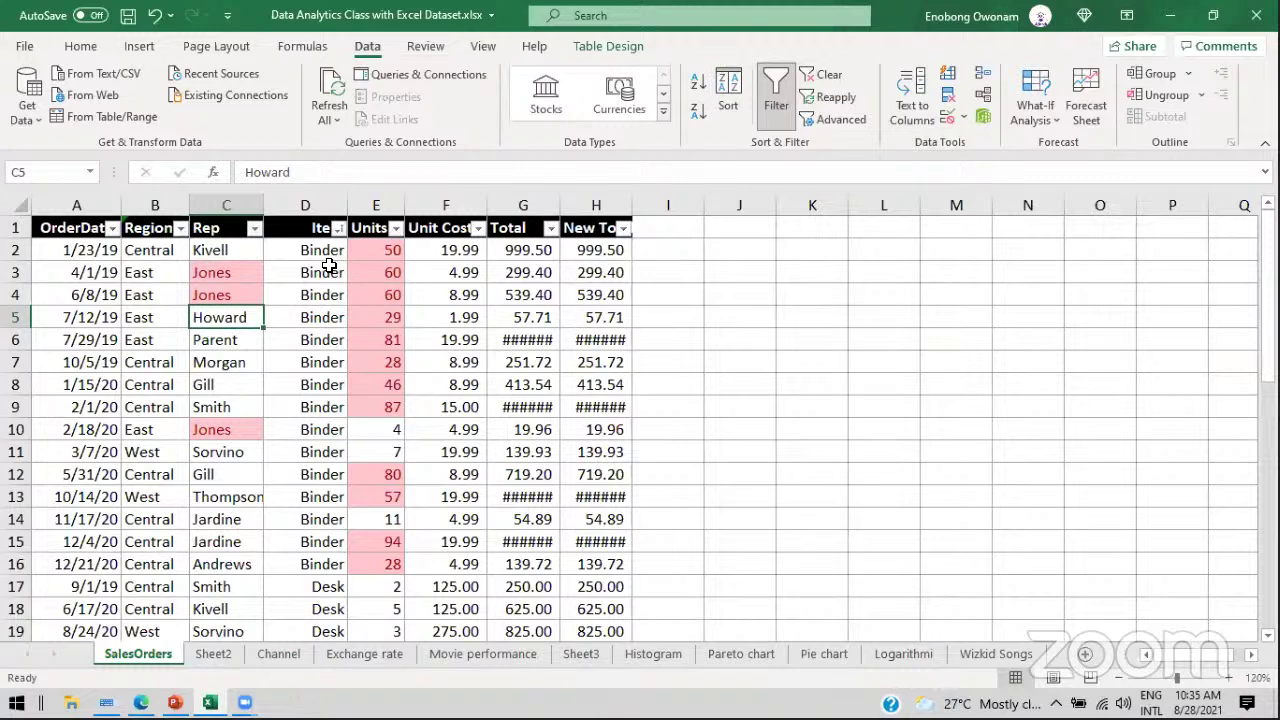
Step: Select the entire SalesOrders table (Table1) from a cell inside it with Ctrl+A
click(184, 256)
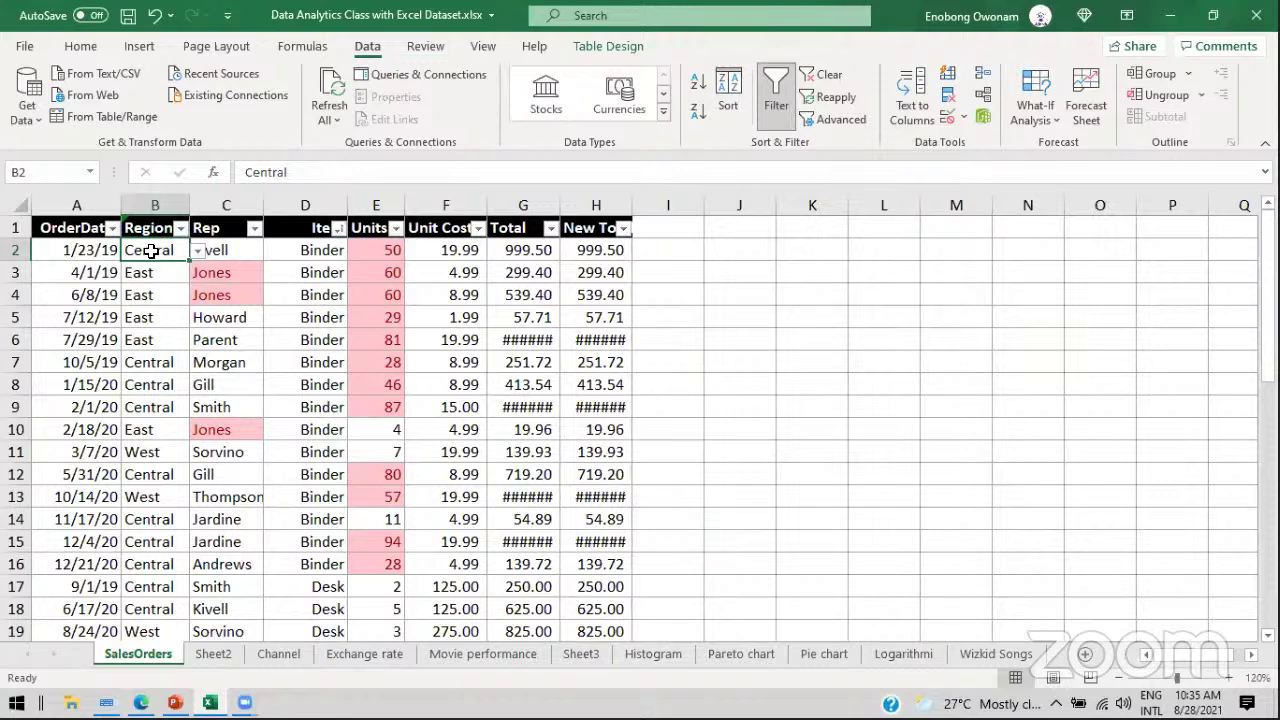
click(213, 316)
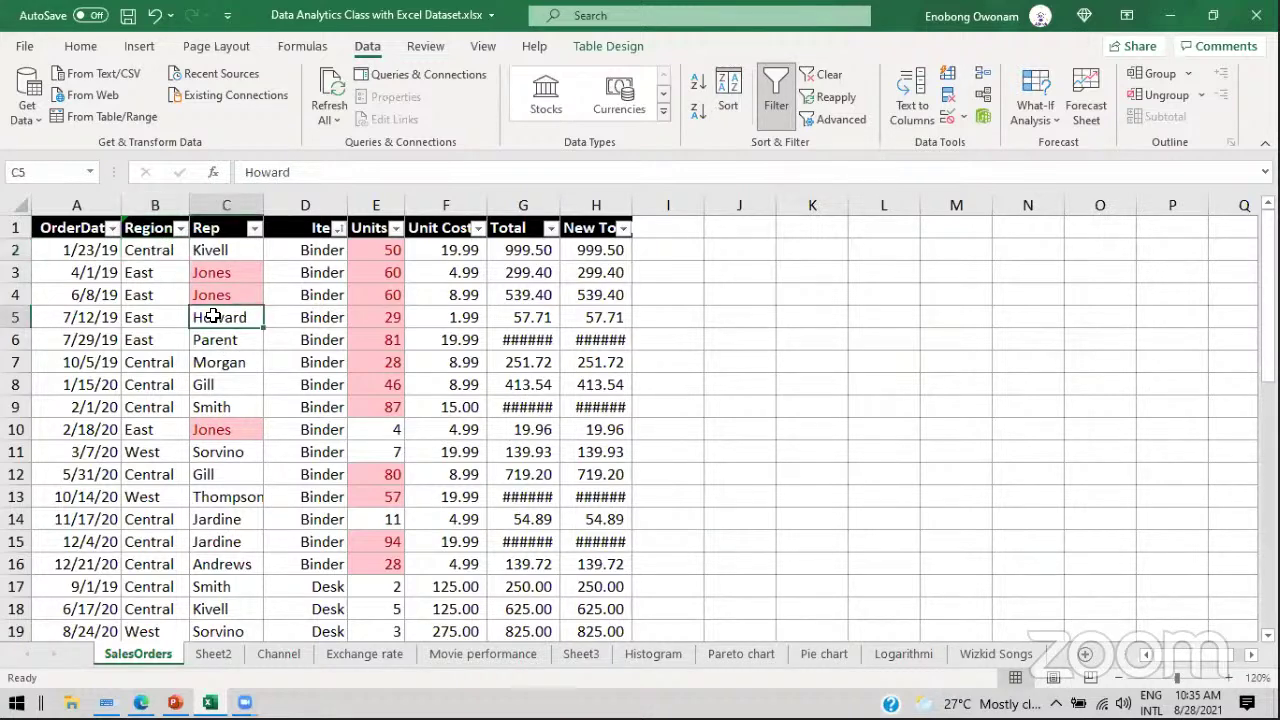
click(317, 316)
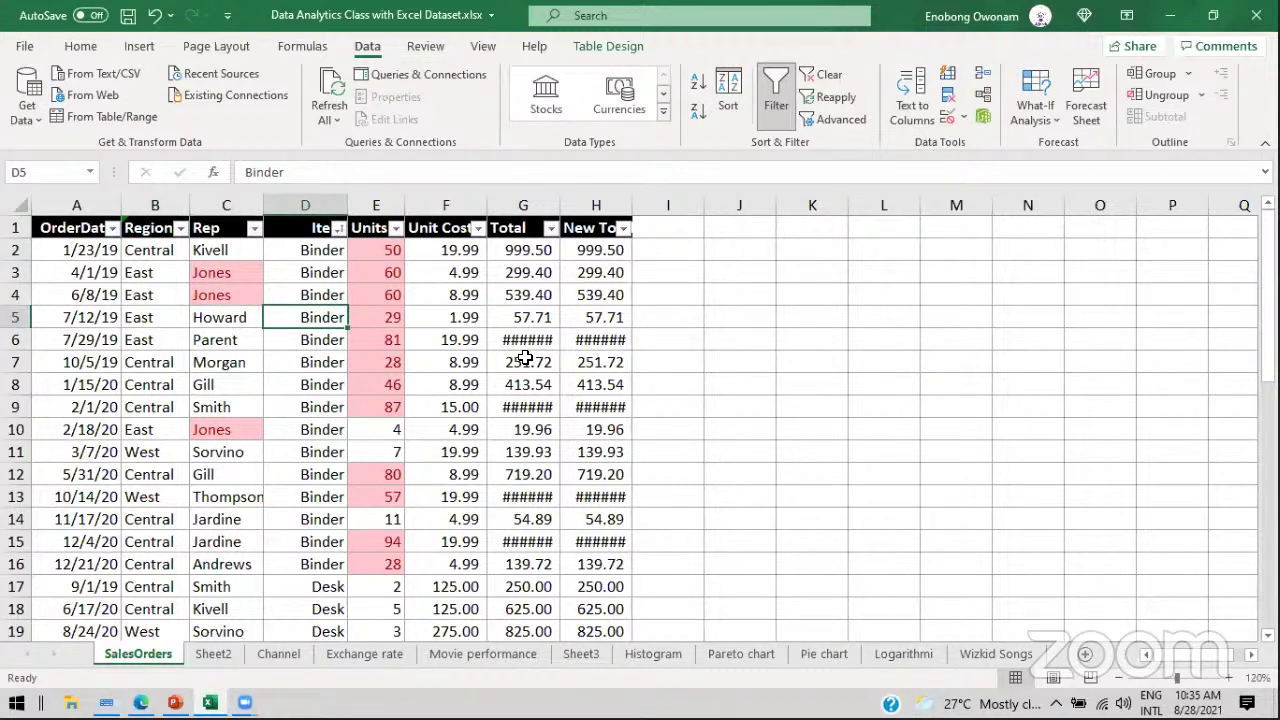
key(ctrl+a)
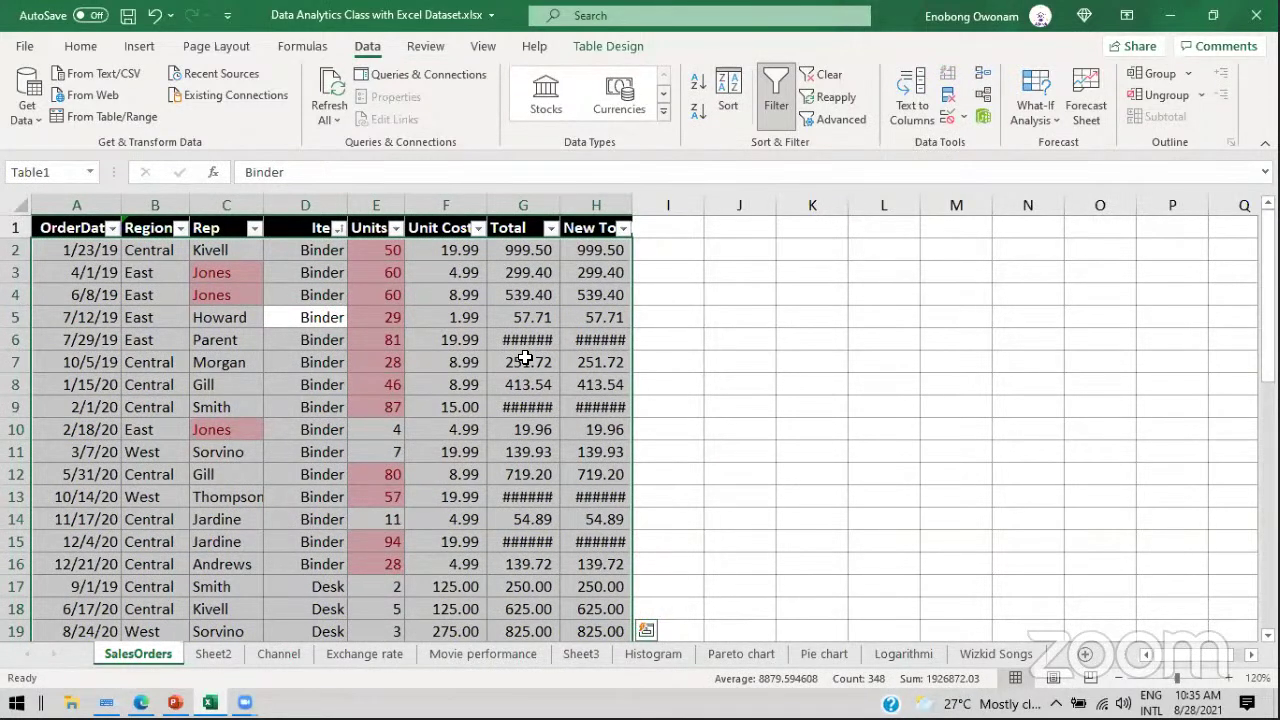
click(146, 46)
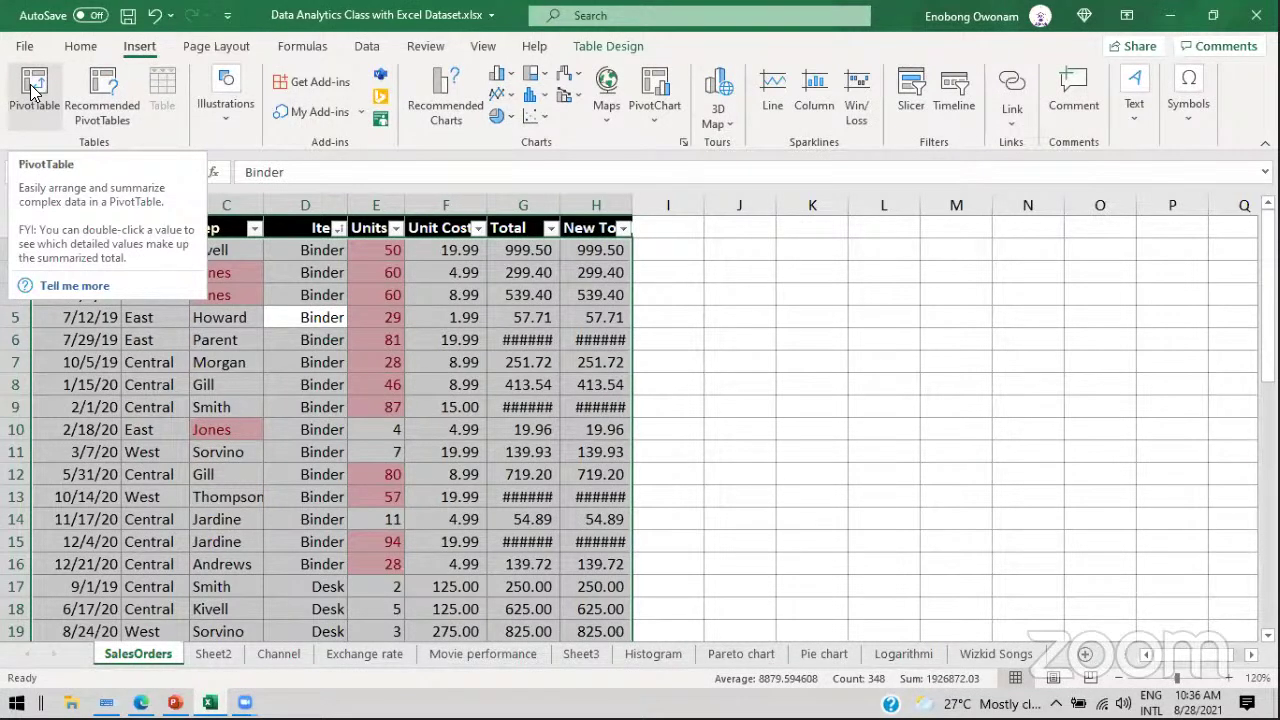
Step: Insert a PivotTable from Table1 on a new worksheet, then return to SalesOrders
click(32, 90)
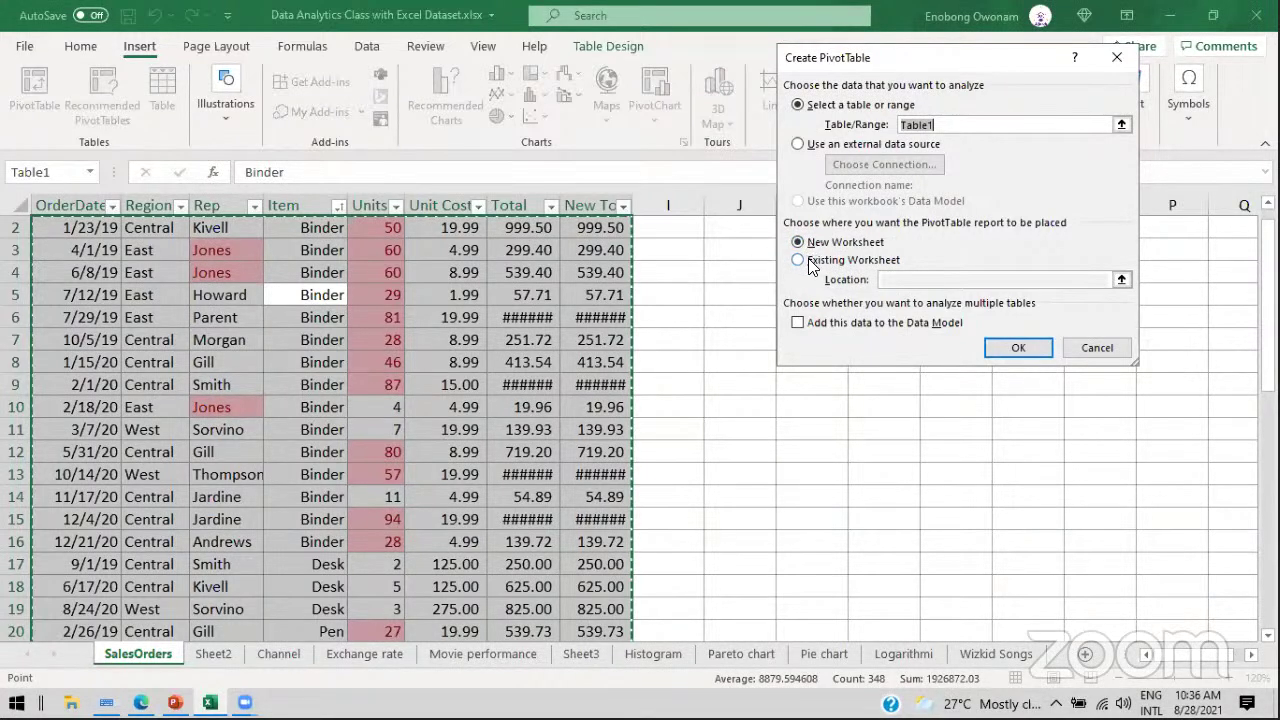
click(798, 259)
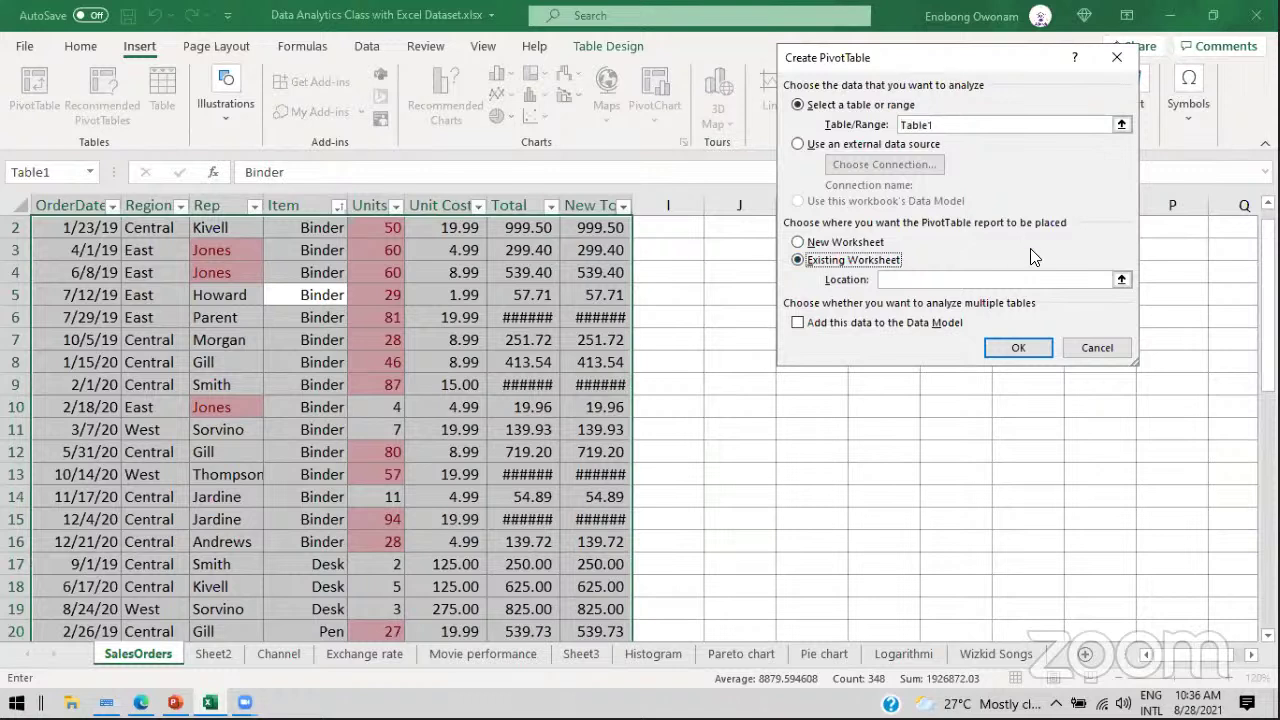
click(800, 243)
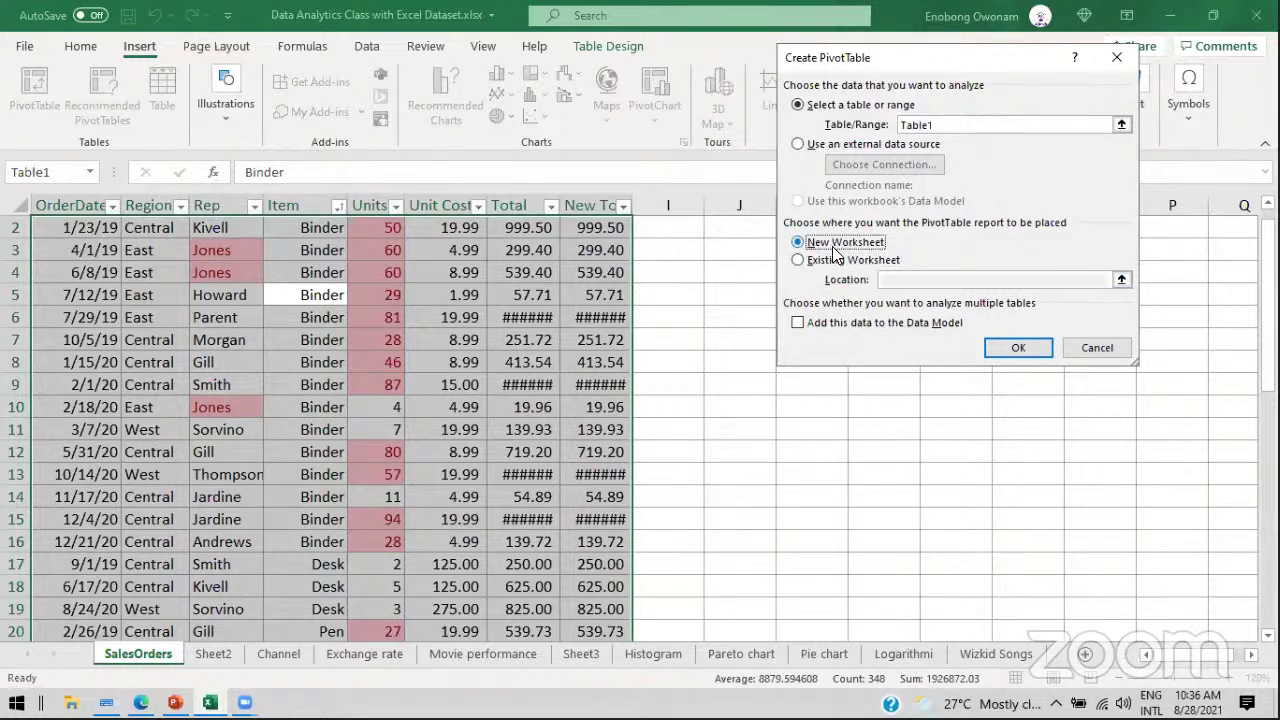
click(1020, 347)
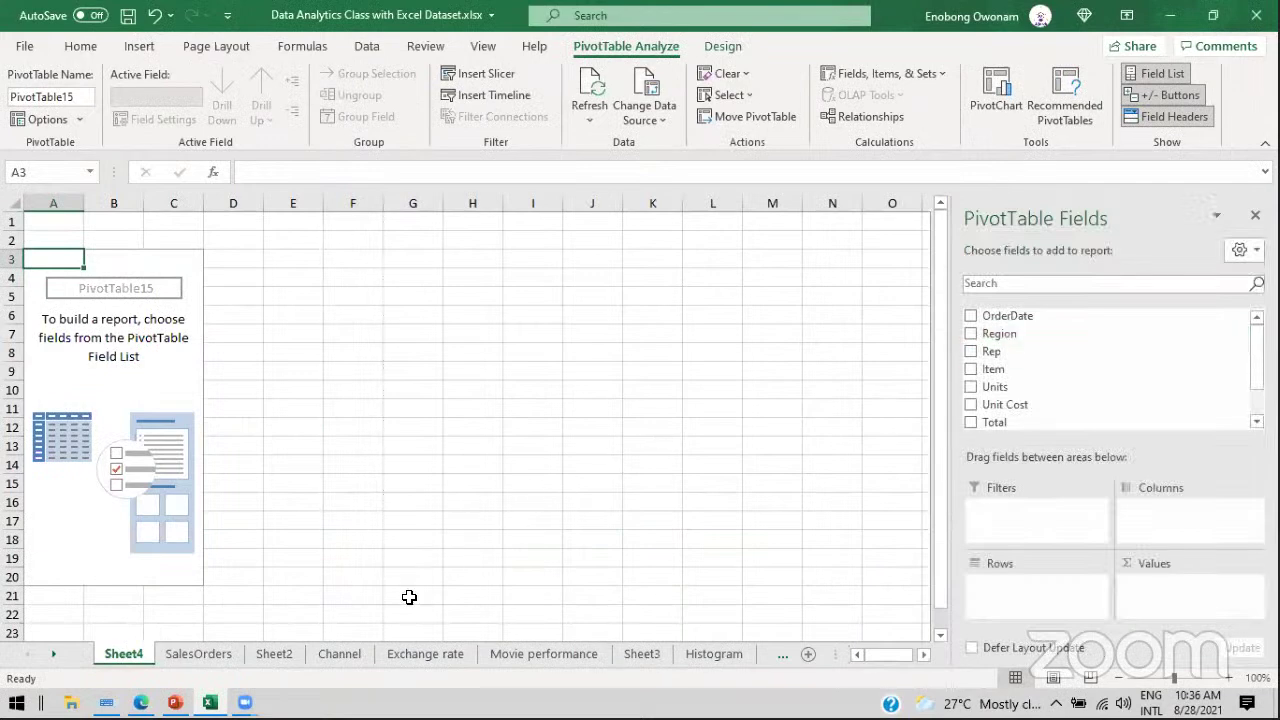
click(197, 656)
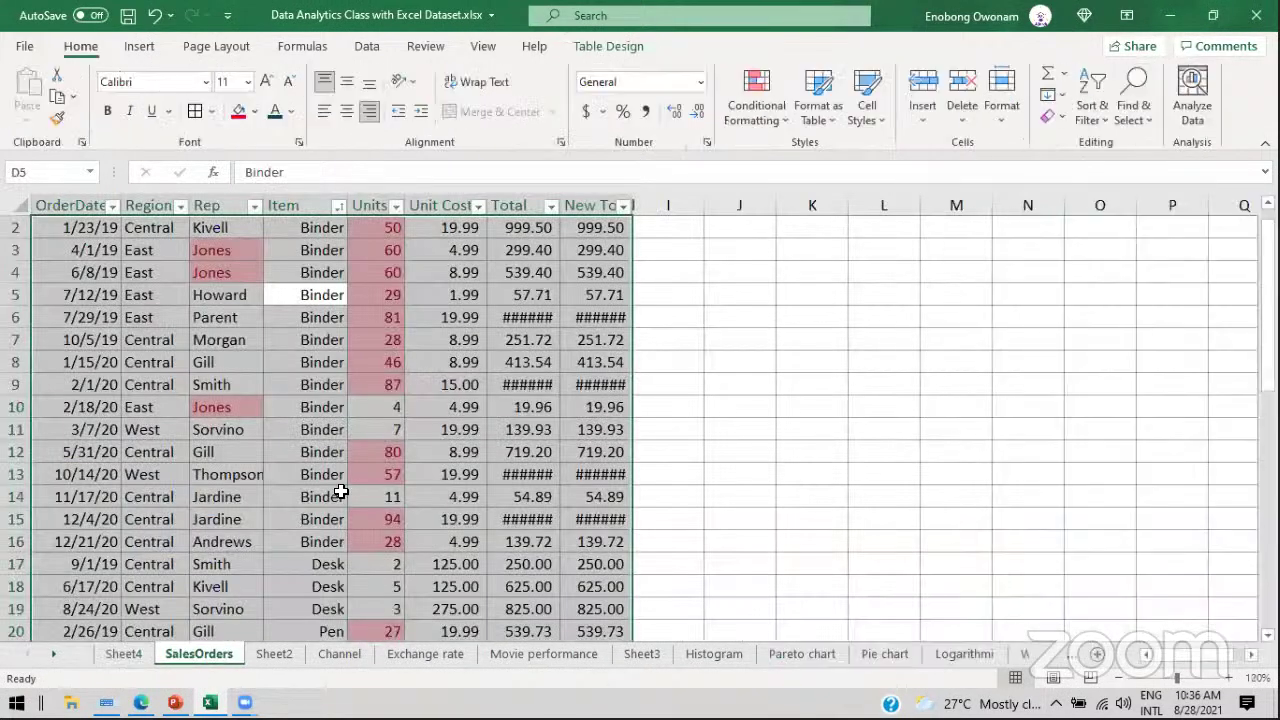
Step: Zoom to 100% and insert an empty PivotTable from Table1 at SalesOrders!$M$7
click(1119, 677)
click(1119, 677)
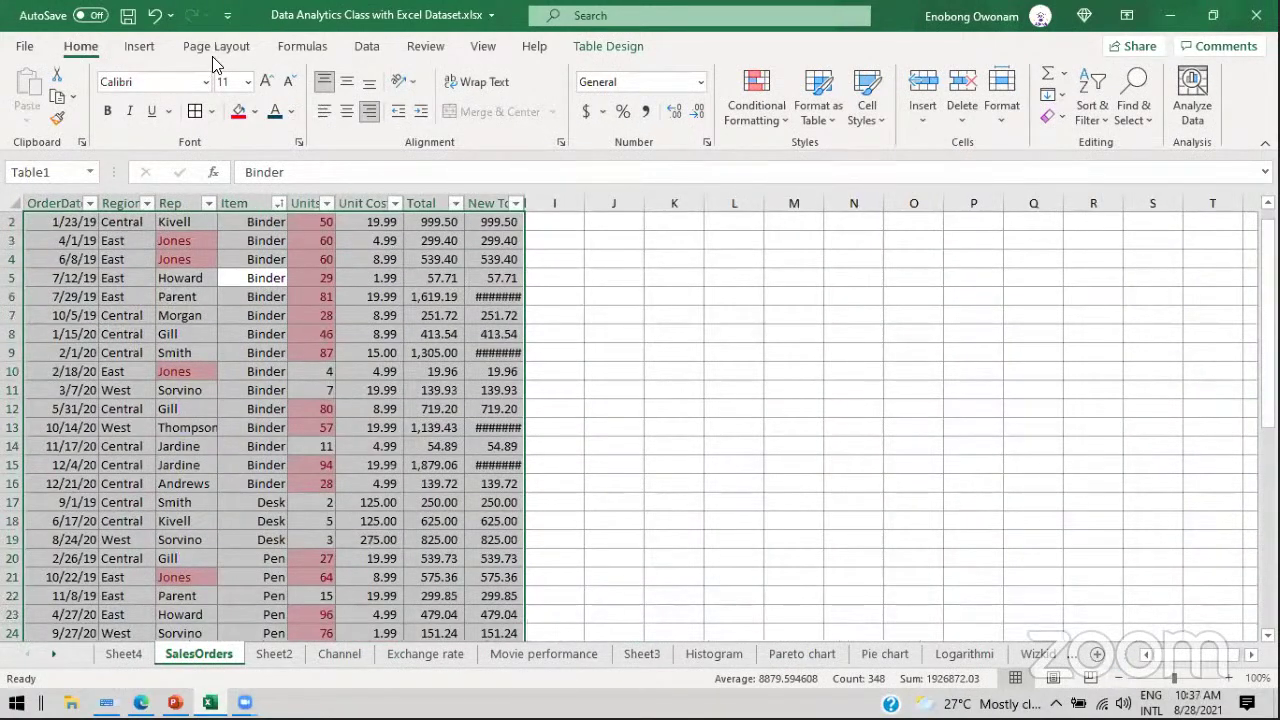
click(139, 47)
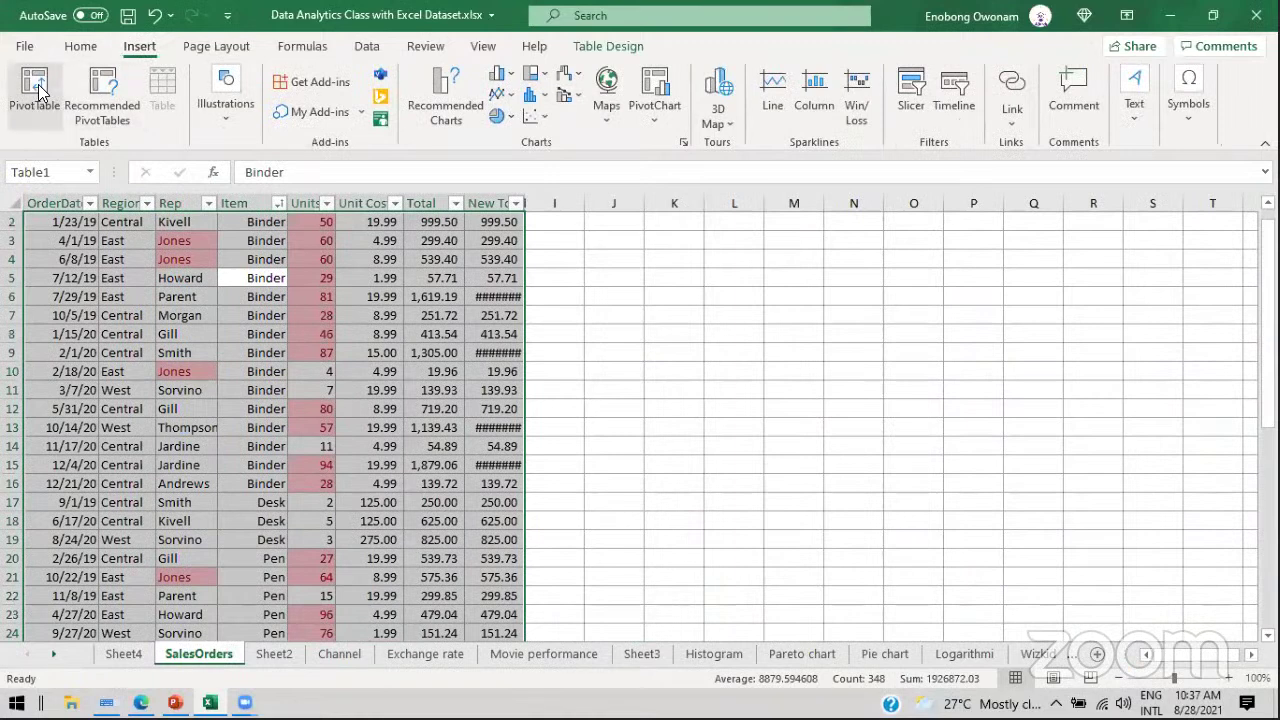
click(34, 90)
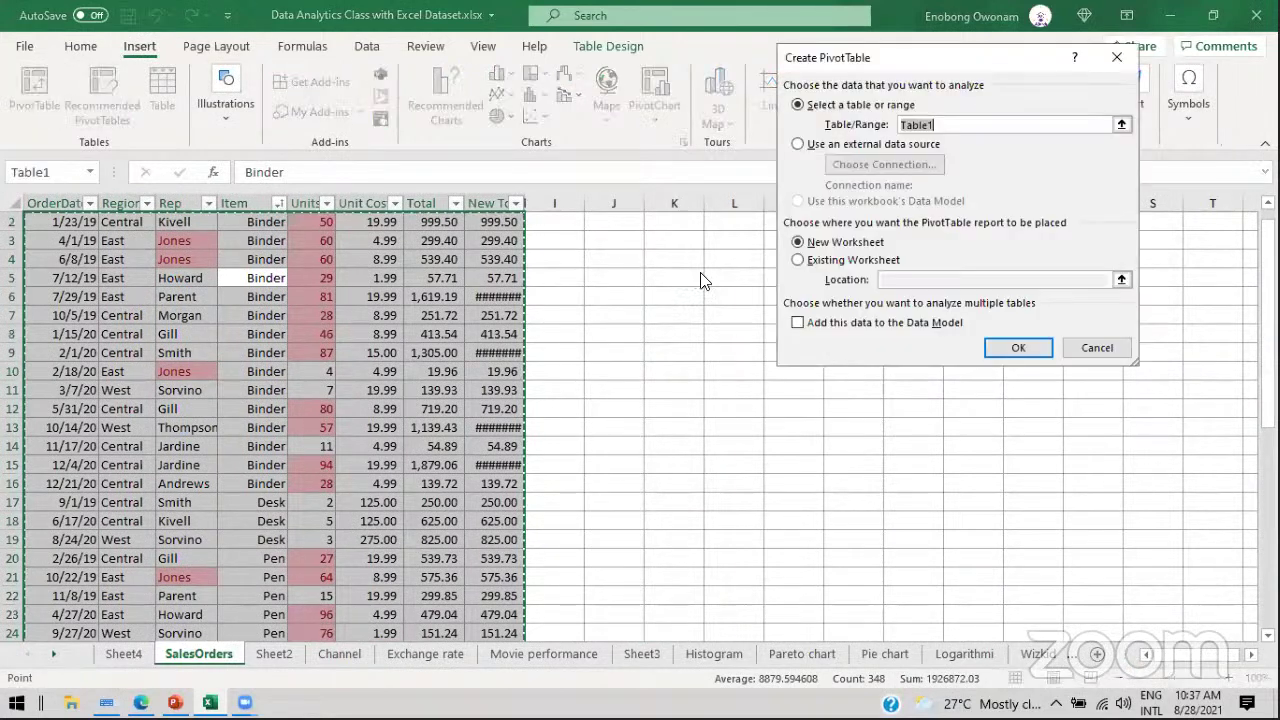
click(797, 260)
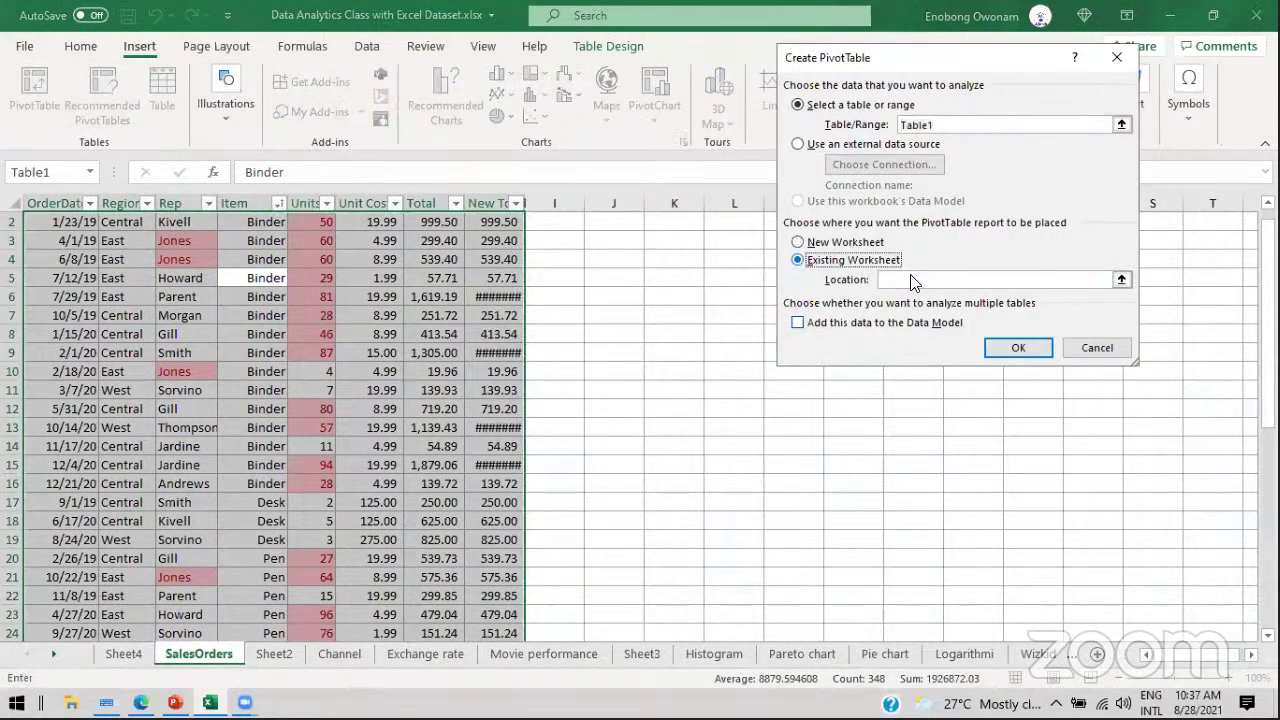
click(1121, 279)
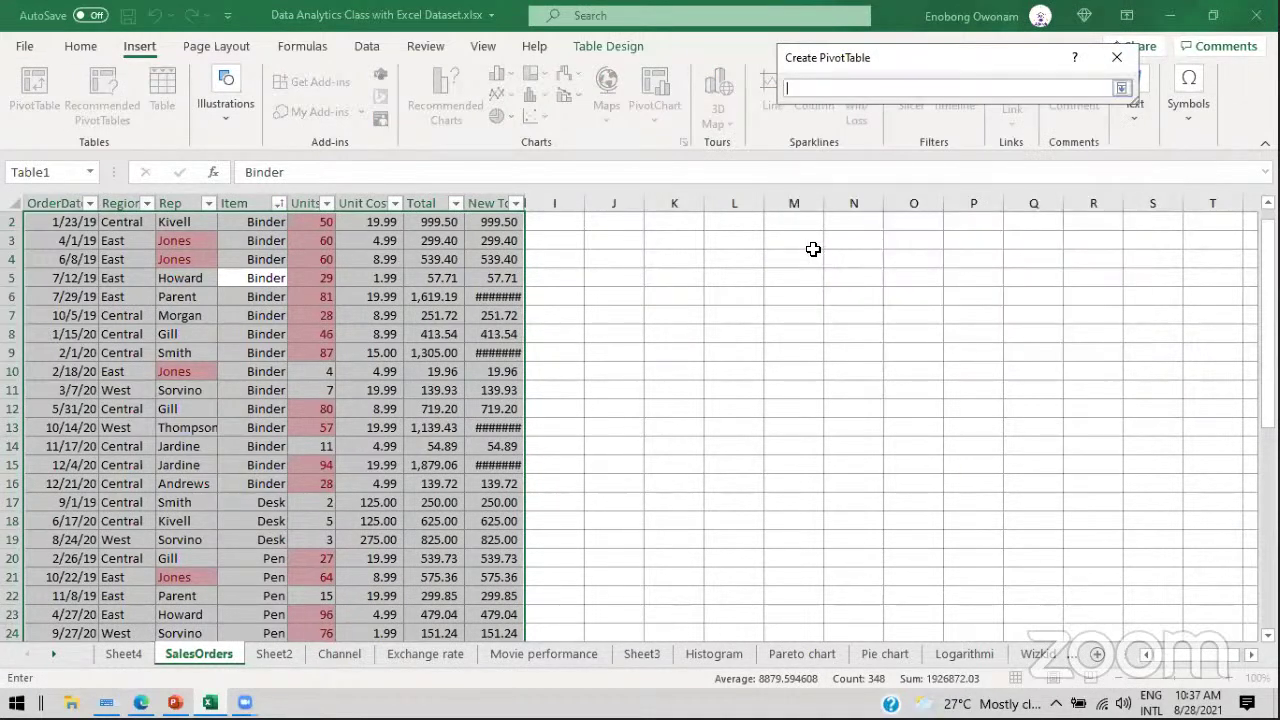
click(794, 240)
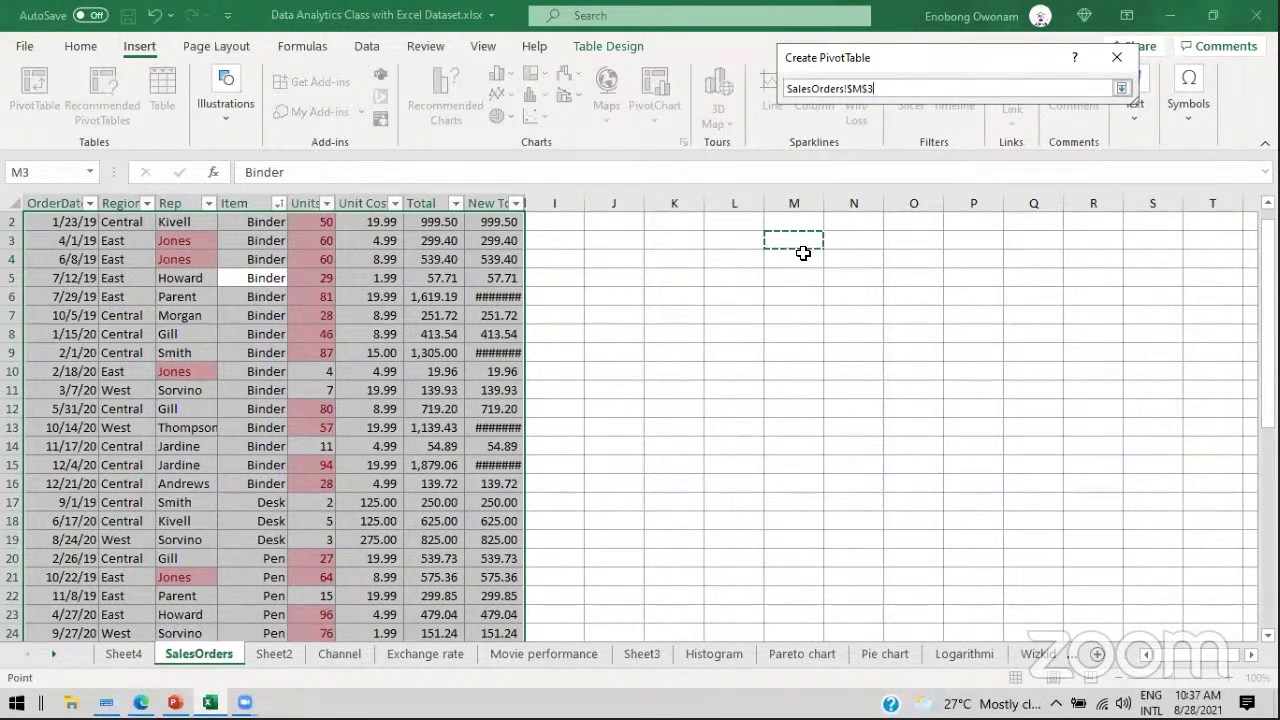
click(806, 312)
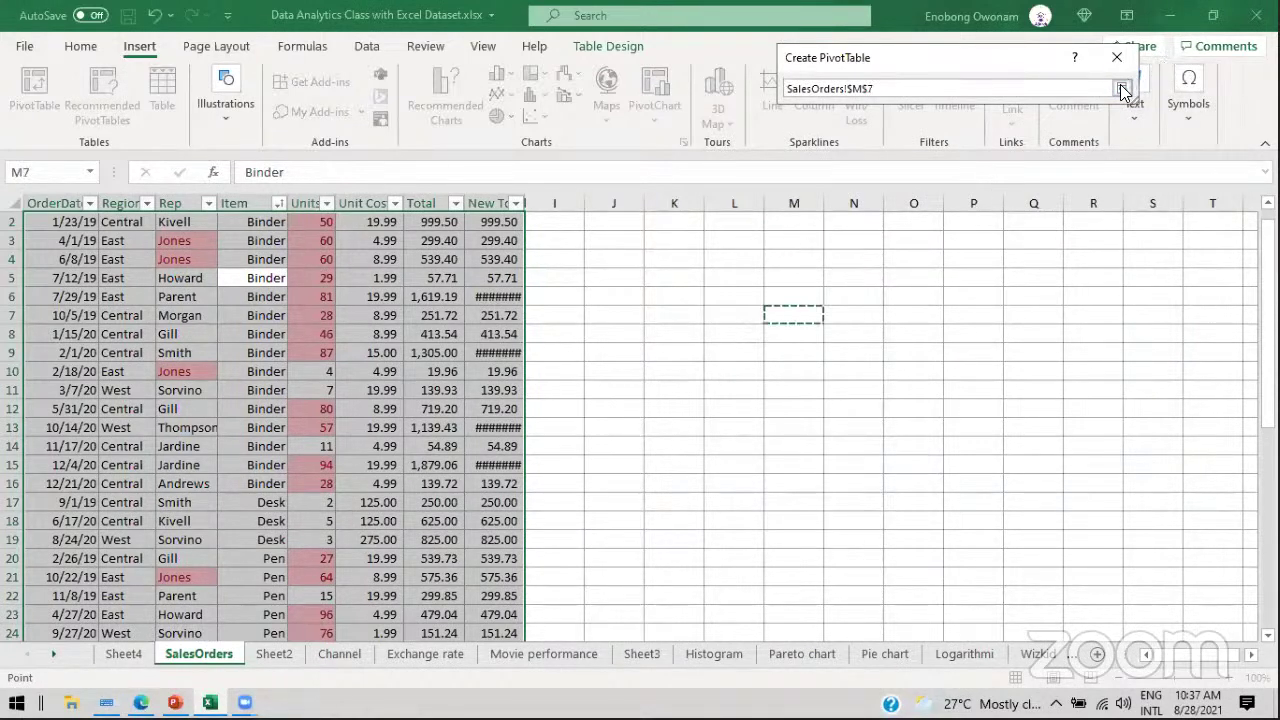
click(1123, 89)
click(1012, 347)
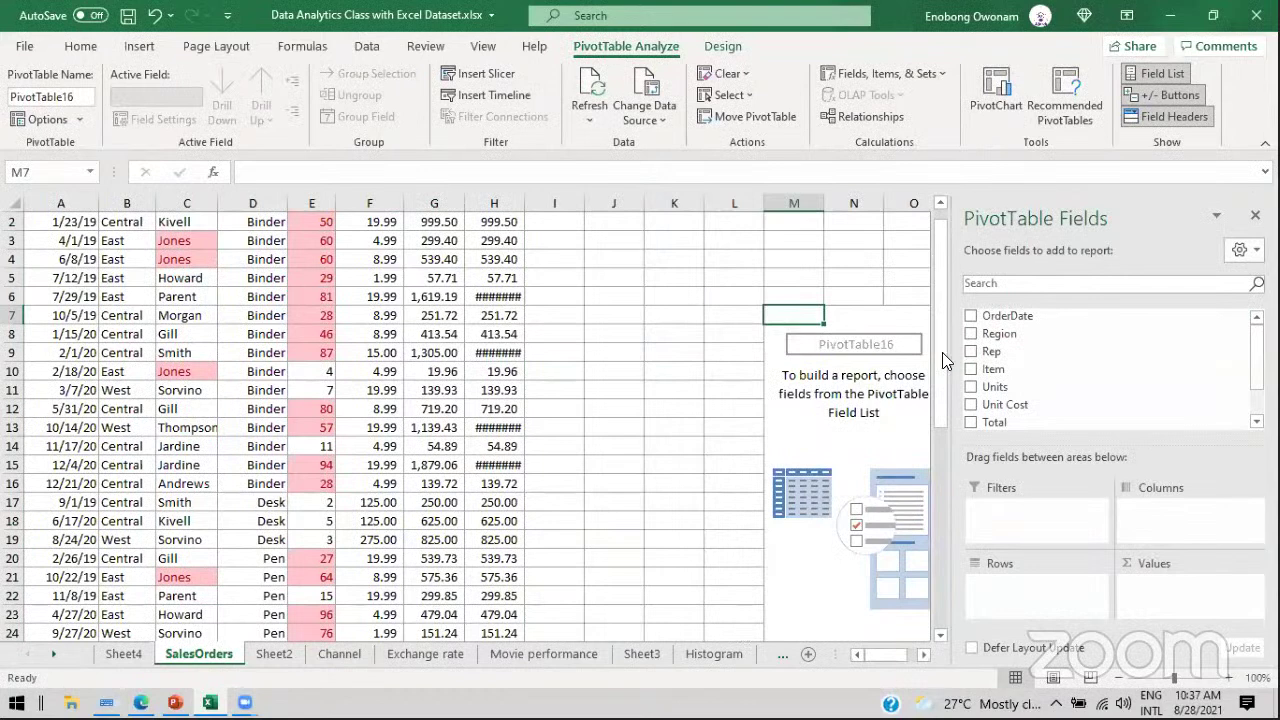
drag(941, 259, 934, 200)
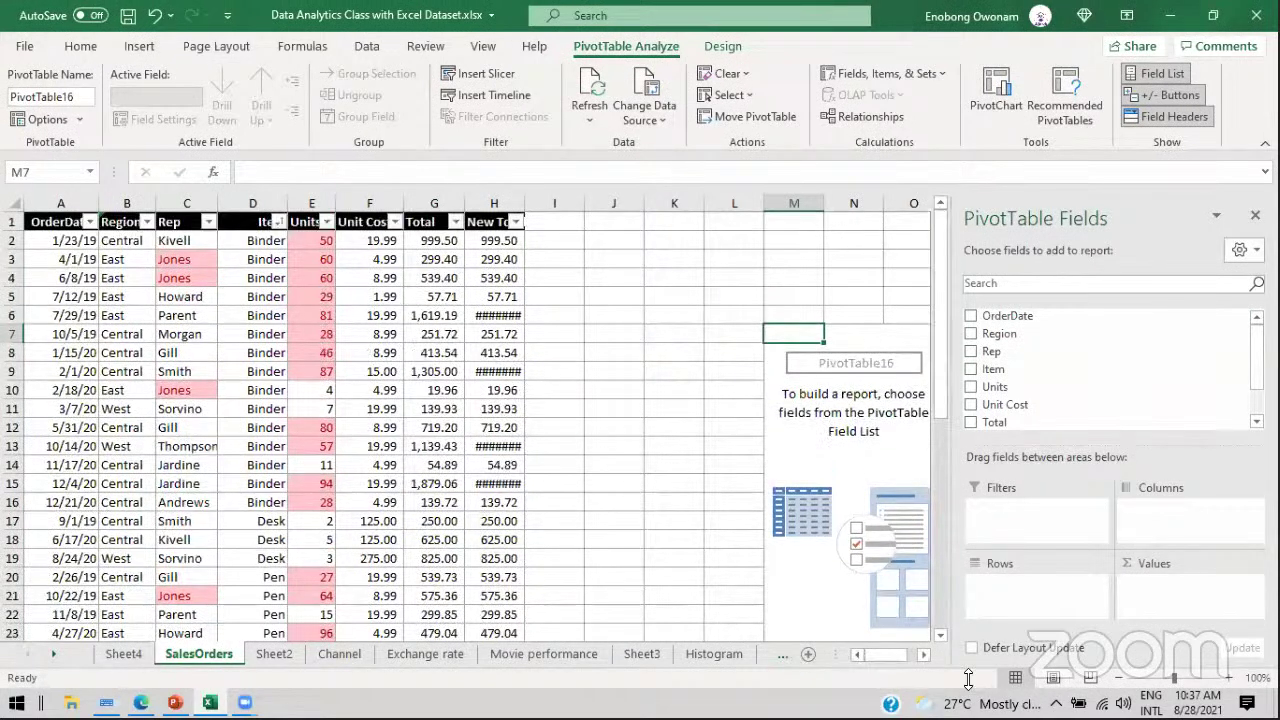
Step: Zoom to 90% and put Rep in the PivotTable's Rows area
click(1118, 678)
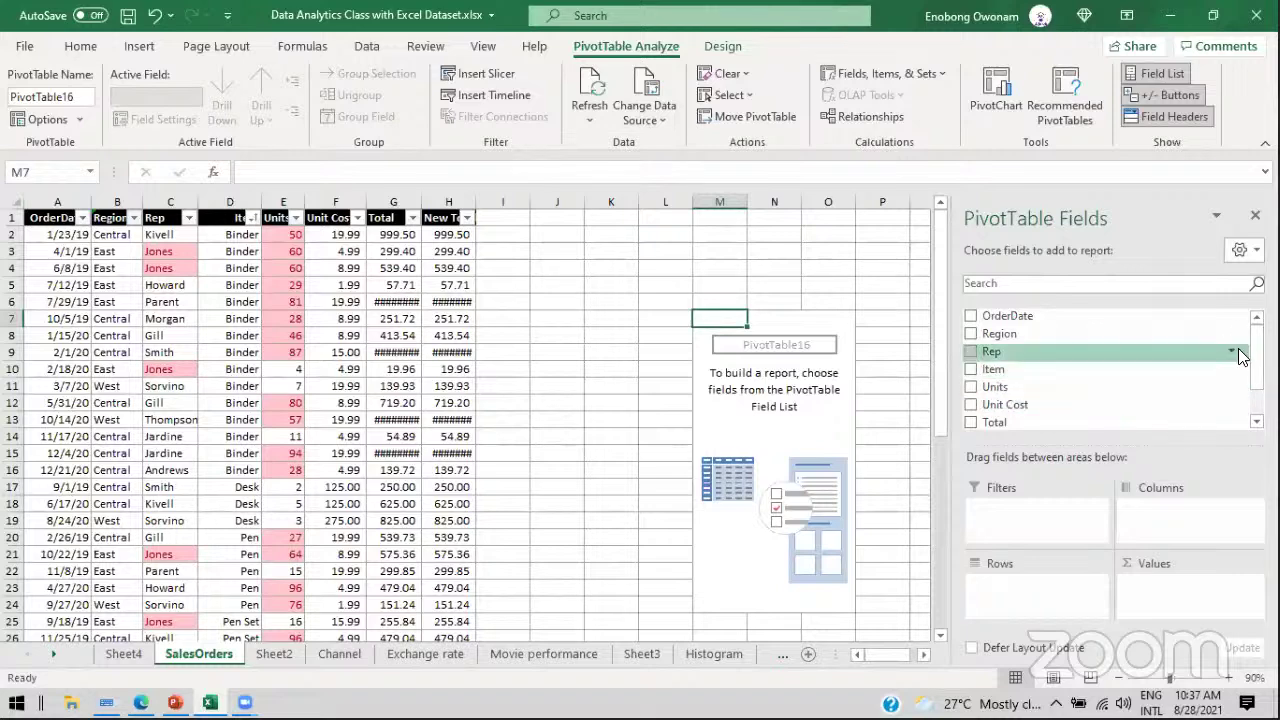
scroll(1257, 355, down, 1)
scroll(1110, 368, up, 1)
drag(1017, 352, 1013, 586)
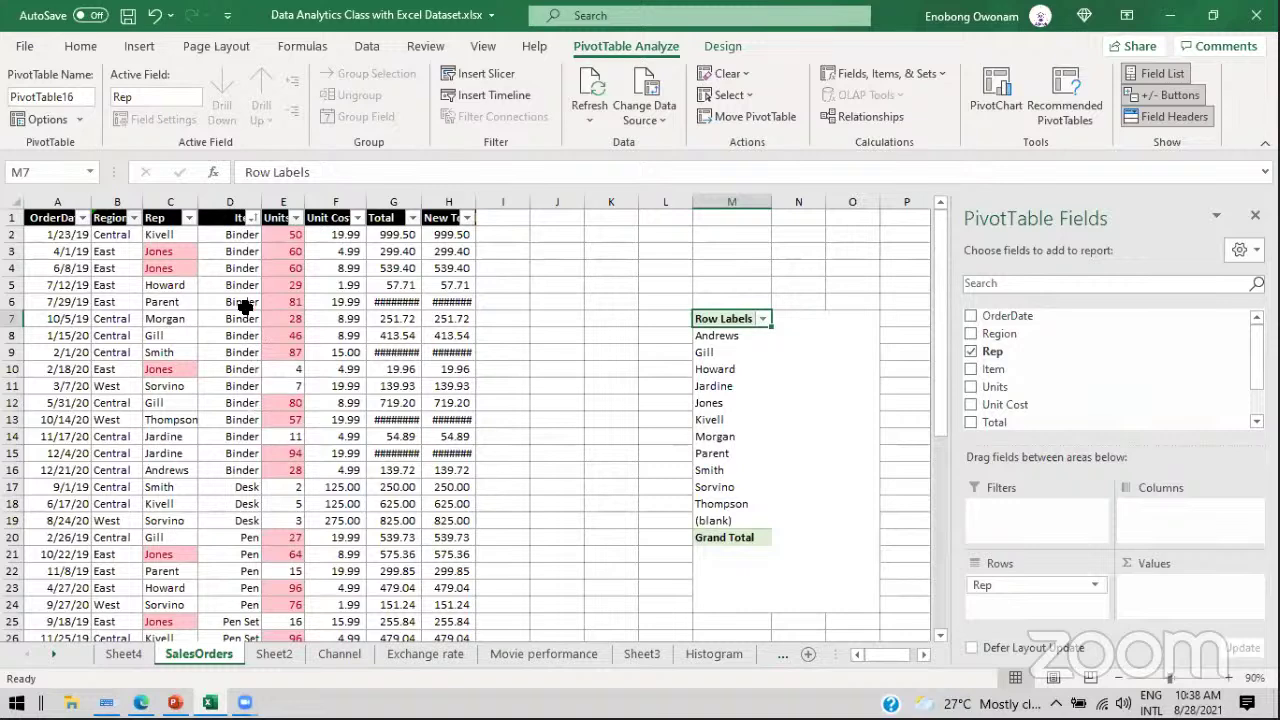
Step: Add Sum of Units, check Andrews' and Howard's totals against the source Units, then remove it
drag(995, 390, 1152, 583)
click(1153, 586)
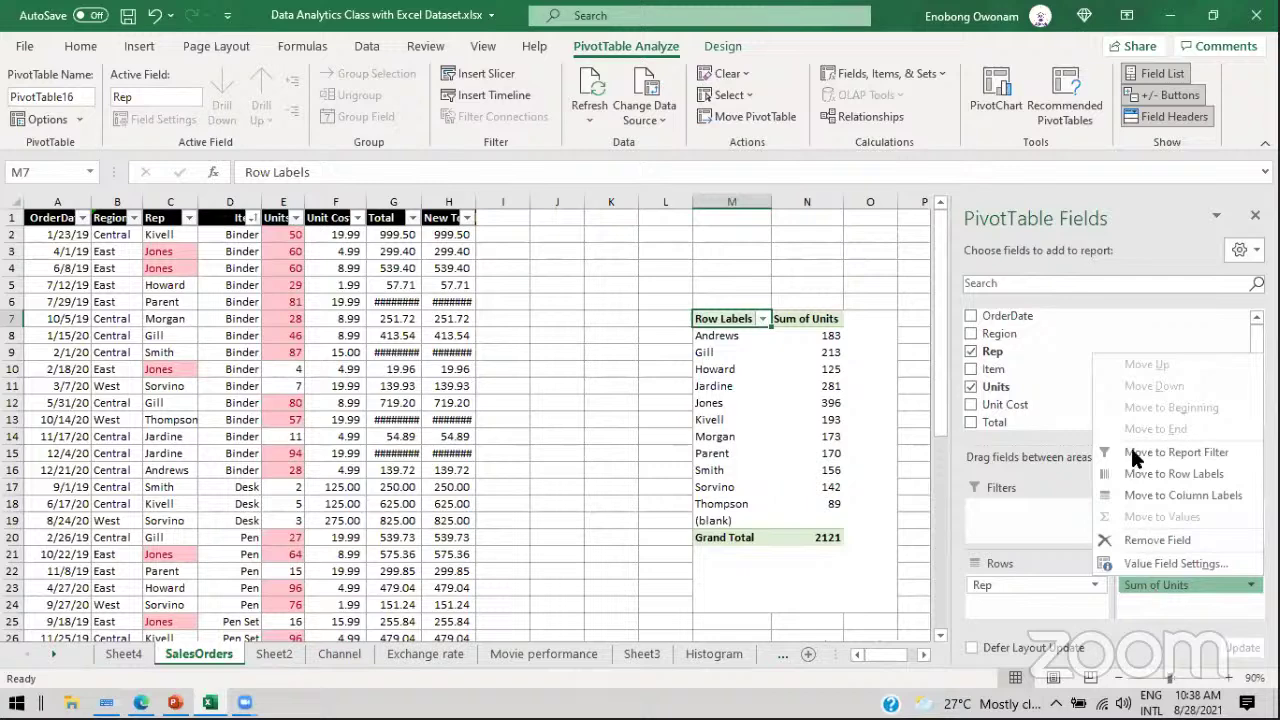
click(1062, 390)
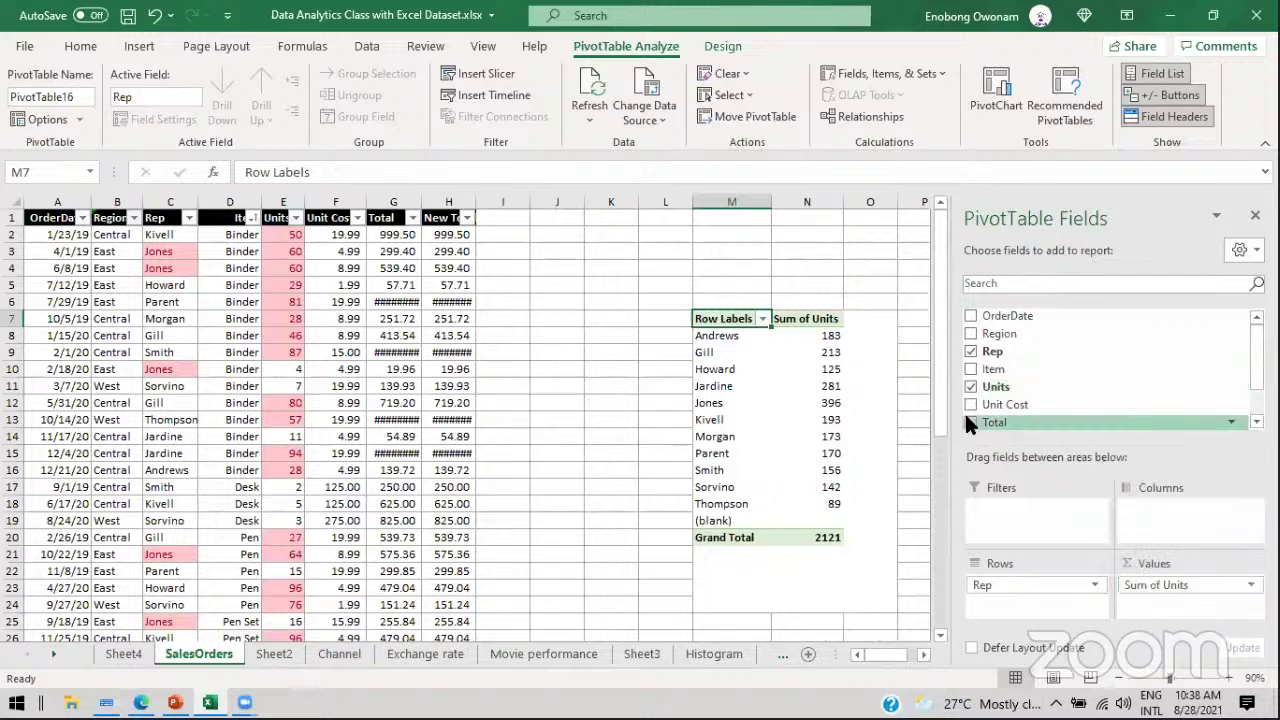
drag(966, 424, 793, 391)
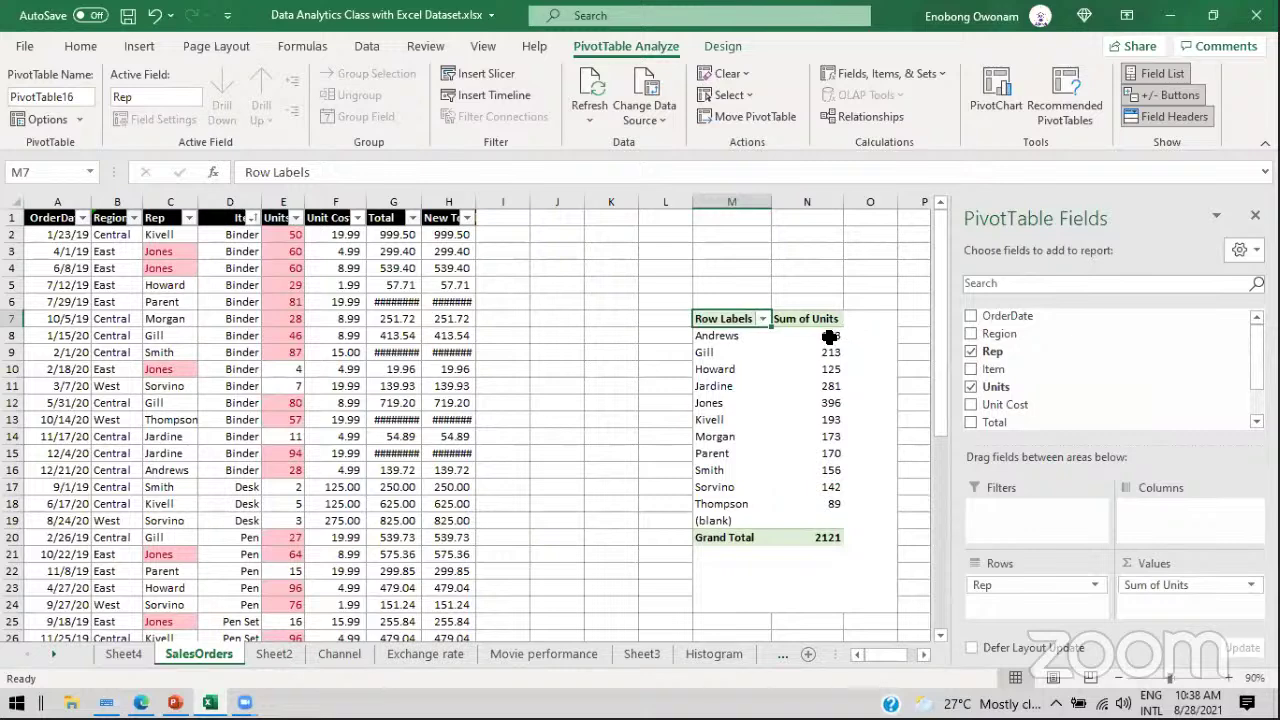
mouse_move(829, 338)
click(829, 337)
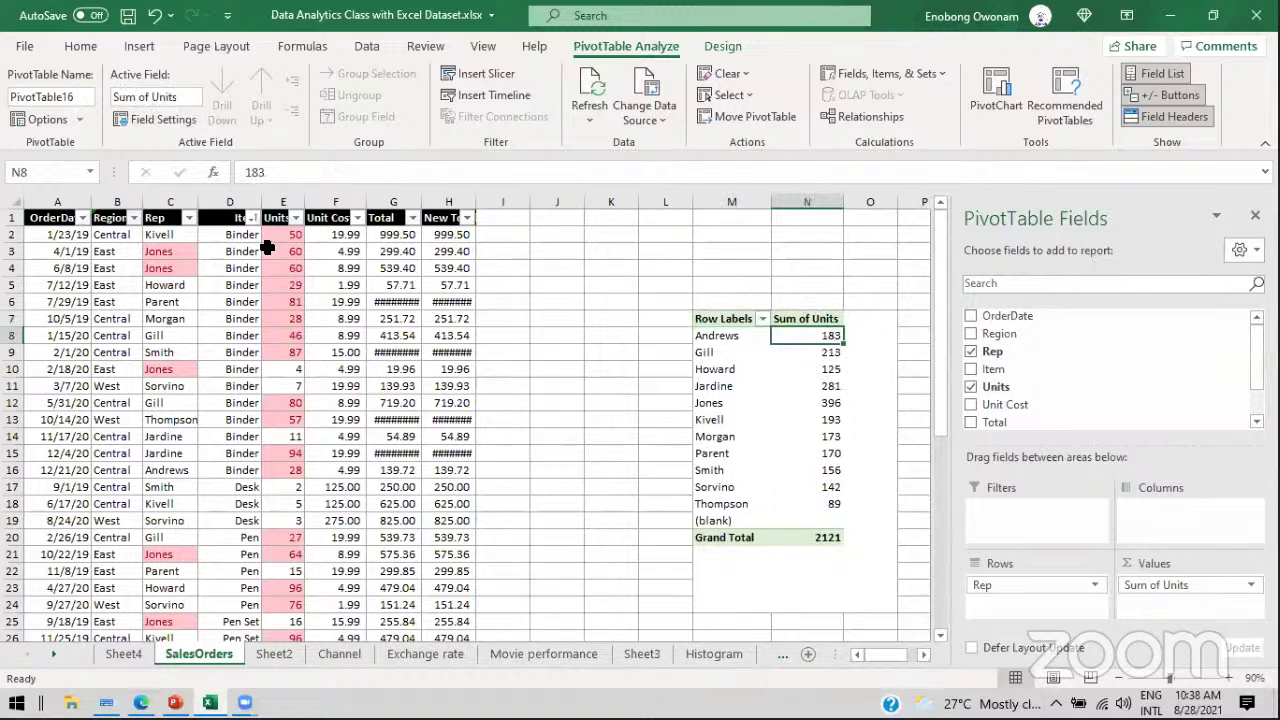
click(251, 251)
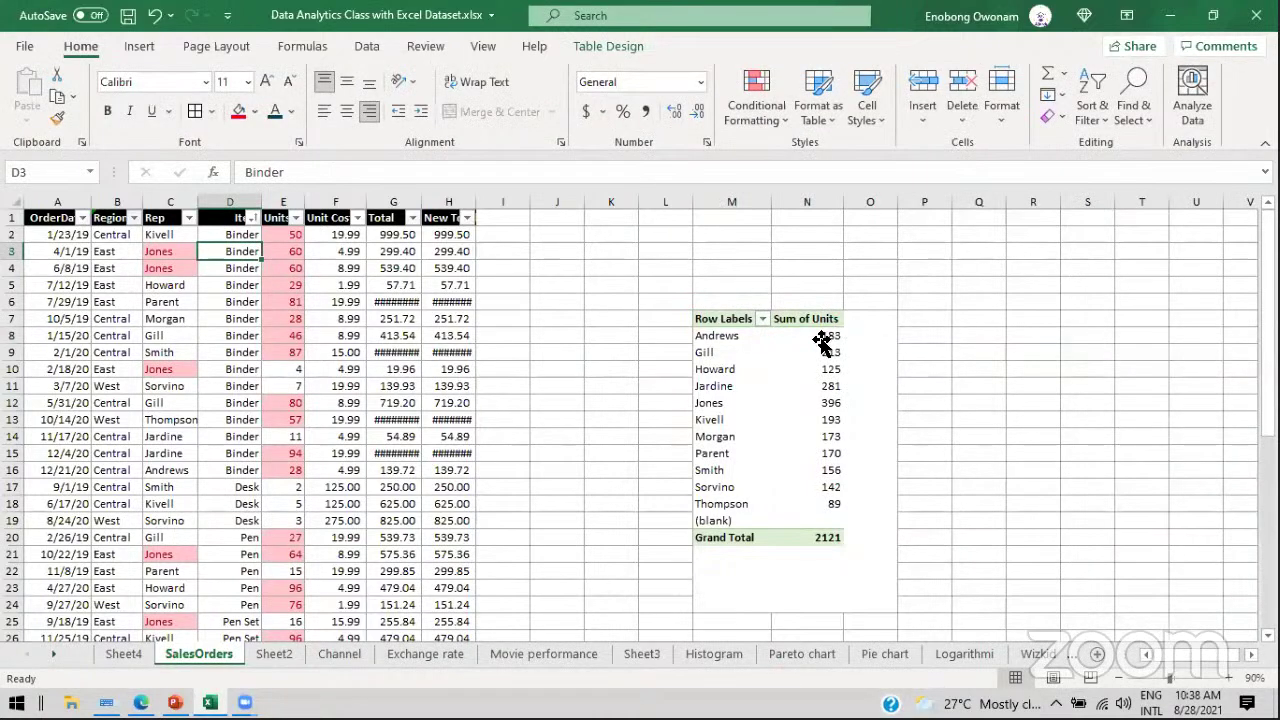
click(820, 341)
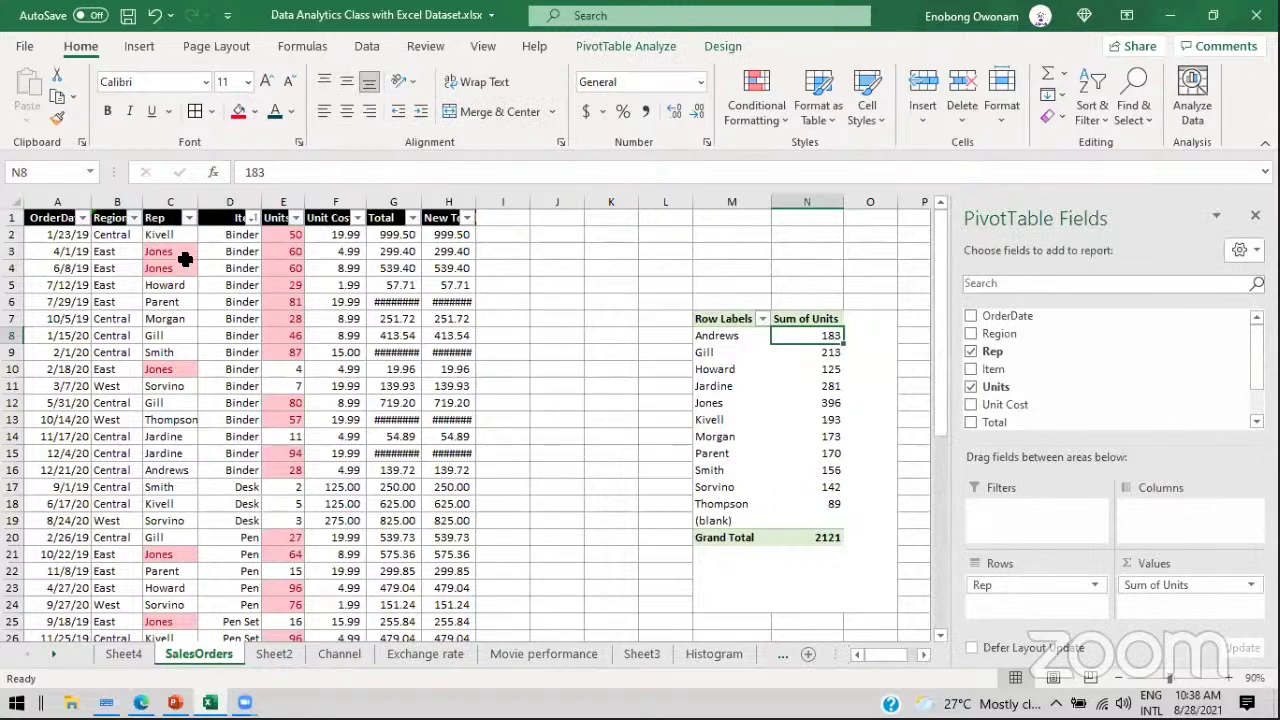
drag(275, 238, 275, 436)
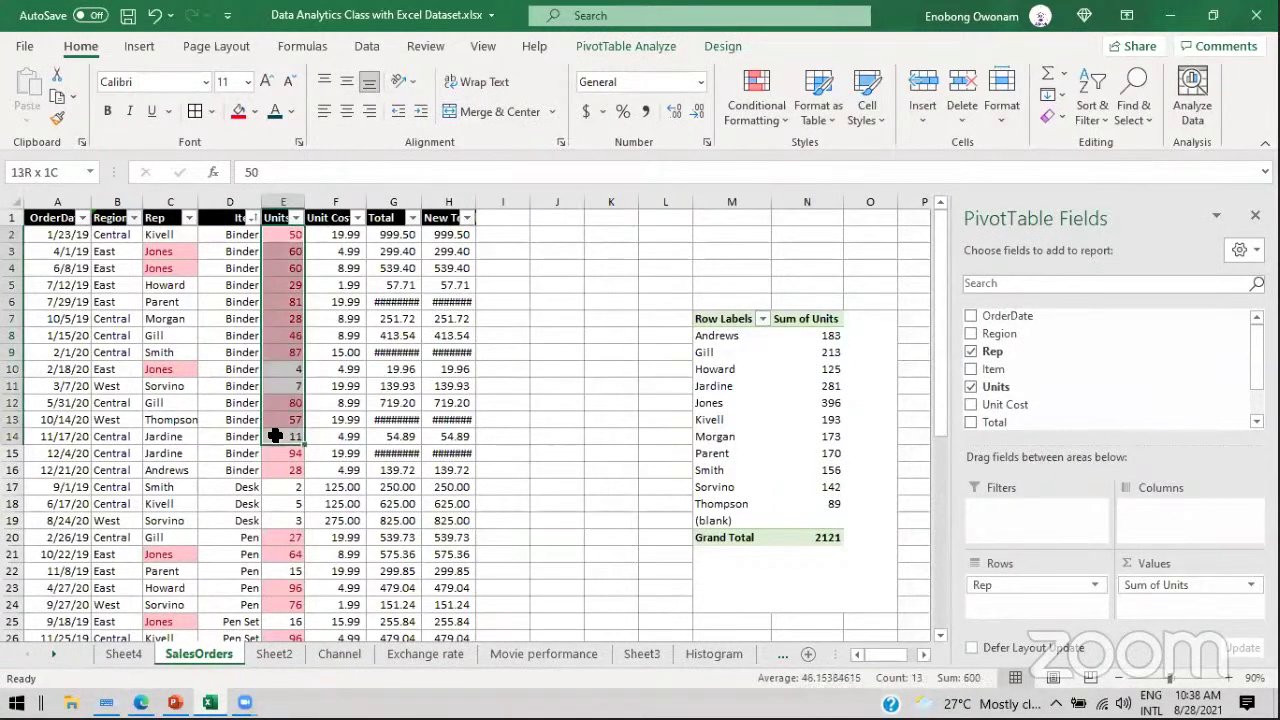
click(817, 368)
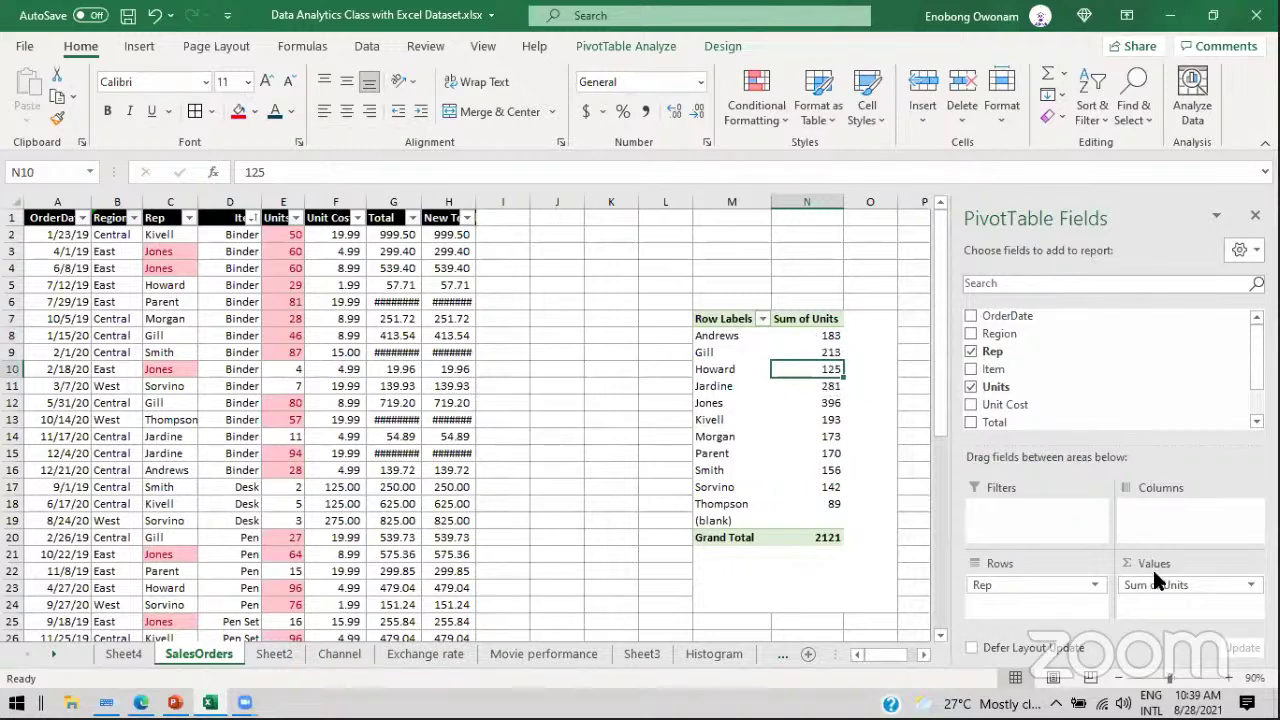
drag(1150, 588, 1137, 380)
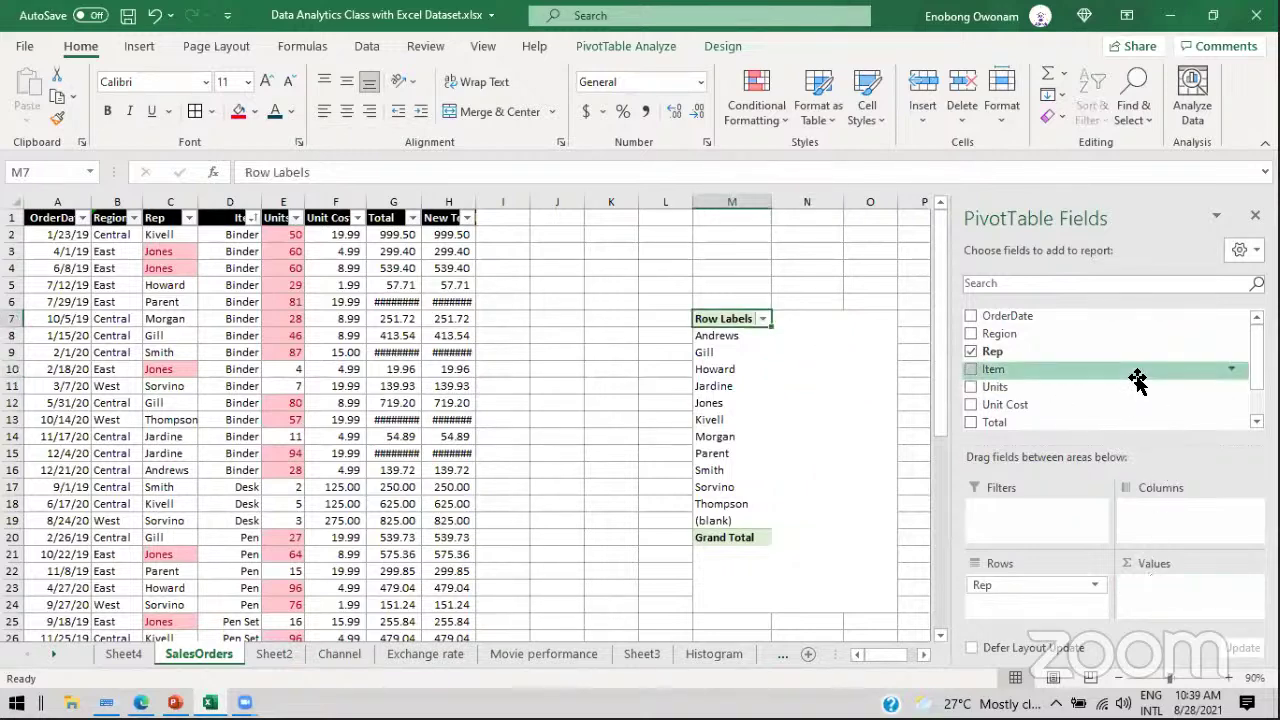
Step: Add Total to the values and review each rep's Sum of Total
drag(1006, 410, 1180, 585)
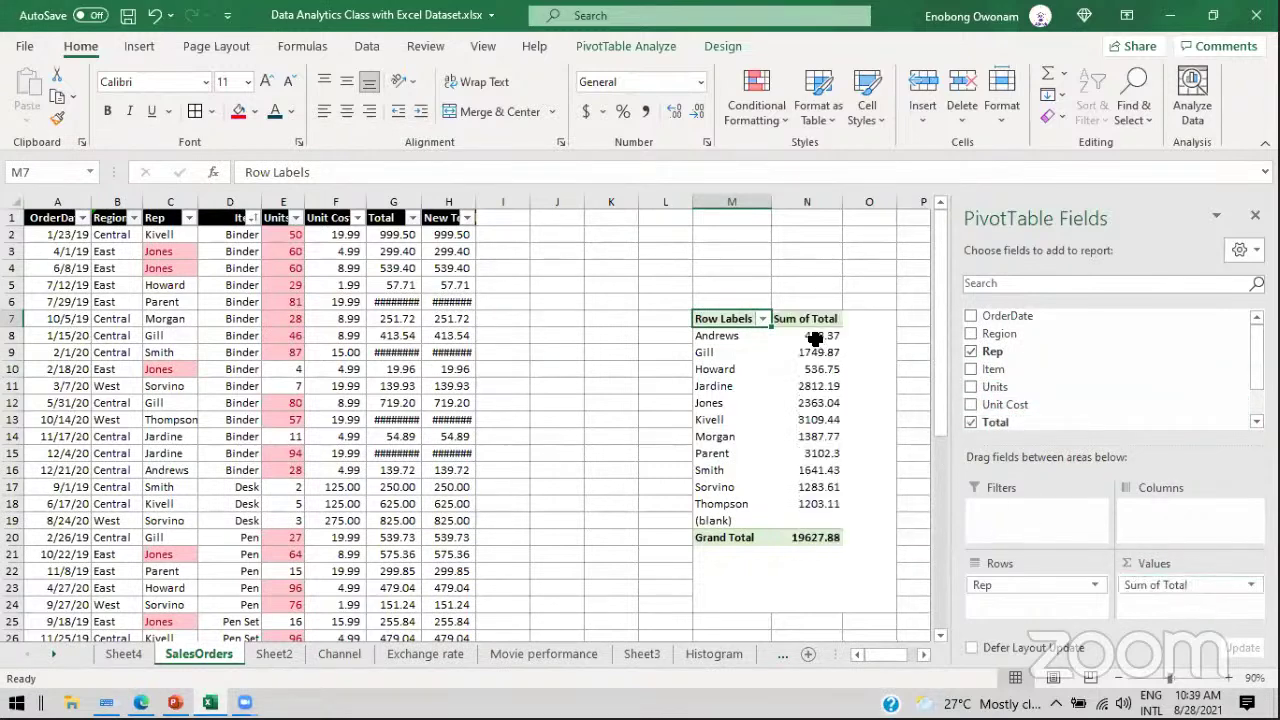
drag(815, 338, 845, 382)
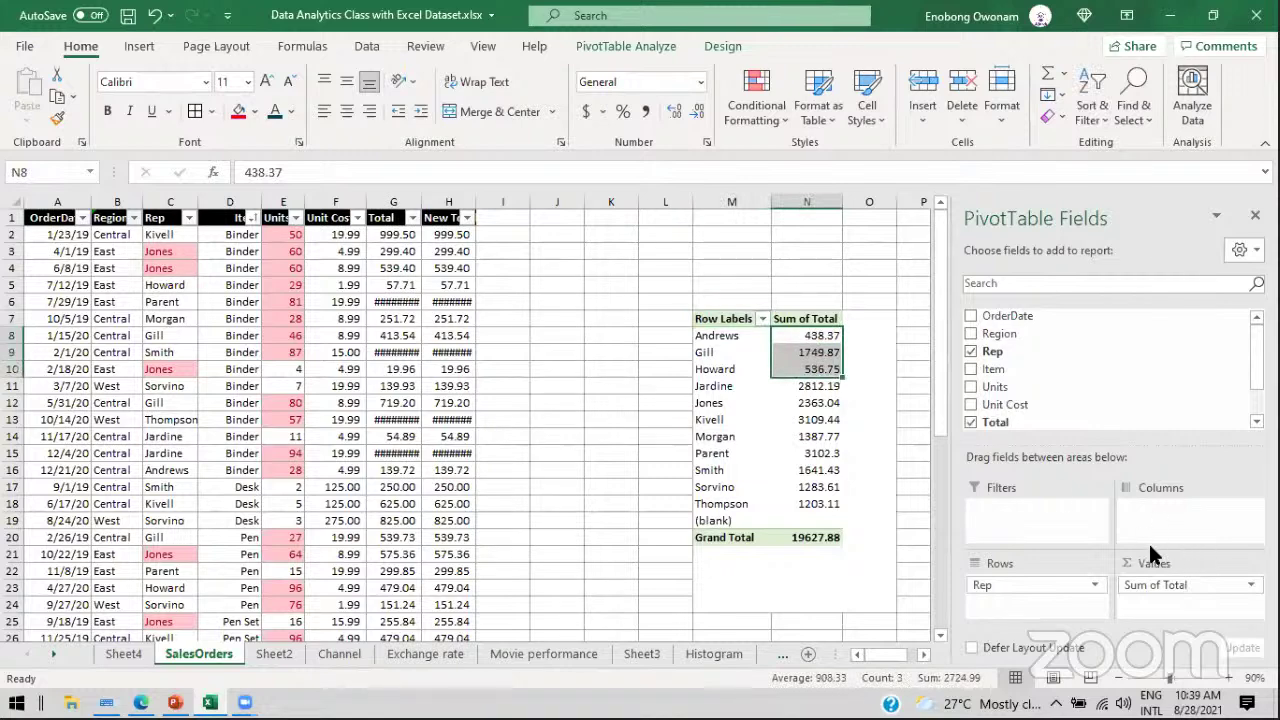
click(807, 353)
click(815, 386)
click(815, 403)
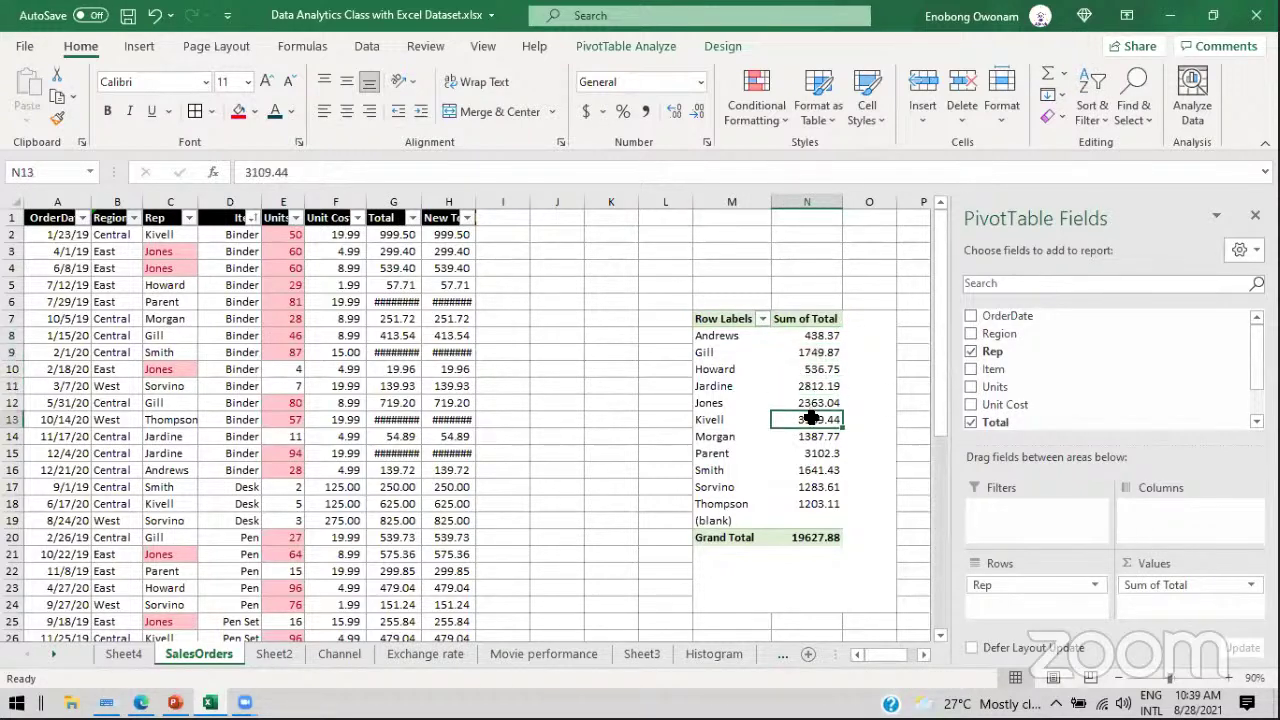
click(818, 455)
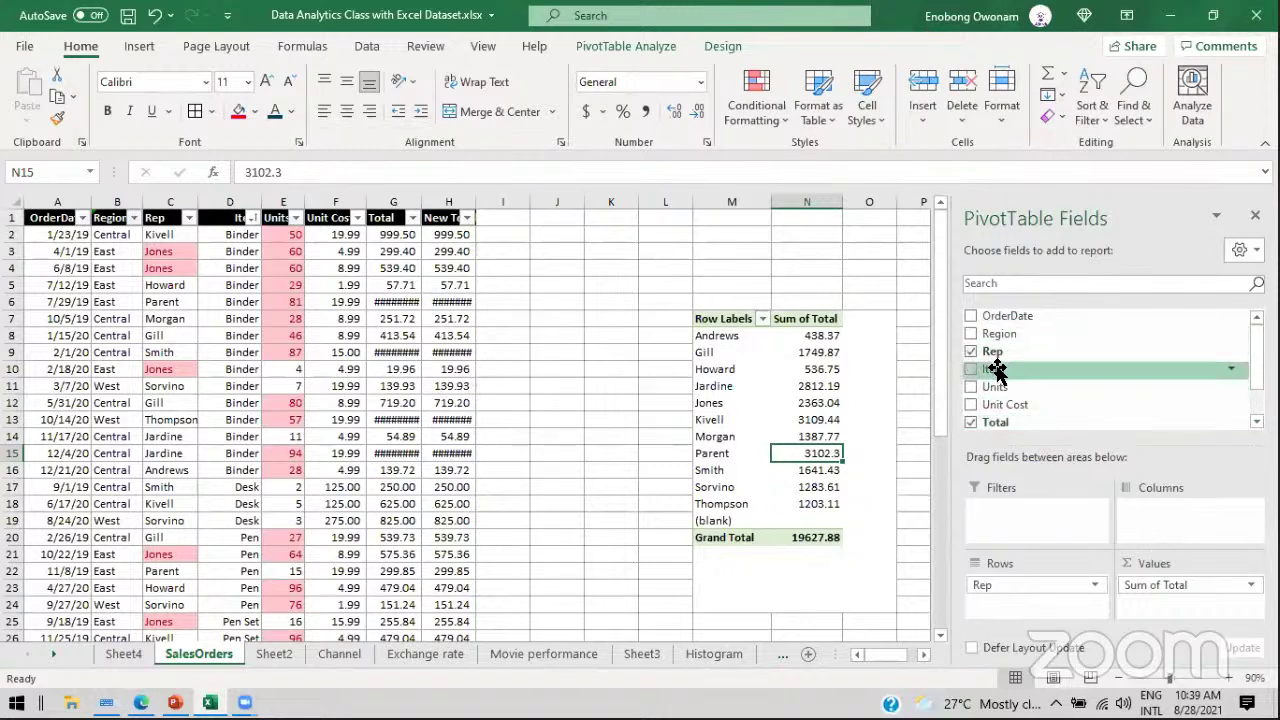
Step: Add Units to the values beside Total, remove Rep from the rows, and switch to PowerPoint
drag(995, 390, 1162, 585)
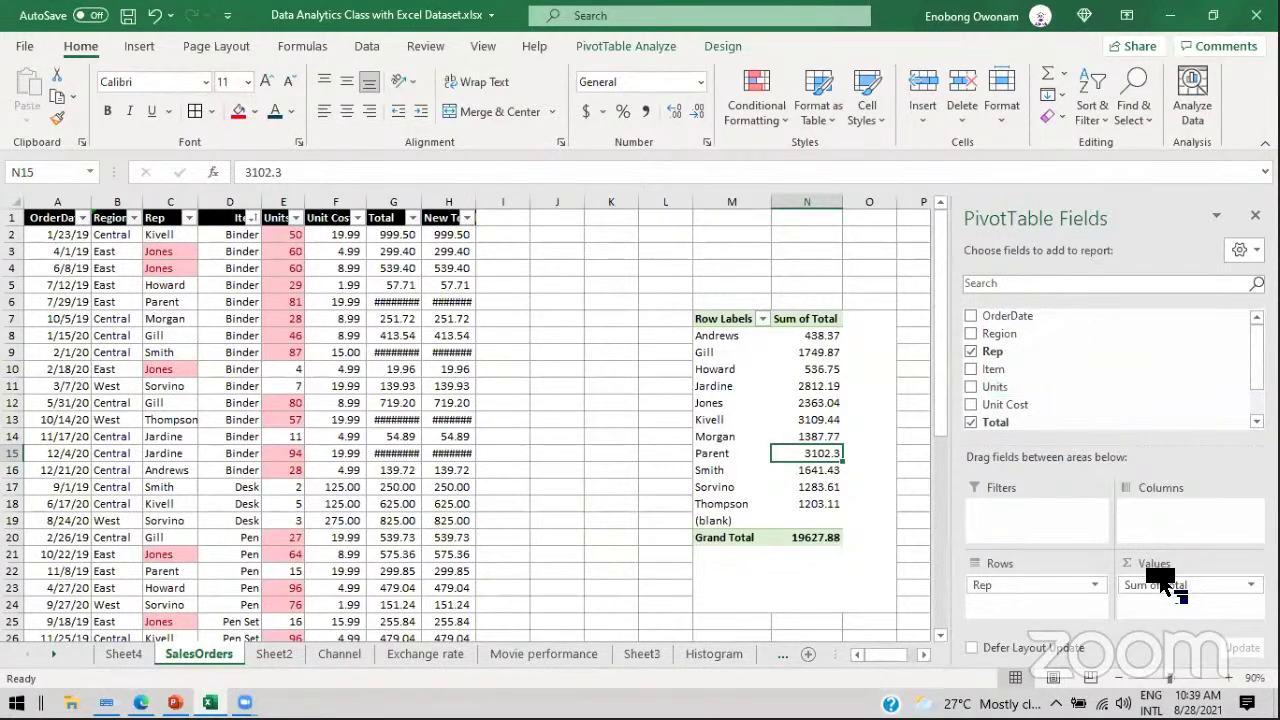
double_click(924, 654)
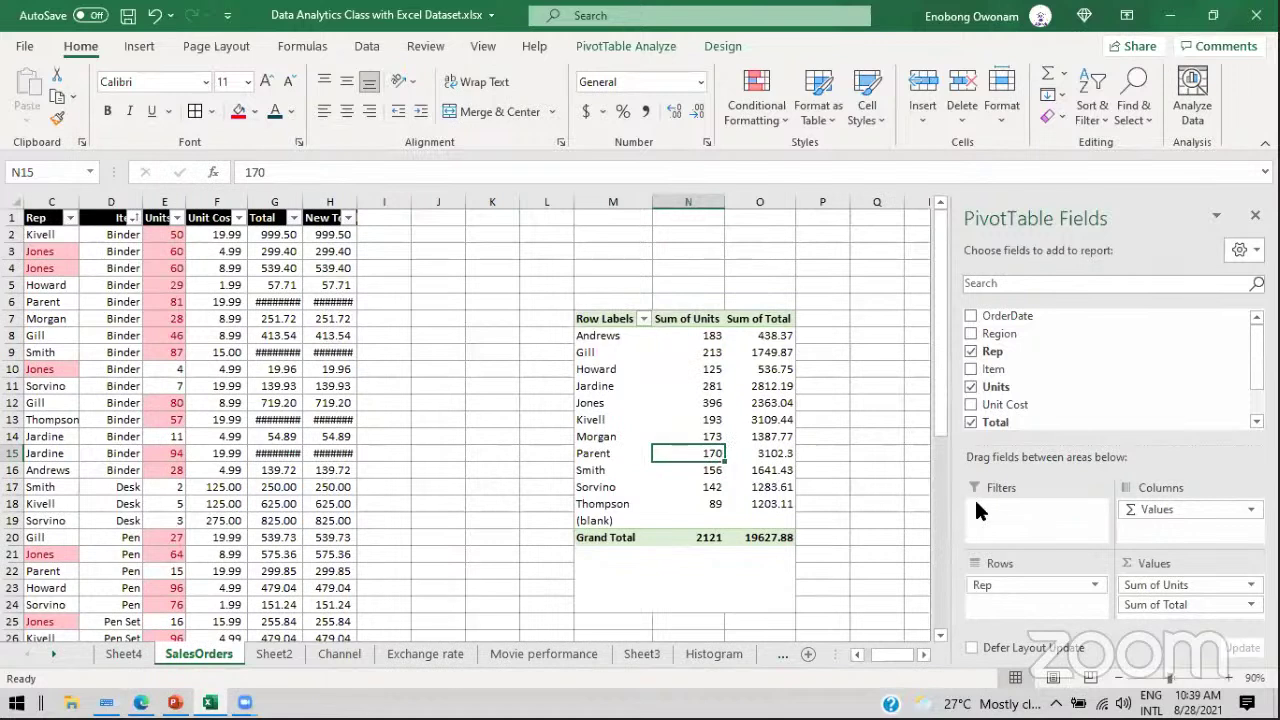
mouse_move(1000, 585)
mouse_down()
mouse_move(1023, 586)
mouse_move(1086, 400)
mouse_move(1083, 366)
mouse_move(997, 317)
mouse_move(1020, 616)
mouse_move(1020, 598)
mouse_move(1000, 590)
mouse_up()
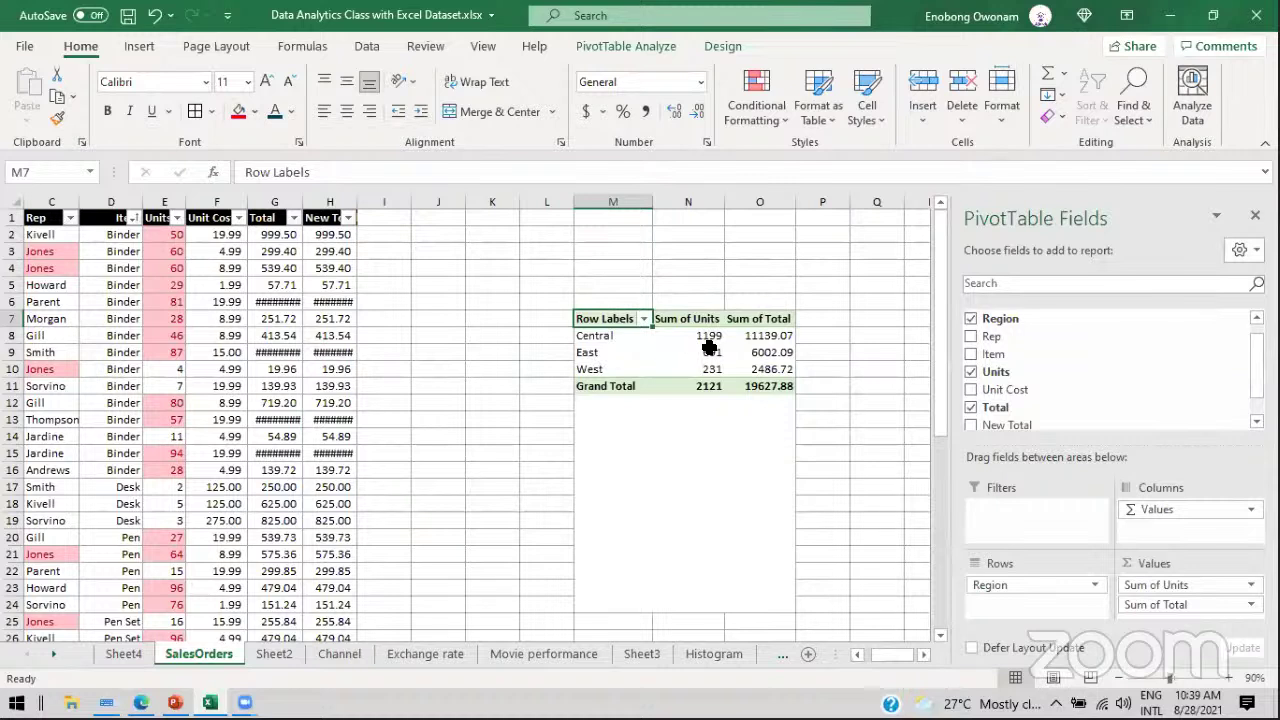
mouse_move(708, 353)
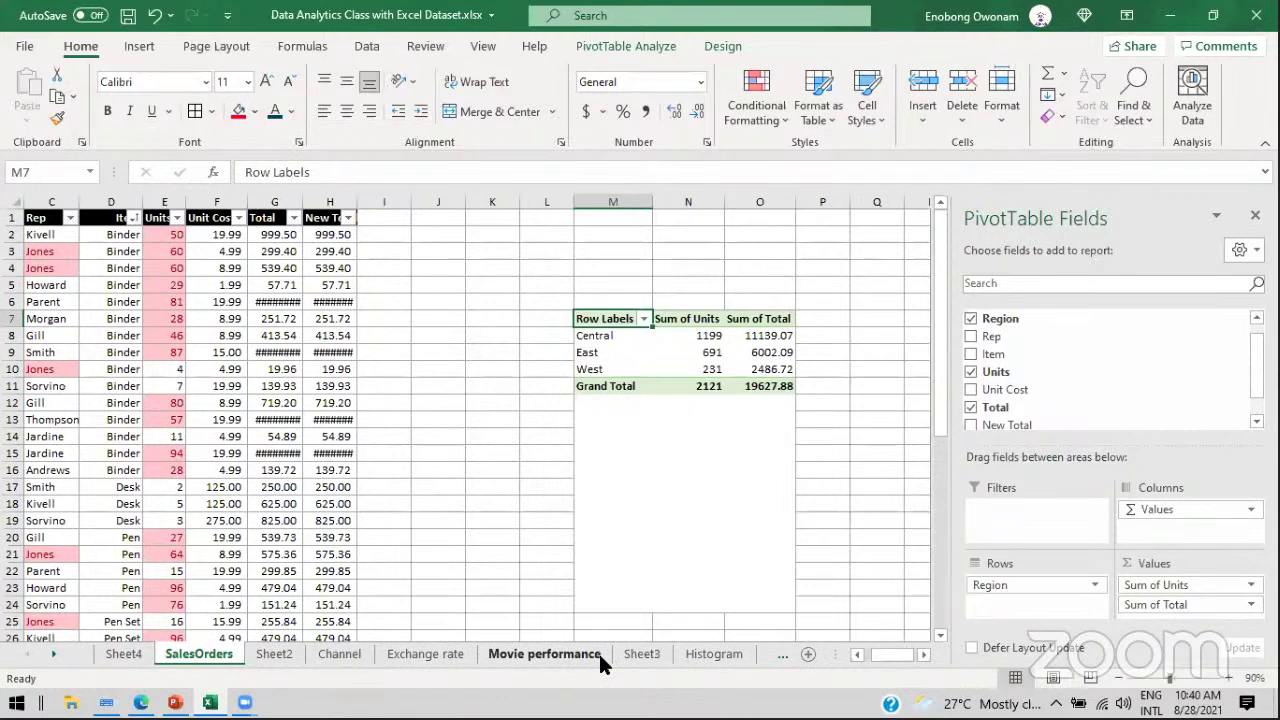
click(175, 702)
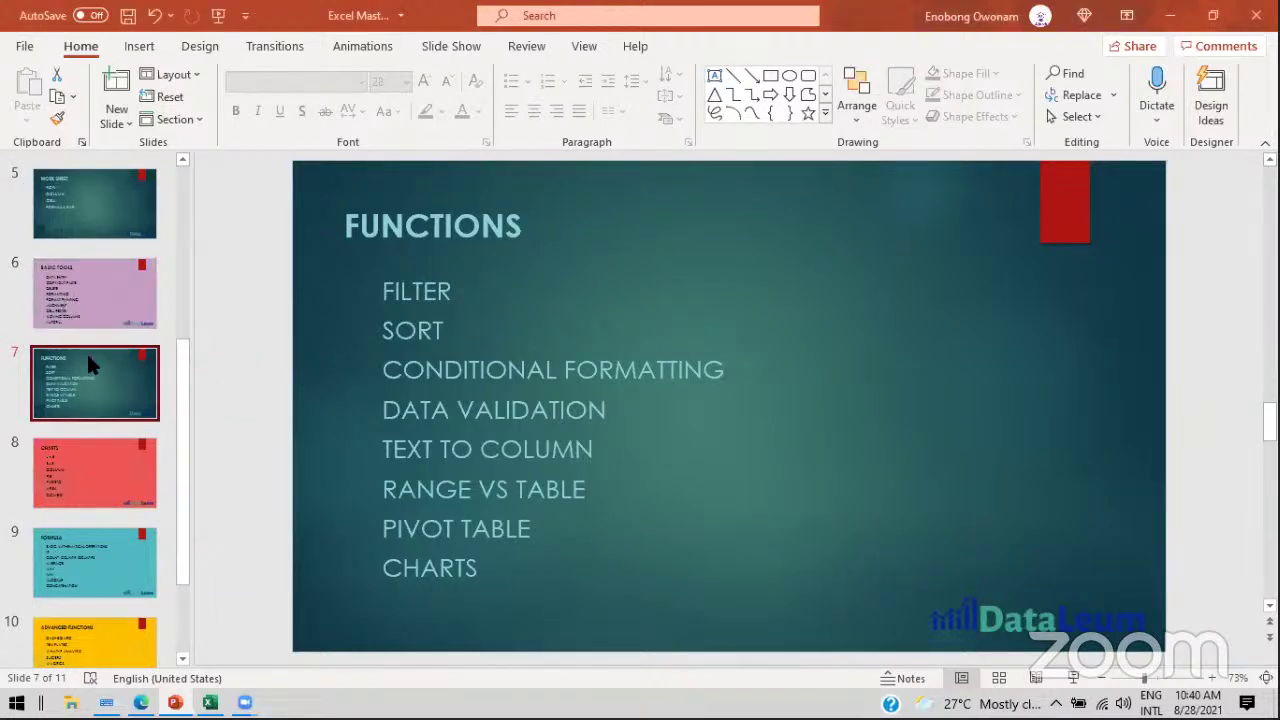
Step: Show the BASIC TOOLS slide (slide 6), then return to the Excel workbook
click(80, 289)
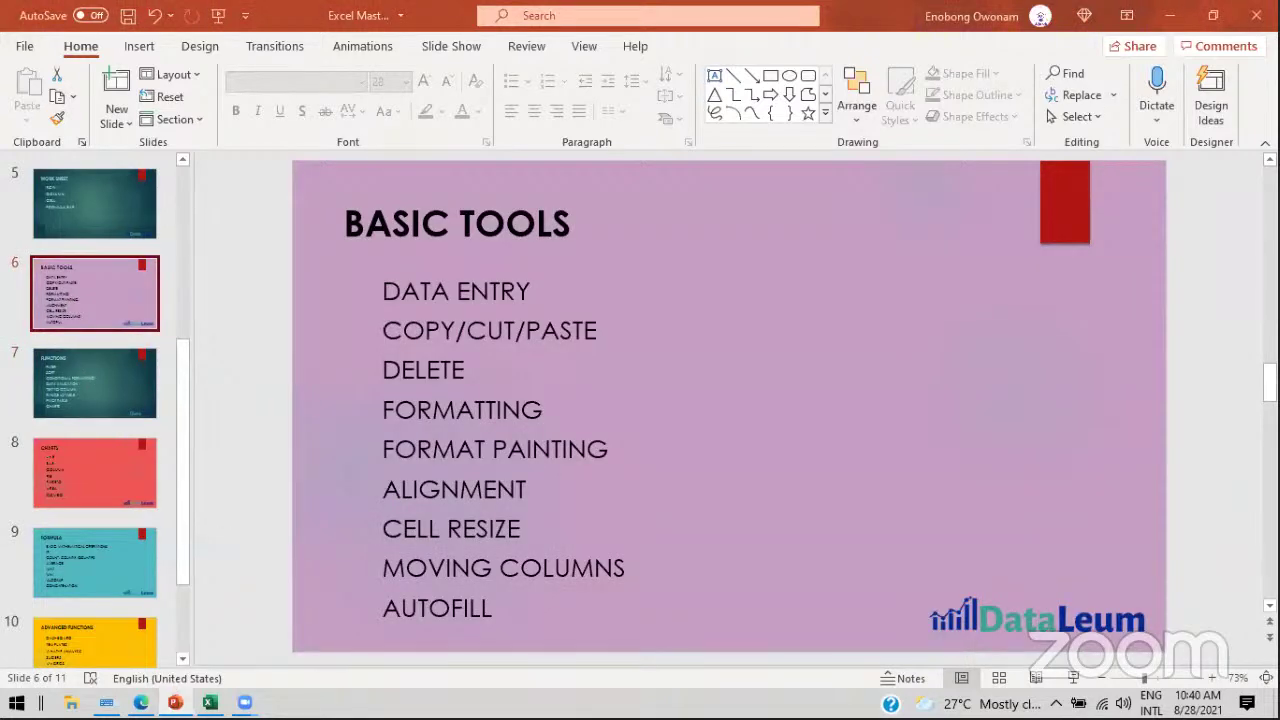
click(178, 702)
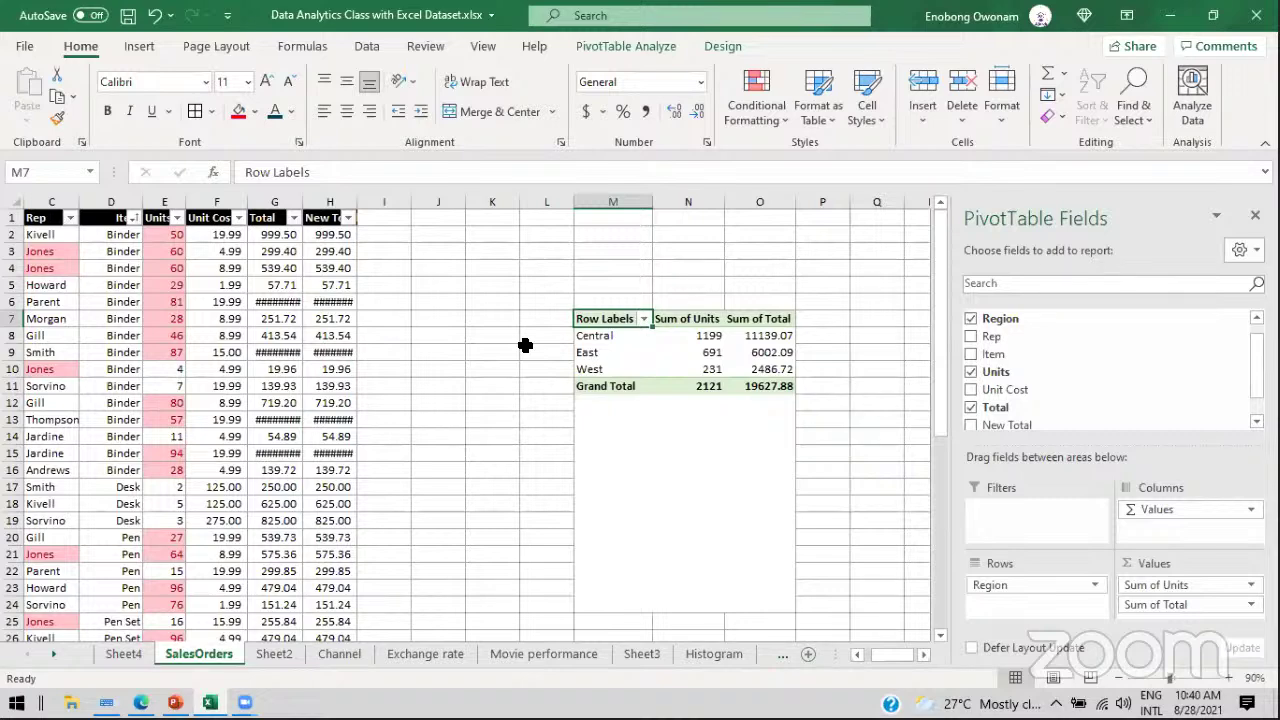
Step: Select a pivot cell to restore the field list and drag Region out of Rows
click(190, 272)
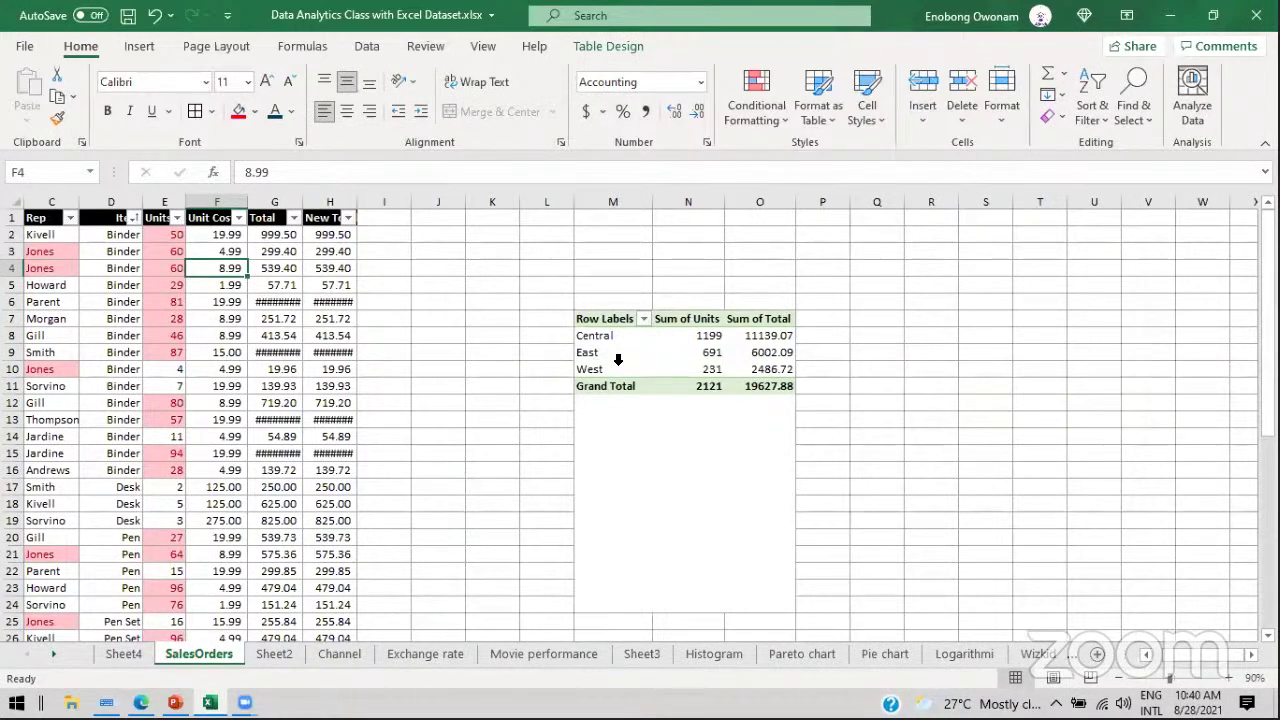
click(739, 347)
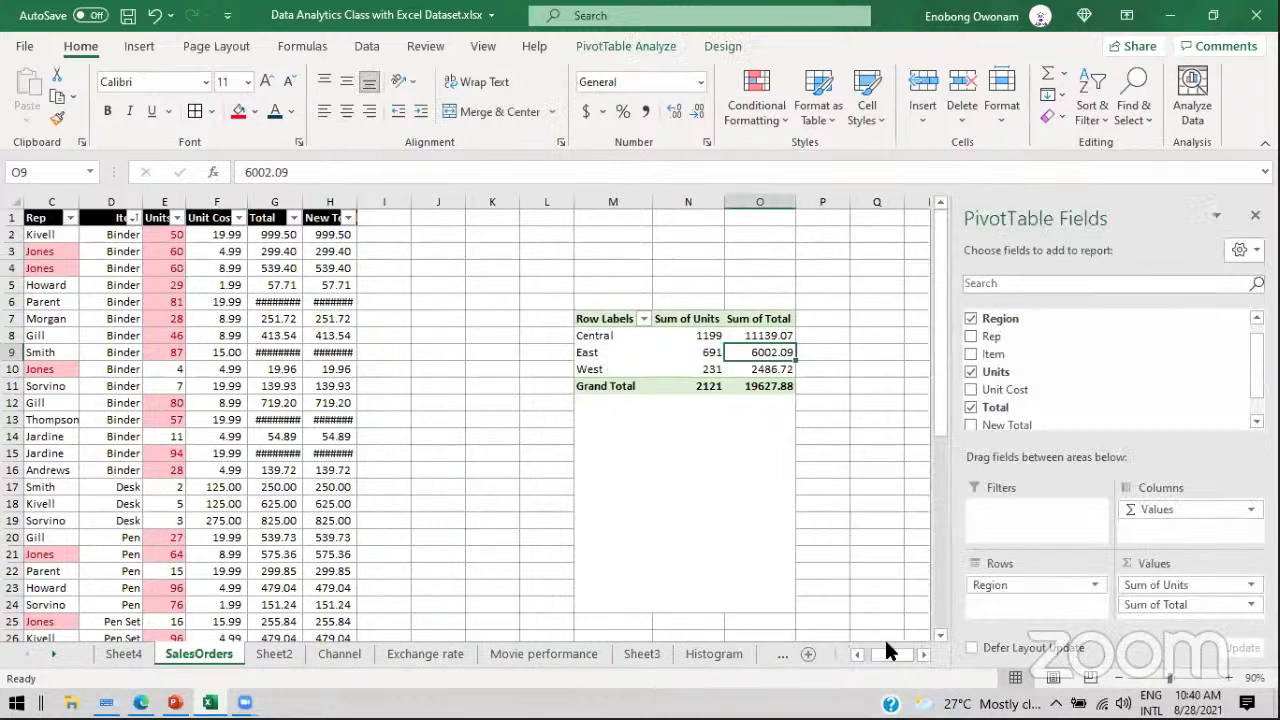
click(857, 654)
click(857, 654)
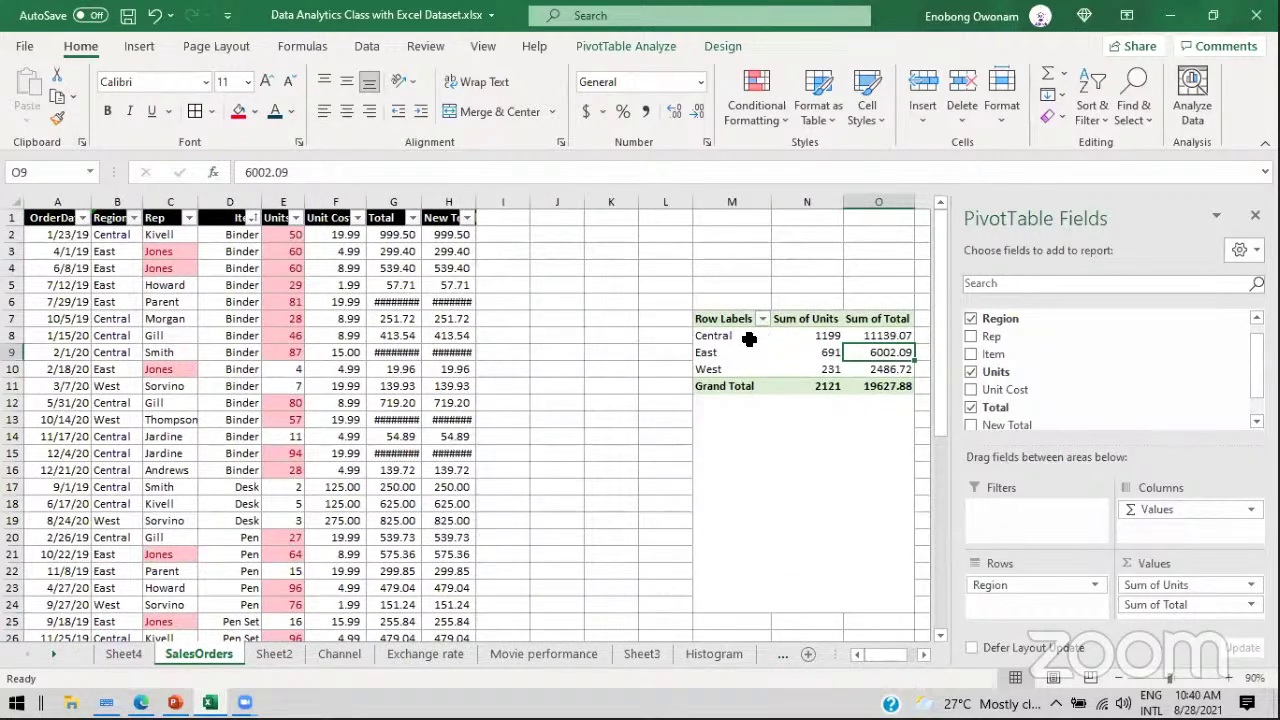
mouse_move(1010, 585)
mouse_down()
mouse_move(1082, 327)
mouse_move(990, 338)
mouse_move(1043, 600)
mouse_move(1032, 590)
mouse_up()
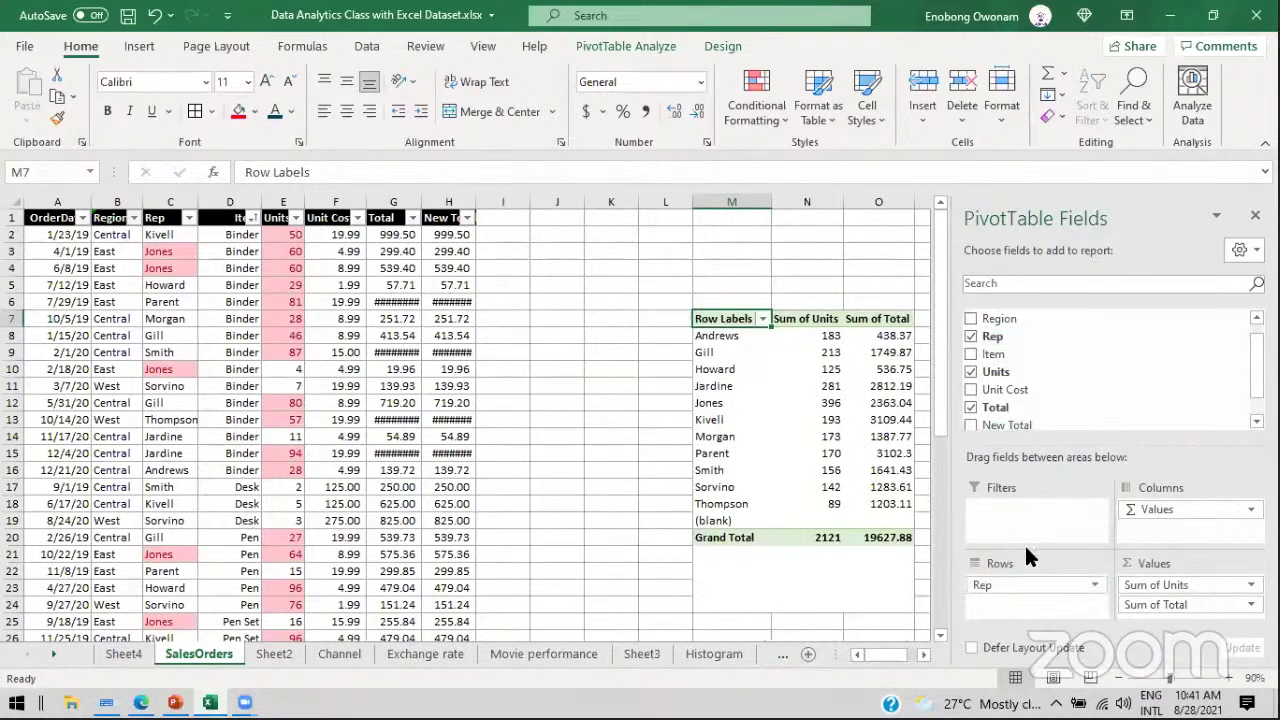
Step: Review each rep's Sum of Units and Sum of Total, totalling 2121 and 19627.88
click(923, 654)
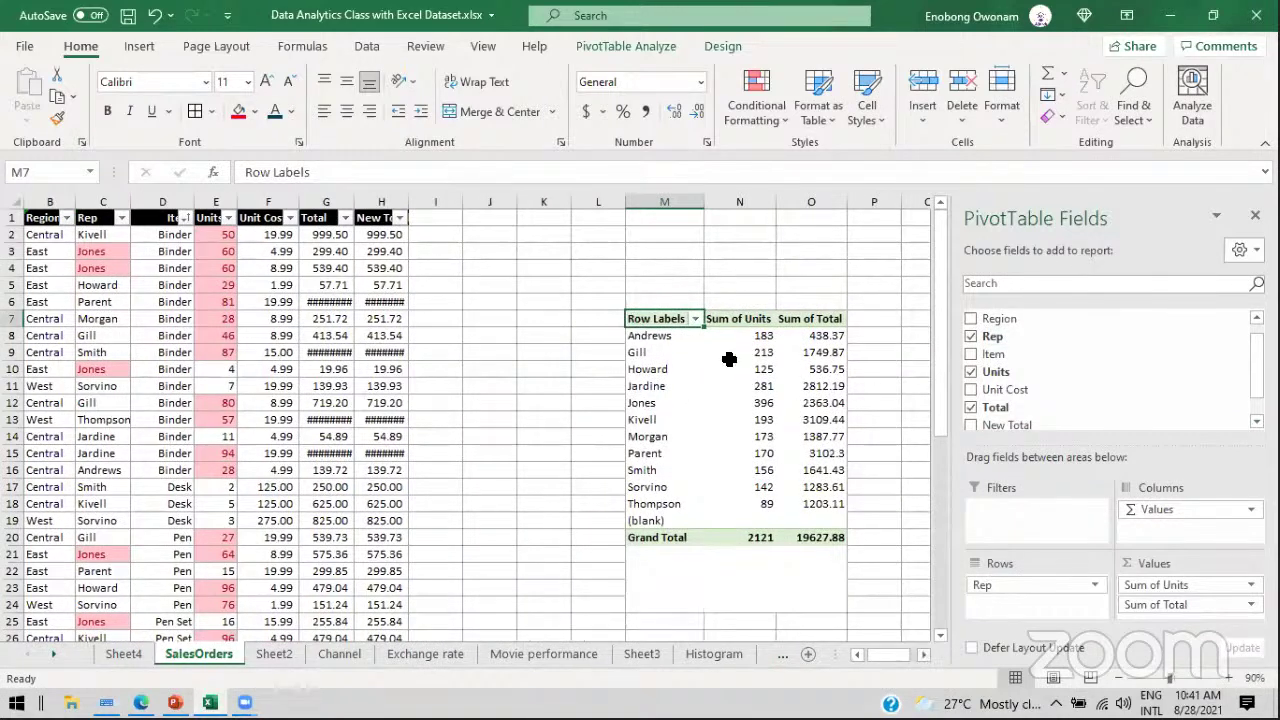
mouse_move(729, 359)
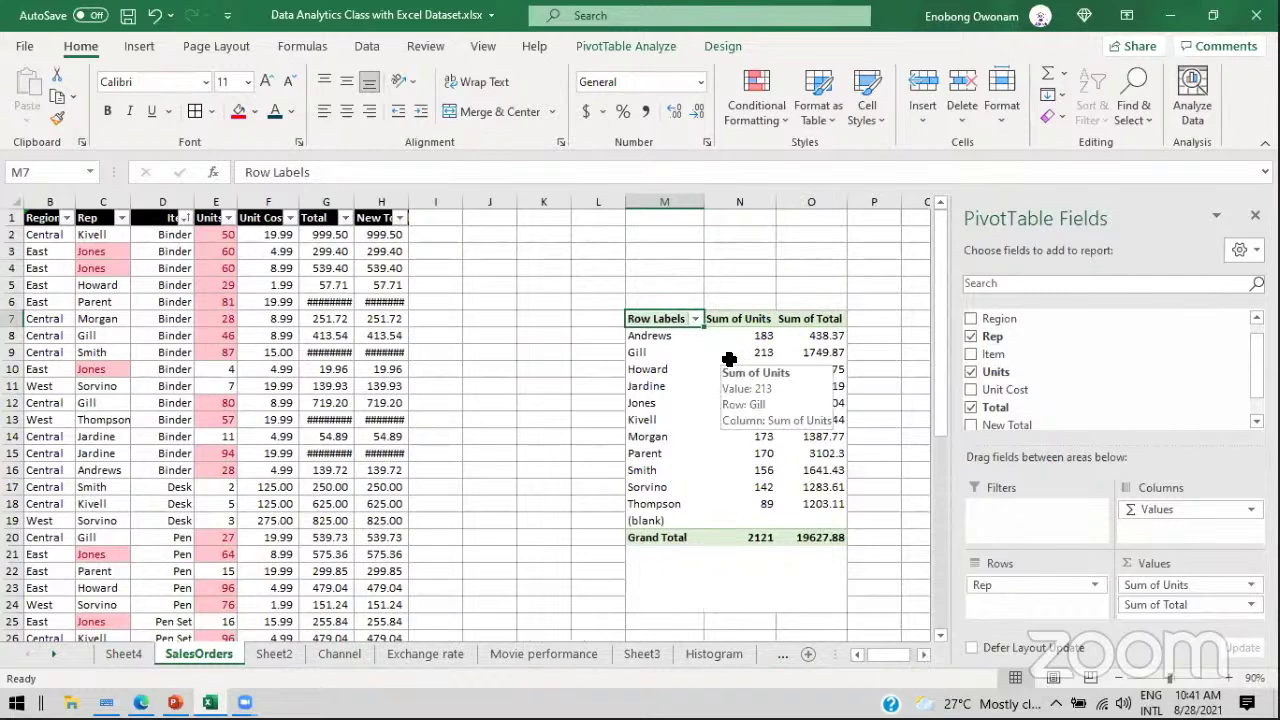
drag(752, 337, 748, 471)
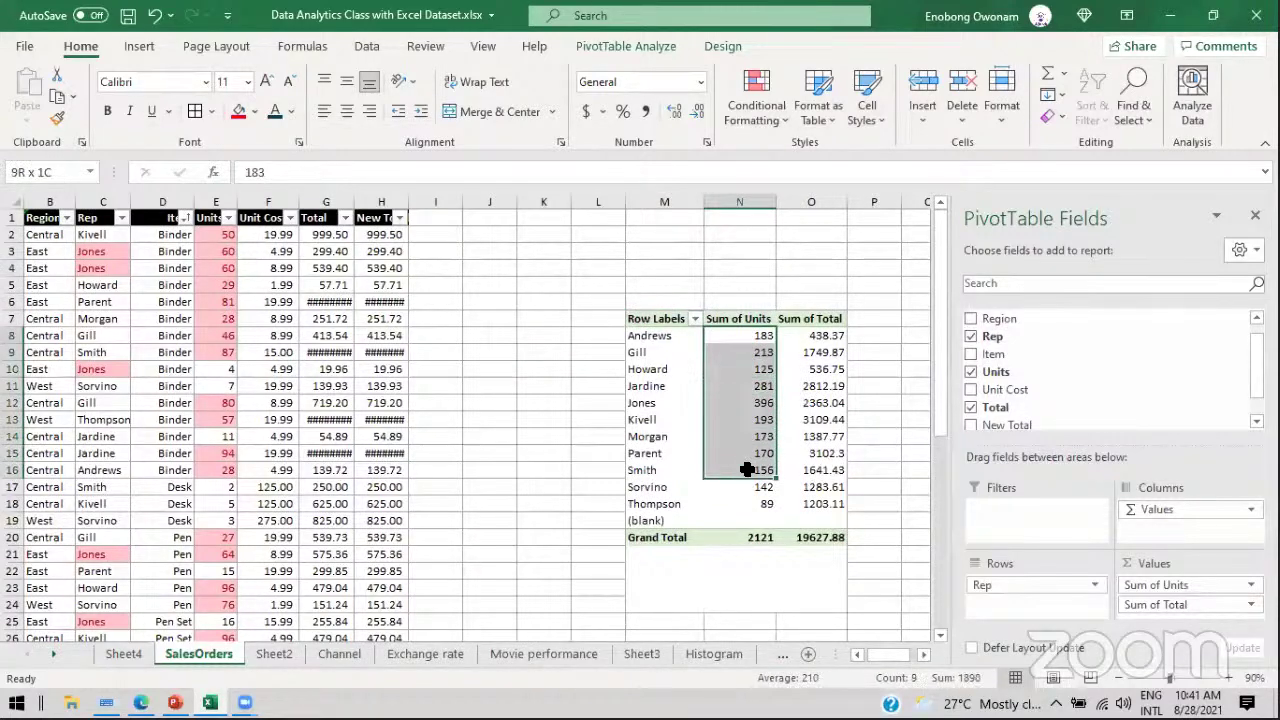
click(826, 337)
drag(833, 387, 830, 495)
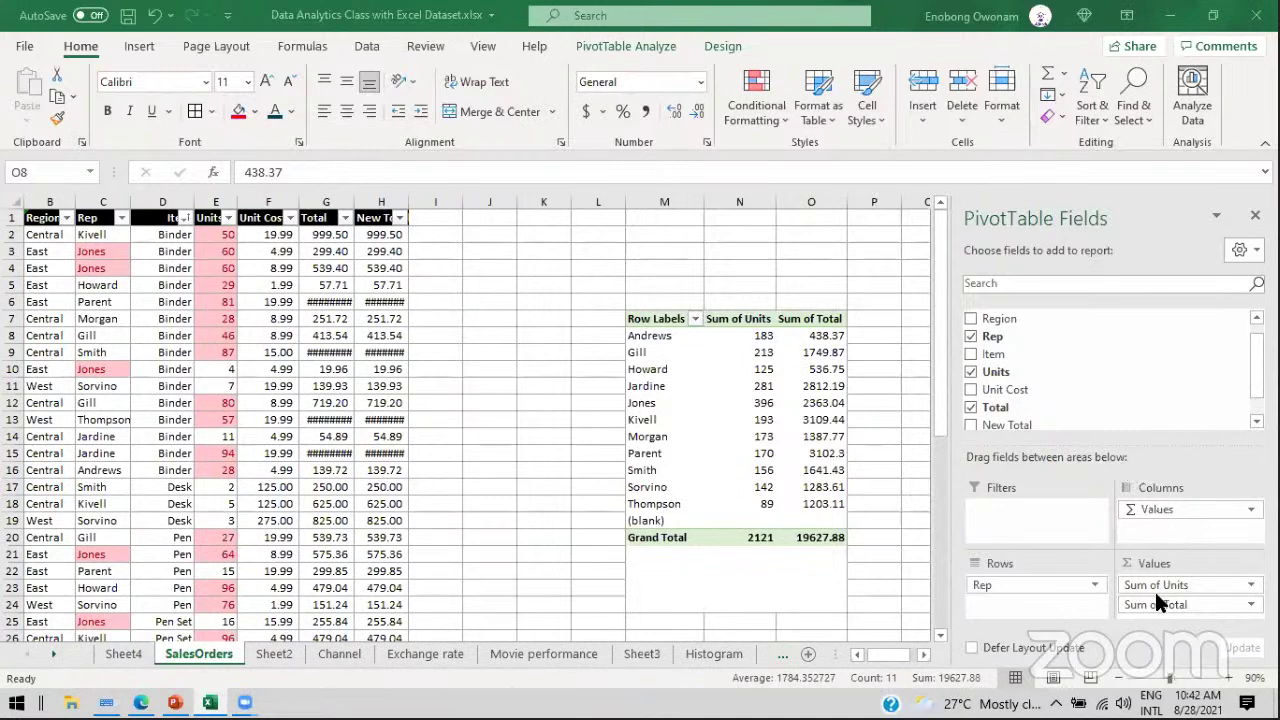
Step: Remove Sum of Total from the values, leaving units per rep totalling 2121
drag(1154, 599, 1128, 366)
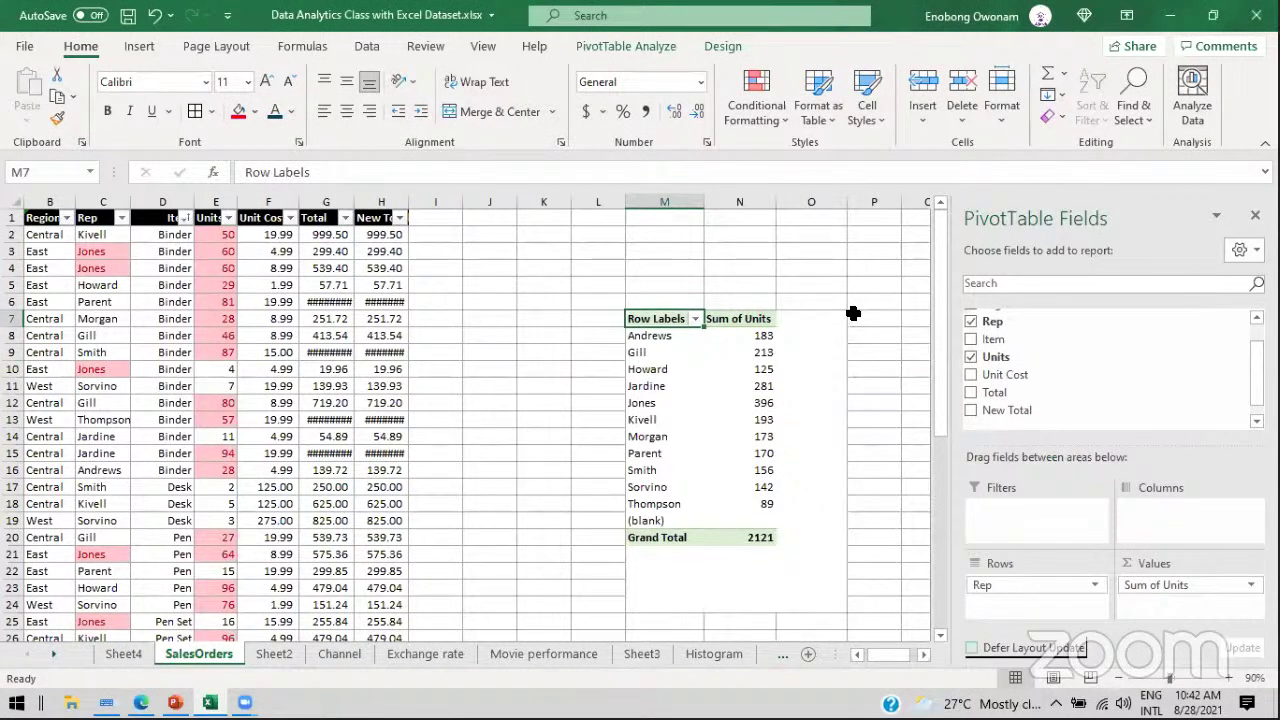
scroll(1257, 370, up, 1)
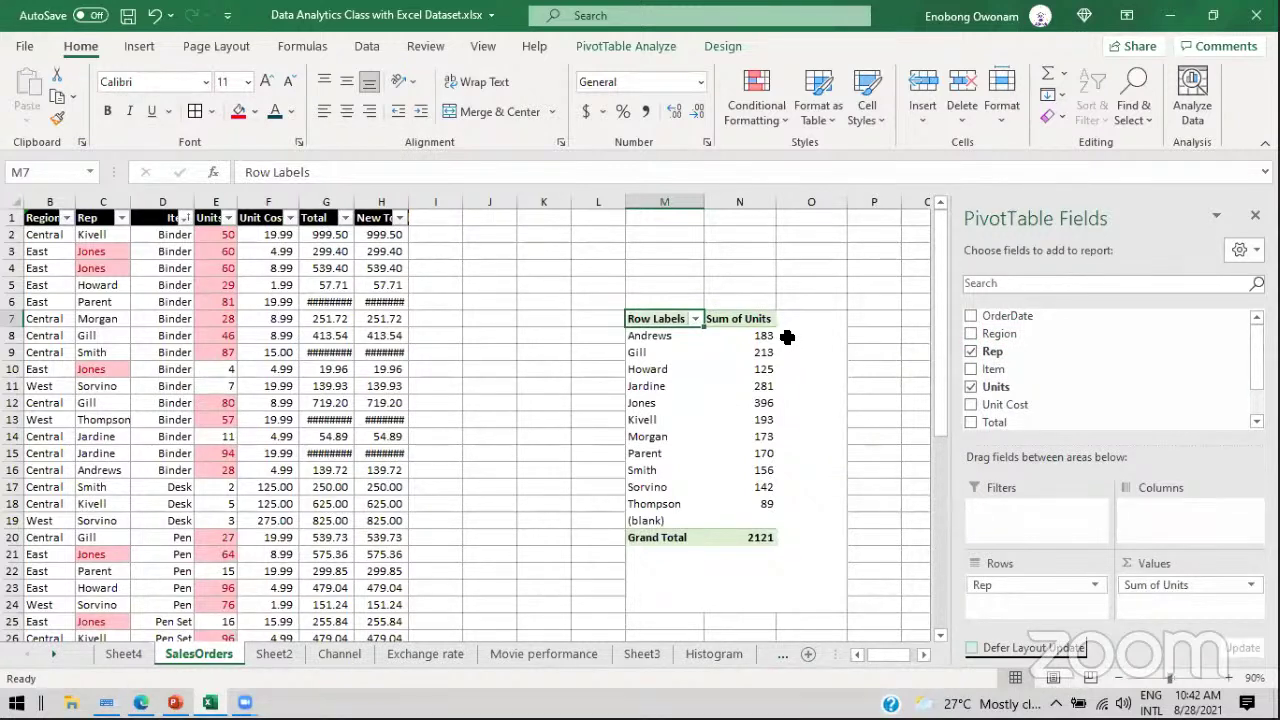
Step: Put Region in the Columns area and select each rep's Grand Total units
drag(995, 333, 1158, 509)
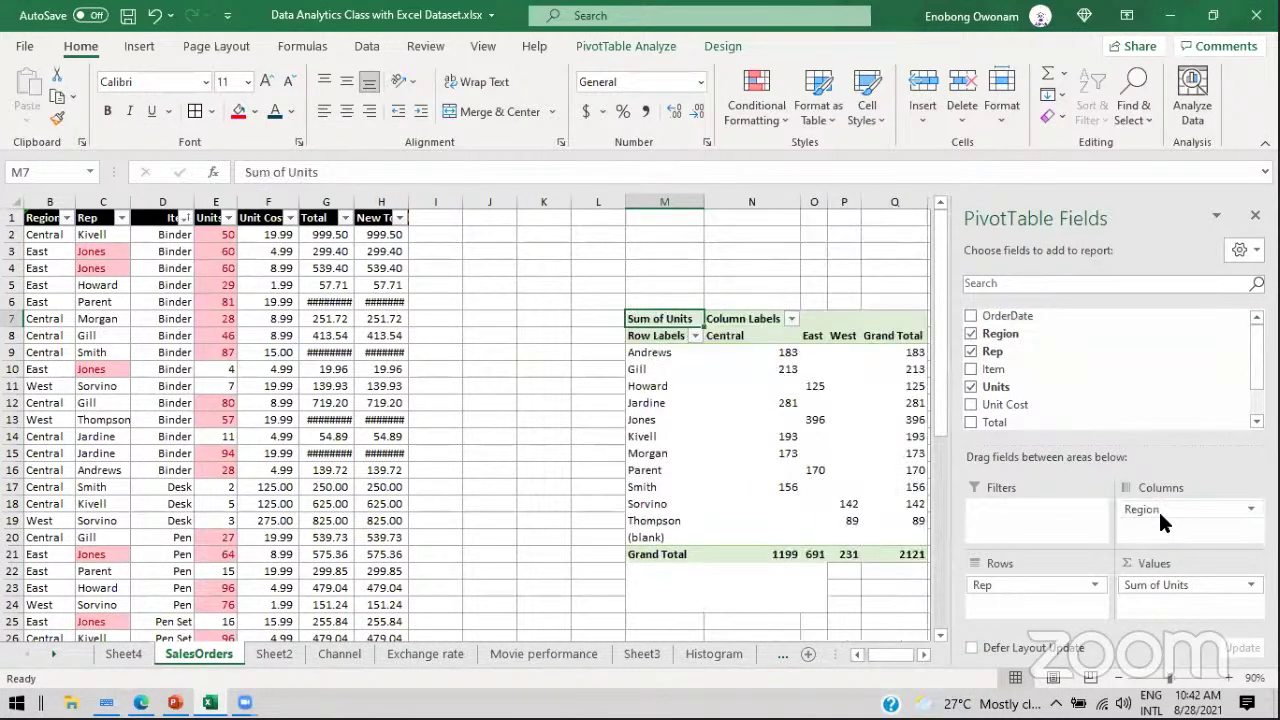
click(919, 654)
click(919, 654)
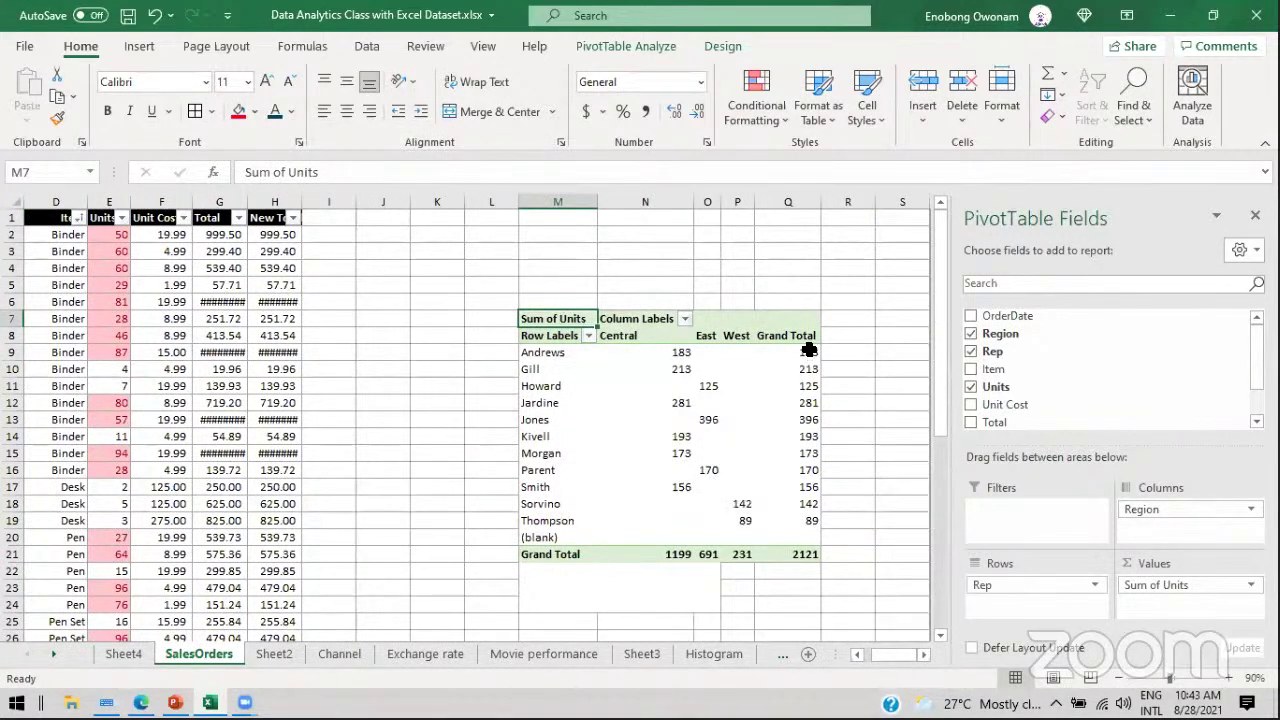
drag(808, 350, 810, 504)
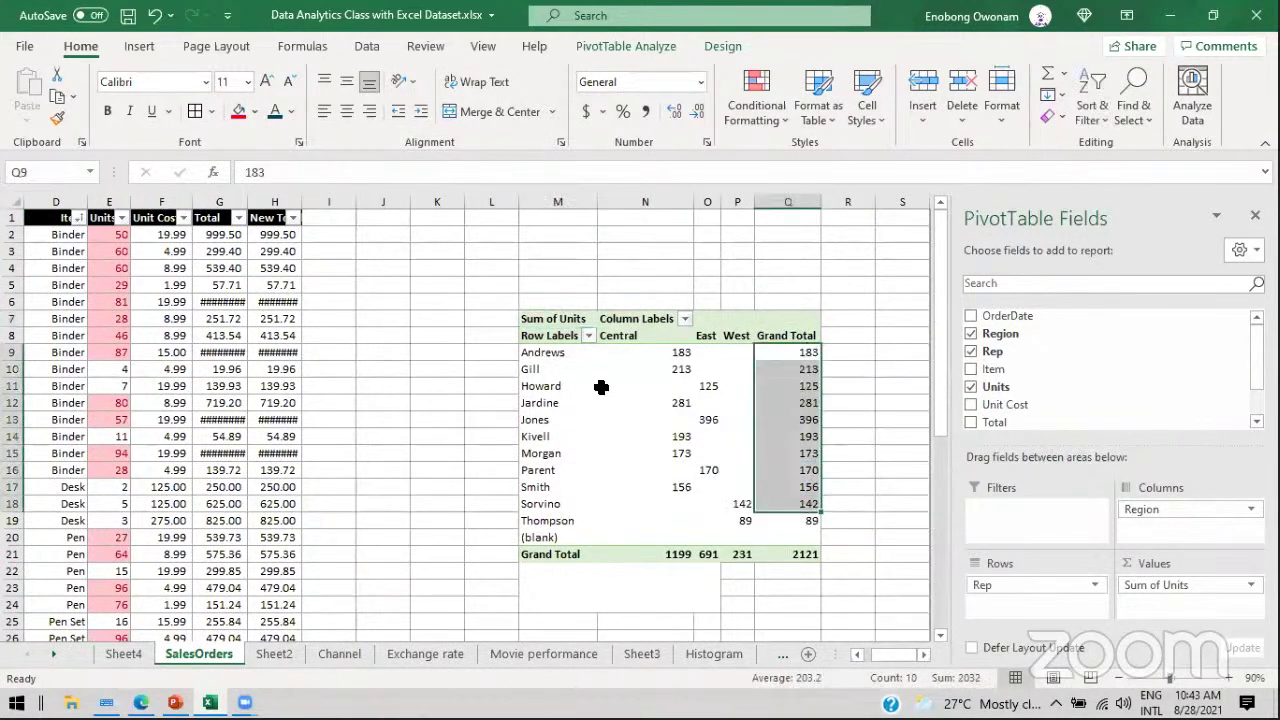
Step: Inspect the rep rows and Central and East unit values, then reselect Gill in the pivot
click(545, 353)
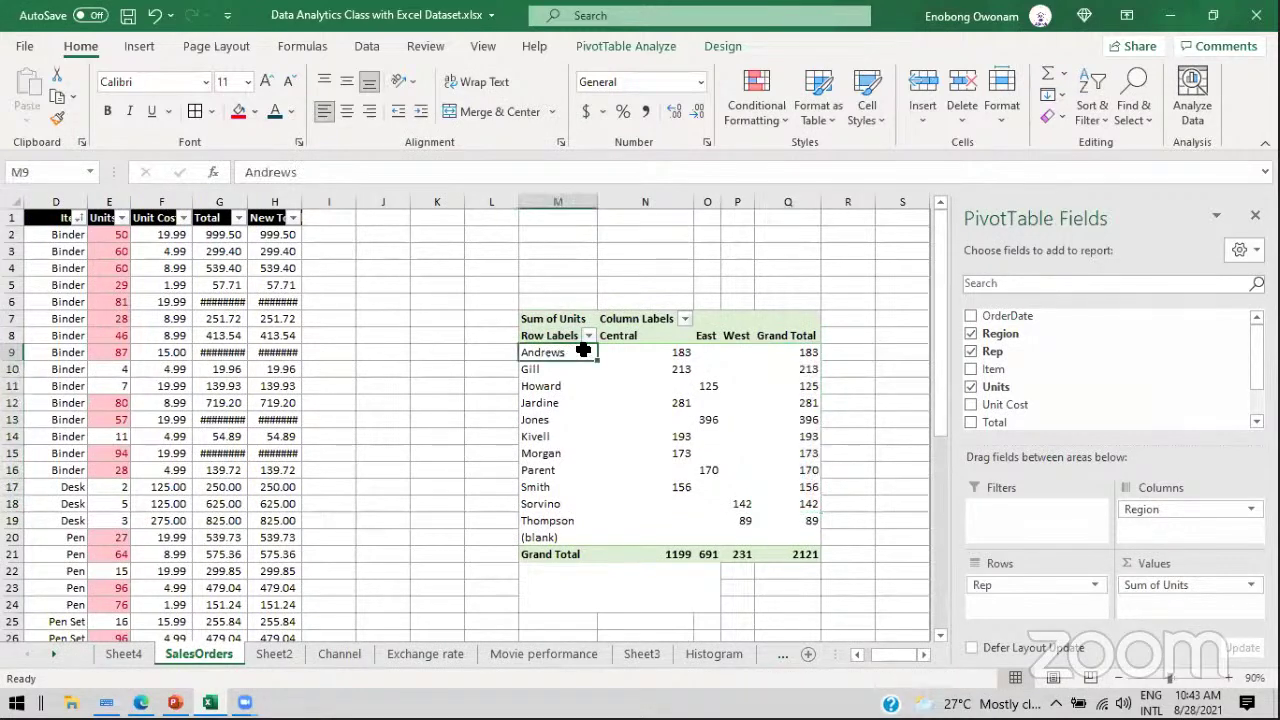
shift+click(648, 352)
click(522, 369)
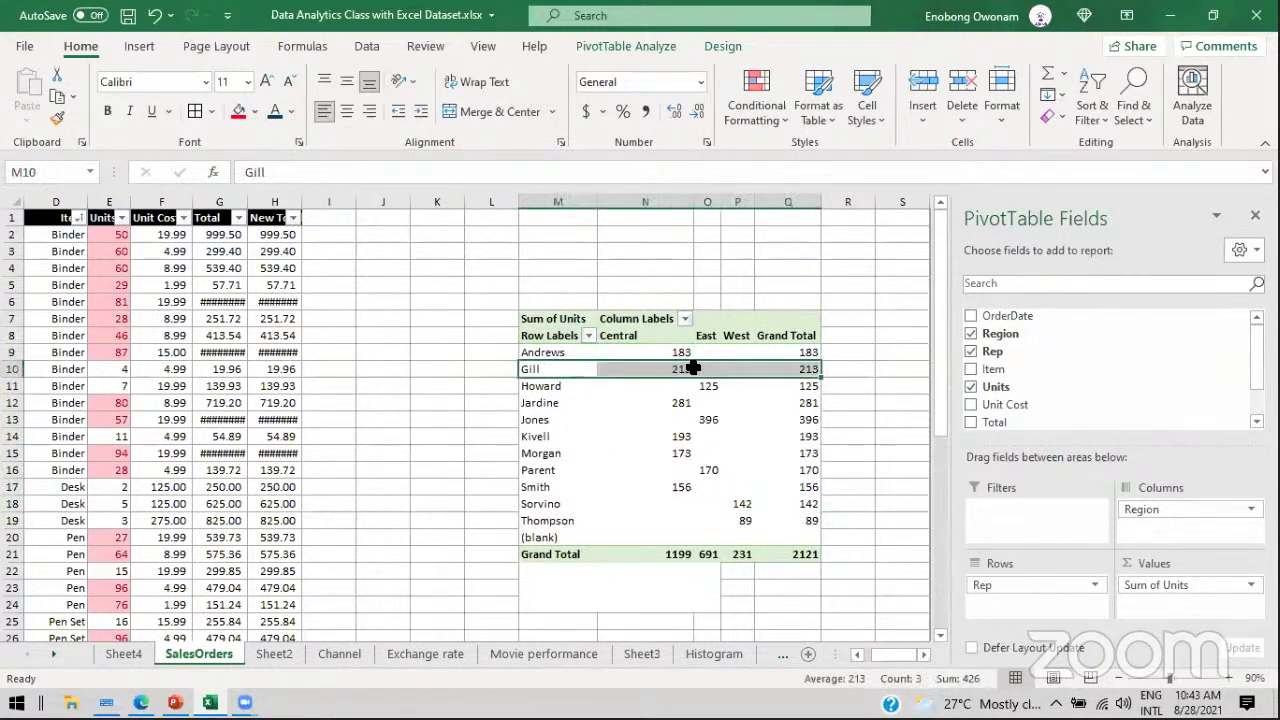
click(681, 368)
click(708, 386)
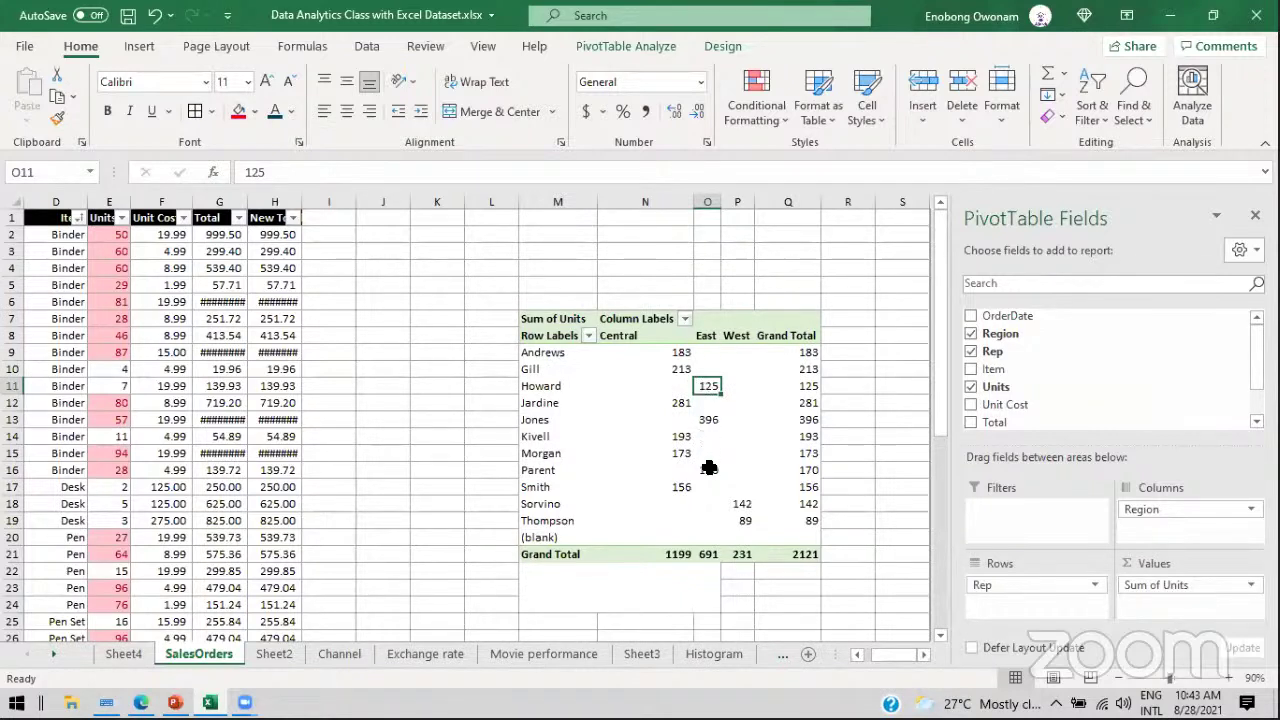
drag(705, 469, 707, 384)
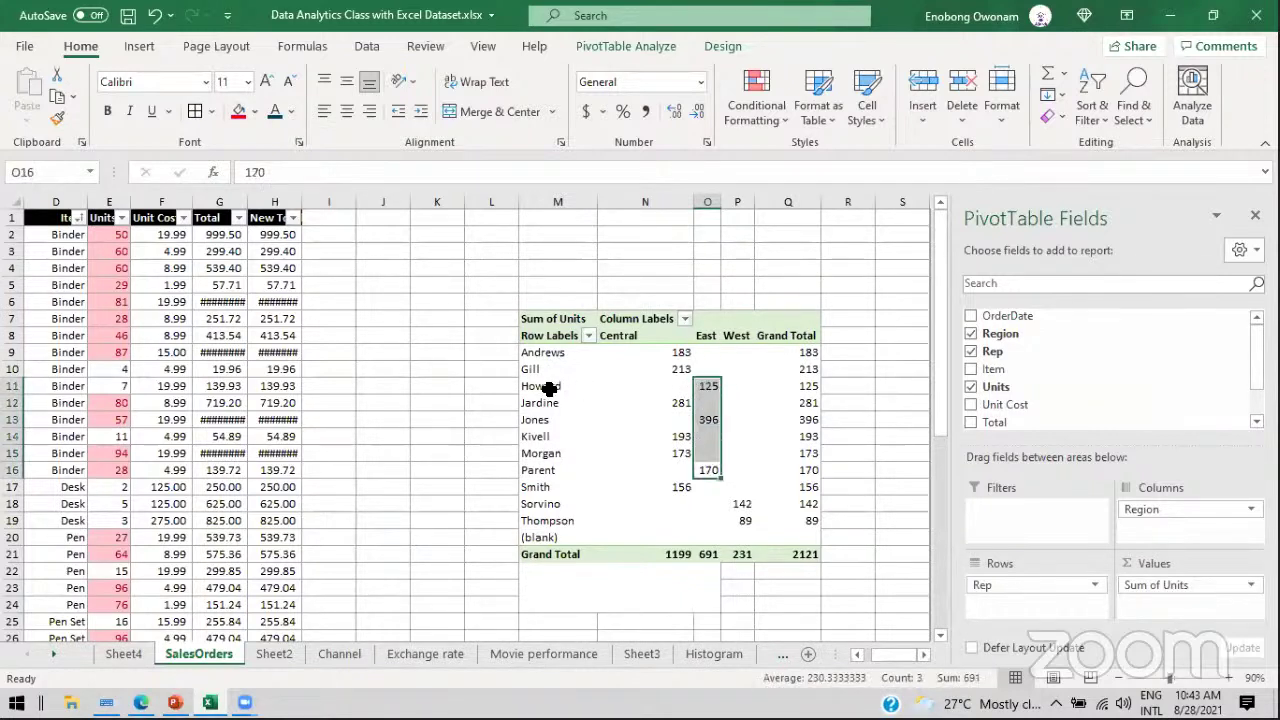
click(549, 388)
click(527, 421)
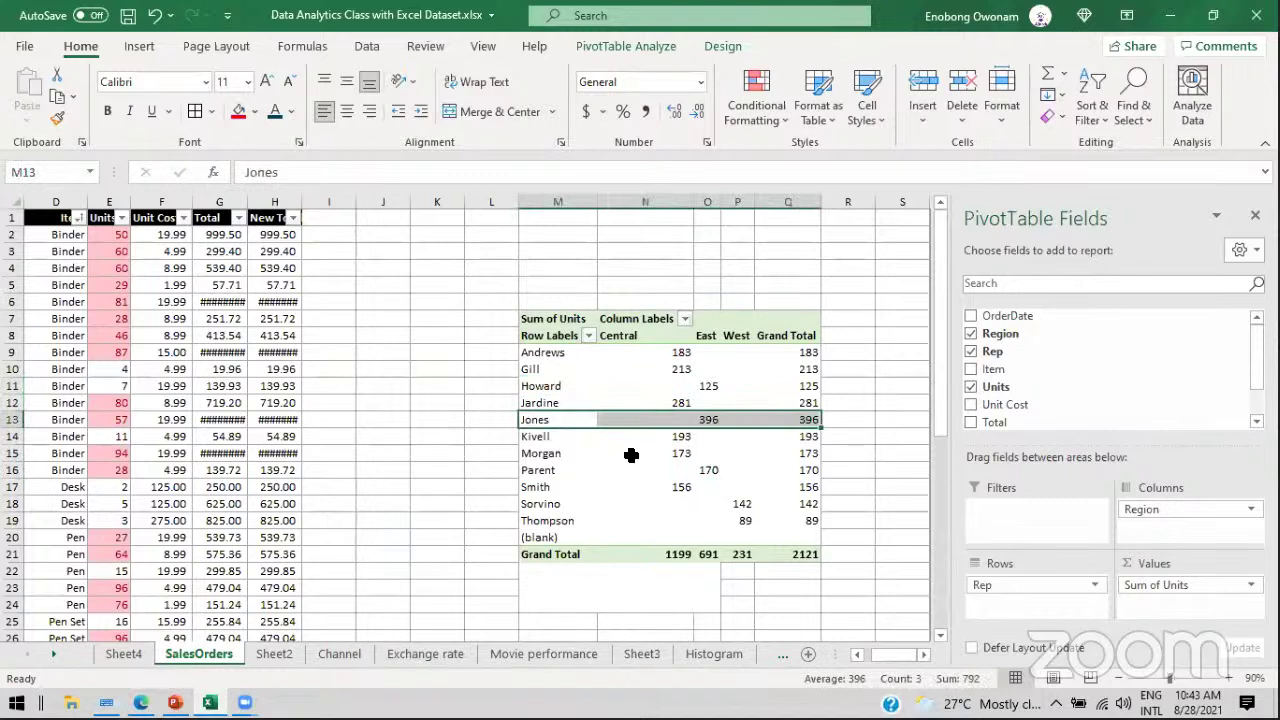
click(550, 471)
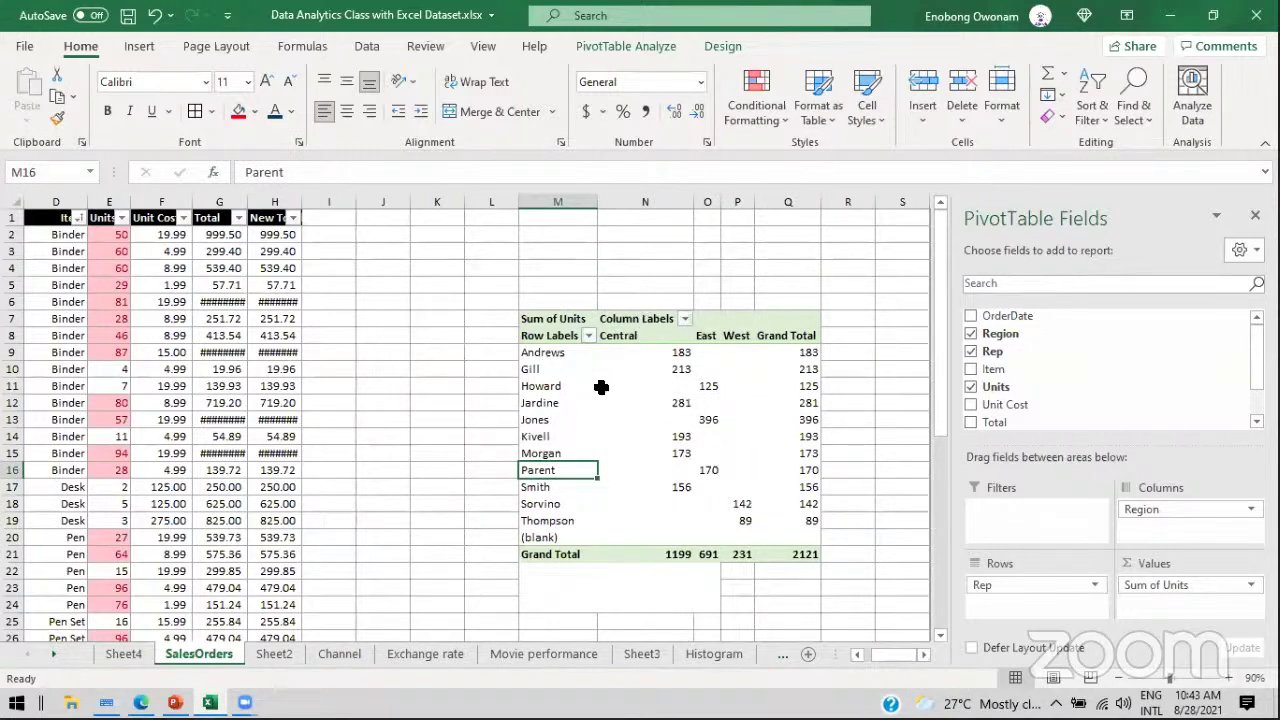
click(165, 269)
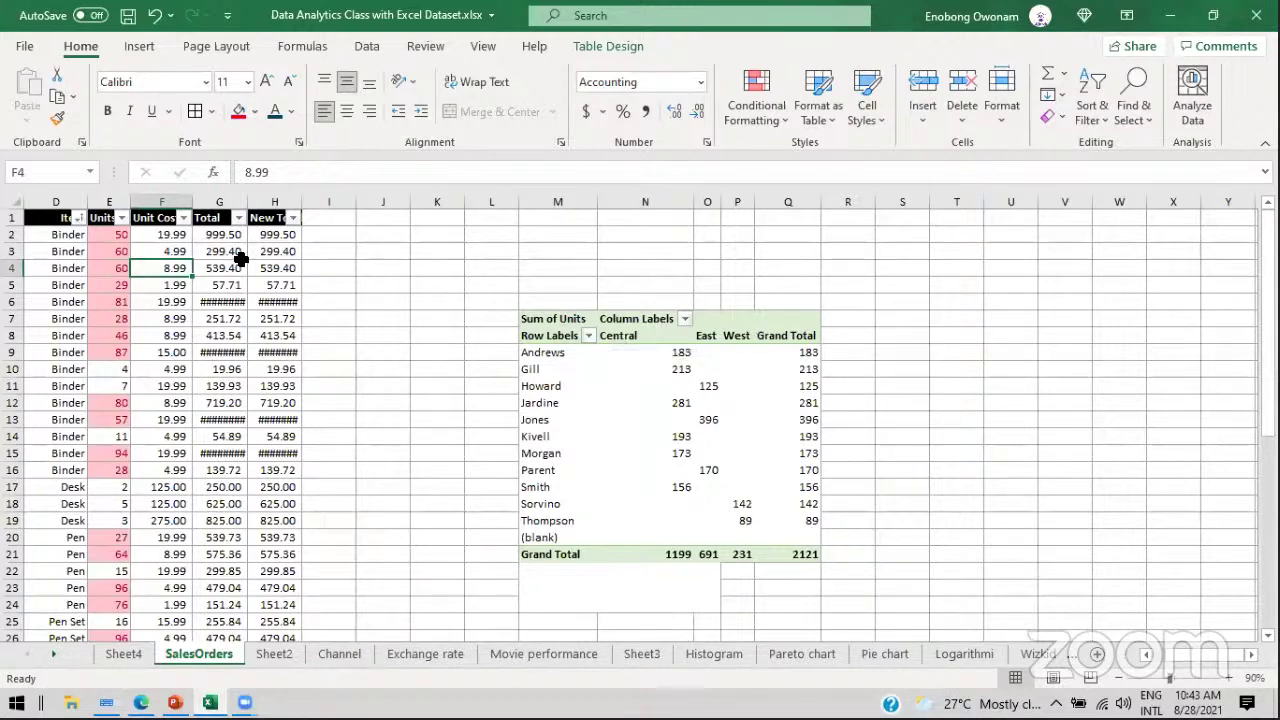
click(556, 369)
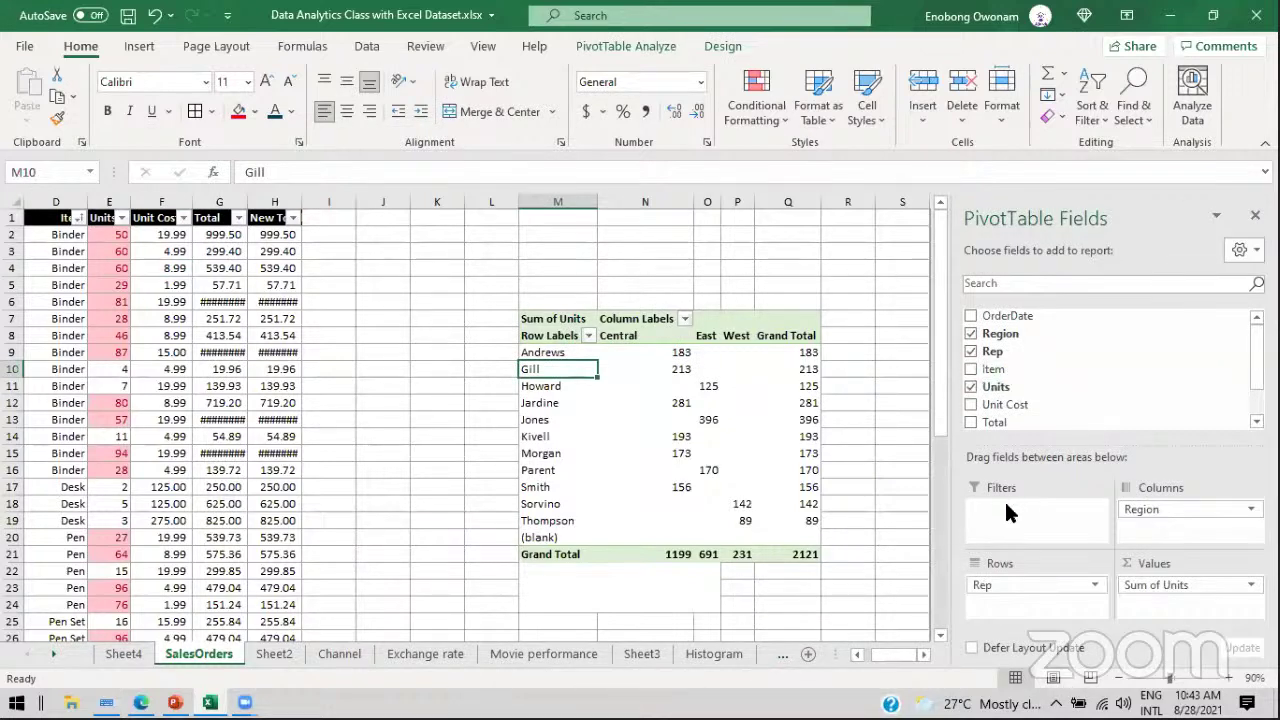
Step: Remove Region from the pivot columns and review the rep labels Andrews through Sorvino
drag(1125, 510, 1105, 352)
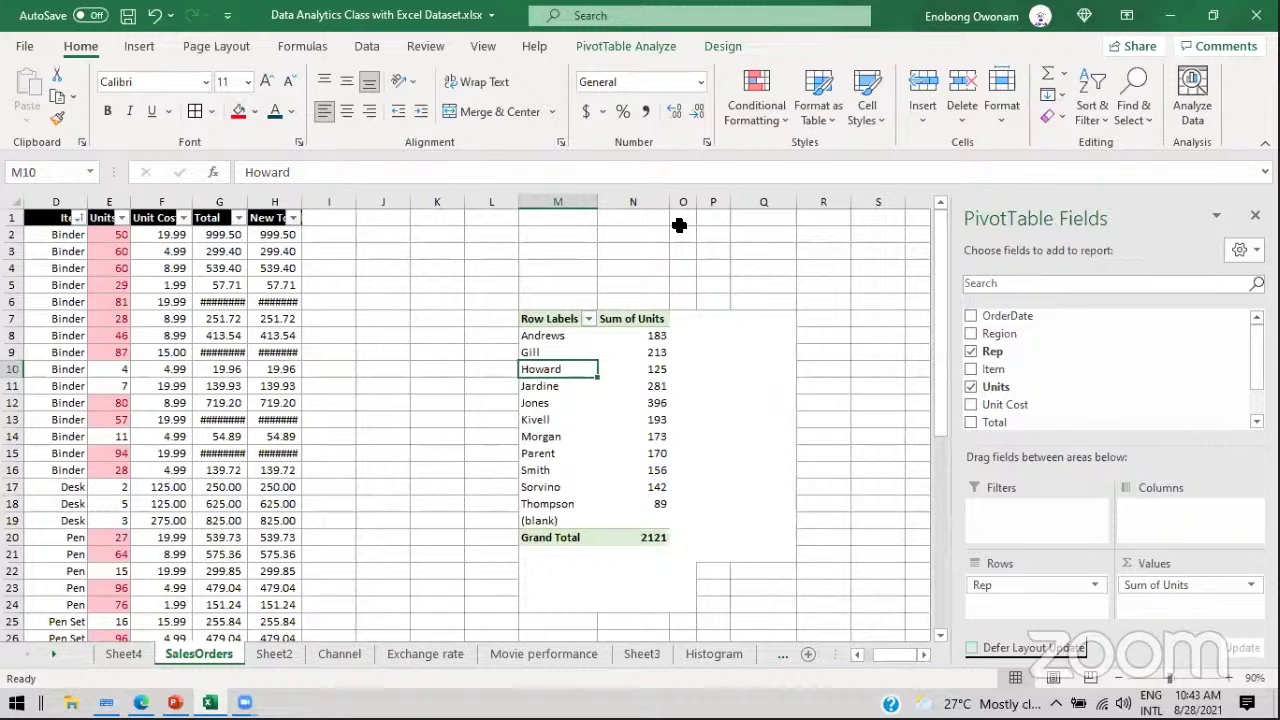
drag(543, 335, 548, 352)
drag(547, 404, 541, 487)
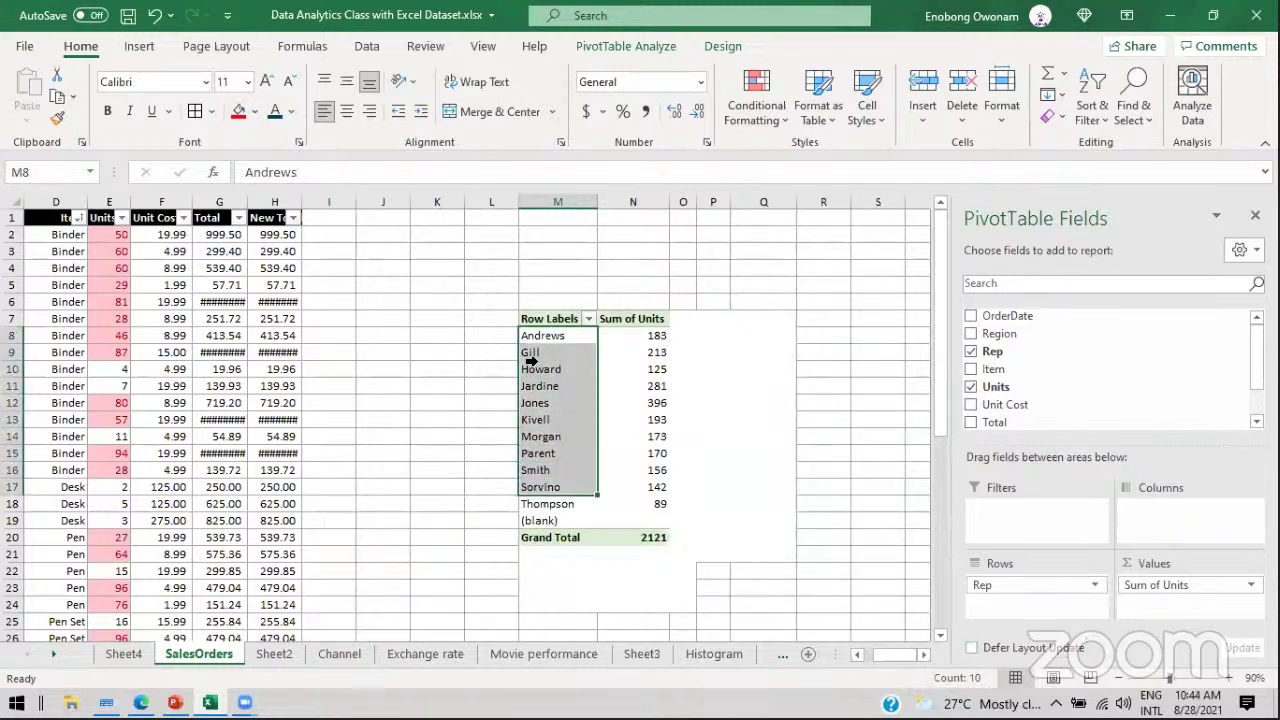
drag(553, 338, 556, 377)
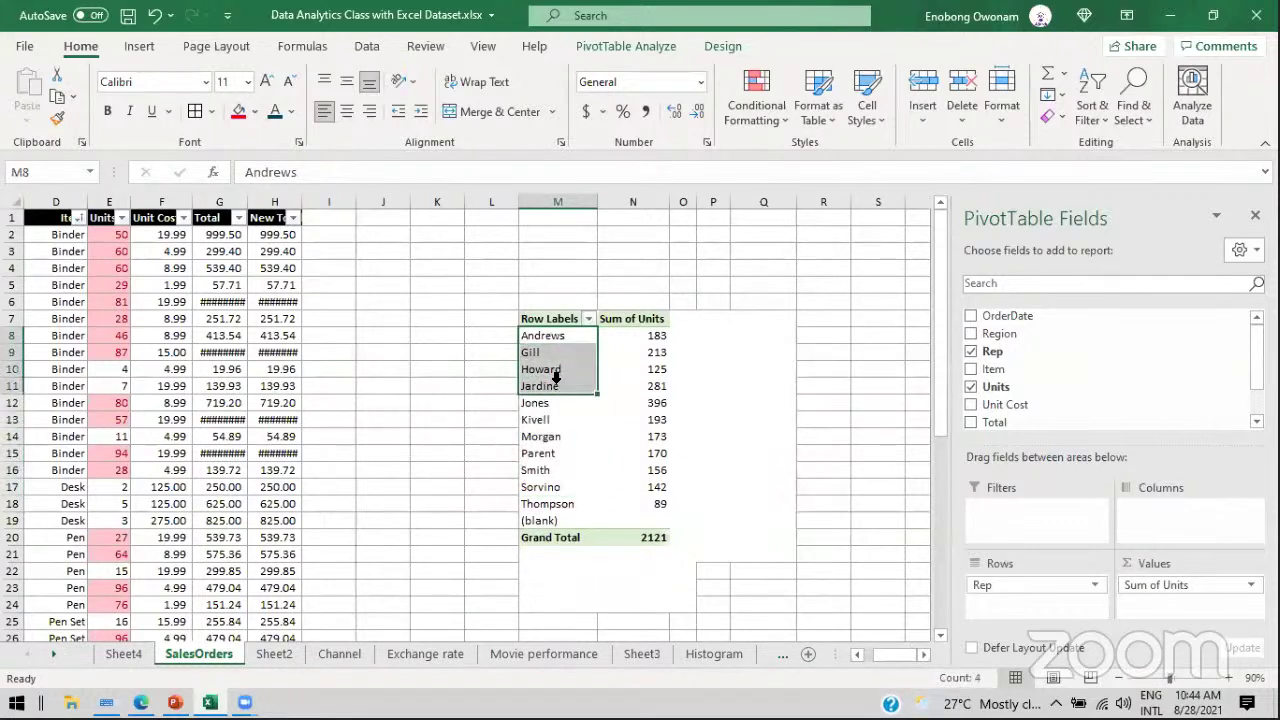
click(545, 368)
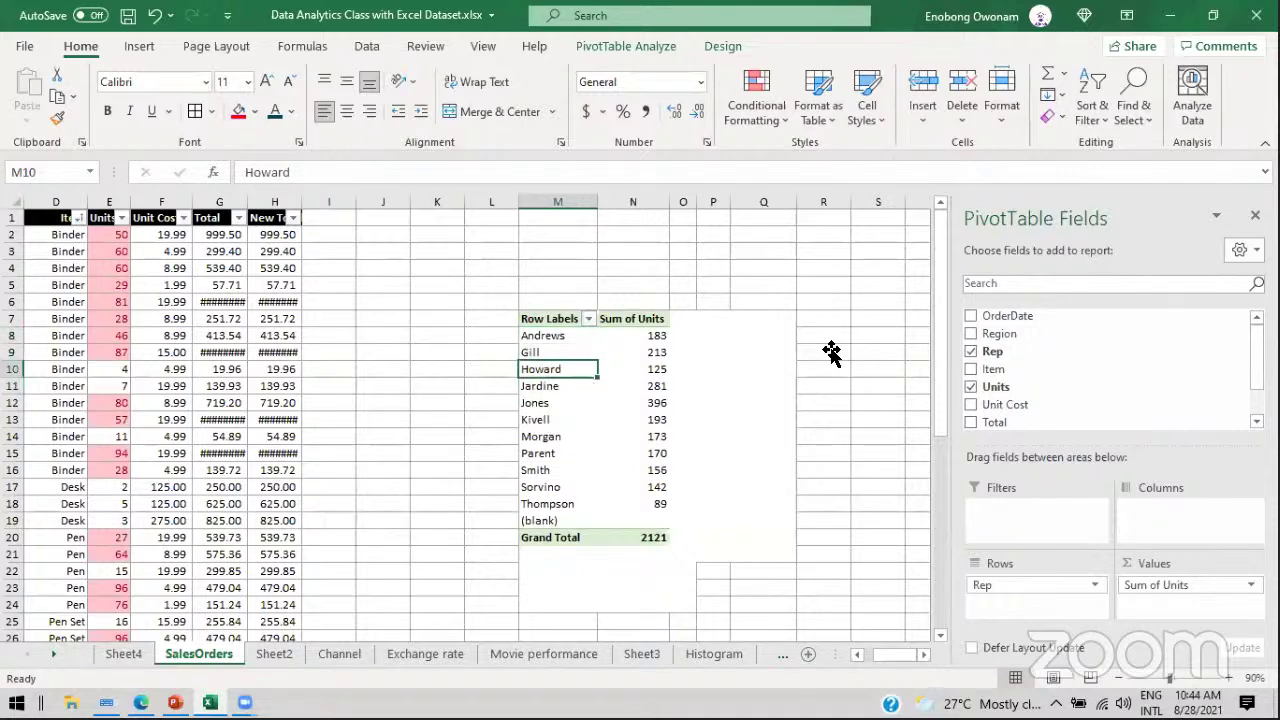
Step: Add Region as the PivotTable report filter and filter it to Central
drag(1008, 343, 1010, 522)
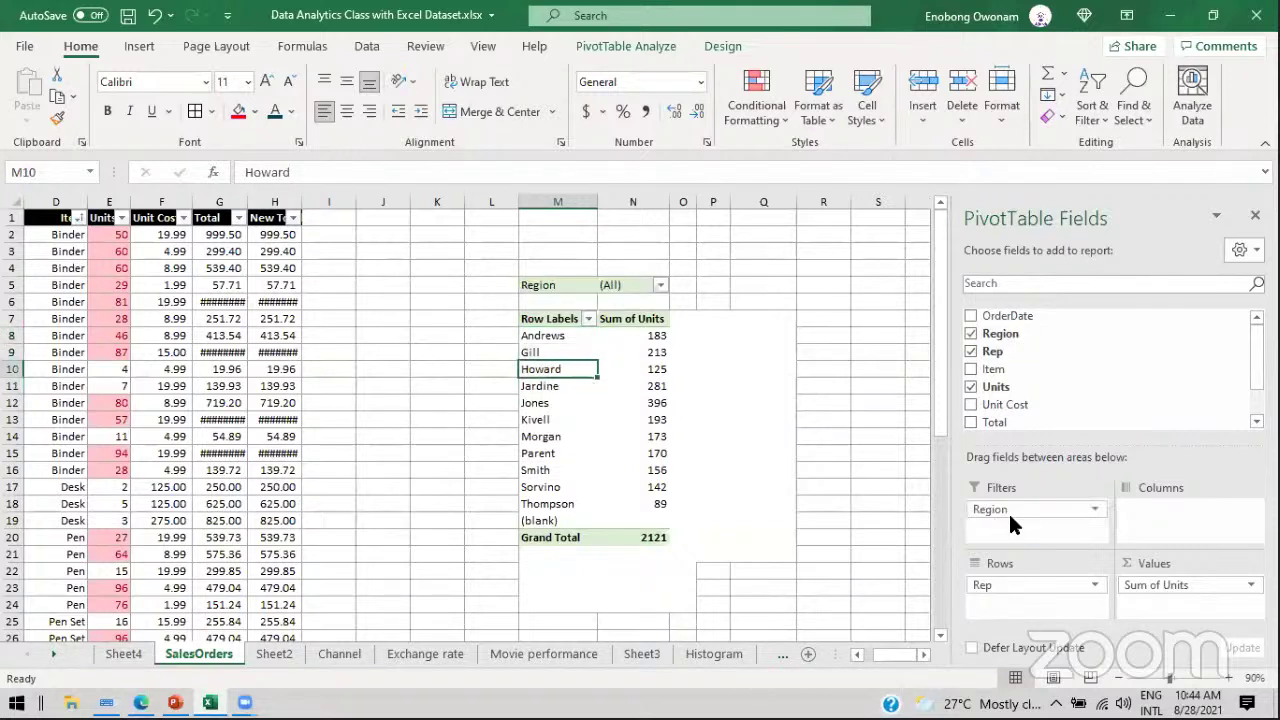
click(659, 287)
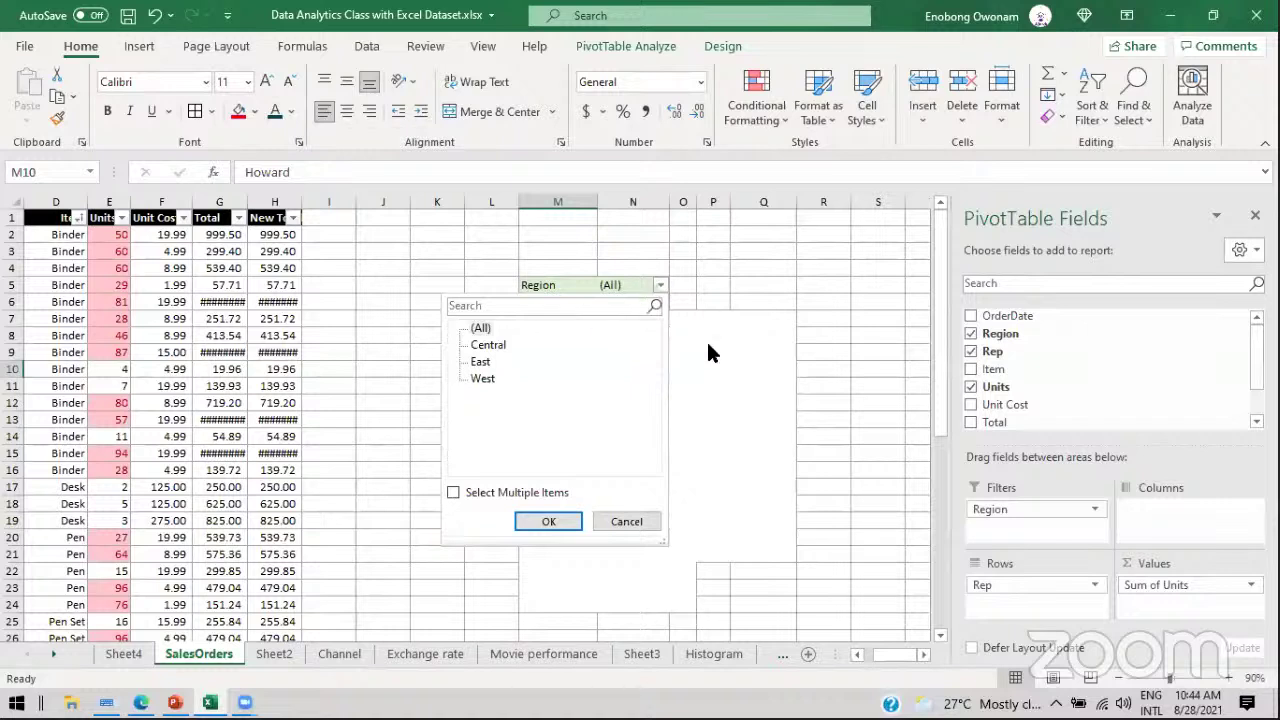
click(780, 372)
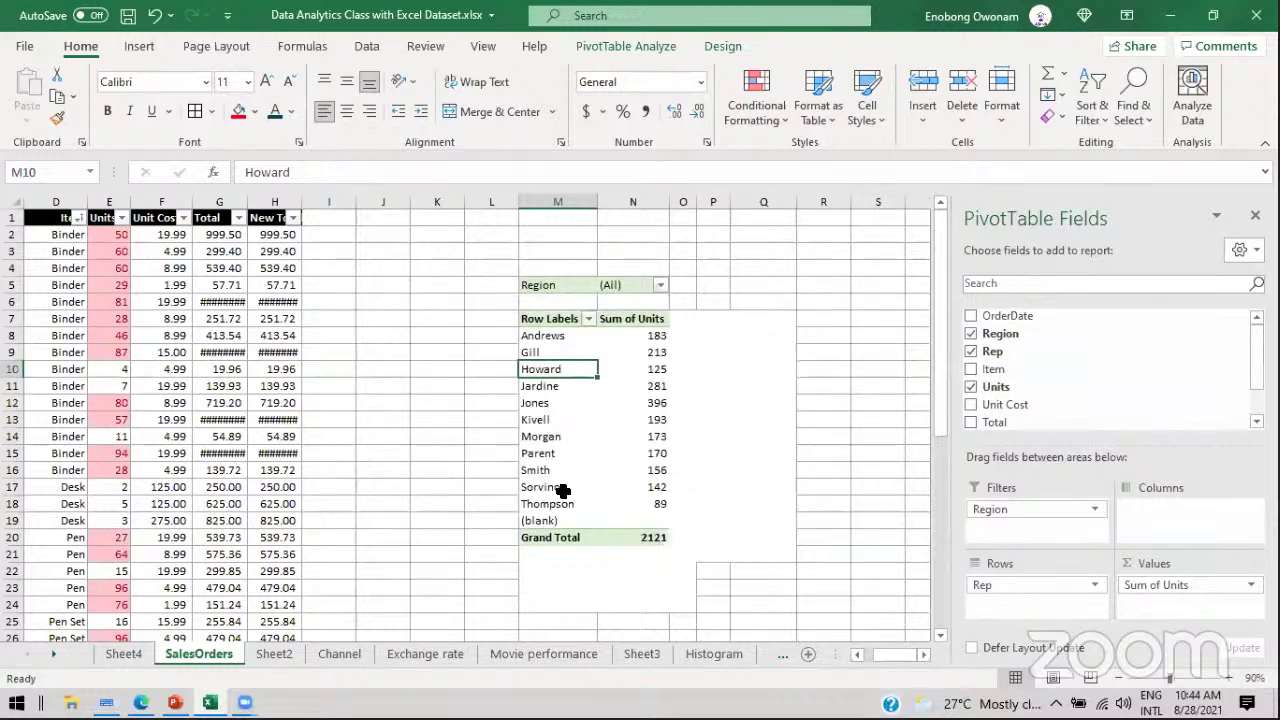
click(659, 287)
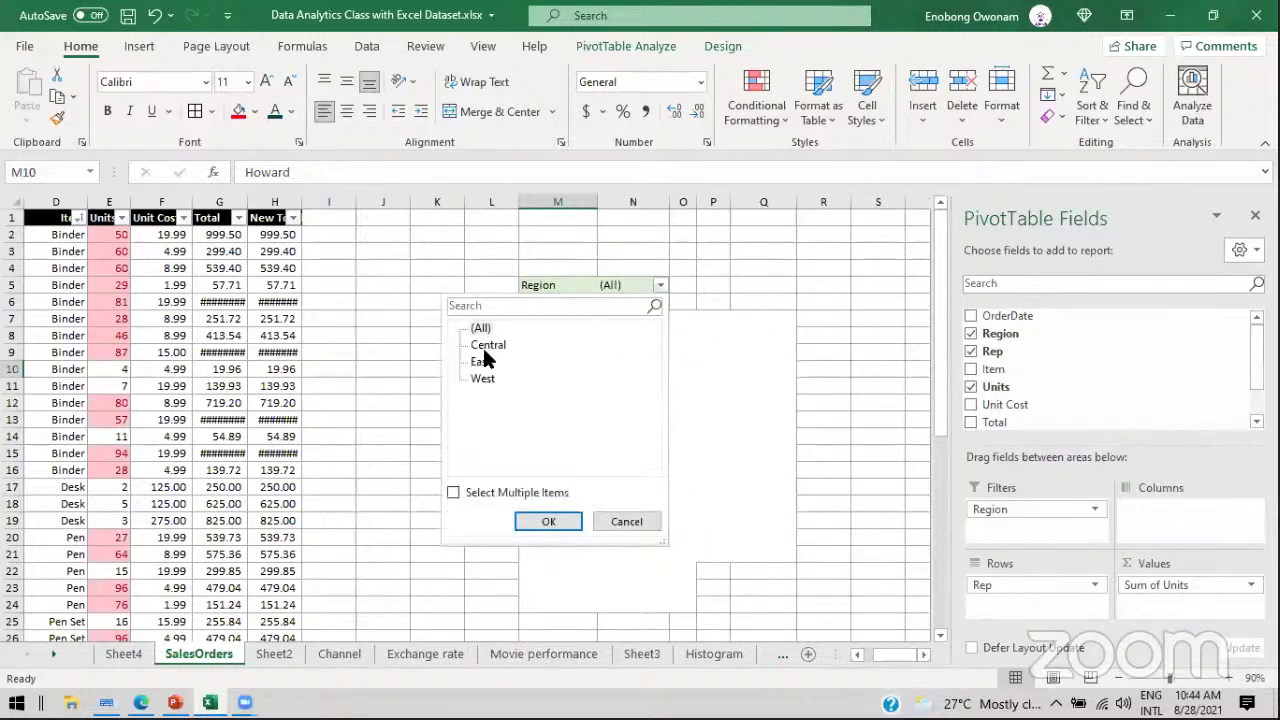
click(488, 344)
click(548, 521)
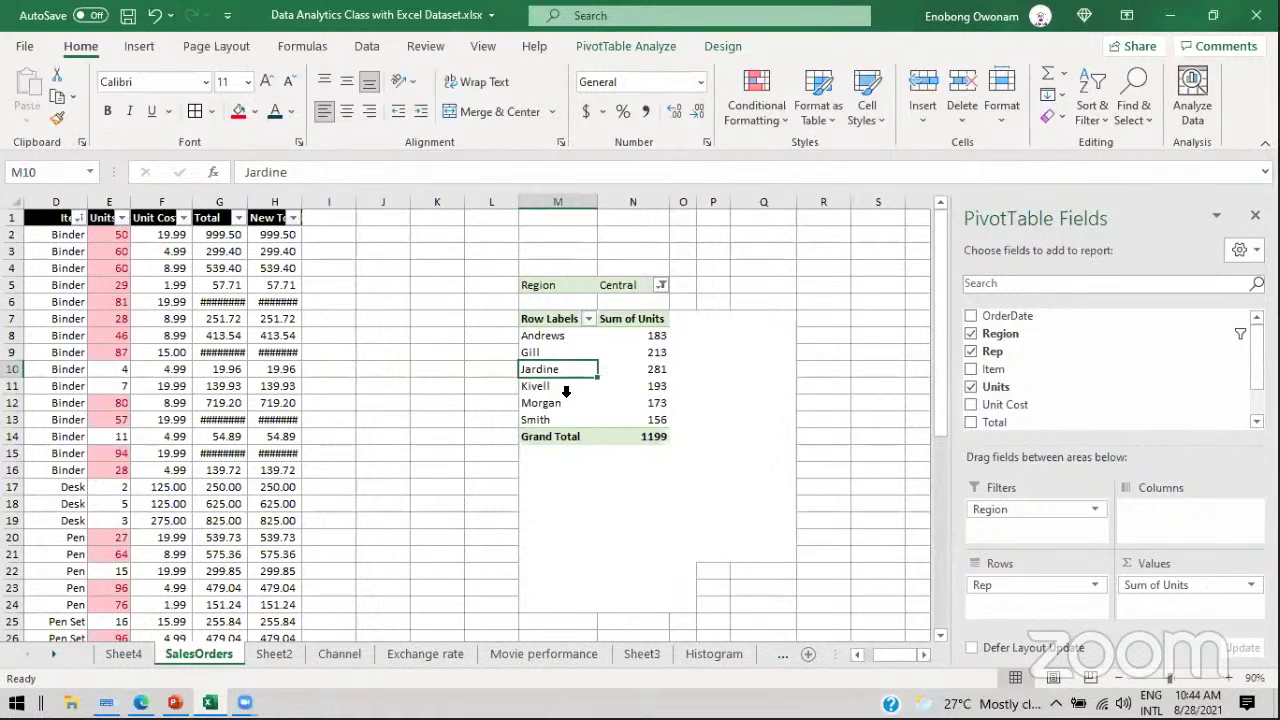
Step: Switch the Region filter to East, then West (231 units), then back to (All)
click(661, 285)
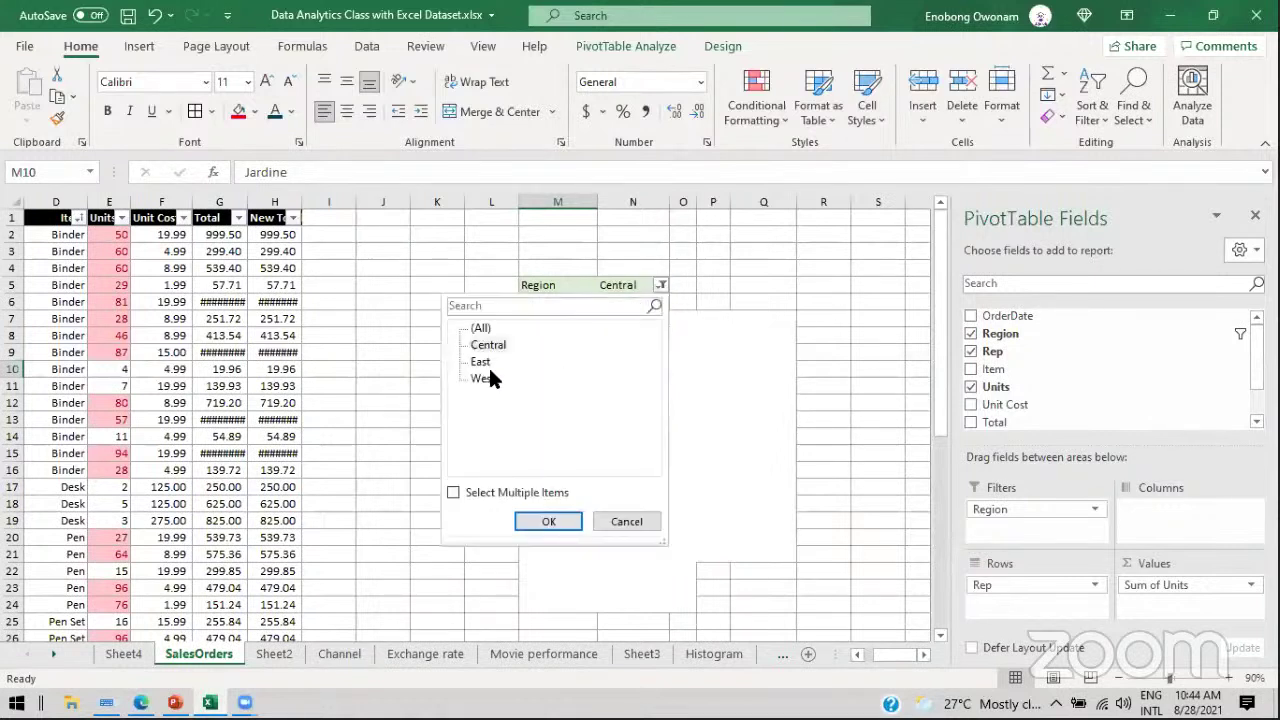
click(484, 362)
click(548, 521)
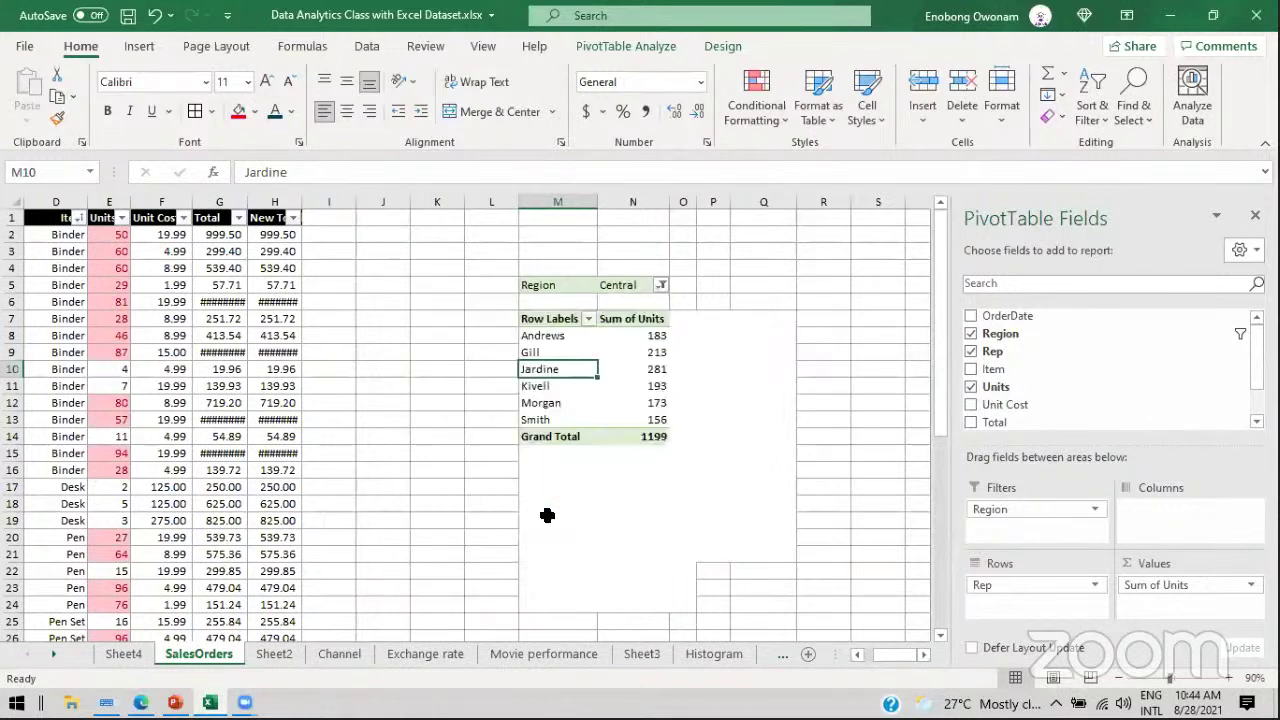
click(661, 285)
click(489, 378)
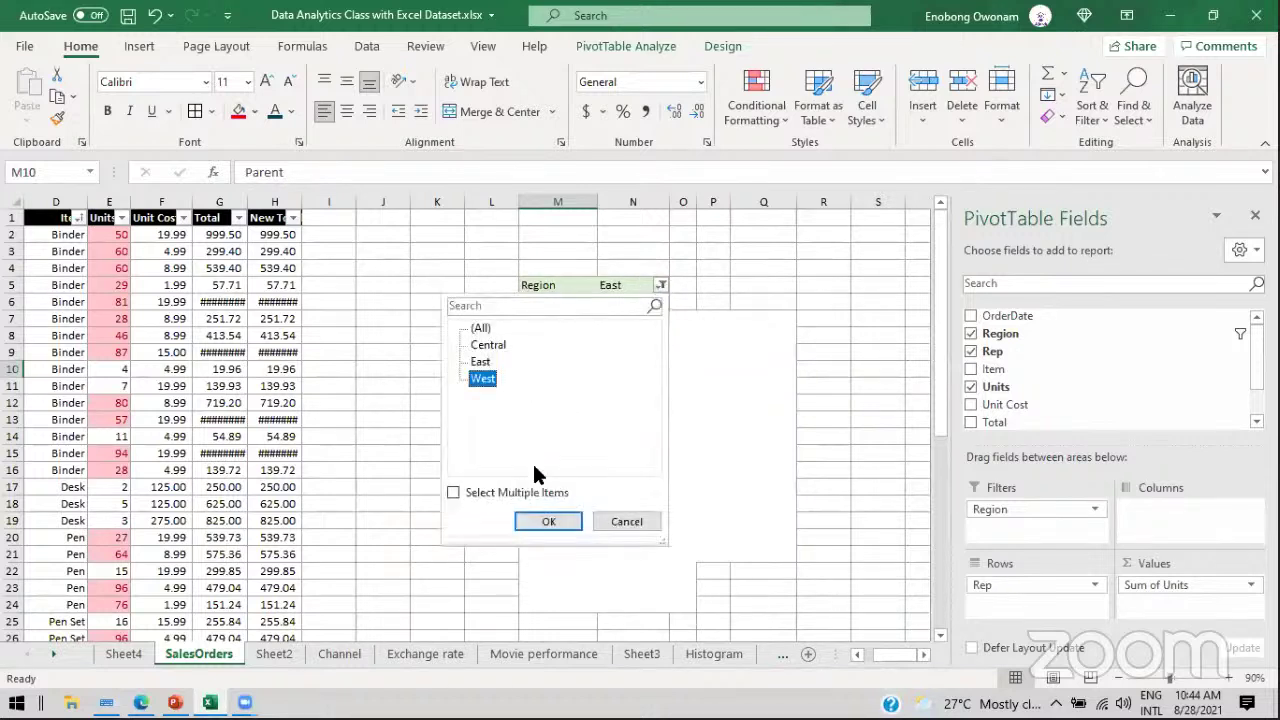
click(548, 521)
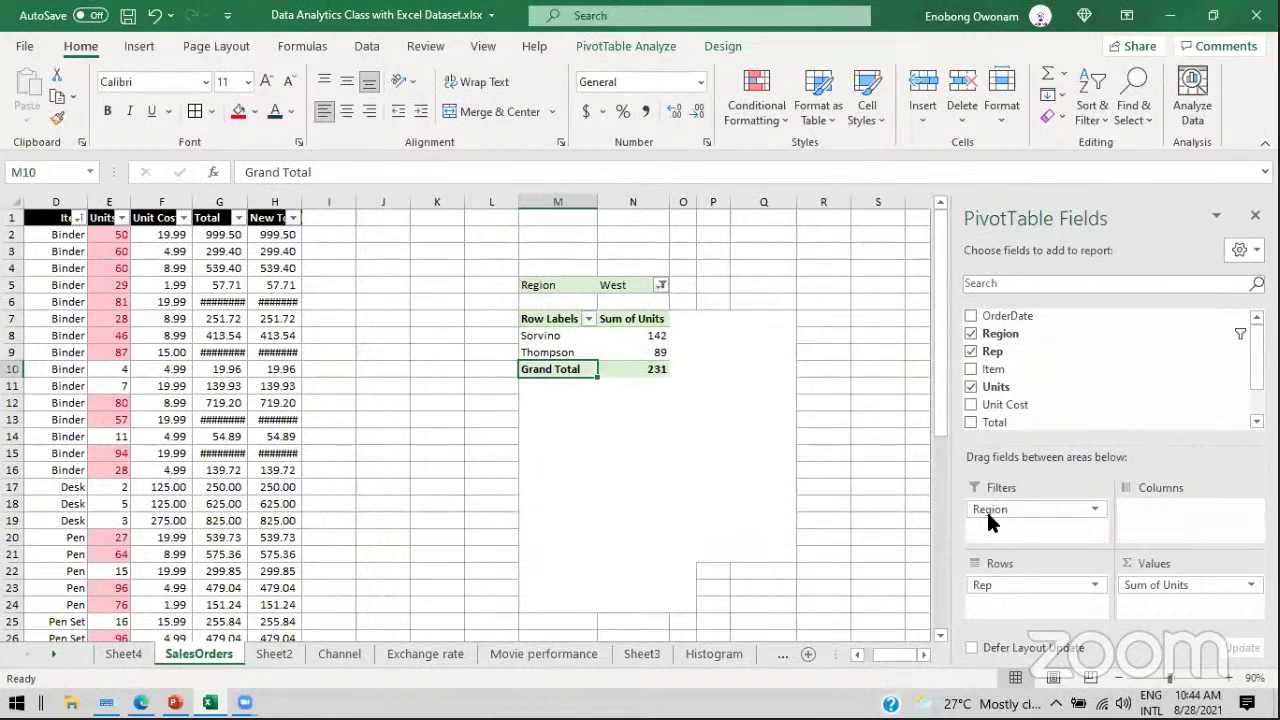
click(661, 286)
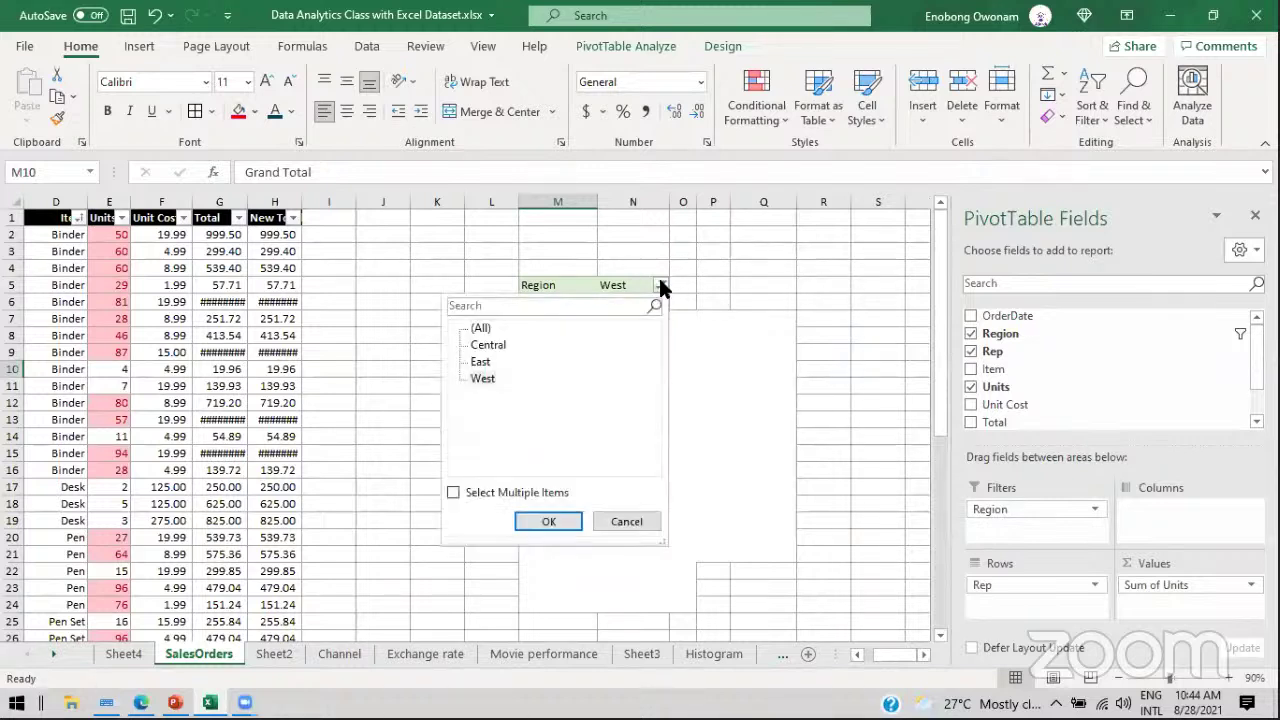
click(480, 329)
click(548, 521)
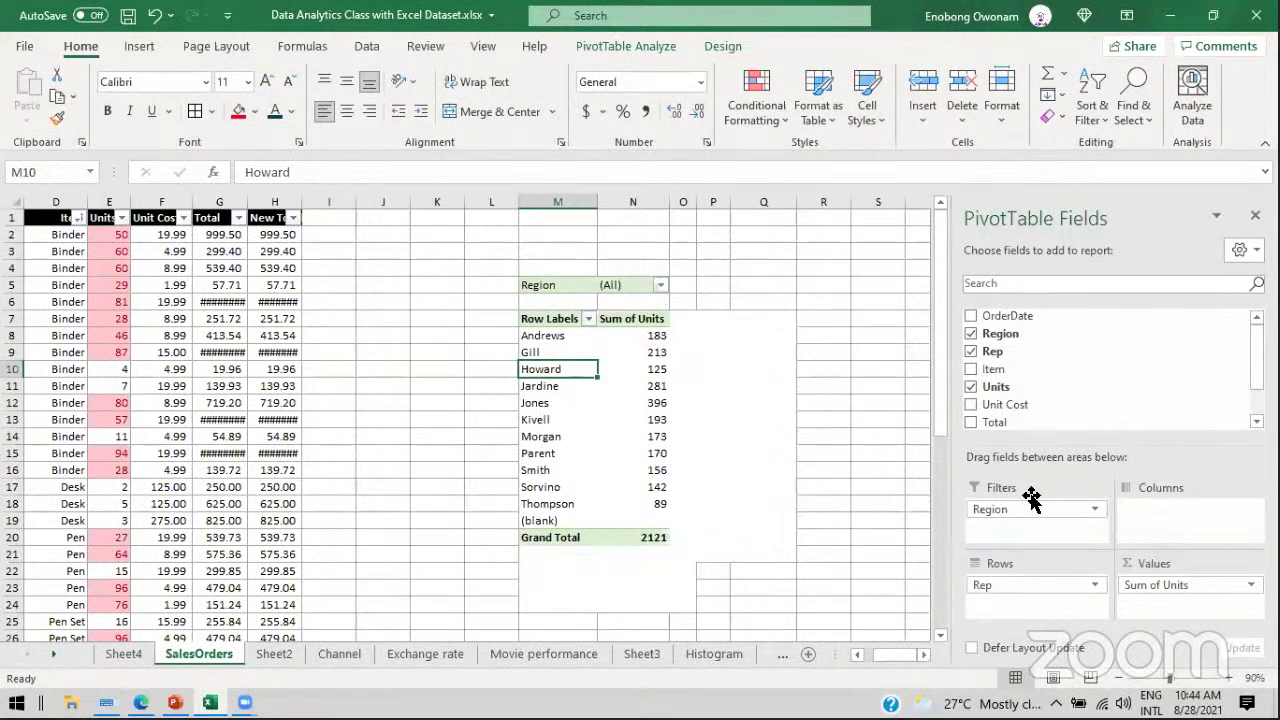
Step: Move Region into Rows above Rep and check the Central reps' units and 1199 subtotal
drag(1006, 509, 1007, 584)
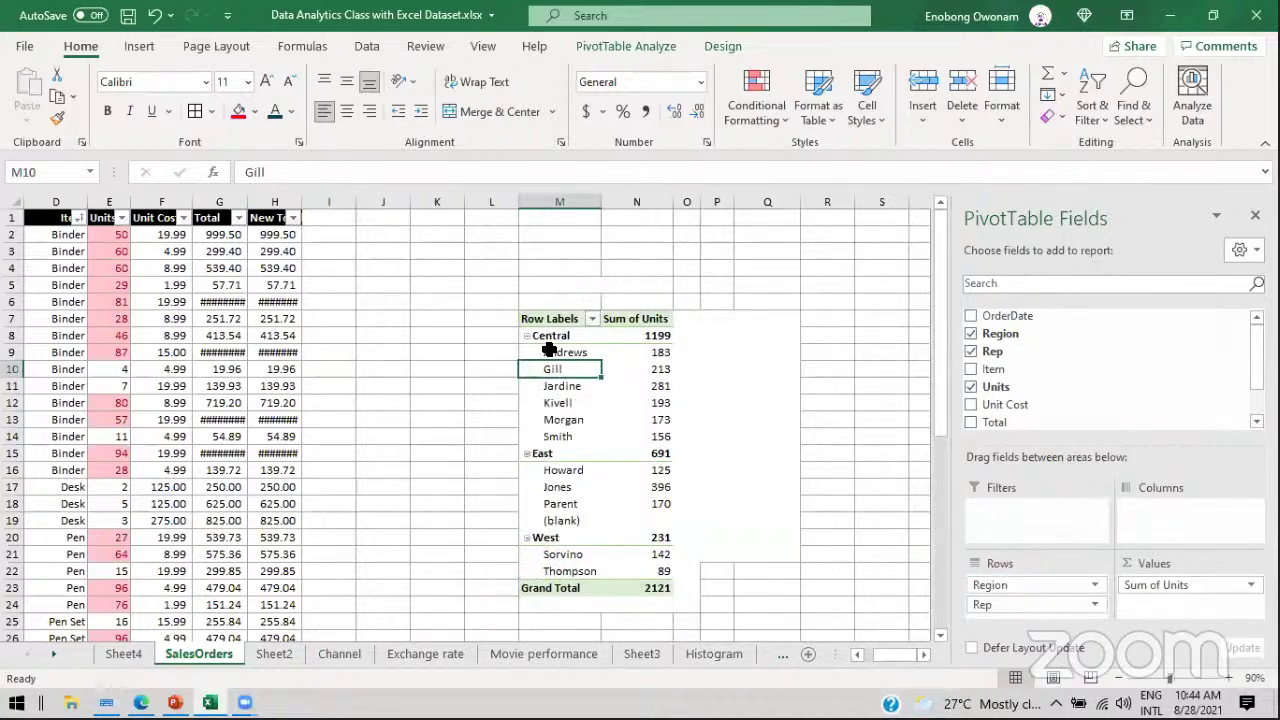
drag(547, 354, 551, 440)
drag(661, 355, 665, 427)
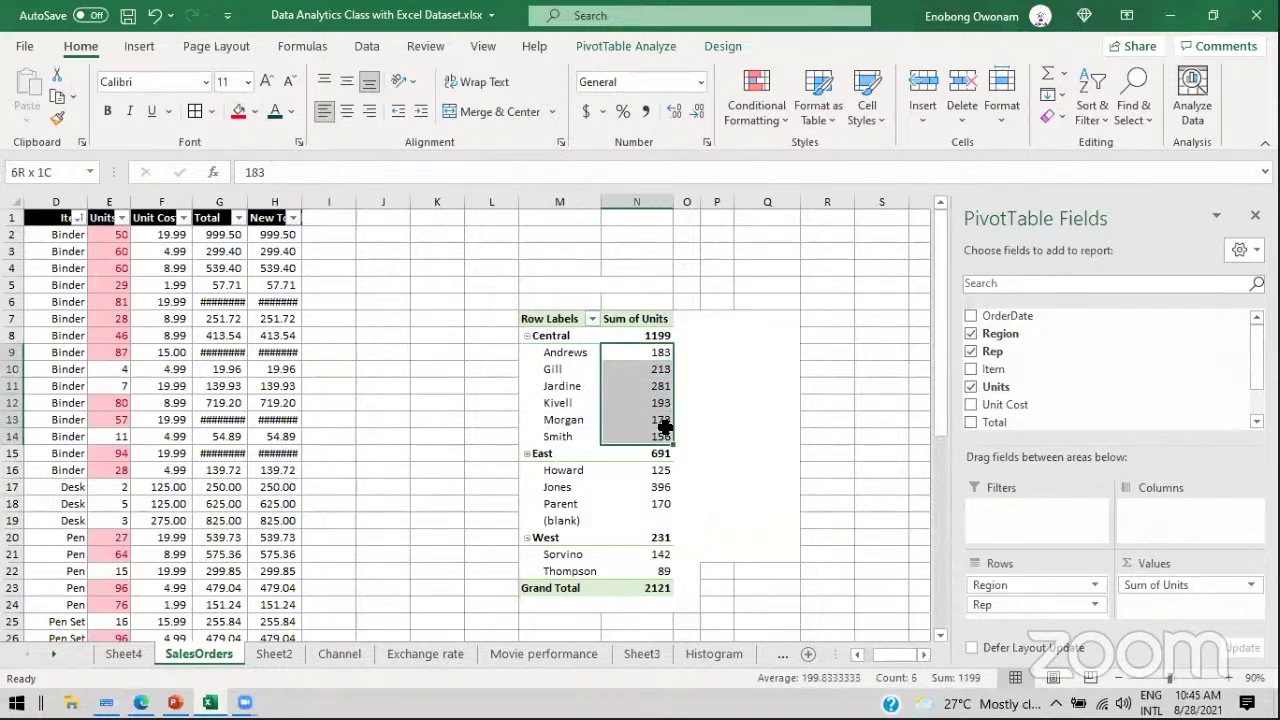
click(658, 335)
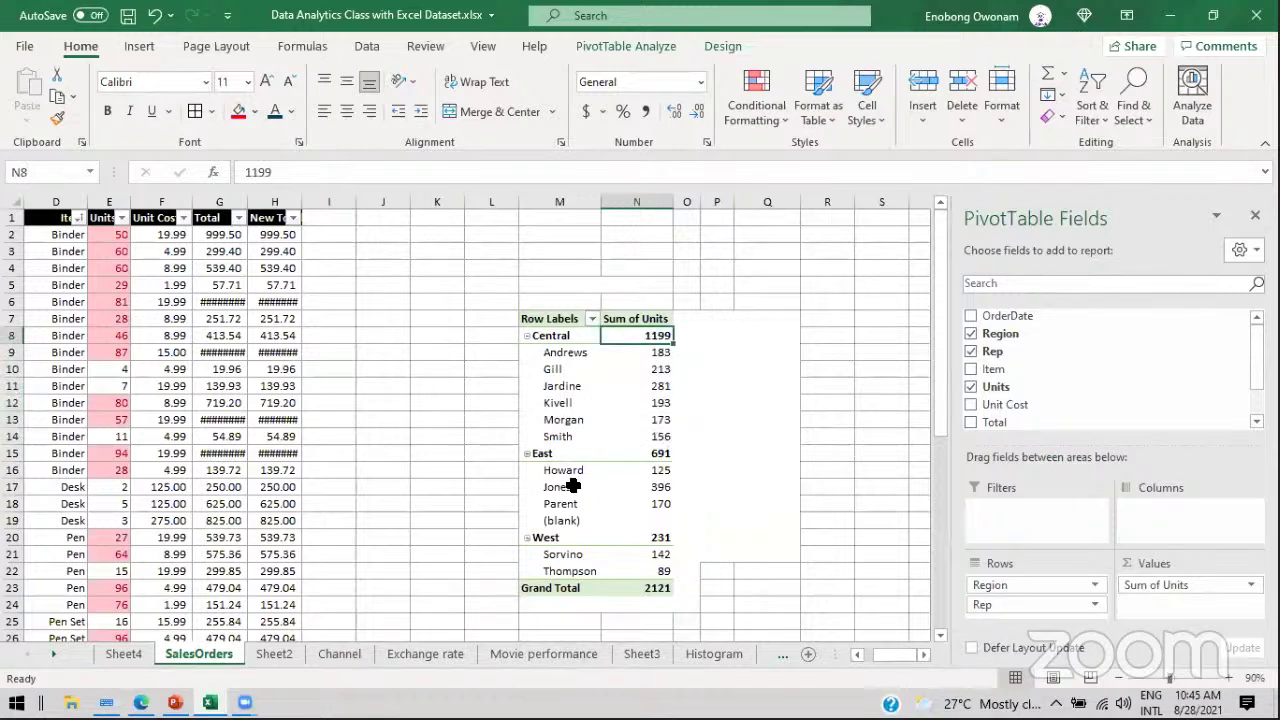
Step: Compare the East reps Howard to Parent with their 691 subtotal
click(566, 474)
shift+click(563, 503)
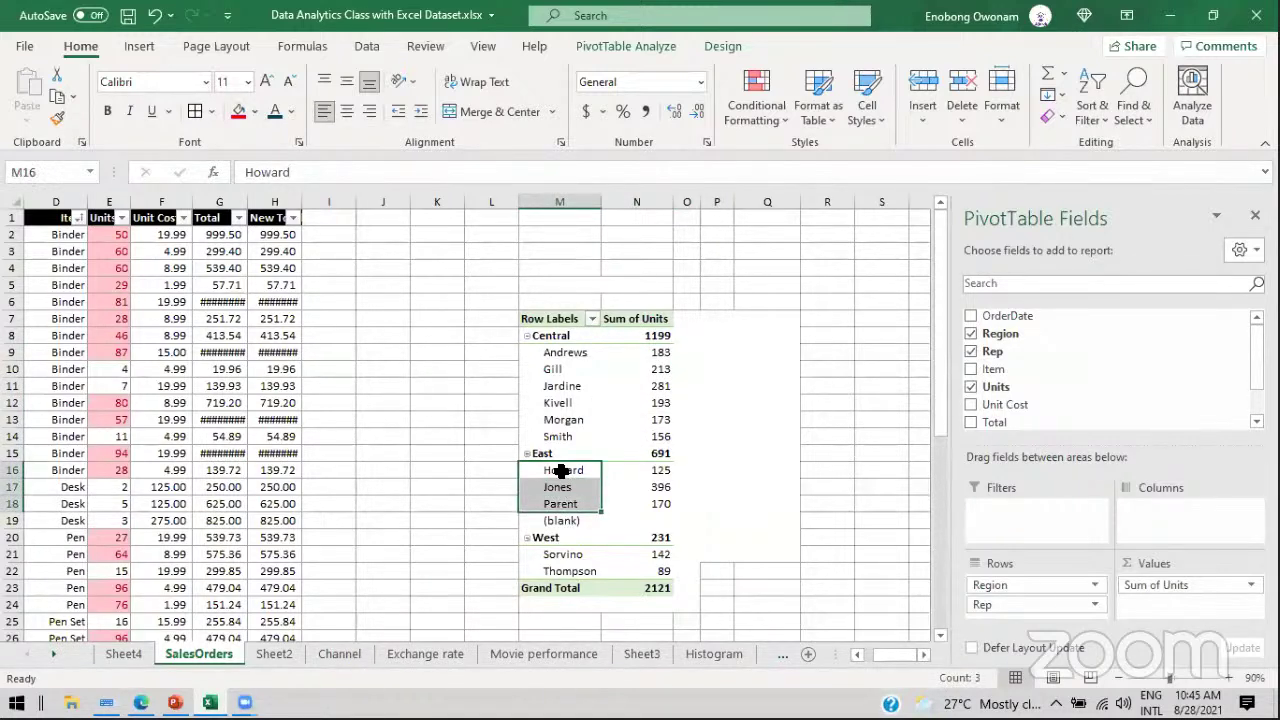
drag(655, 472, 657, 505)
click(657, 452)
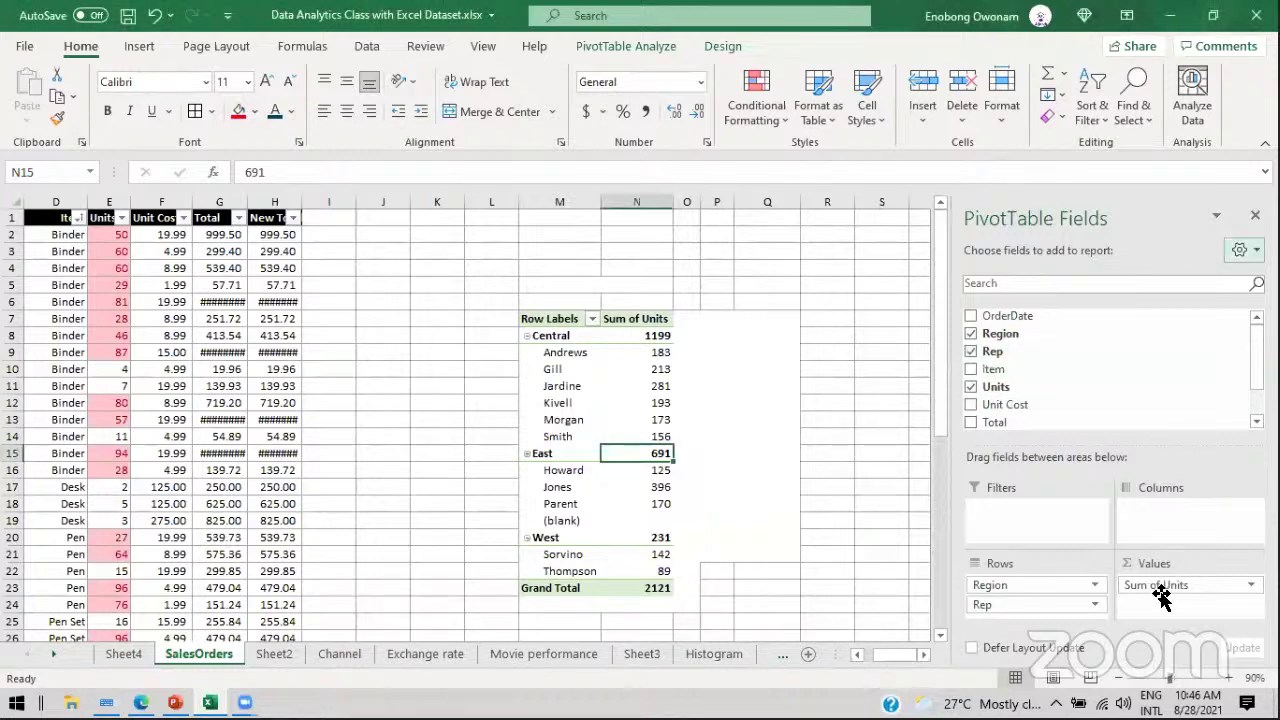
drag(1152, 590, 1140, 327)
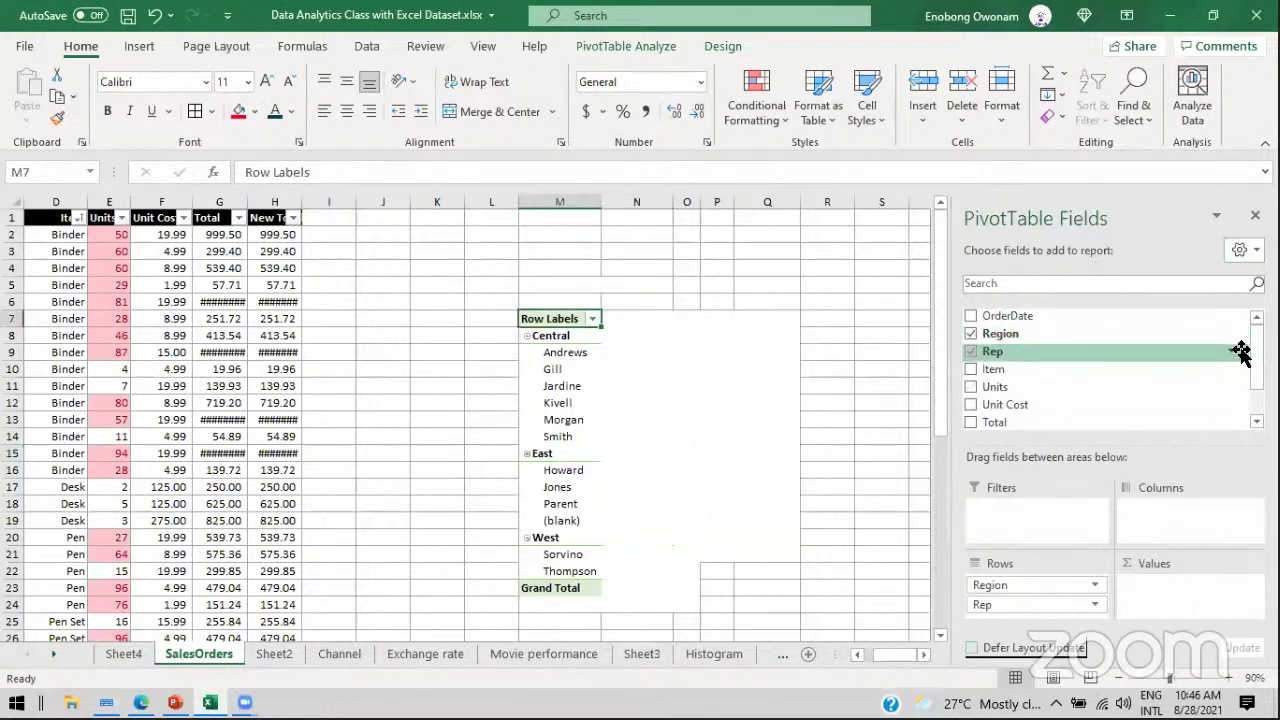
drag(1012, 318, 1168, 585)
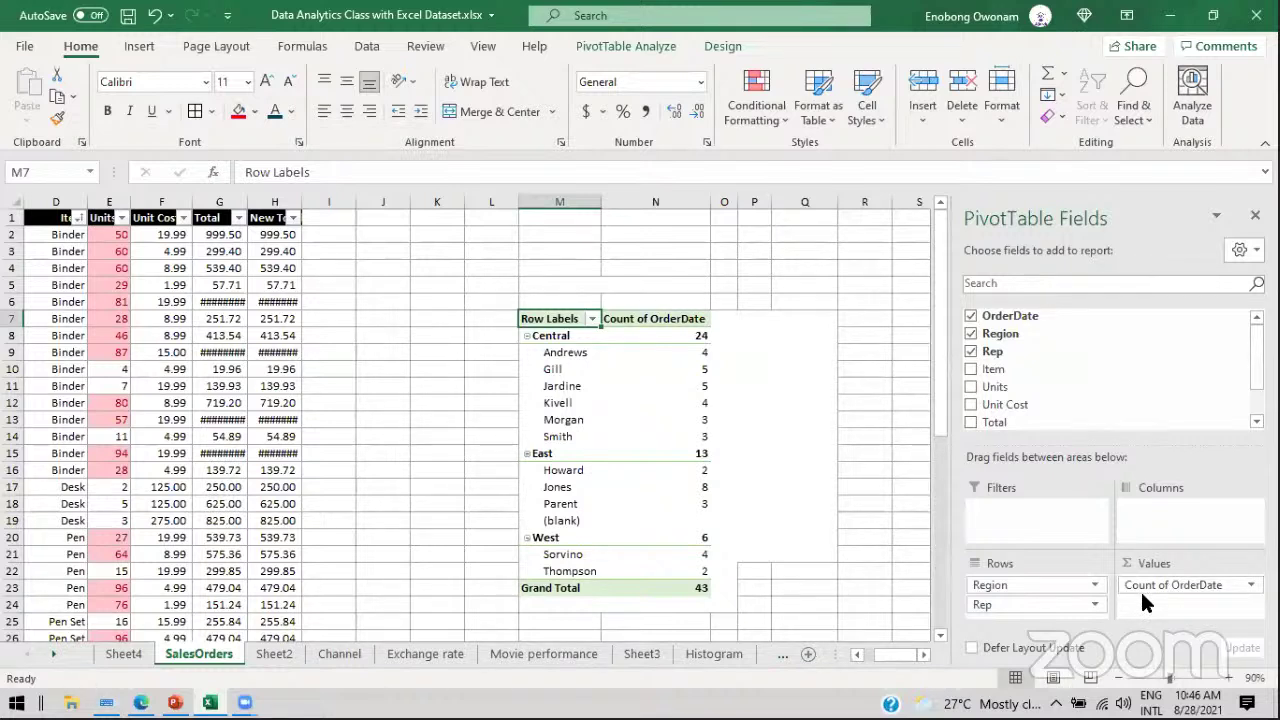
drag(1150, 592, 1096, 376)
drag(1002, 371, 1162, 597)
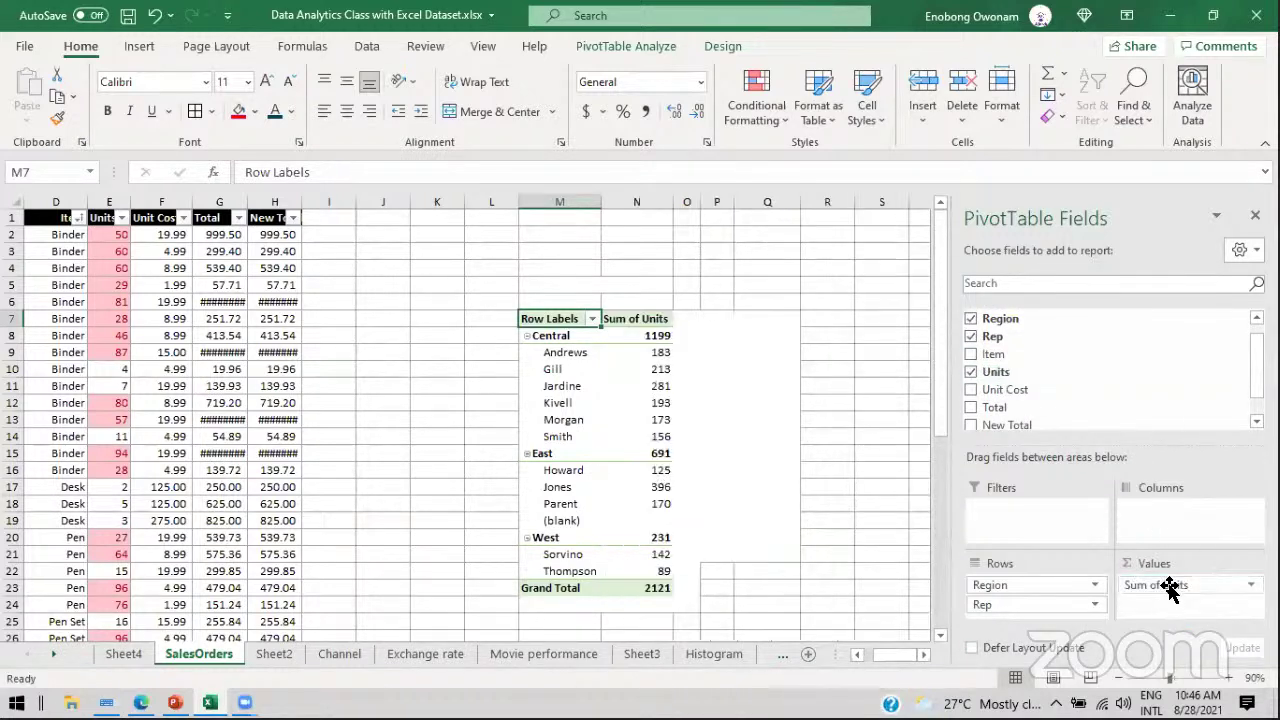
click(1170, 588)
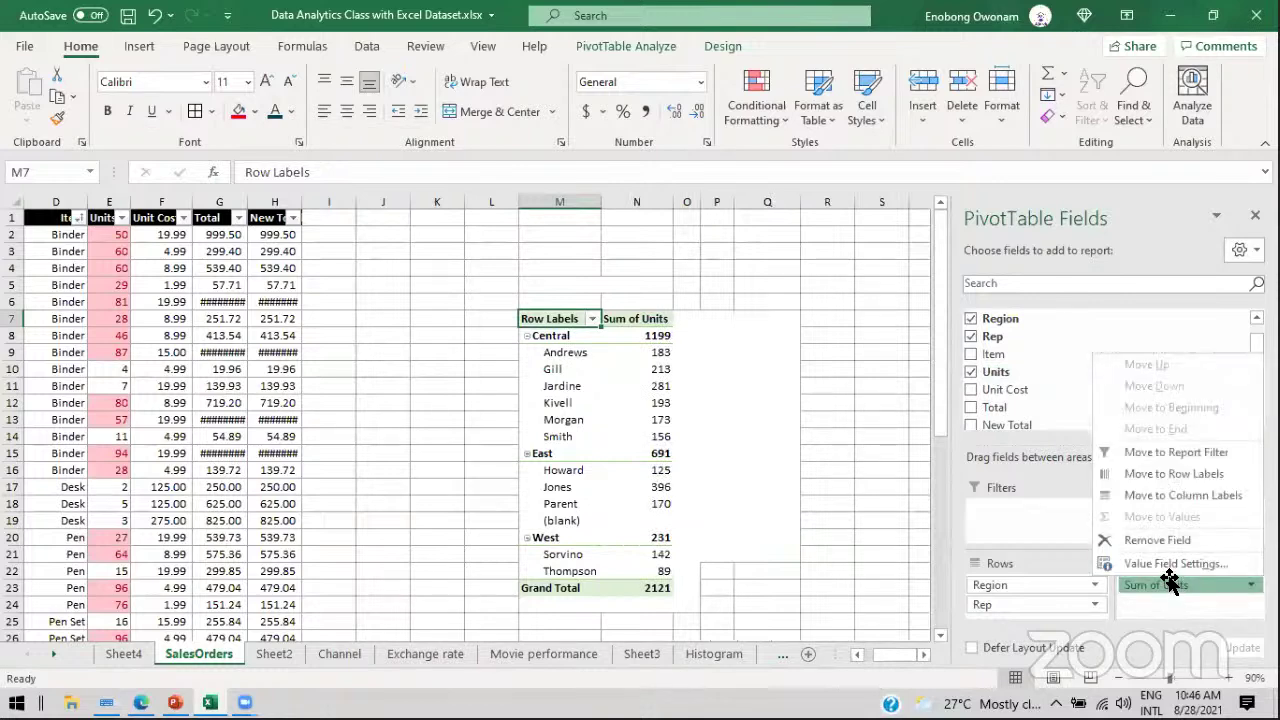
click(1175, 565)
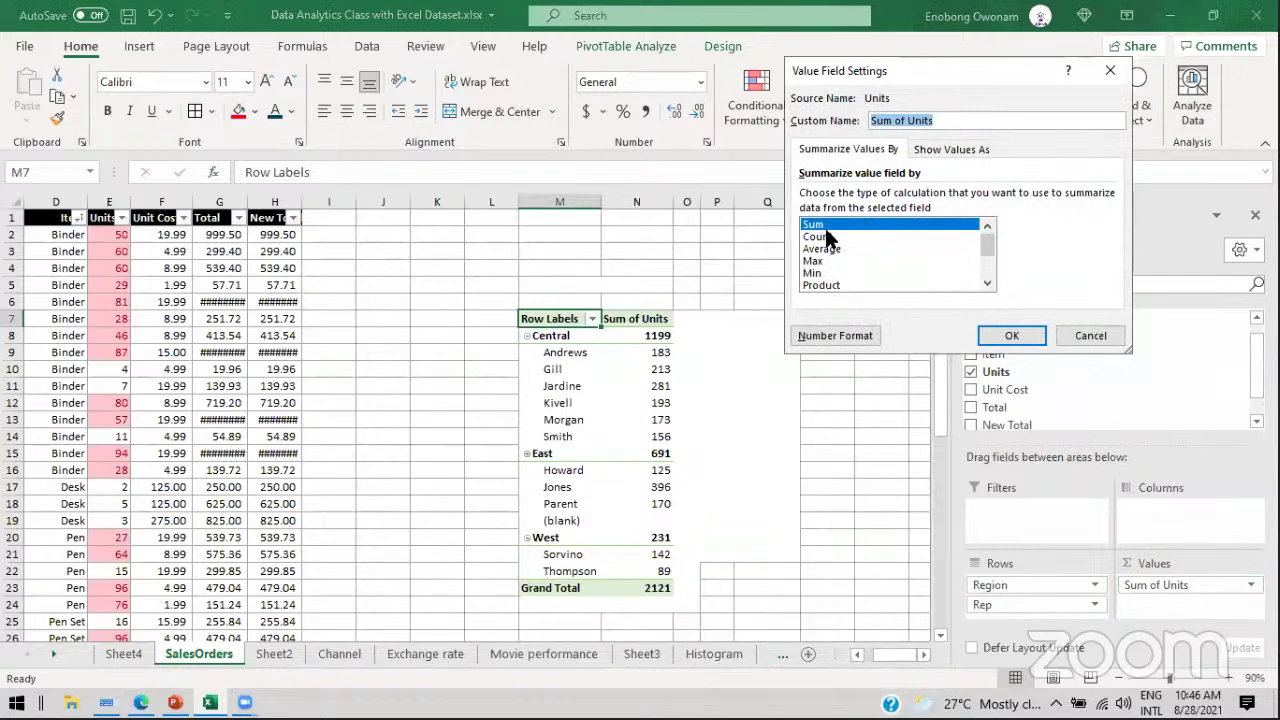
click(816, 237)
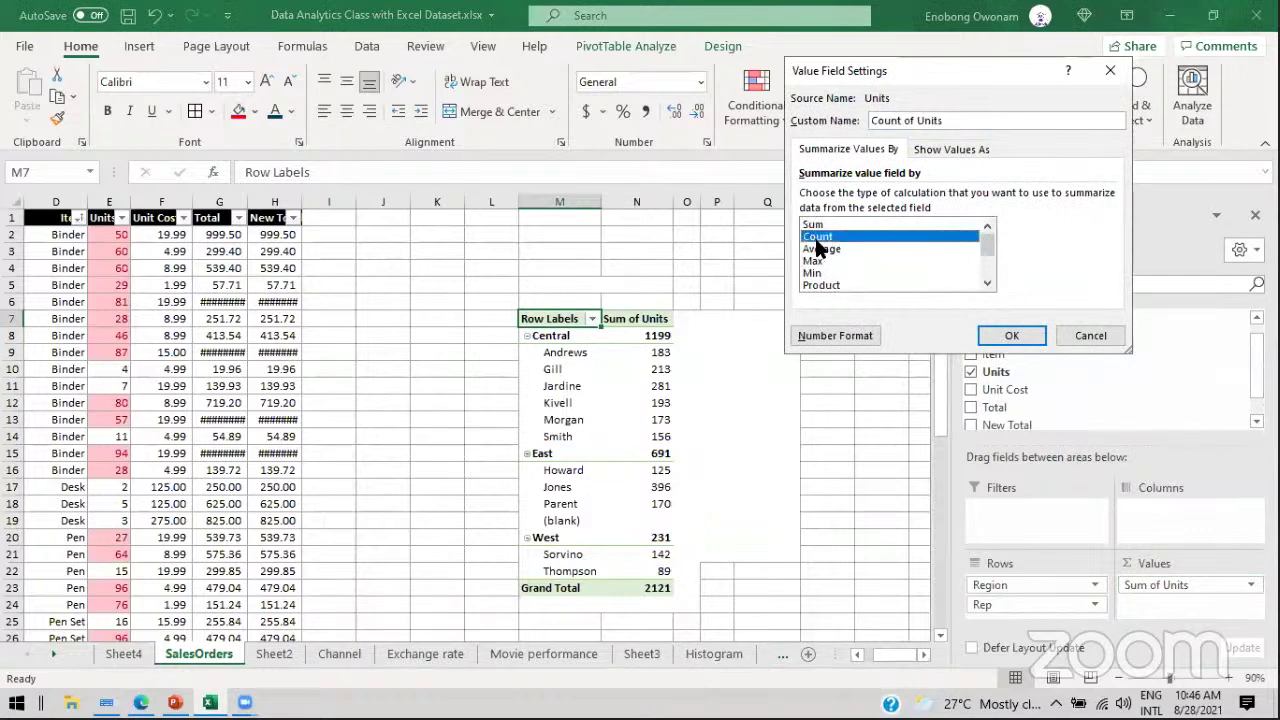
click(1013, 330)
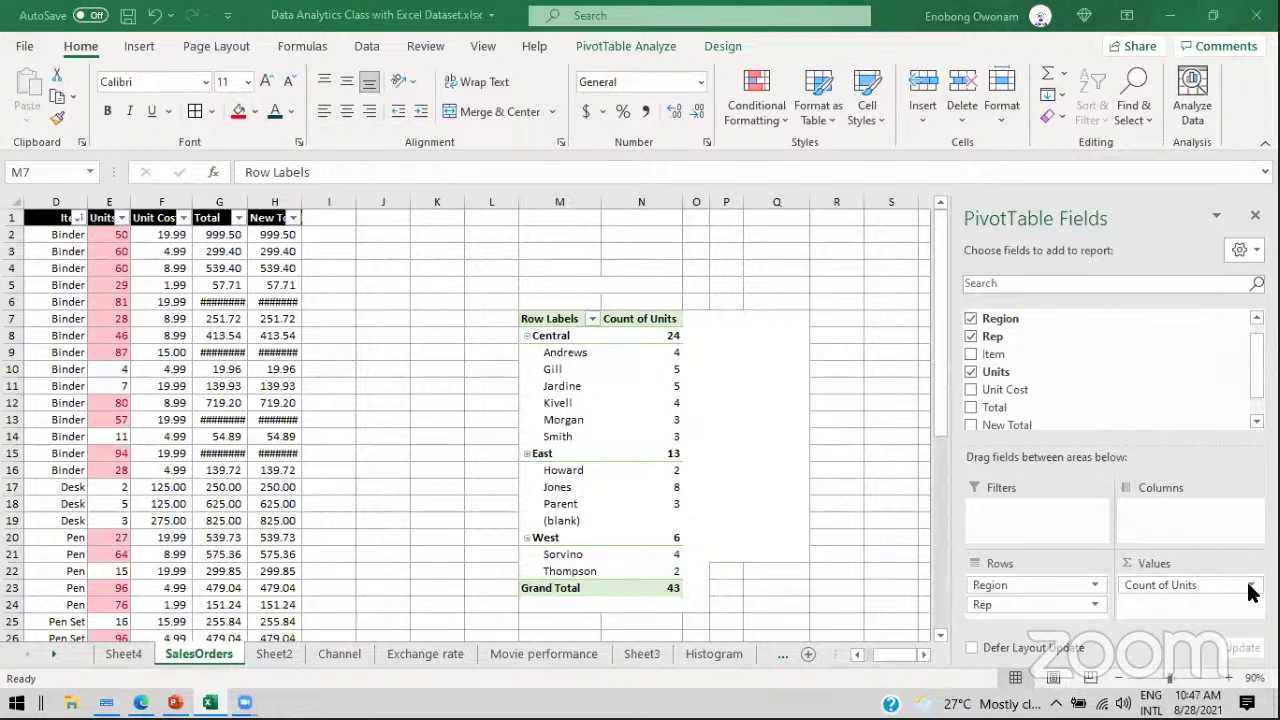
click(1250, 586)
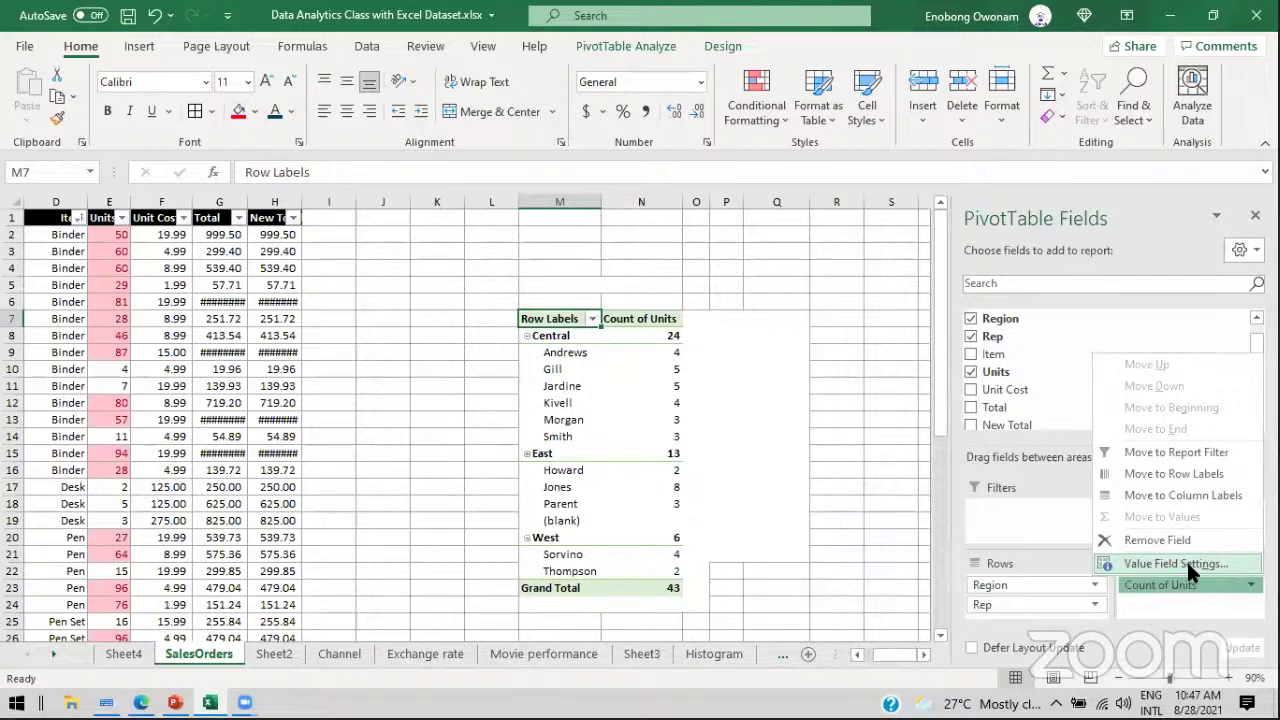
click(1176, 564)
click(814, 225)
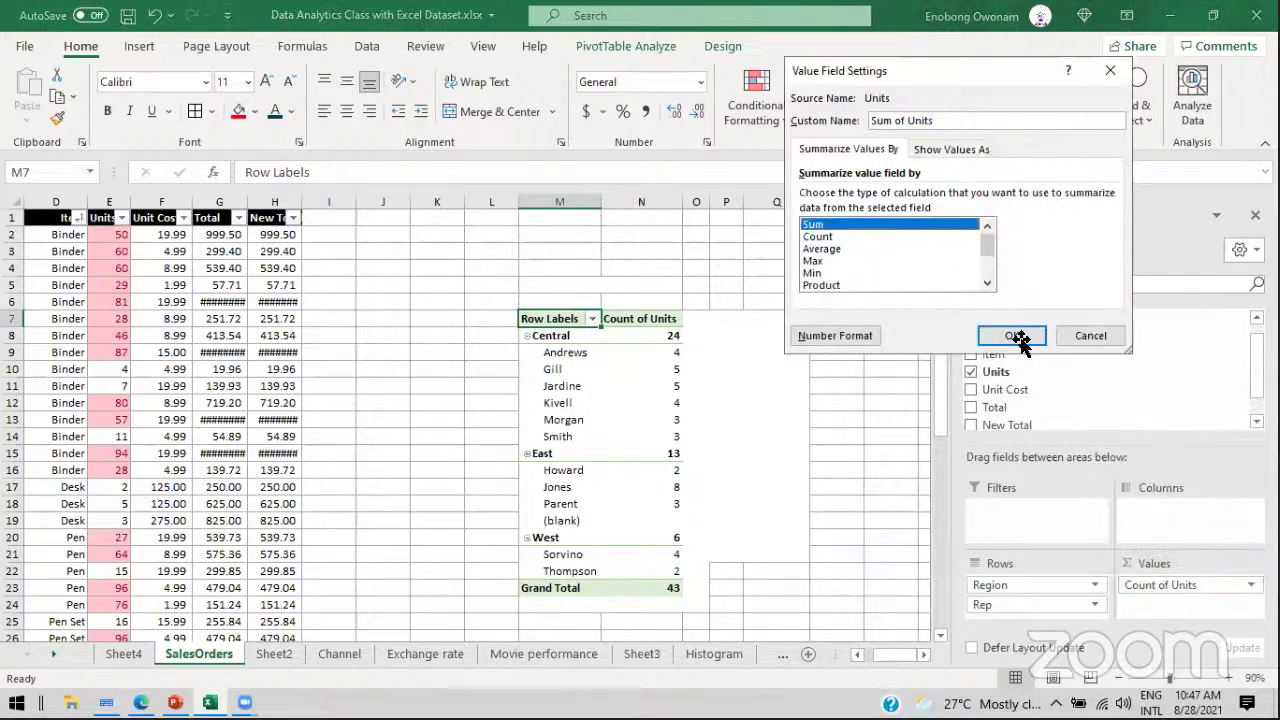
click(1011, 335)
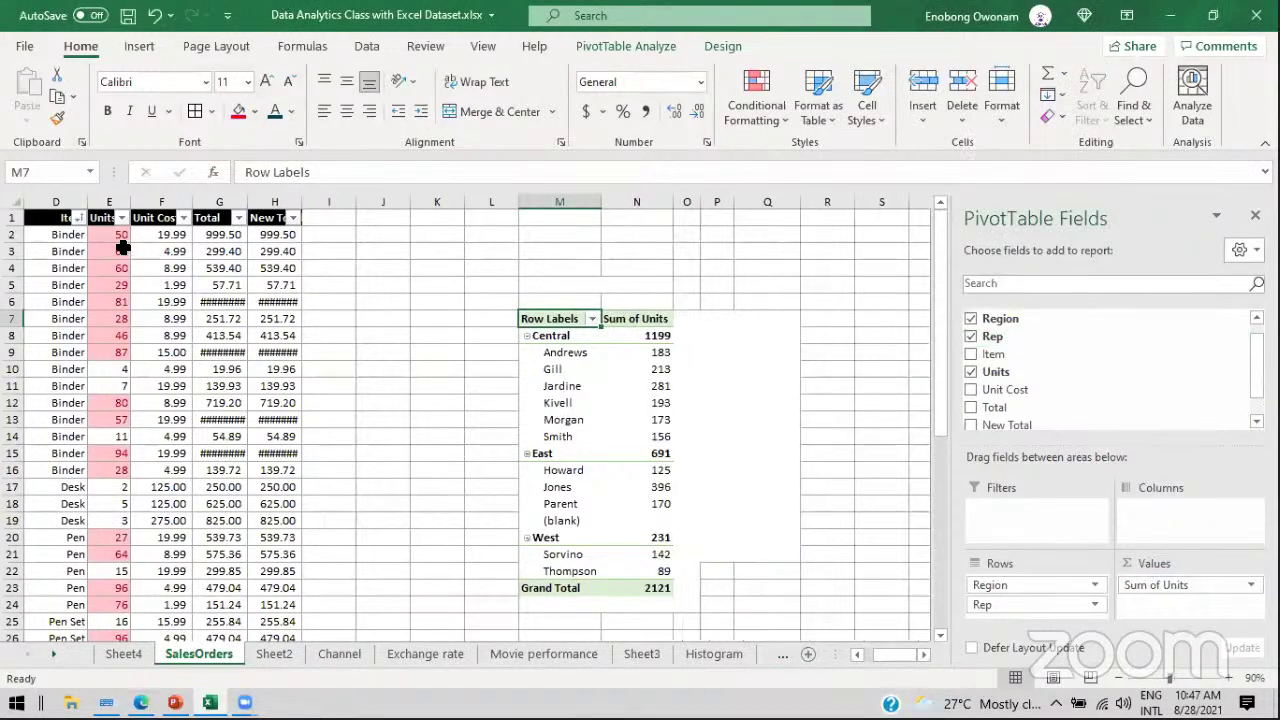
click(122, 250)
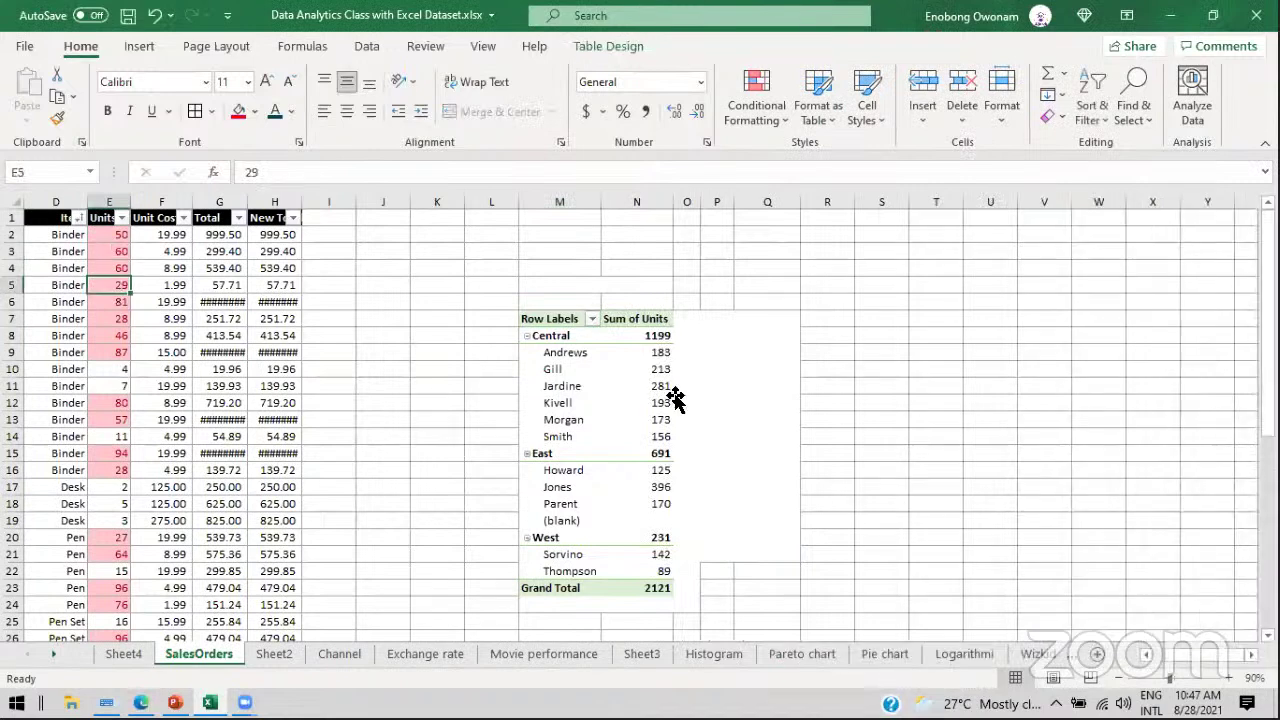
click(640, 390)
Step: Put Region back in Filters and Rep in Rows, listing Sum of Units per rep totalling 2121
click(563, 351)
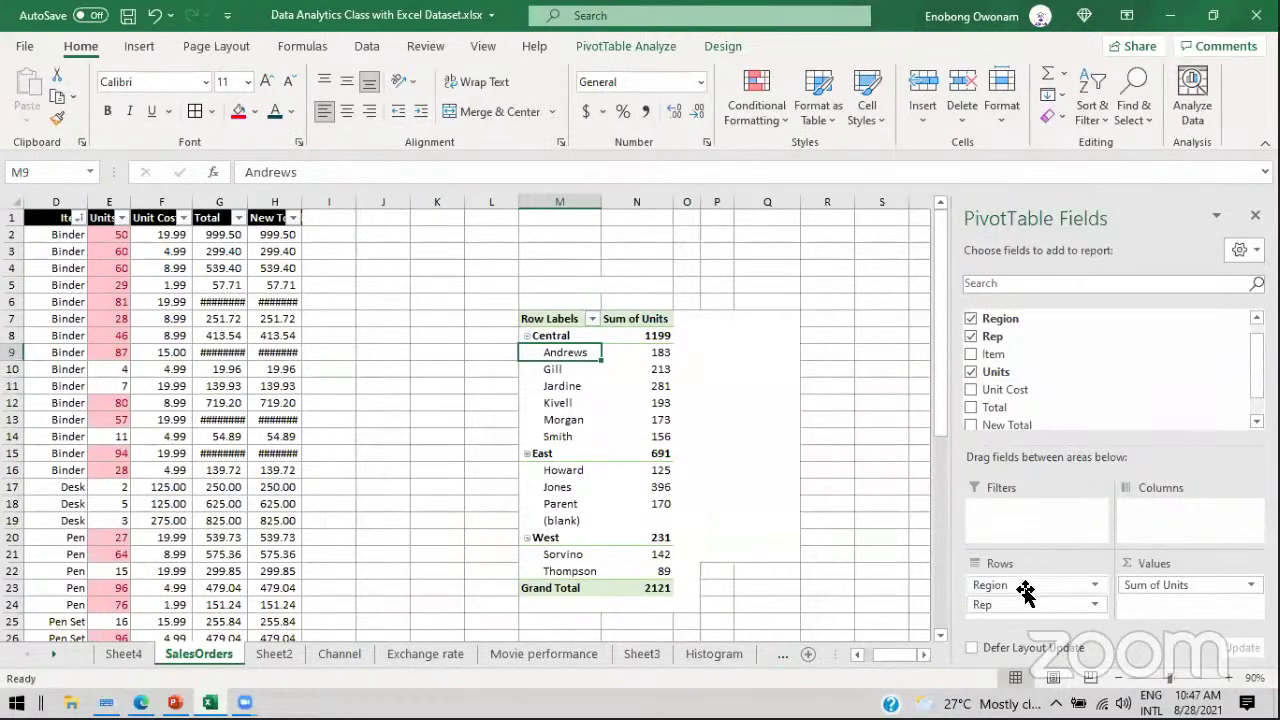
drag(1006, 594, 1084, 341)
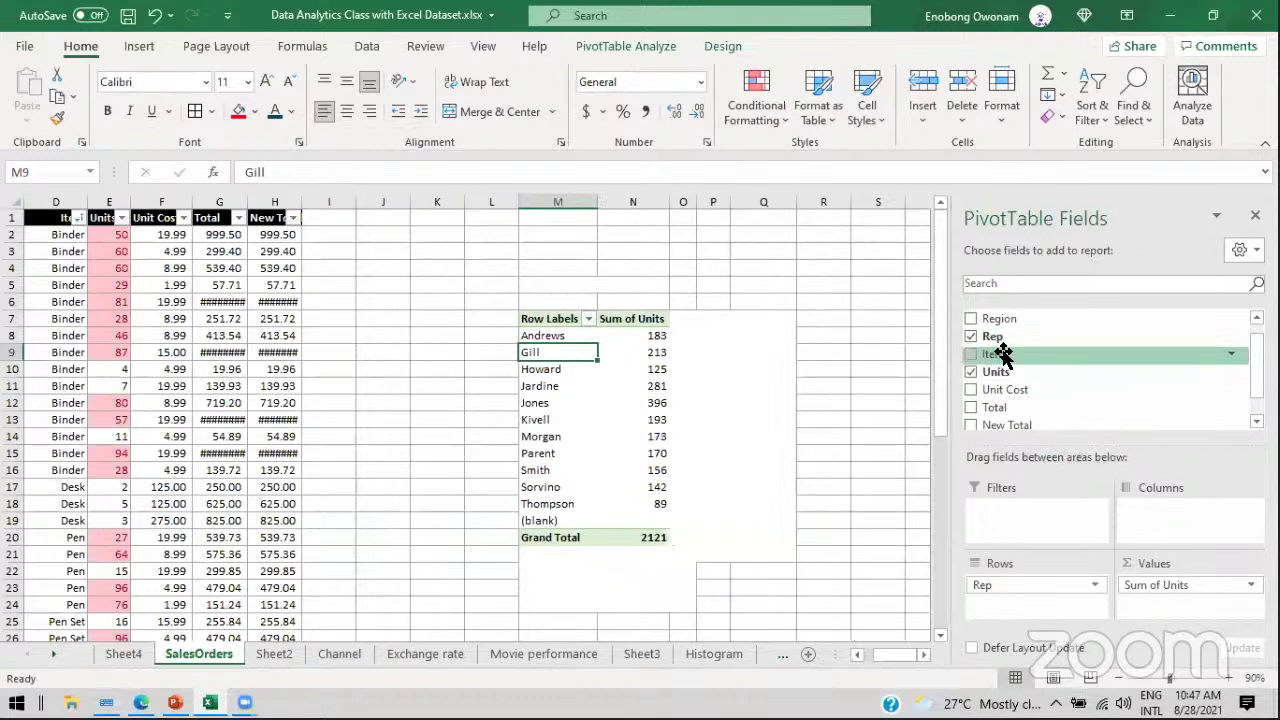
drag(1080, 340, 1006, 526)
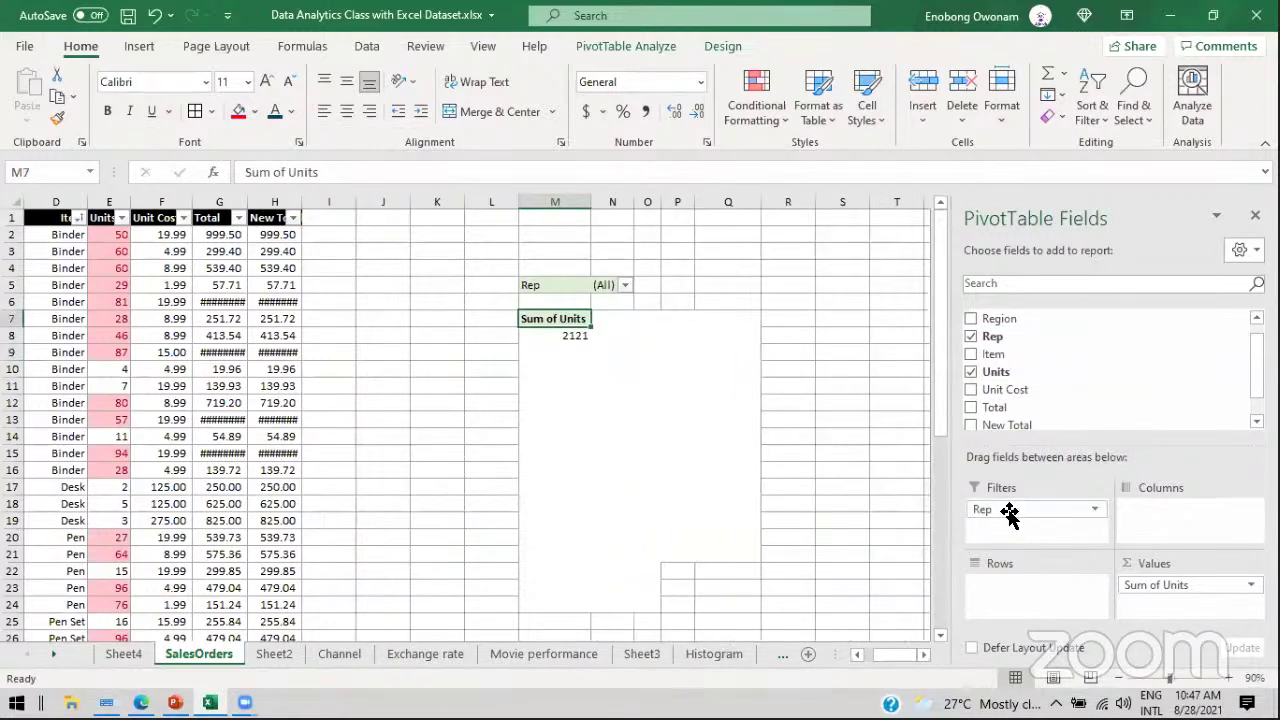
drag(1086, 512, 1014, 525)
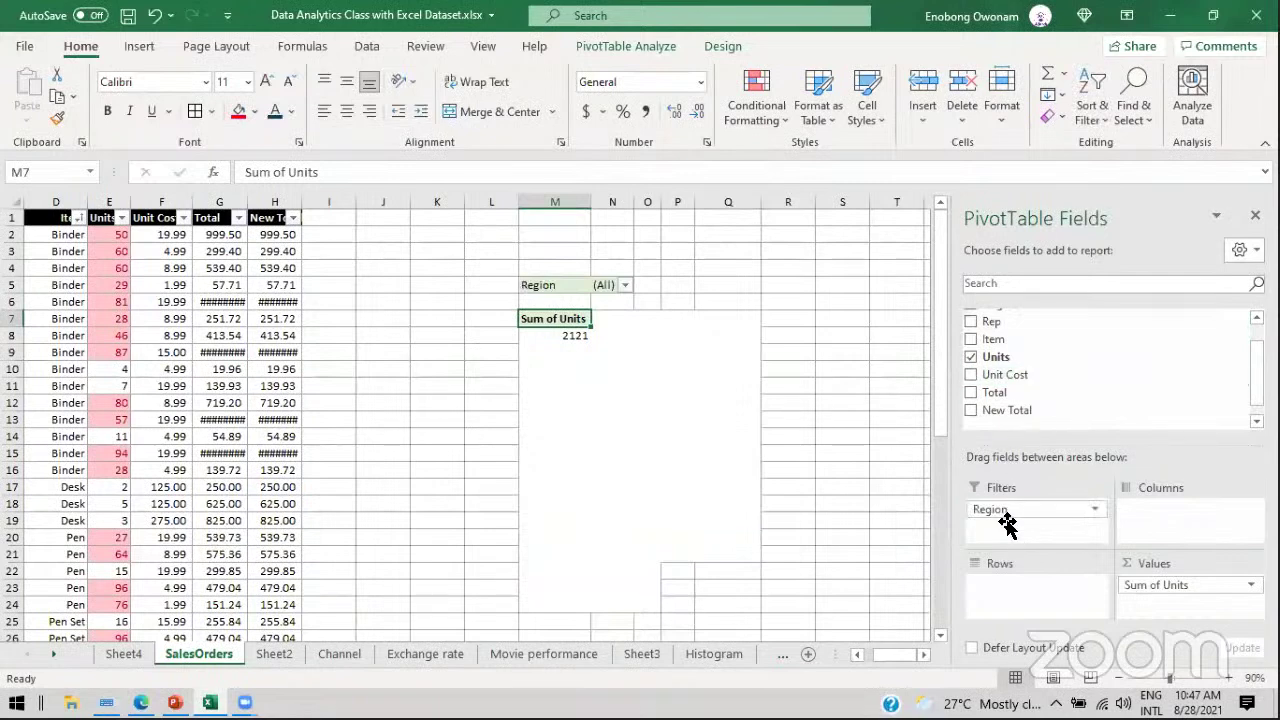
drag(986, 321, 1046, 592)
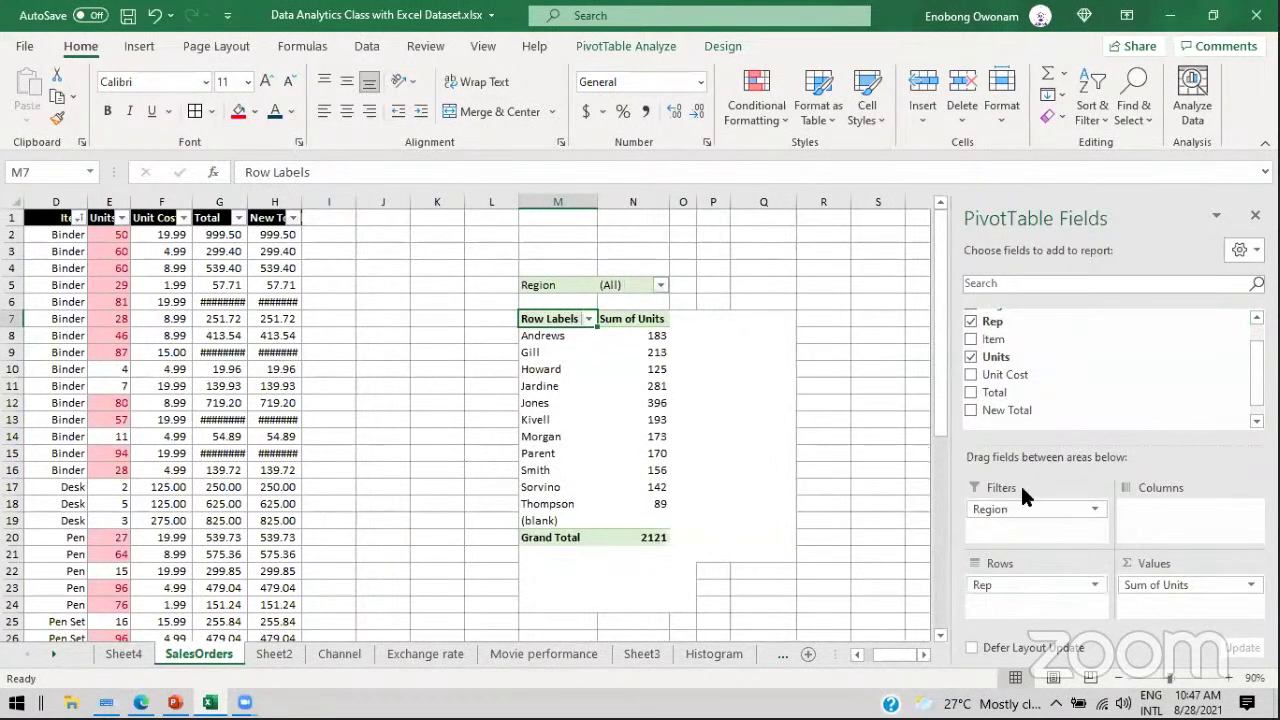
click(660, 285)
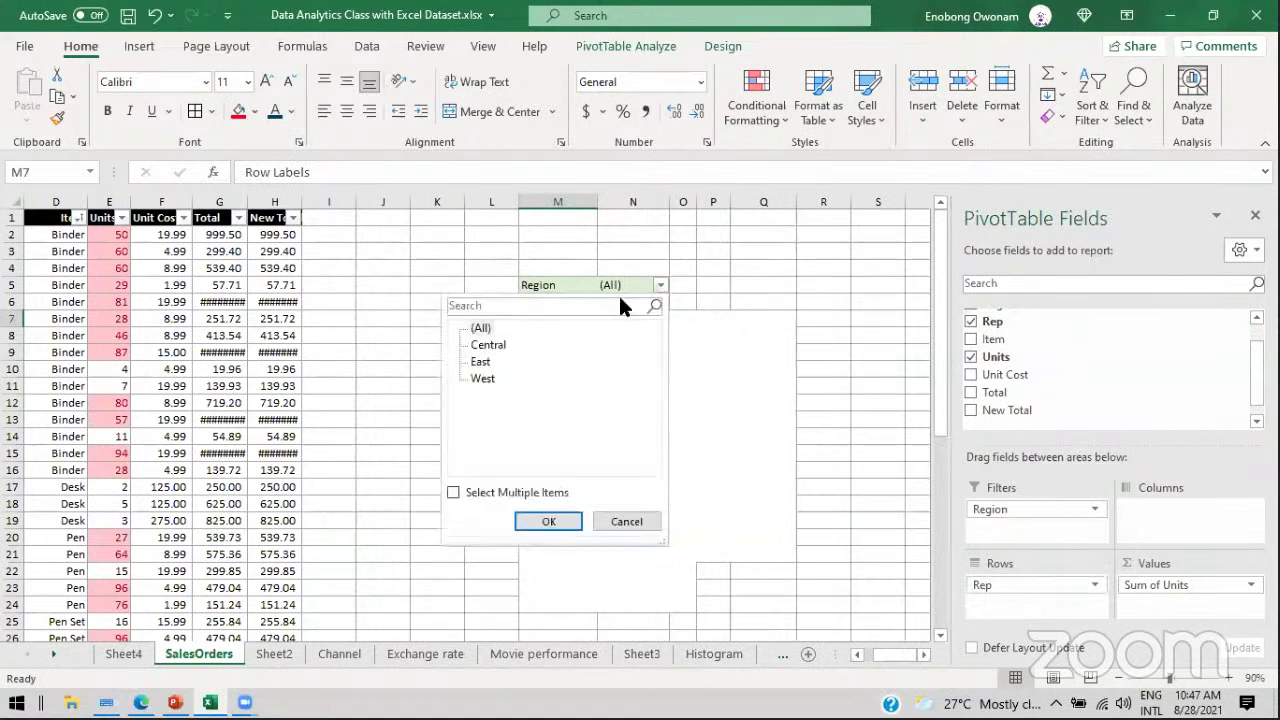
click(549, 521)
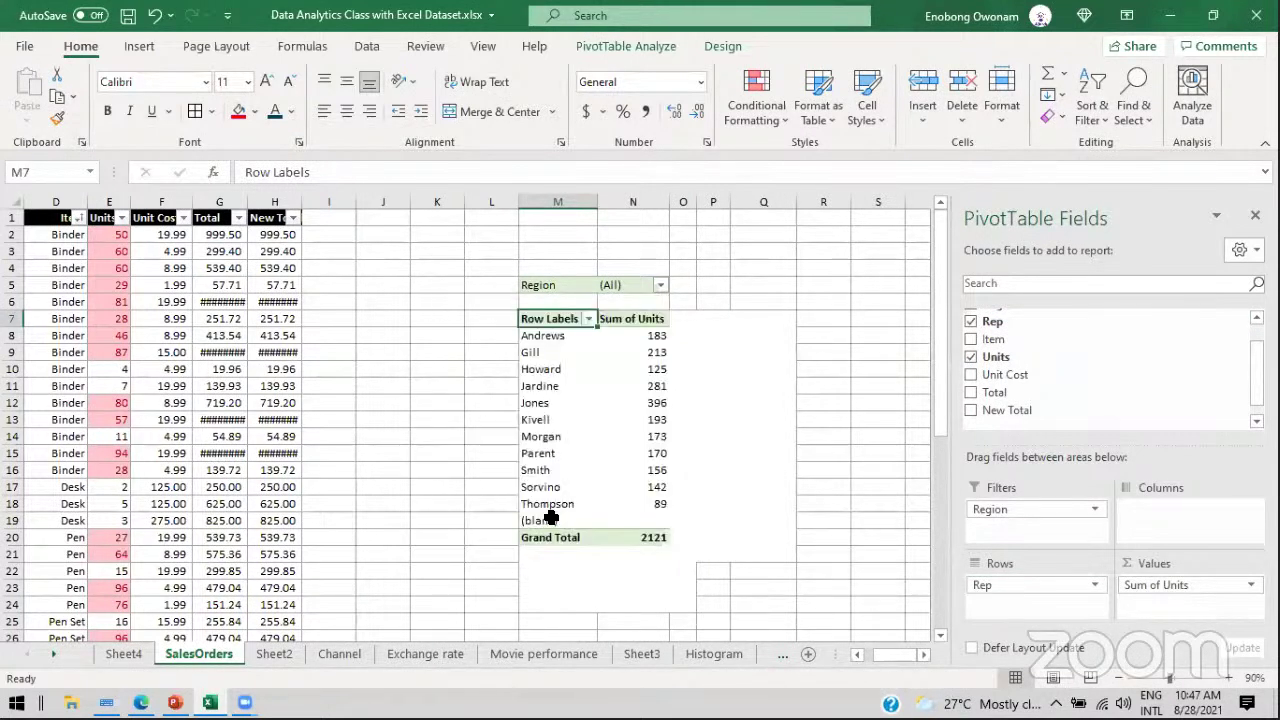
click(661, 285)
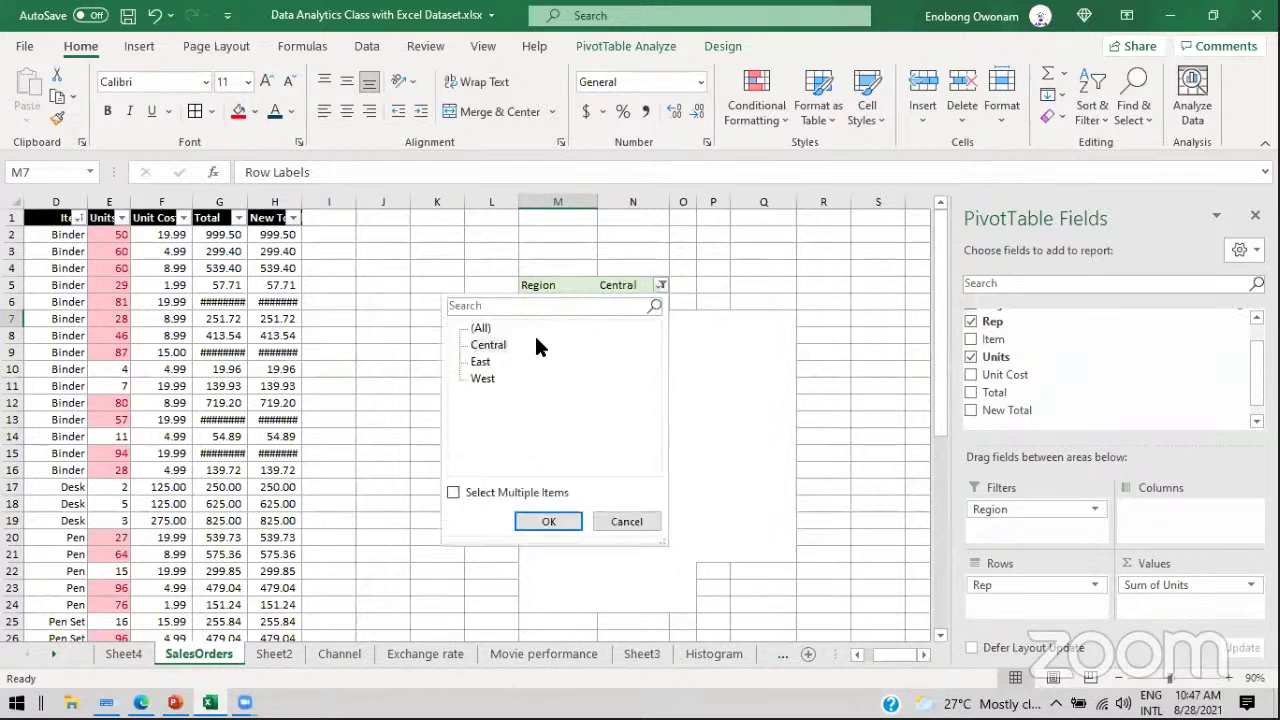
click(482, 329)
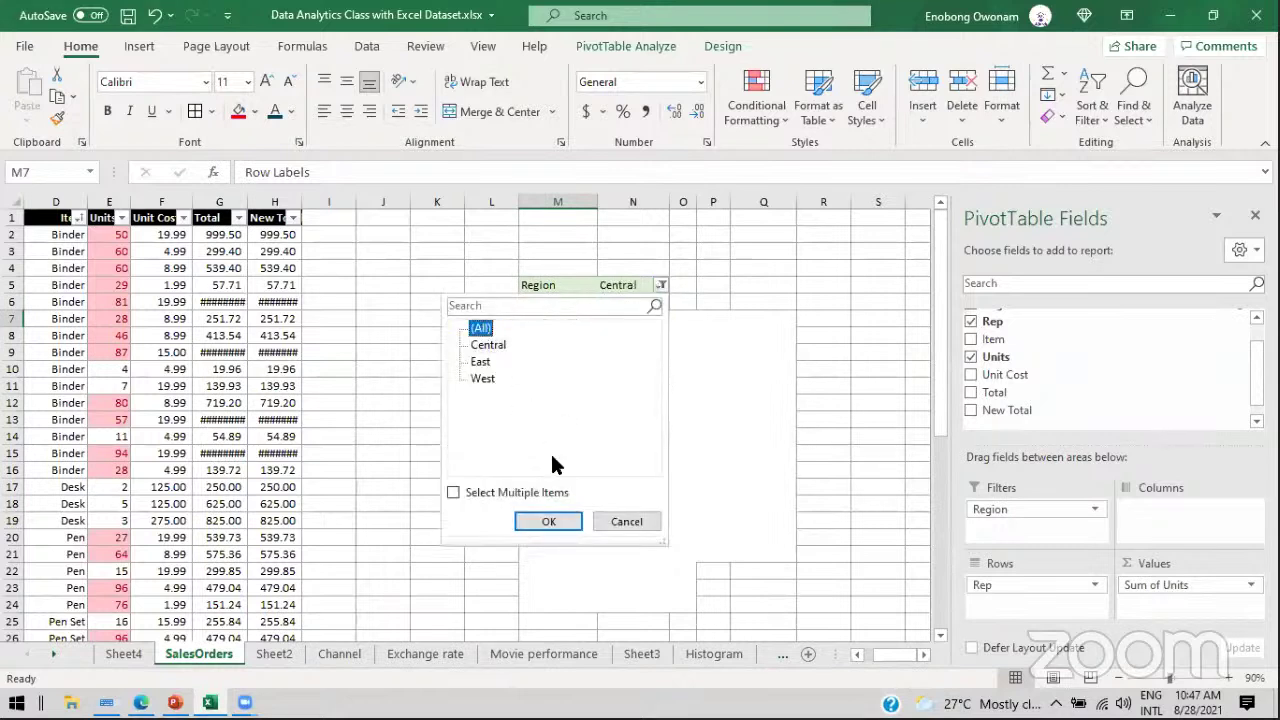
click(562, 519)
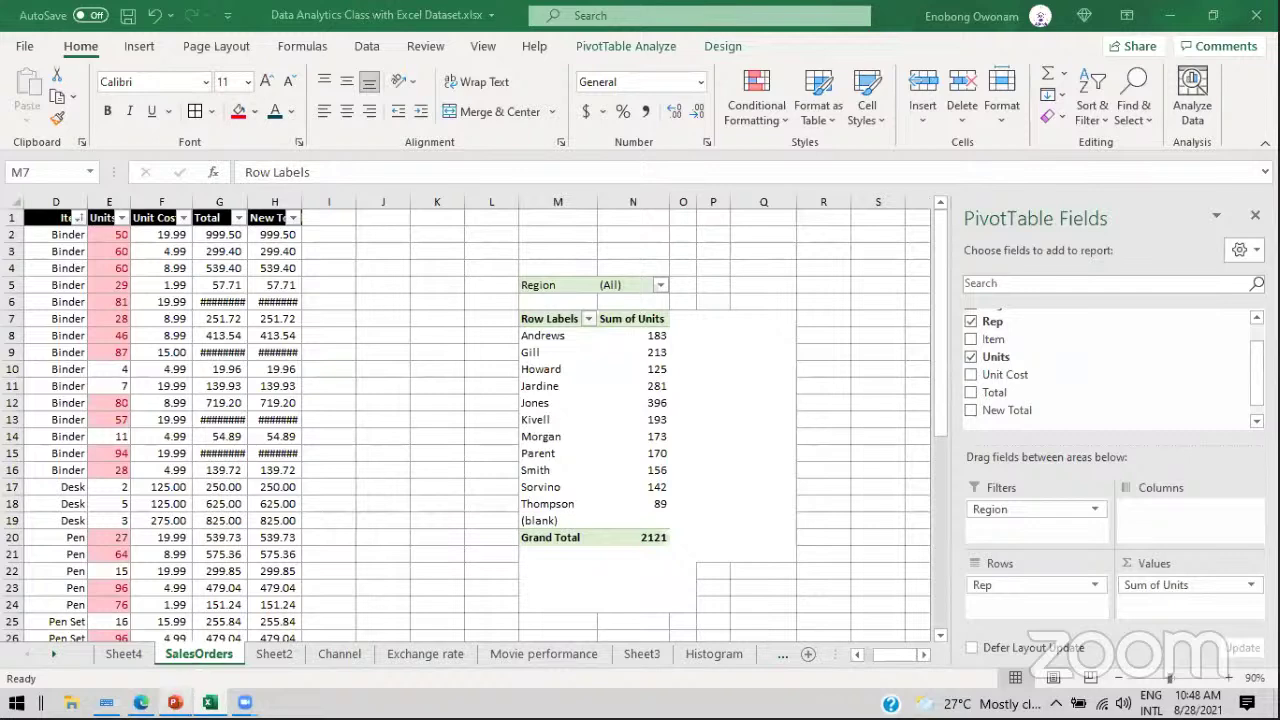
click(175, 702)
Step: Go to the FUNCTIONS slide (slide 7) in PowerPoint and minimize the deck
click(74, 365)
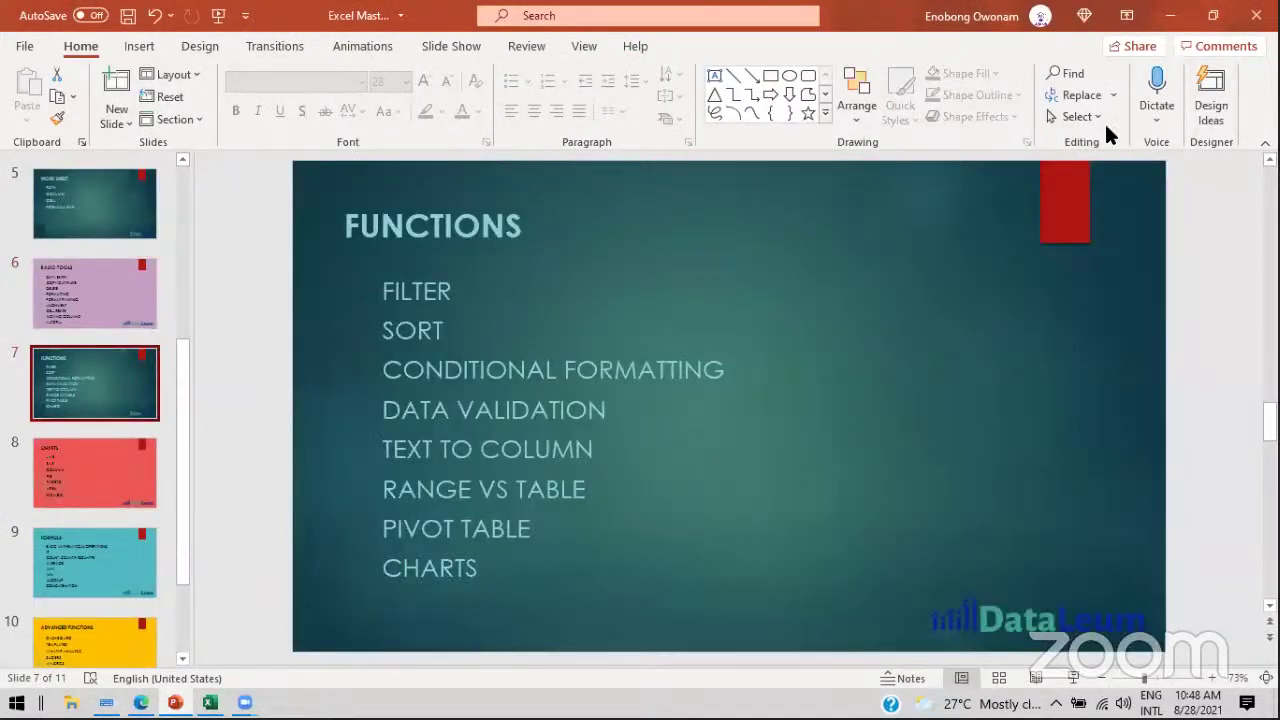
click(1170, 15)
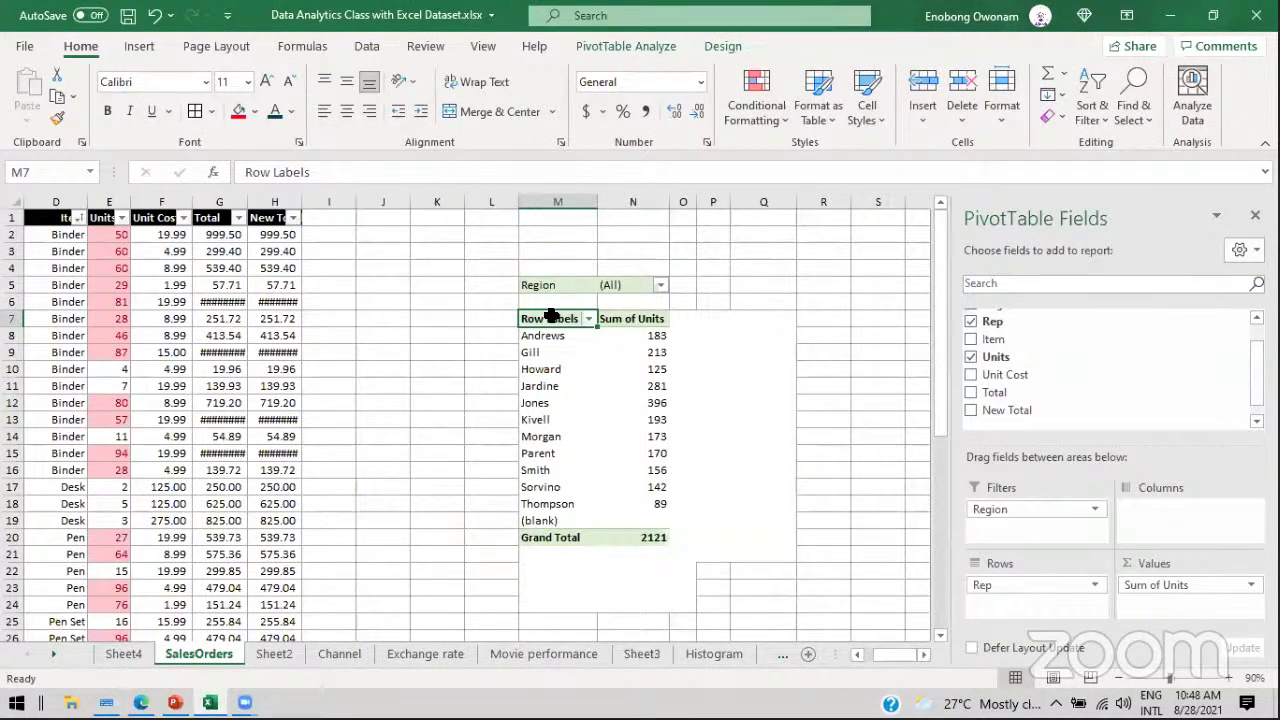
click(645, 351)
click(562, 355)
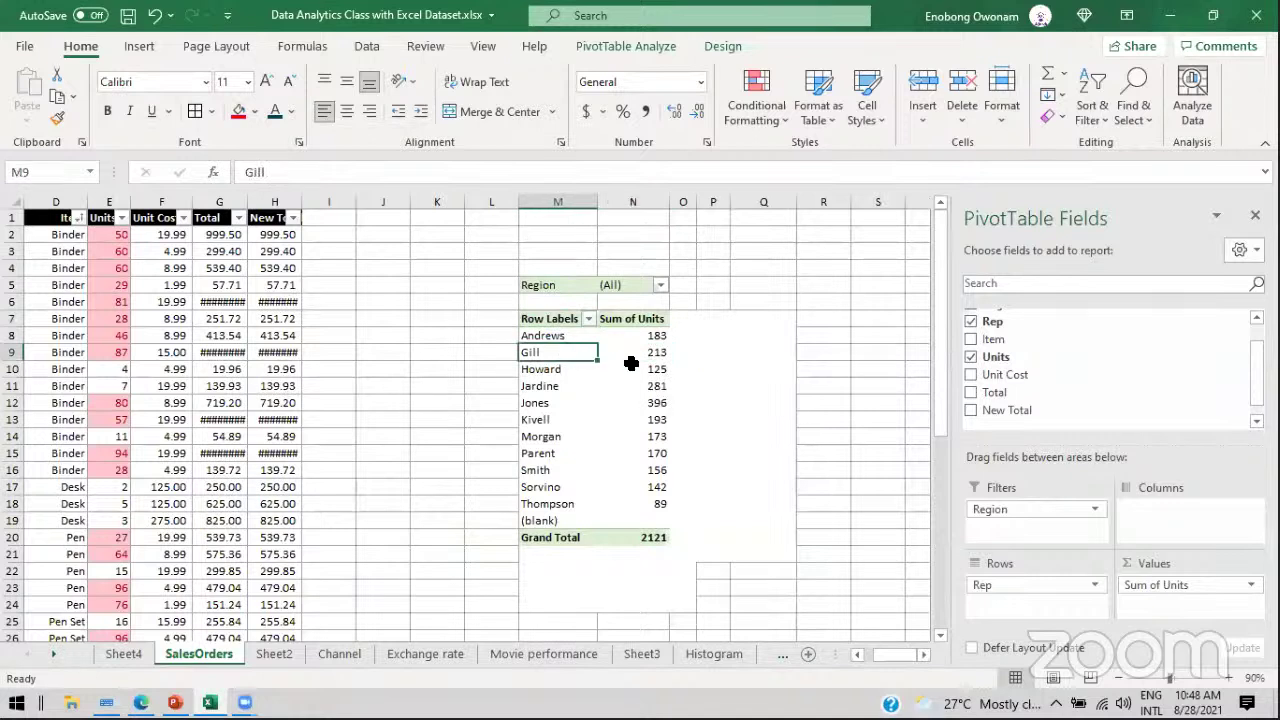
click(635, 364)
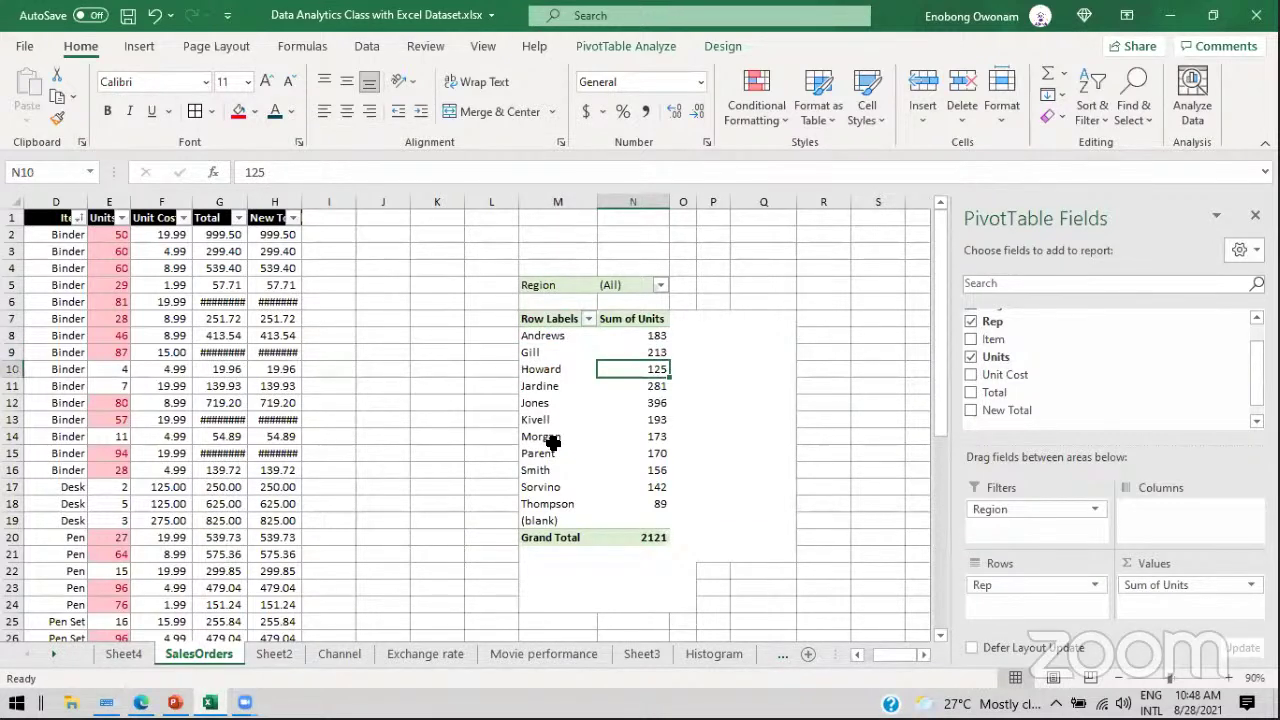
click(551, 337)
click(541, 350)
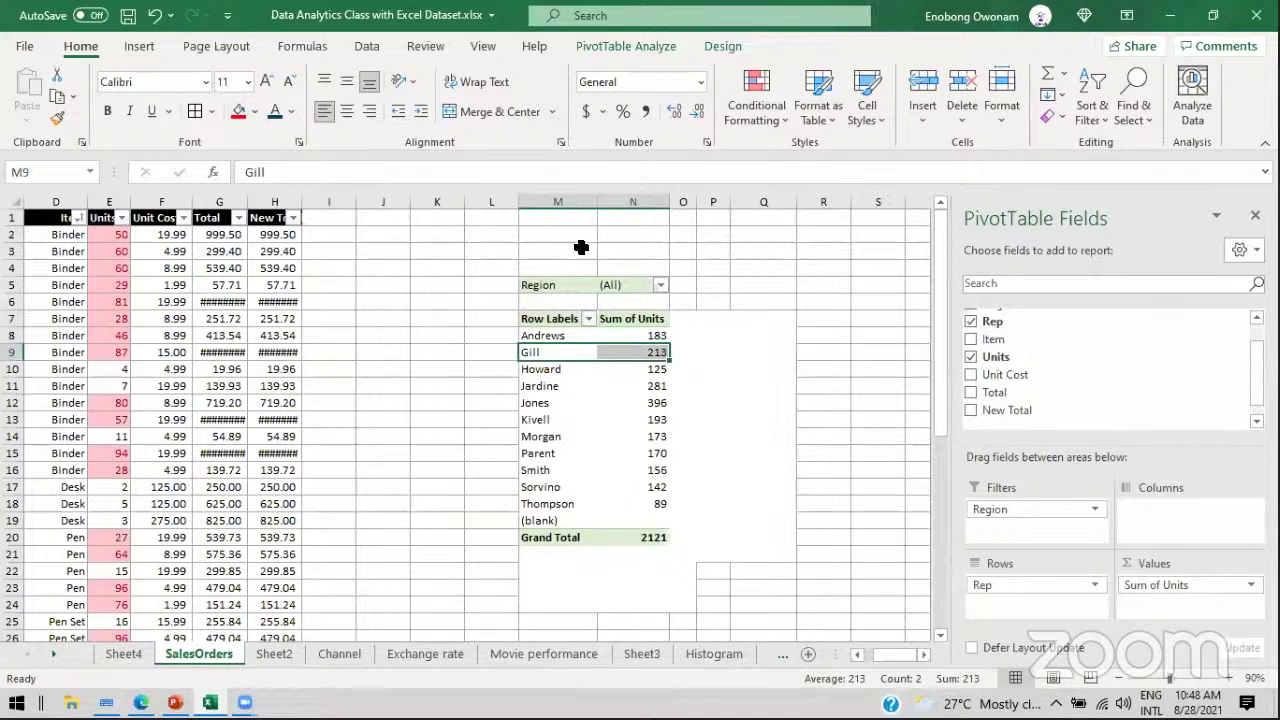
drag(650, 335, 649, 482)
mouse_move(649, 482)
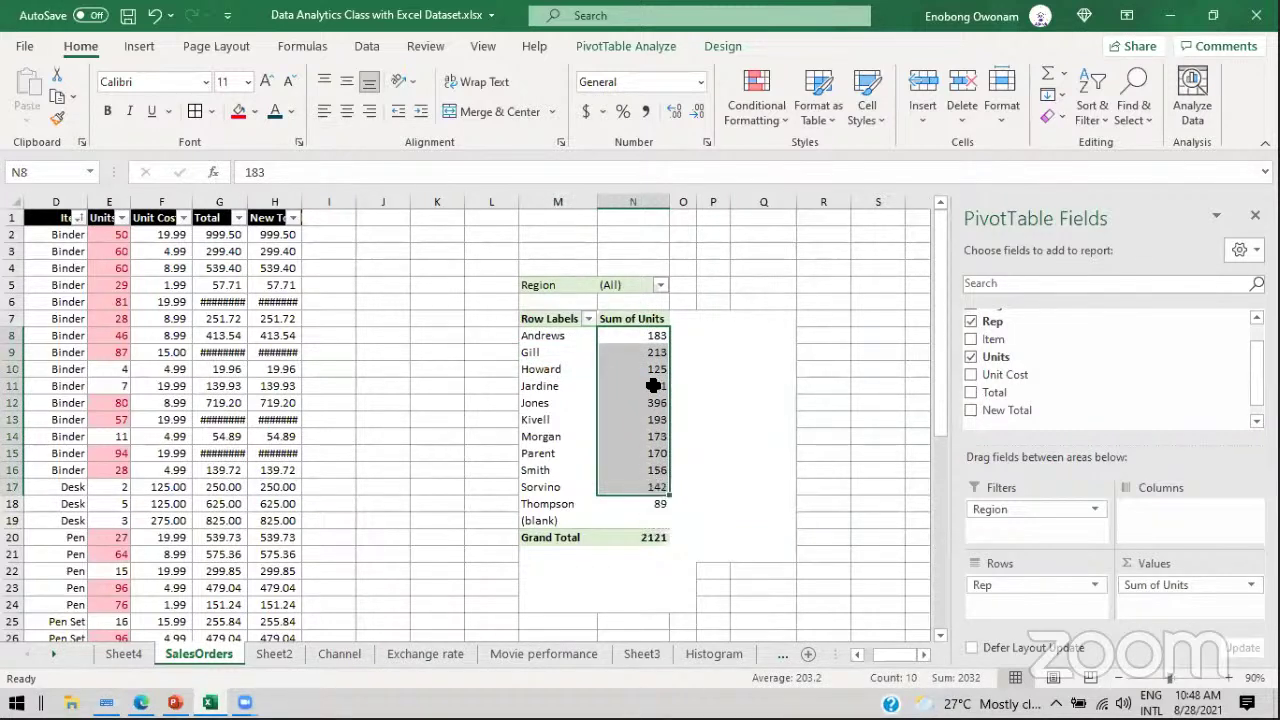
mouse_move(652, 386)
click(650, 350)
click(651, 337)
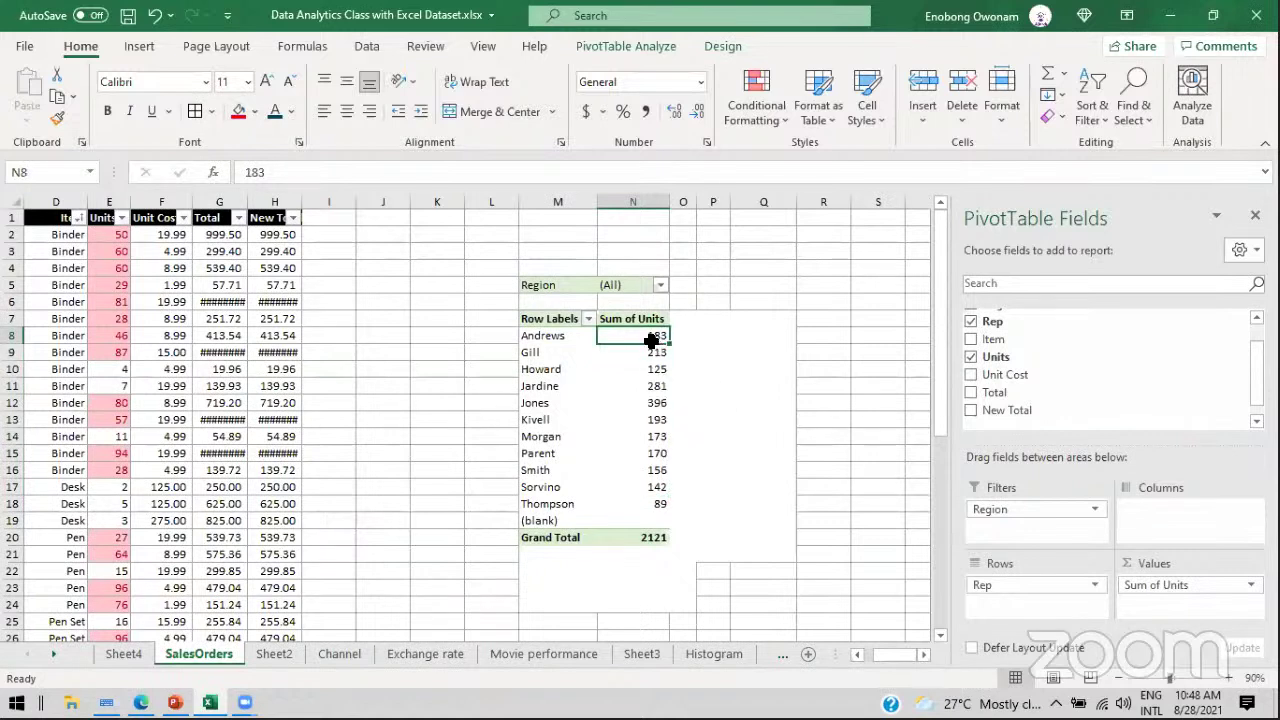
click(651, 370)
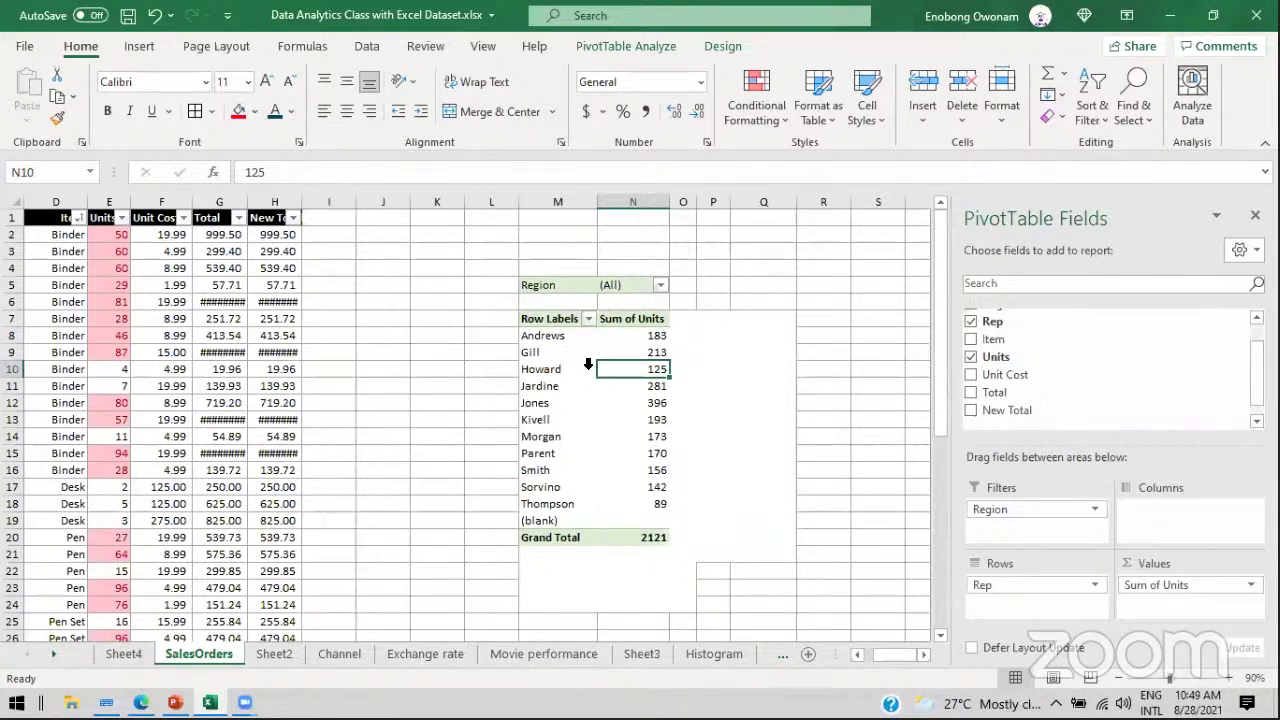
drag(549, 338, 552, 352)
drag(613, 436, 634, 505)
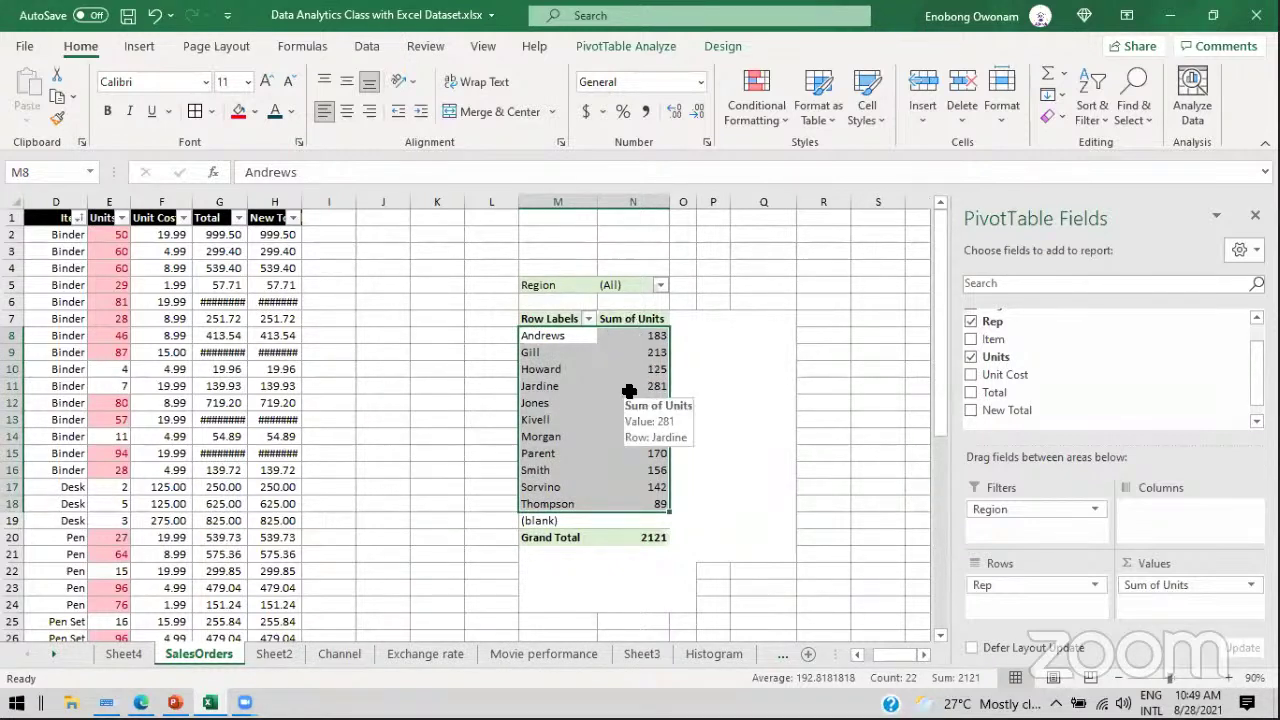
click(175, 703)
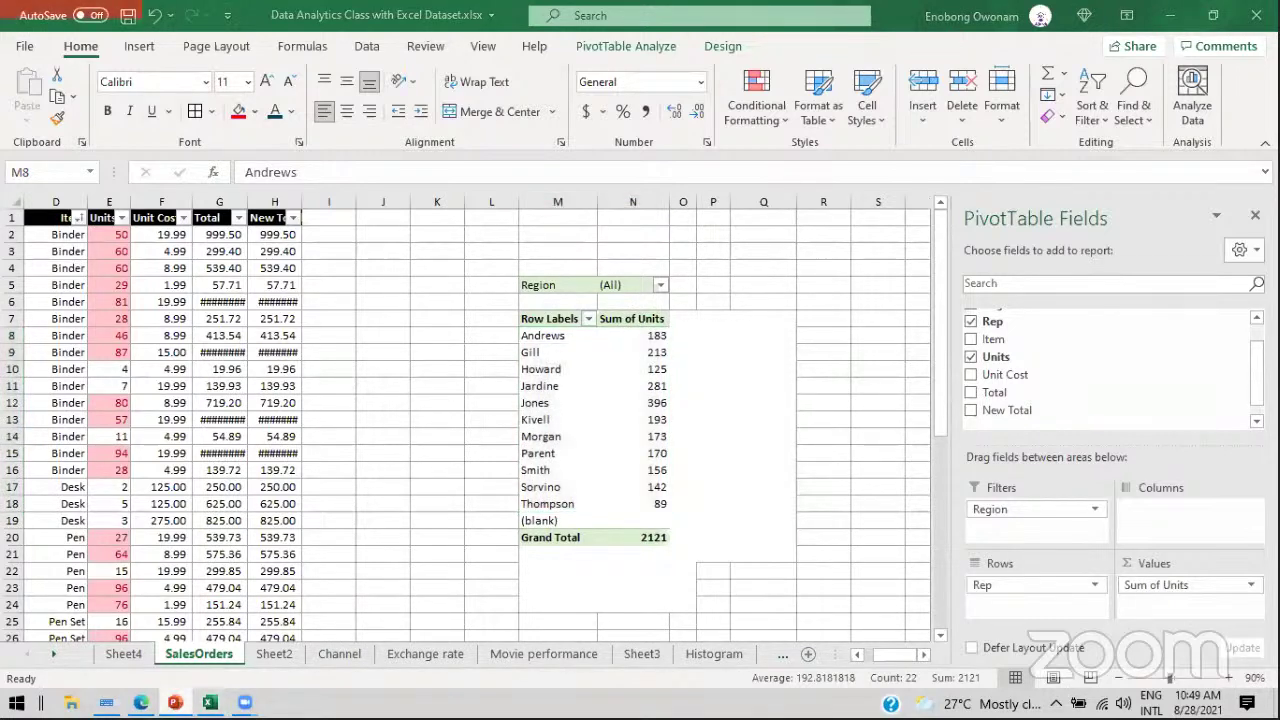
click(124, 485)
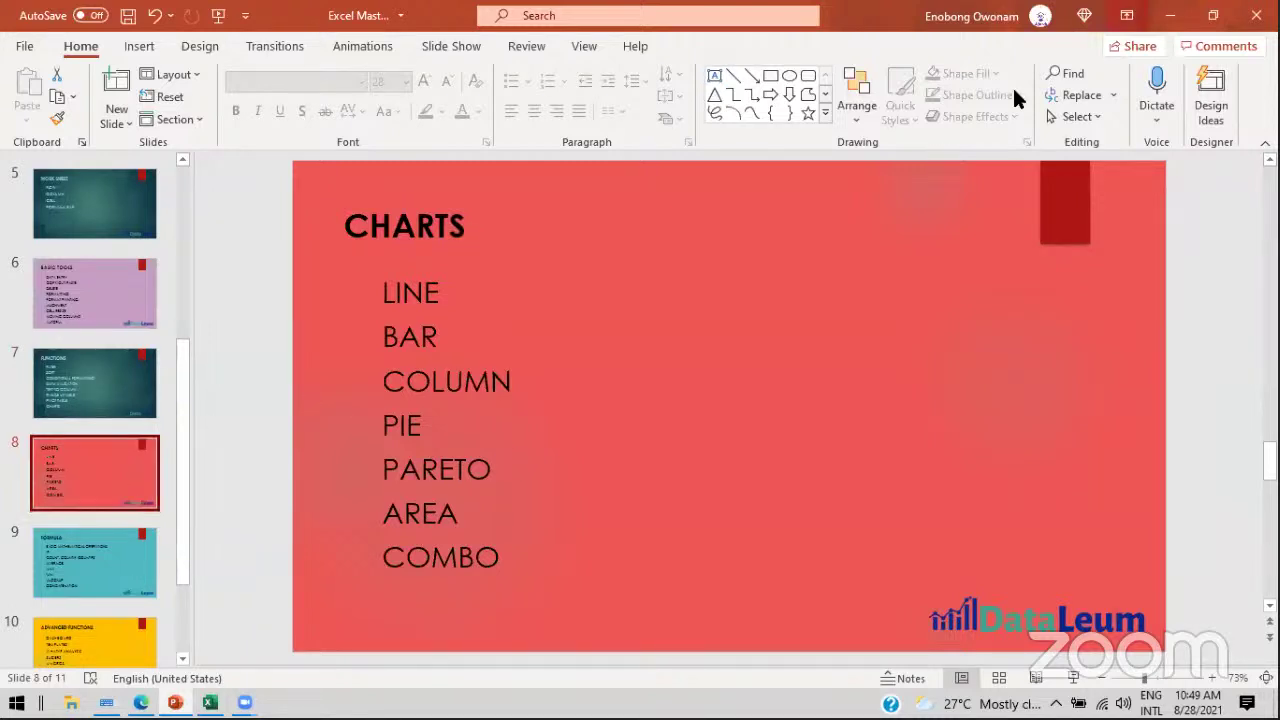
click(1165, 20)
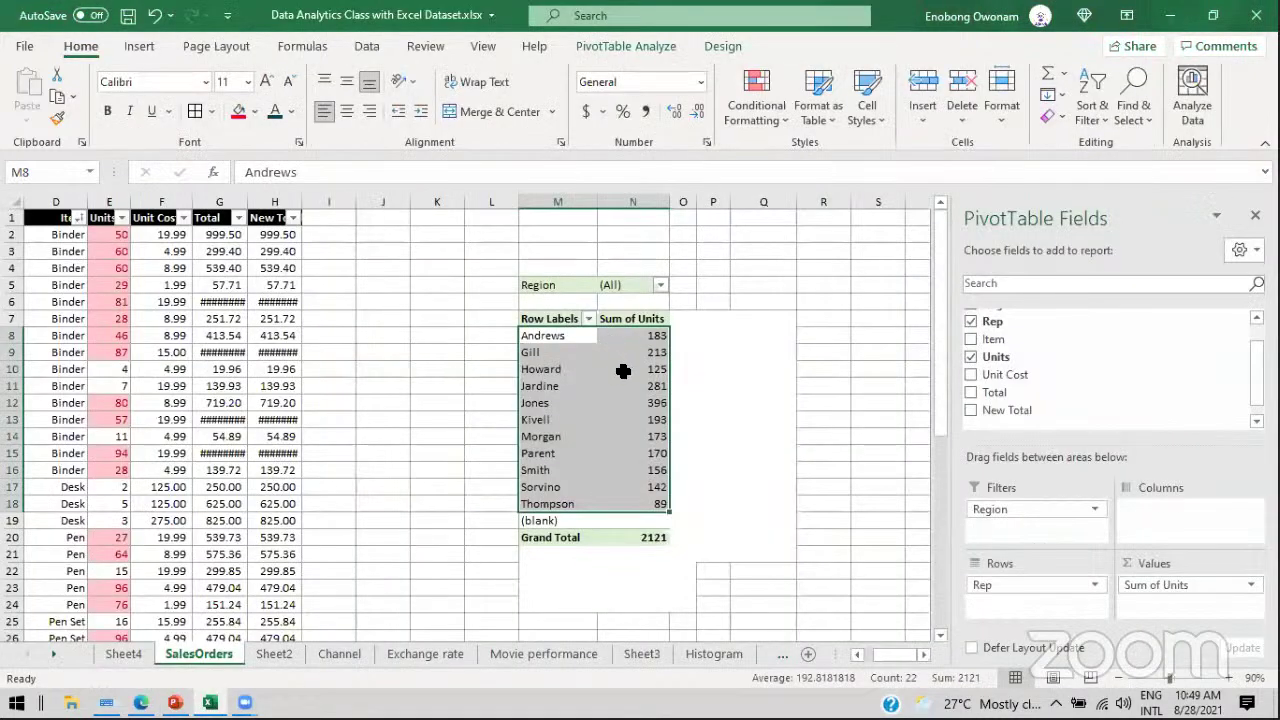
click(623, 371)
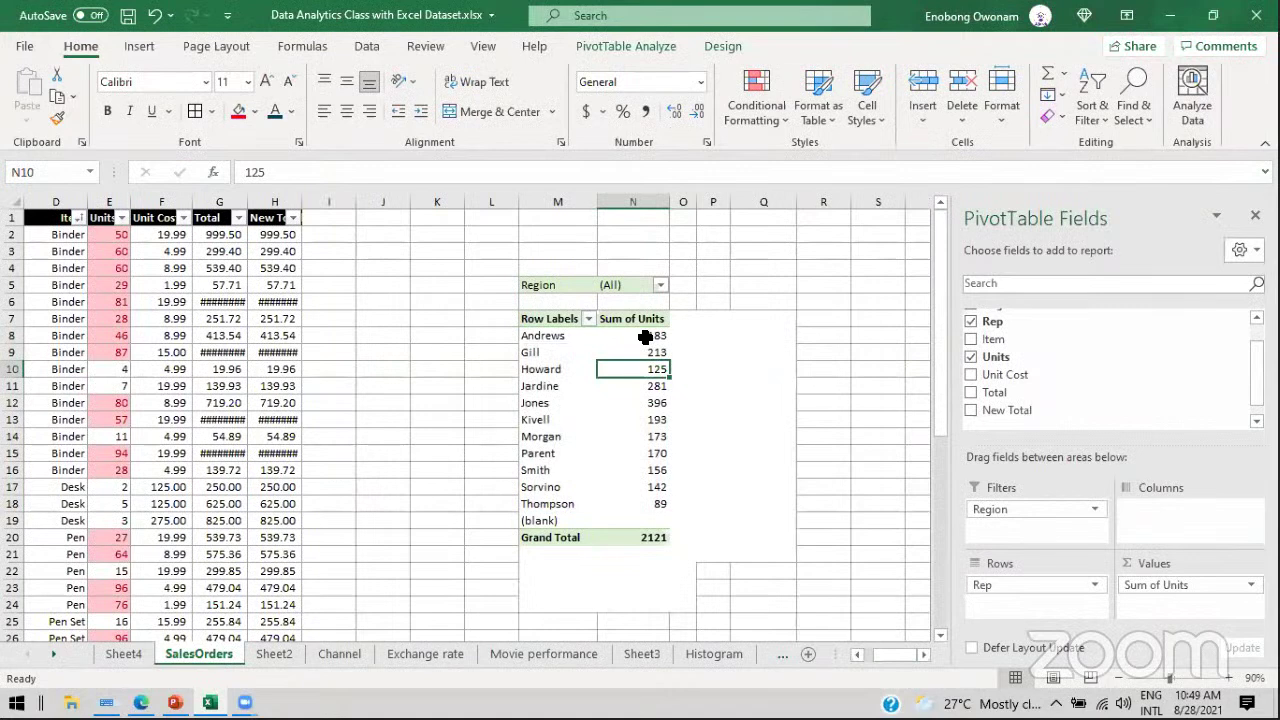
Step: Check the Andrews, Gill and Jardine pivot values, scroll right, and show the Insert ribbon
click(659, 336)
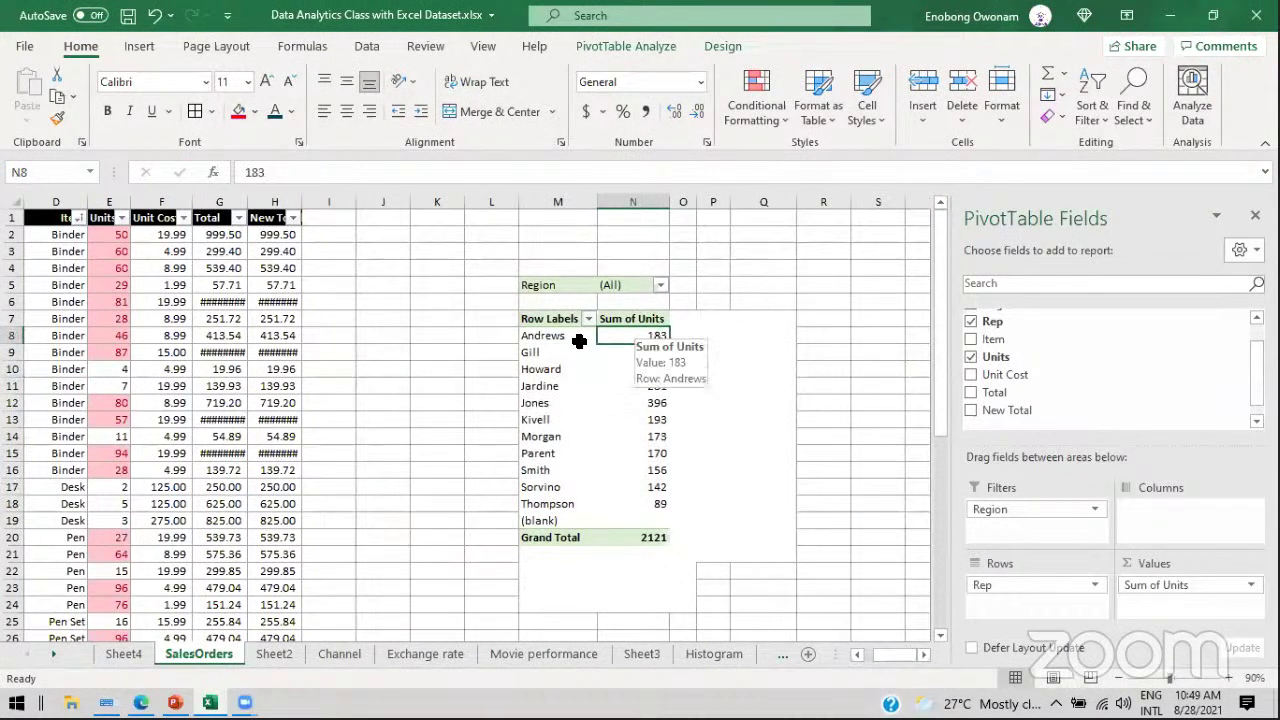
click(564, 337)
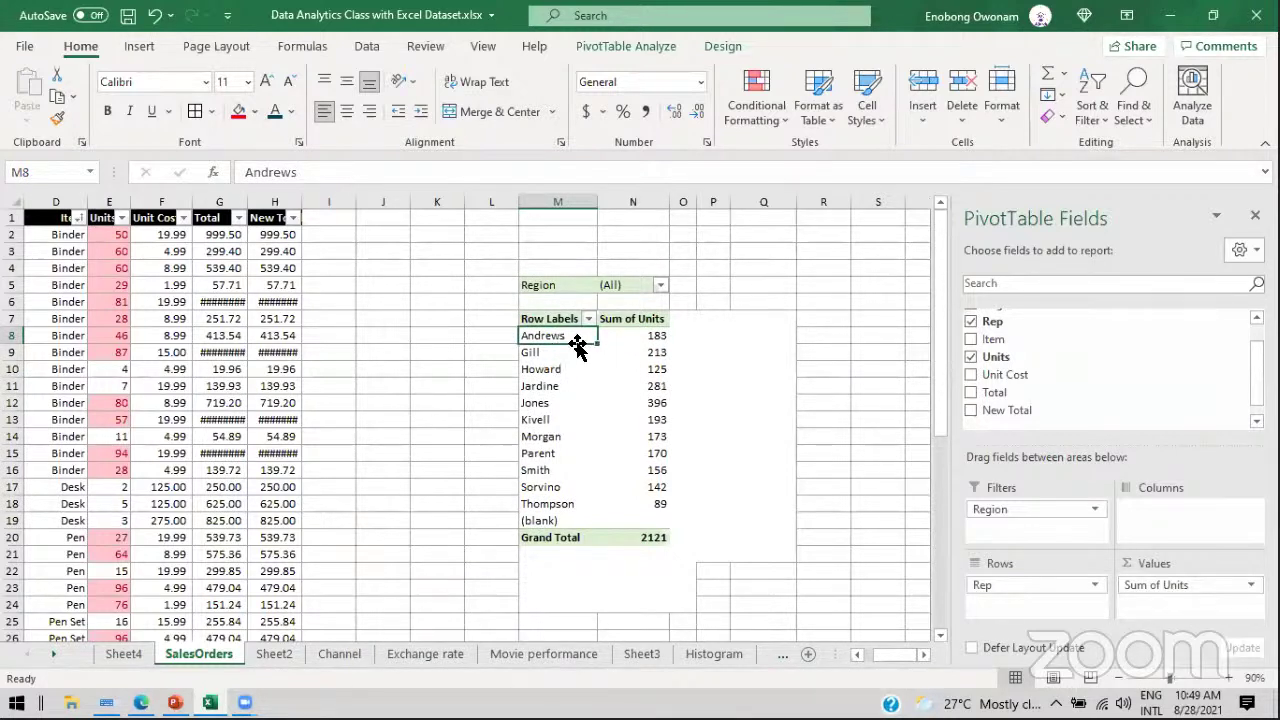
click(568, 354)
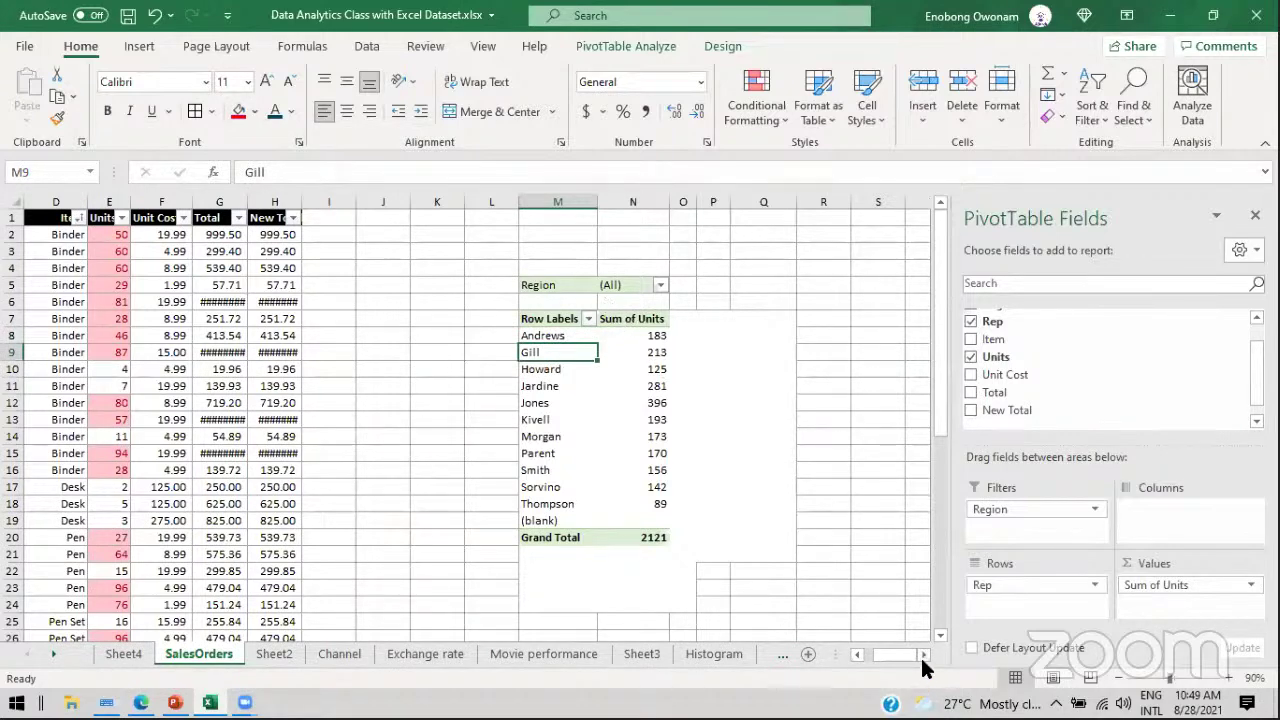
click(924, 654)
click(924, 654)
click(924, 655)
click(924, 654)
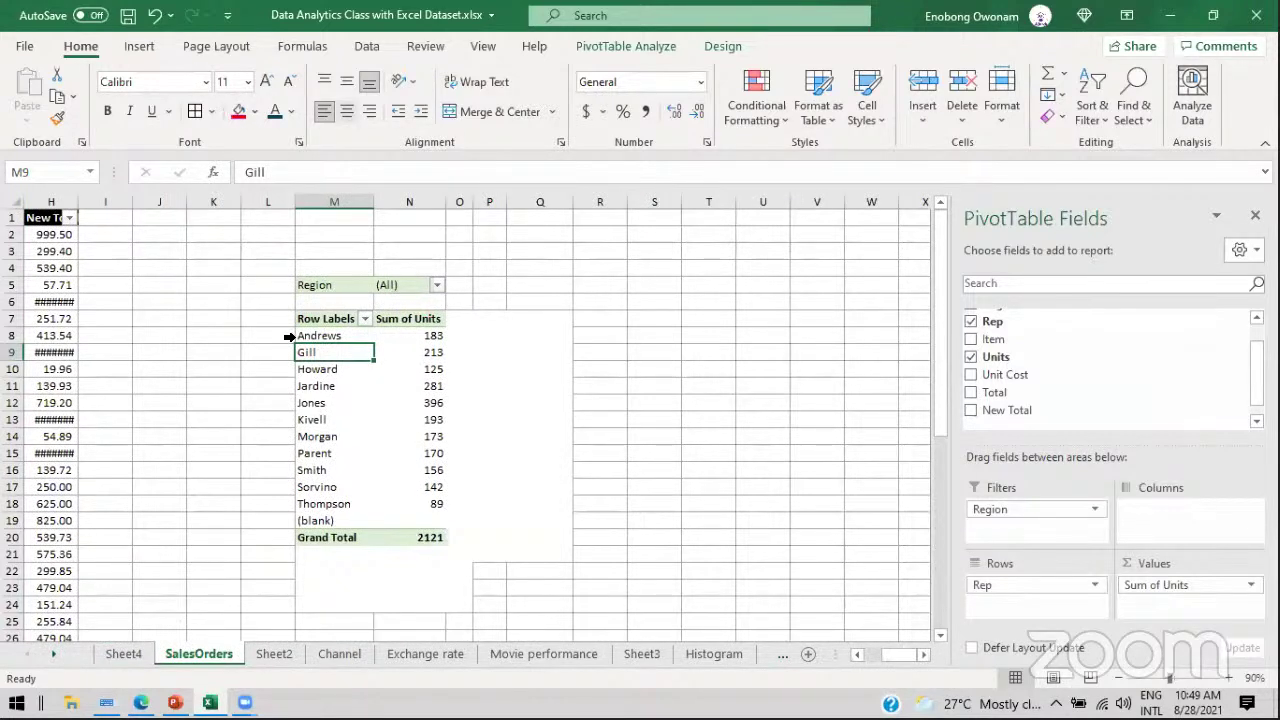
click(391, 352)
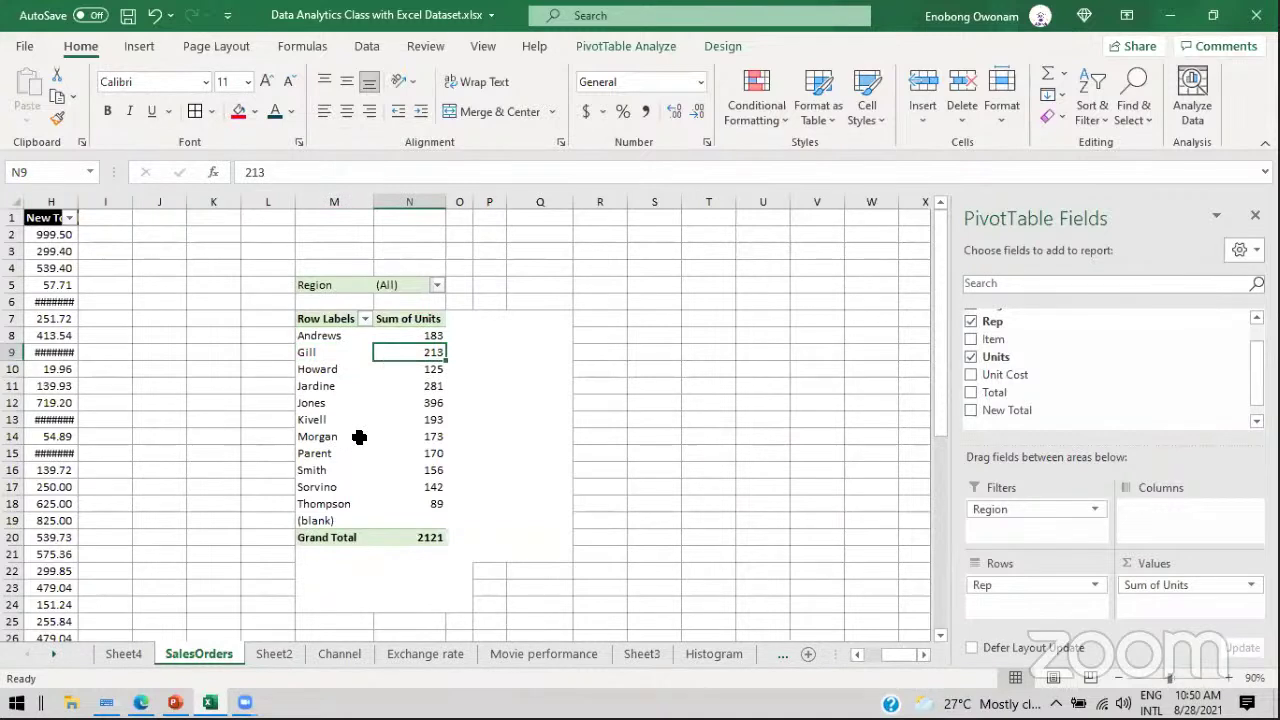
click(422, 388)
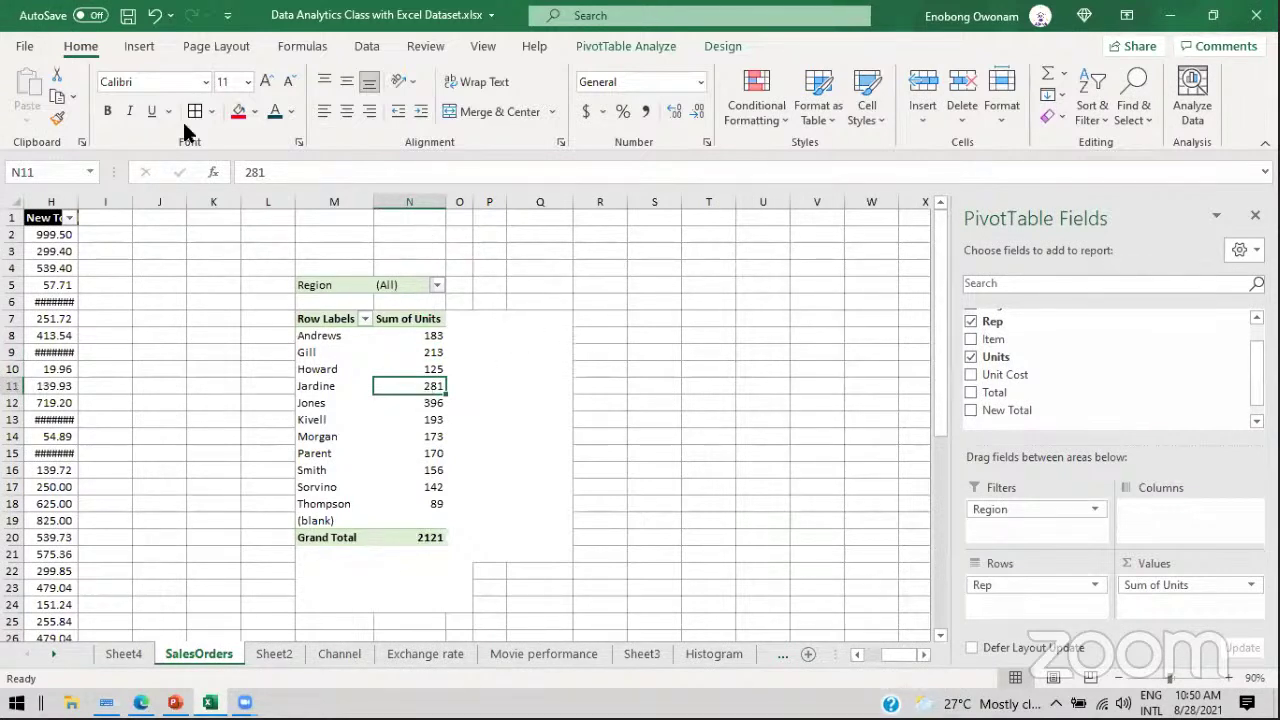
click(139, 48)
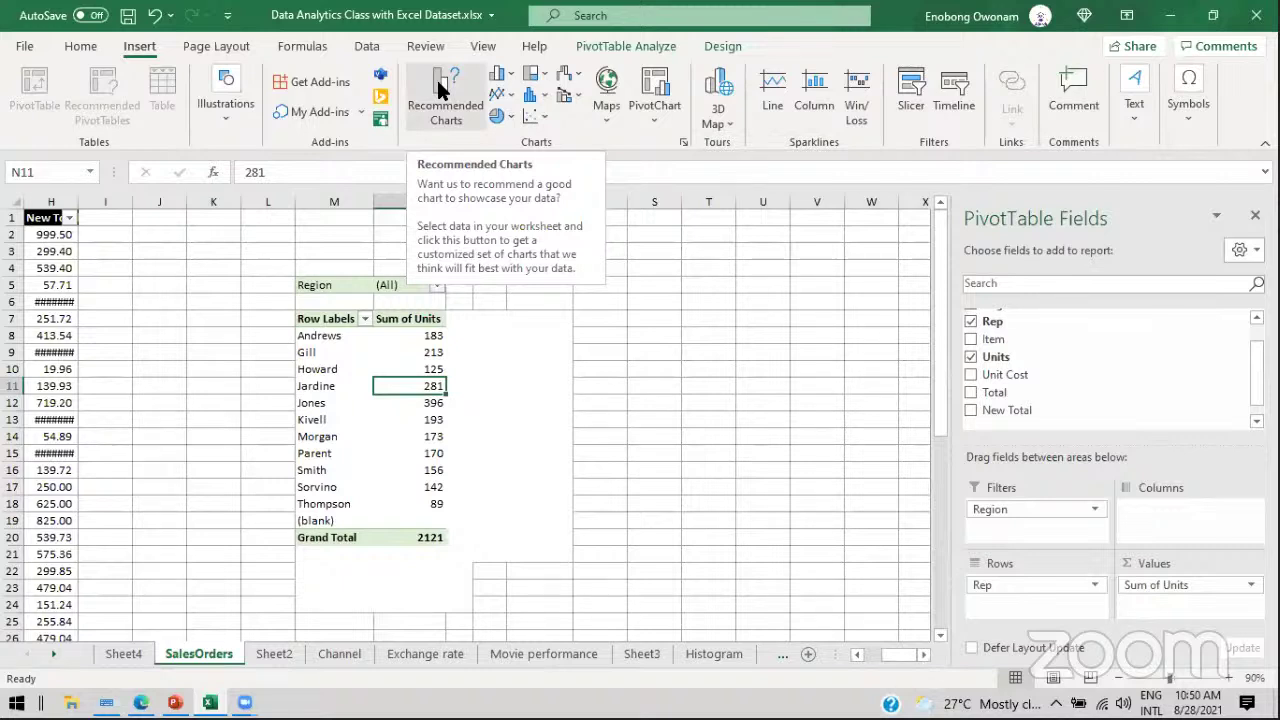
Step: Insert a 2-D Clustered Column PivotChart of Sum of Units per Rep
click(440, 418)
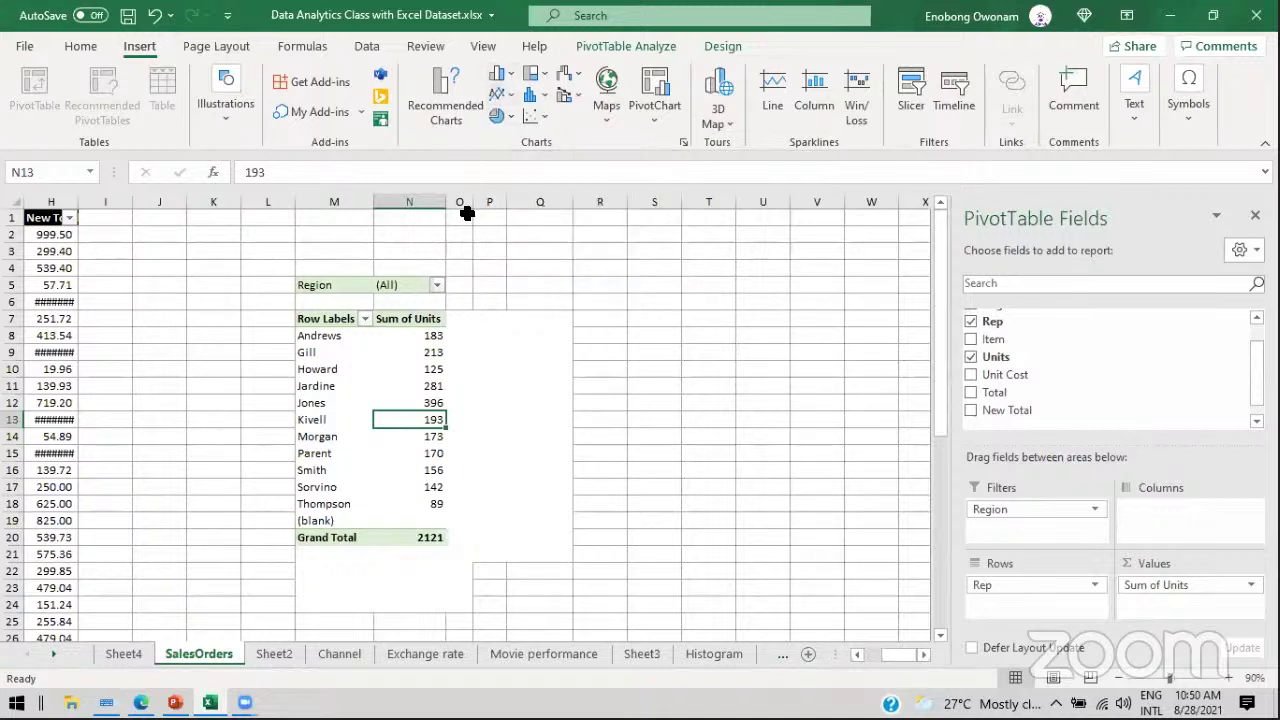
click(503, 76)
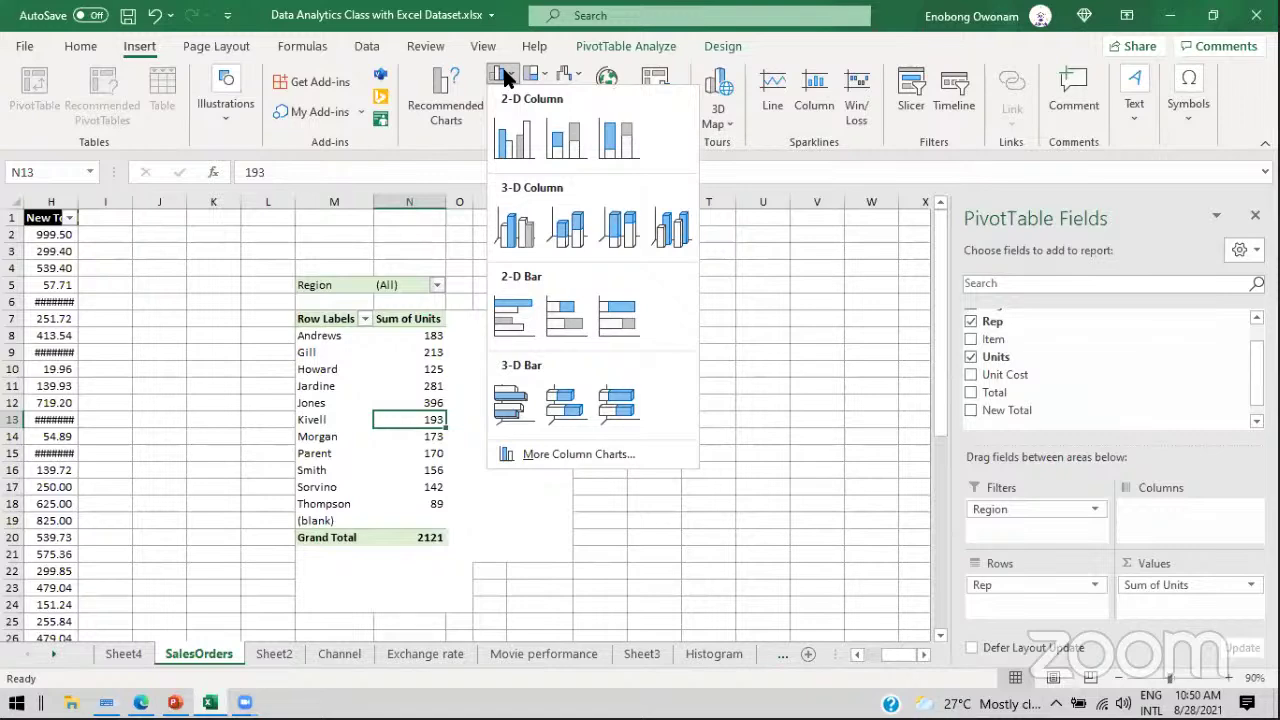
click(510, 137)
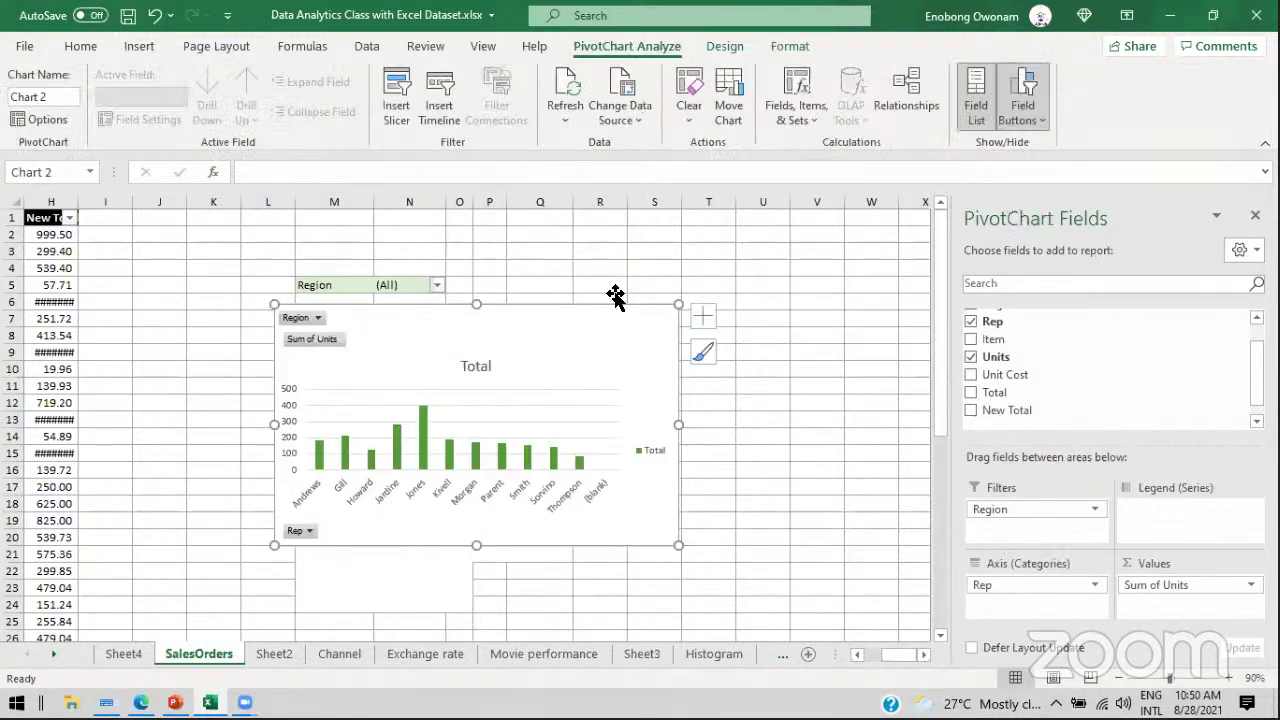
Step: Move the chart off the pivot table, make it taller and wider, and select its Total title
drag(537, 337, 777, 277)
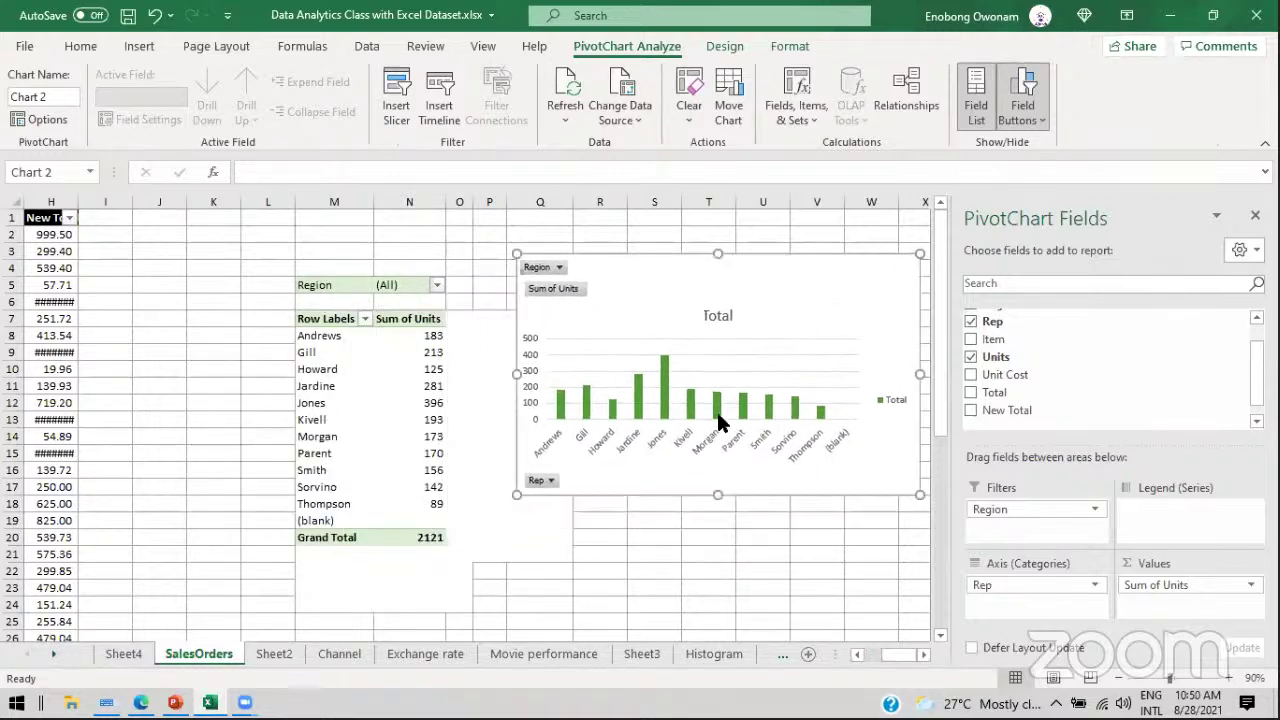
drag(718, 494, 718, 582)
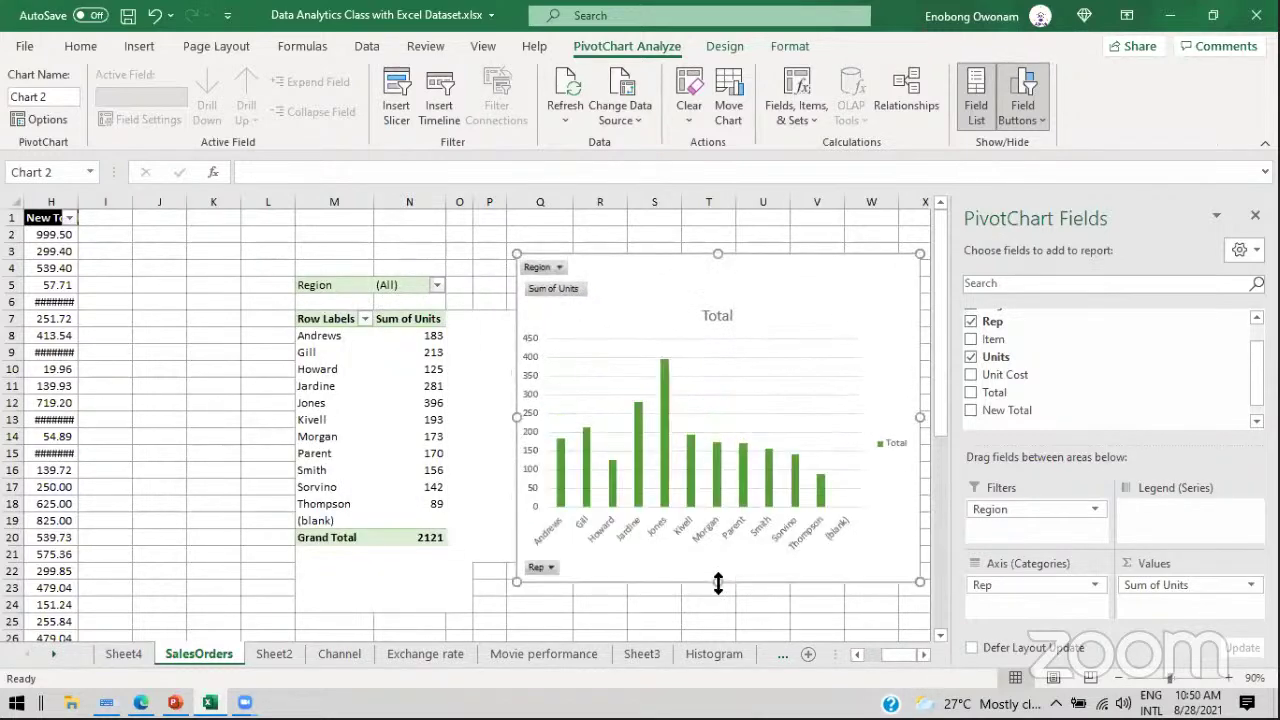
drag(516, 417, 463, 417)
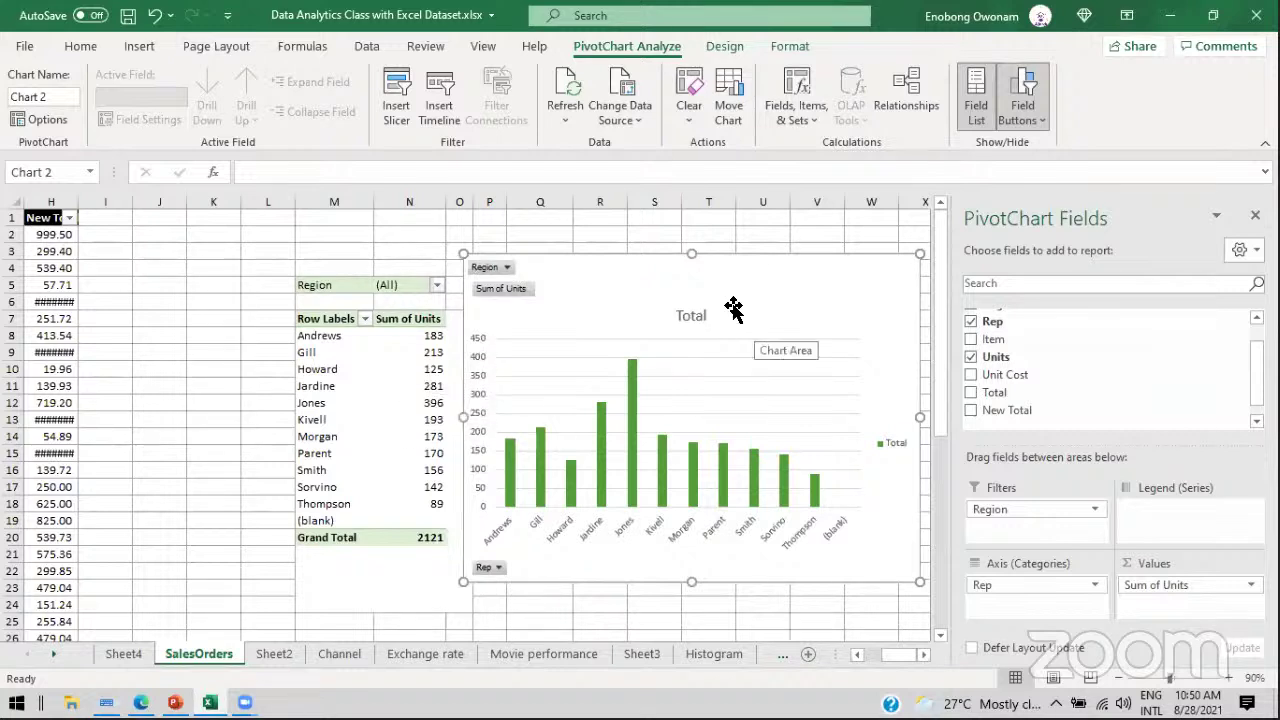
click(688, 318)
click(699, 318)
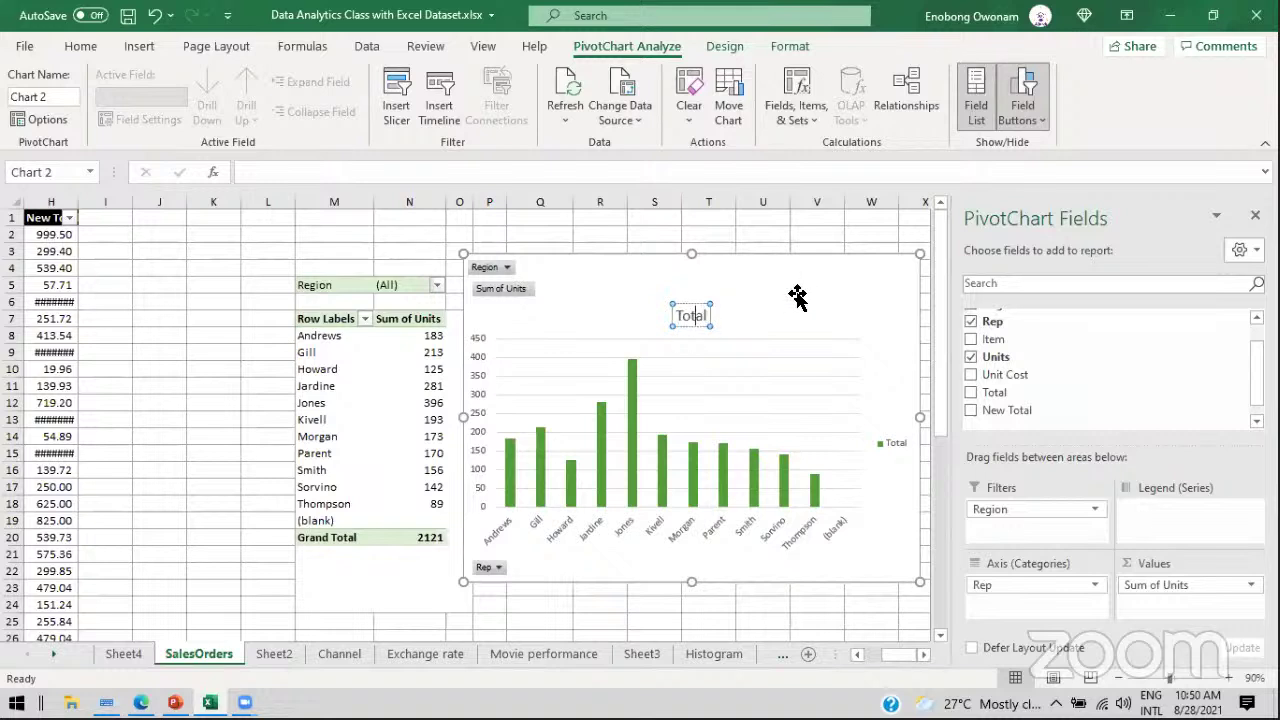
click(797, 296)
Step: Shift the PivotChart up and right so it sits beside the PivotTable
mouse_move(633, 372)
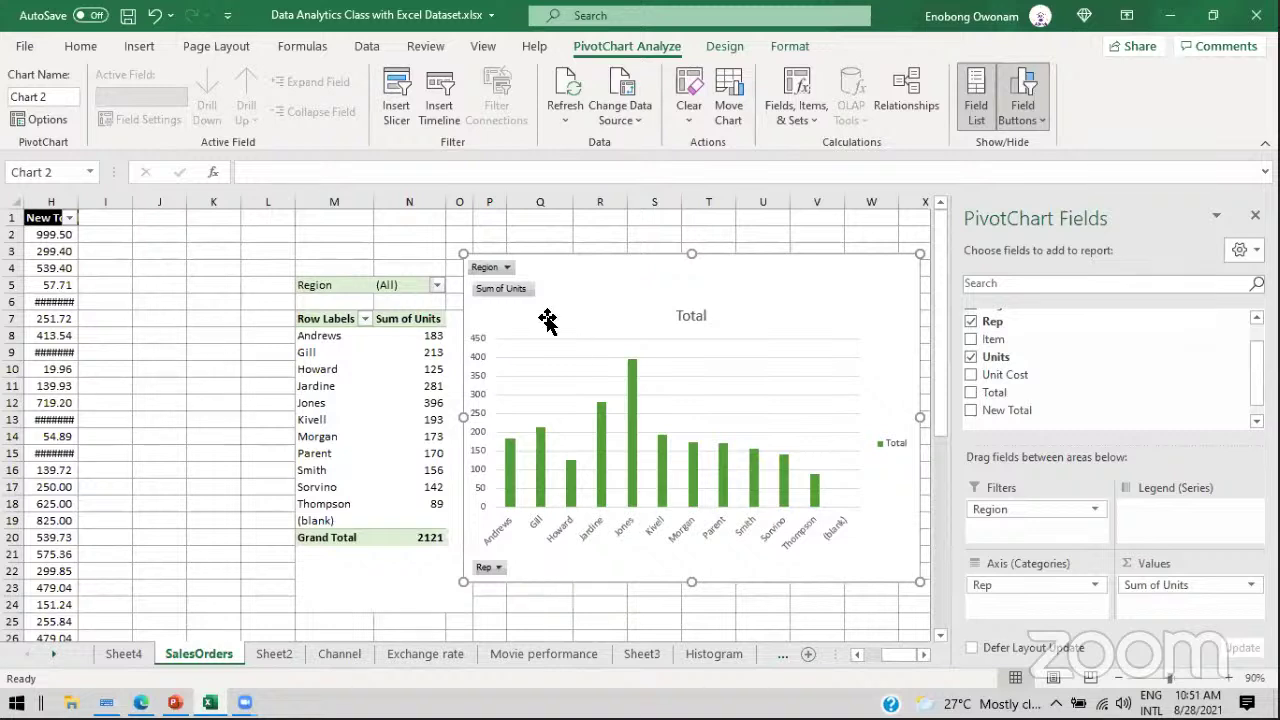
mouse_move(586, 269)
mouse_down()
mouse_move(617, 266)
mouse_move(603, 260)
mouse_up()
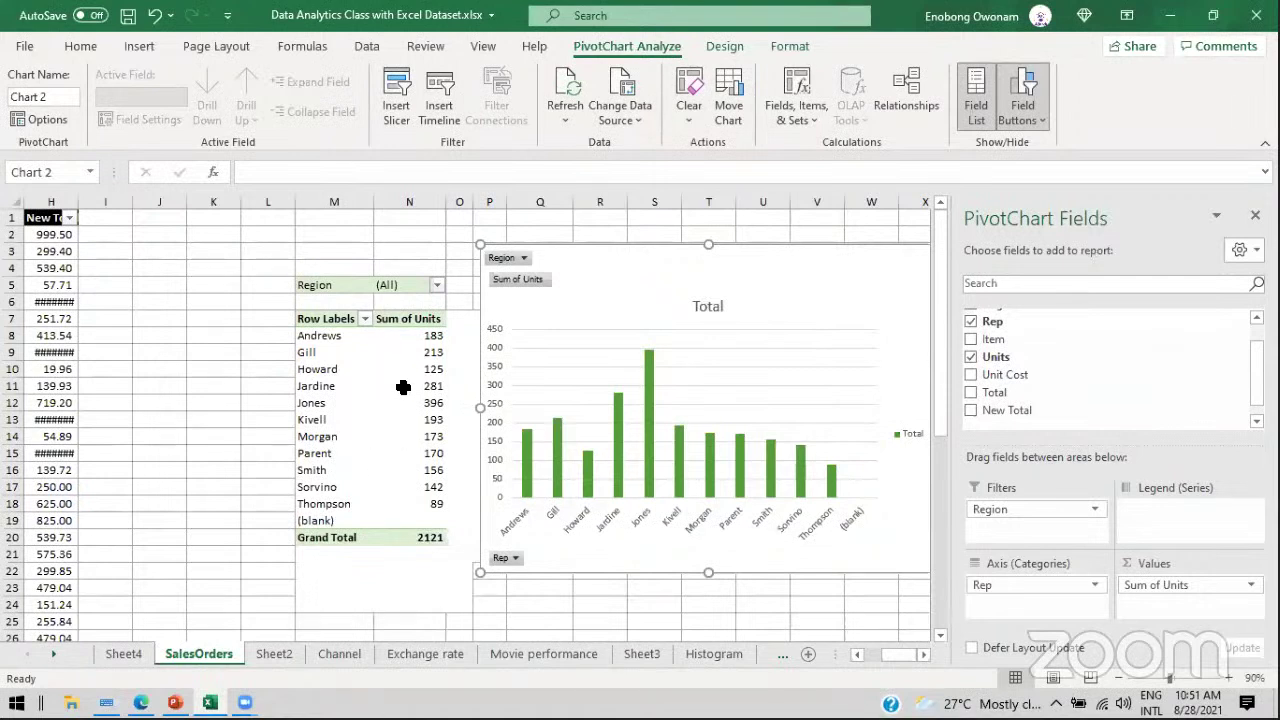
mouse_move(407, 387)
mouse_move(616, 402)
mouse_move(827, 491)
drag(577, 272, 663, 261)
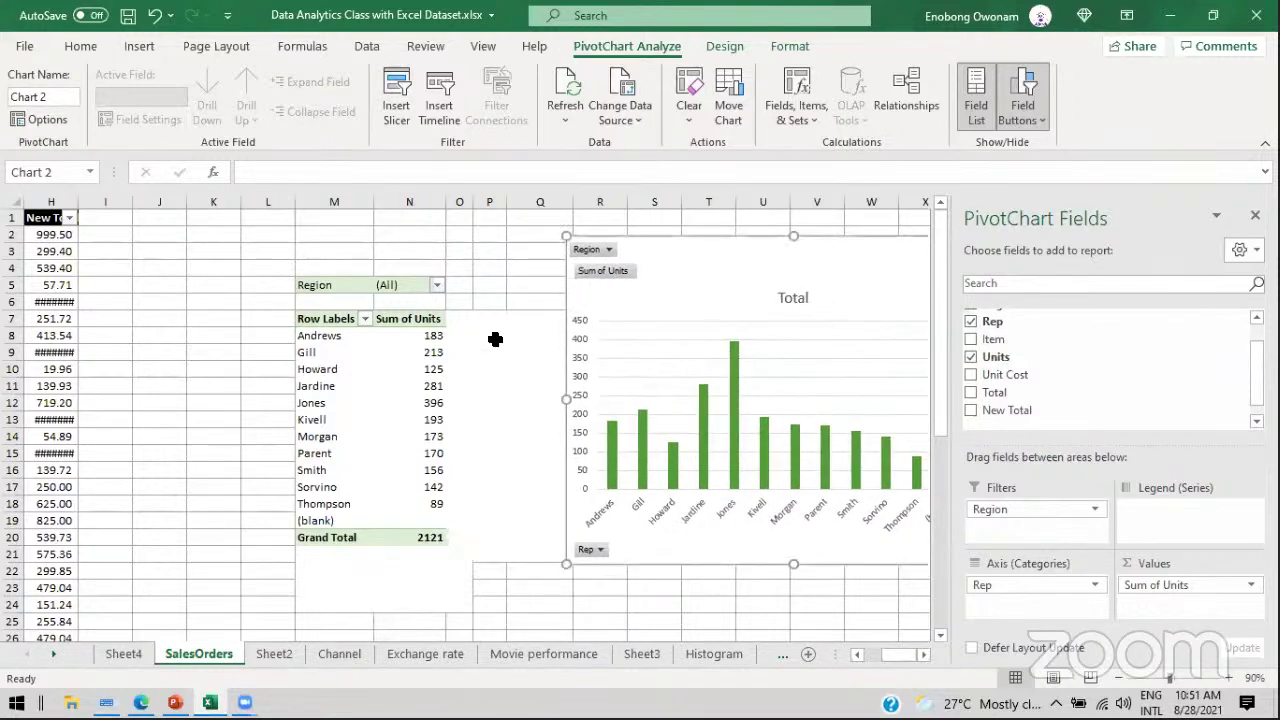
Step: Select the units totals, including Andrews 183, Jardine 281 and Jones 396, down to Thompson
click(423, 341)
drag(423, 341, 429, 392)
click(432, 390)
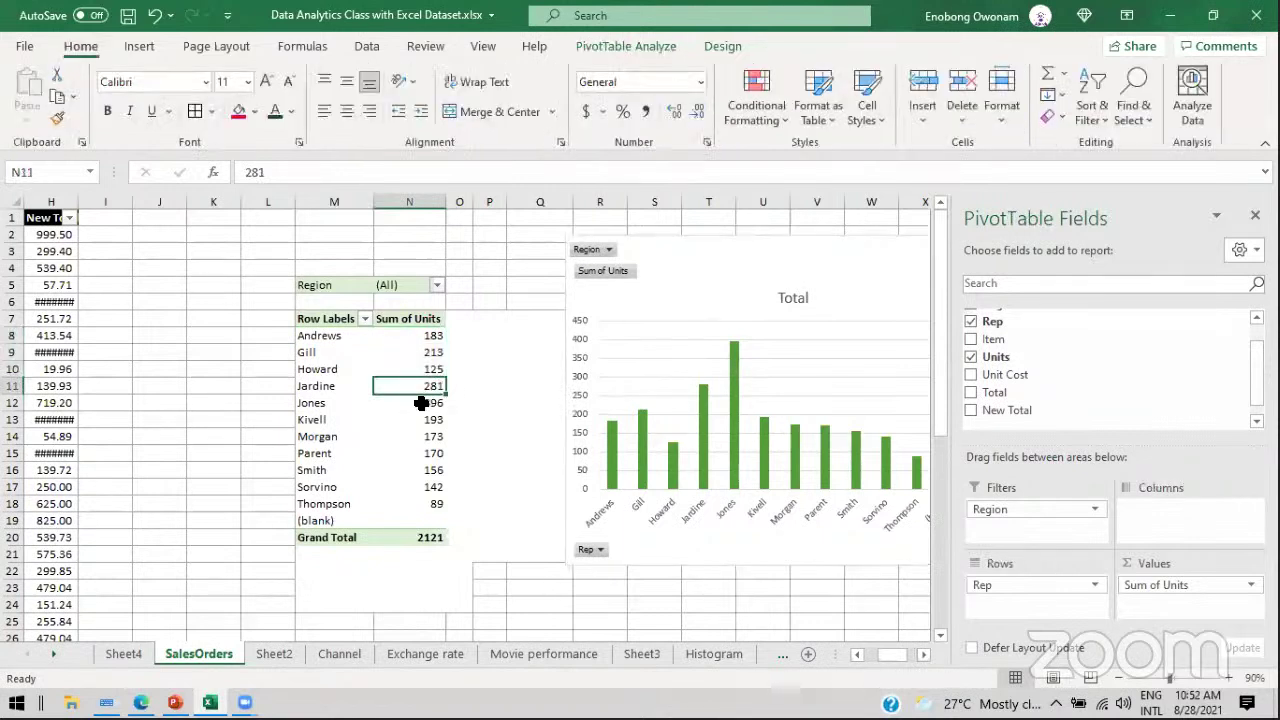
click(425, 408)
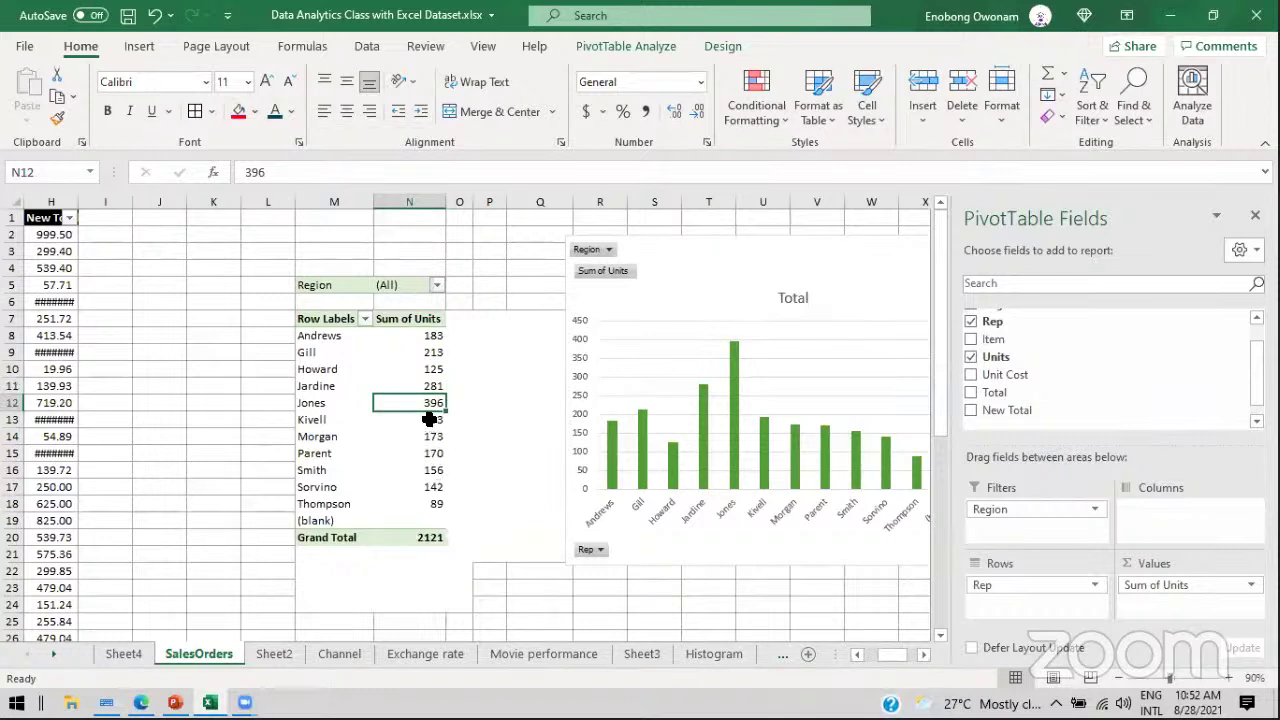
drag(426, 418, 424, 500)
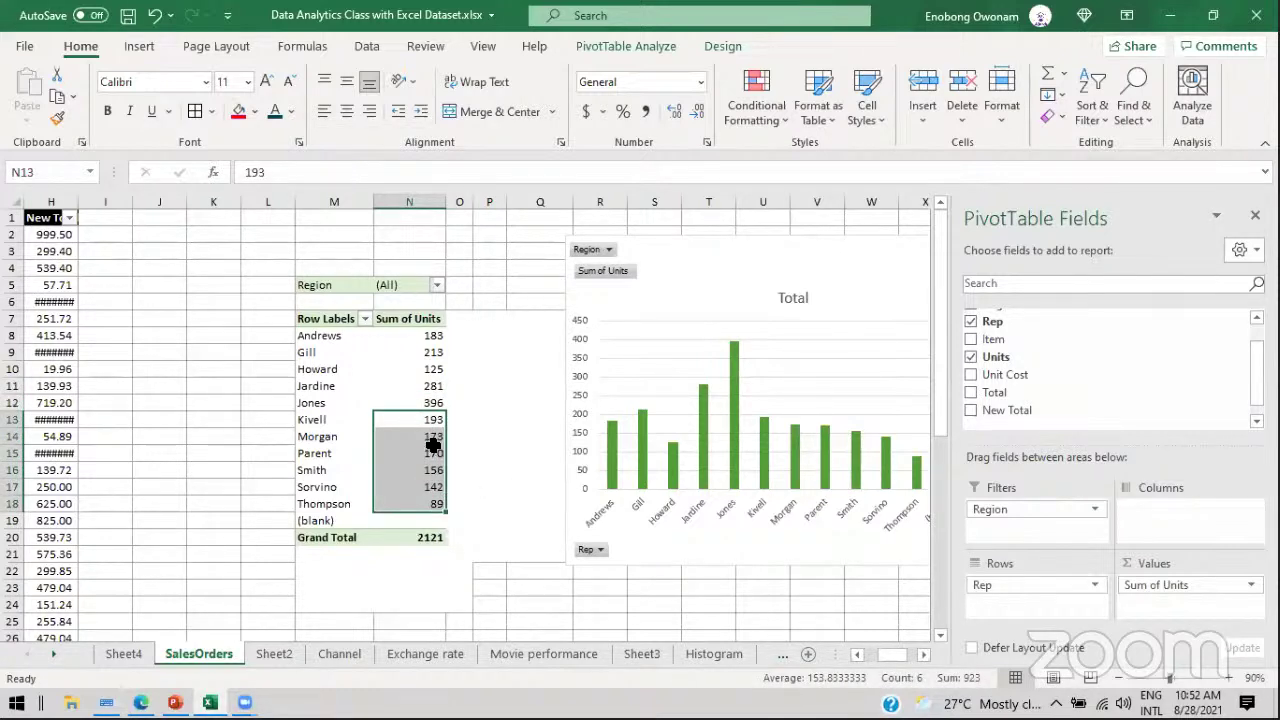
Step: Reposition the chart further right so the pivot values stay uncovered
drag(725, 297, 577, 266)
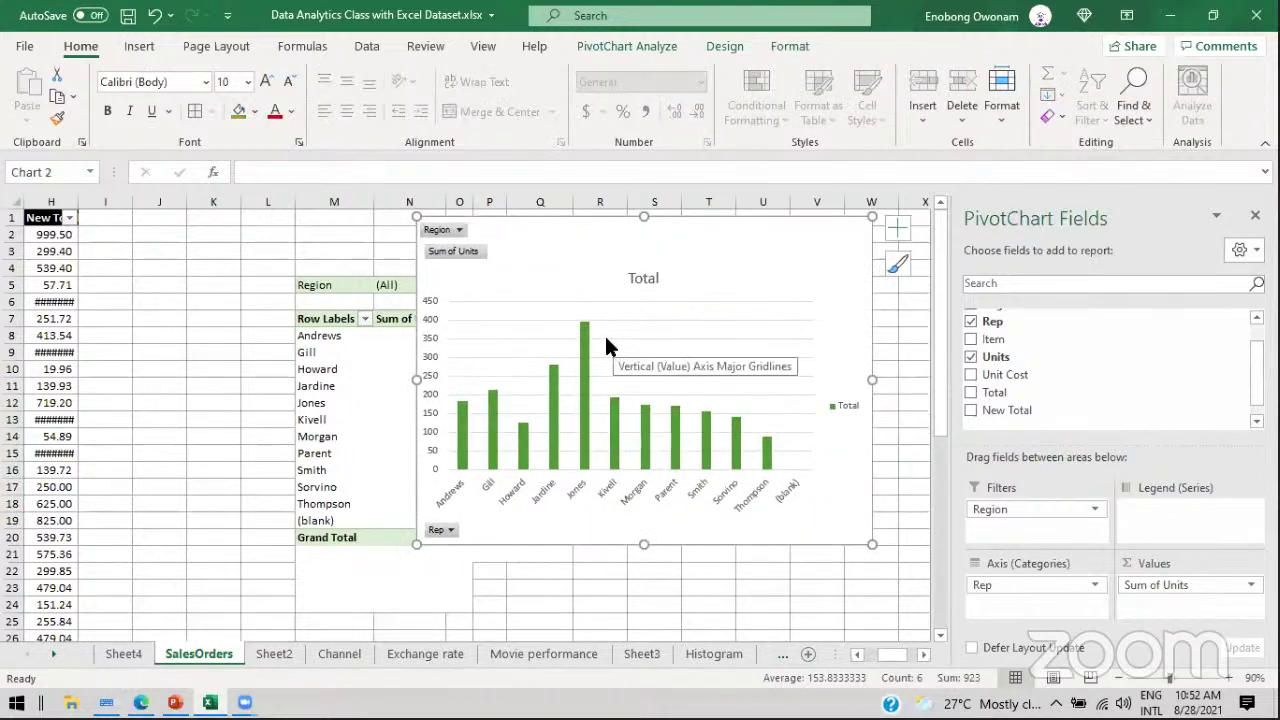
mouse_move(586, 340)
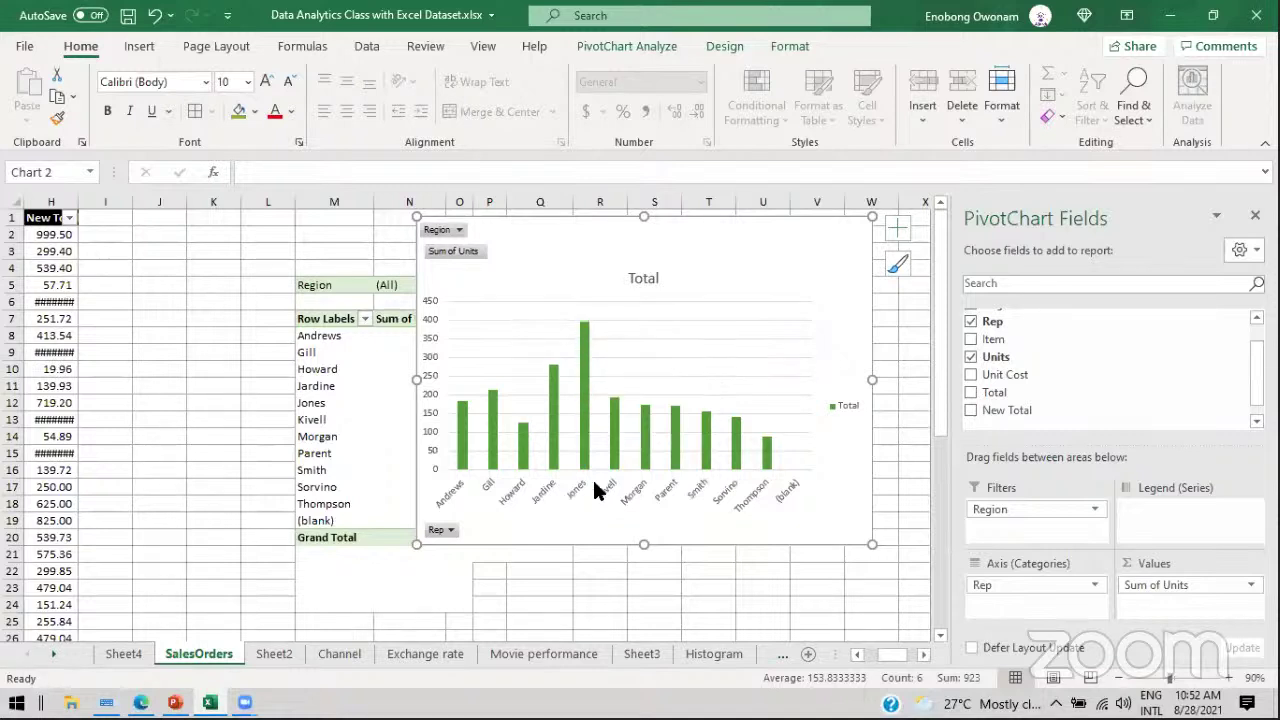
mouse_move(766, 443)
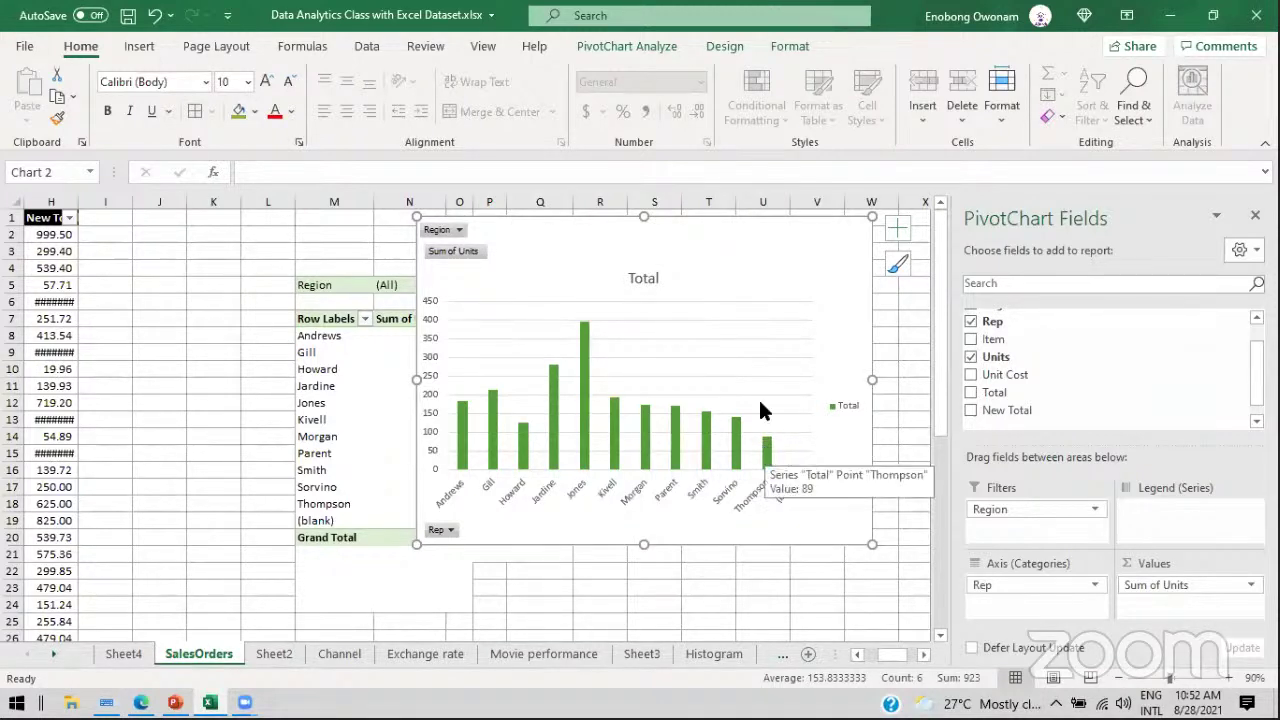
drag(726, 255, 810, 263)
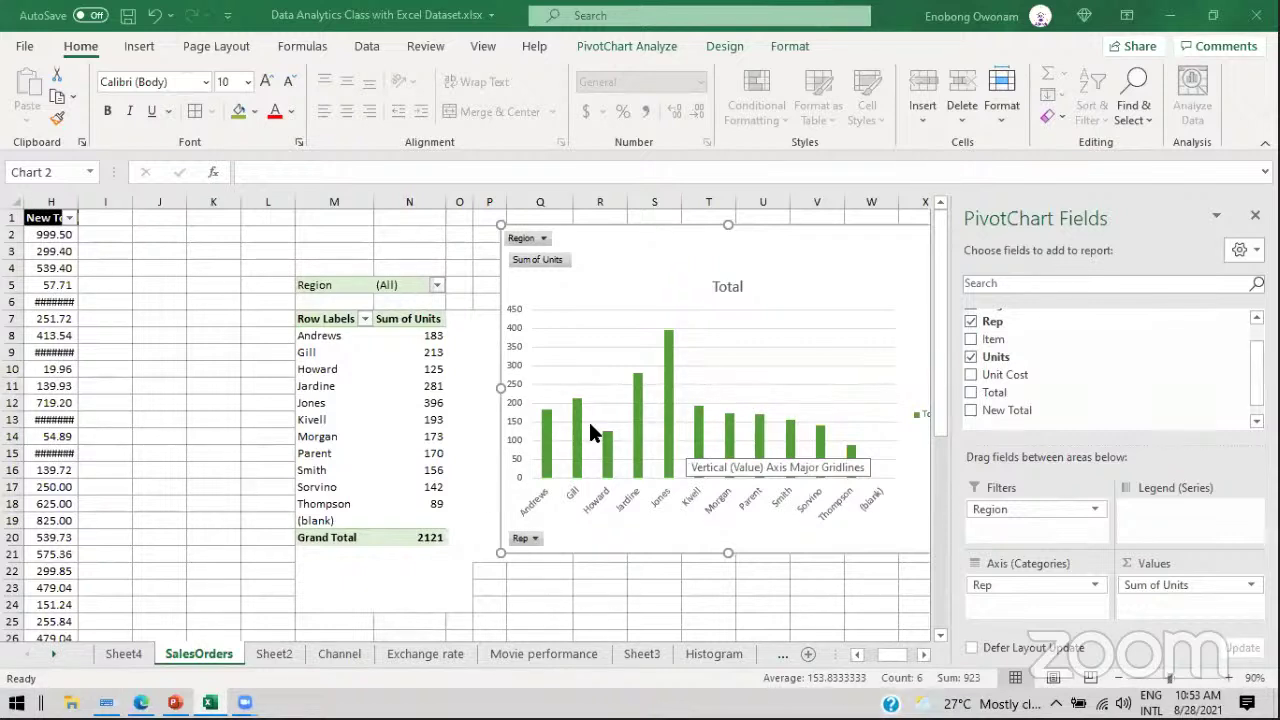
click(426, 337)
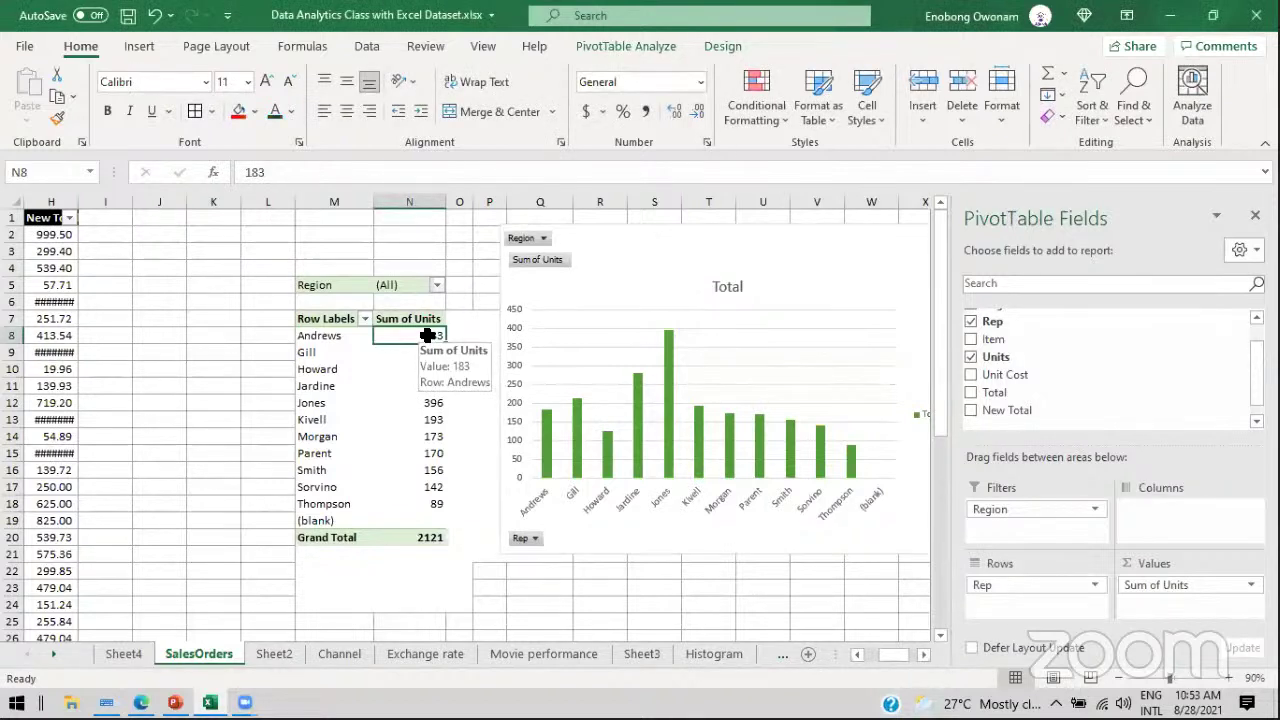
right_click(426, 337)
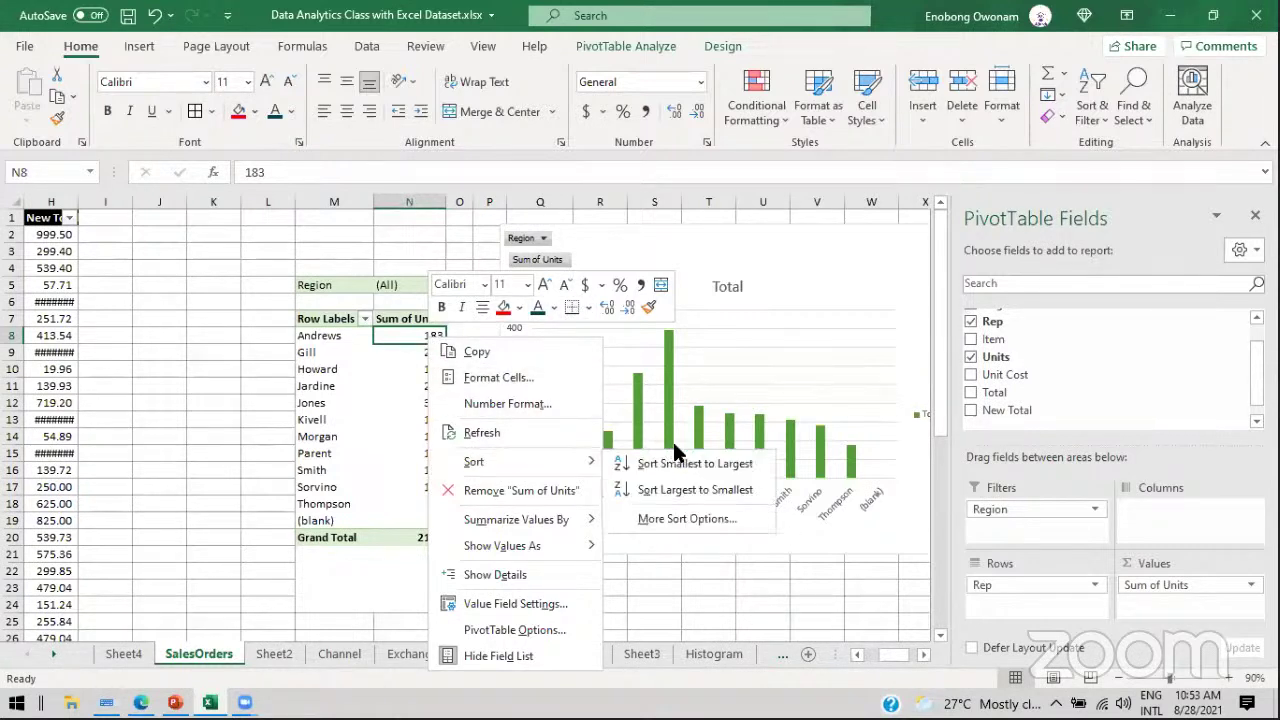
mouse_move(546, 459)
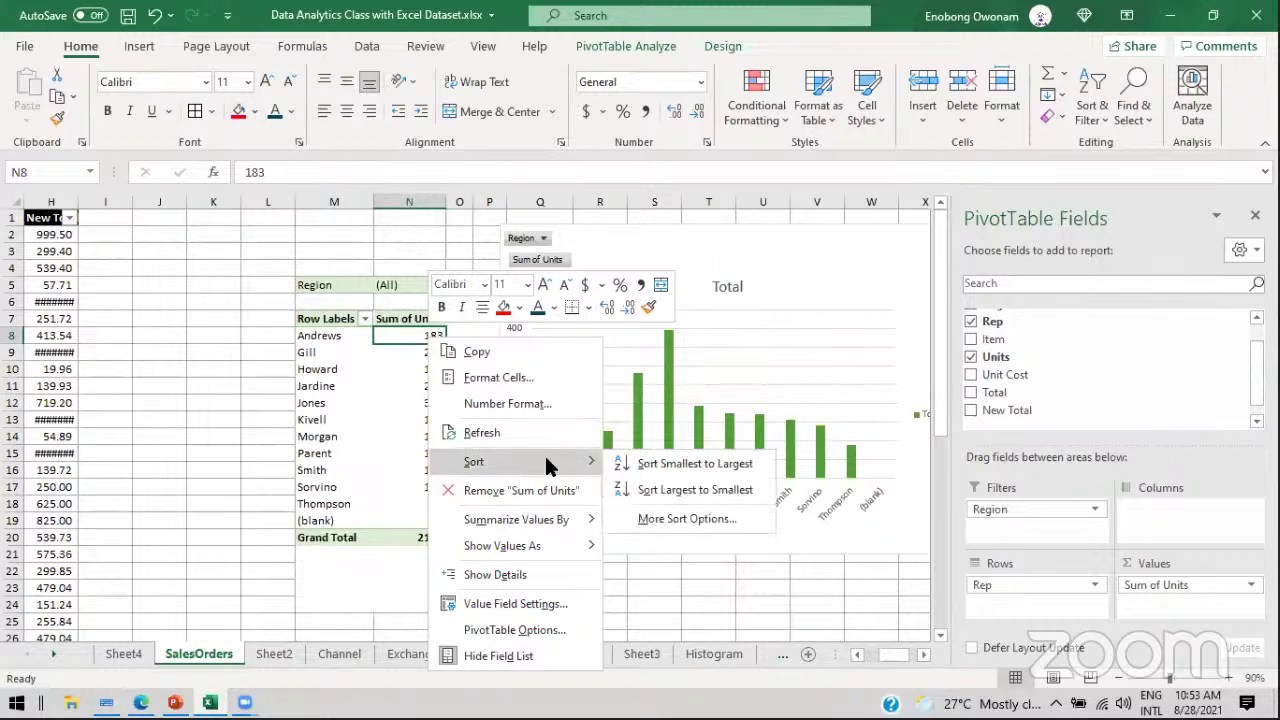
click(642, 489)
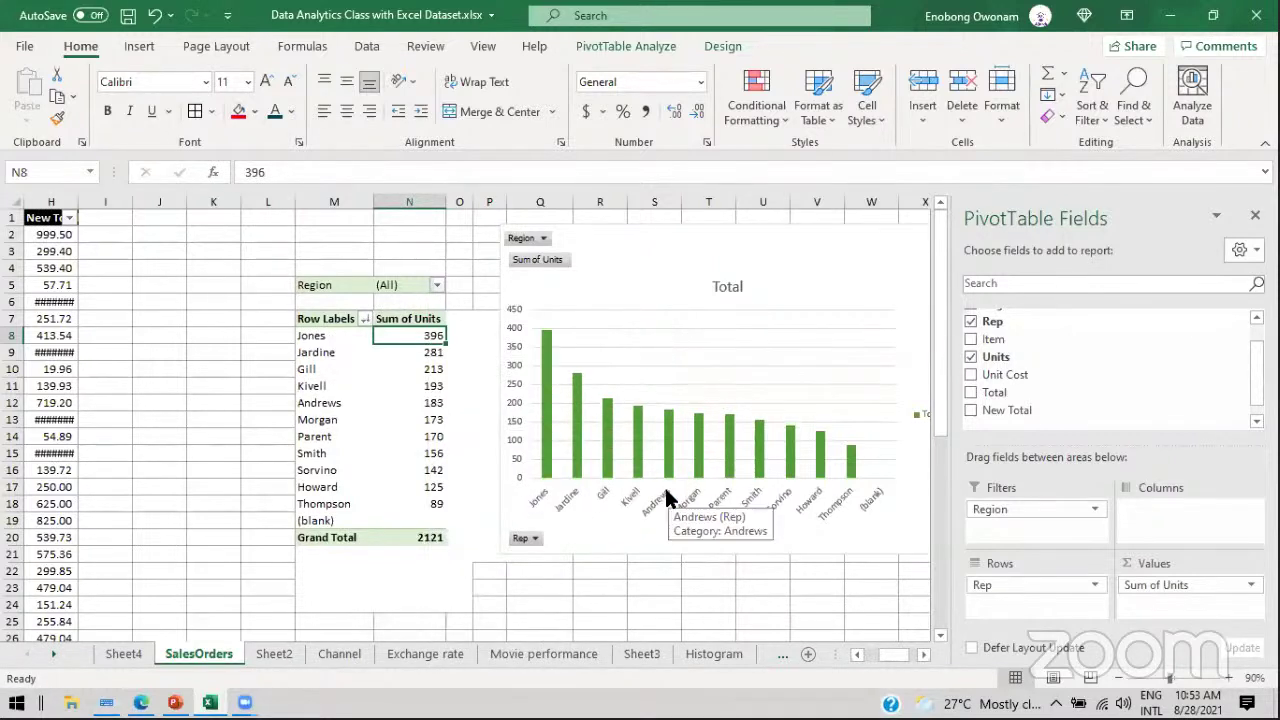
click(645, 272)
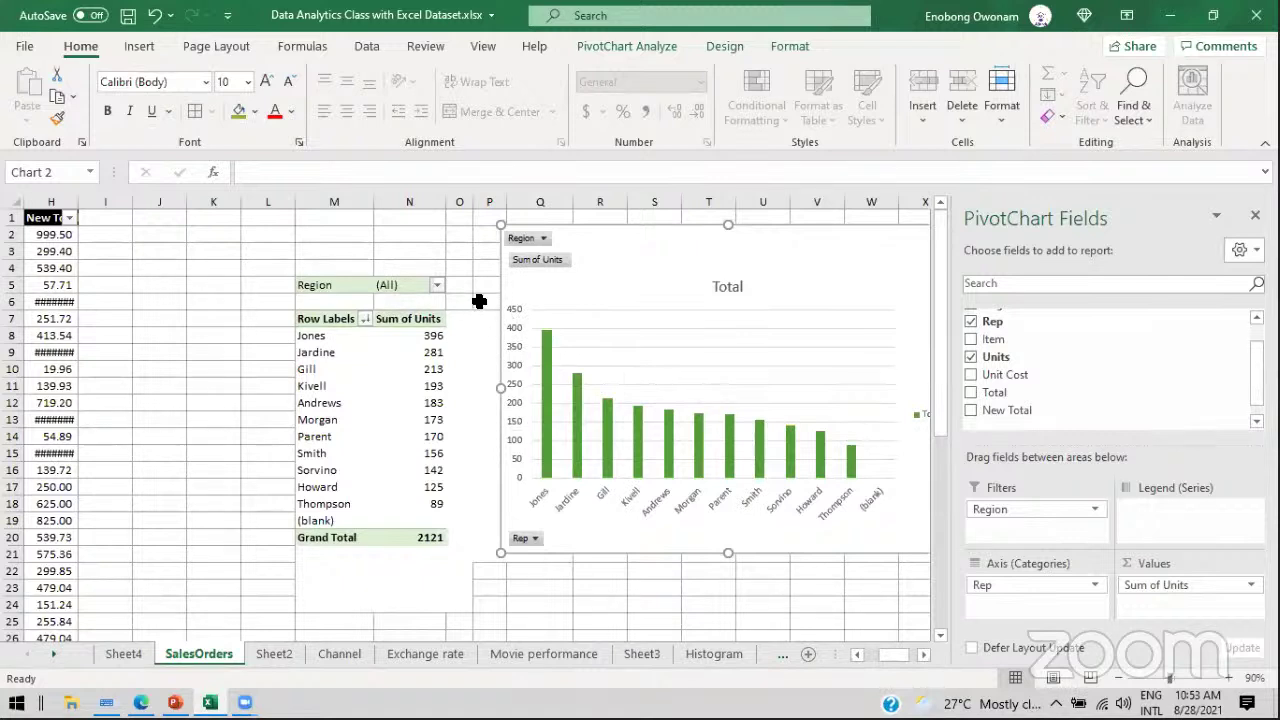
key(ctrl+z)
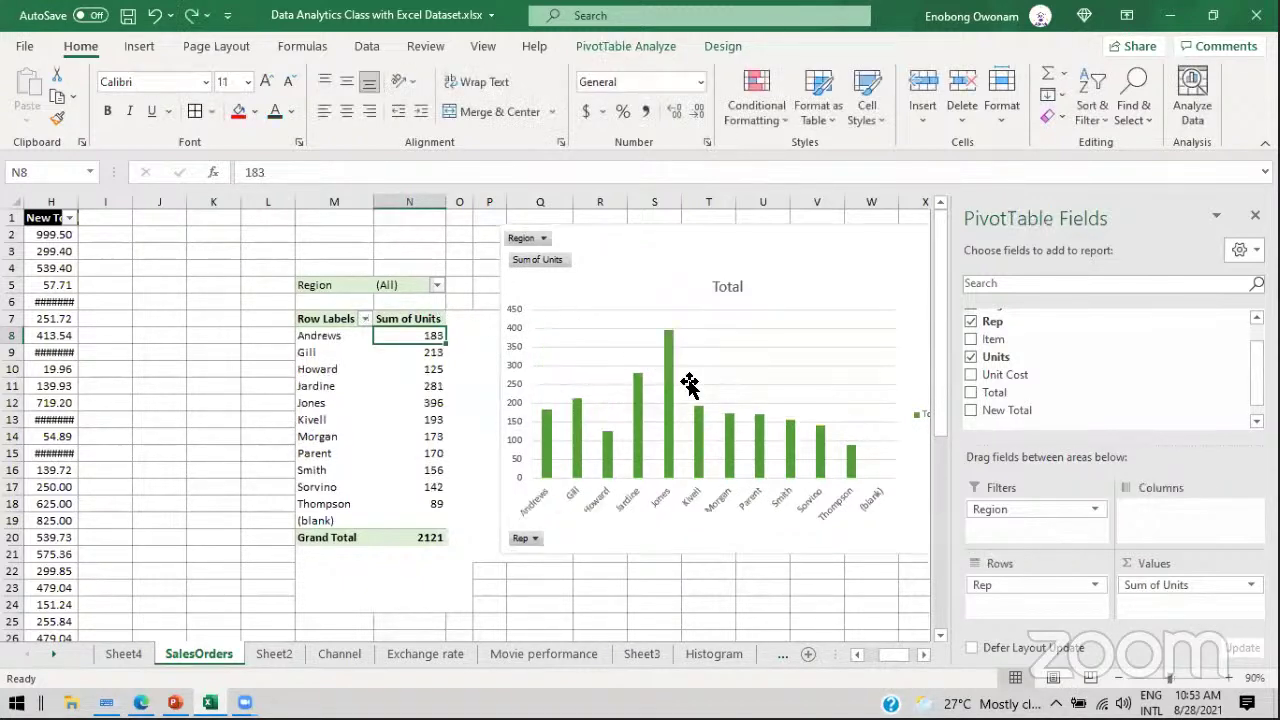
mouse_move(668, 407)
click(661, 275)
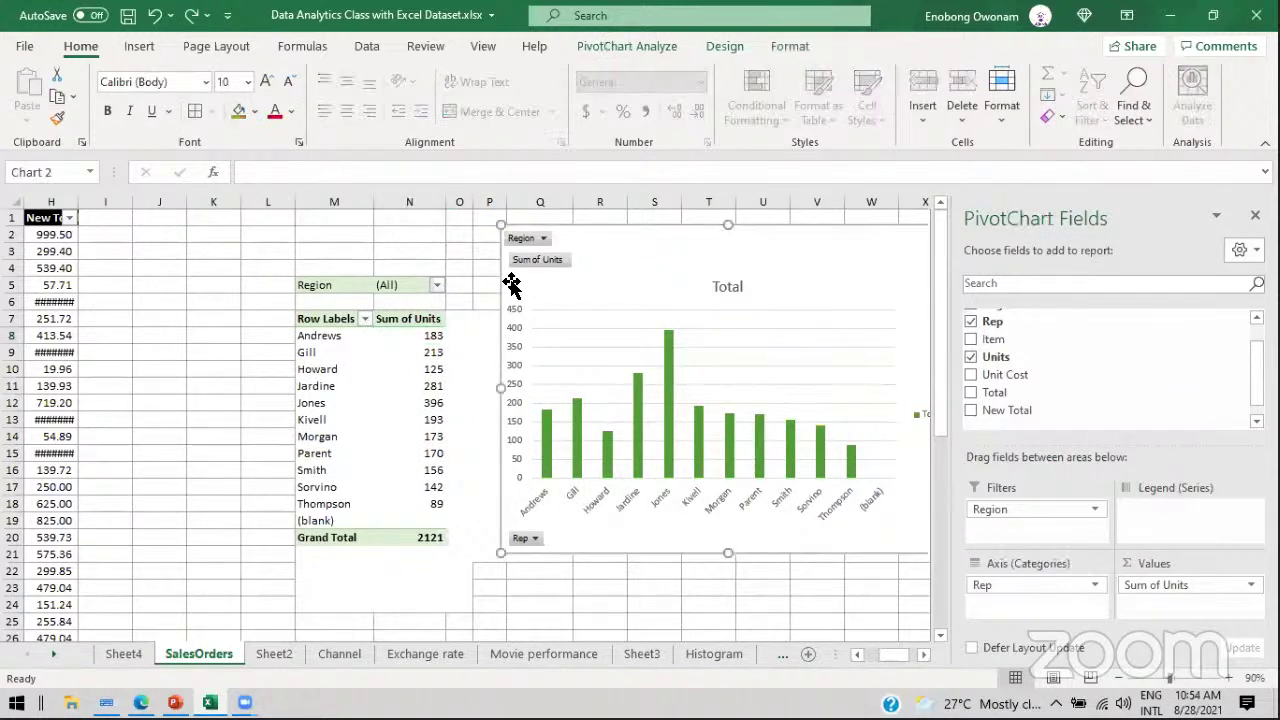
click(126, 660)
click(215, 653)
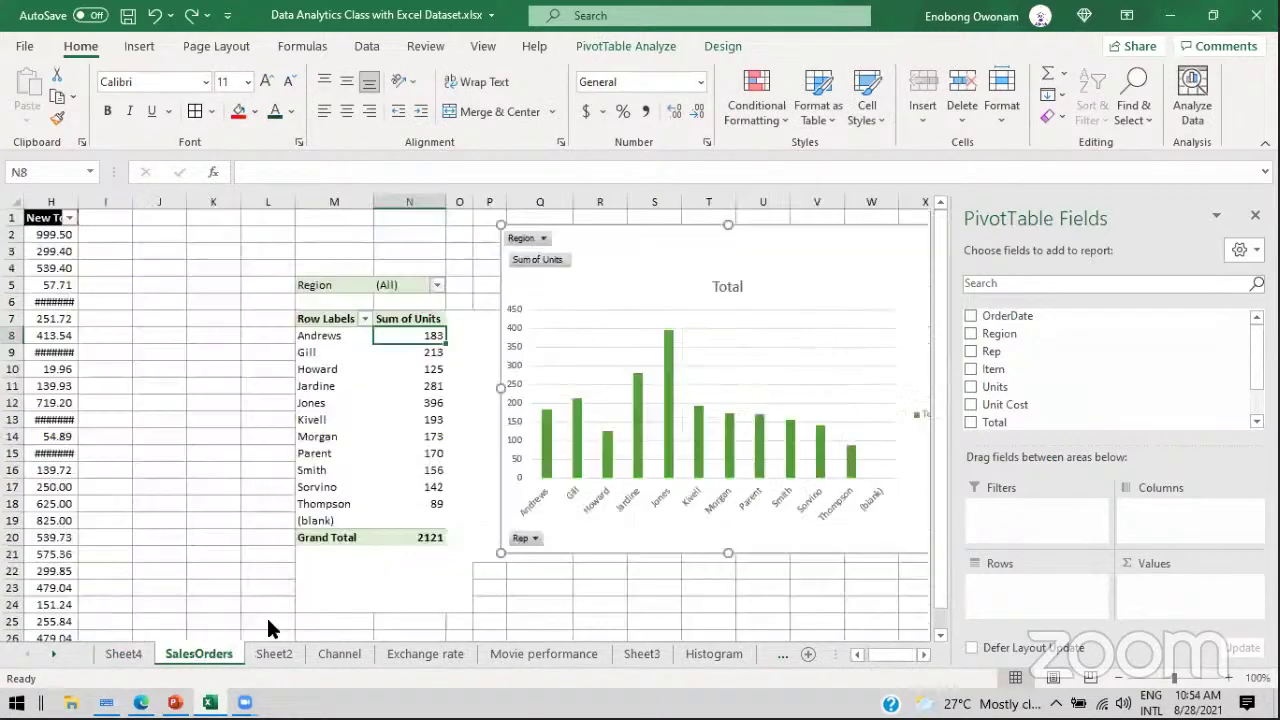
click(661, 289)
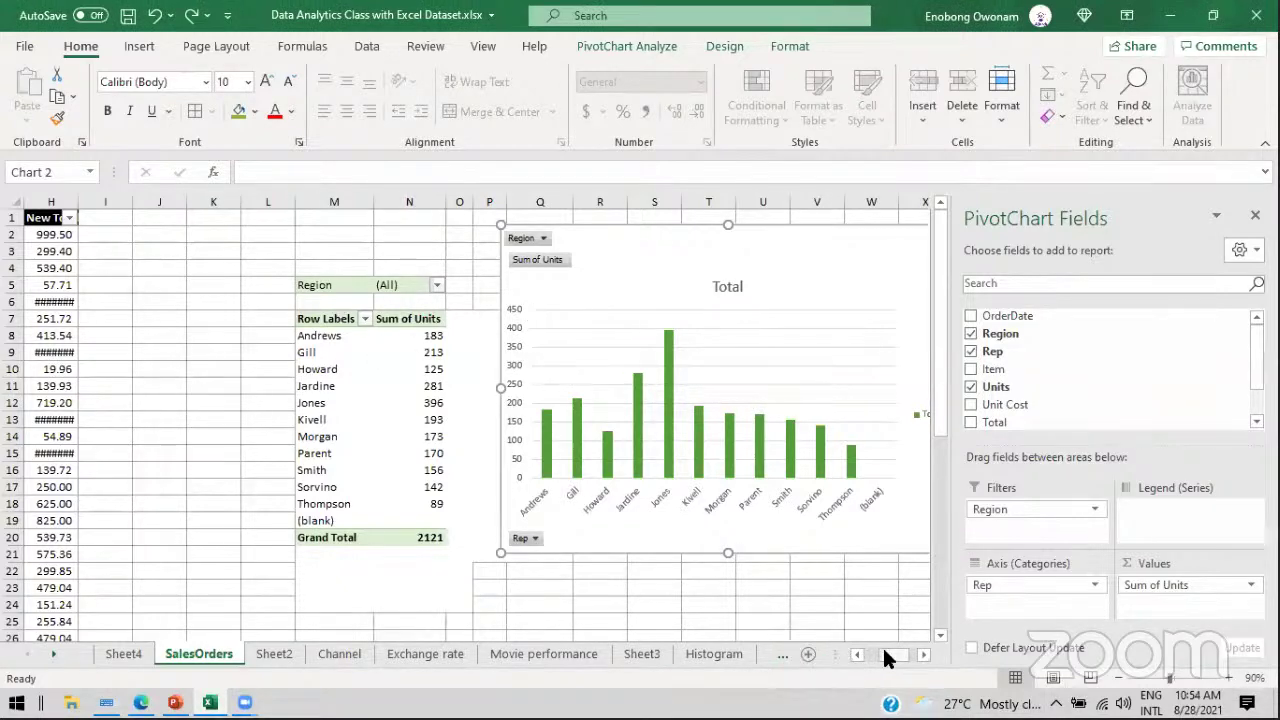
drag(894, 656, 848, 653)
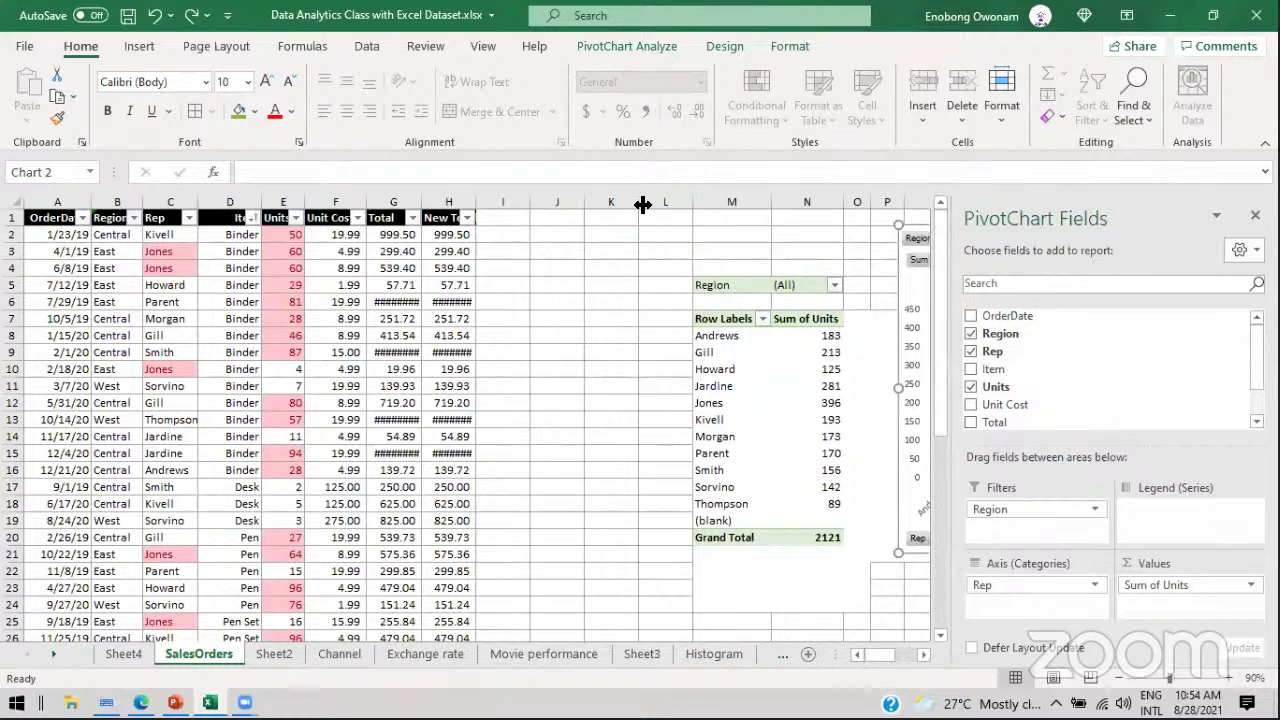
Step: Narrow the empty columns I through L
drag(651, 197, 503, 200)
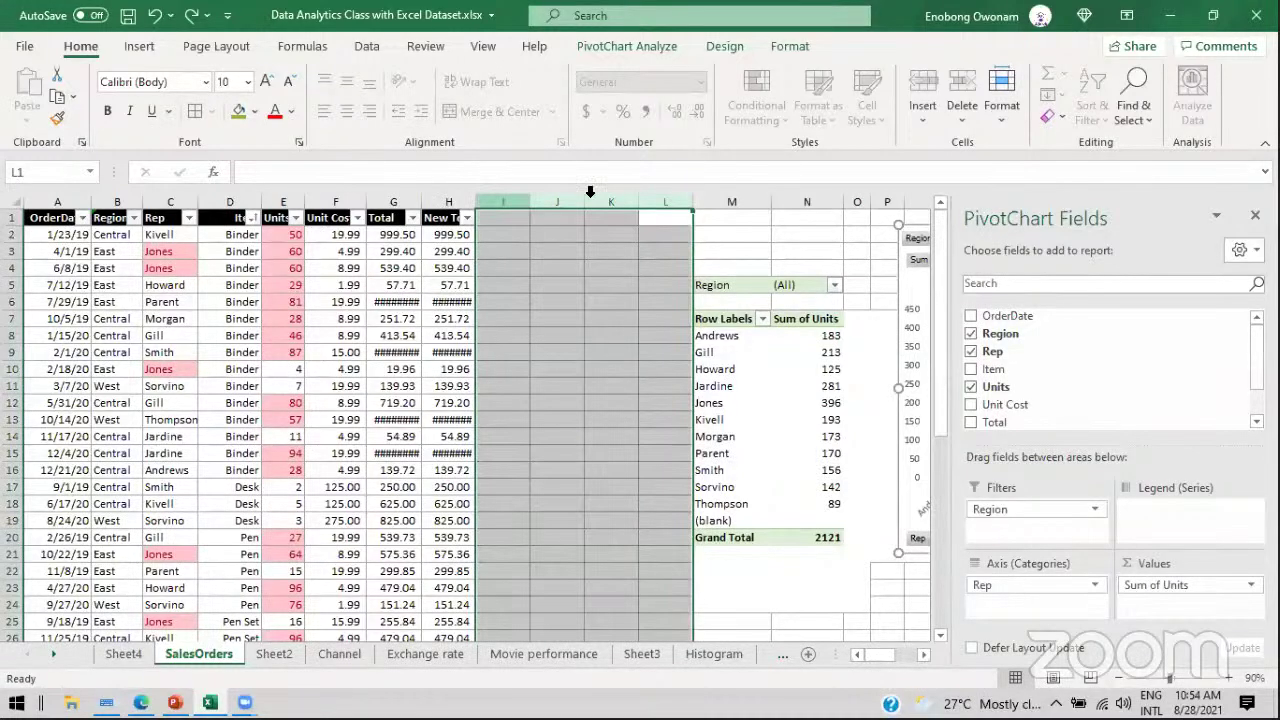
drag(694, 200, 652, 202)
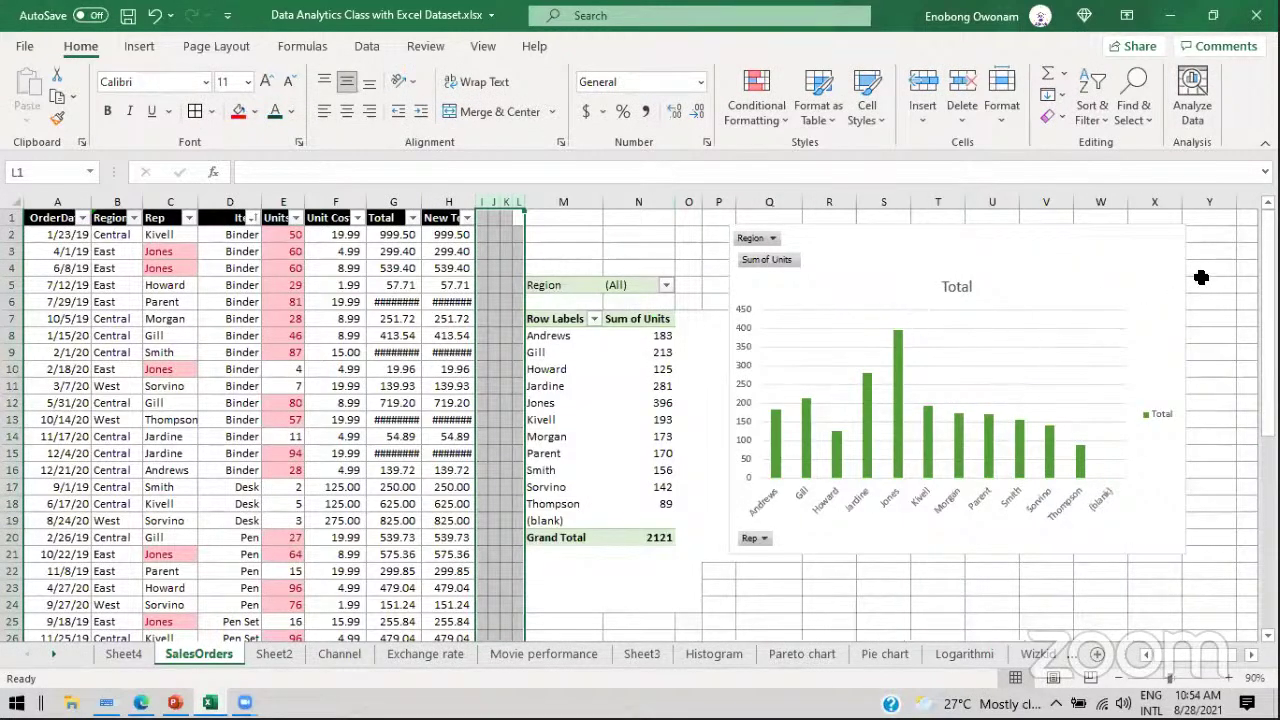
click(1201, 282)
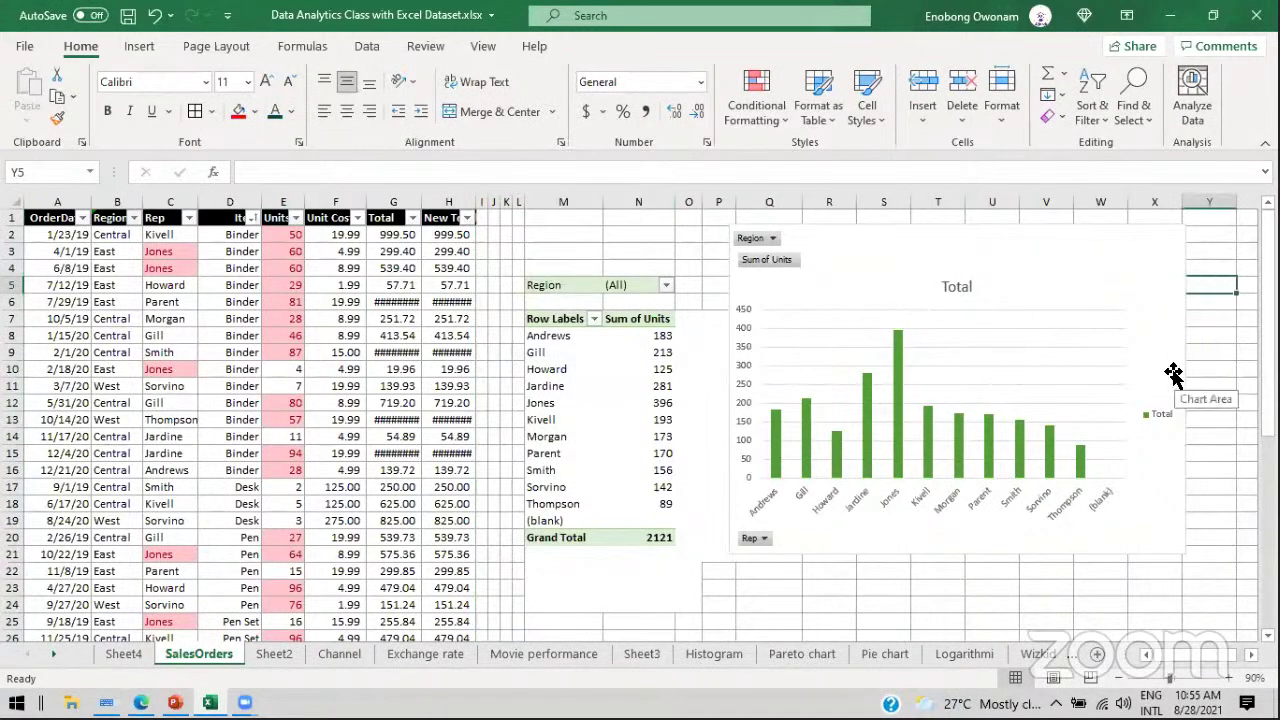
click(622, 115)
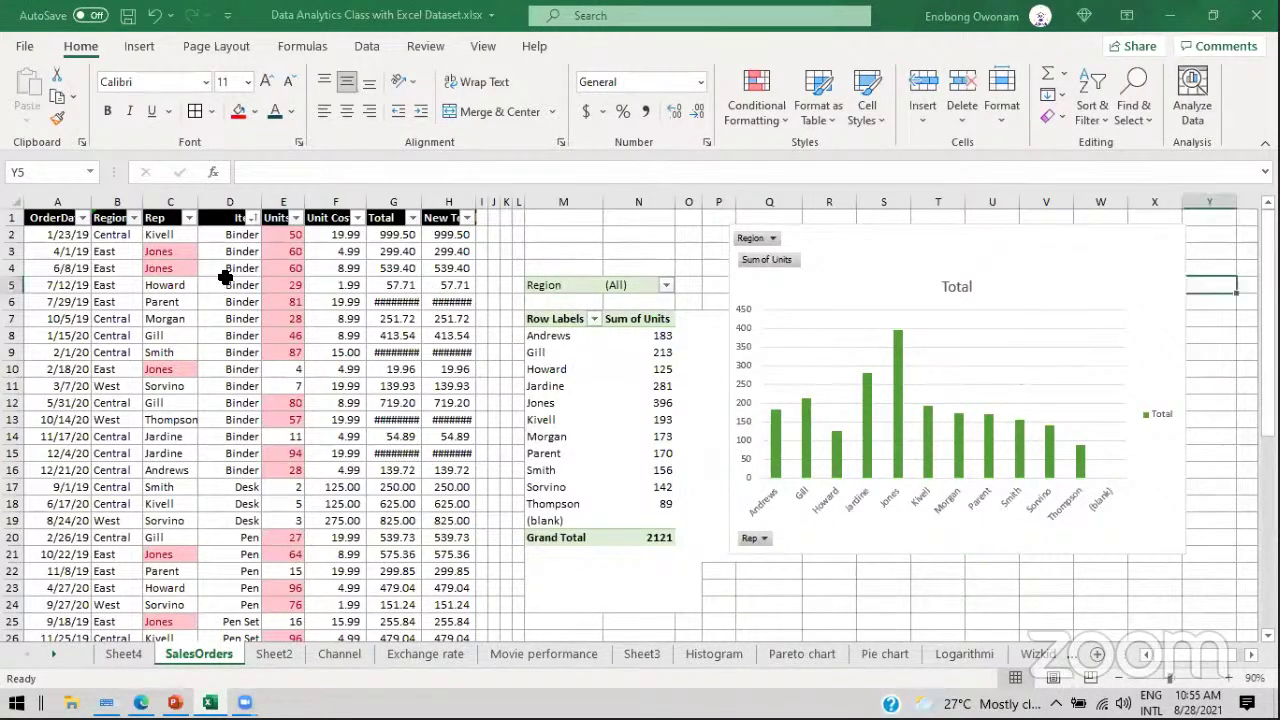
Step: Check pivot values such as Howard's 125 and shift the PivotChart slightly right
click(273, 287)
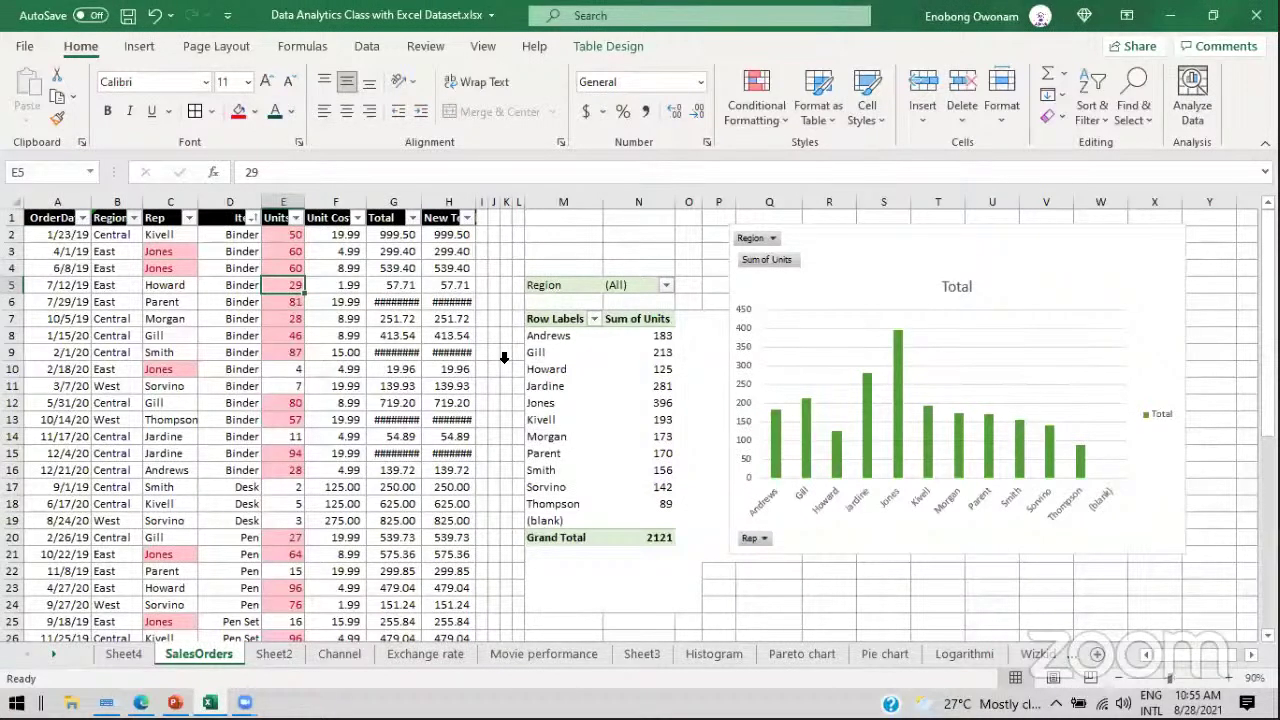
click(615, 369)
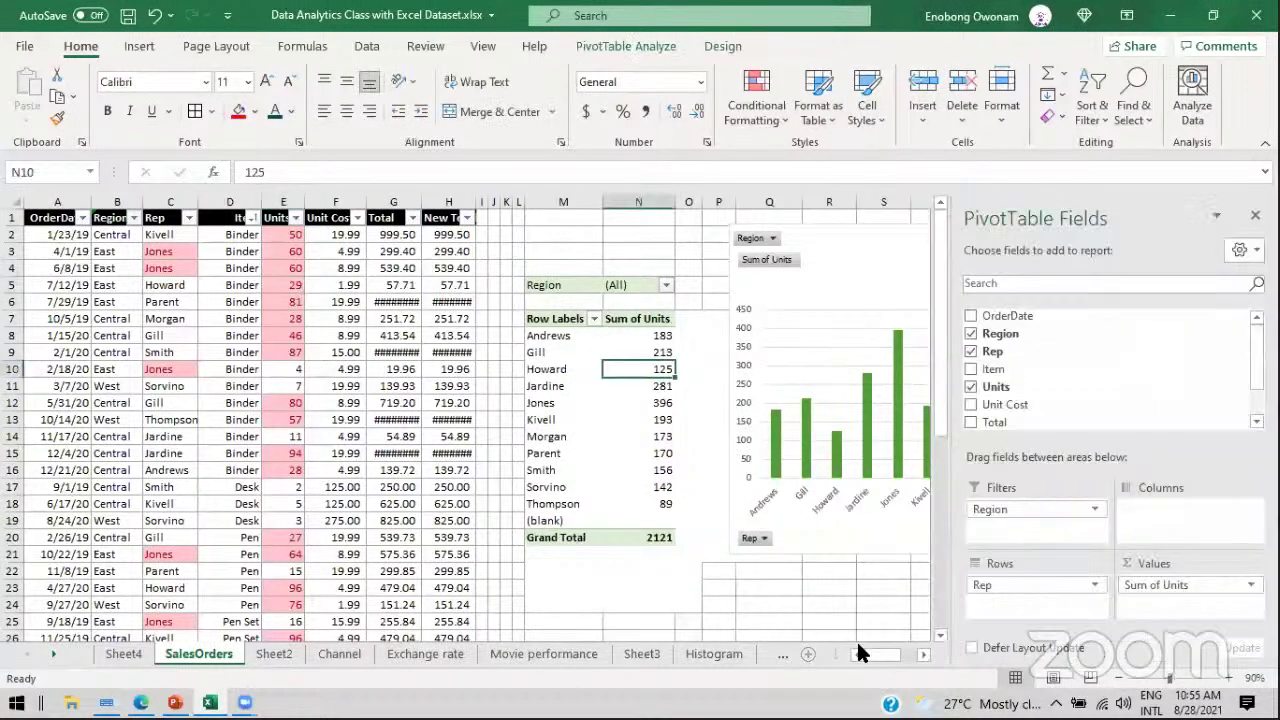
scroll(880, 655, right, 3)
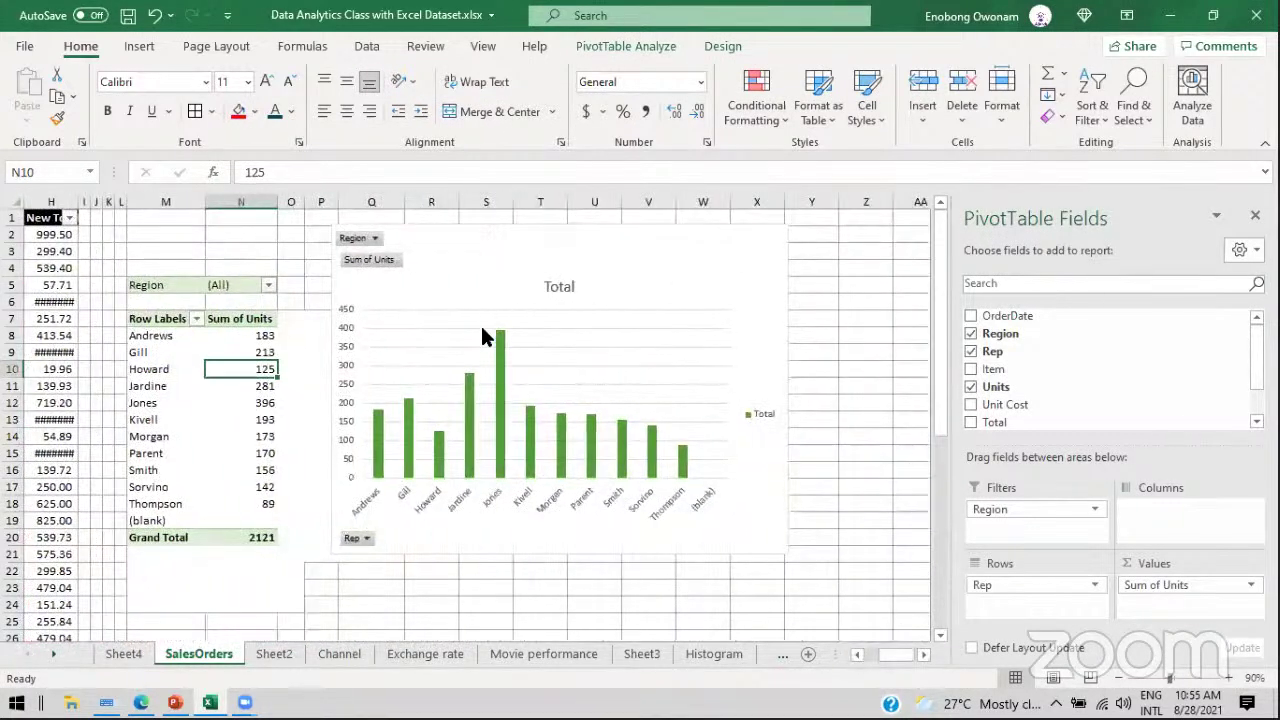
drag(483, 251, 540, 294)
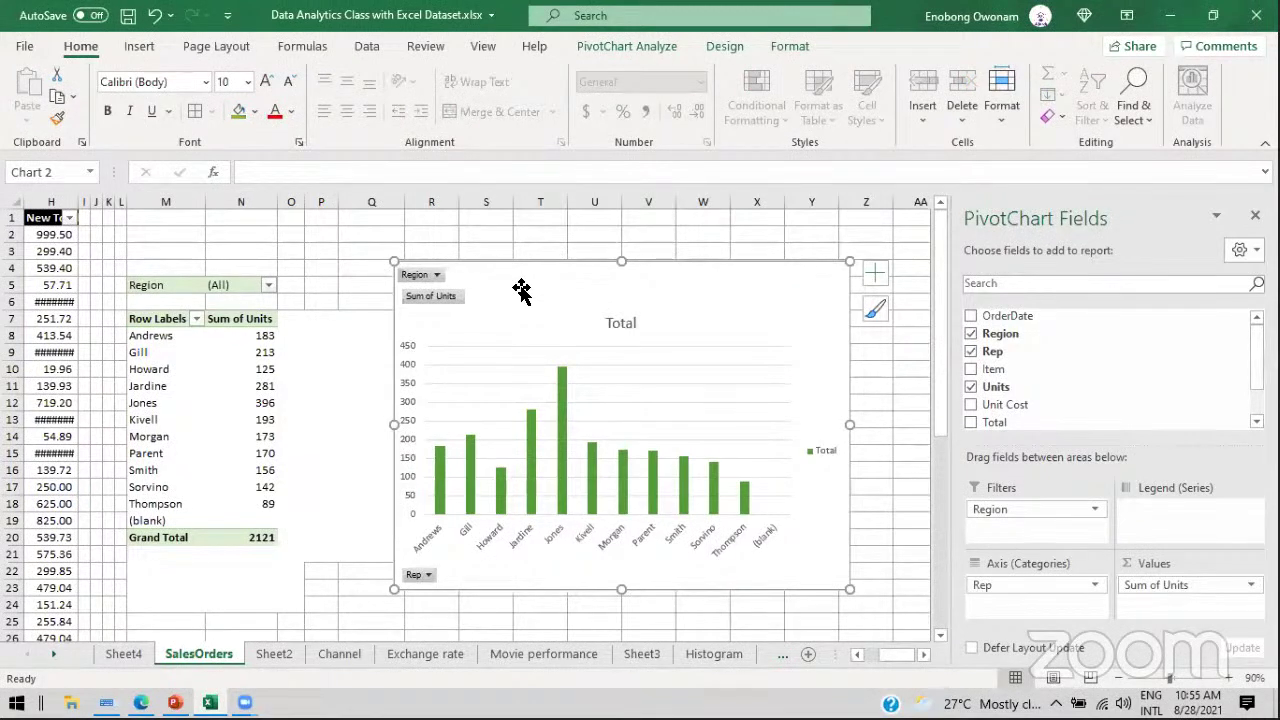
click(255, 347)
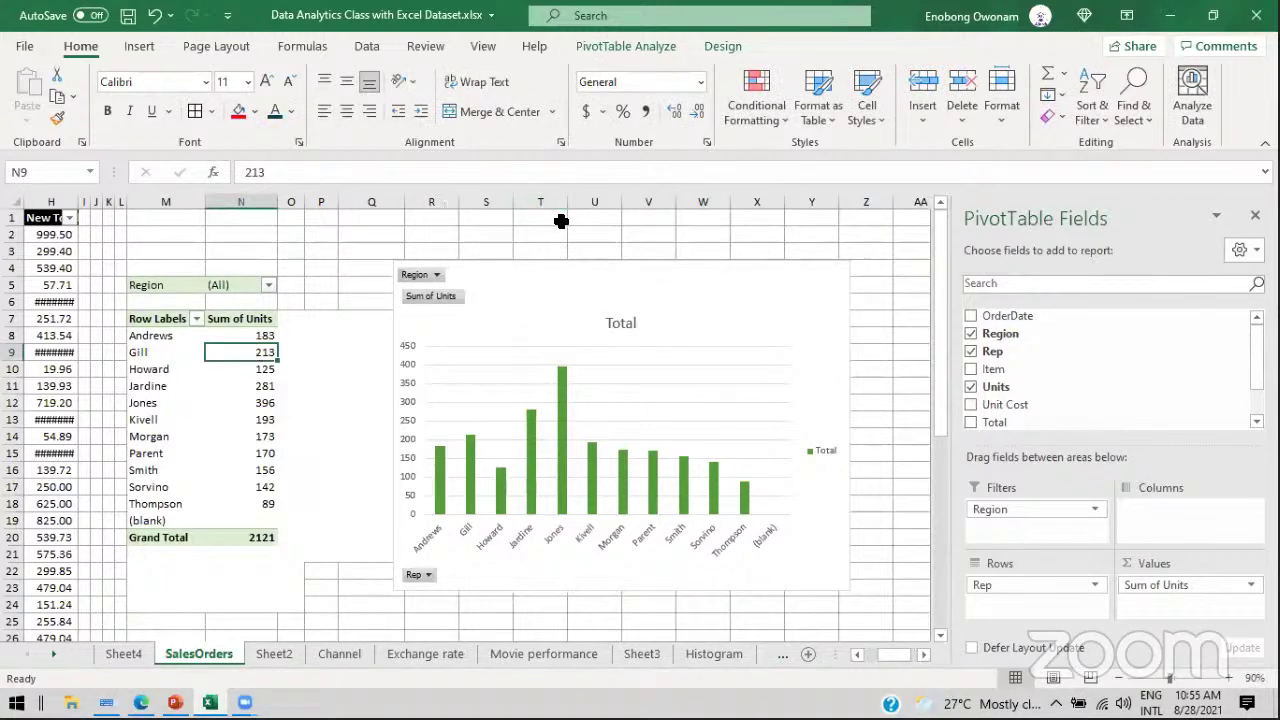
drag(560, 217, 648, 235)
click(725, 275)
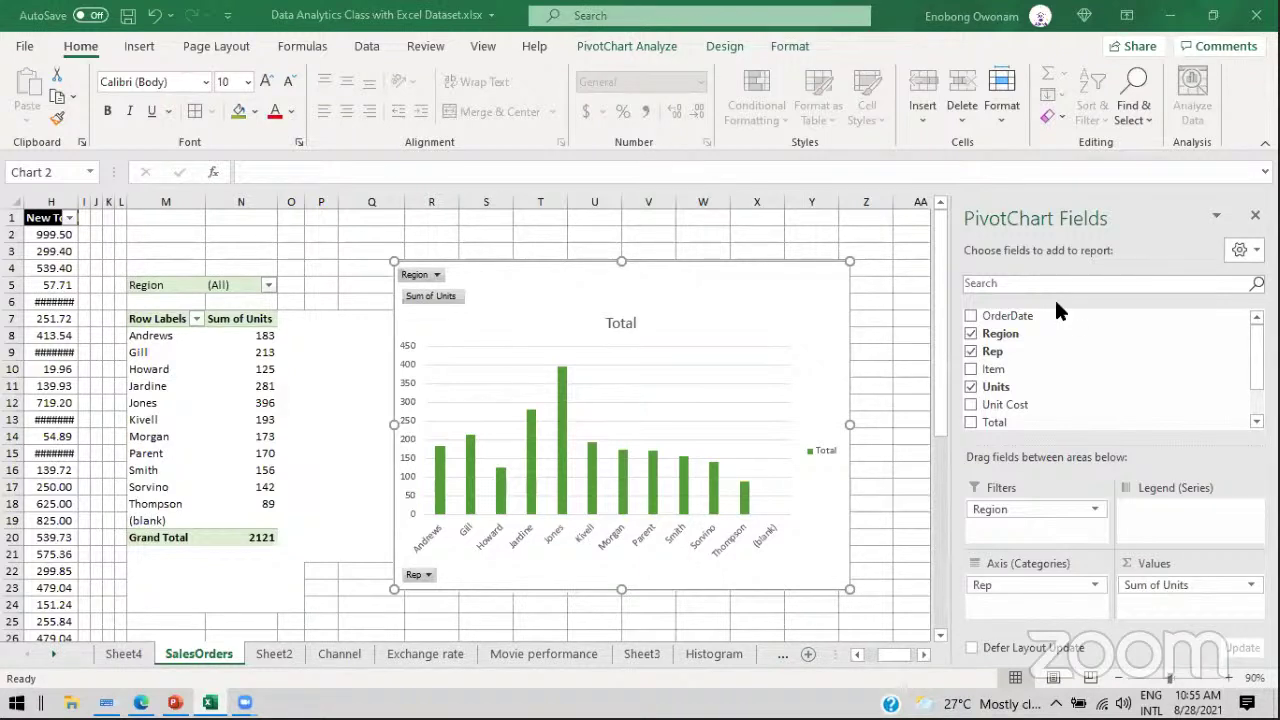
Step: Close and restore the PivotTable Fields pane via Show Field List, then nudge the chart right
click(256, 370)
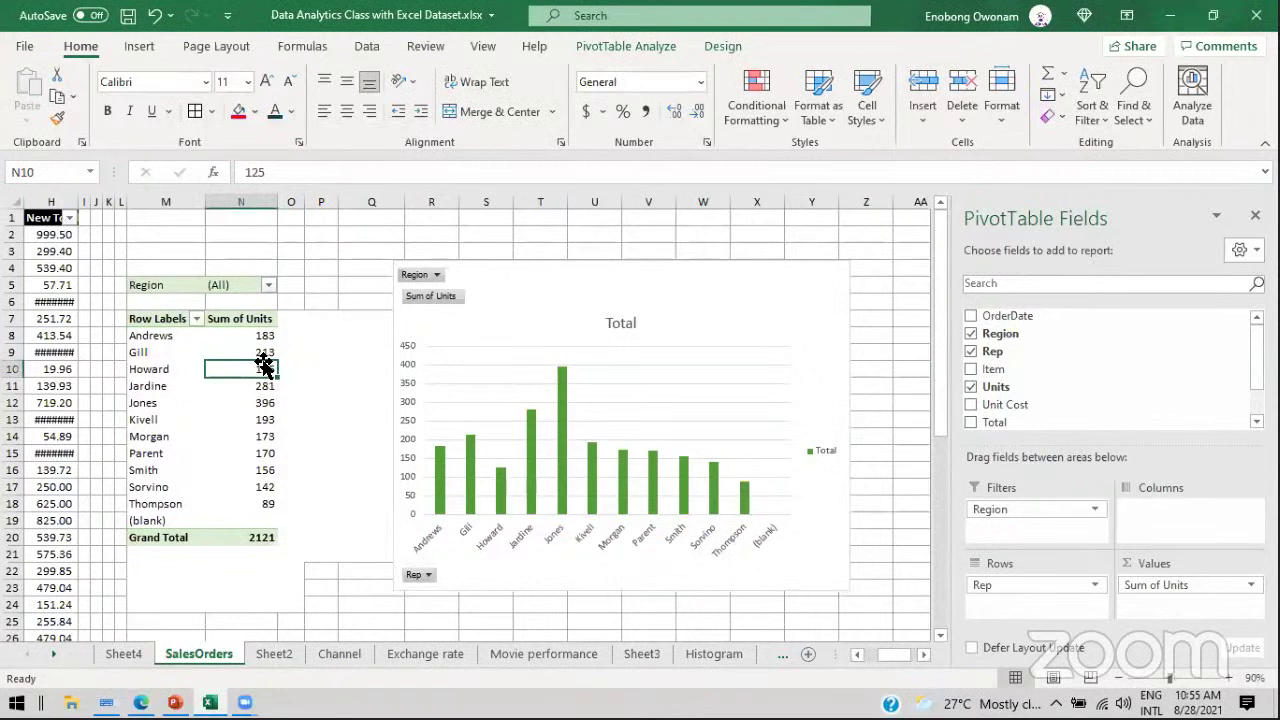
click(654, 39)
click(170, 352)
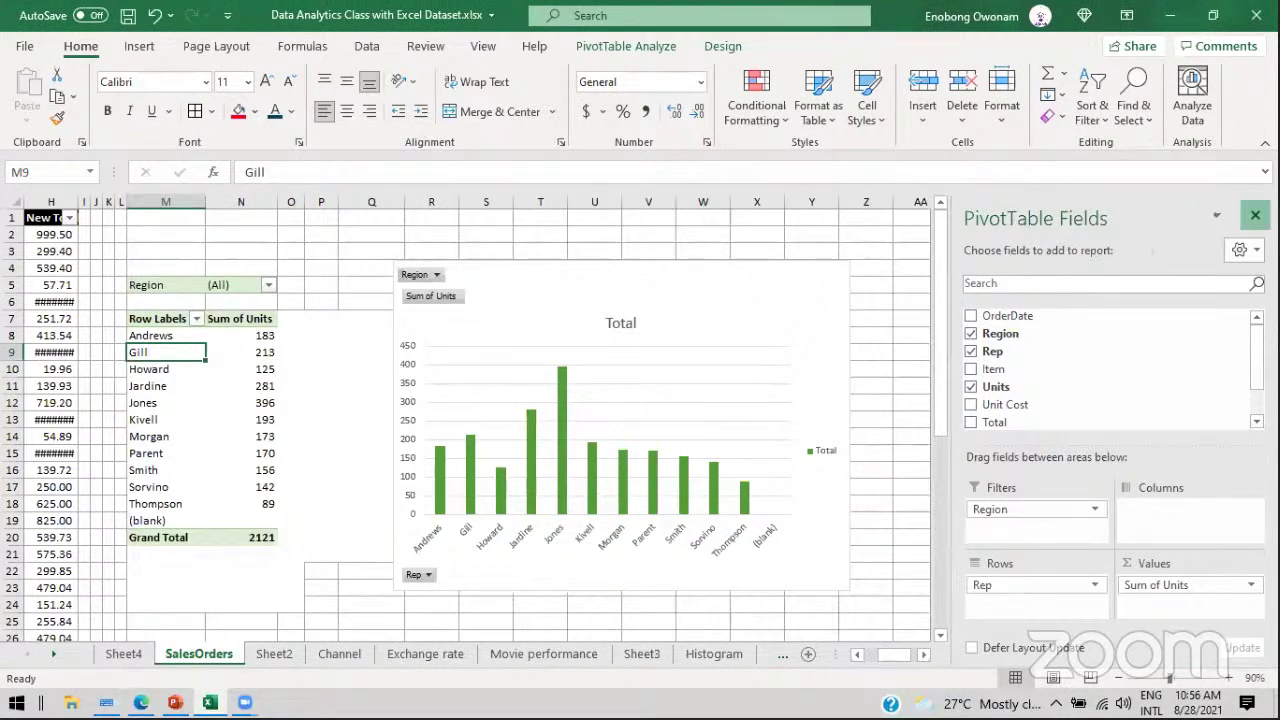
click(1255, 215)
right_click(186, 357)
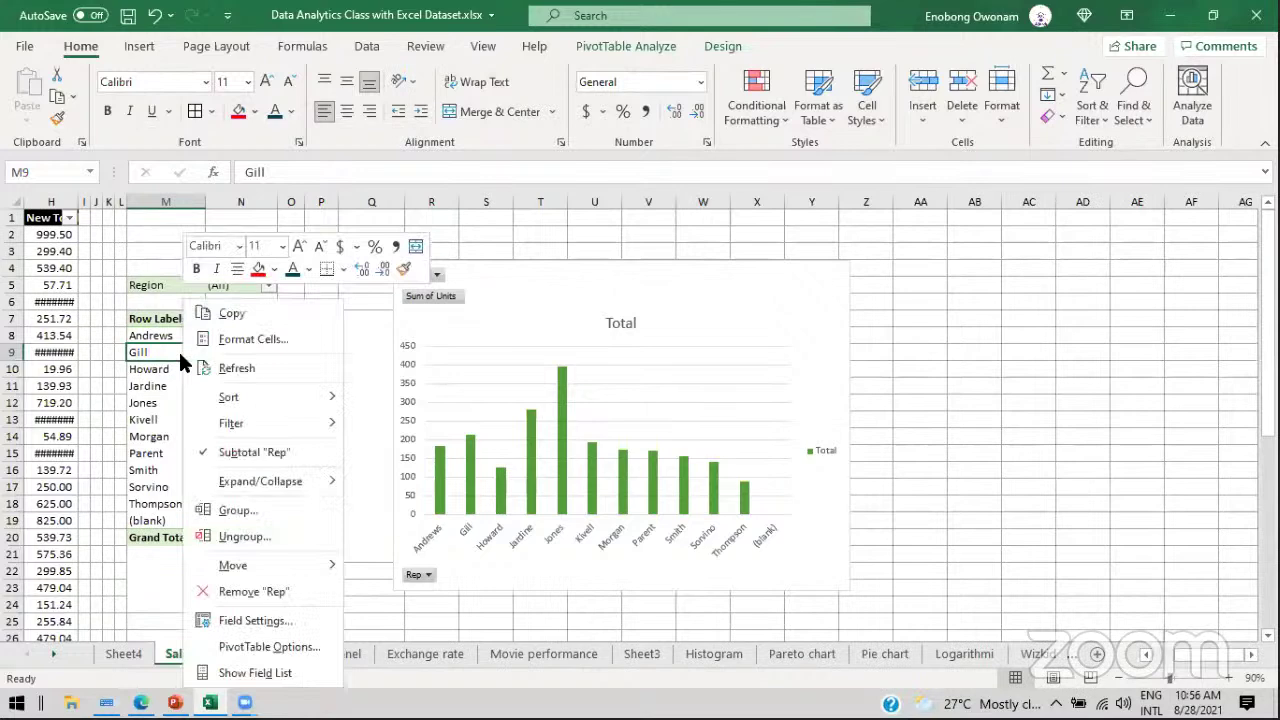
click(255, 673)
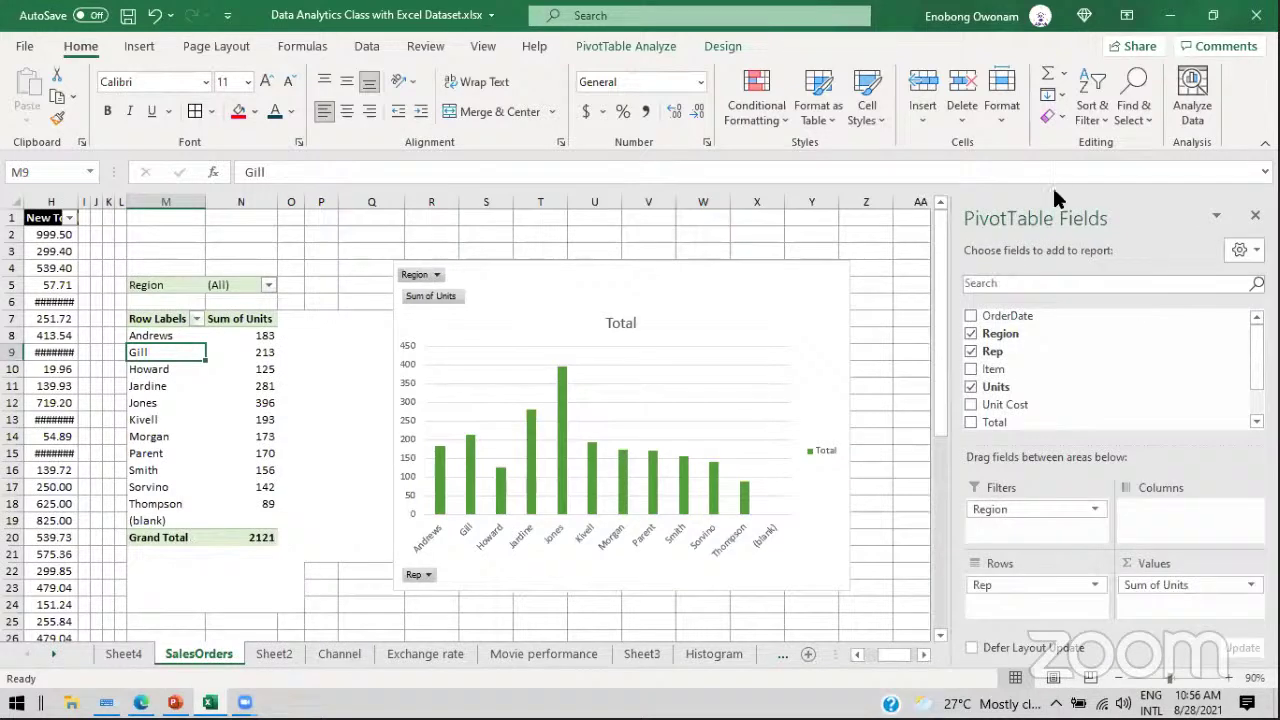
drag(690, 286, 737, 273)
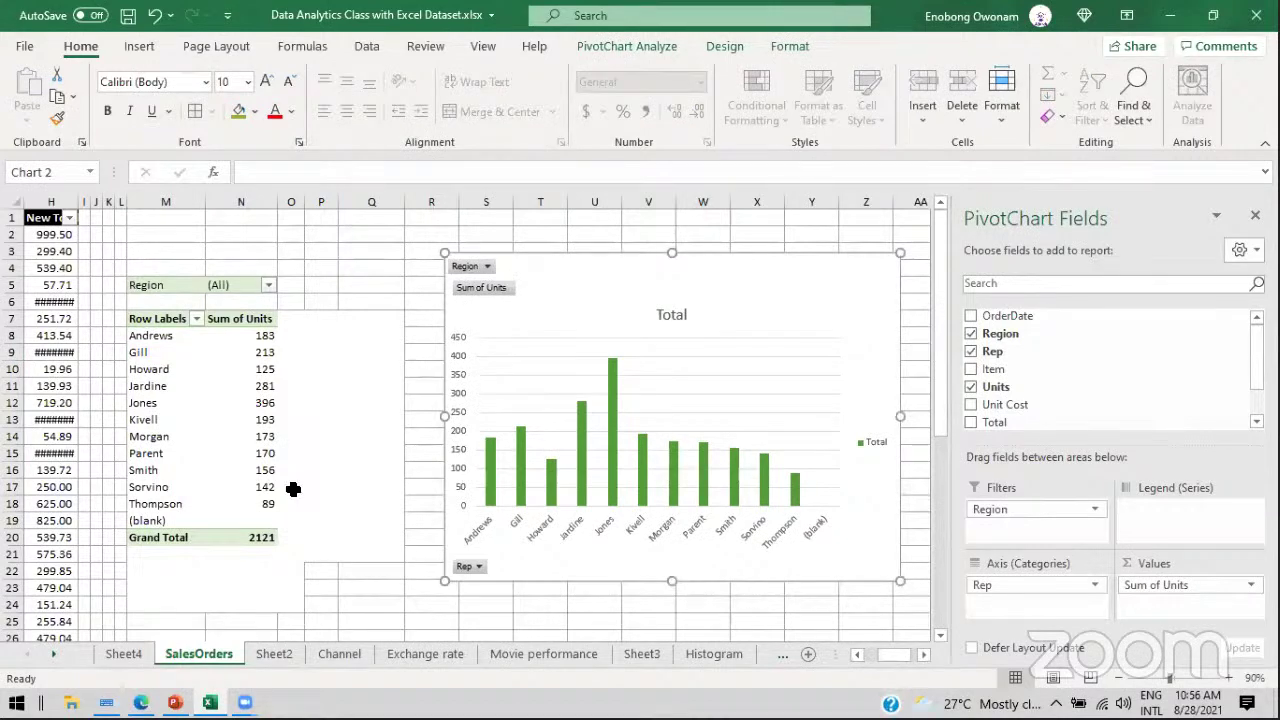
Step: Move through the Channel, Exchange rate, Movie performance and Sheet3 sheets to Histogram
click(318, 656)
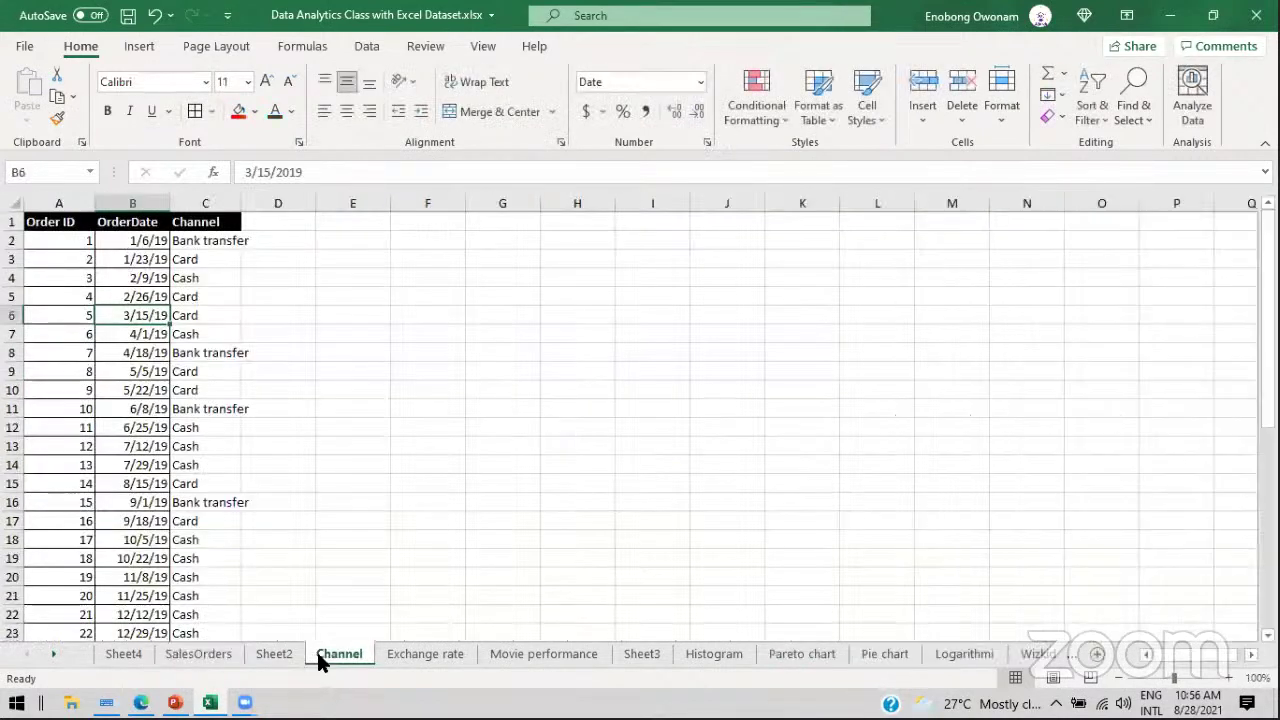
click(414, 660)
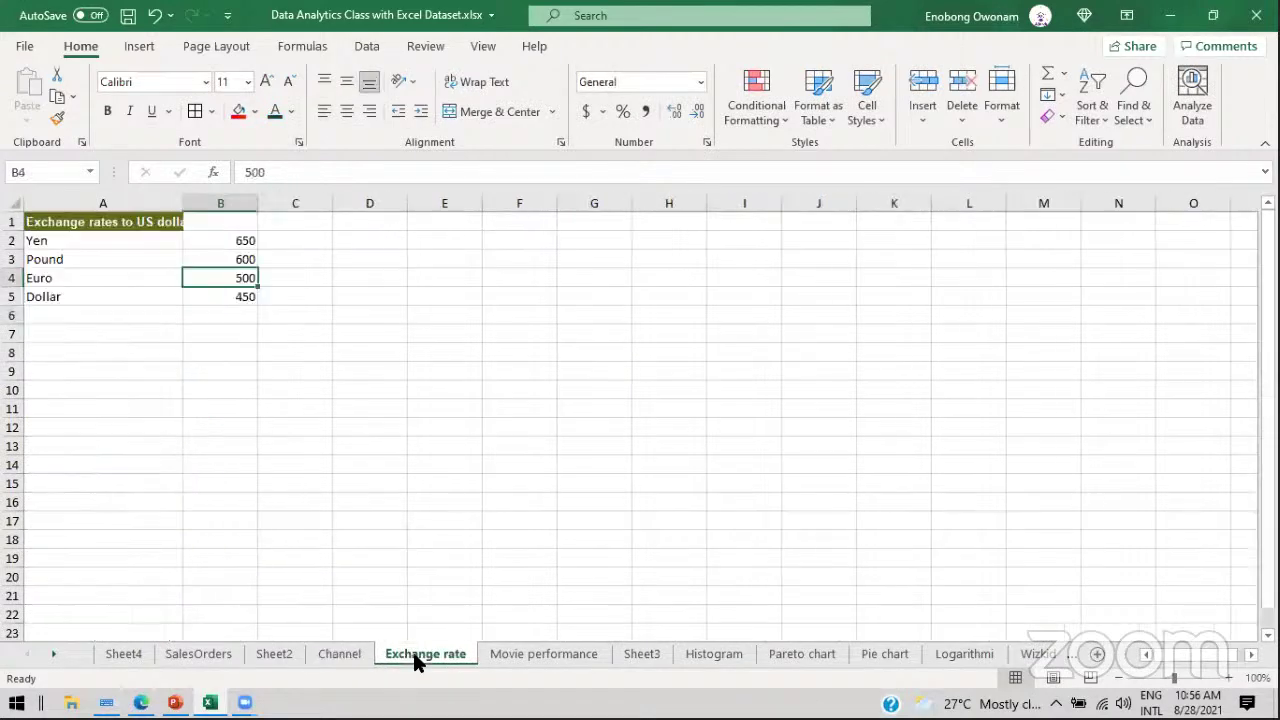
click(555, 652)
click(648, 653)
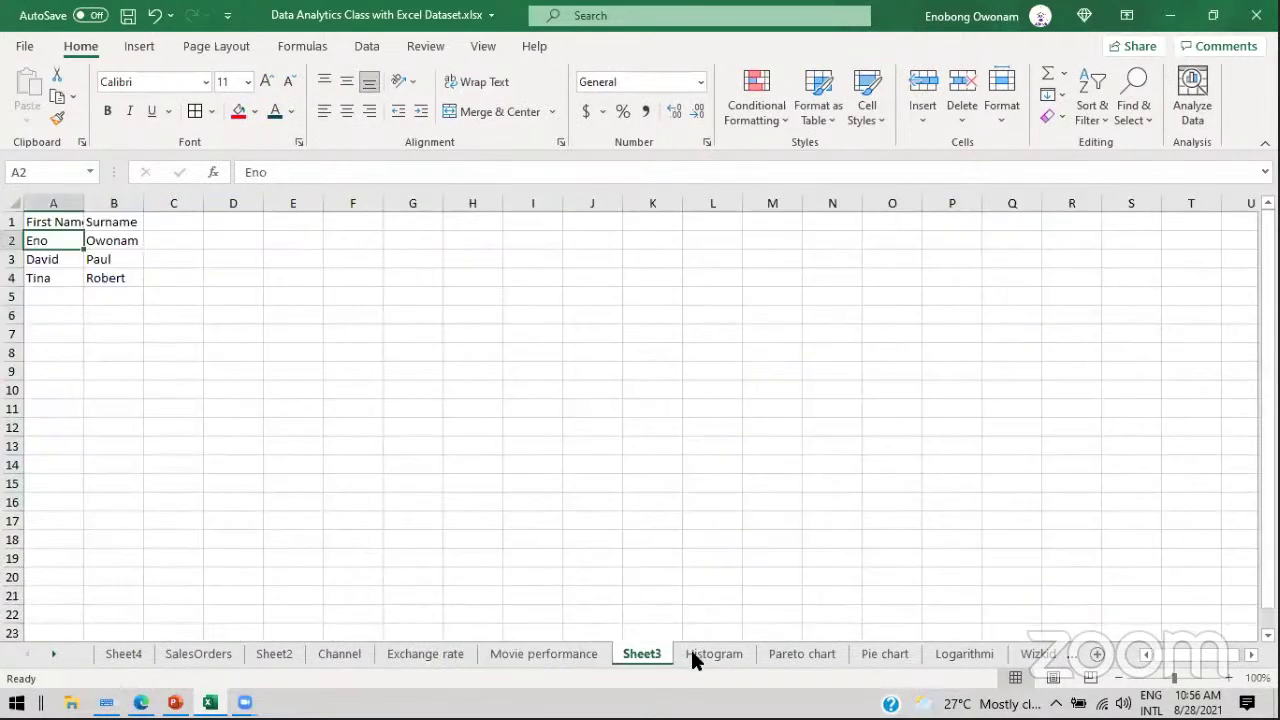
click(695, 656)
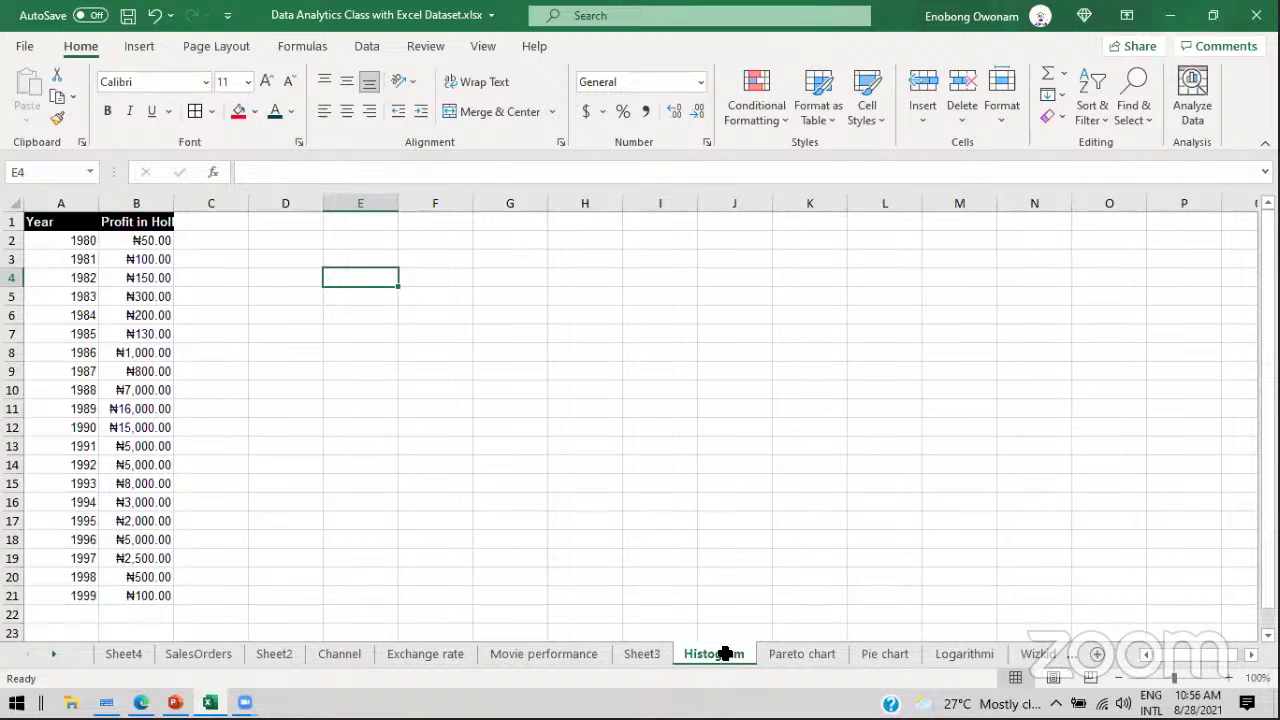
Step: Inspect the years 1980–1981 and their profit values in cells A2:B4
click(64, 260)
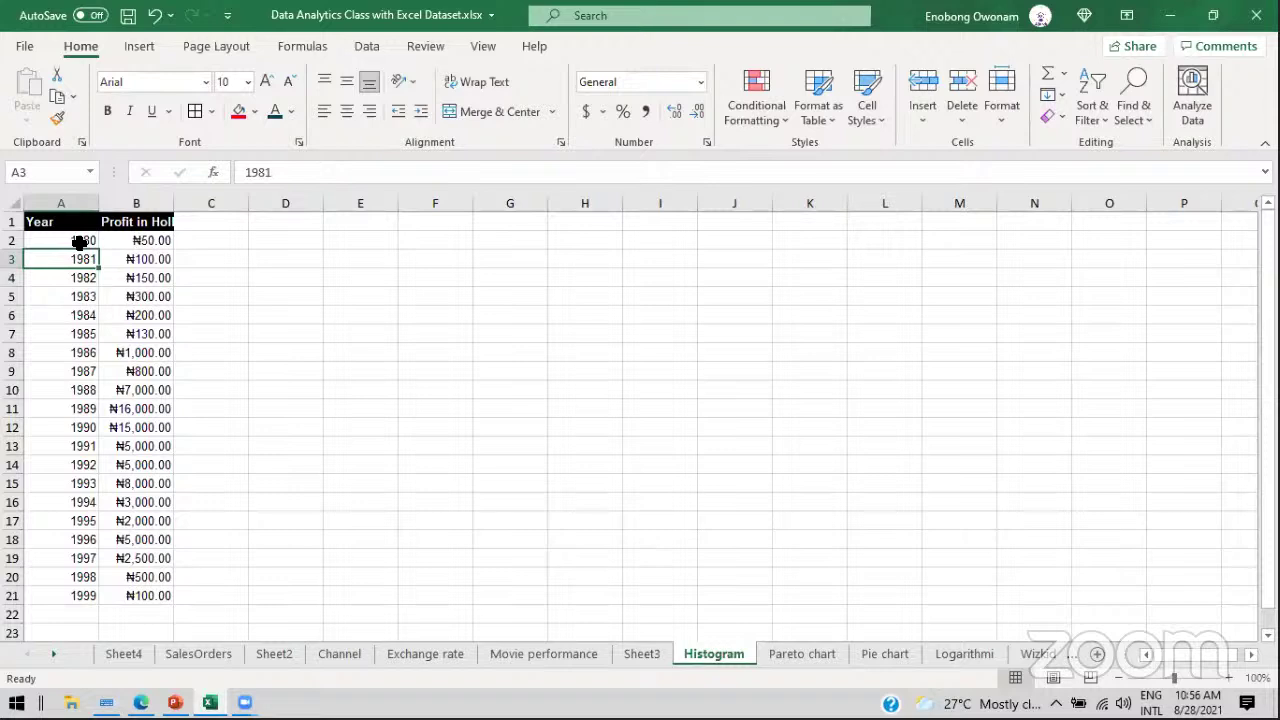
click(136, 256)
click(77, 240)
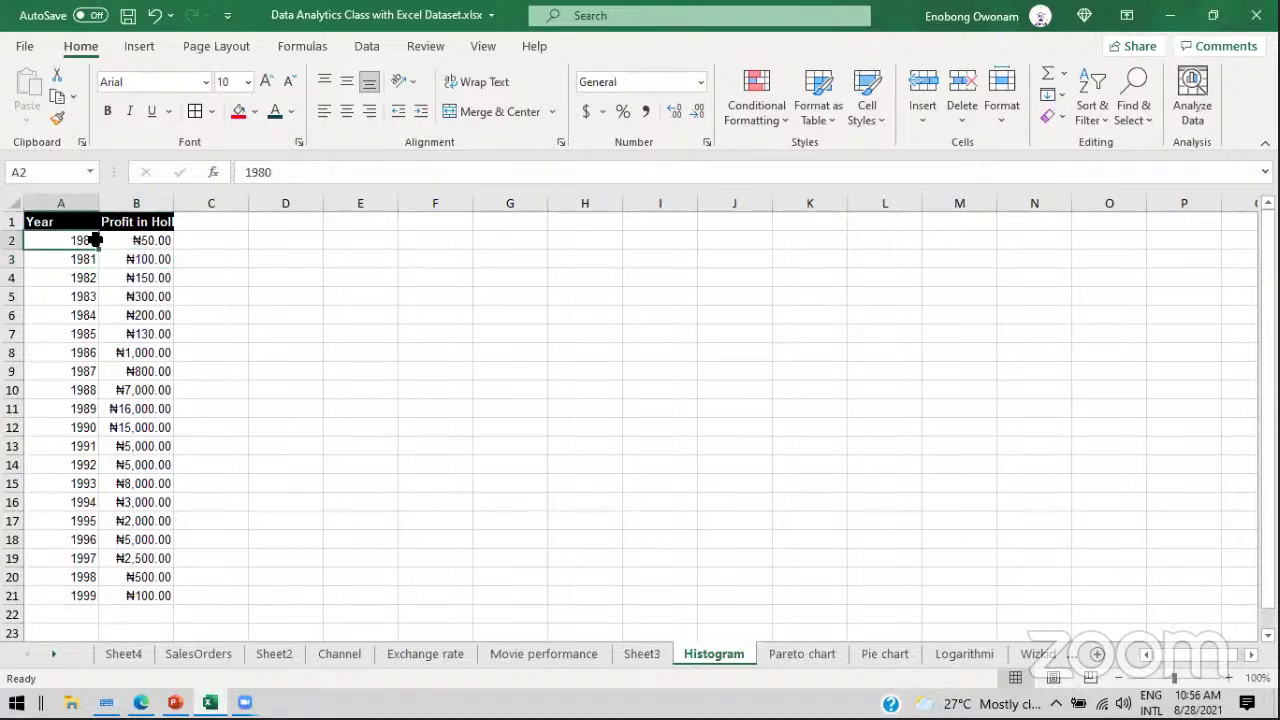
click(129, 240)
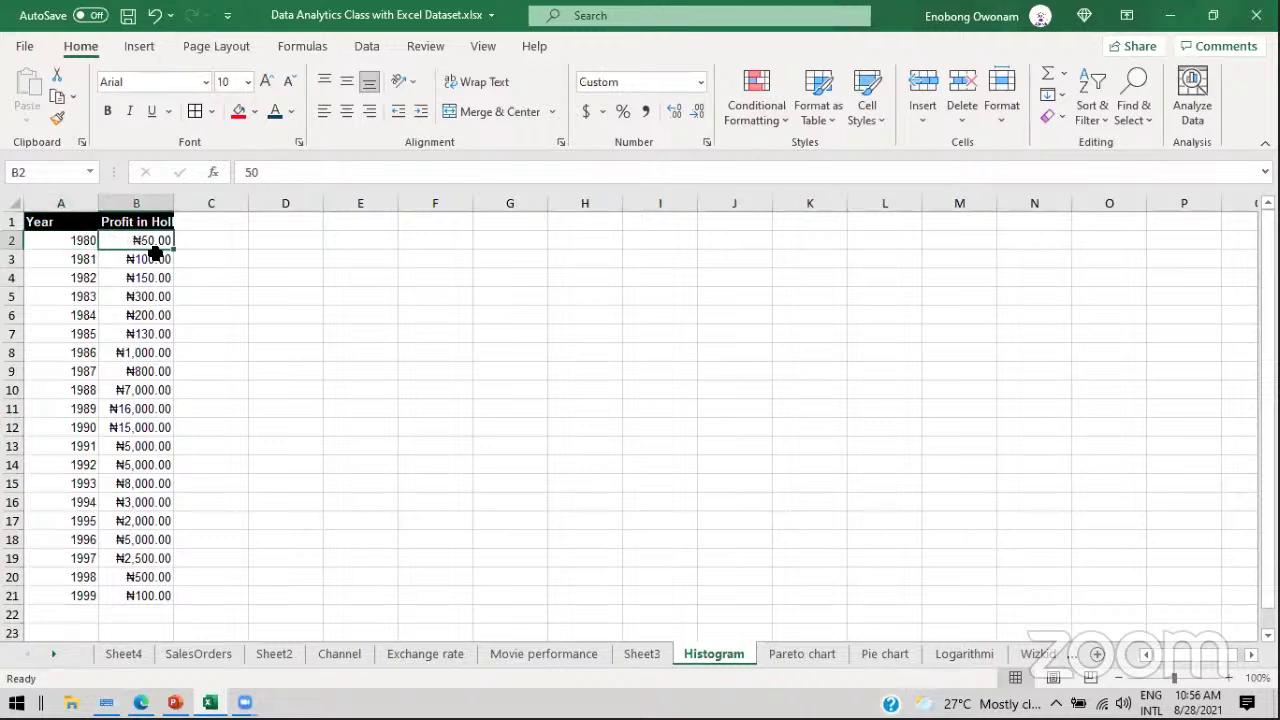
click(64, 262)
click(143, 262)
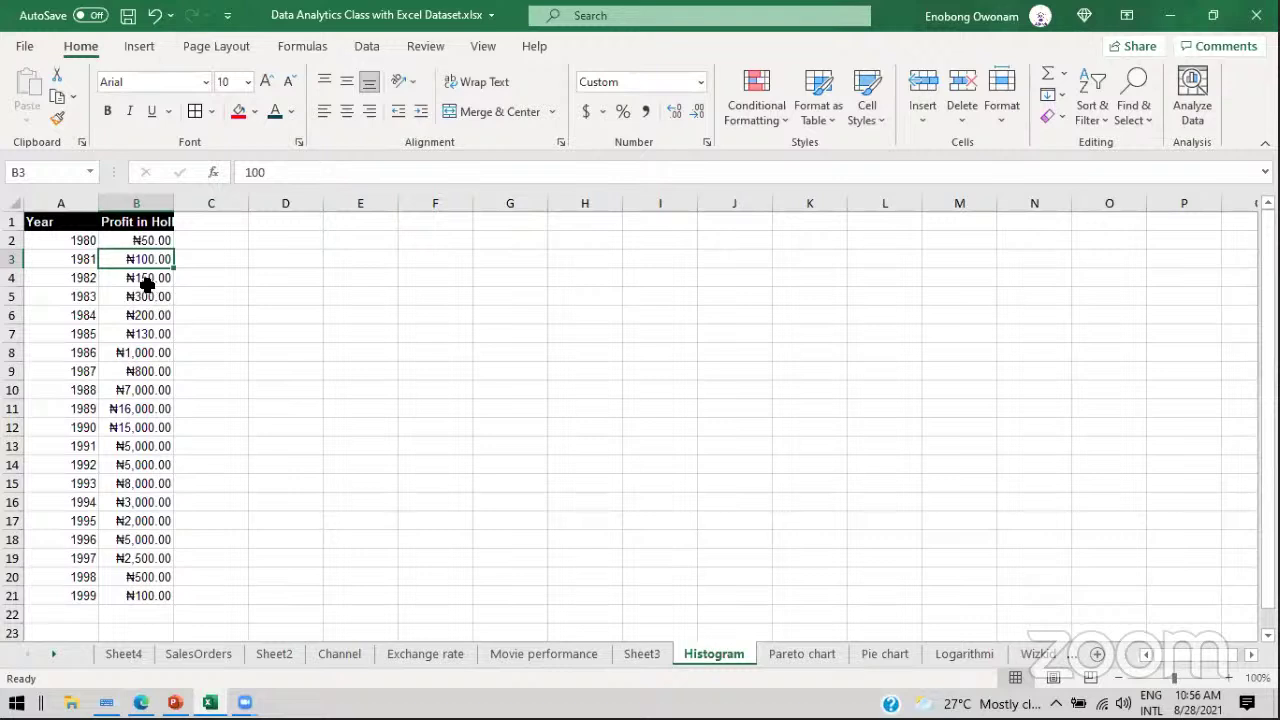
click(145, 284)
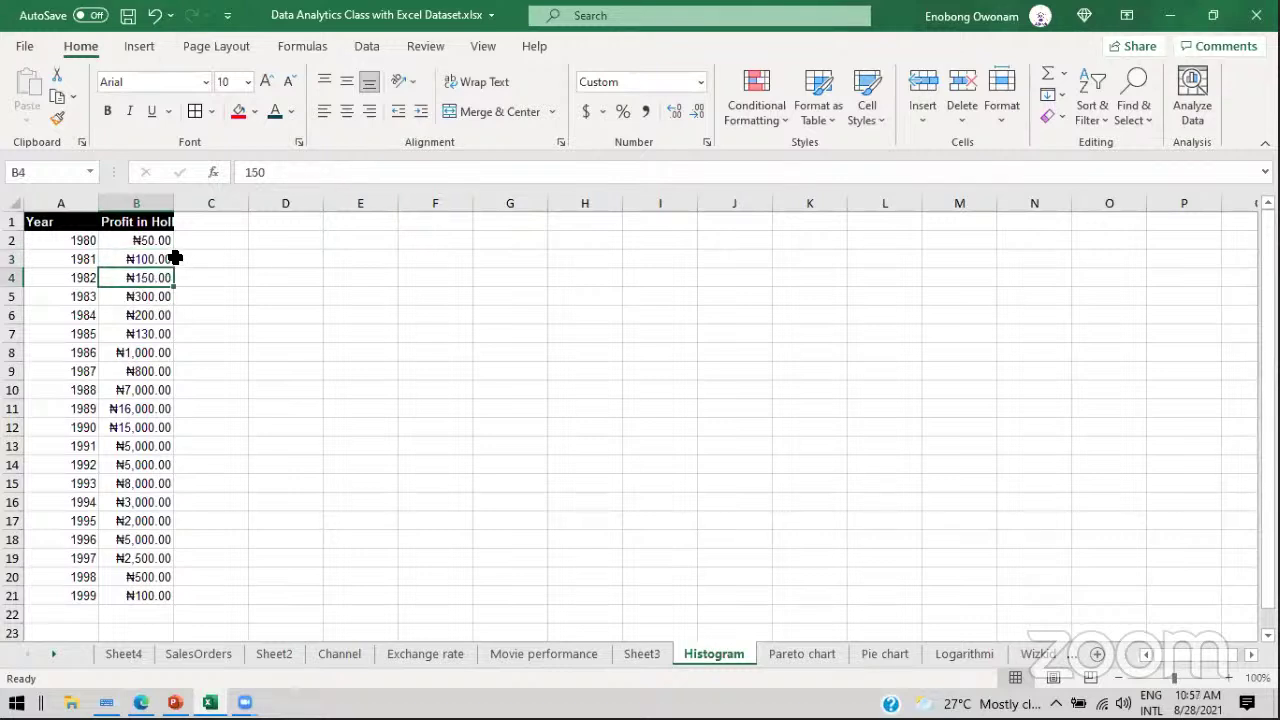
Step: Insert a 2-D Line chart from the Year and profit data and move it up-left
click(140, 47)
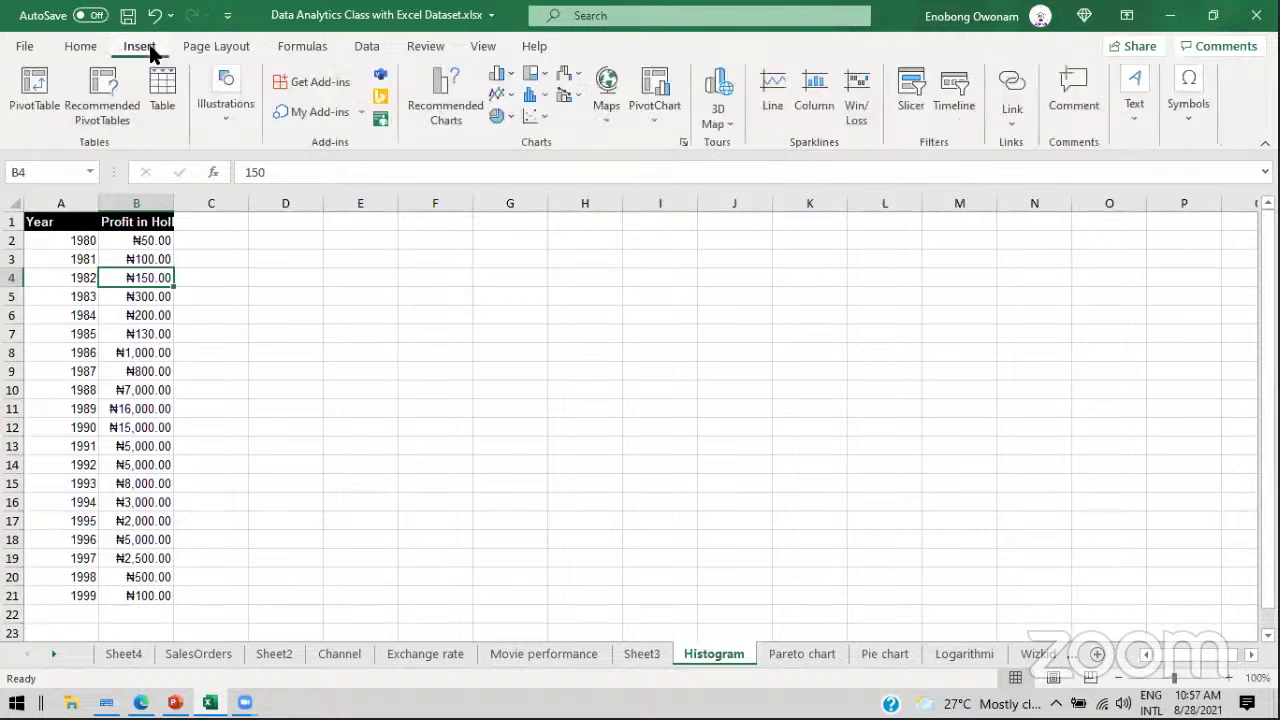
click(500, 97)
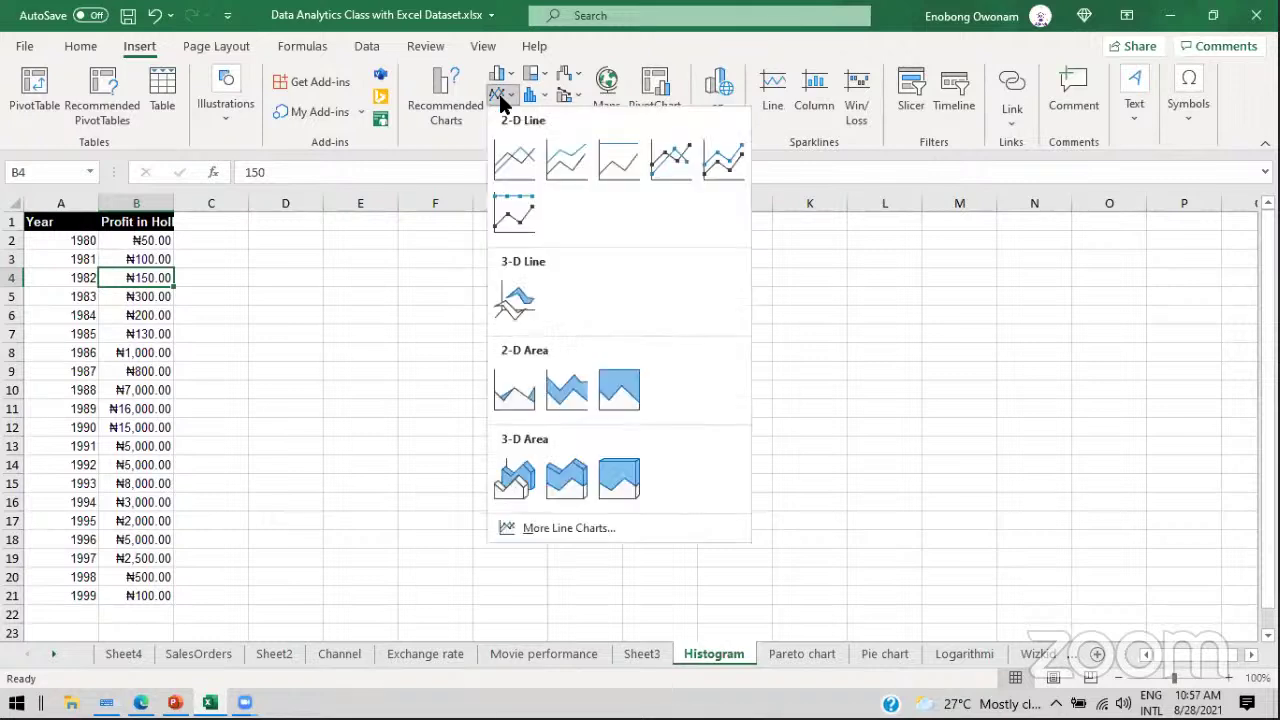
click(514, 157)
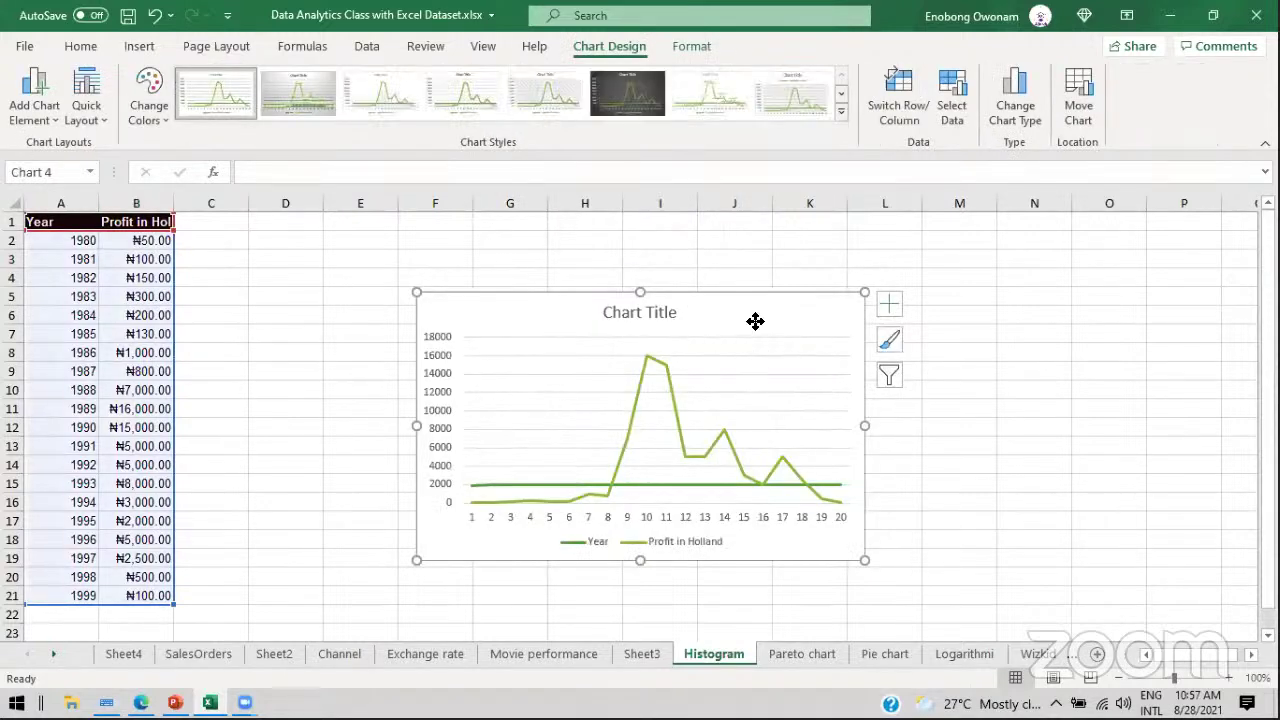
drag(754, 320, 706, 285)
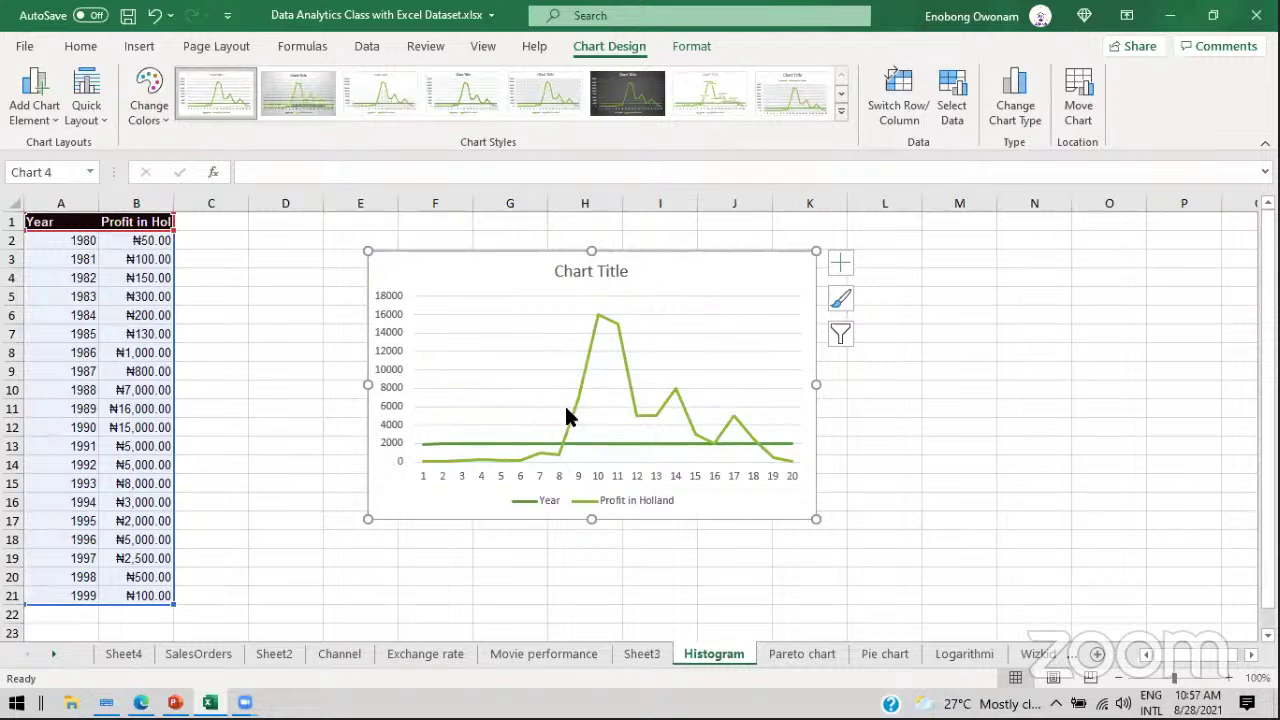
drag(71, 240, 68, 446)
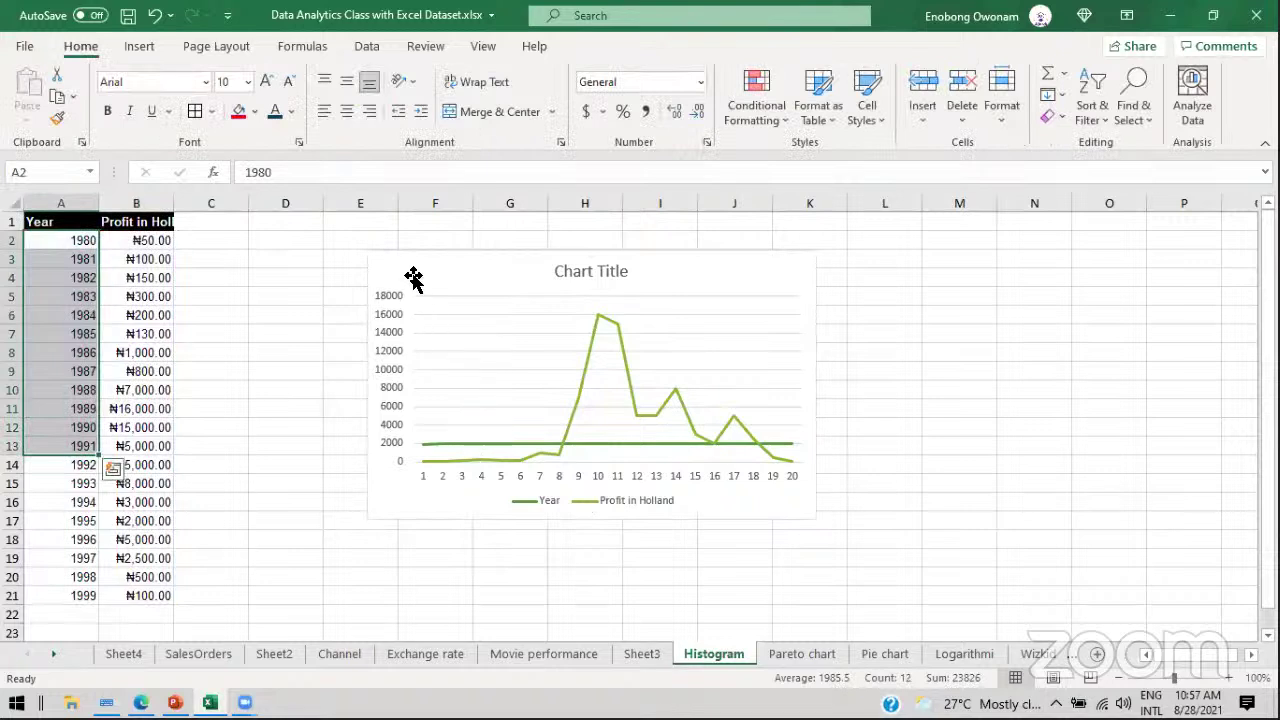
click(413, 278)
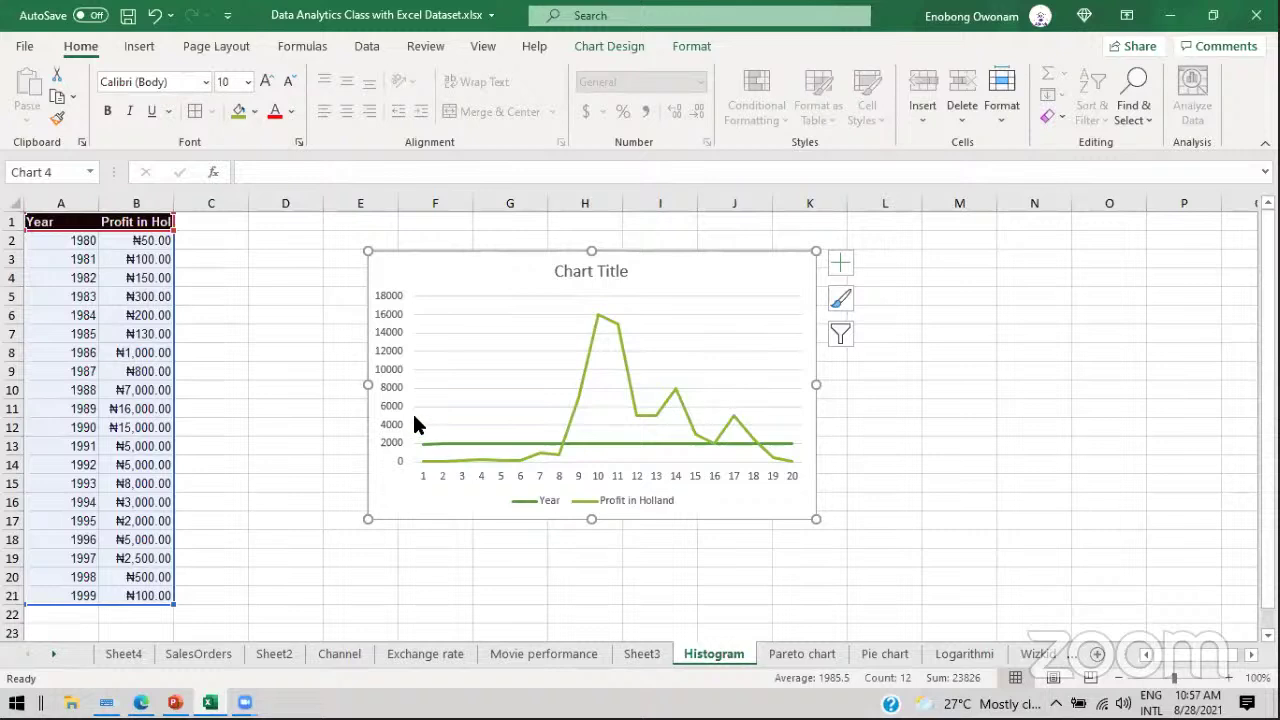
Step: Change the chart's data range in Select Data to only the profit cells B2:B21
right_click(455, 446)
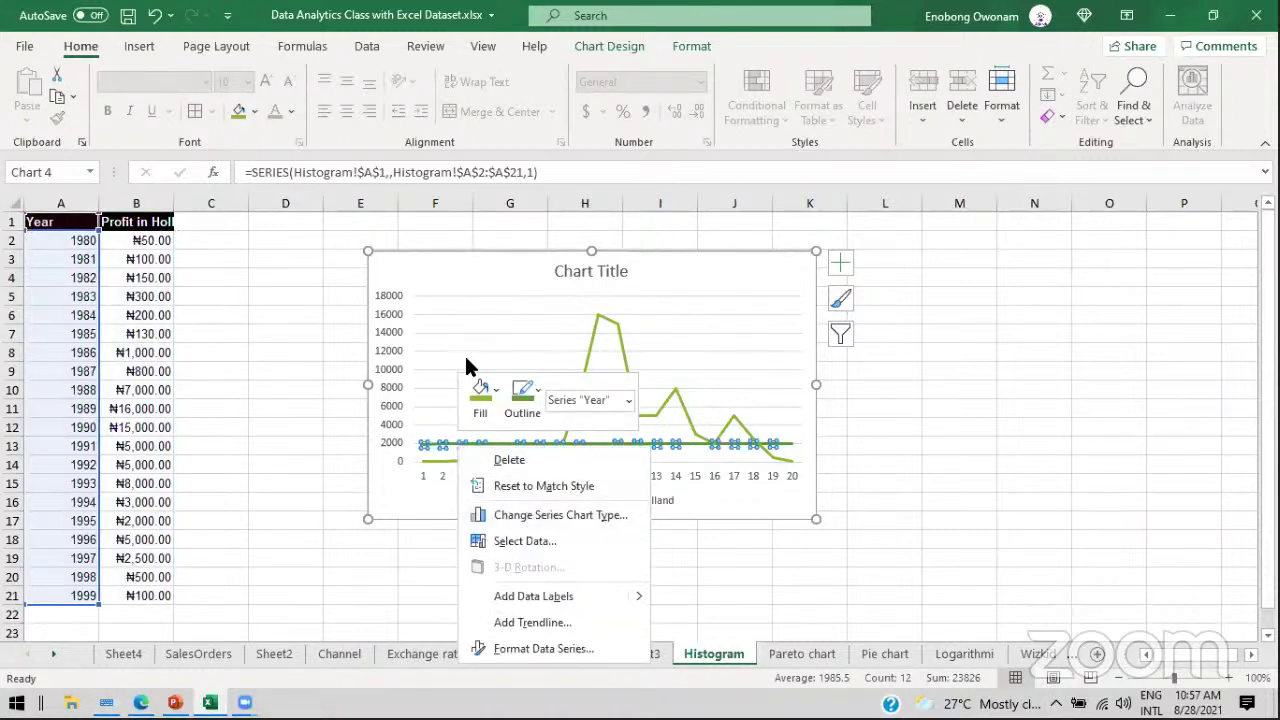
click(538, 539)
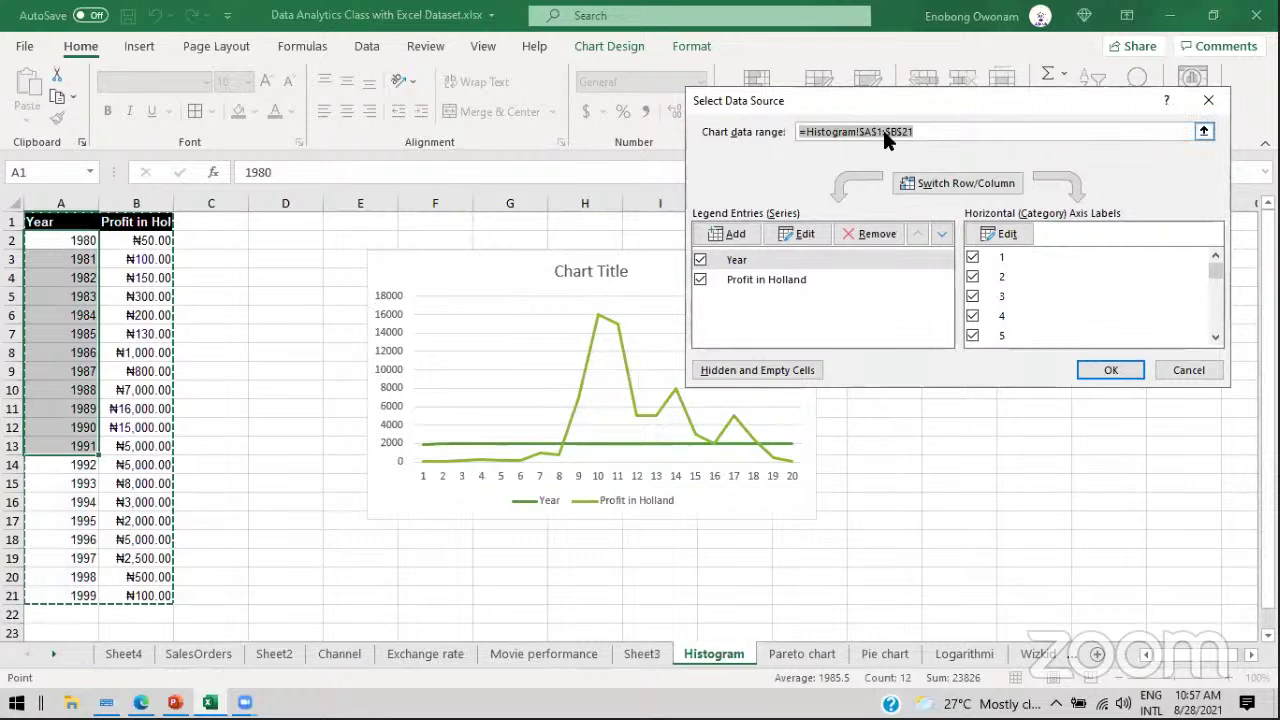
click(1203, 133)
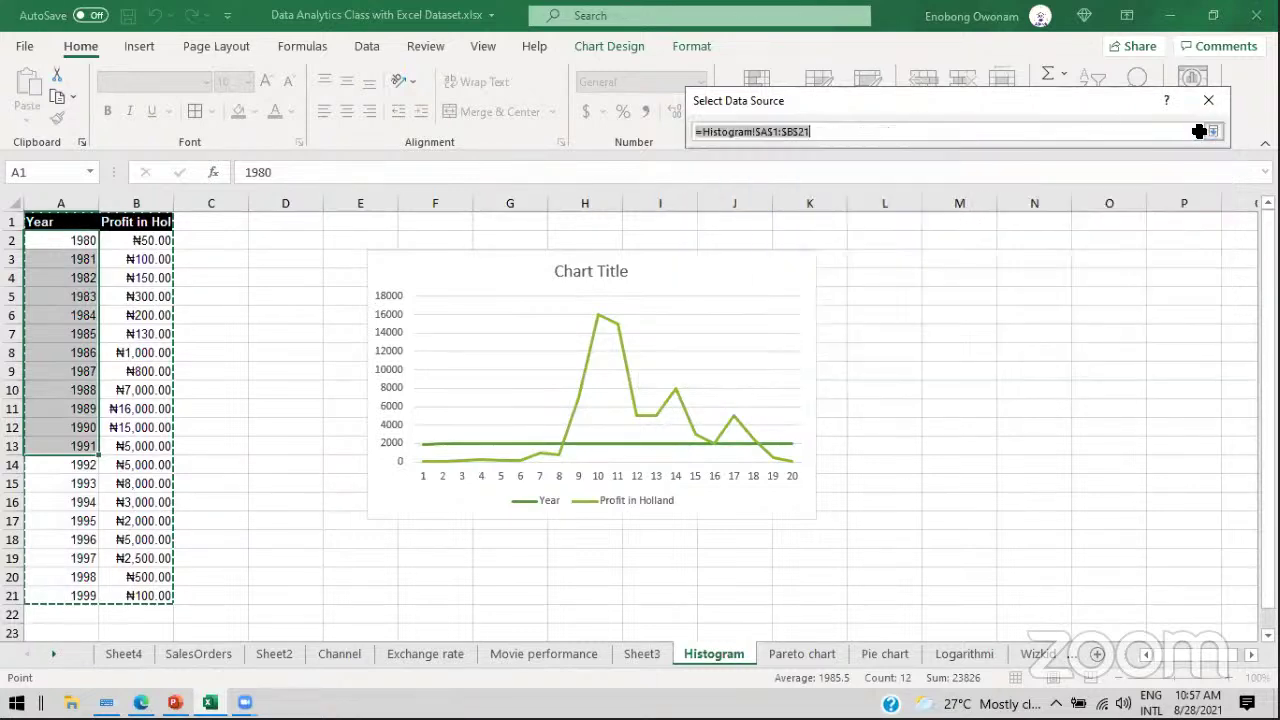
click(162, 241)
drag(150, 385, 136, 596)
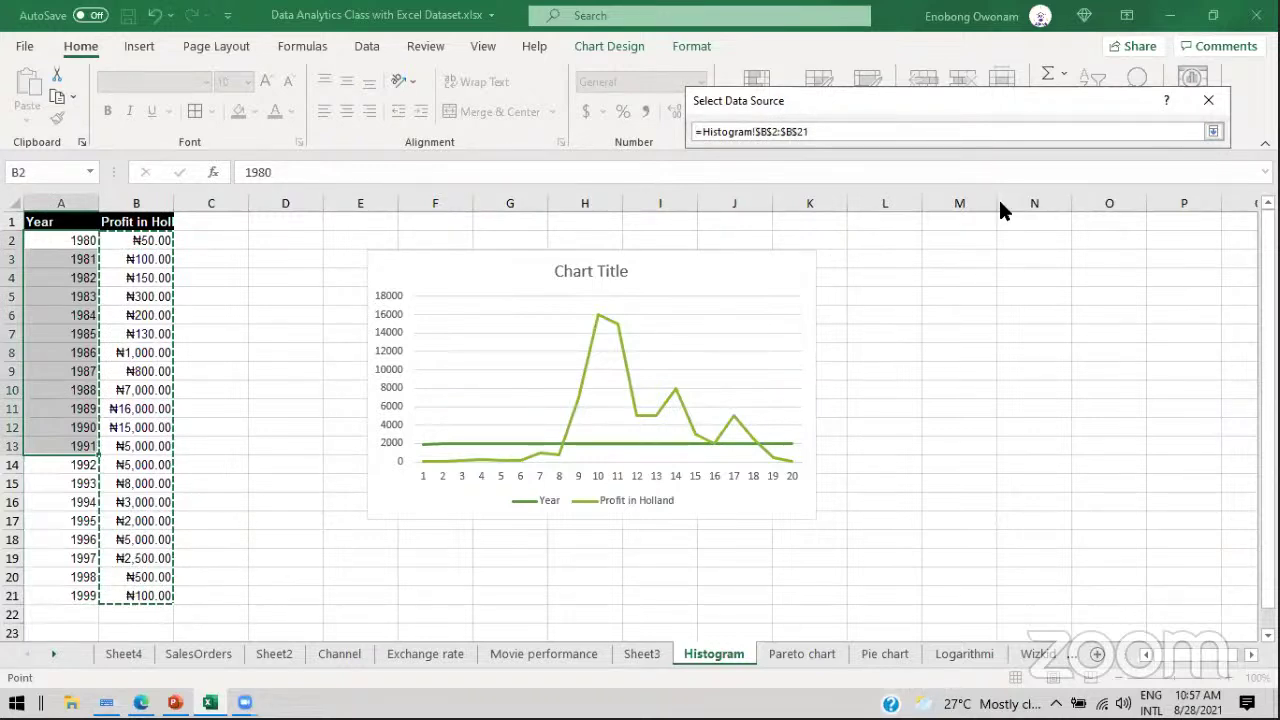
key(Return)
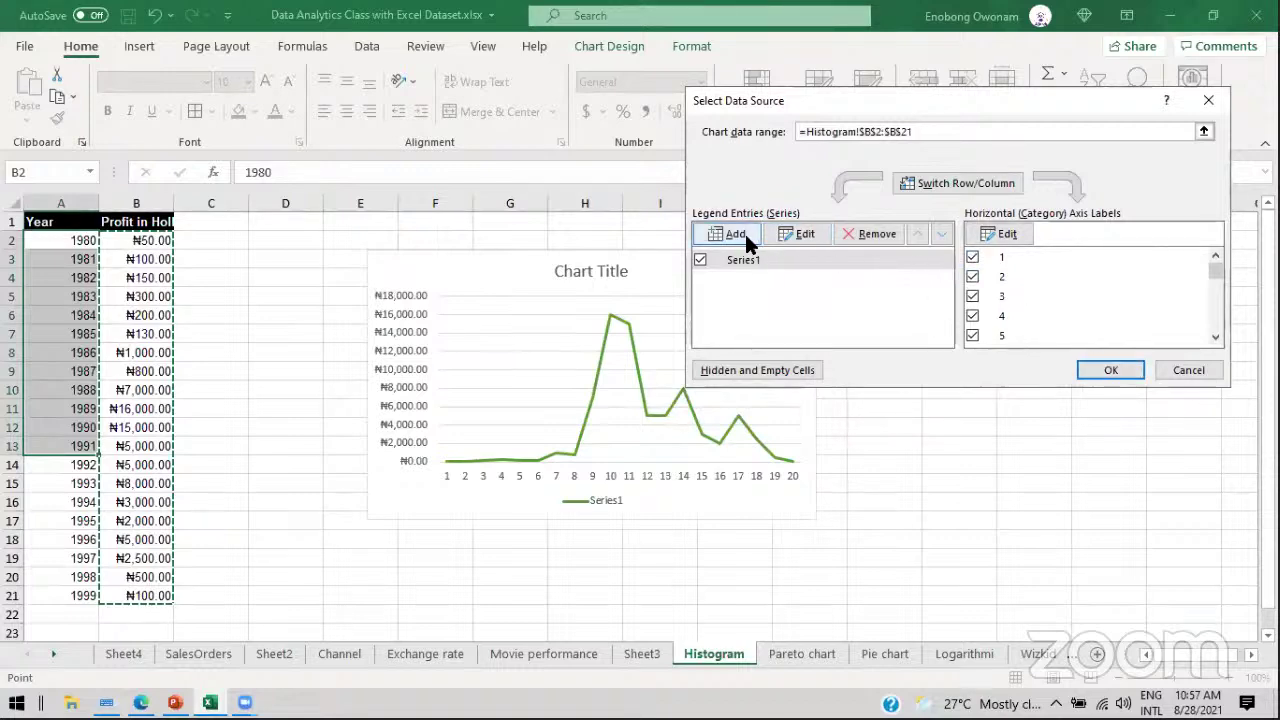
click(1100, 368)
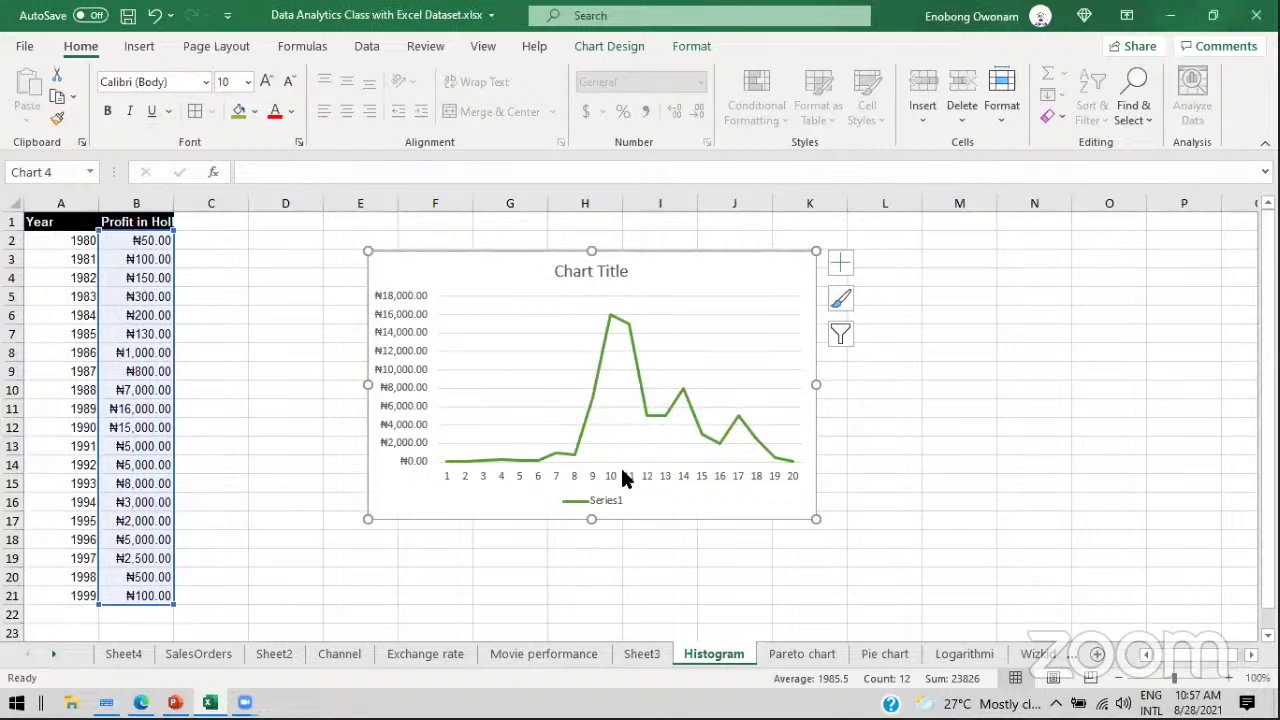
Step: Delete the old chart, insert a 2-D Line chart of A1:B21, and open its Select Data dialog
key(Escape)
key(Delete)
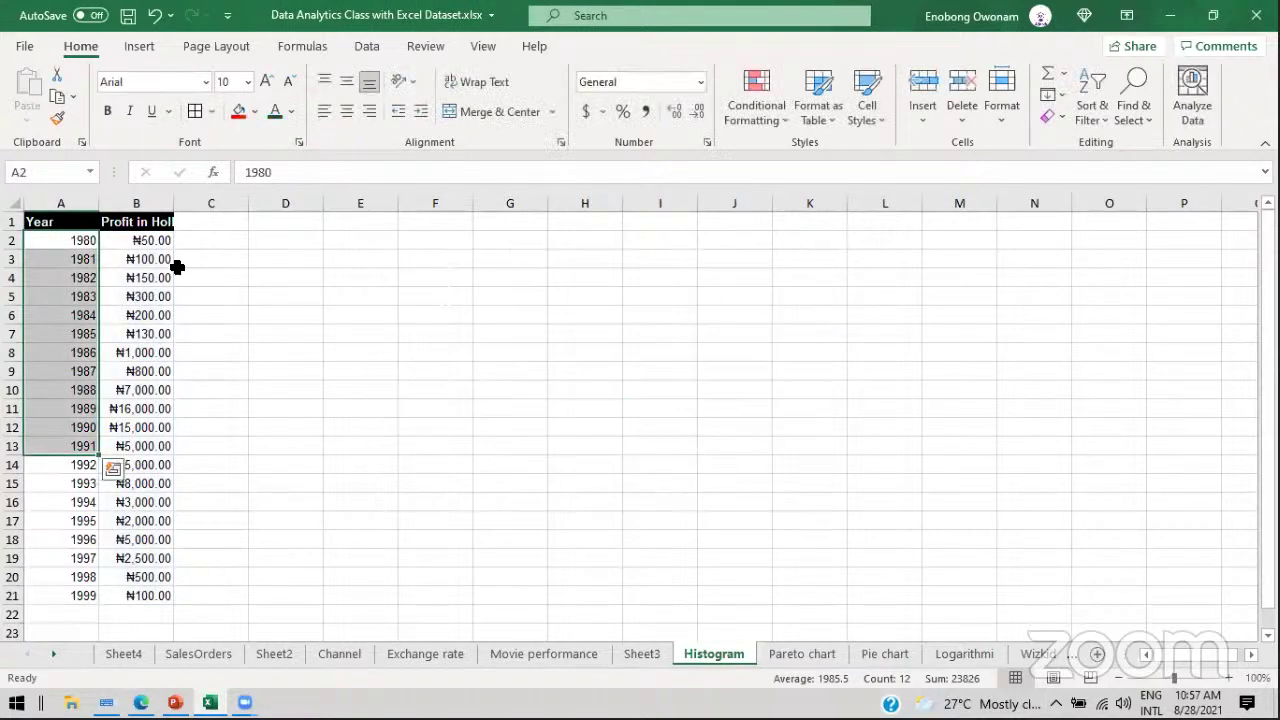
drag(72, 224, 103, 589)
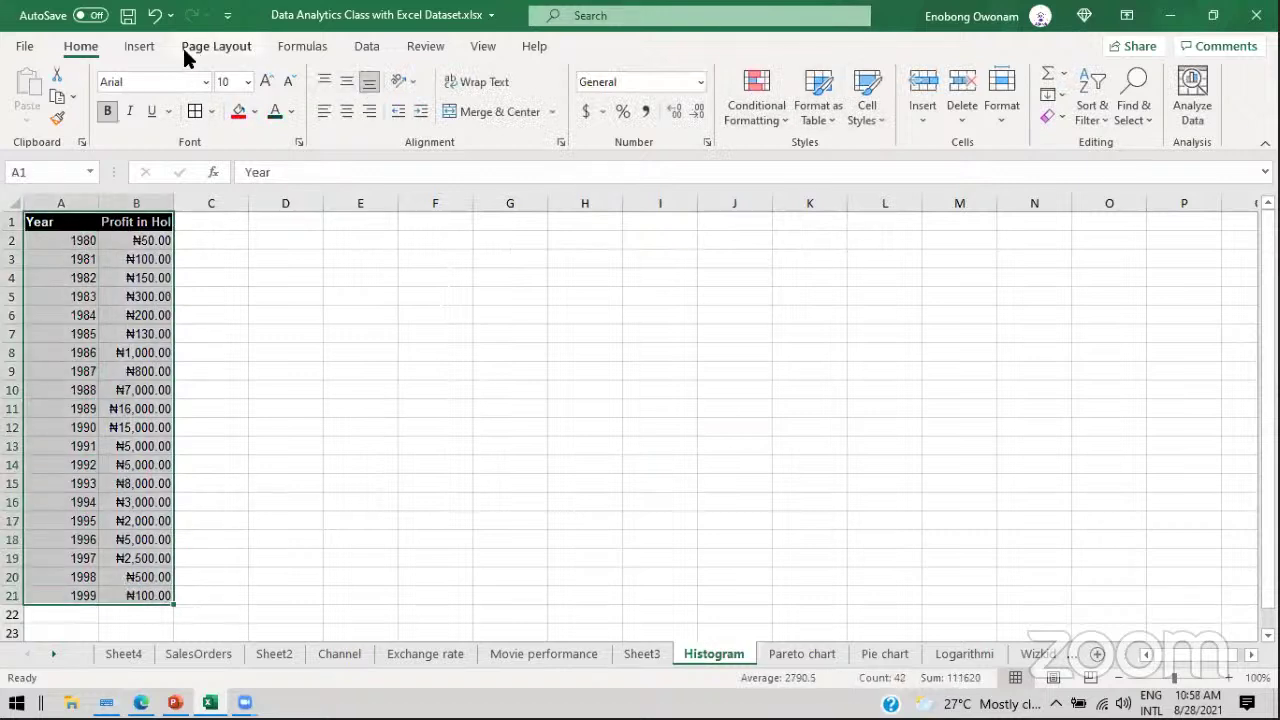
click(128, 48)
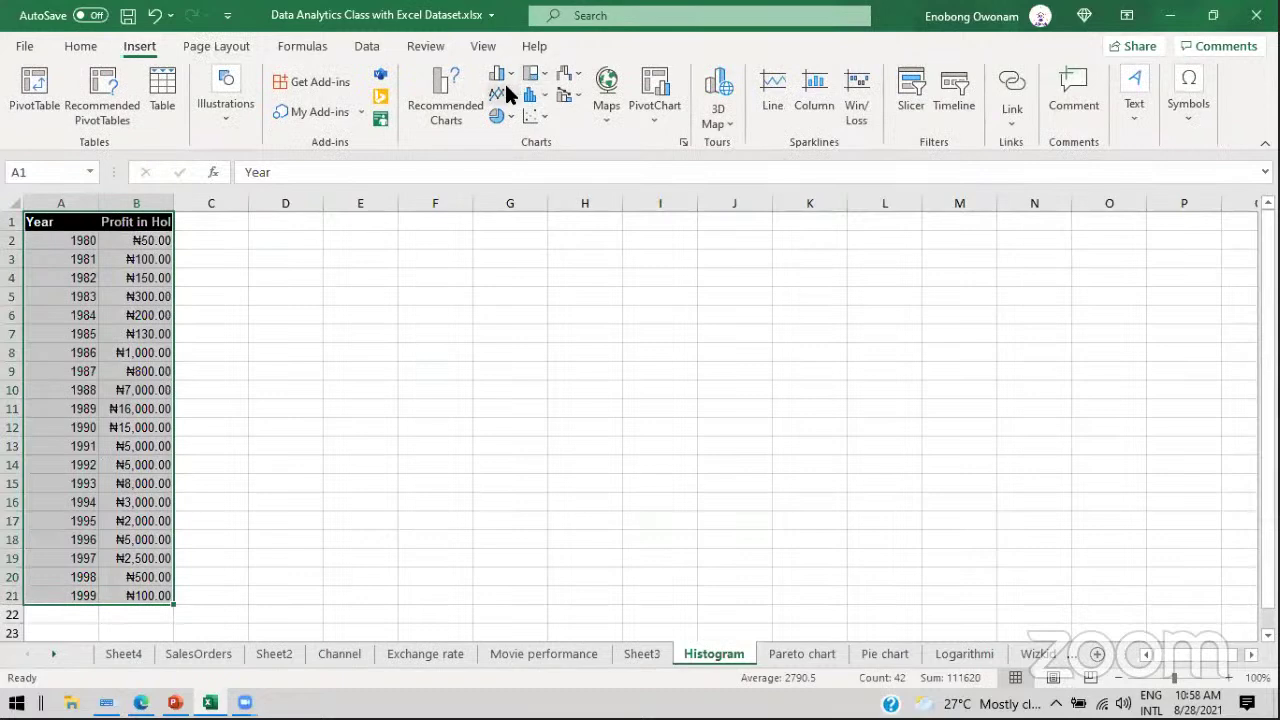
click(503, 94)
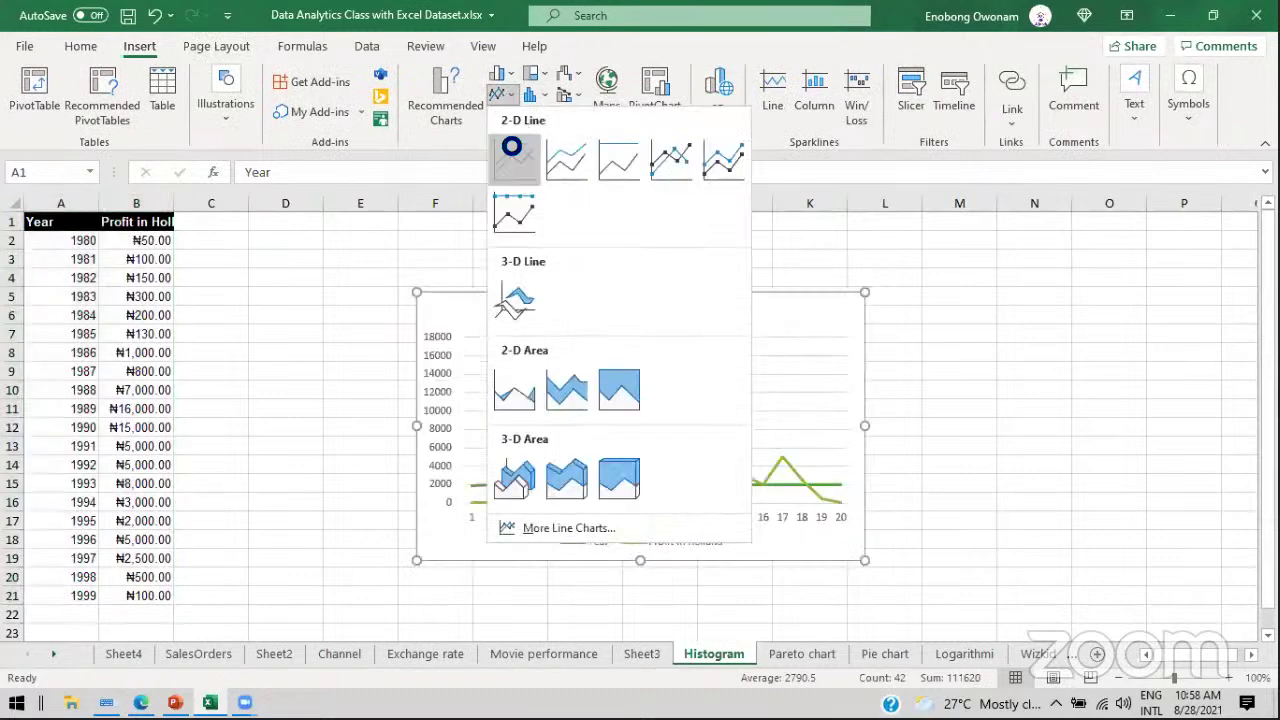
click(516, 150)
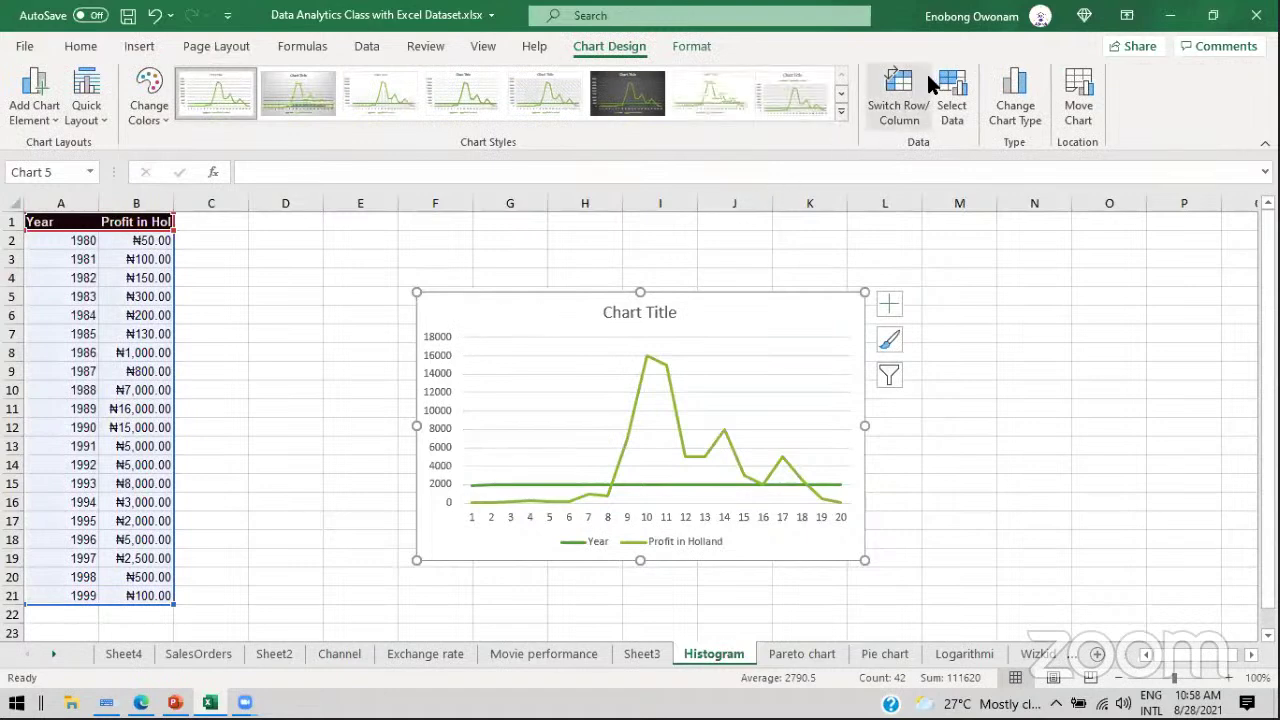
click(951, 88)
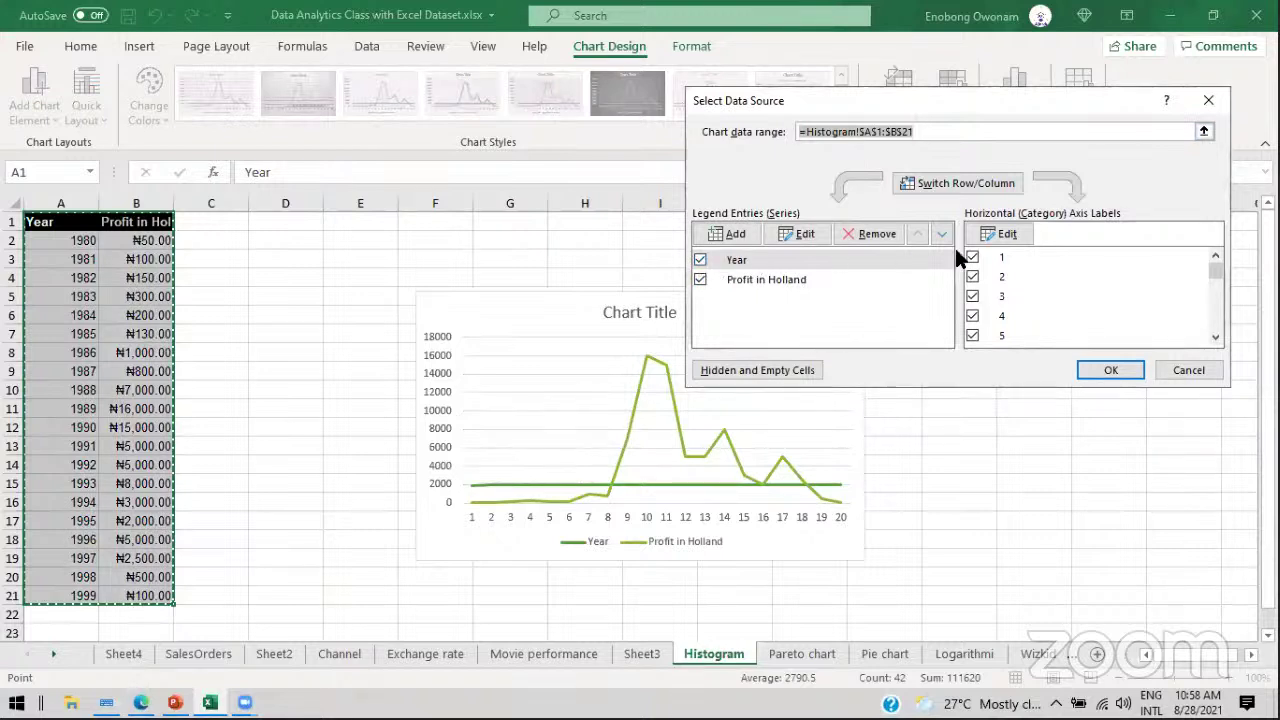
Step: Set the column A years as axis labels and try the profit column as chart data
click(1026, 234)
drag(86, 243, 80, 595)
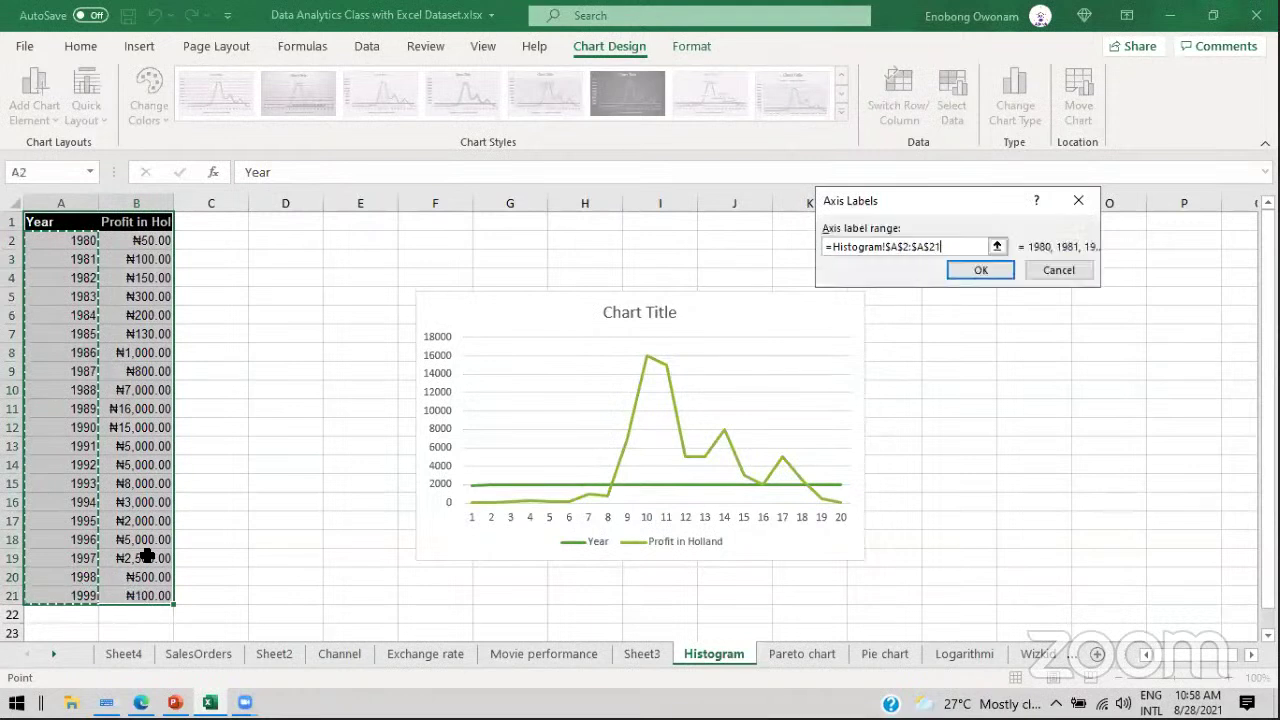
click(980, 270)
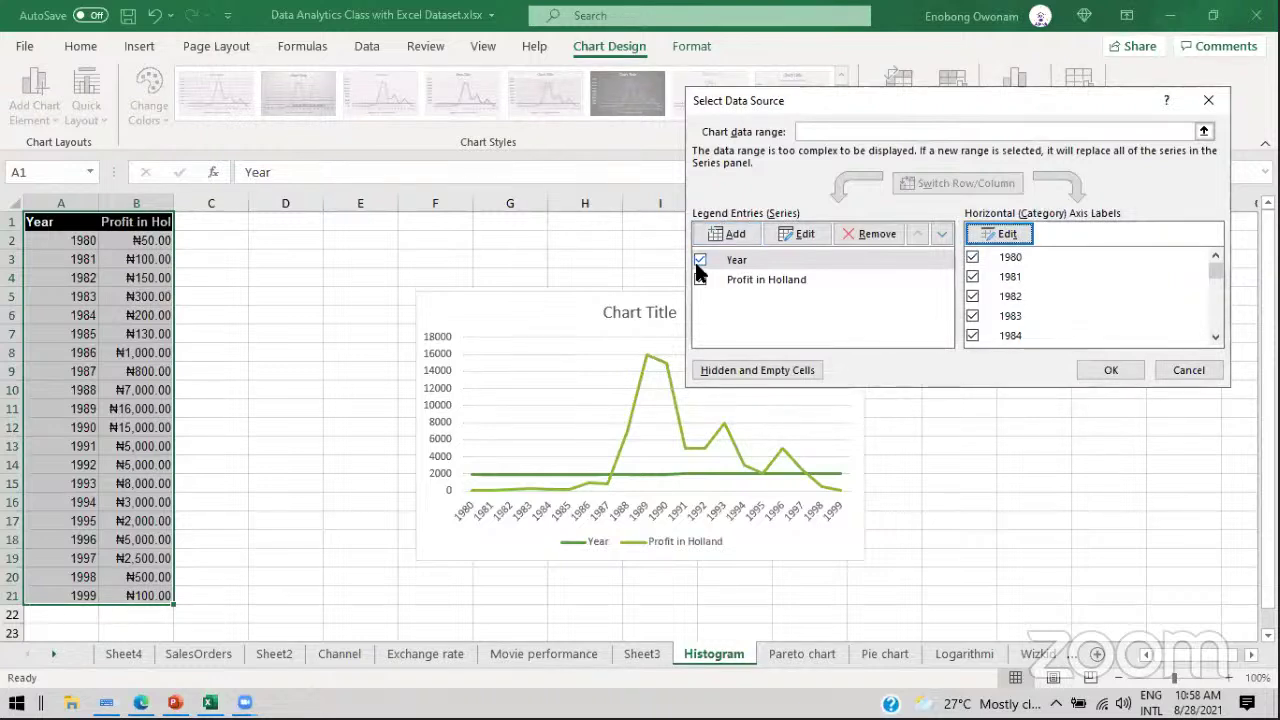
click(1203, 131)
drag(130, 240, 137, 596)
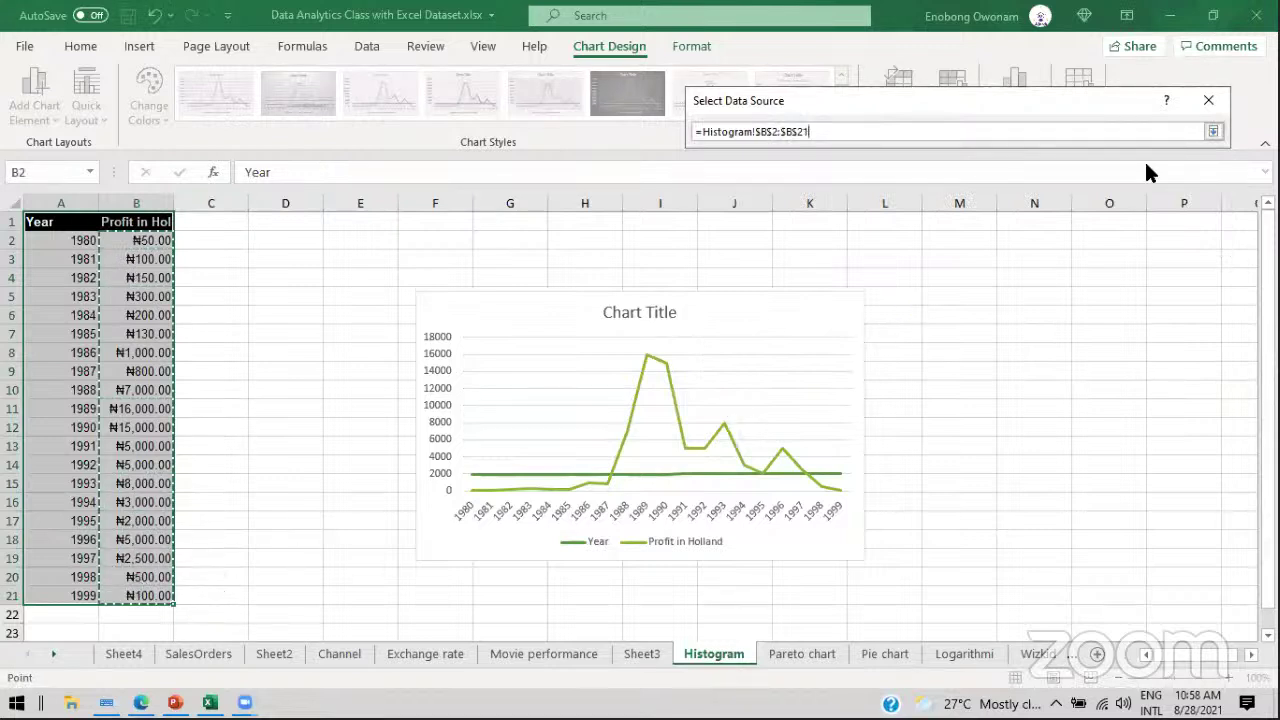
click(1207, 131)
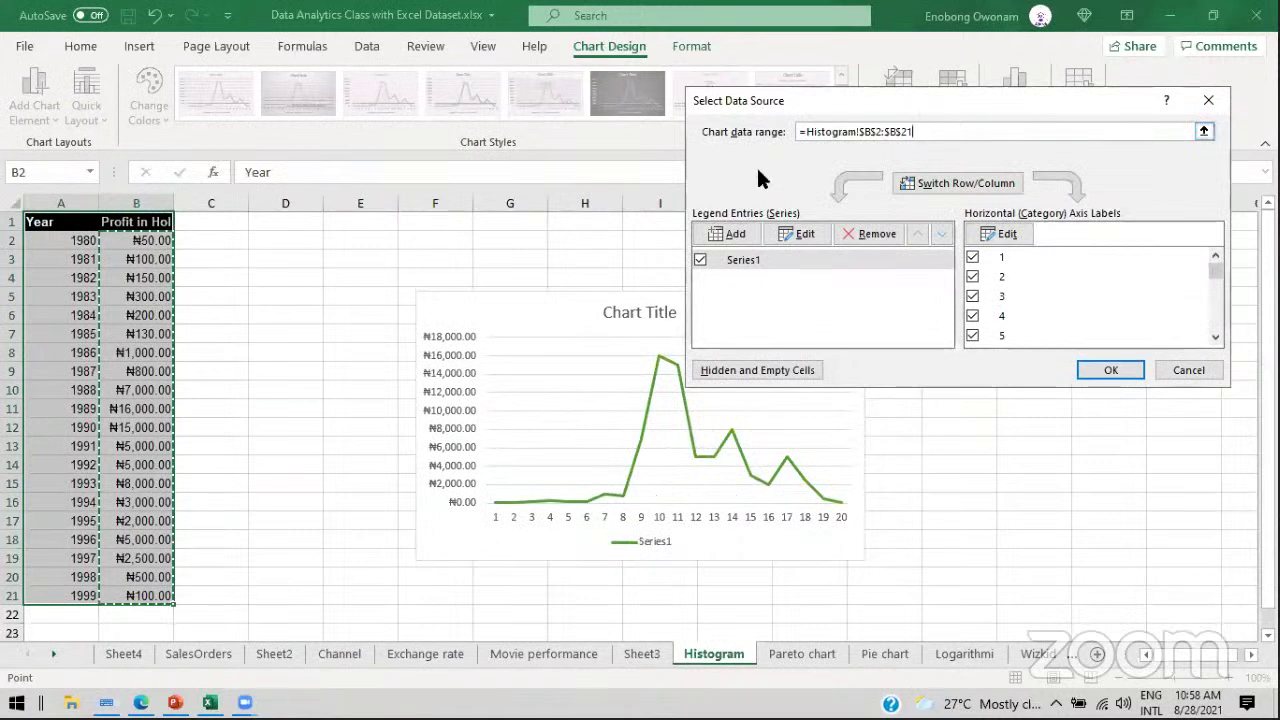
Step: Reset the chart data range to A2:B21 with A2:A21 as axis labels and apply it
click(1204, 131)
drag(25, 240, 117, 595)
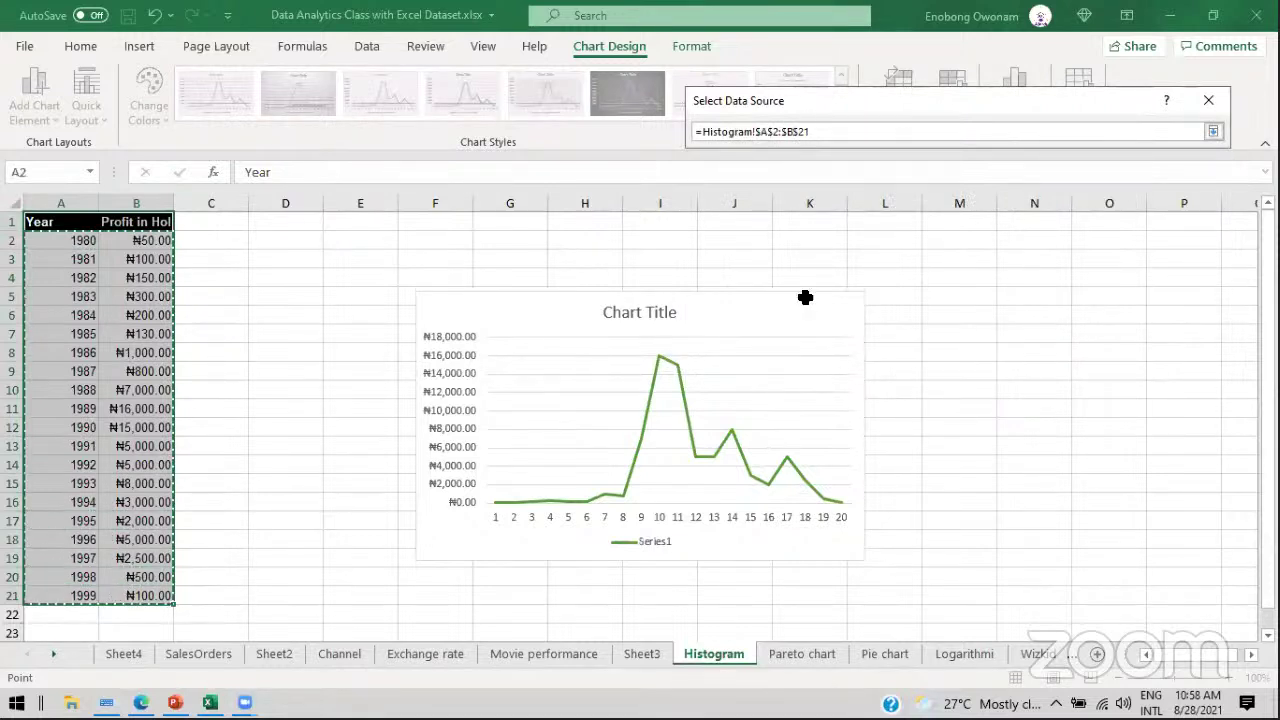
key(Return)
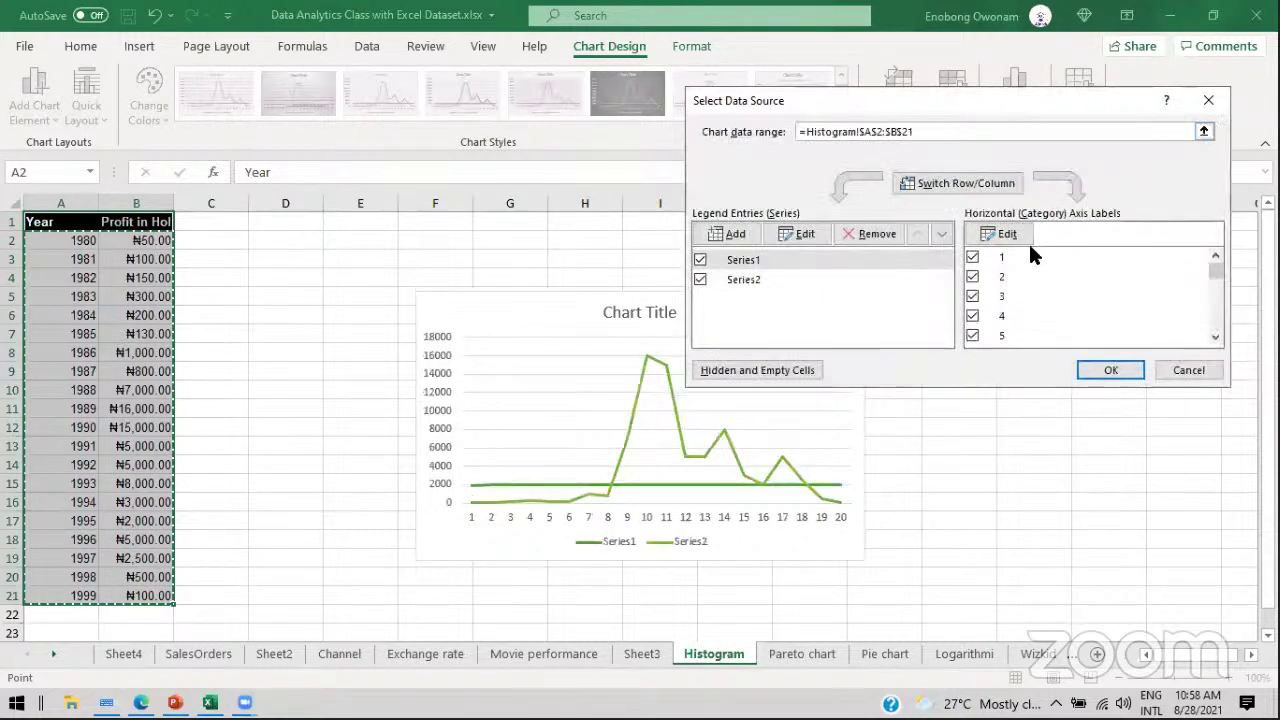
click(1000, 234)
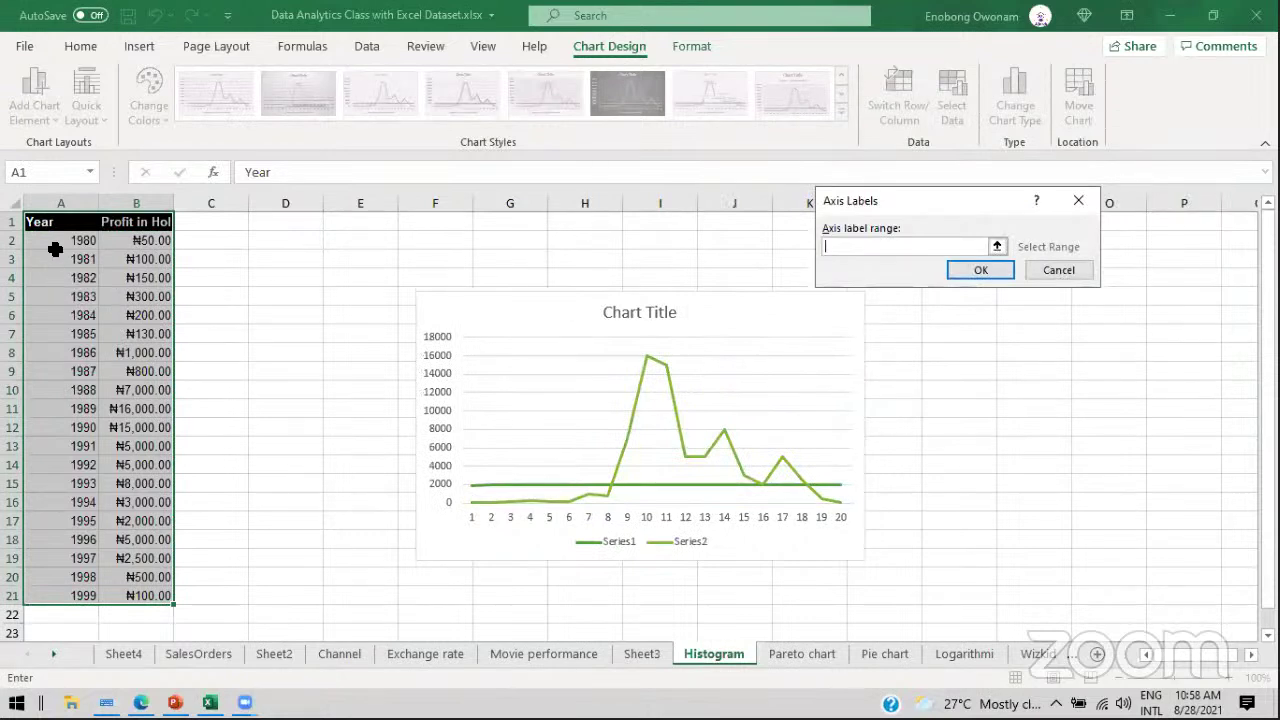
drag(57, 247, 72, 598)
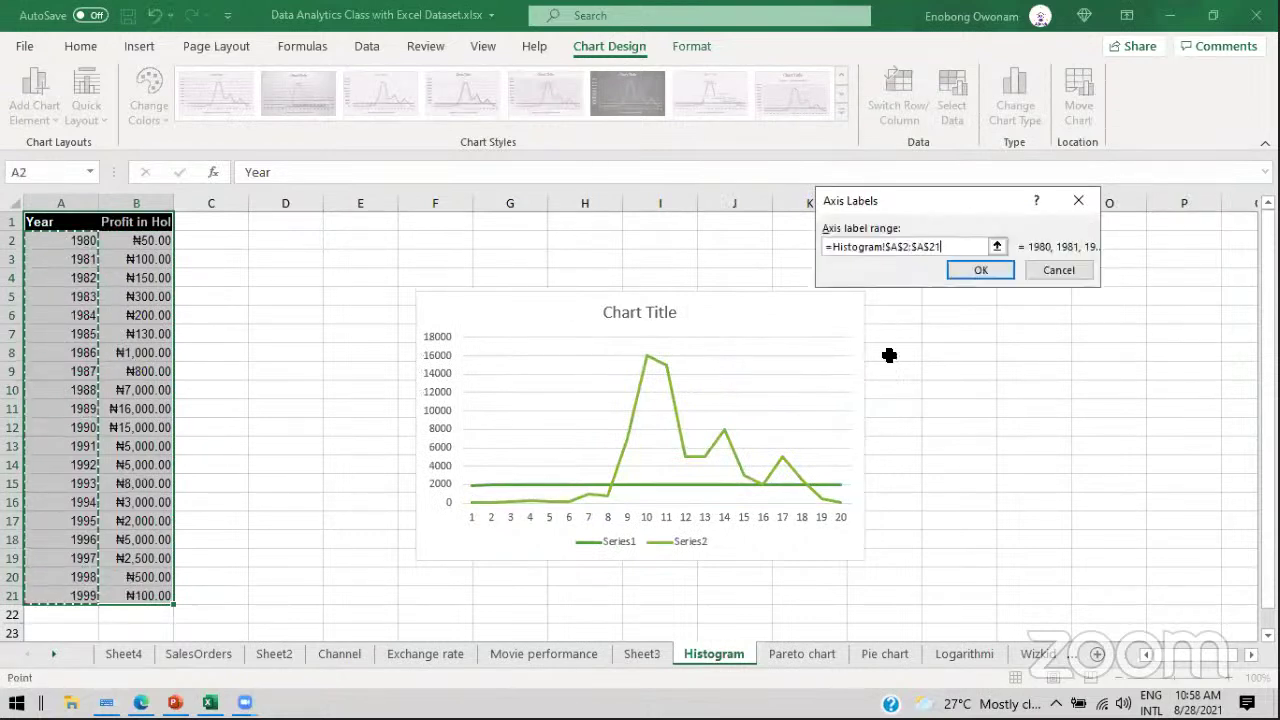
click(983, 268)
click(699, 282)
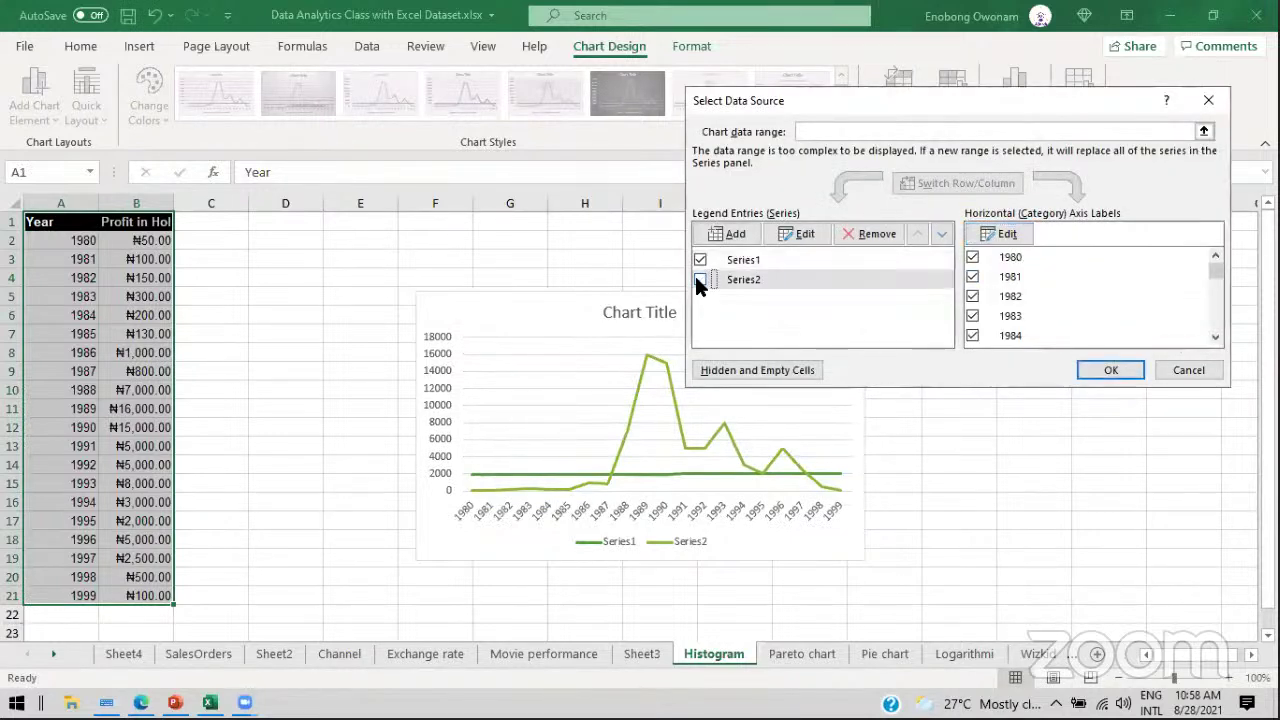
click(699, 261)
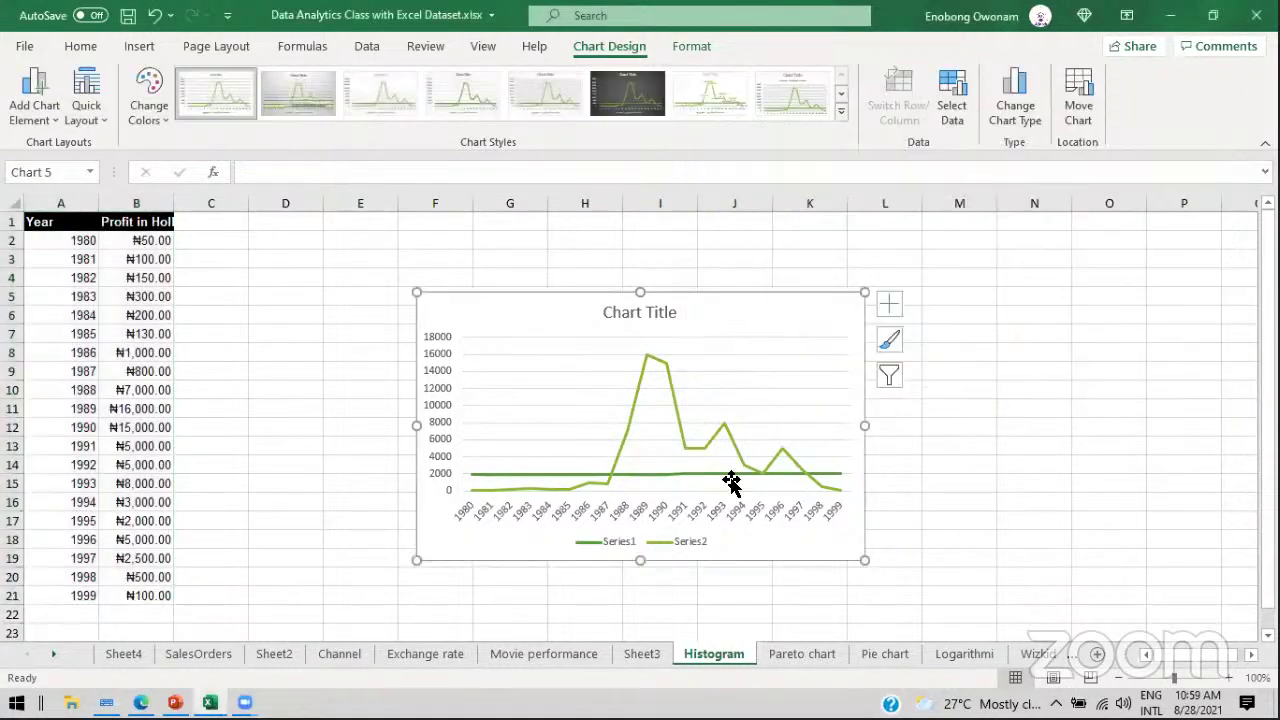
click(1140, 371)
Step: Delete the flat Series1 line so only the profit series remains
click(727, 473)
right_click(727, 474)
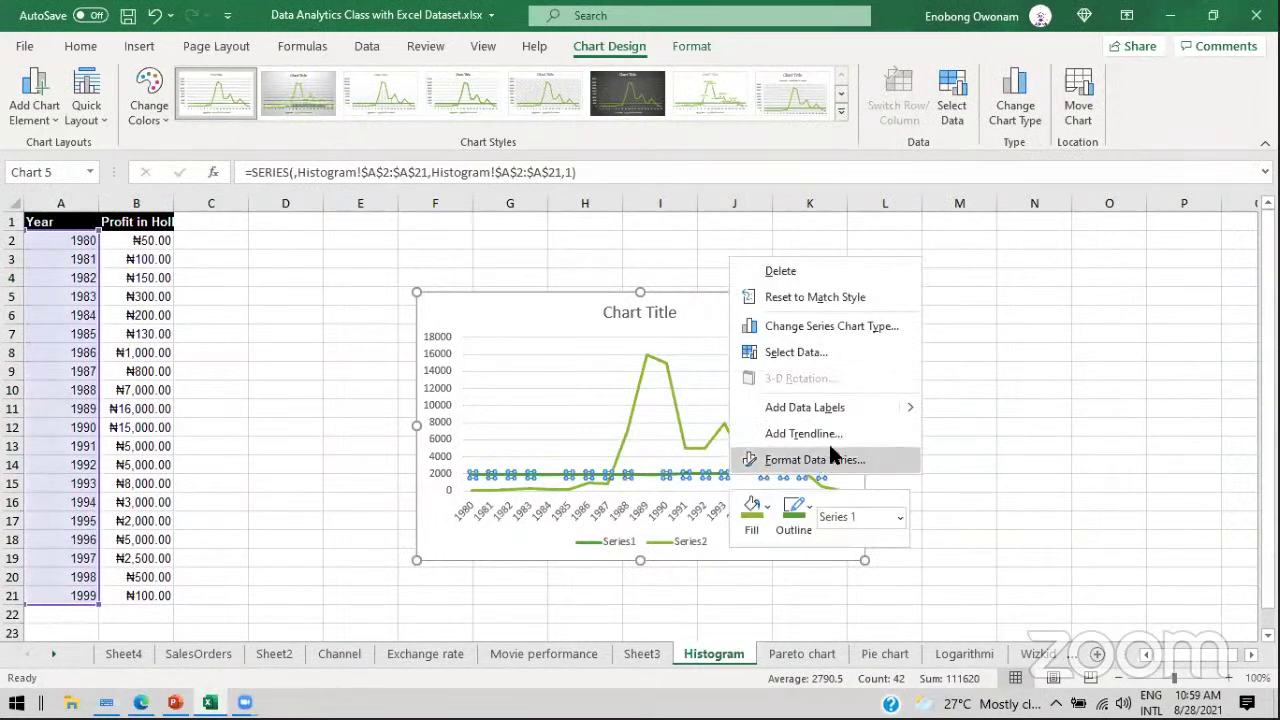
key(Escape)
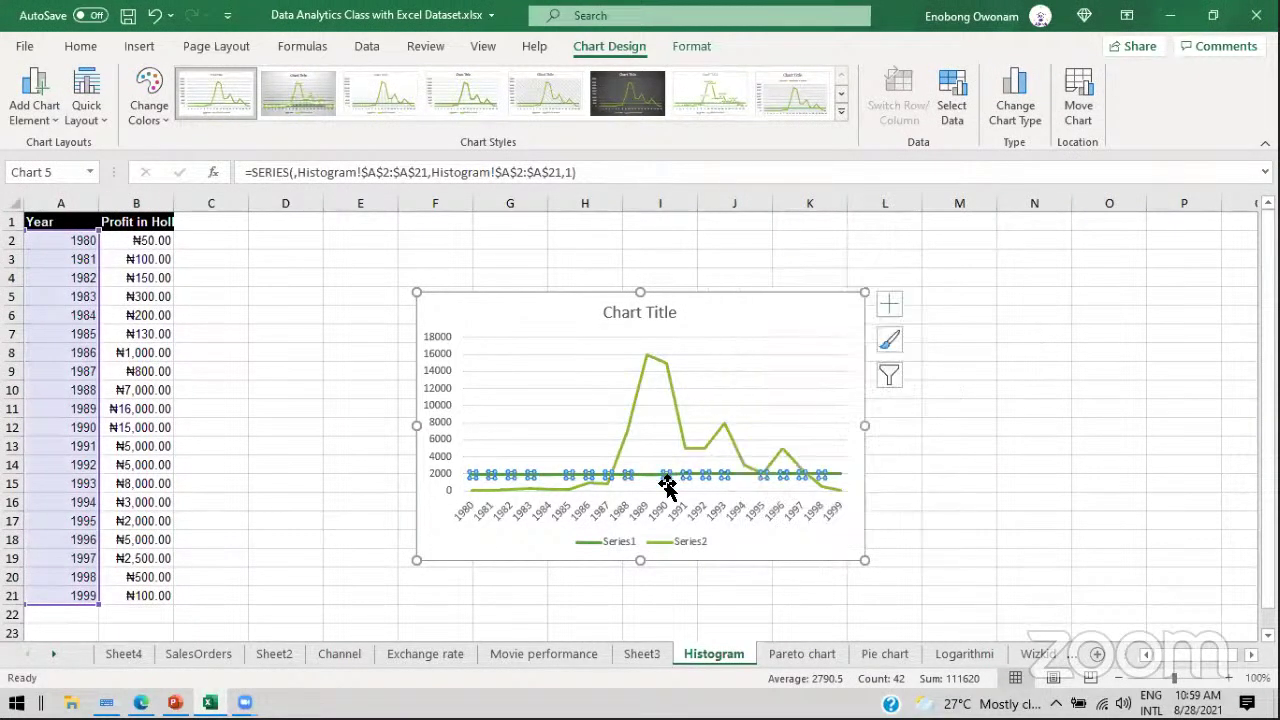
key(Delete)
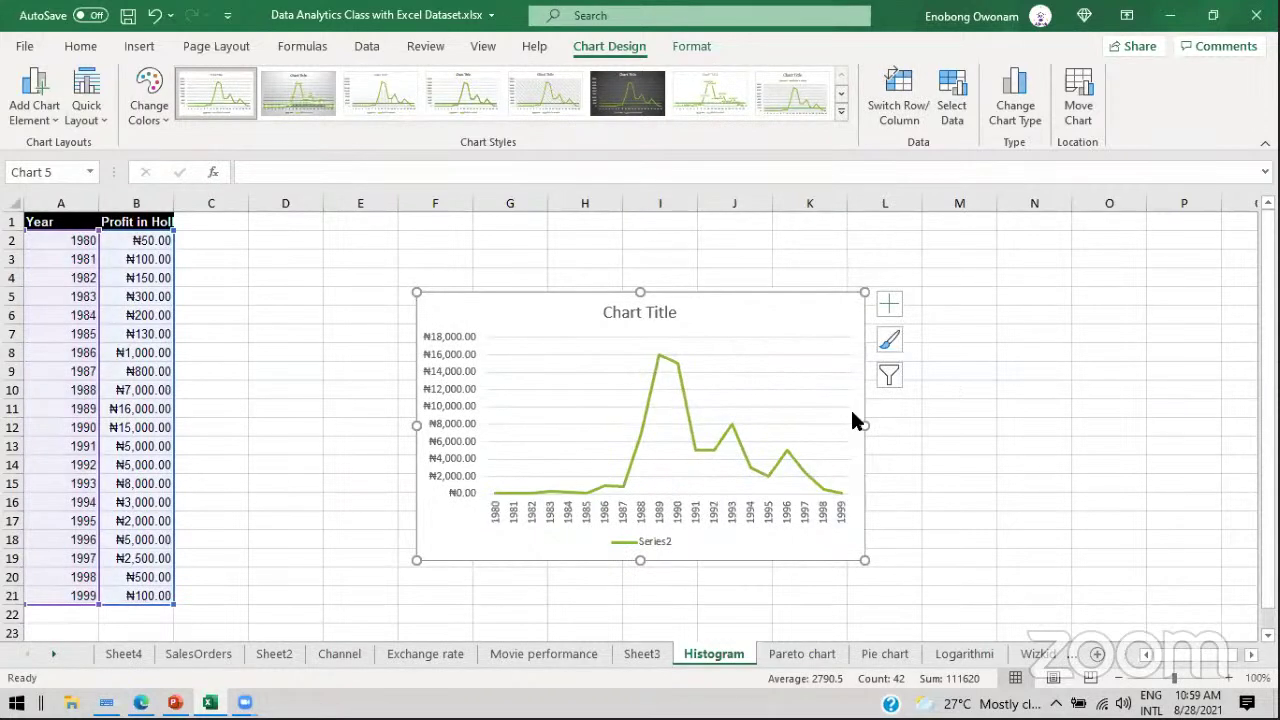
Step: Move the profit chart up-left and stretch its corner so the 1980–1999 labels fit side by side
drag(754, 309, 660, 260)
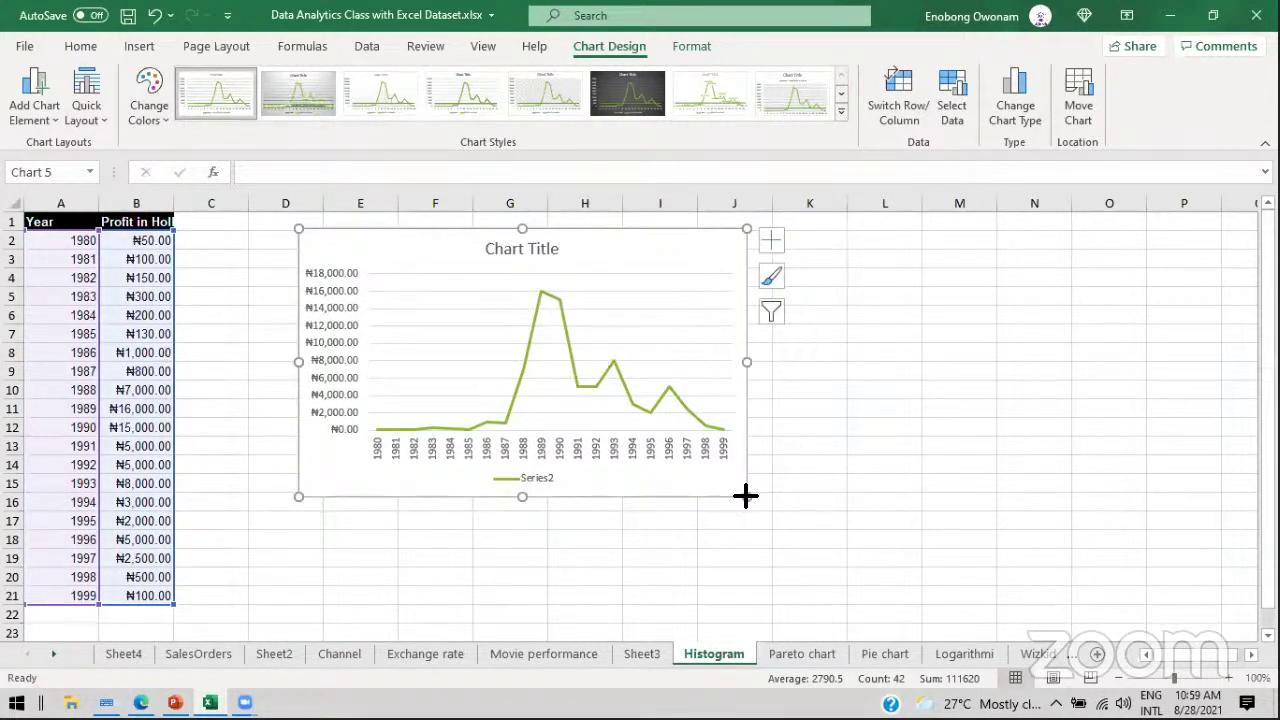
drag(746, 496, 866, 519)
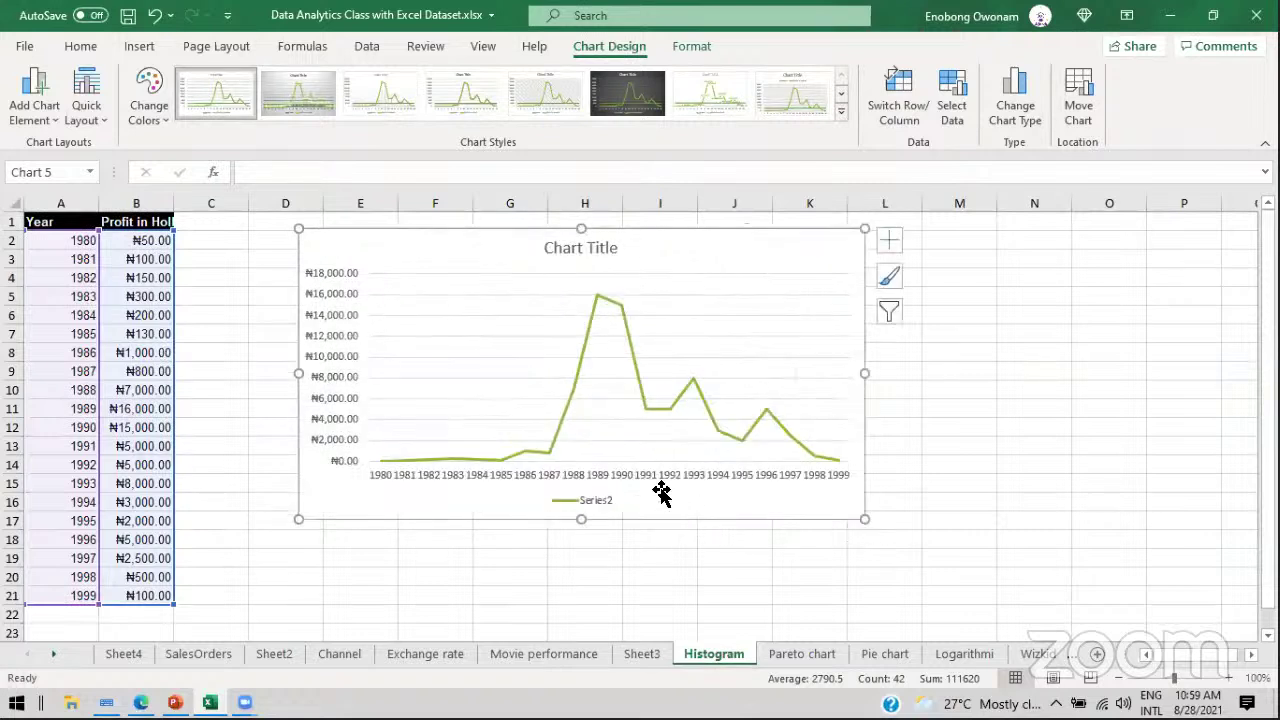
click(505, 478)
right_click(505, 478)
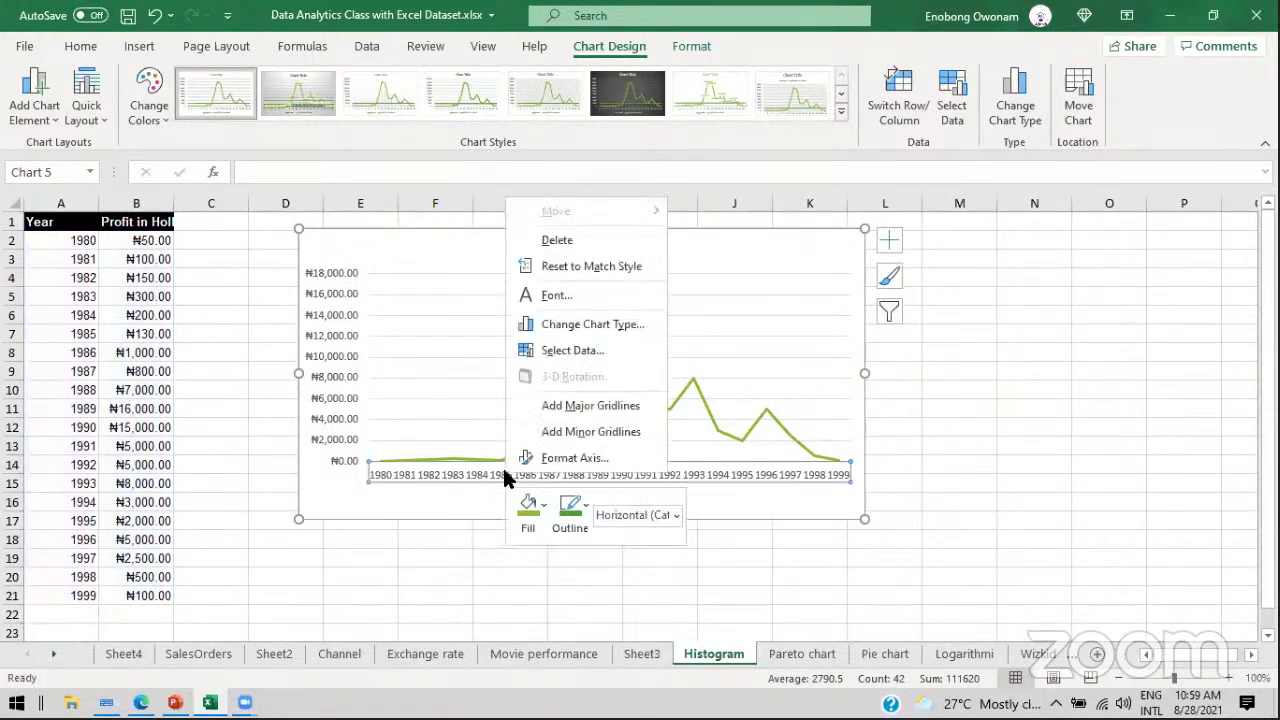
key(Escape)
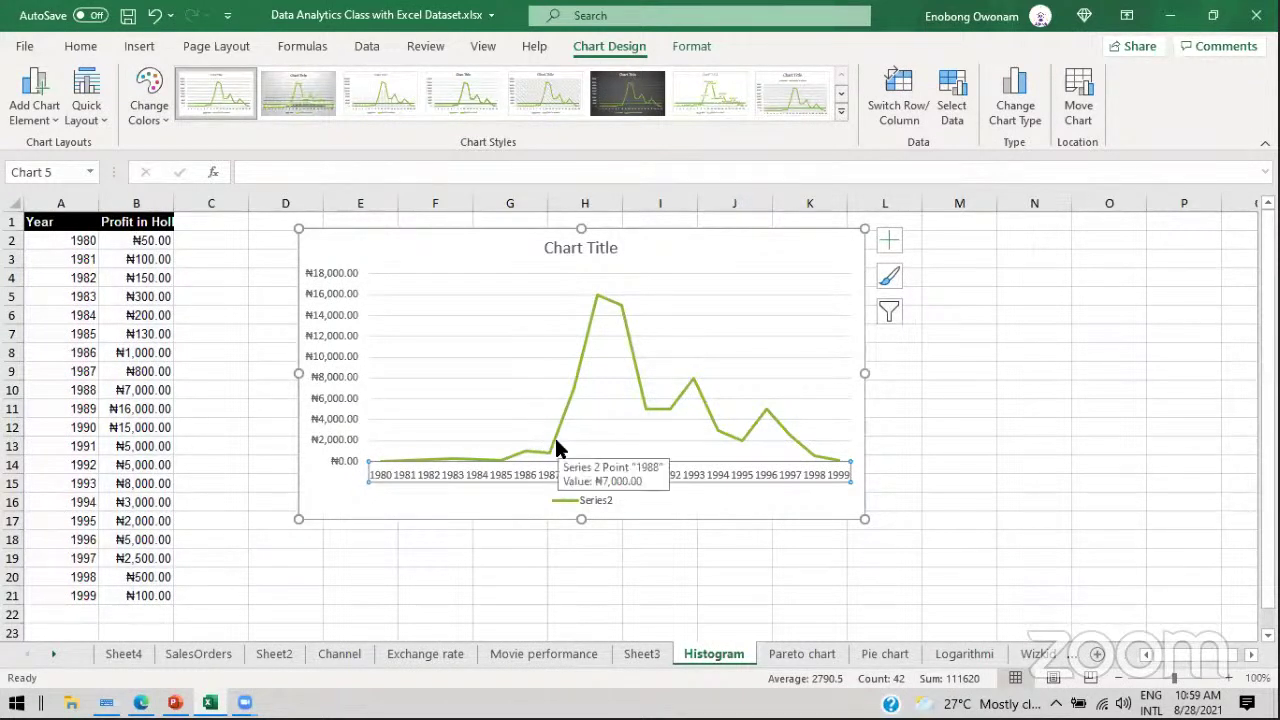
mouse_move(500, 455)
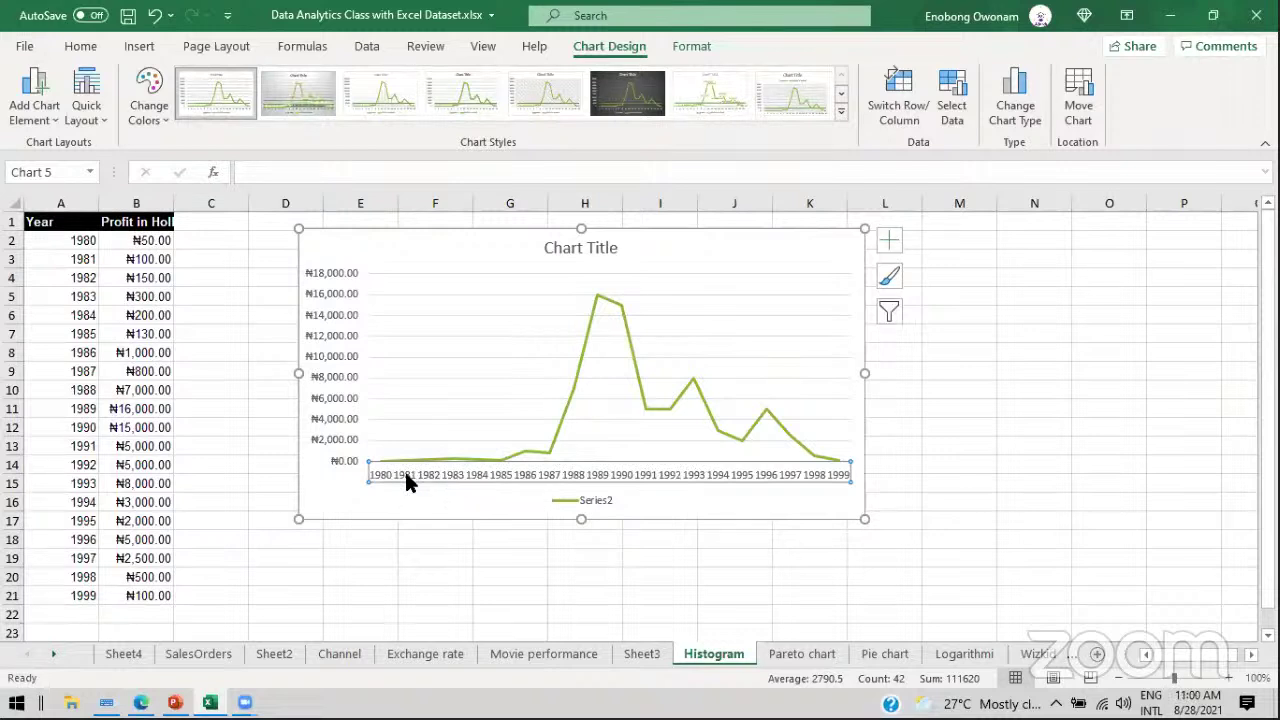
right_click(406, 481)
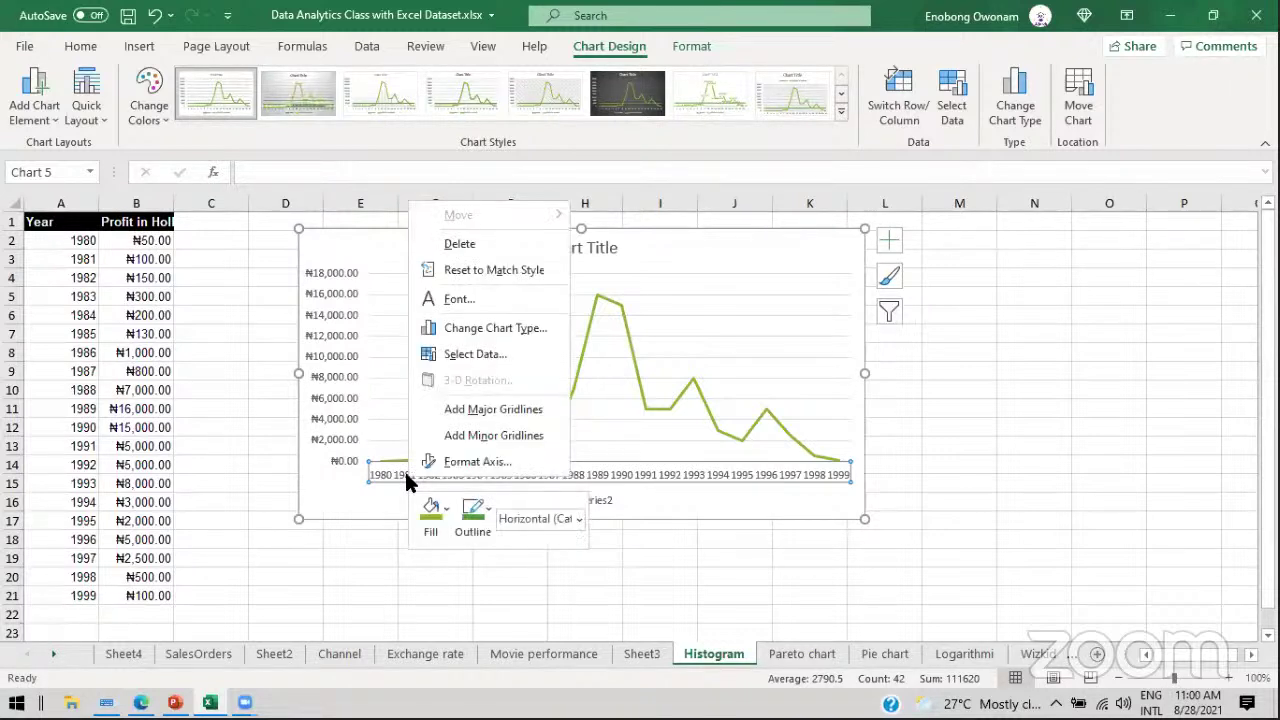
Step: Give the horizontal axis year labels a custom -45° angle in Format Axis, then close the pane
click(457, 462)
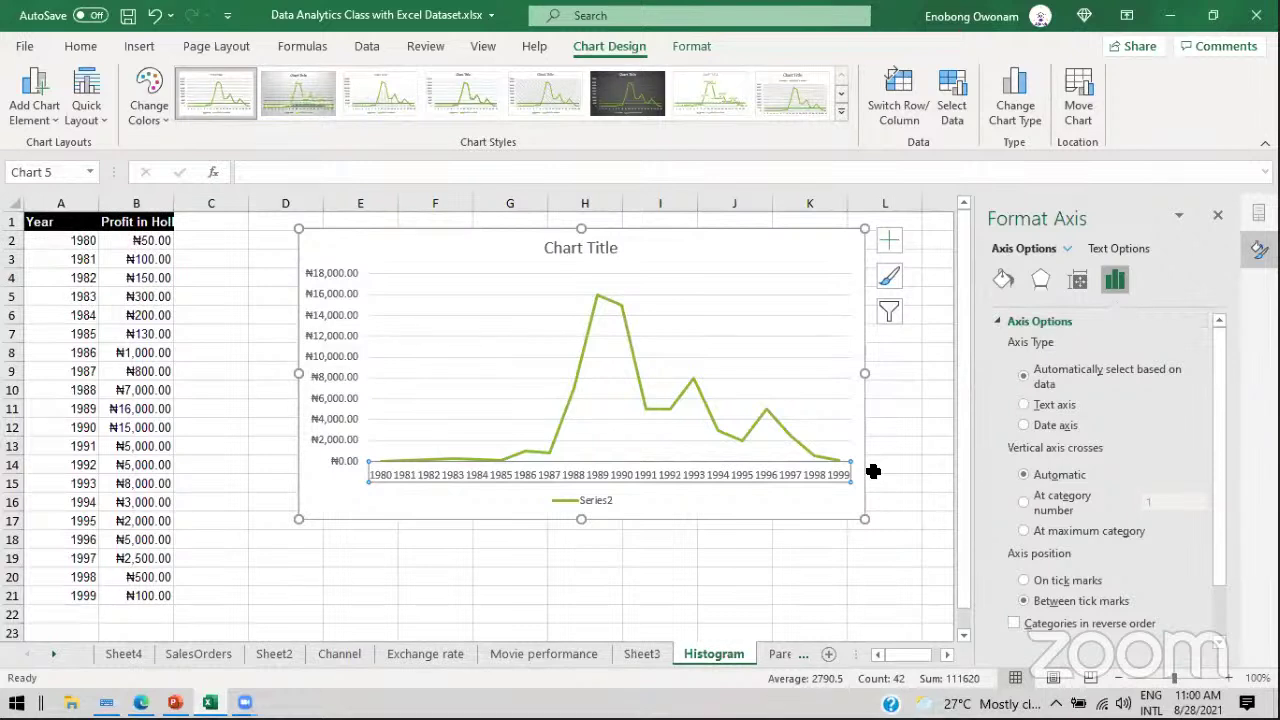
click(1077, 281)
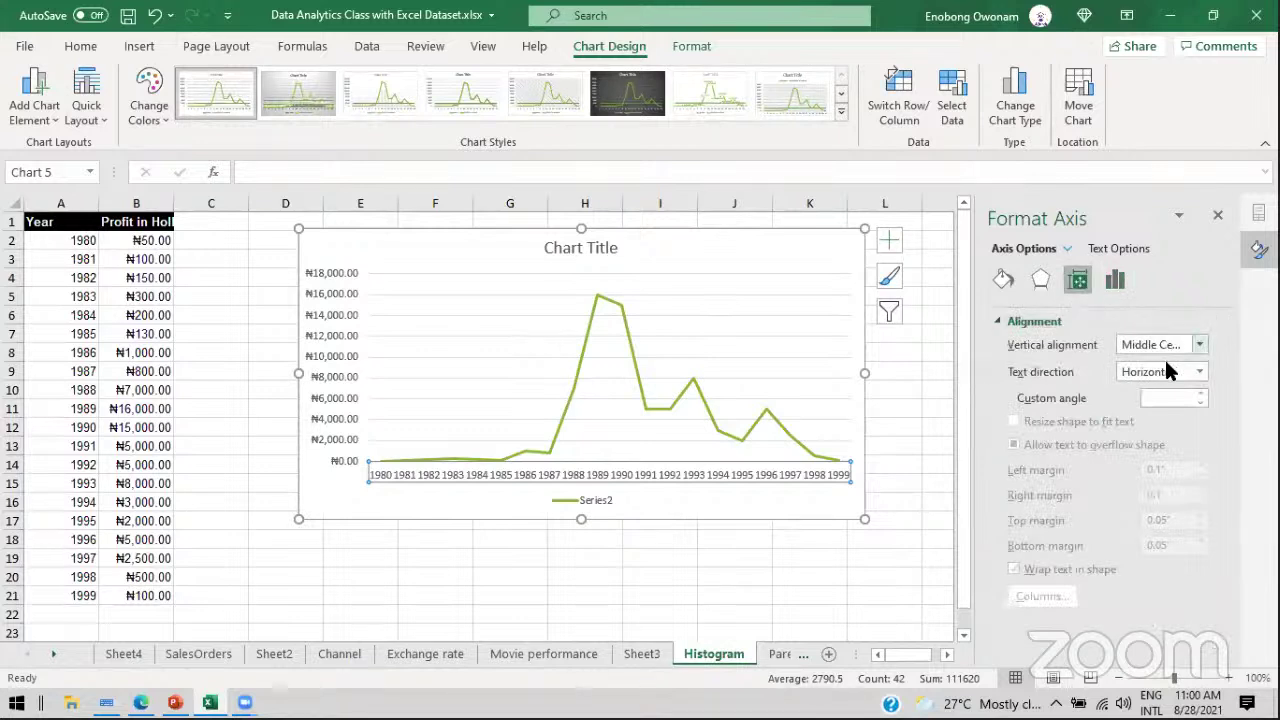
click(1176, 398)
text(-45)
key(Return)
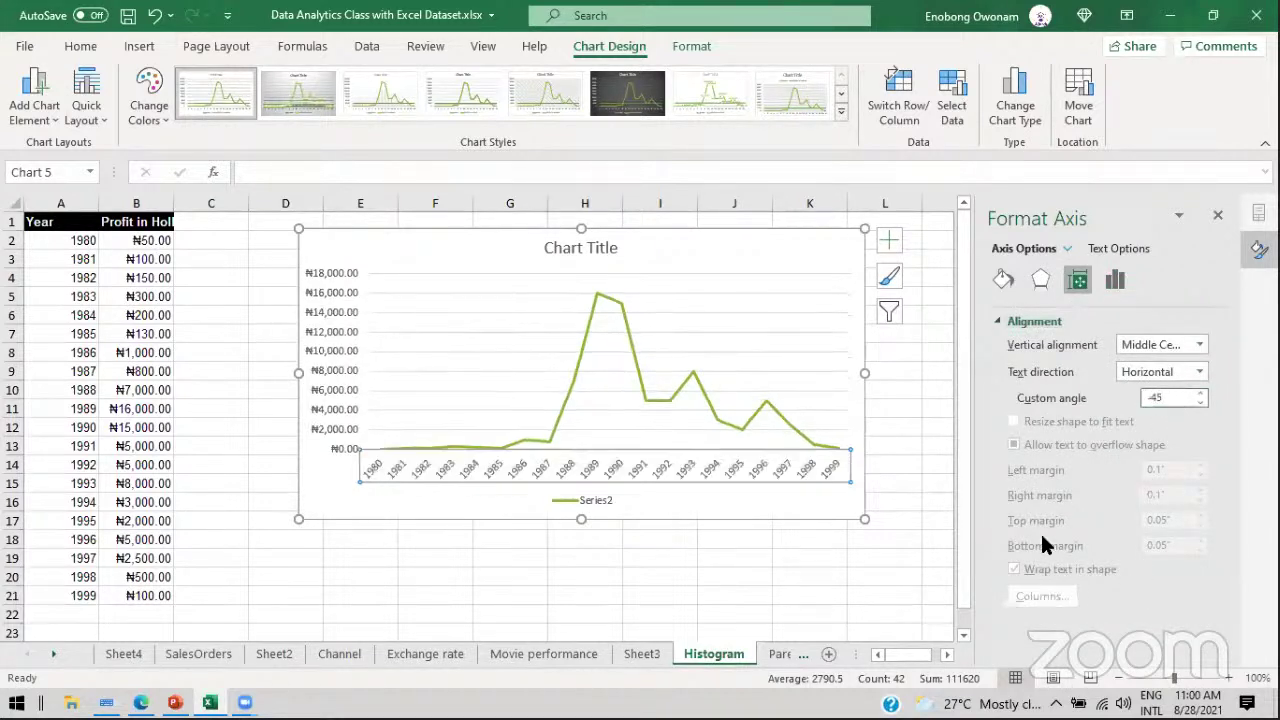
click(1217, 214)
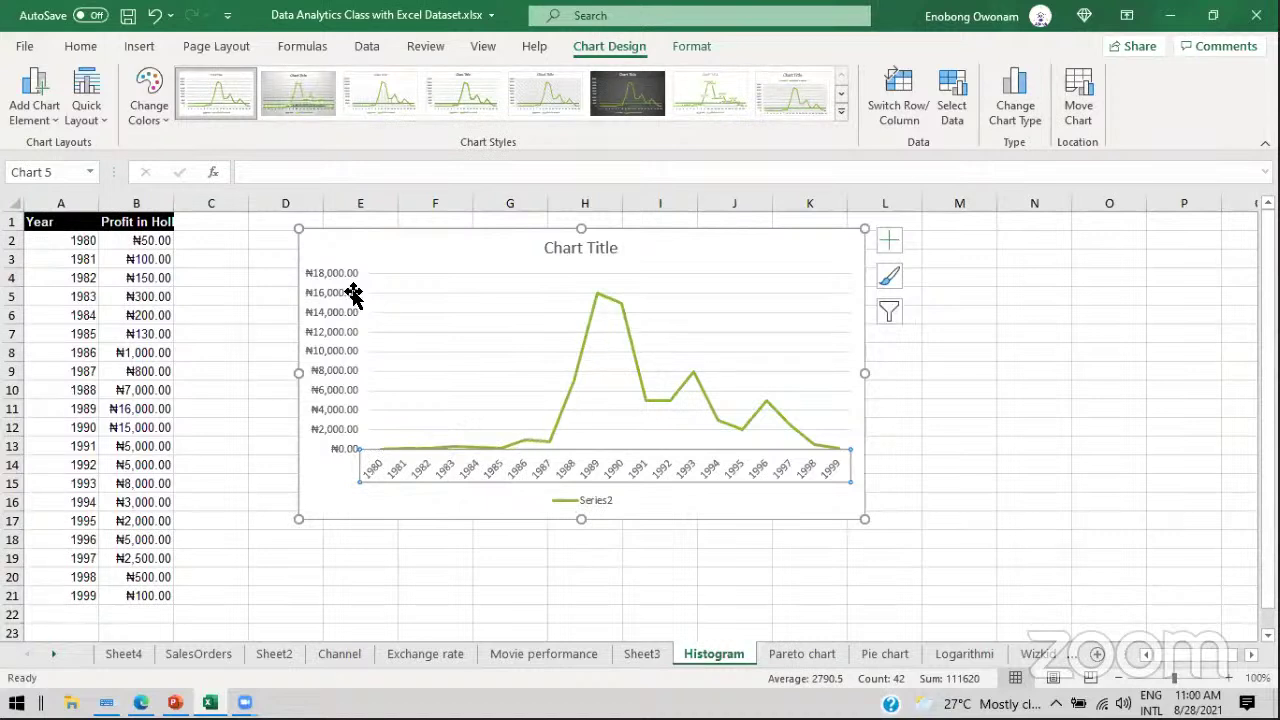
click(162, 220)
click(374, 246)
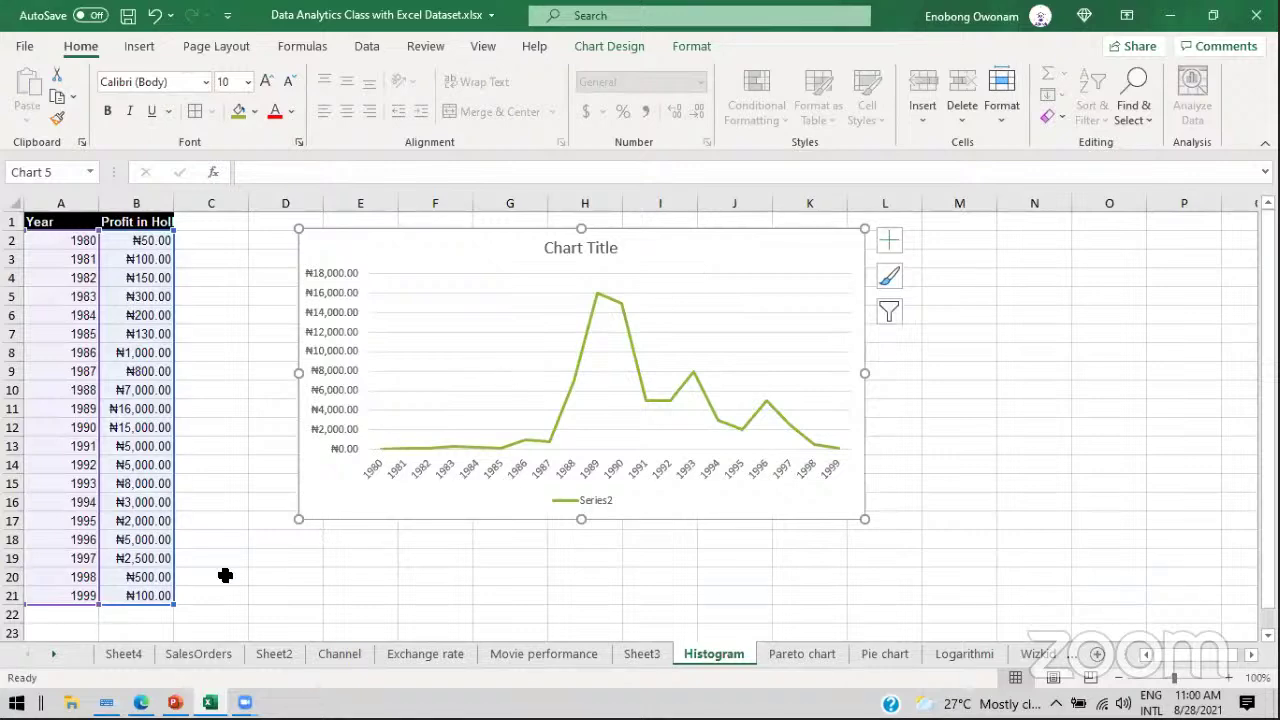
key(alt+Tab)
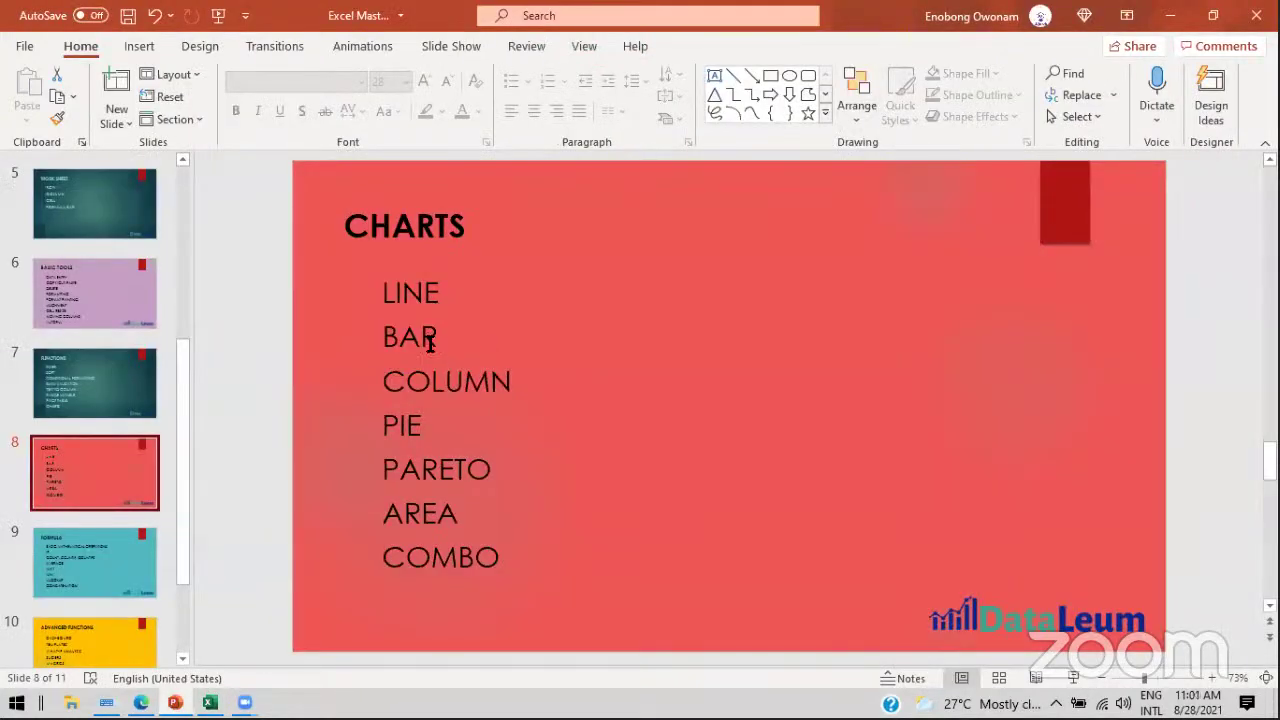
key(alt+Tab)
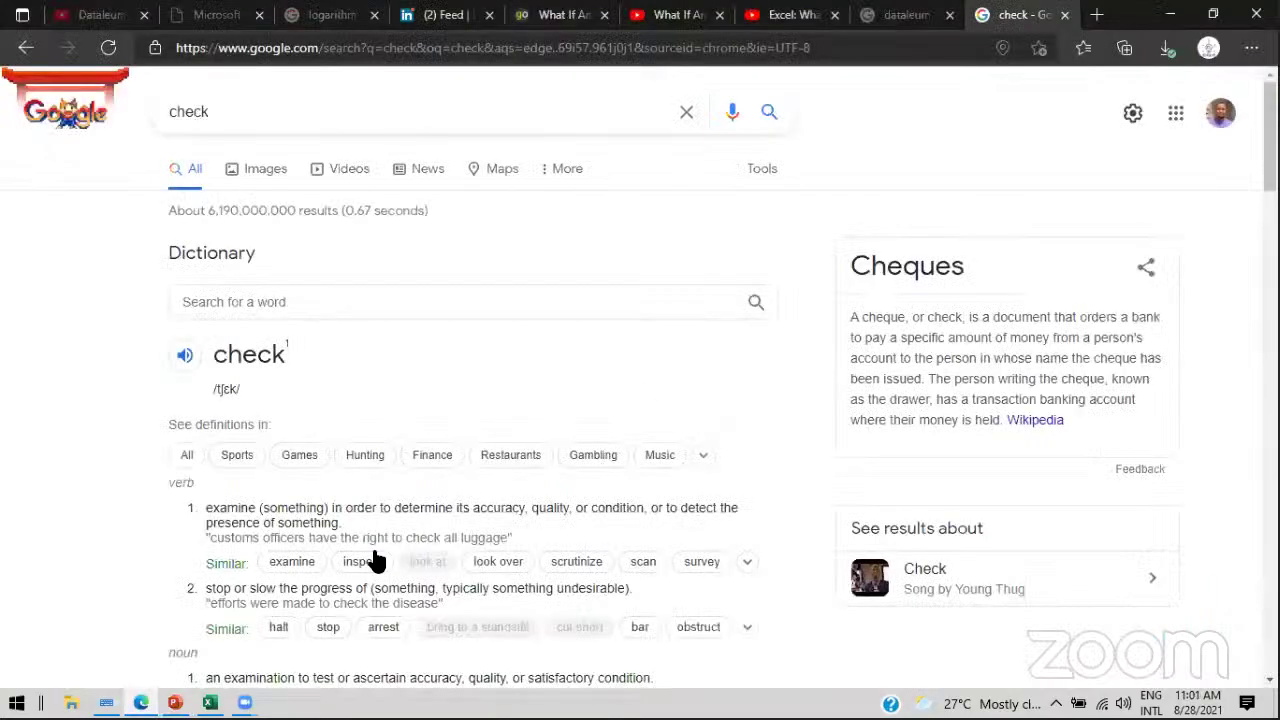
click(175, 703)
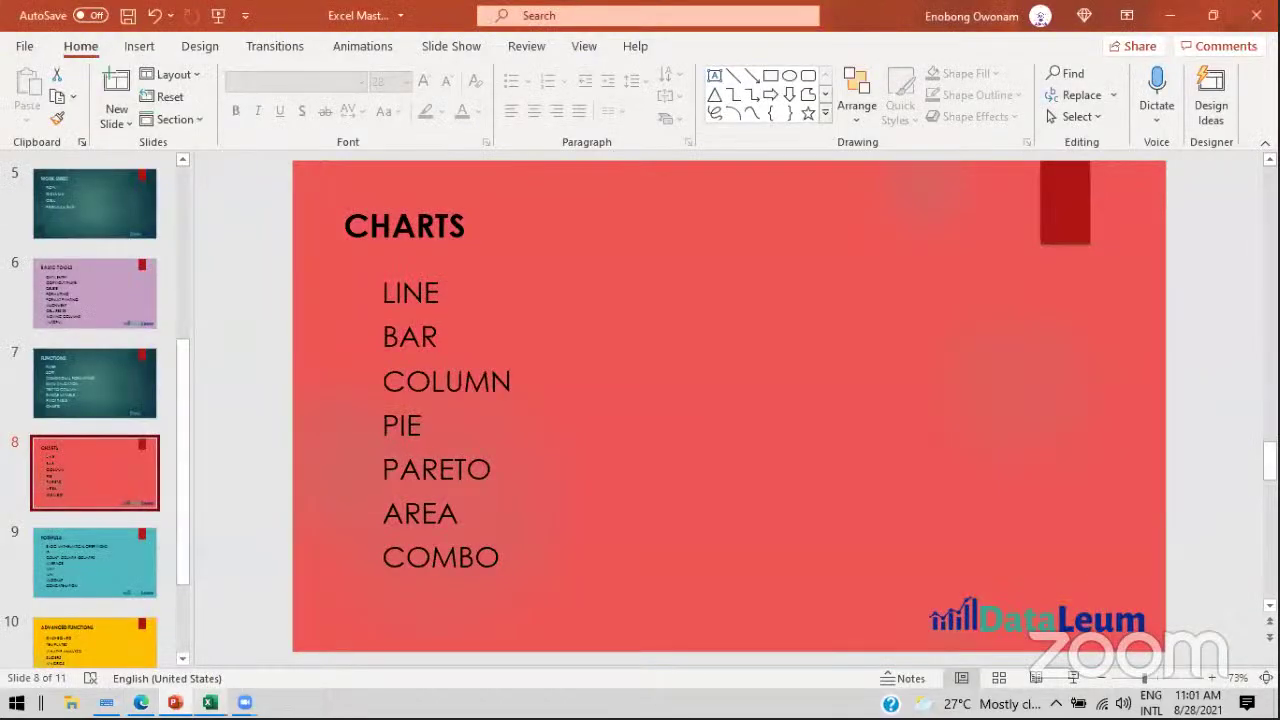
click(209, 703)
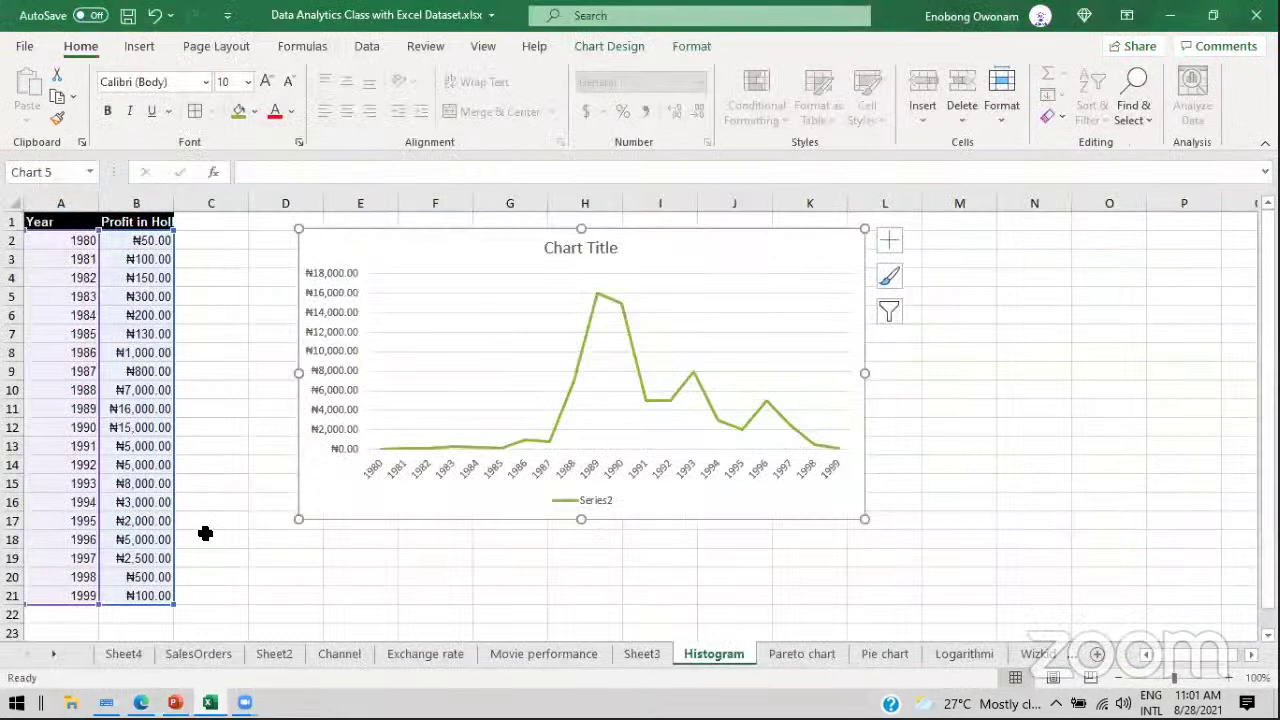
Step: Go to the SalesOrders tab showing the rep-units PivotTable and PivotChart totalling 2121
click(182, 656)
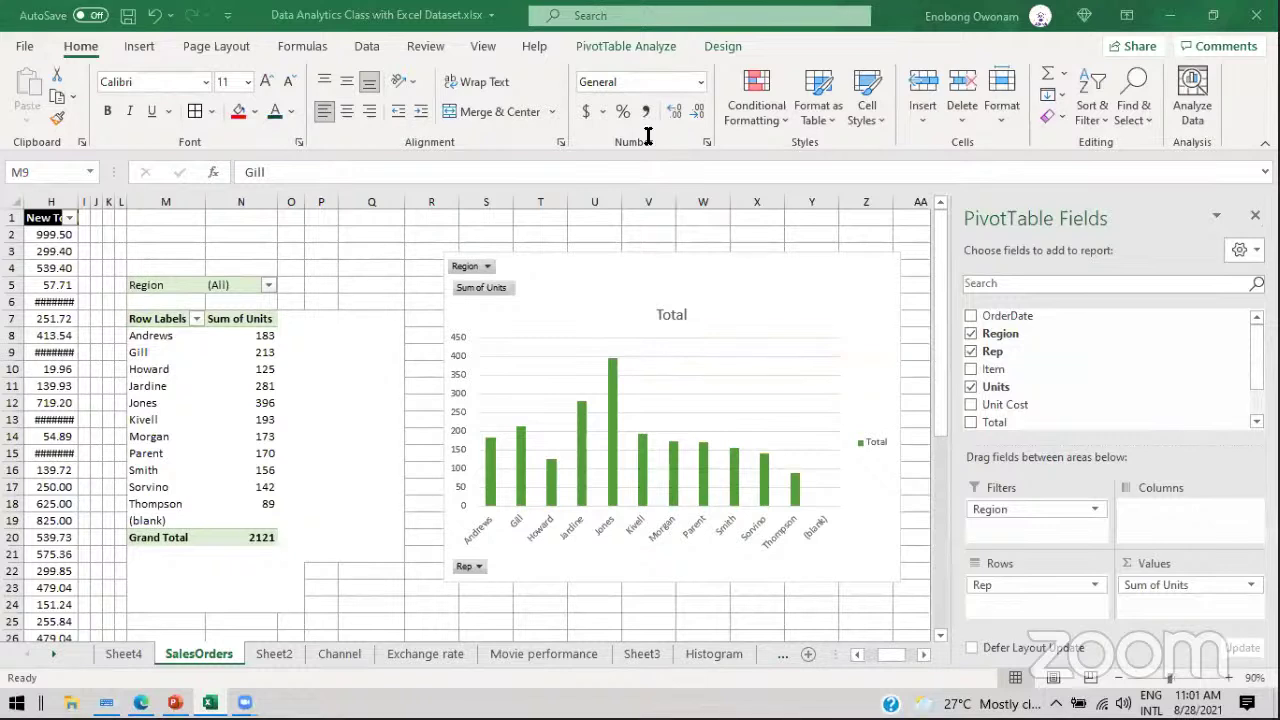
mouse_move(516, 477)
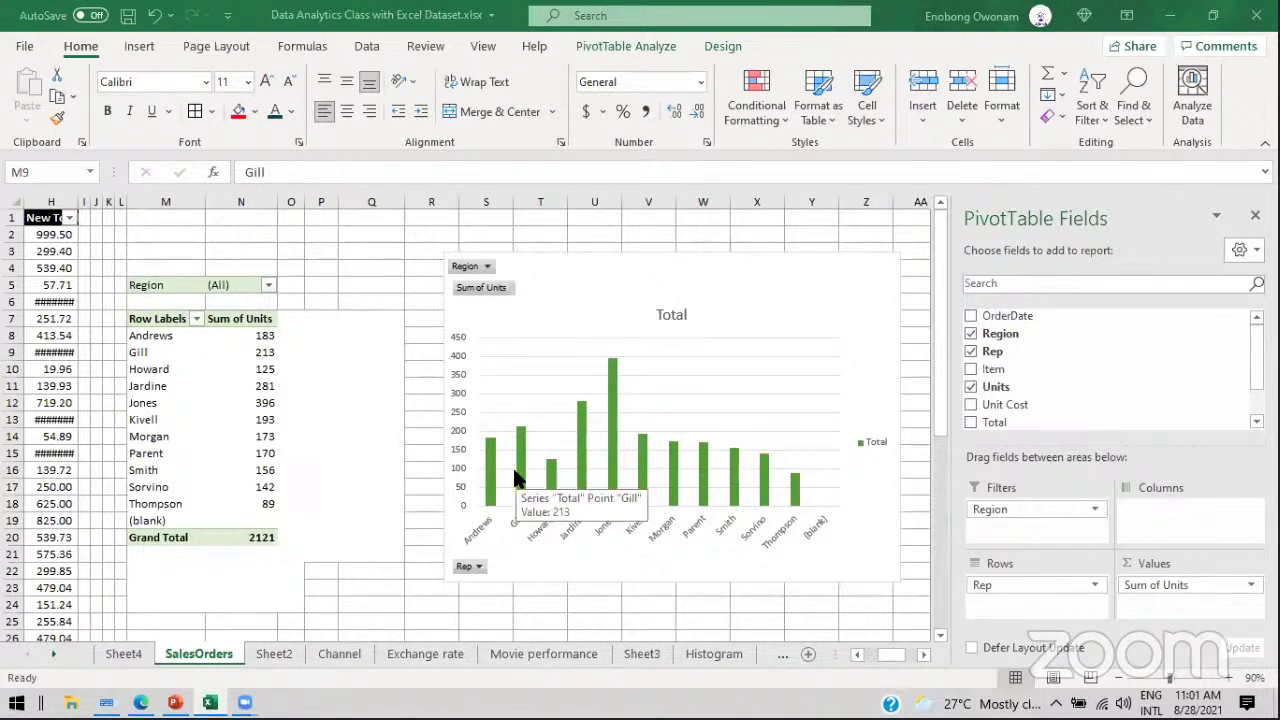
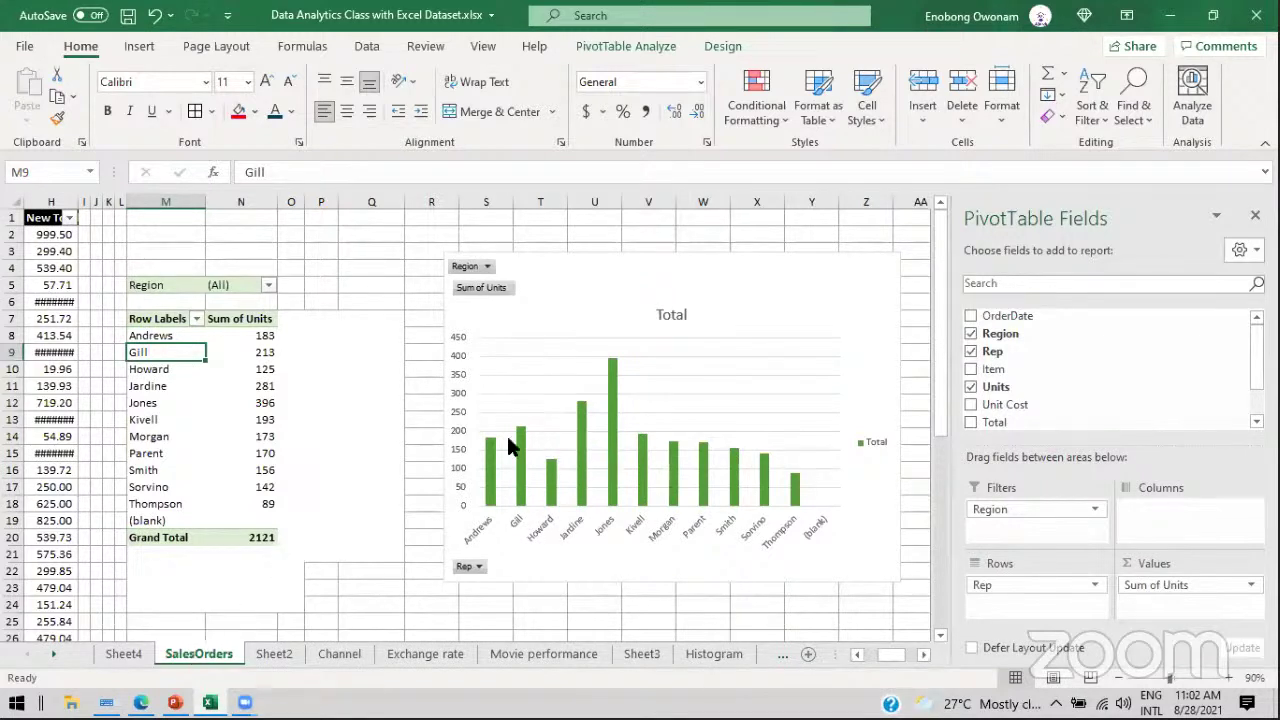
Step: Select the Sum of Units PivotChart and show its PivotChart Analyze, then Design, ribbon options
click(535, 310)
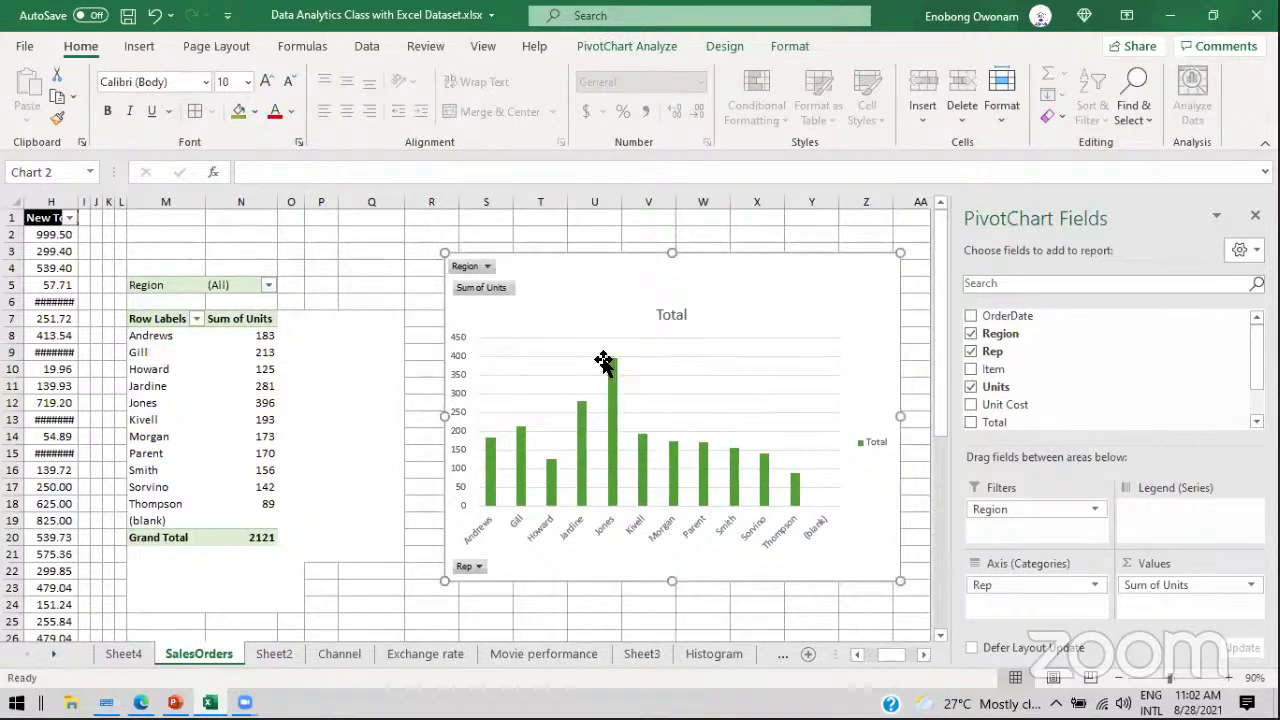
mouse_move(615, 504)
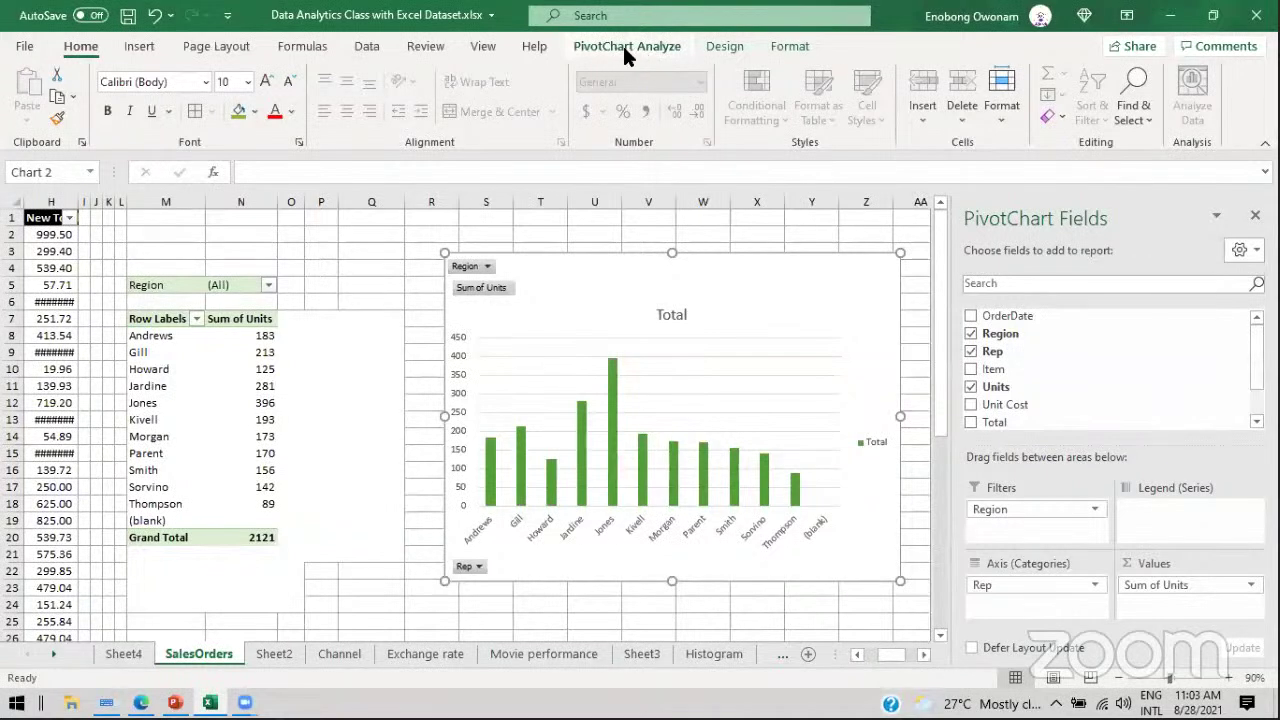
click(652, 44)
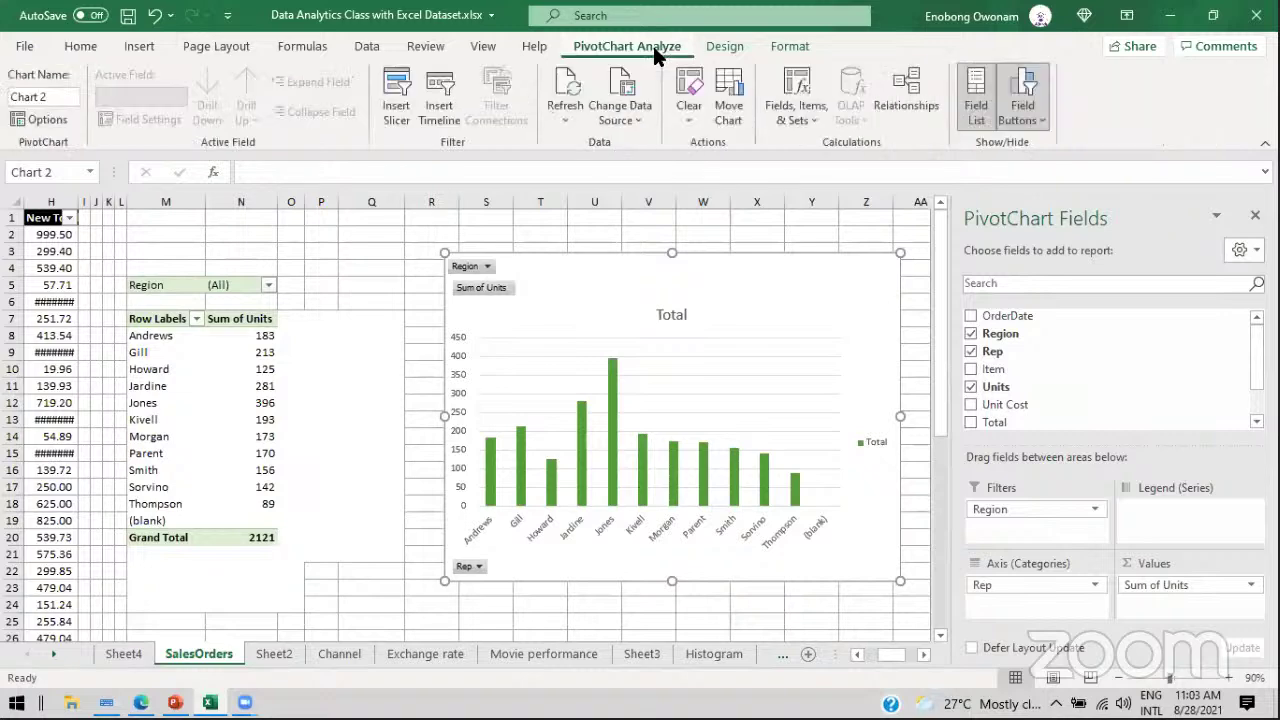
click(721, 46)
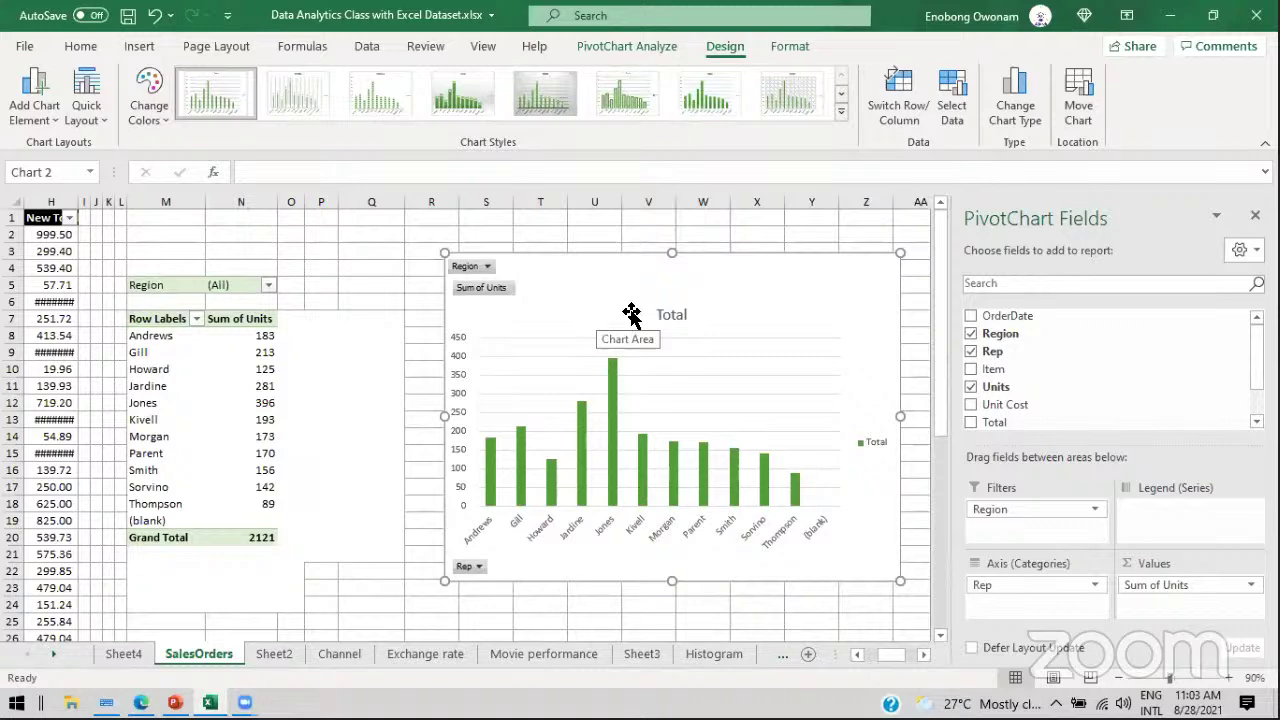
Step: Change the PivotChart to a horizontal bar chart and stretch its top edge upward
click(1012, 108)
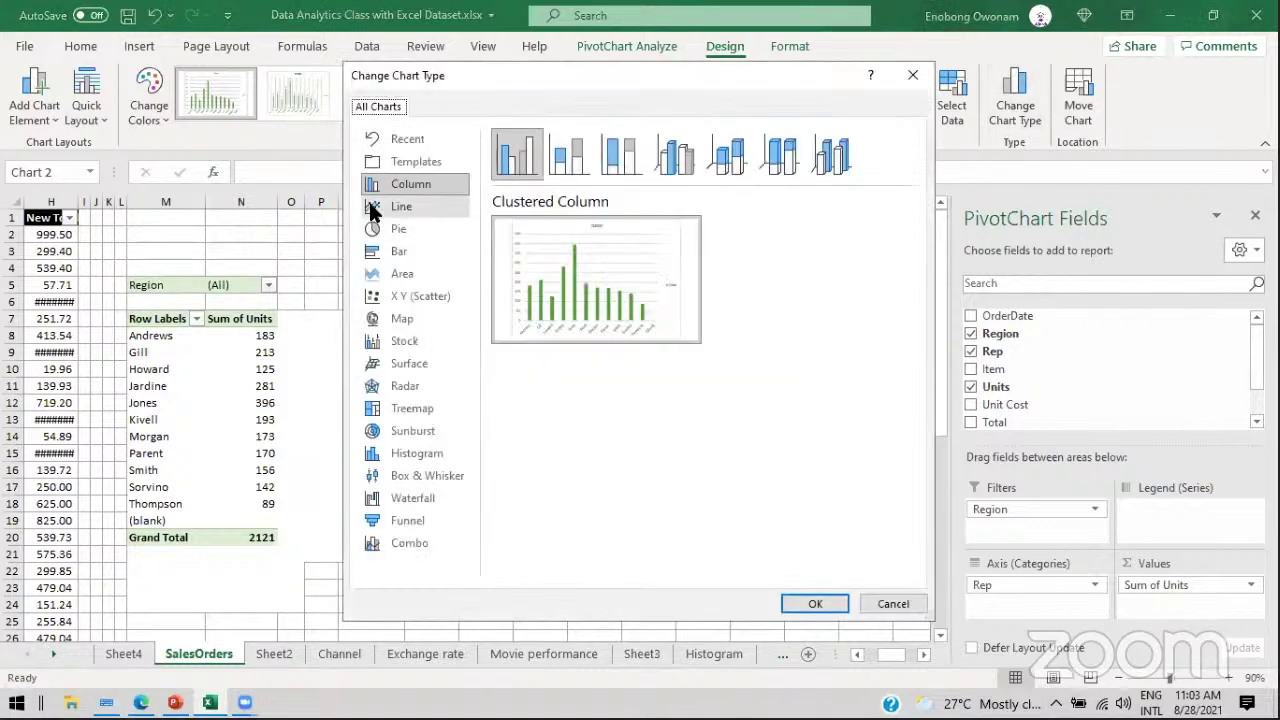
click(398, 251)
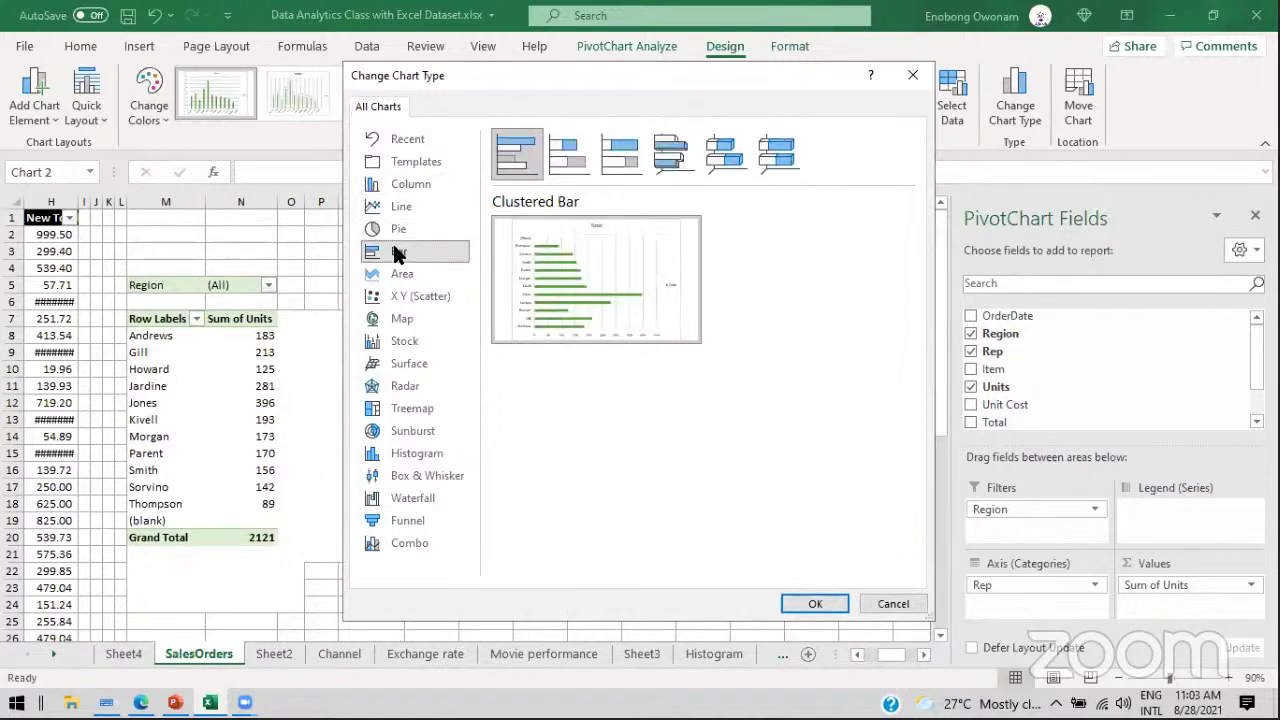
mouse_move(643, 279)
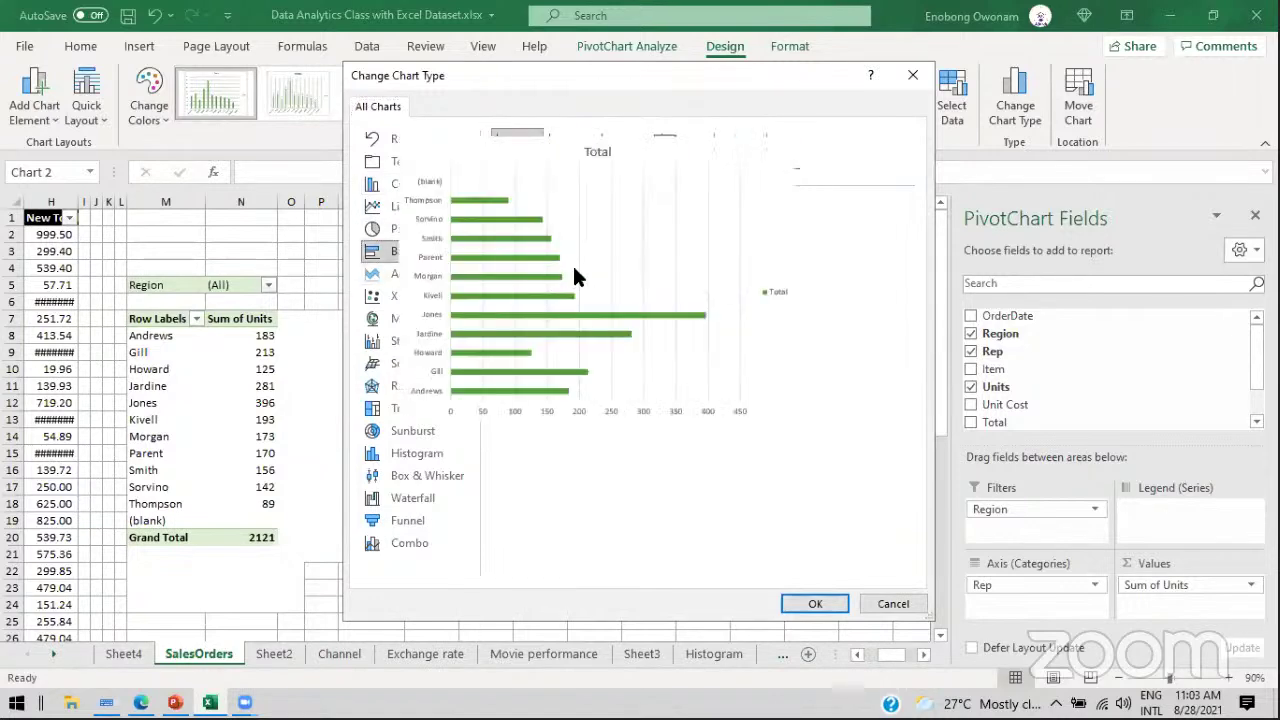
click(820, 601)
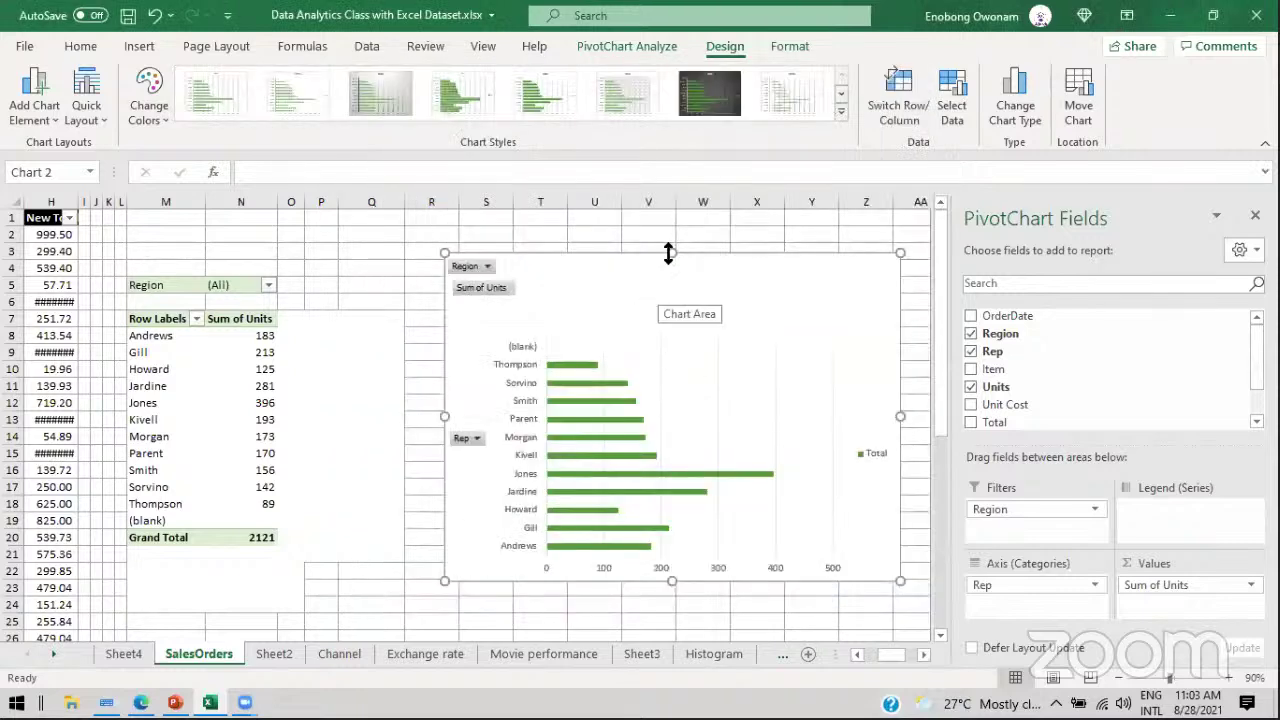
drag(669, 253, 668, 207)
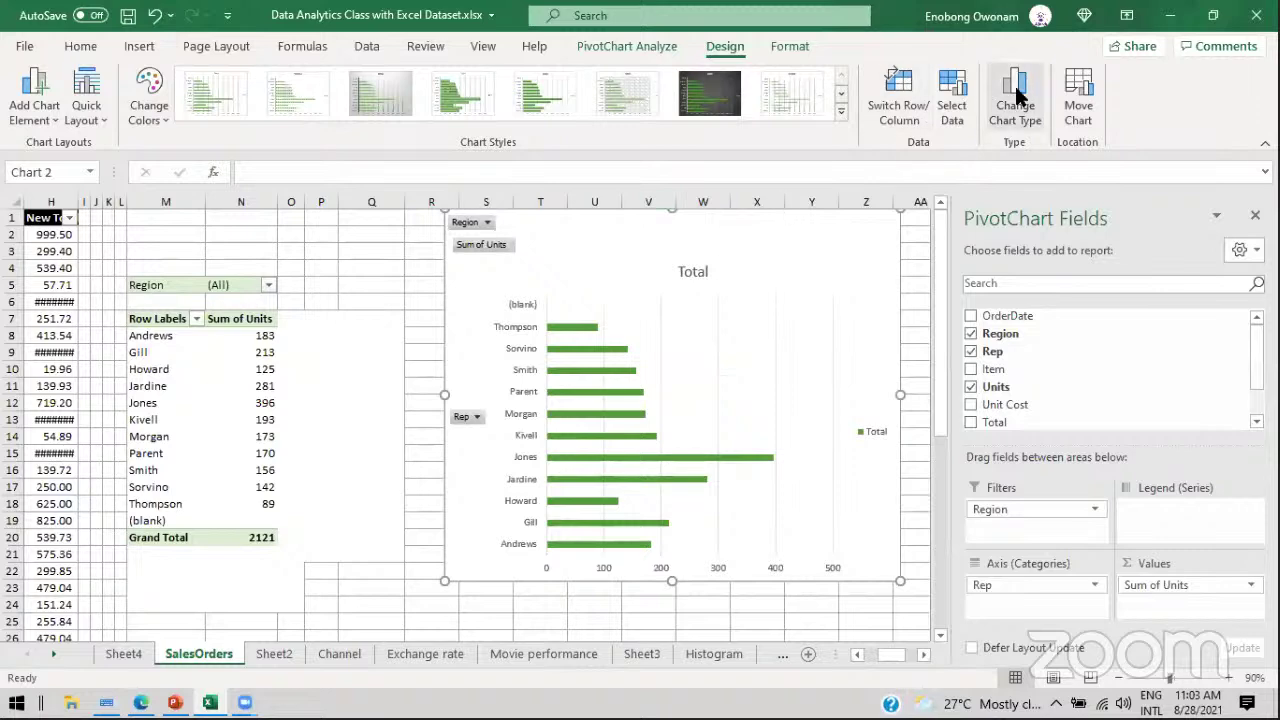
Step: Switch the PivotChart back to a Clustered Column chart
click(1016, 100)
click(430, 184)
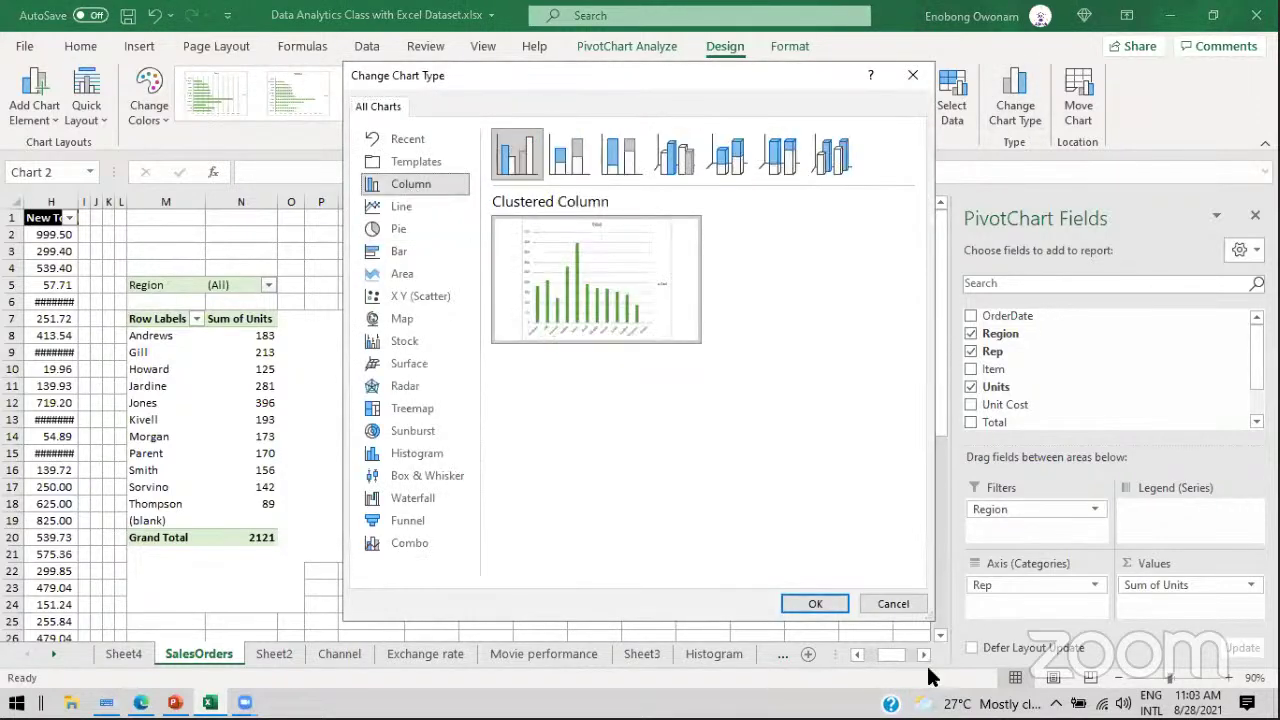
click(890, 604)
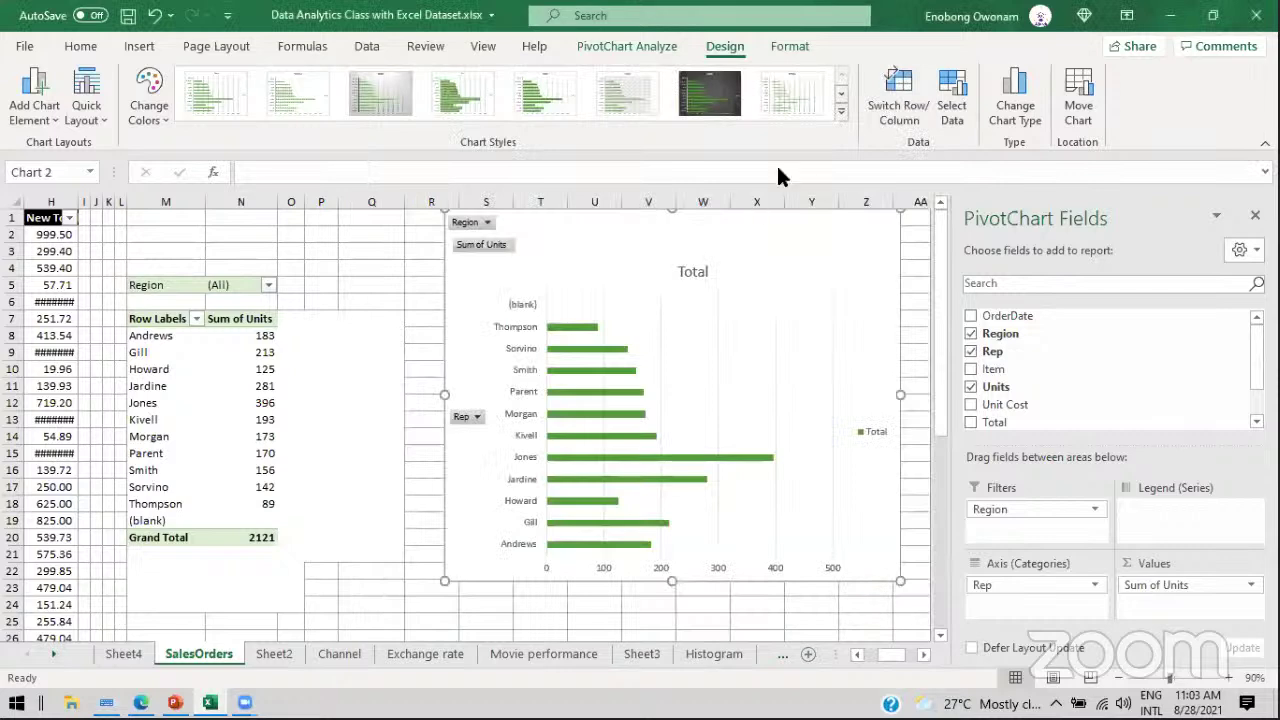
click(1016, 100)
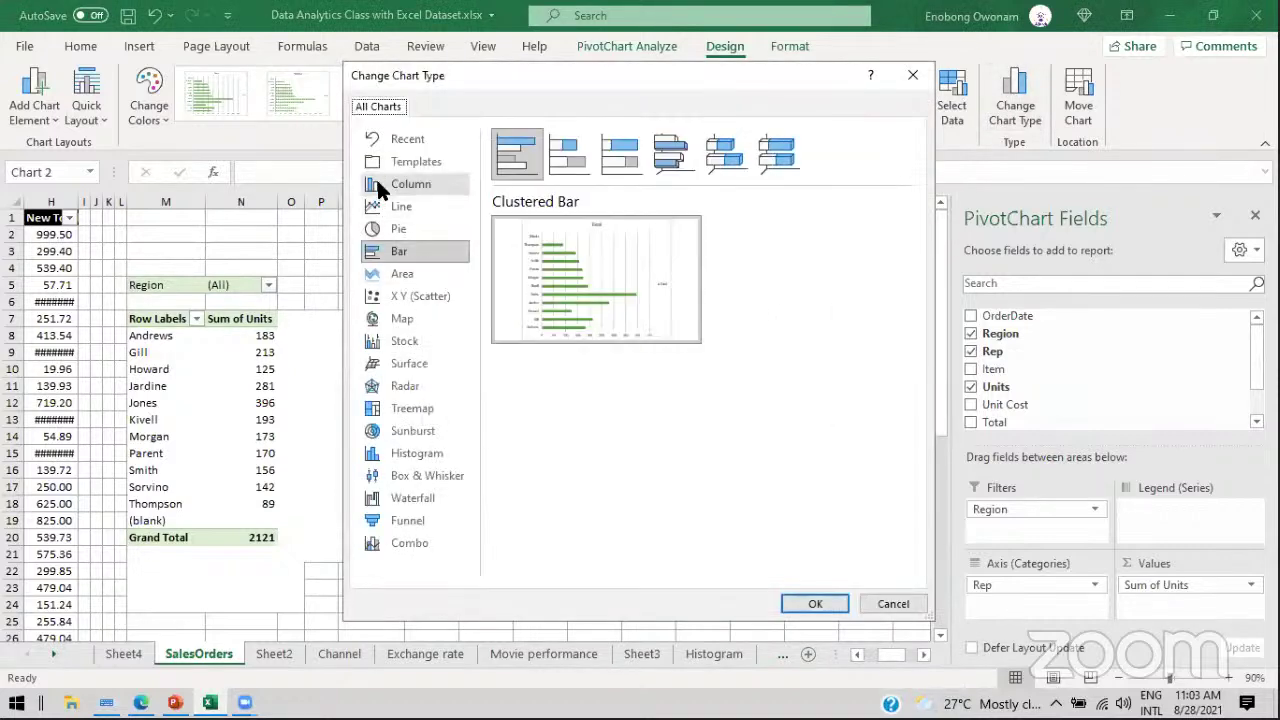
click(382, 187)
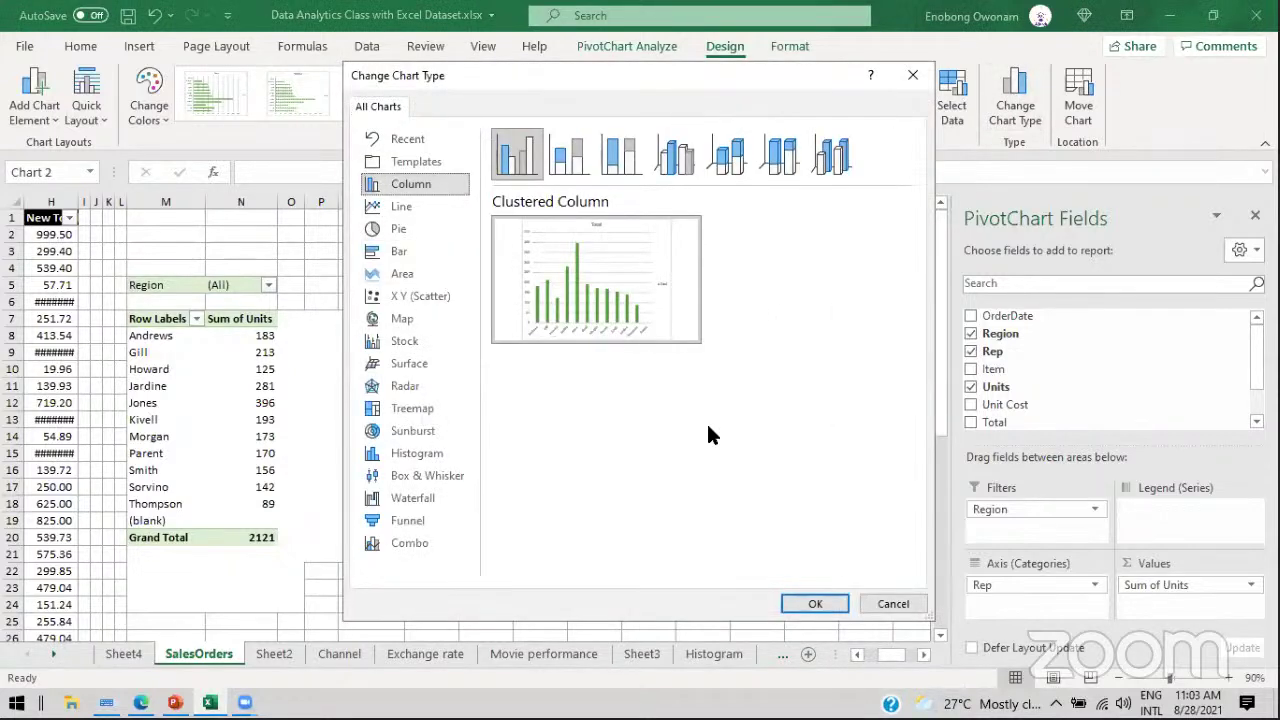
click(815, 605)
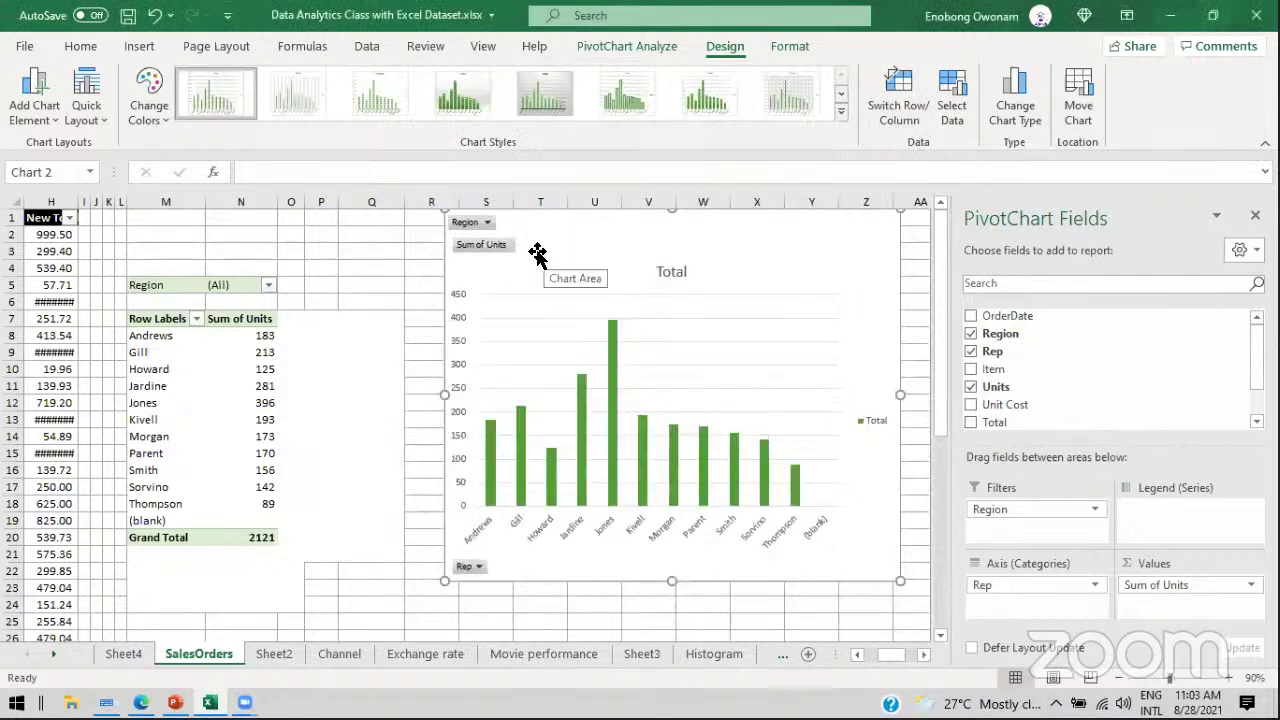
Step: Move the column PivotChart a little left and down
click(614, 338)
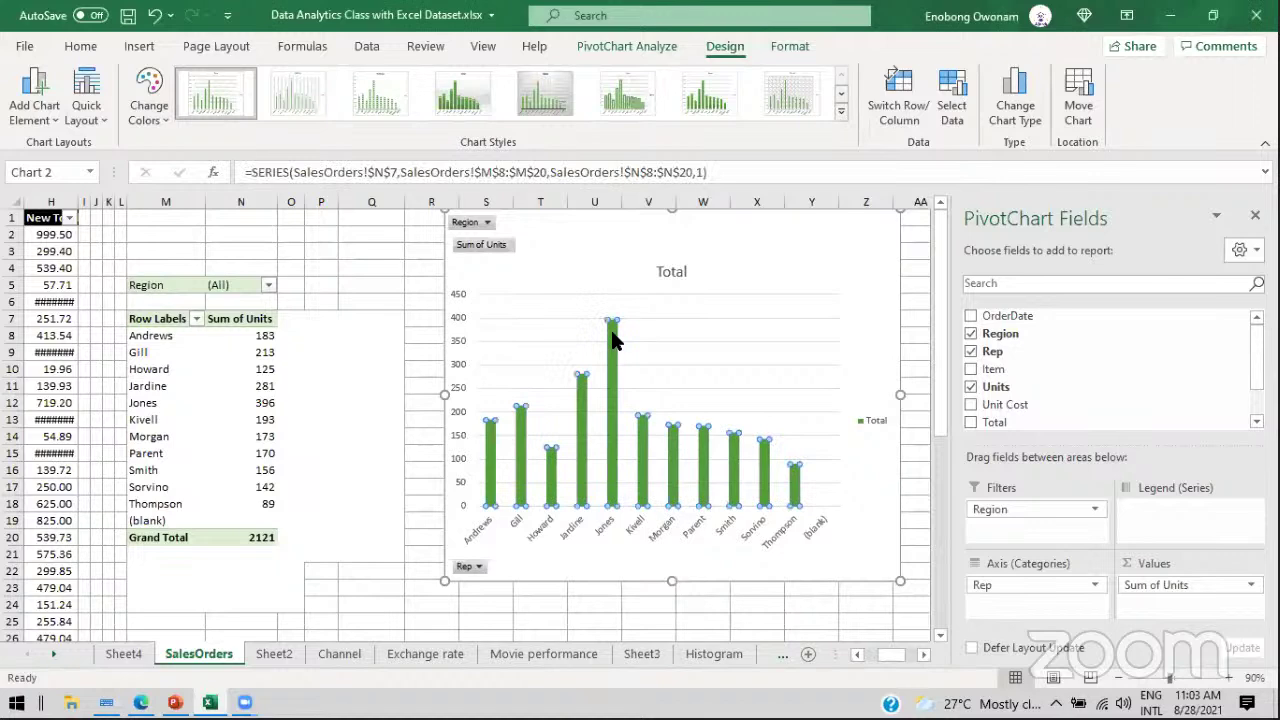
double_click(820, 262)
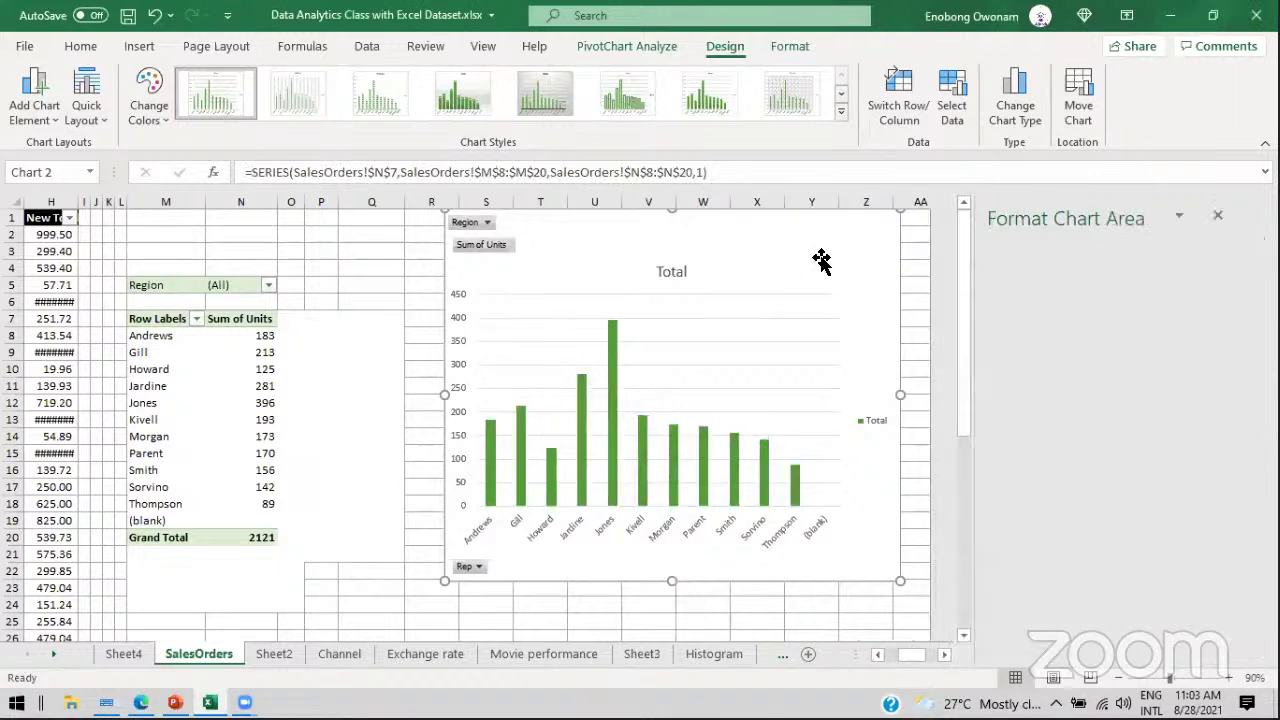
drag(777, 271, 695, 335)
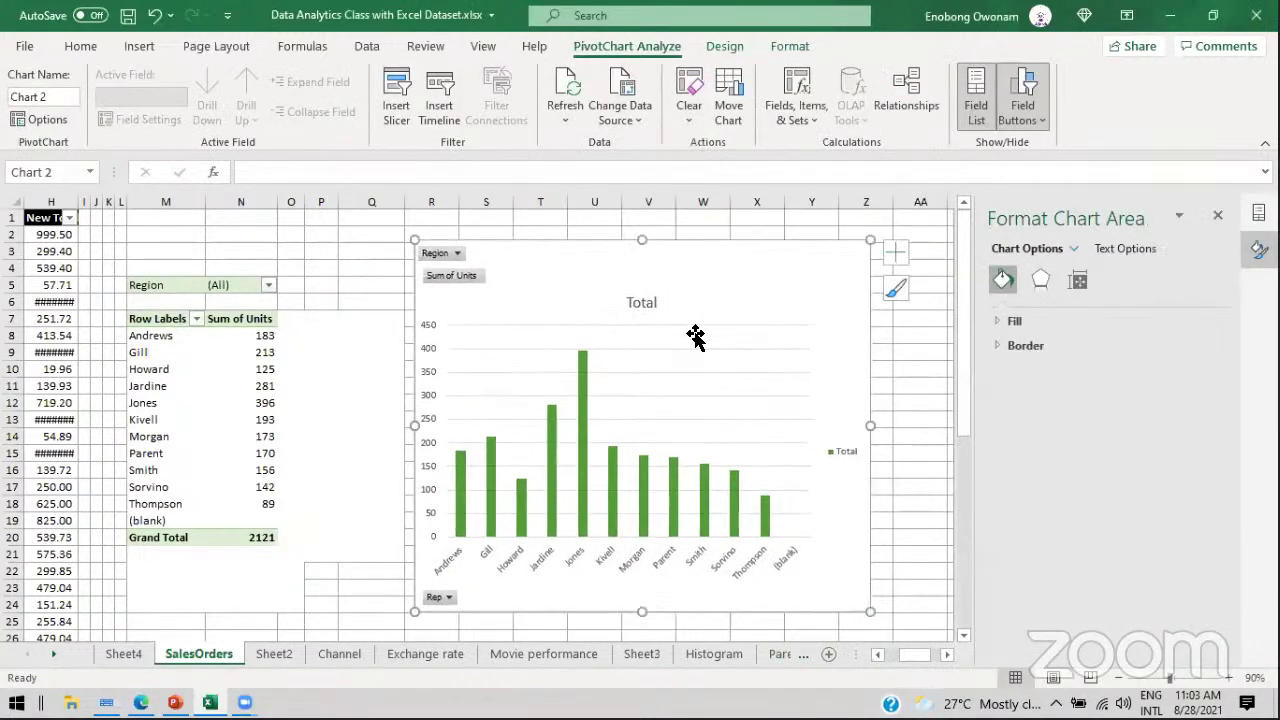
Step: Add data labels showing each rep's unit total above its column
click(670, 337)
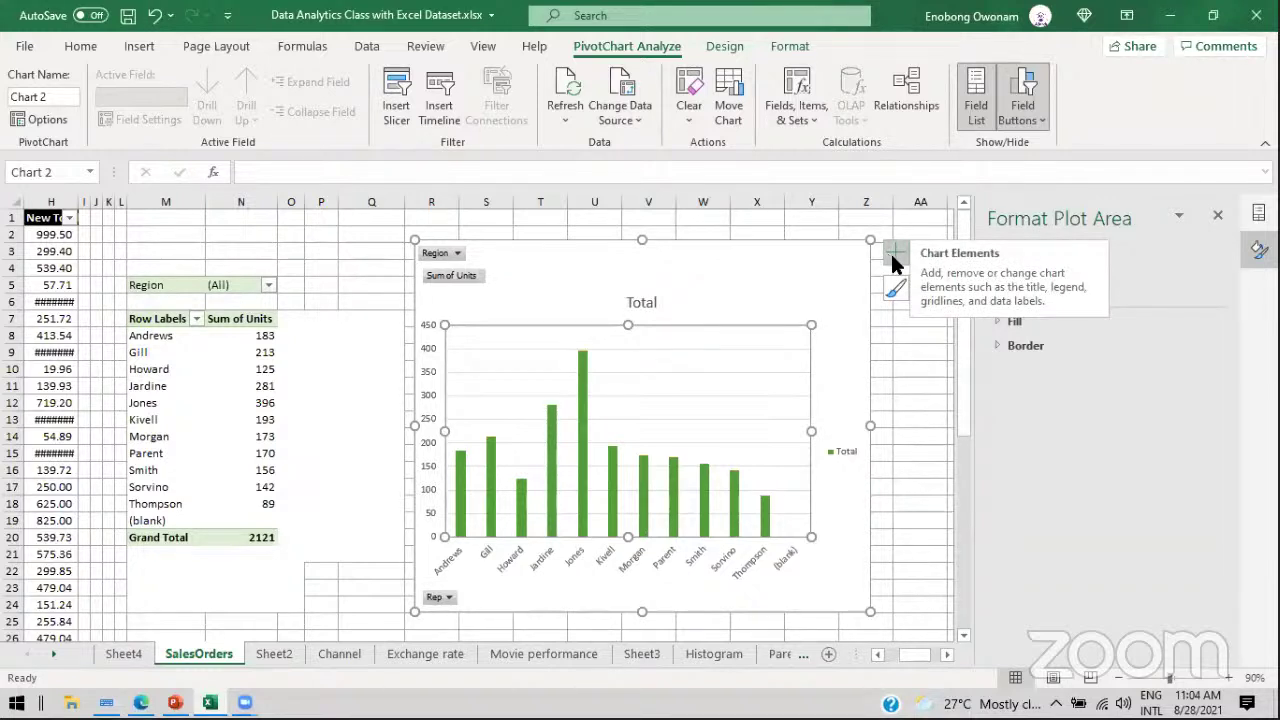
click(895, 258)
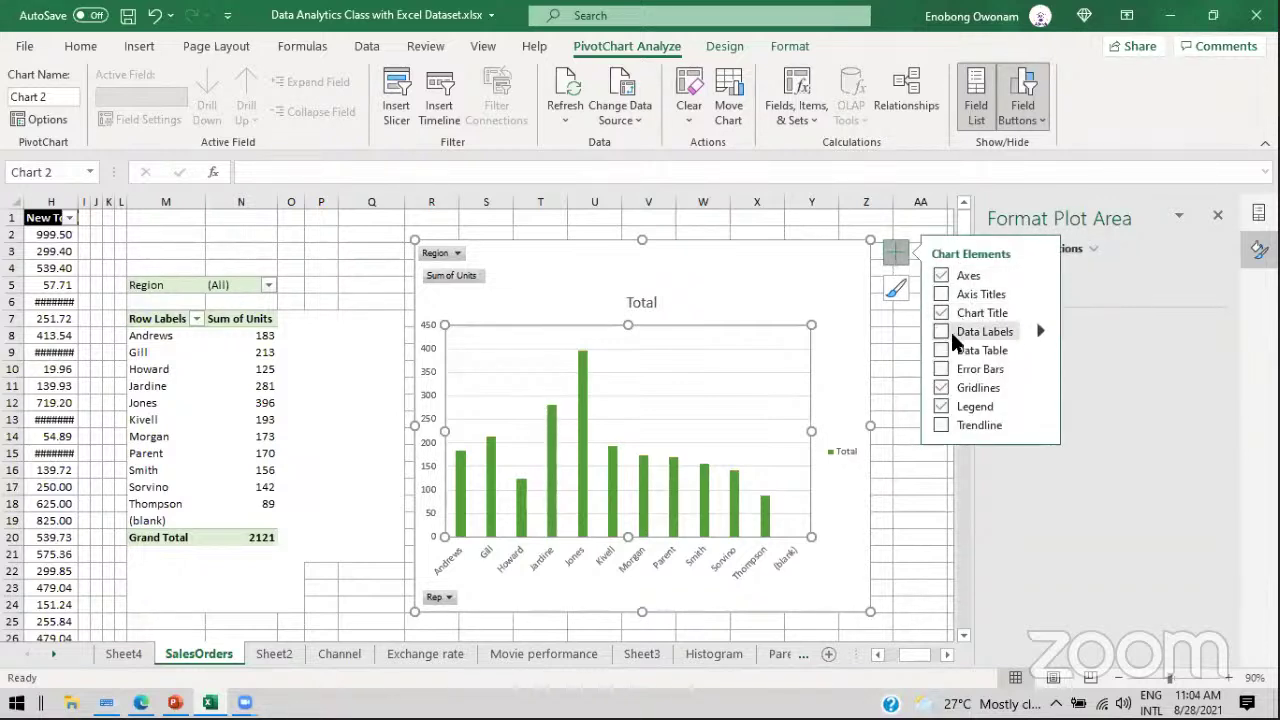
click(942, 332)
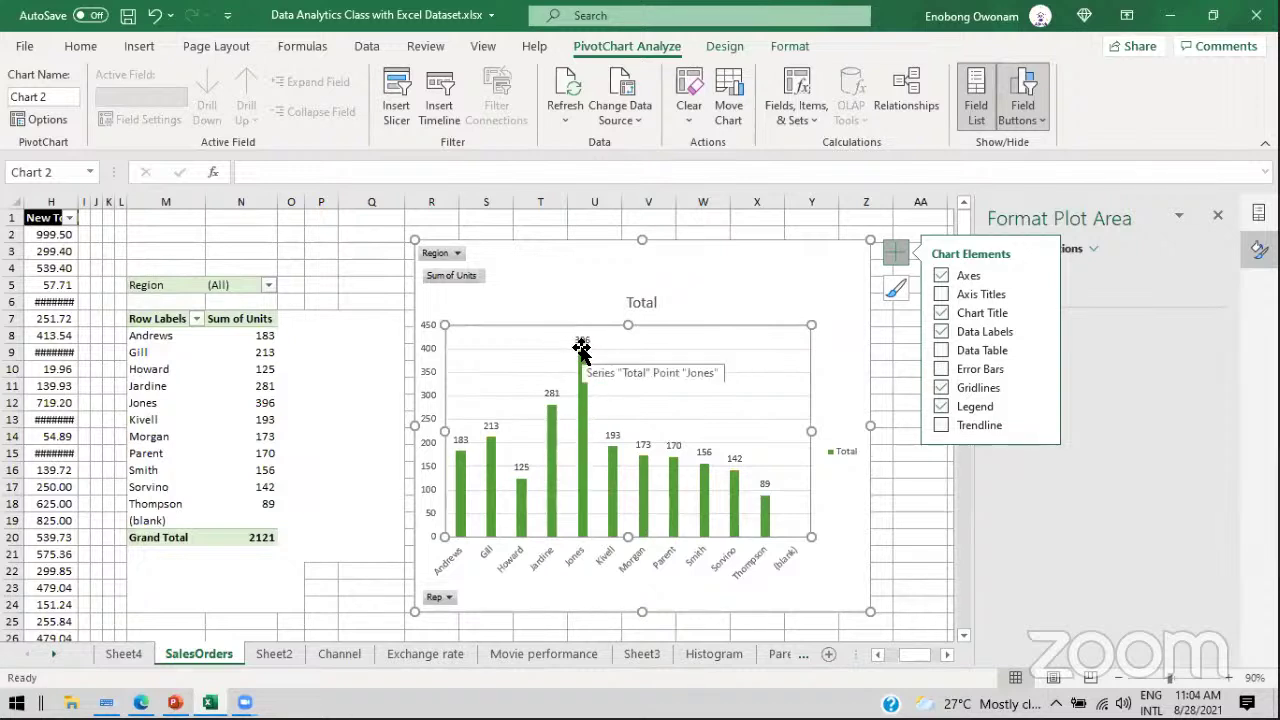
click(897, 250)
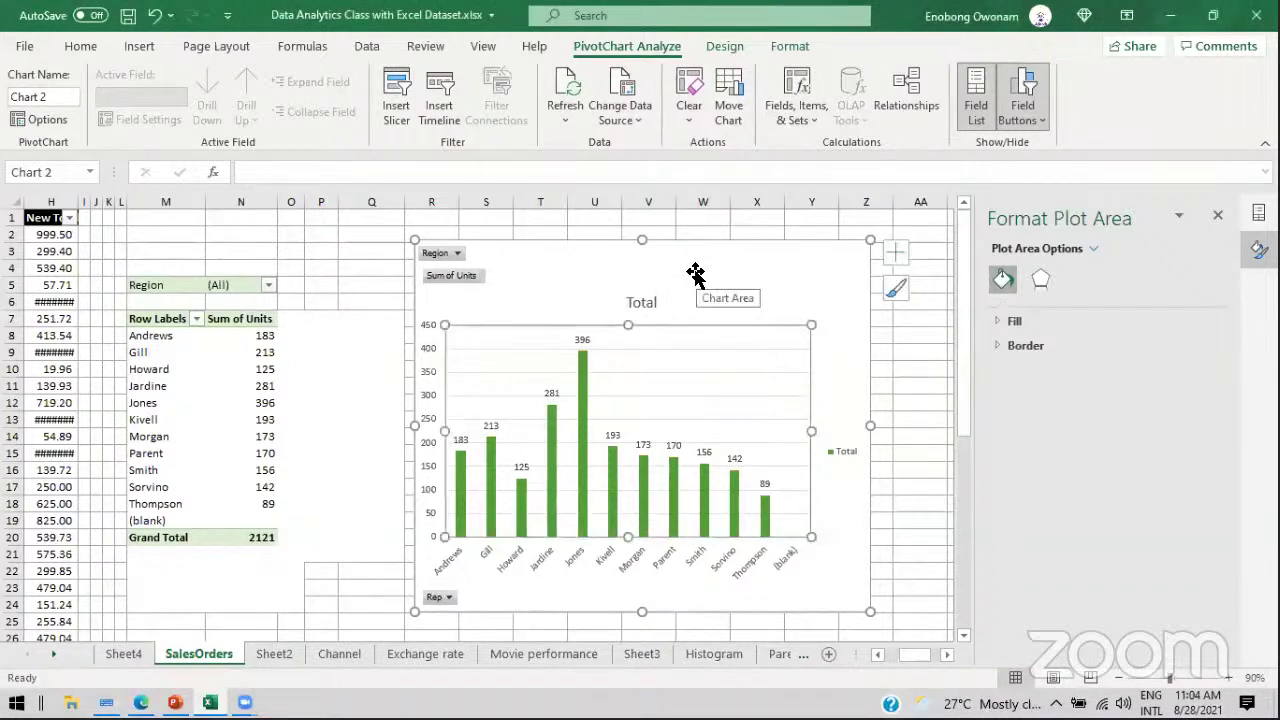
click(729, 247)
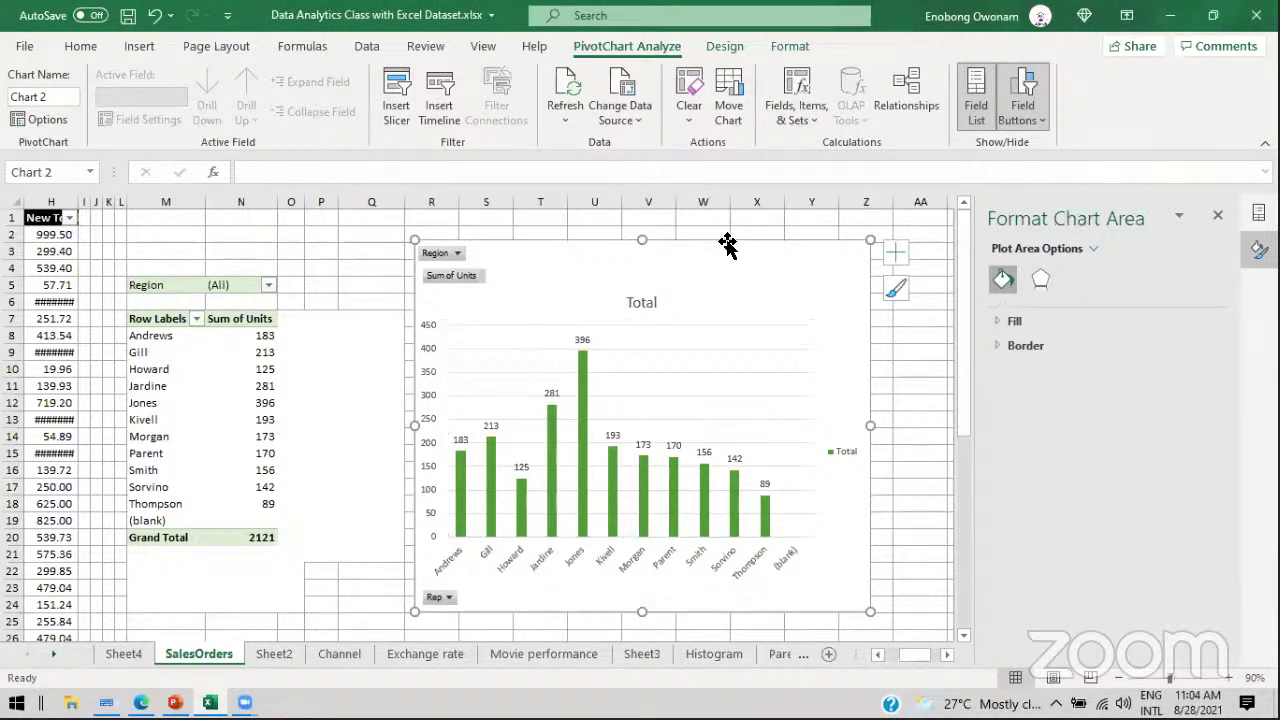
click(712, 44)
click(1010, 92)
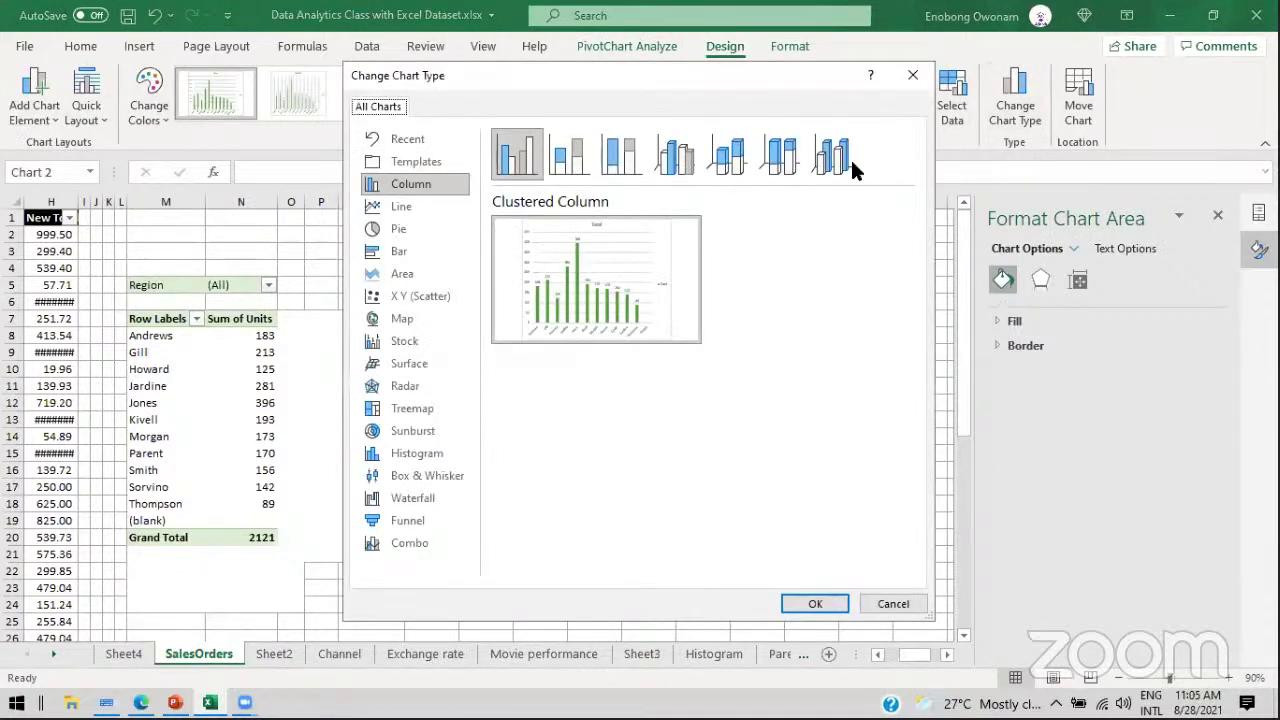
click(399, 228)
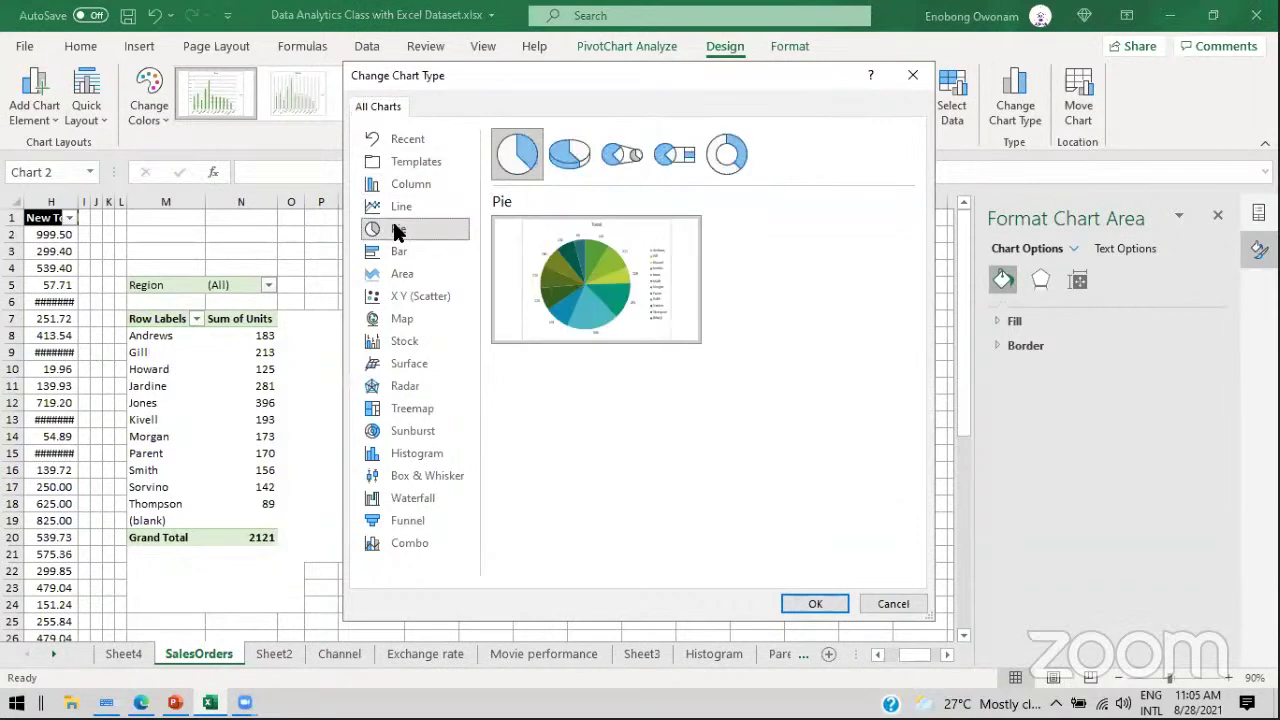
click(826, 603)
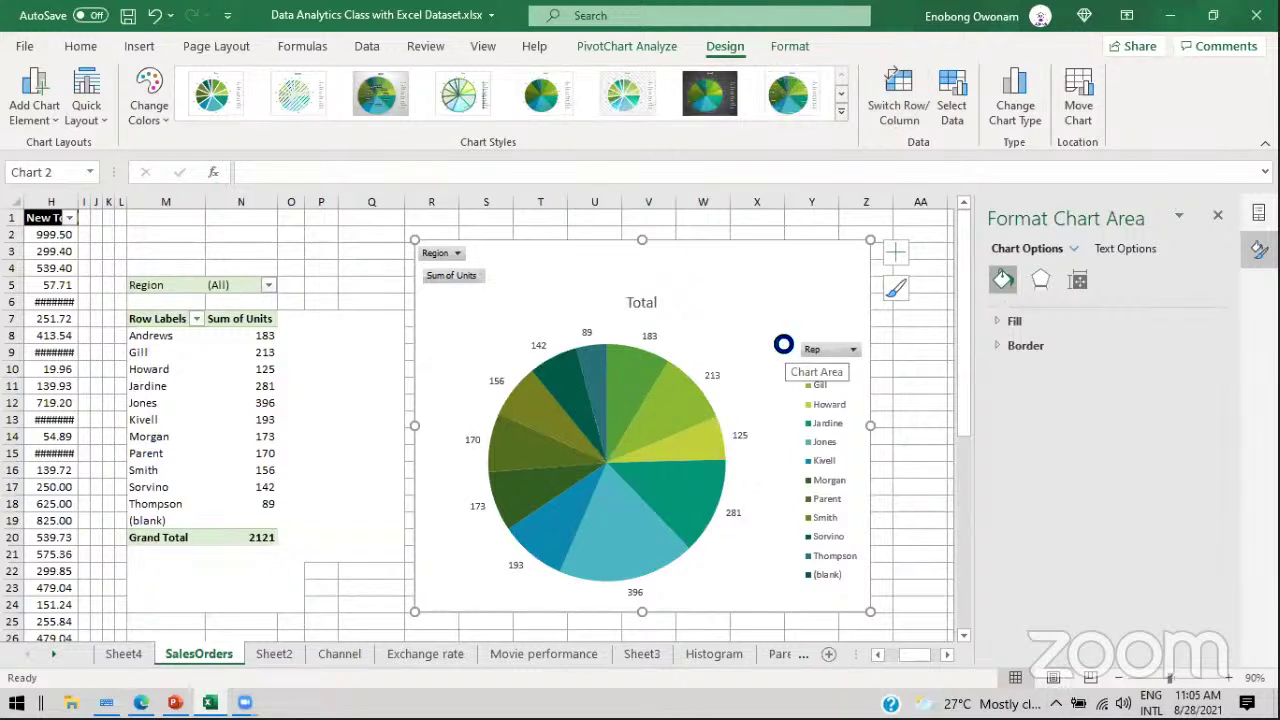
key(ctrl+z)
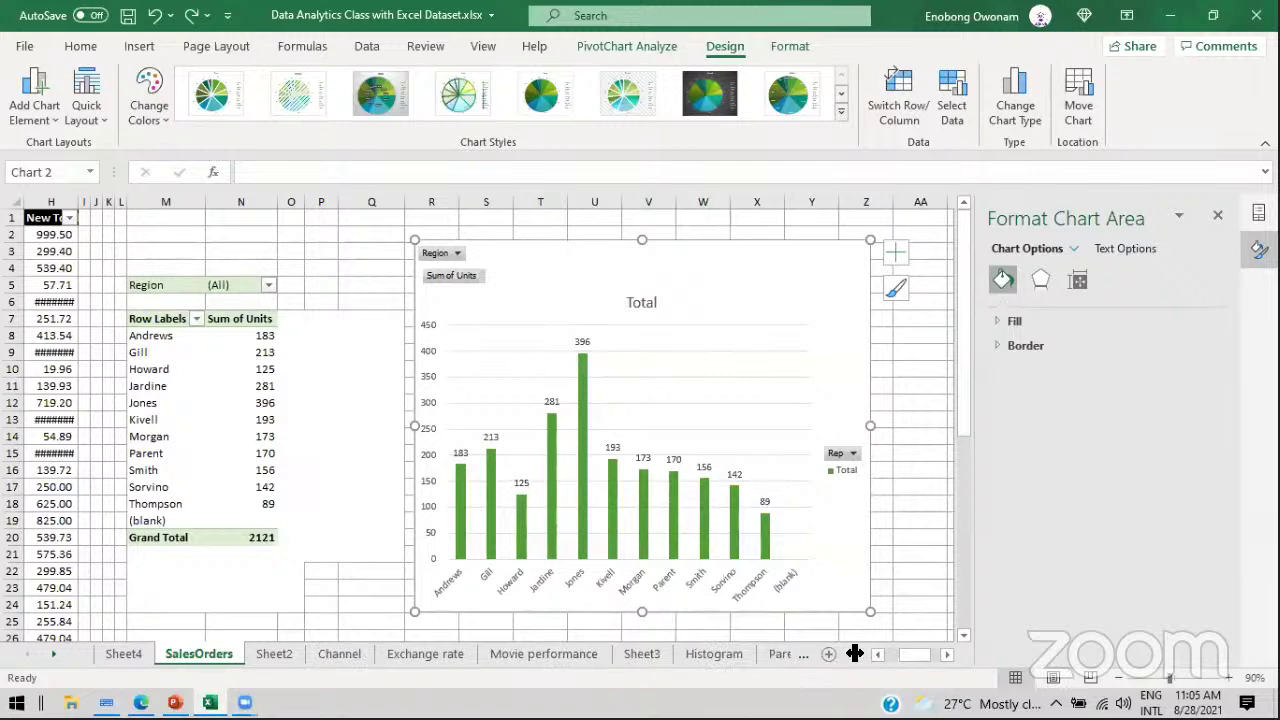
drag(899, 654, 946, 654)
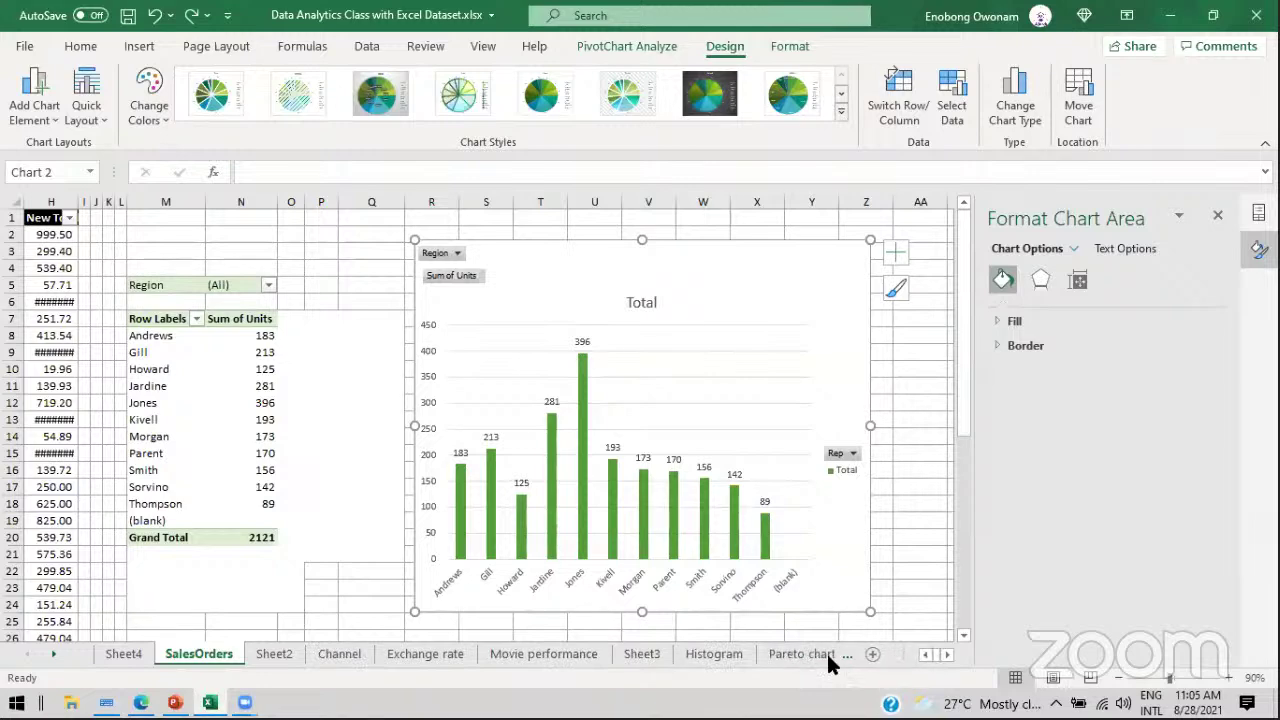
Step: Go to the Pie chart sheet and select the destinations and passenger counts A2:B5
click(357, 652)
click(392, 654)
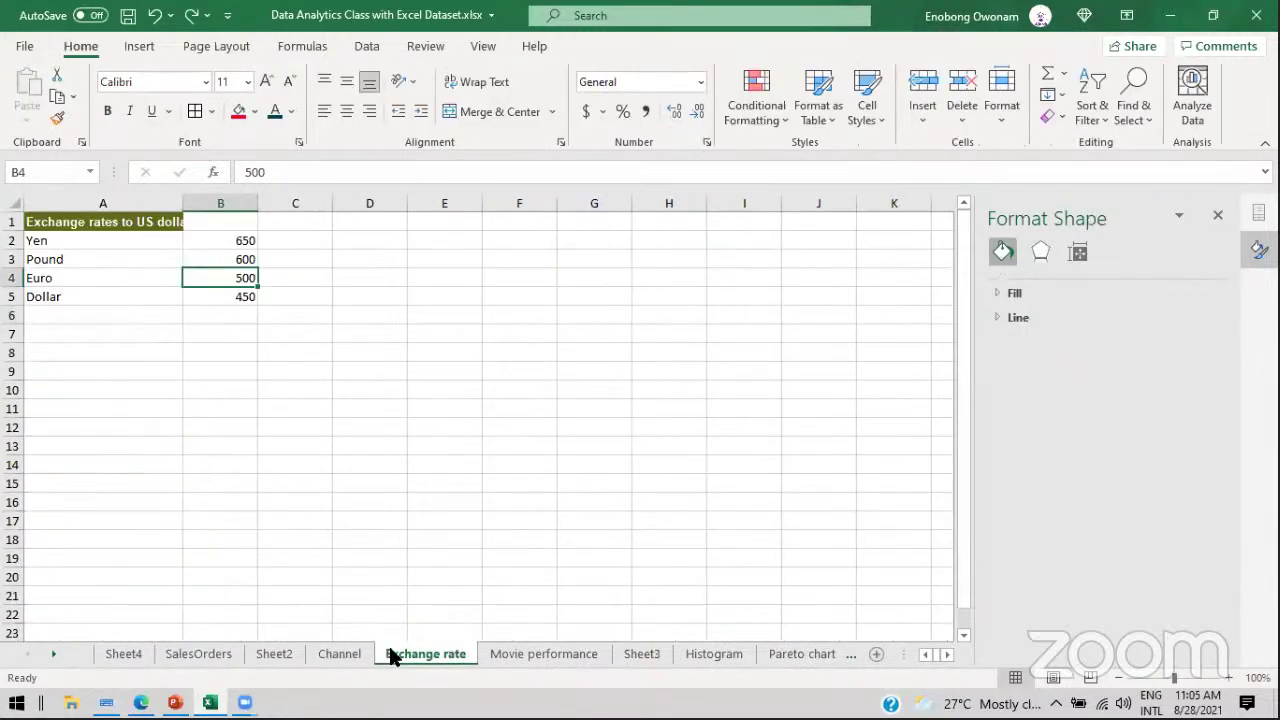
click(534, 658)
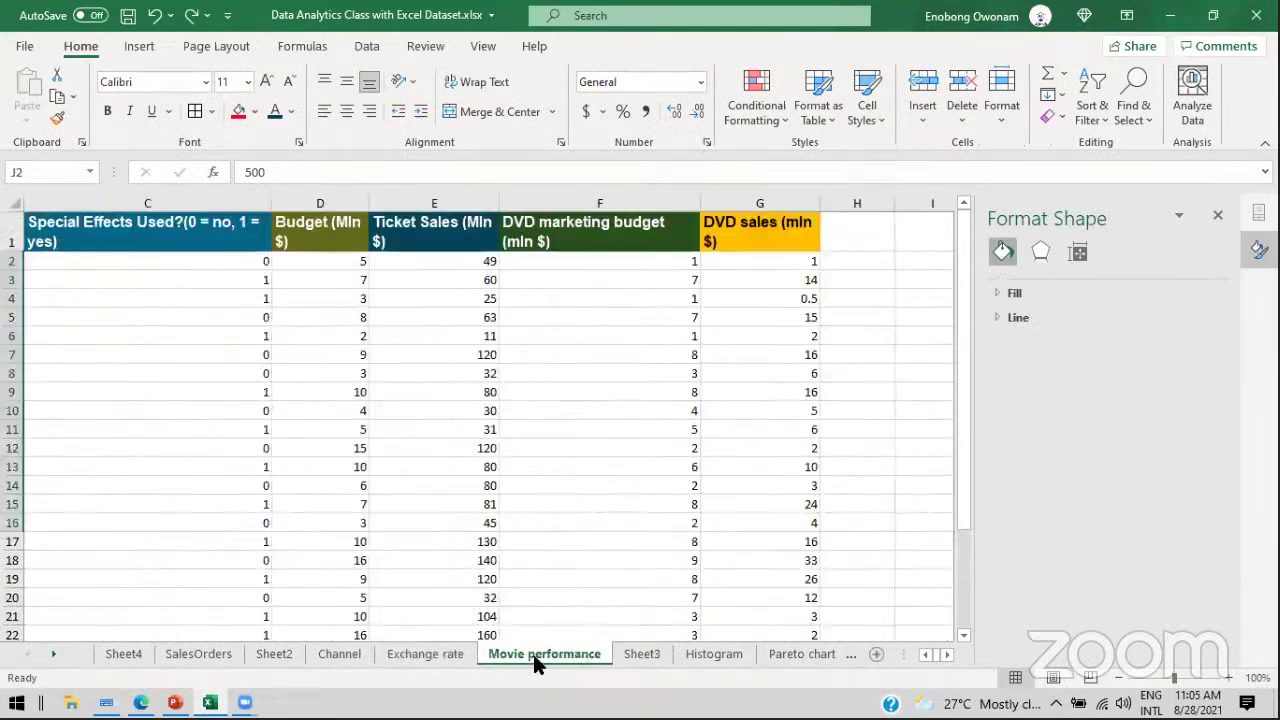
click(640, 656)
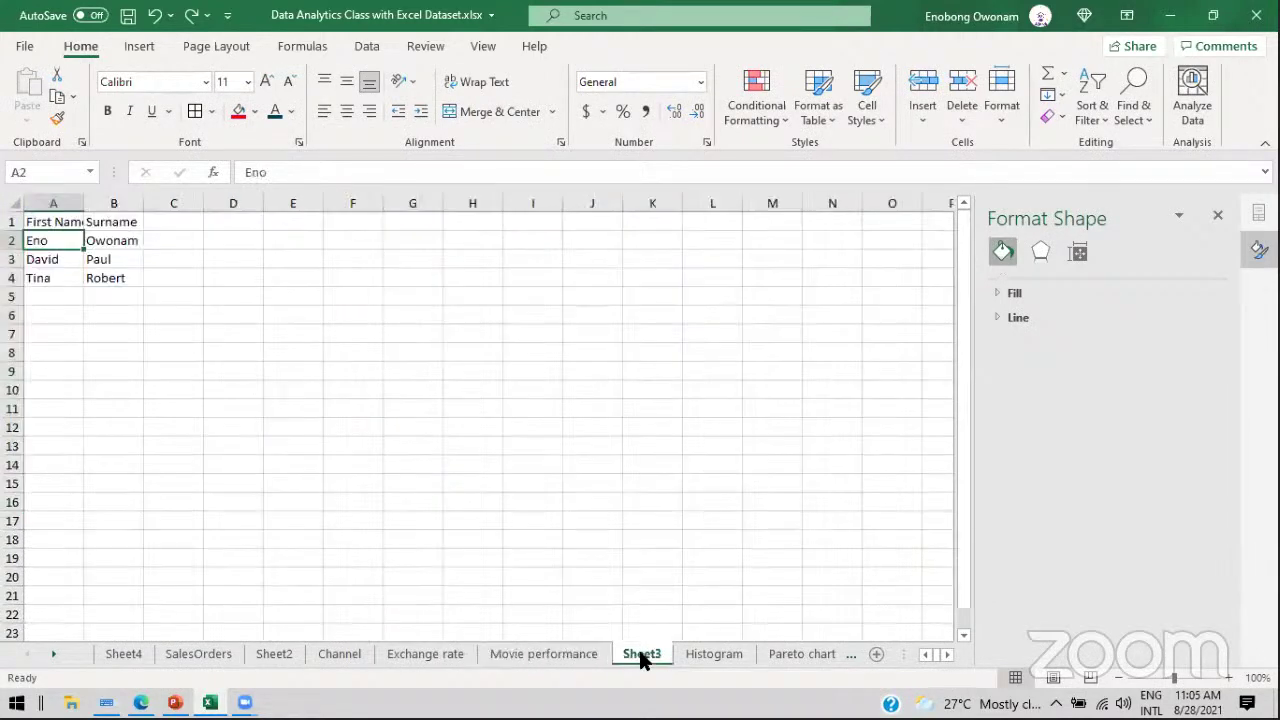
click(709, 656)
click(780, 656)
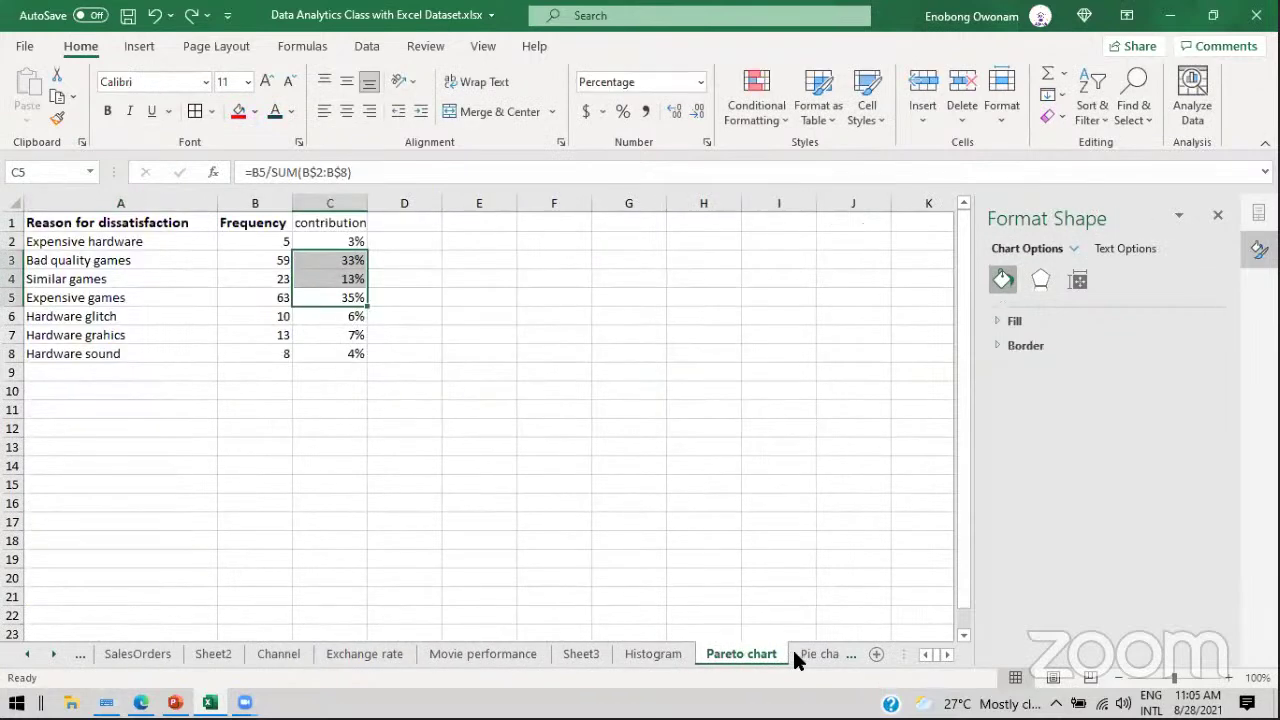
click(810, 656)
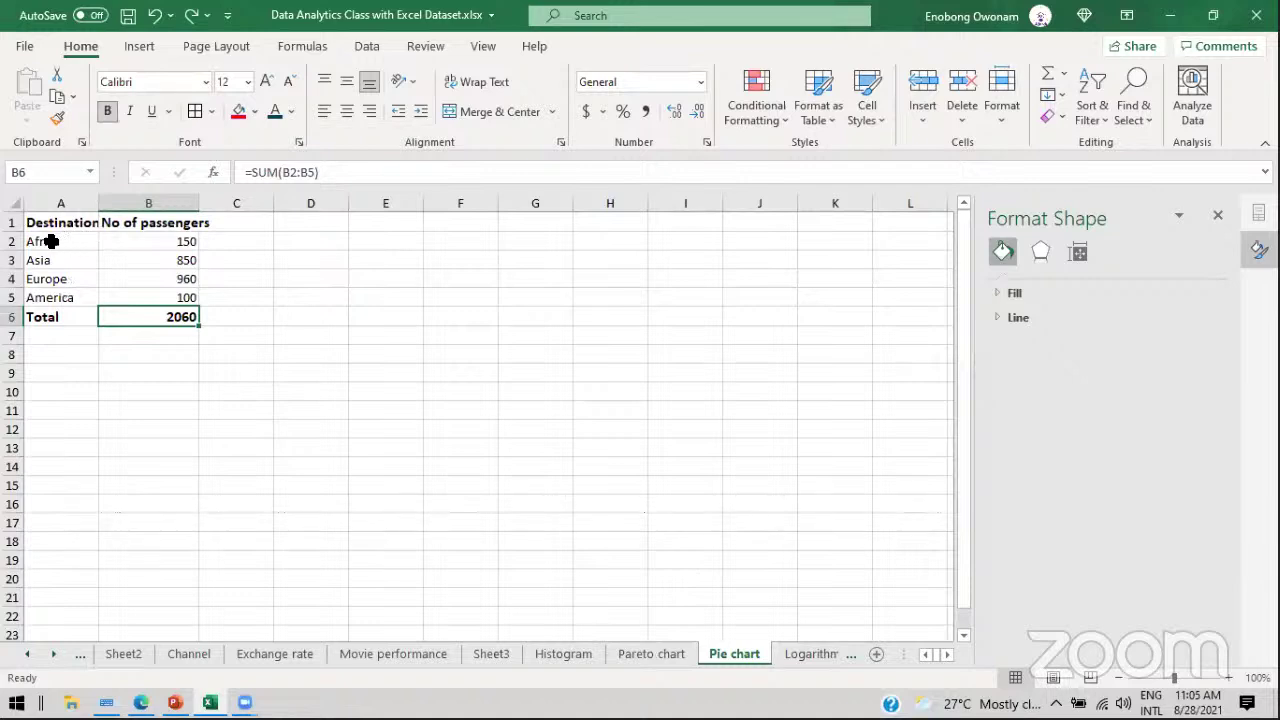
drag(50, 241, 145, 293)
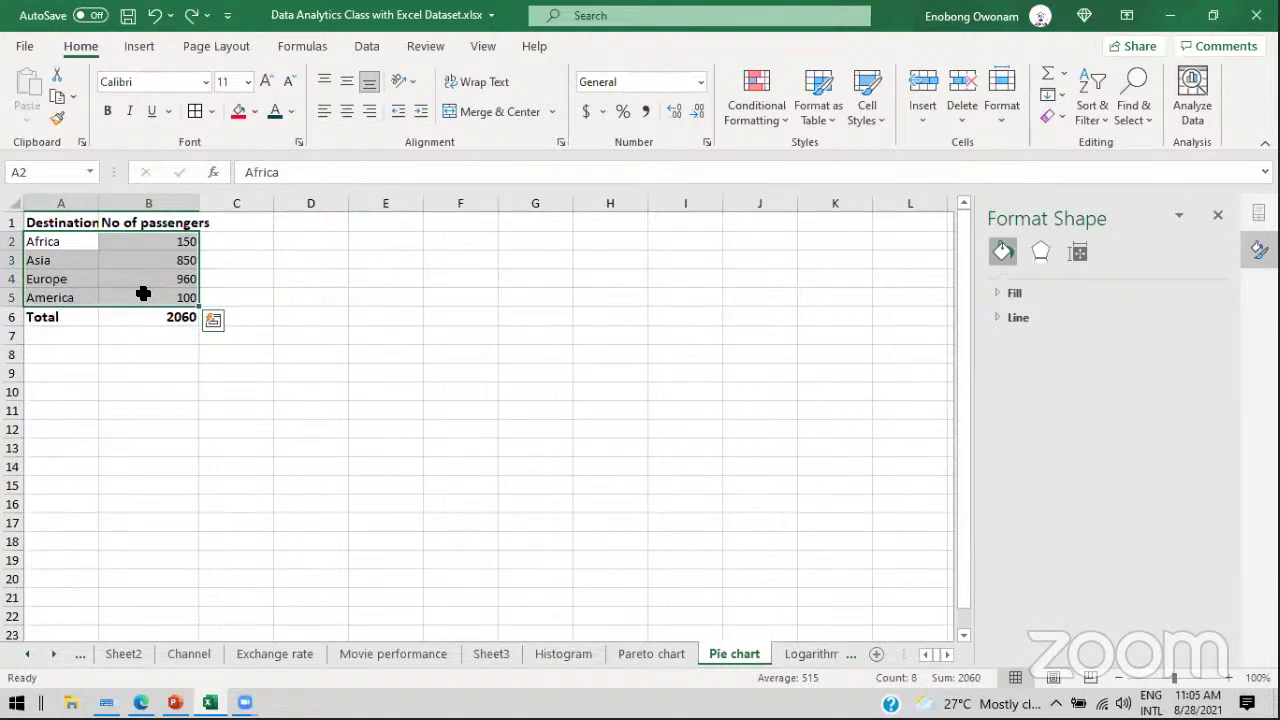
Step: Insert a 2-D pie chart of passengers by destination from A2:B5 and shrink it slightly
drag(63, 243, 160, 294)
click(150, 49)
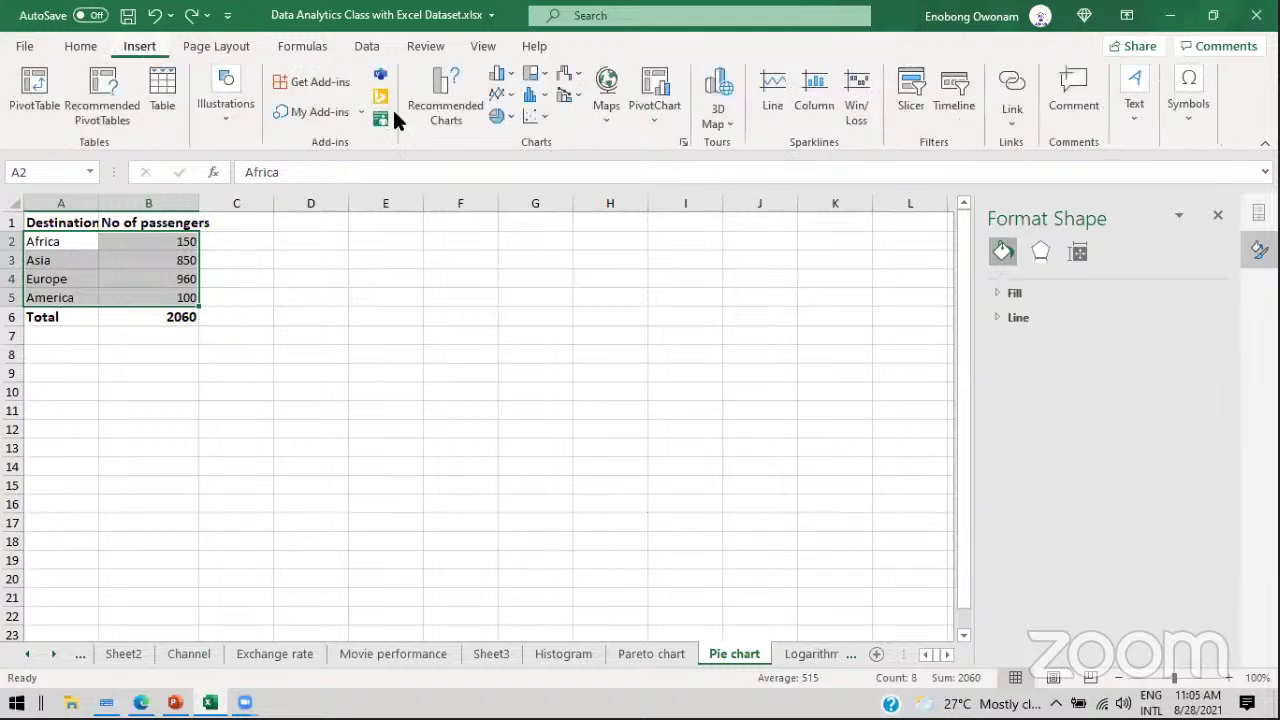
click(498, 117)
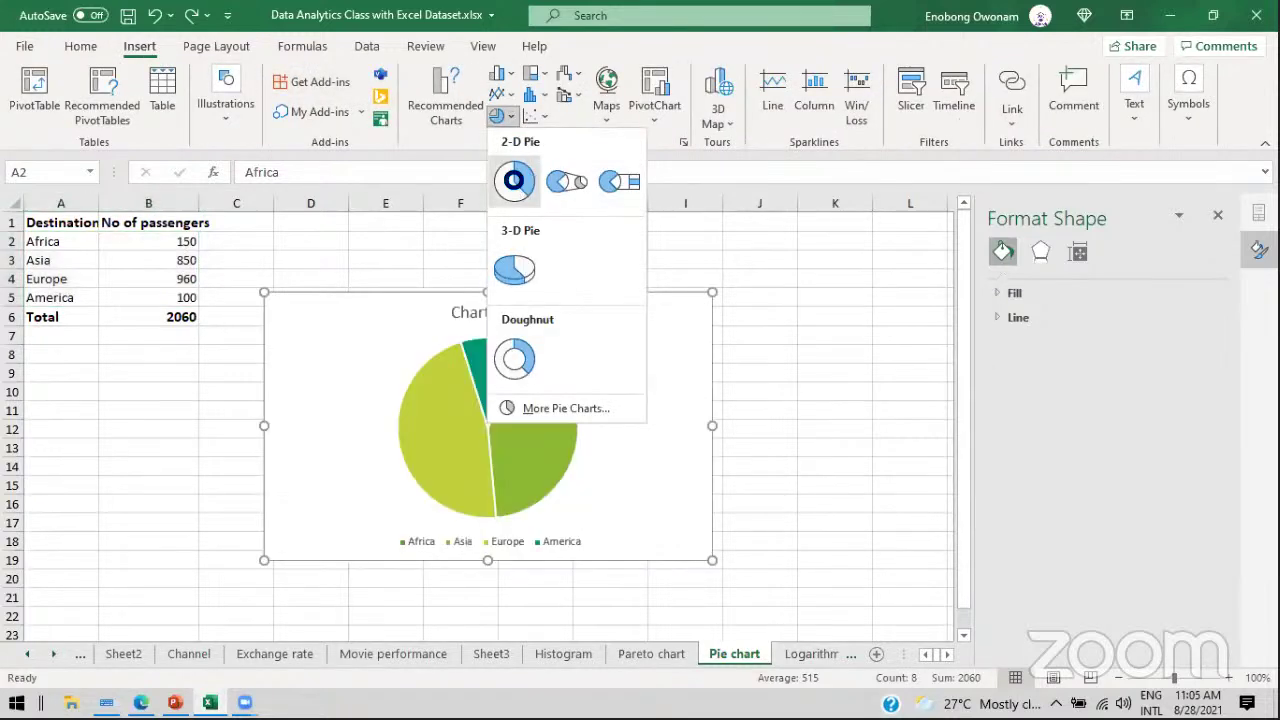
click(514, 180)
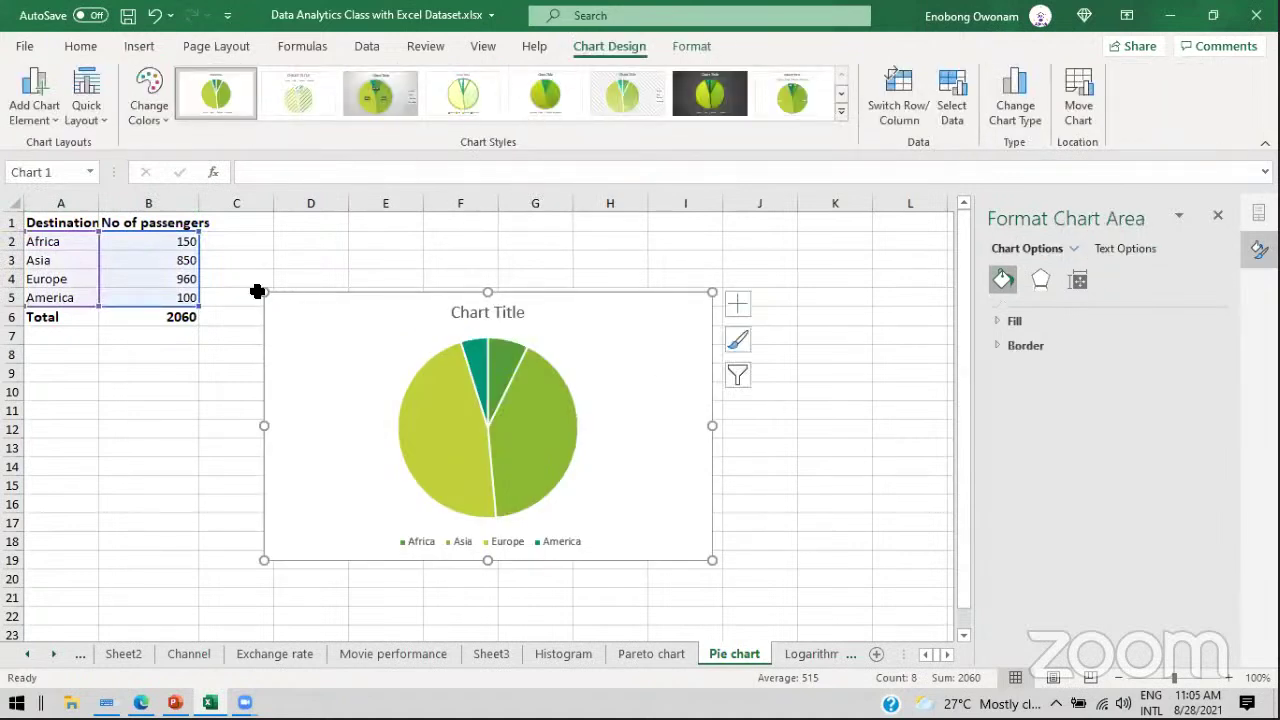
drag(261, 292, 288, 270)
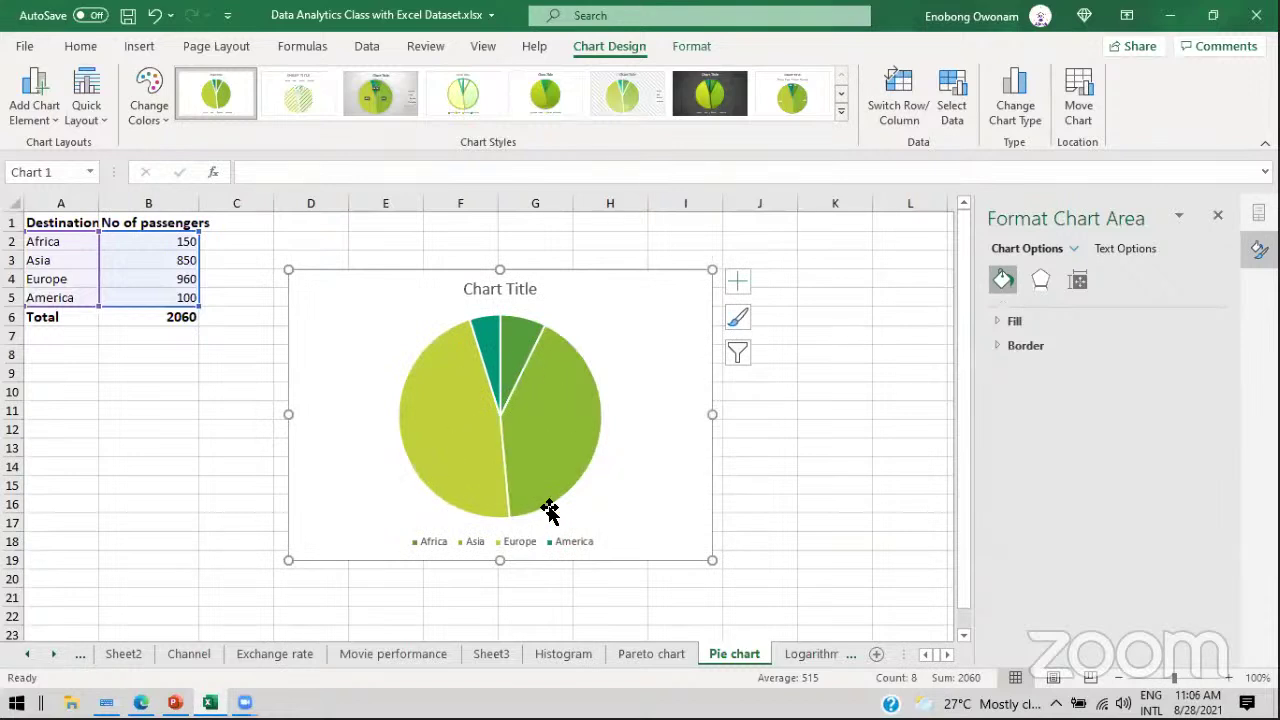
mouse_move(549, 463)
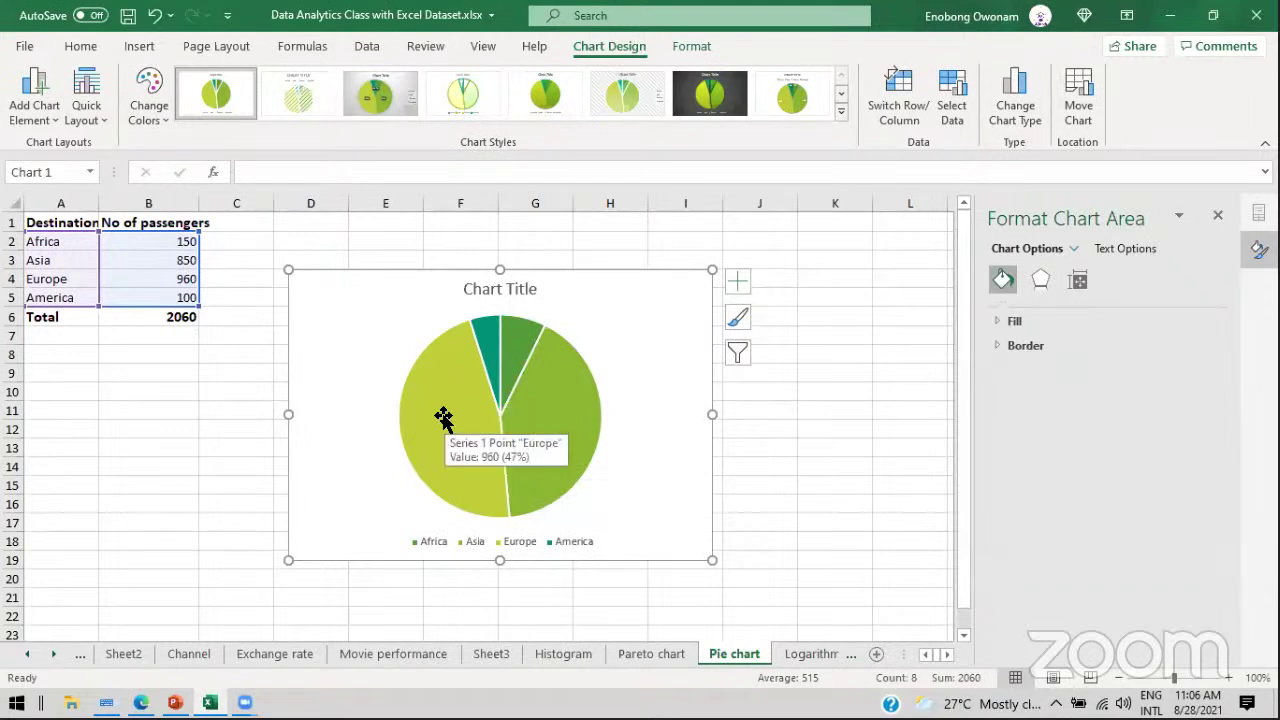
mouse_move(447, 440)
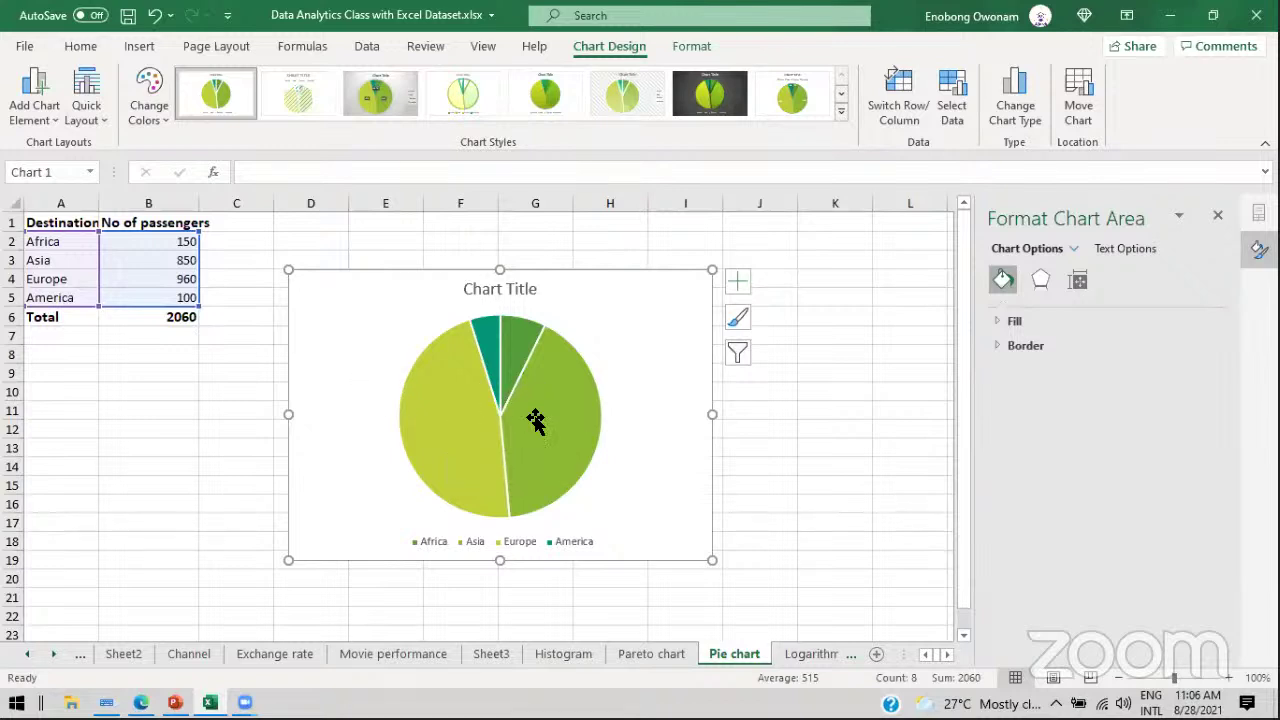
mouse_move(507, 428)
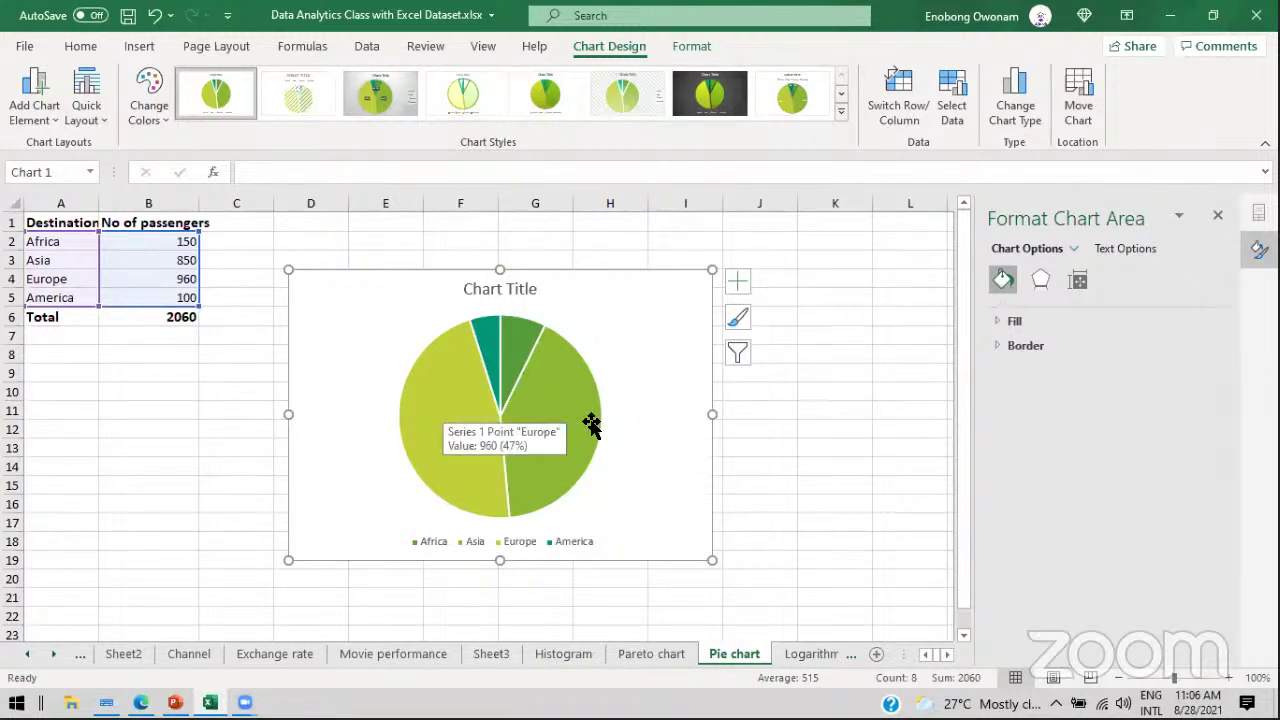
mouse_move(559, 410)
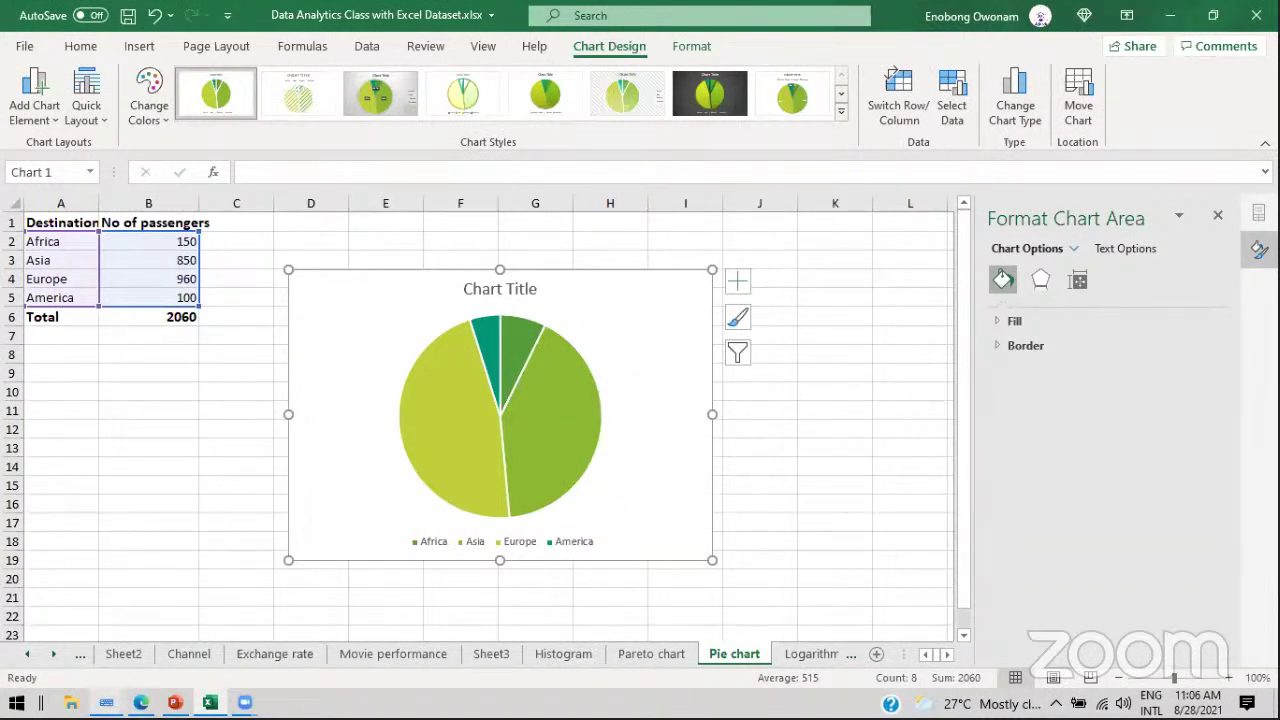
Step: Glance at the PowerPoint deck, then return to Excel's Pareto chart sheet
click(175, 703)
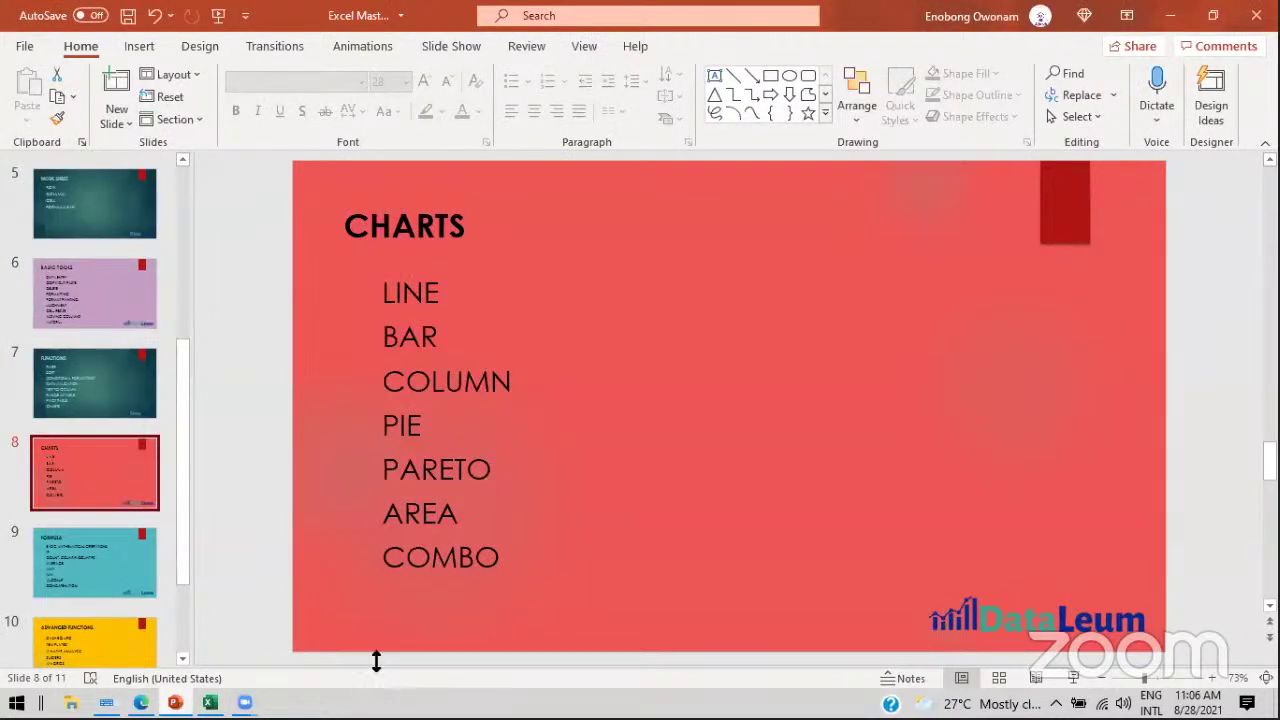
click(209, 703)
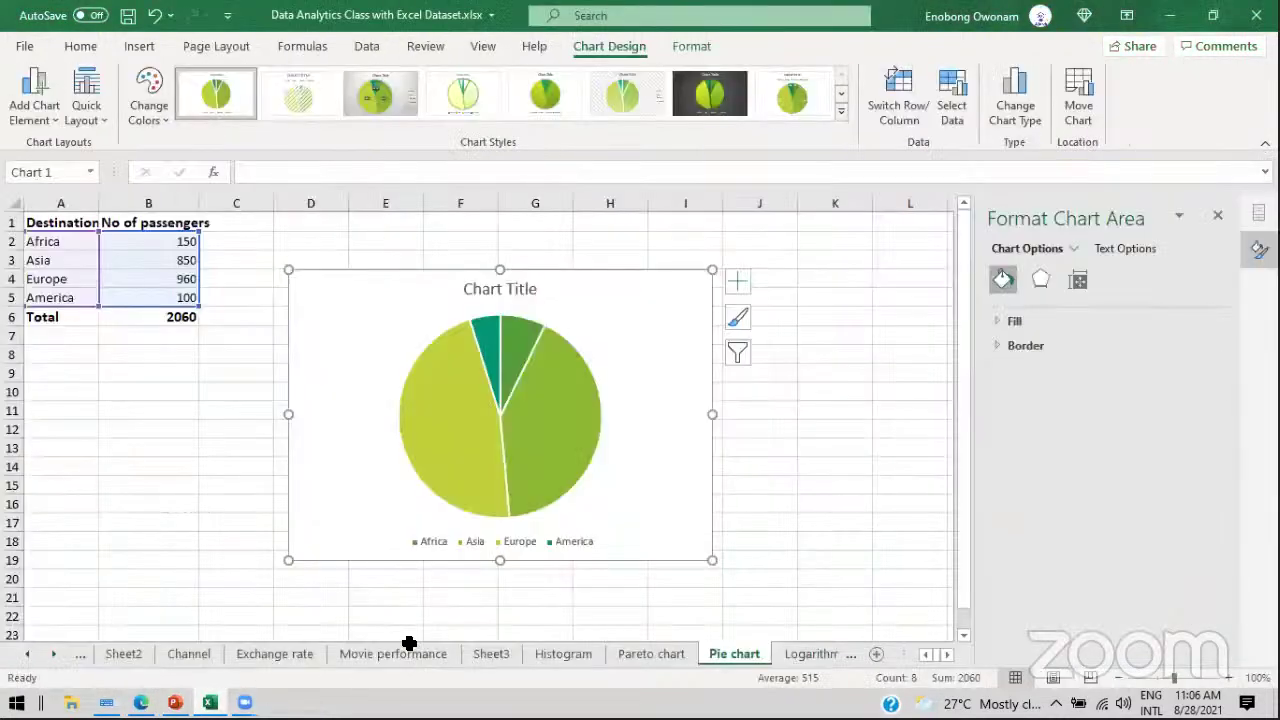
click(646, 652)
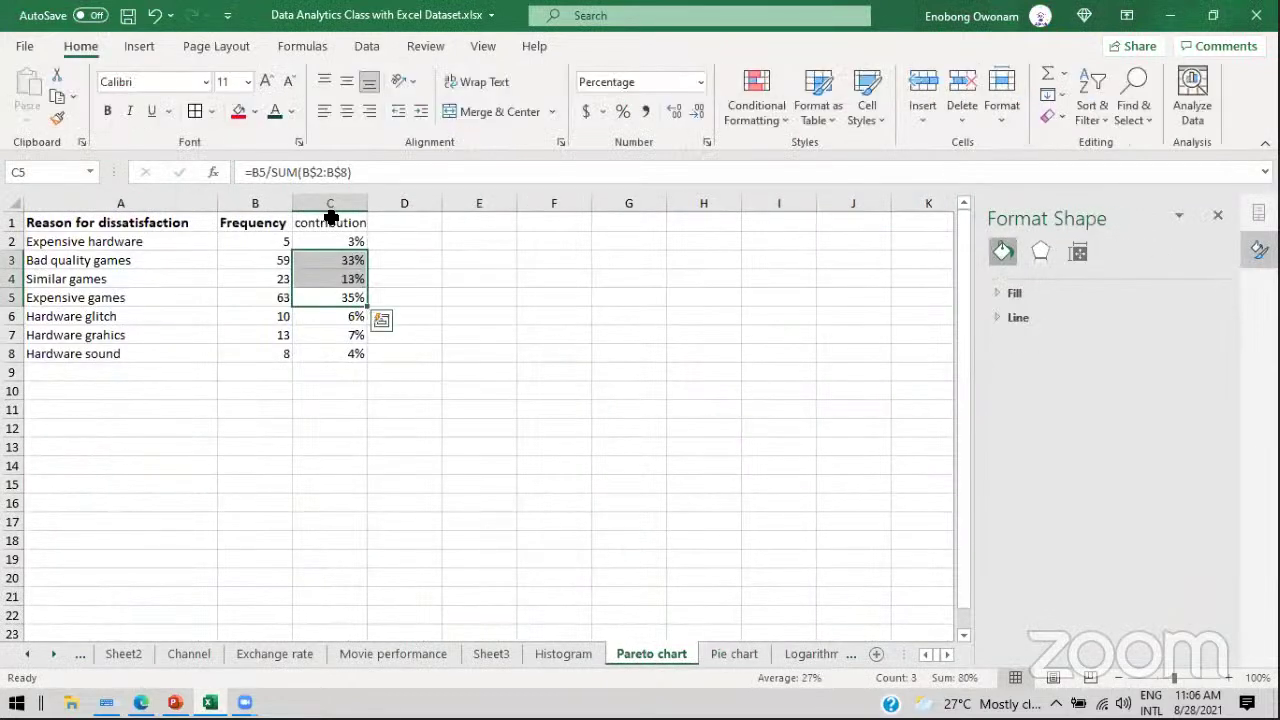
Step: Clear the contribution column C1:C8, leaving the reasons and frequencies
drag(331, 222, 340, 353)
key(Delete)
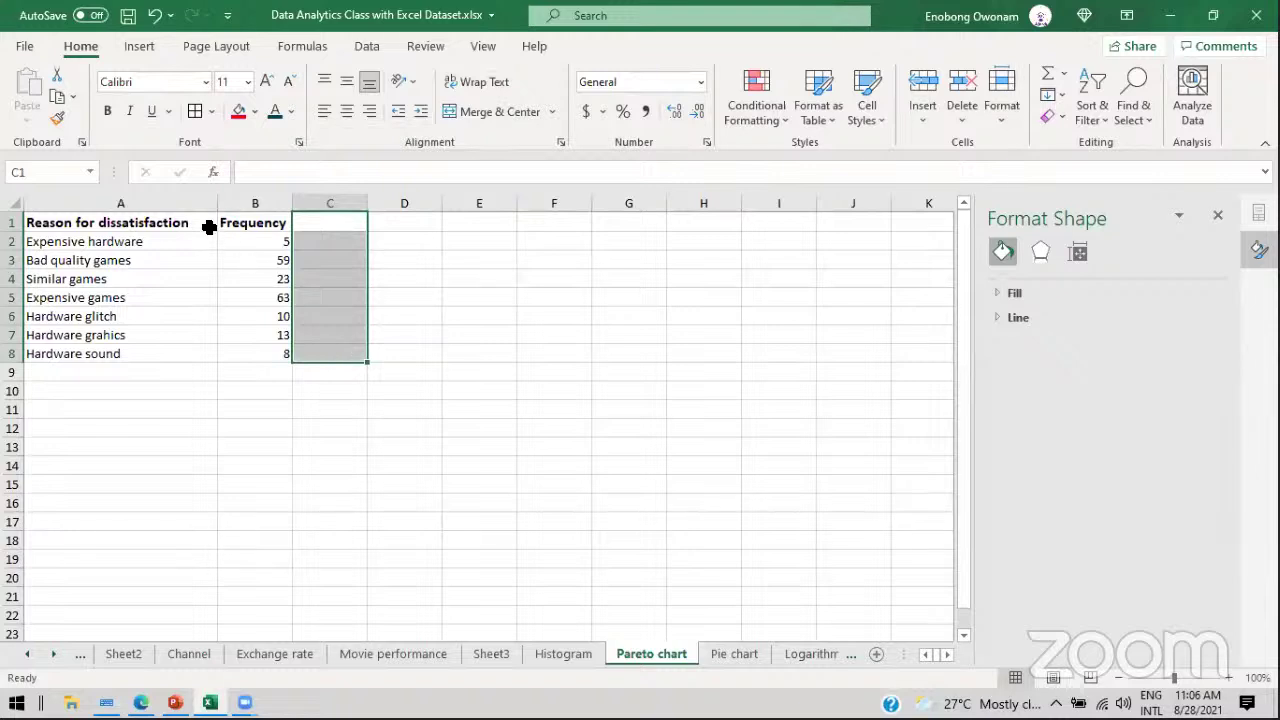
click(157, 248)
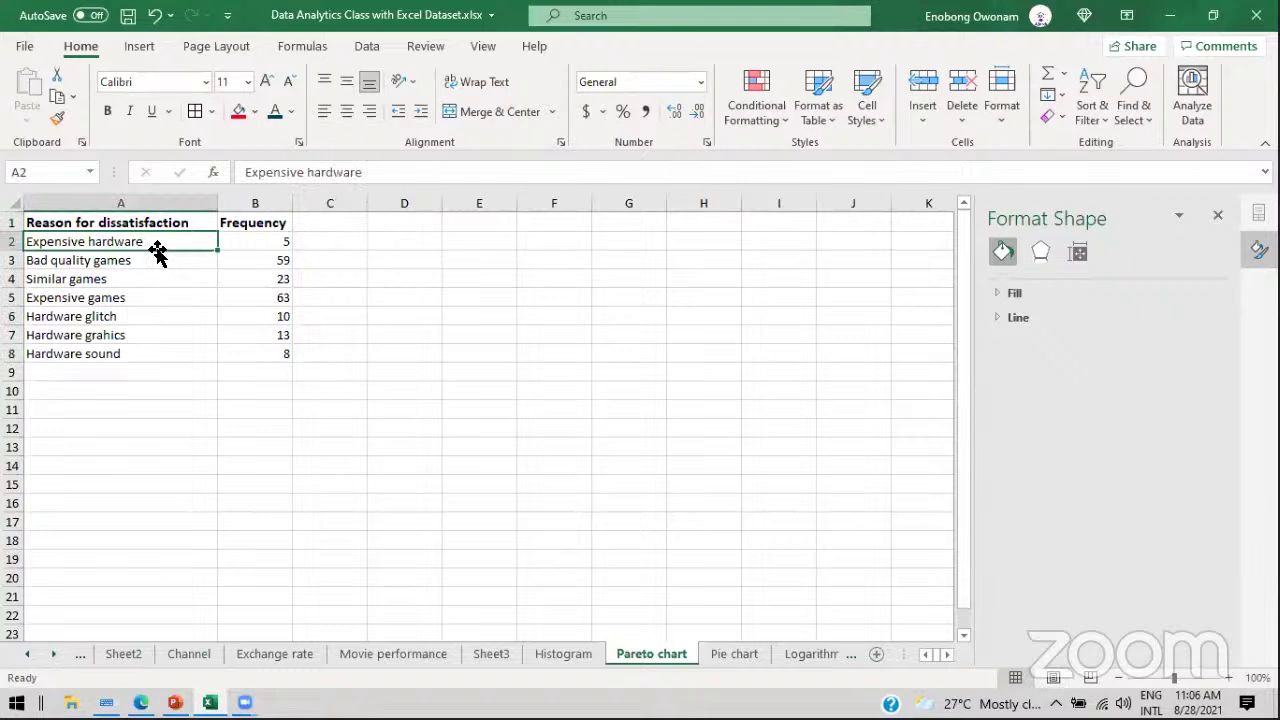
click(110, 220)
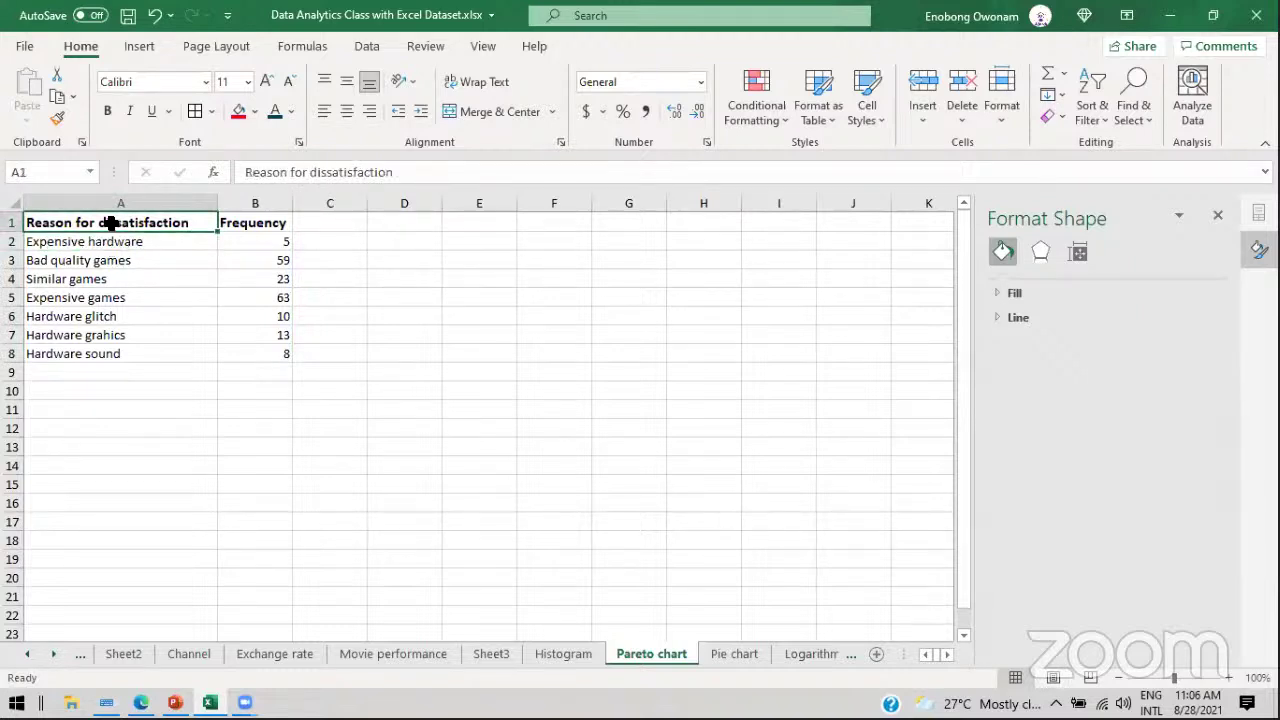
click(138, 246)
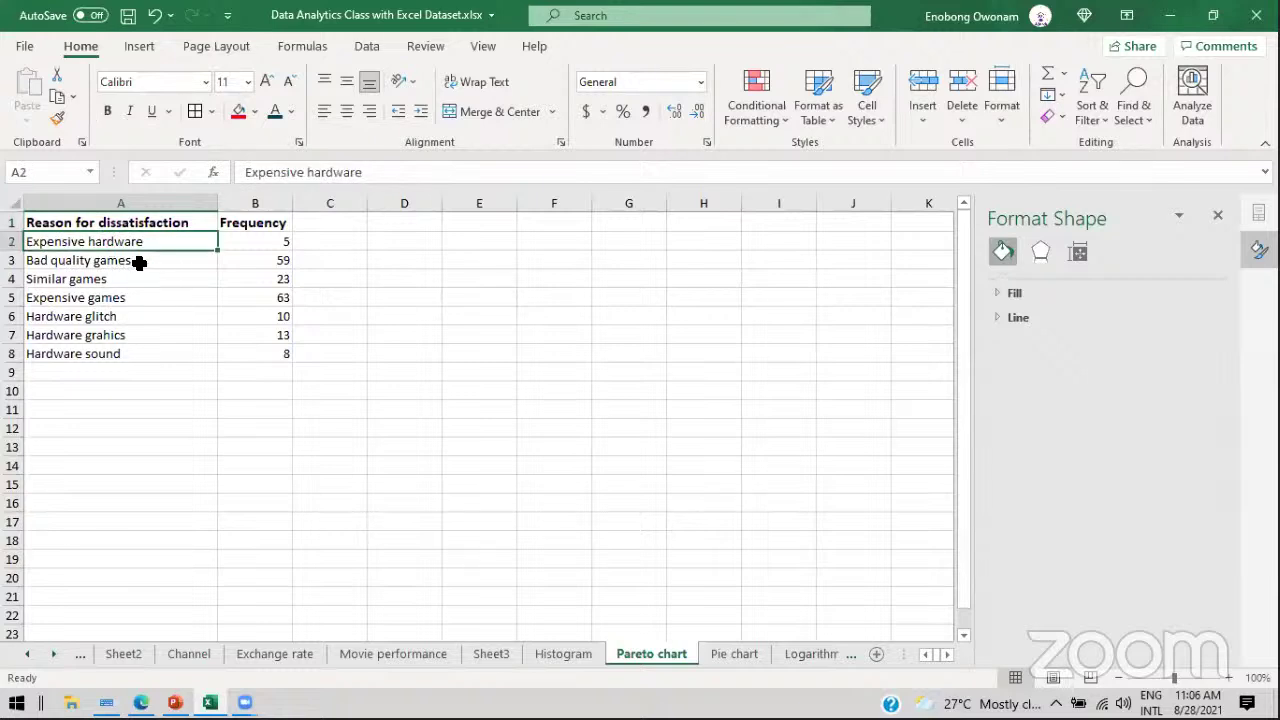
click(137, 262)
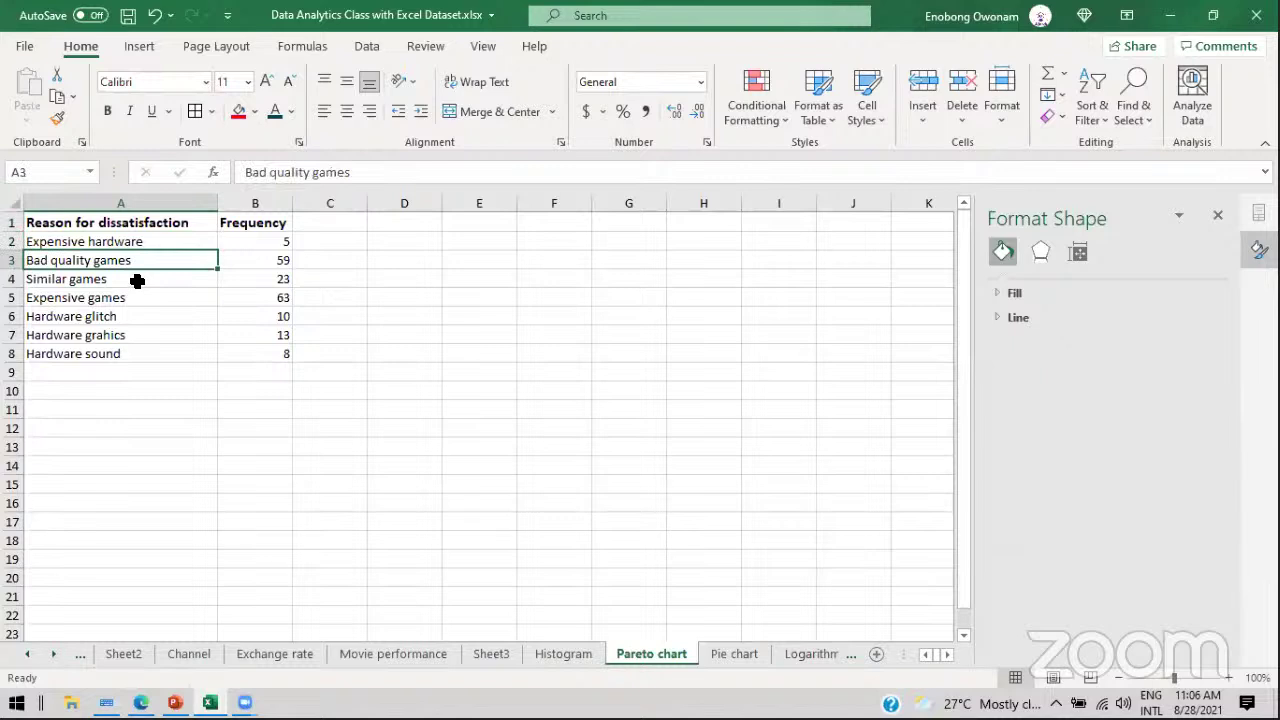
Step: Select the whole reasons and frequencies table A1:B8, finally with Ctrl+A
drag(97, 246, 90, 348)
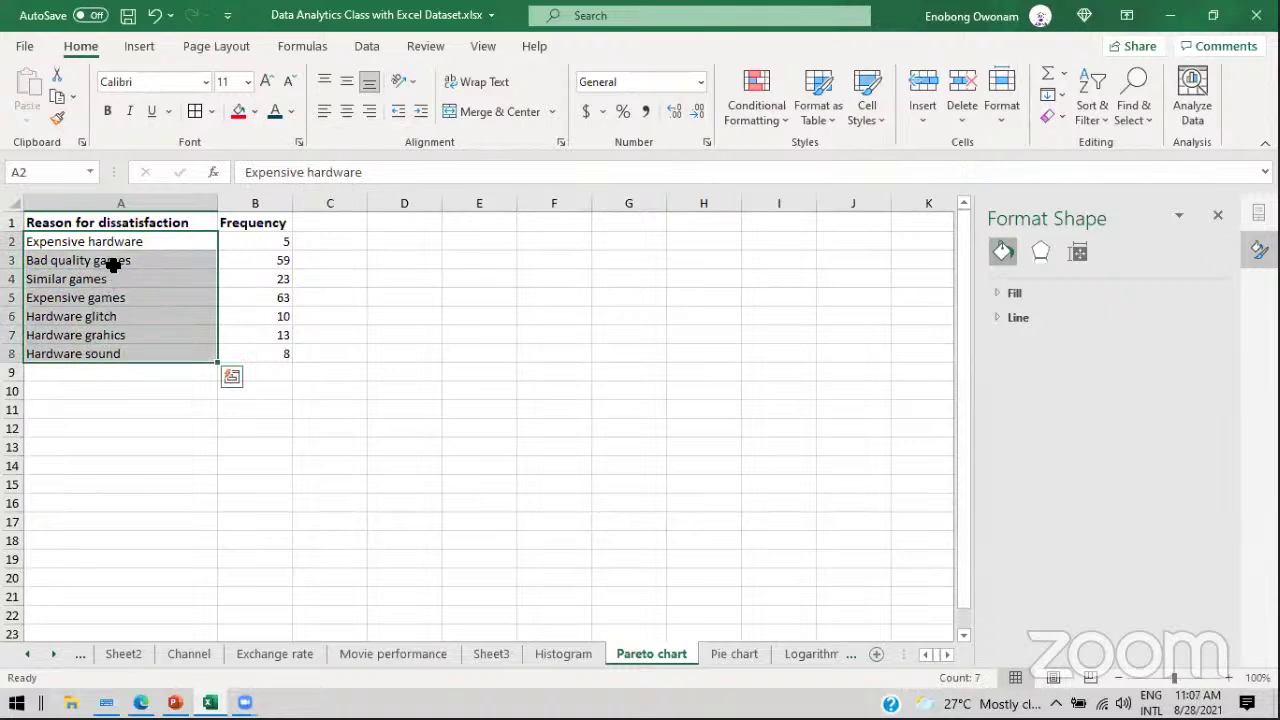
drag(117, 242, 119, 280)
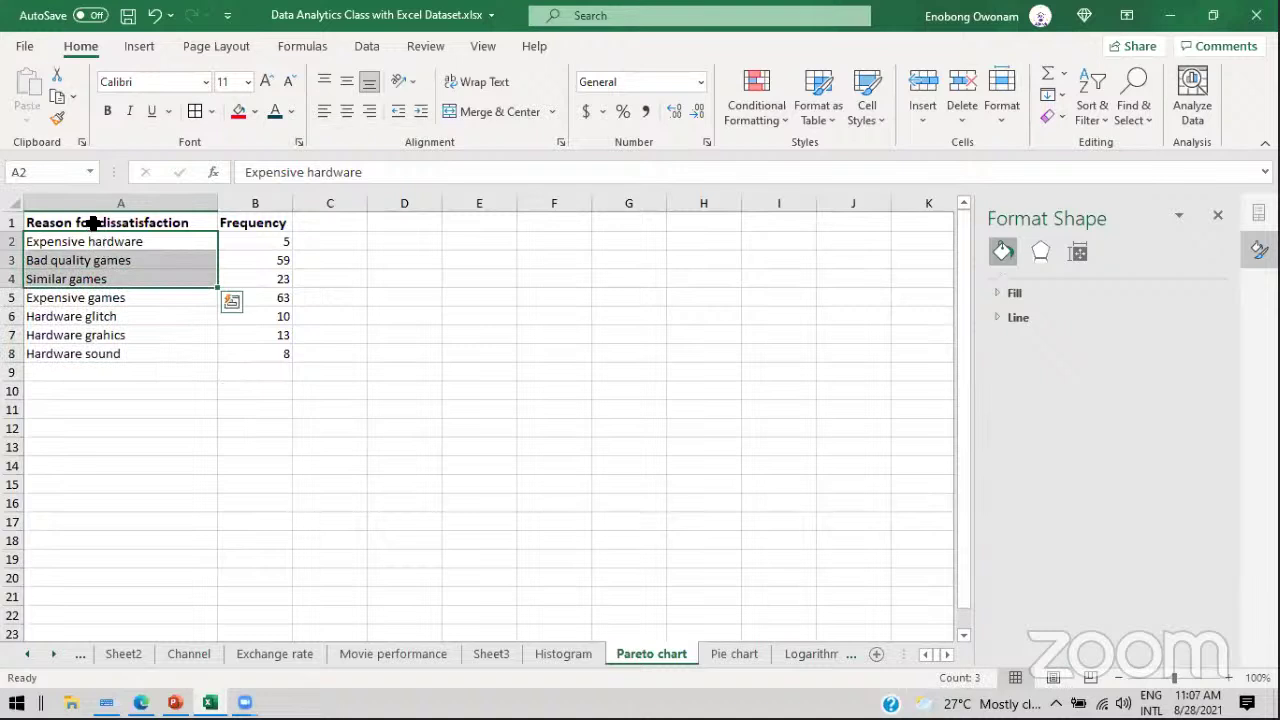
drag(92, 222, 235, 355)
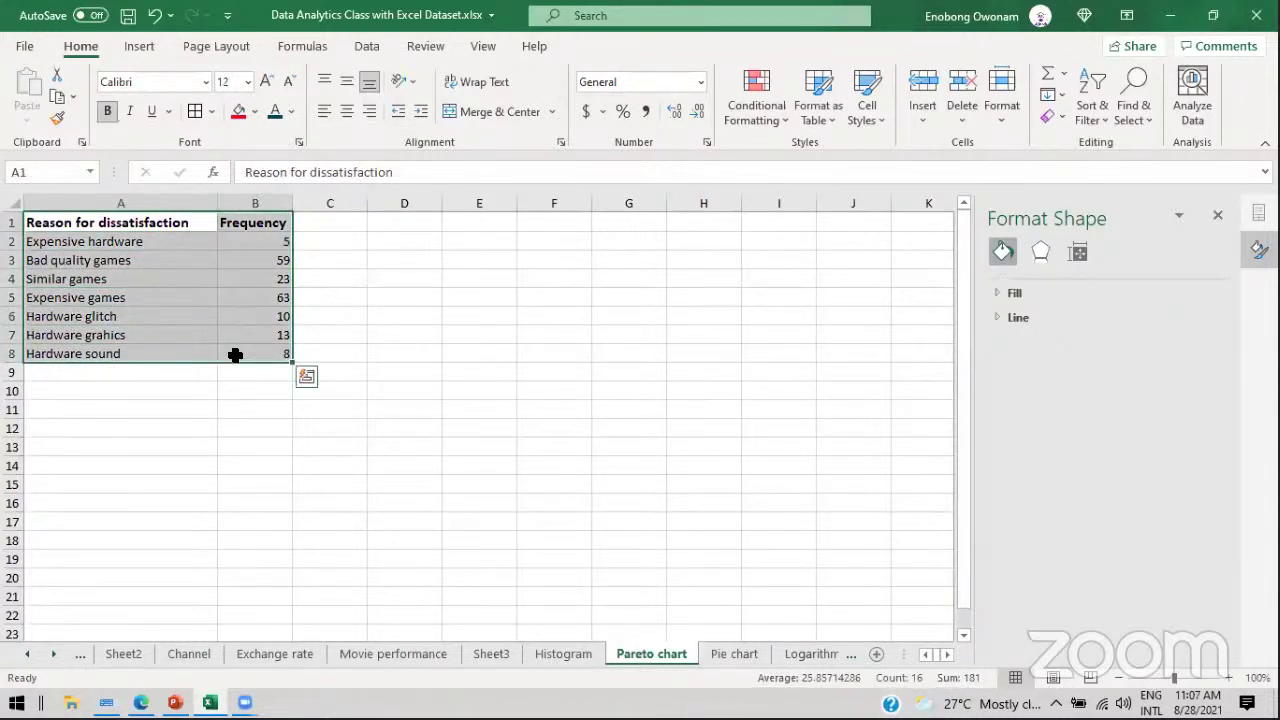
key(alt+F1)
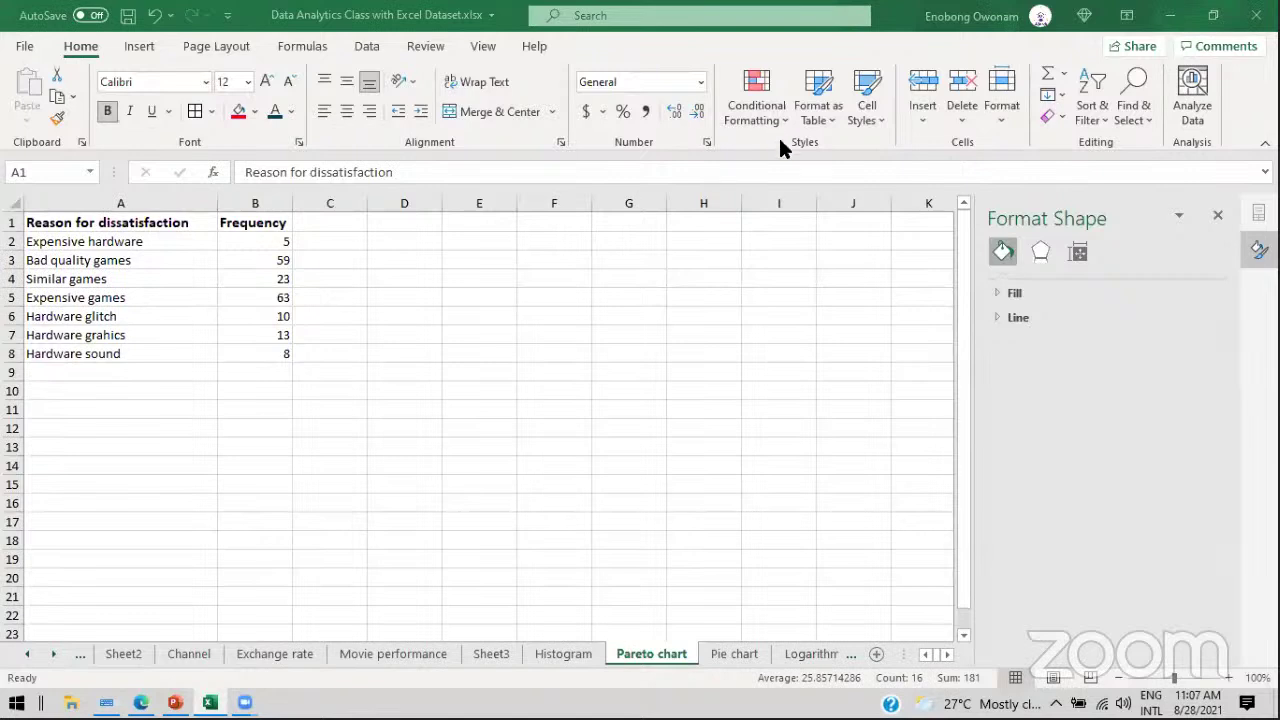
key(ctrl+a)
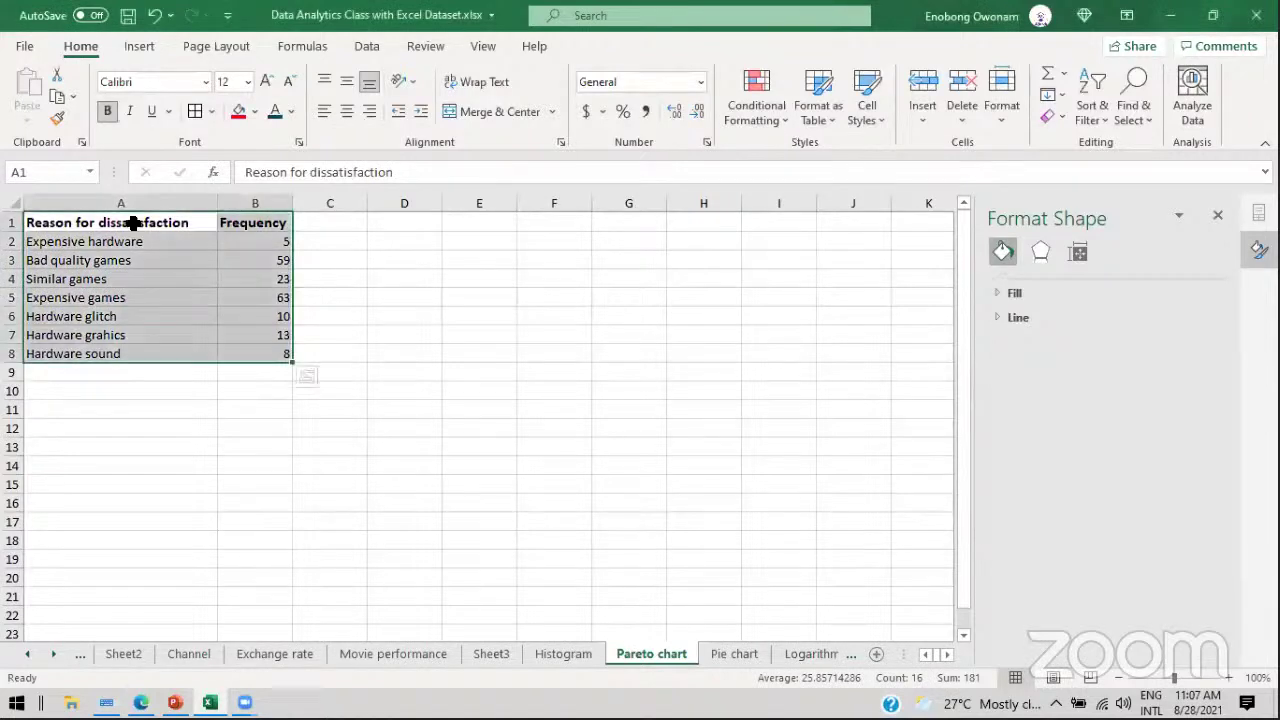
click(139, 46)
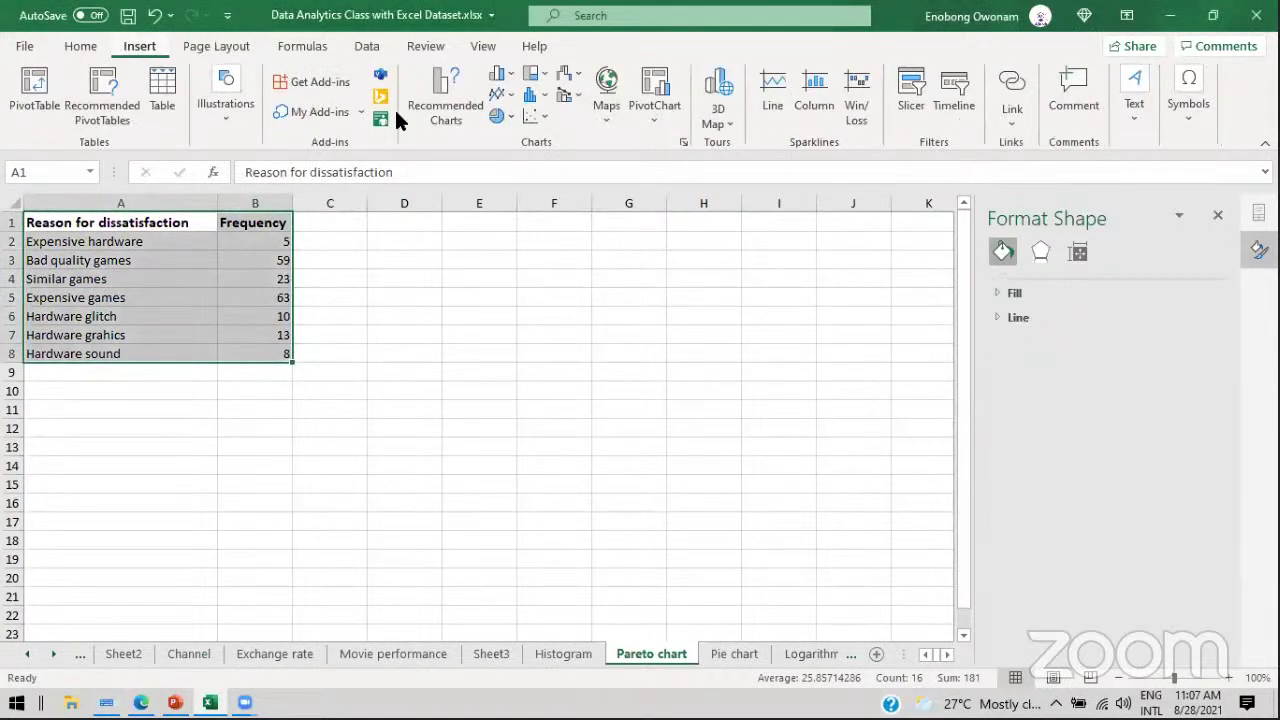
click(505, 113)
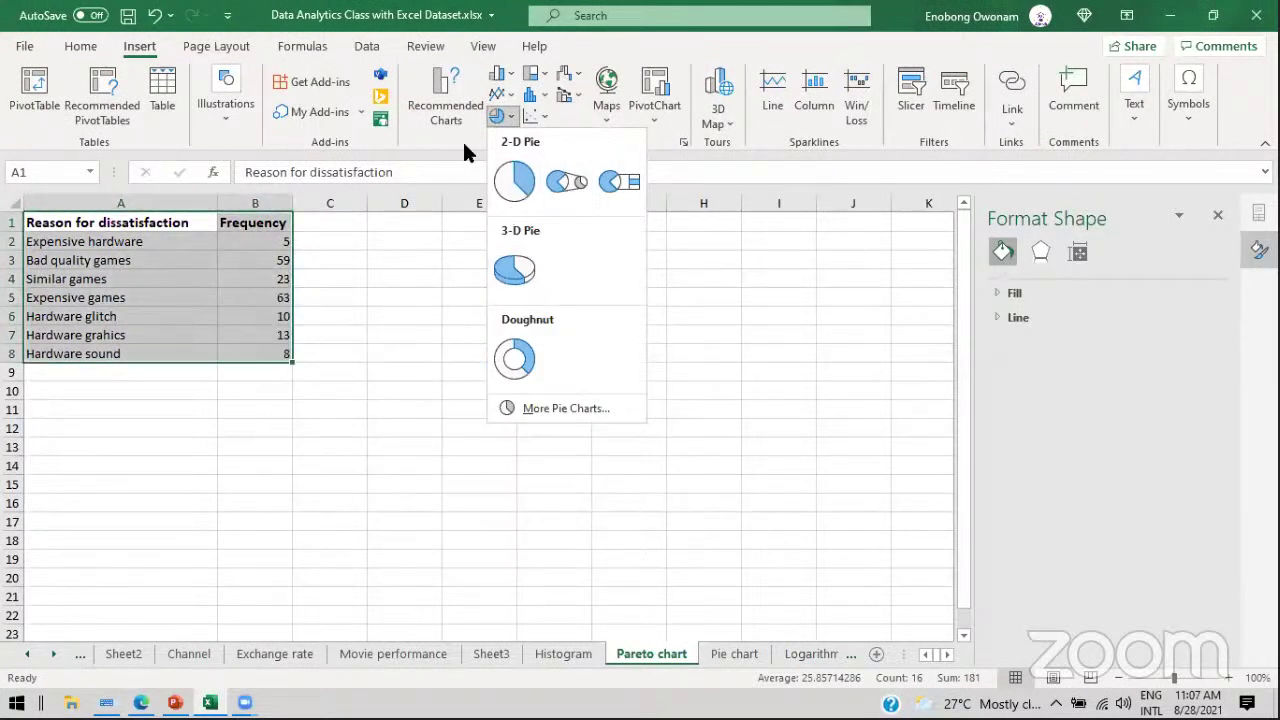
click(444, 145)
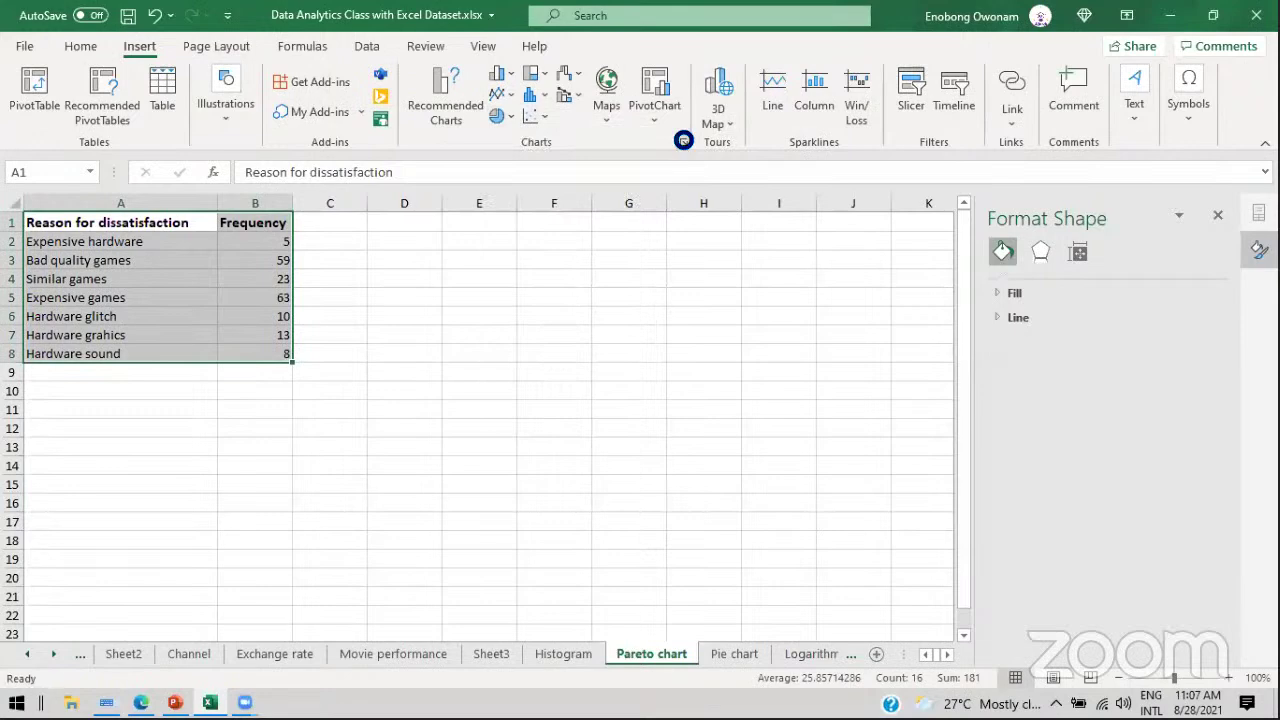
click(683, 143)
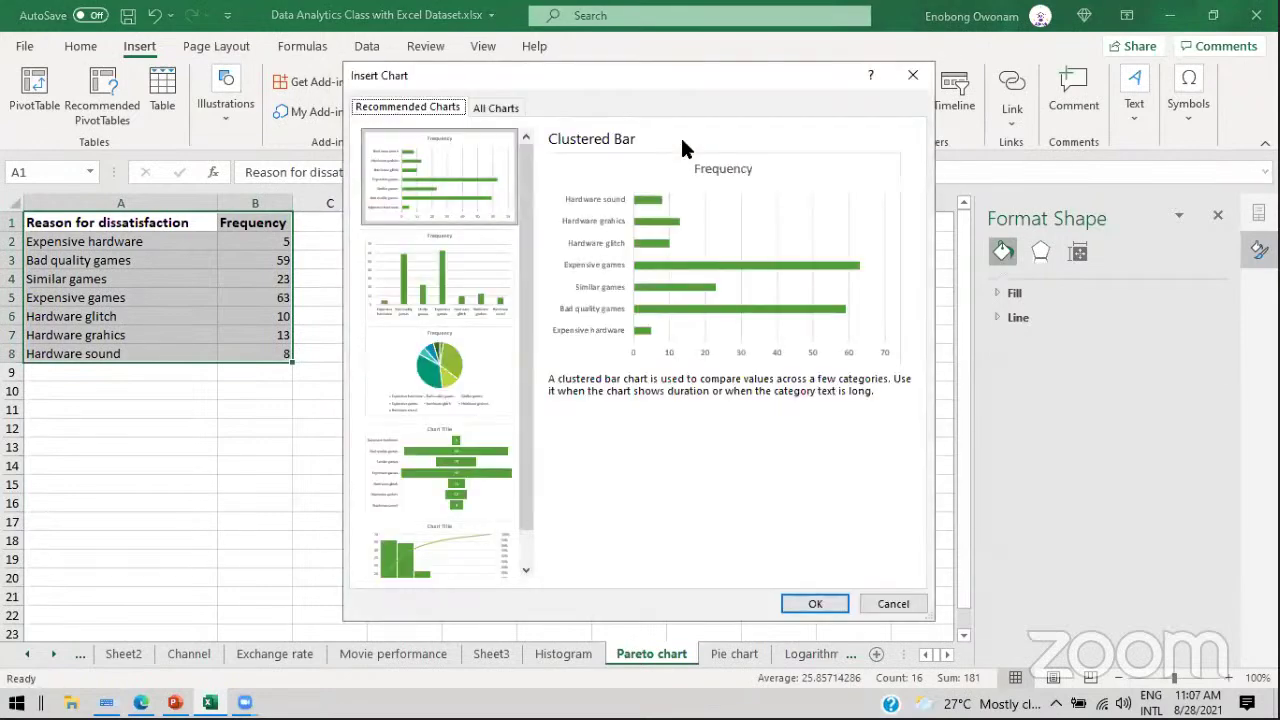
click(482, 108)
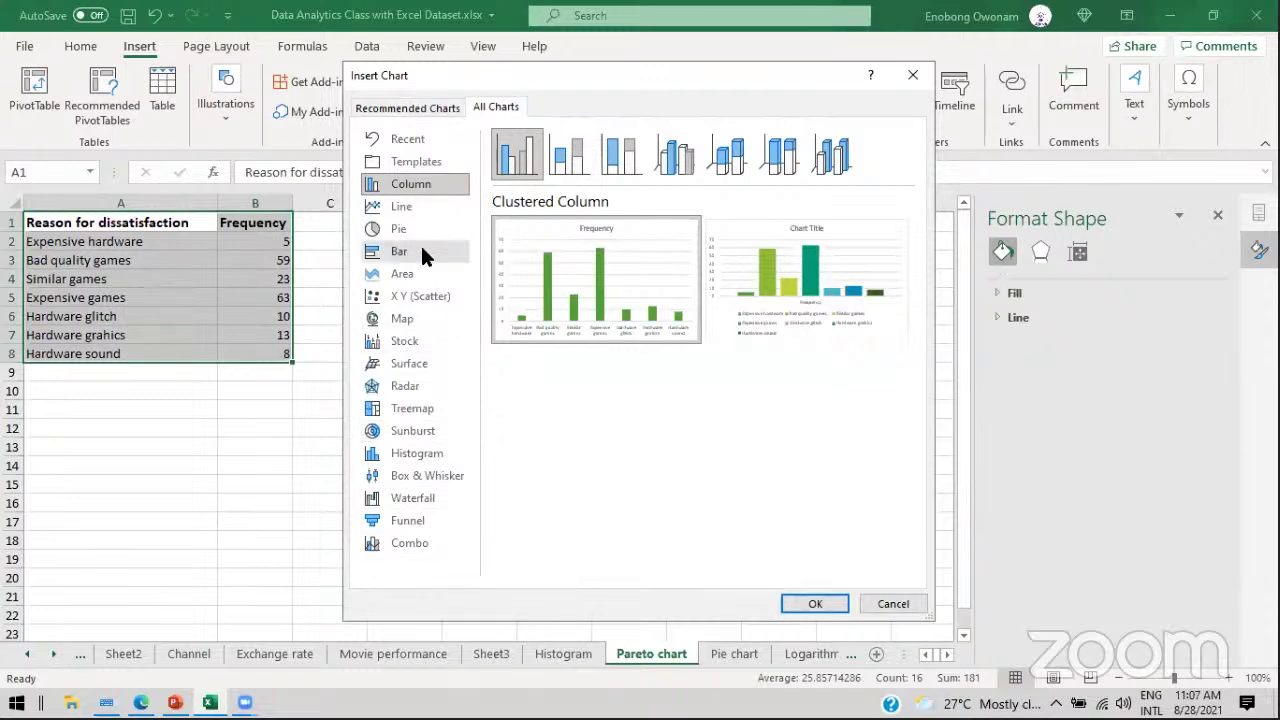
mouse_move(552, 229)
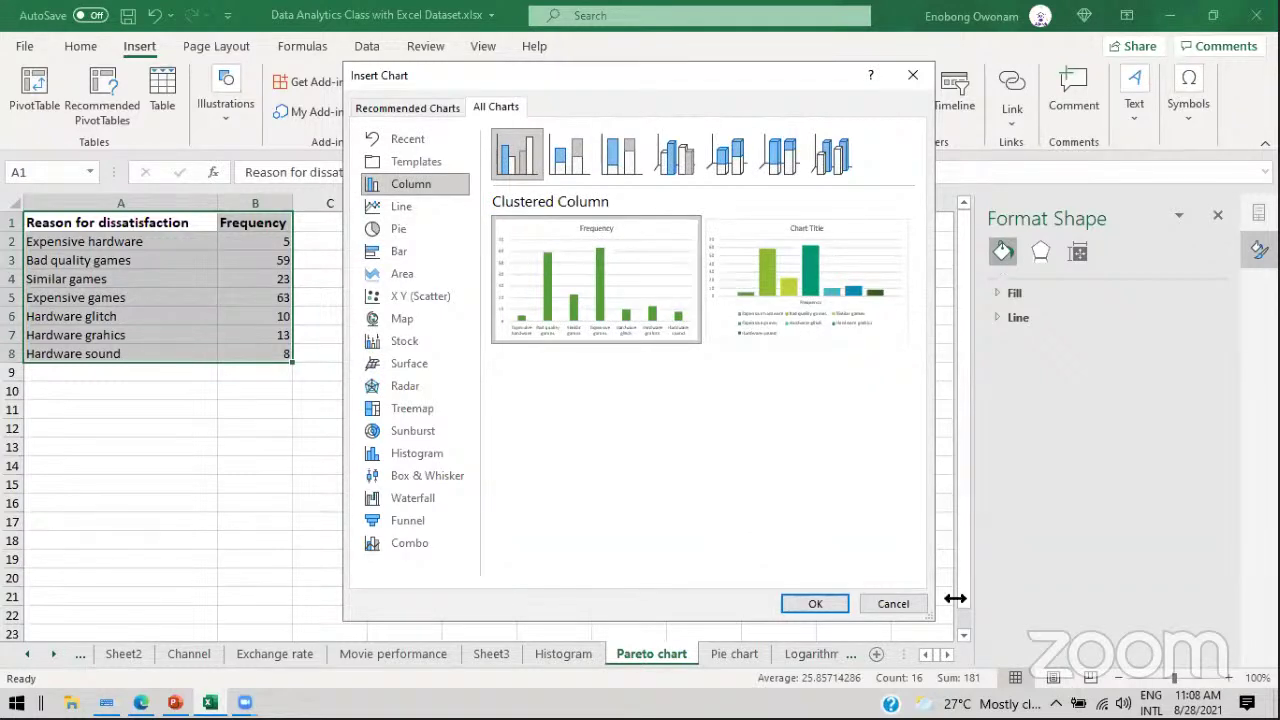
click(902, 604)
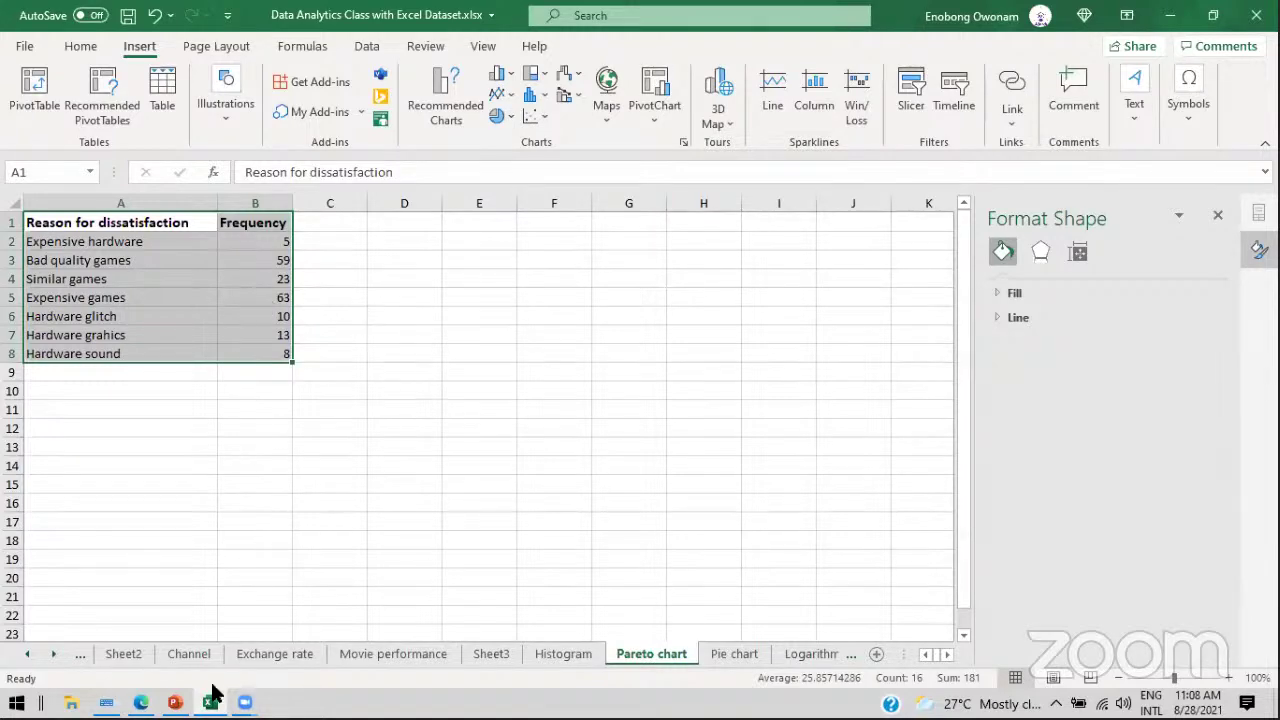
click(175, 703)
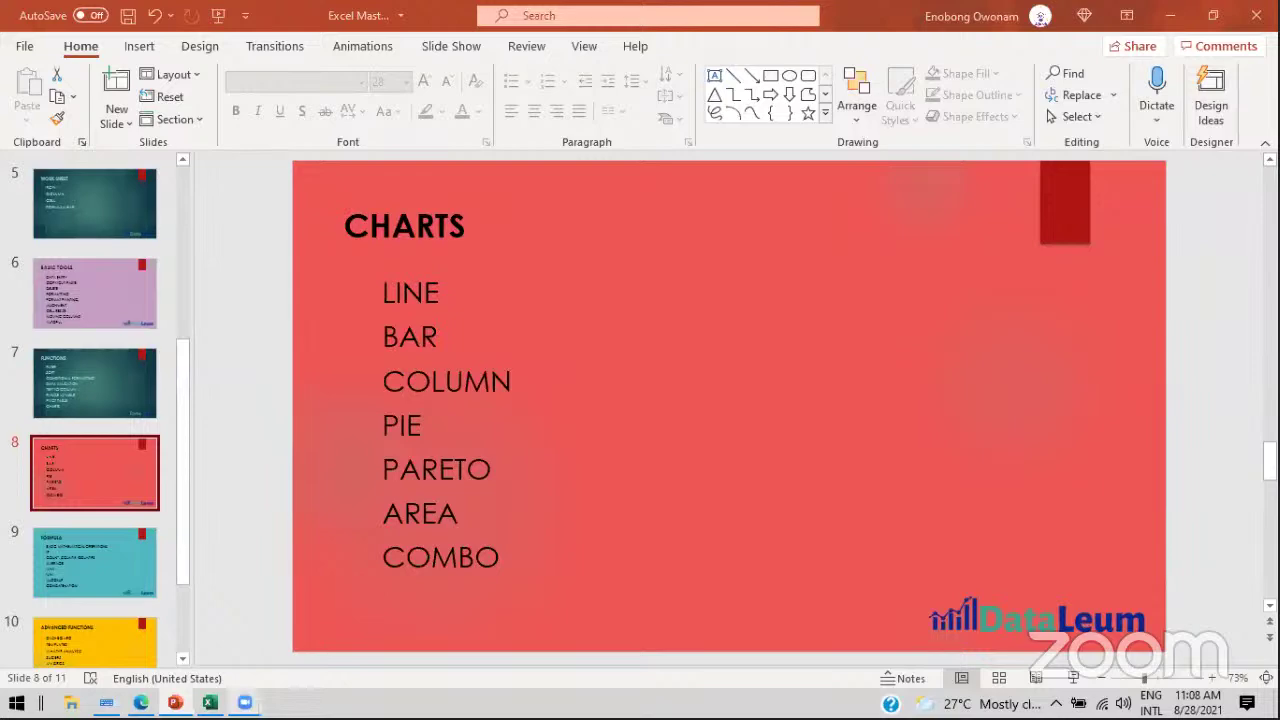
click(210, 703)
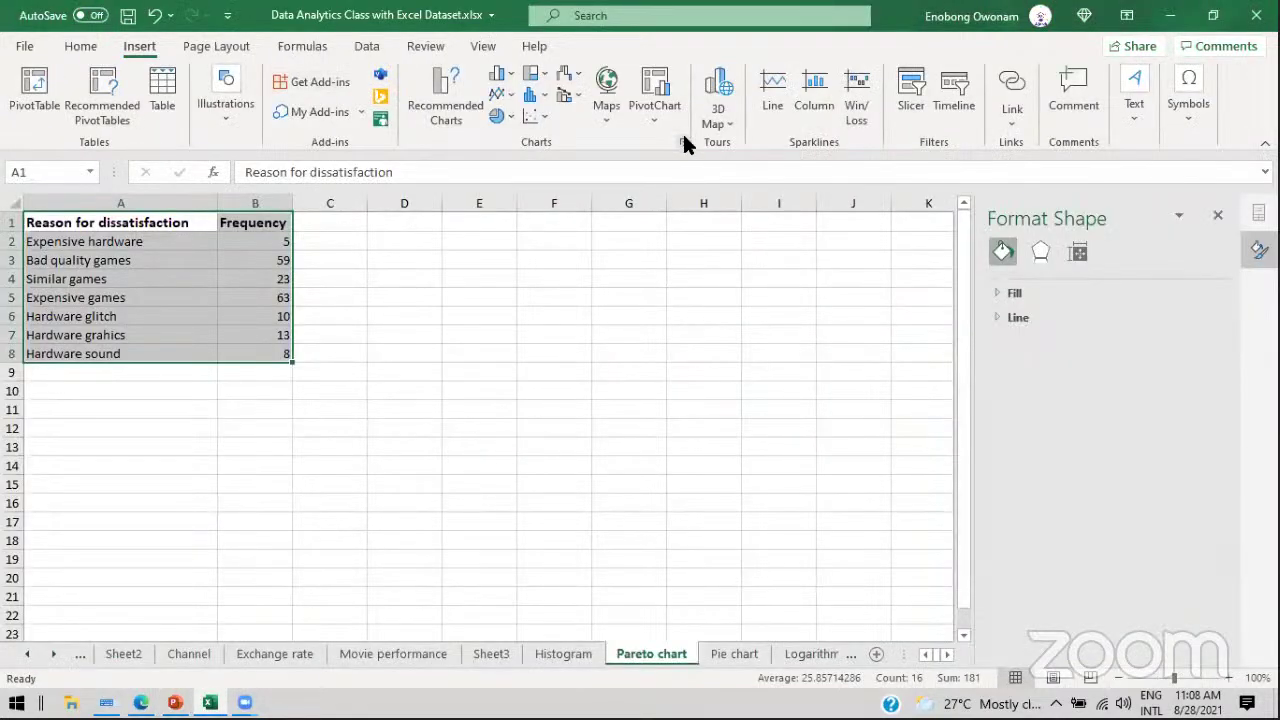
Step: Insert the recommended Pareto chart of dissatisfaction frequencies and drag it right of the table
click(450, 80)
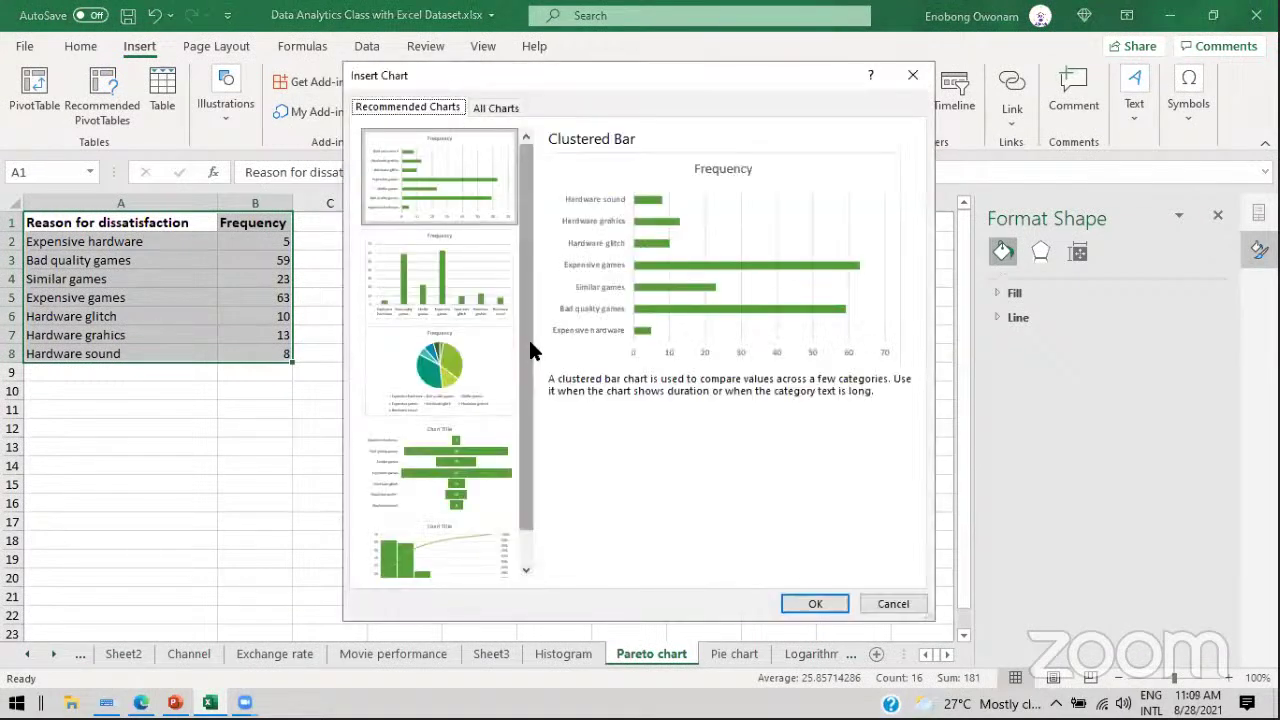
drag(529, 352, 529, 450)
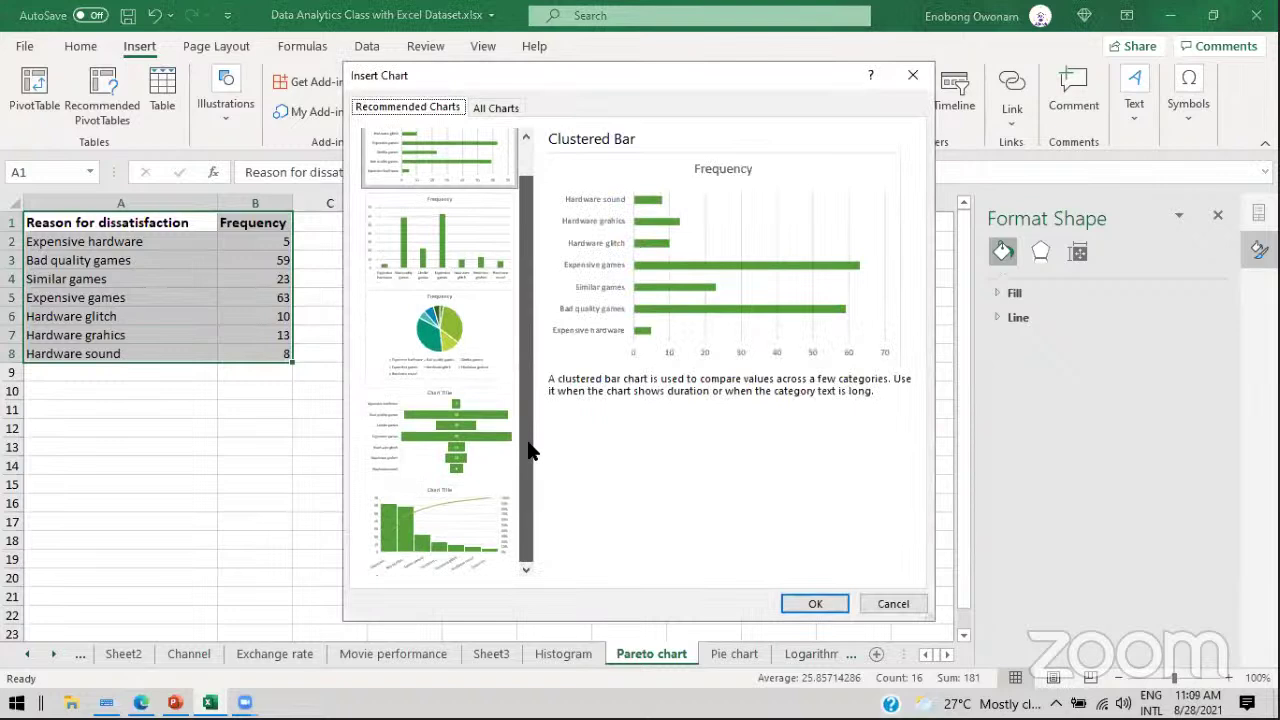
scroll(527, 416, up, 2)
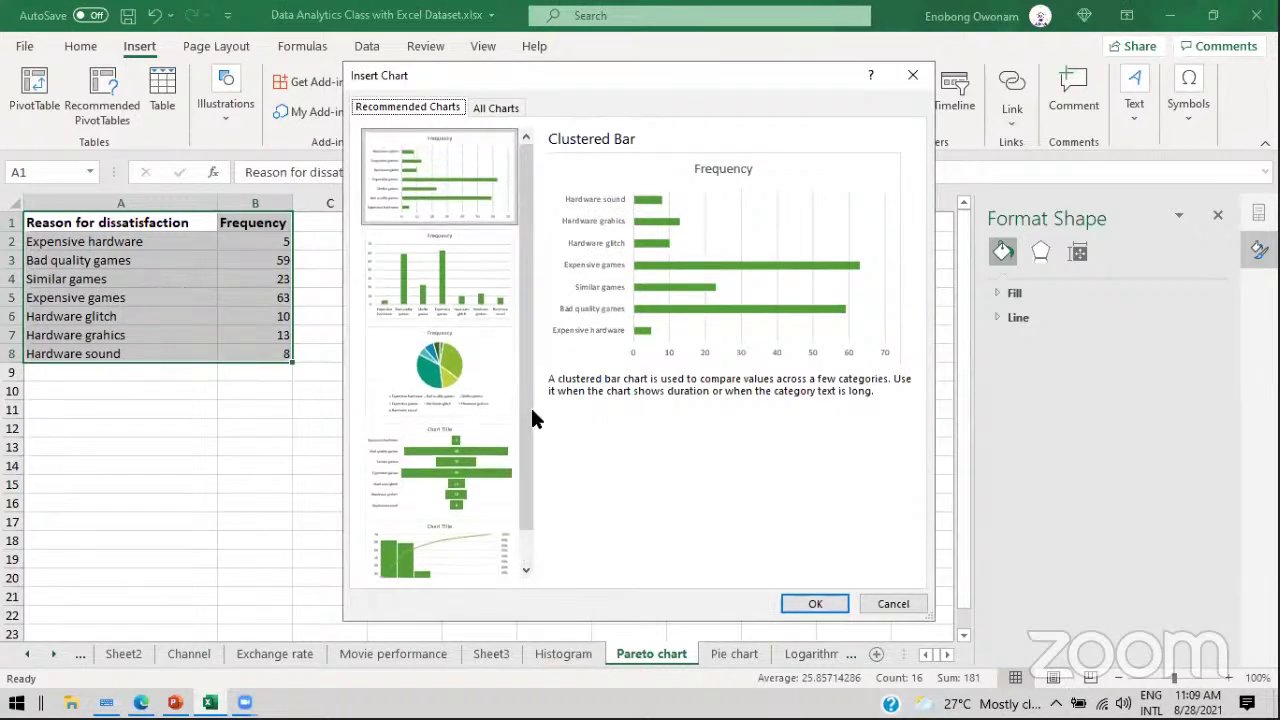
click(466, 541)
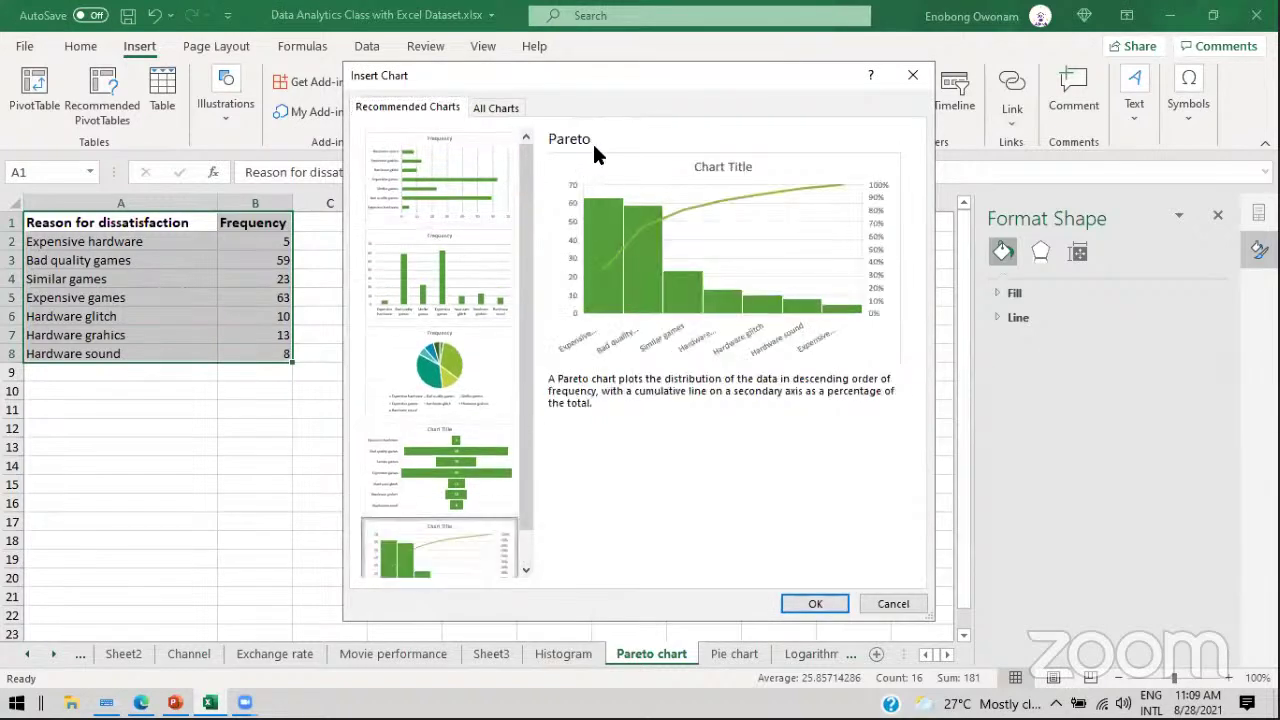
click(810, 603)
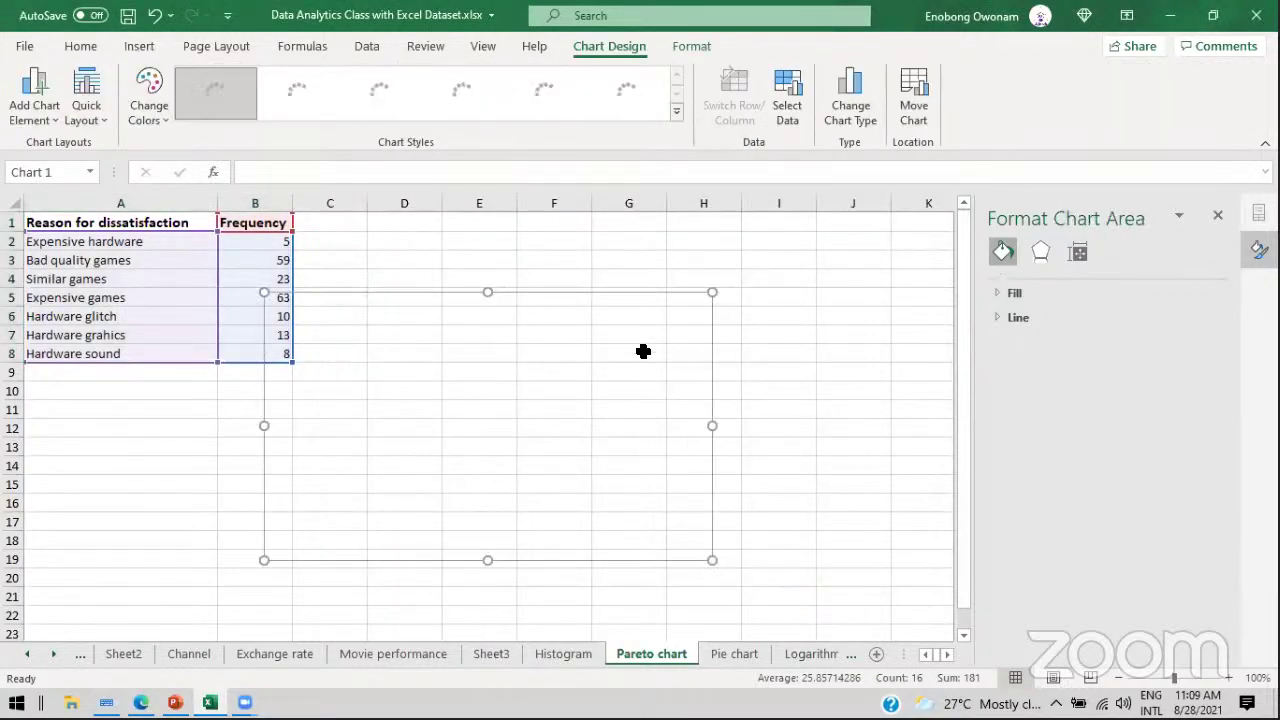
drag(629, 293, 744, 230)
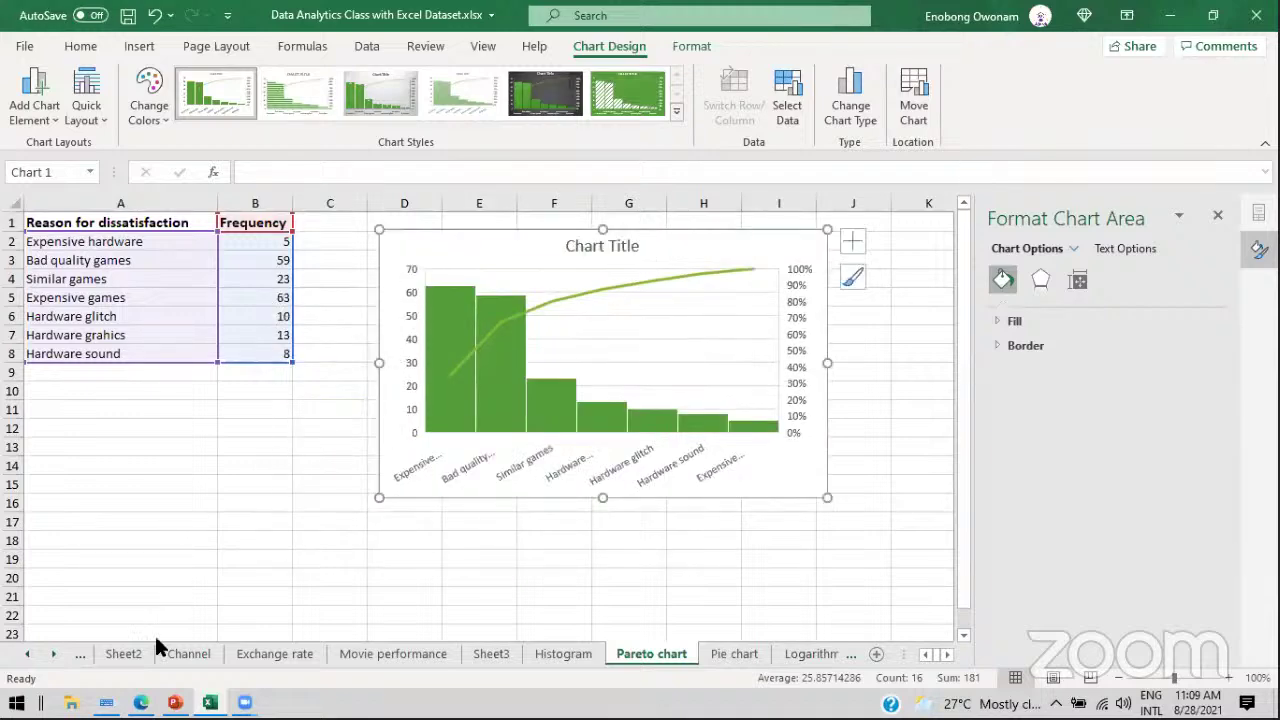
click(29, 656)
Step: Check the SalesOrders pivot chart, then return and nudge the Pareto chart slightly up-left
click(137, 654)
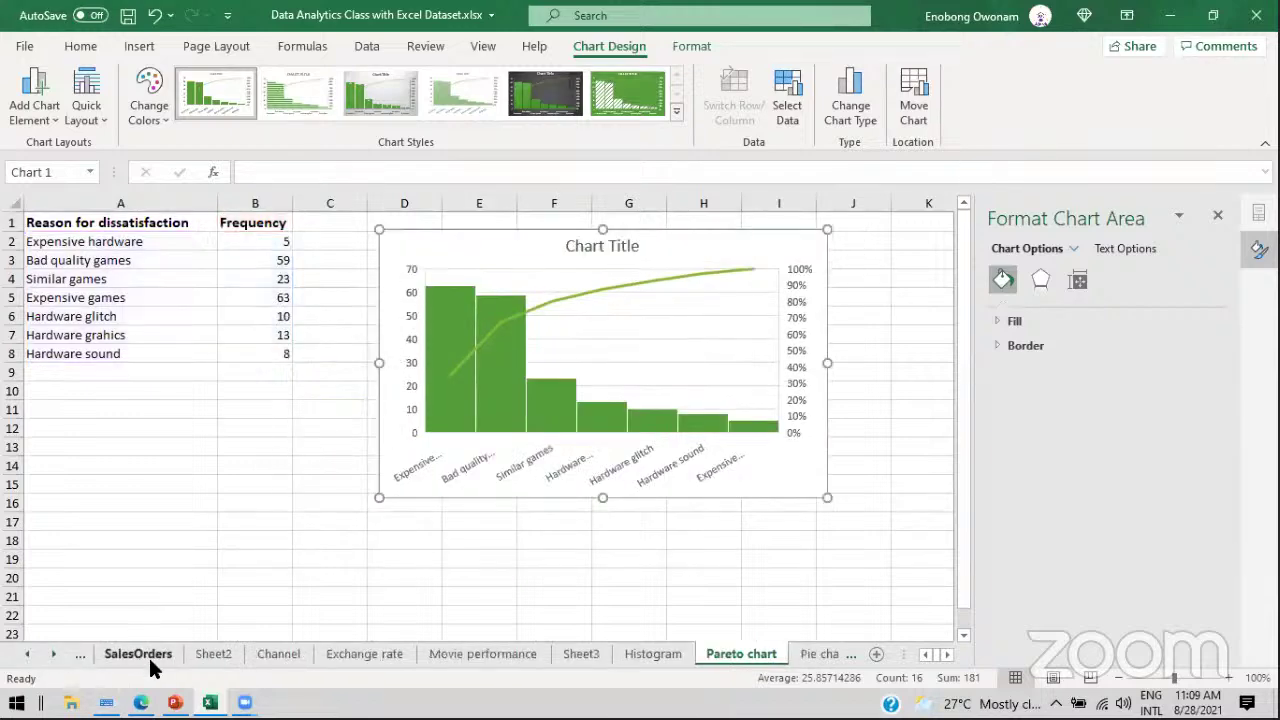
key(Escape)
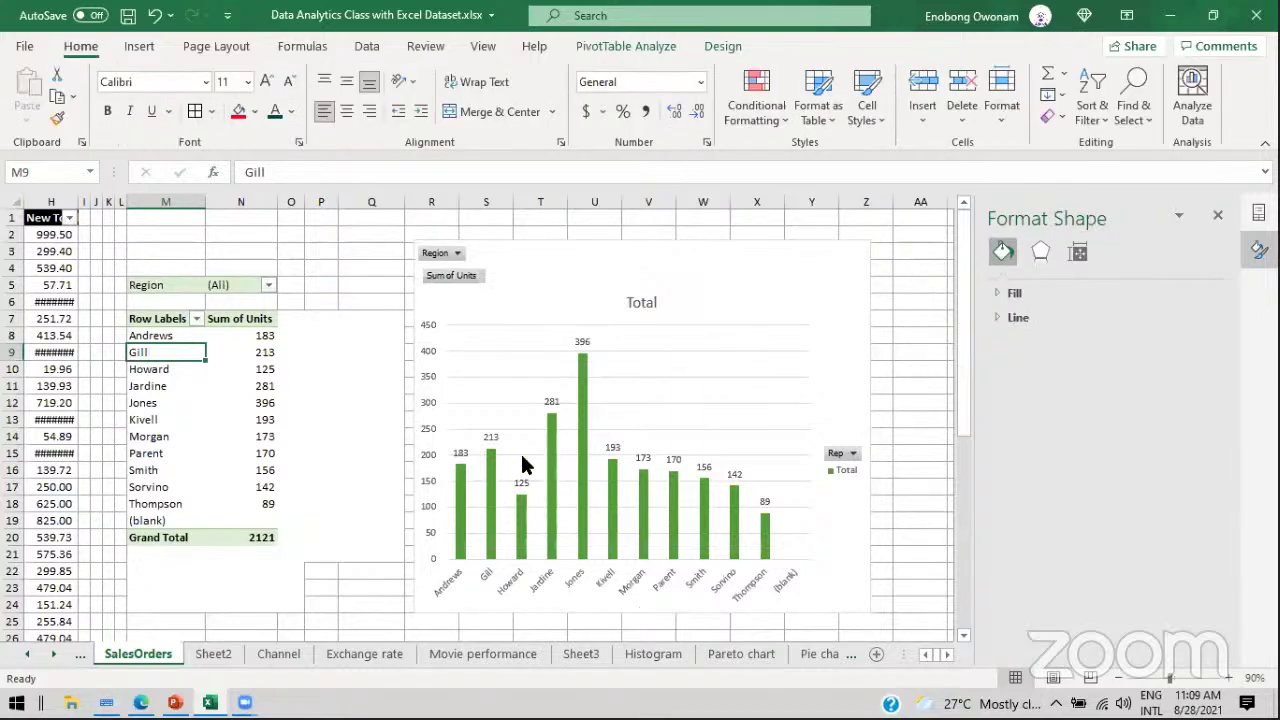
click(714, 654)
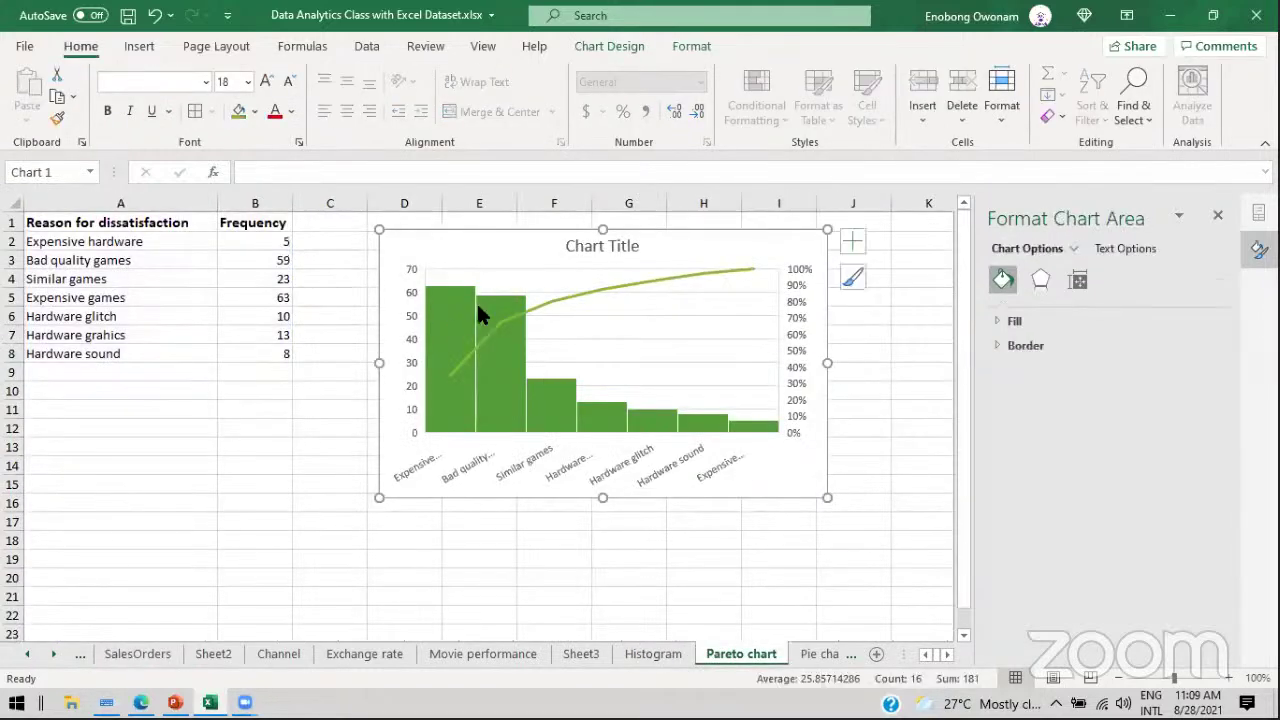
mouse_move(454, 289)
mouse_move(548, 395)
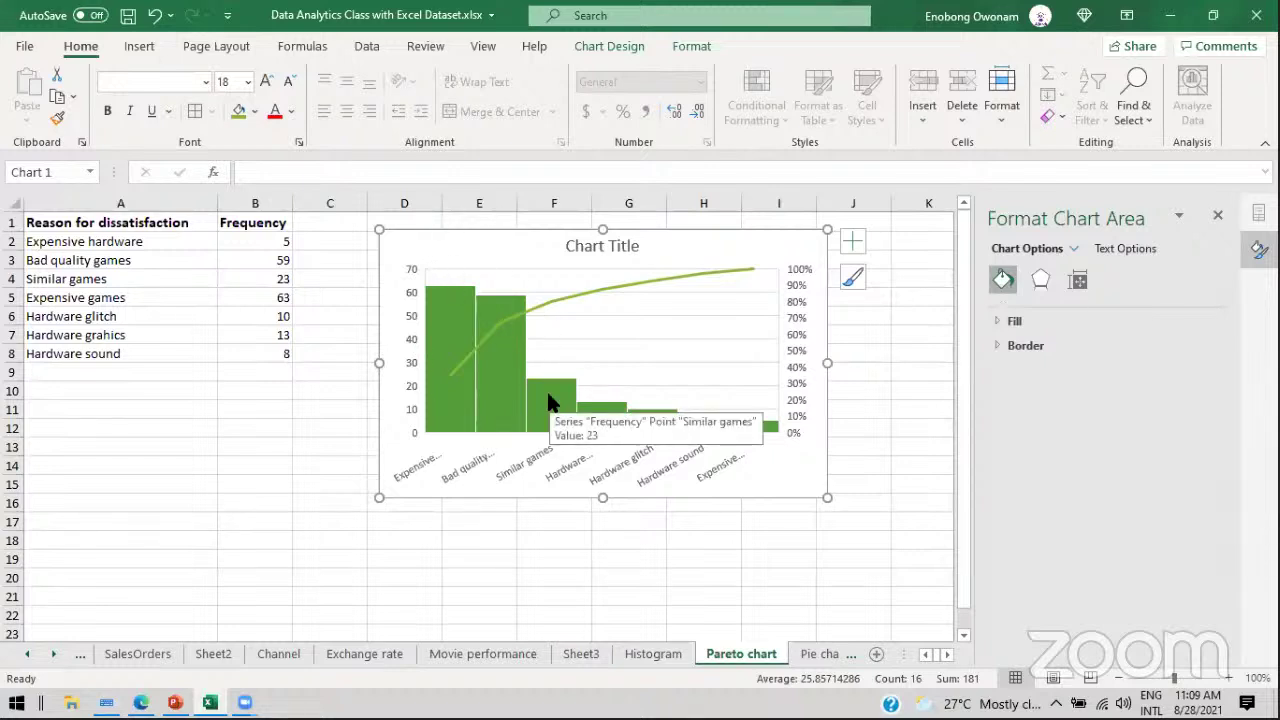
drag(474, 240, 462, 229)
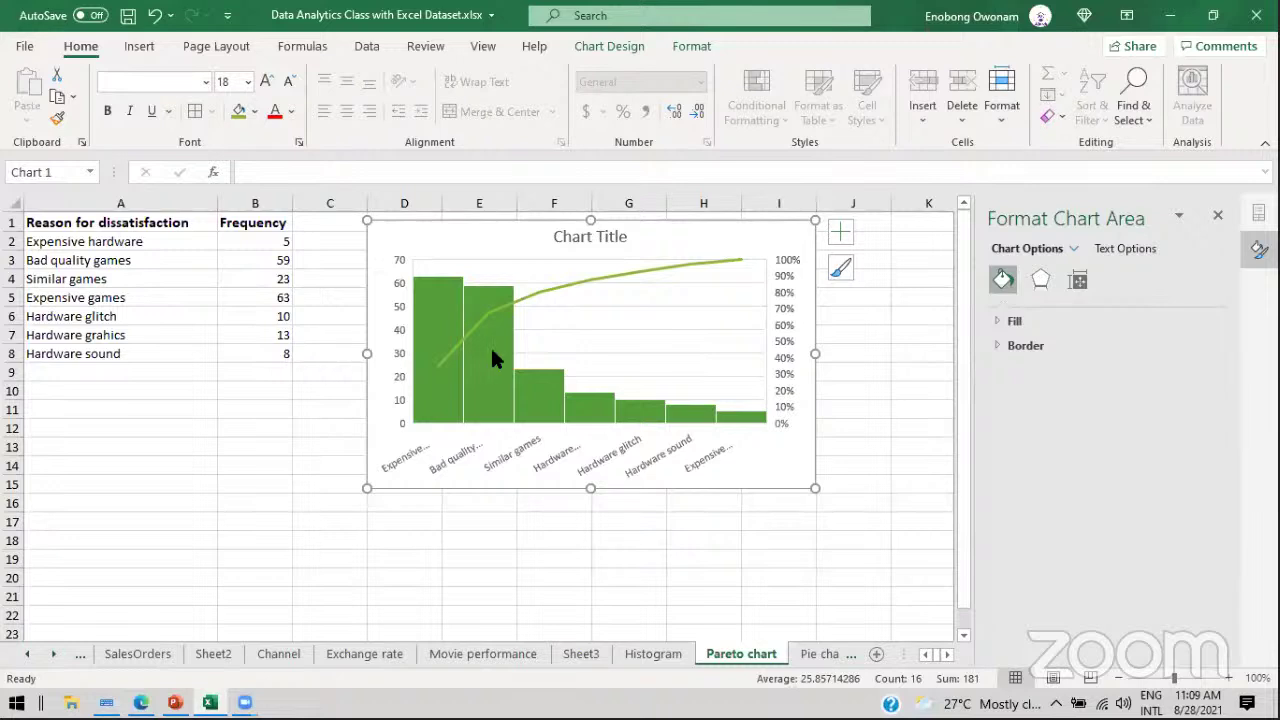
Step: Show PowerPoint's FORMULA slide, point out AVERAGE, then return to Excel's SalesOrders sheet
mouse_move(493, 303)
click(175, 703)
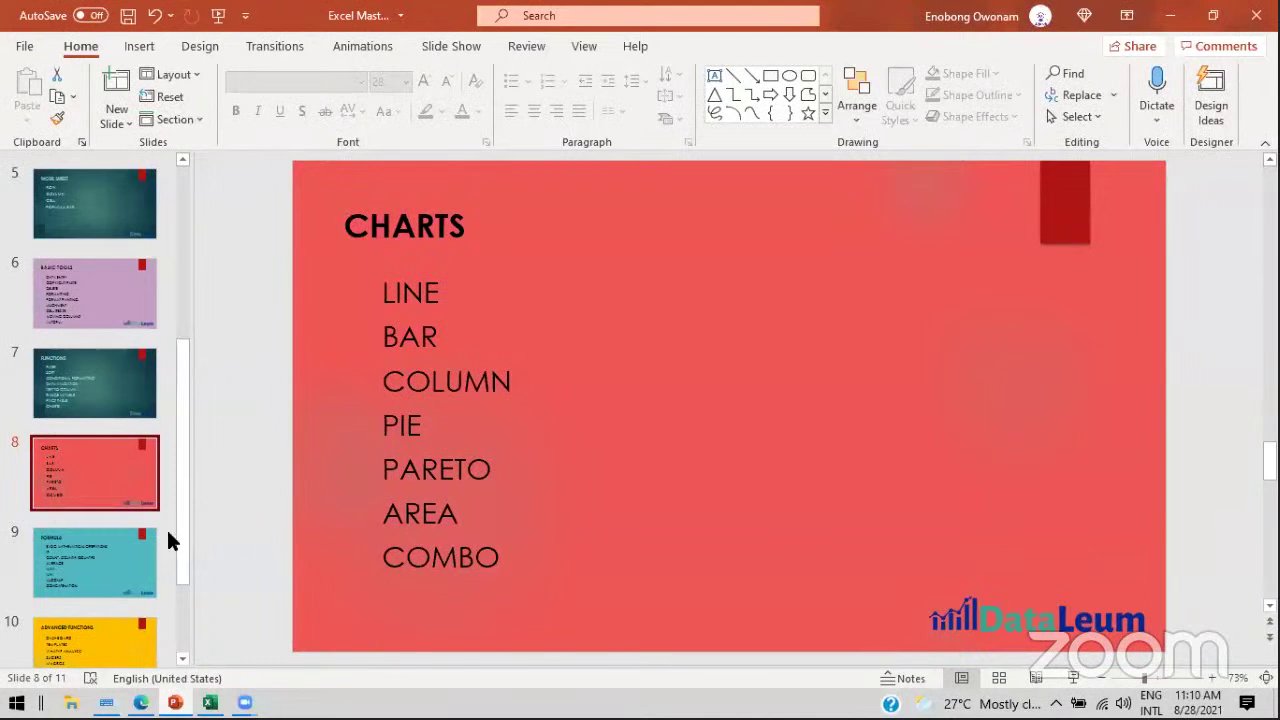
click(127, 541)
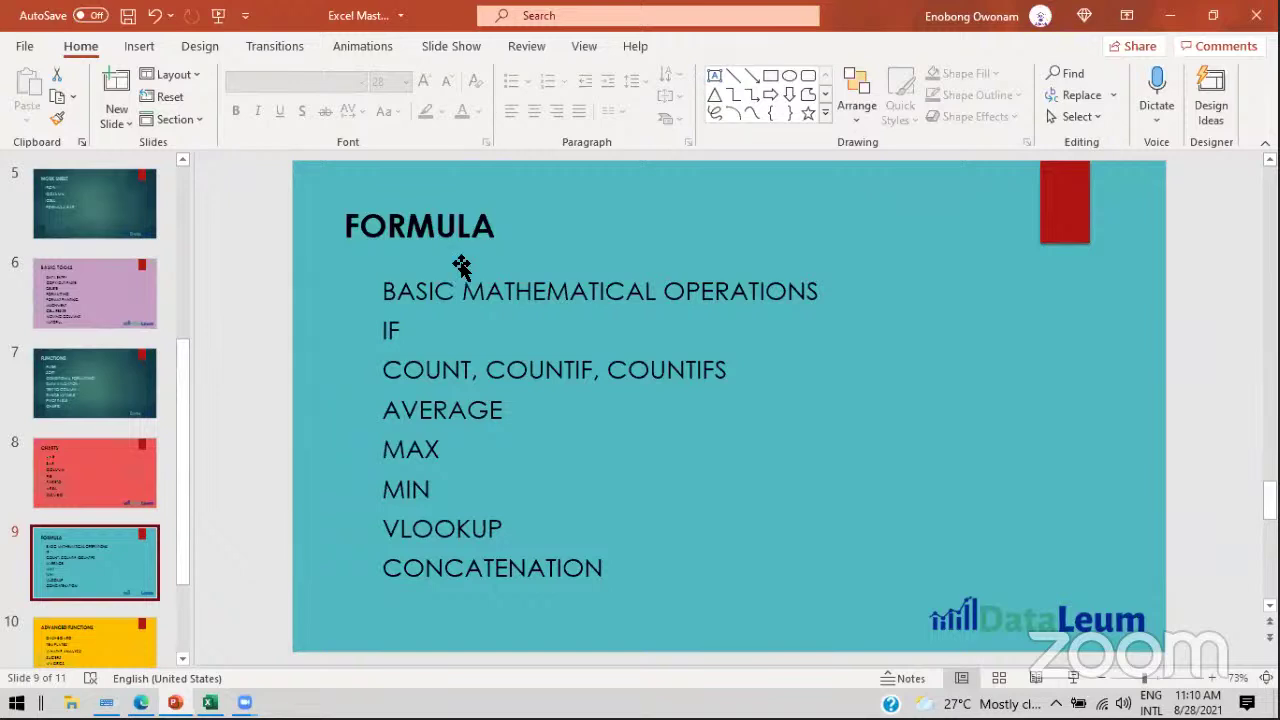
click(506, 449)
click(525, 400)
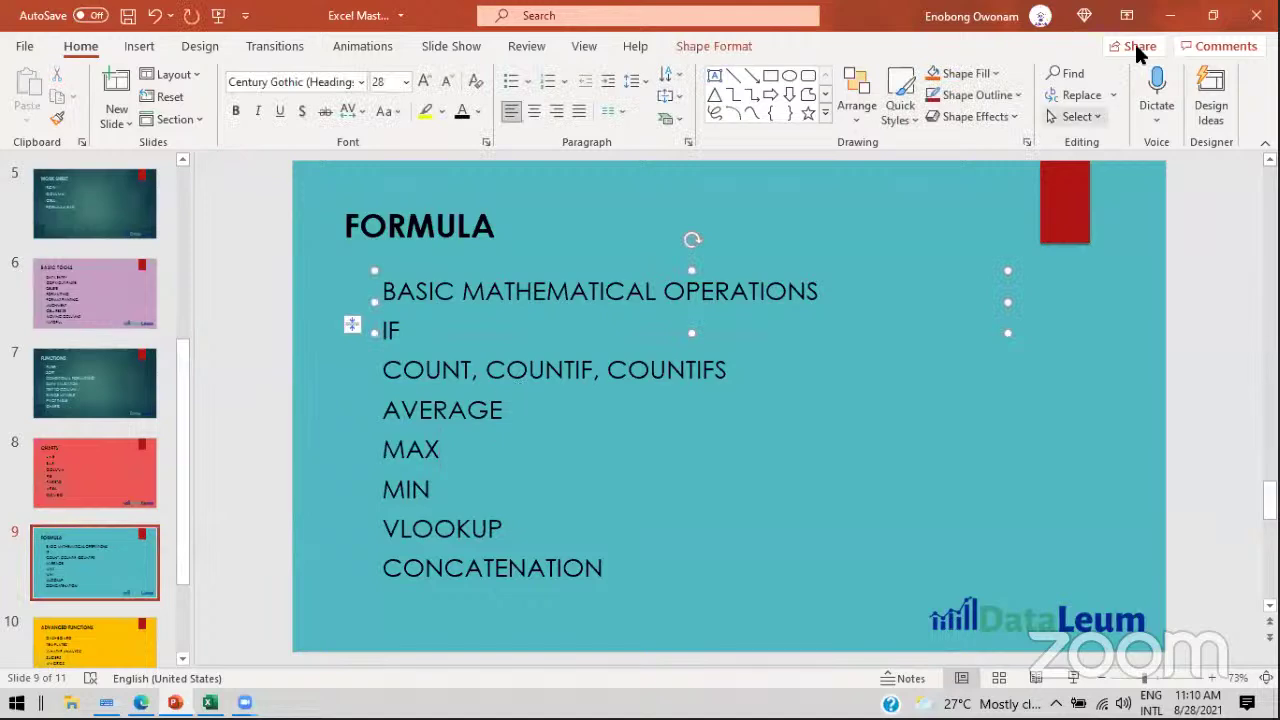
click(1170, 15)
click(126, 652)
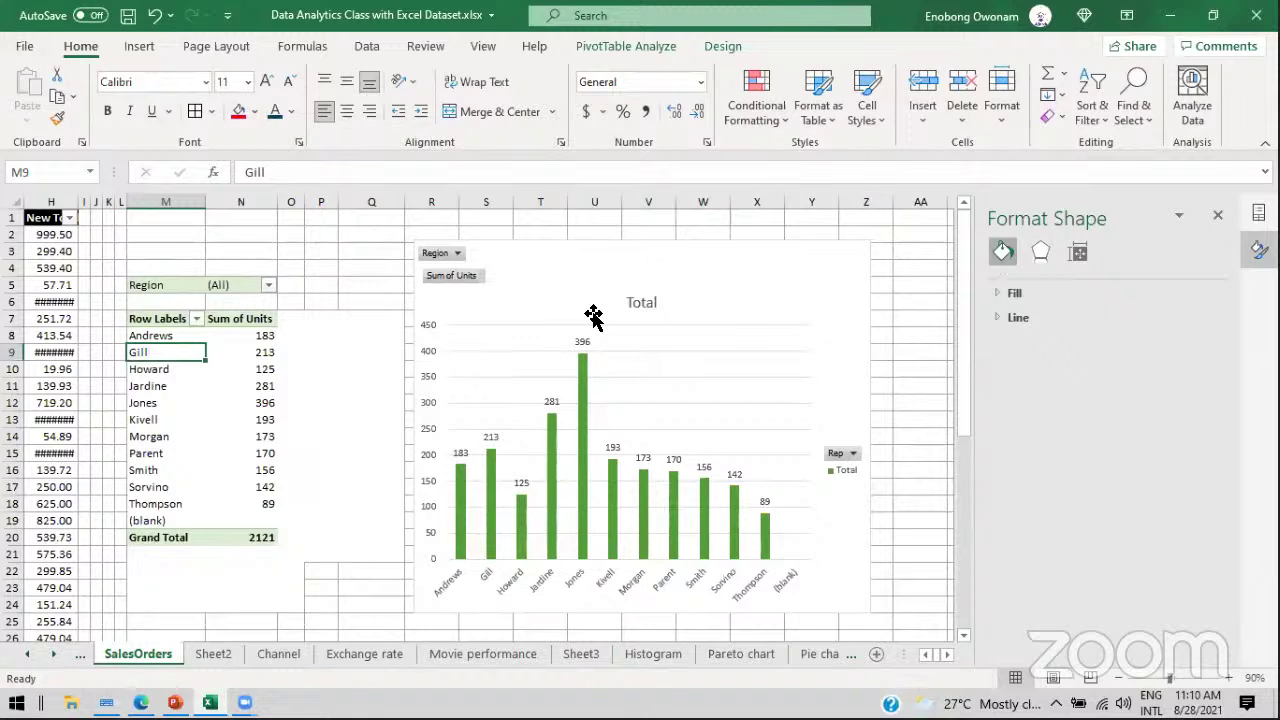
Step: Switch from the Excel workbook back to PowerPoint's FORMULA slide
click(593, 316)
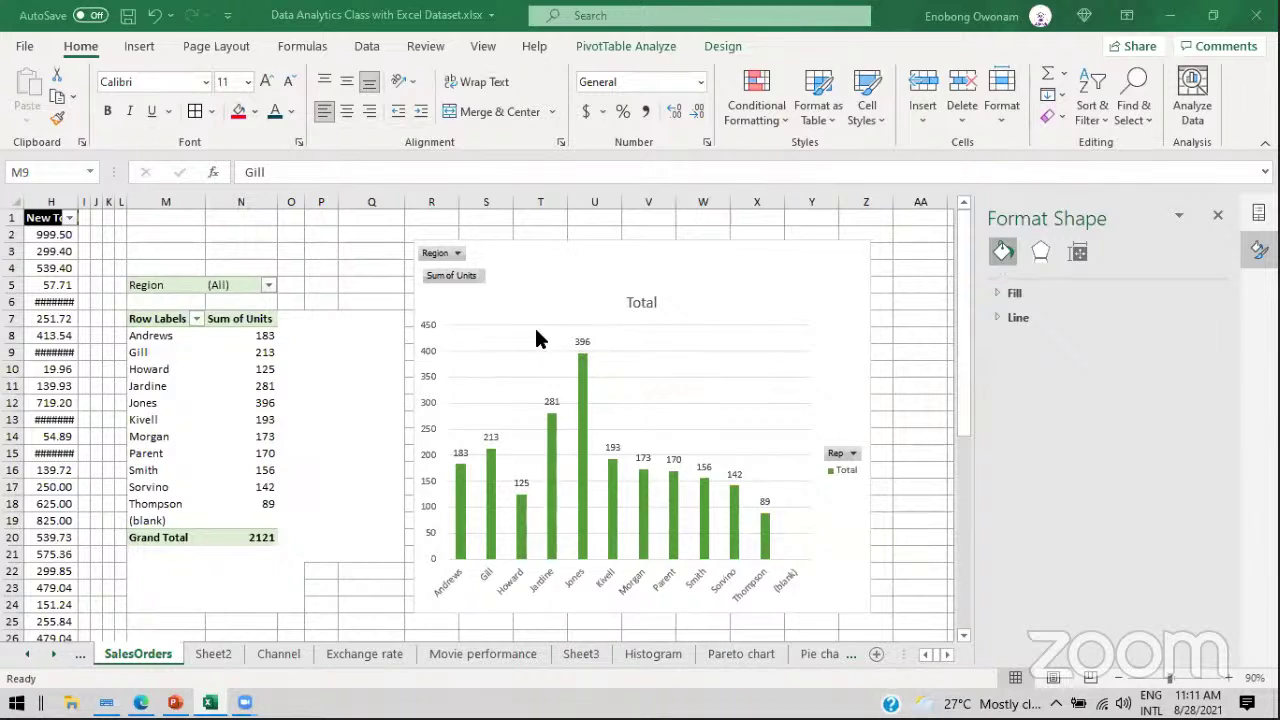
click(175, 702)
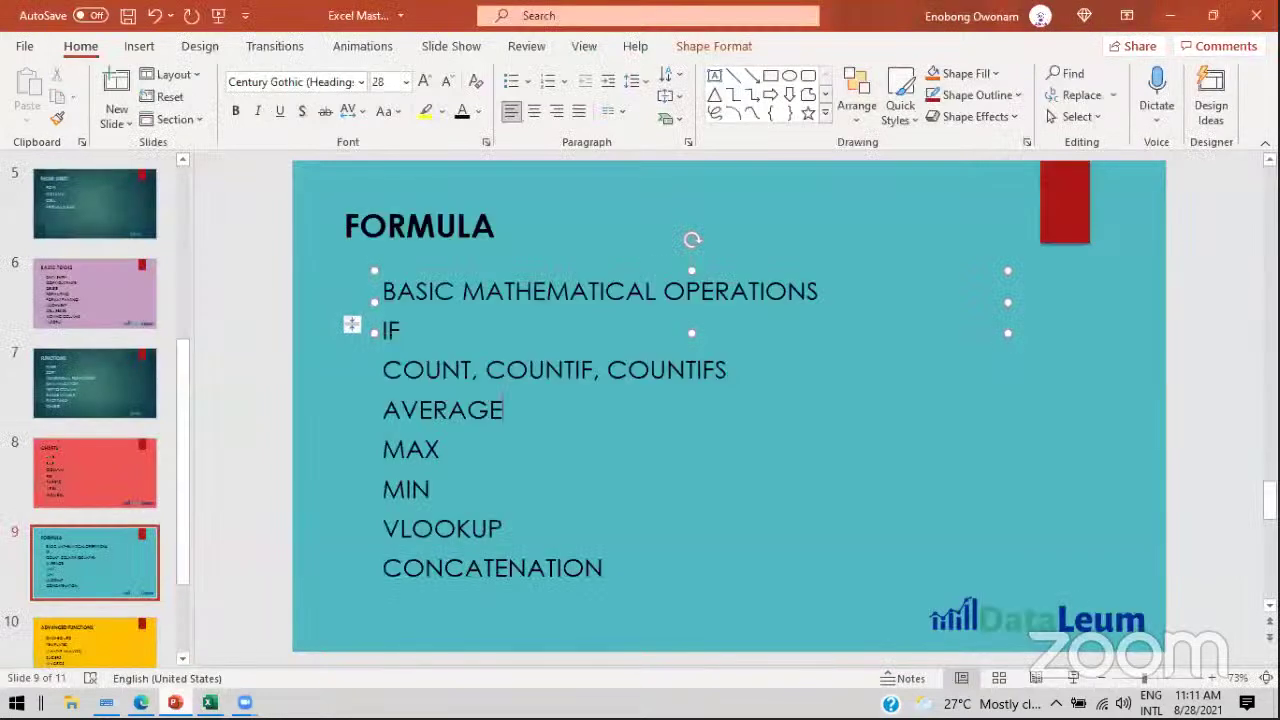